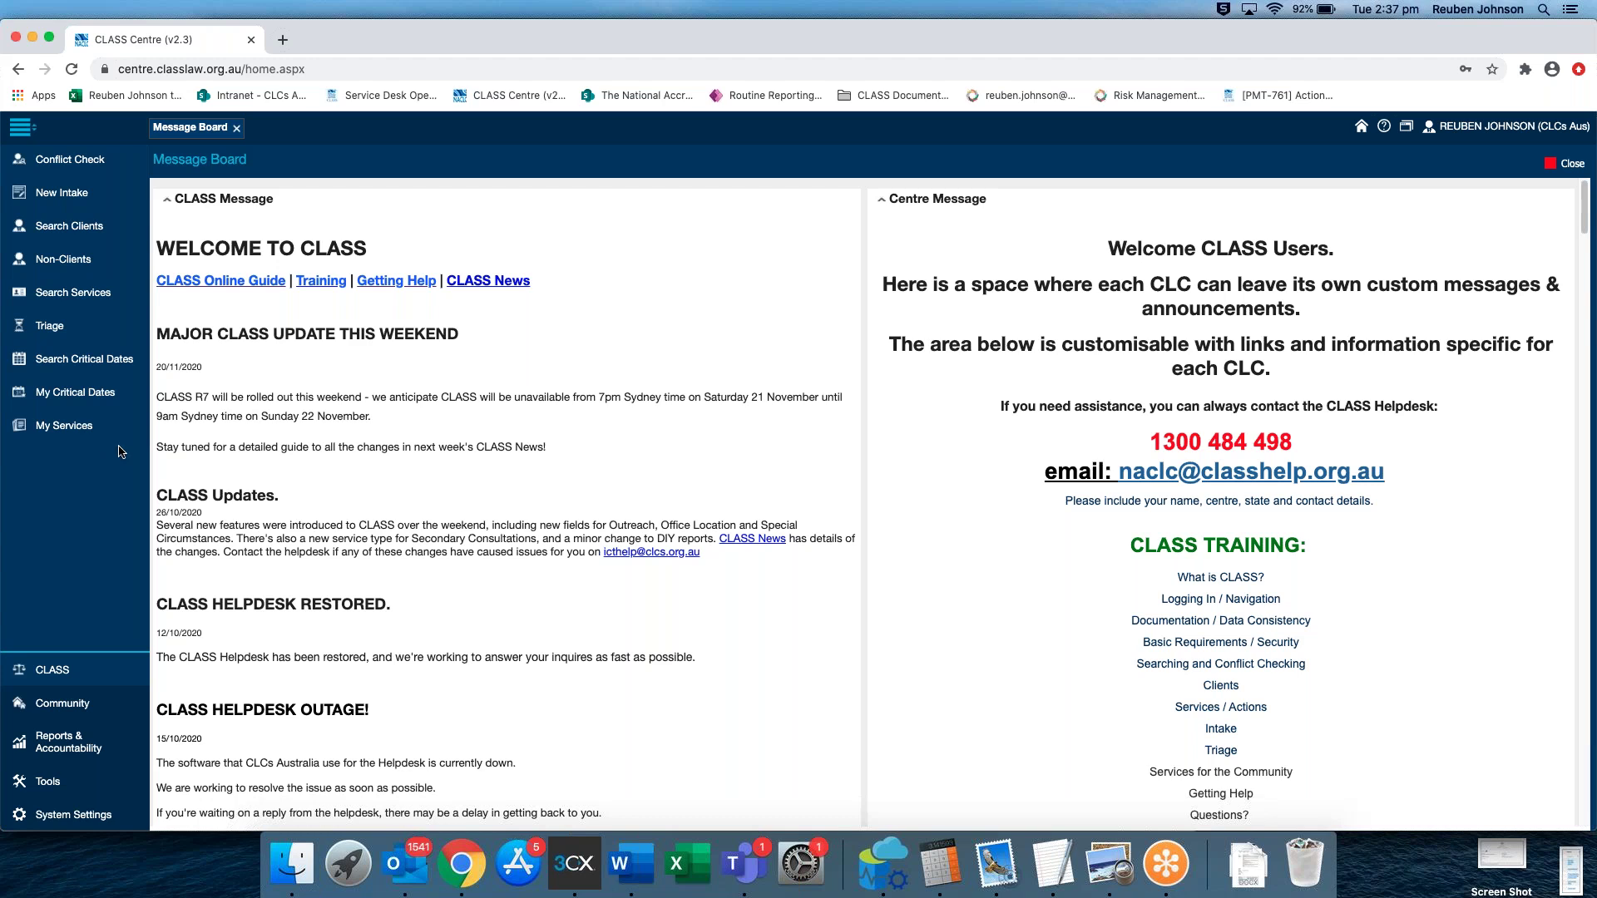
# Open the Printout Templates list and highlight the Action Printout (Default) row across to its Default value
pyautogui.click(52, 788)
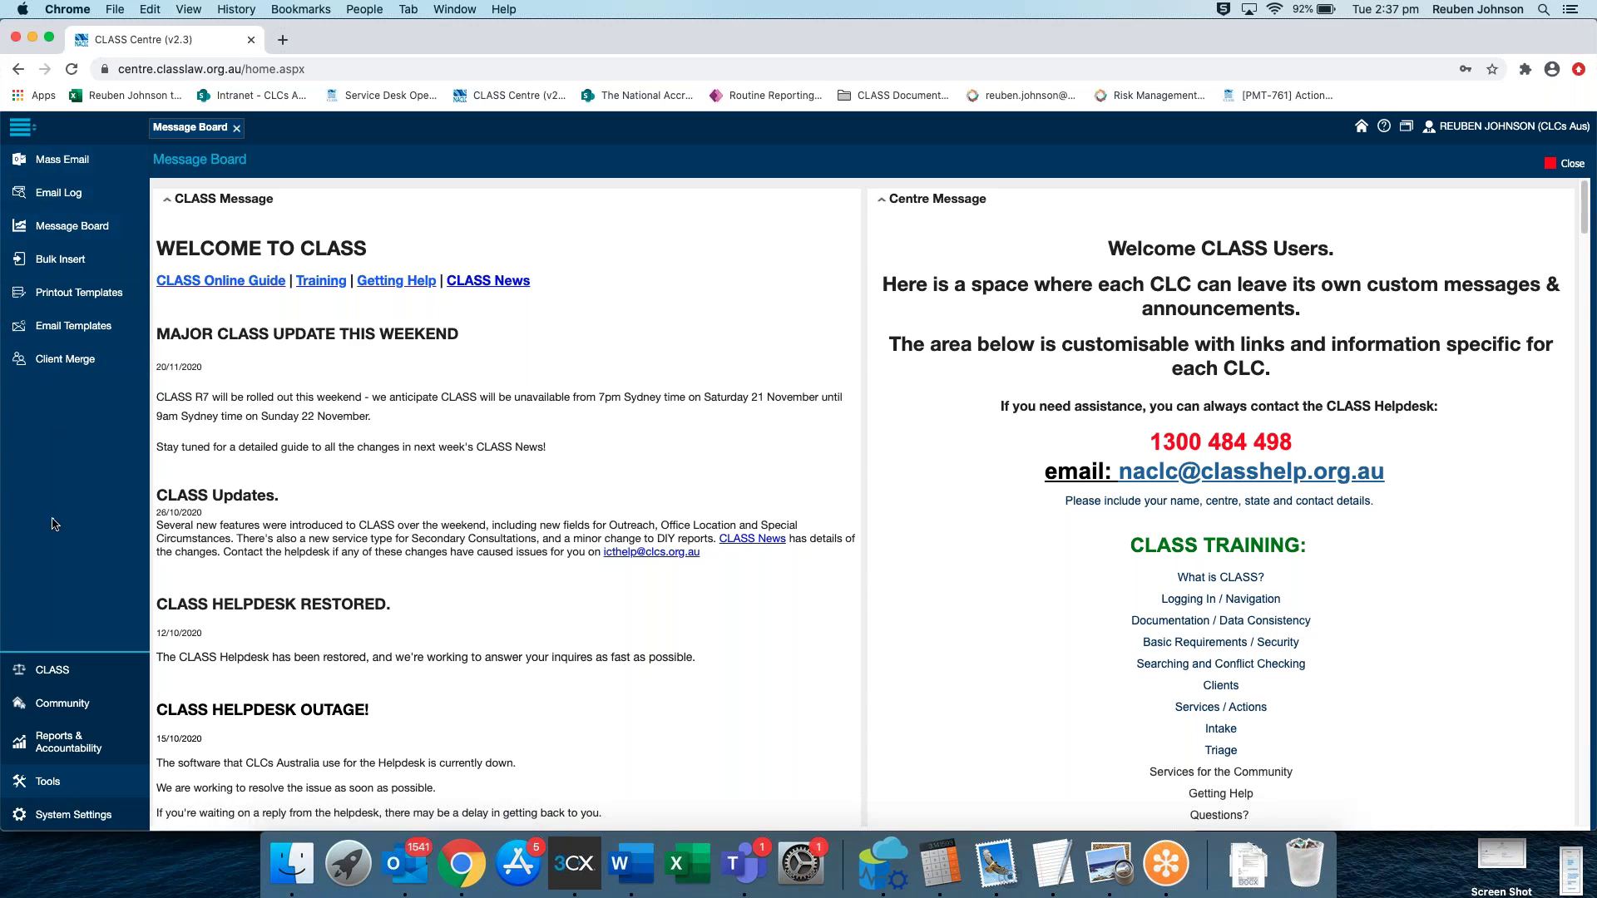
pyautogui.click(70, 293)
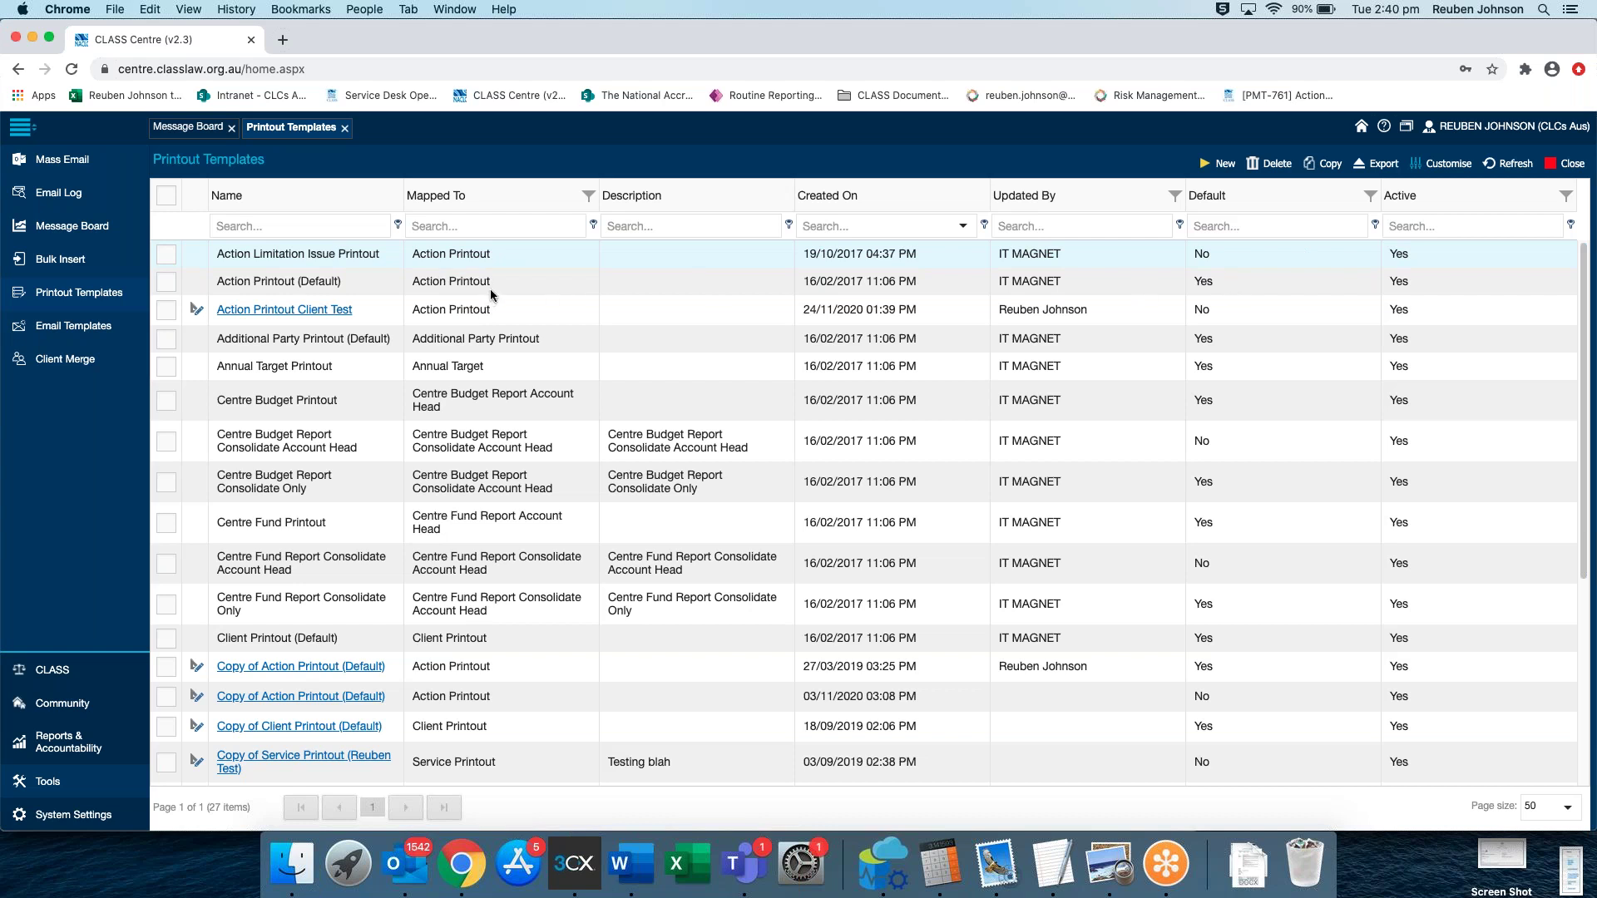
pyautogui.moveTo(579, 287); pyautogui.dragTo(1191, 289)
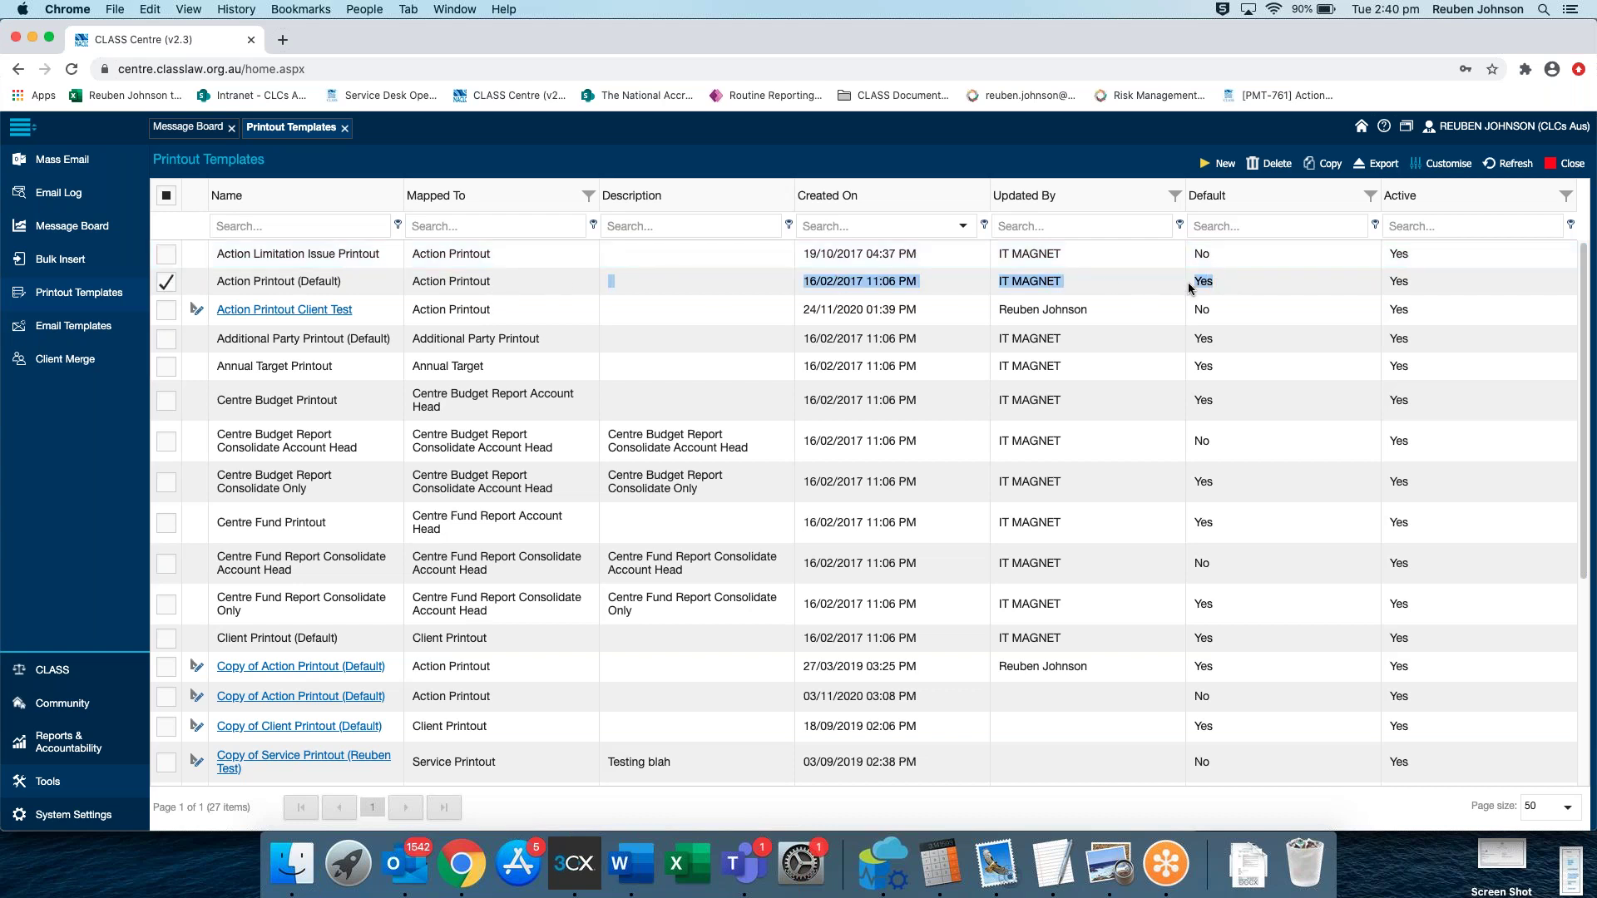
pyautogui.click(538, 283)
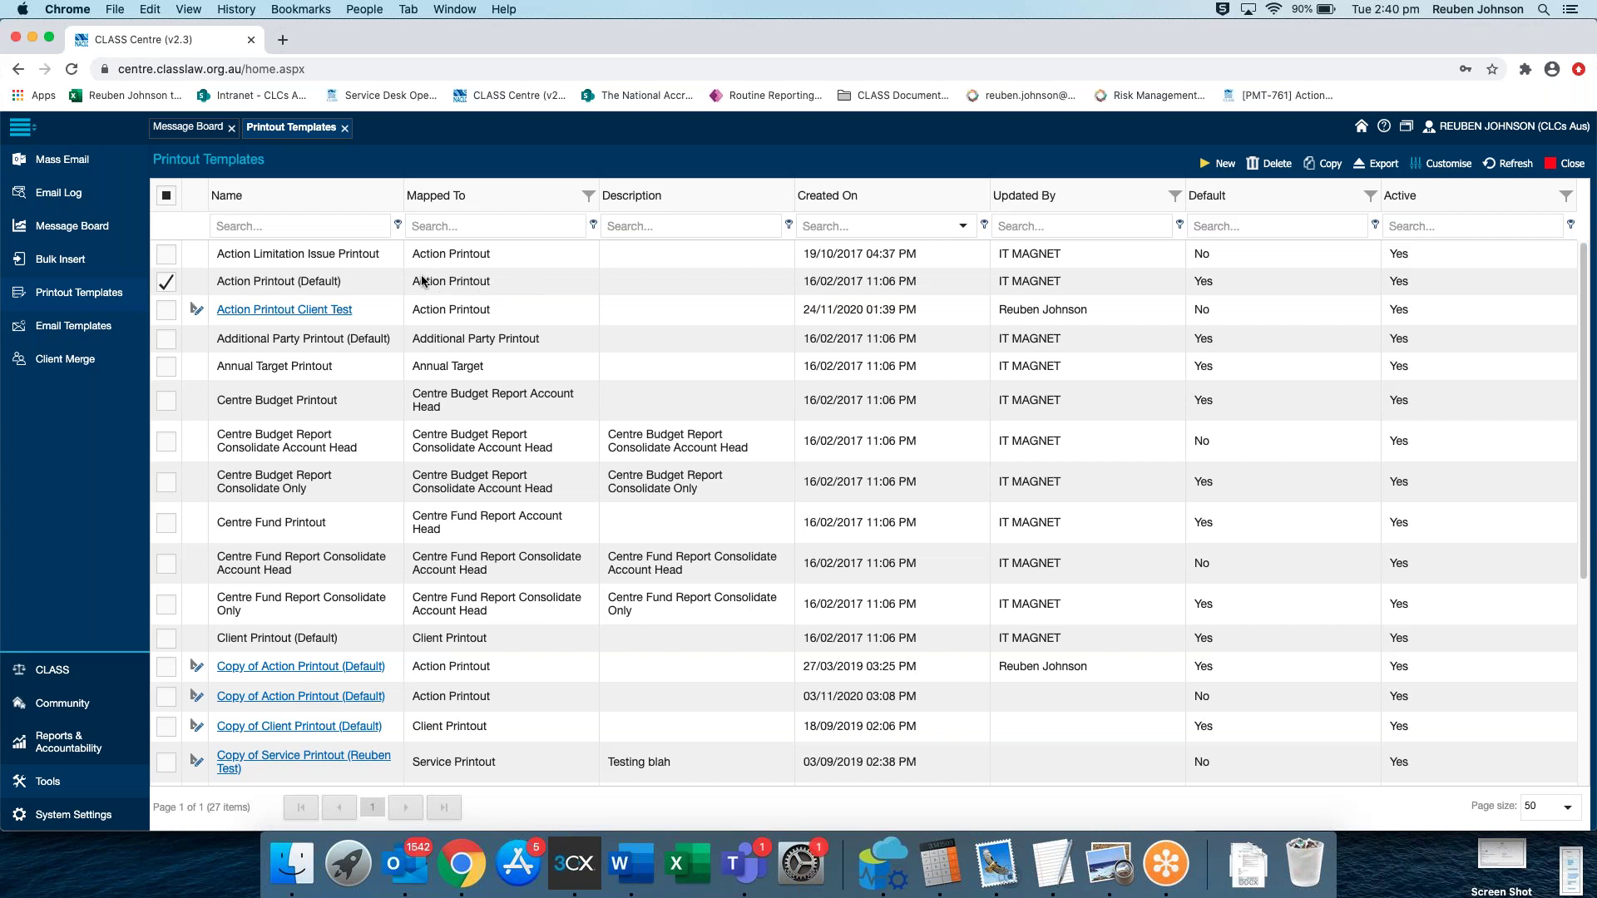
# Open the services search and filter the Service ID column by "s"
pyautogui.click(55, 672)
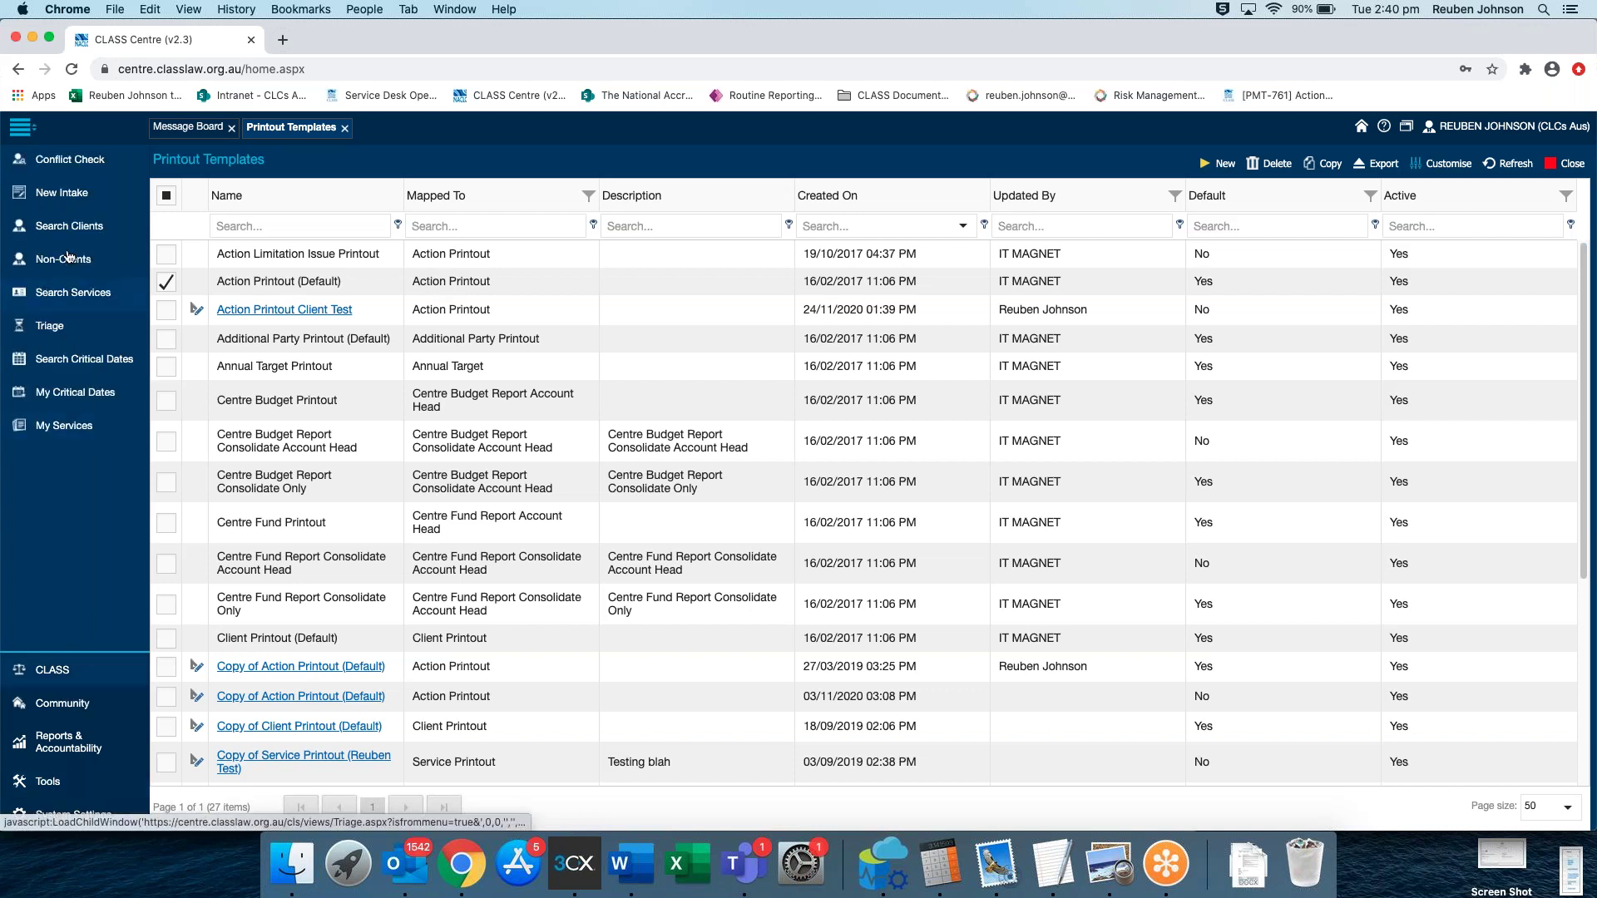
pyautogui.click(50, 324)
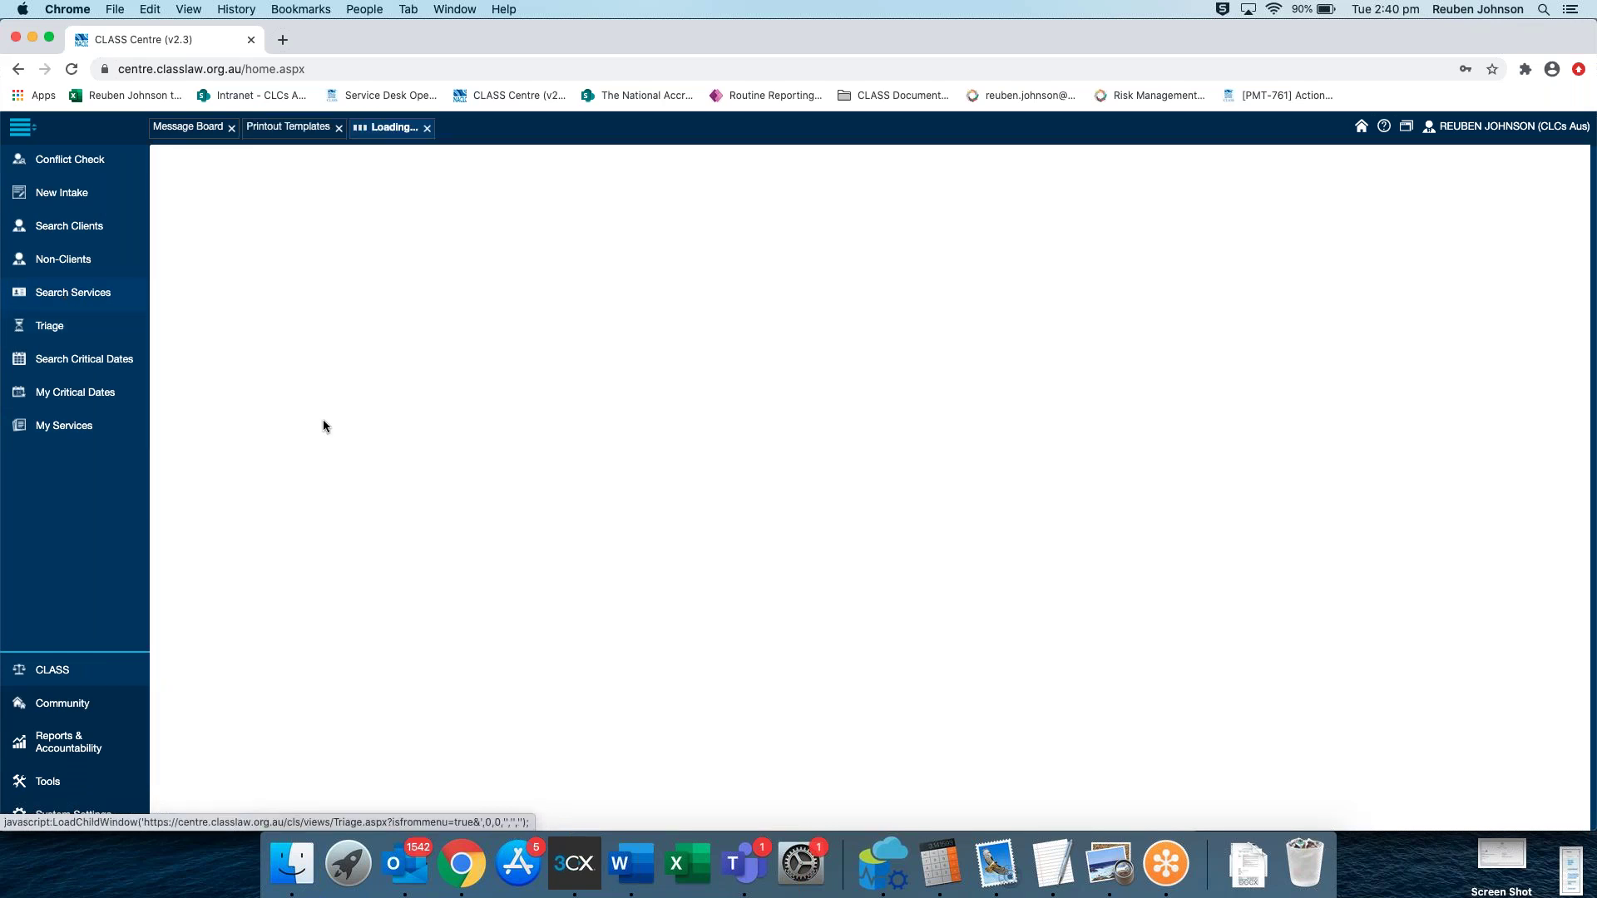
pyautogui.click(200, 230)
pyautogui.write('s')
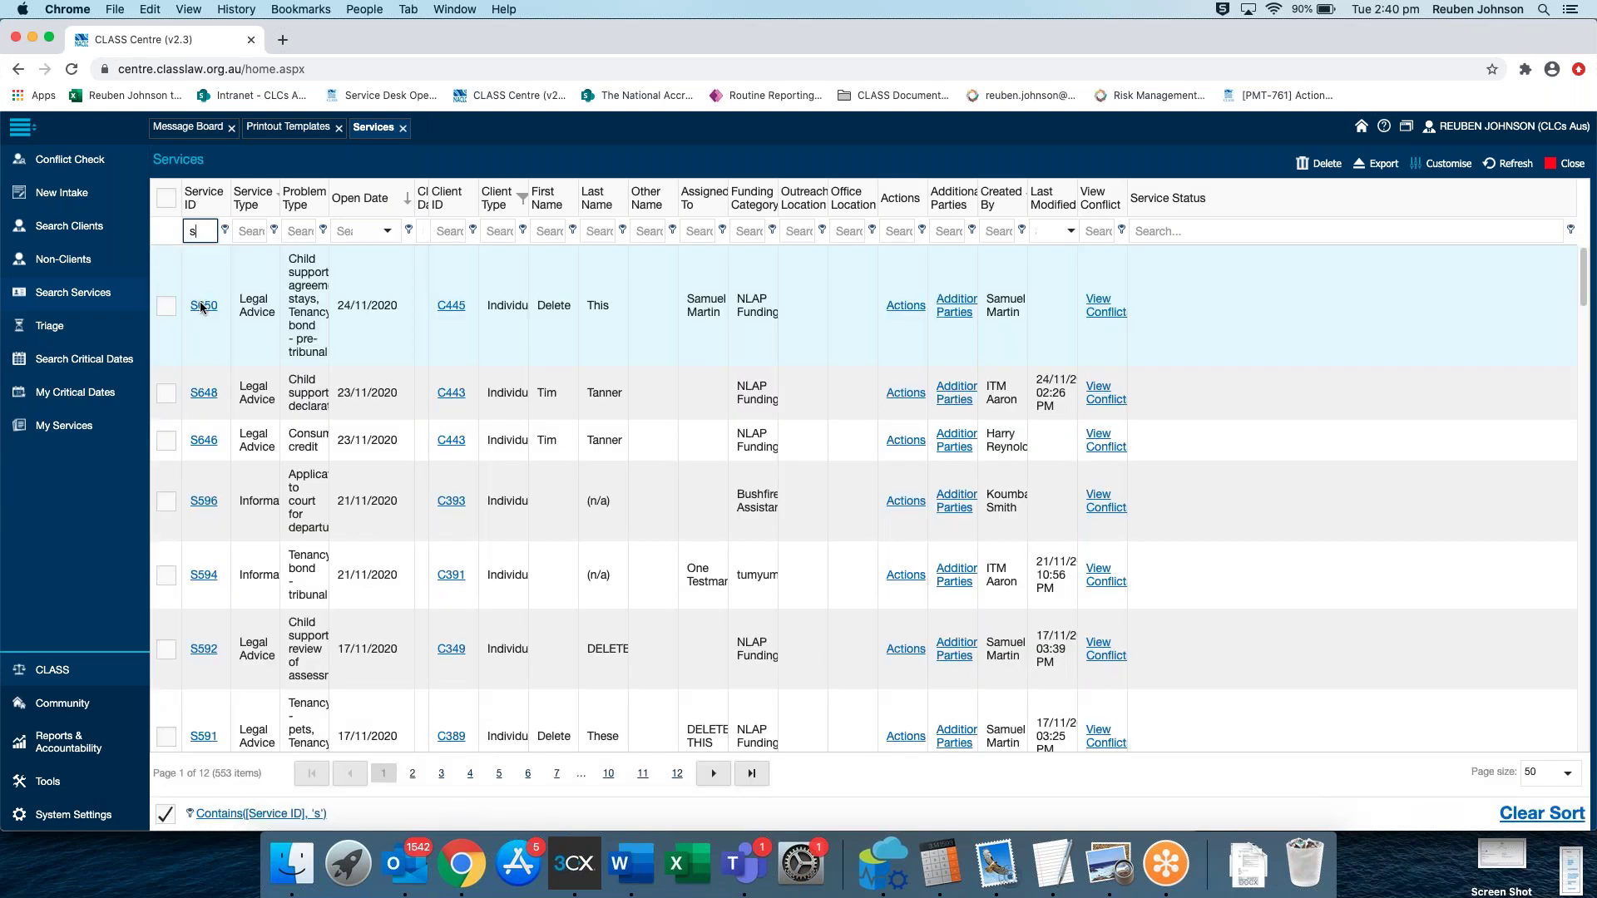
# Open the first listed service, continuing despite its record being in use, and display the forms available in its print preview
pyautogui.click(205, 310)
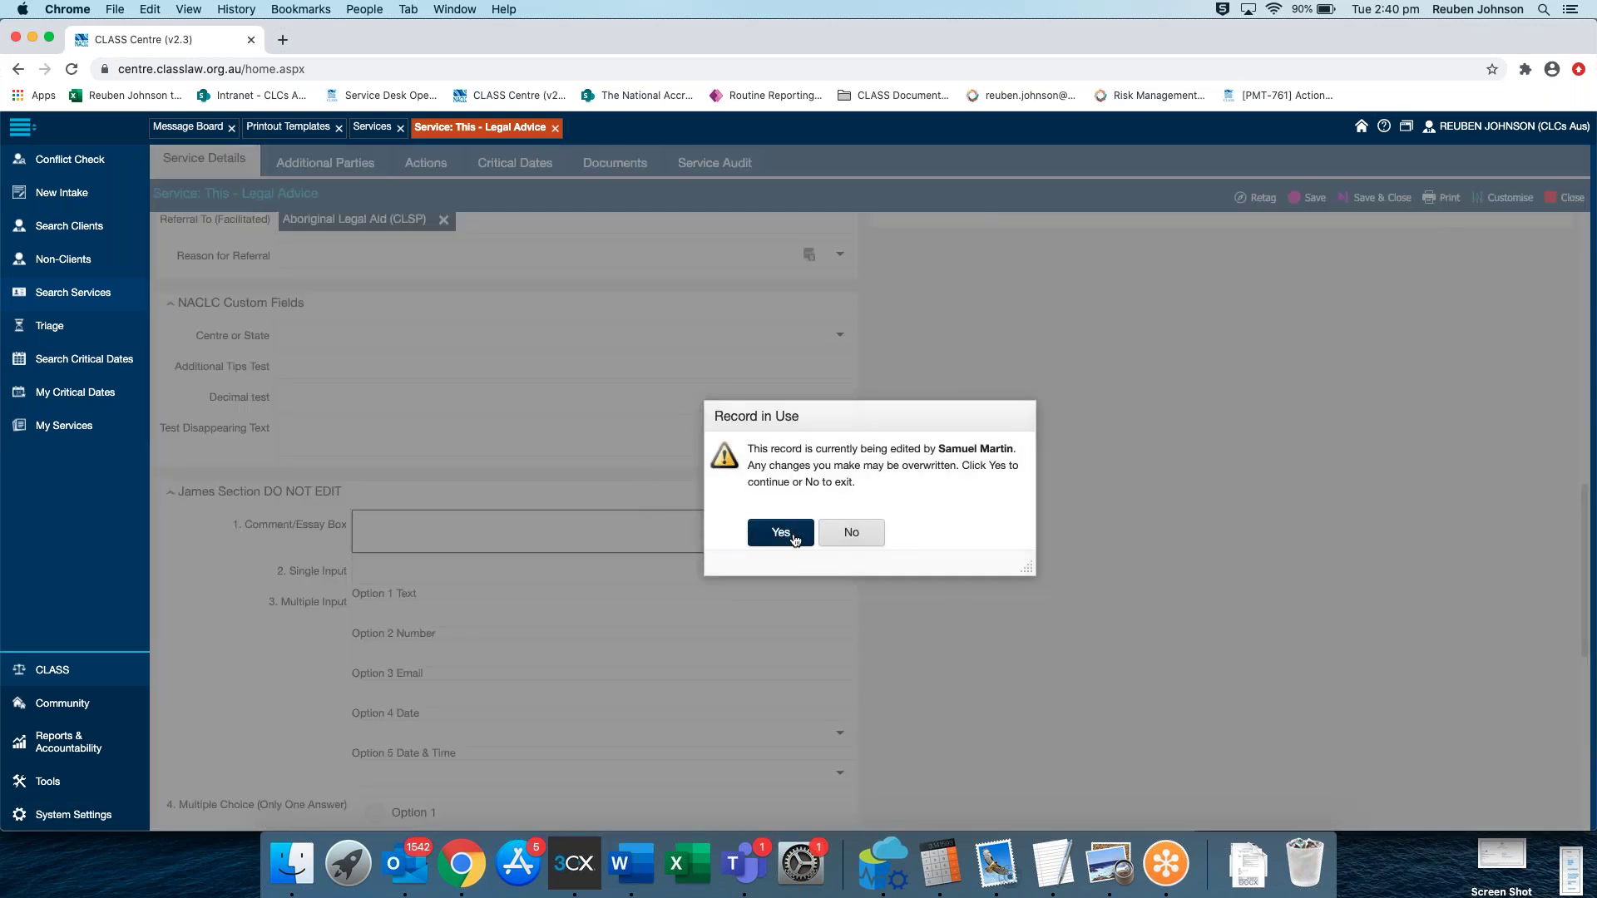
pyautogui.click(795, 539)
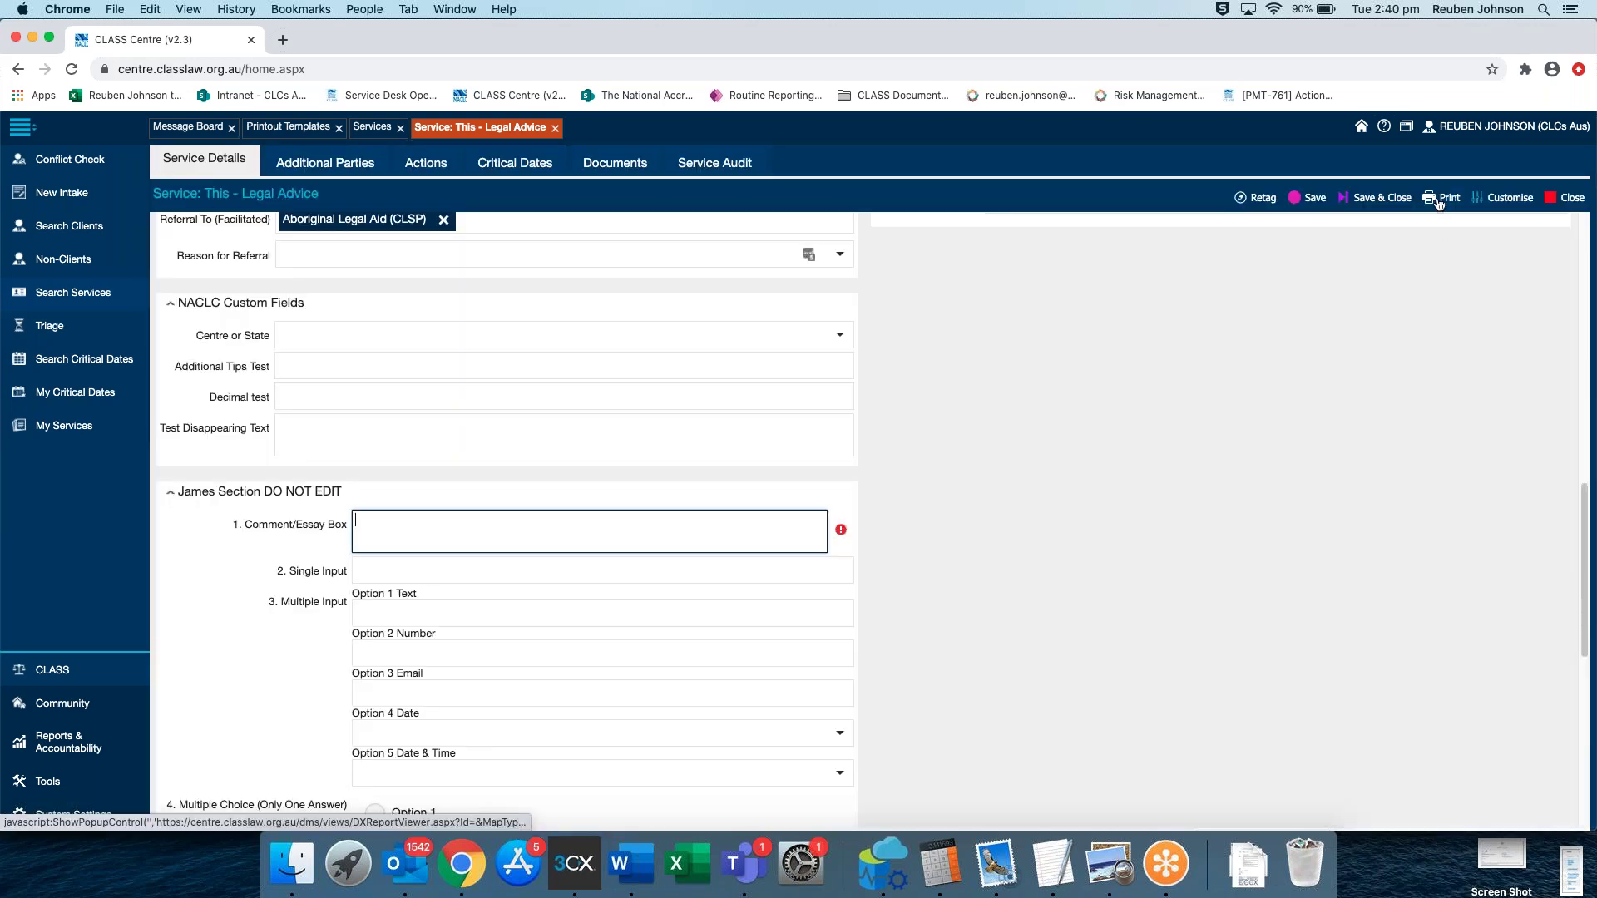
pyautogui.click(1438, 200)
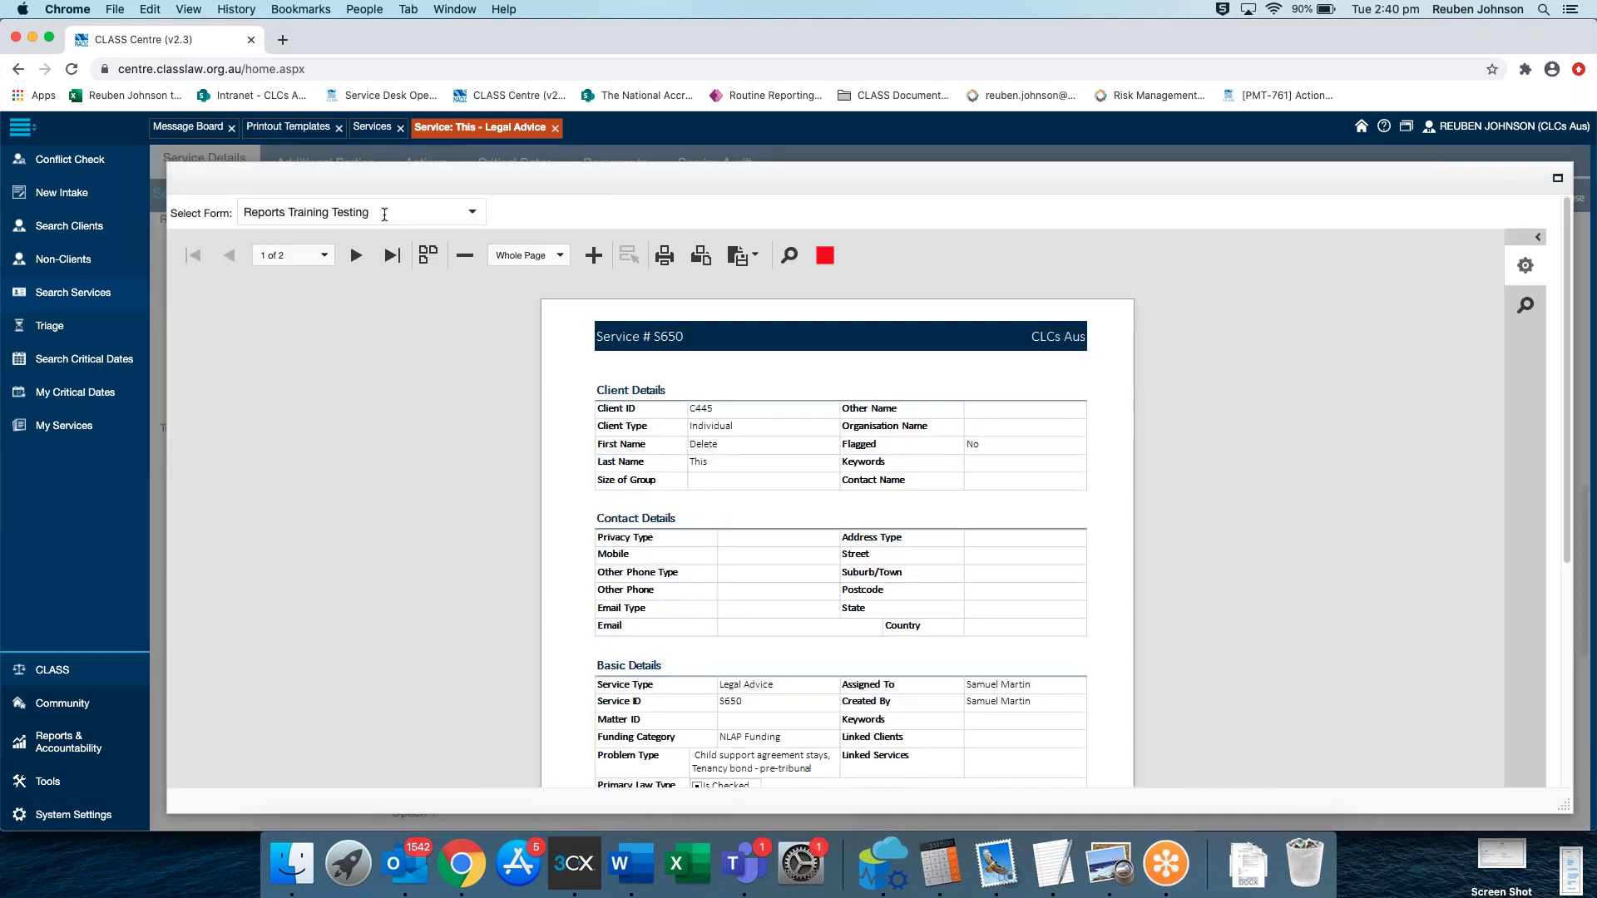
pyautogui.click(473, 213)
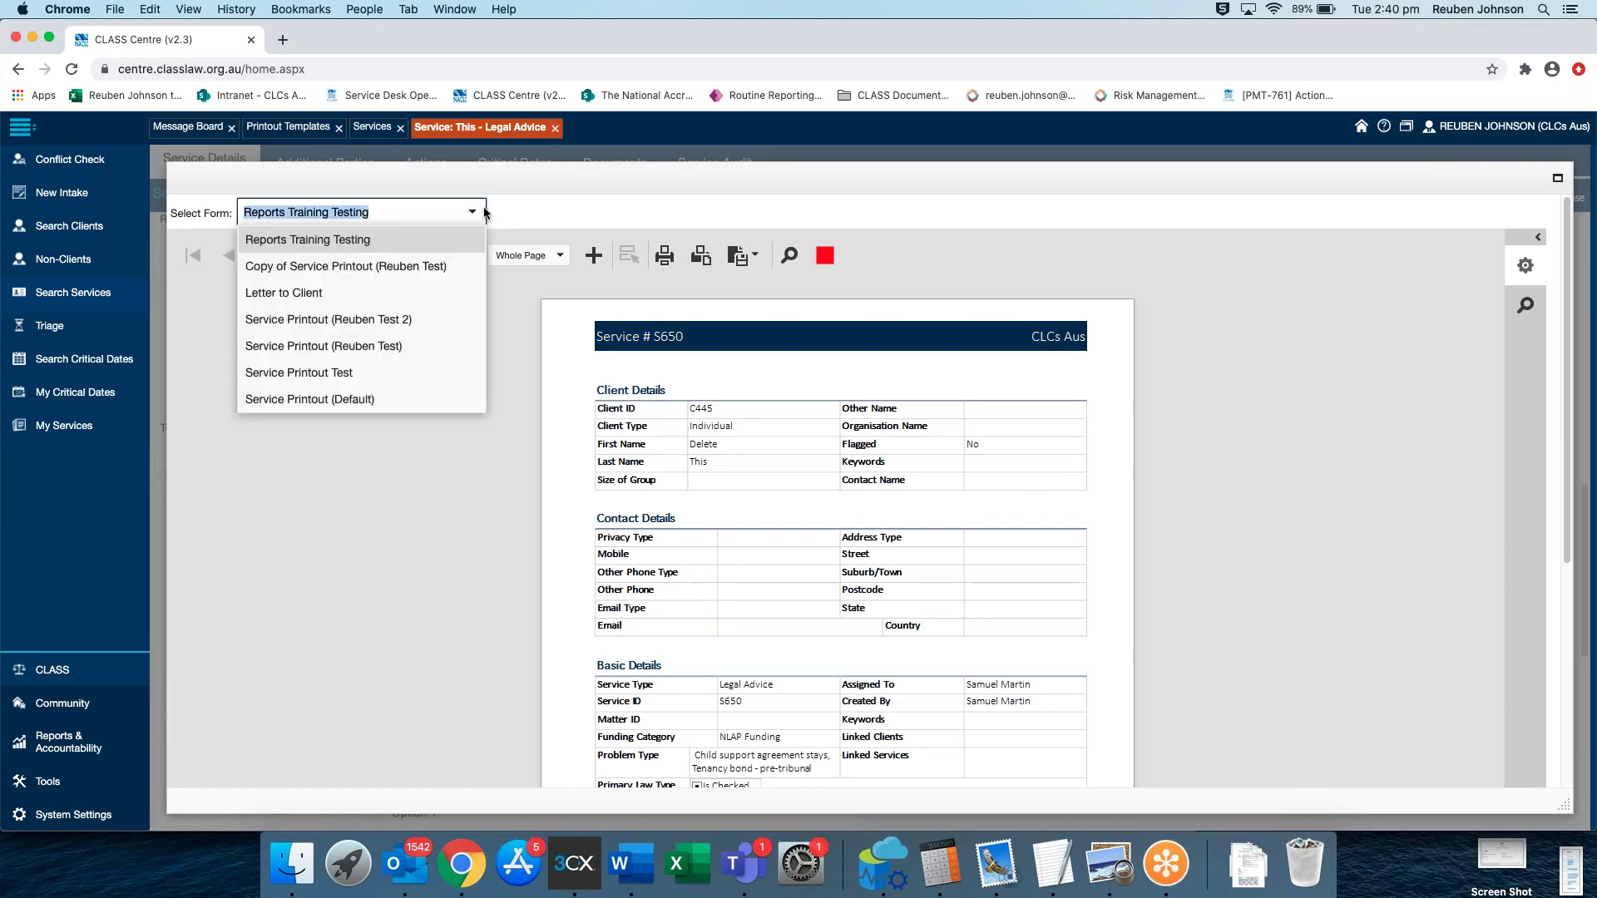
# Go back to the printout templates list and select the Reports Training Testing template
pyautogui.click(306, 131)
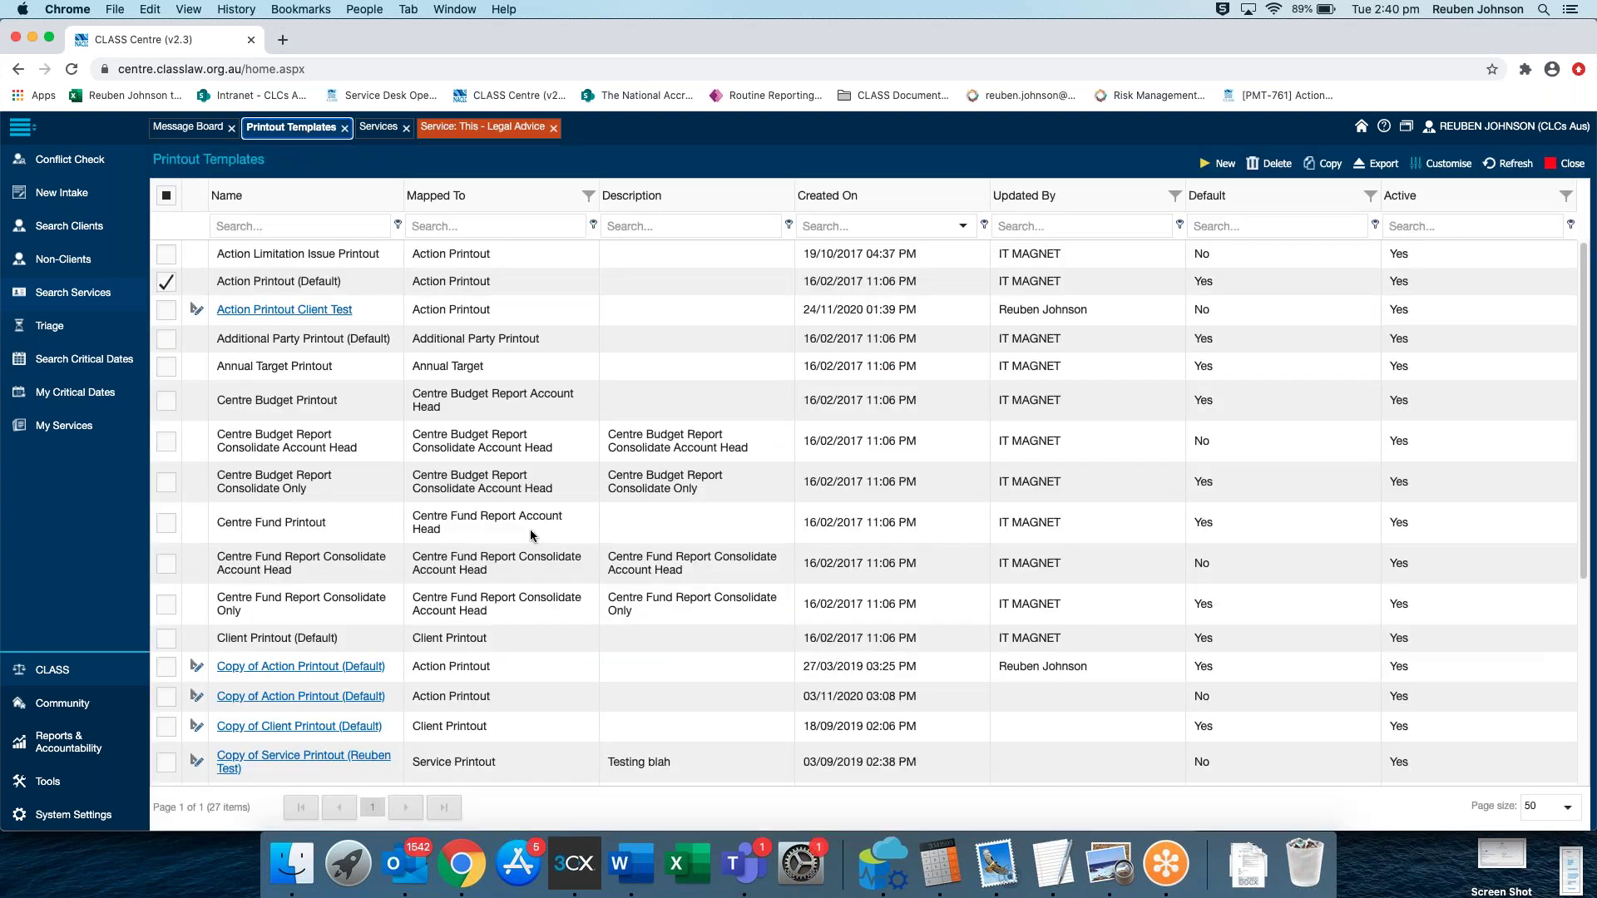
pyautogui.scroll(-3, 531, 524)
pyautogui.scroll(-5, 530, 523)
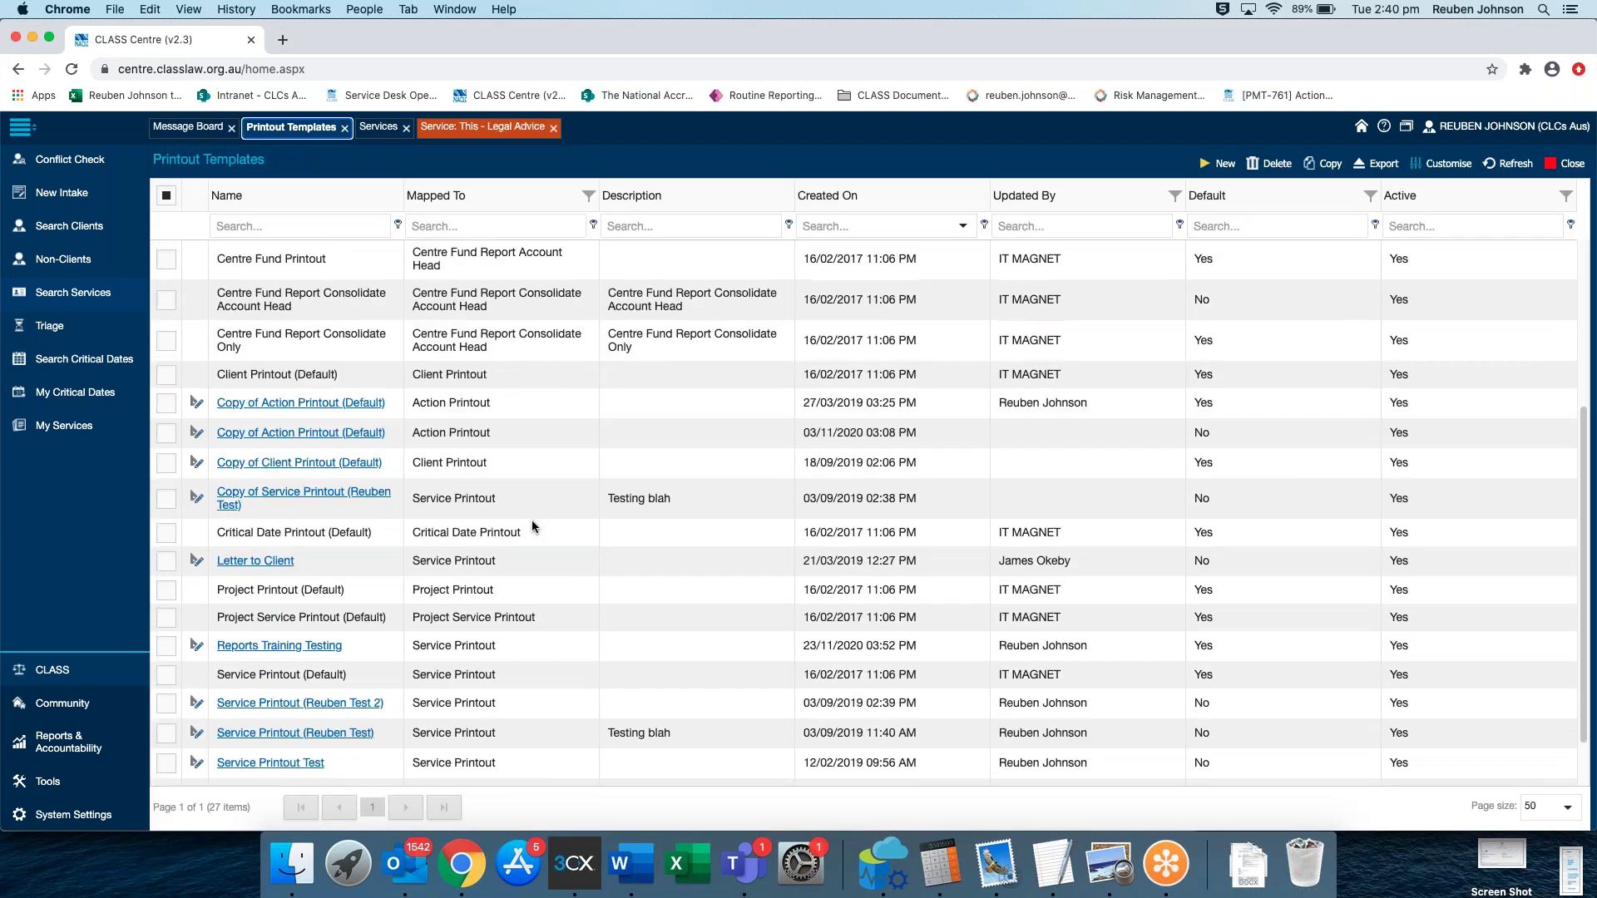
pyautogui.moveTo(1257, 576); pyautogui.dragTo(195, 582)
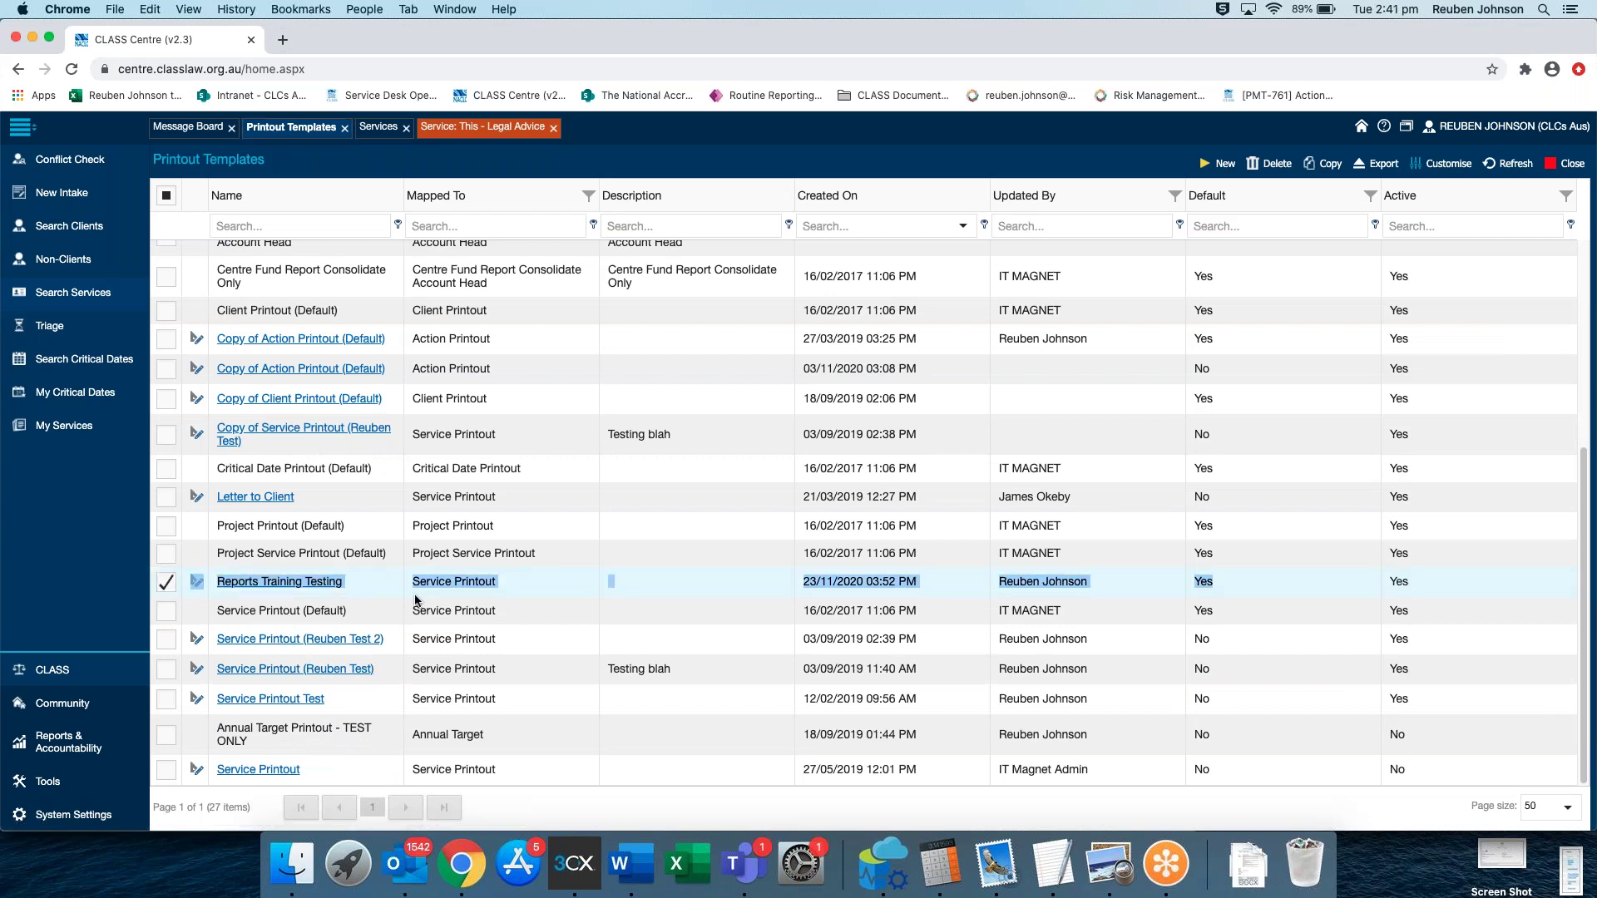
pyautogui.click(364, 583)
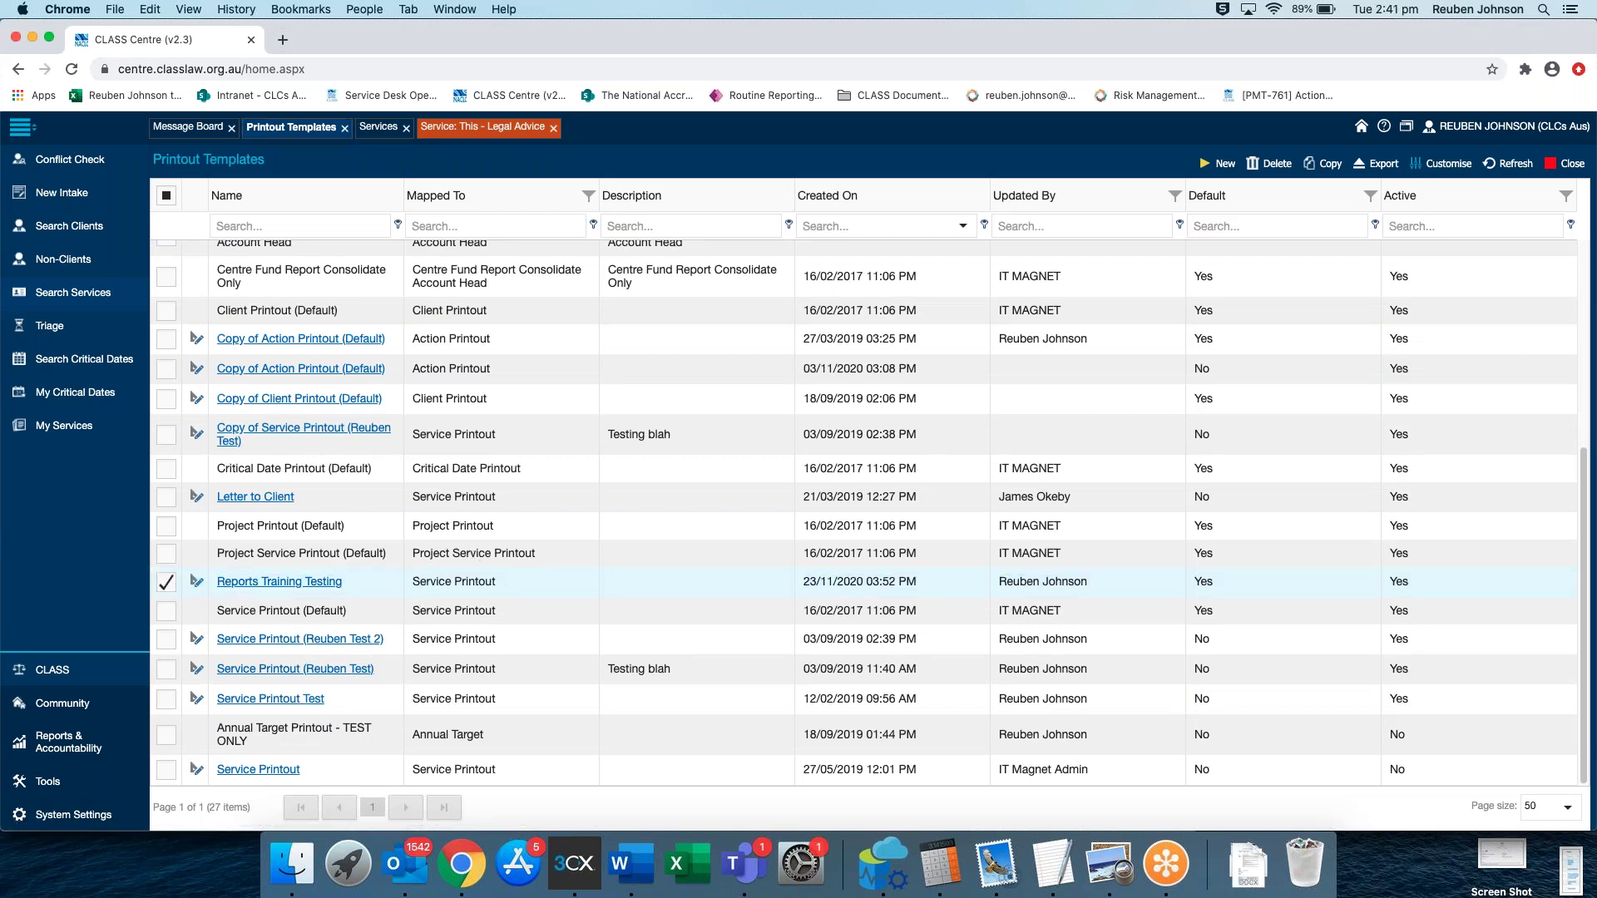
# Preview the open service's printout with the Letter to Client form and close the preview
pyautogui.click(467, 130)
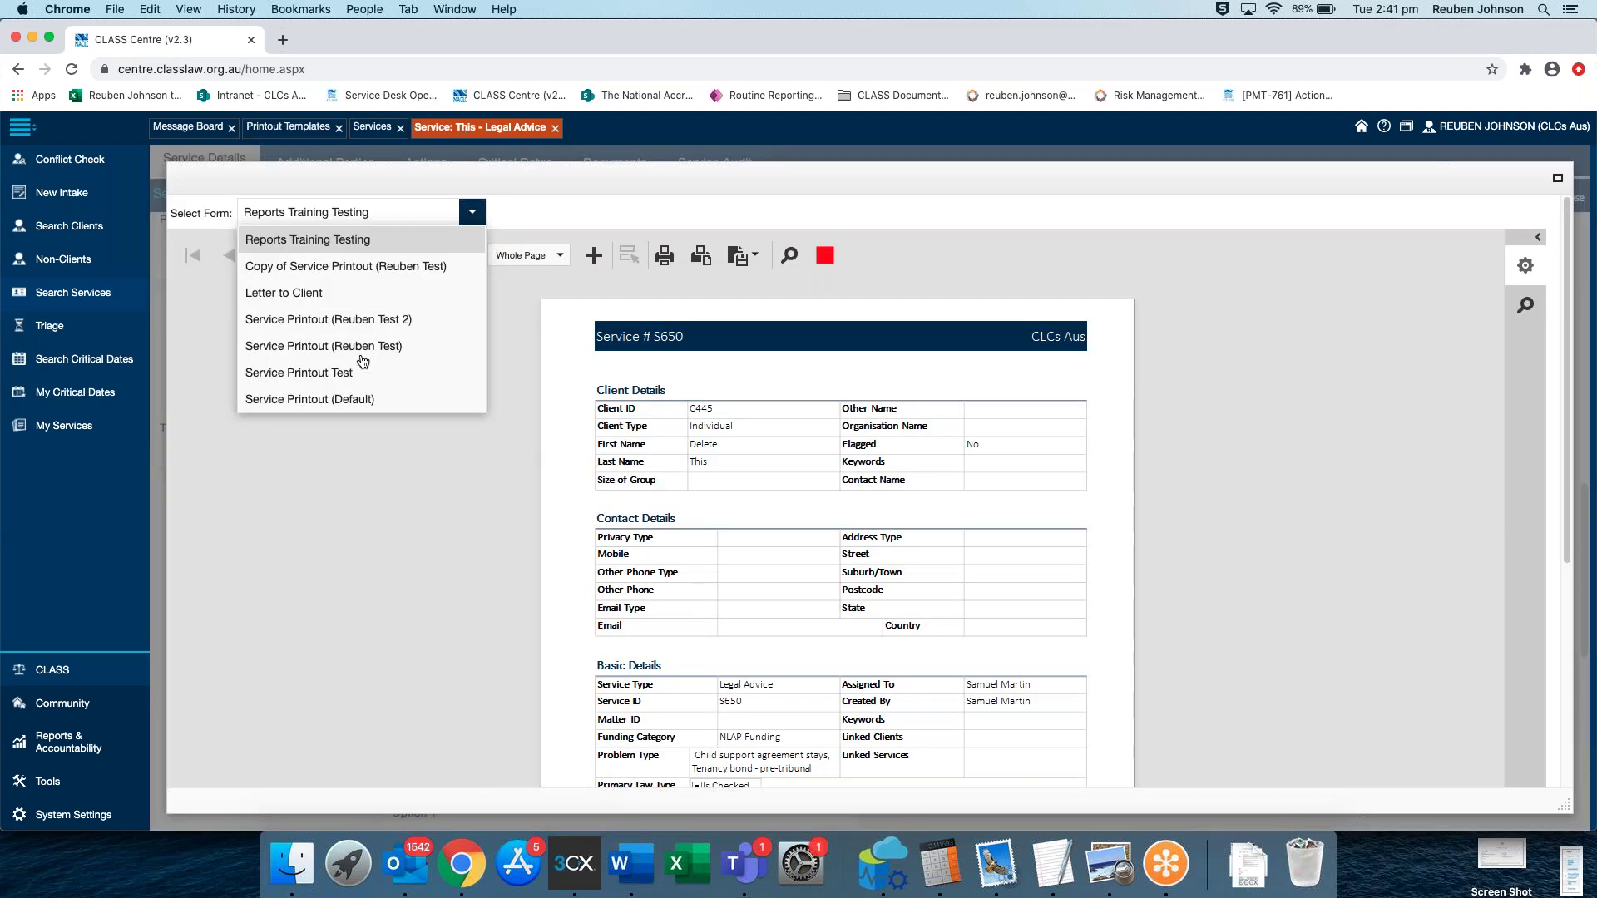
pyautogui.click(285, 296)
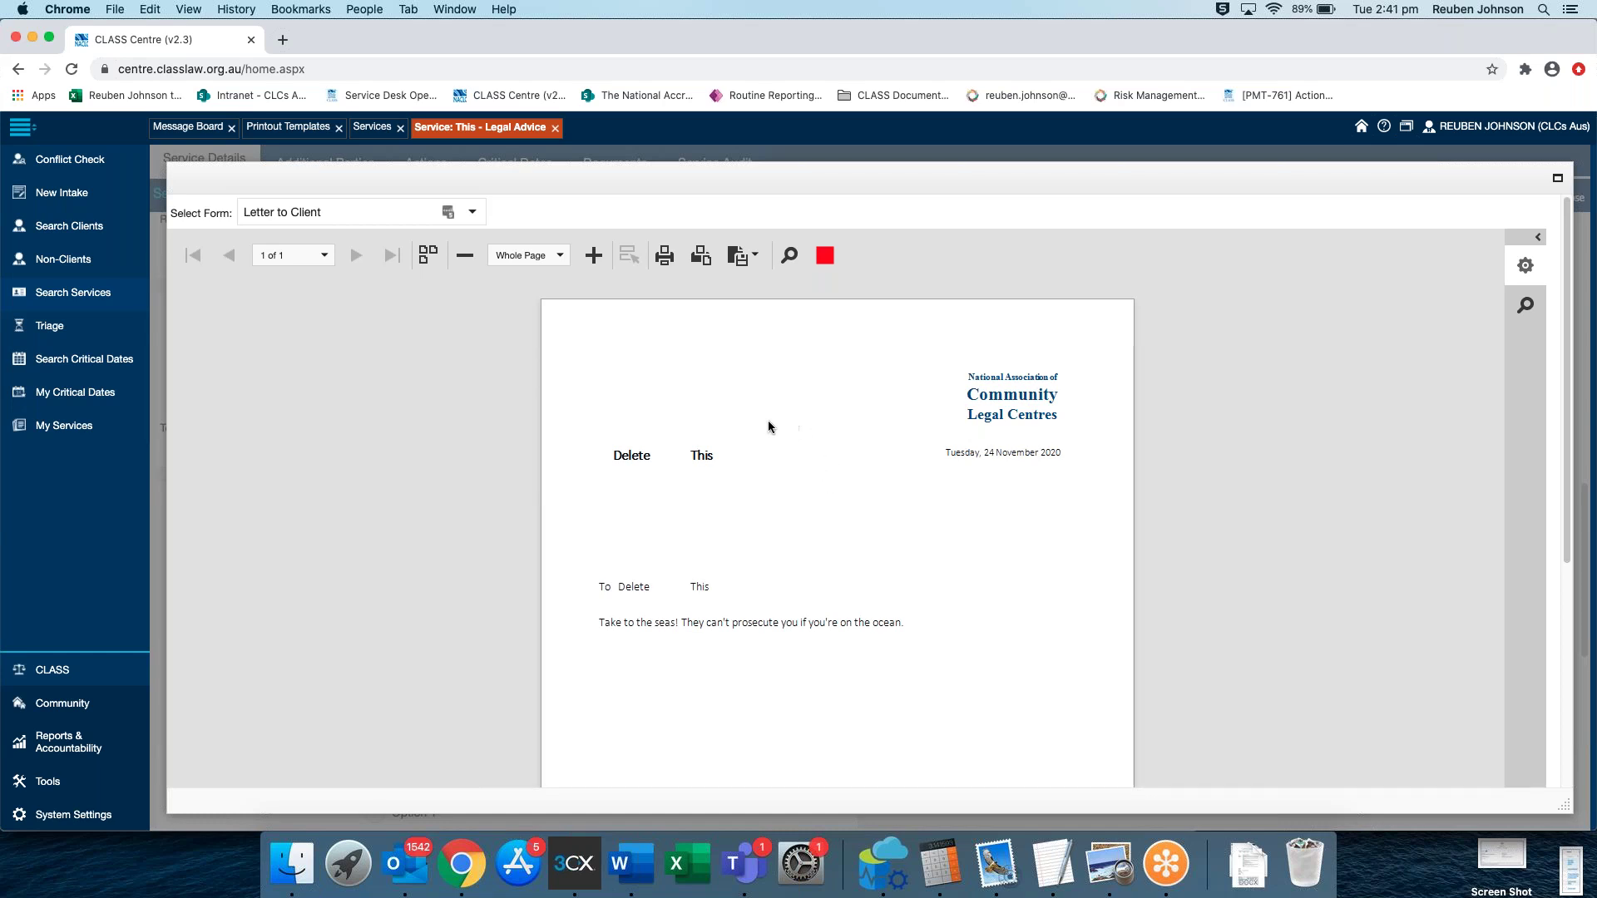
pyautogui.click(824, 257)
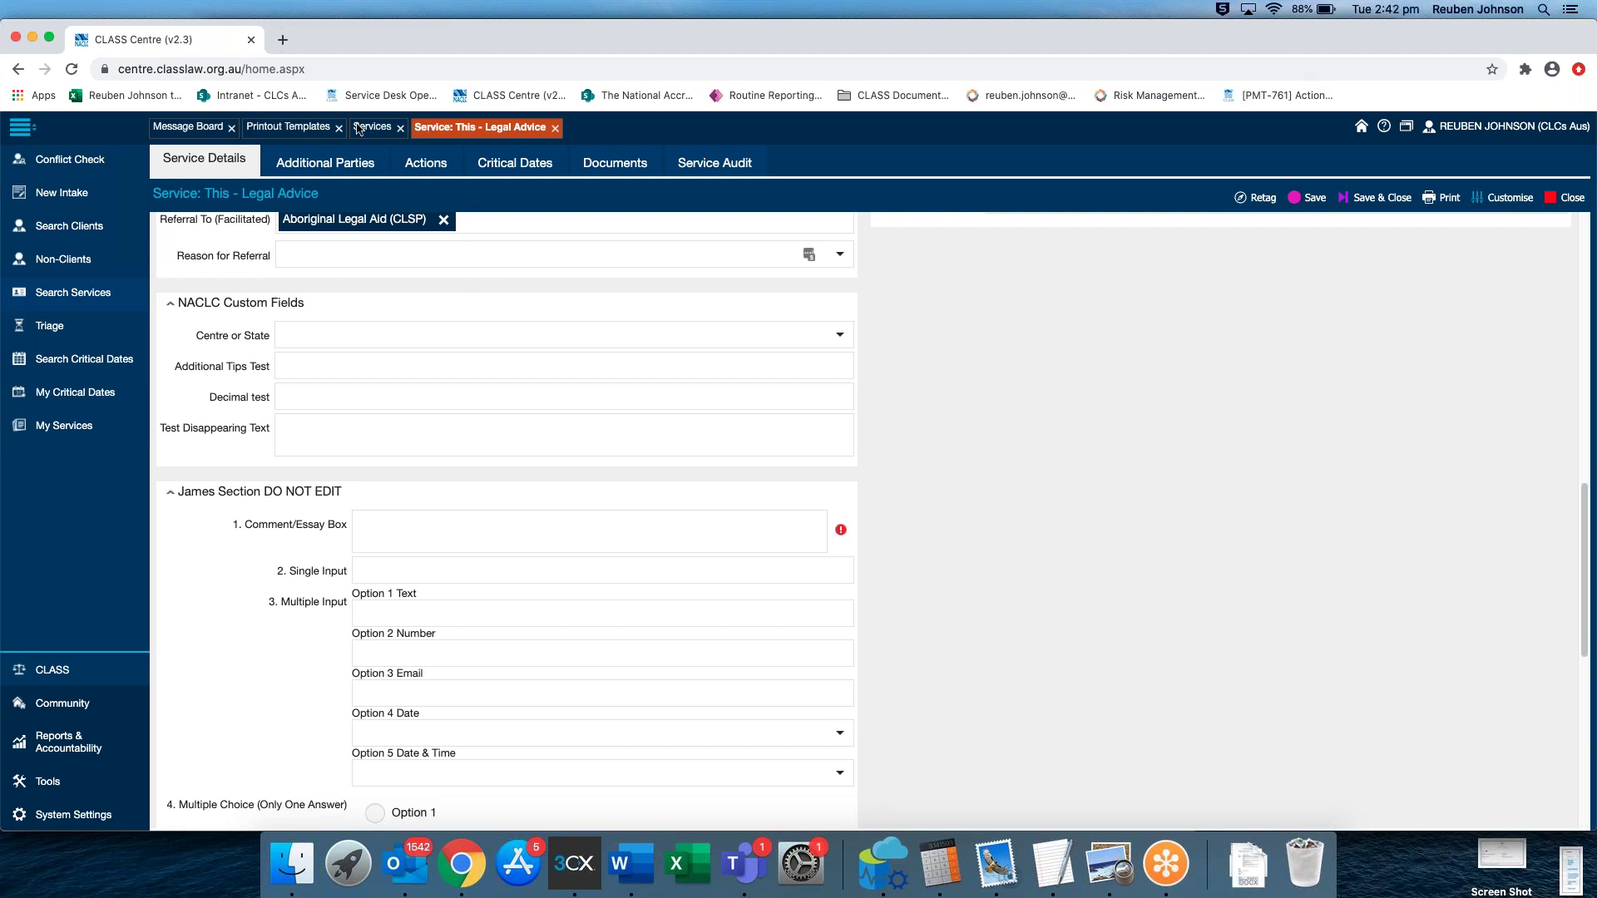
# Copy the Service Printout (Default) template in the printout templates list, with Reports Training Testing deselected
pyautogui.click(303, 127)
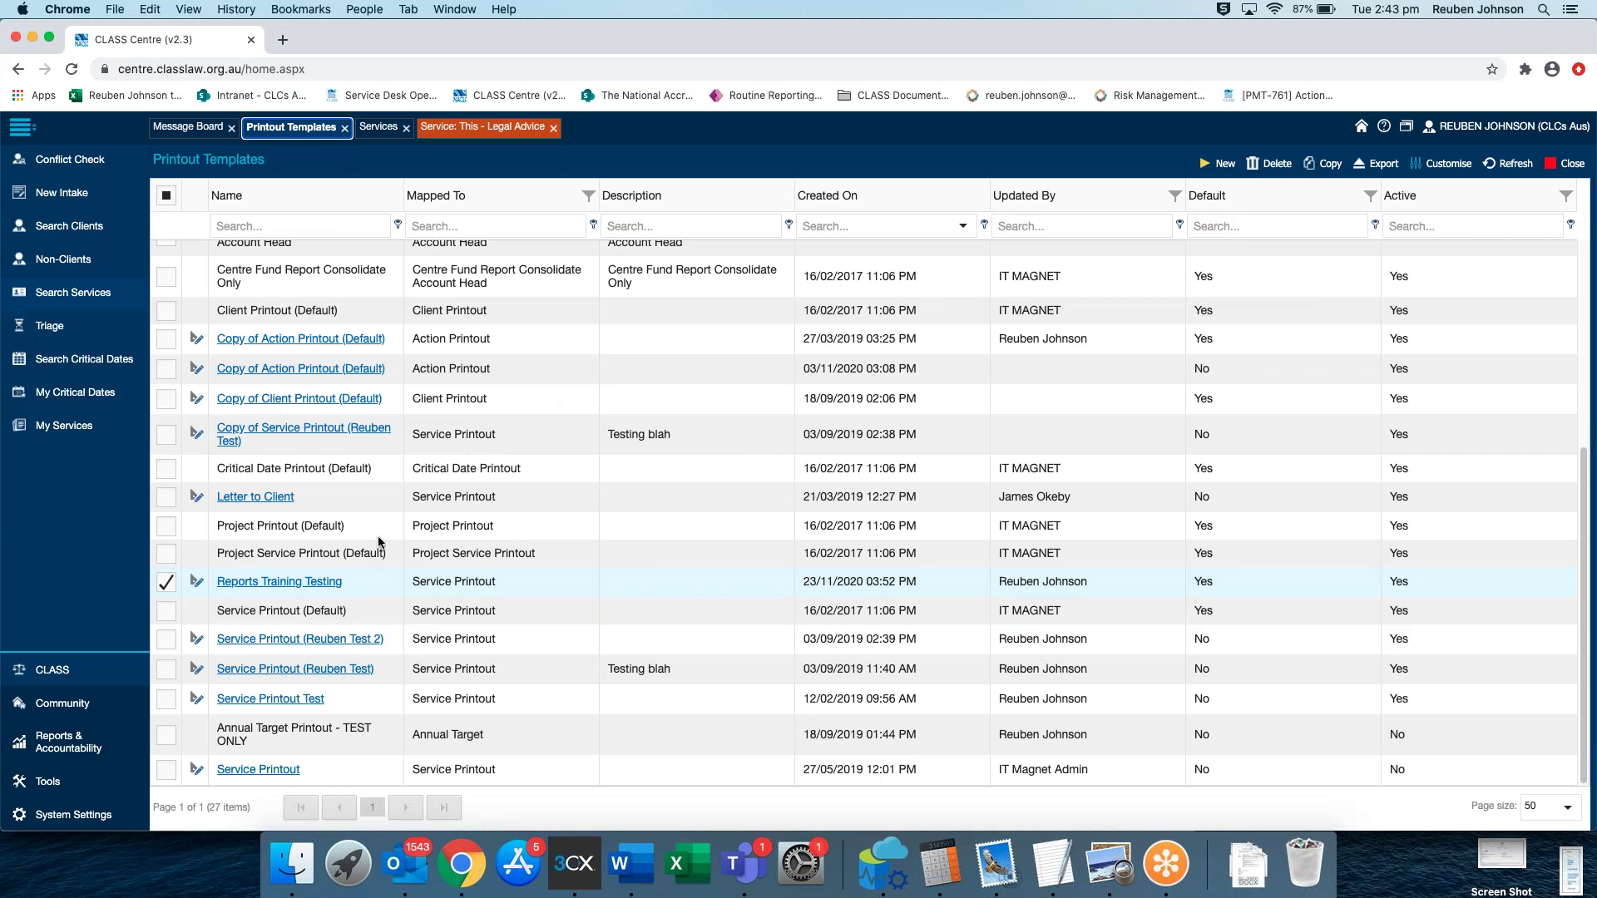
pyautogui.click(166, 581)
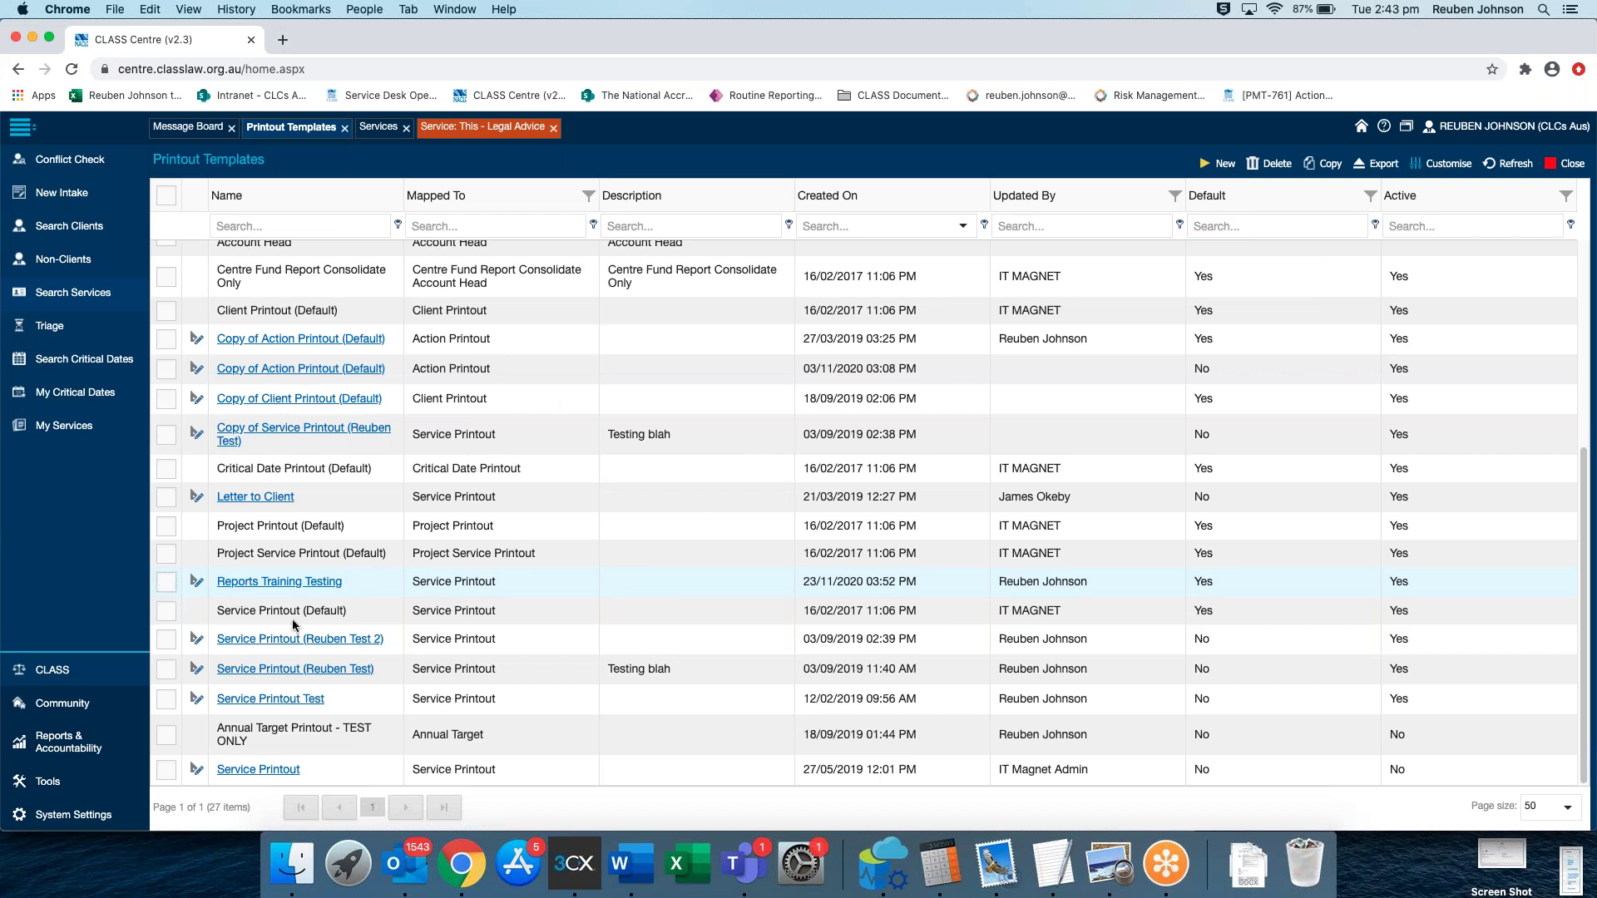
pyautogui.click(166, 611)
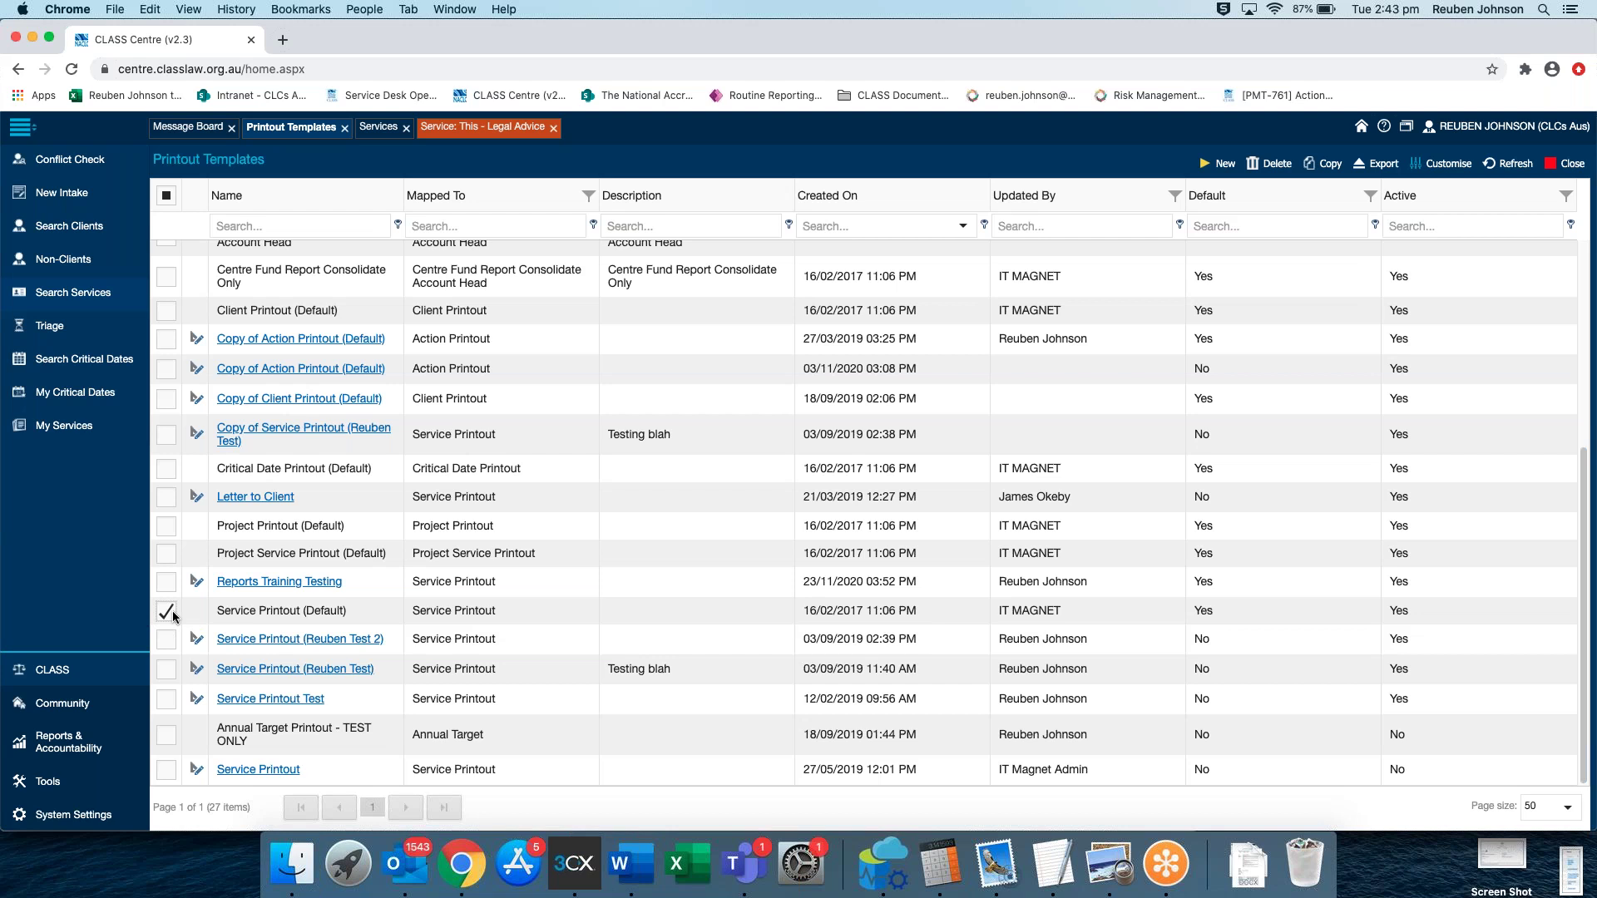
pyautogui.click(1326, 165)
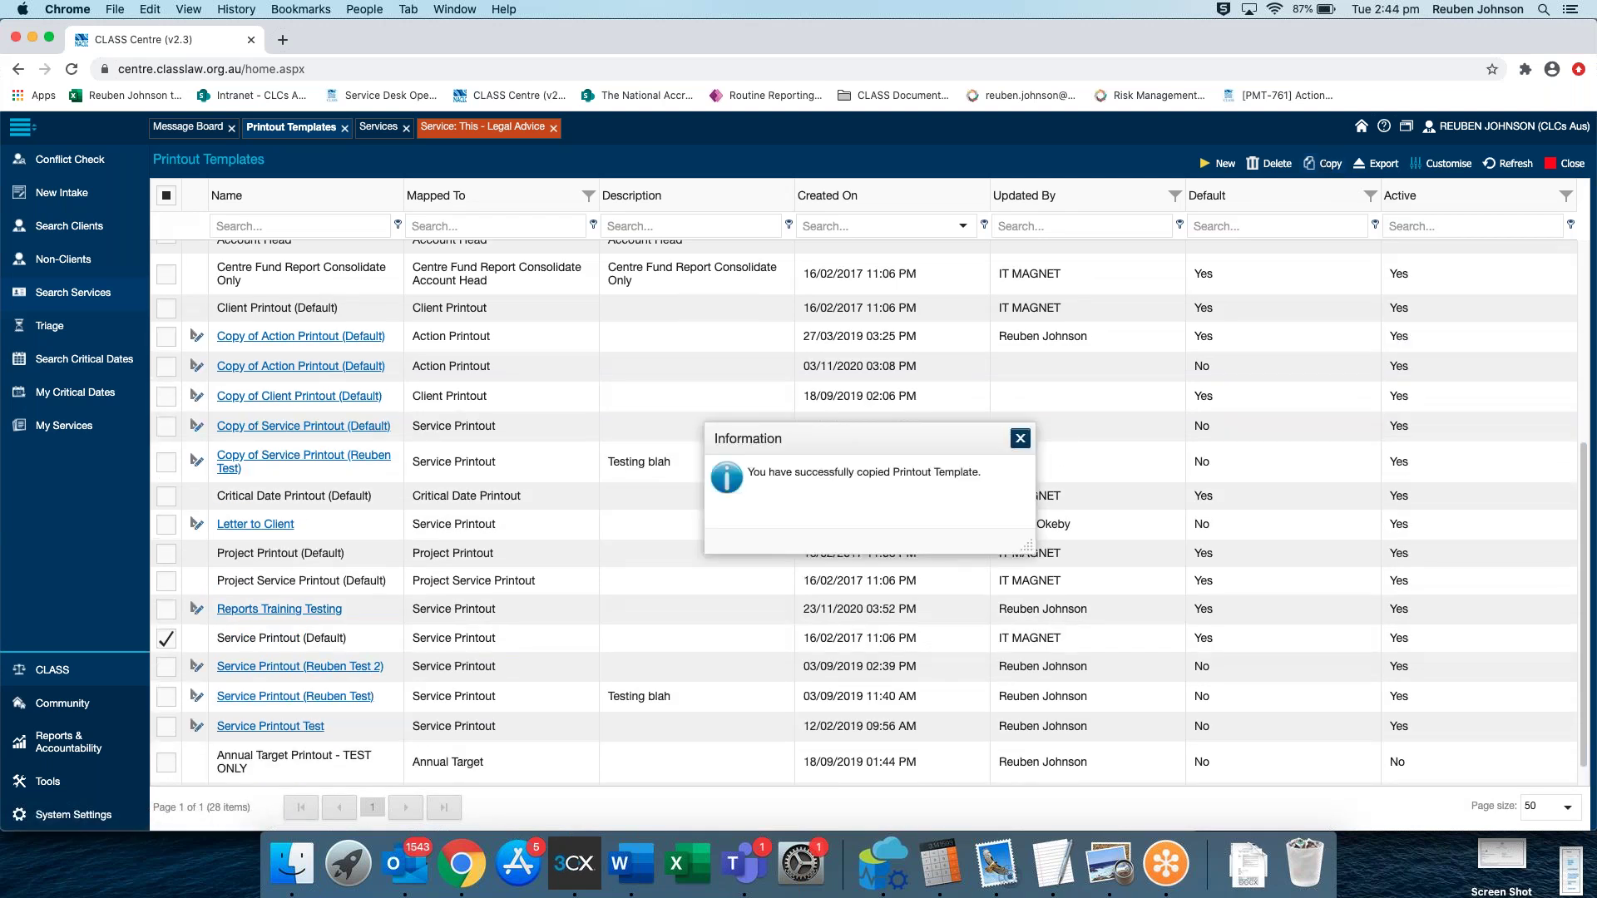
pyautogui.click(1020, 438)
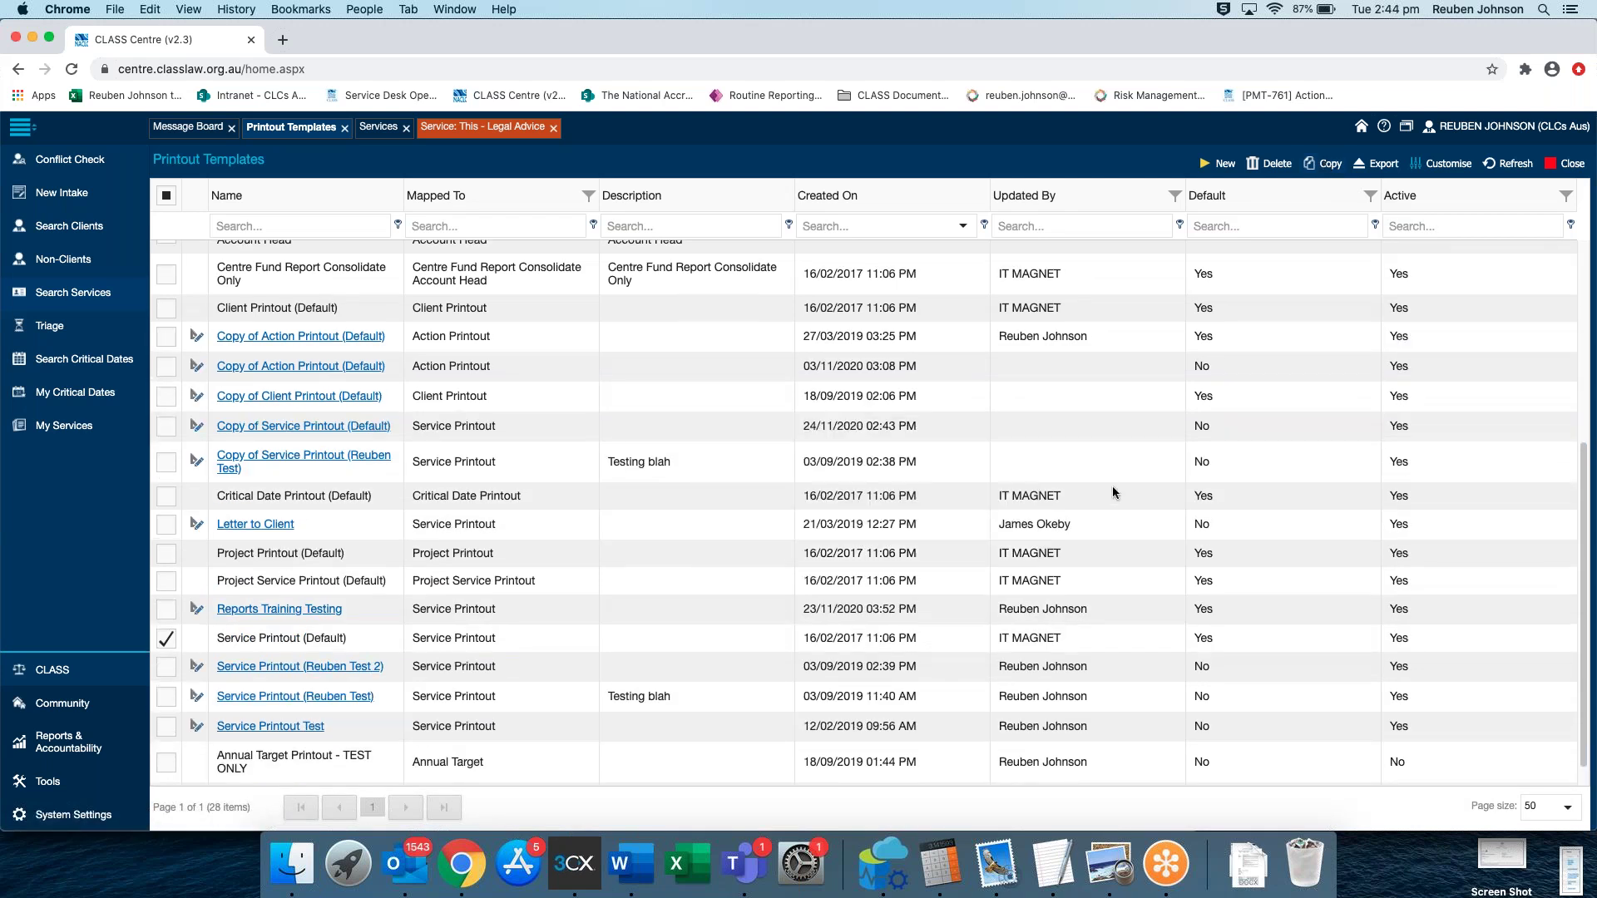
# Look through the printout templates for Copy of Service Printout (Default) and highlight its Created On date
pyautogui.scroll(-1, 878, 460)
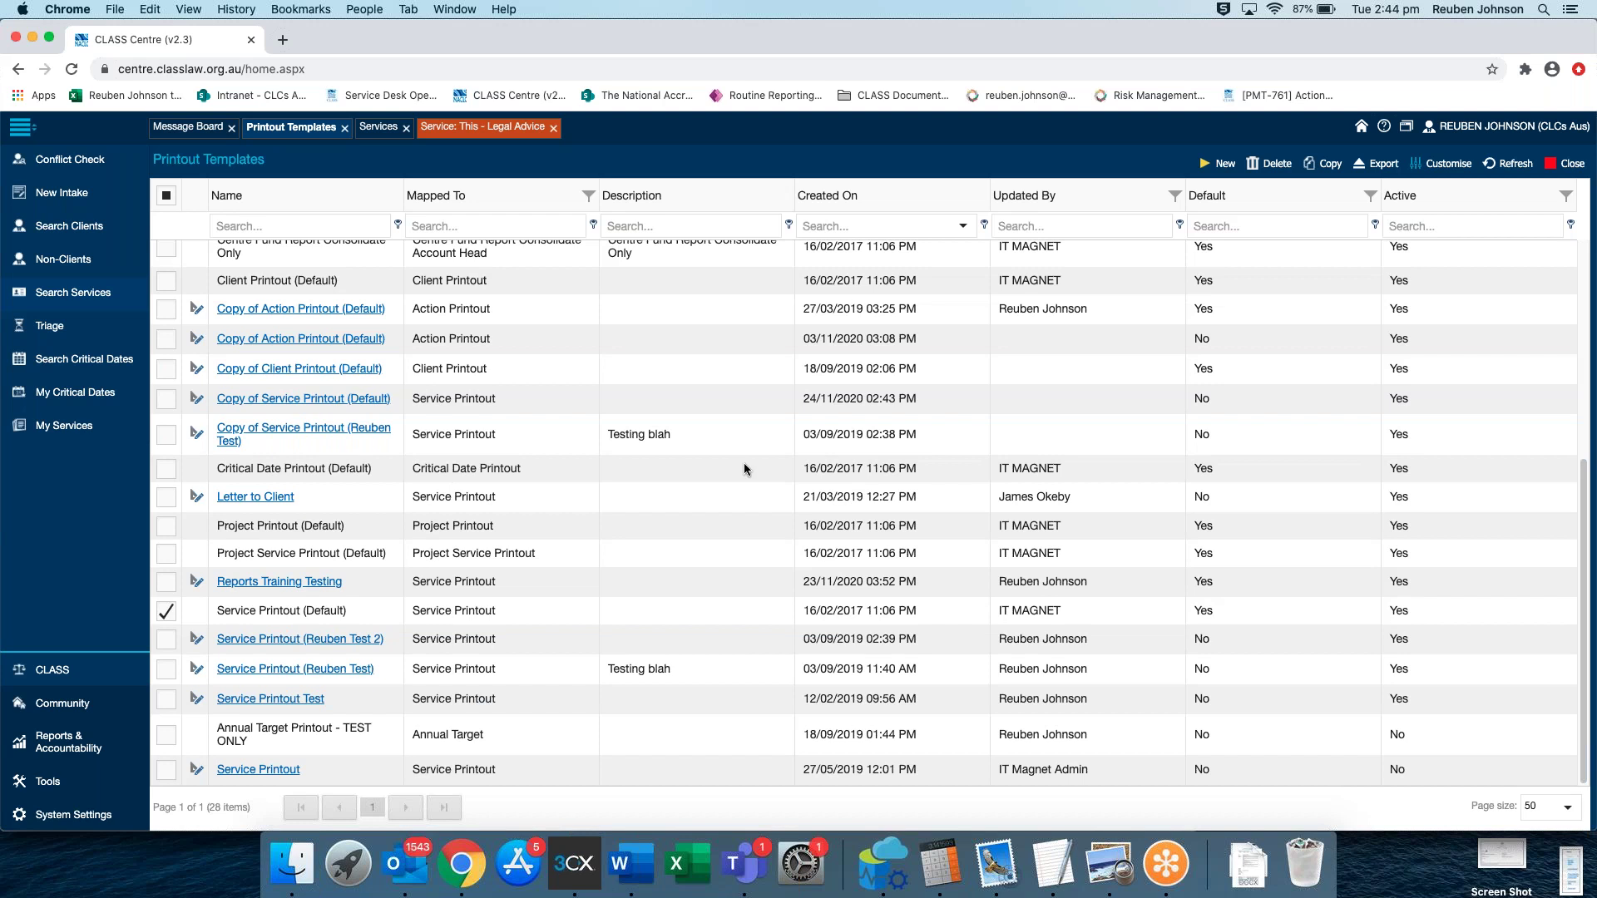
pyautogui.scroll(1, 740, 462)
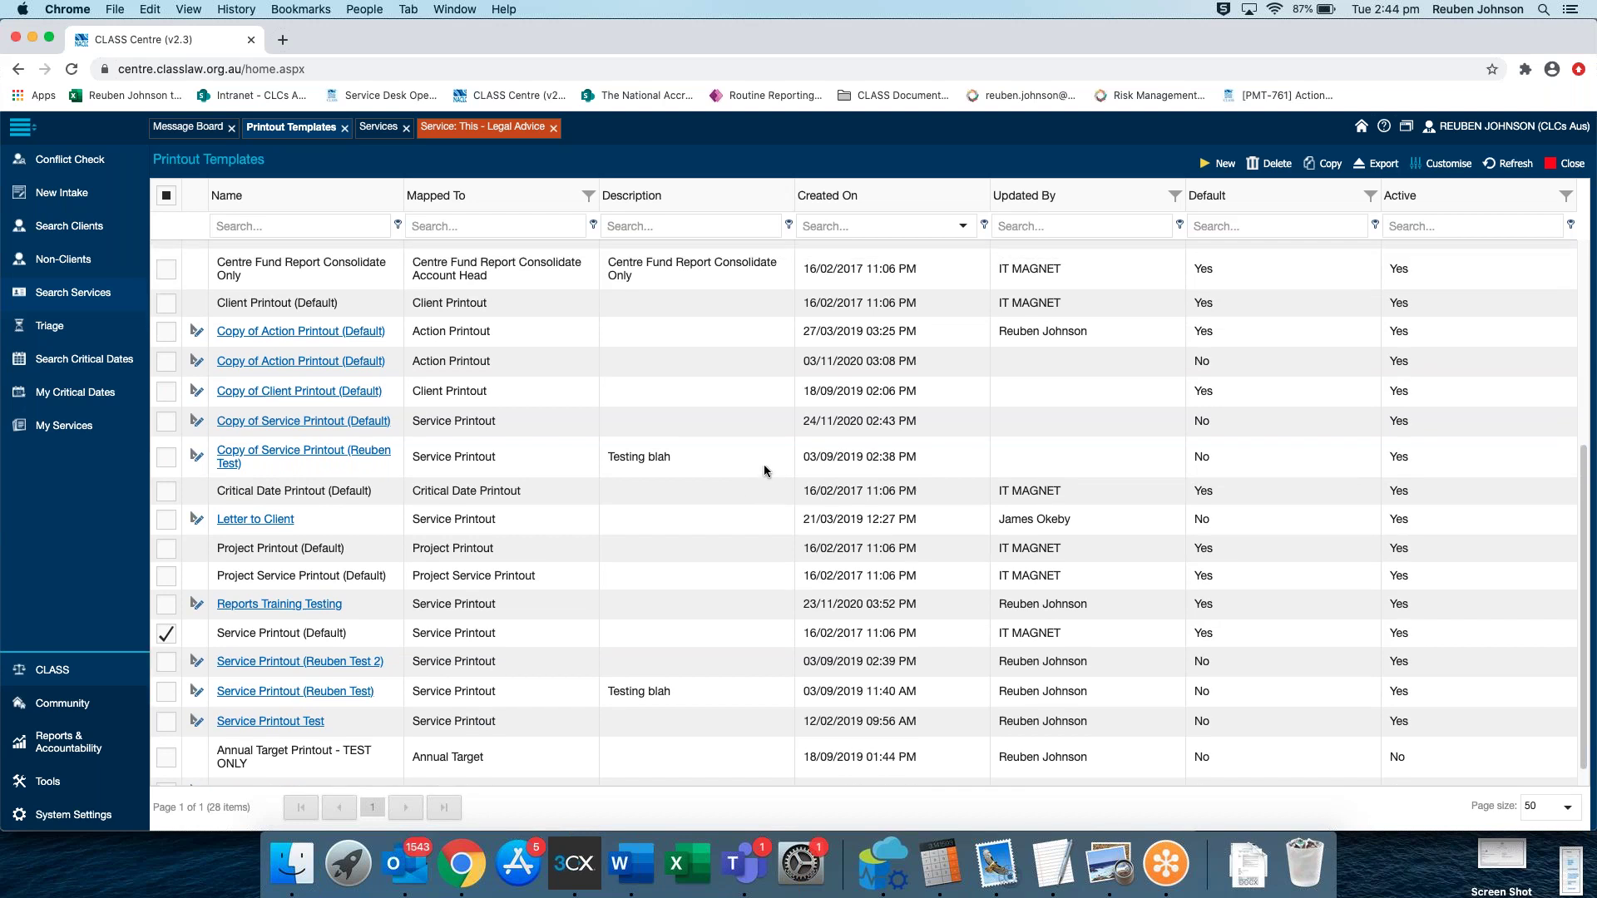
pyautogui.scroll(2, 765, 472)
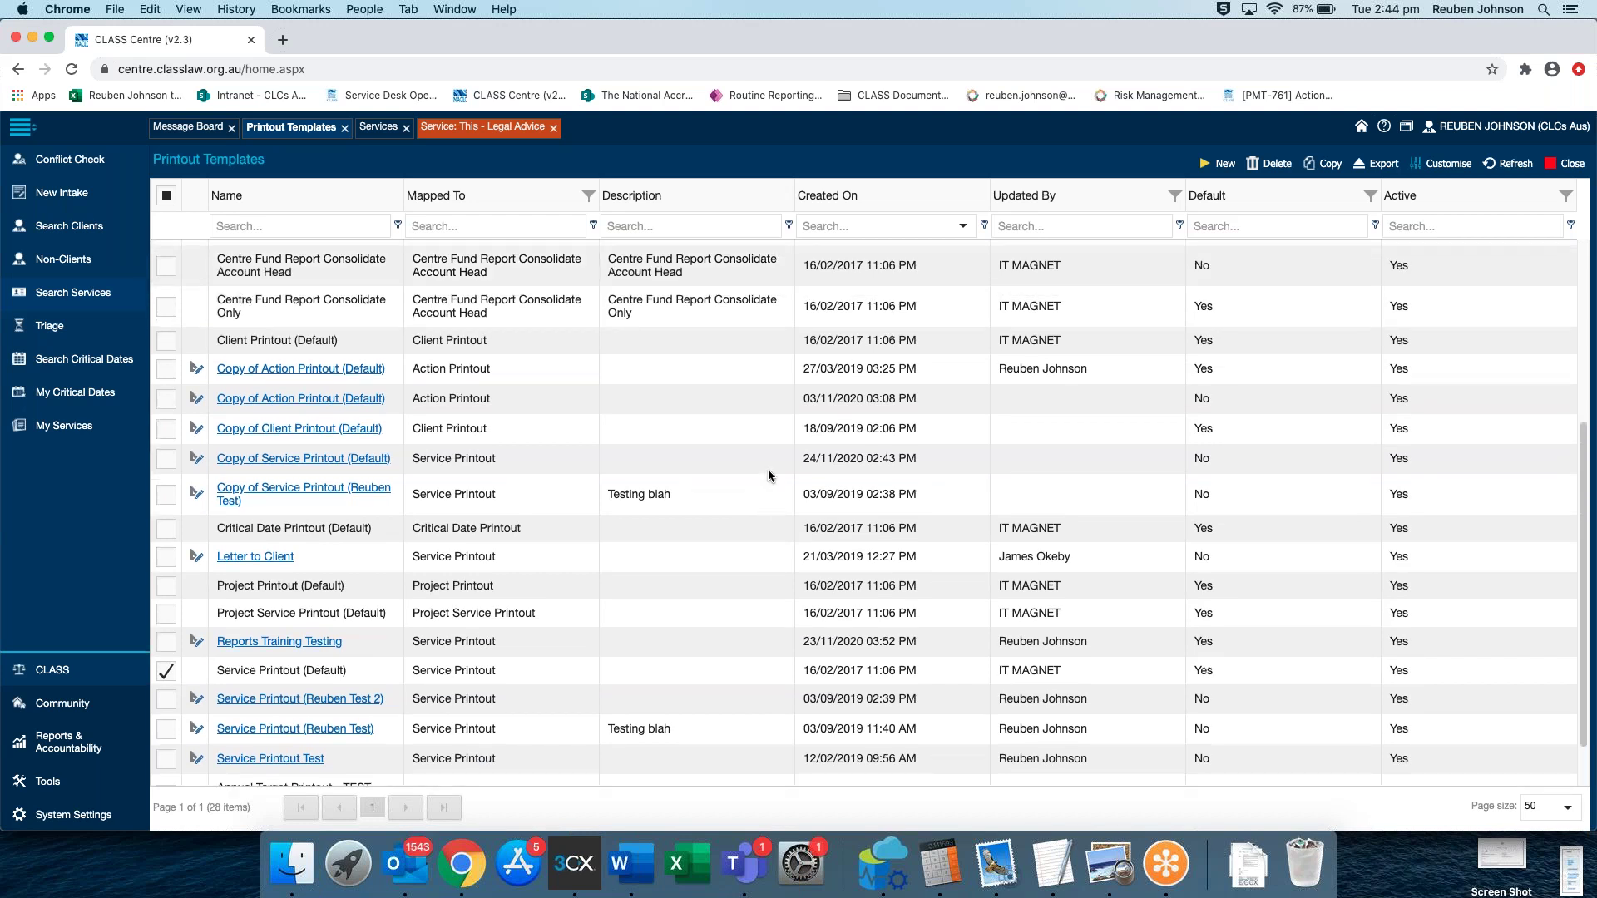
pyautogui.scroll(12, 766, 470)
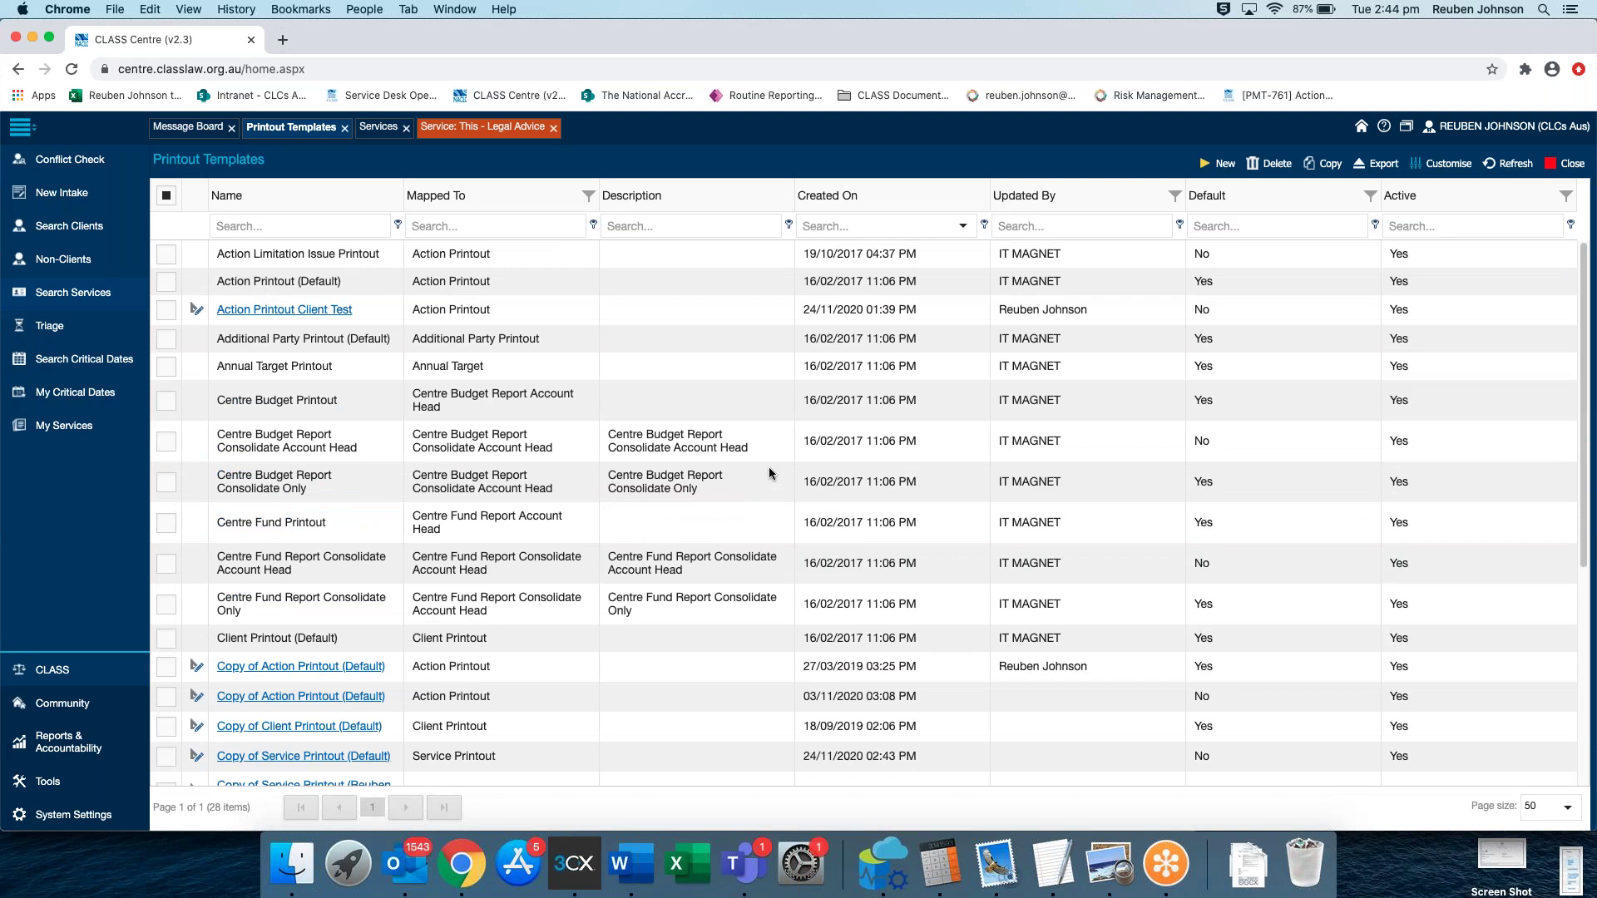
pyautogui.scroll(-16, 767, 467)
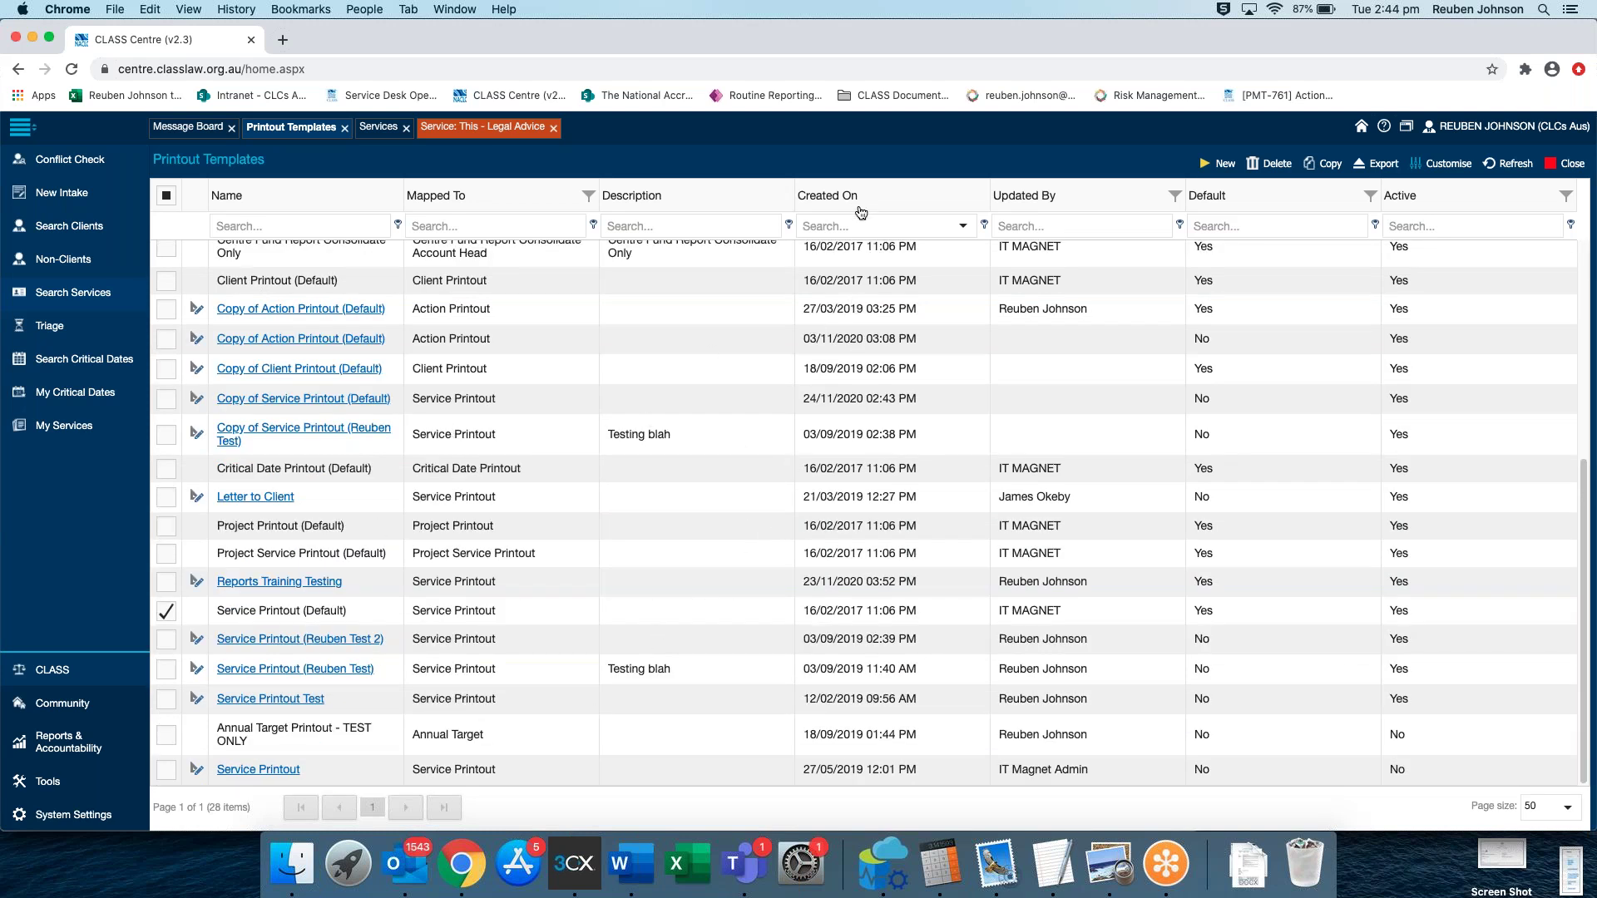
pyautogui.scroll(5, 908, 408)
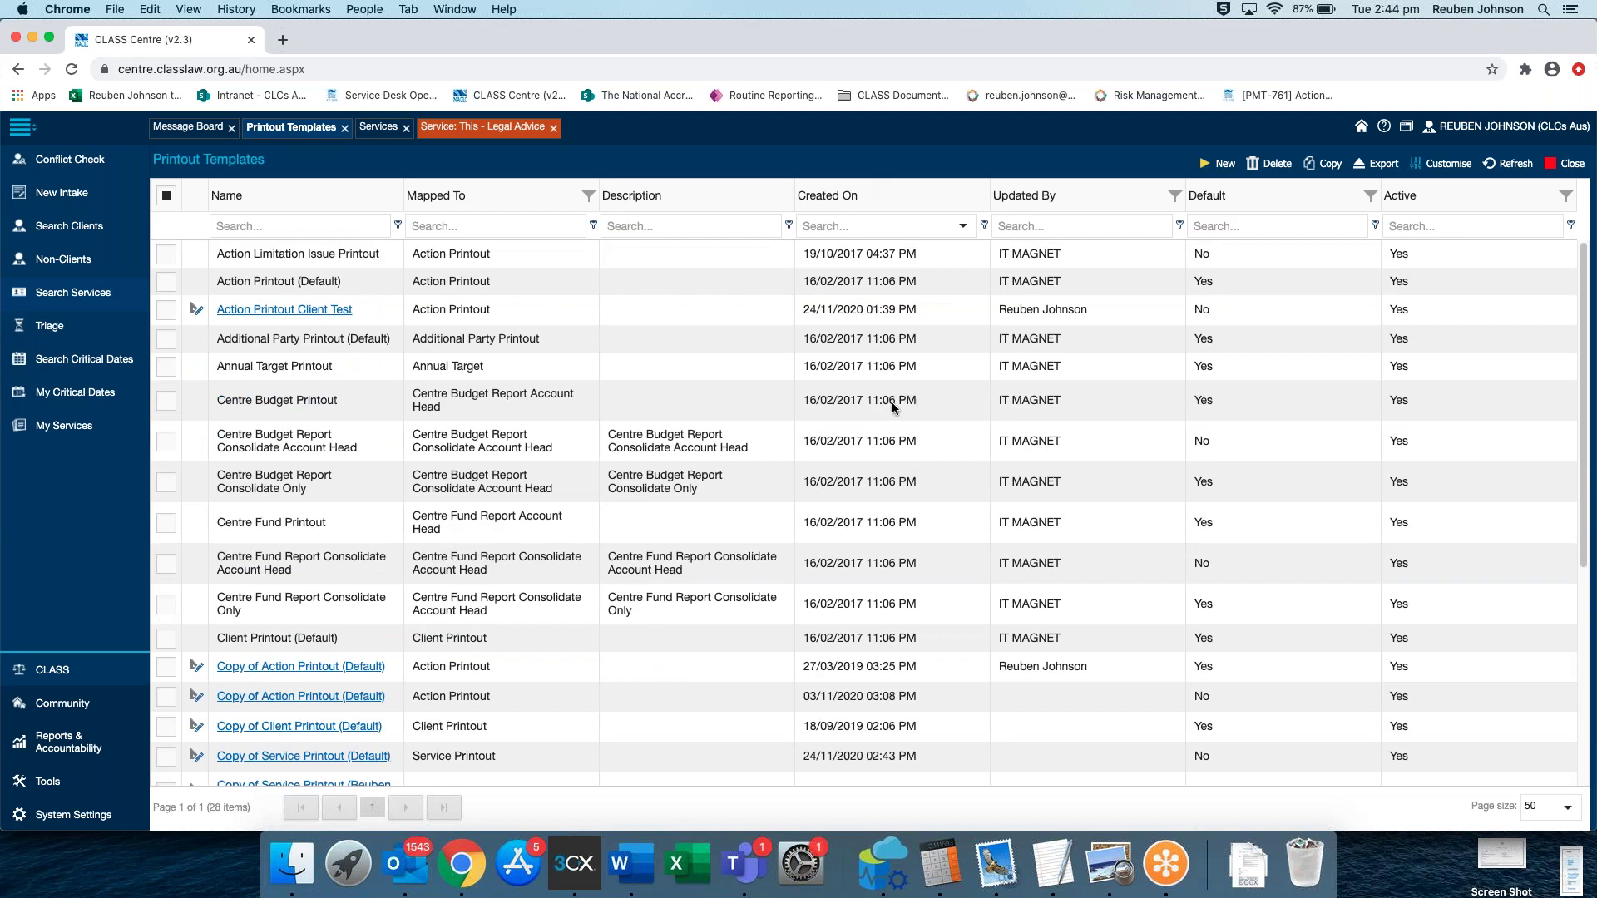
pyautogui.scroll(-4, 391, 599)
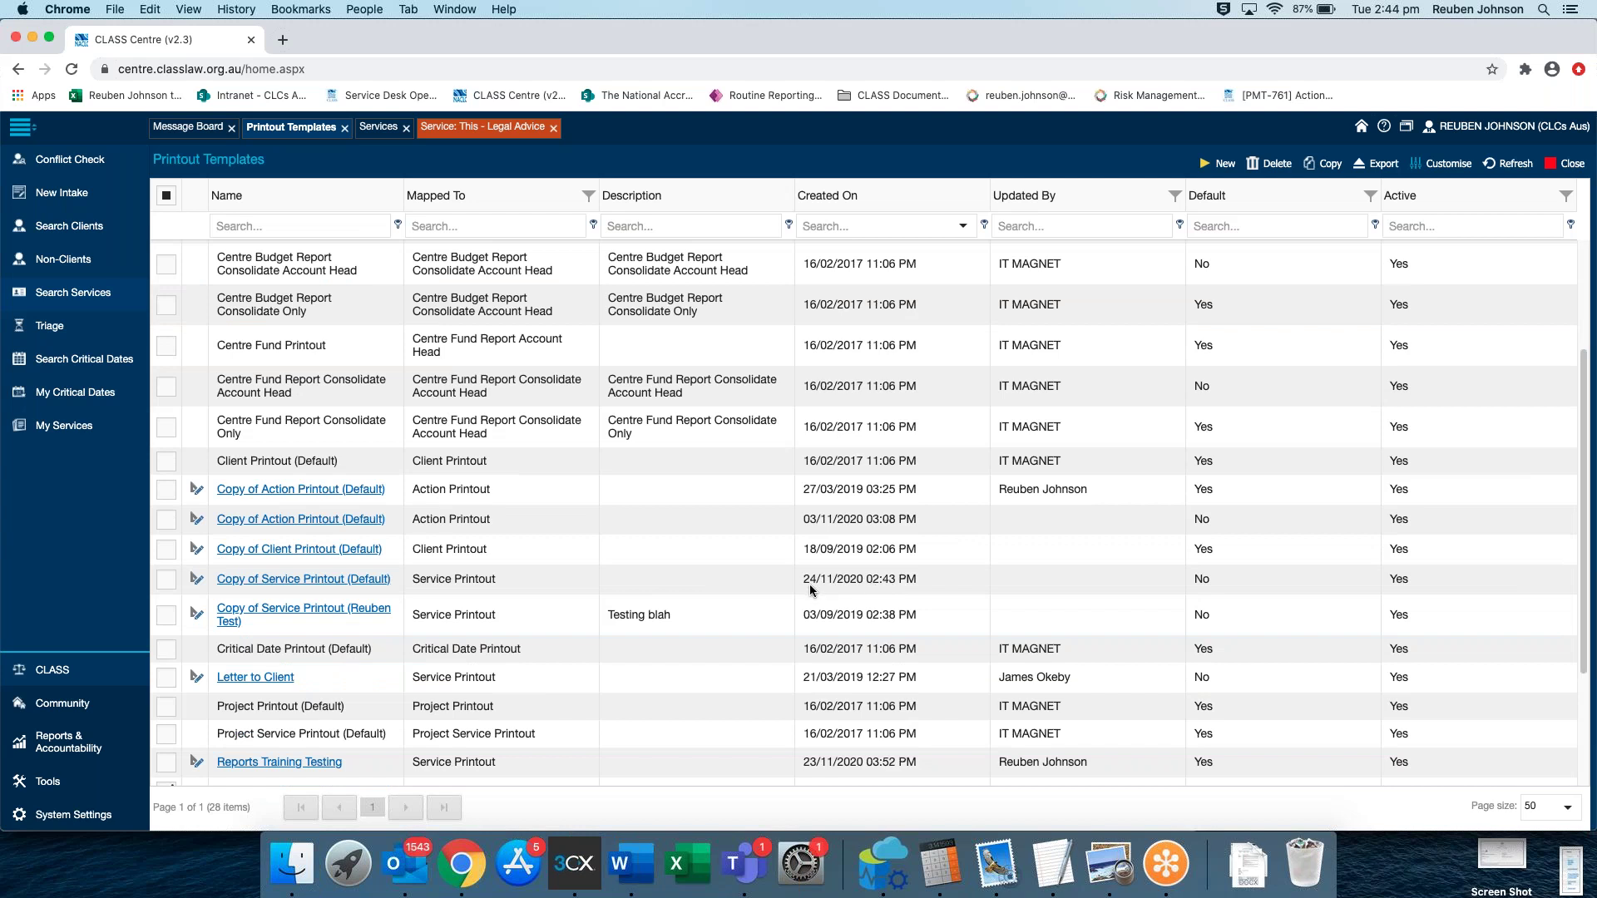
pyautogui.moveTo(806, 578); pyautogui.dragTo(918, 579)
# Open the column chooser for the printout templates list and reposition it over the Default column
pyautogui.rightClick(908, 204)
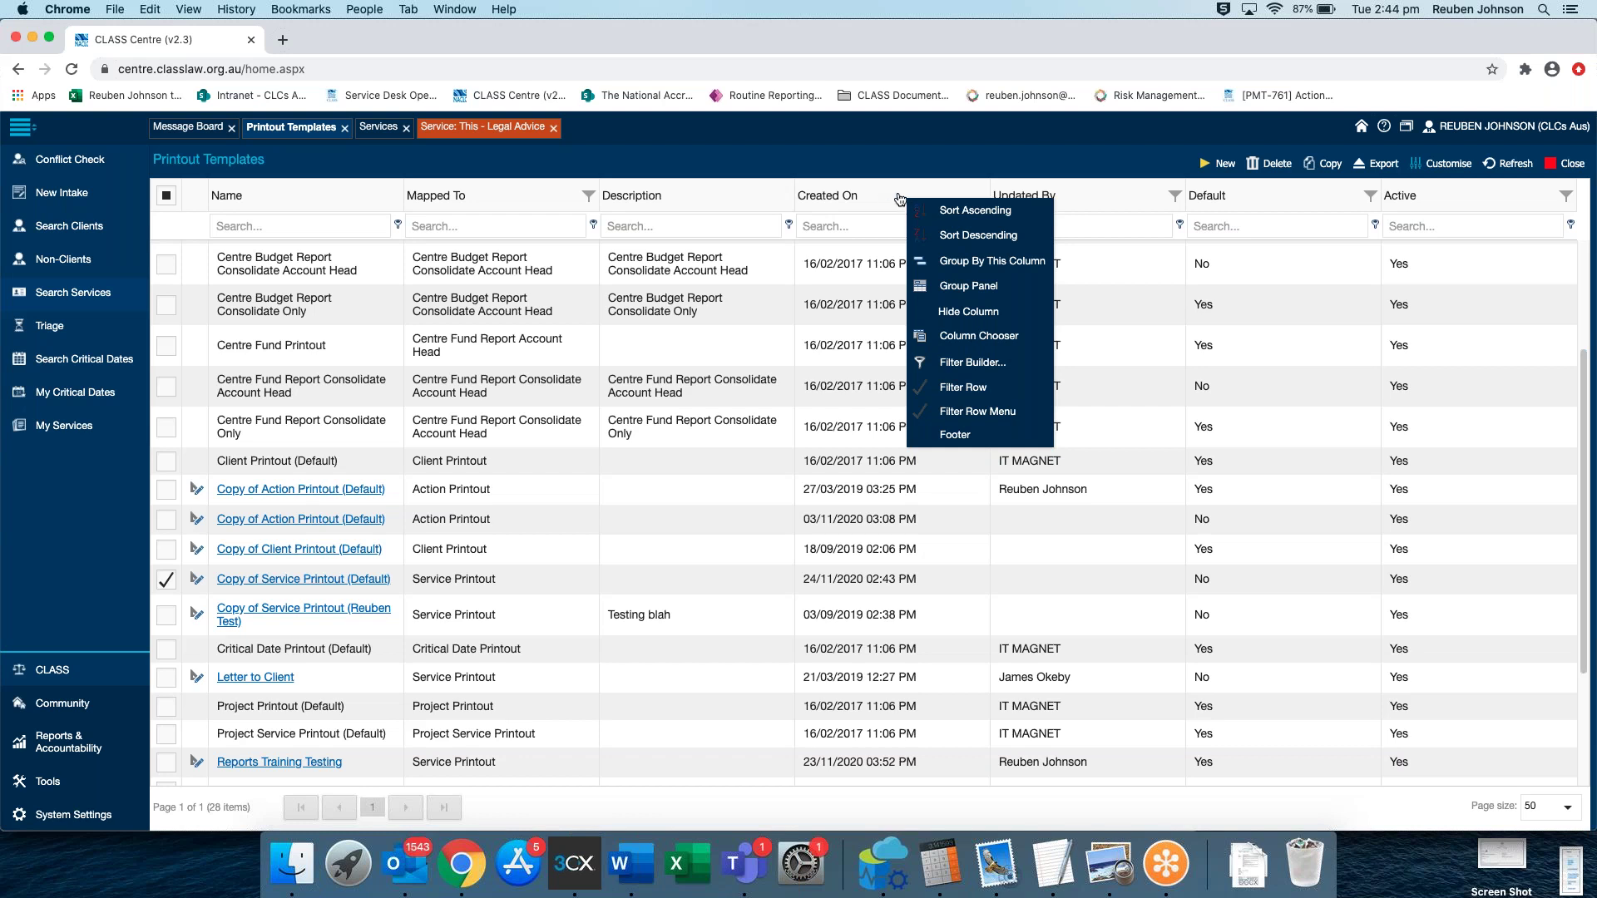
pyautogui.click(978, 336)
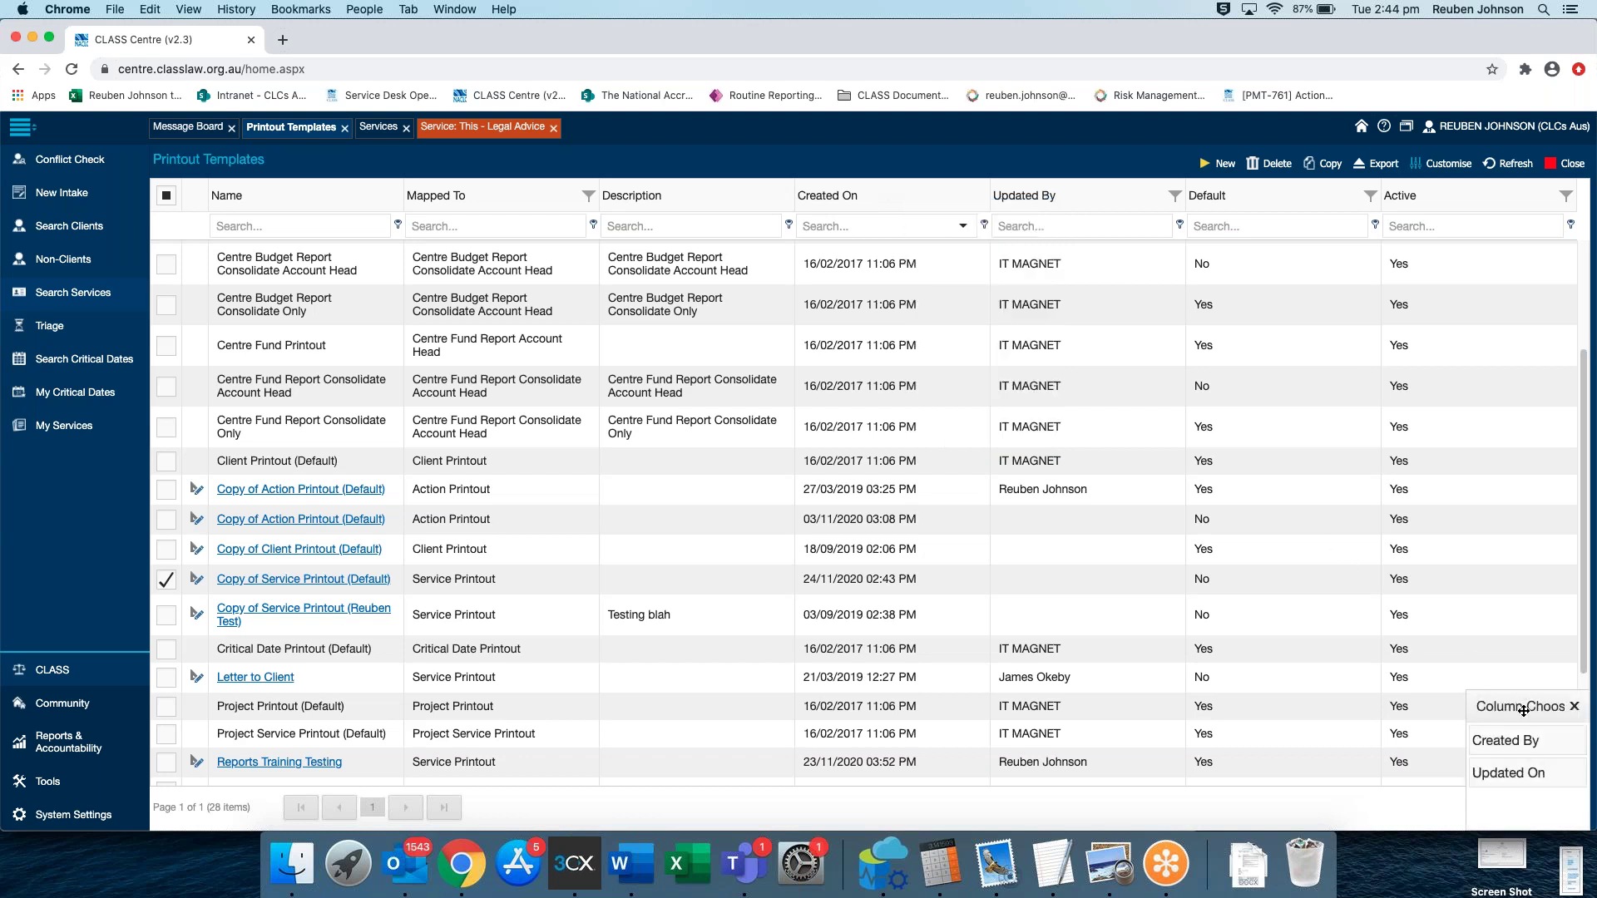
pyautogui.moveTo(1486, 660); pyautogui.dragTo(1279, 441)
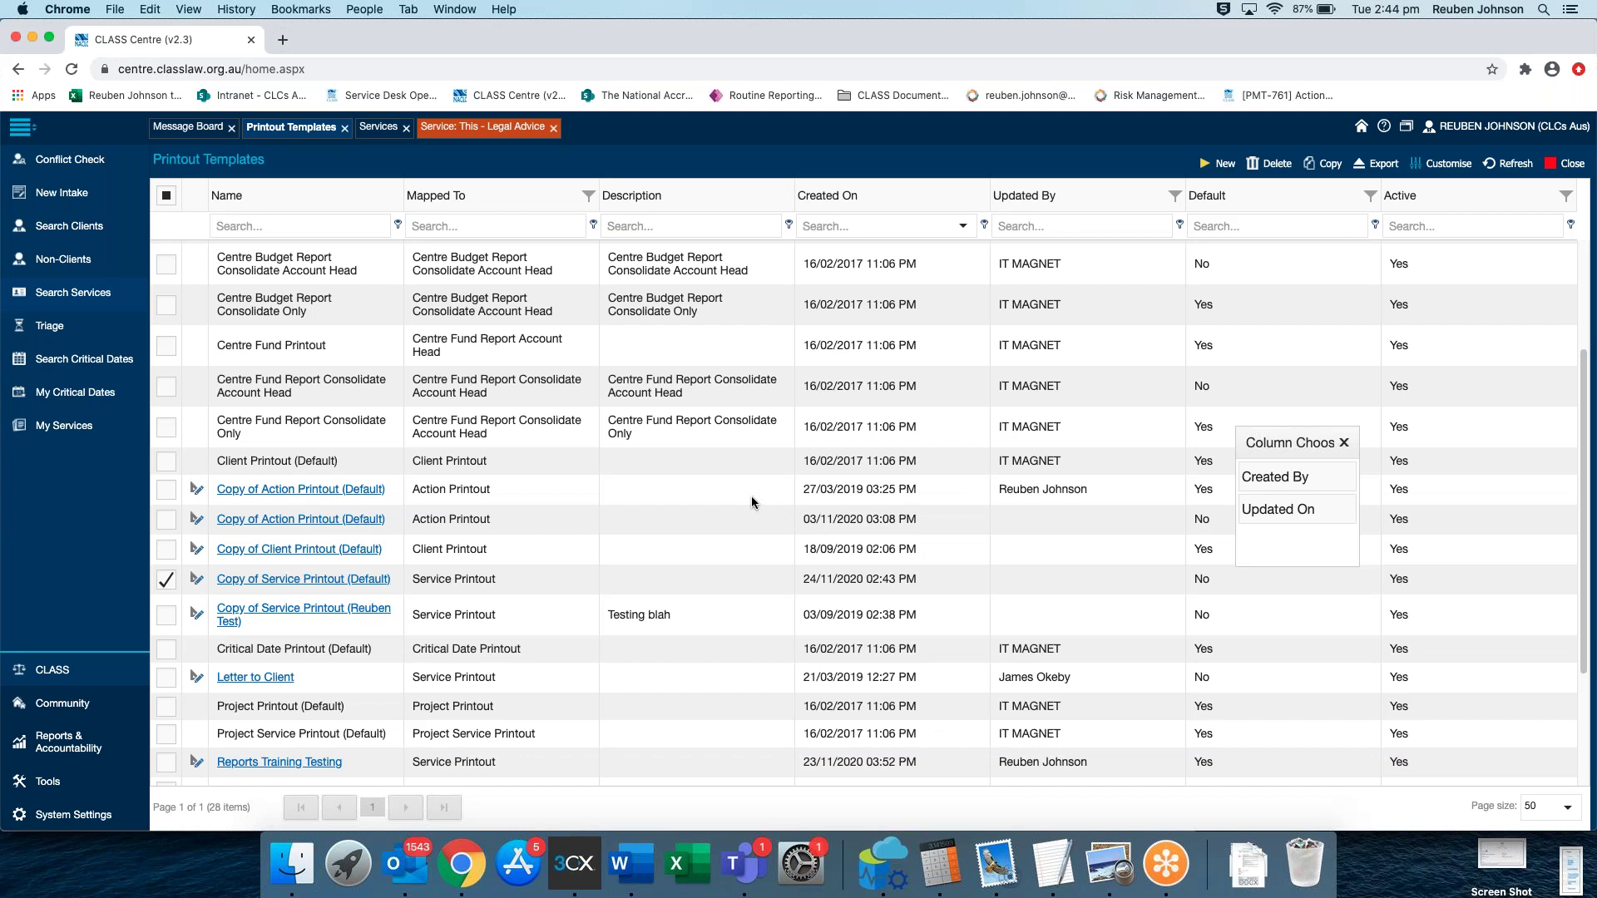
# Sort the printout templates by Created On in descending order
pyautogui.click(894, 208)
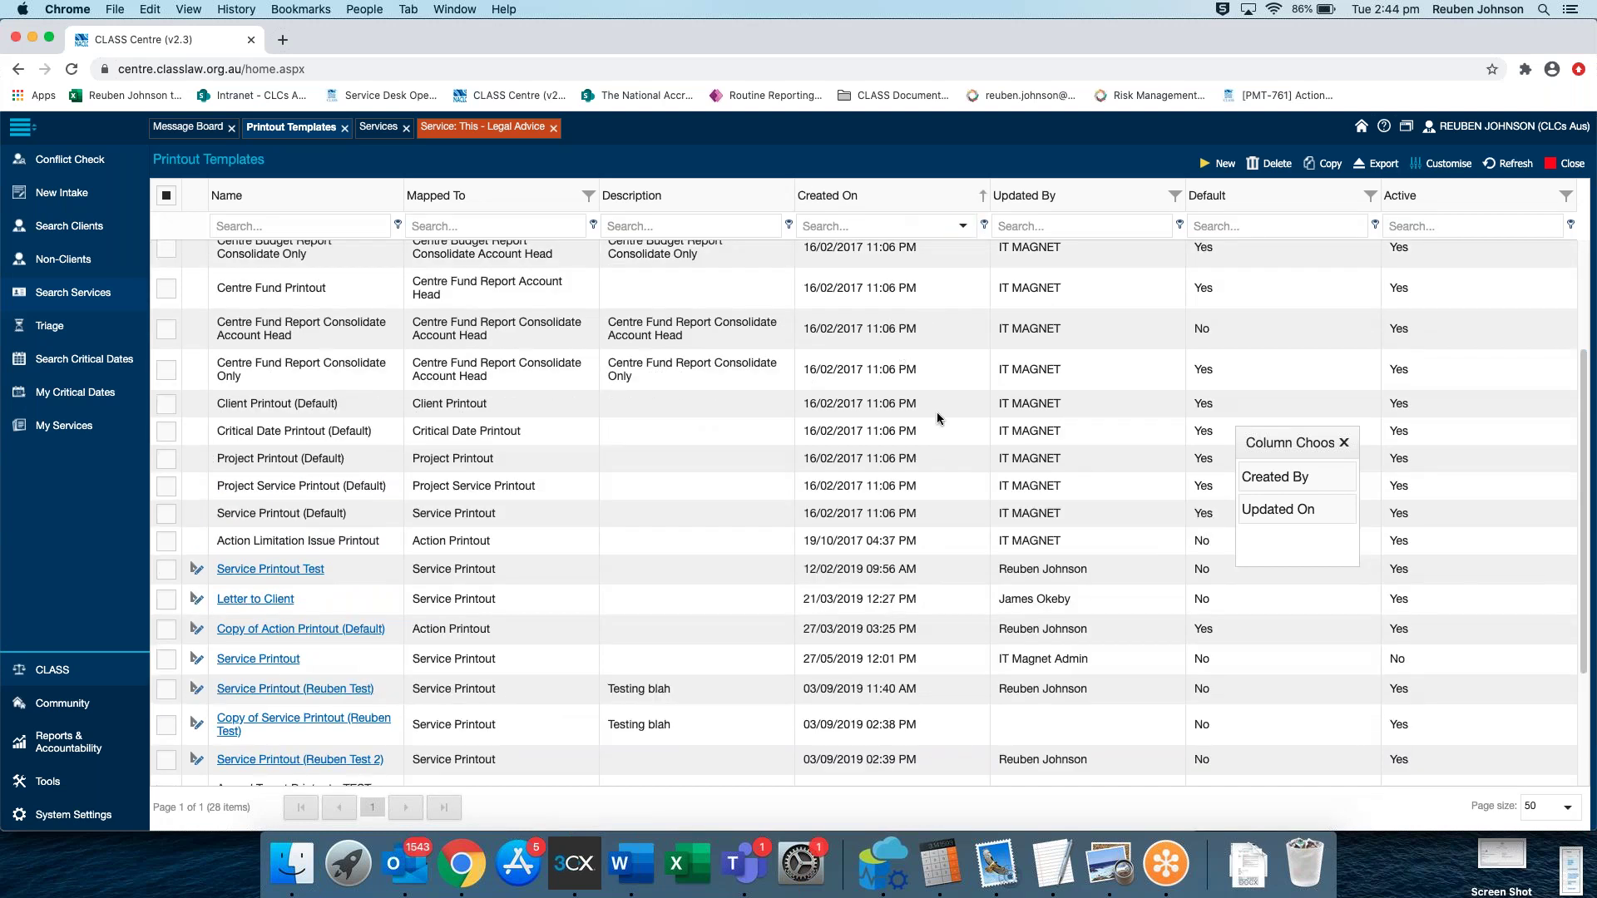
pyautogui.scroll(5, 944, 408)
pyautogui.click(894, 208)
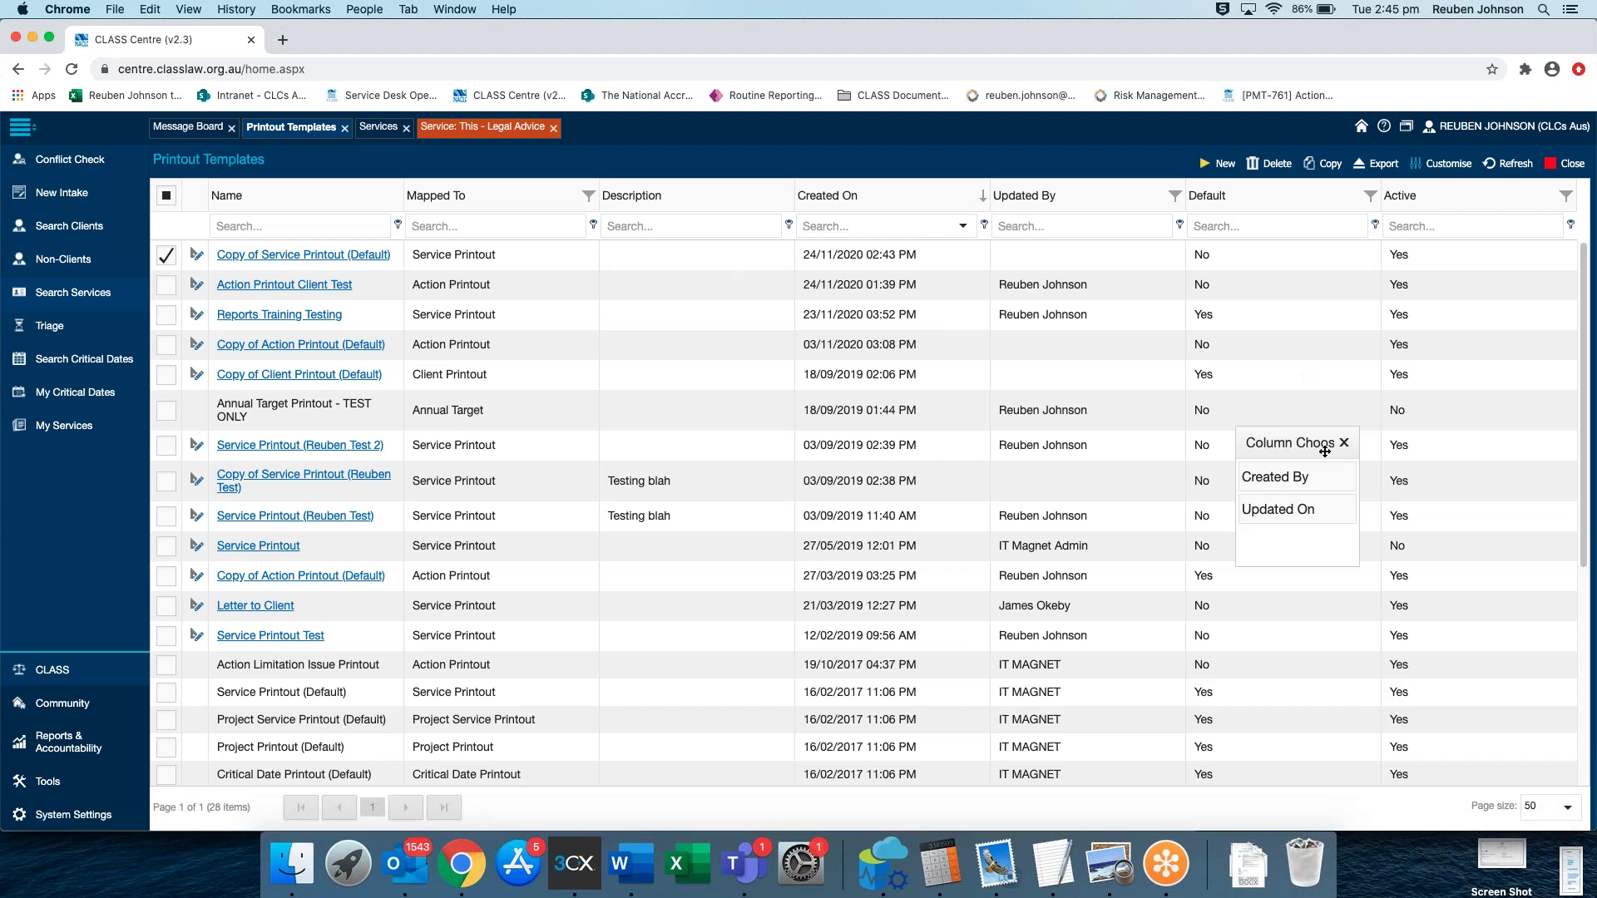
# Close the column chooser, then rename Copy of Service Printout (Default) as My Service Template and save it as a default template
pyautogui.click(1343, 443)
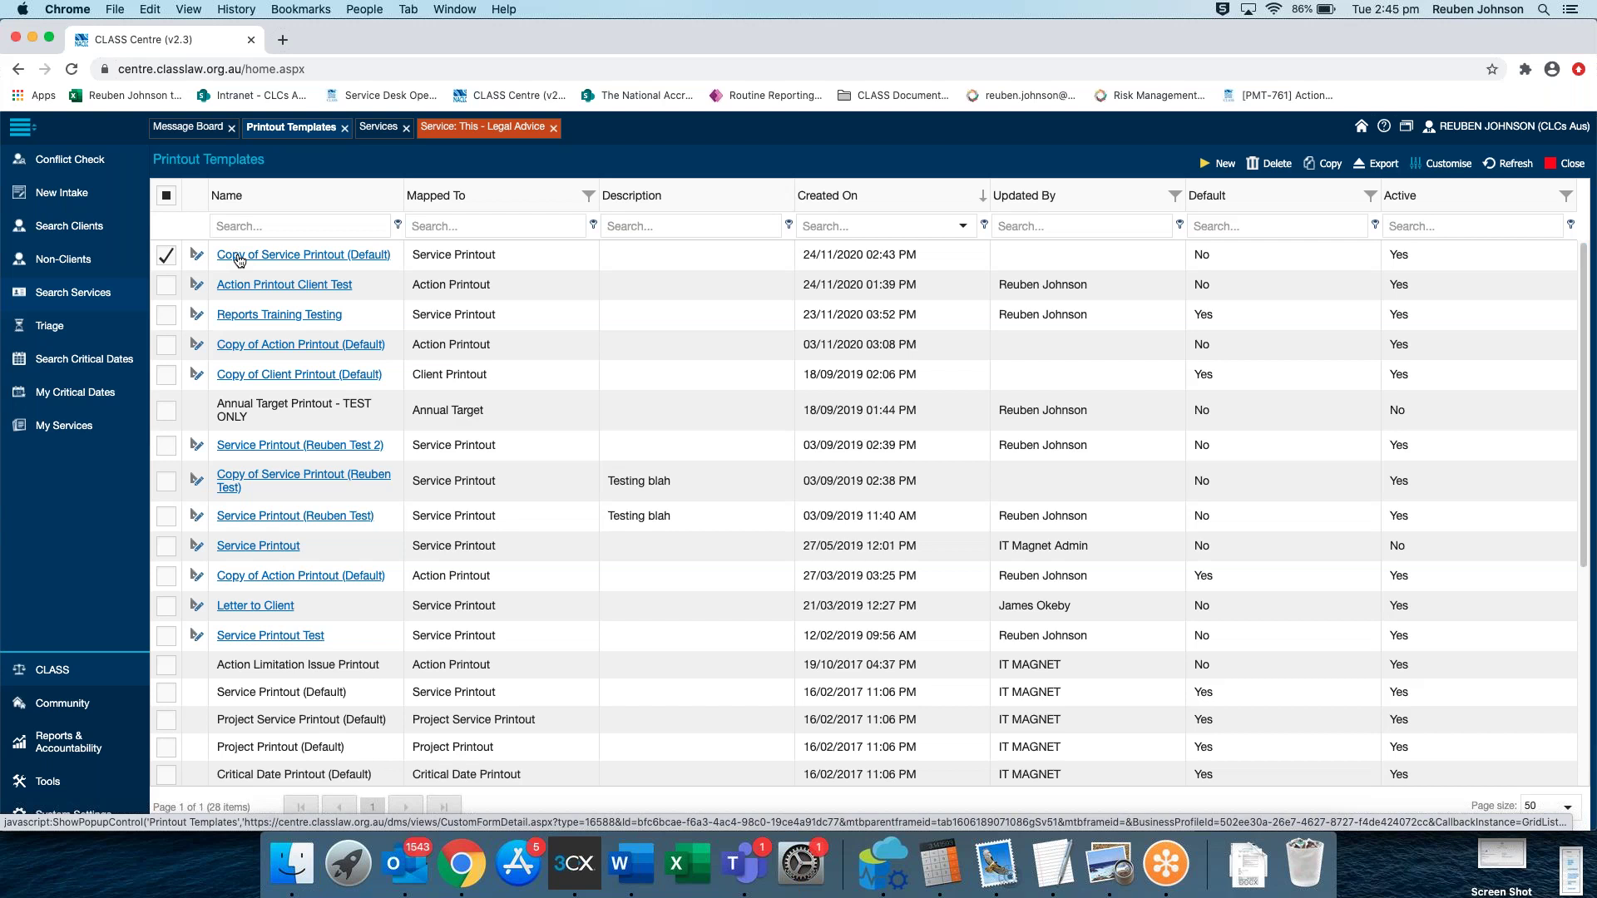
pyautogui.click(303, 261)
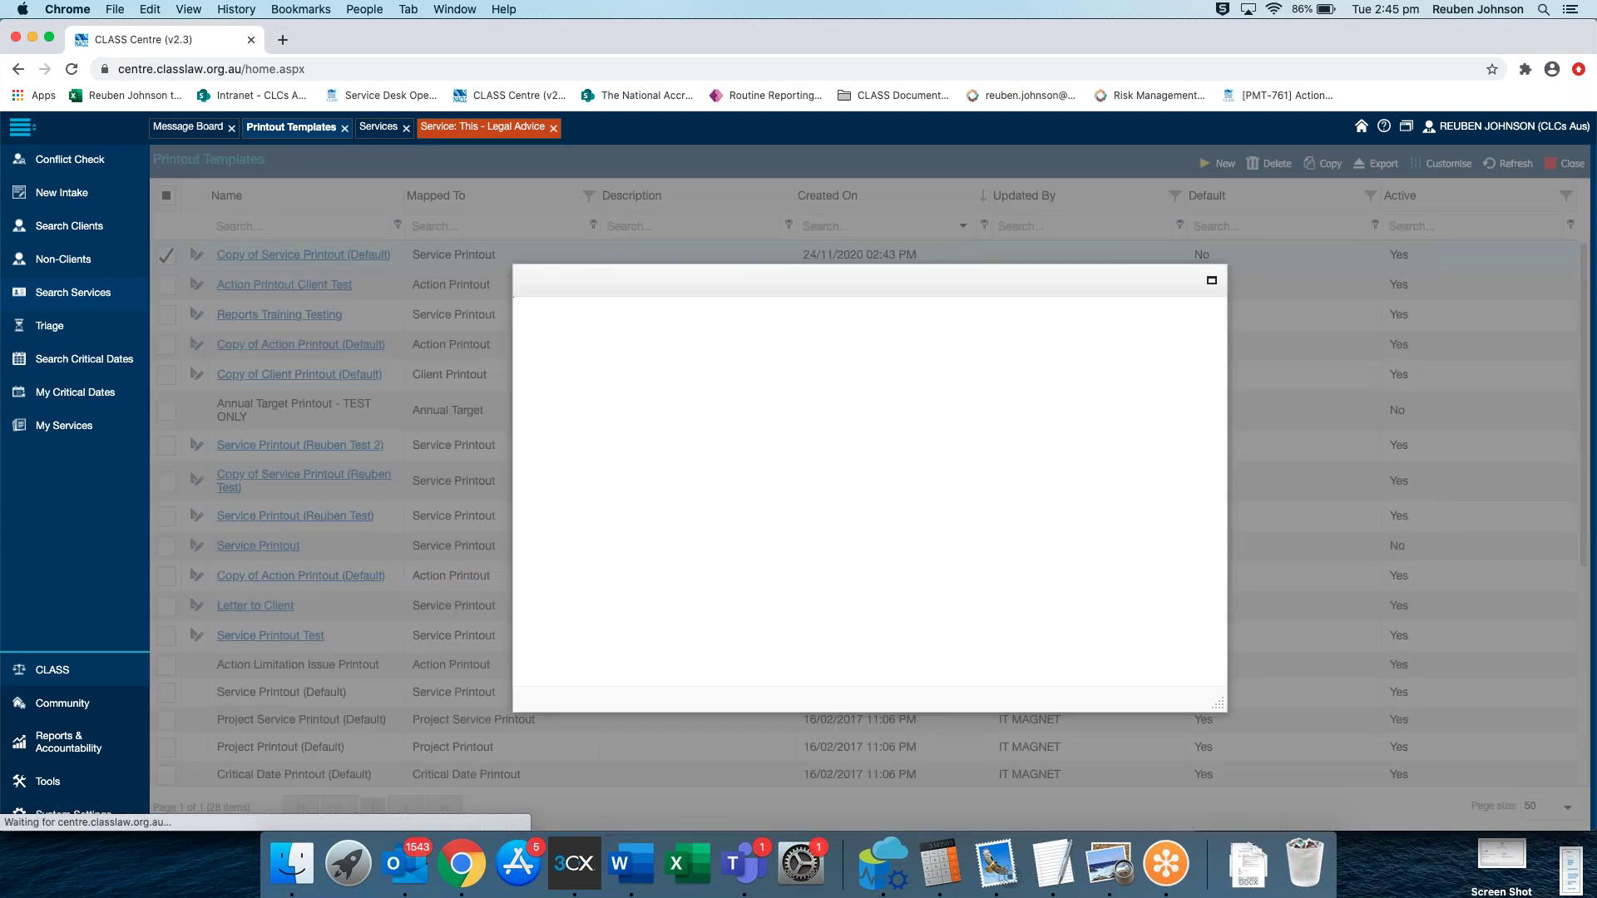
pyautogui.moveTo(795, 421); pyautogui.dragTo(589, 422)
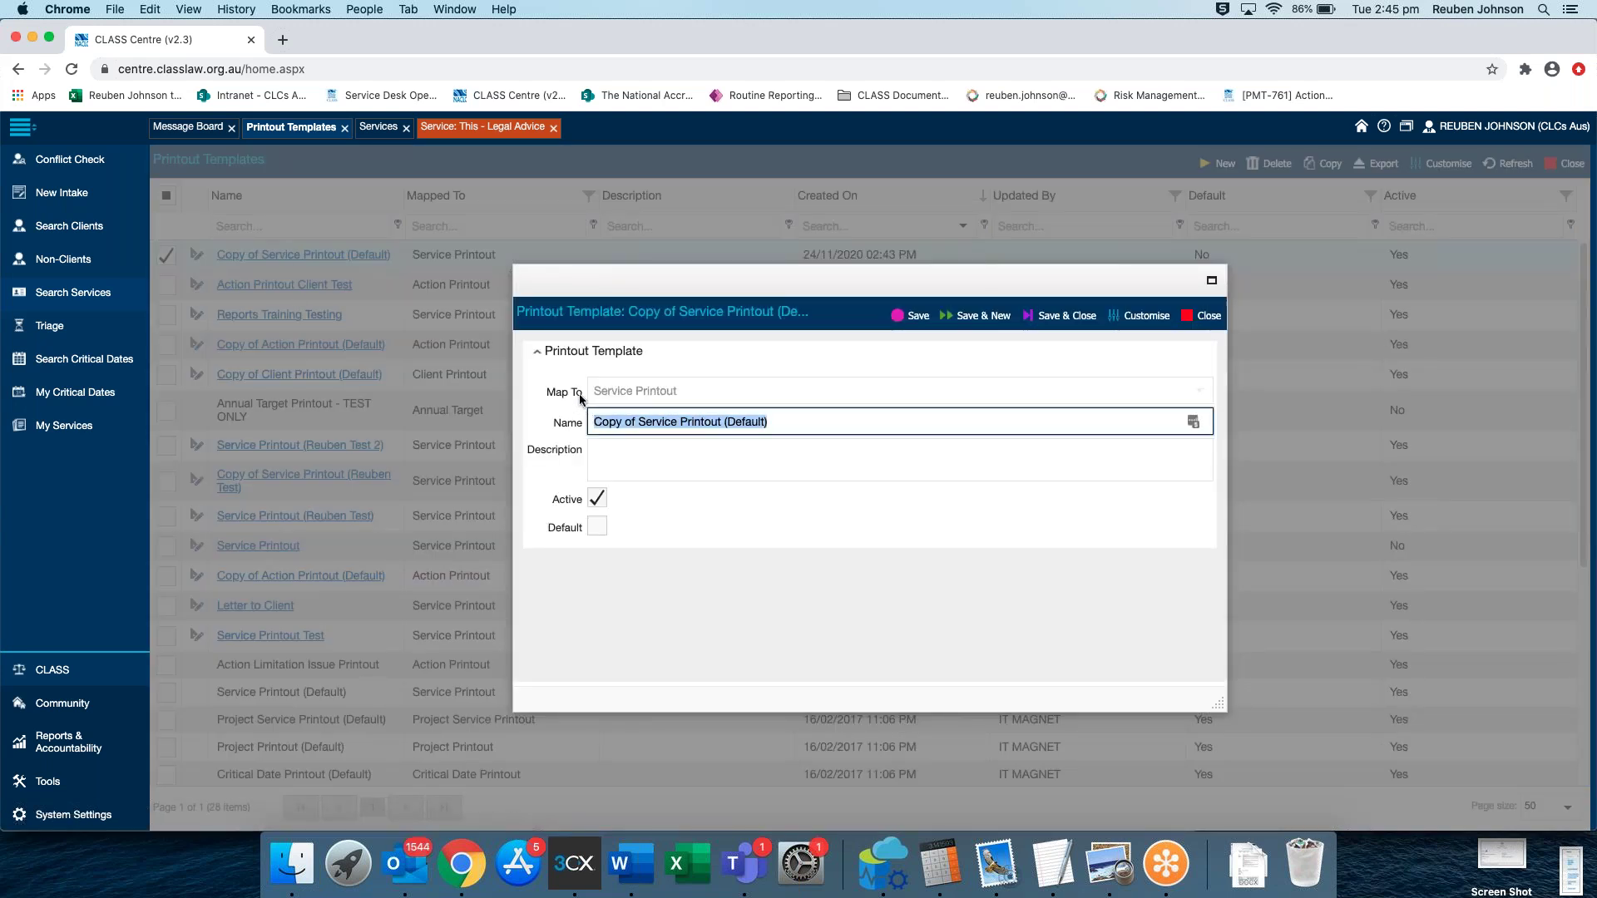
pyautogui.write('My Service ')
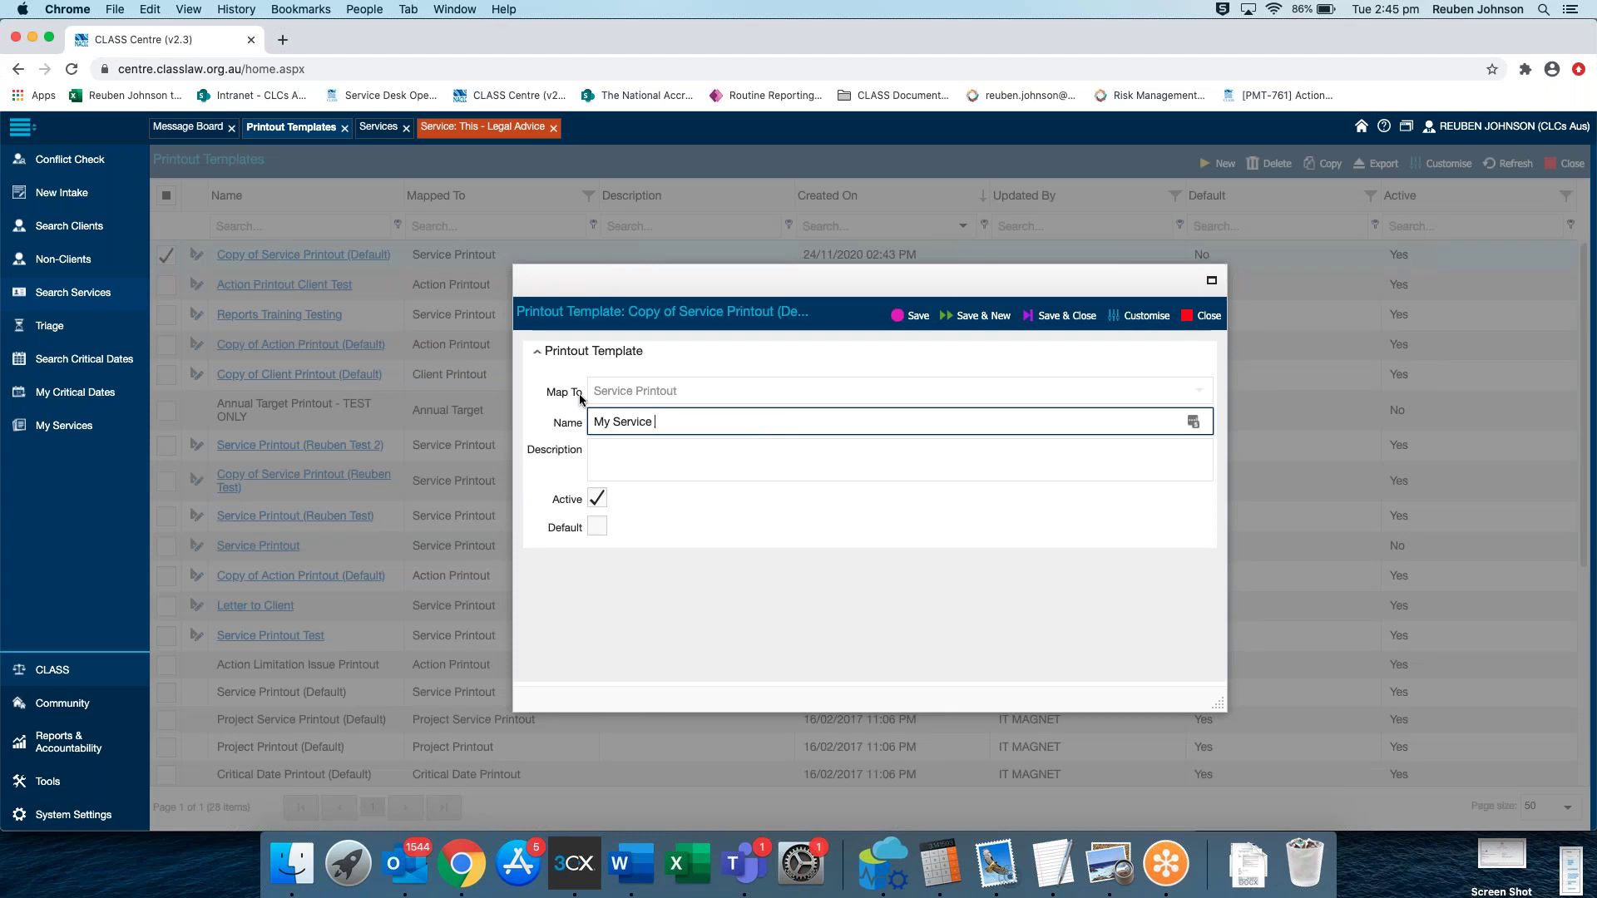
pyautogui.write('Template')
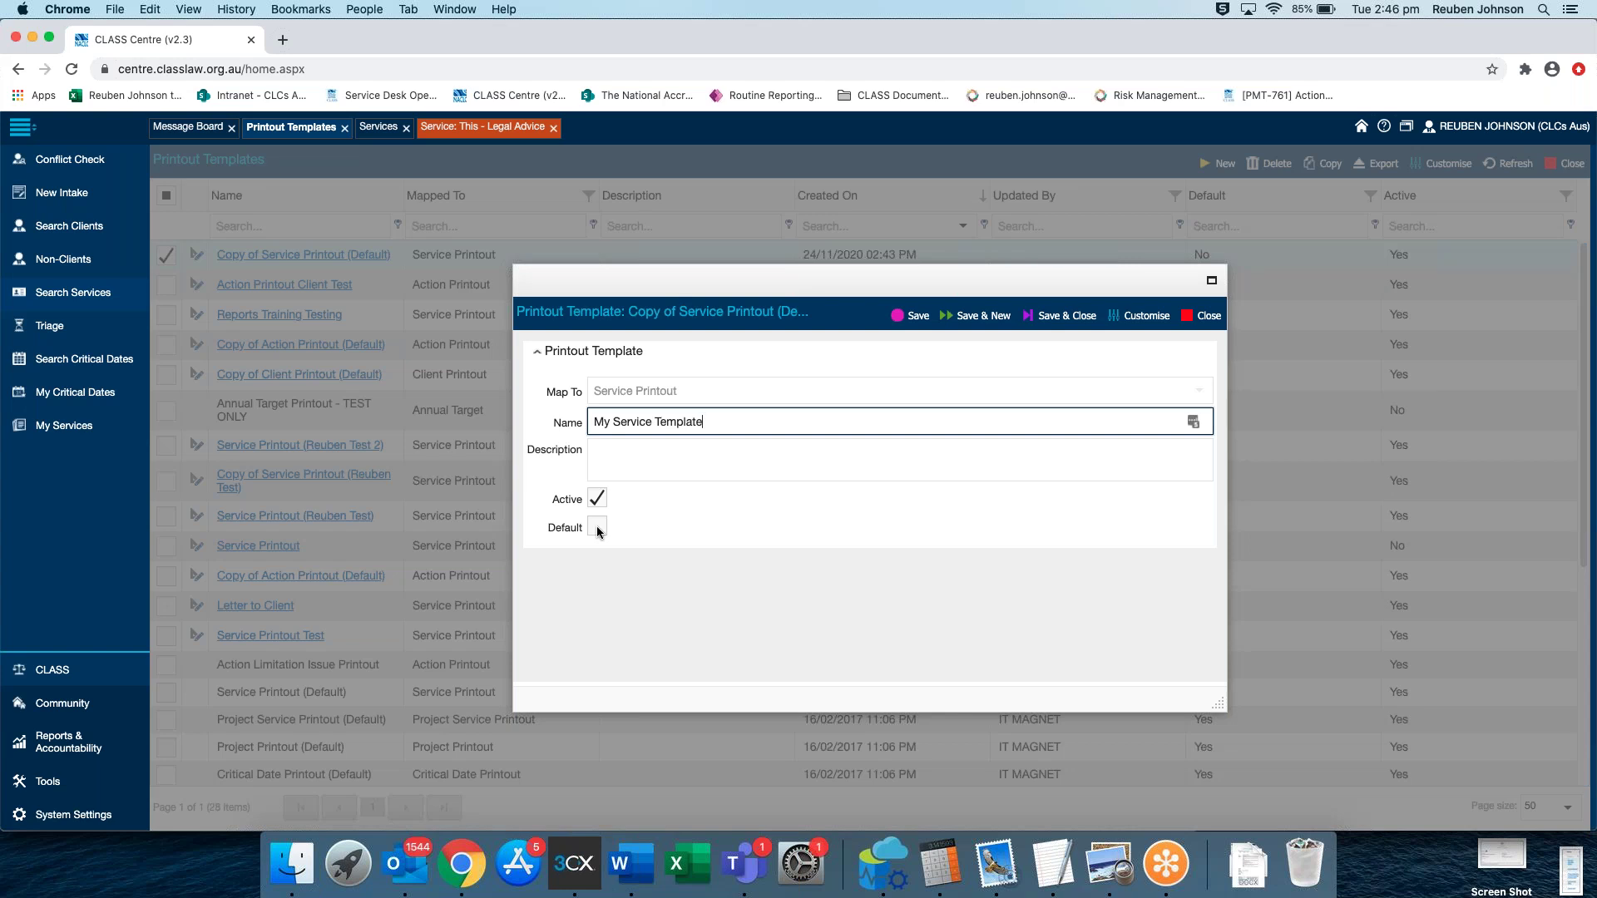
pyautogui.click(597, 527)
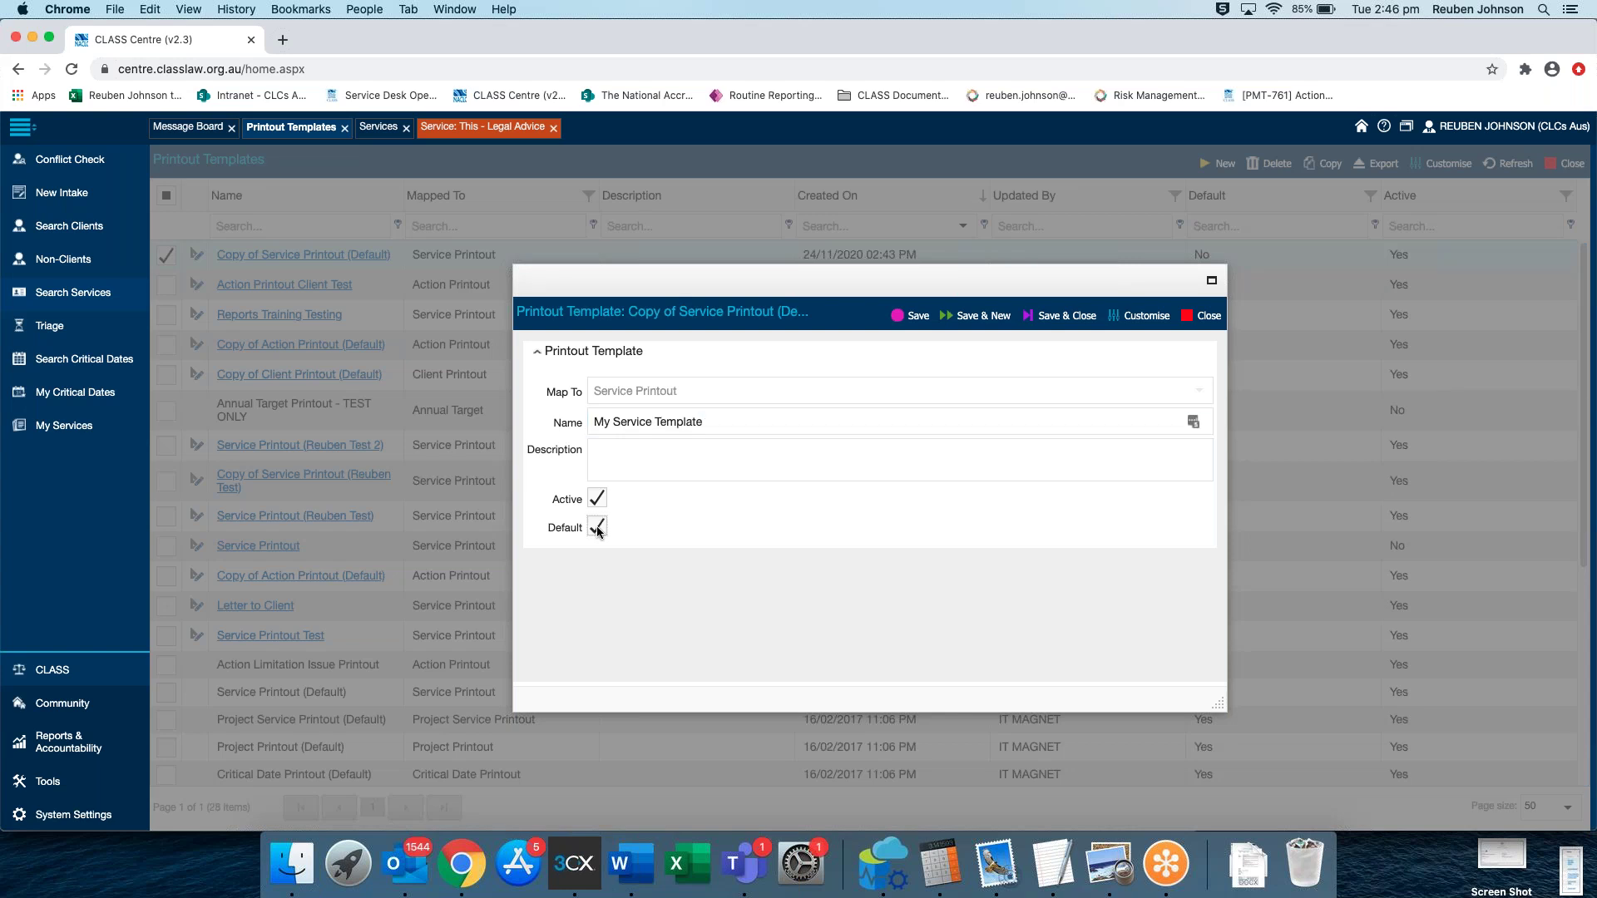
pyautogui.click(1077, 317)
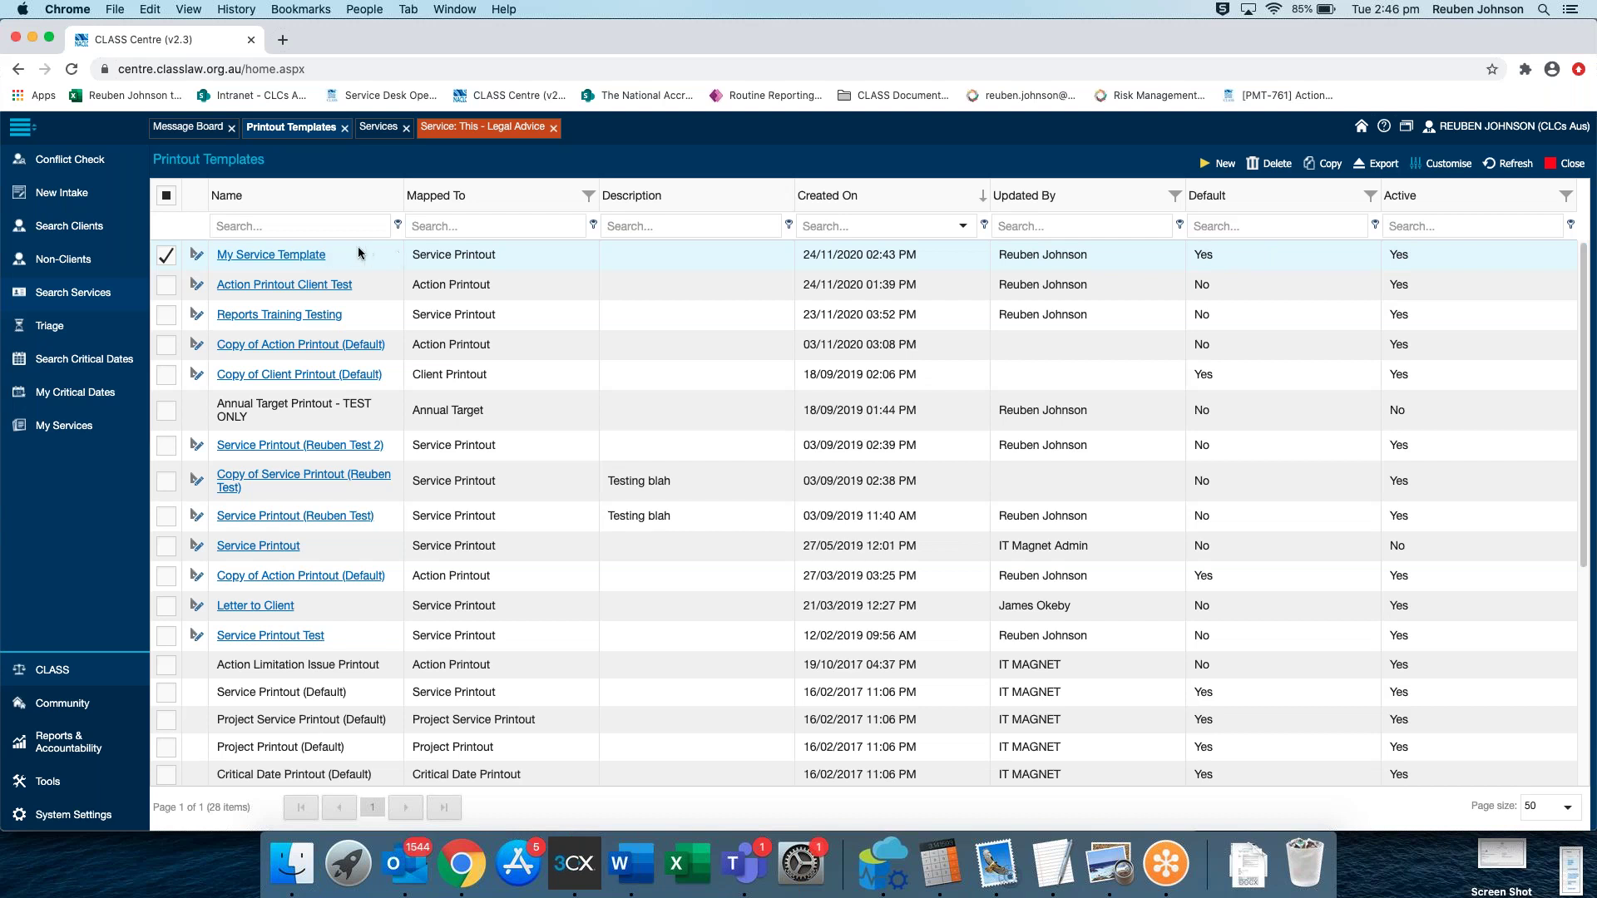
# Open My Service Template in the report designer and look through its main menu and full page layout
pyautogui.click(194, 260)
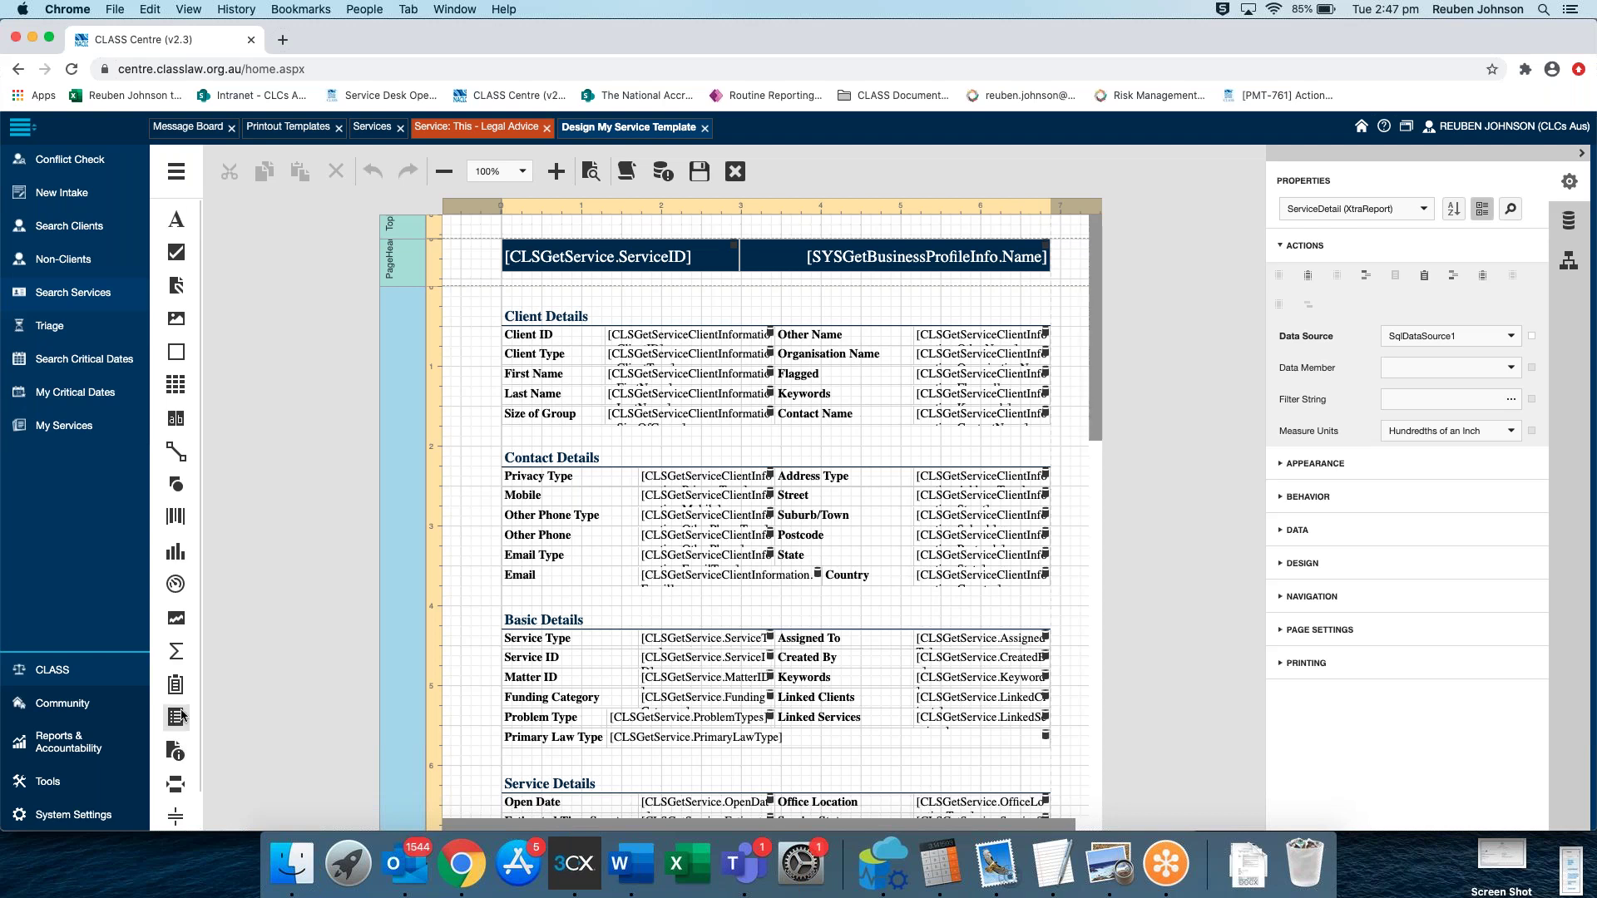
pyautogui.click(168, 174)
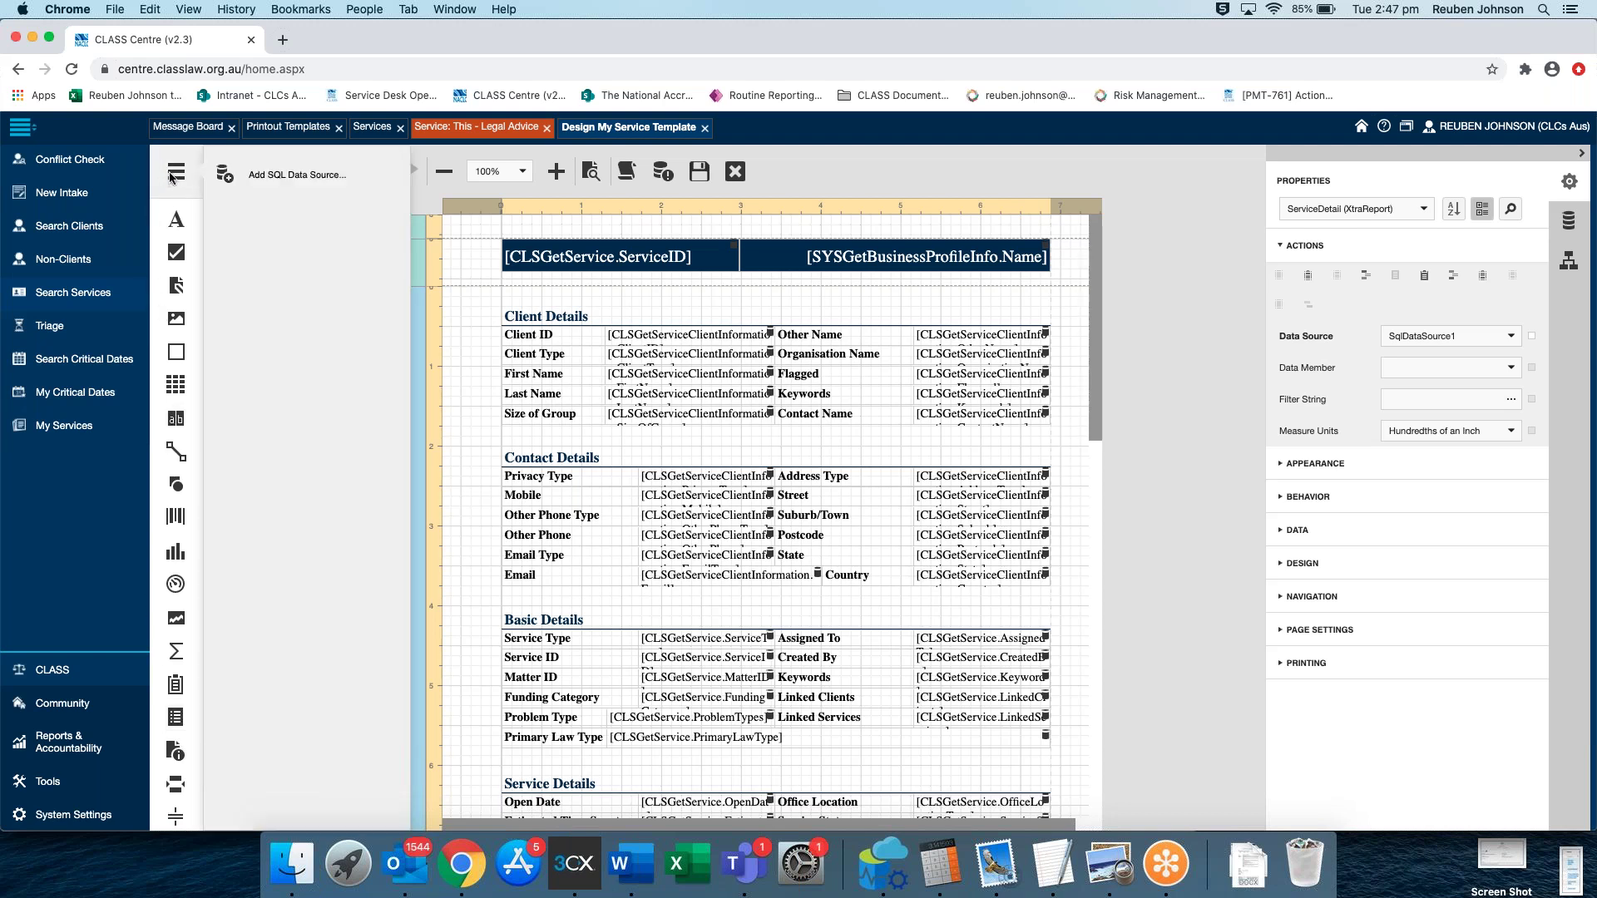
pyautogui.click(1189, 202)
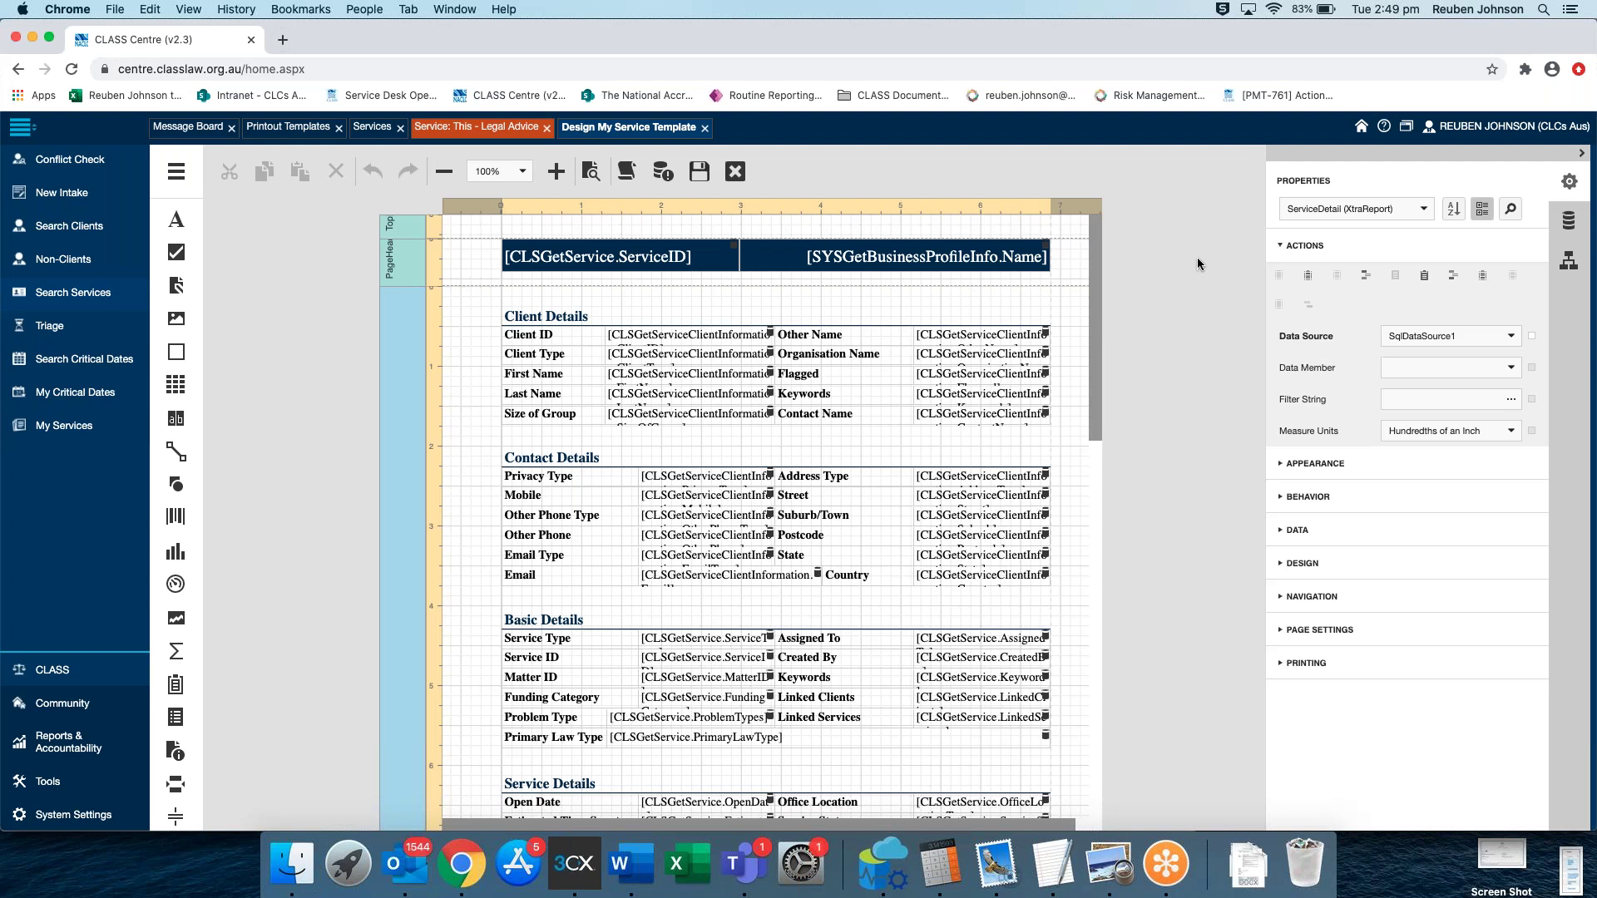
pyautogui.scroll(-3, 1001, 290)
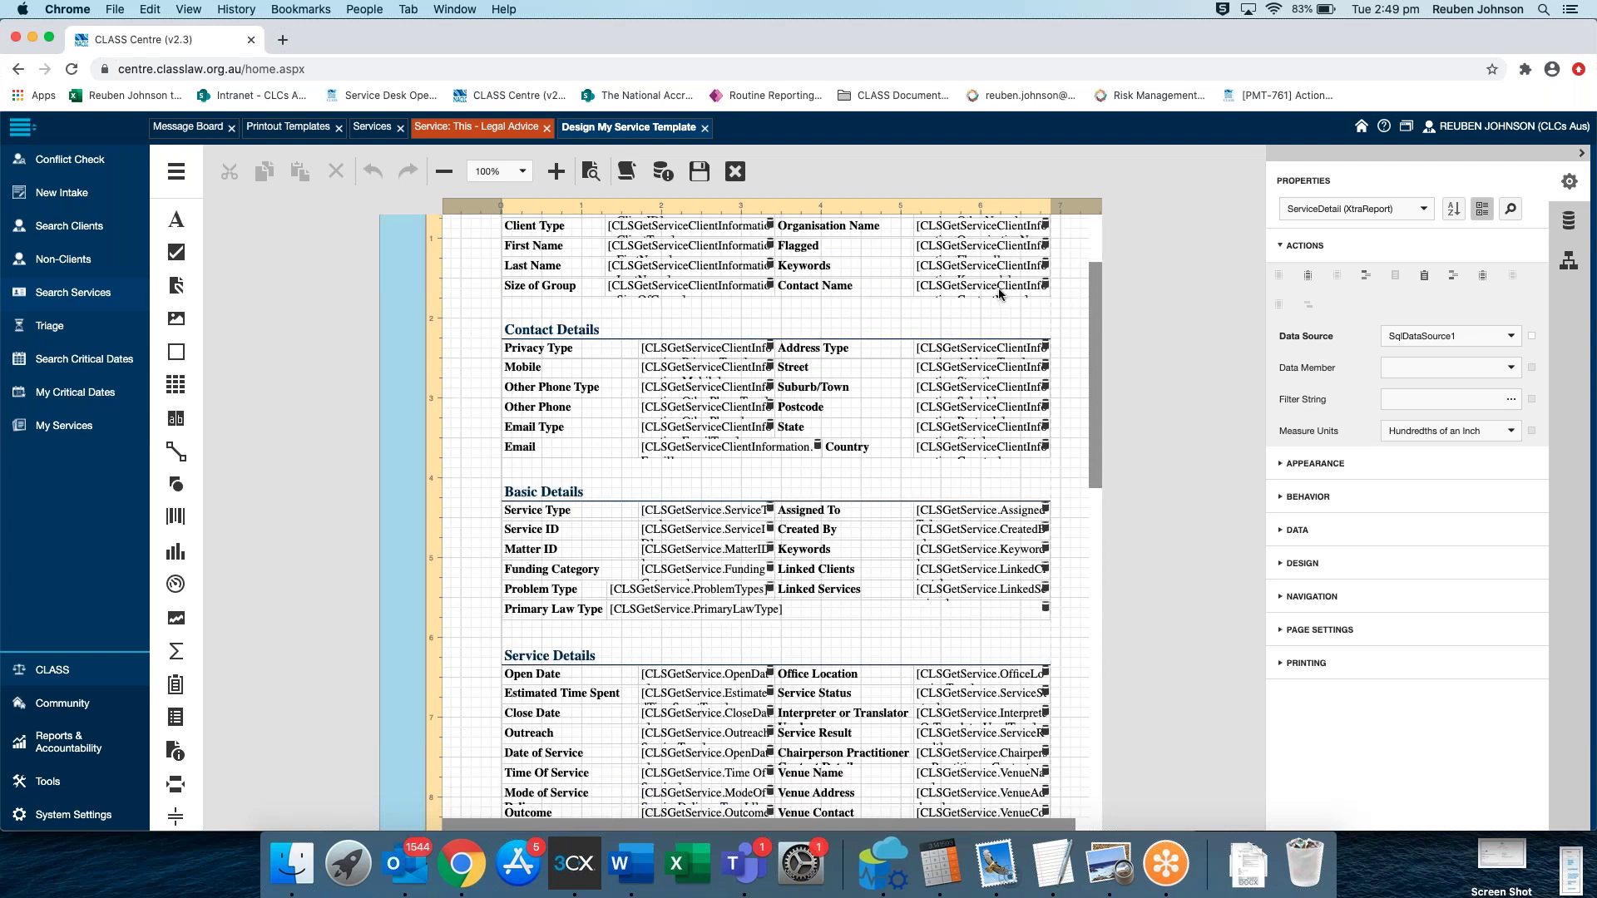
pyautogui.scroll(-10, 1000, 293)
pyautogui.scroll(15, 866, 391)
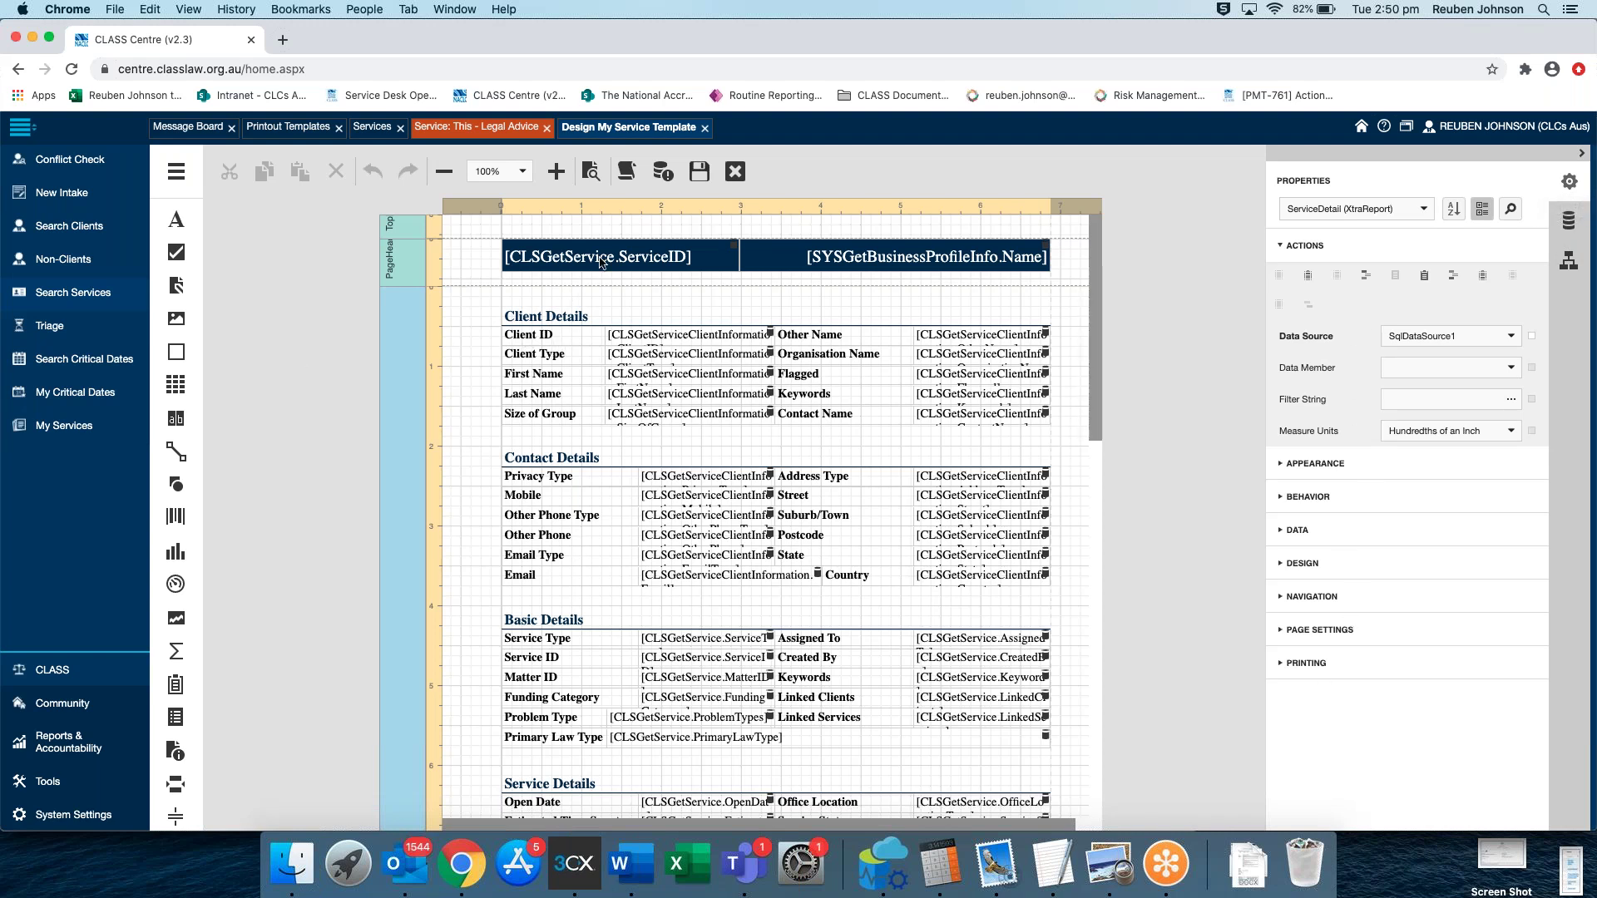
# Examine the data binding of the Client ID value cell under Client Details
pyautogui.click(665, 339)
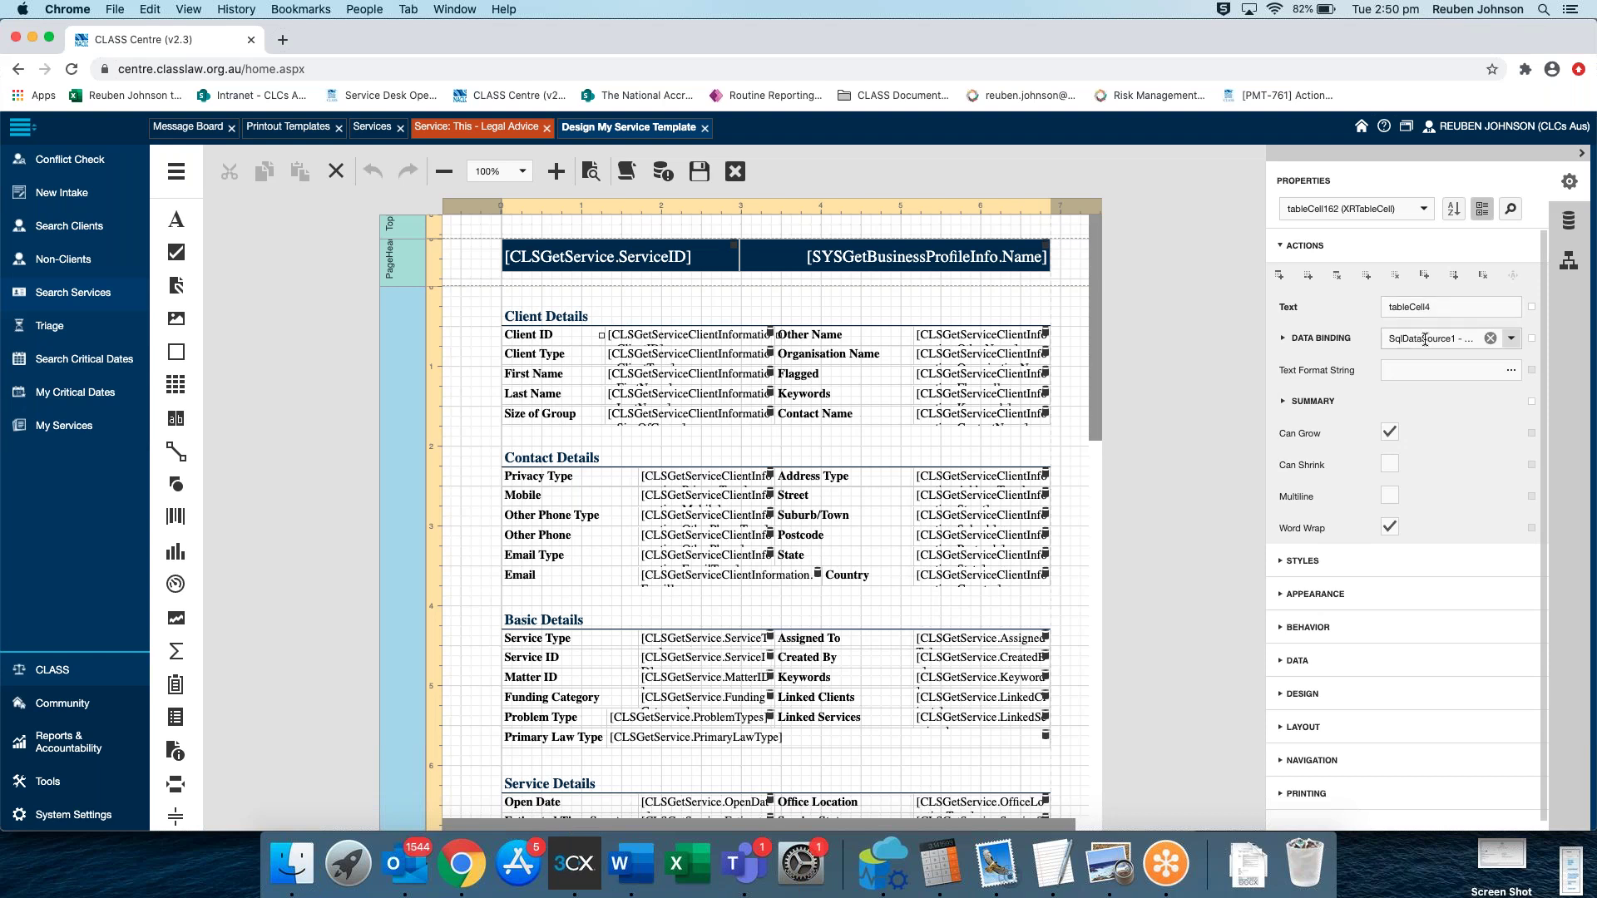
pyautogui.click(1285, 337)
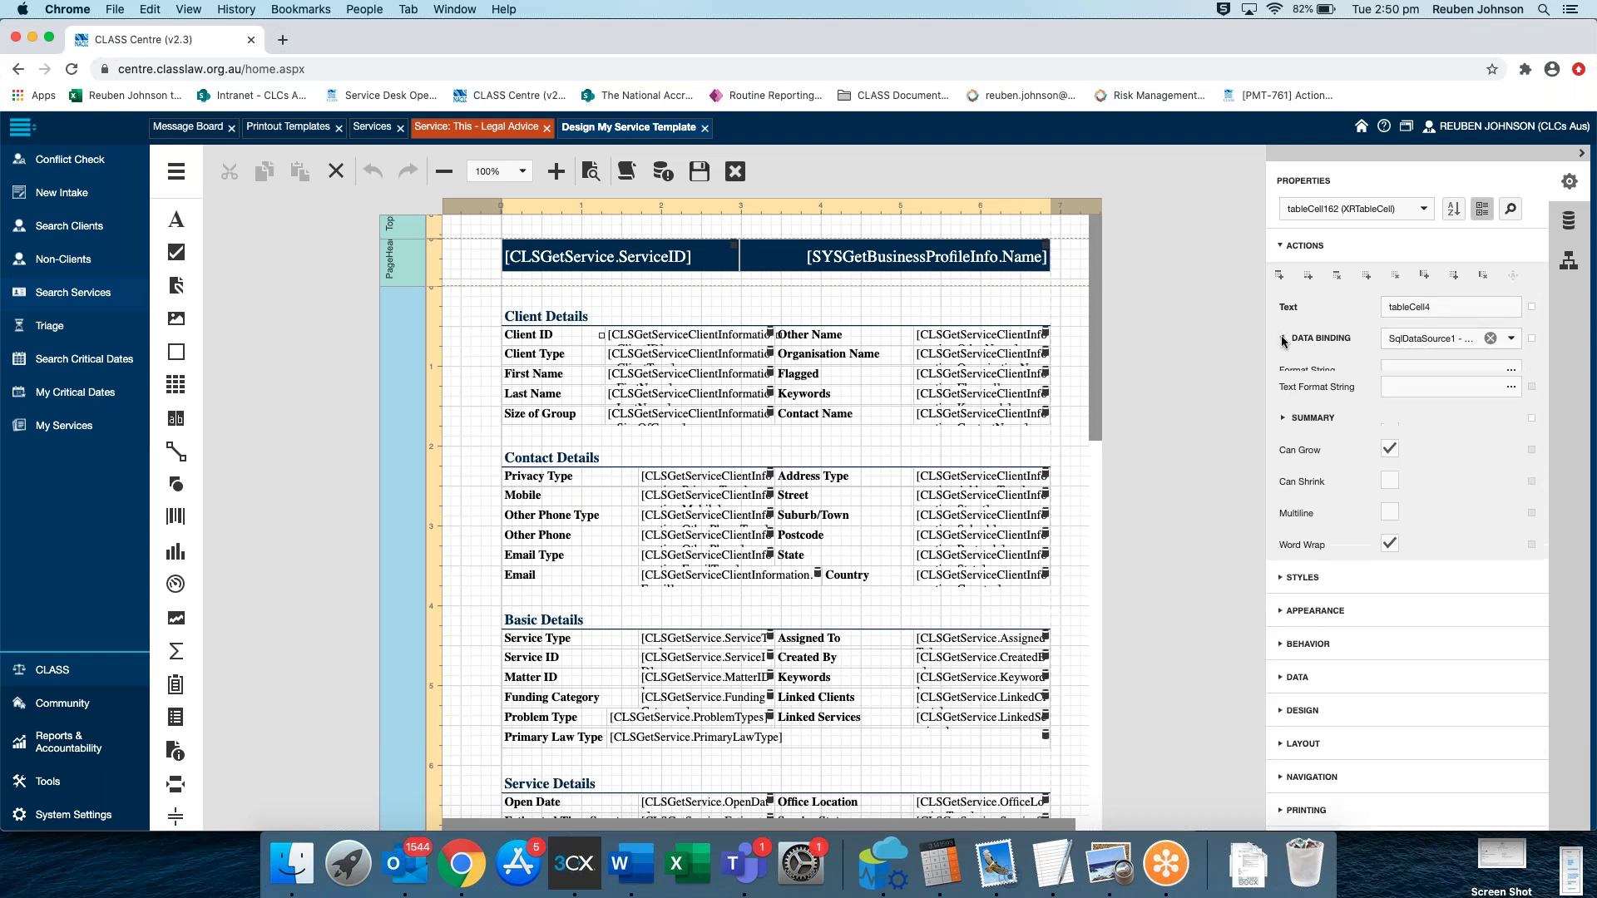
pyautogui.click(1464, 339)
pyautogui.doubleClick(1464, 339)
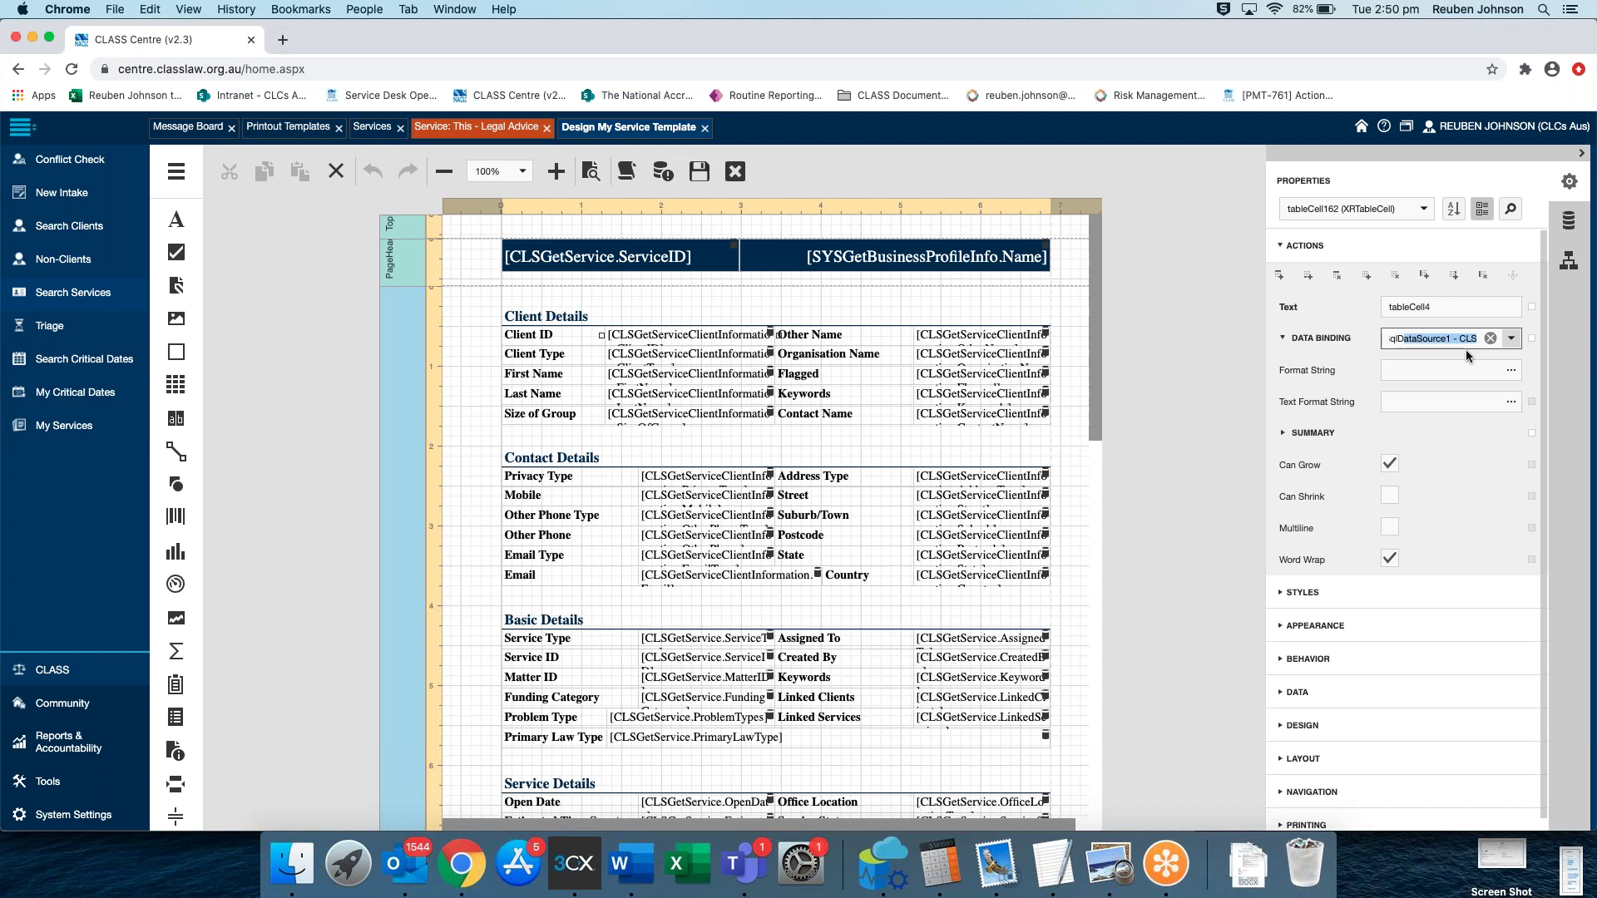
pyautogui.click(1410, 341)
pyautogui.moveTo(1389, 340)
pyautogui.mouseDown()
pyautogui.moveTo(1473, 340)
pyautogui.moveTo(1372, 341)
pyautogui.mouseUp()
pyautogui.click(1349, 332)
pyautogui.click(1346, 334)
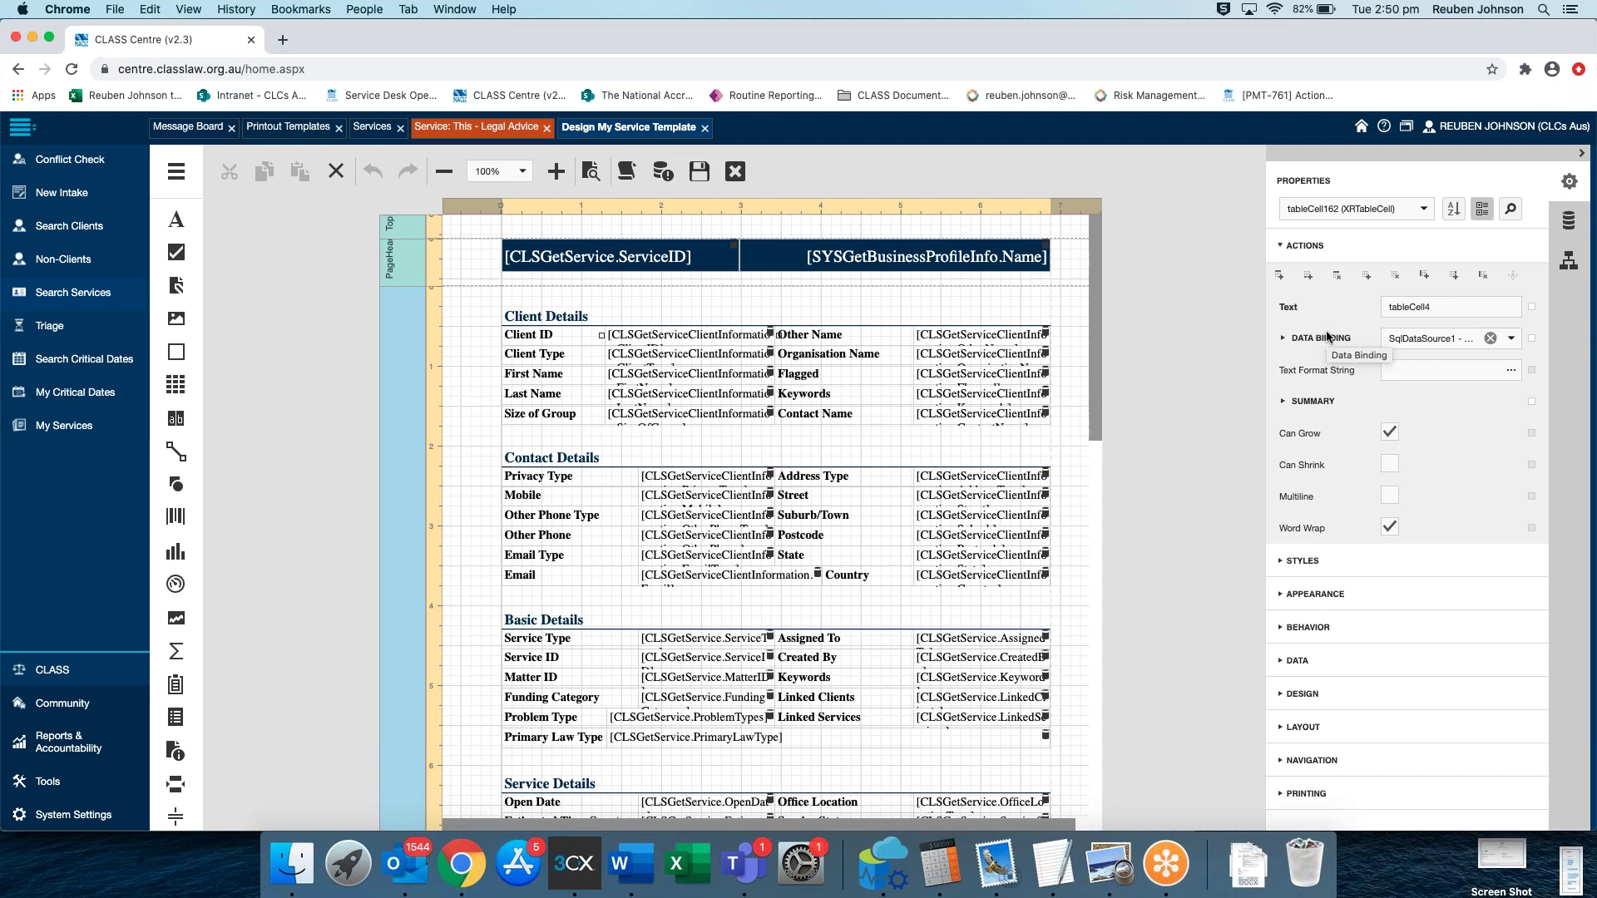
# Look through the field list, examining the SqlDataSource1 tables, the HRMGetEmployee fields and the report parameters
pyautogui.click(1561, 219)
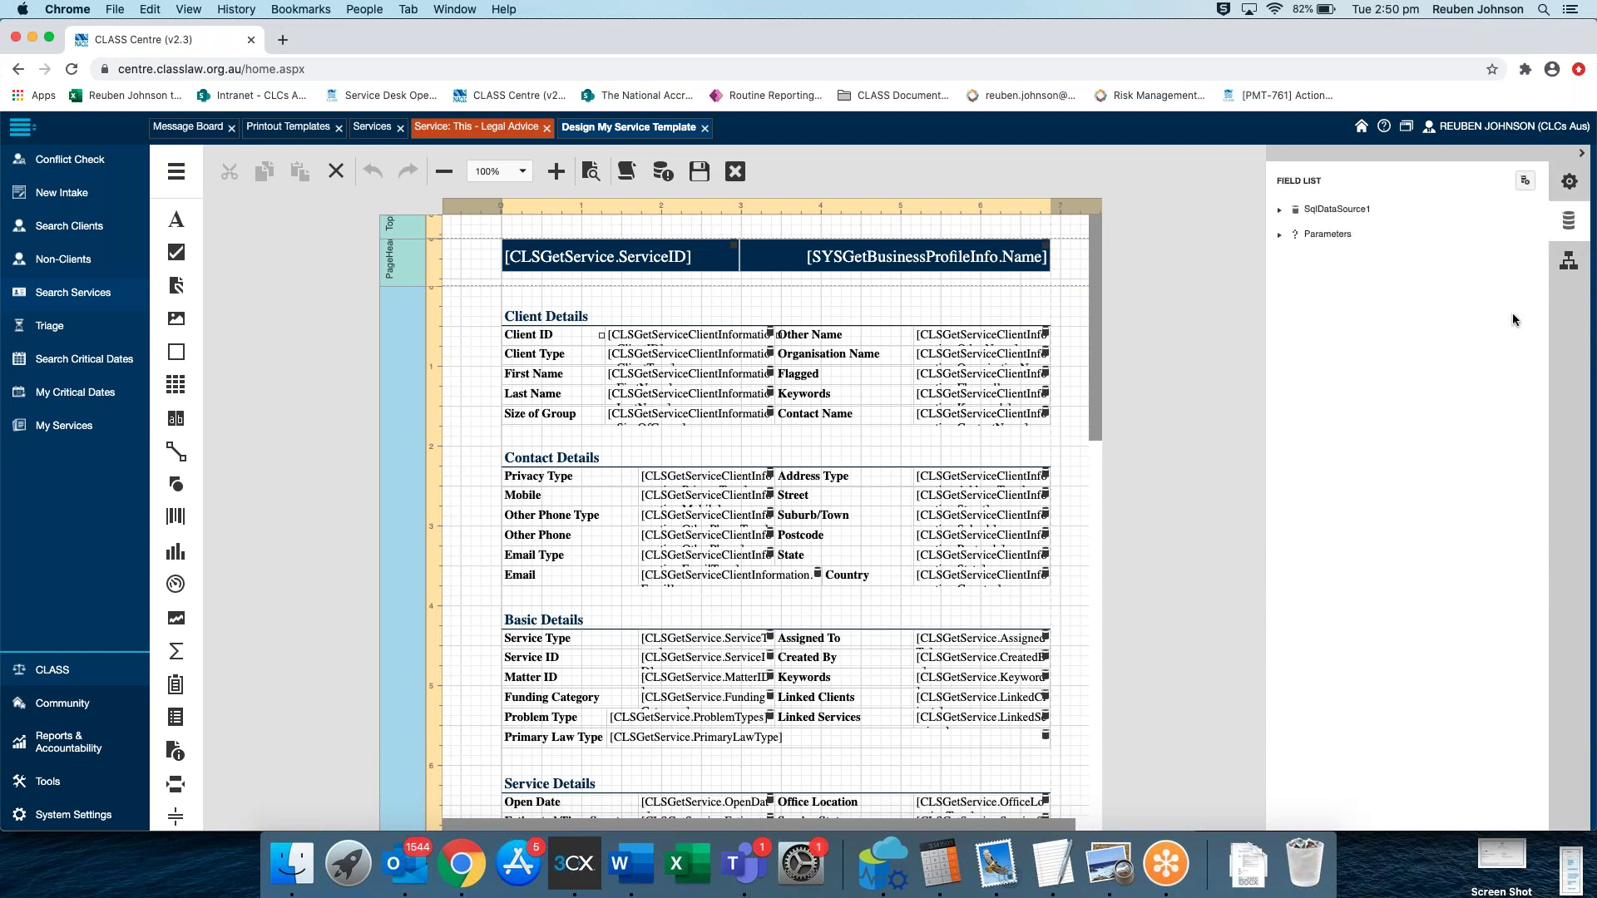
pyautogui.click(1278, 211)
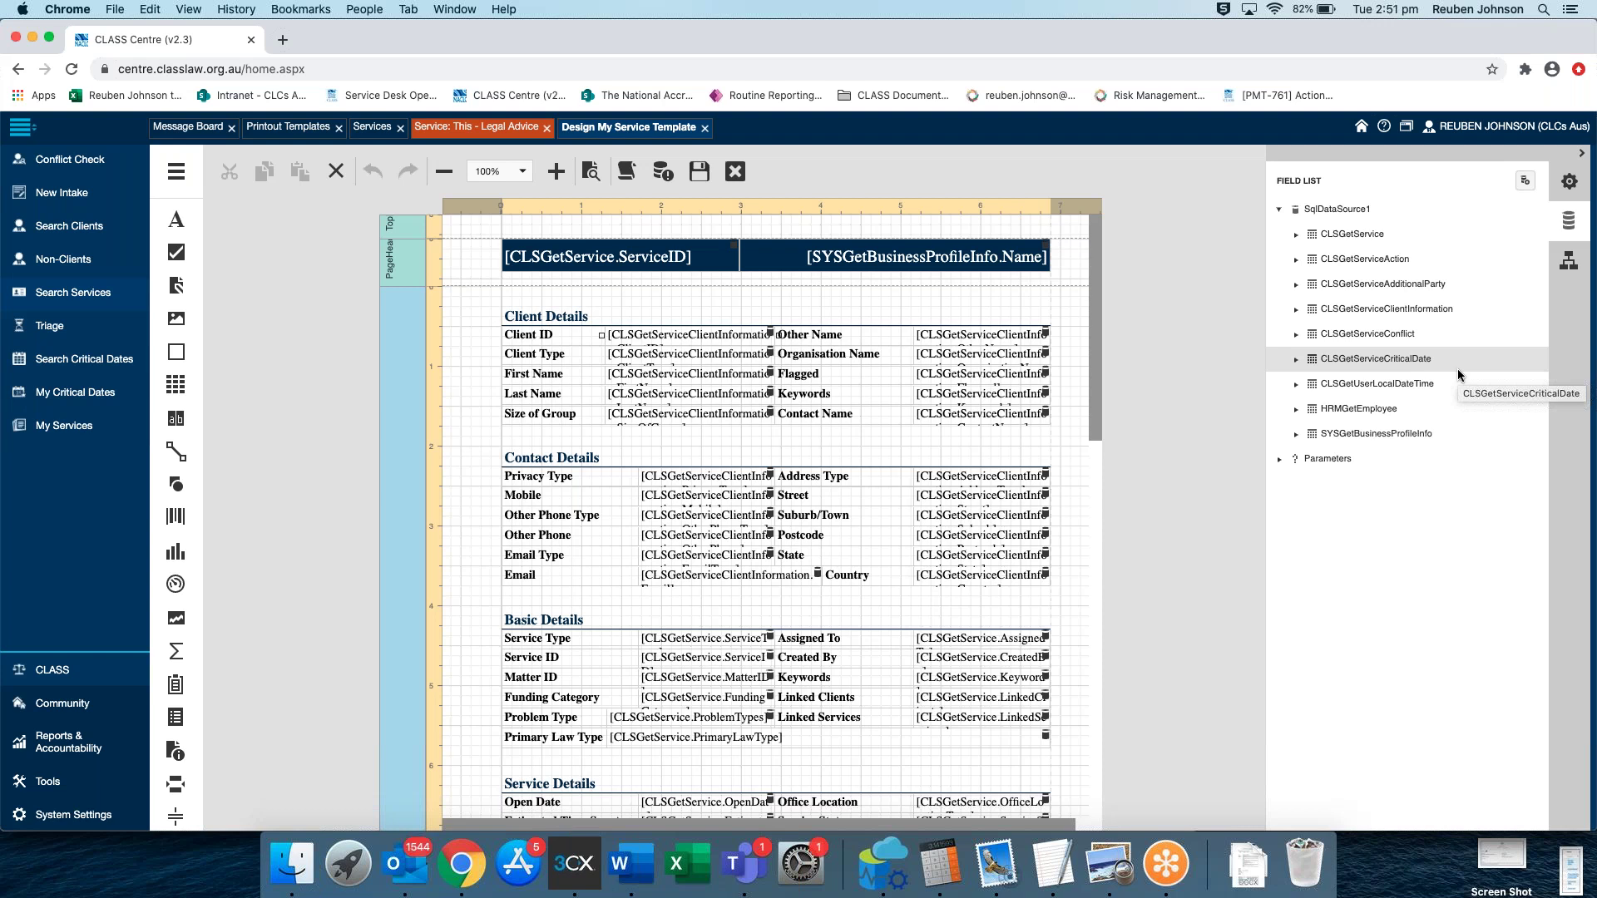
pyautogui.click(1295, 415)
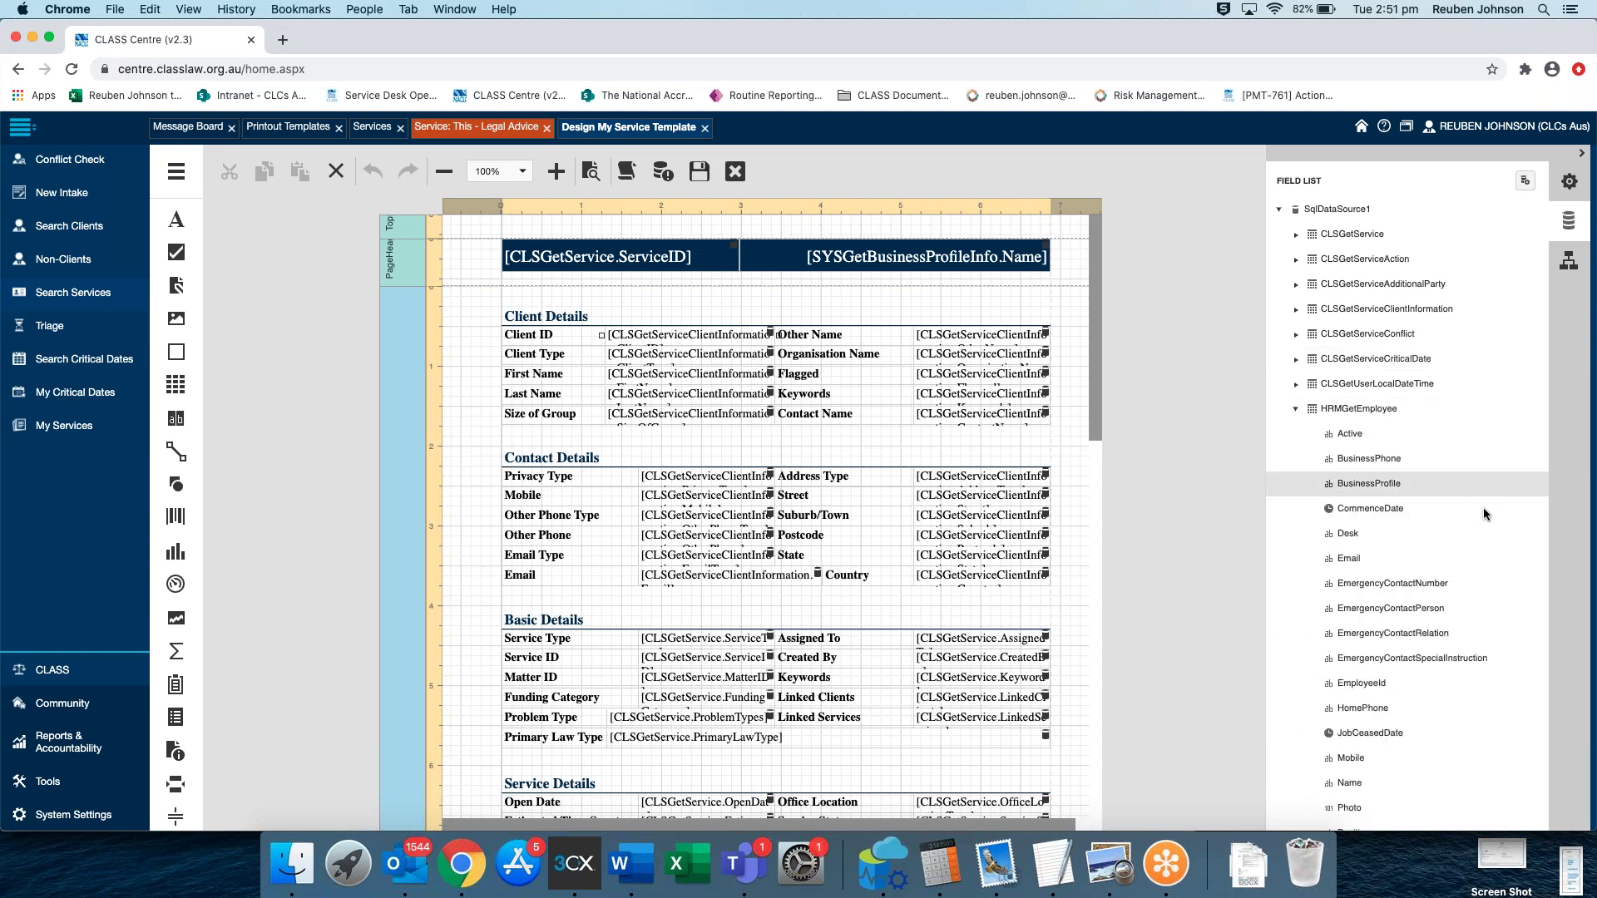
pyautogui.scroll(-3, 1444, 536)
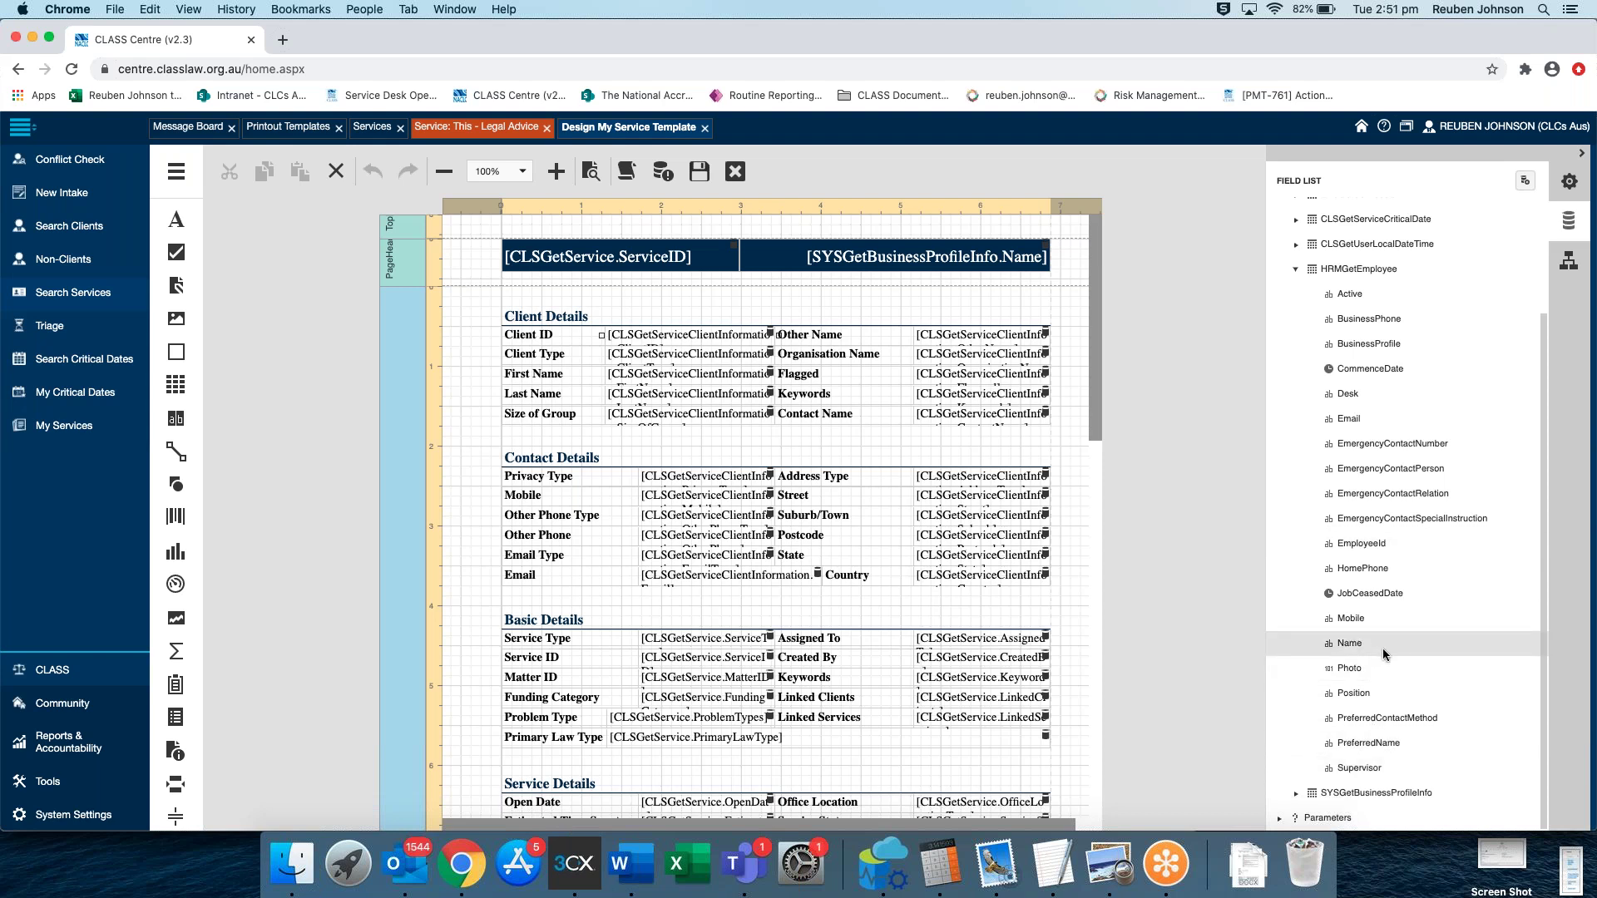
pyautogui.scroll(3, 1376, 645)
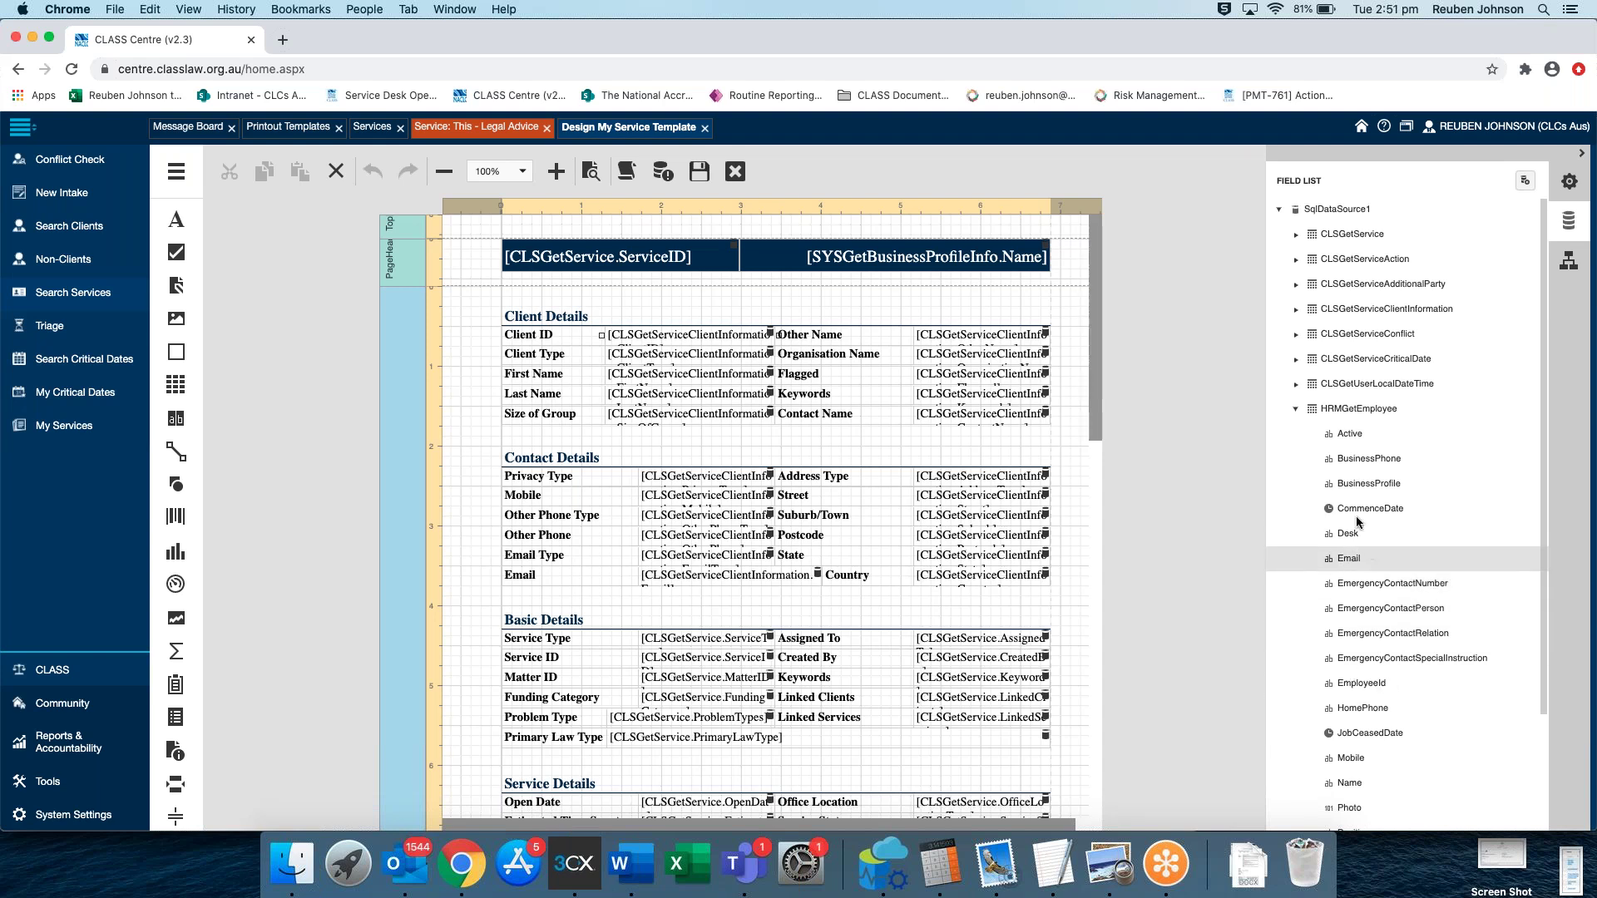
pyautogui.click(1296, 409)
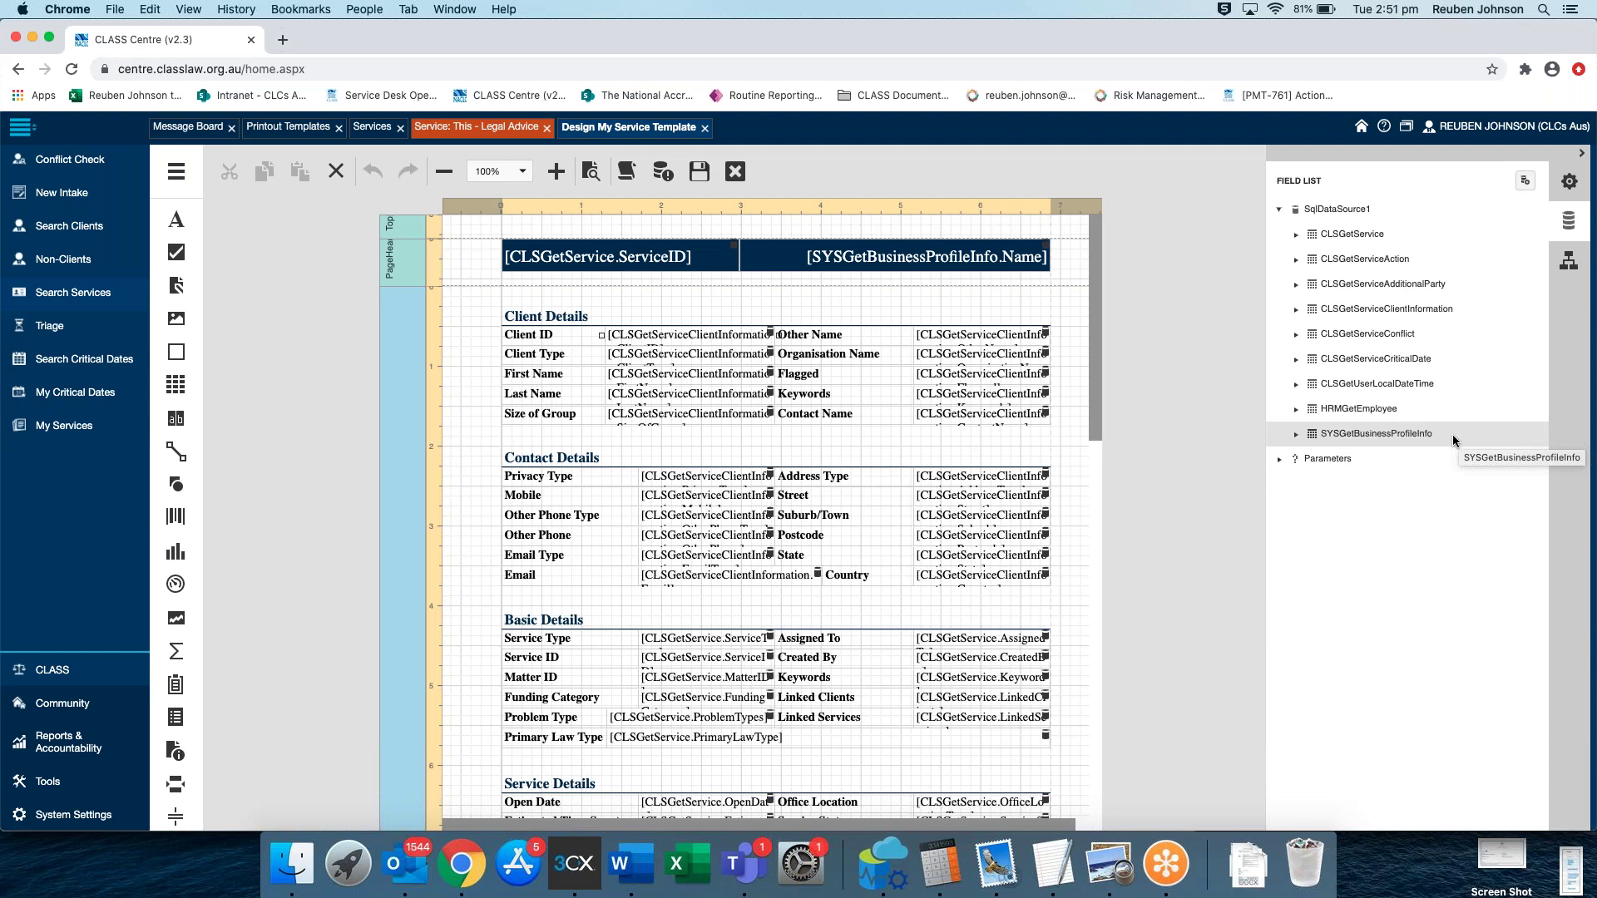
pyautogui.click(1280, 464)
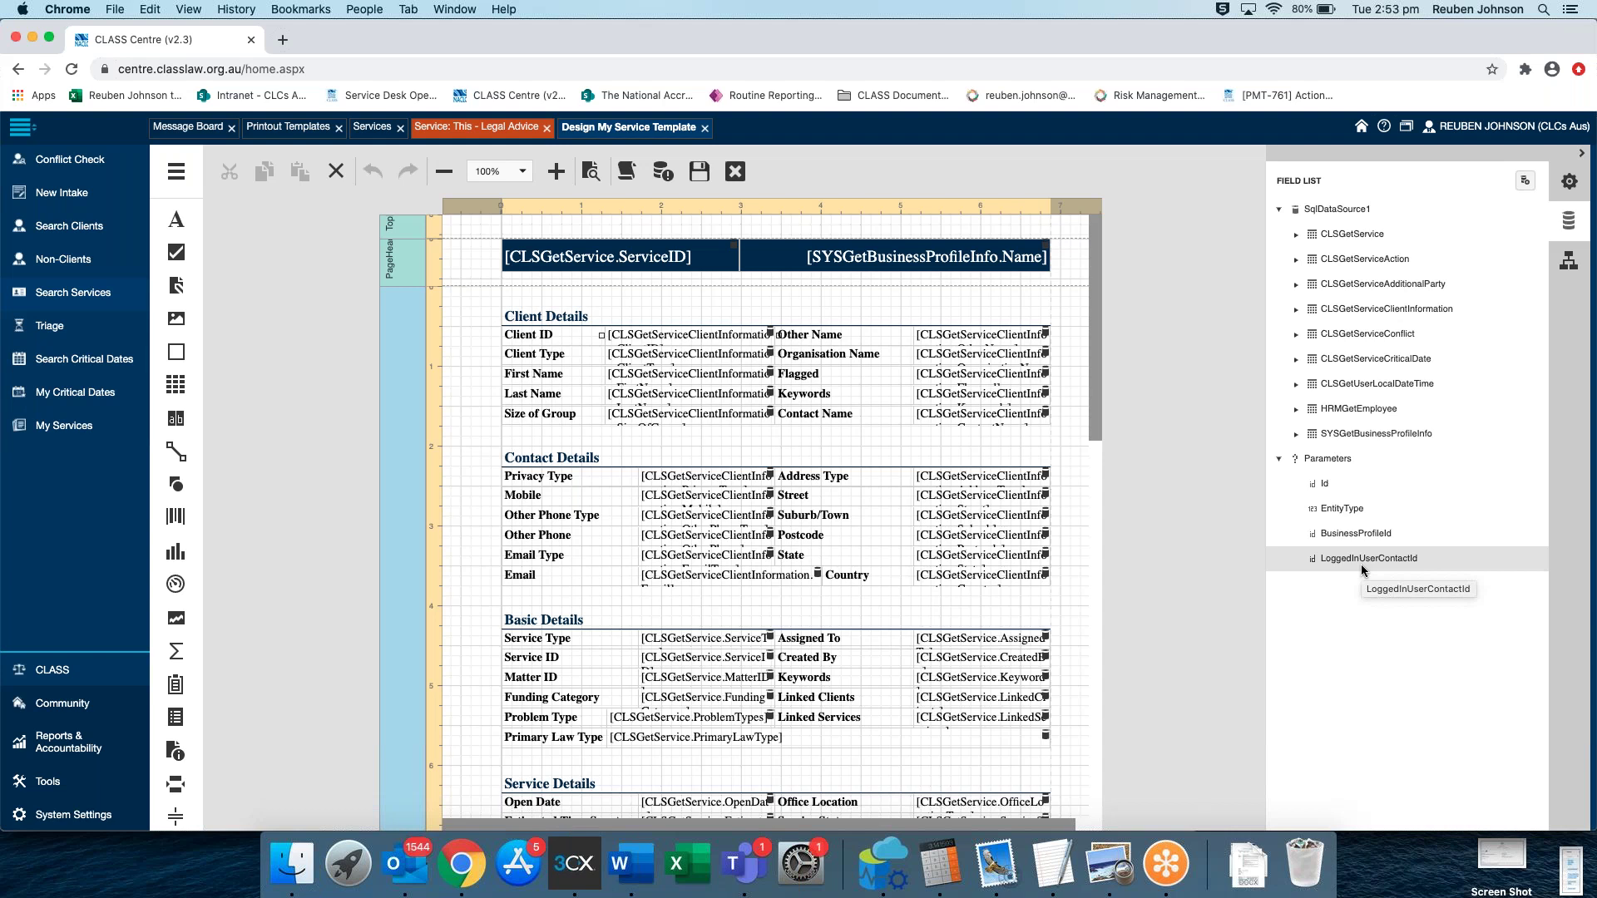
# Examine the report's structure in the Report Explorer, highlighting Report, TopMargin and PageHeader in turn against the page layout
pyautogui.click(1563, 270)
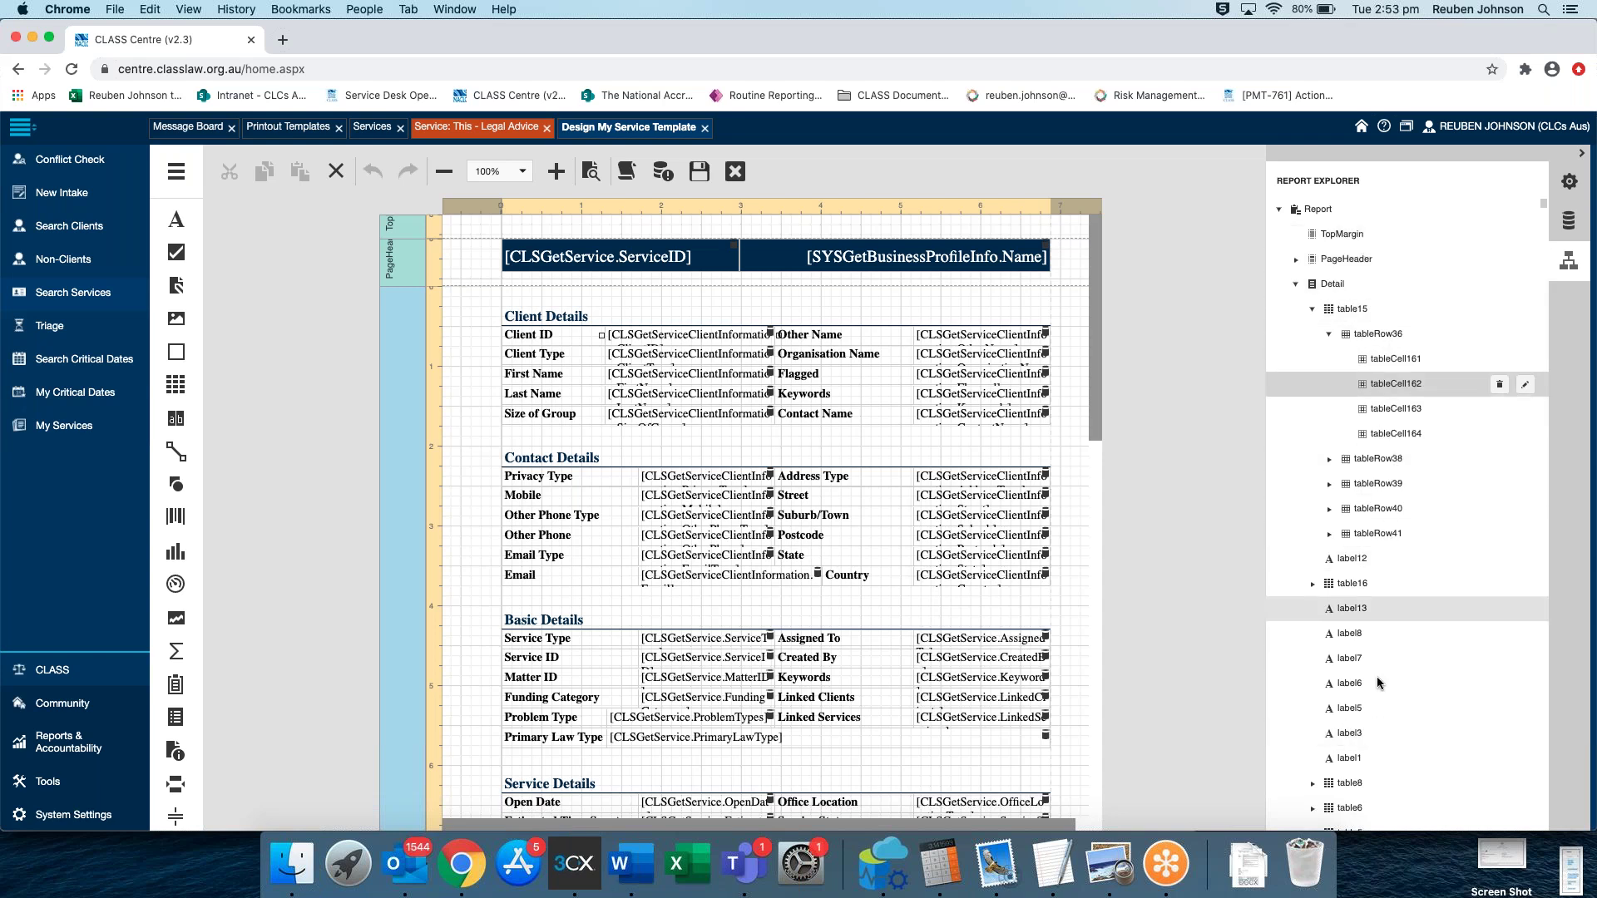
pyautogui.scroll(-5, 1379, 683)
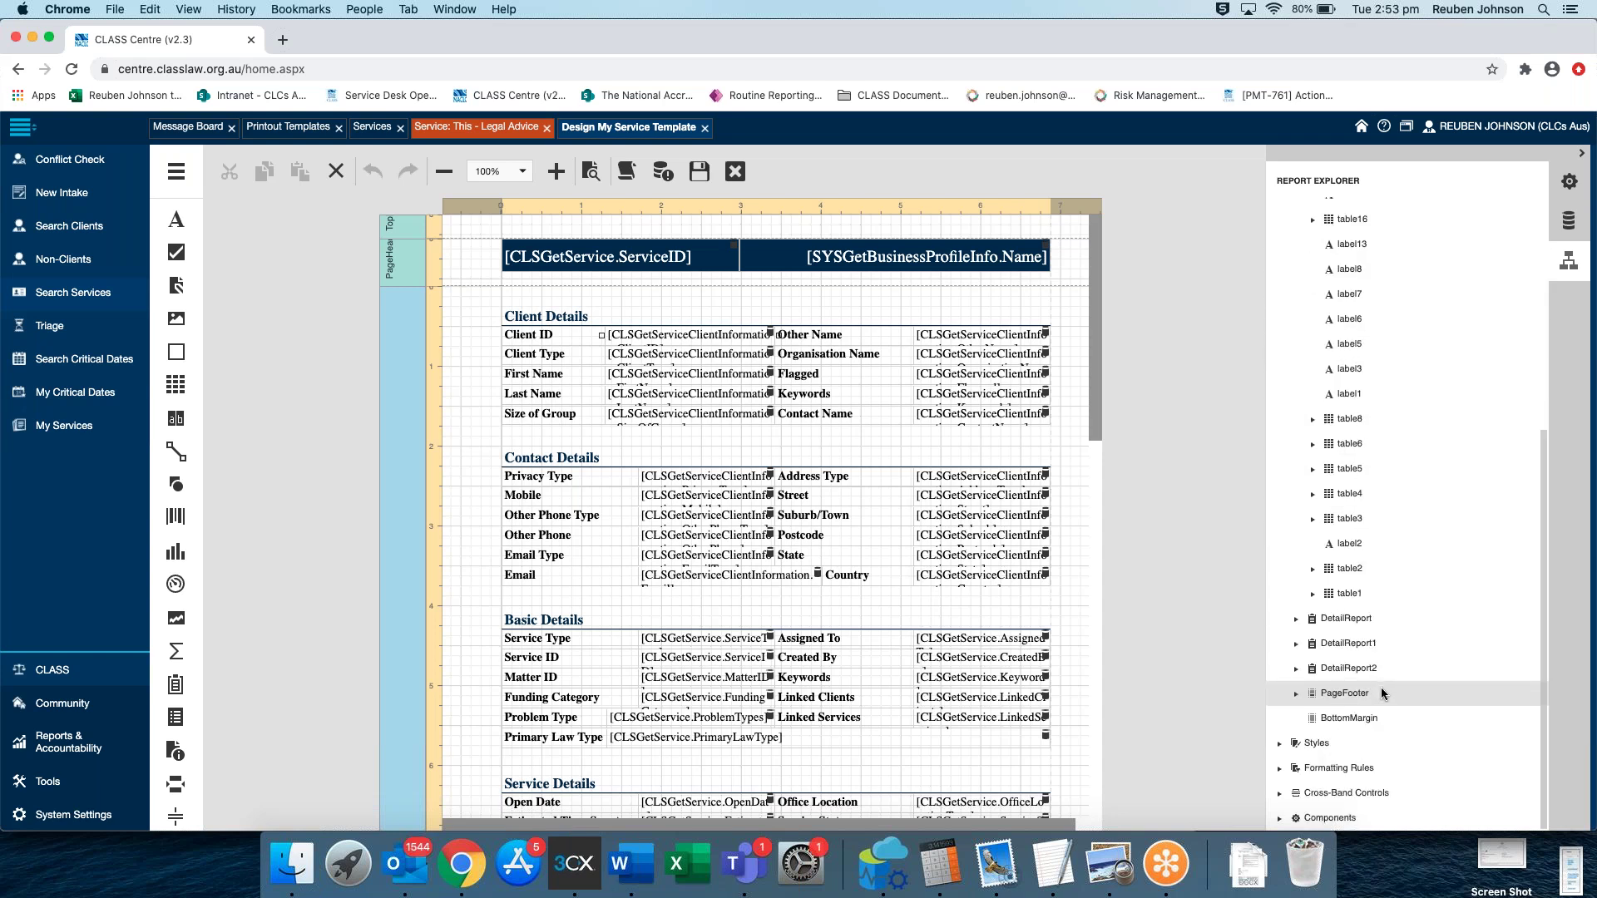
pyautogui.scroll(5, 1381, 687)
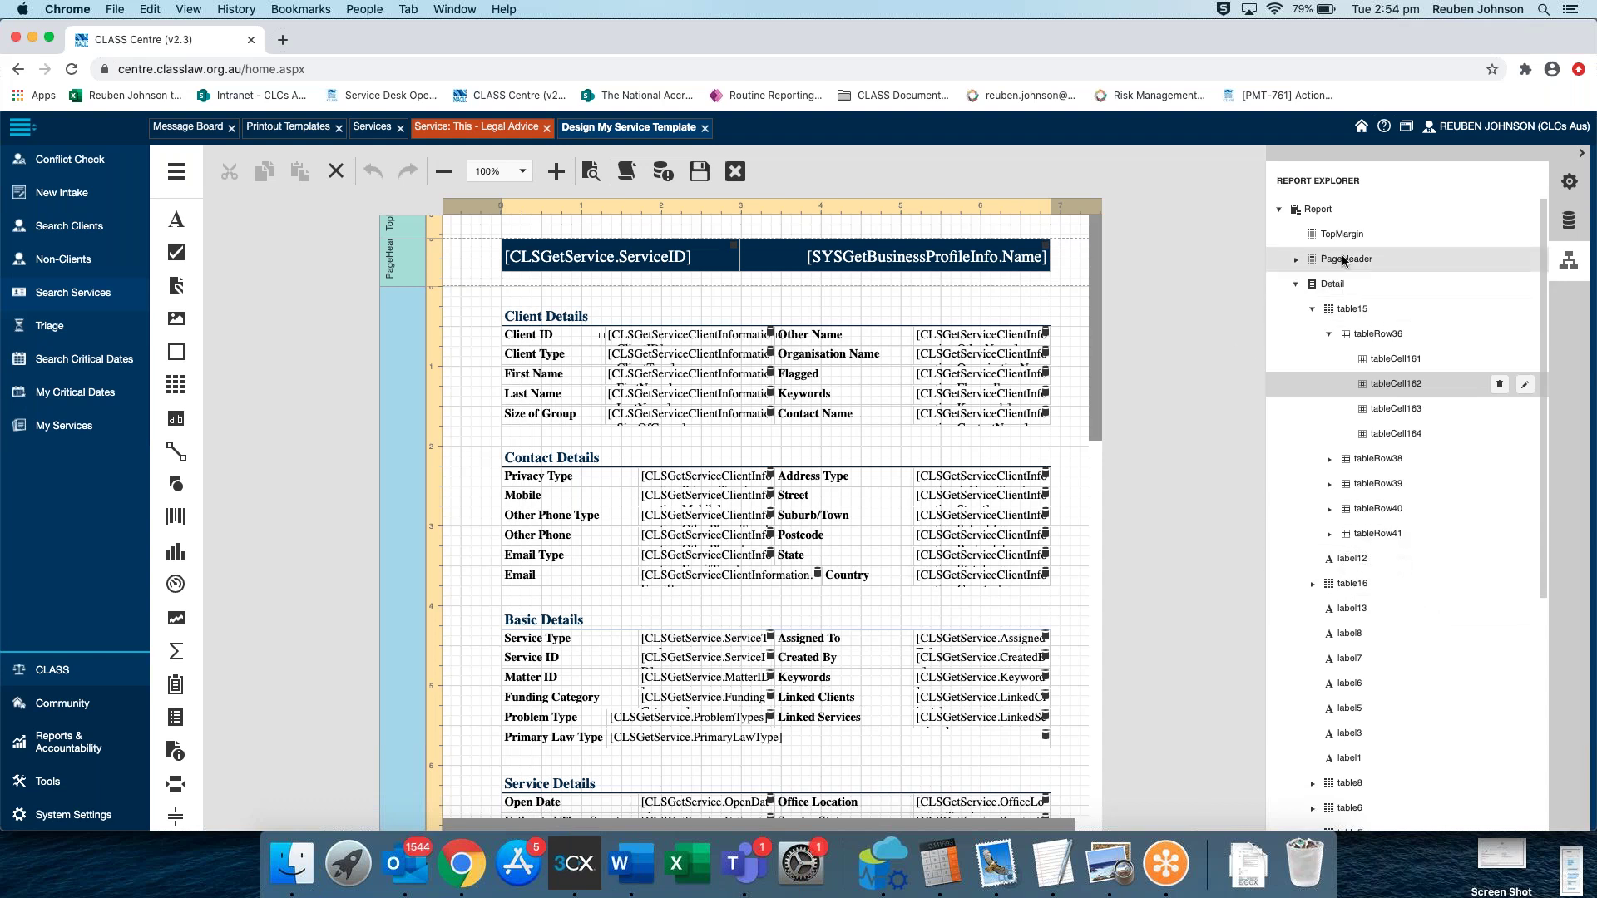
pyautogui.click(1332, 213)
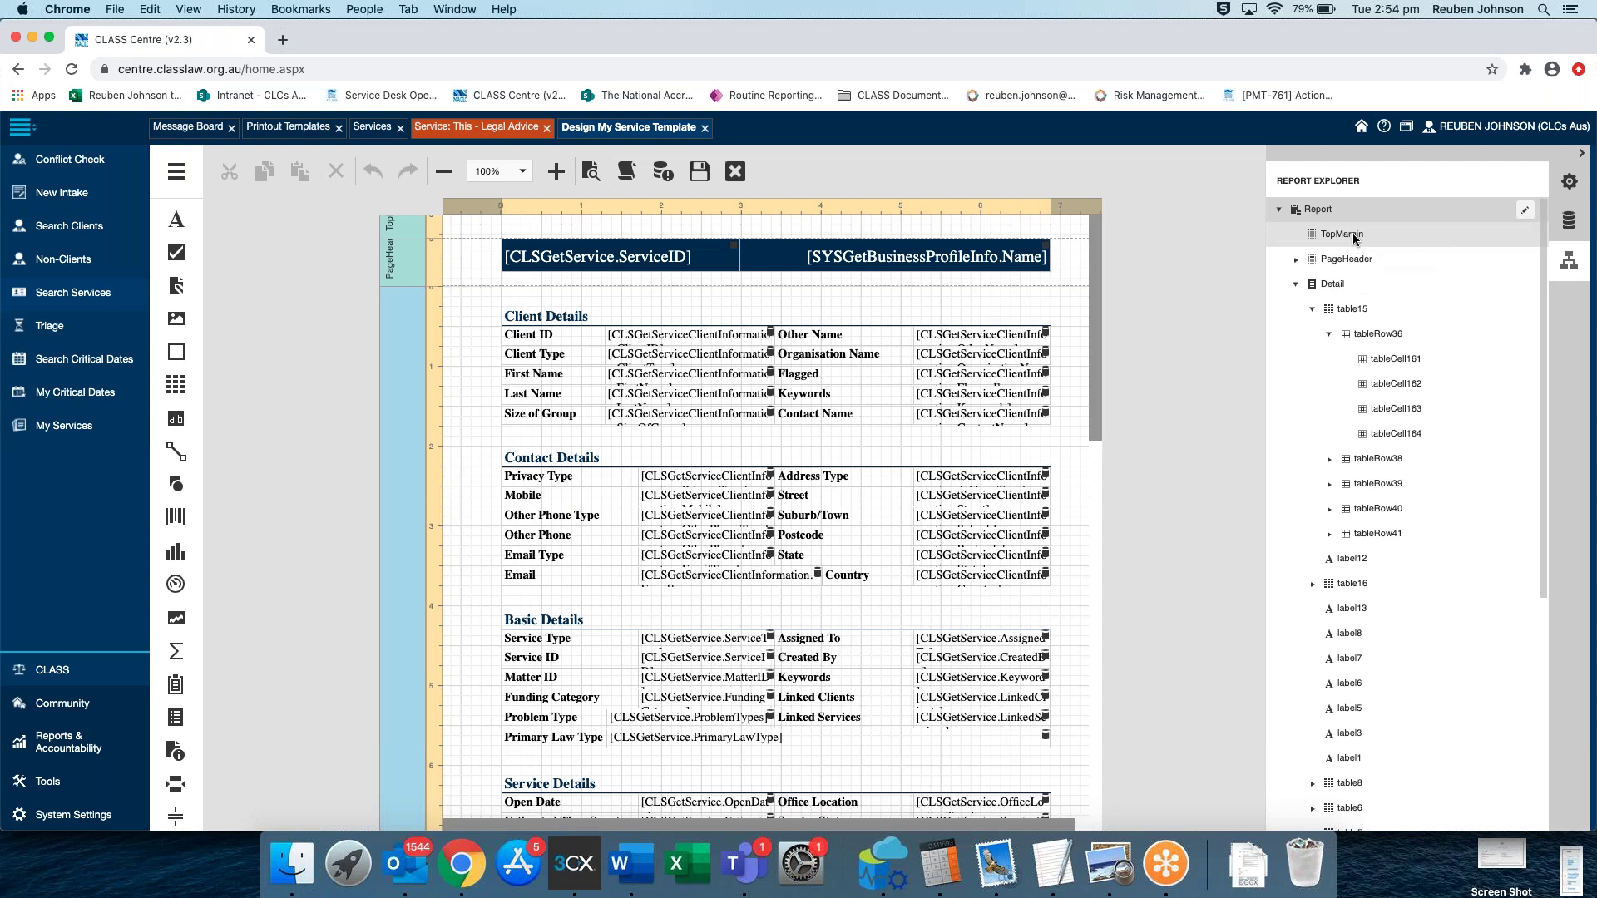
pyautogui.click(1353, 232)
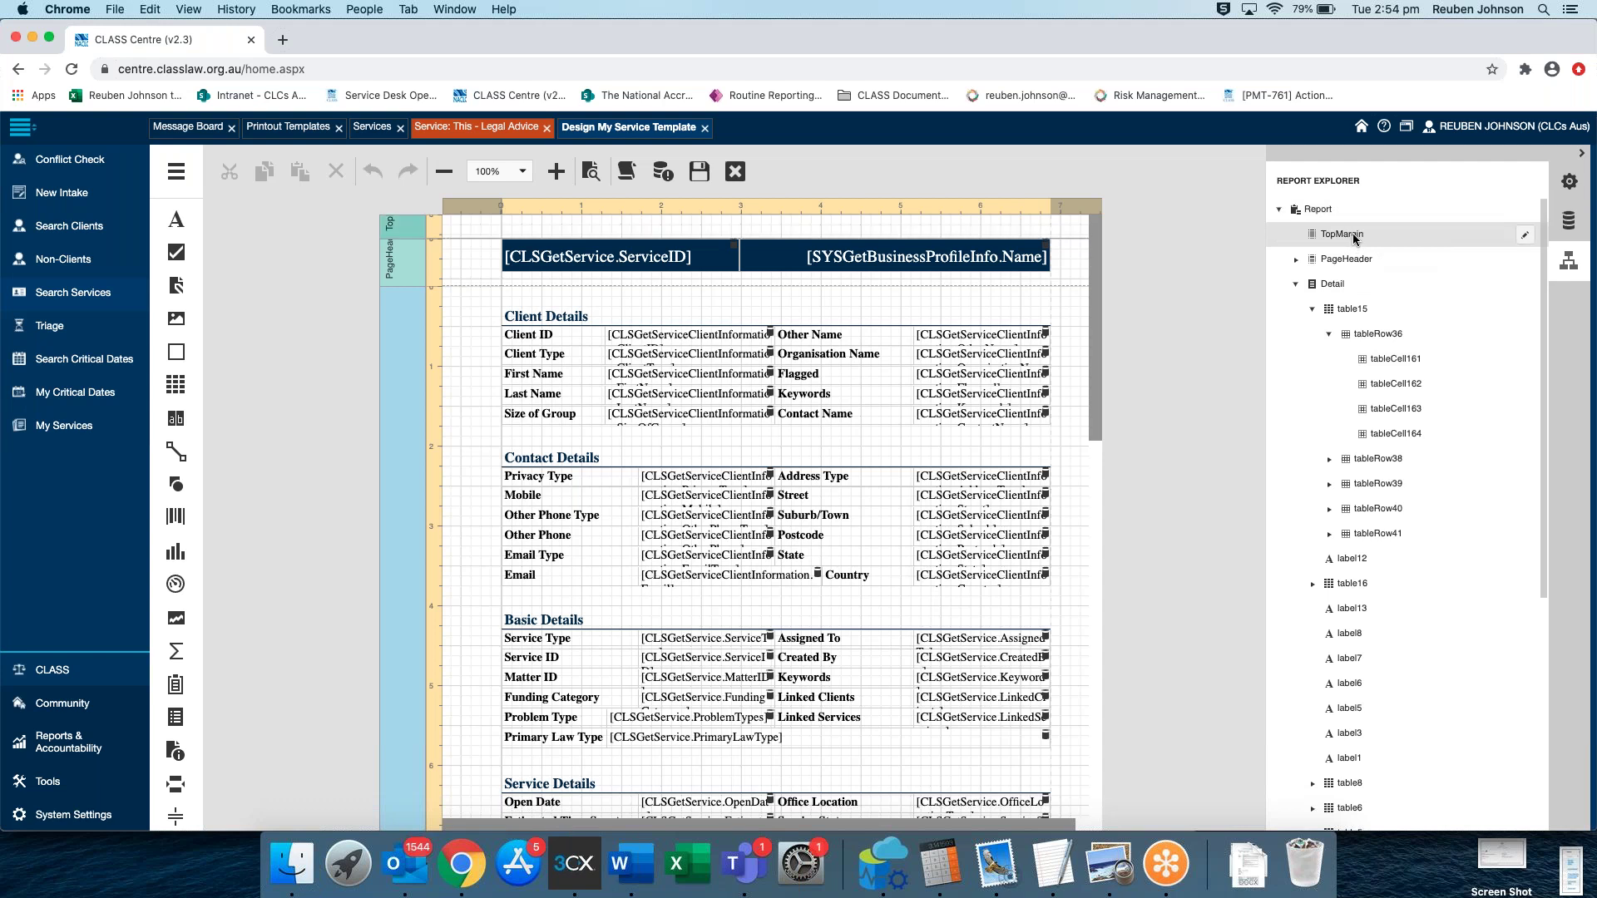
pyautogui.click(1349, 256)
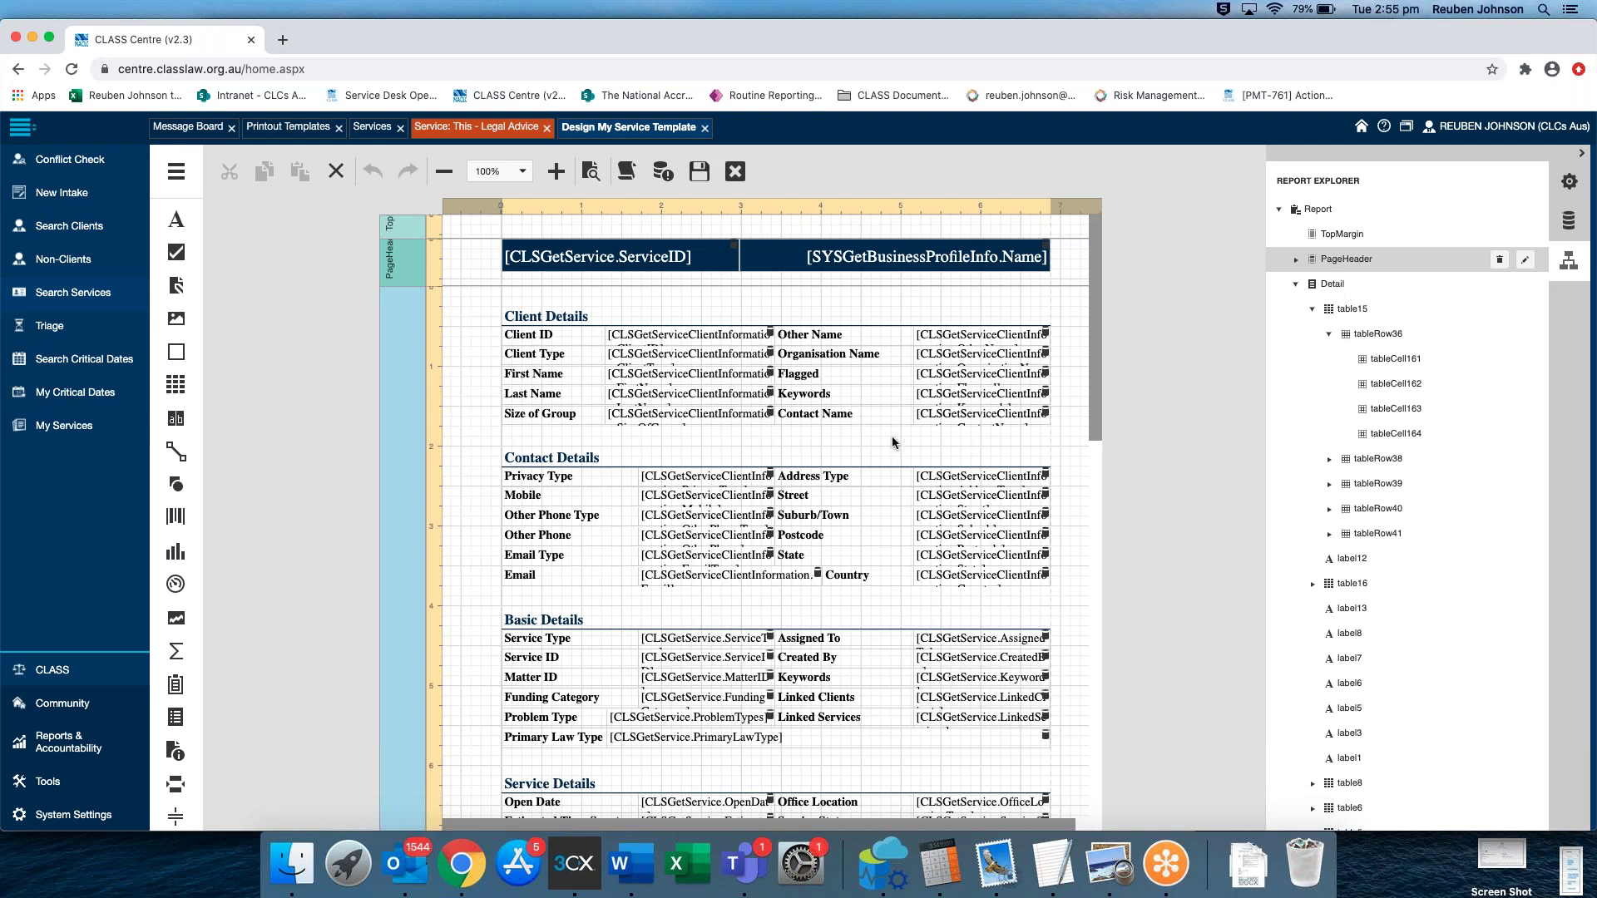
pyautogui.scroll(-10, 890, 437)
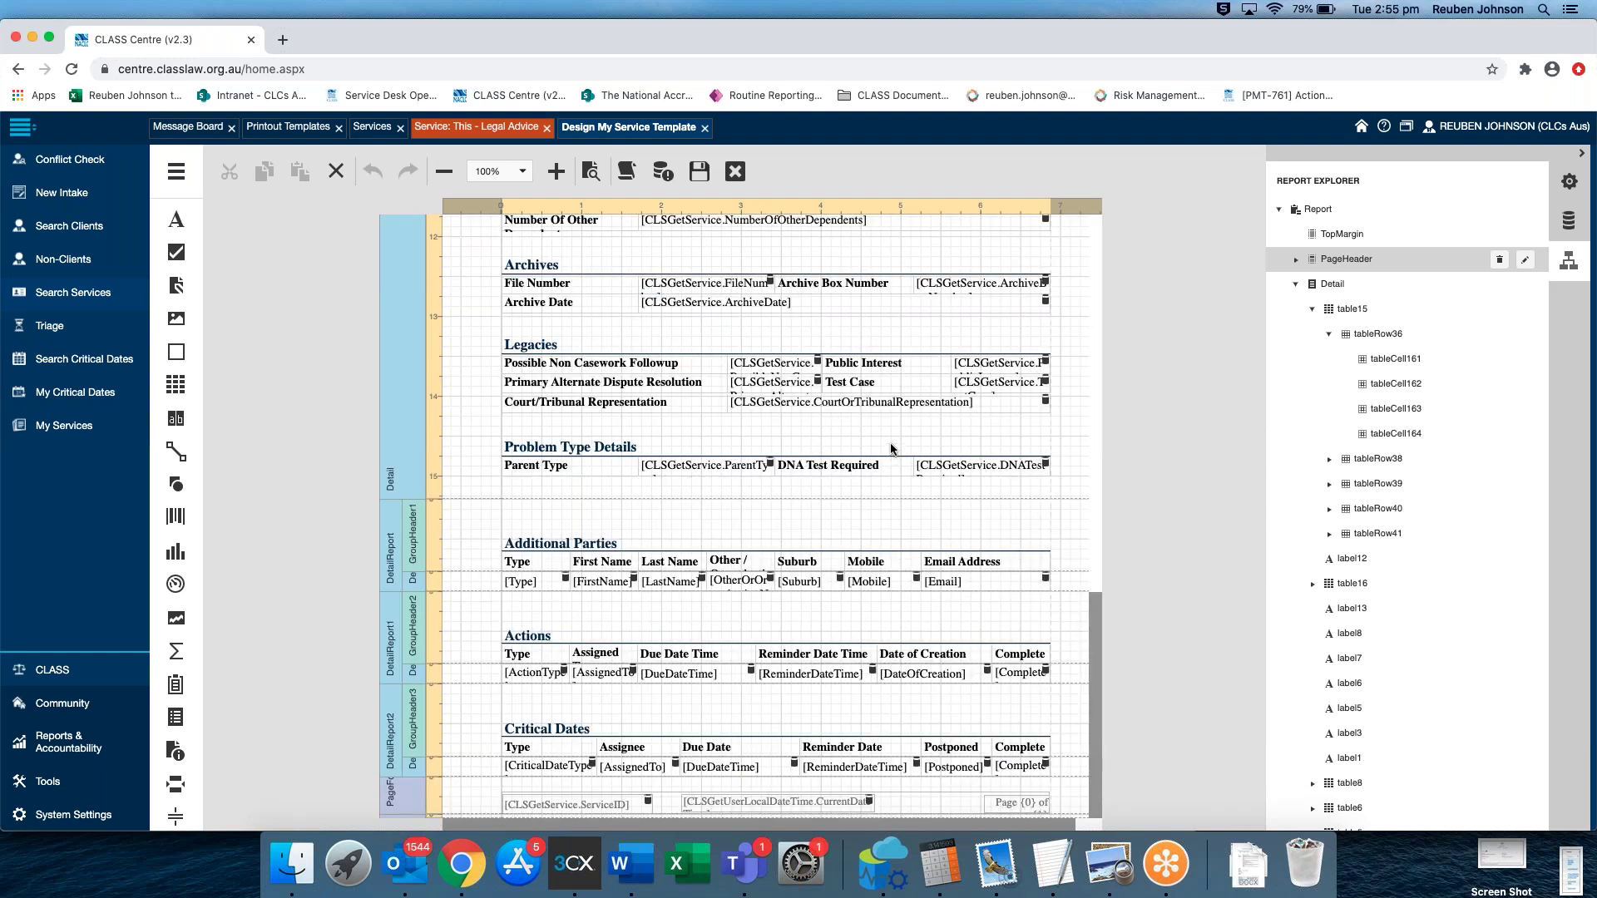
pyautogui.scroll(10, 890, 446)
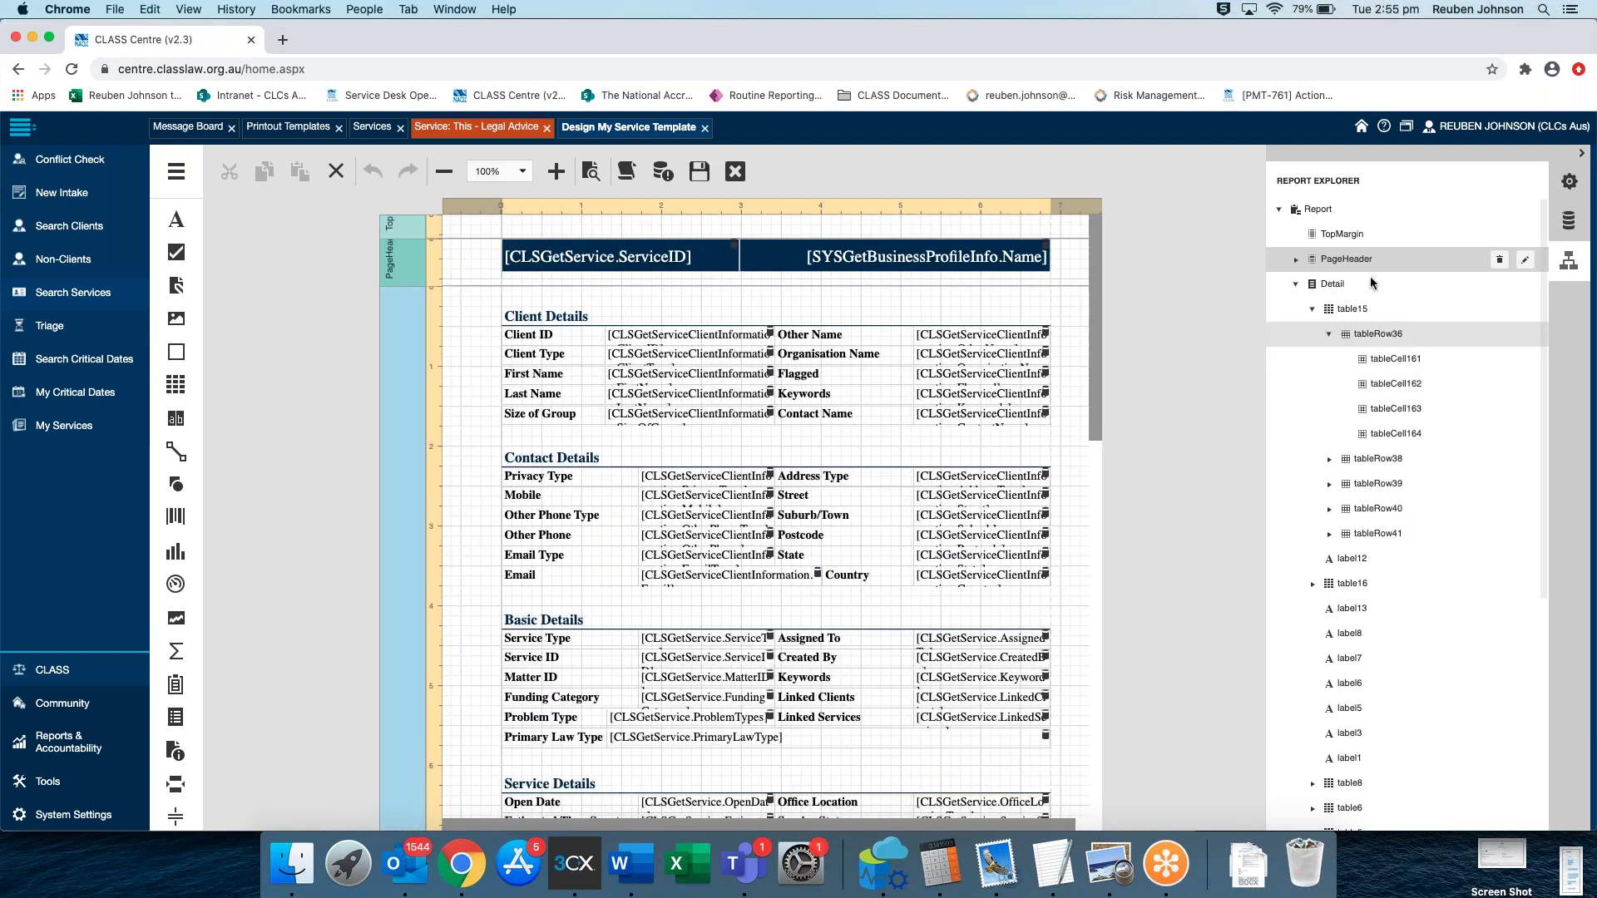
# Select the Detail band, open its properties and expand its Behavior settings
pyautogui.click(1335, 283)
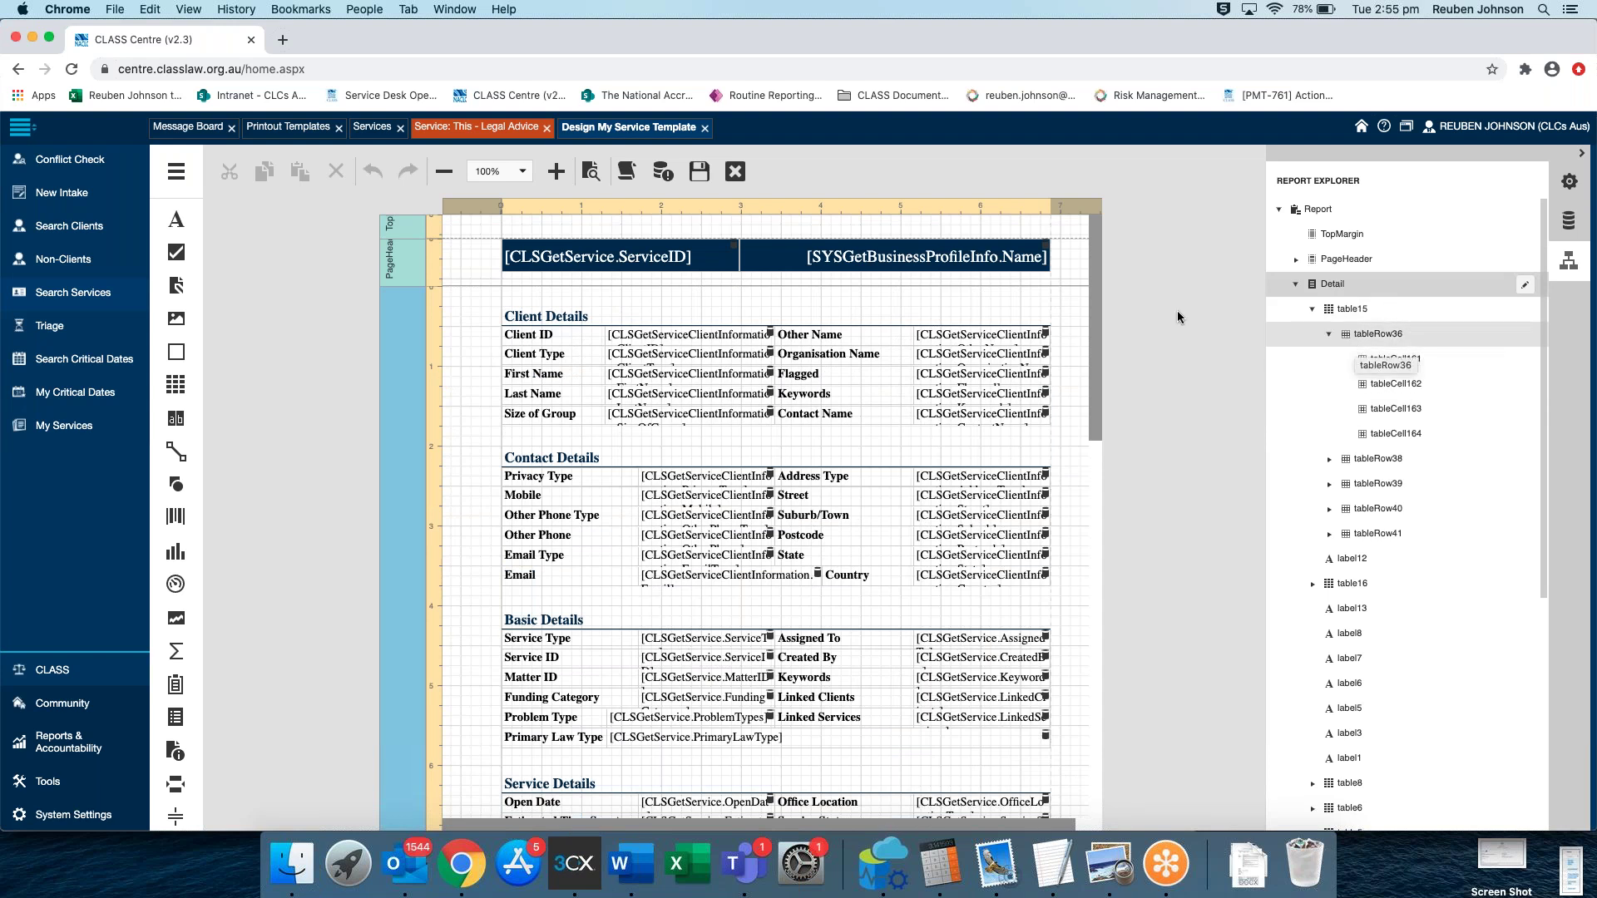
pyautogui.scroll(-1, 691, 405)
pyautogui.scroll(1, 692, 403)
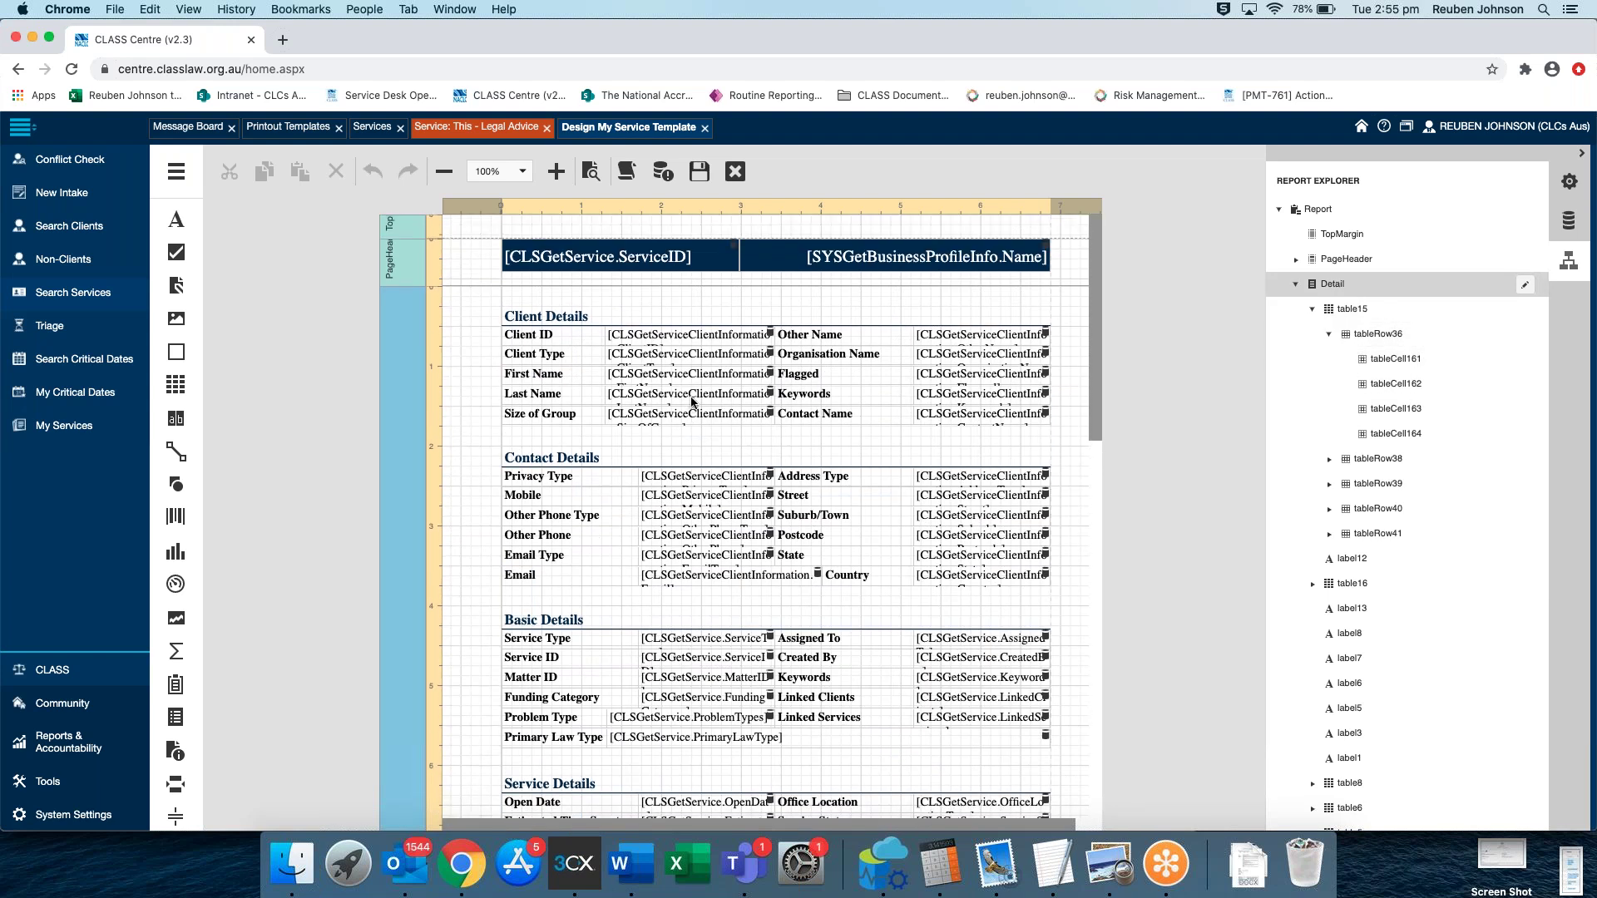
pyautogui.click(1526, 287)
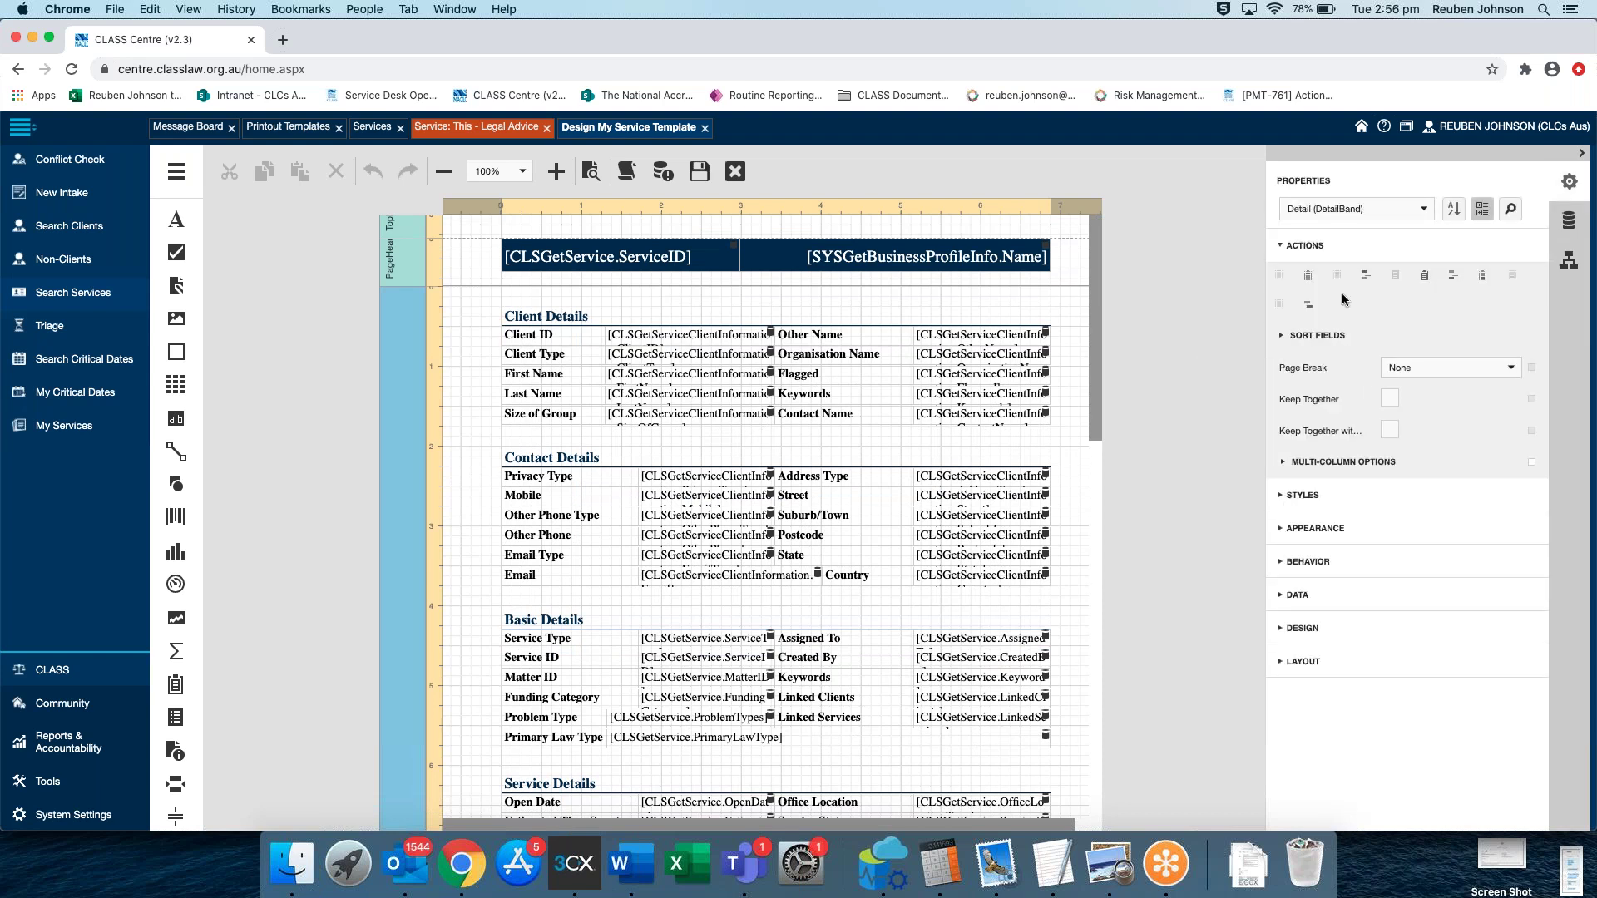
pyautogui.scroll(-10, 461, 406)
pyautogui.scroll(-15, 462, 406)
pyautogui.scroll(20, 497, 437)
pyautogui.click(1283, 567)
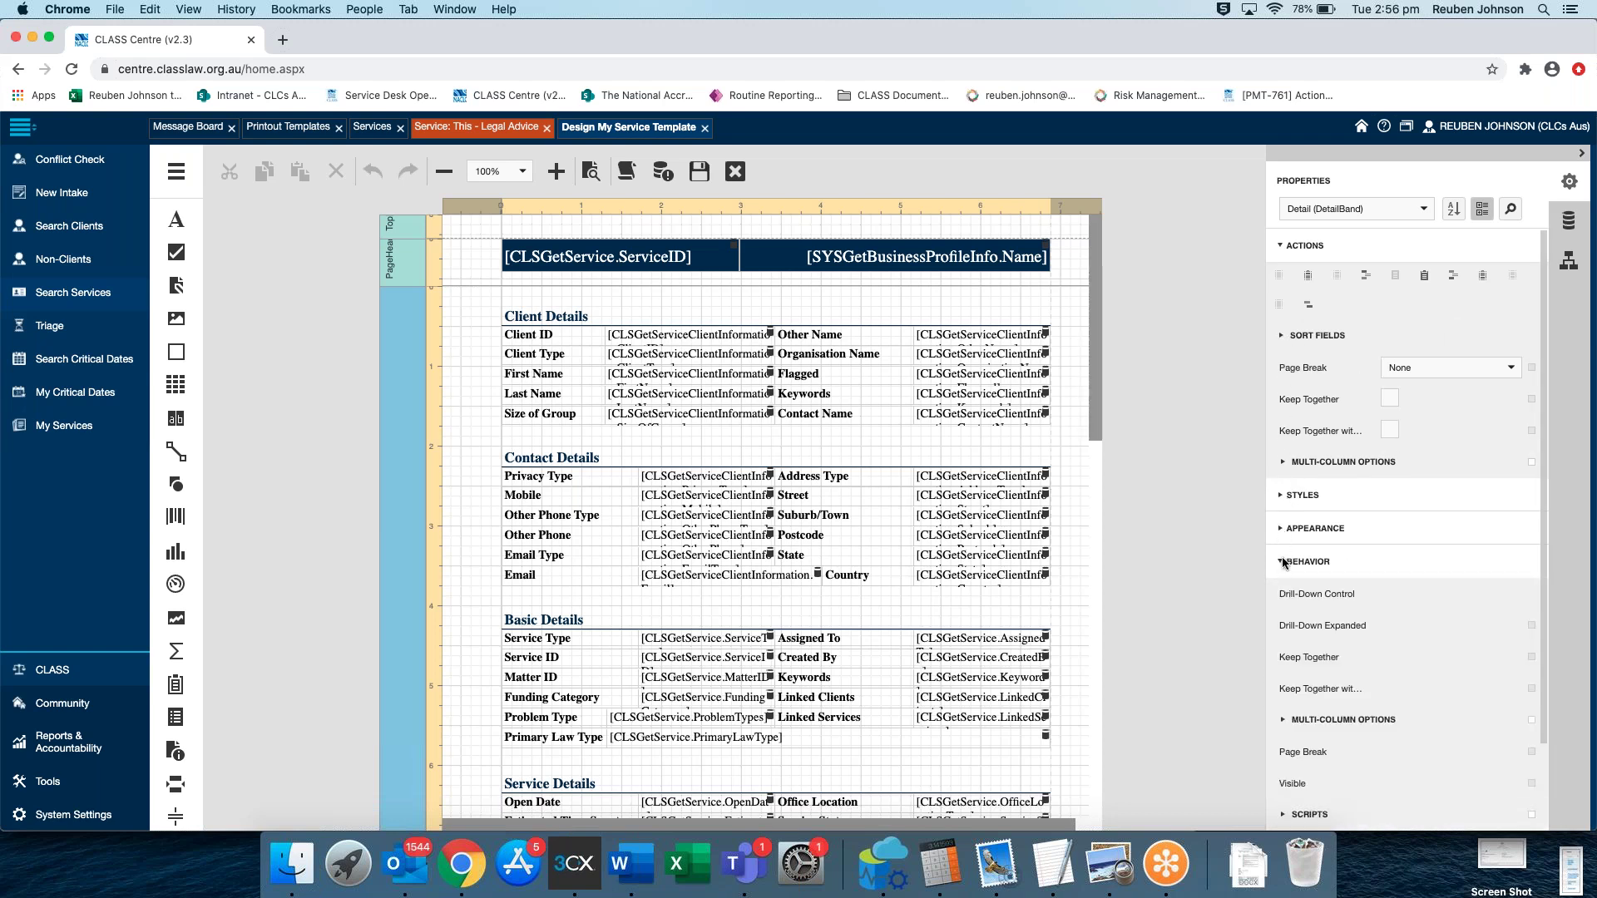
# Examine the Detail band's Behavior settings, including Drill-Down, Keep Together and Page Break, and collapse the group
pyautogui.click(1286, 561)
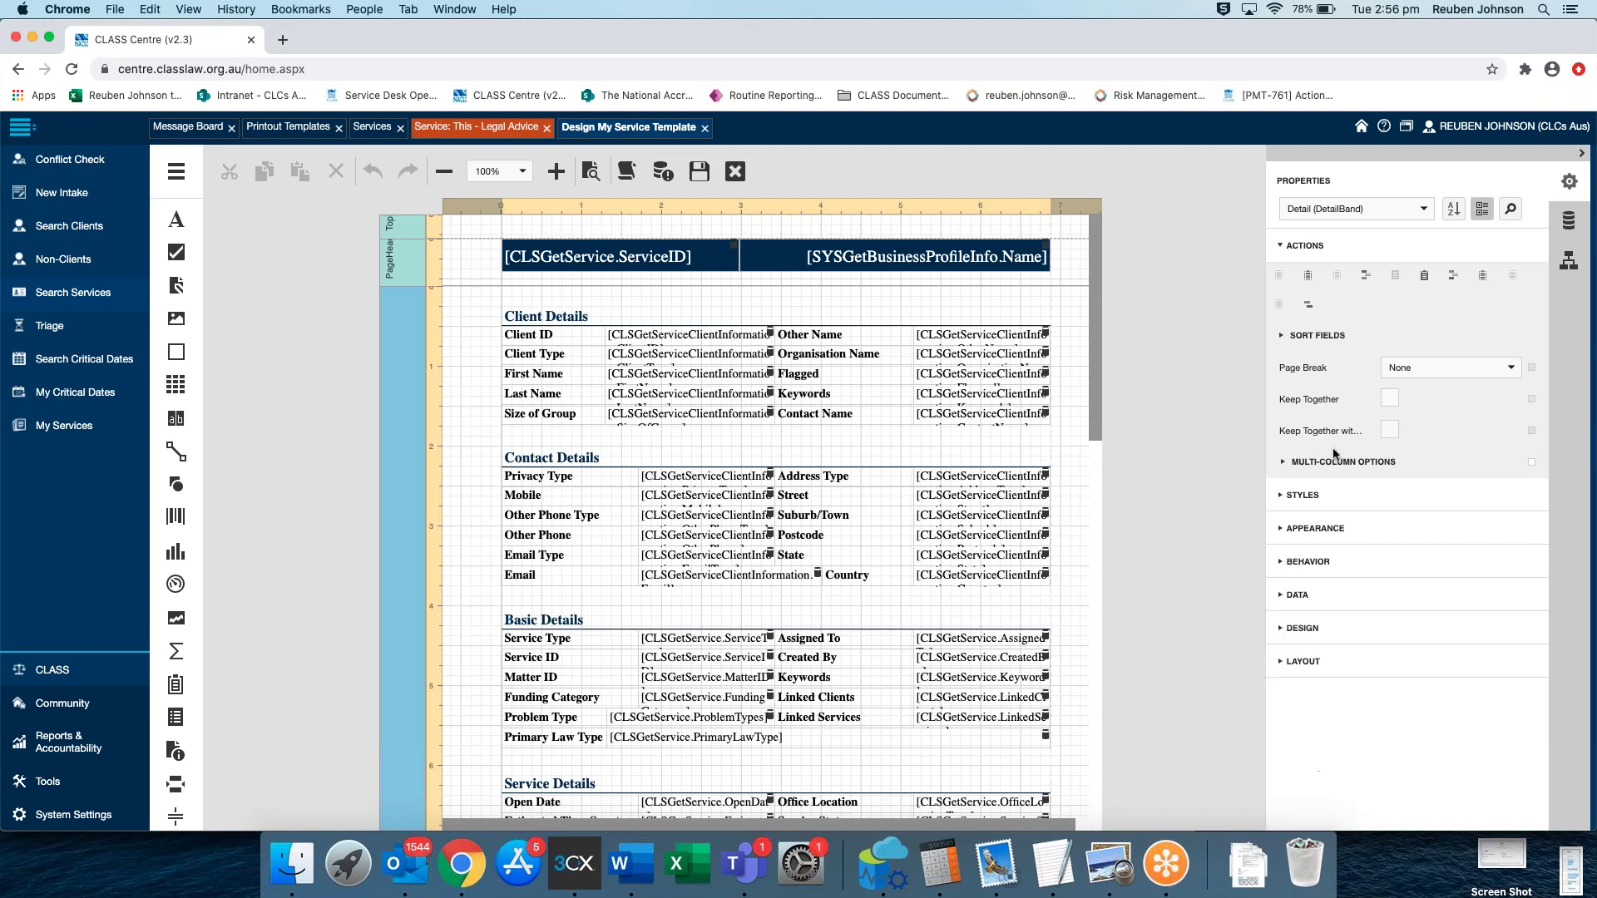
pyautogui.click(1282, 563)
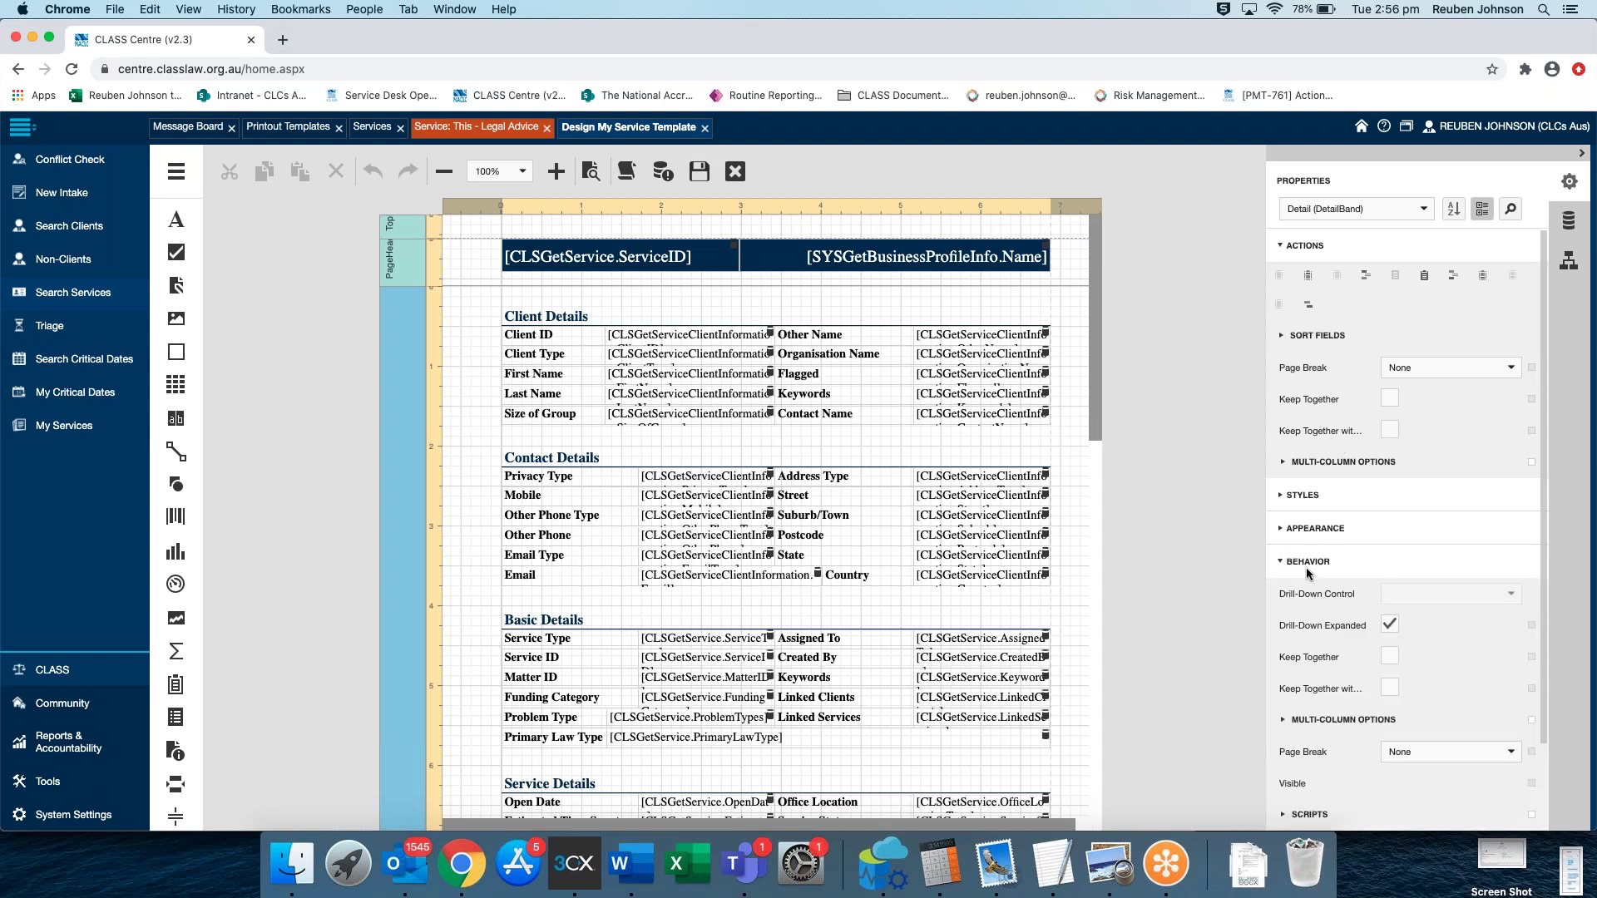
pyautogui.scroll(-3, 1306, 567)
pyautogui.click(1270, 469)
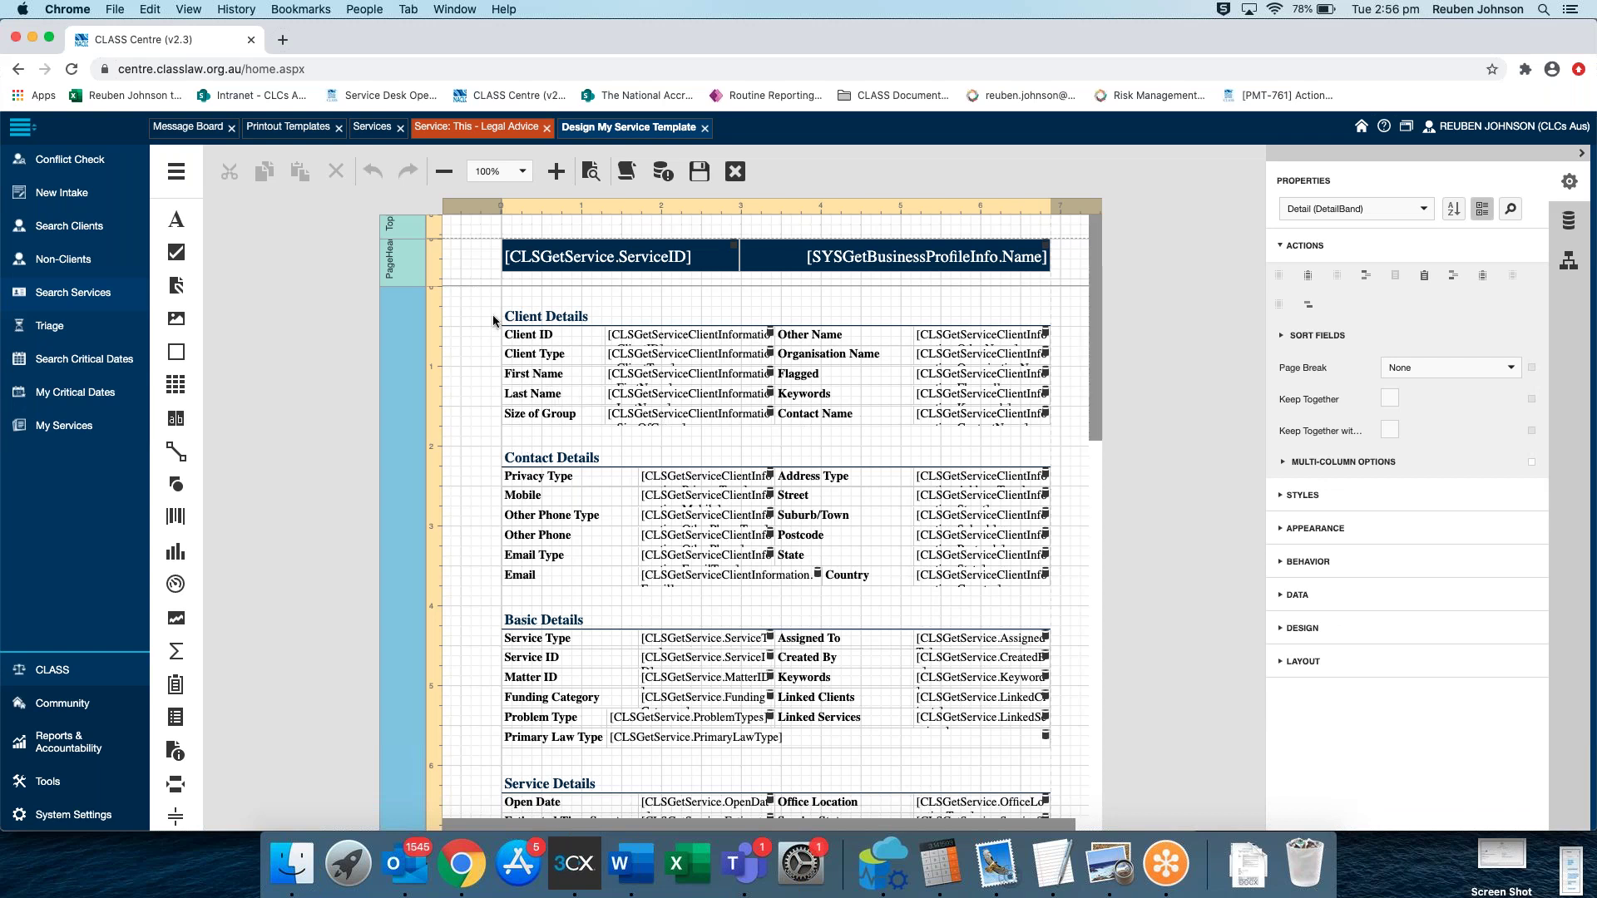
# Select the PageHeader band and examine its Appearance and Styles property groups, collapsing each one
pyautogui.click(418, 276)
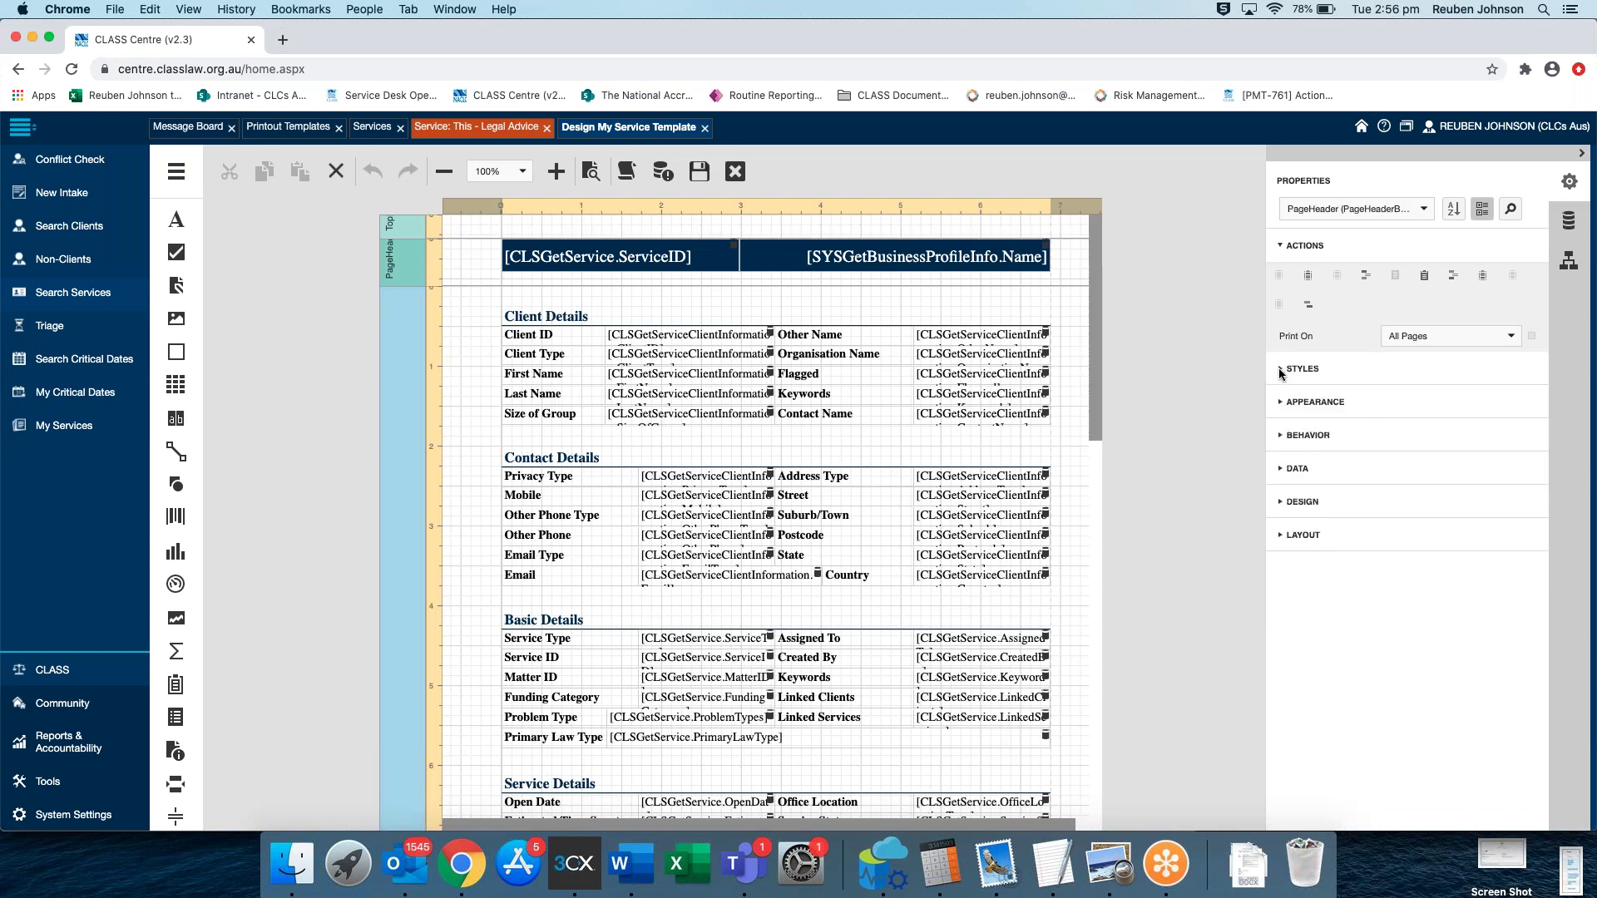
pyautogui.click(1282, 402)
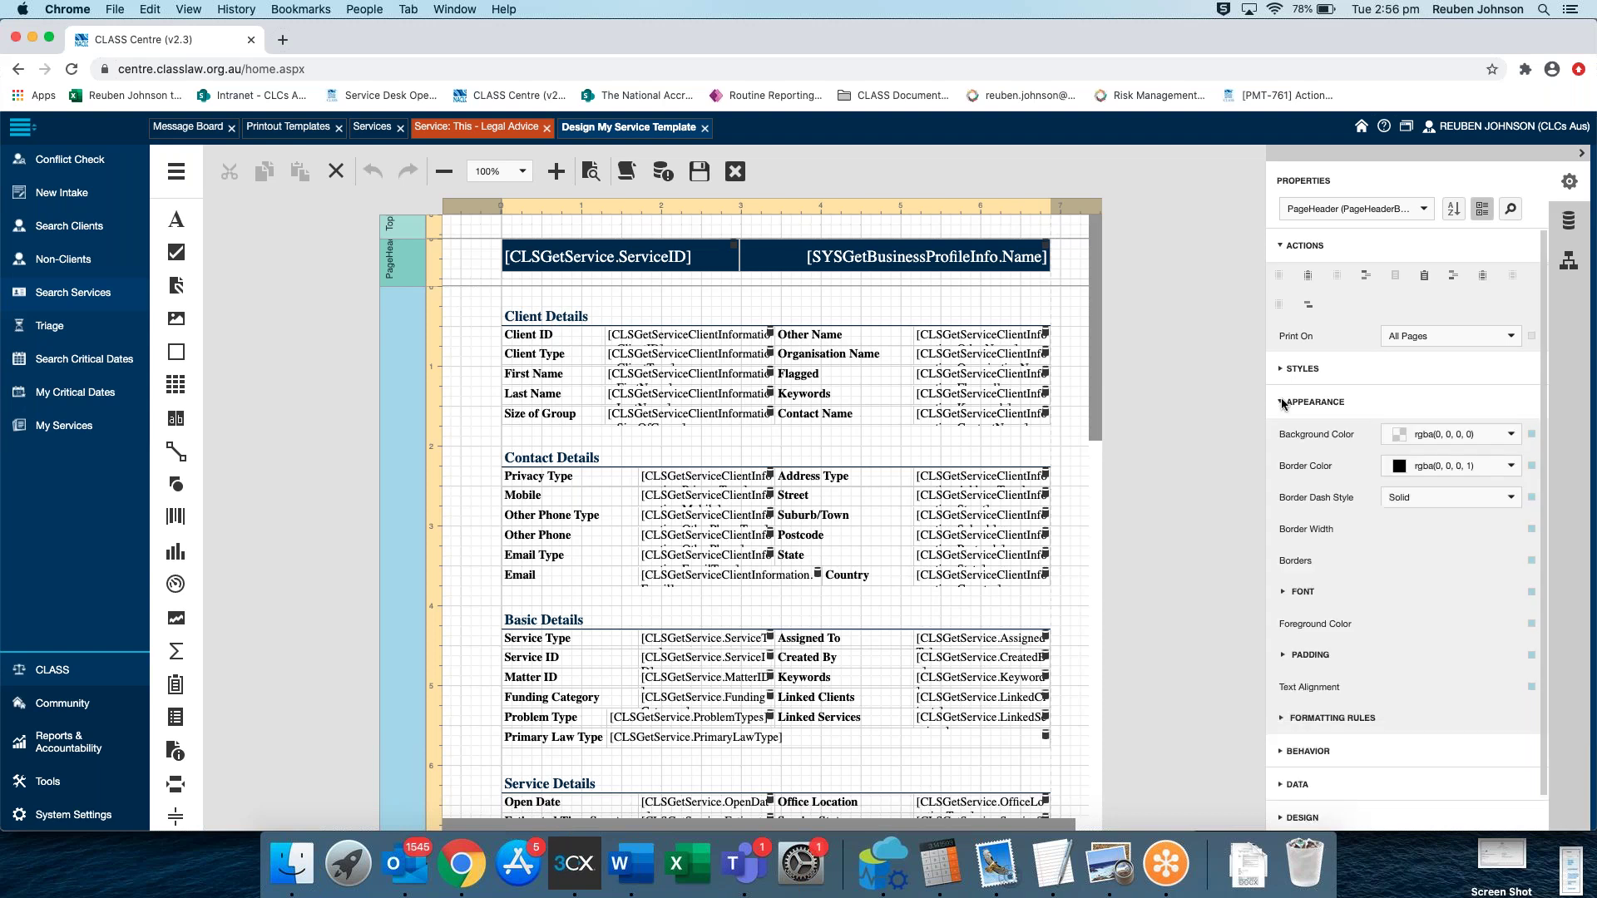
pyautogui.click(1282, 401)
pyautogui.click(1280, 368)
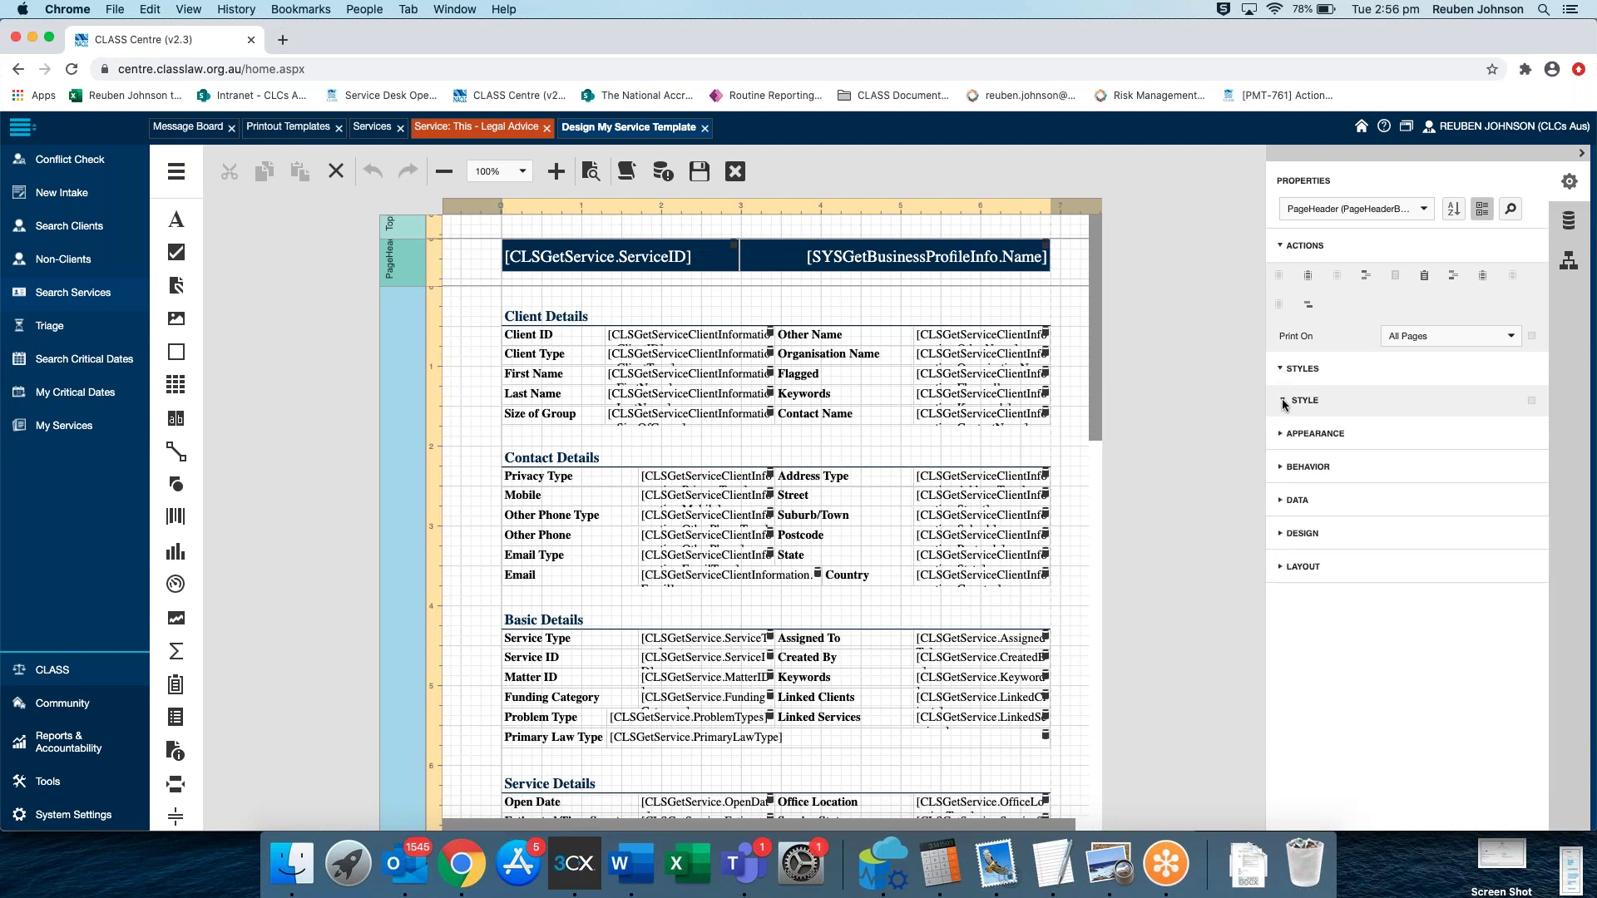
pyautogui.click(1280, 369)
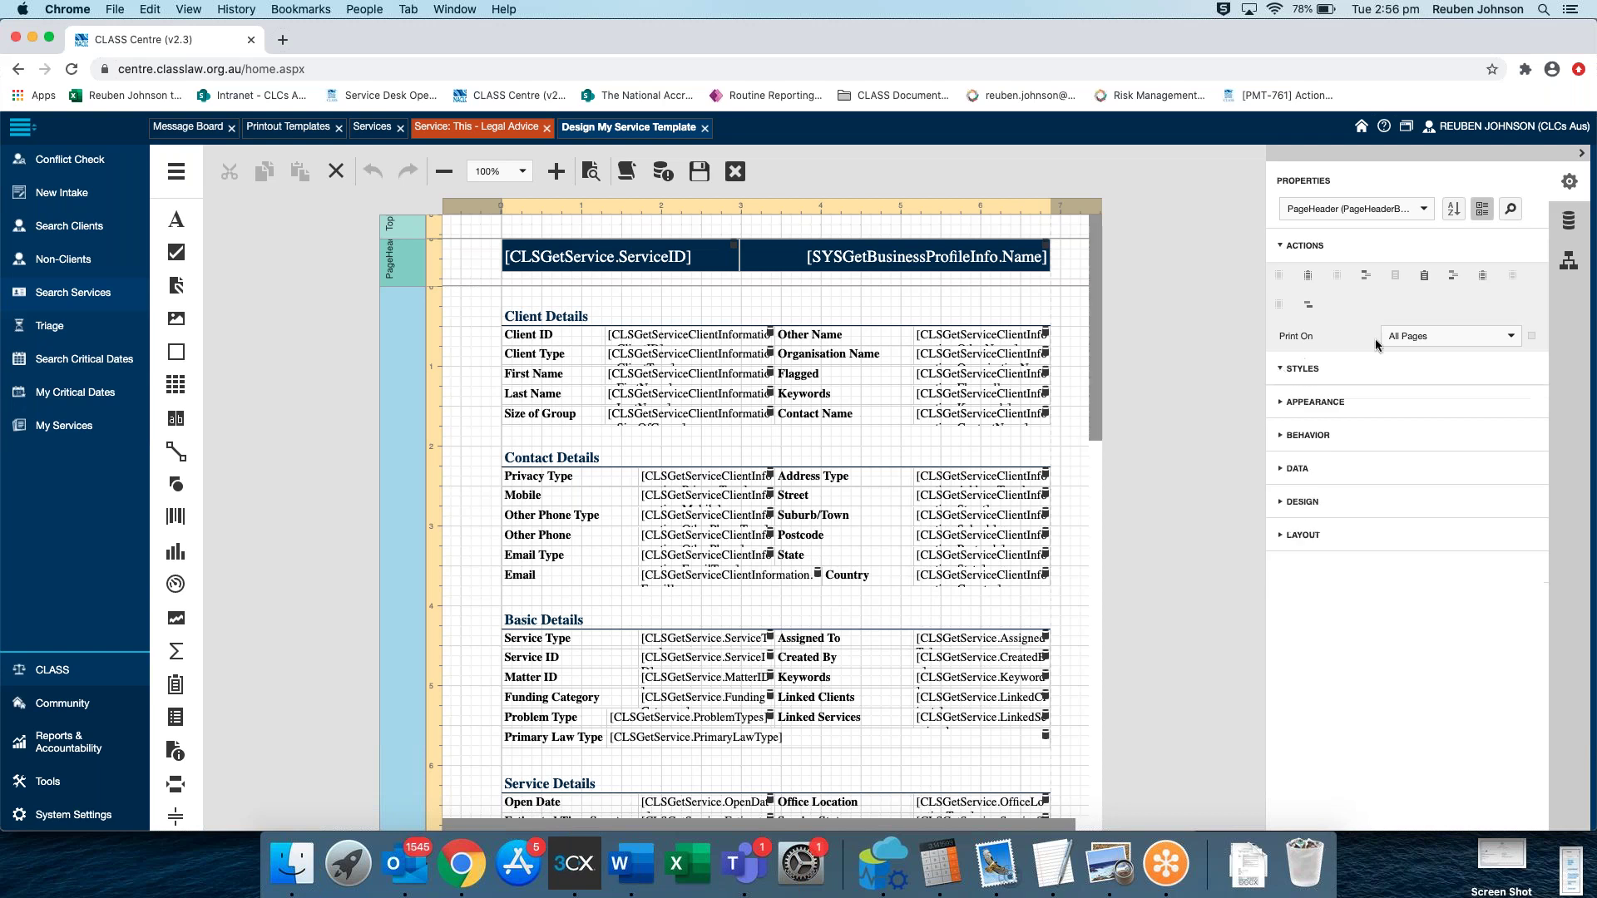
# Open the properties of the whole report from its structure tree and review the Data Source options, keeping SqlDataSource1
pyautogui.click(1562, 221)
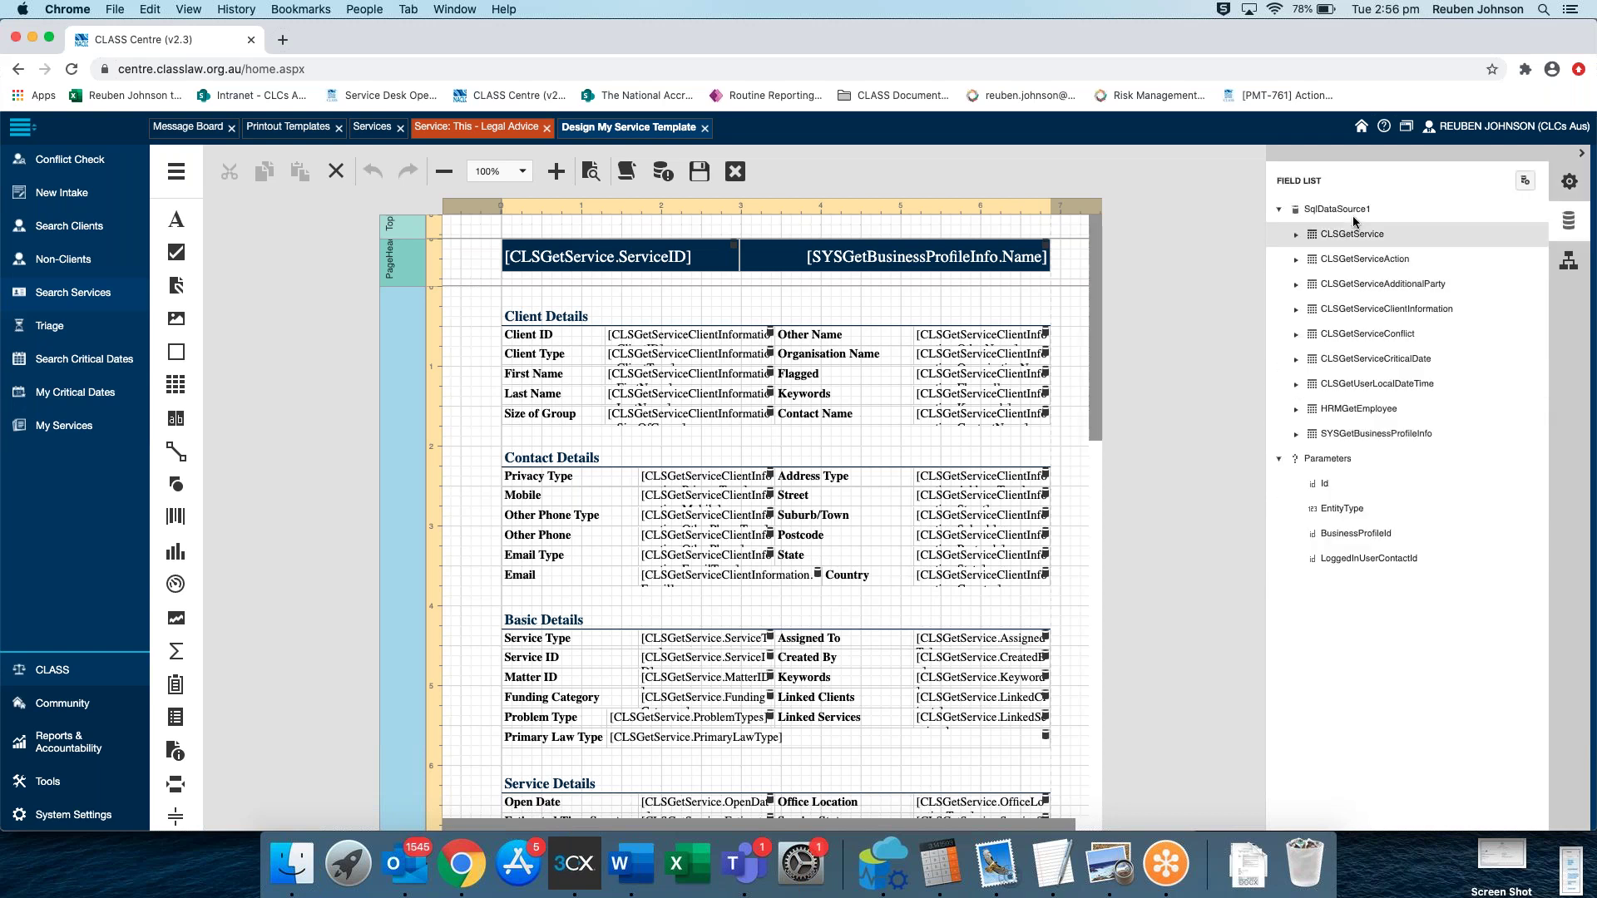
pyautogui.click(1569, 260)
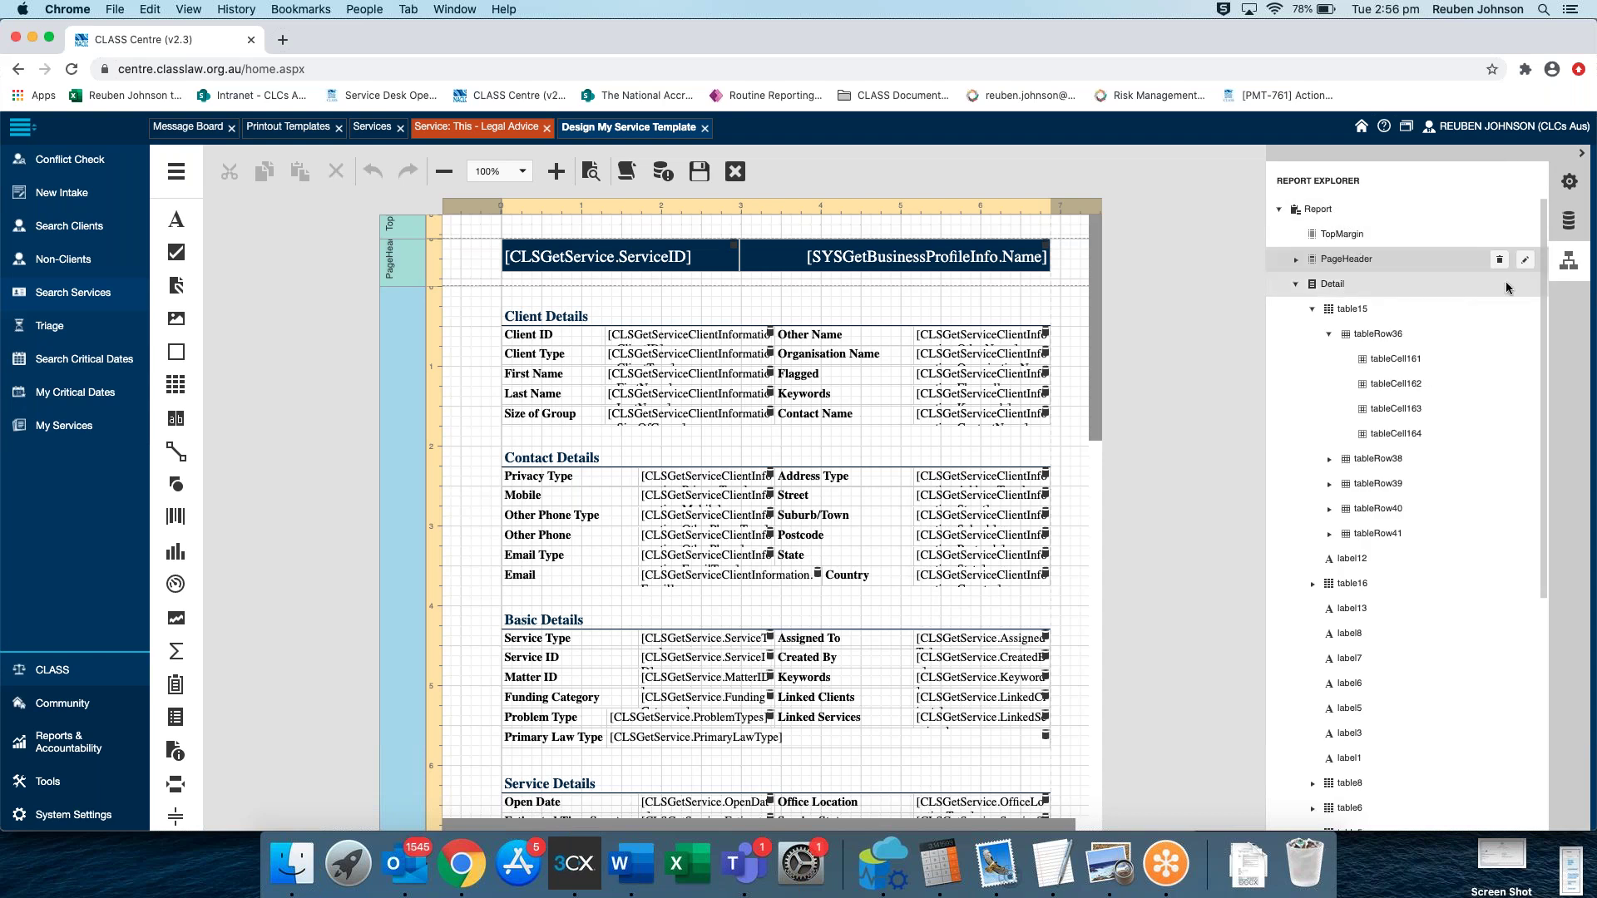
pyautogui.click(1526, 214)
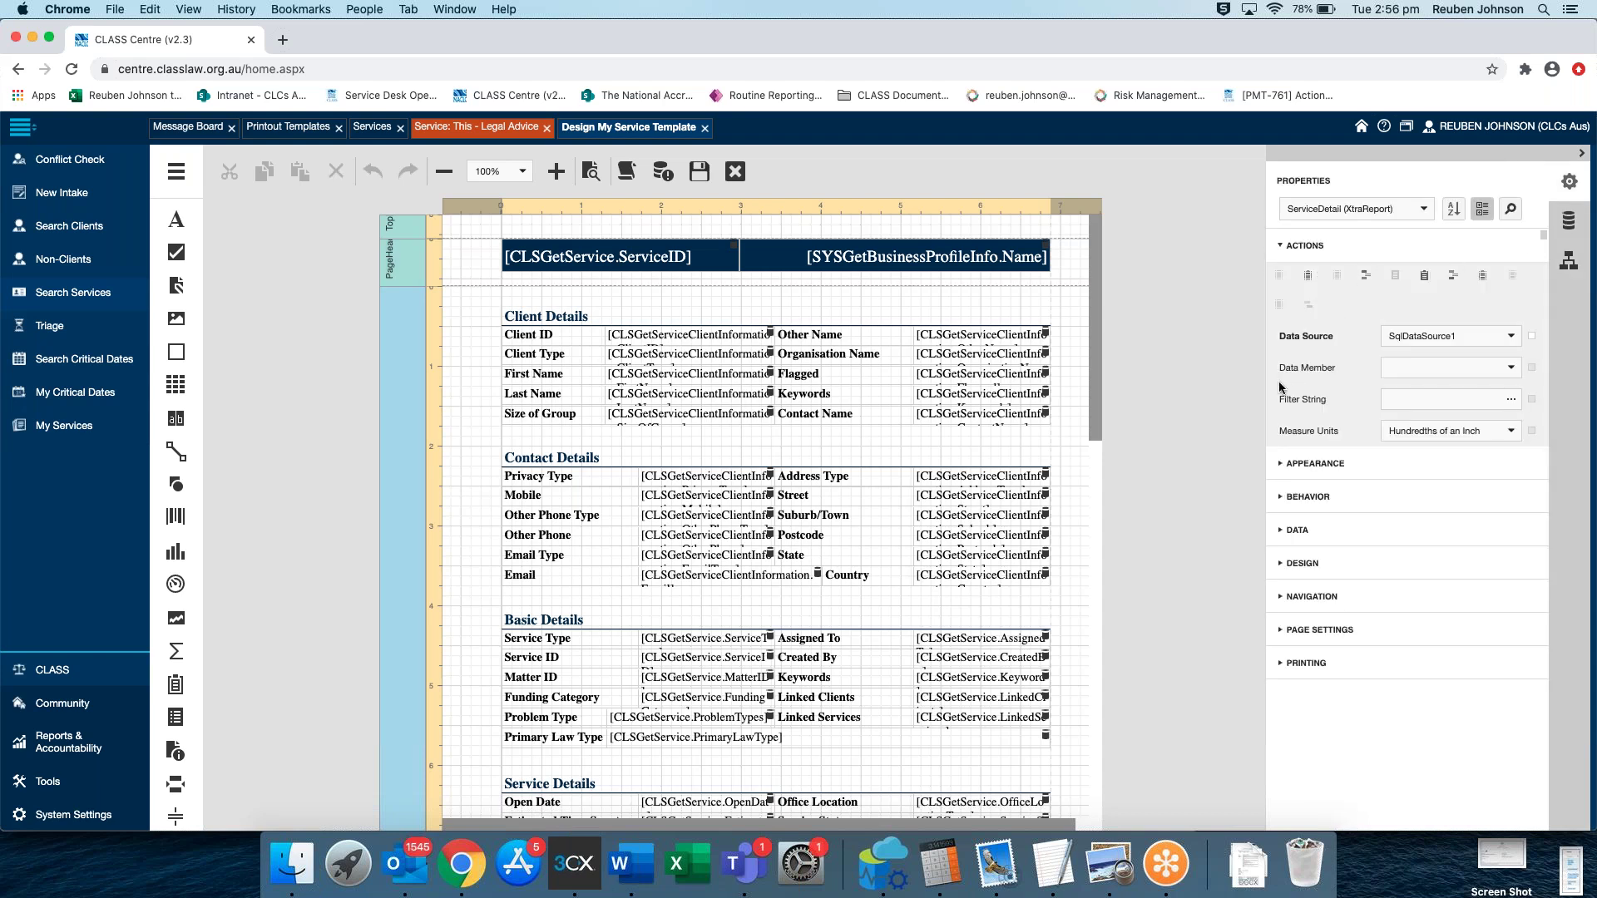
pyautogui.click(1514, 339)
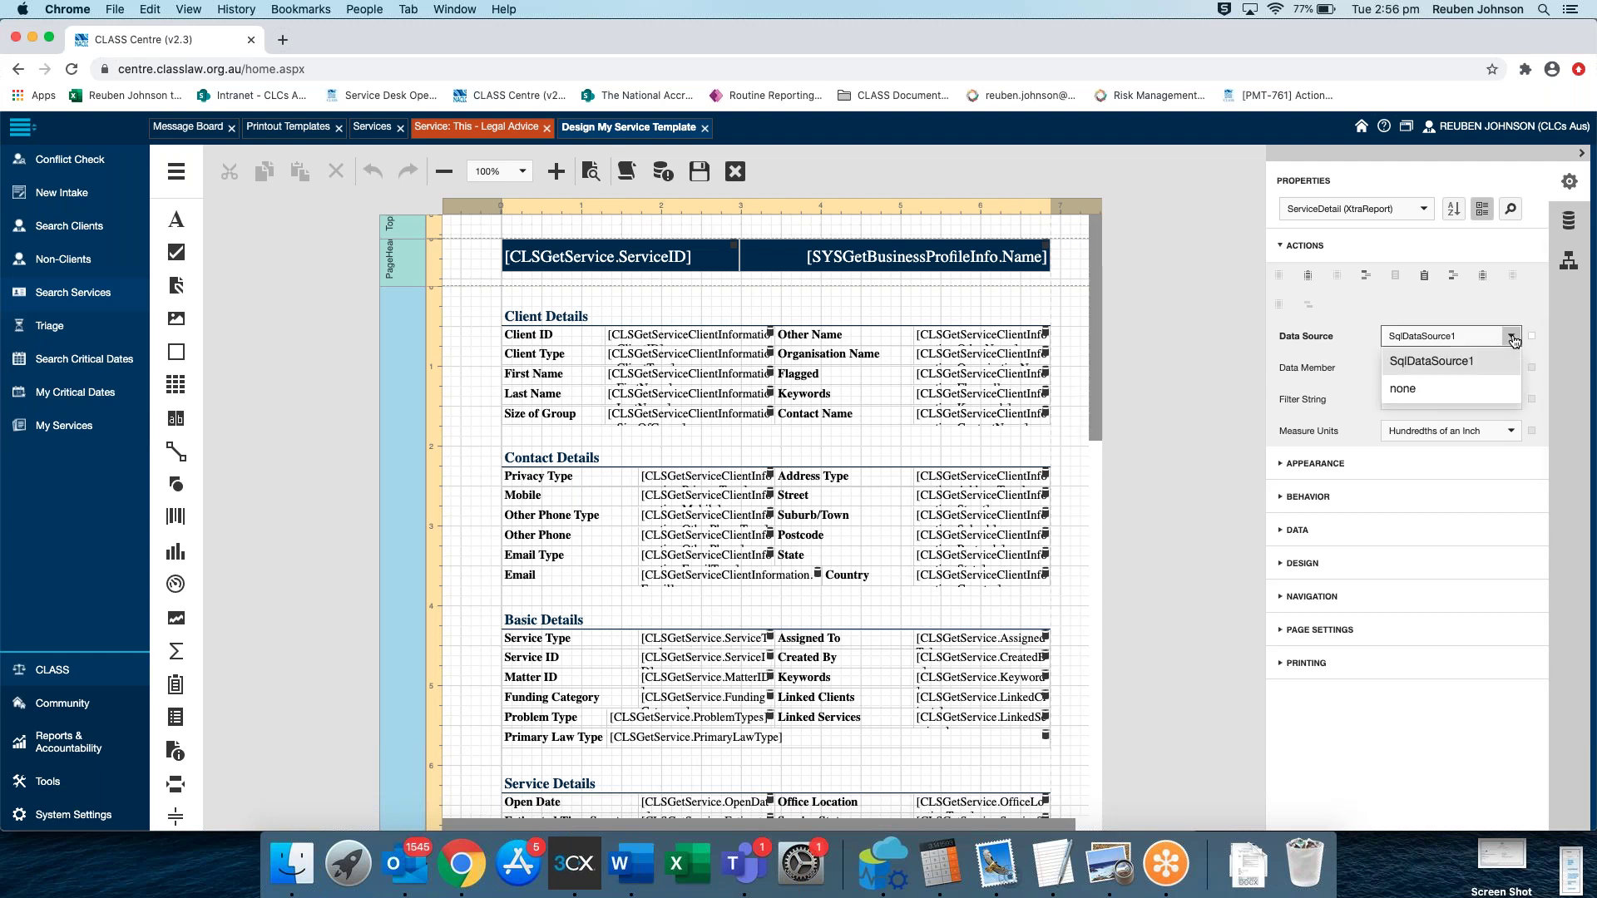
pyautogui.click(1416, 364)
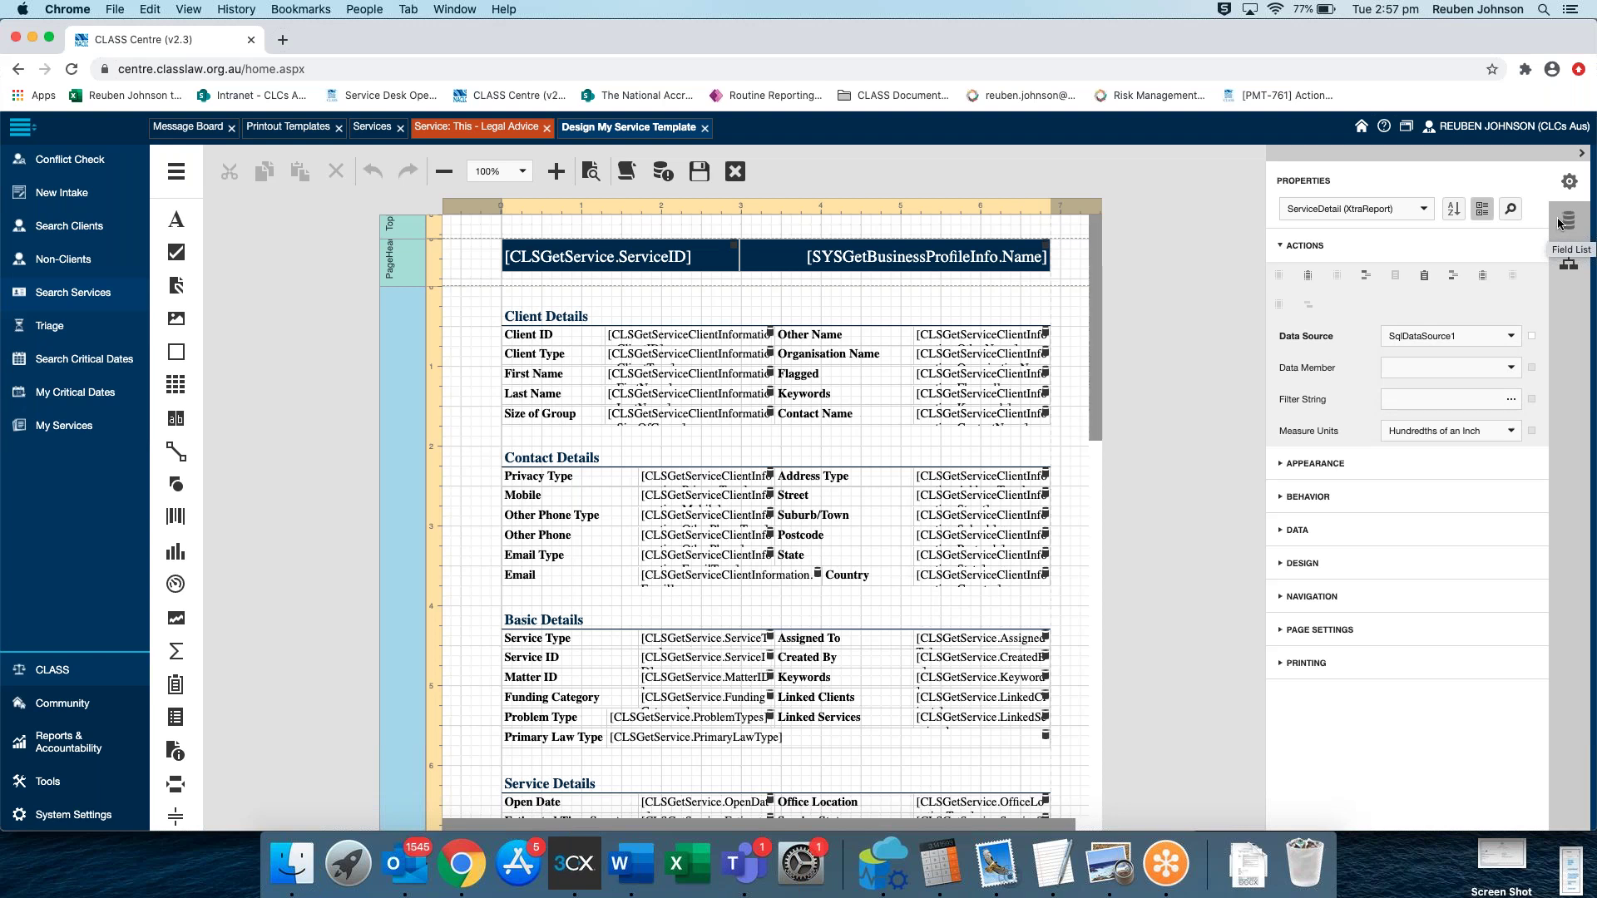
# Compare SqlDataSource1 in the field list with the report's structure and its Data Source property
pyautogui.click(1558, 222)
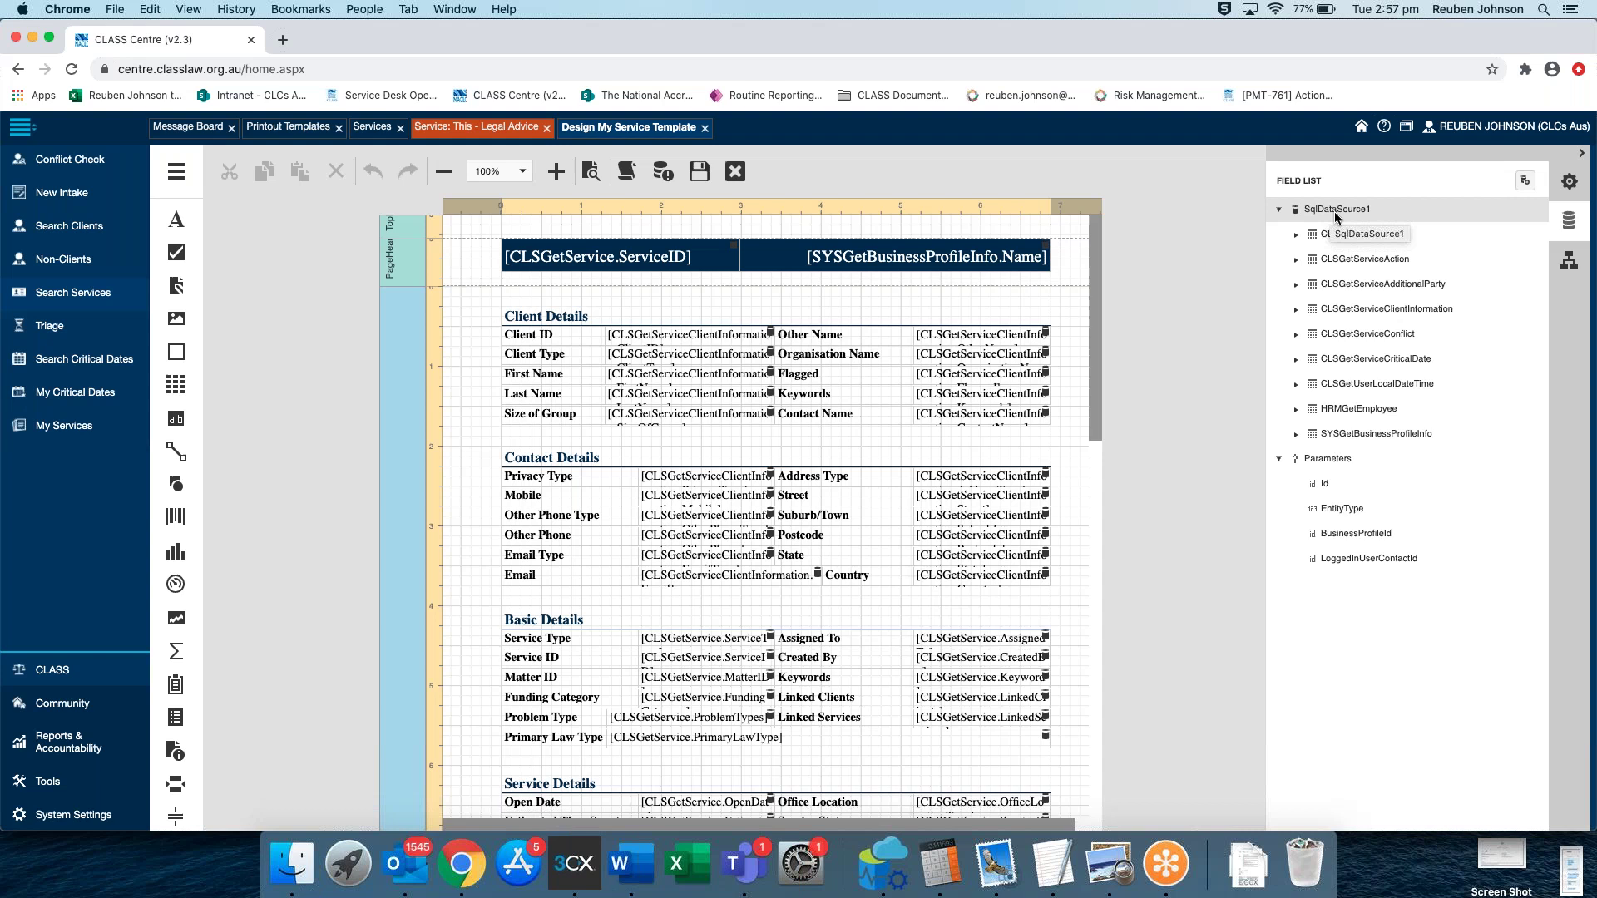
pyautogui.click(1561, 186)
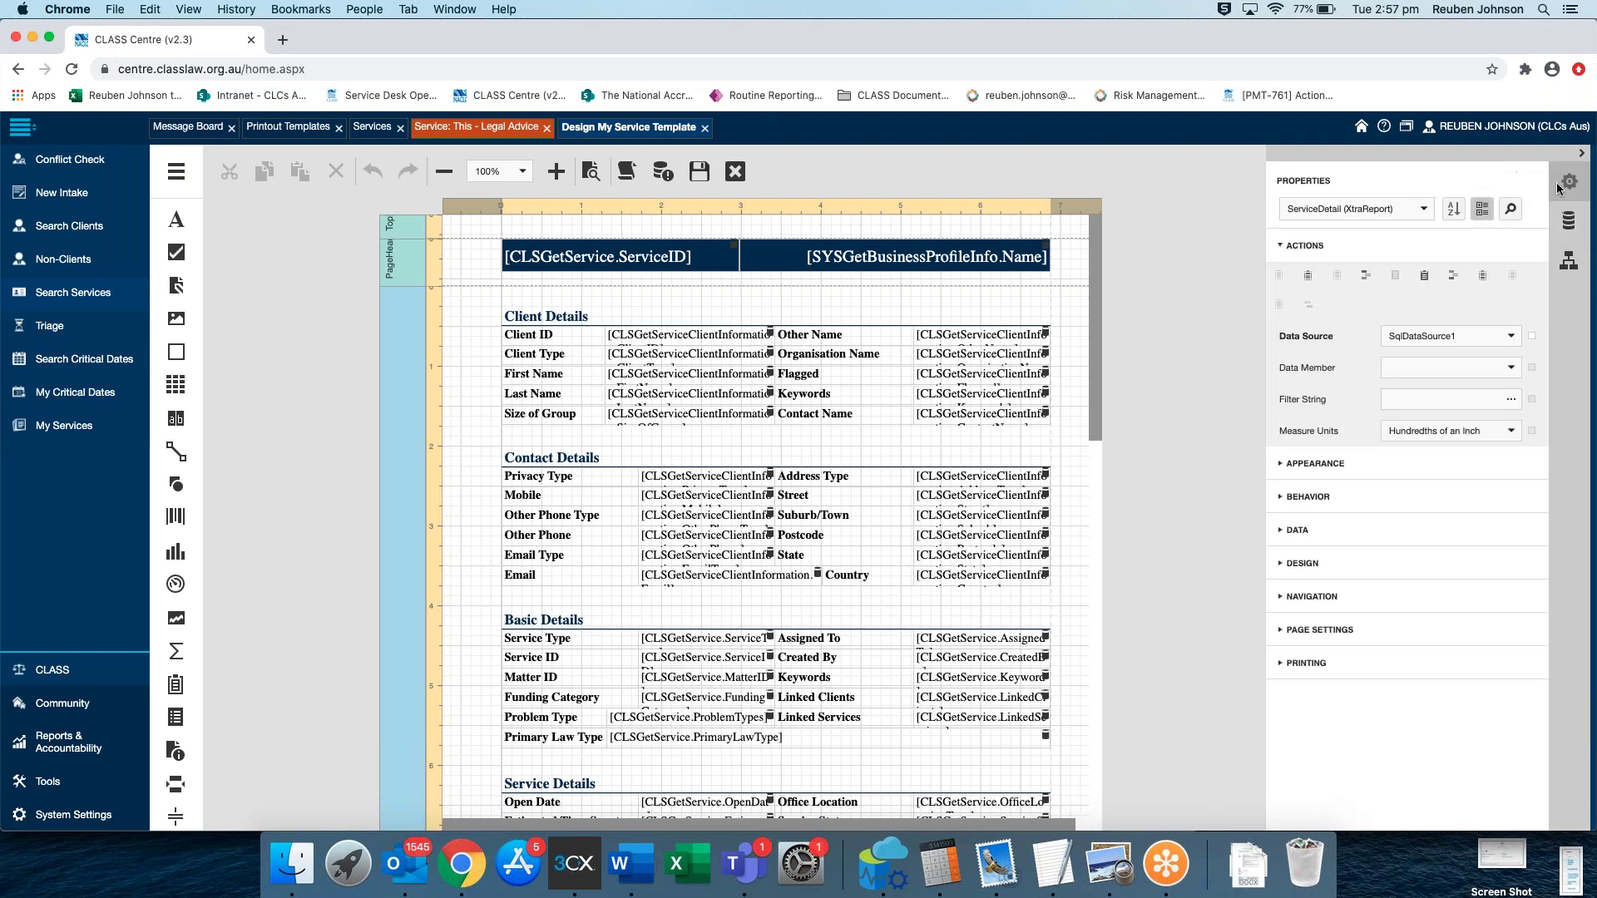
pyautogui.click(1564, 266)
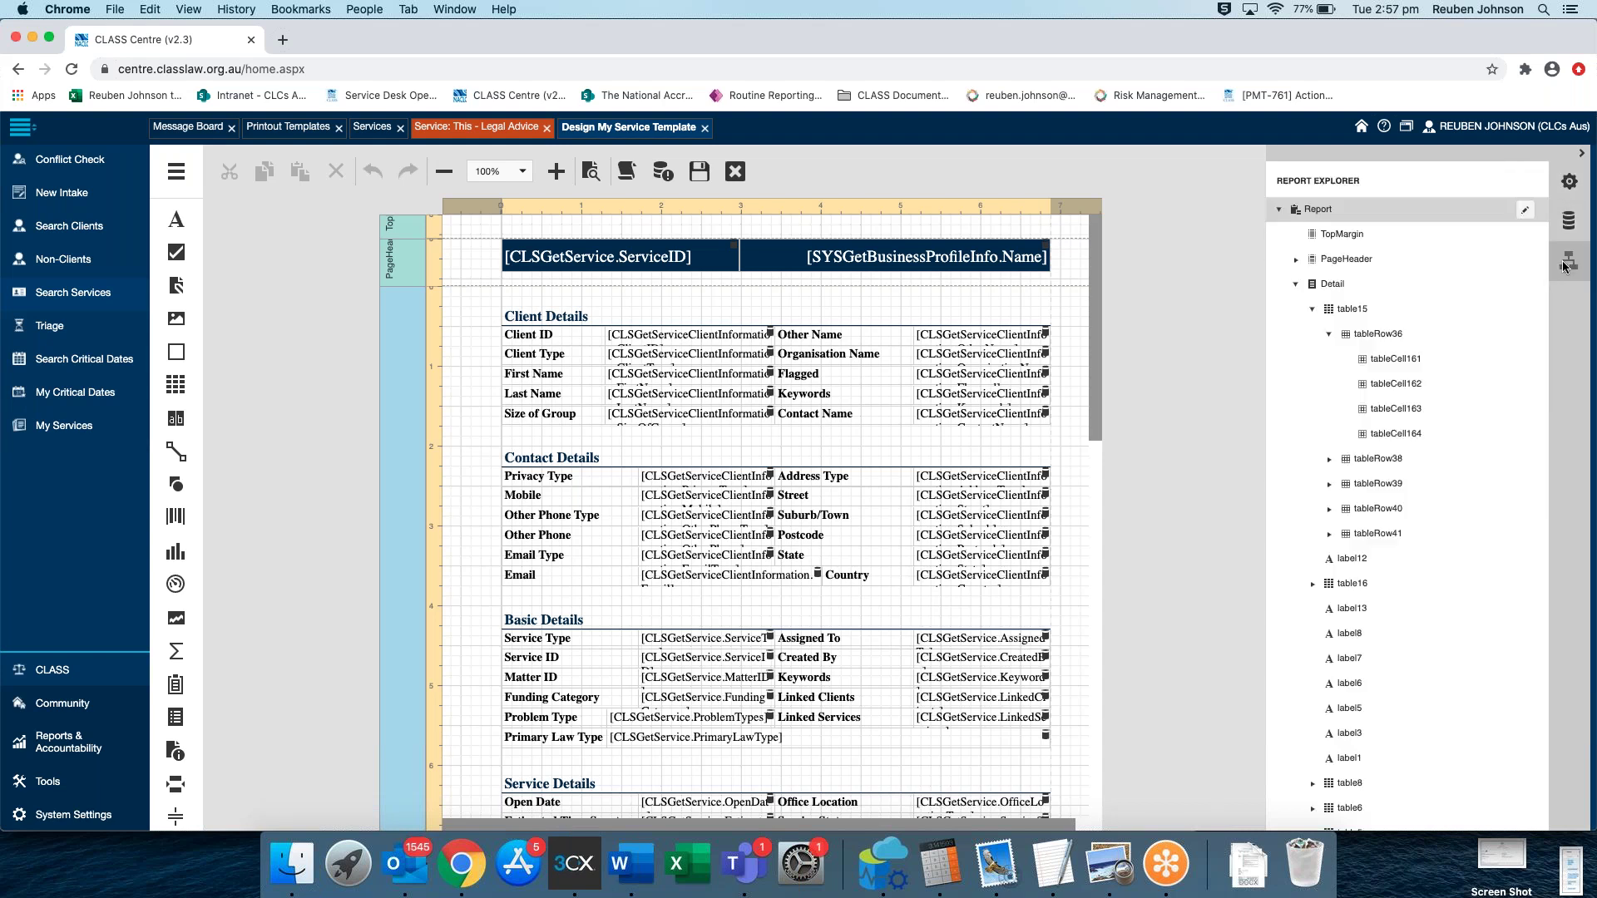
pyautogui.scroll(5, 1378, 357)
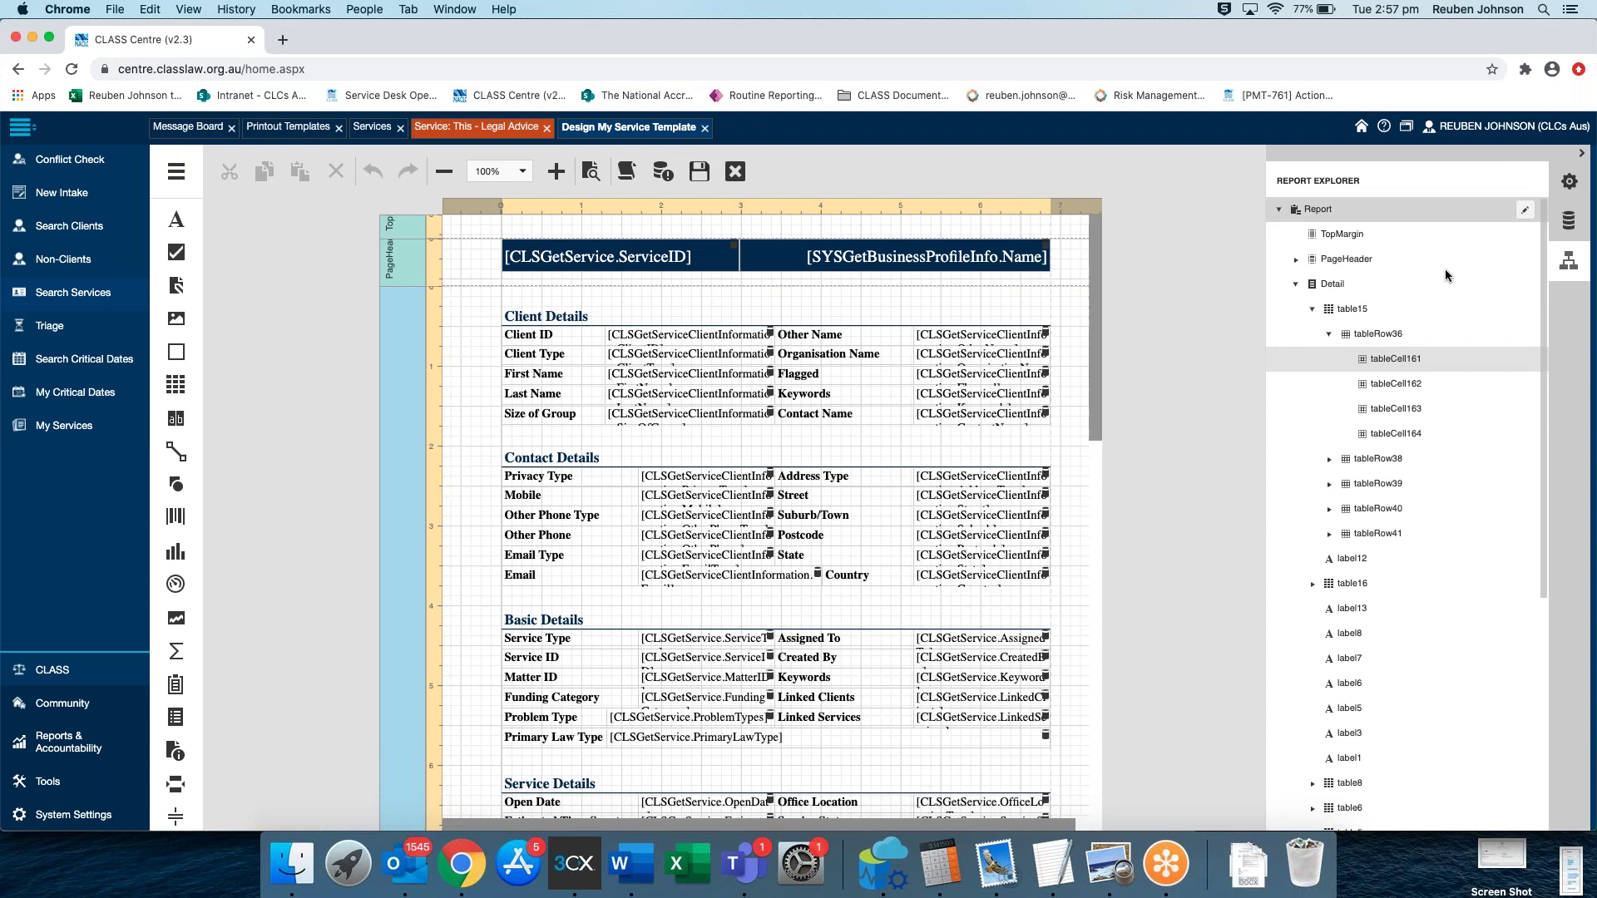
pyautogui.click(1557, 188)
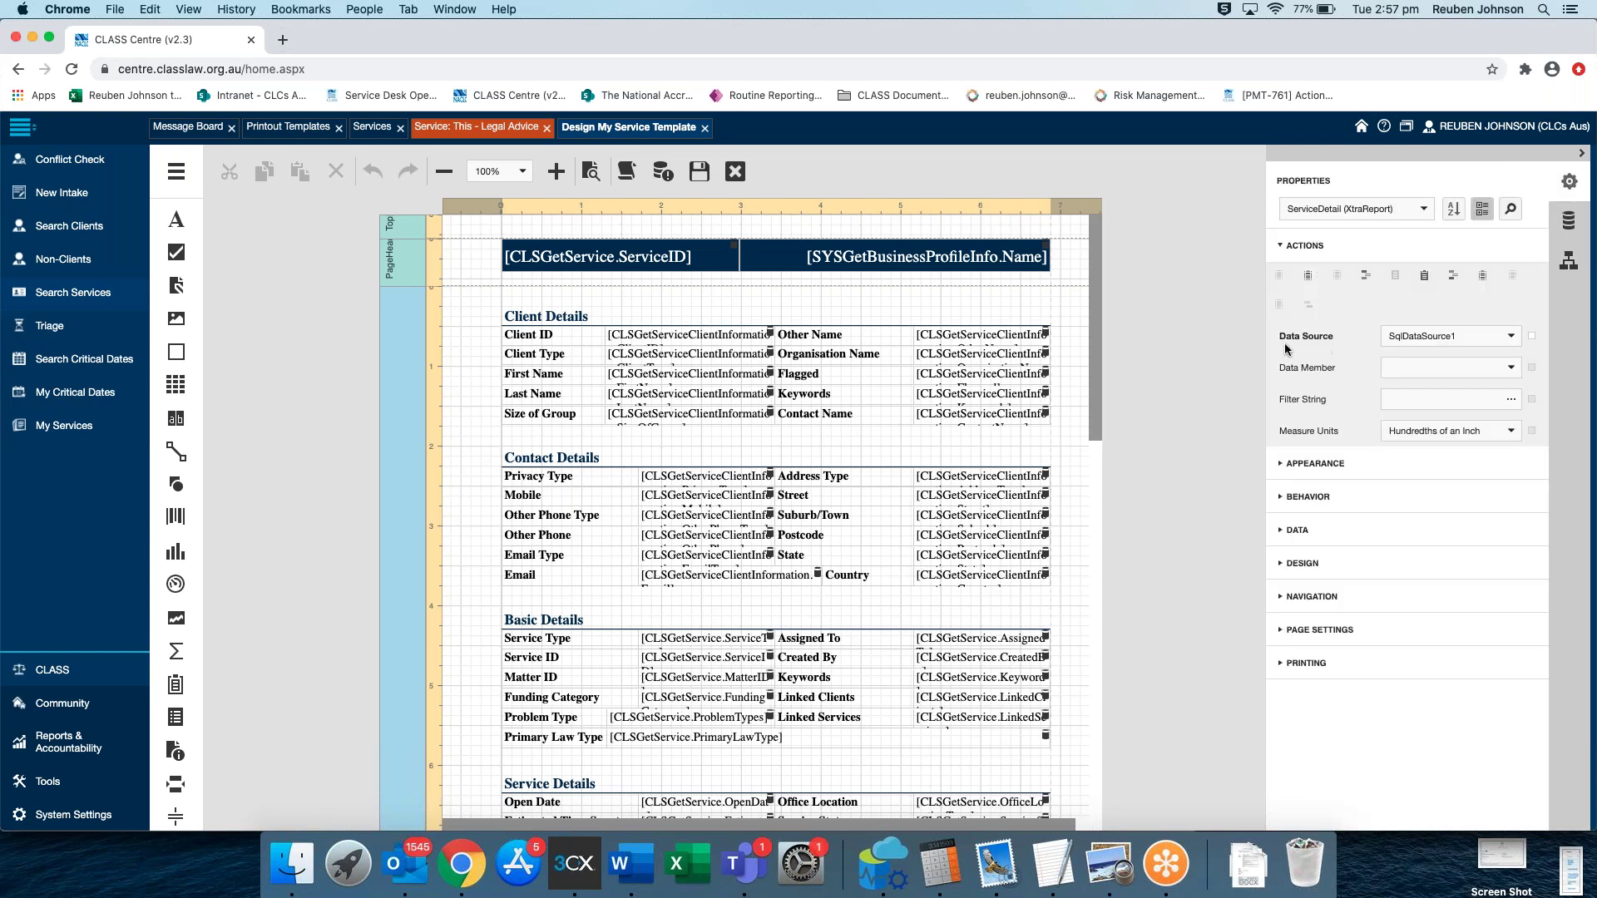
# Select the Detail band, show the field list and look through the band's sections from Client Details to Problem Type Details
pyautogui.click(414, 333)
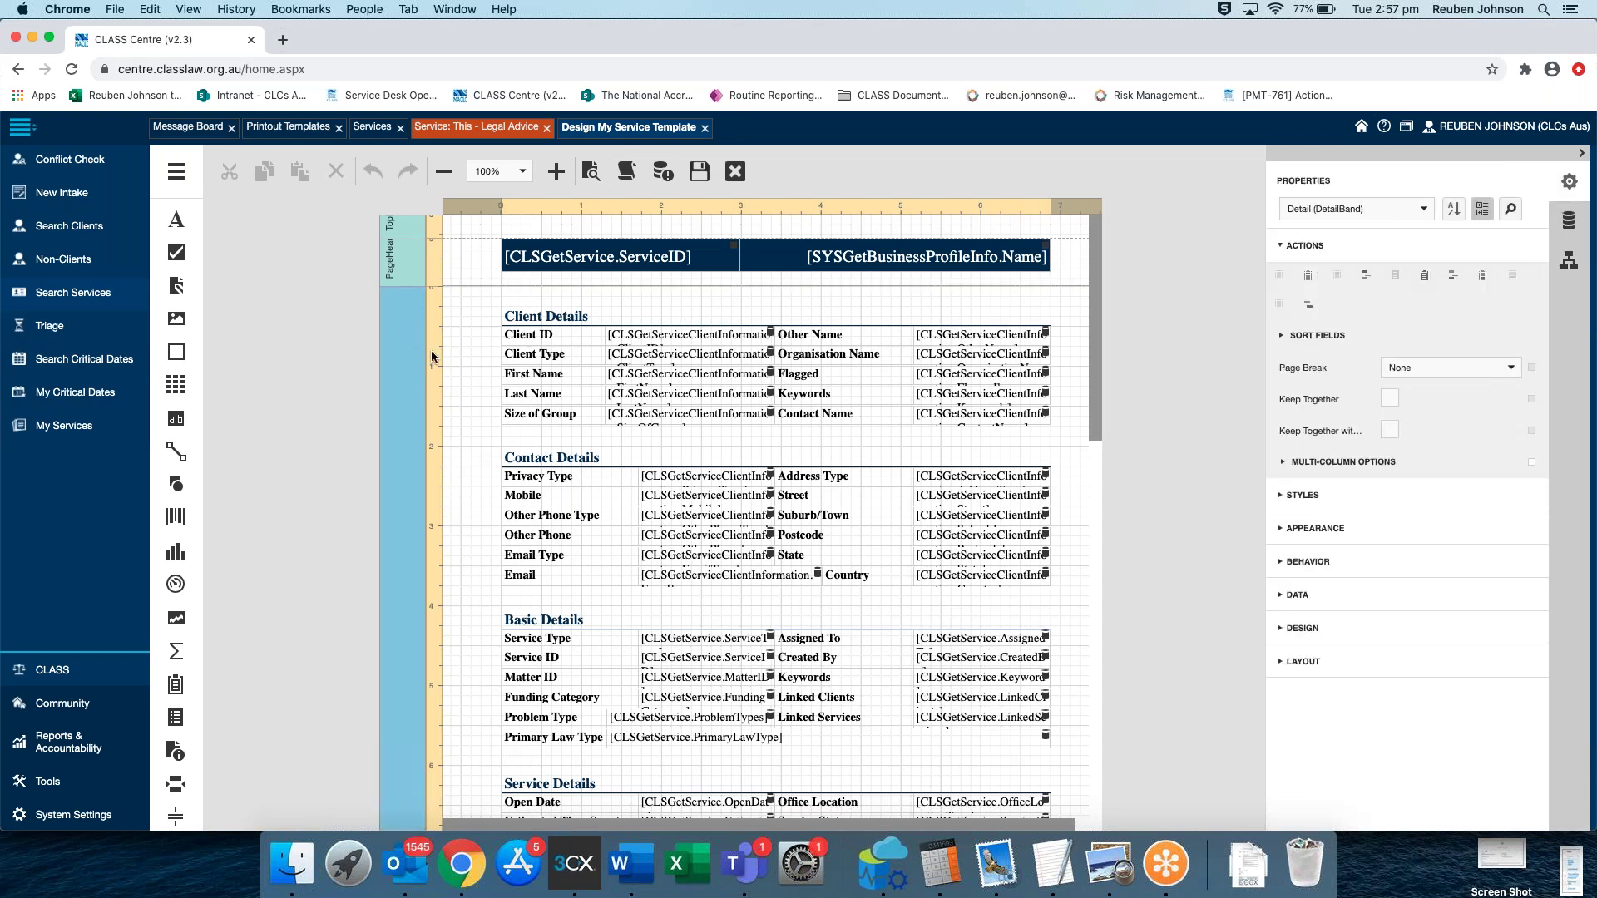
pyautogui.click(1569, 220)
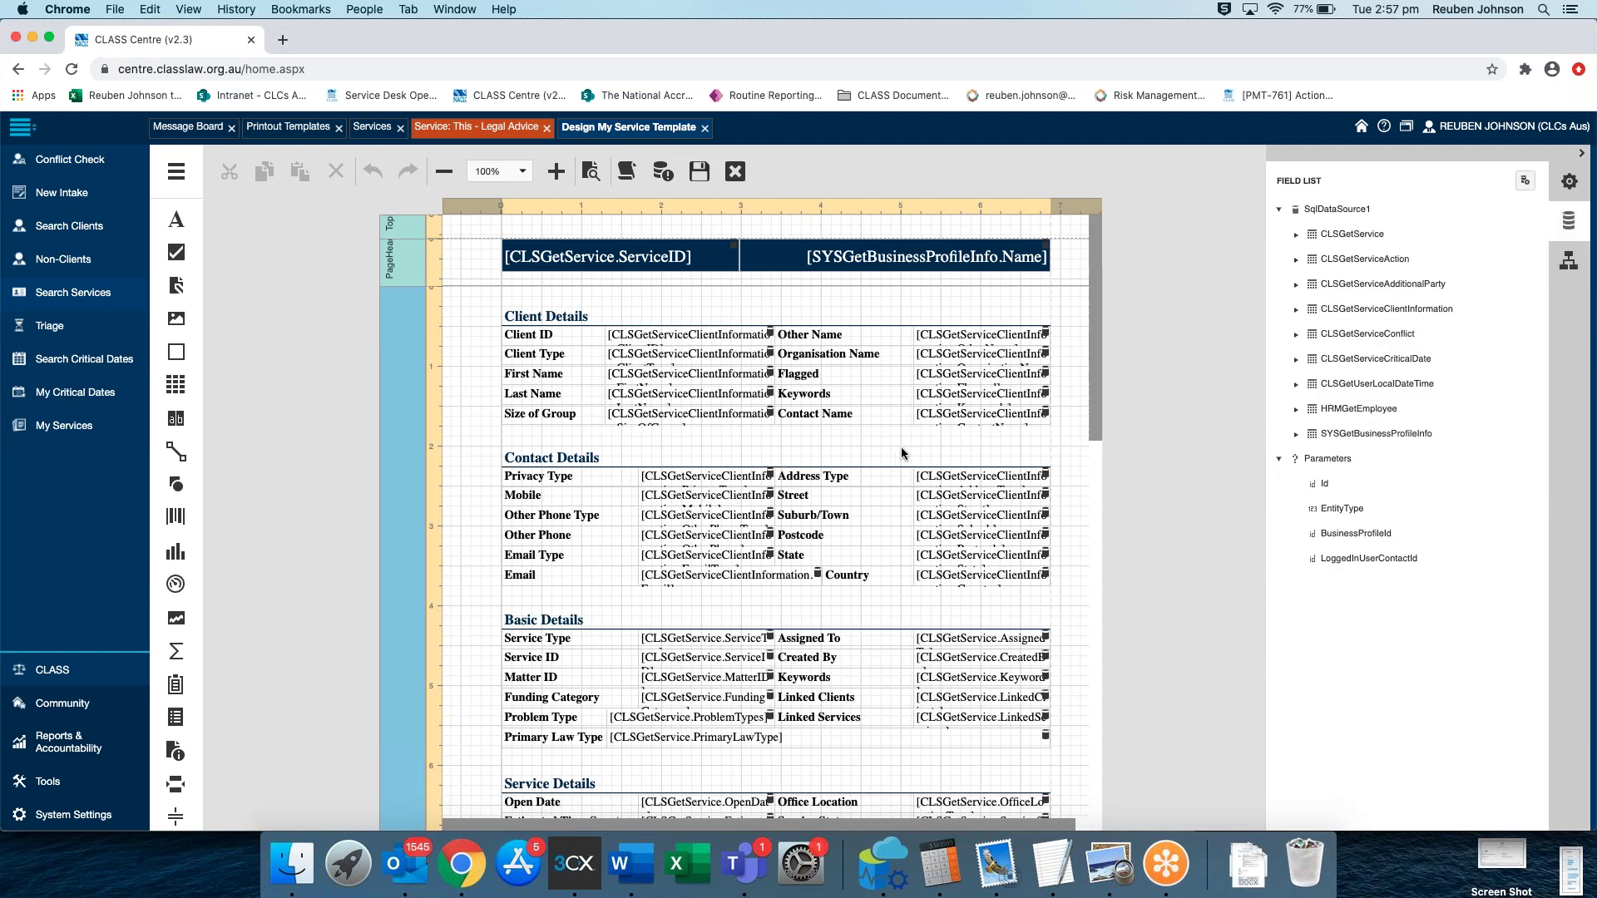
pyautogui.scroll(-8, 901, 449)
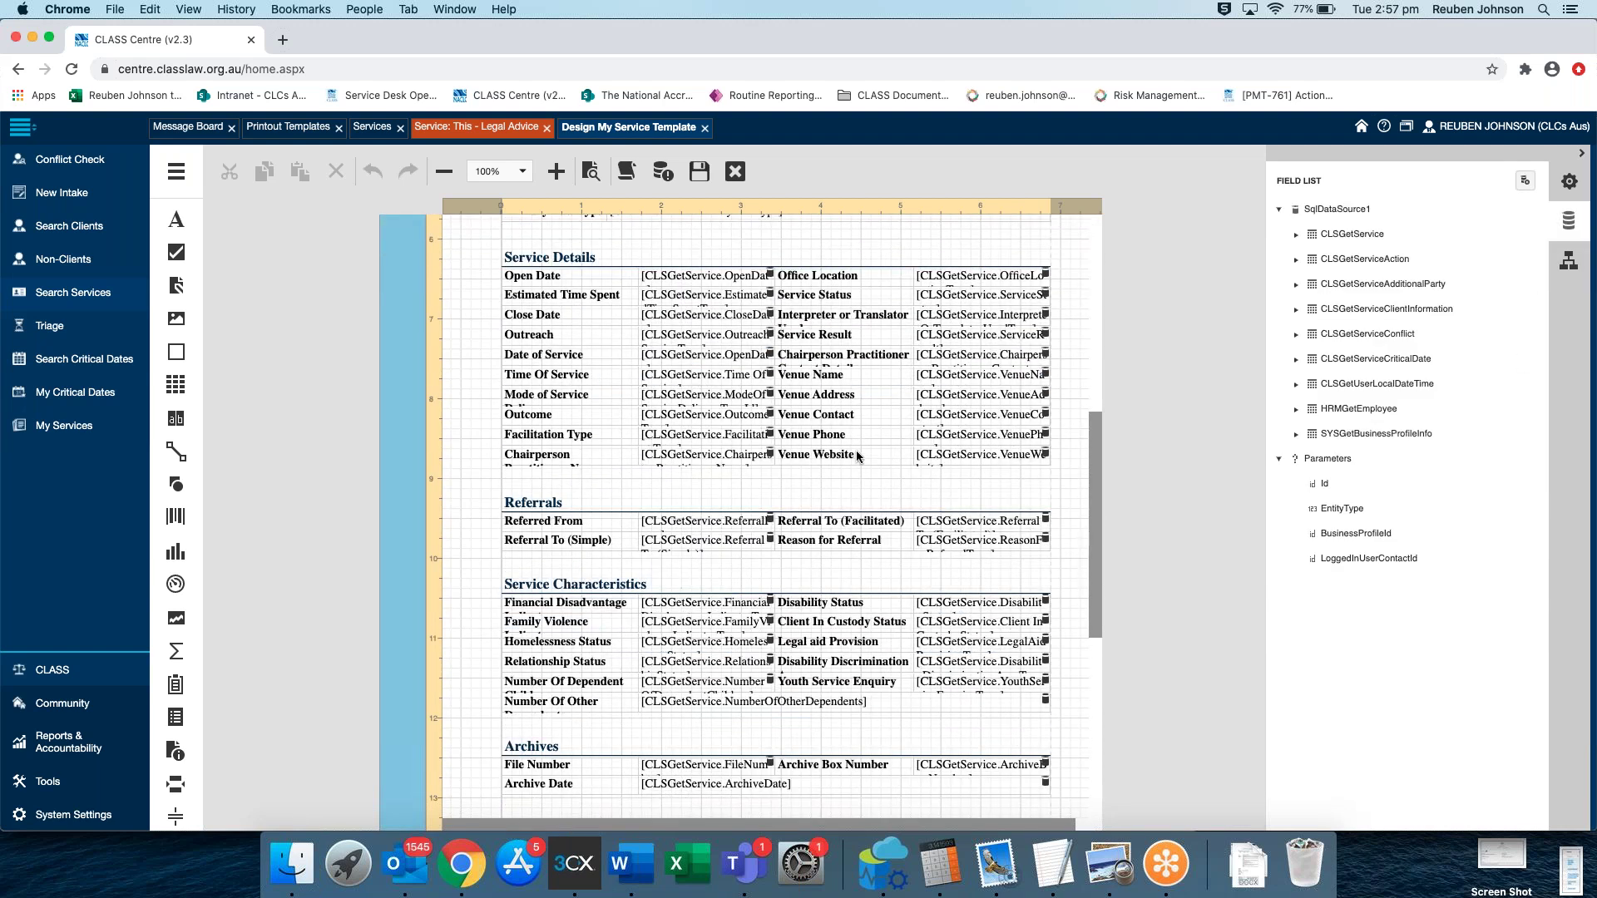
pyautogui.scroll(-6, 801, 462)
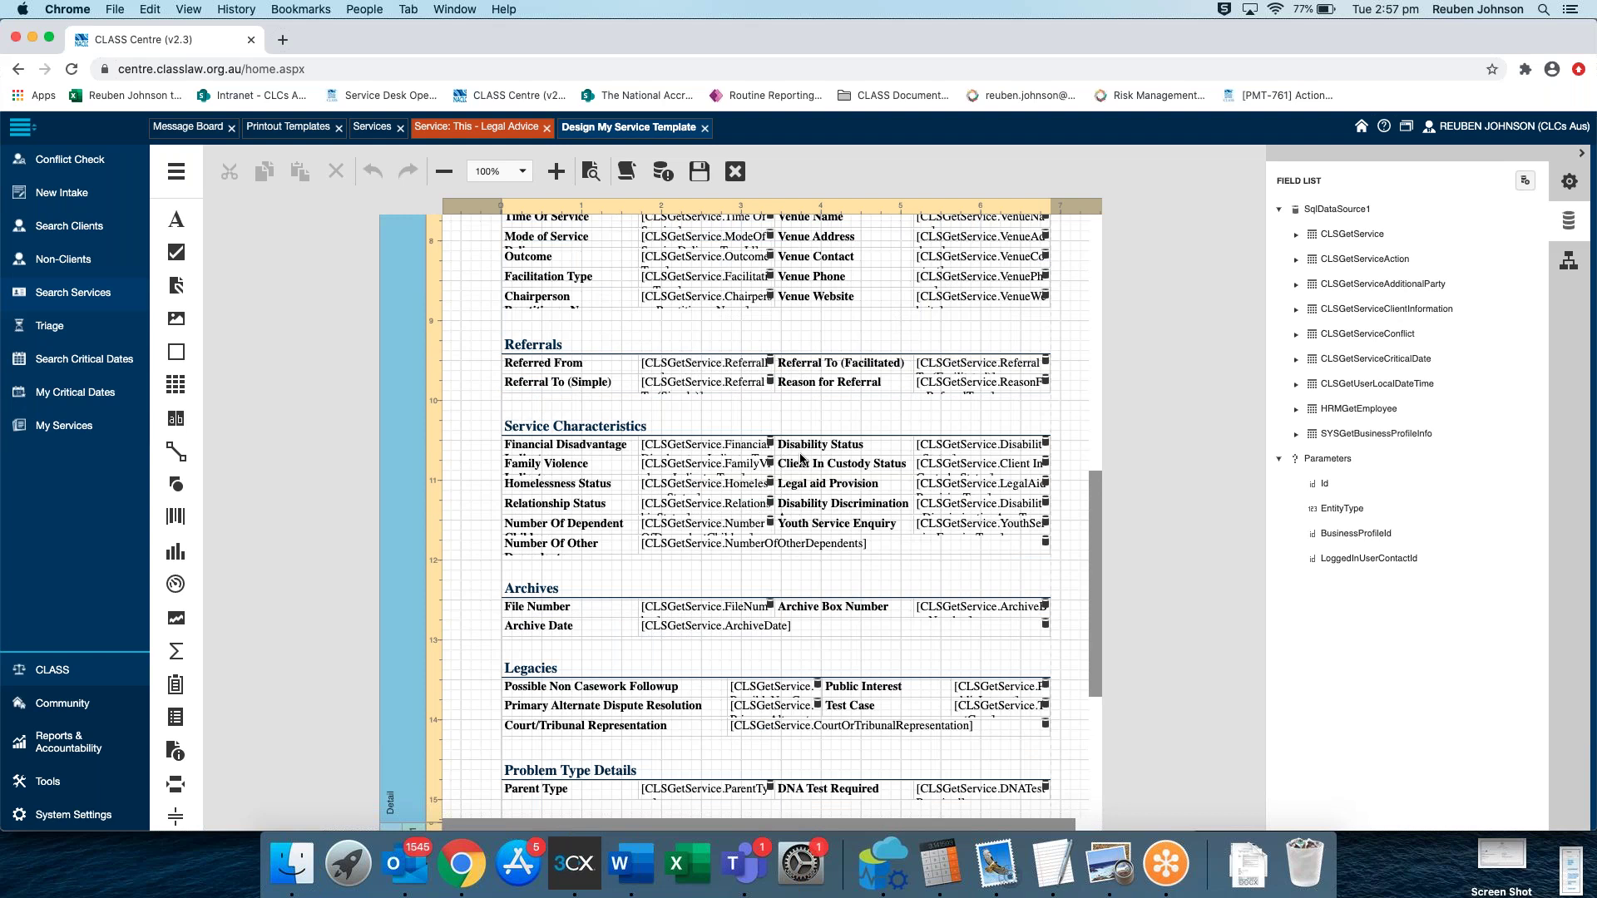
pyautogui.scroll(6, 797, 458)
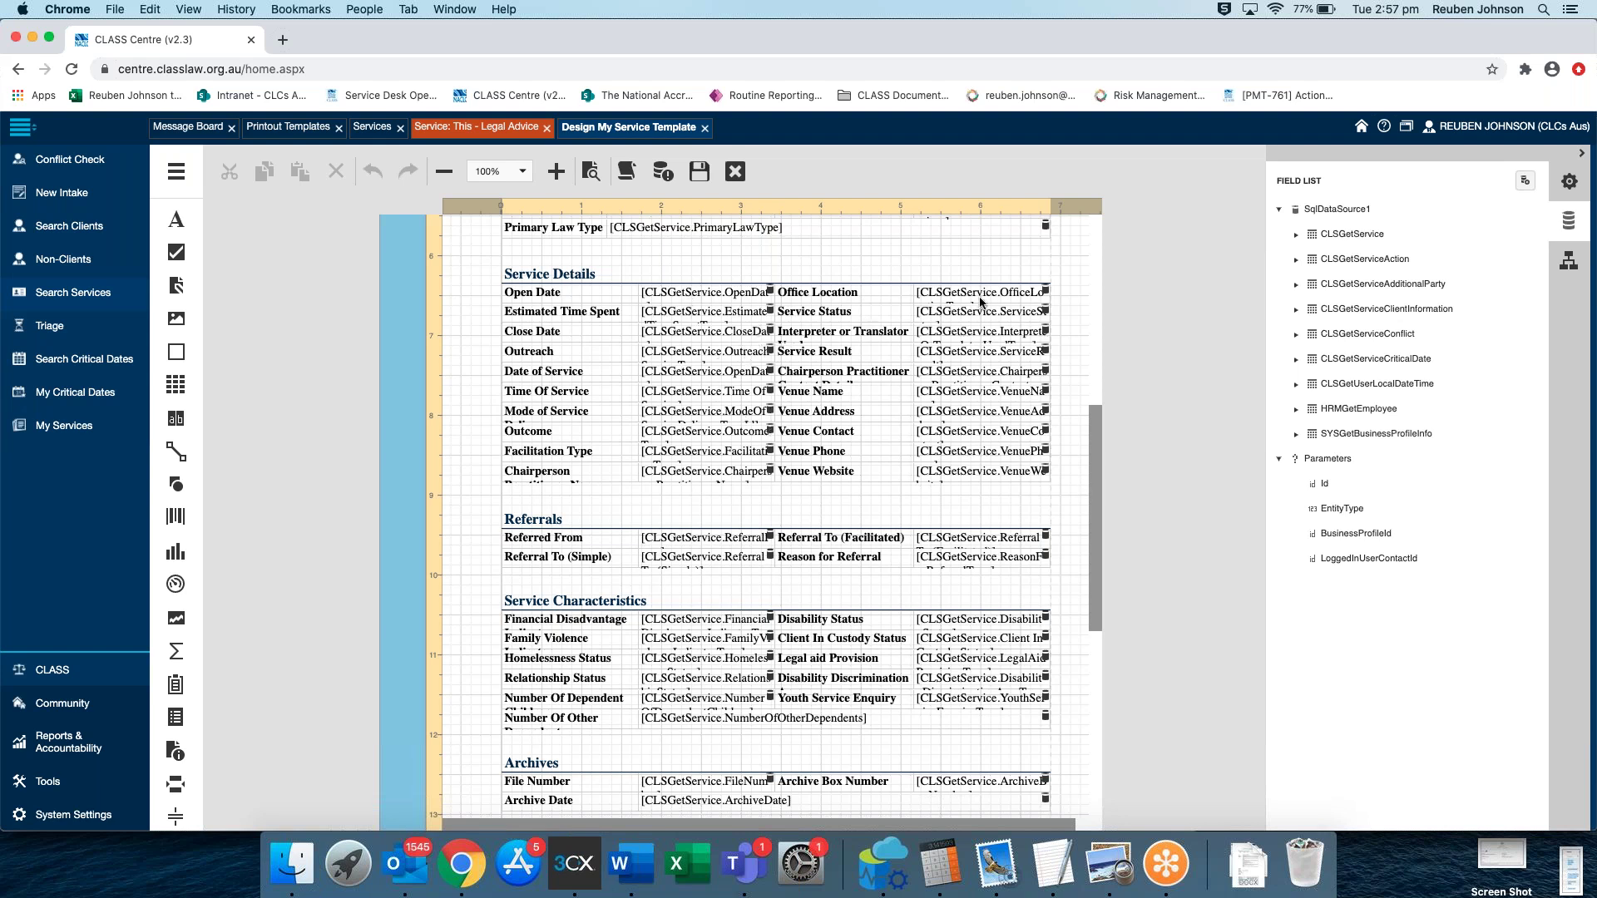
pyautogui.scroll(-1, 963, 397)
pyautogui.scroll(-5, 962, 395)
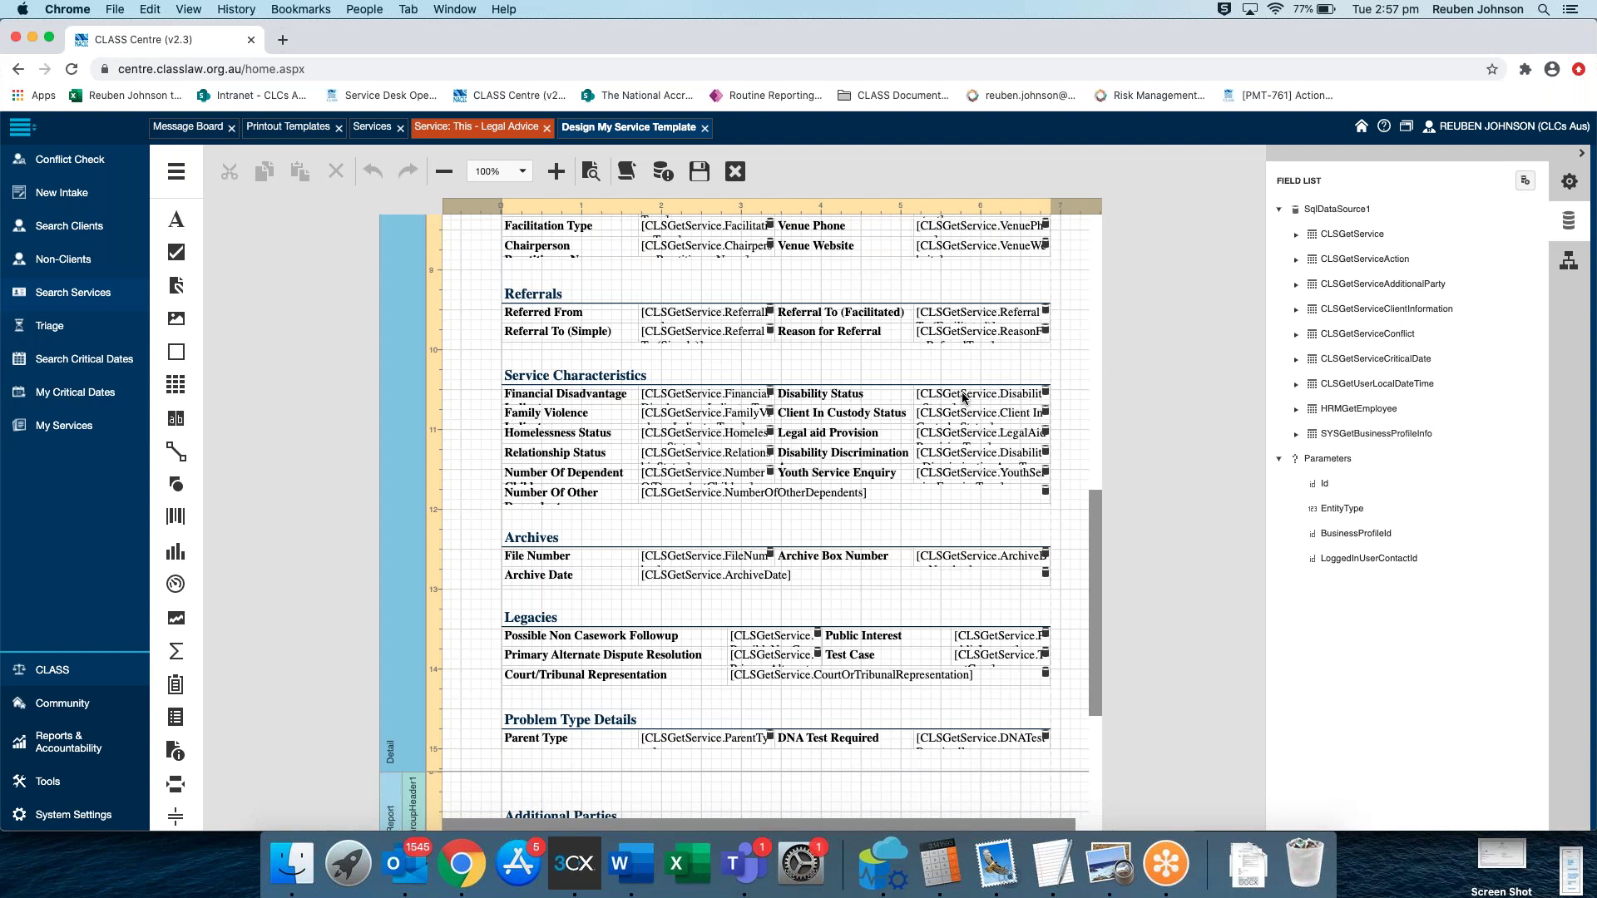
pyautogui.scroll(15, 905, 415)
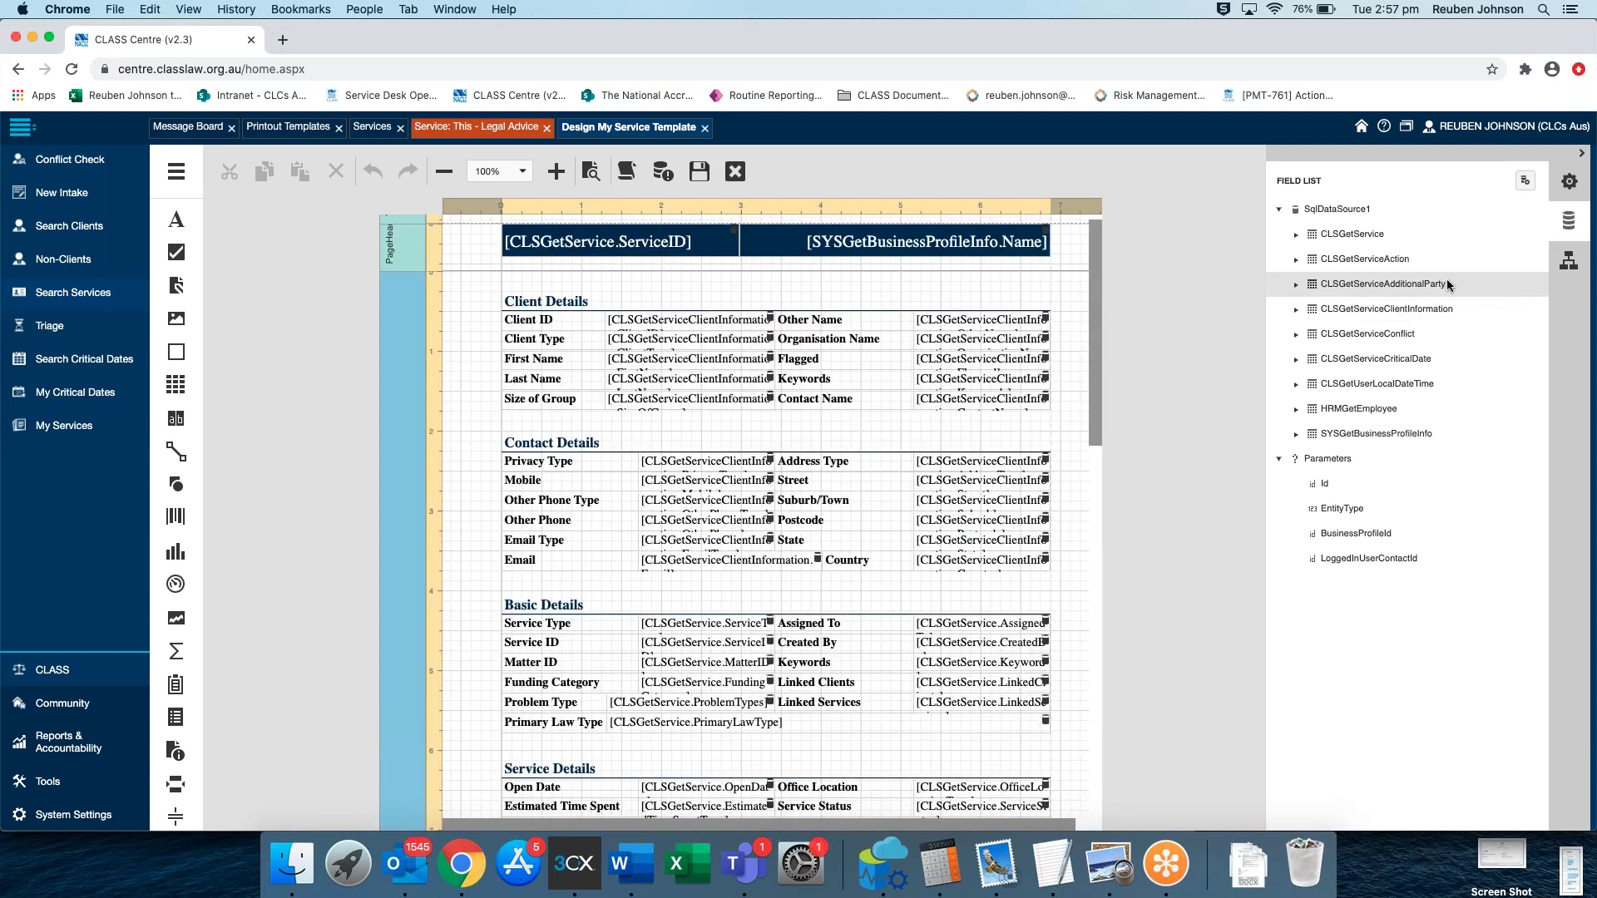
# Examine the fields of the CLSGetService table, collapse it and compare them with the service sections of the layout
pyautogui.click(1296, 236)
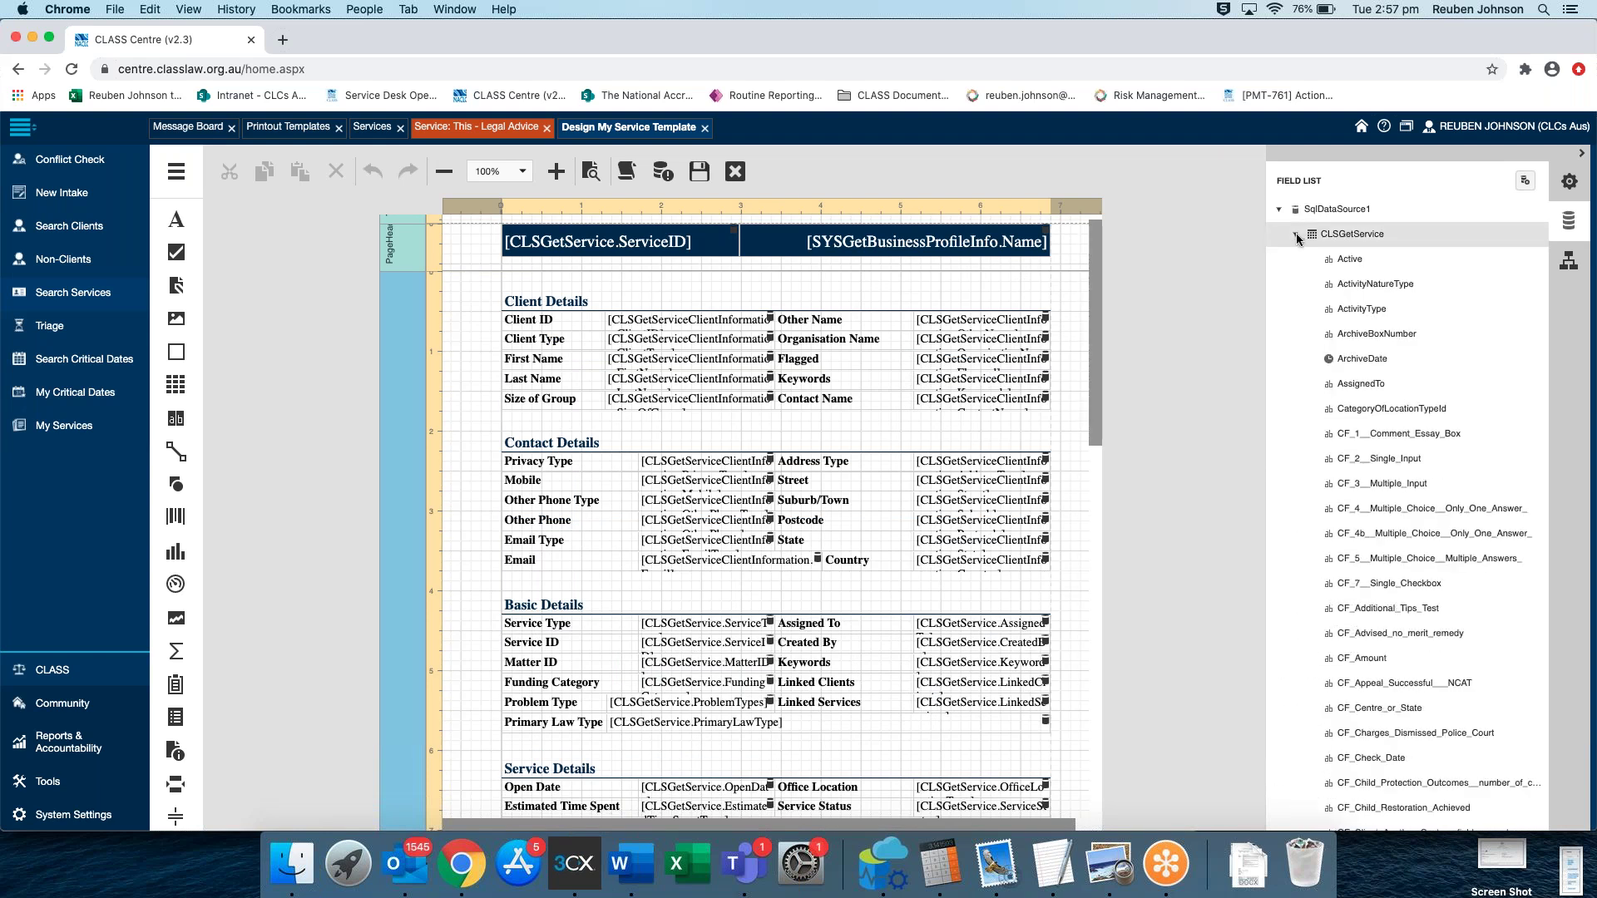
pyautogui.click(1296, 236)
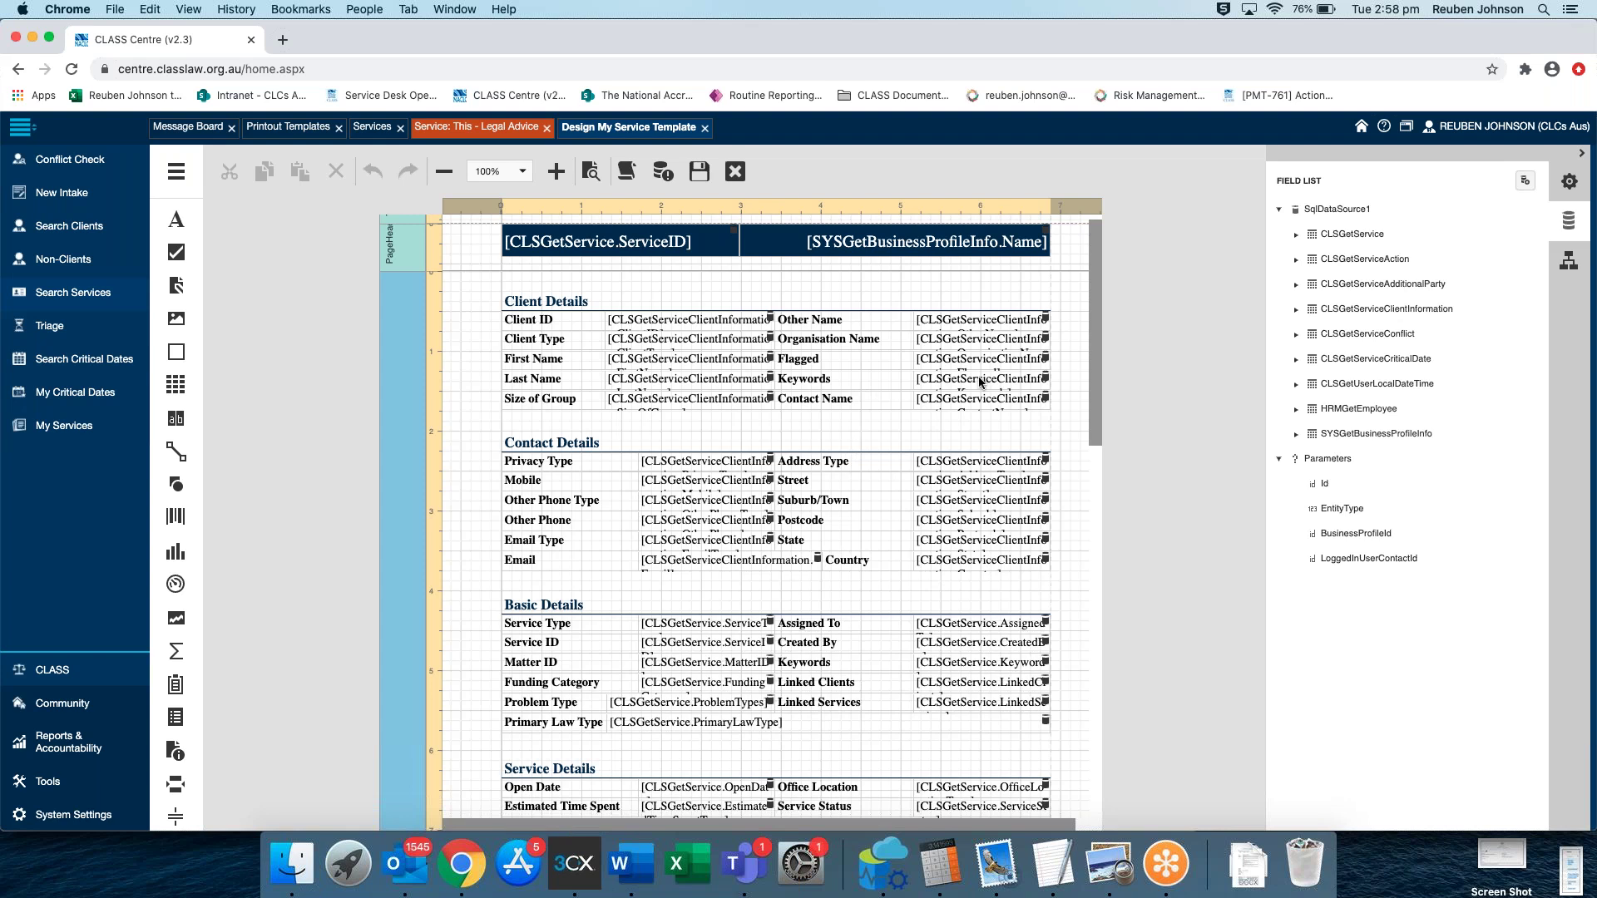
pyautogui.scroll(-10, 793, 391)
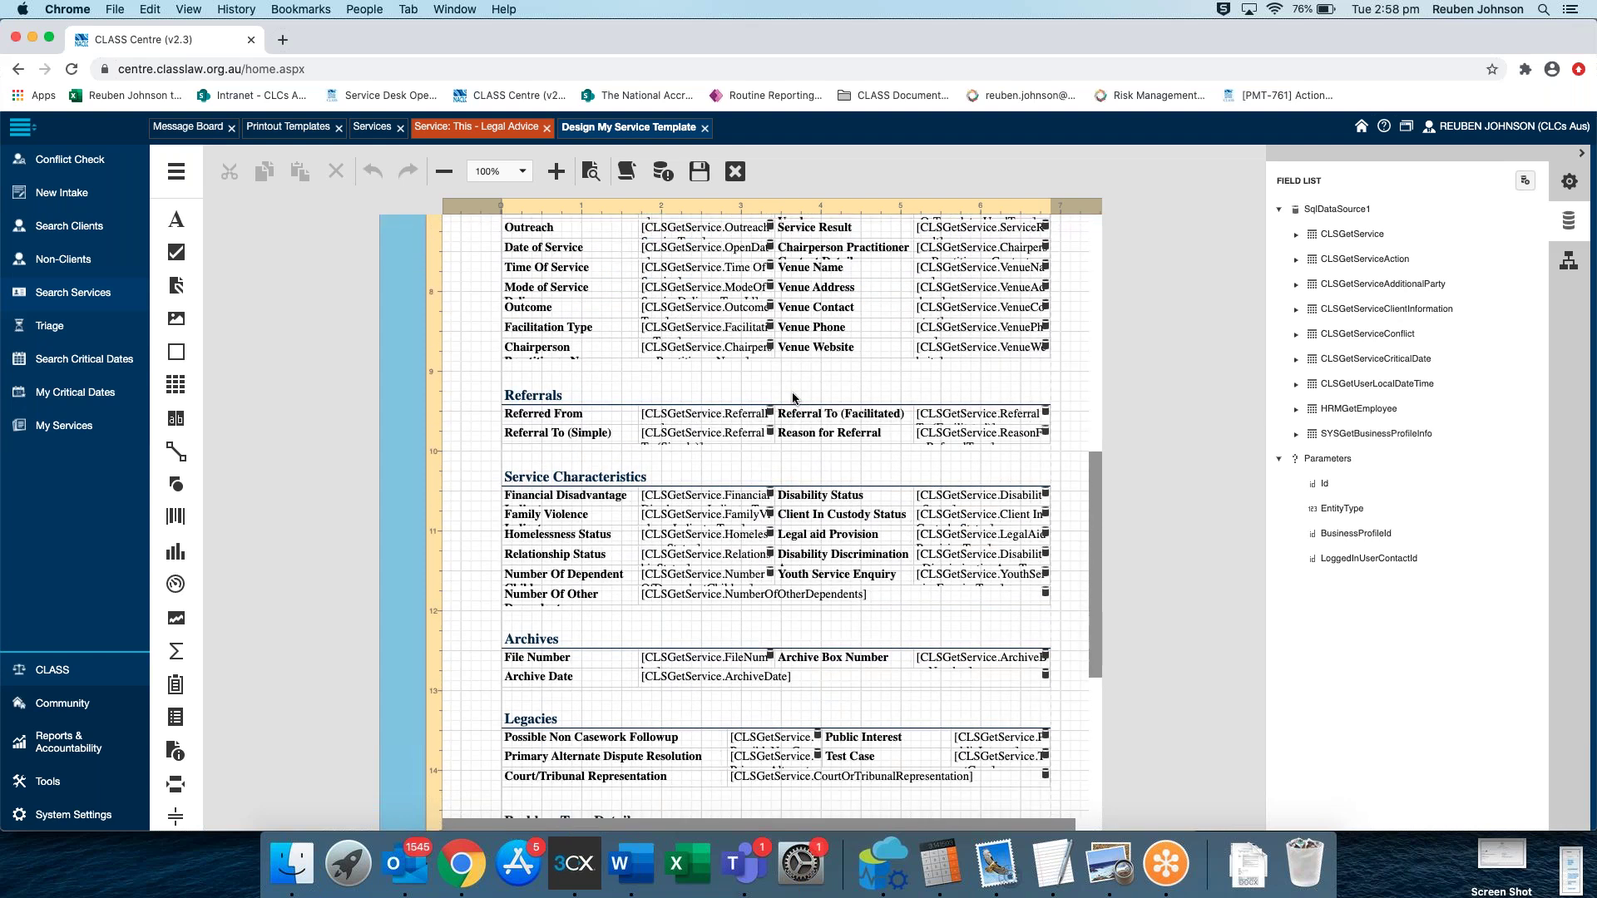
pyautogui.scroll(10, 595, 357)
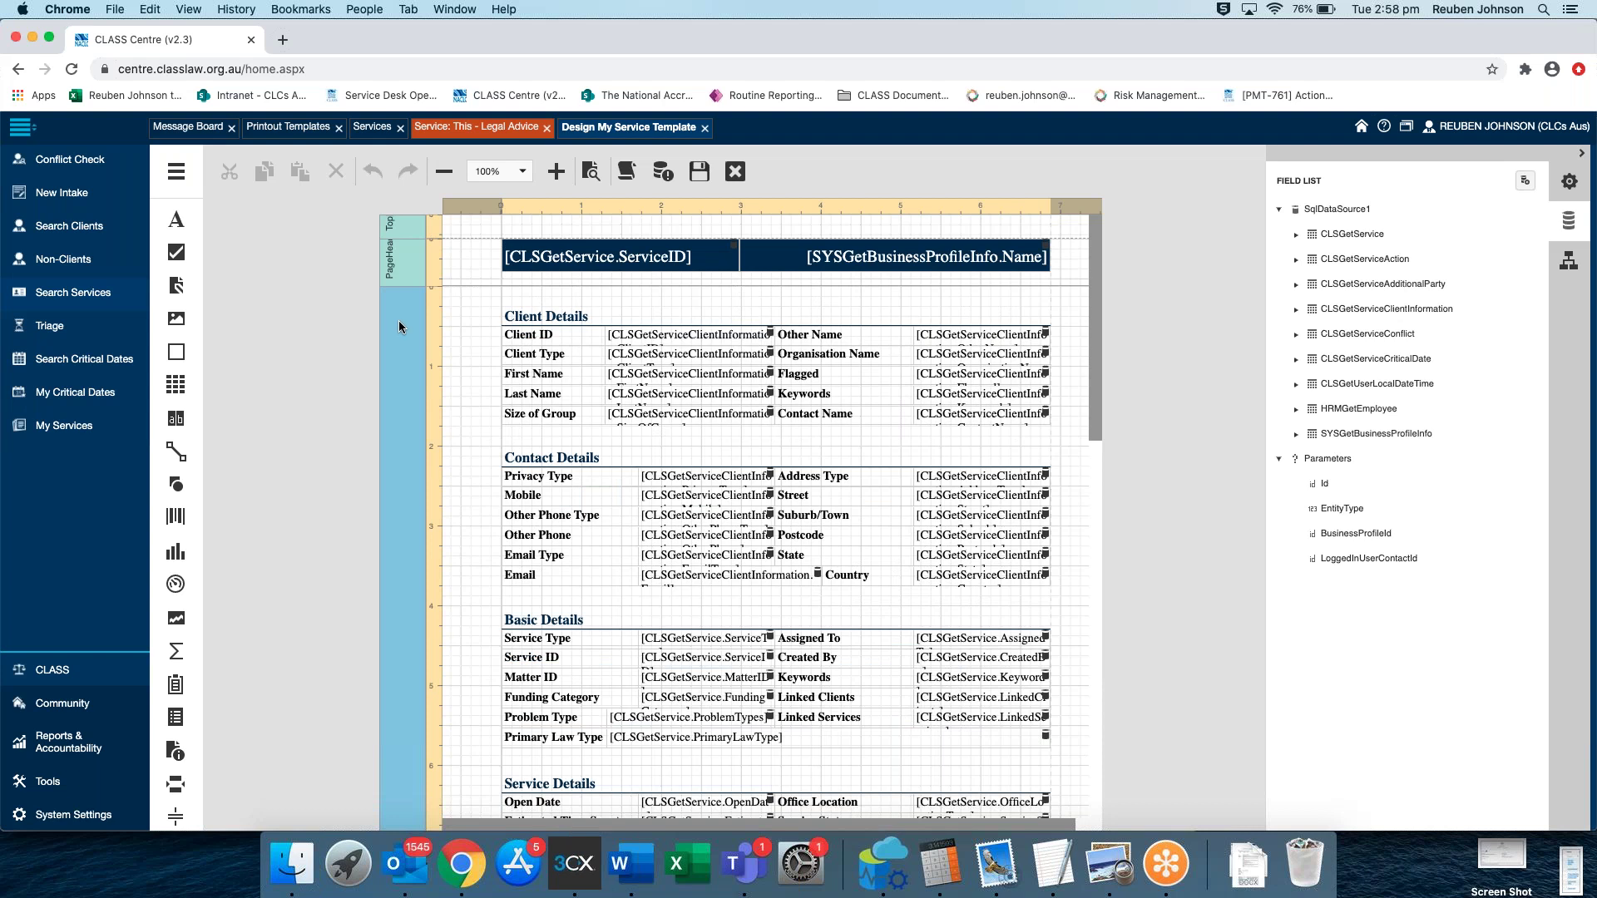
# Select the Detail band again and examine how far it extends before the Additional Parties and Actions groups
pyautogui.click(404, 366)
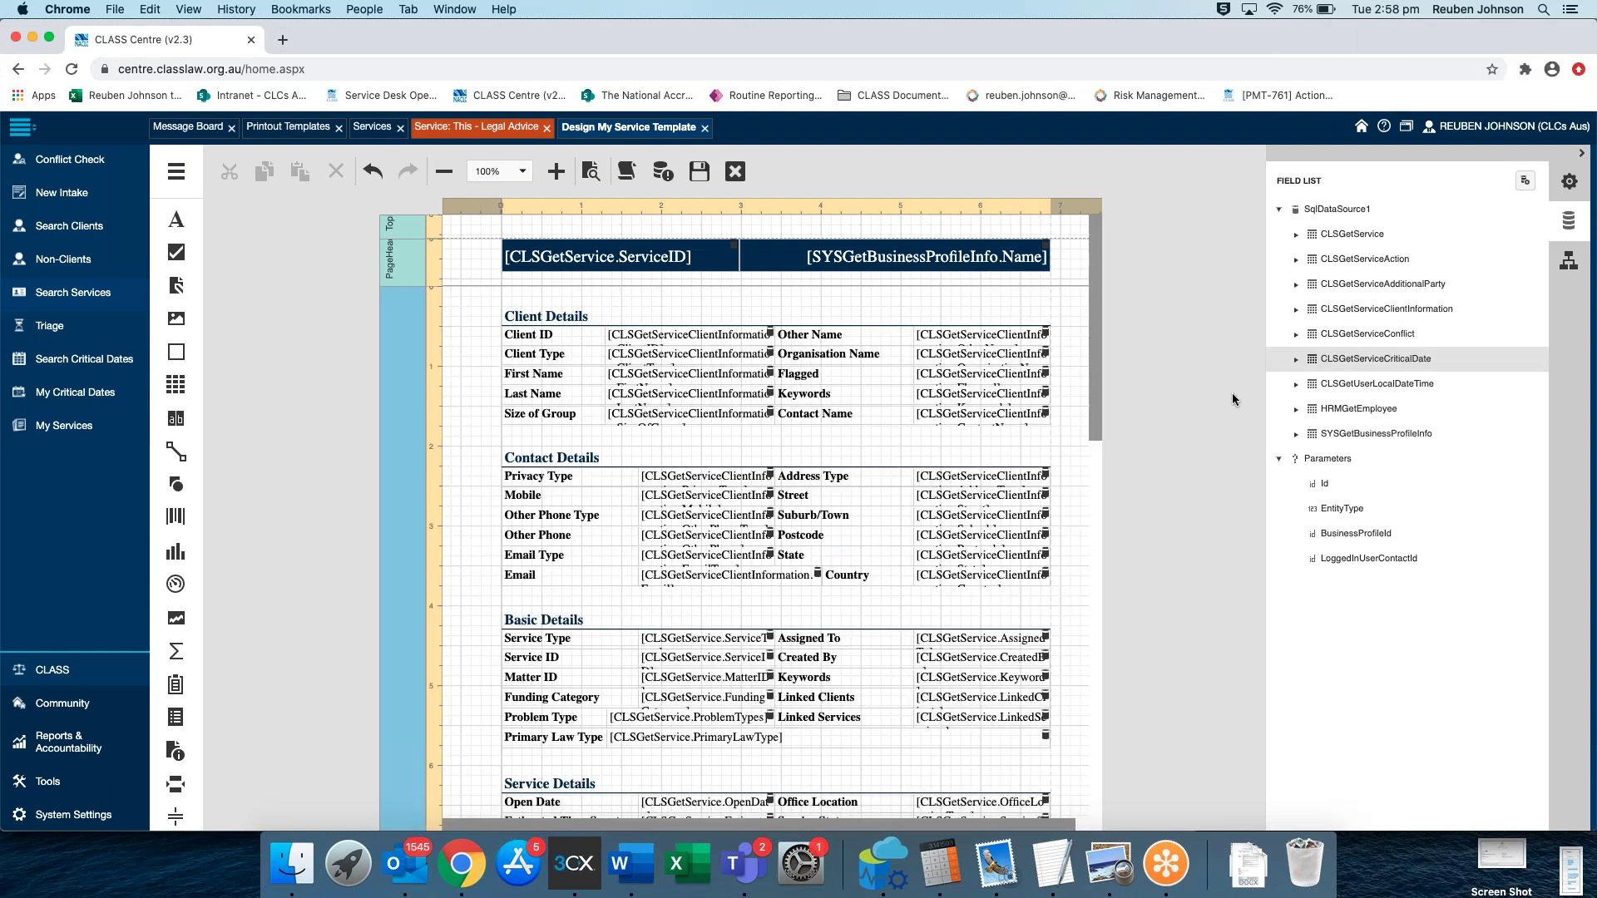
pyautogui.scroll(-10, 853, 441)
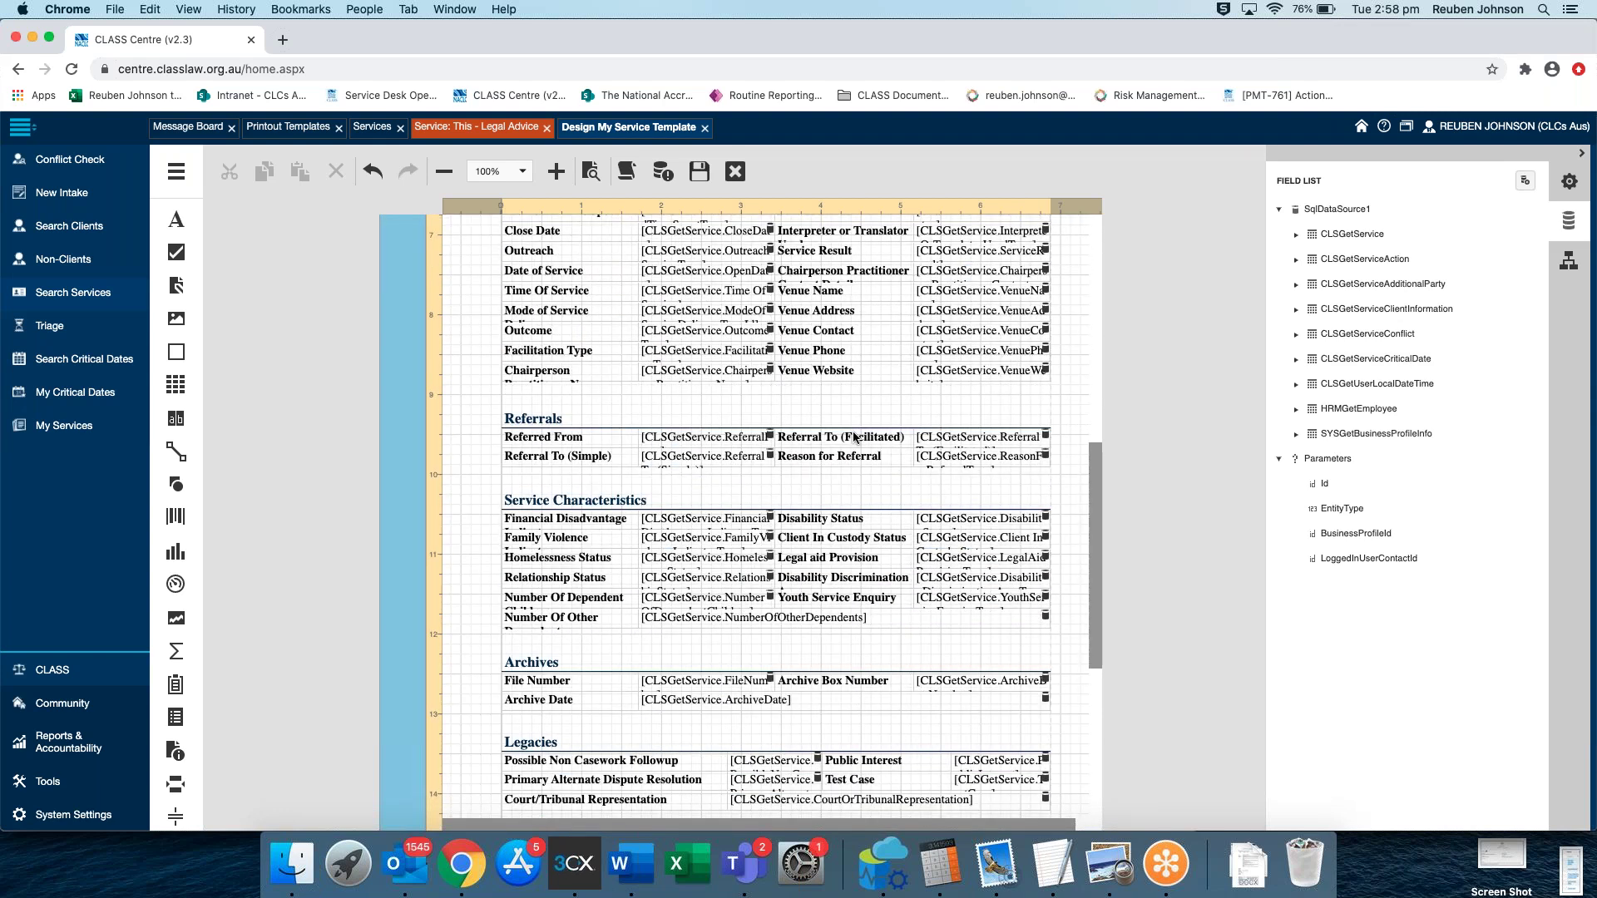
pyautogui.scroll(-5, 853, 436)
pyautogui.scroll(4, 852, 437)
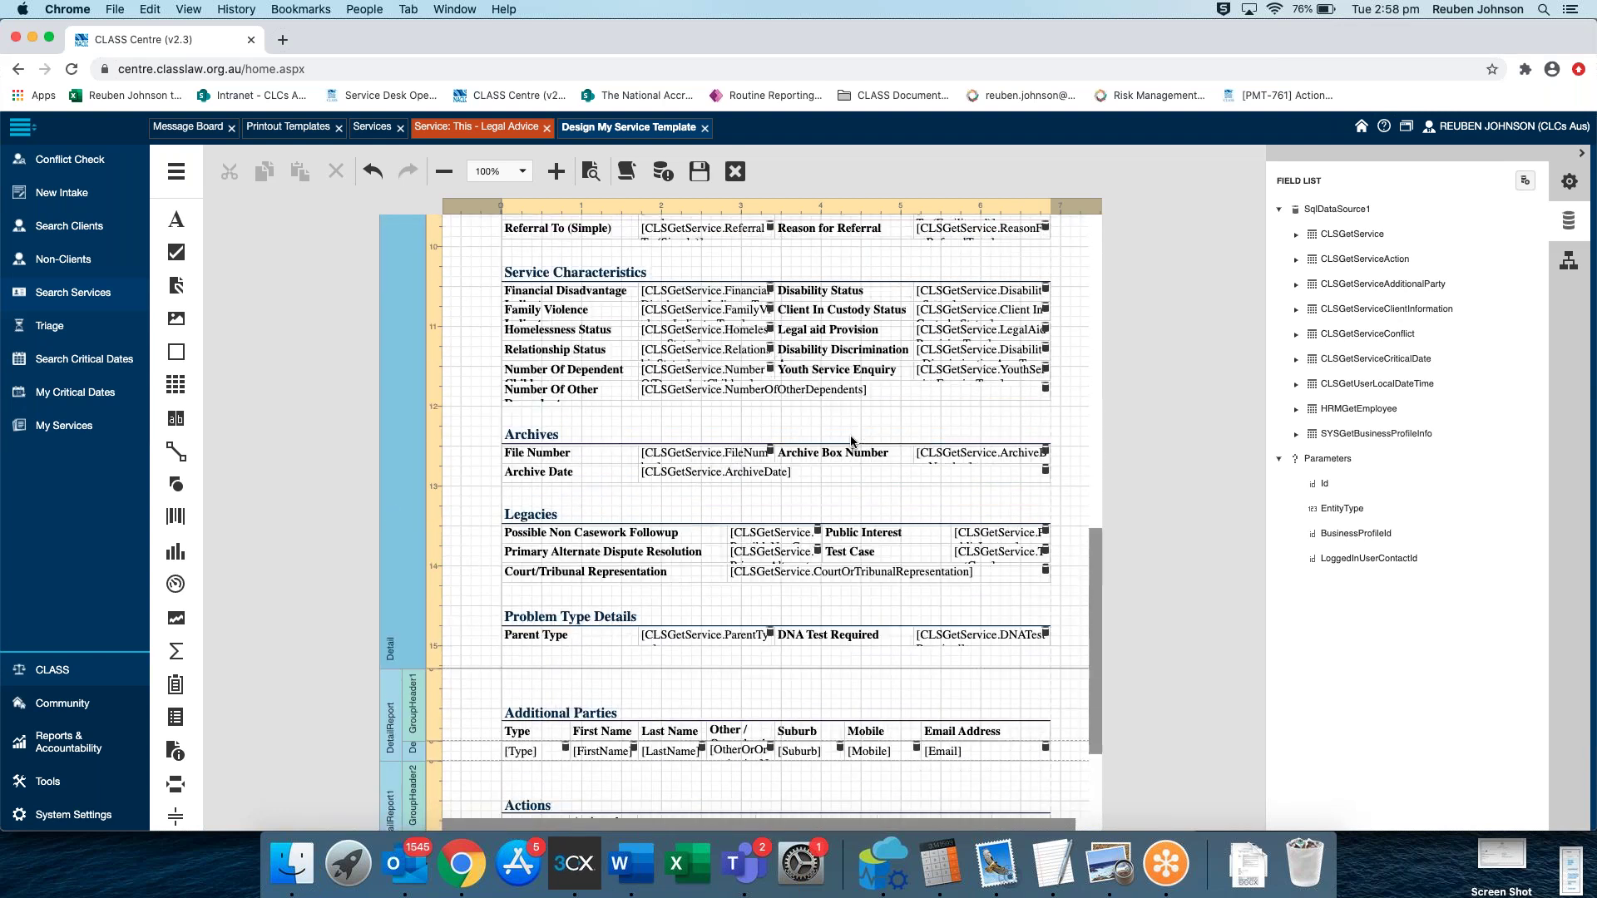
pyautogui.scroll(-1, 852, 435)
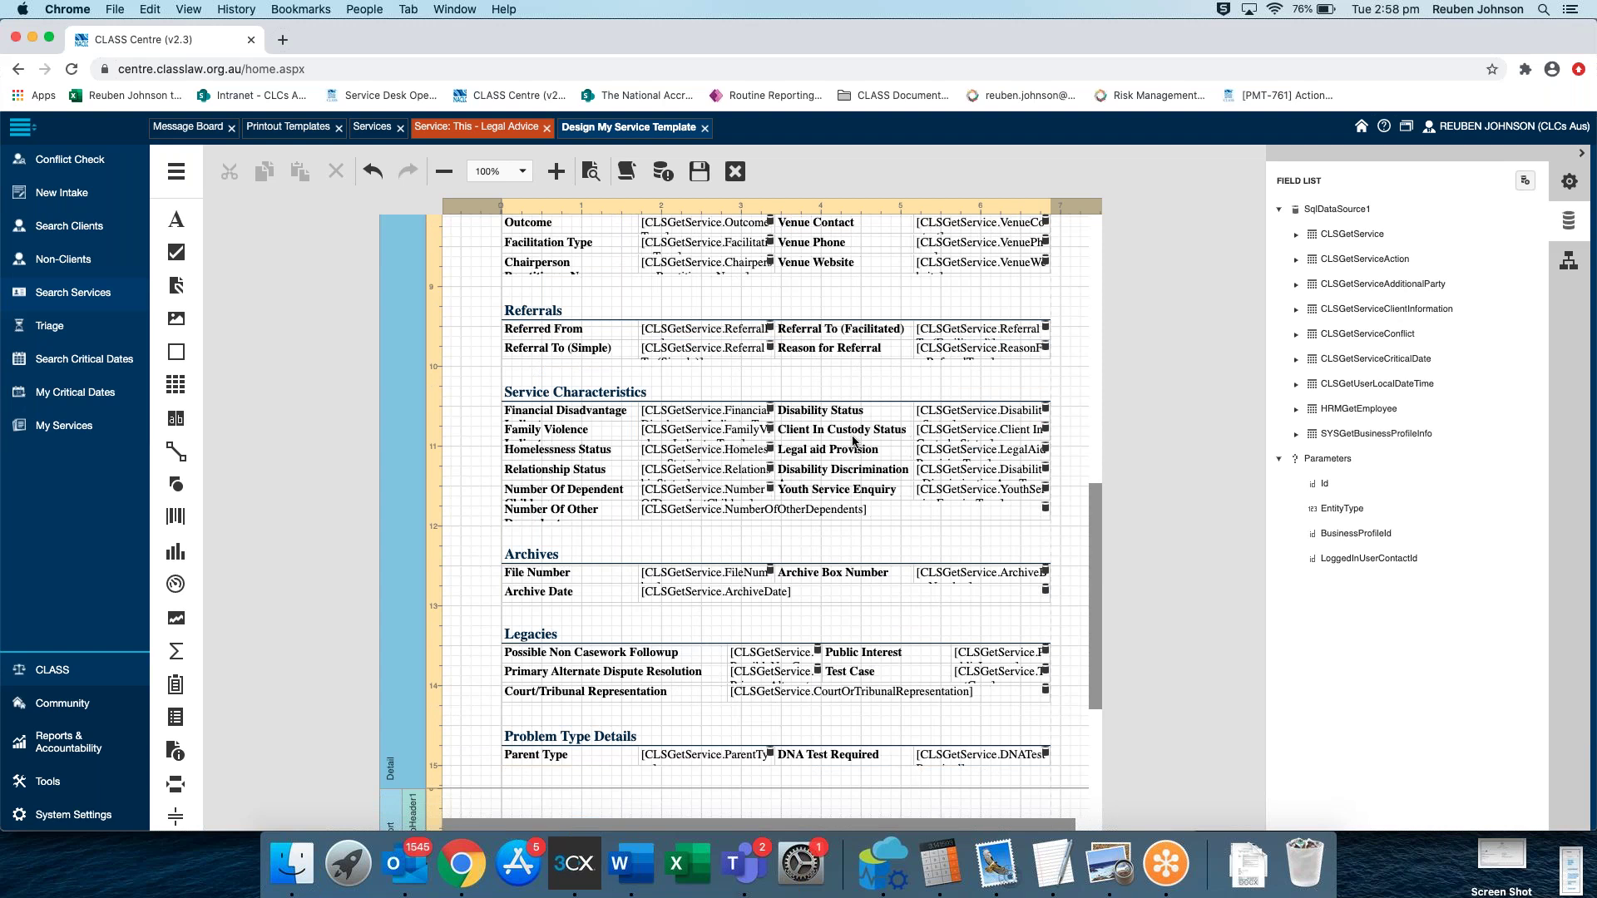
pyautogui.scroll(15, 854, 440)
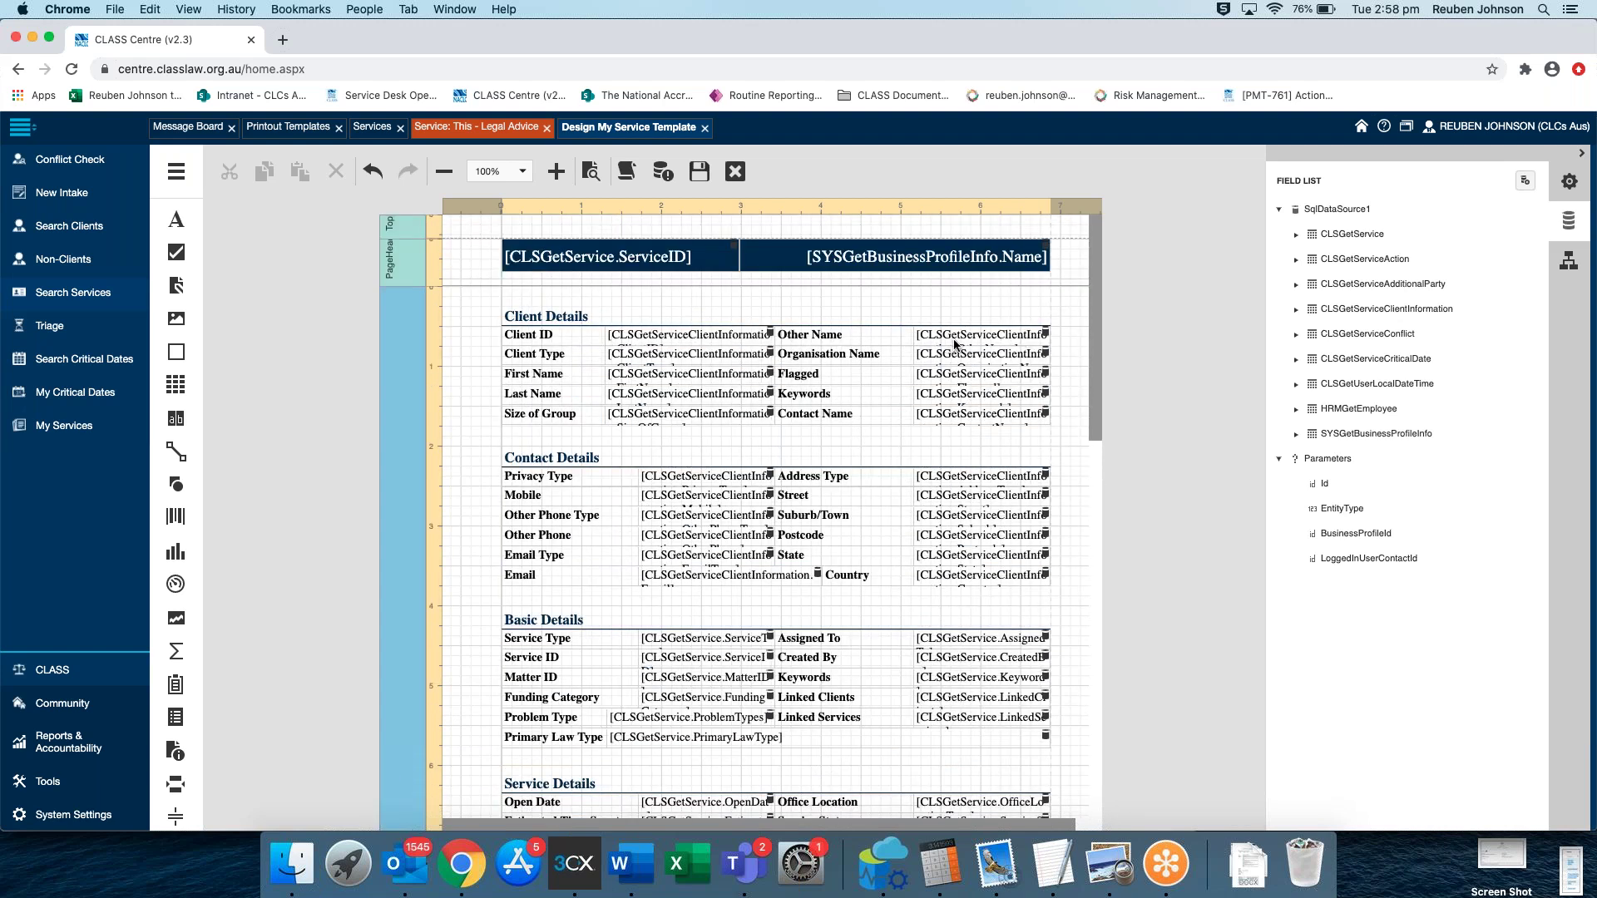
# Review the Detail band's properties and return to the field list
pyautogui.click(1568, 266)
pyautogui.click(1567, 183)
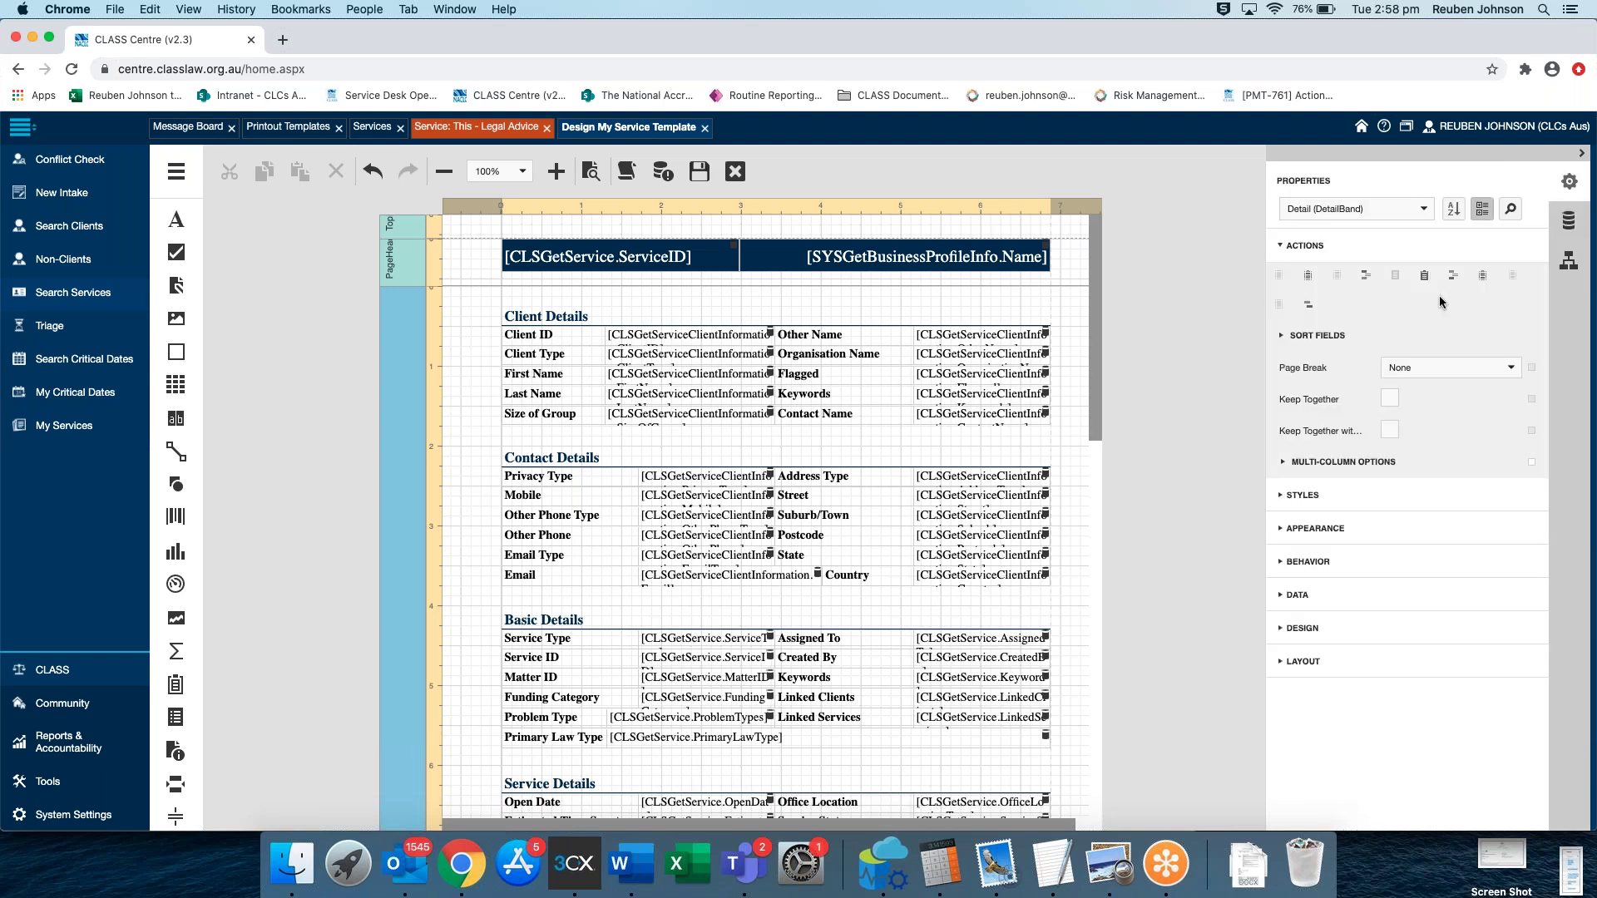
pyautogui.click(1554, 225)
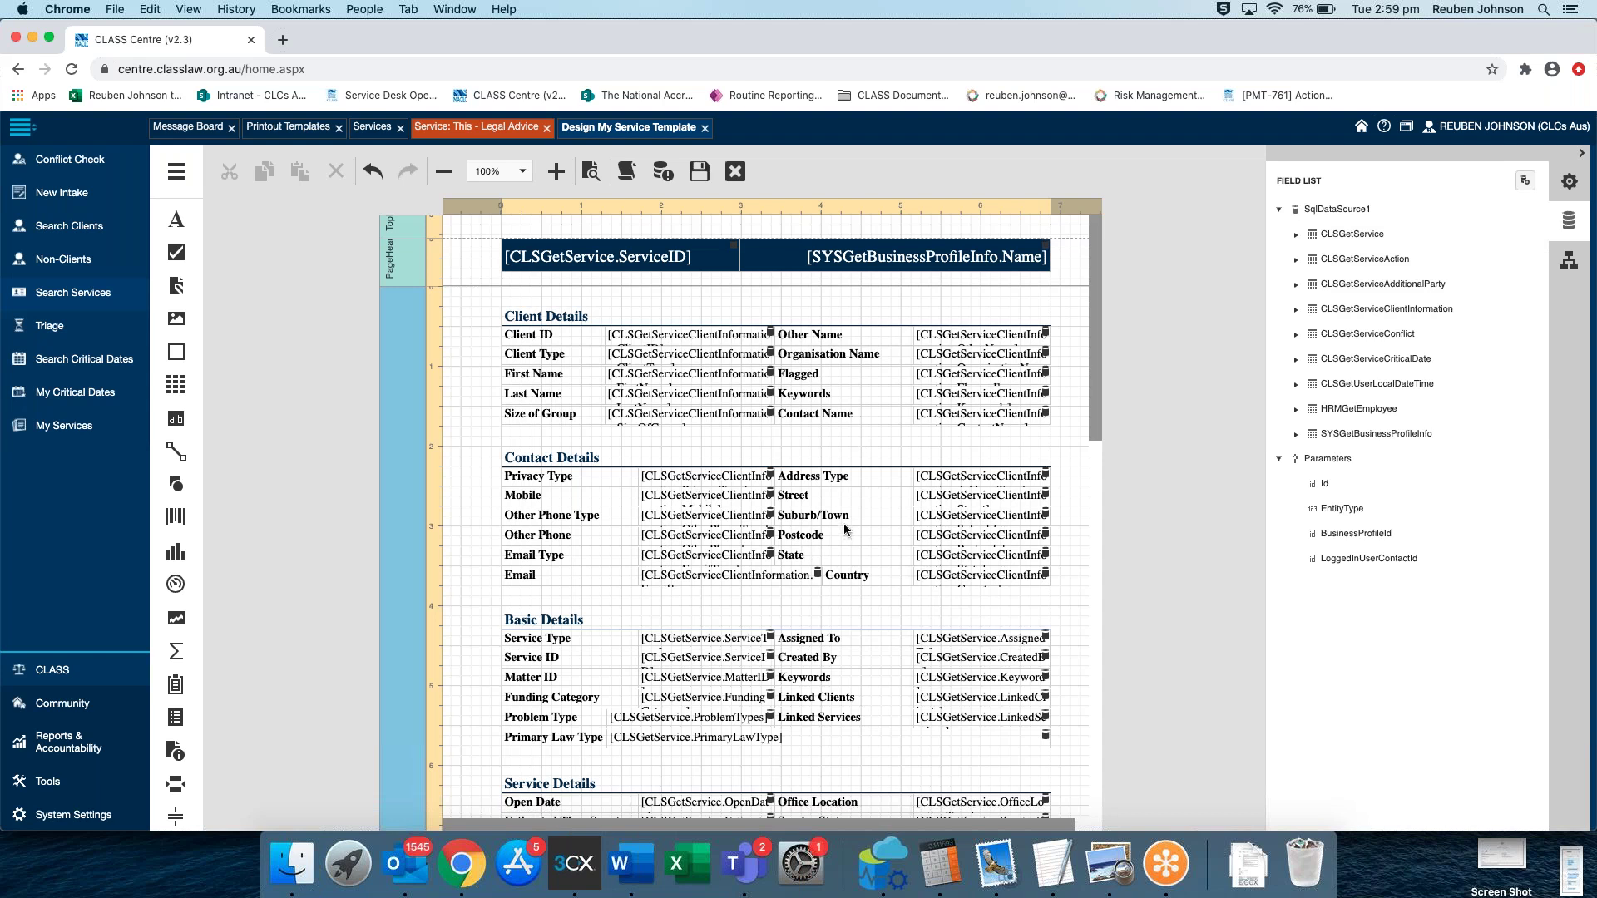
# Select the DetailReport band around Additional Parties and examine its group header and detail bands in the report explorer
pyautogui.scroll(-8, 851, 536)
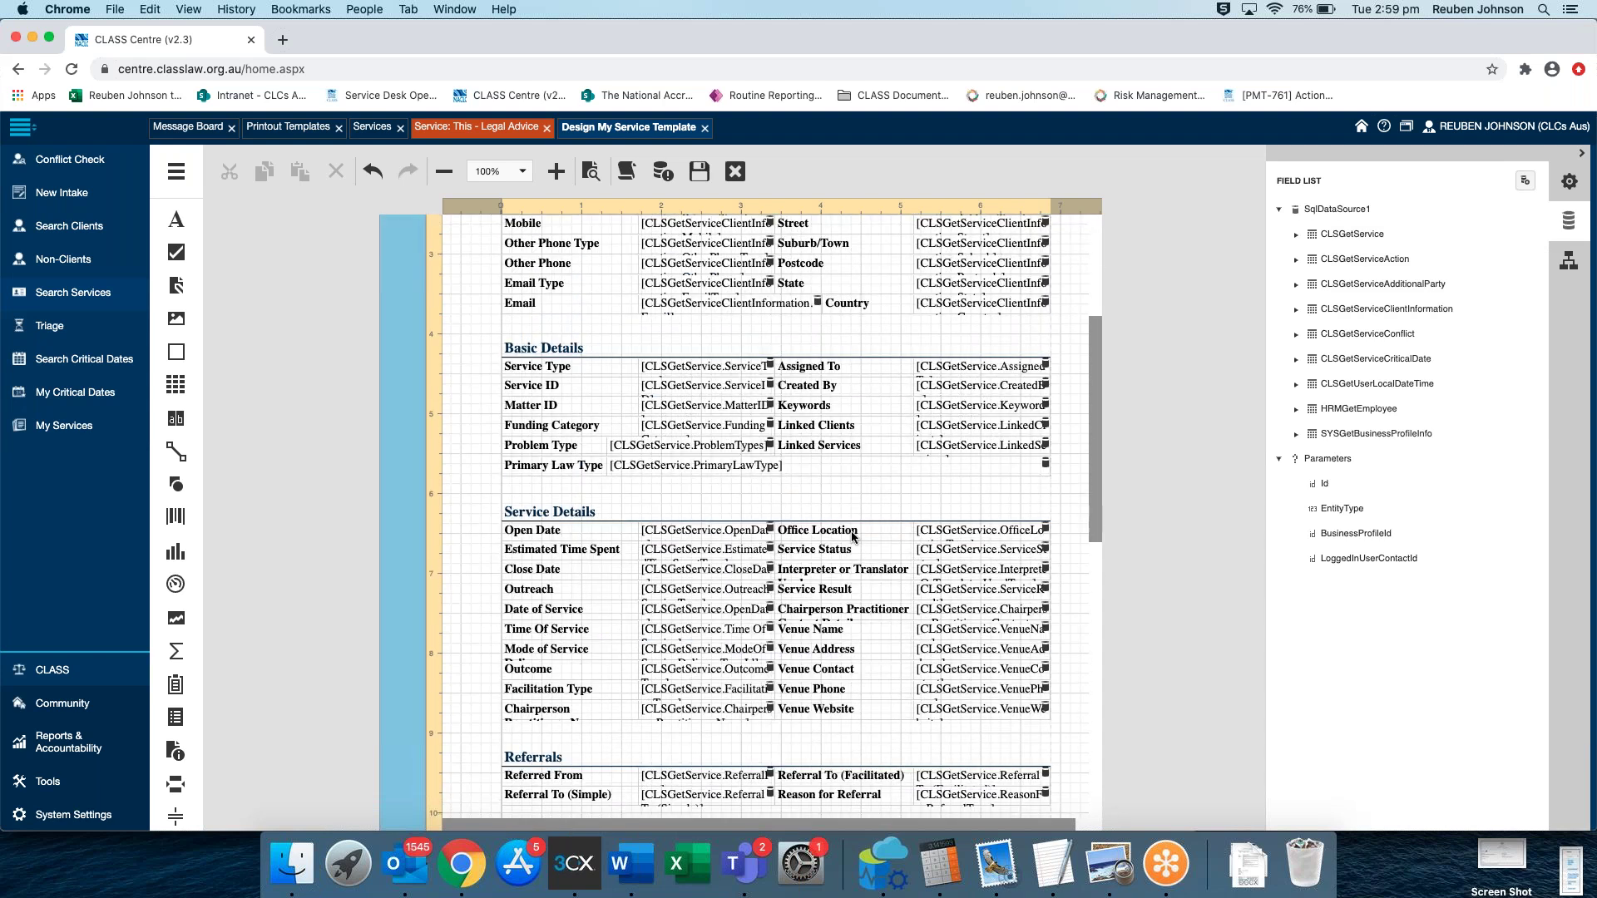
pyautogui.scroll(-9, 851, 536)
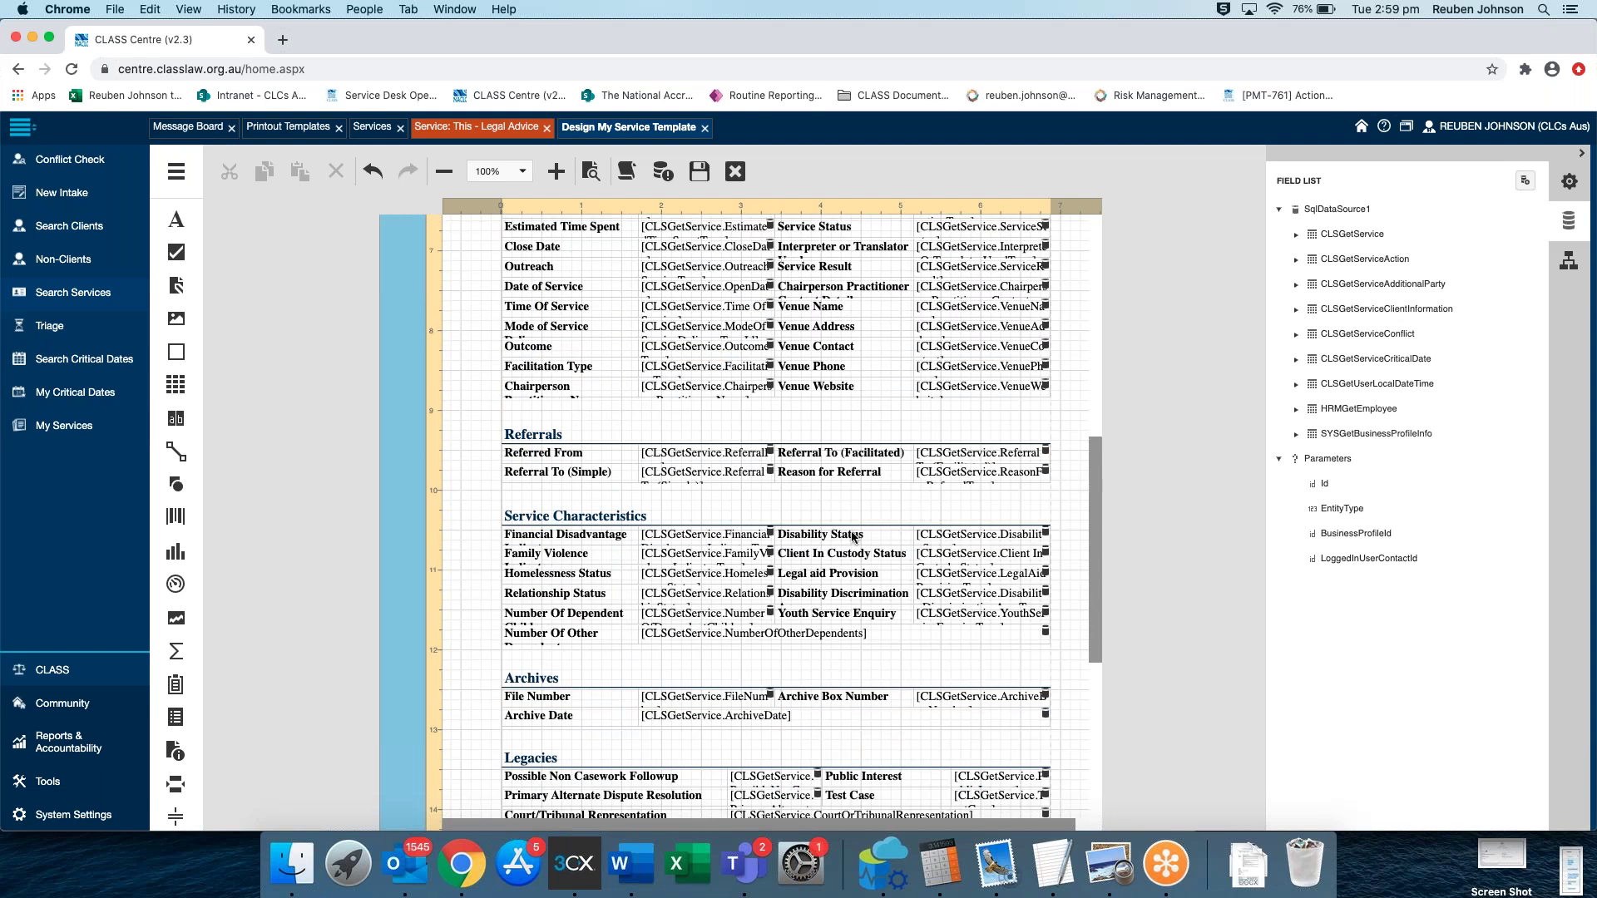
pyautogui.scroll(-3, 851, 536)
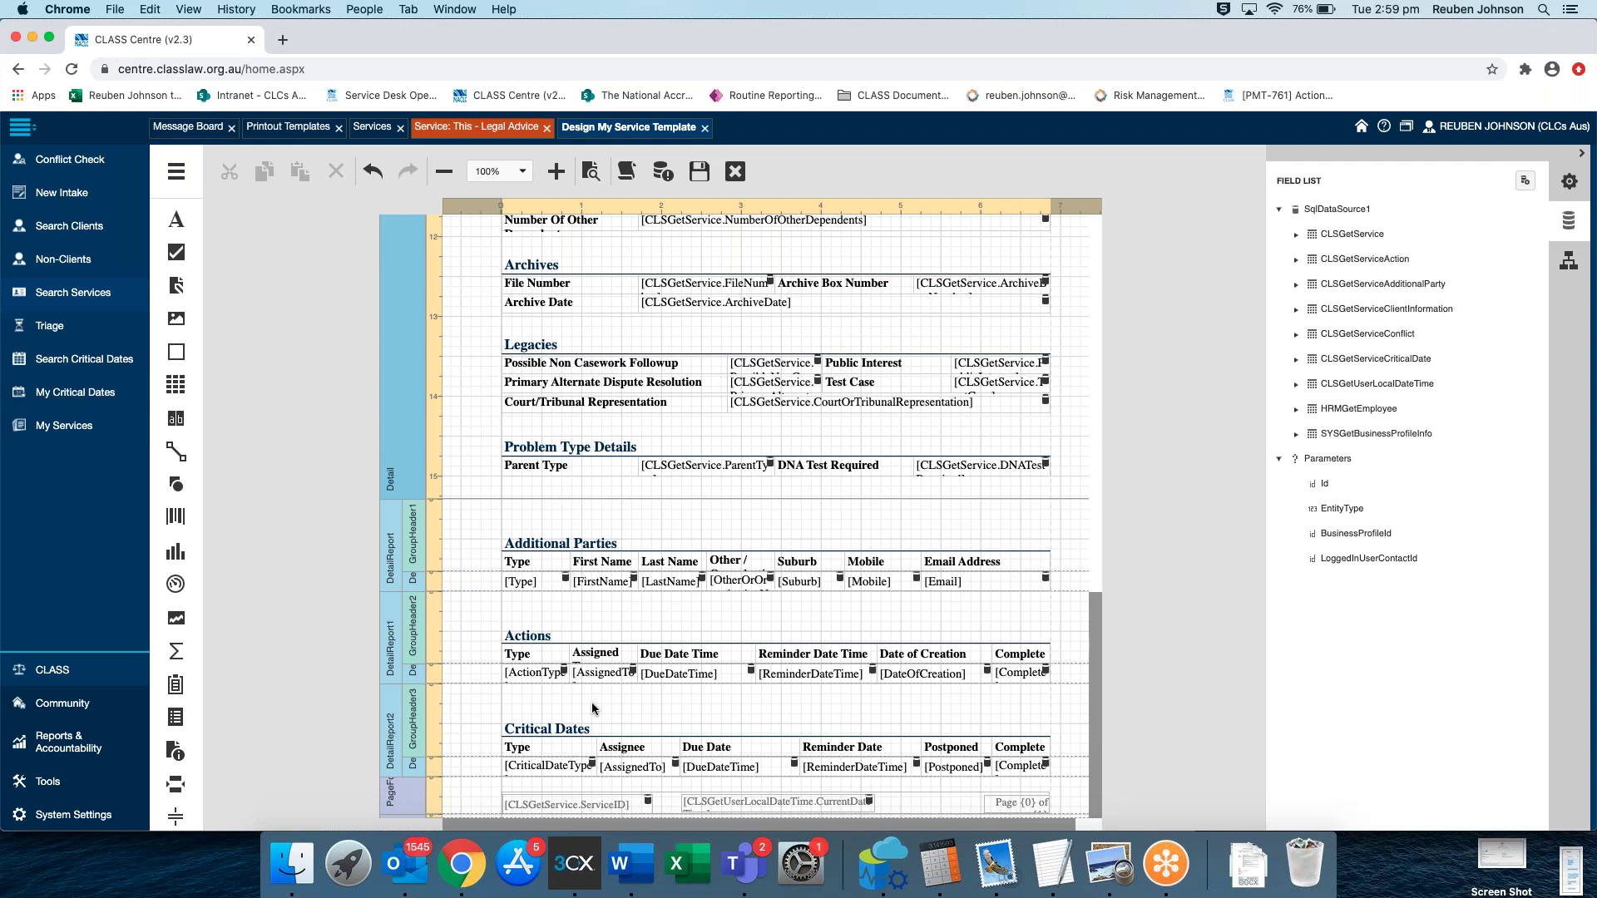
pyautogui.click(390, 557)
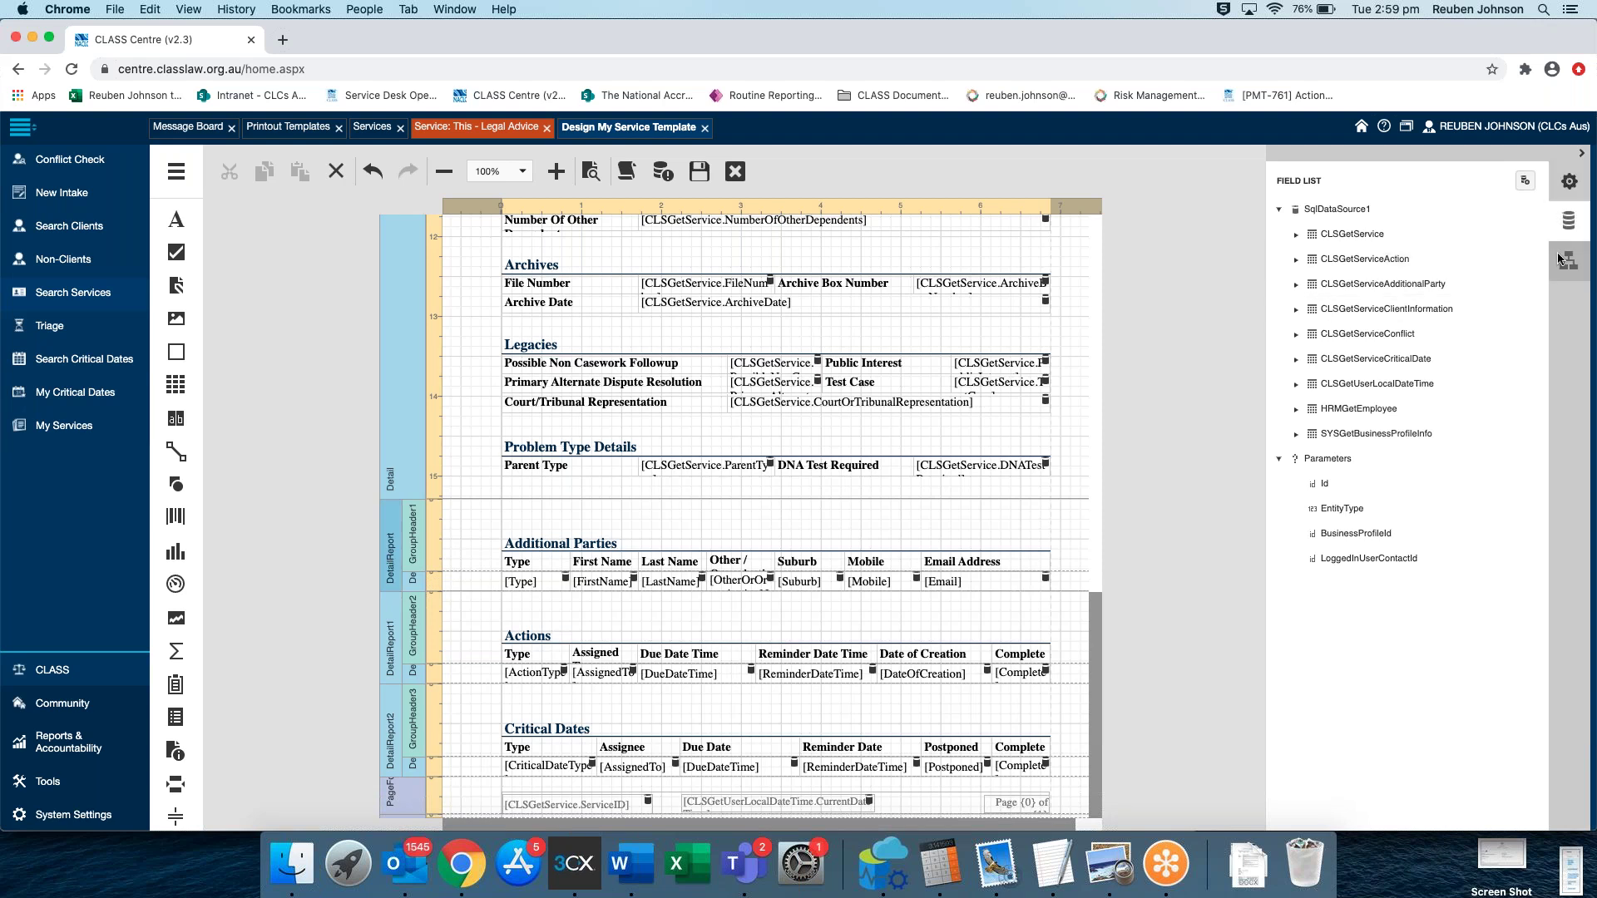
pyautogui.click(1561, 263)
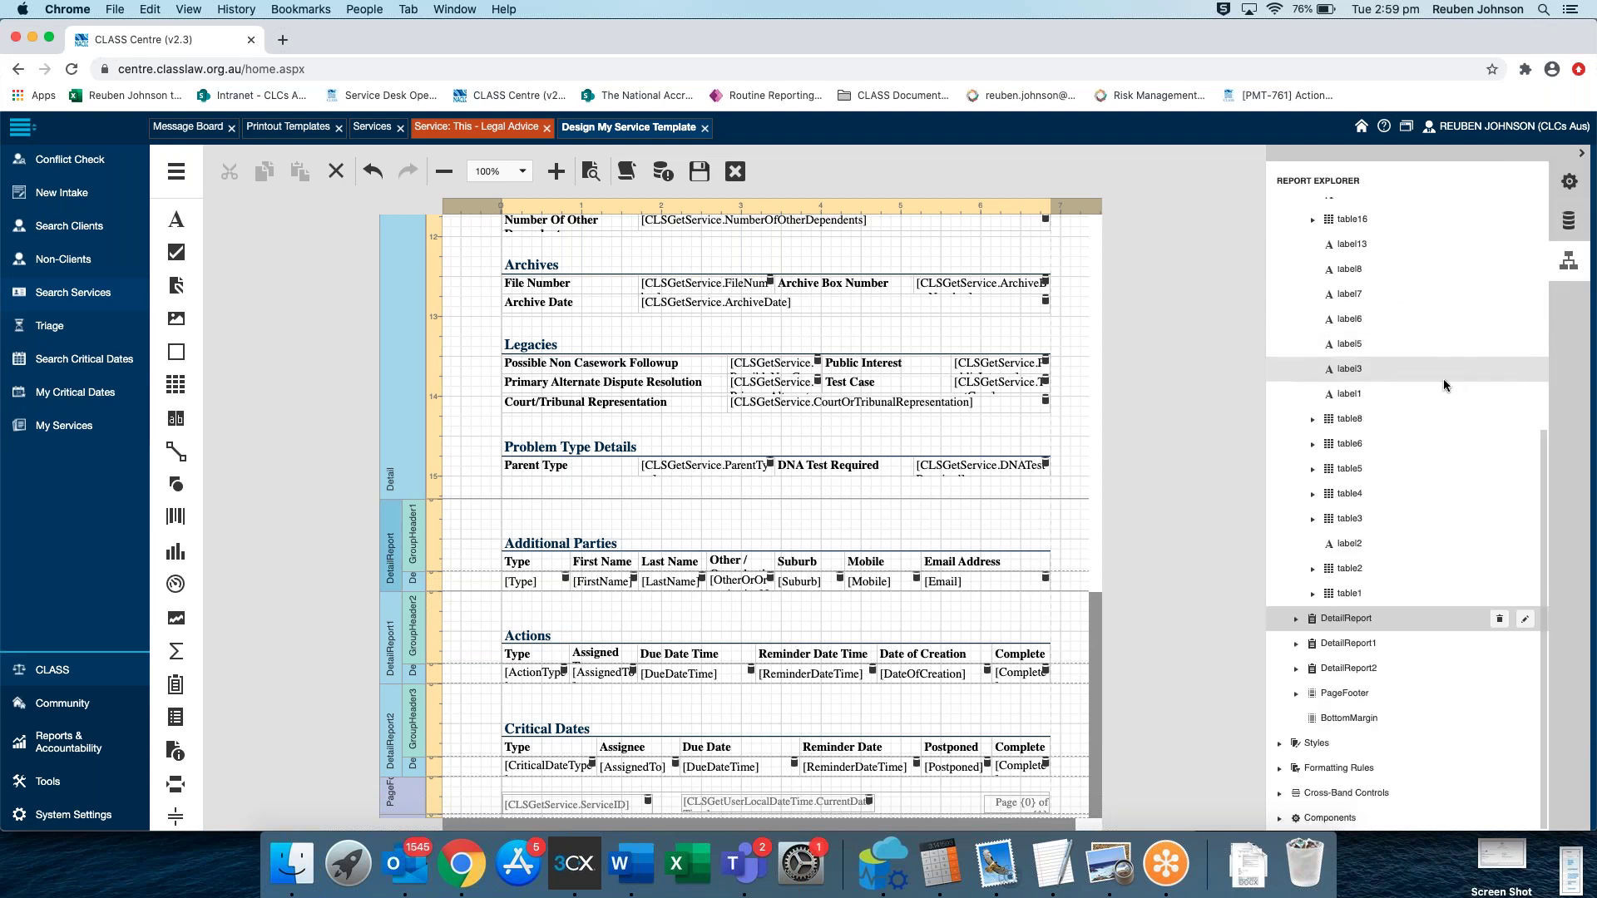
pyautogui.click(1296, 620)
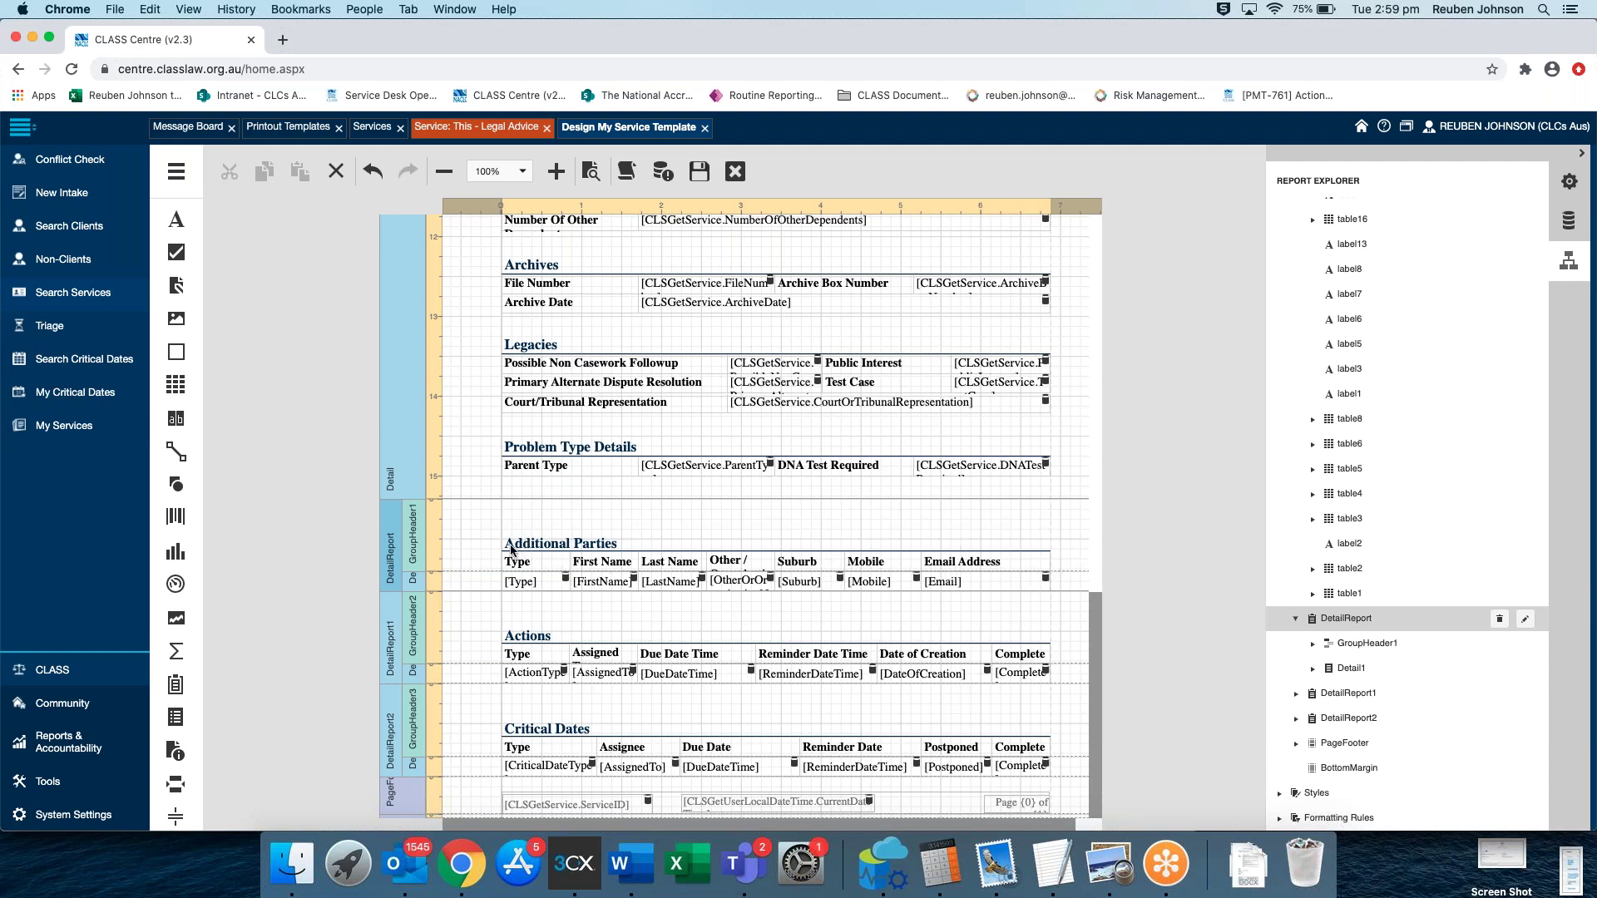
pyautogui.click(411, 590)
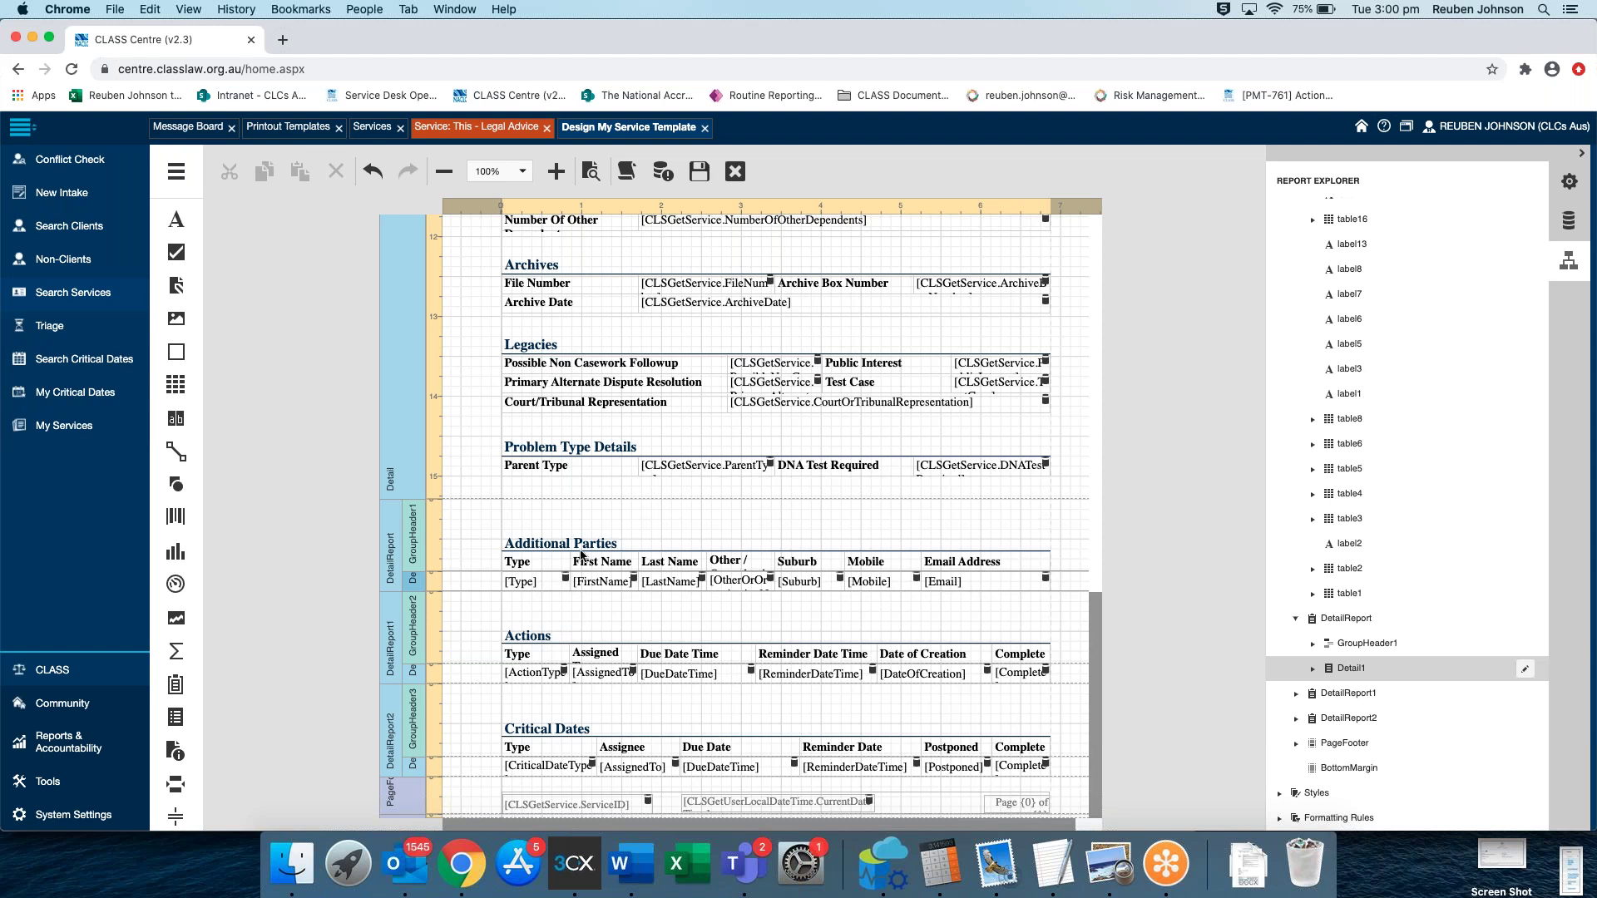
pyautogui.click(392, 547)
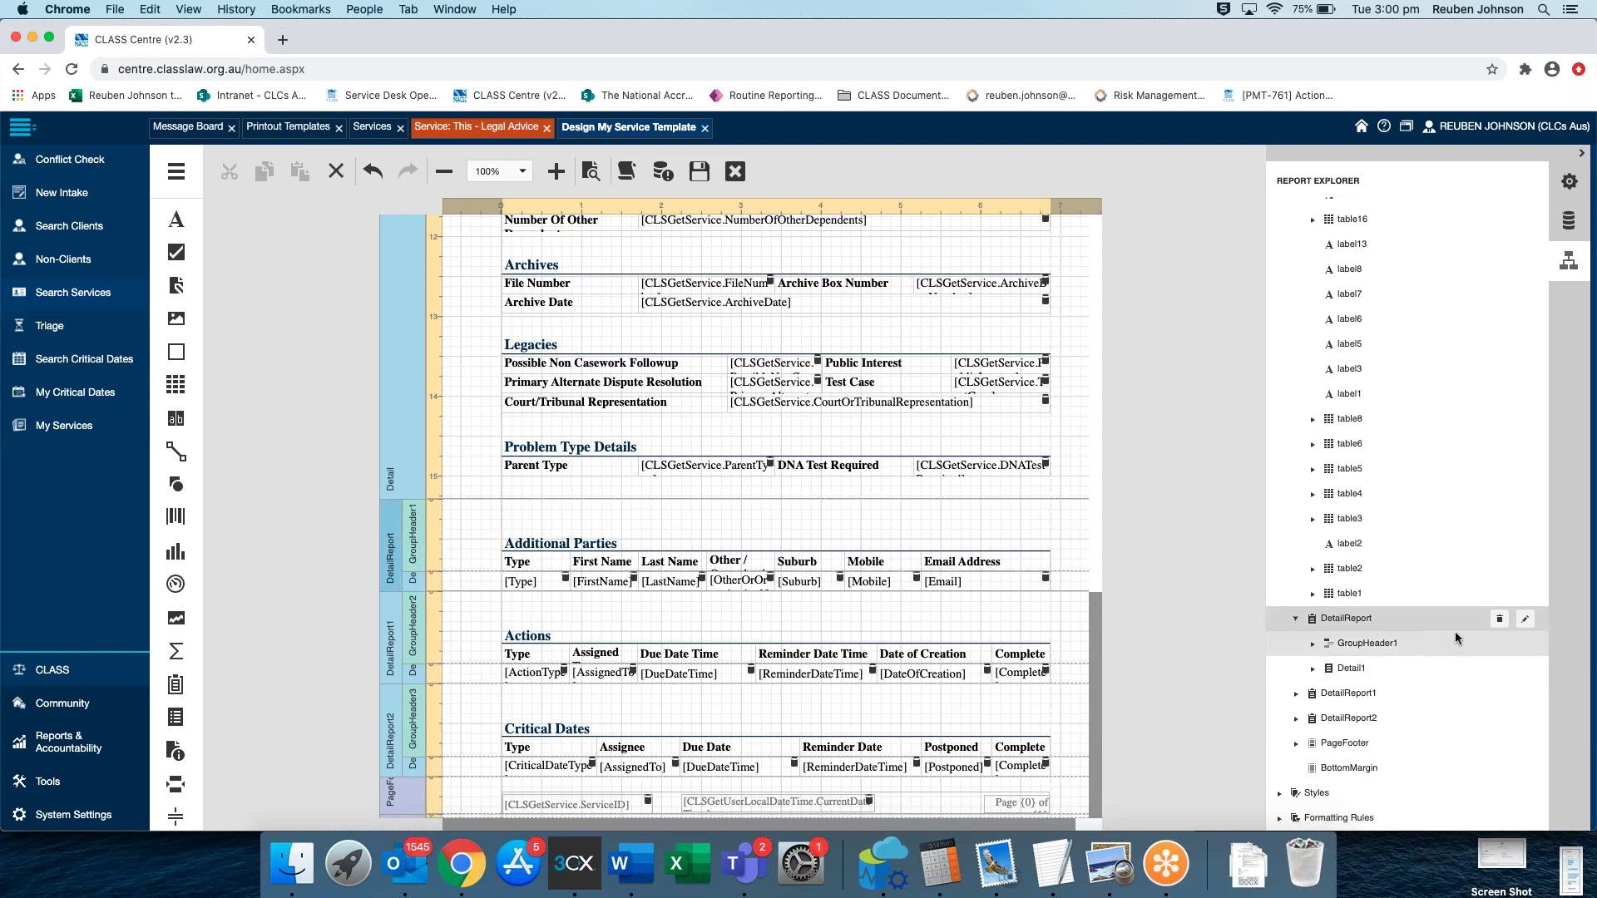
# Review the DetailReport band's properties and read its full data member name
pyautogui.click(1564, 182)
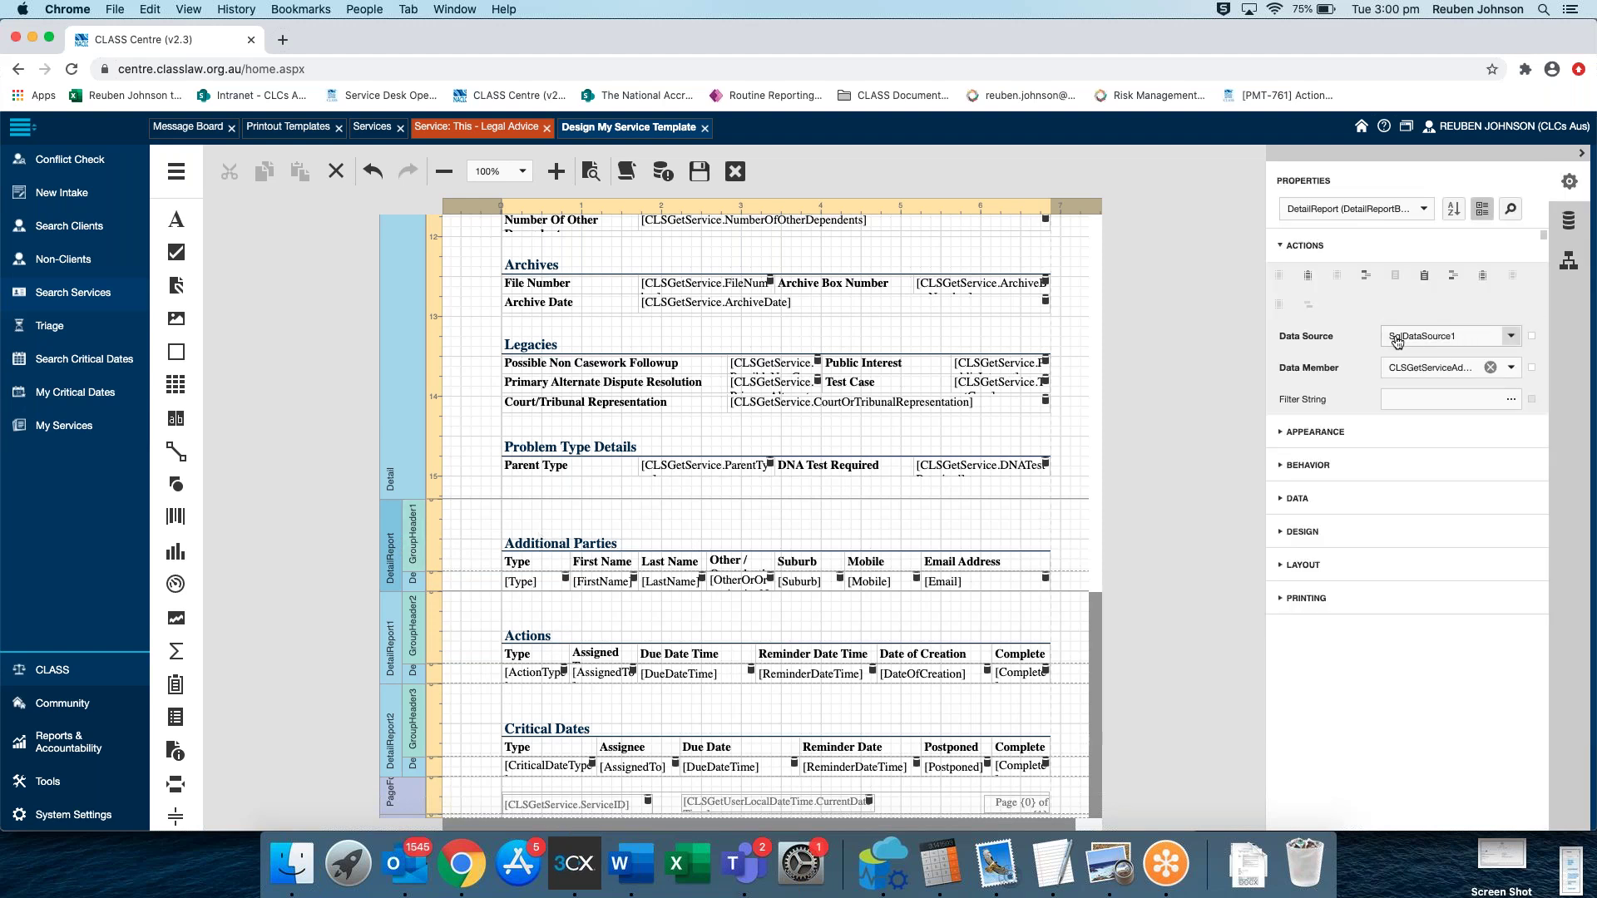
pyautogui.click(1416, 369)
pyautogui.moveTo(1388, 367); pyautogui.dragTo(1481, 371)
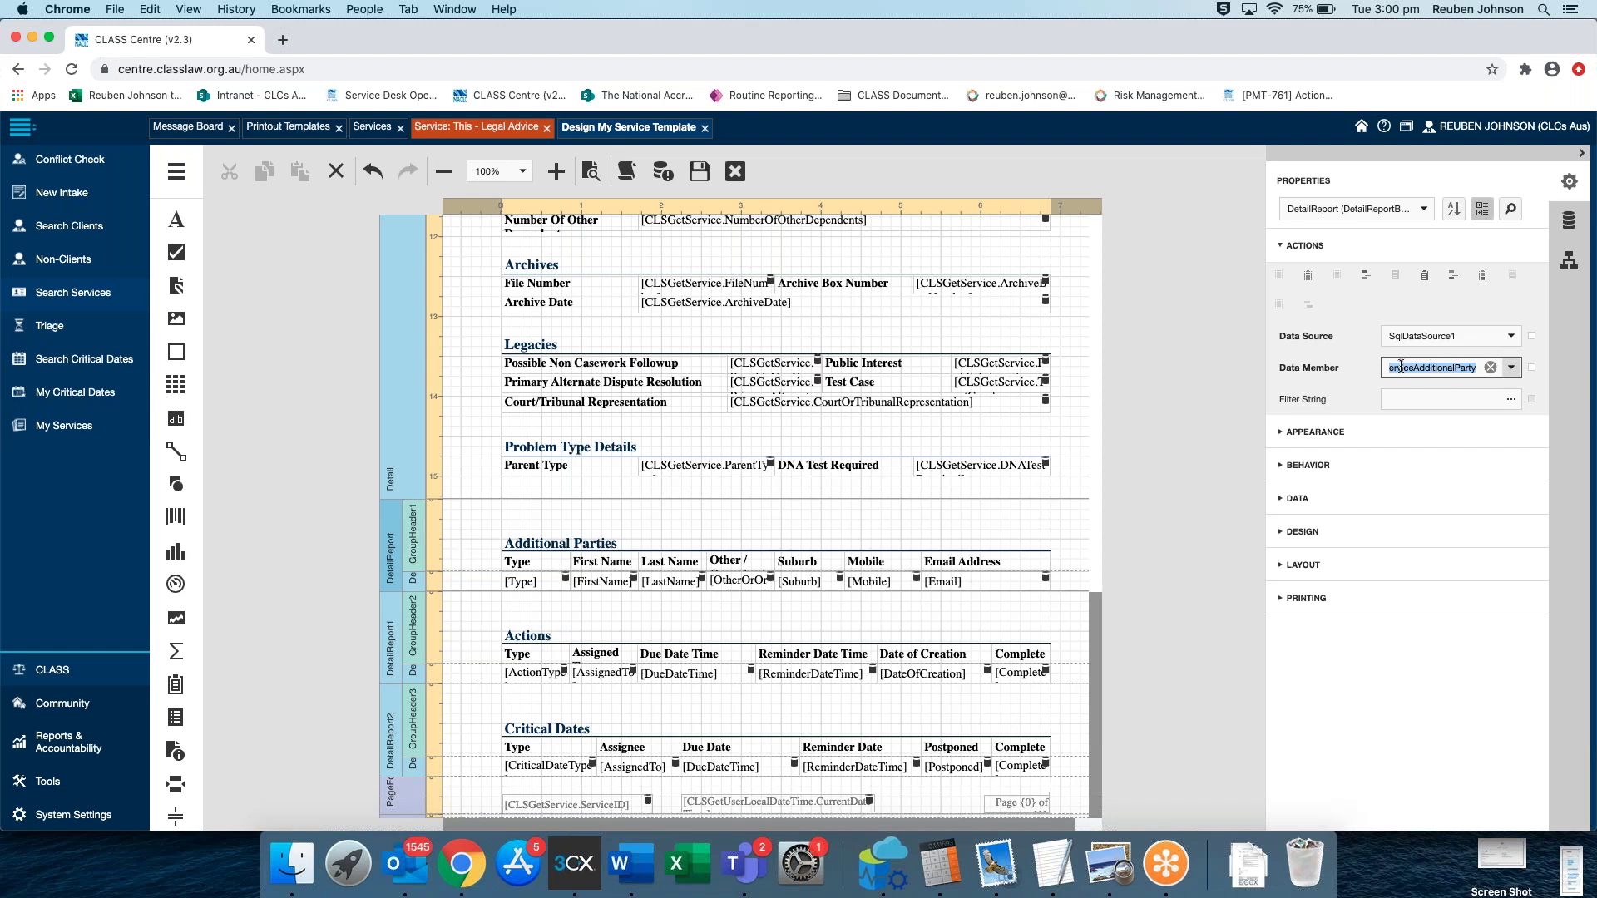
pyautogui.moveTo(1410, 367); pyautogui.dragTo(1502, 398)
pyautogui.moveTo(1414, 366); pyautogui.dragTo(1366, 364)
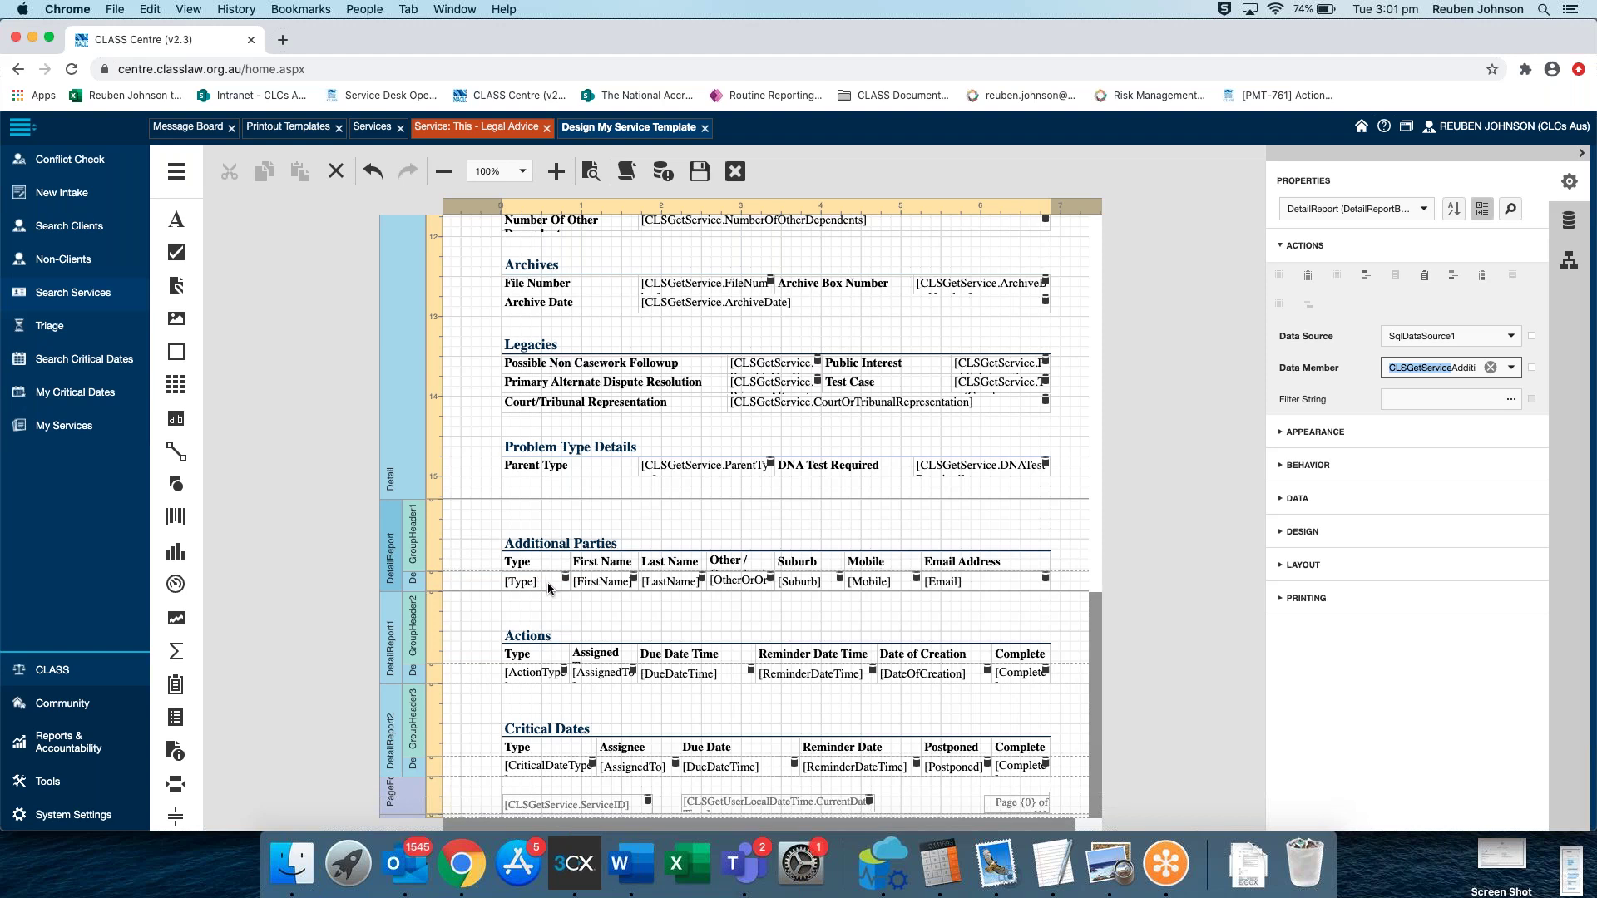
# Select the DetailReport1 band around Actions and examine its data member and its place in the report structure
pyautogui.click(392, 631)
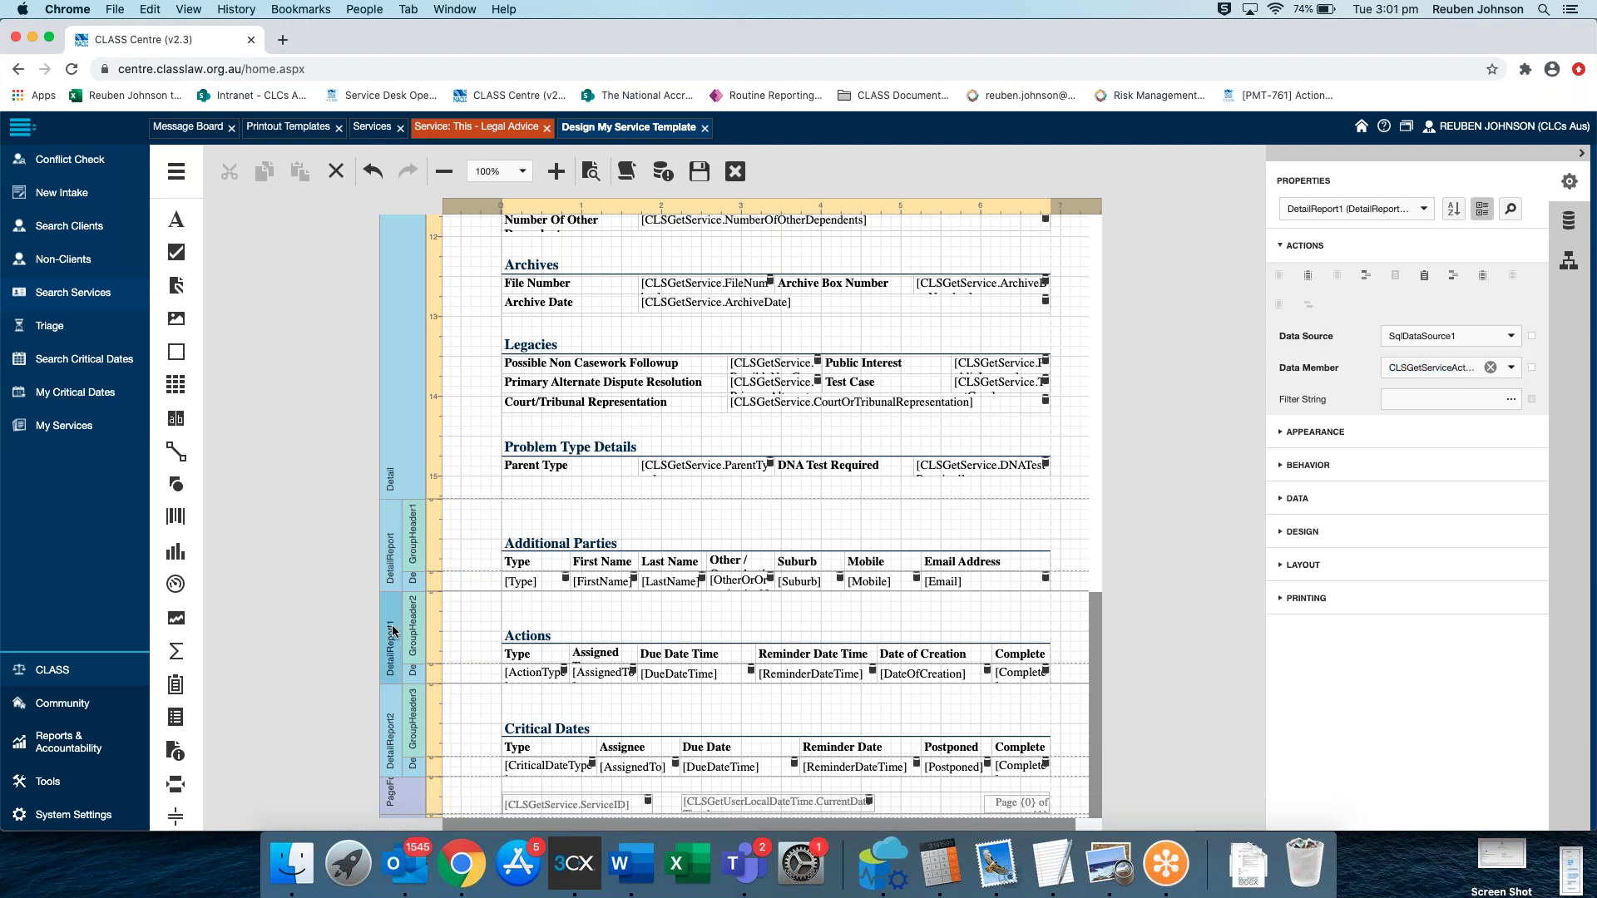
pyautogui.moveTo(1413, 368); pyautogui.dragTo(1485, 370)
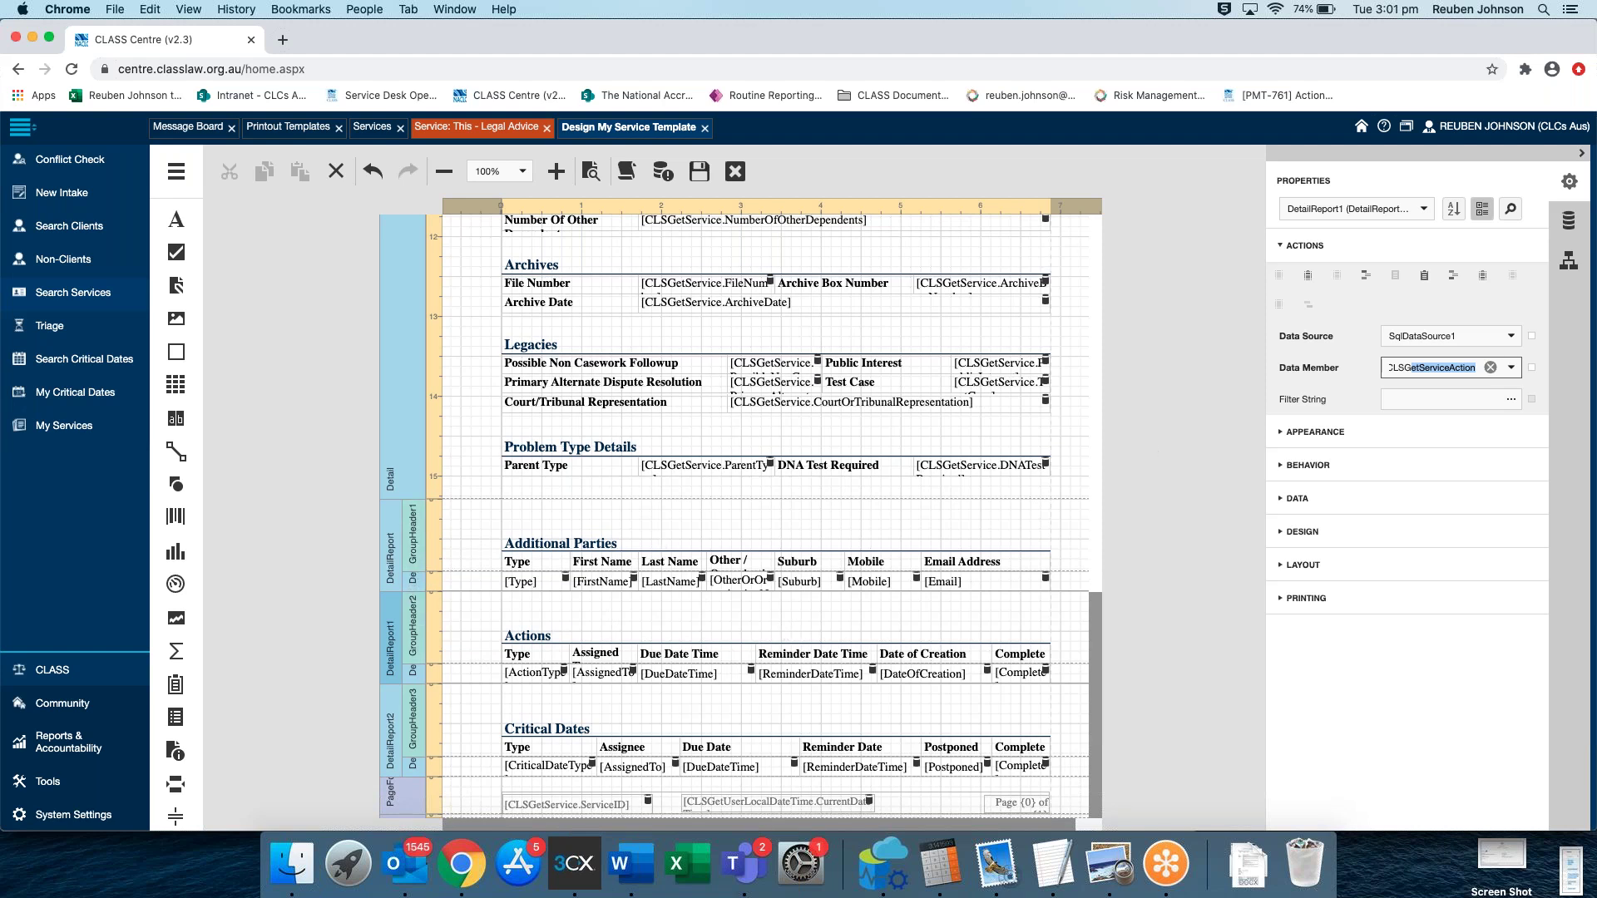
pyautogui.click(1567, 263)
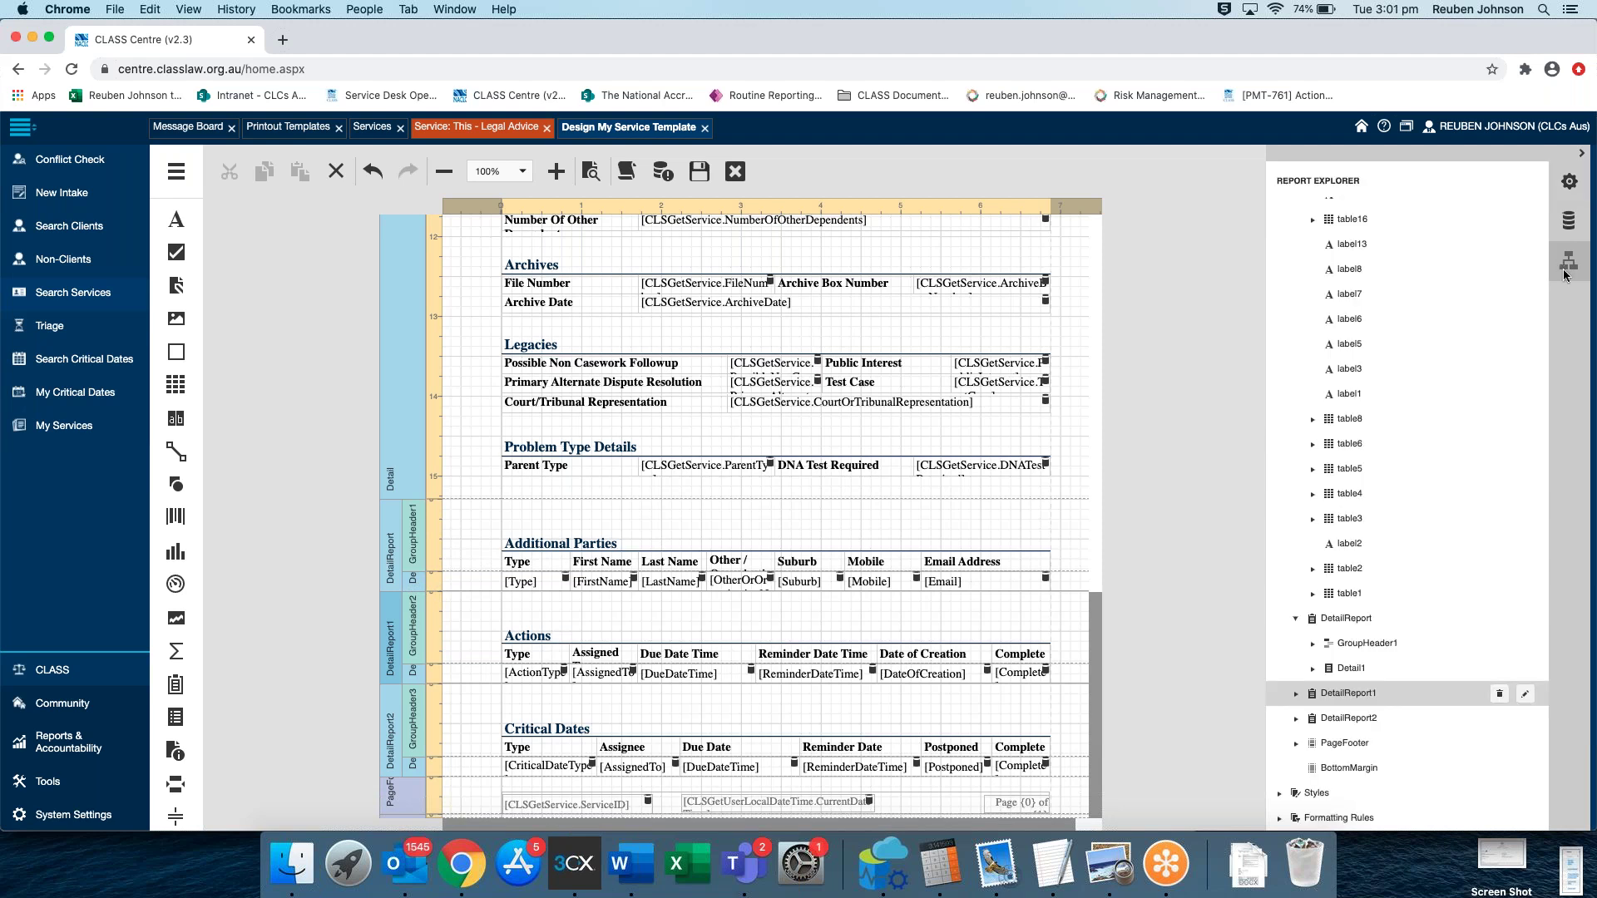
pyautogui.click(1568, 181)
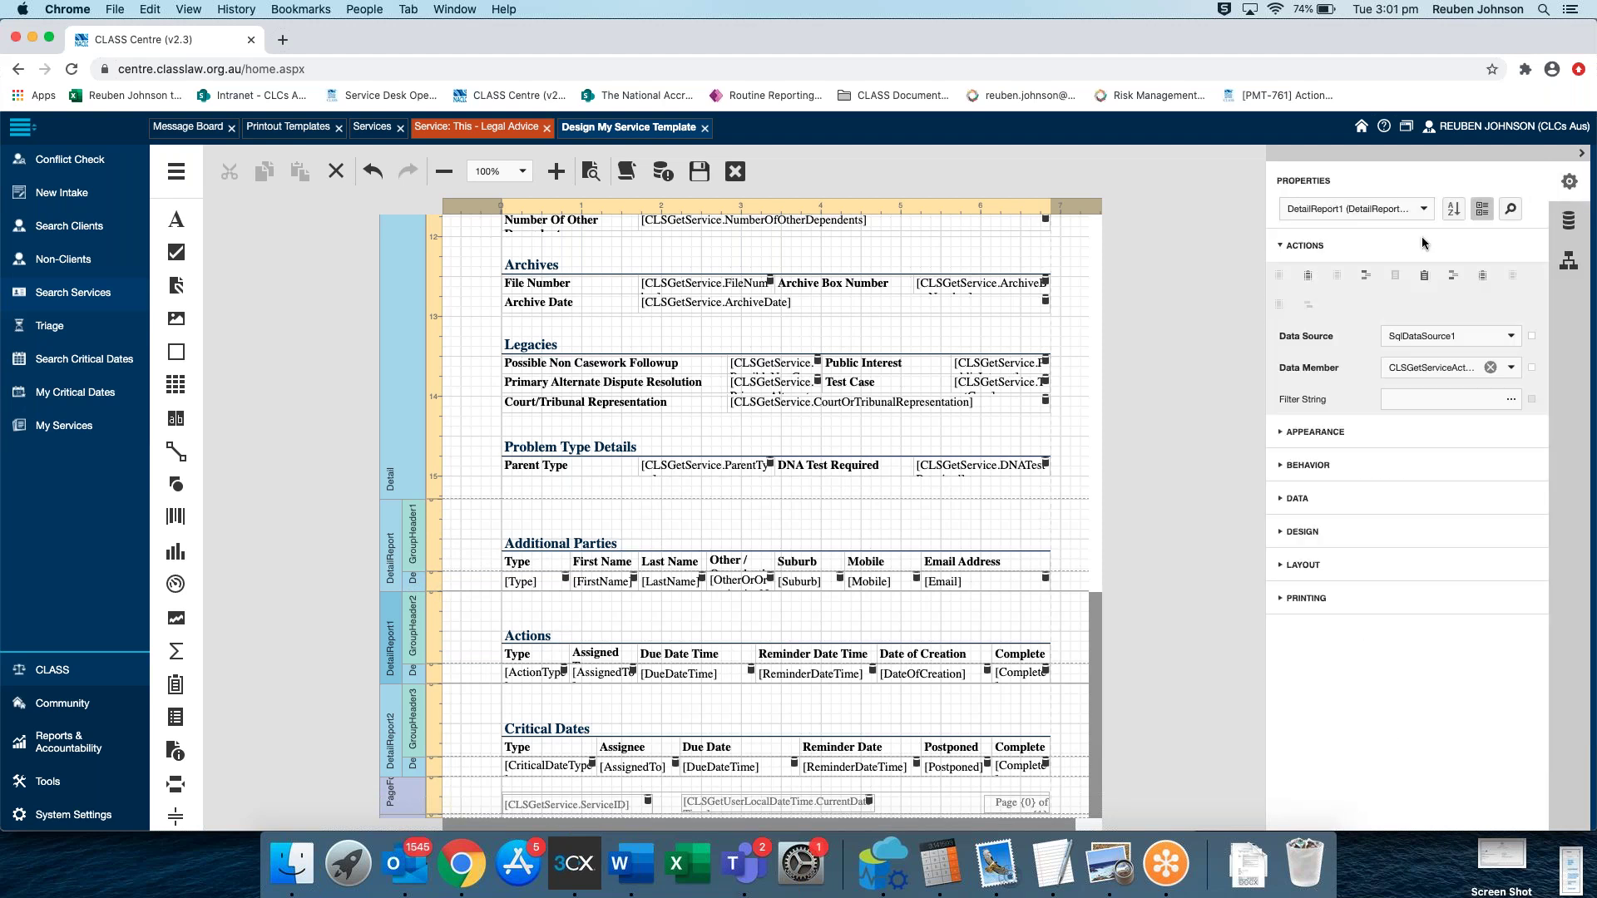
# Find the CLSGetServiceConflict table in the field list, view the legal advice service's conflict records and return to the template design
pyautogui.click(1569, 221)
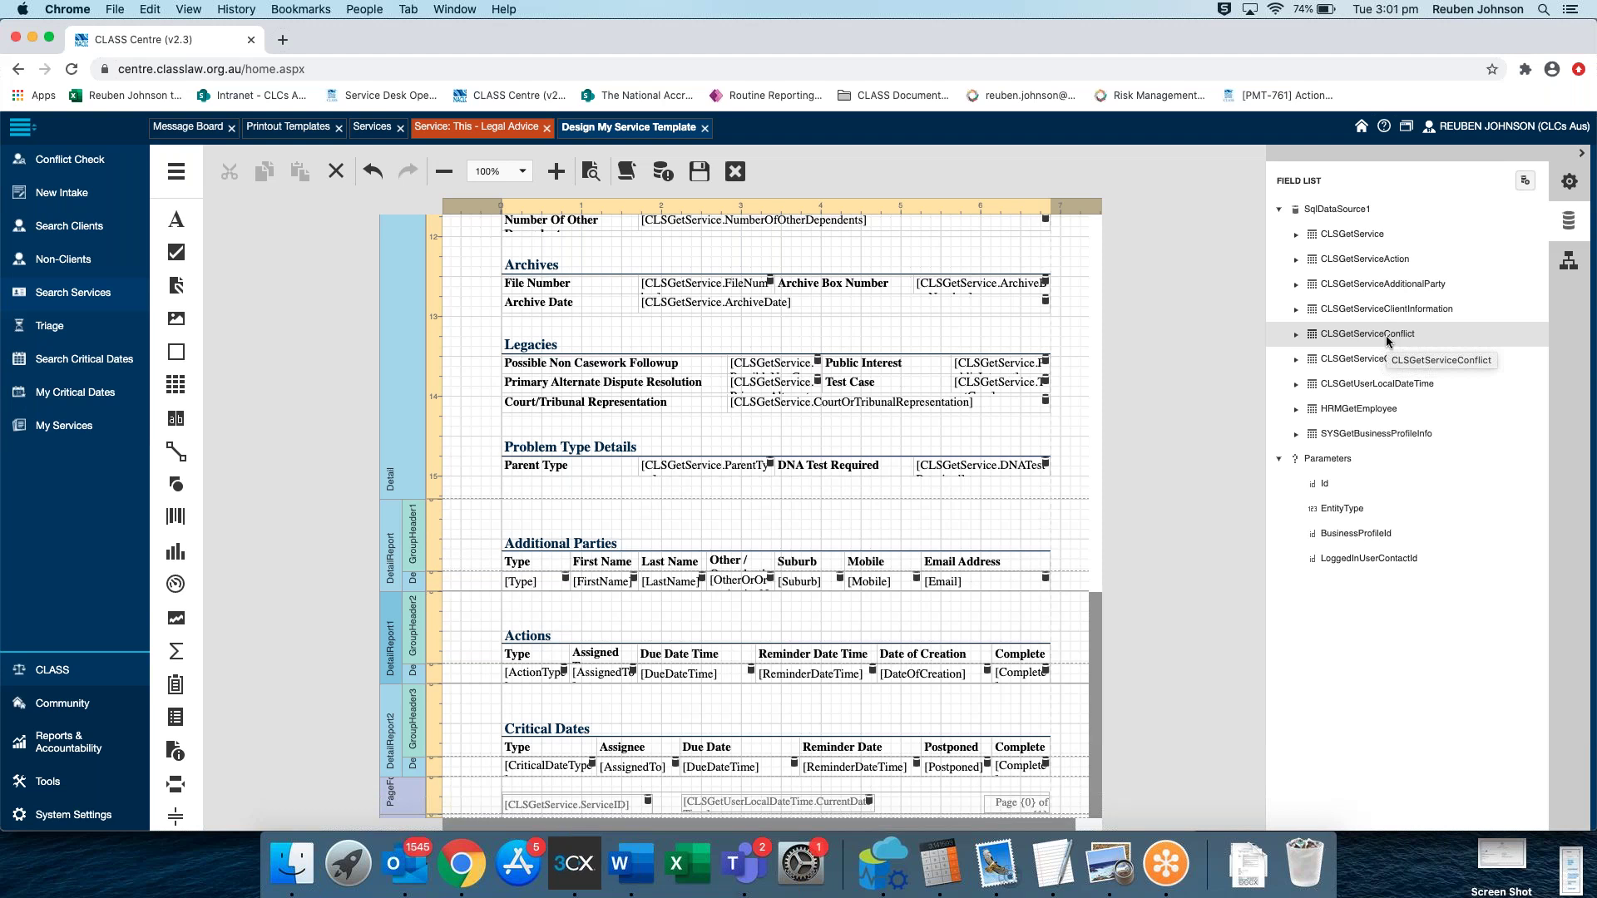
pyautogui.click(484, 128)
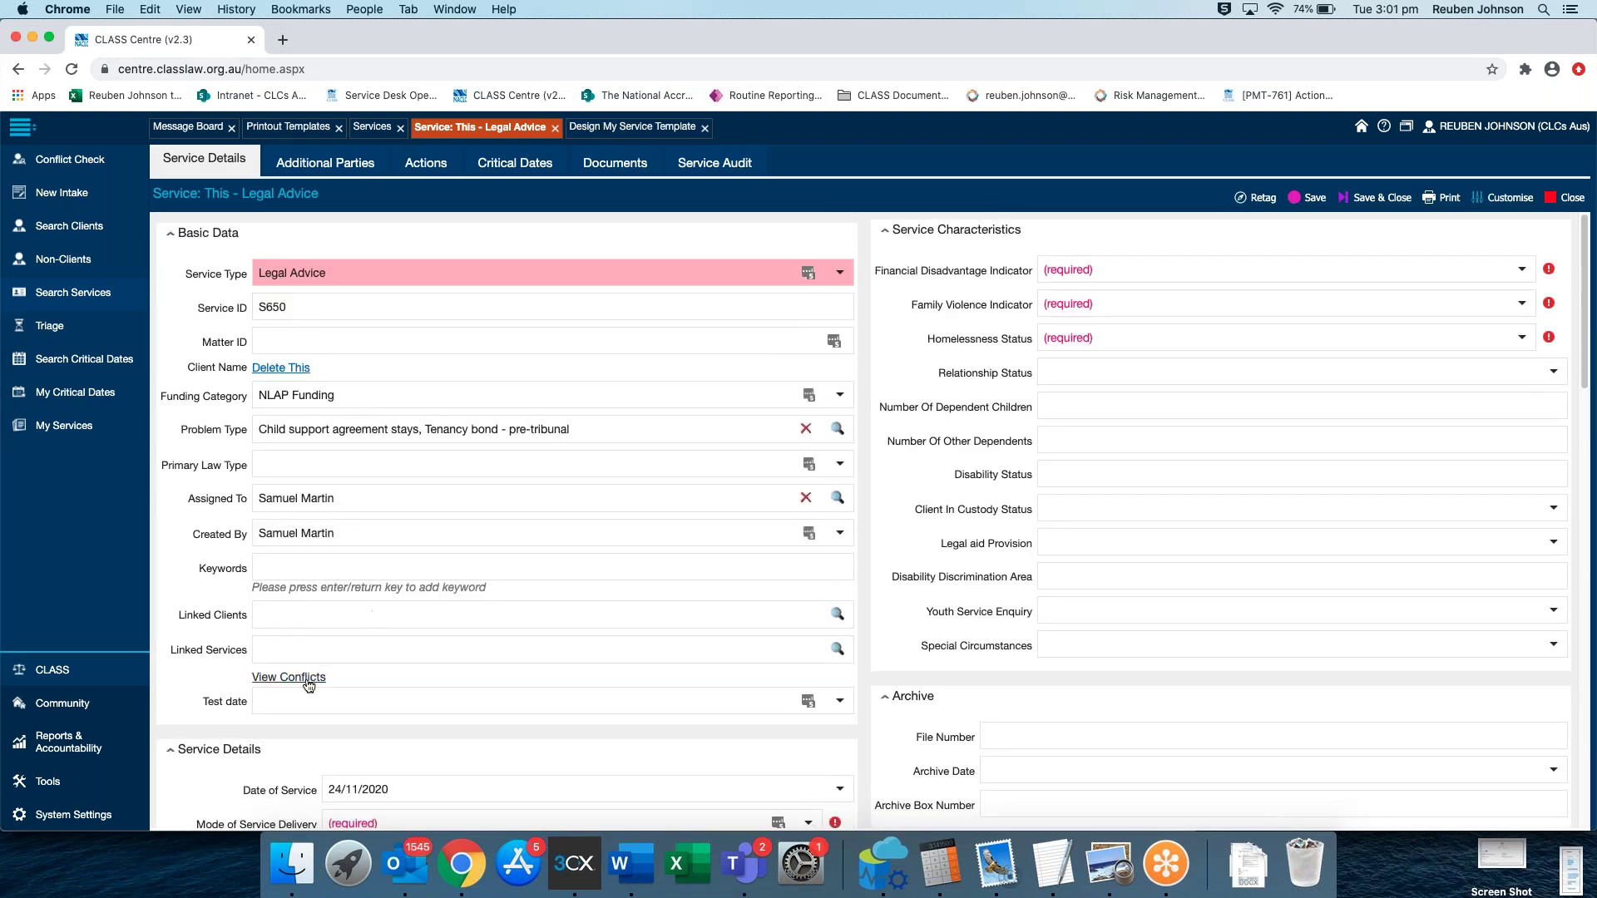
pyautogui.click(289, 678)
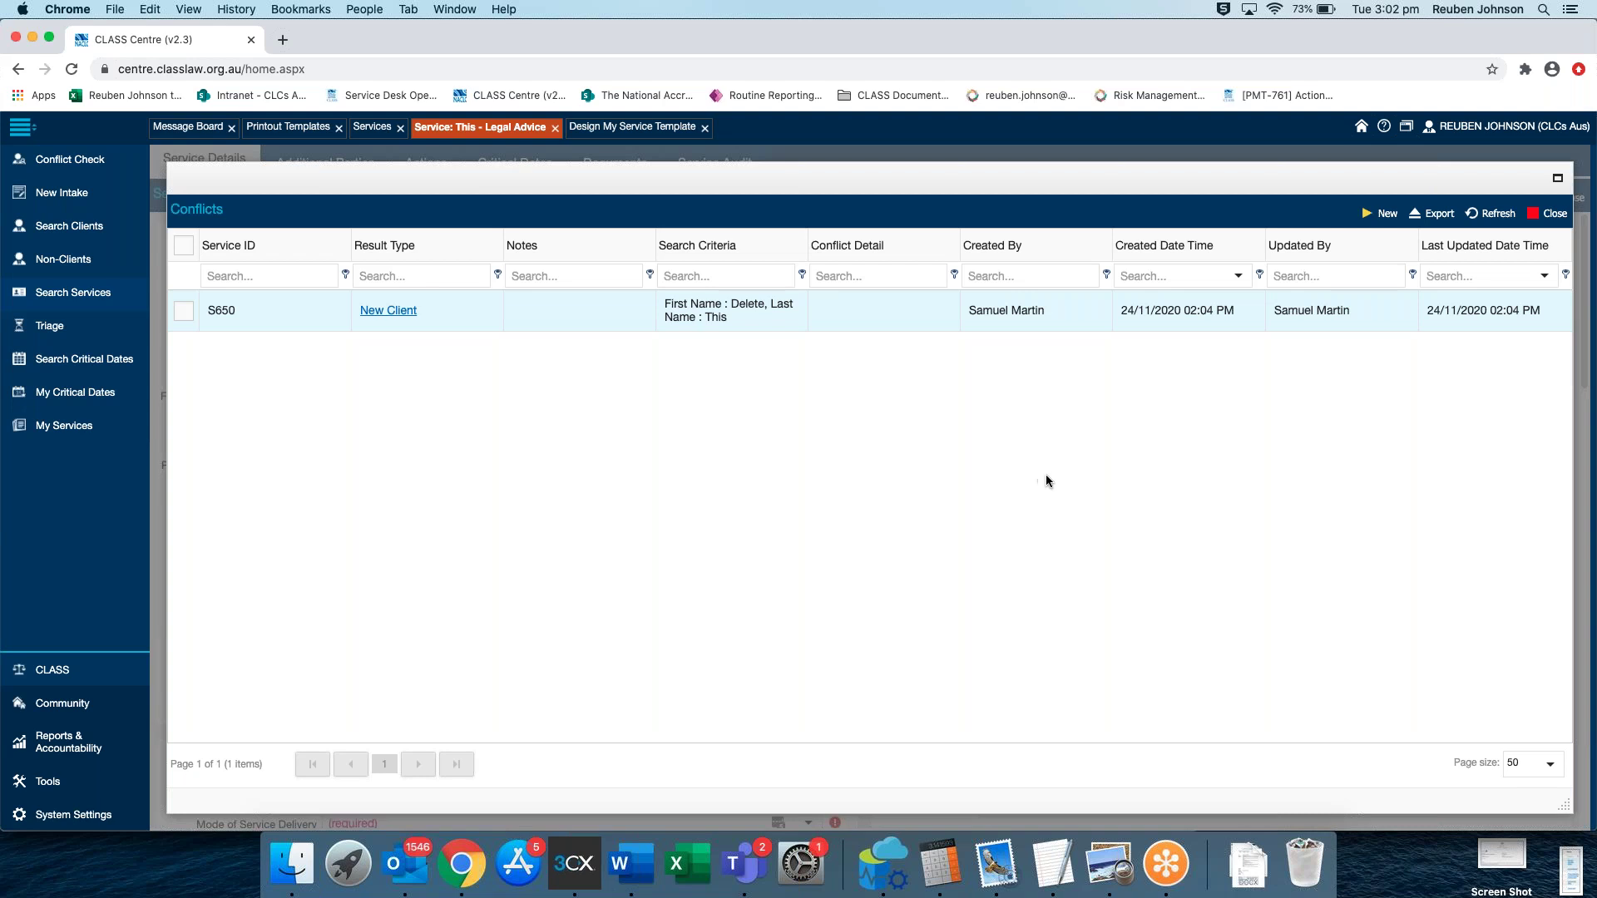
pyautogui.click(1536, 218)
pyautogui.click(584, 127)
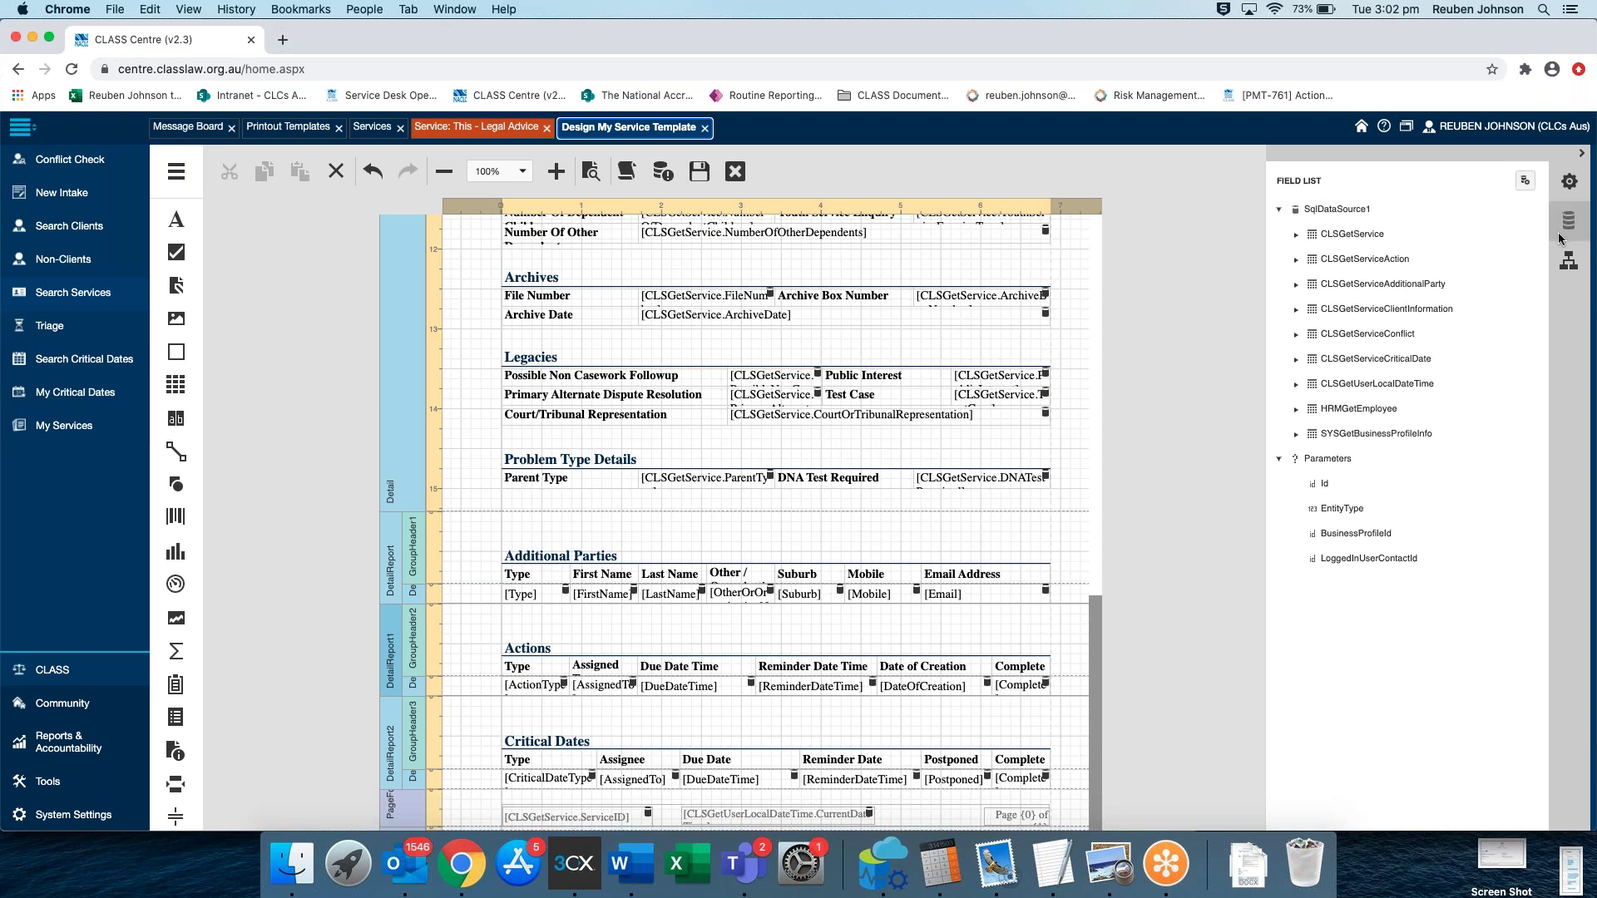
# Select the whole report and insert a new detail report band below the Critical Dates section
pyautogui.click(1563, 274)
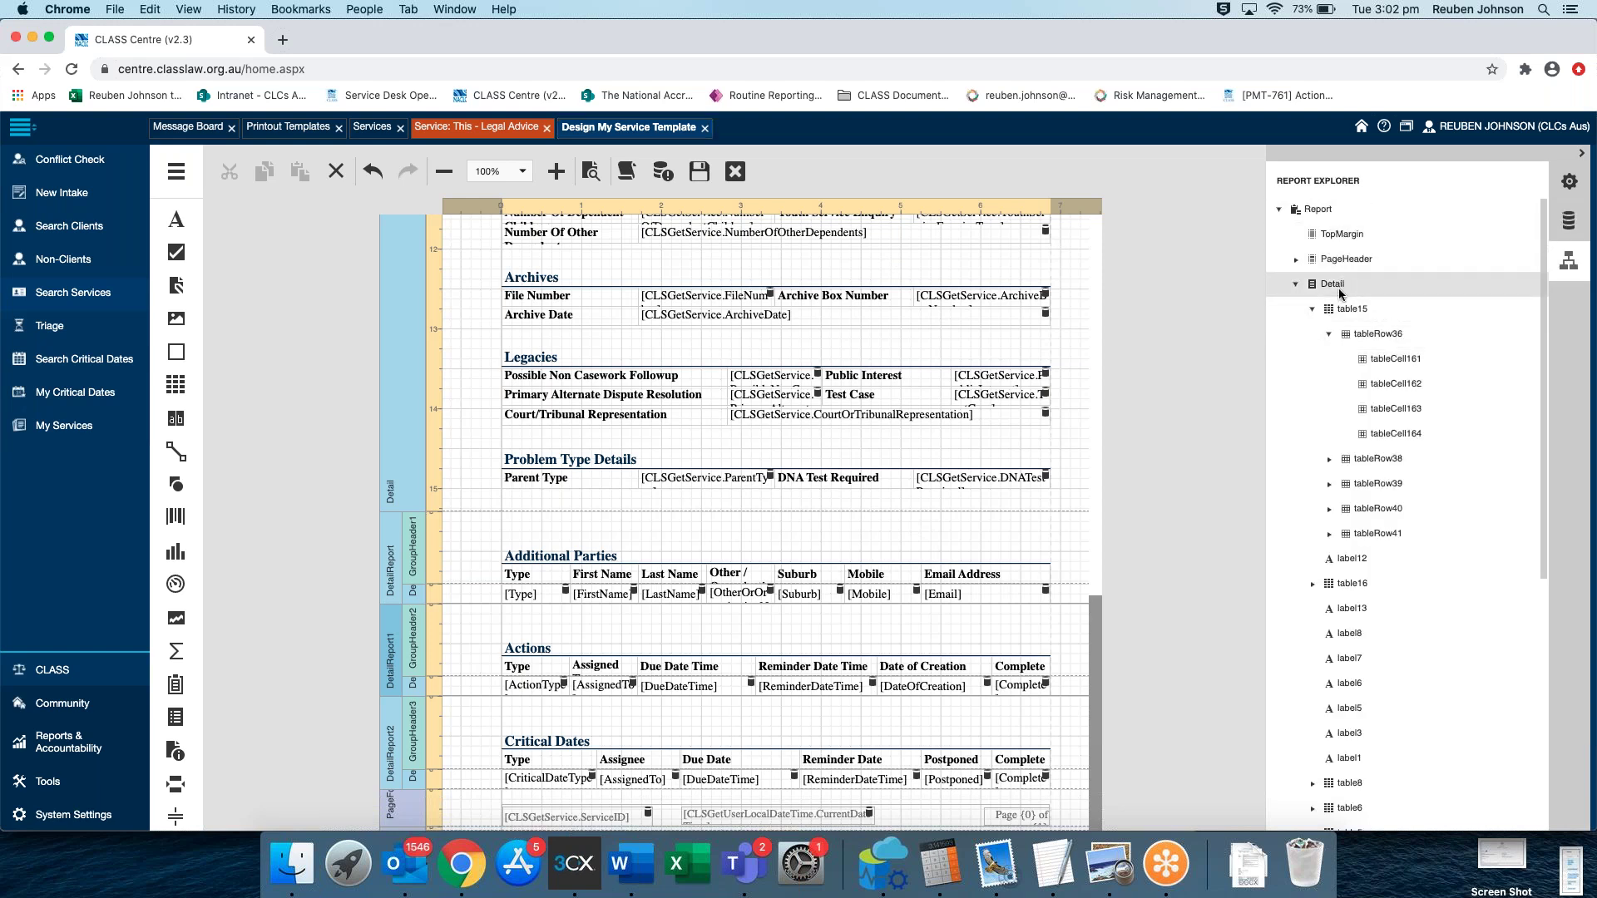
pyautogui.click(1337, 212)
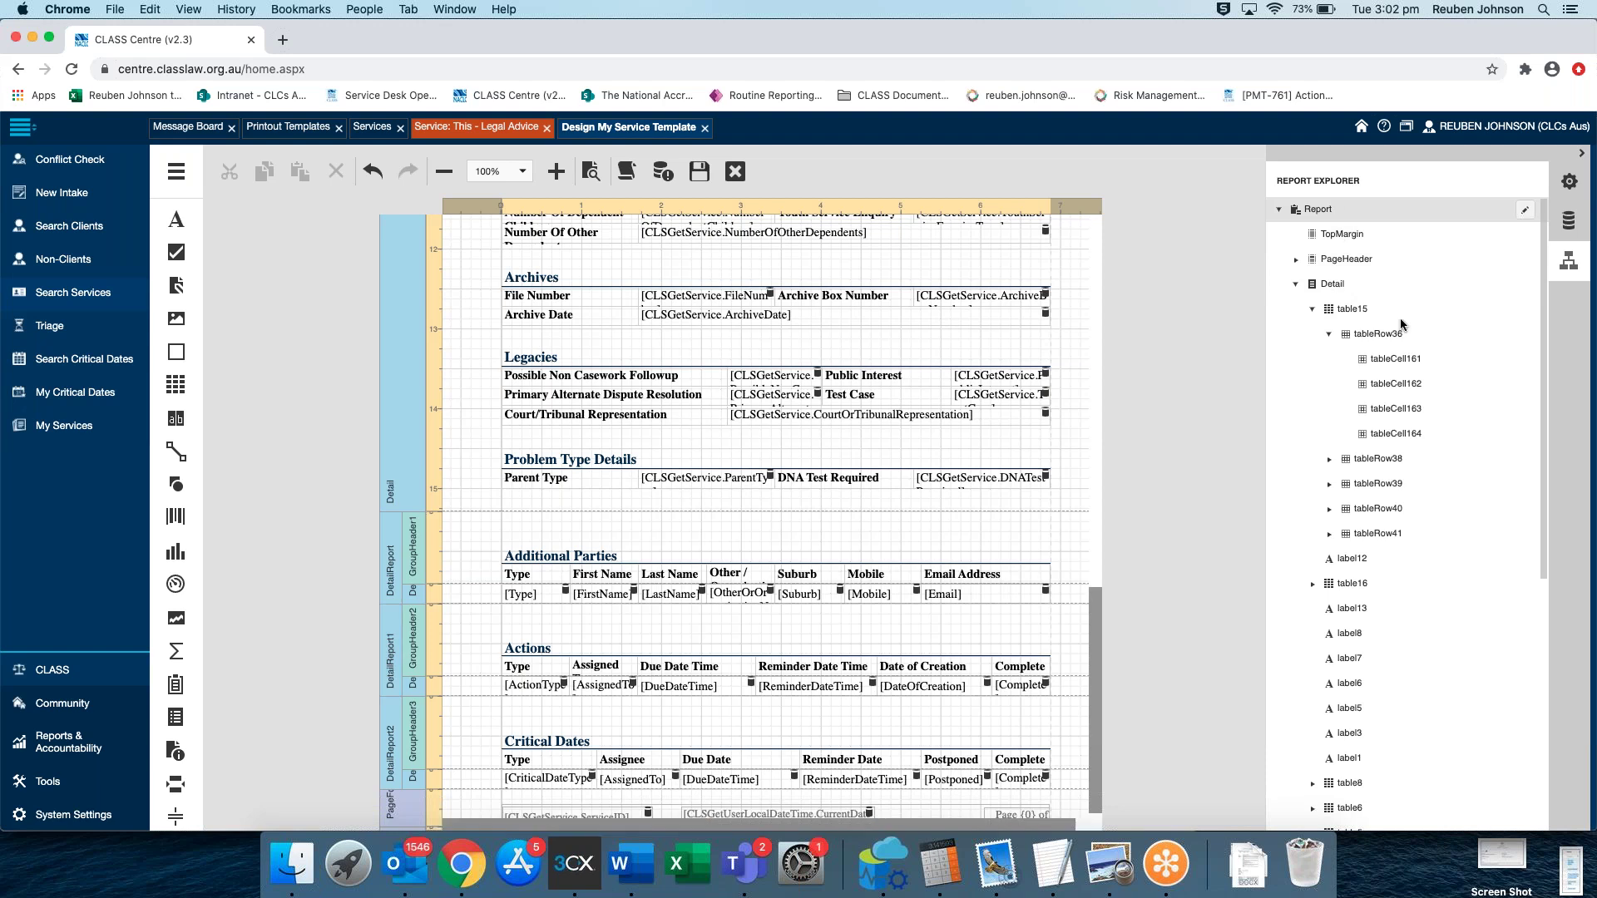
pyautogui.click(1564, 184)
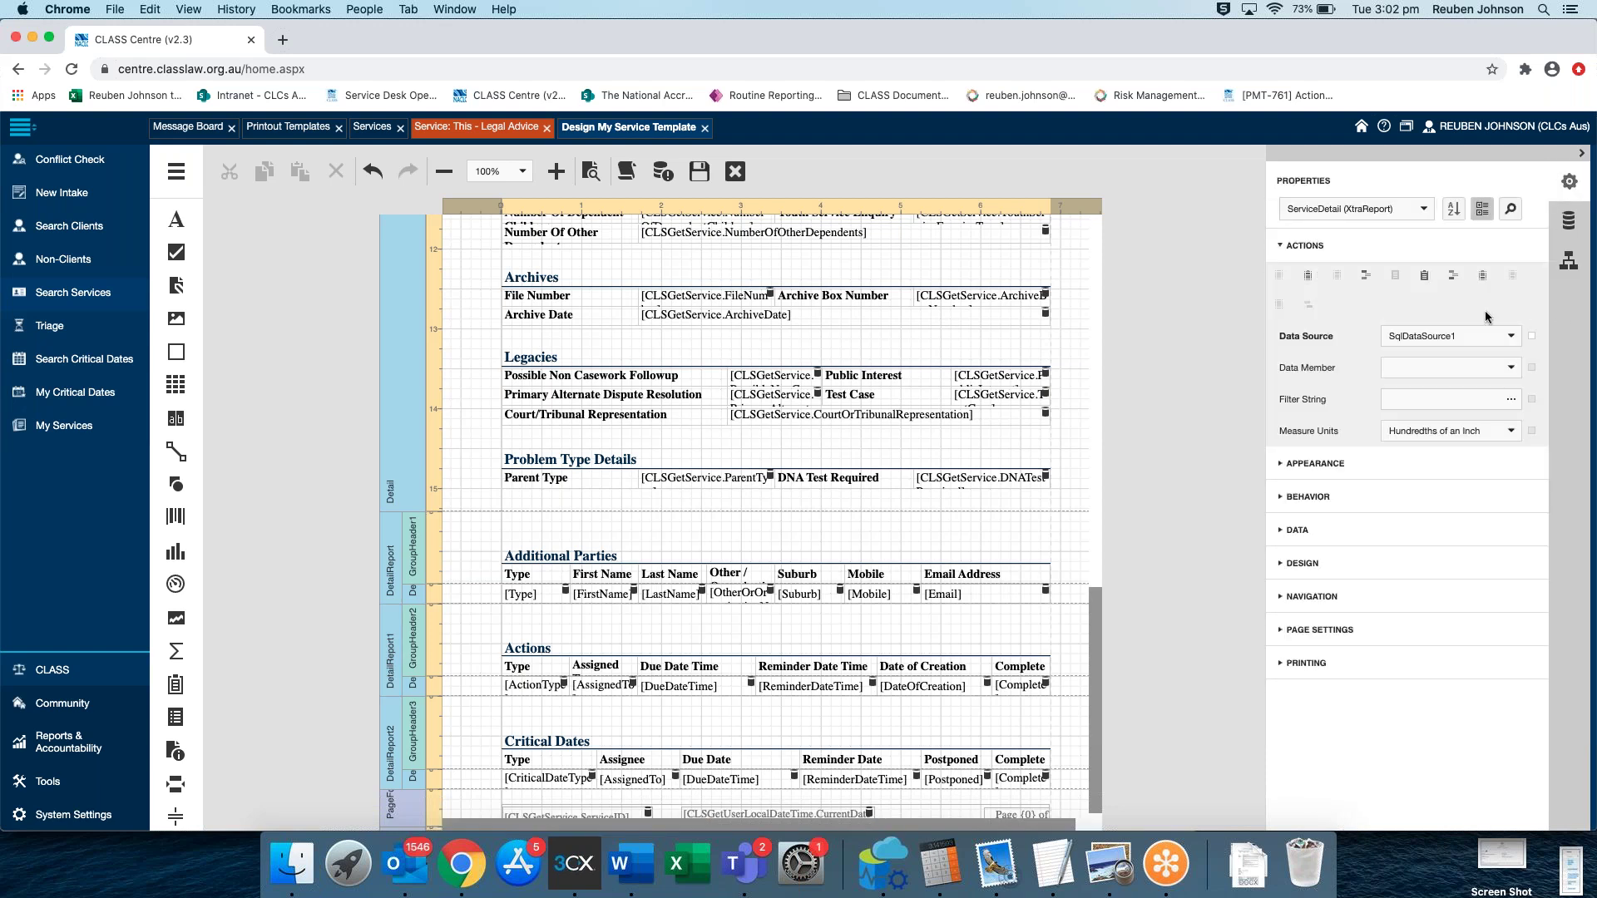
pyautogui.click(1424, 280)
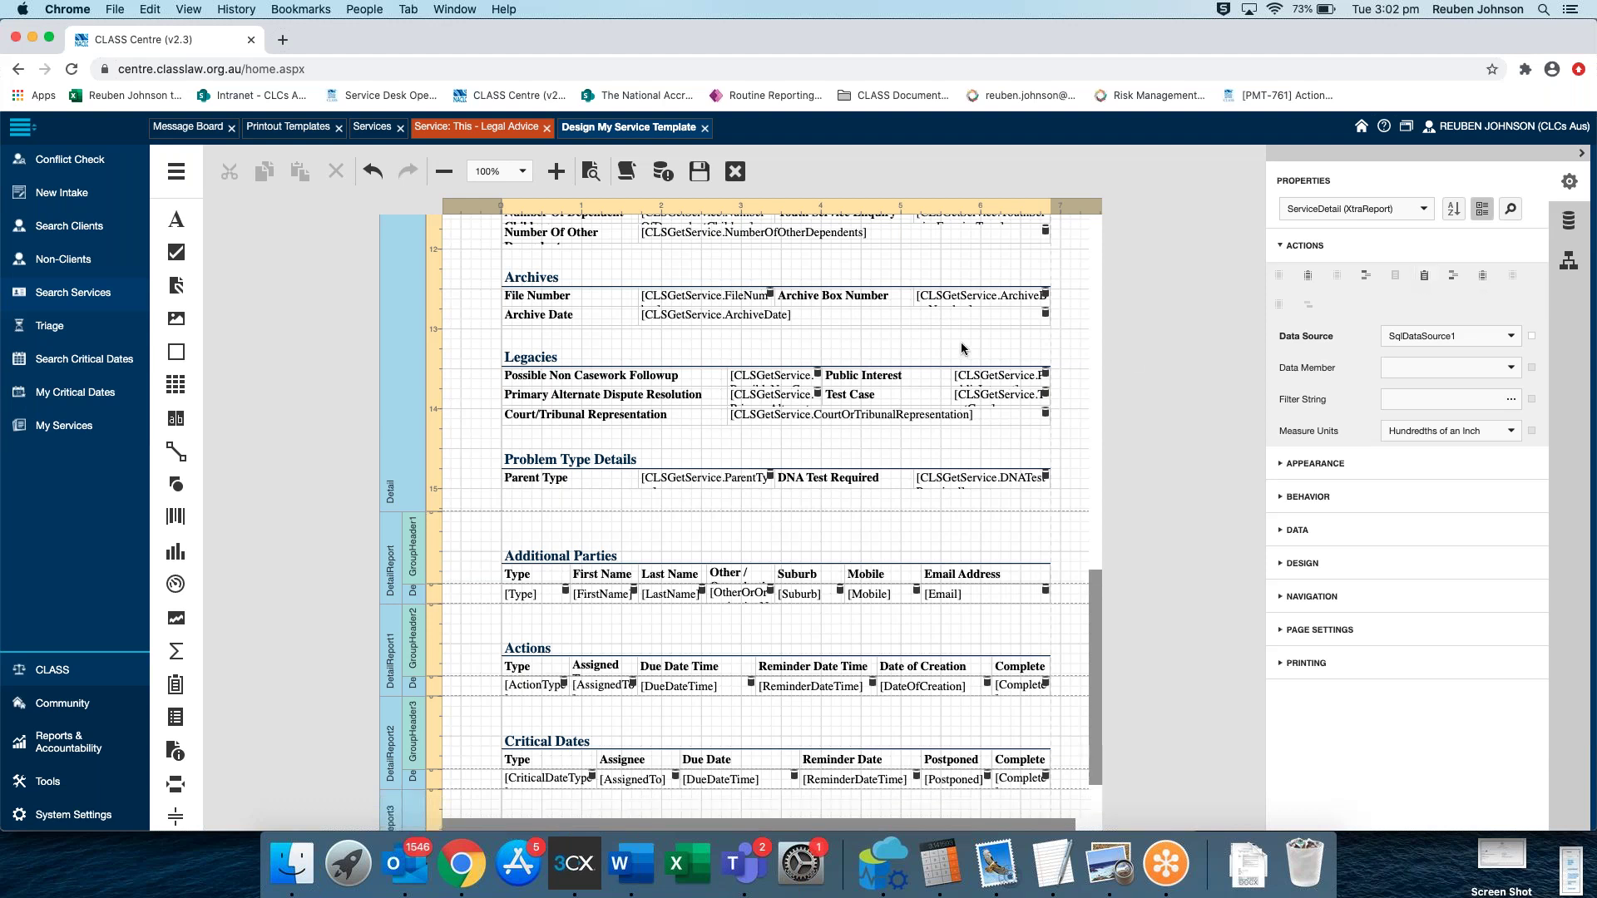
pyautogui.scroll(-1, 535, 722)
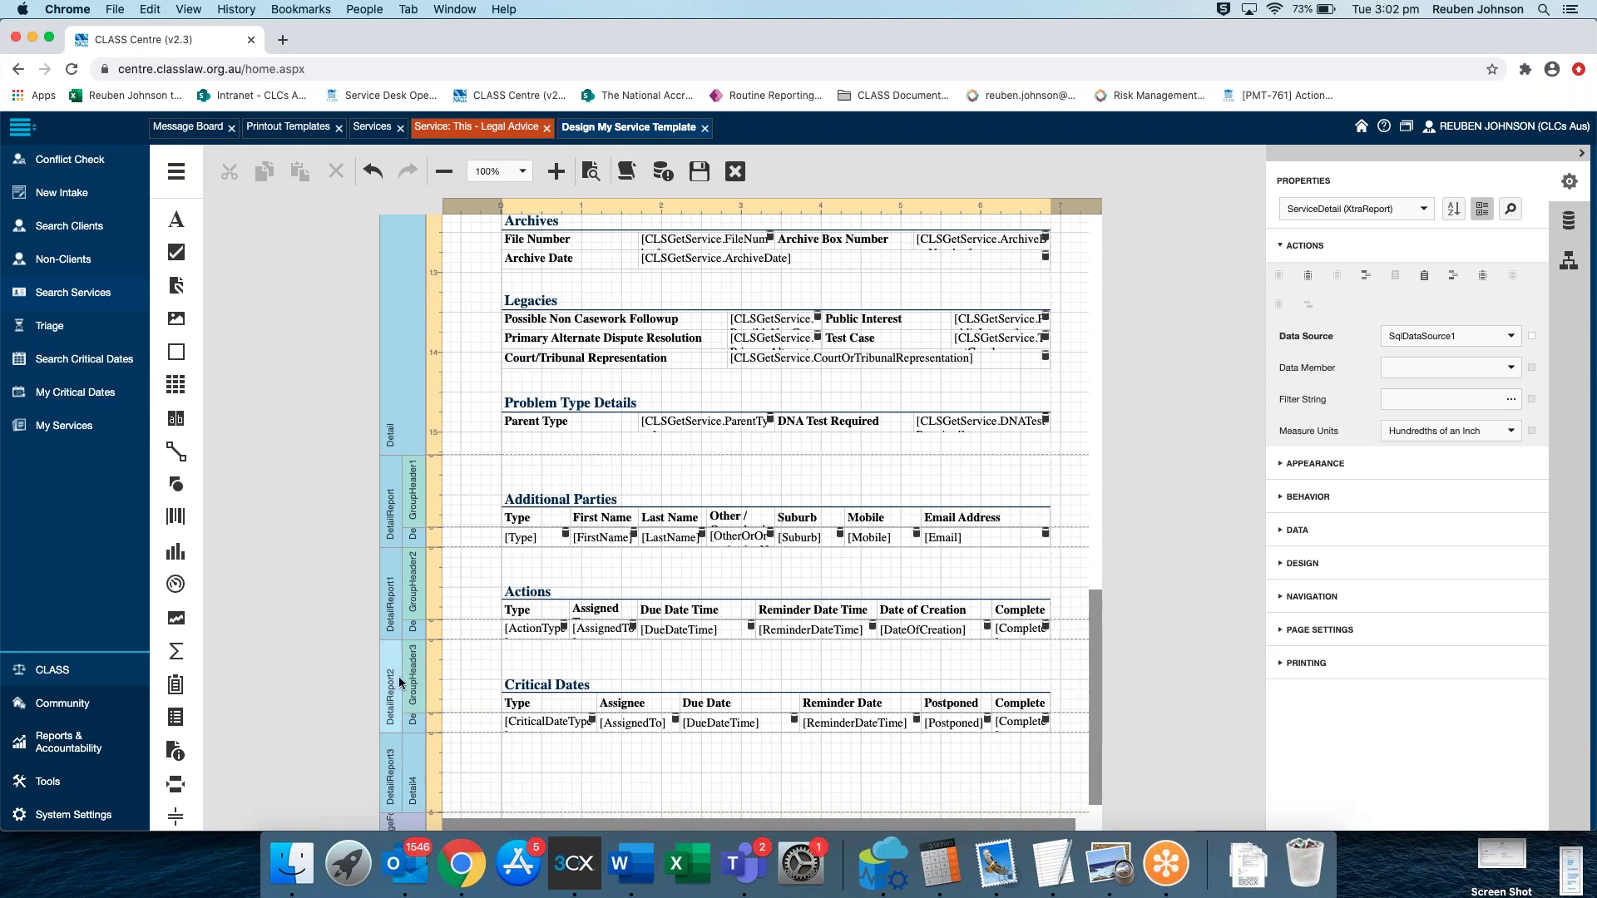
# Insert a group header band in the new DetailReport3 band
pyautogui.click(395, 764)
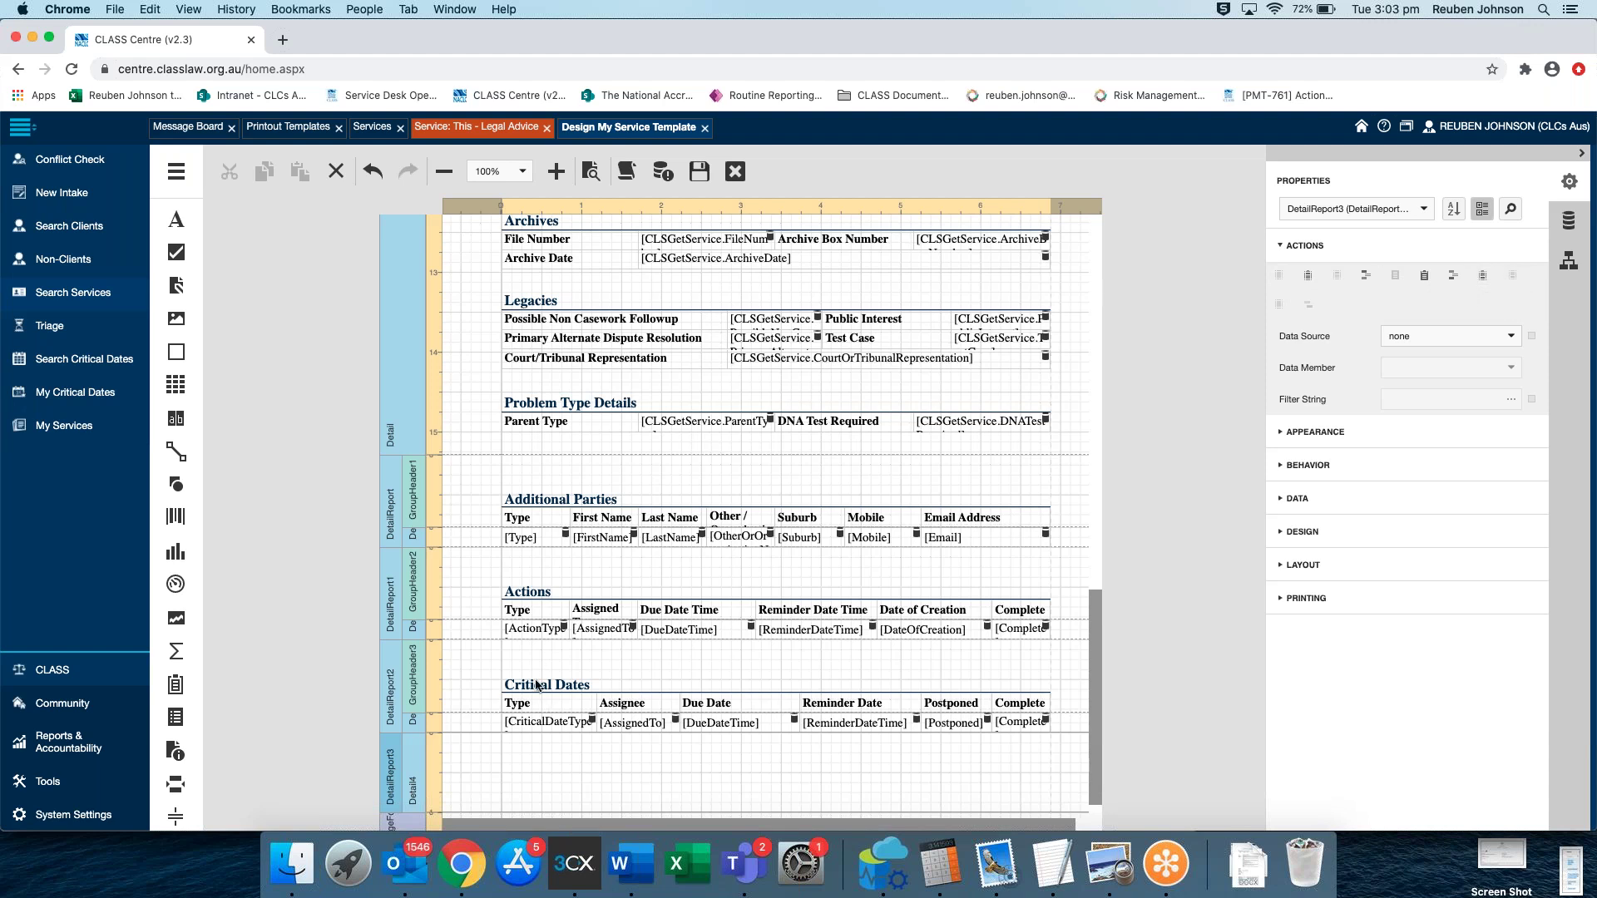
pyautogui.click(532, 609)
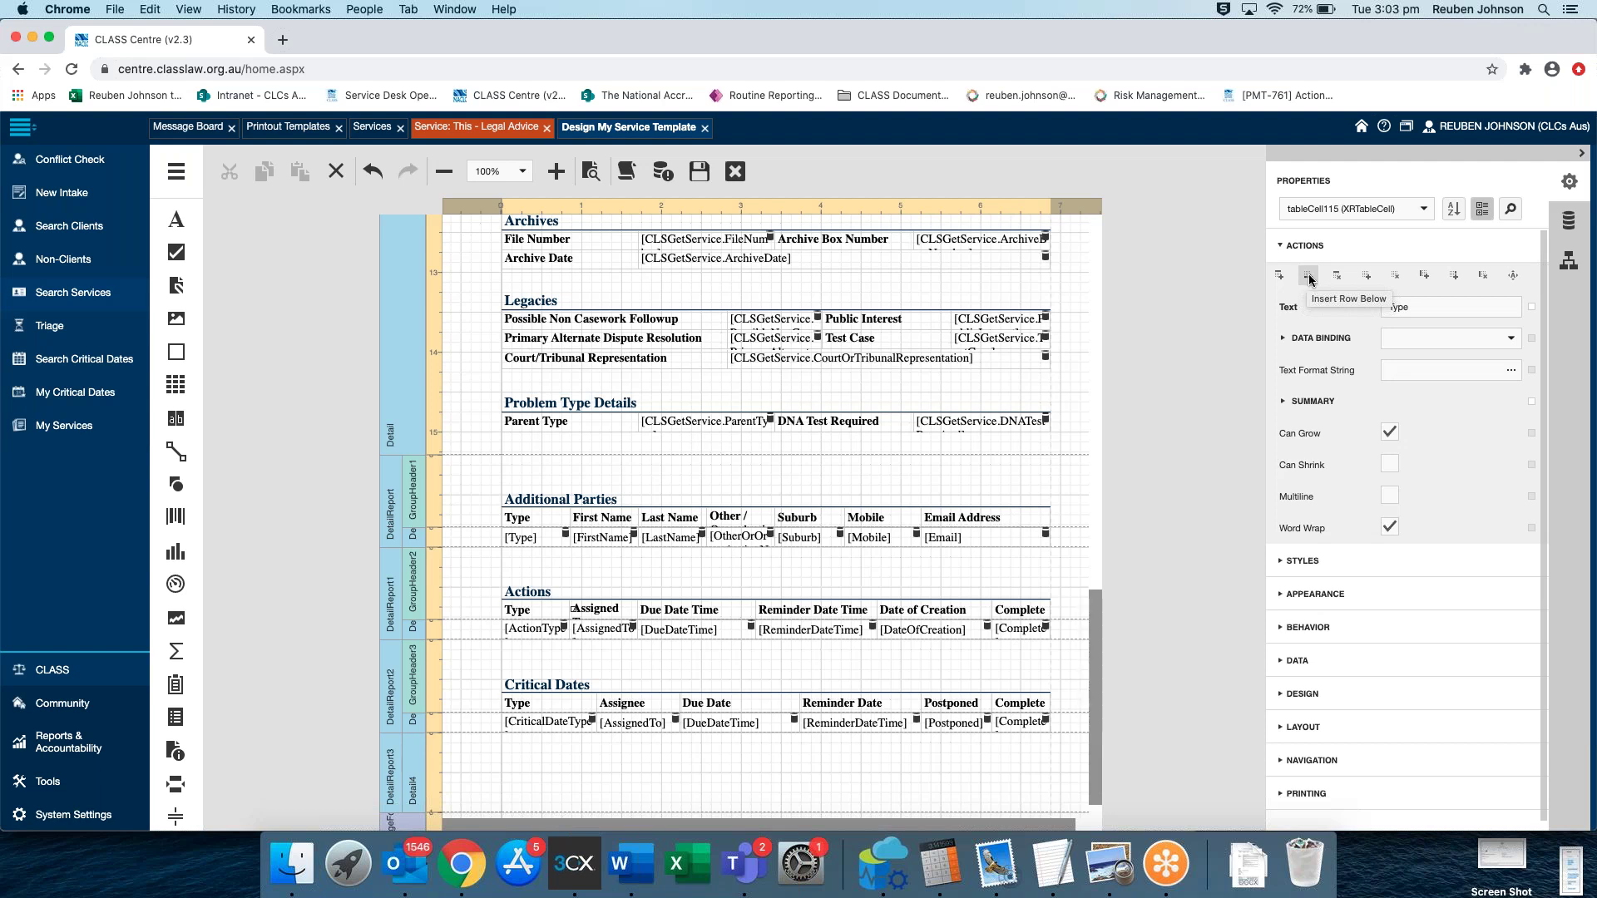
pyautogui.click(387, 771)
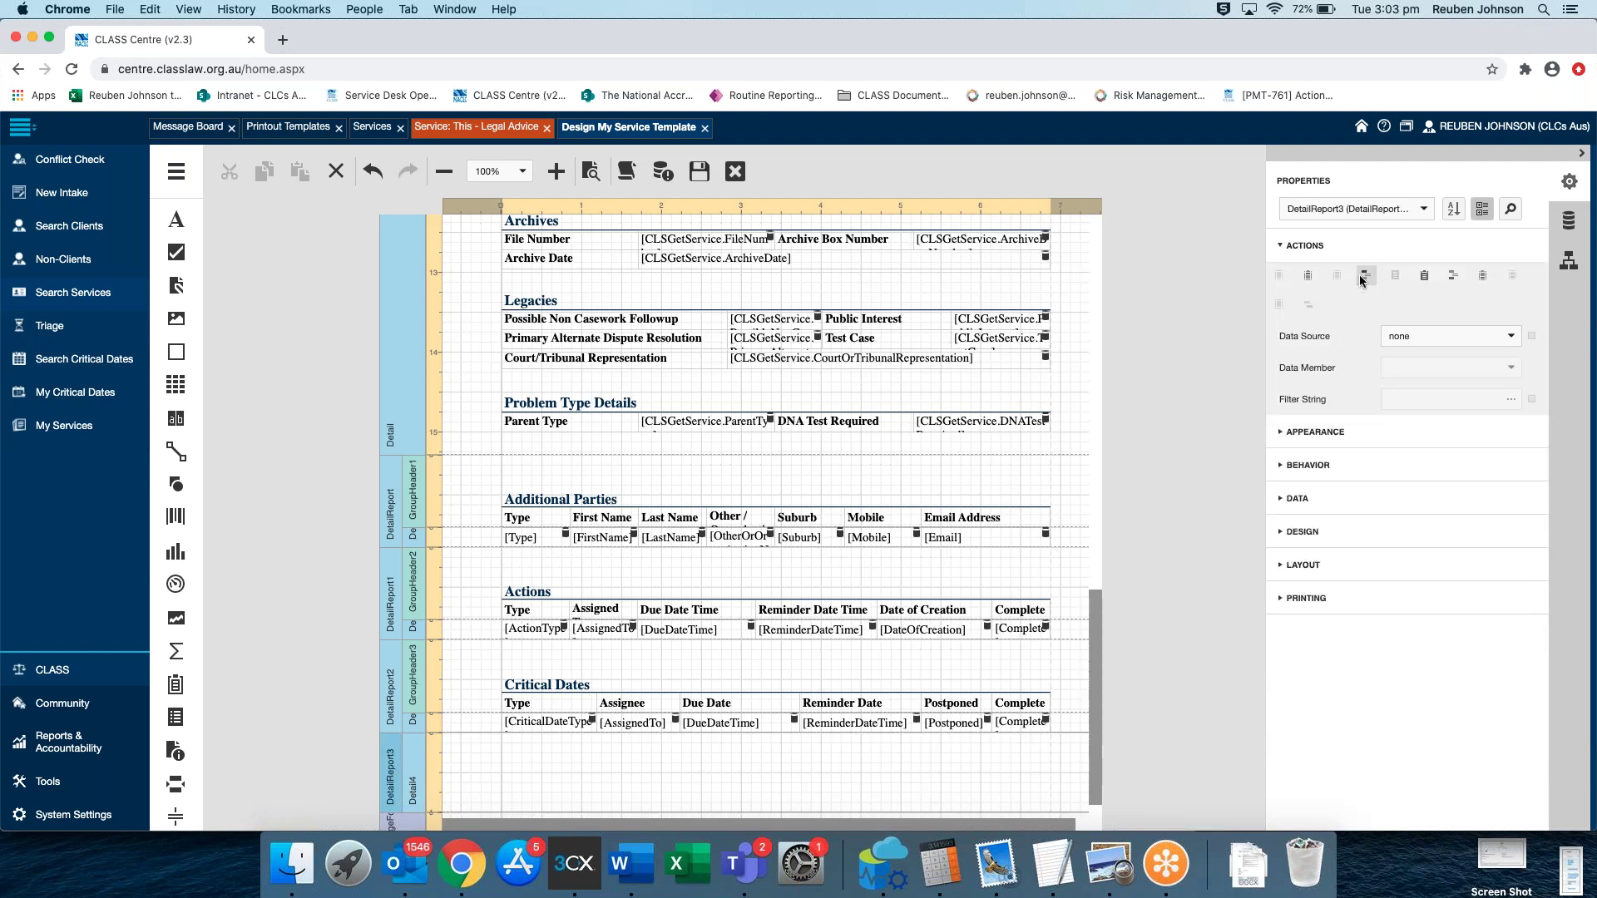
pyautogui.click(1365, 275)
pyautogui.scroll(-3, 695, 726)
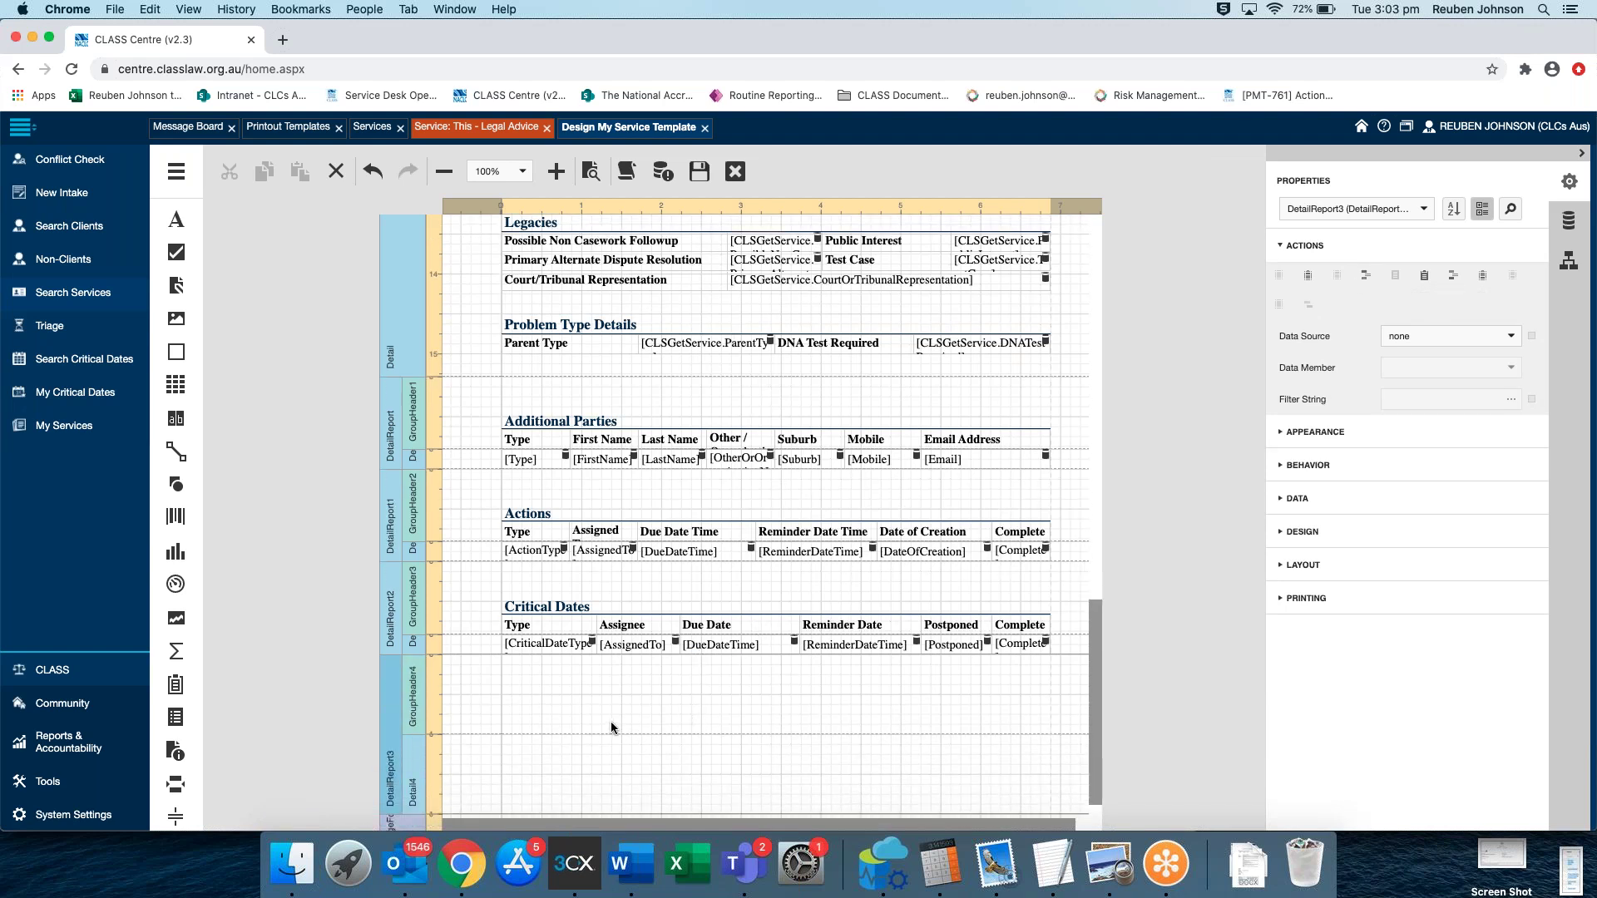
# Inspect the Critical Dates heading label in the report explorer and try moving it higher within its group header
pyautogui.click(548, 610)
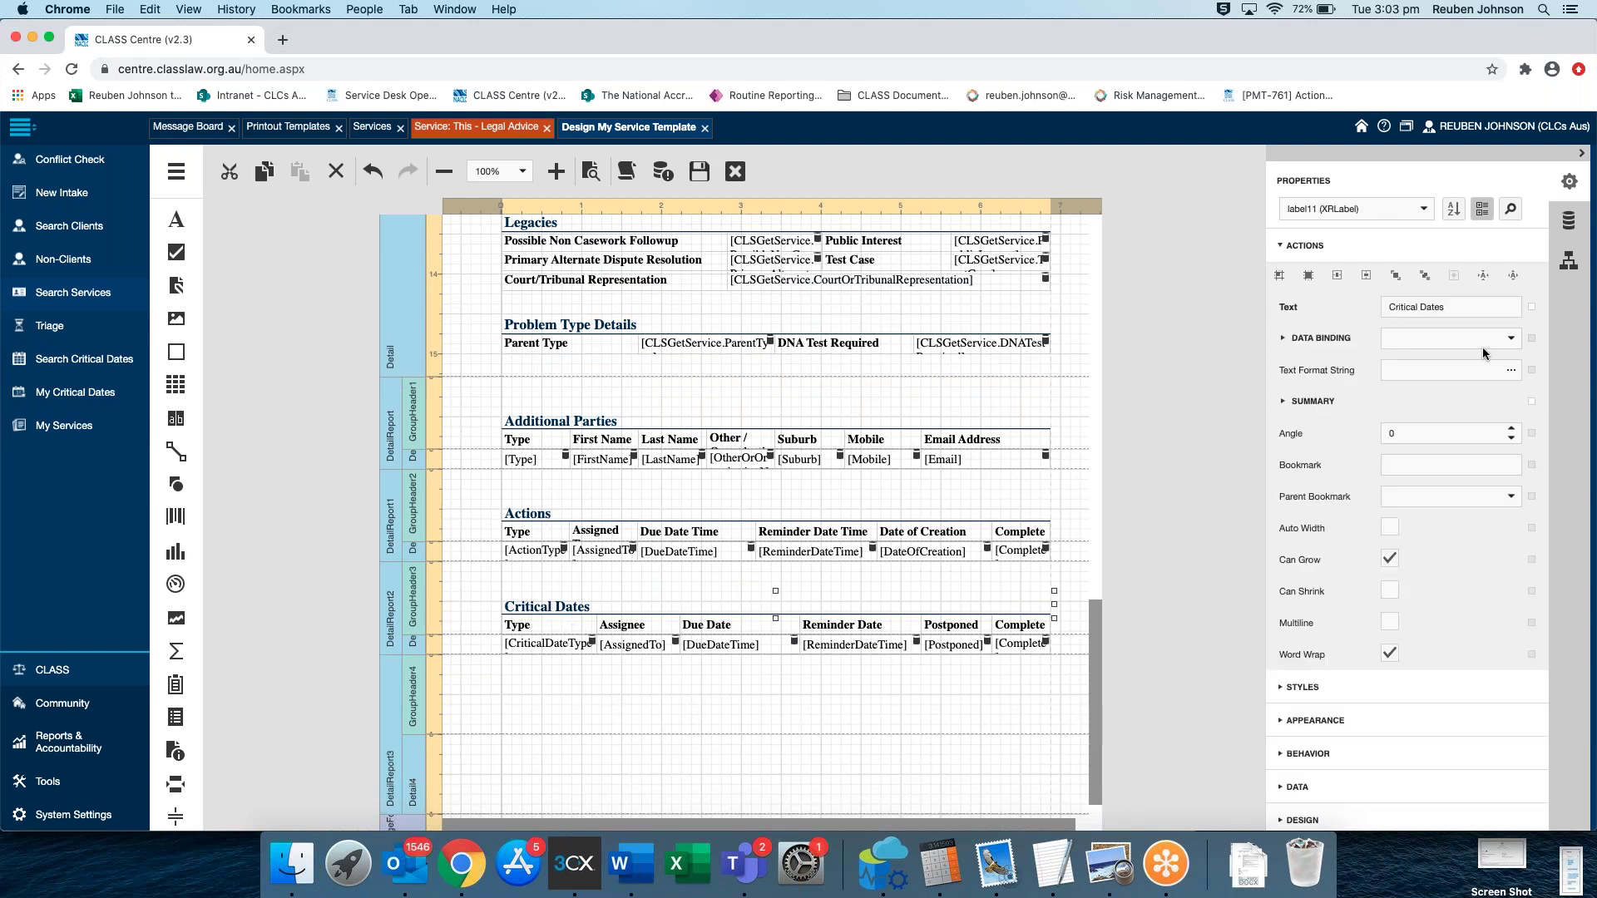
pyautogui.click(1563, 268)
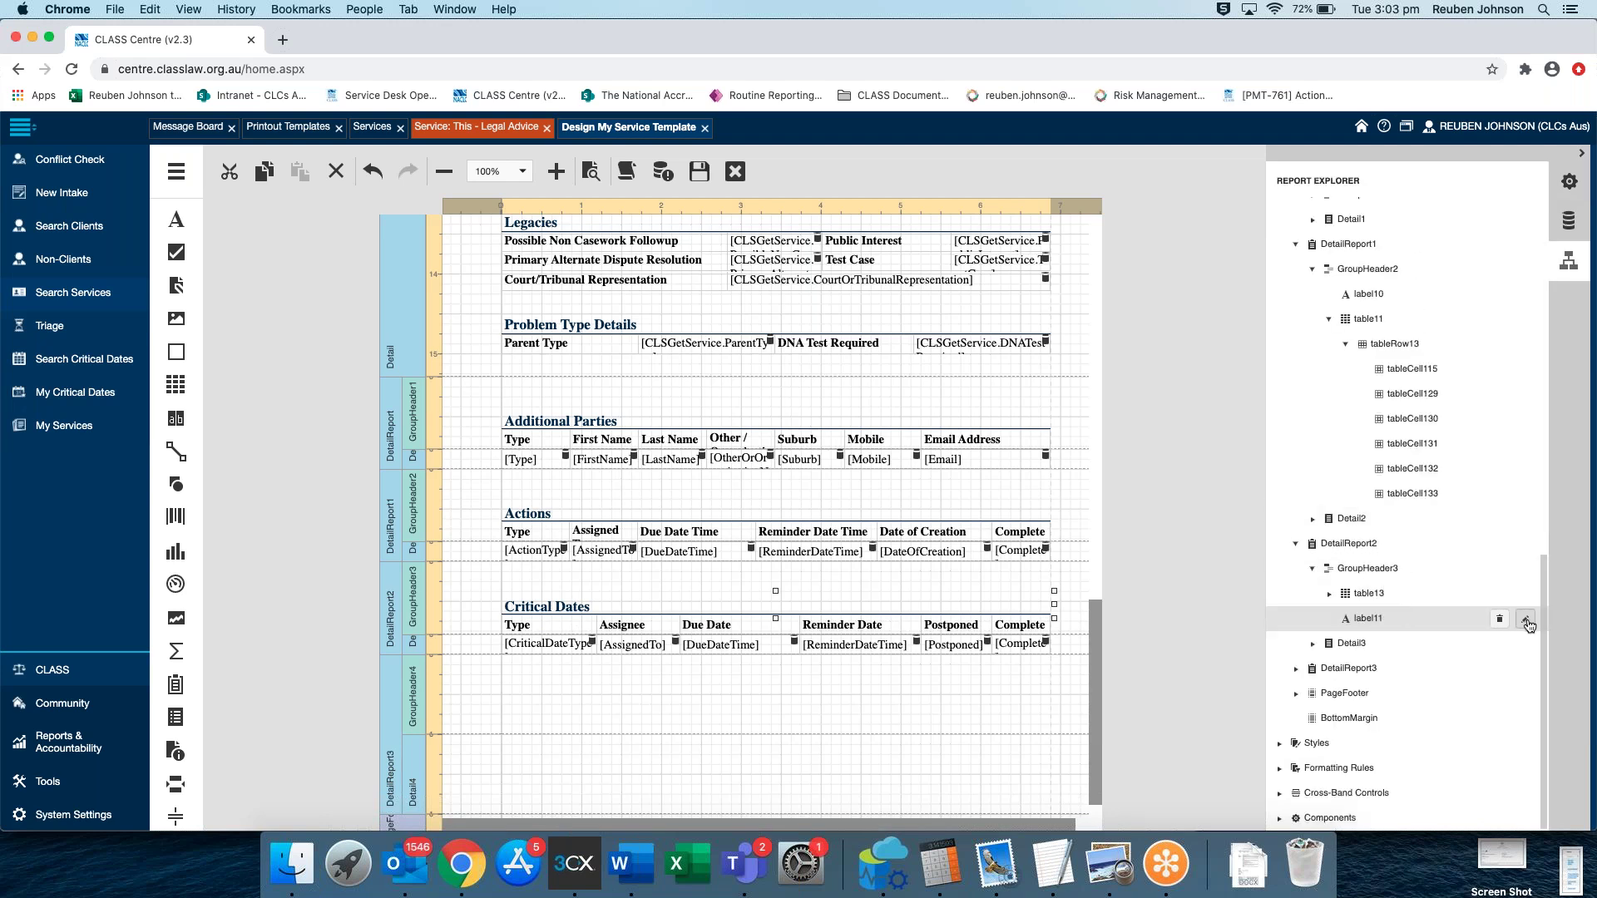
pyautogui.rightClick(1365, 619)
pyautogui.press('Escape')
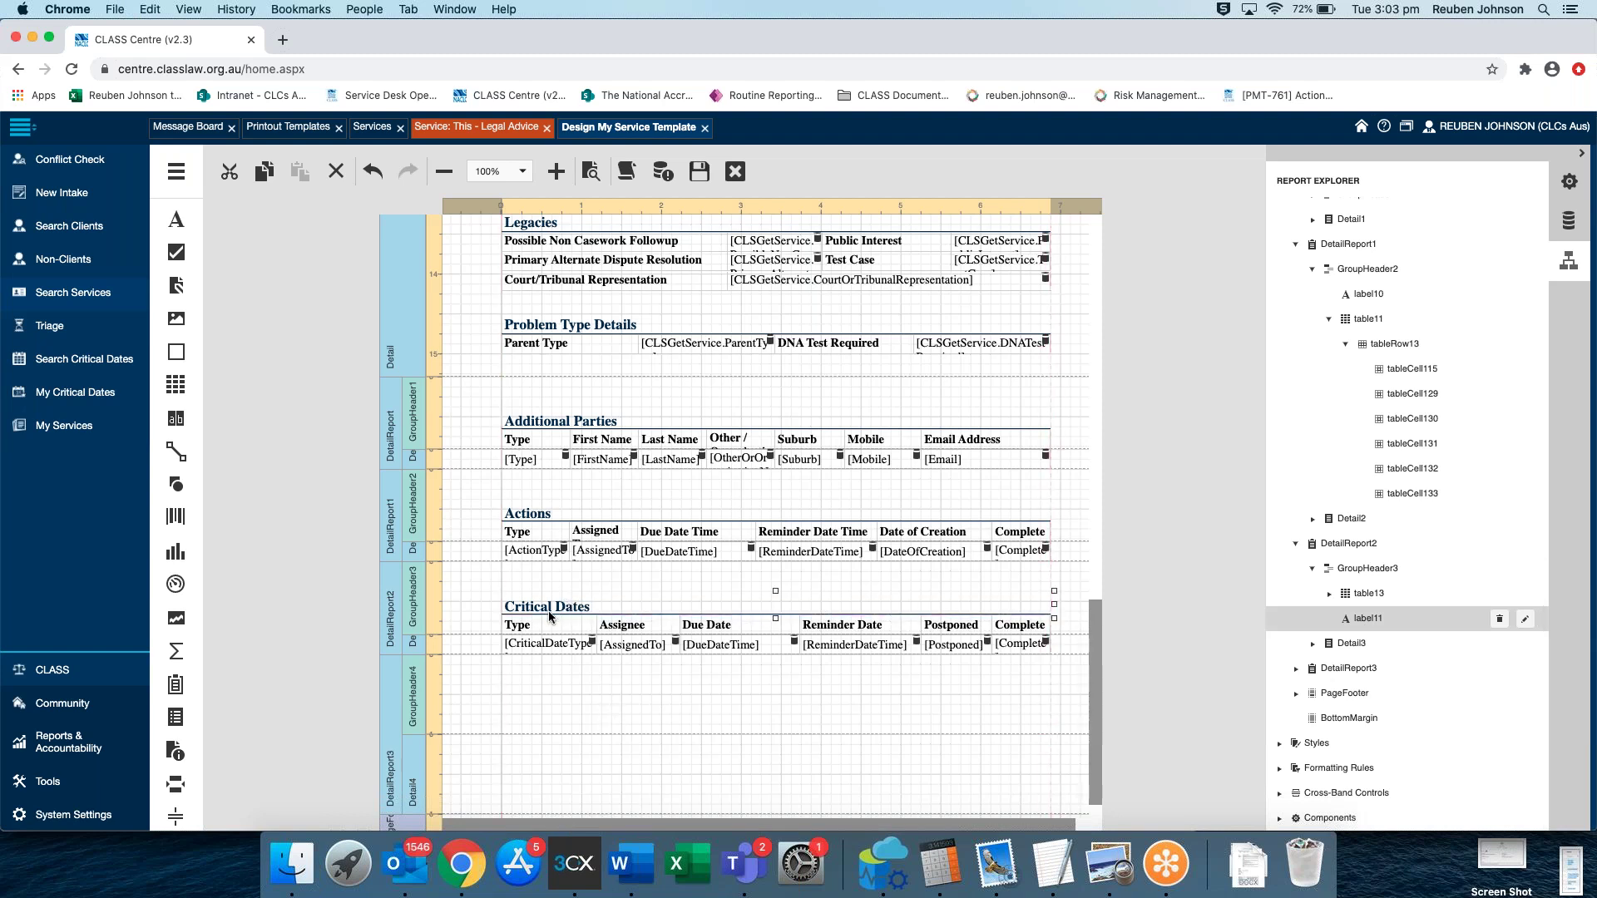
pyautogui.moveTo(549, 613); pyautogui.dragTo(565, 577)
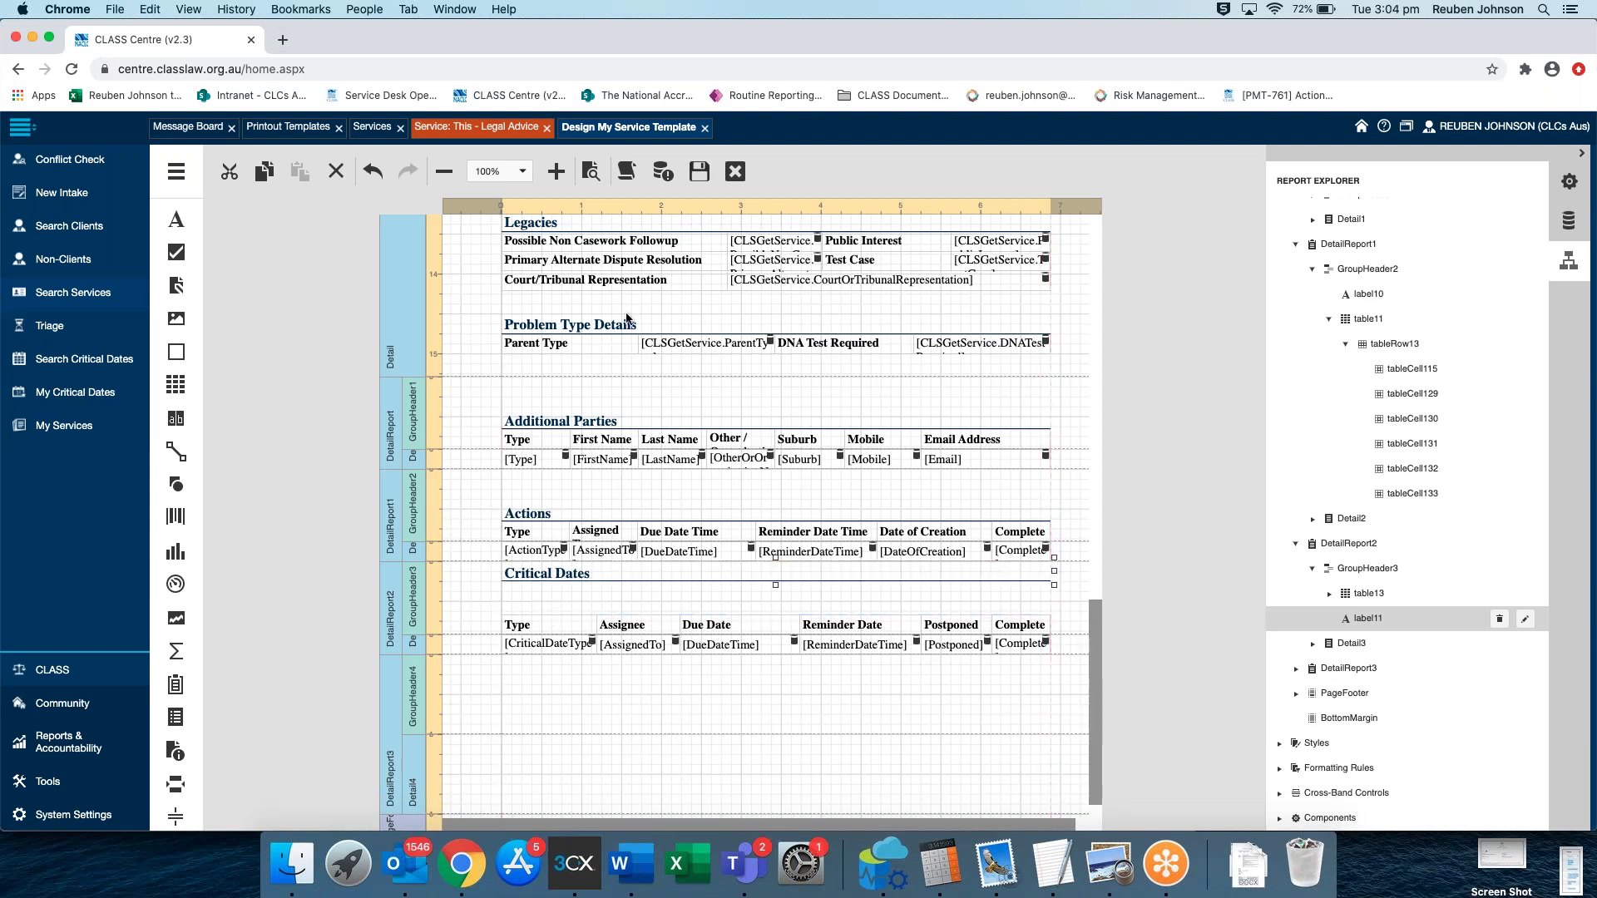
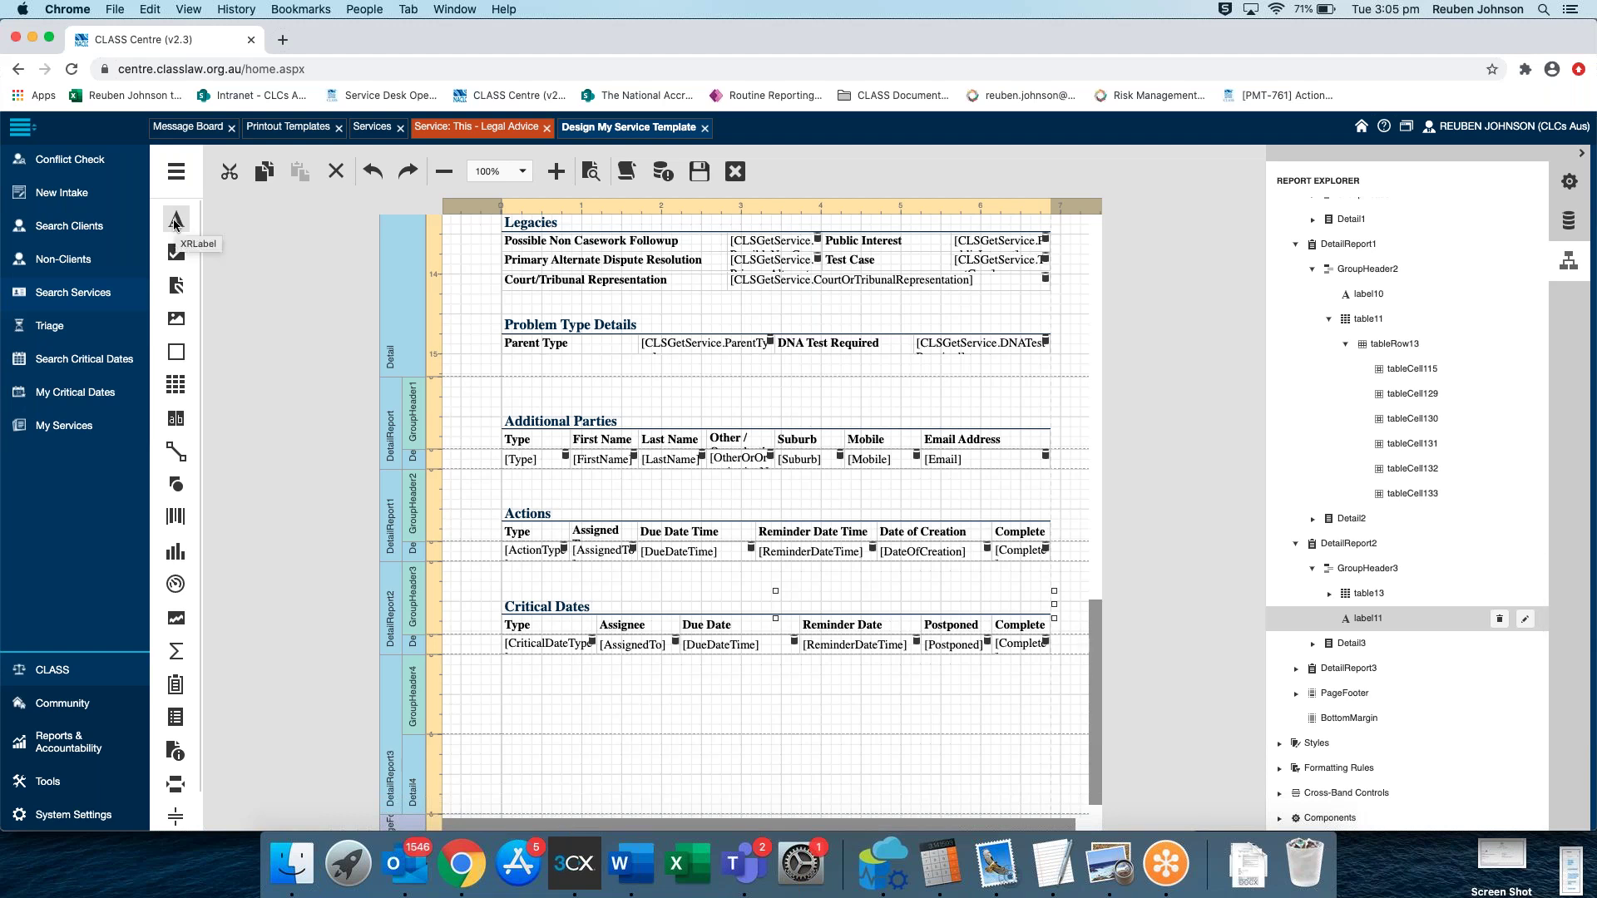
# Add a label at the left margin of the GroupHeader4 band with the text "Conflict Check" and select it
pyautogui.moveTo(175, 223); pyautogui.dragTo(501, 685)
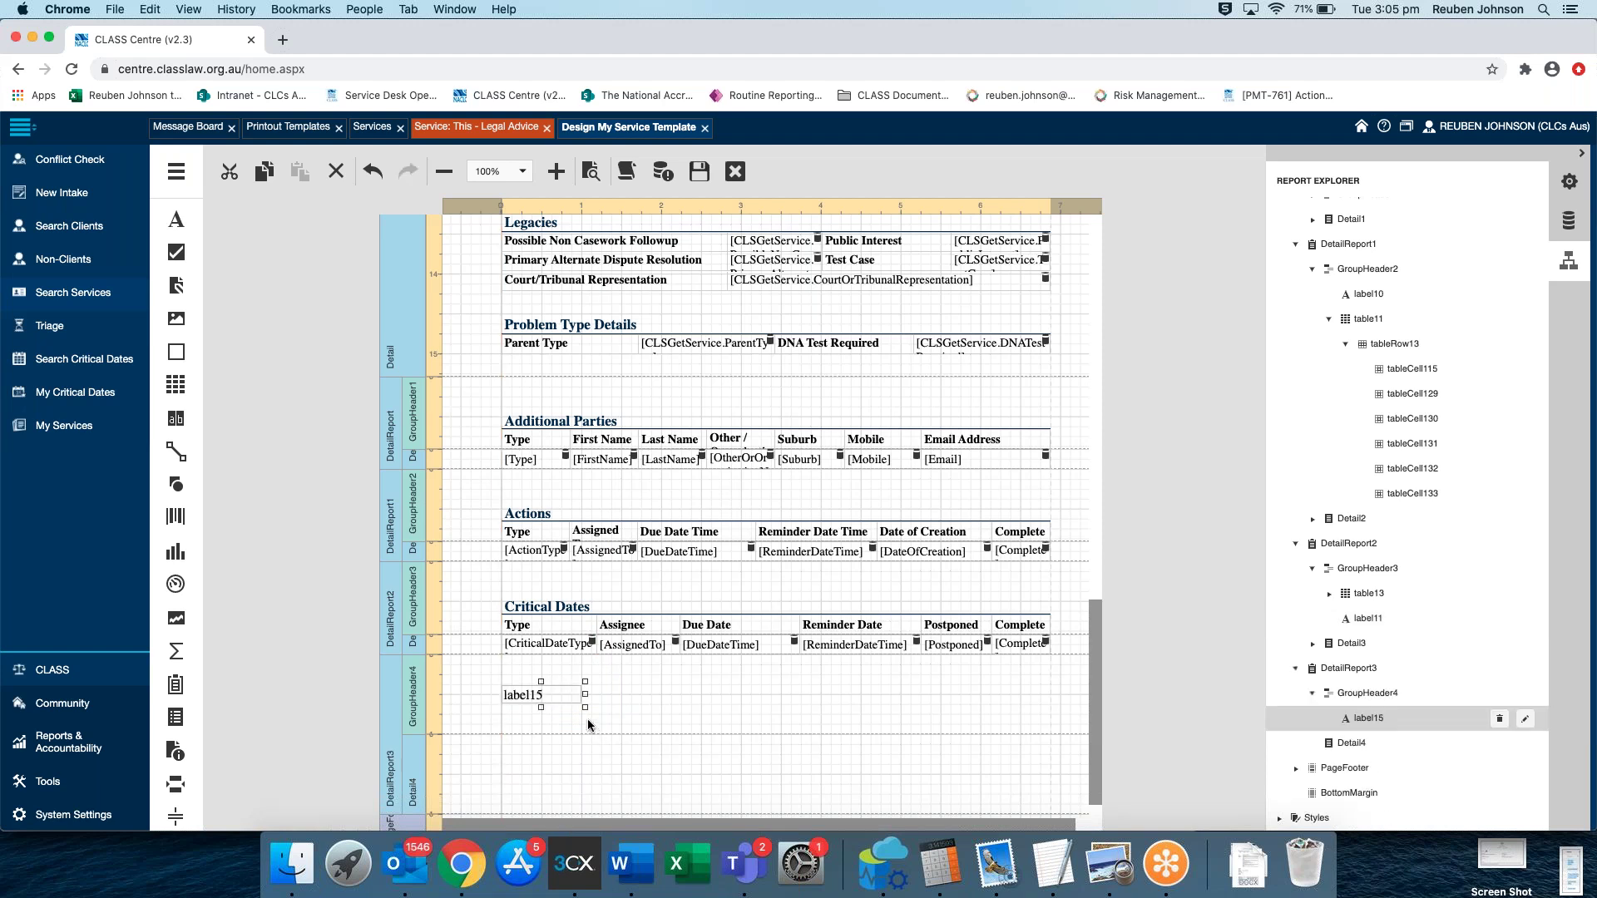
pyautogui.doubleClick(544, 691)
pyautogui.write('Conflict C')
pyautogui.write('heck')
pyautogui.click(647, 706)
pyautogui.click(568, 697)
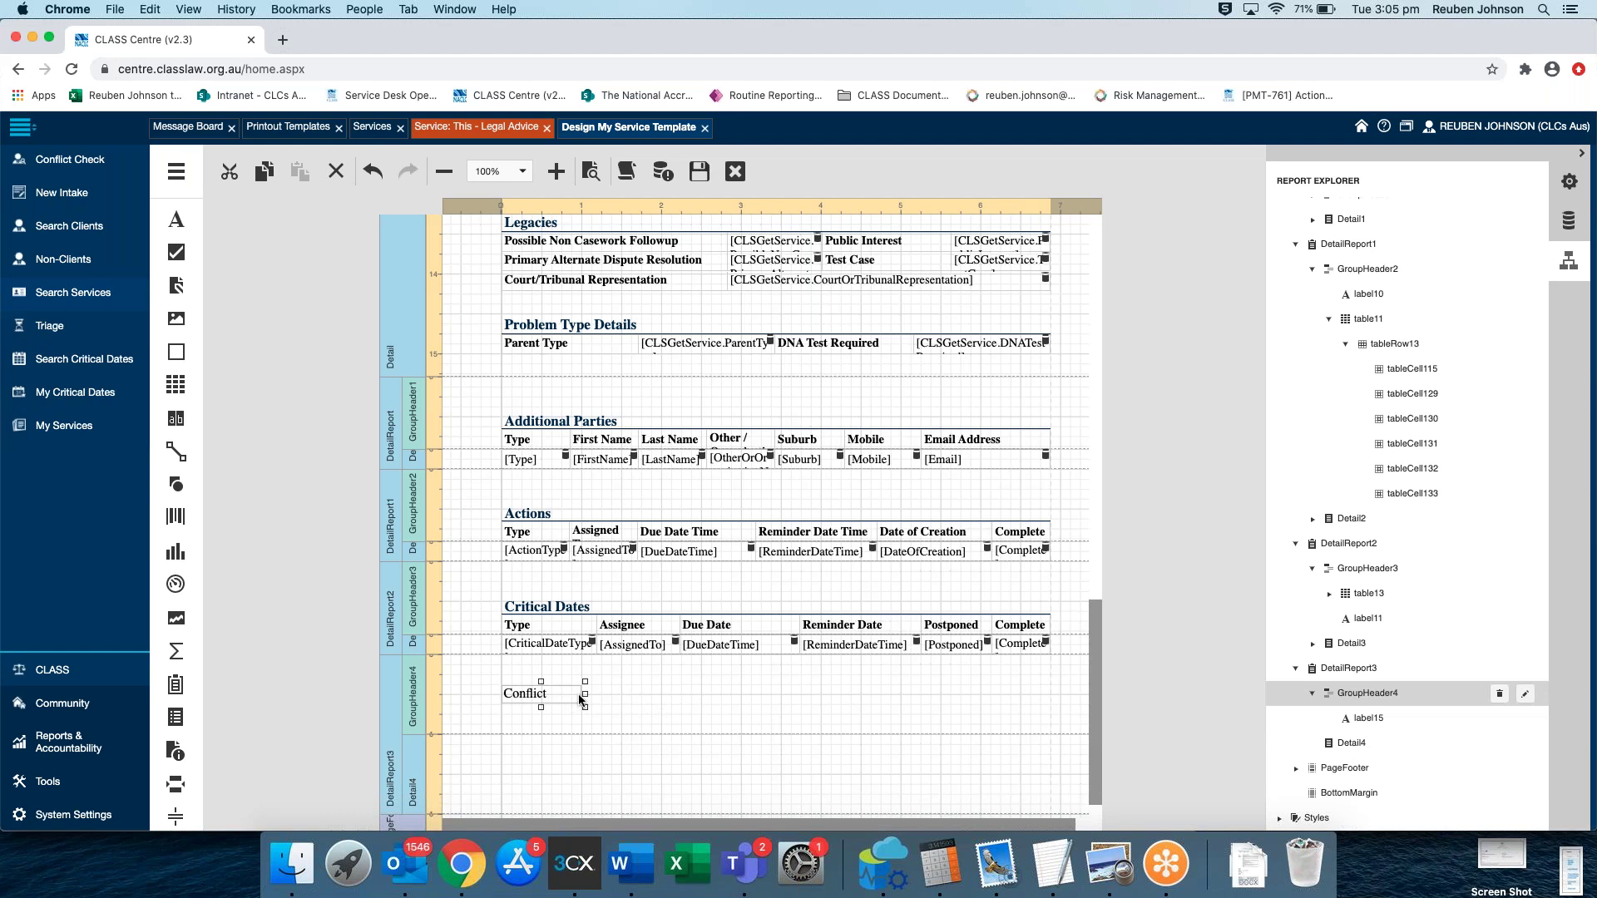
# Widen the Conflict Check label to the full width of the section headings and examine the Critical Dates heading's appearance and font settings
pyautogui.moveTo(585, 694); pyautogui.dragTo(1053, 694)
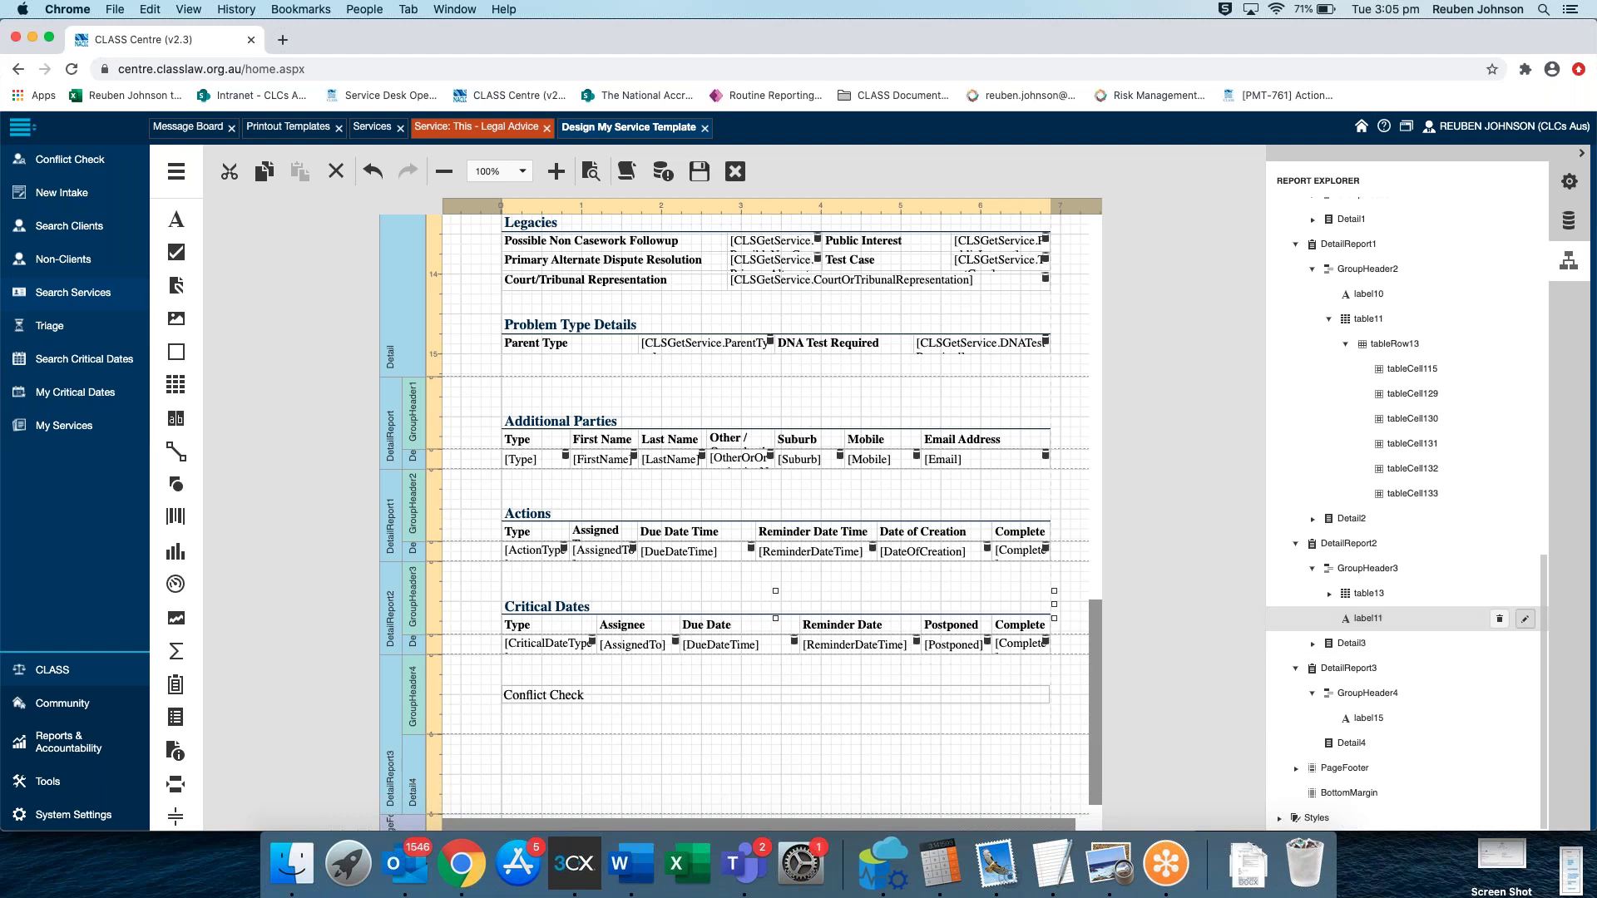
pyautogui.click(1524, 619)
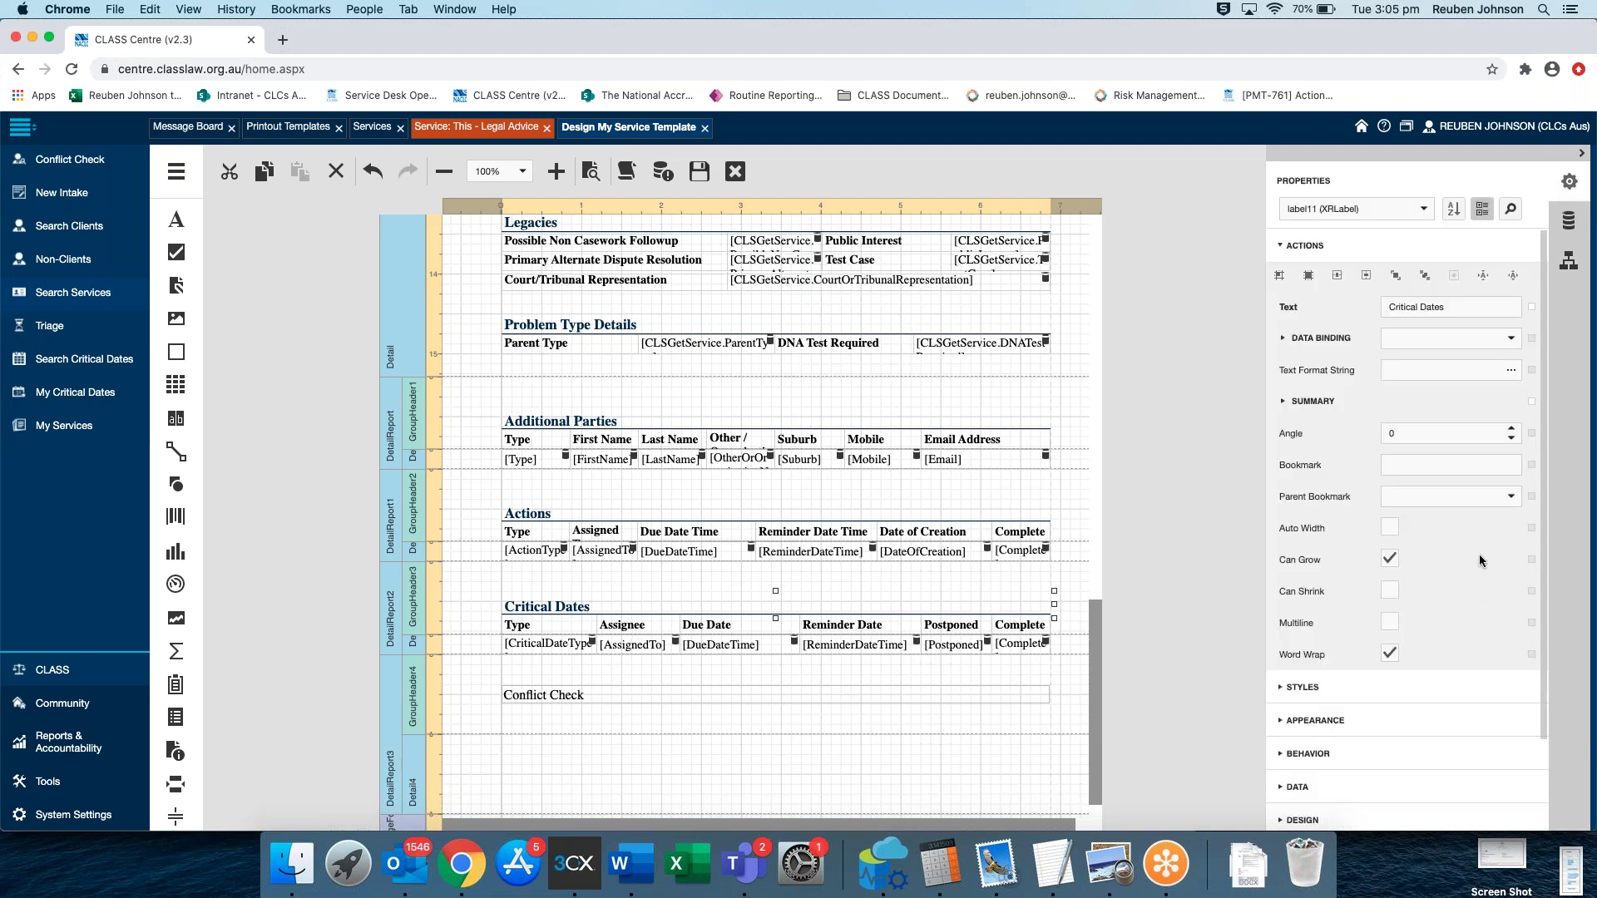
pyautogui.click(1284, 721)
pyautogui.scroll(-5, 1374, 697)
pyautogui.scroll(3, 1375, 697)
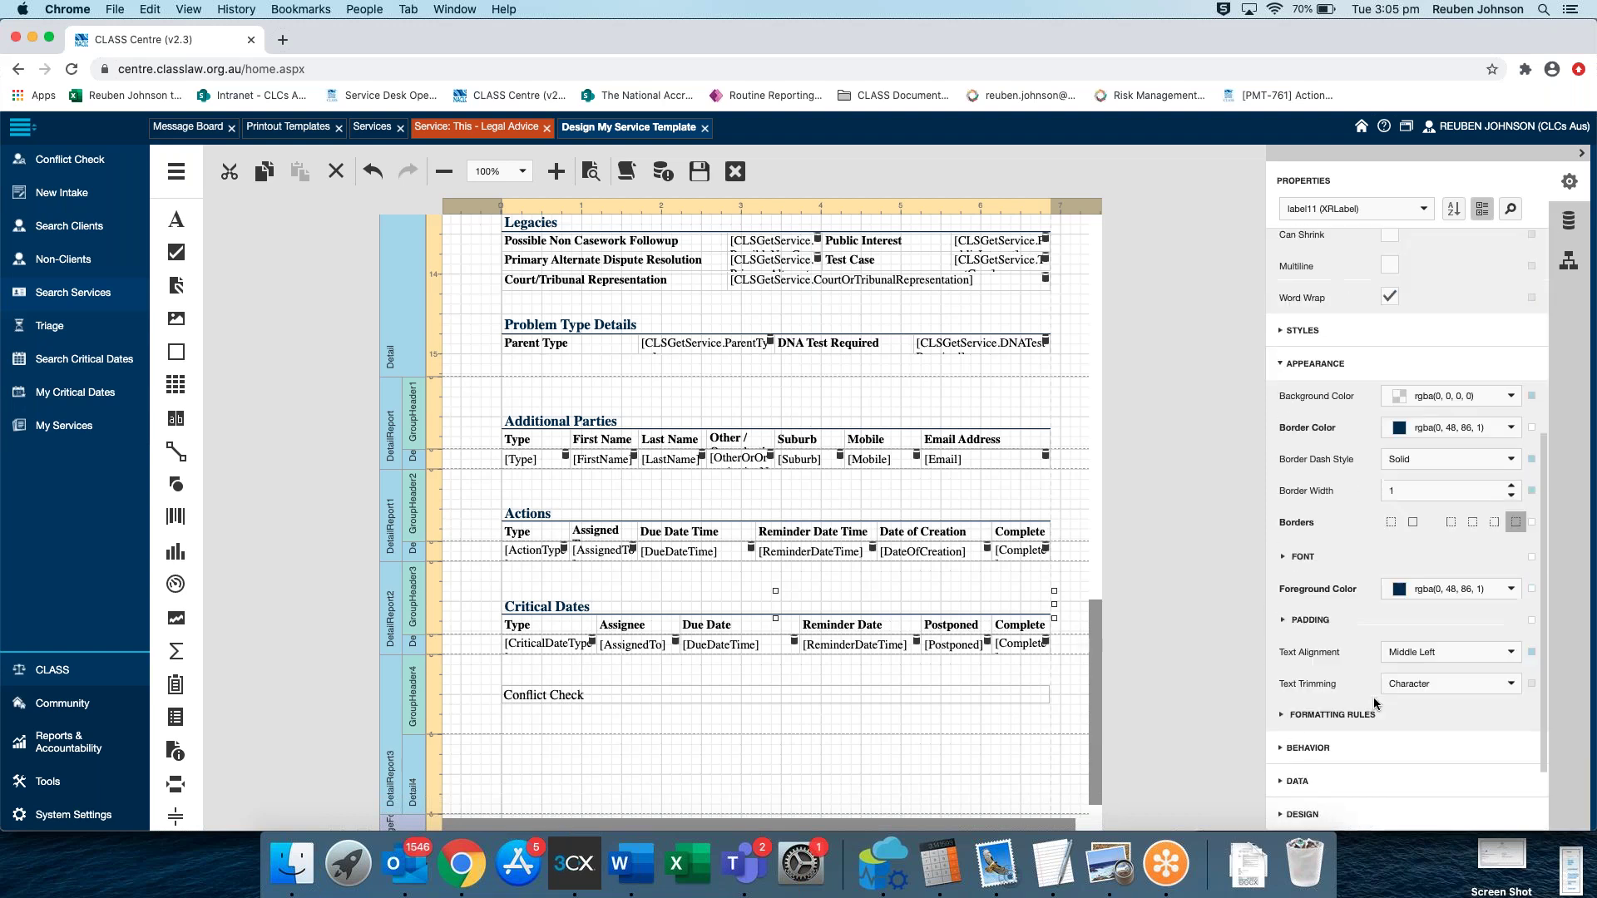
pyautogui.scroll(-3, 1374, 698)
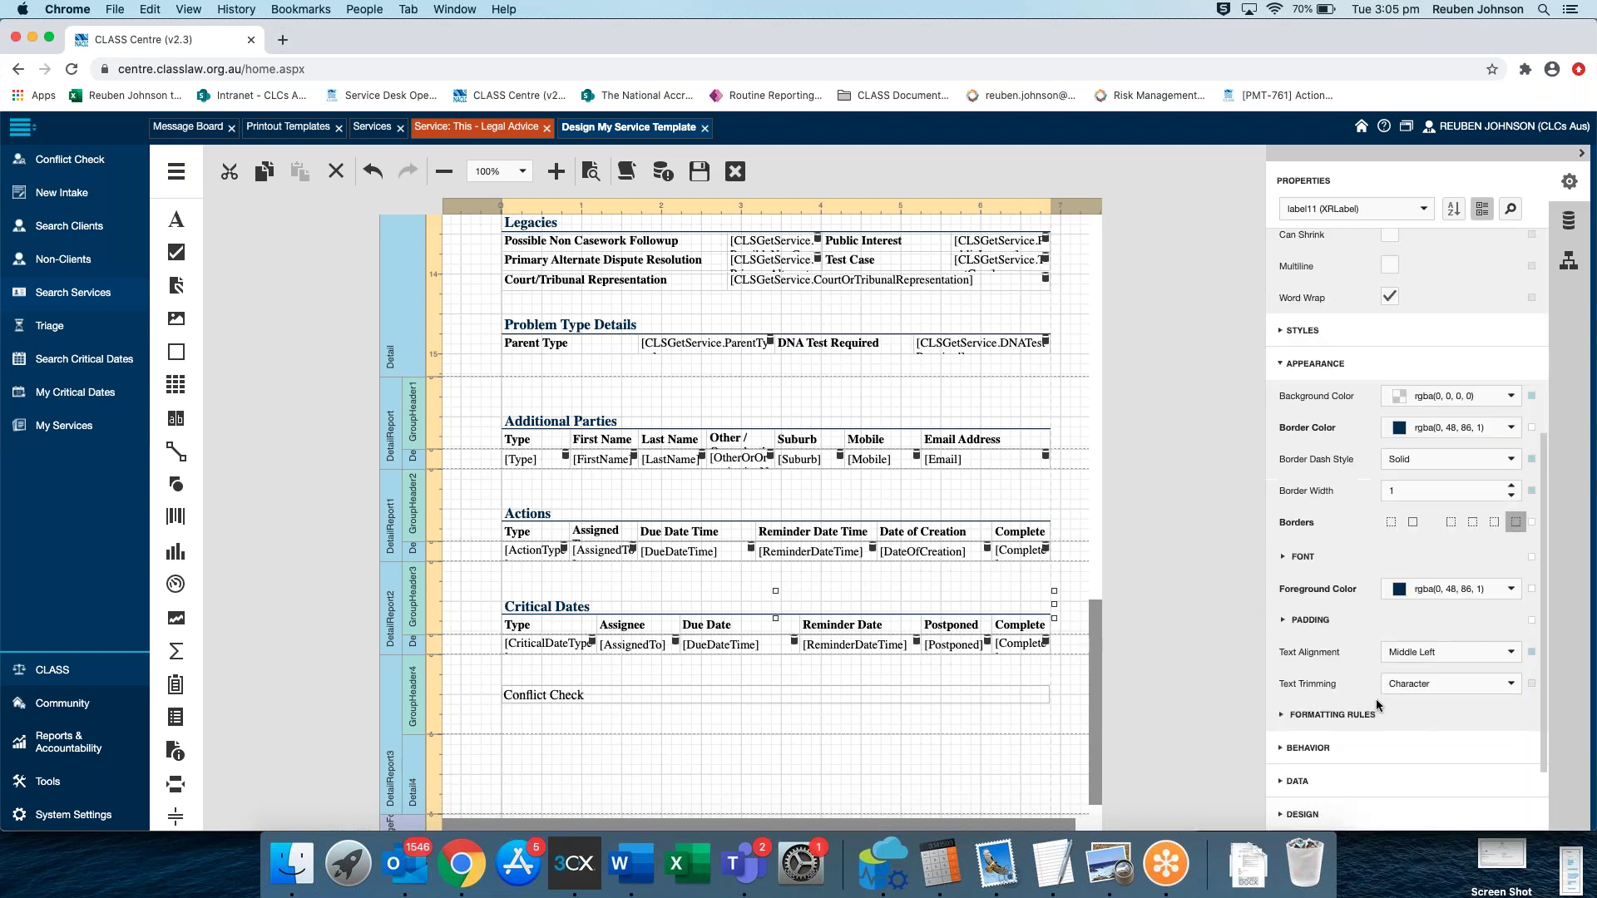
pyautogui.click(1283, 560)
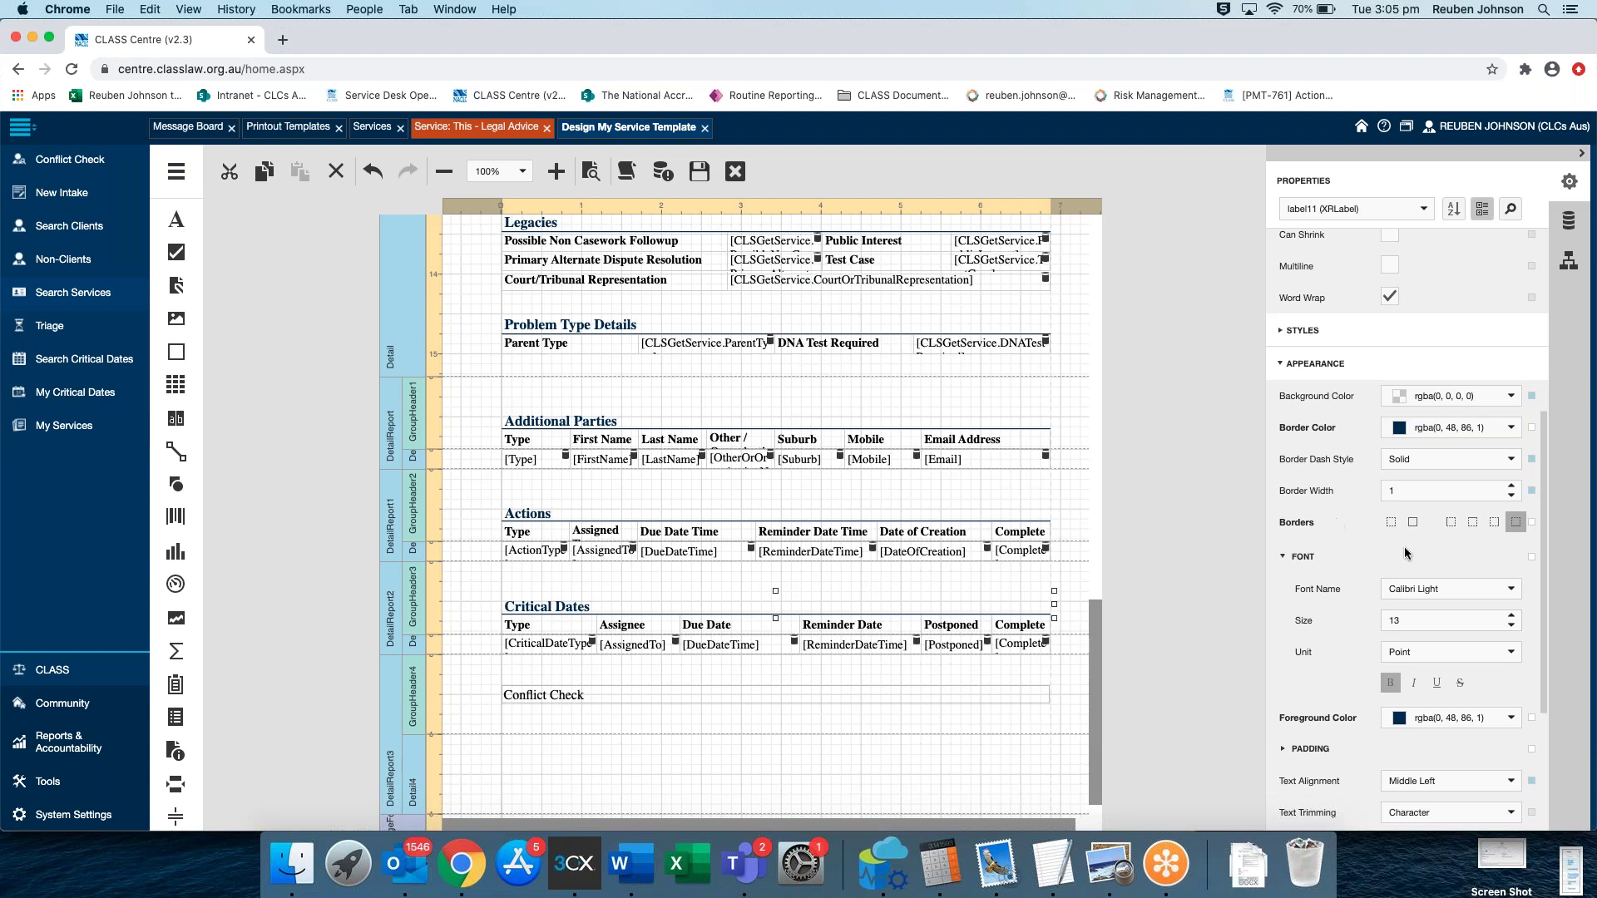
pyautogui.scroll(-2, 1404, 545)
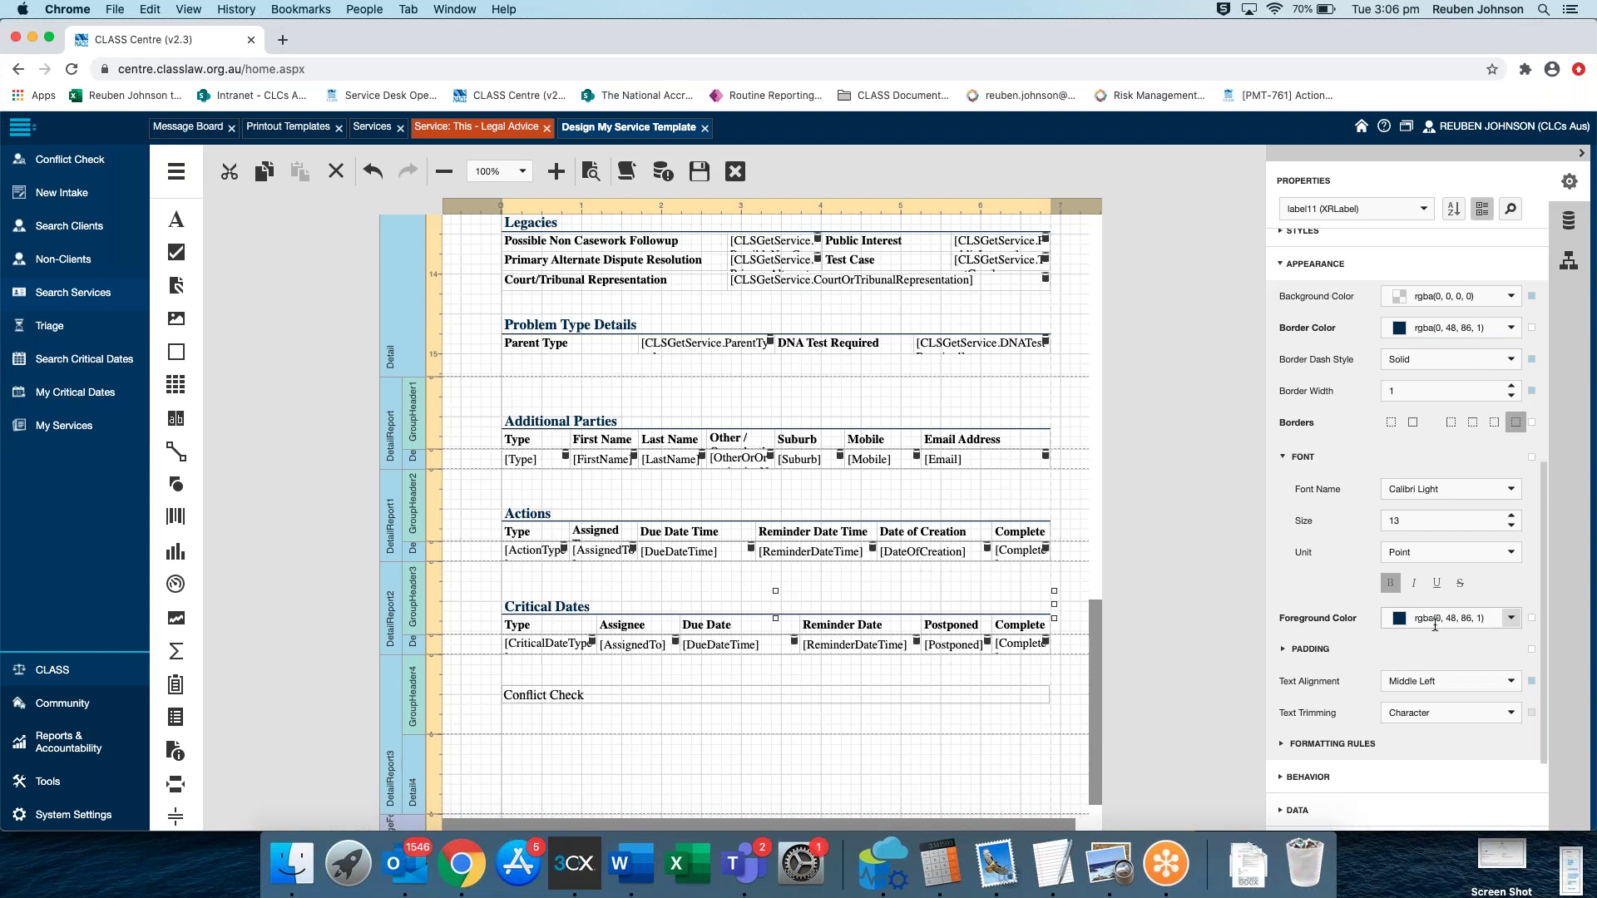
# Set the Conflict Check label's font size to 13 and make it bold
pyautogui.click(536, 698)
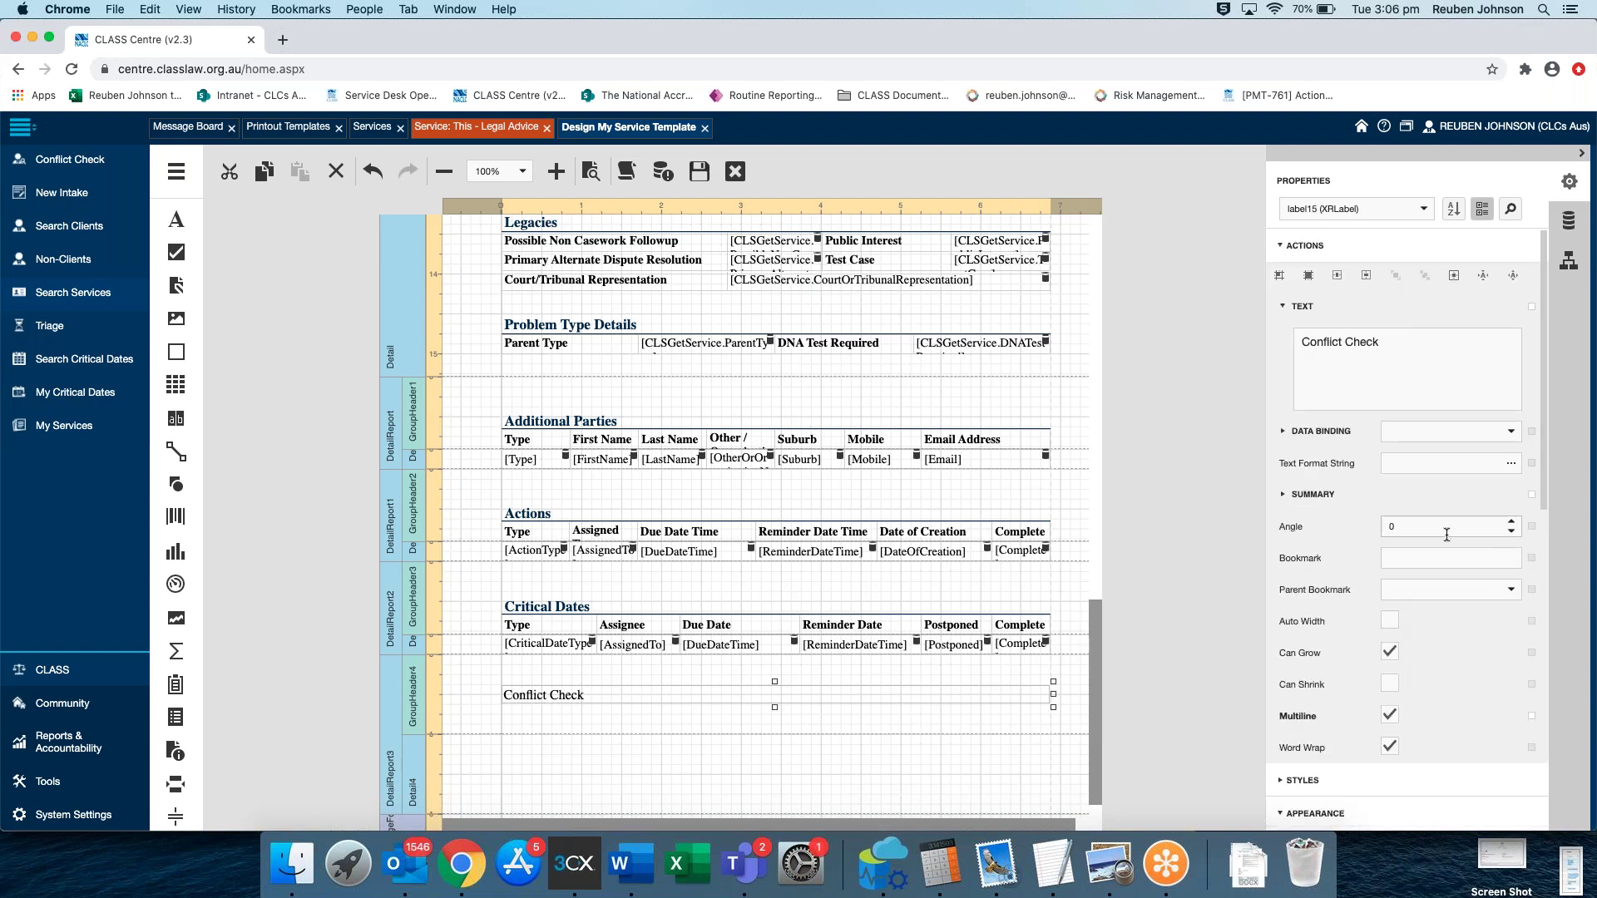
pyautogui.scroll(-5, 1315, 499)
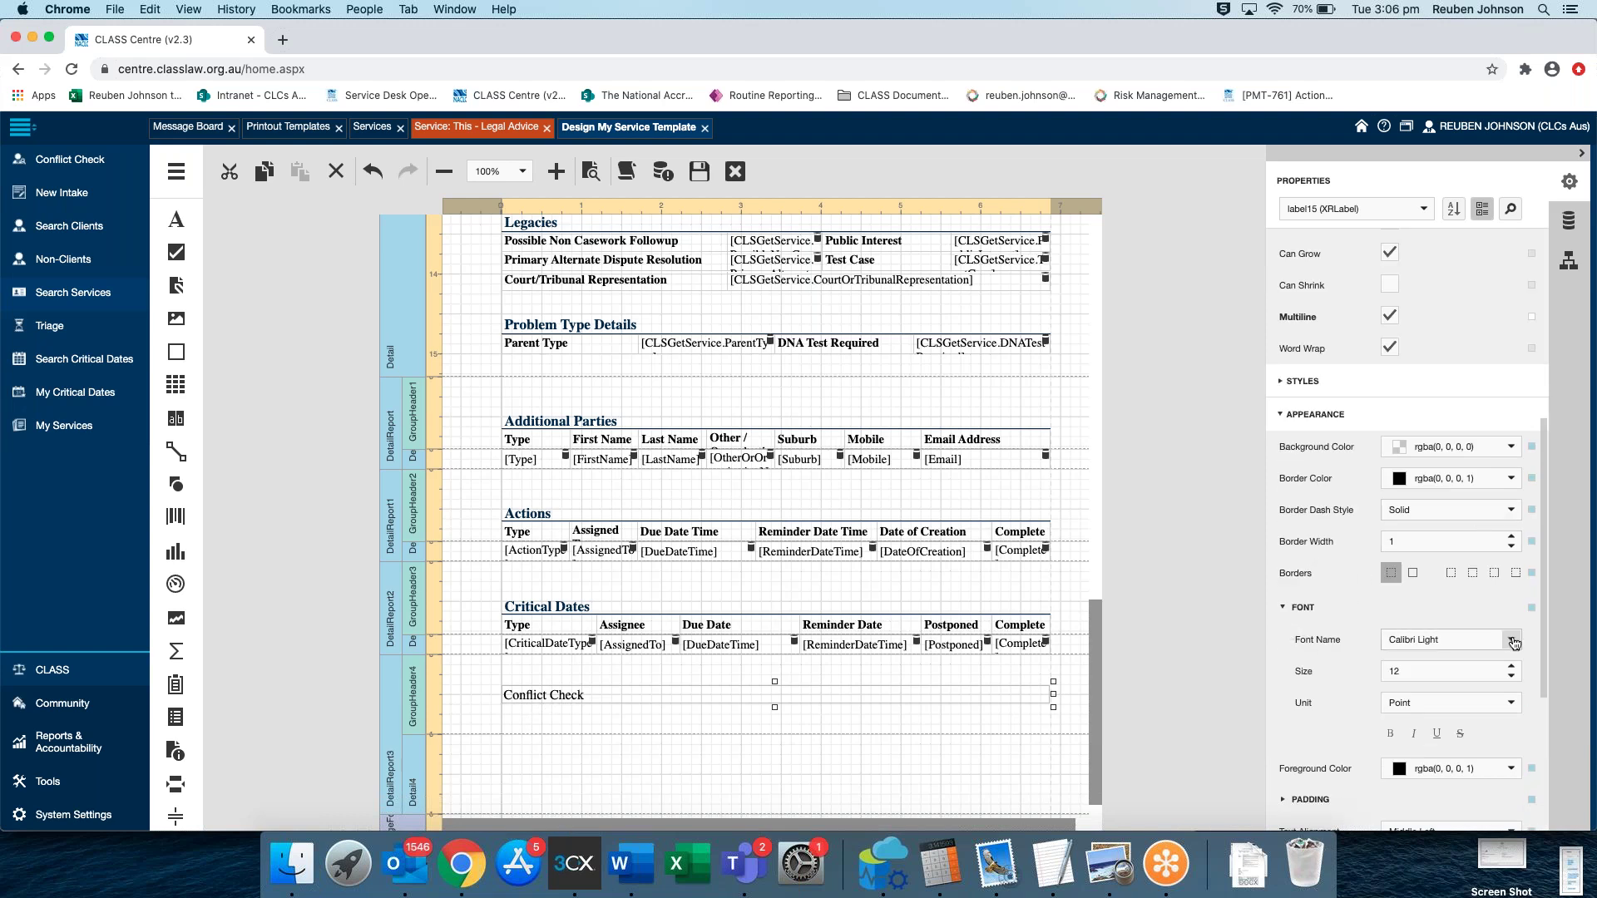
pyautogui.click(1512, 665)
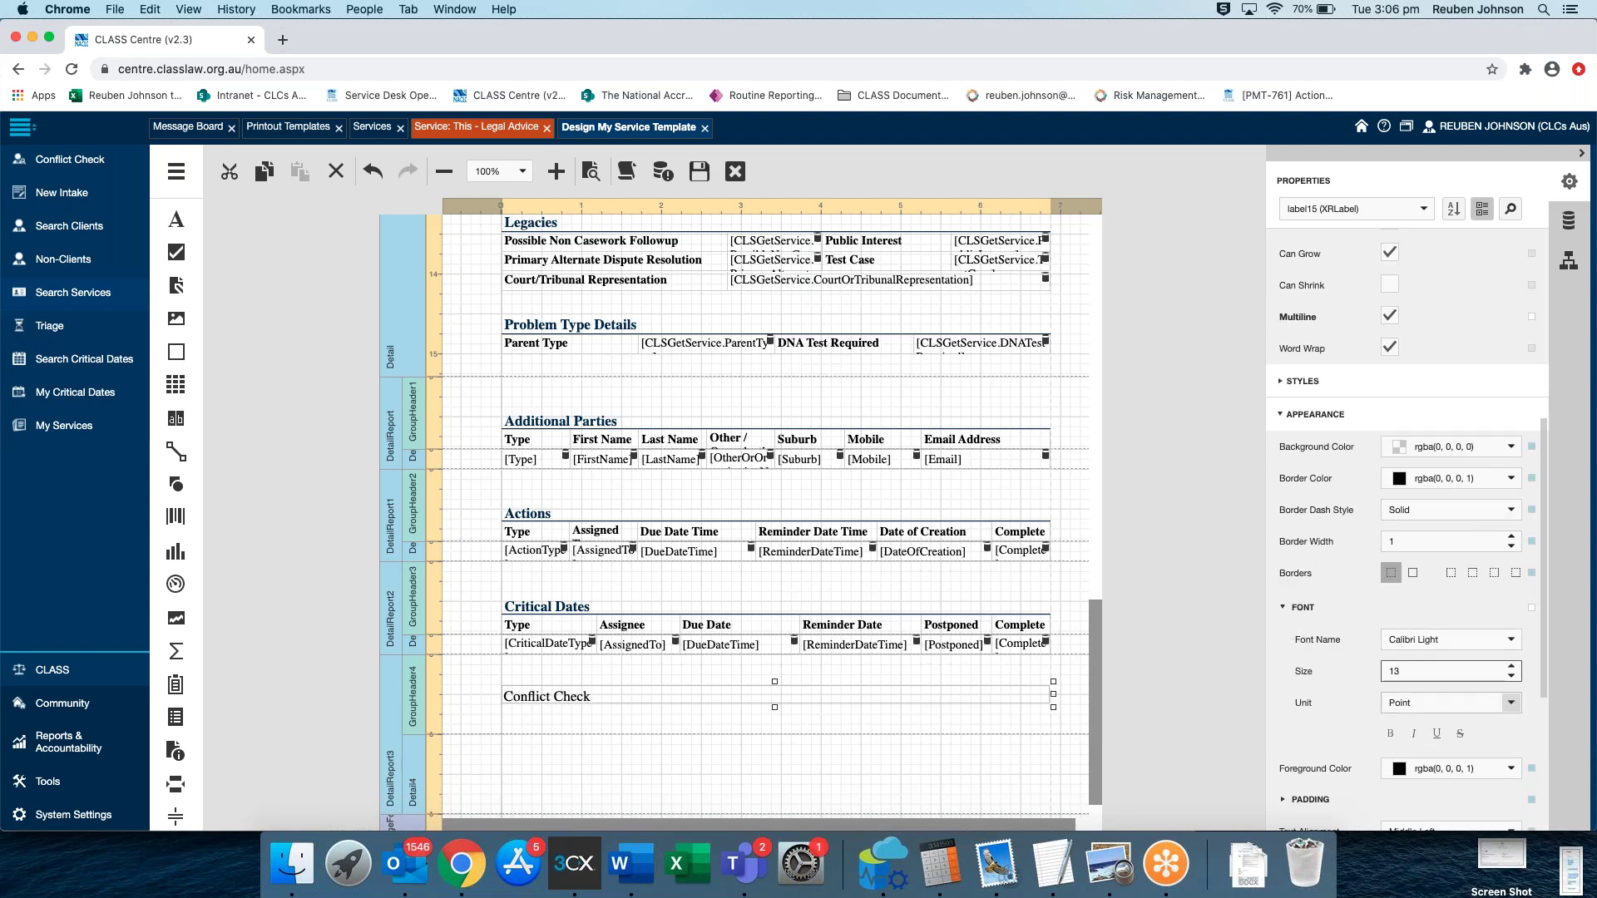
pyautogui.click(1391, 733)
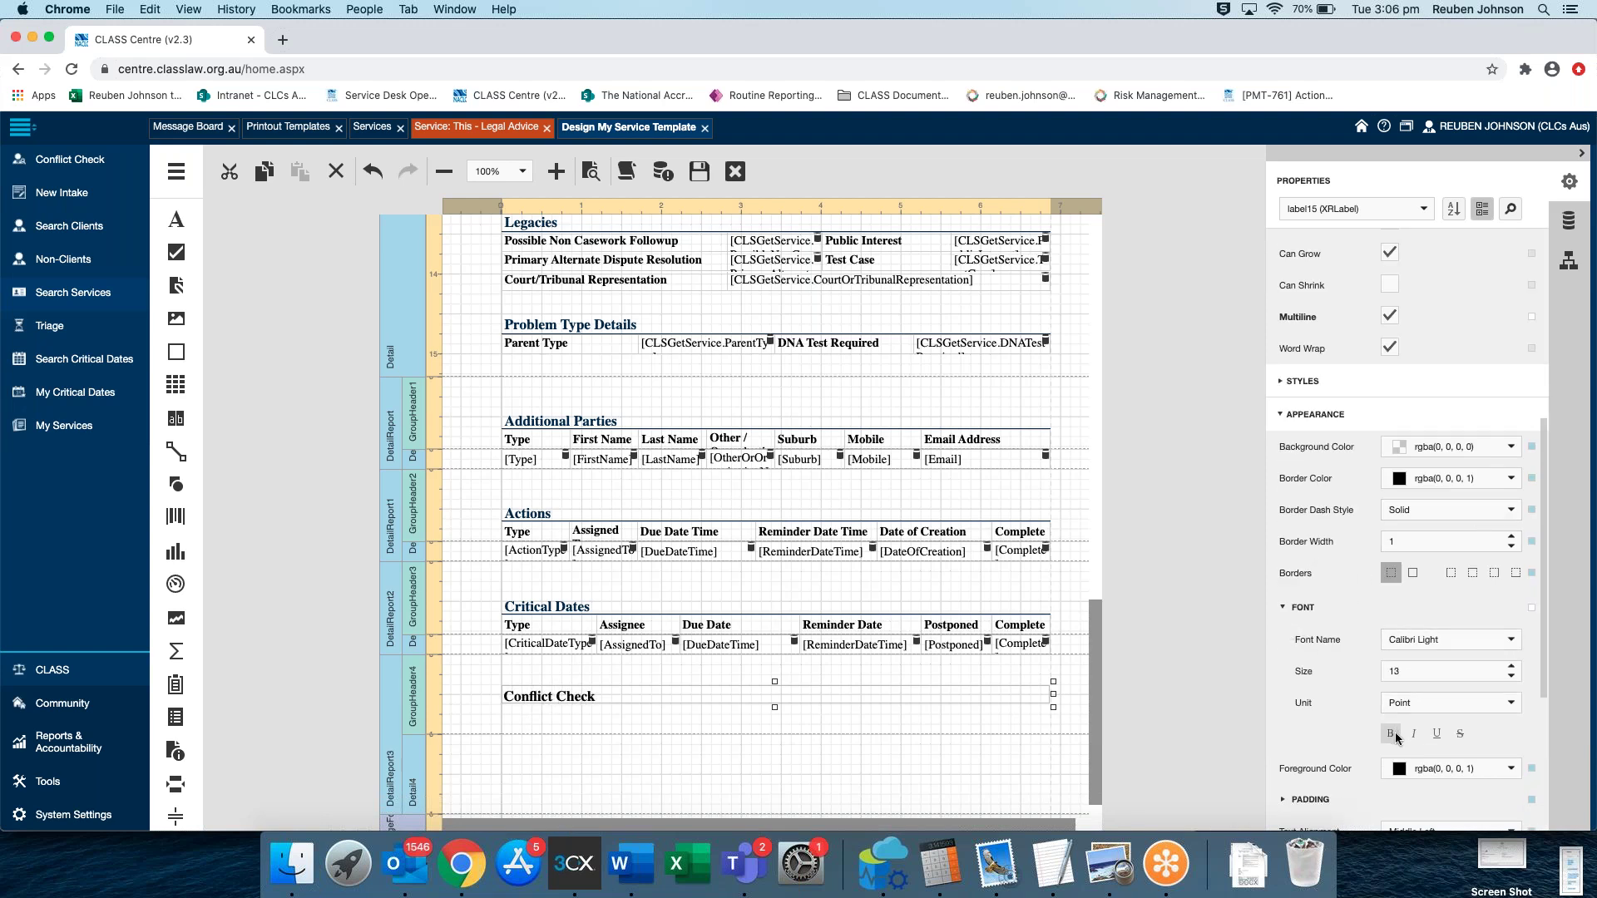
# Set the Conflict Check label's foreground colour to RGB 0, 48, 86, using the Critical Dates heading as reference
pyautogui.click(533, 612)
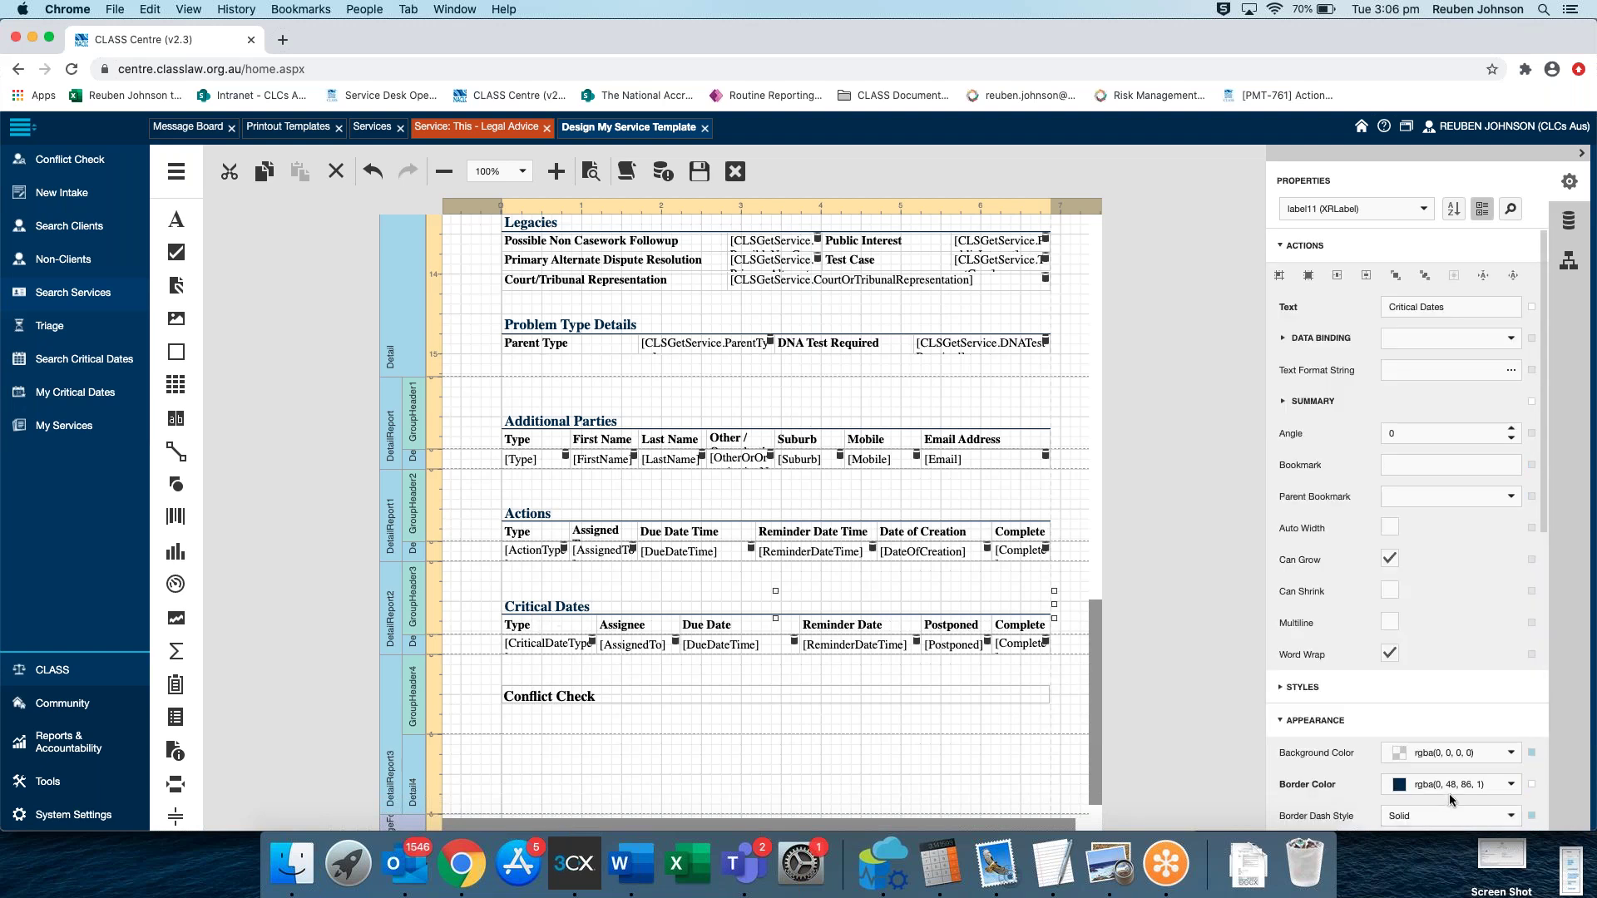
pyautogui.click(536, 698)
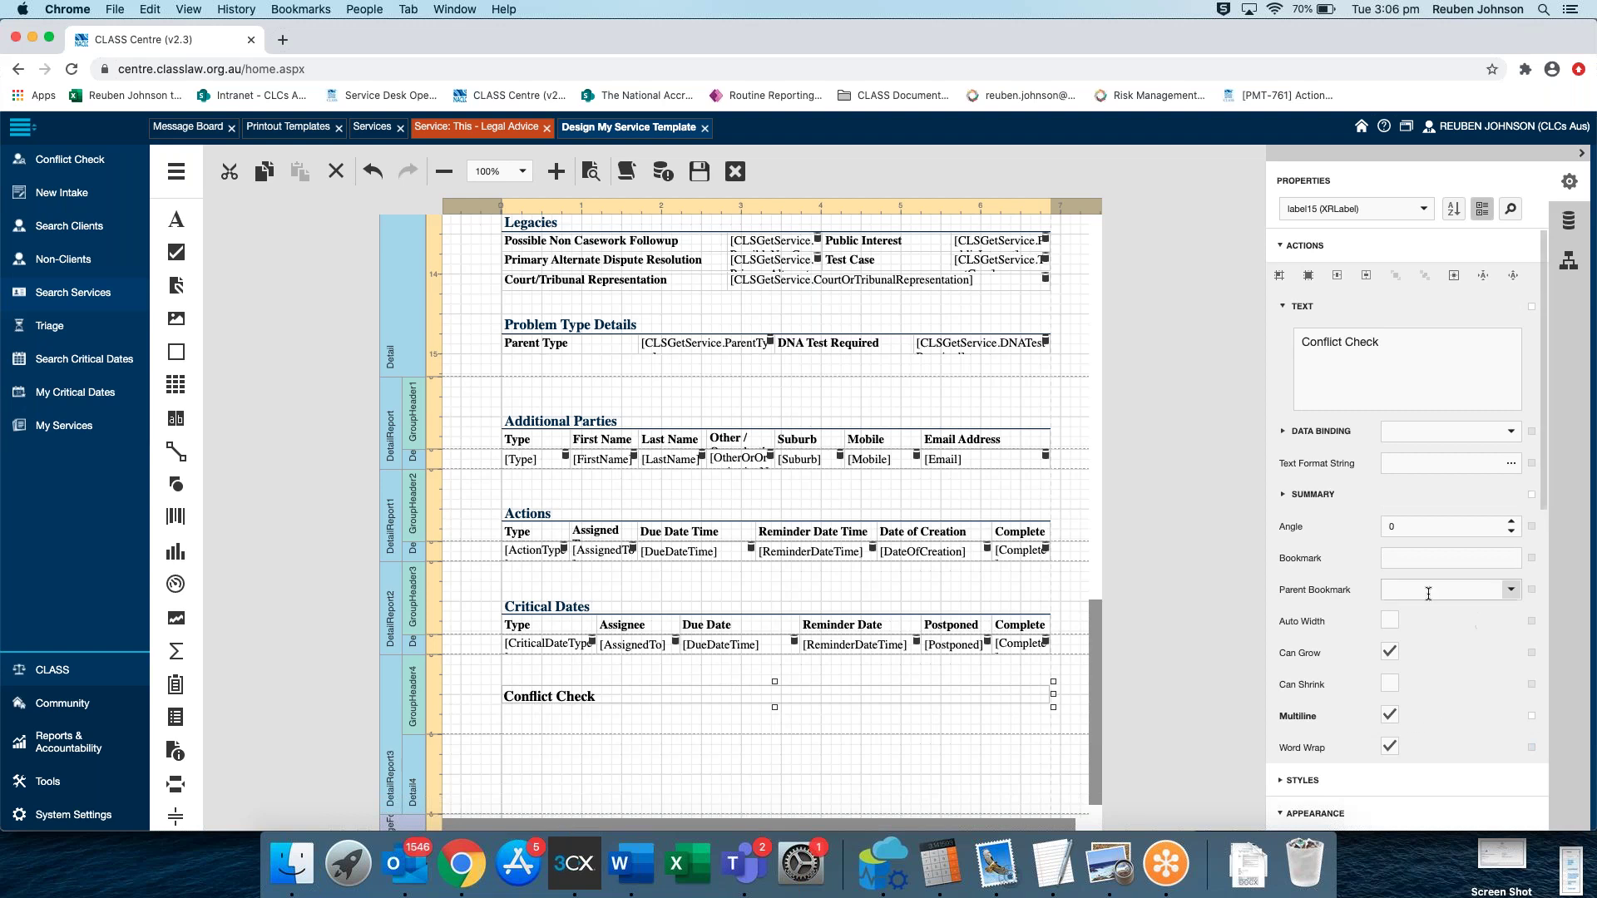
pyautogui.scroll(-6, 1414, 716)
pyautogui.click(1511, 671)
pyautogui.doubleClick(1479, 424)
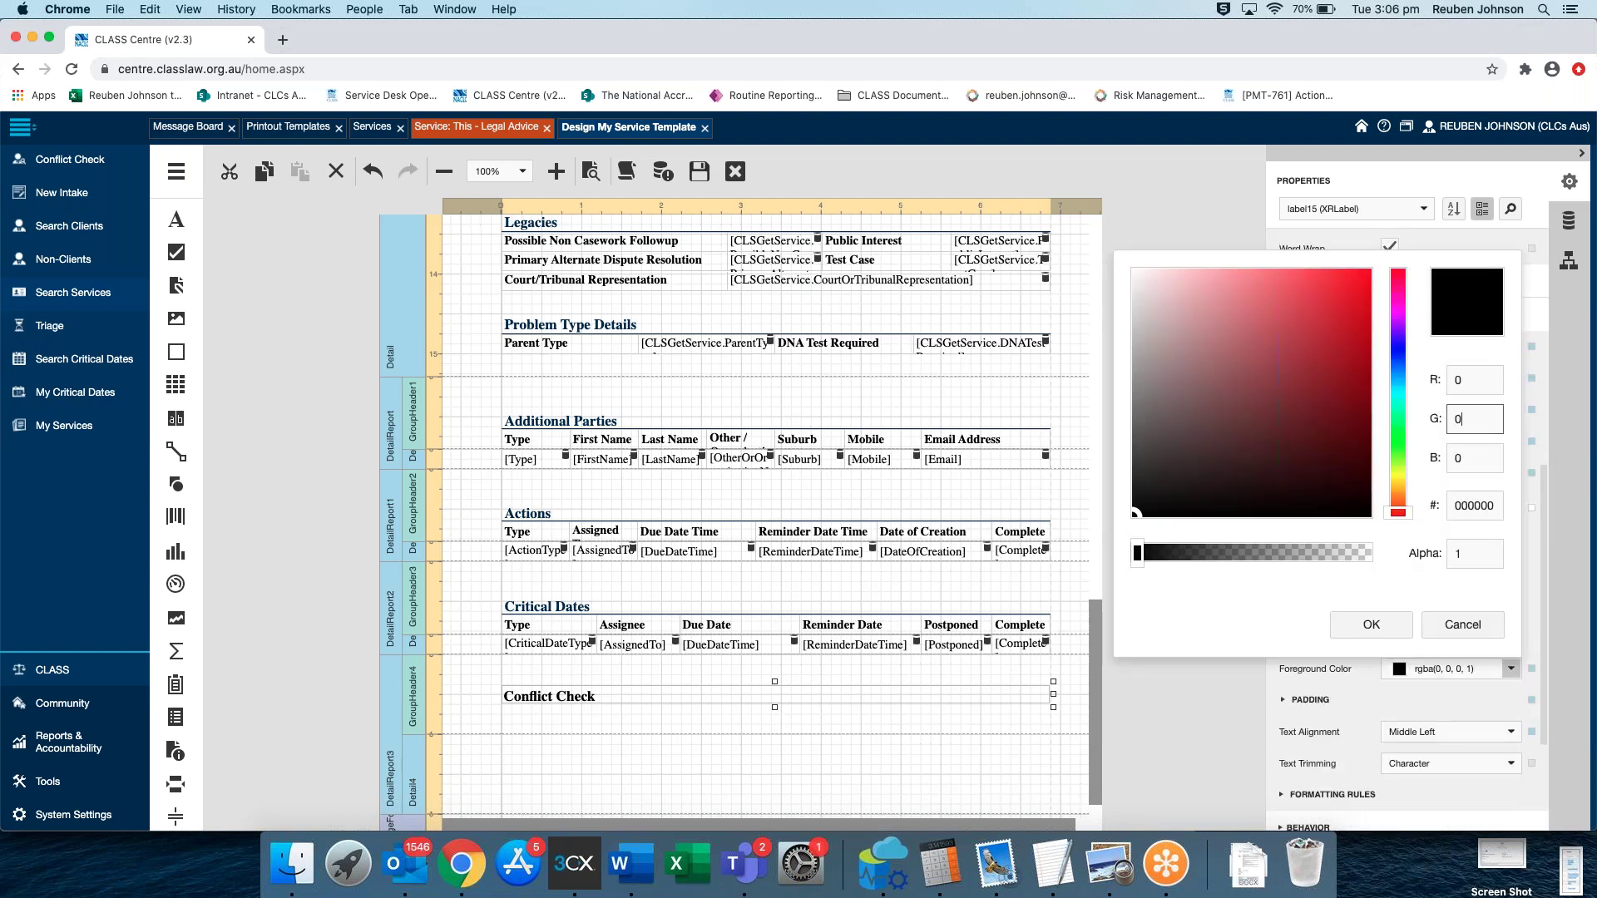
pyautogui.write('48')
pyautogui.press('Tab')
pyautogui.write('86')
pyautogui.click(1371, 624)
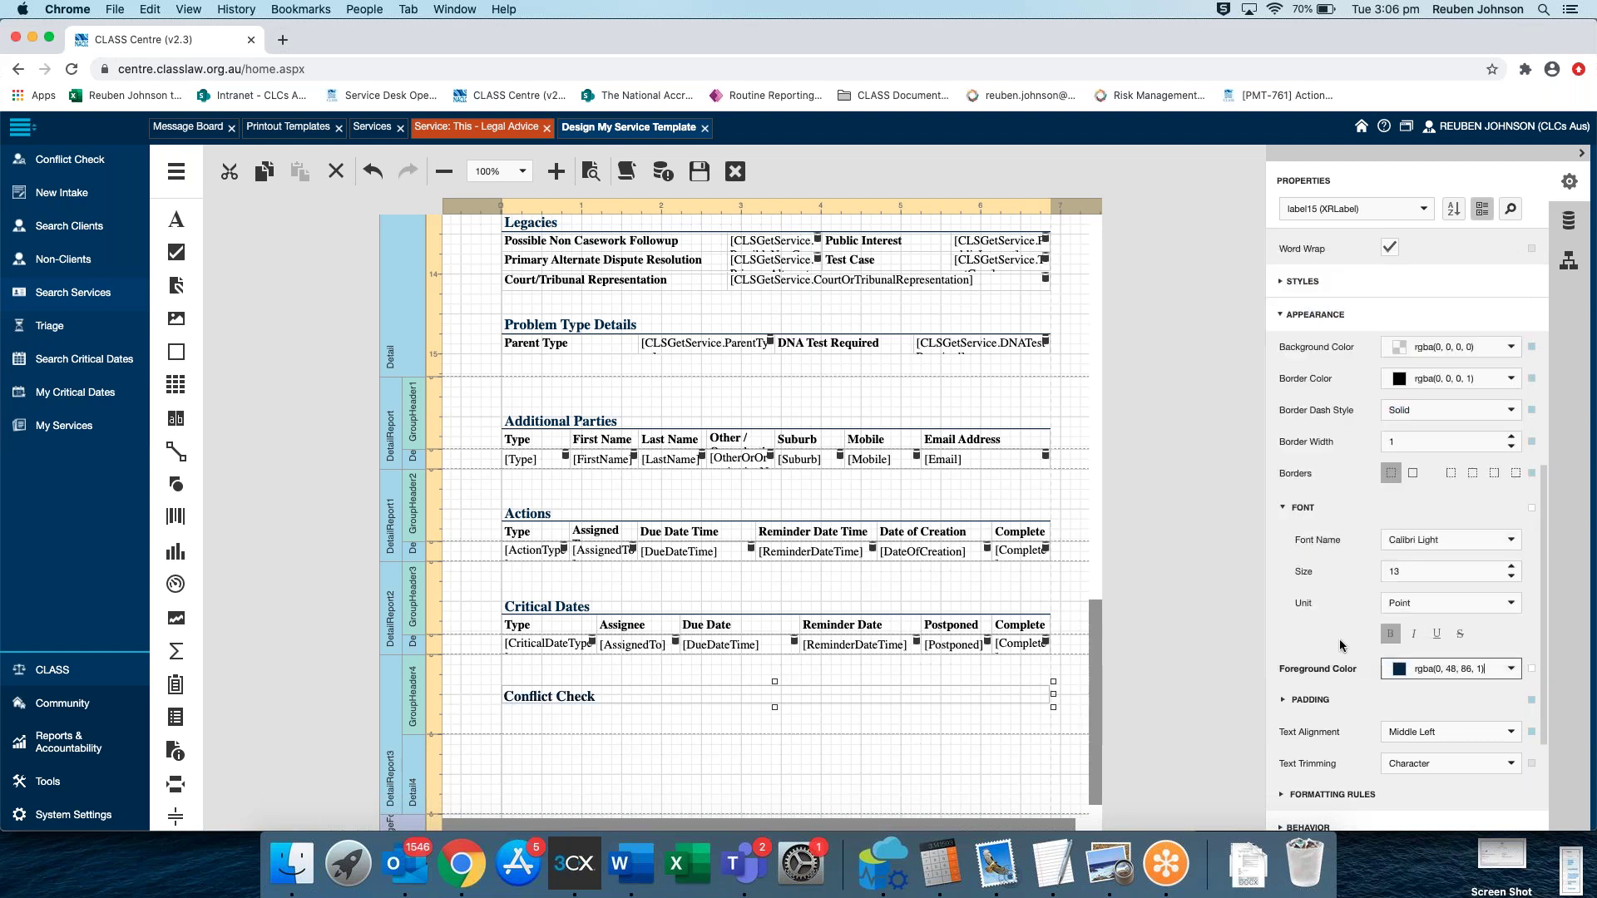
# Check the Critical Dates heading's border settings and apply the same bottom border to the Conflict Check label
pyautogui.click(551, 617)
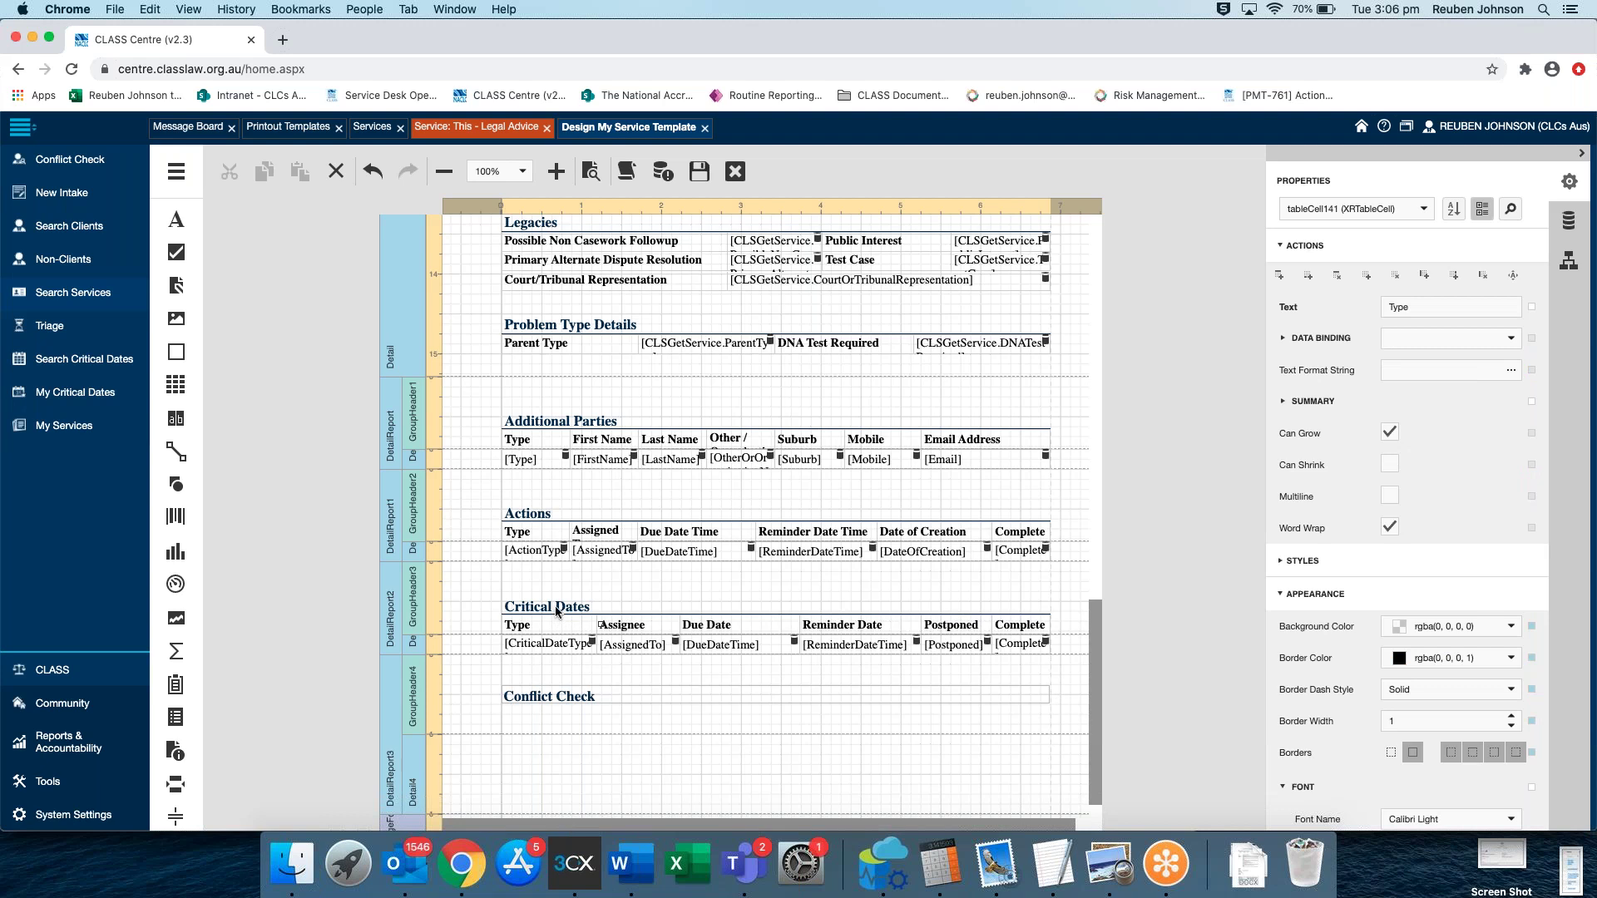
pyautogui.click(556, 612)
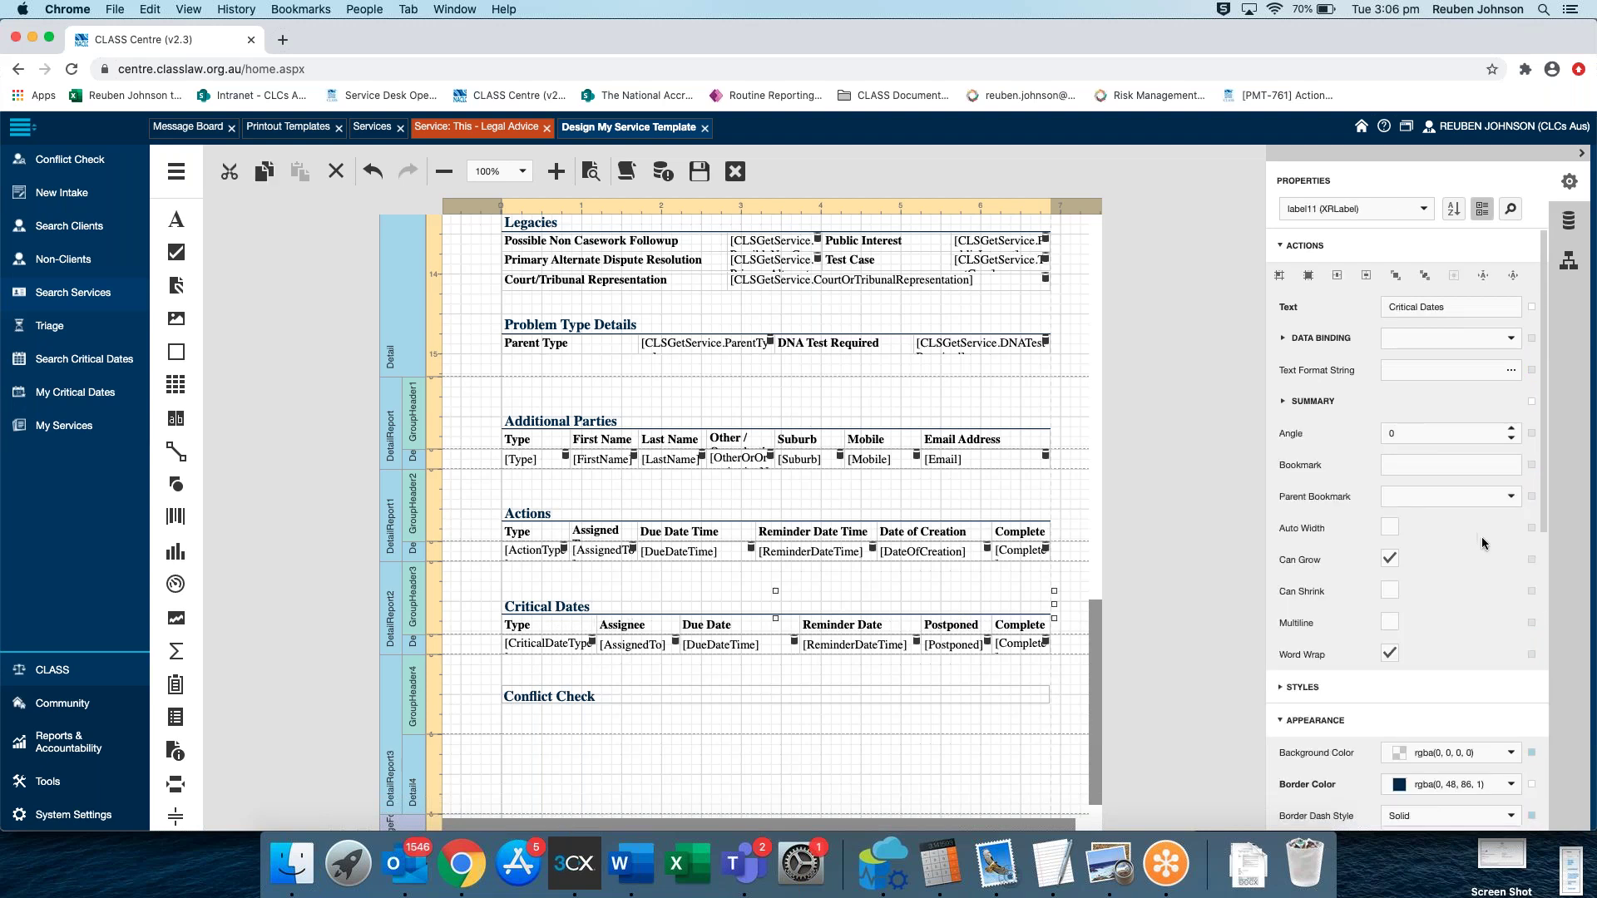
pyautogui.scroll(-4, 1481, 536)
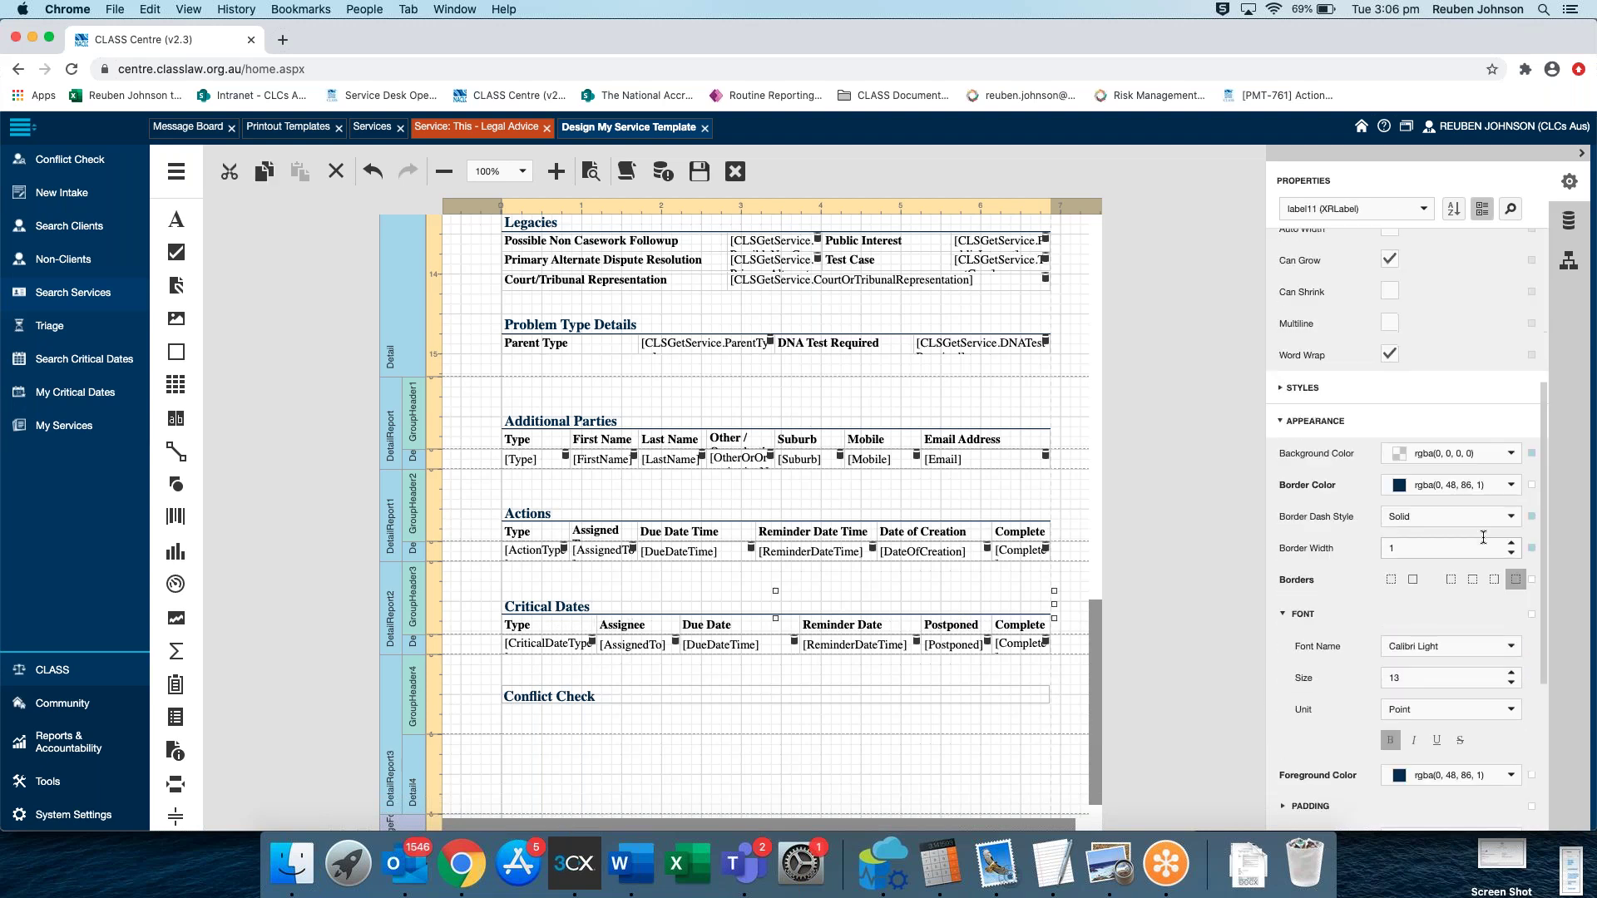
pyautogui.click(1515, 579)
pyautogui.click(551, 704)
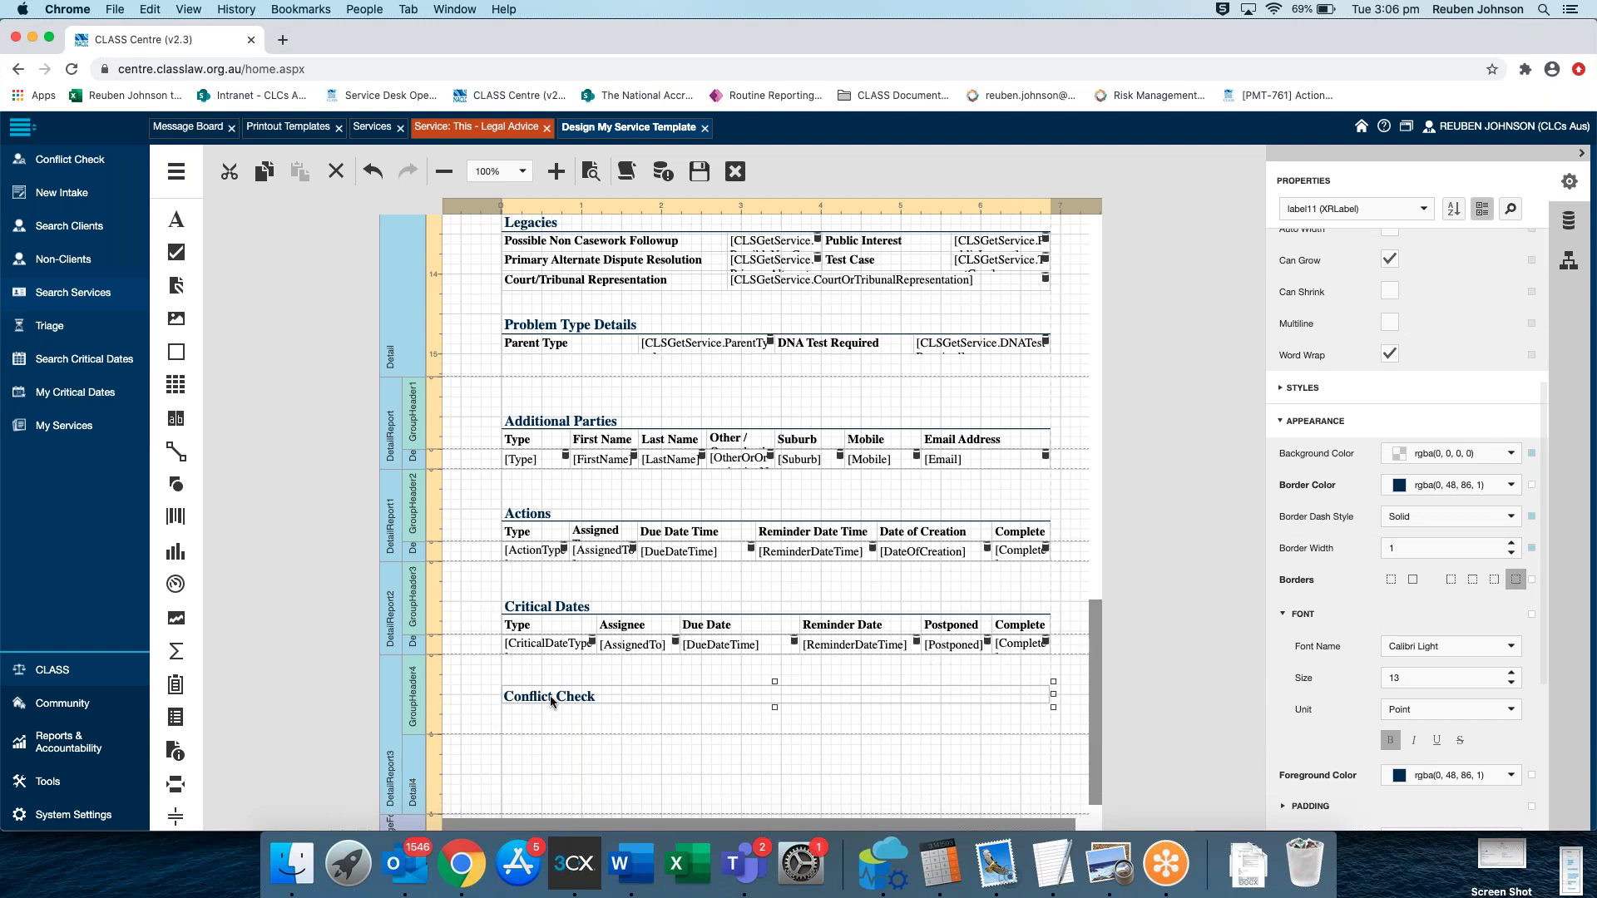
pyautogui.scroll(-5, 1444, 651)
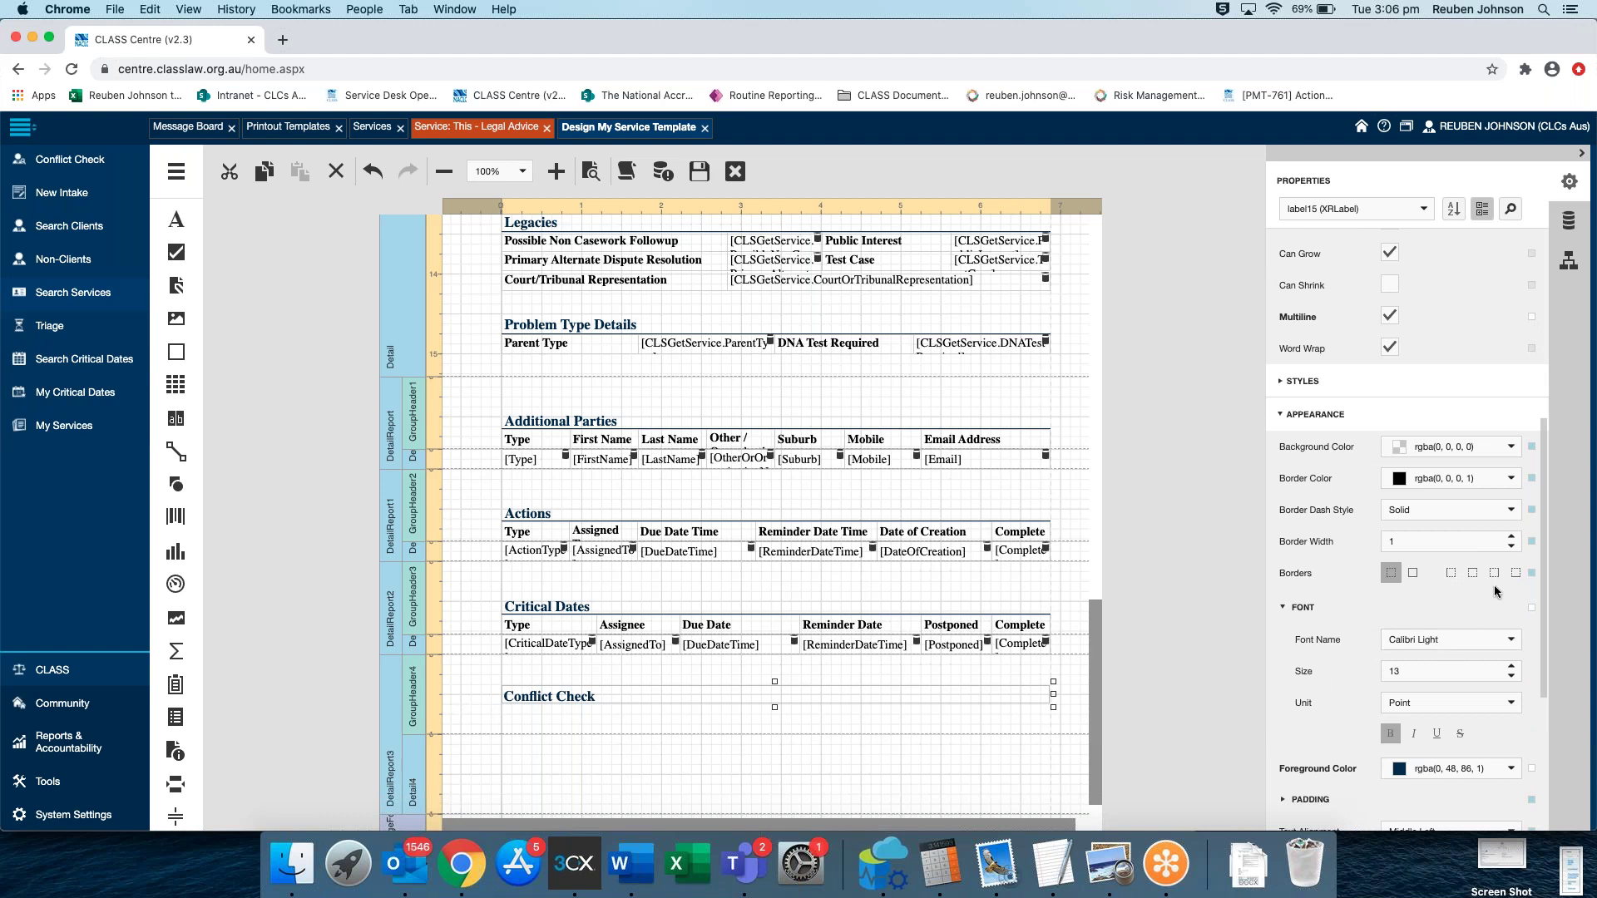
pyautogui.click(1515, 573)
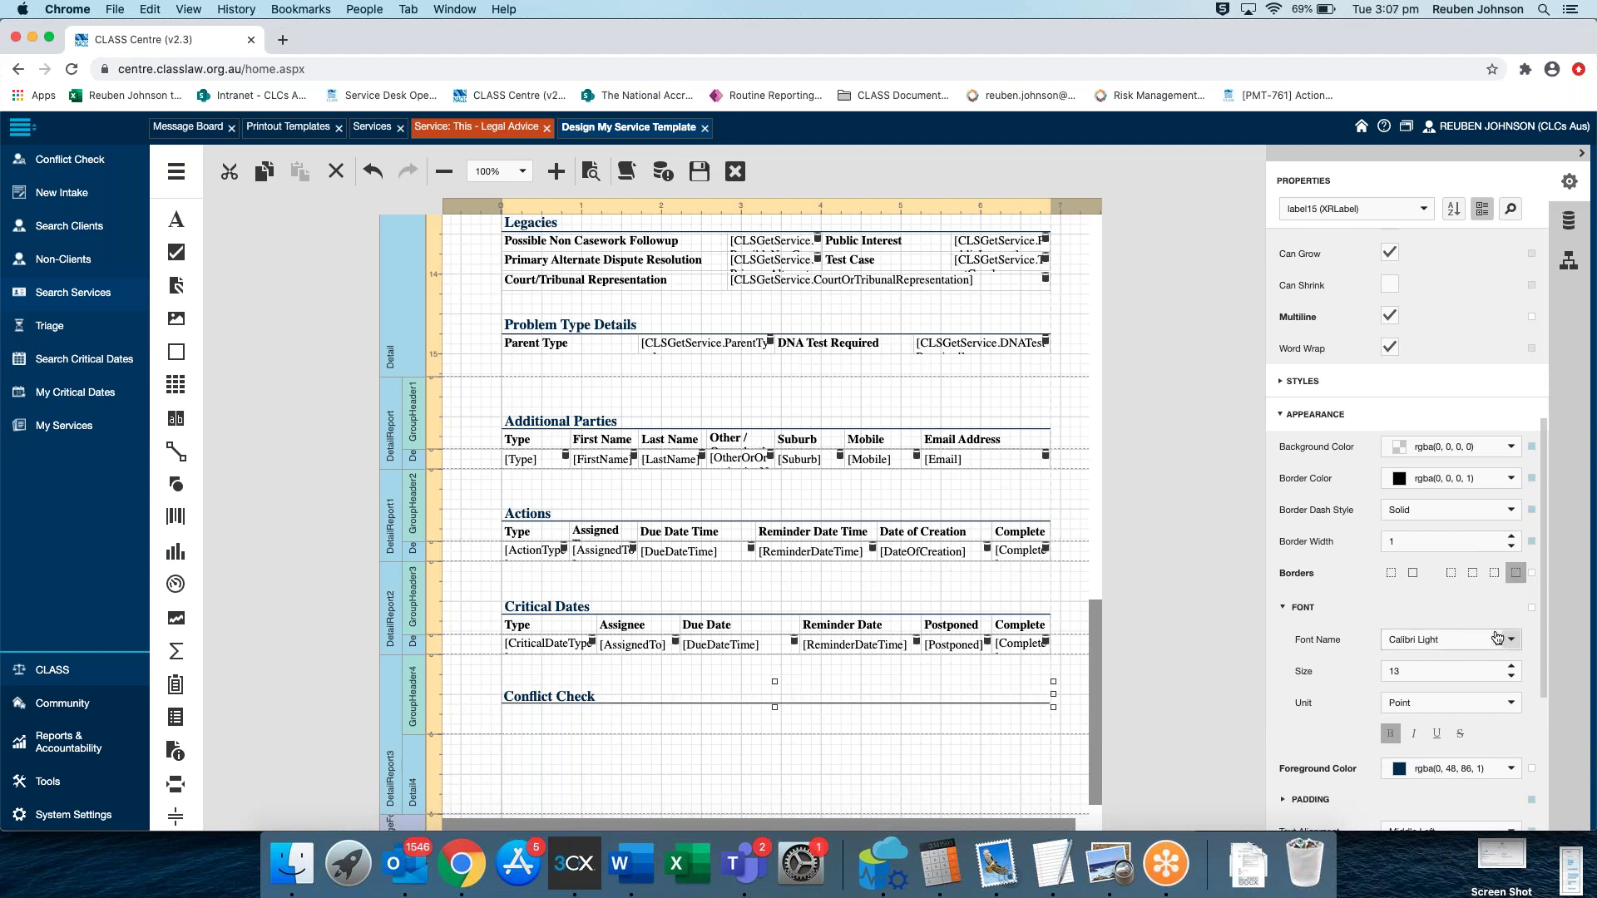
# Set the Conflict Check label's border colour to RGB 0, 48, 86 and compare its formatting with the Critical Dates heading
pyautogui.click(1512, 479)
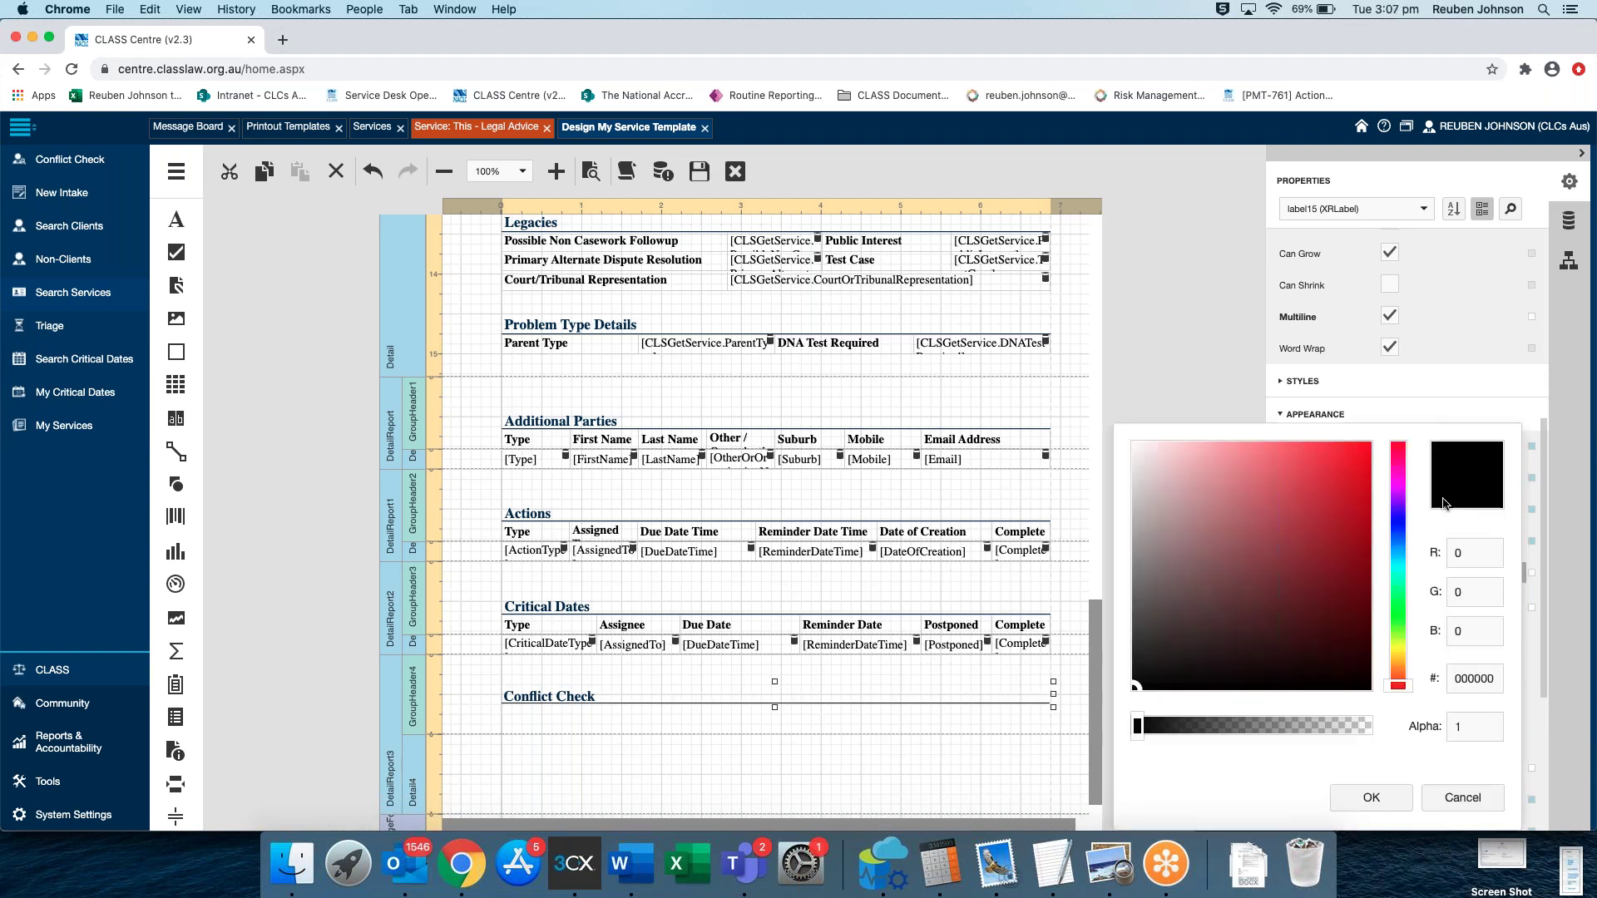
pyautogui.click(1460, 599)
pyautogui.press('BackSpace')
pyautogui.write('48')
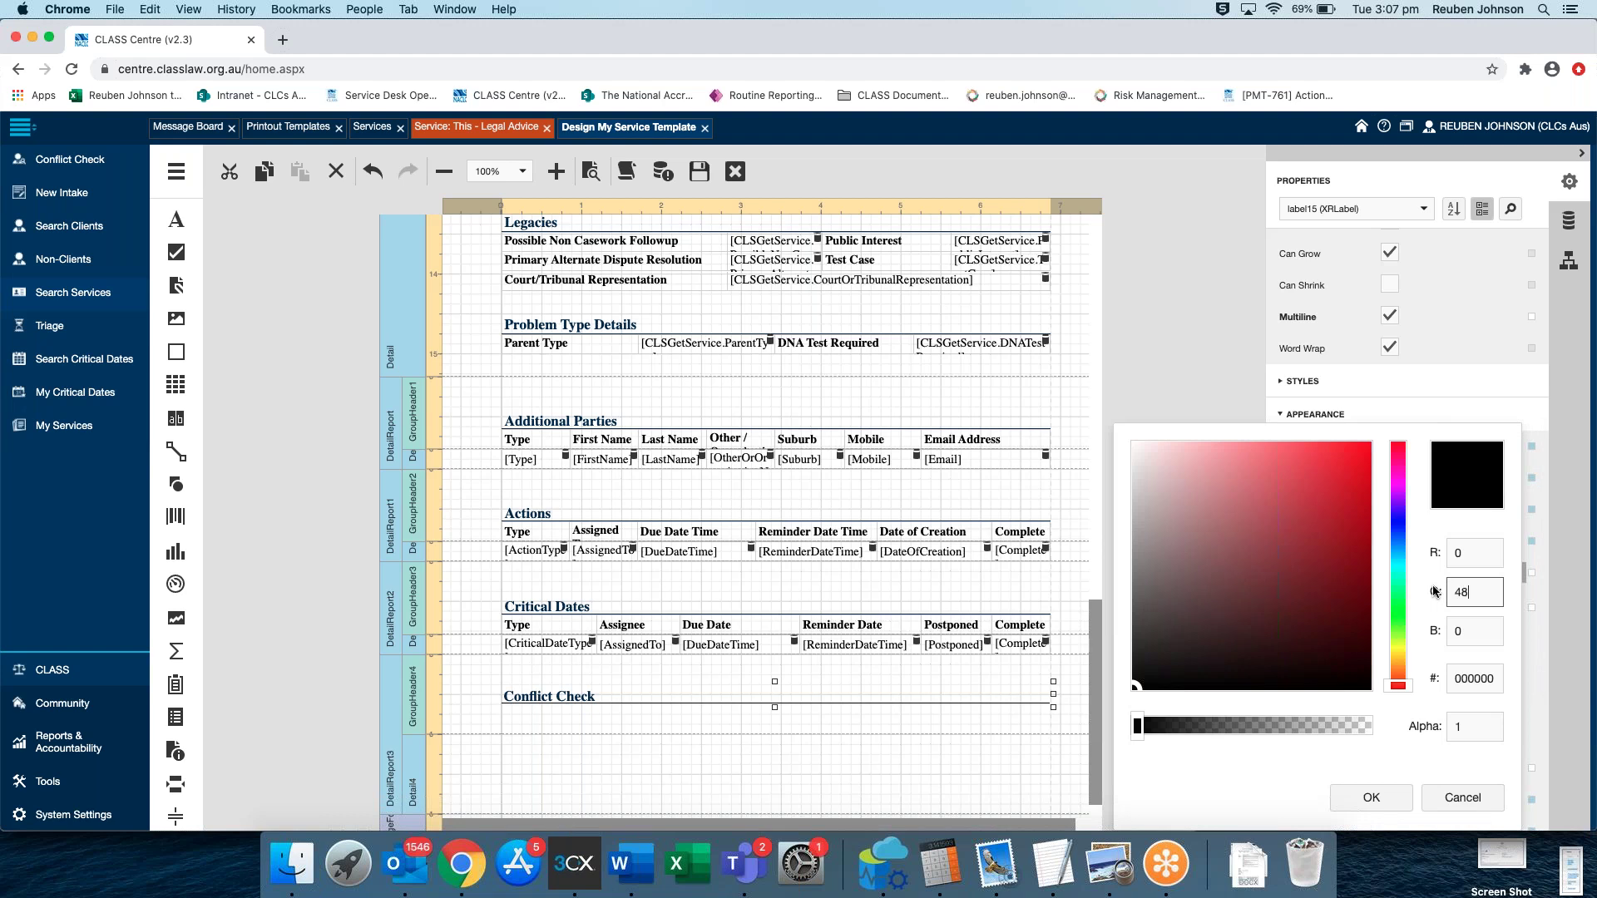
pyautogui.press('Tab')
pyautogui.write('86')
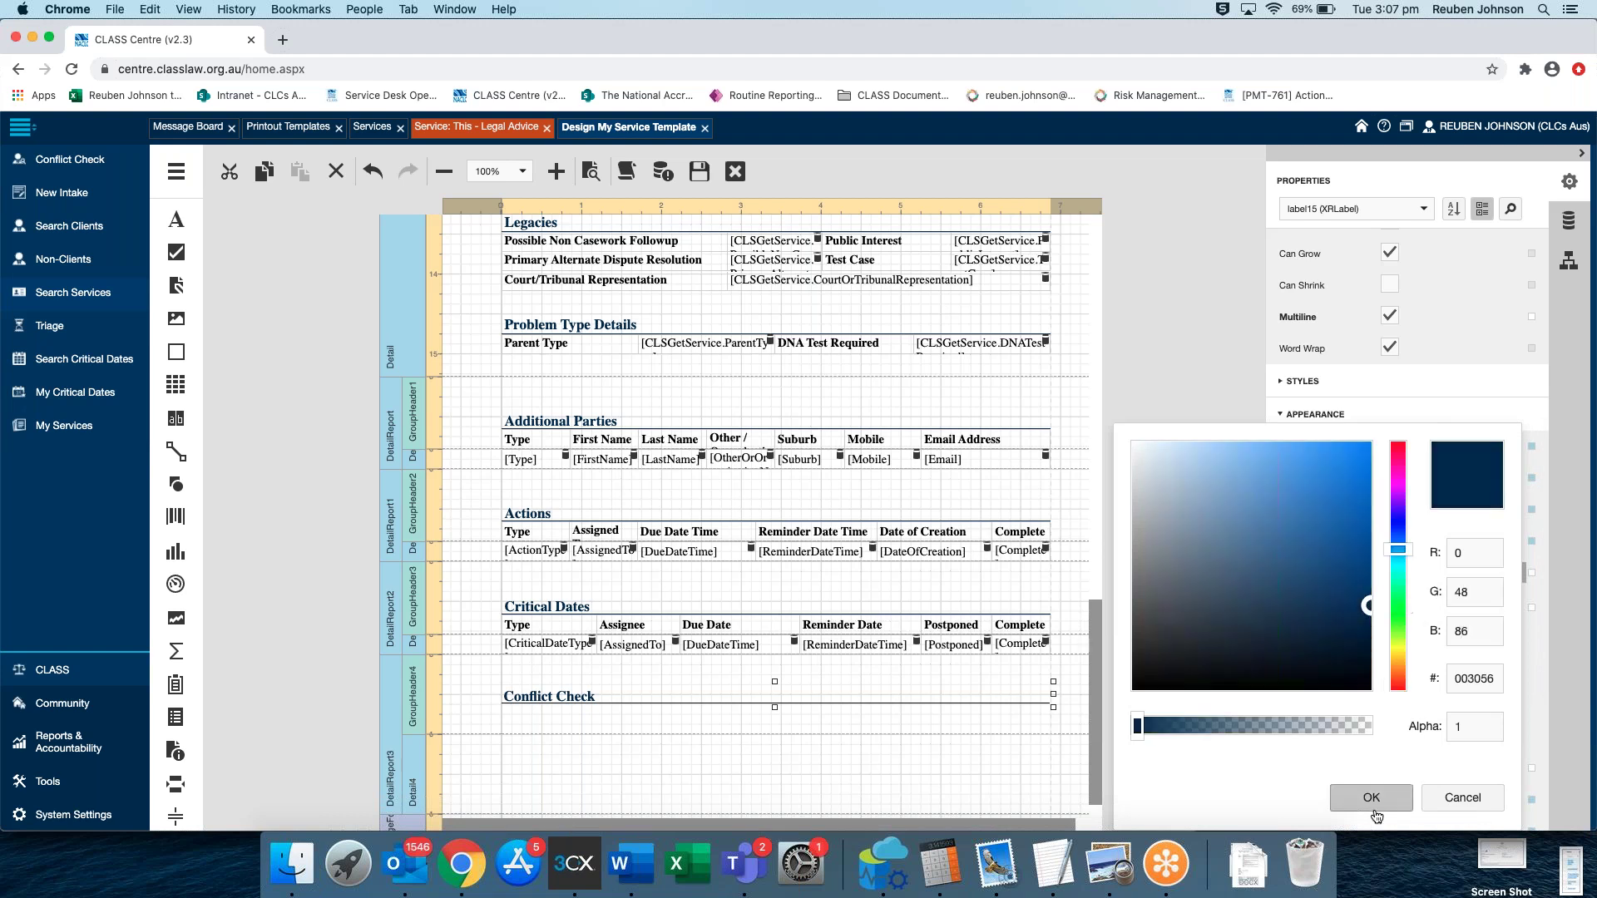
pyautogui.press('Return')
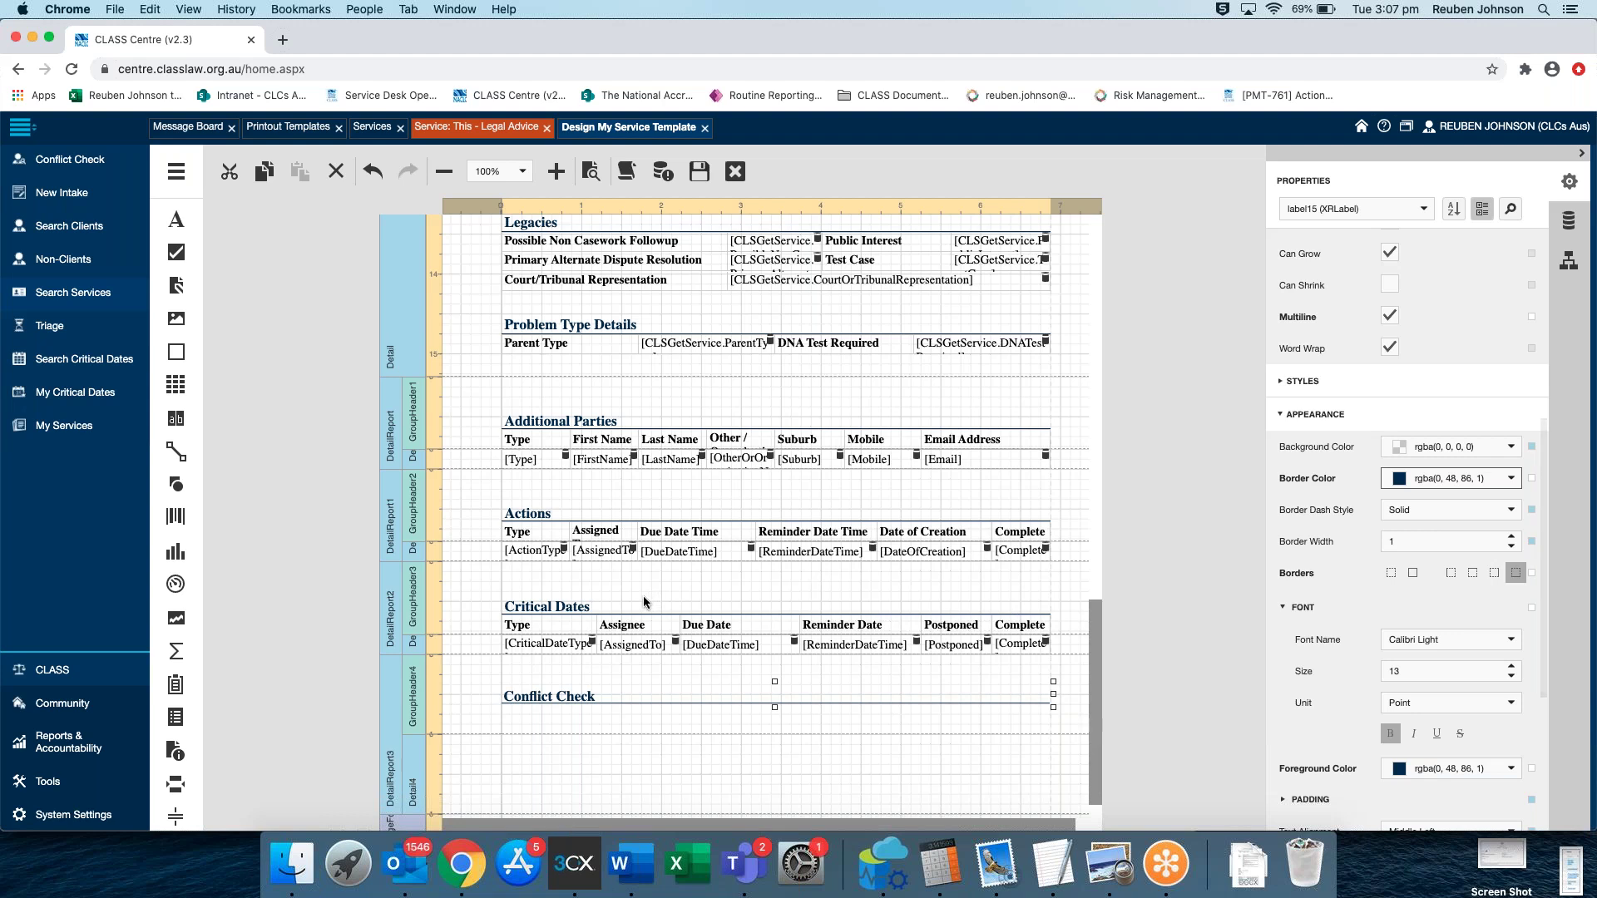
pyautogui.click(582, 609)
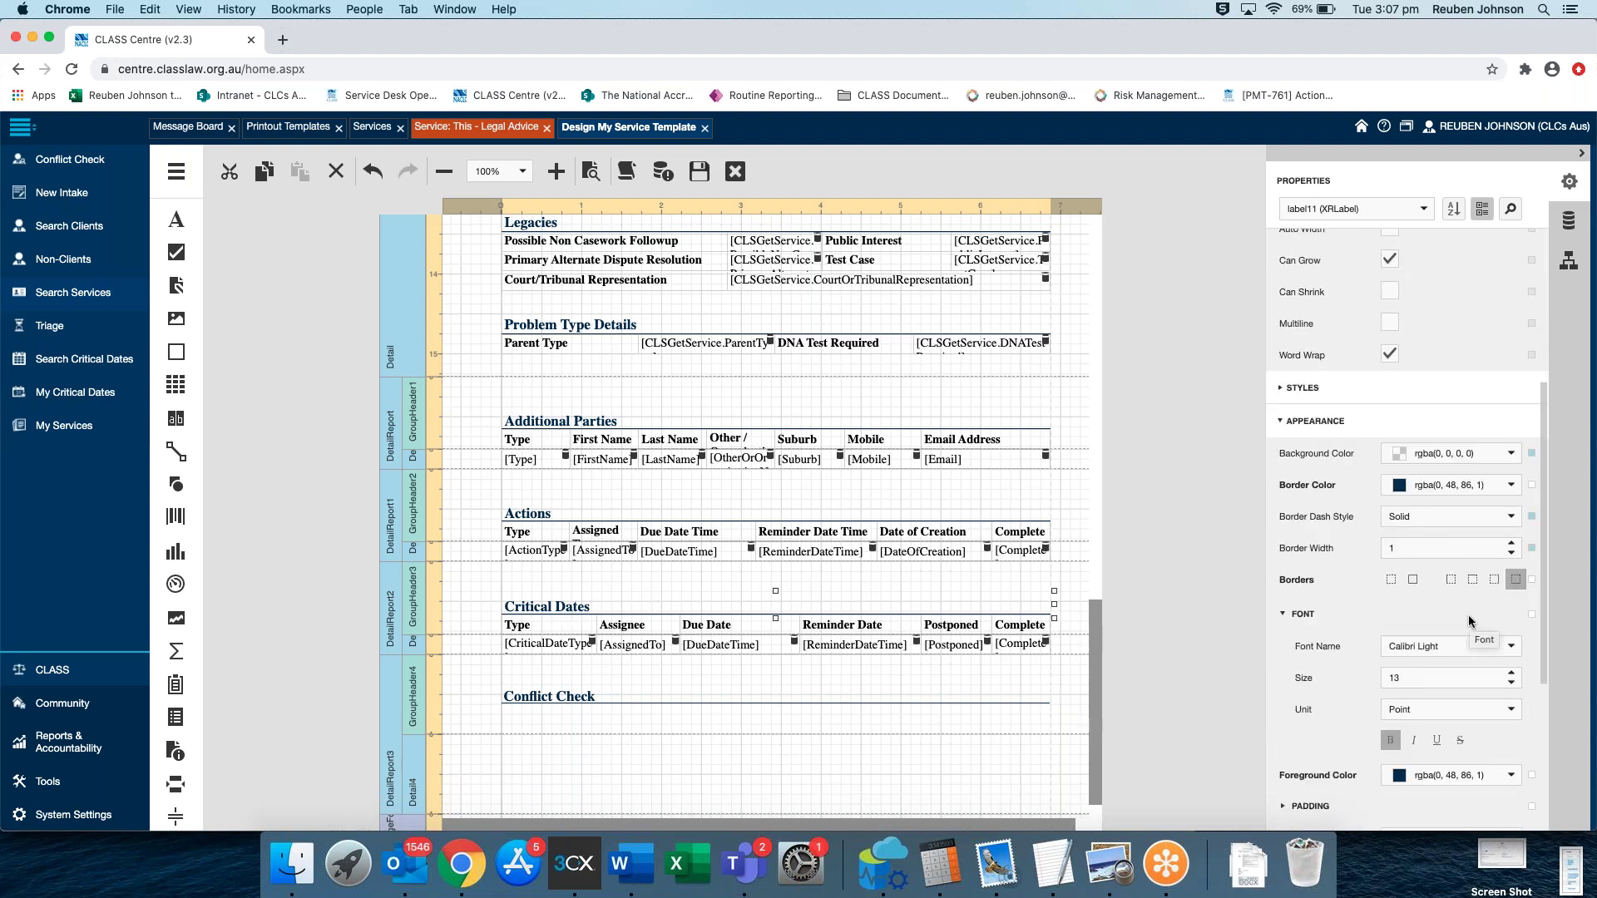
pyautogui.click(549, 696)
pyautogui.scroll(-10, 1280, 657)
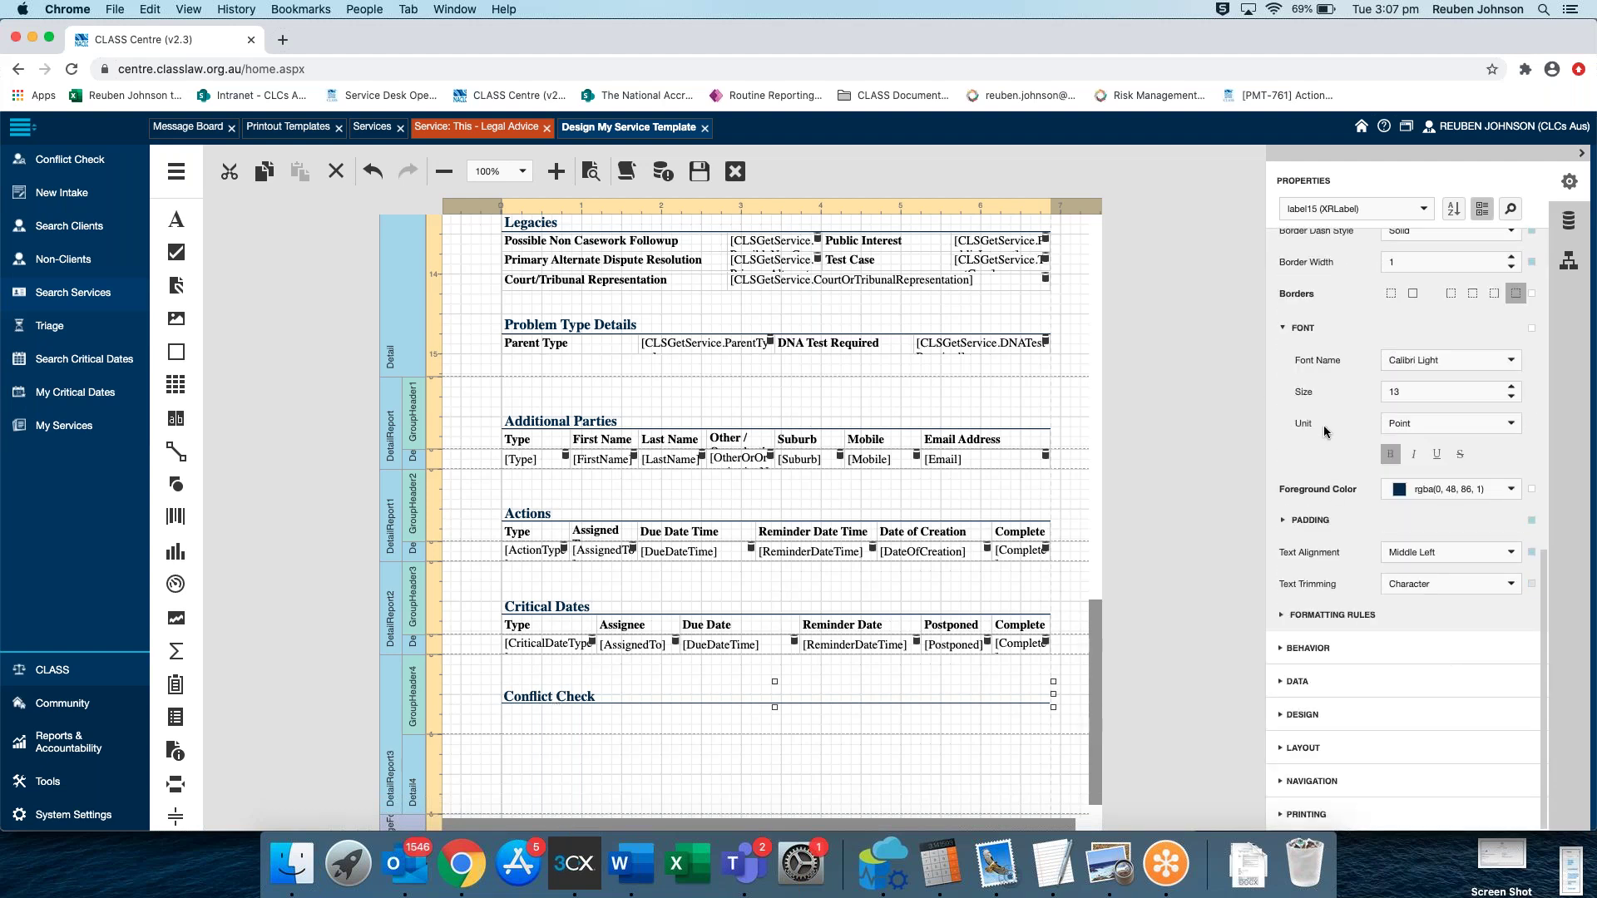
pyautogui.scroll(3, 1328, 429)
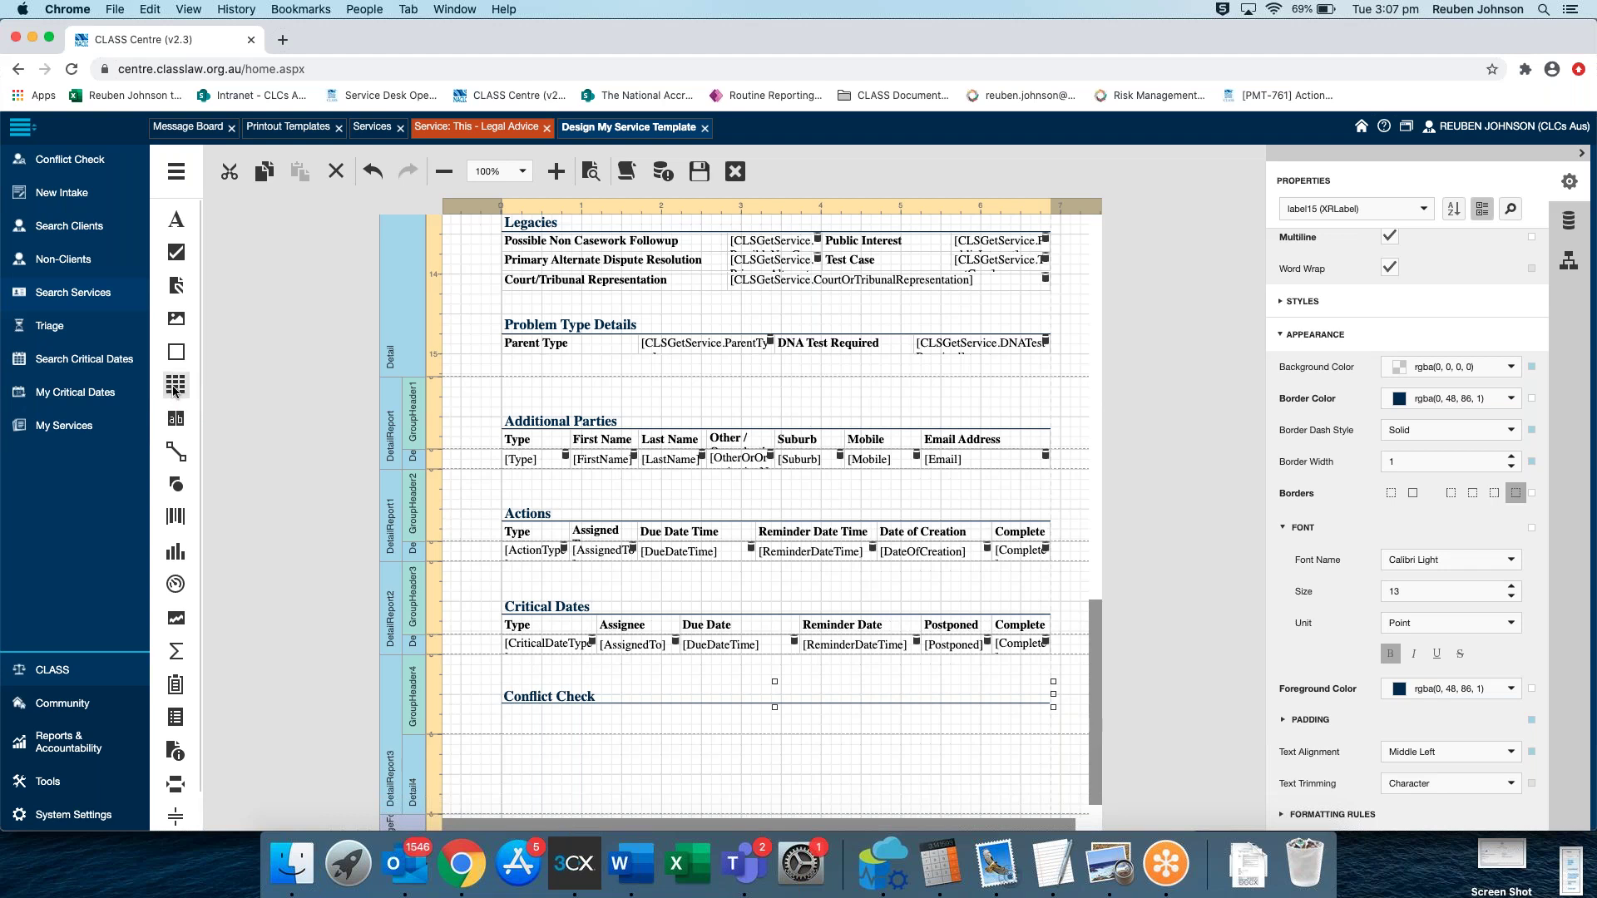
# Place a three-cell table directly below the Conflict Check heading in GroupHeader4 and list the fields of the CLSGetServiceConflict query
pyautogui.moveTo(174, 388); pyautogui.dragTo(505, 663)
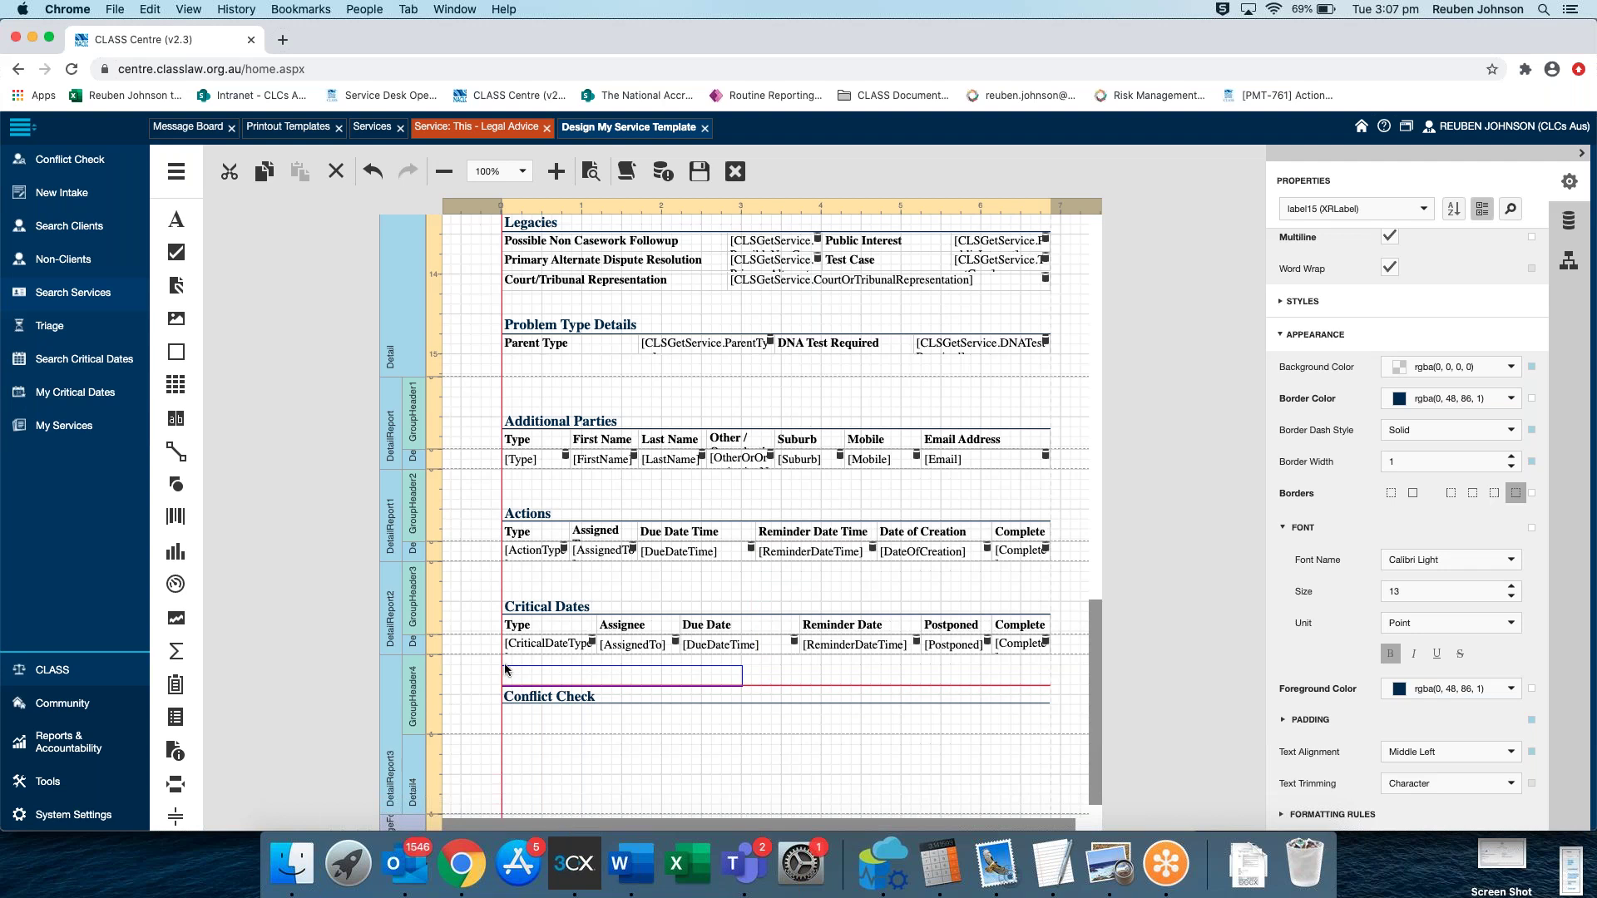
pyautogui.moveTo(504, 663); pyautogui.dragTo(505, 712)
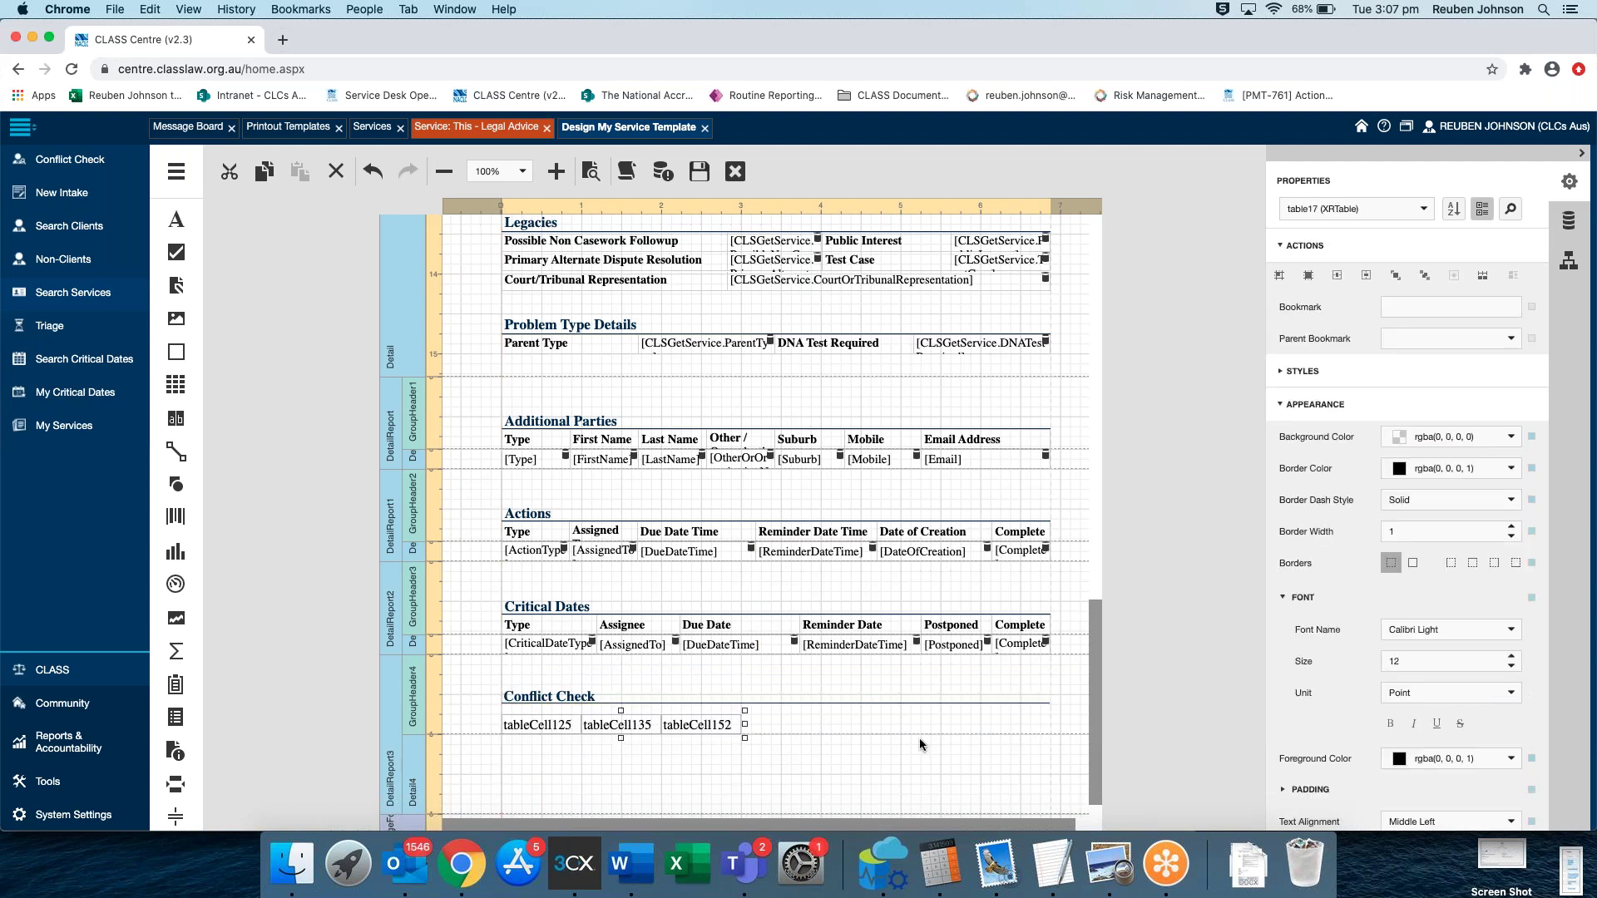
pyautogui.click(1568, 260)
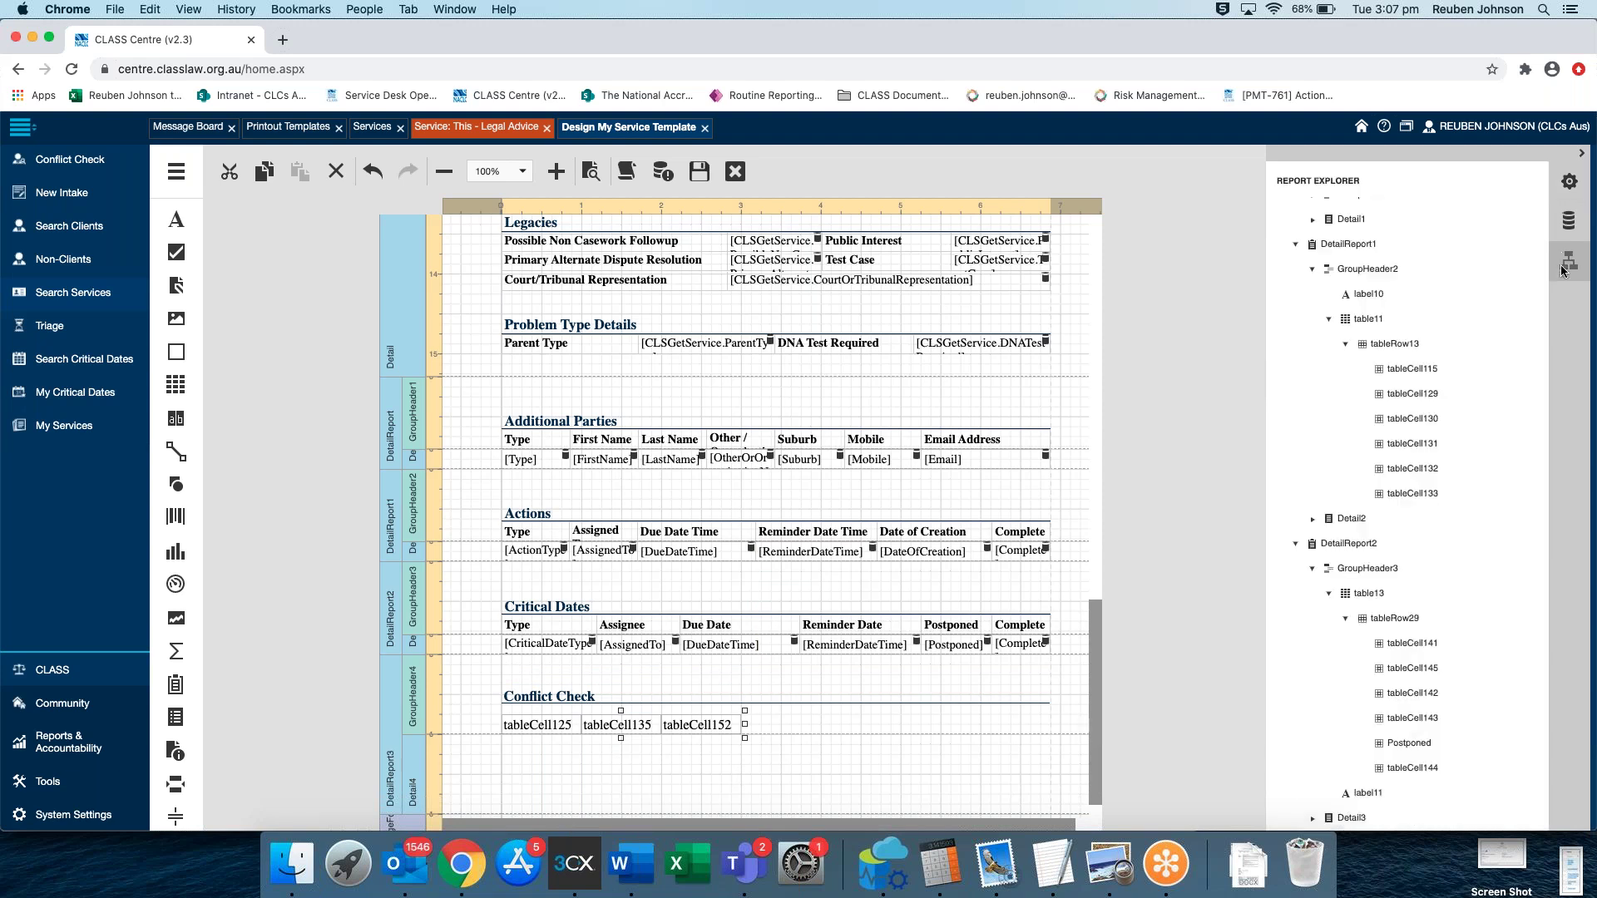
pyautogui.click(1557, 226)
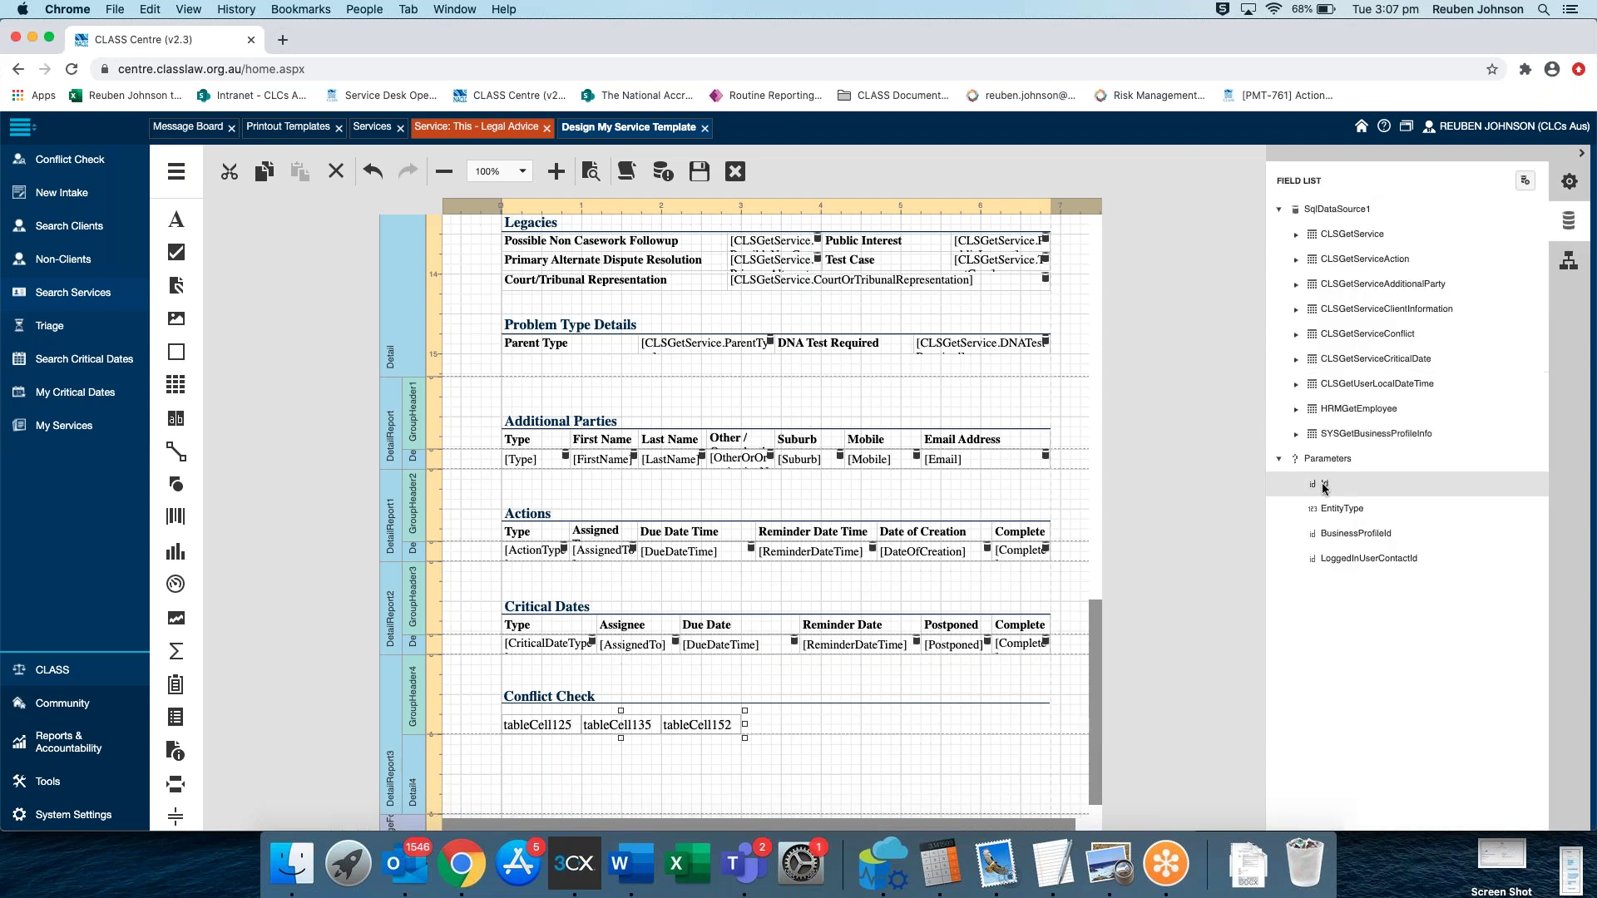
pyautogui.click(1296, 335)
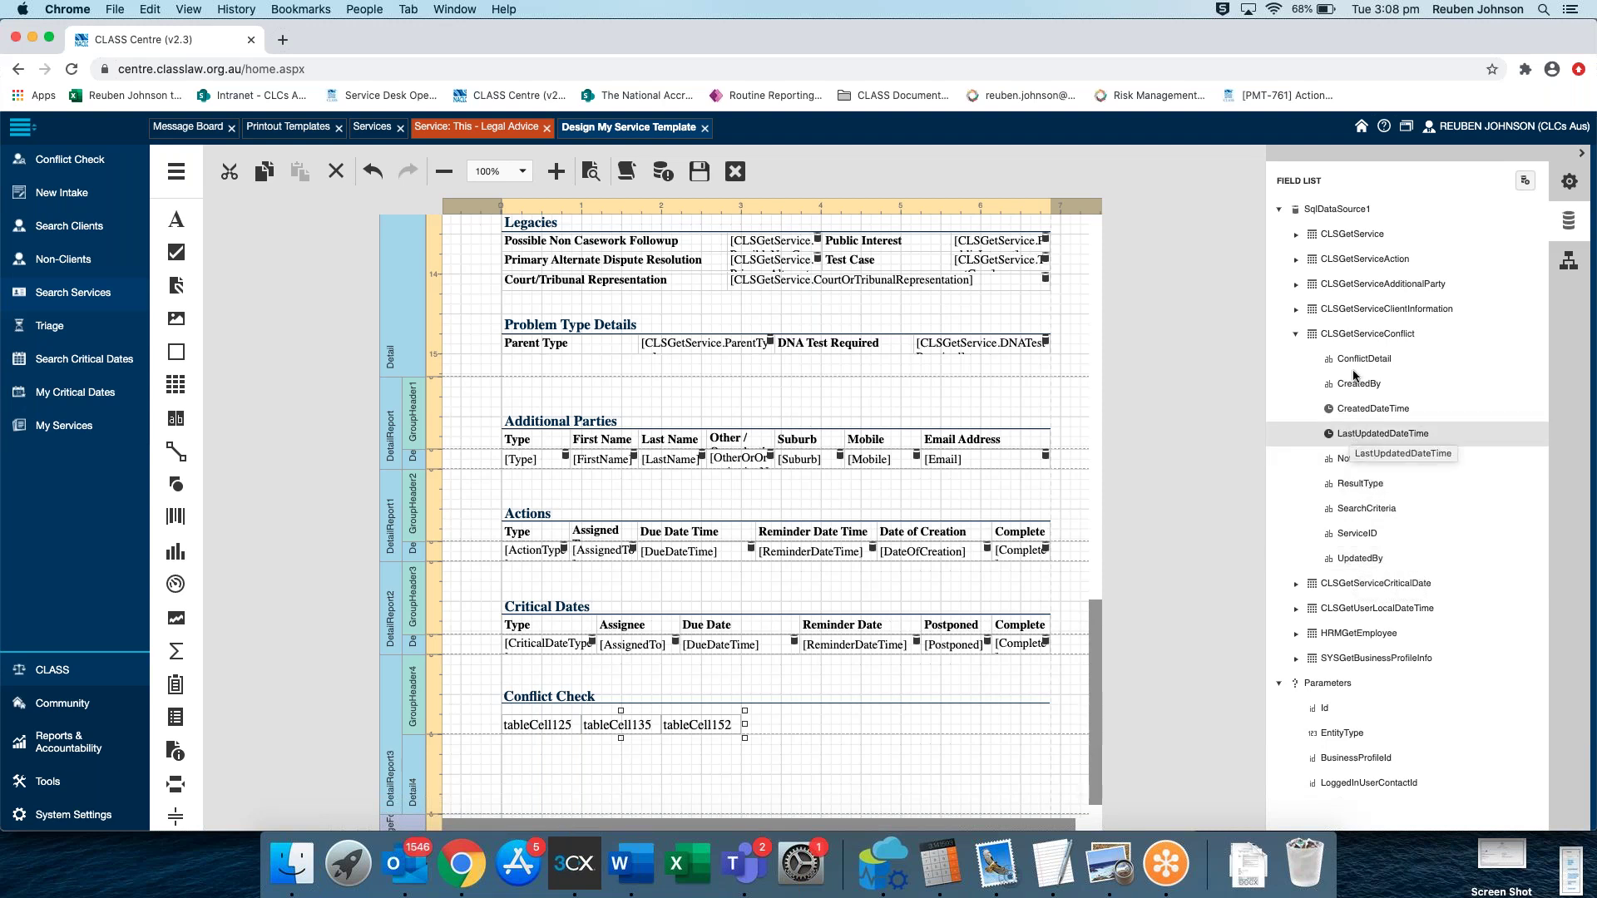
# Add a fourth cell next to the last cell in the Conflict Check table row
pyautogui.click(687, 725)
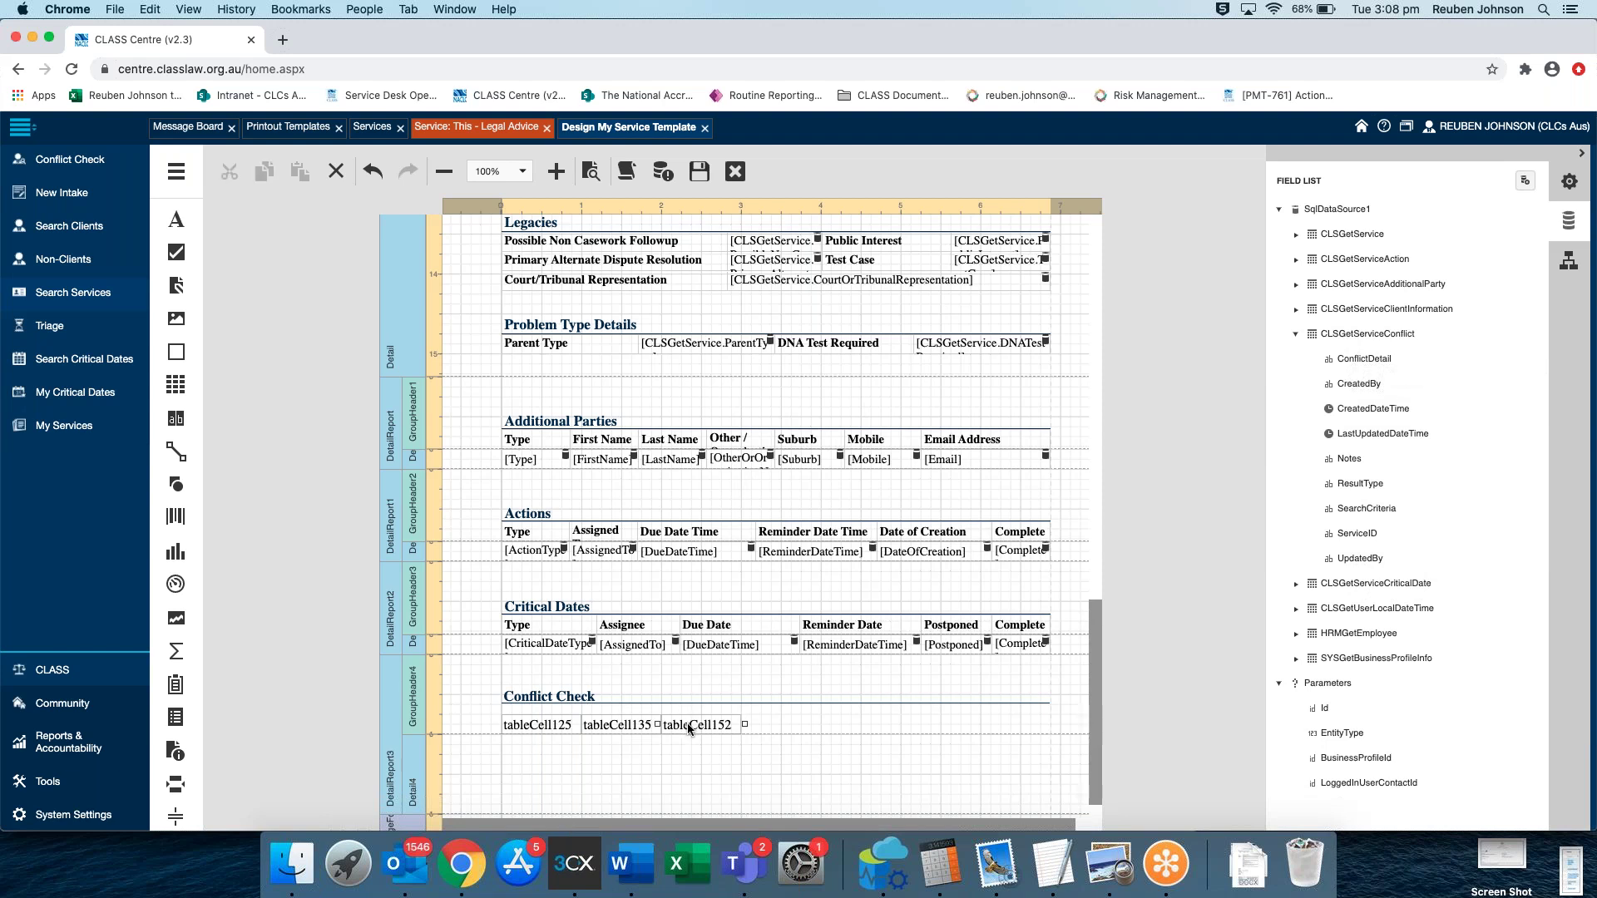
pyautogui.click(1566, 181)
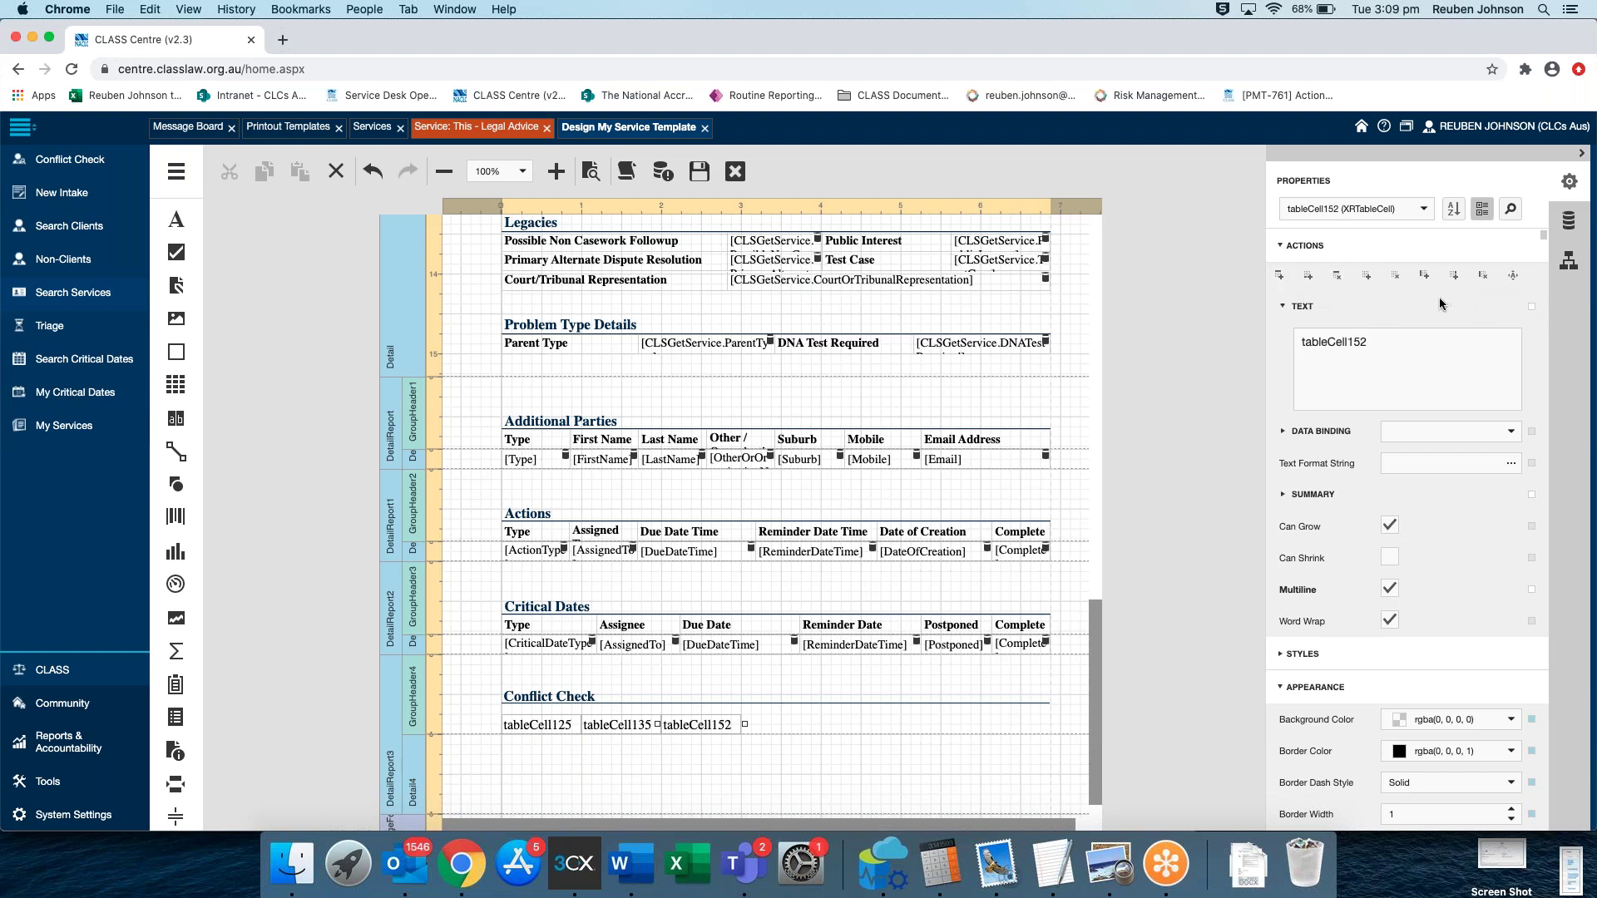
pyautogui.click(1453, 275)
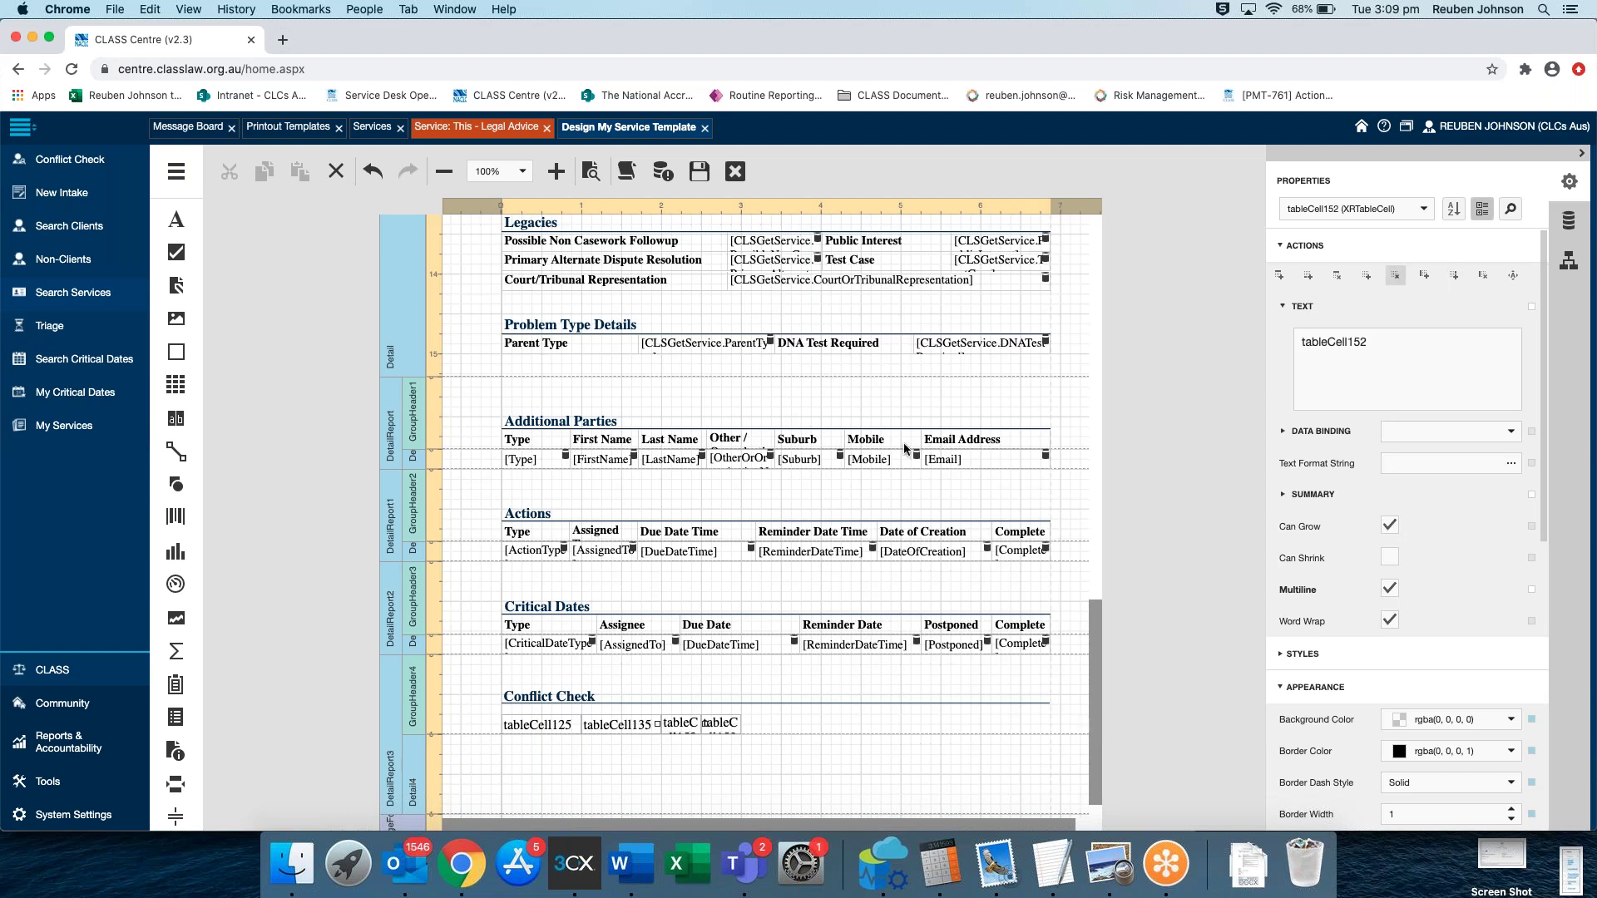
# Widen the last cell of the Conflict Check table so the row ends flush with the heading's underline
pyautogui.click(723, 722)
pyautogui.moveTo(743, 723); pyautogui.dragTo(1049, 724)
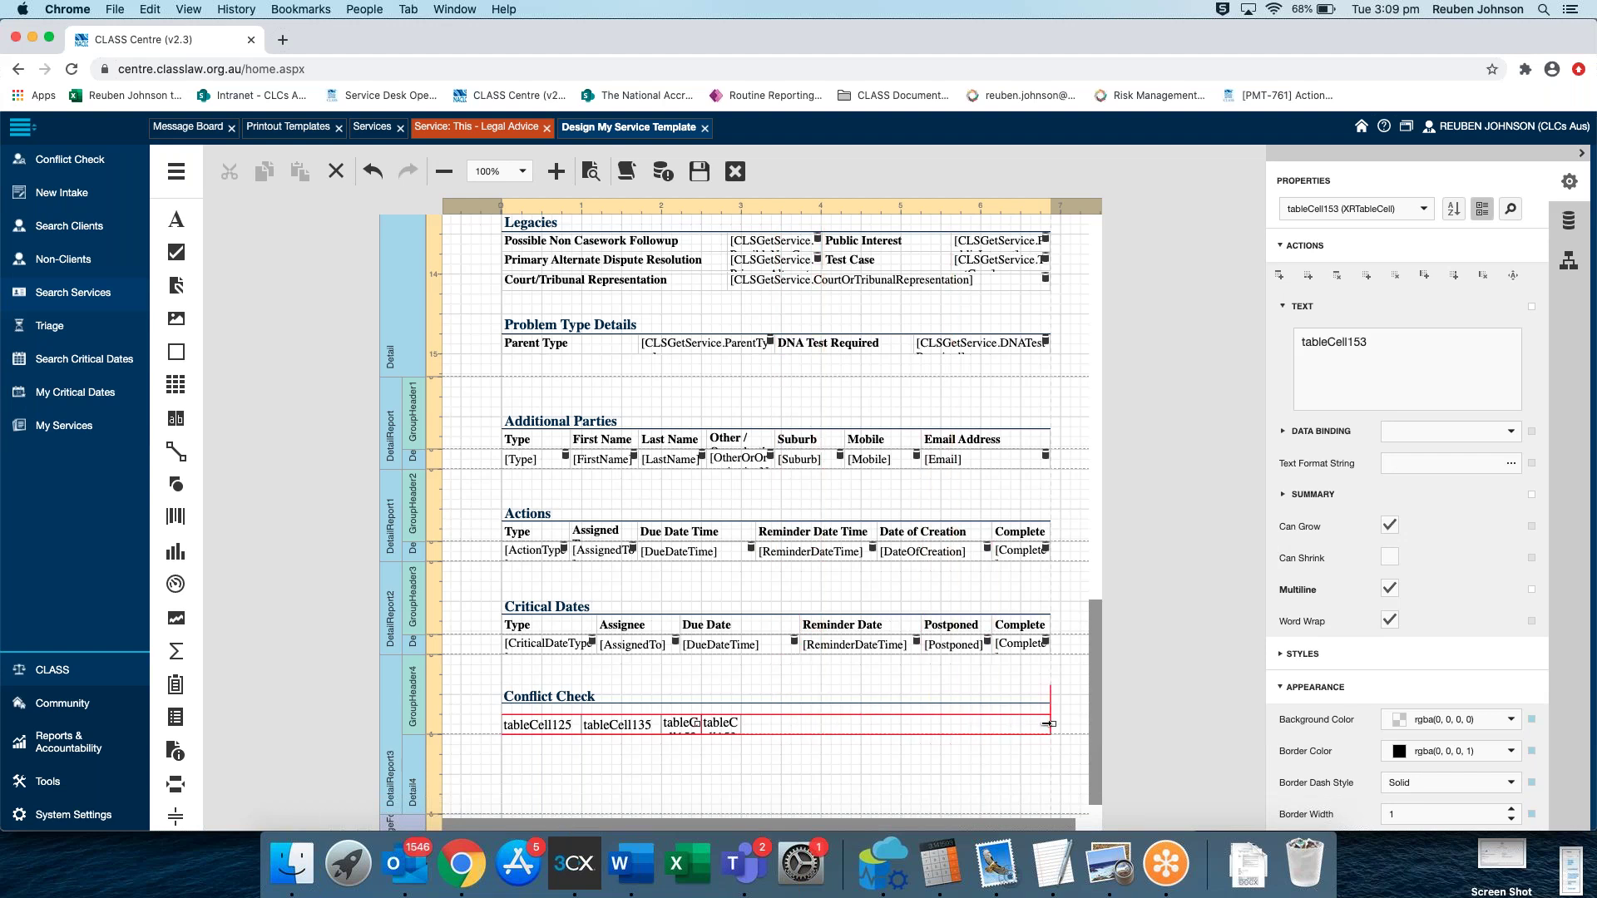
pyautogui.moveTo(1049, 724); pyautogui.dragTo(1050, 724)
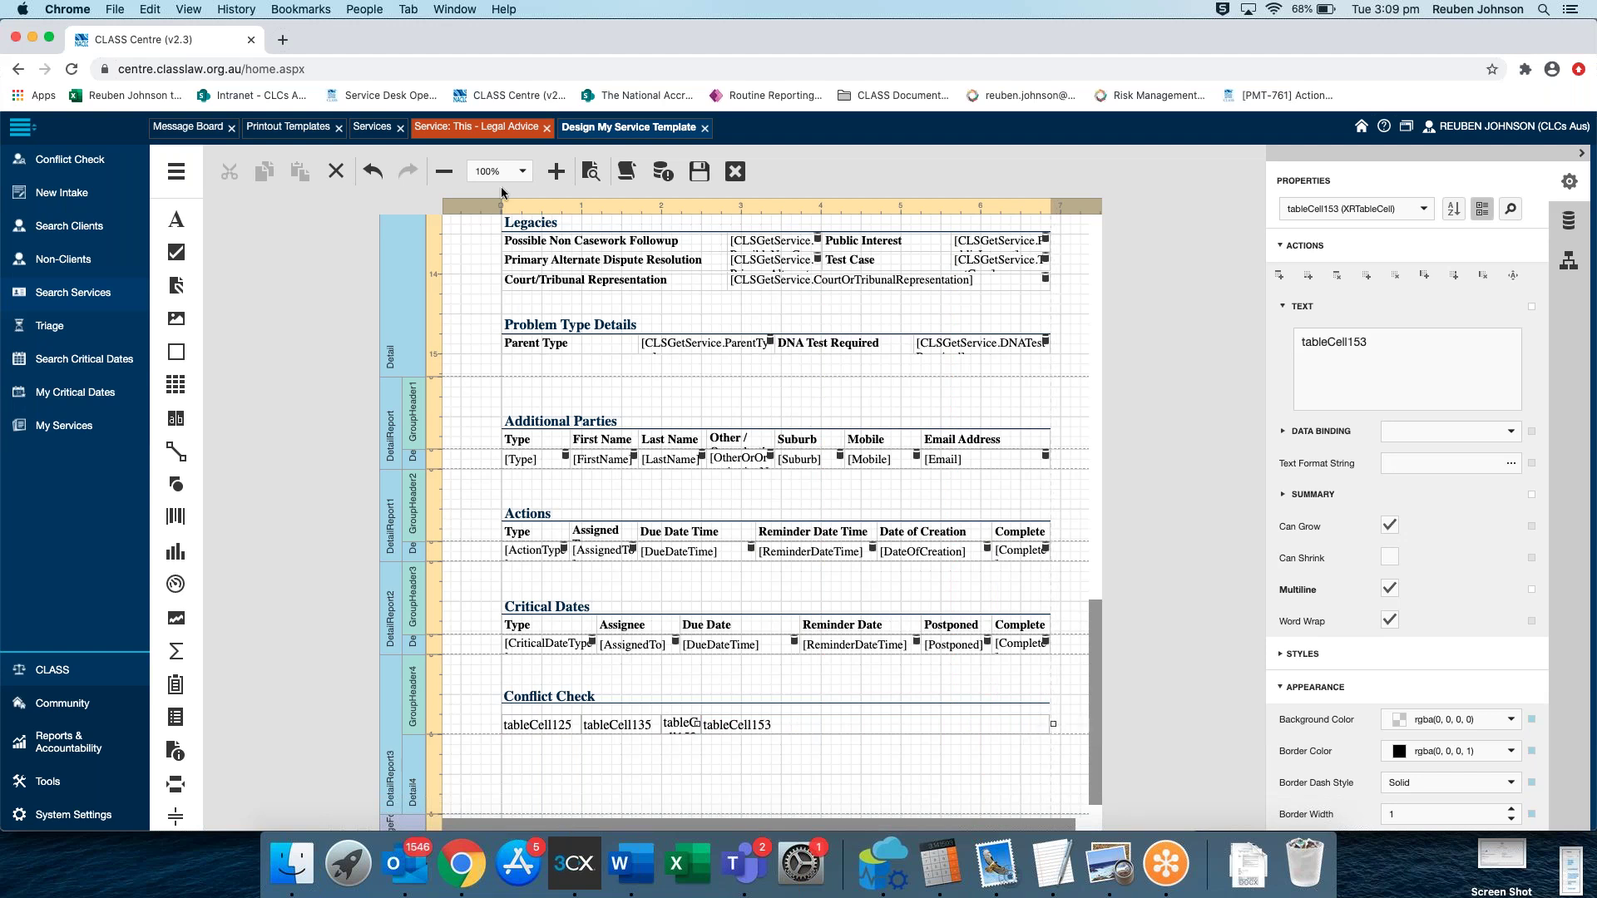
pyautogui.click(376, 171)
pyautogui.moveTo(1054, 724); pyautogui.dragTo(1058, 723)
# Distribute the columns of the Conflict Check table (table17) evenly
pyautogui.click(1562, 268)
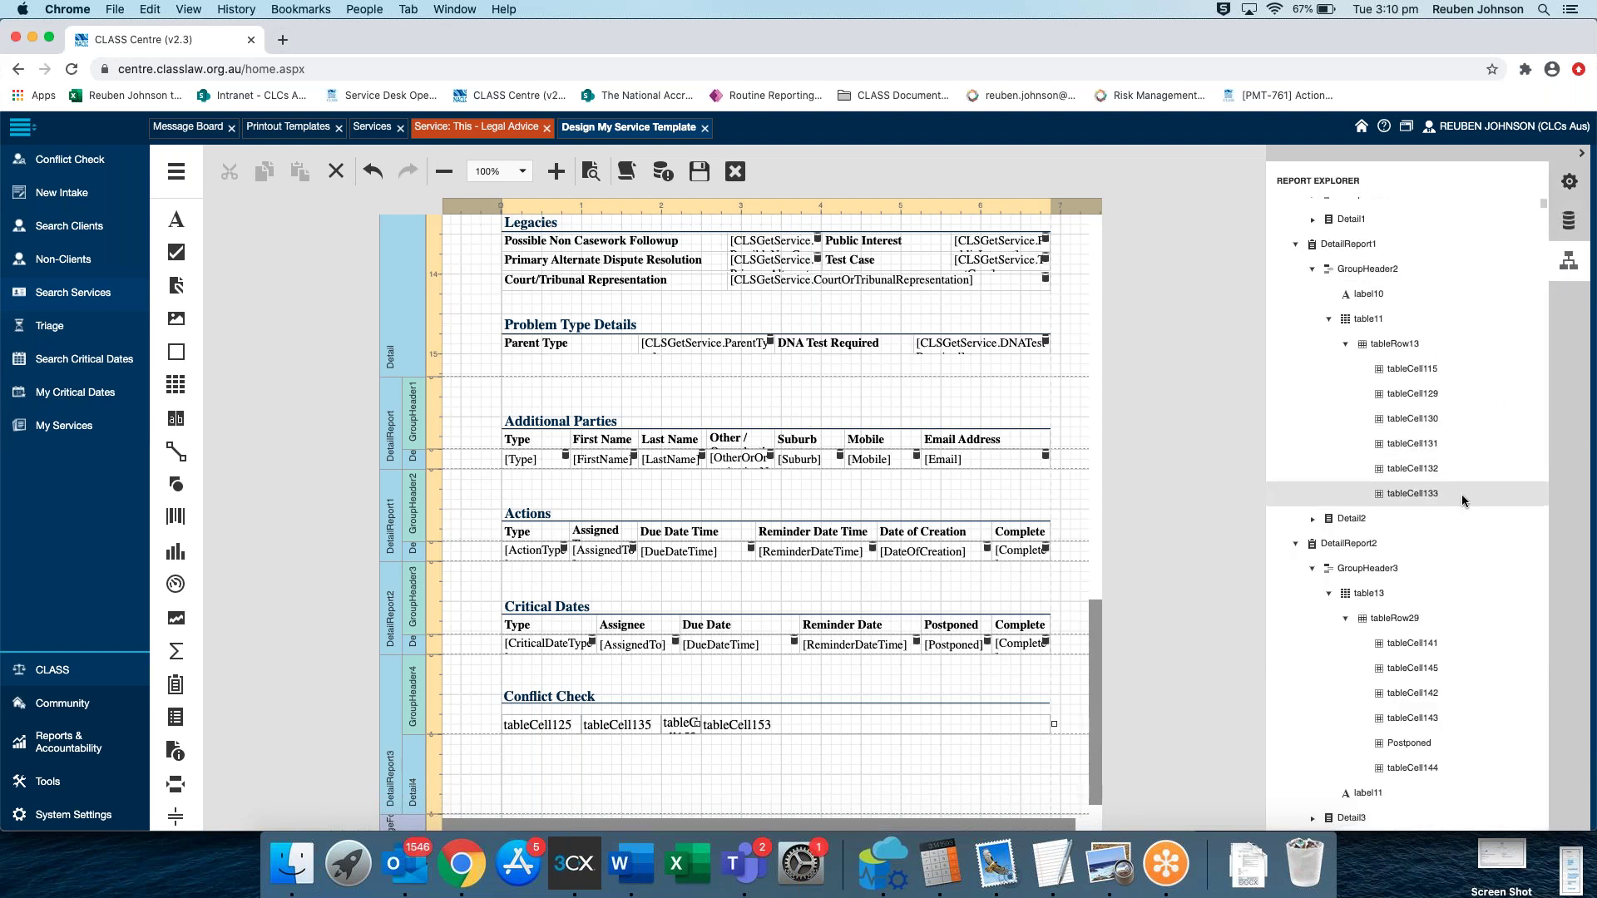
pyautogui.scroll(-5, 1450, 643)
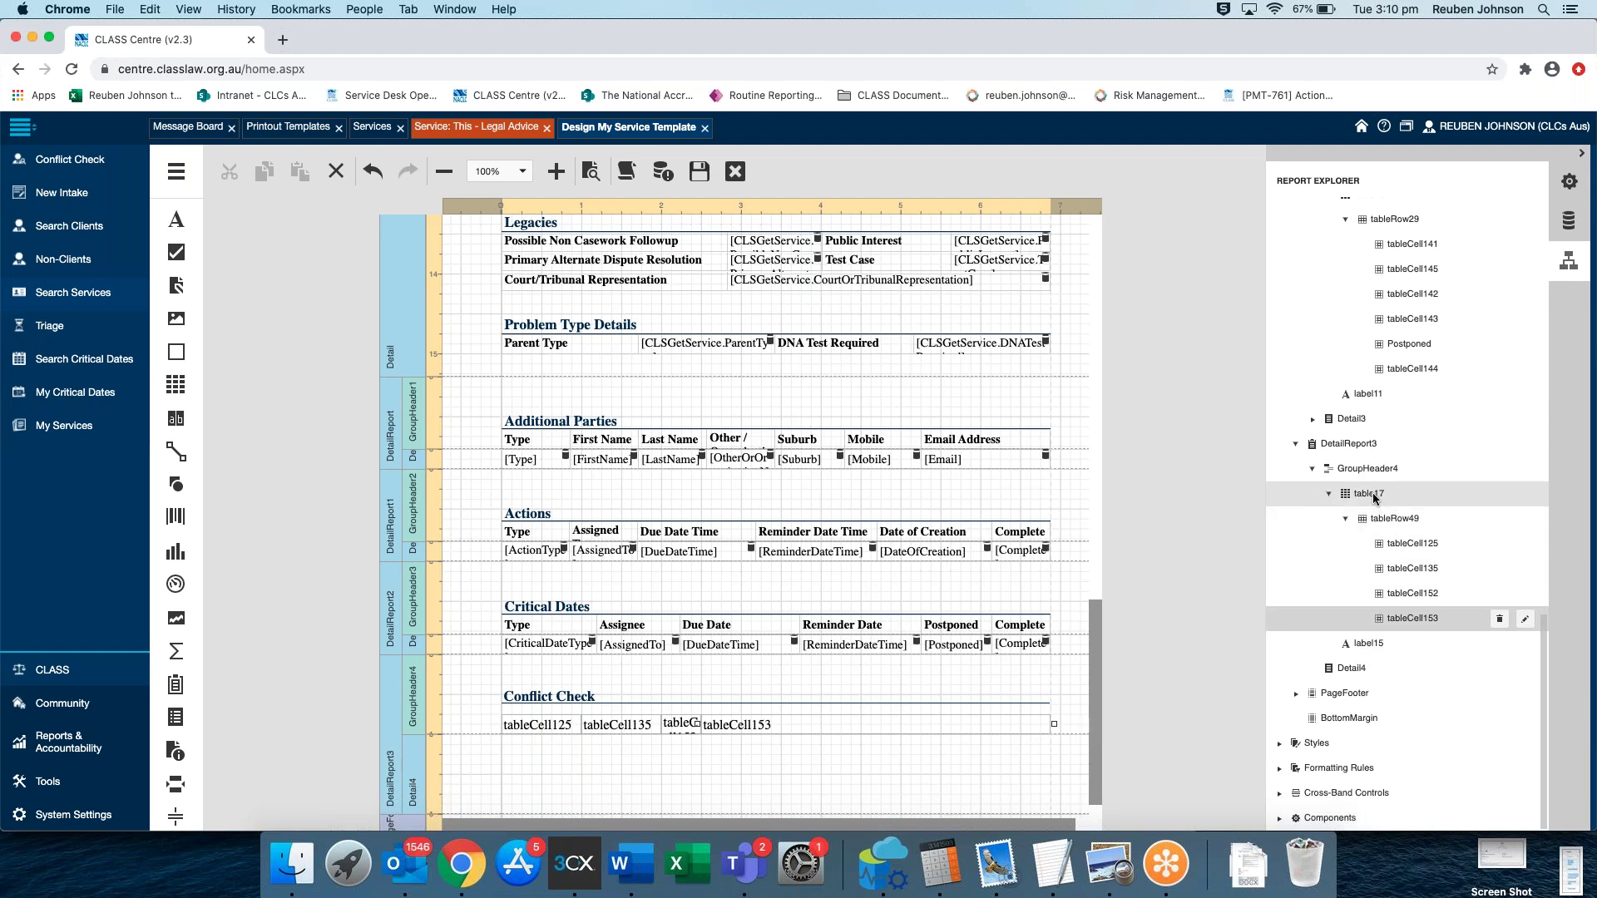
pyautogui.click(1374, 496)
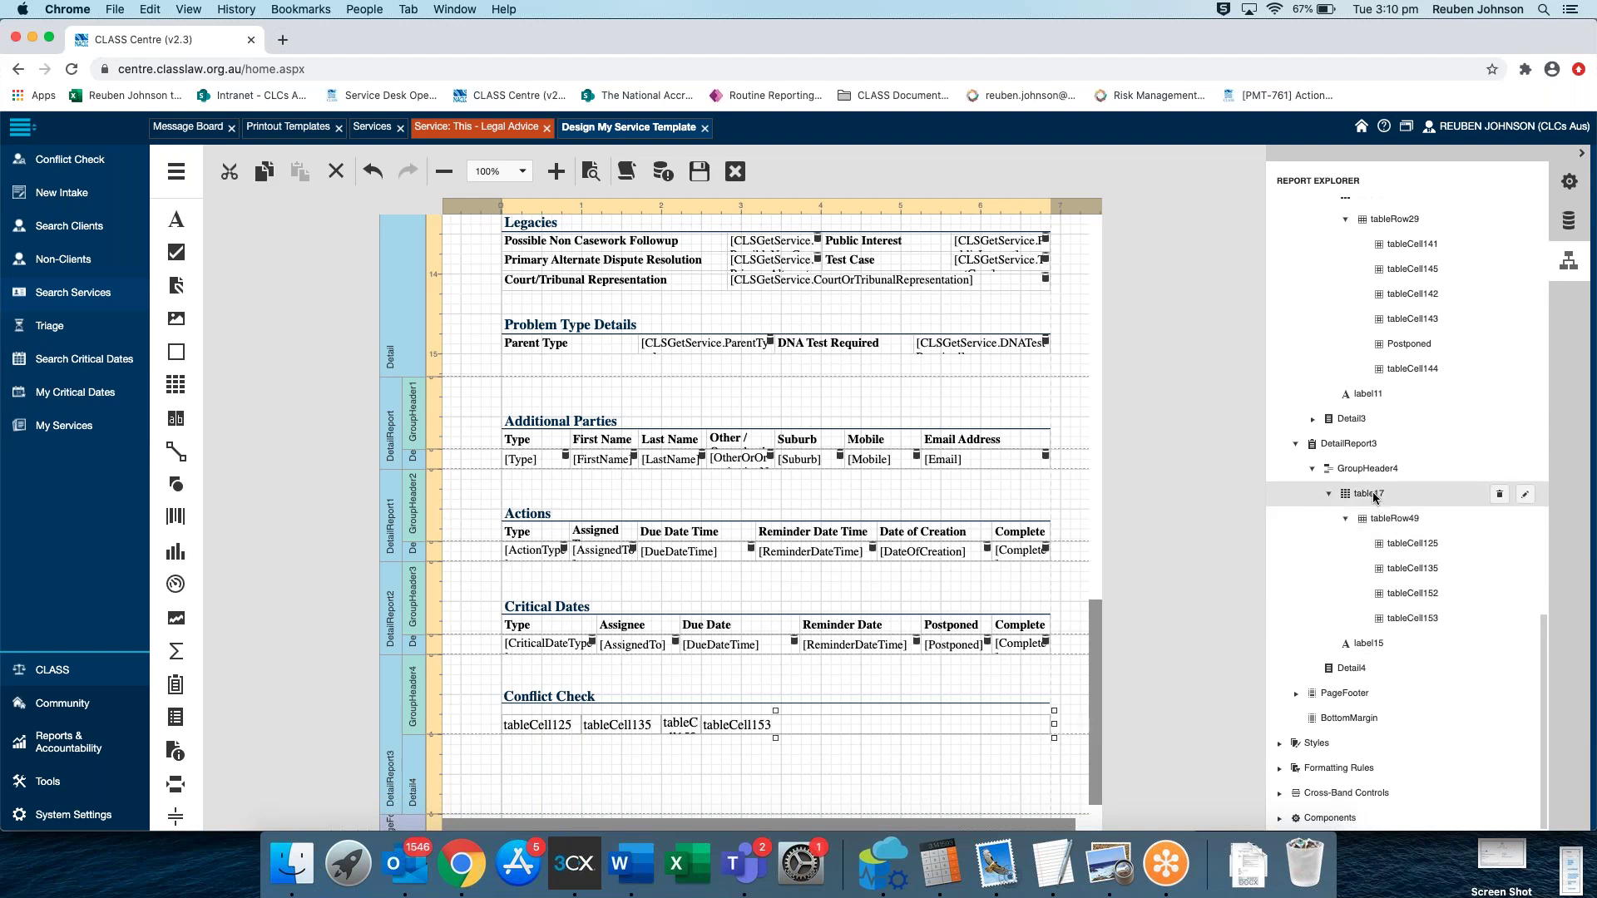
pyautogui.click(1525, 494)
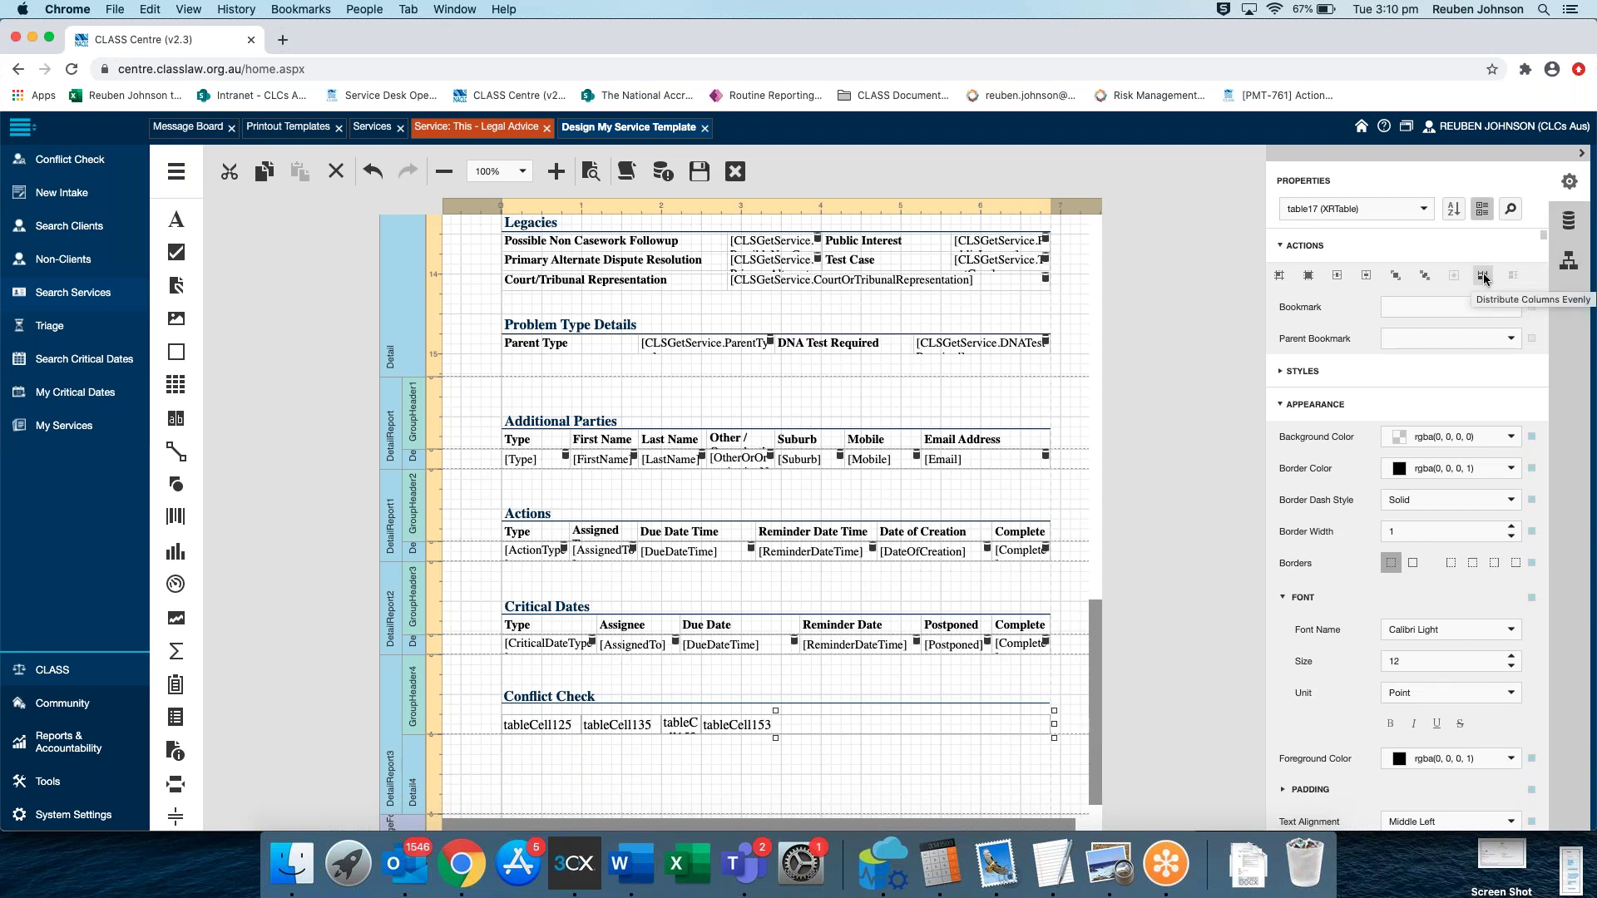
pyautogui.click(1485, 276)
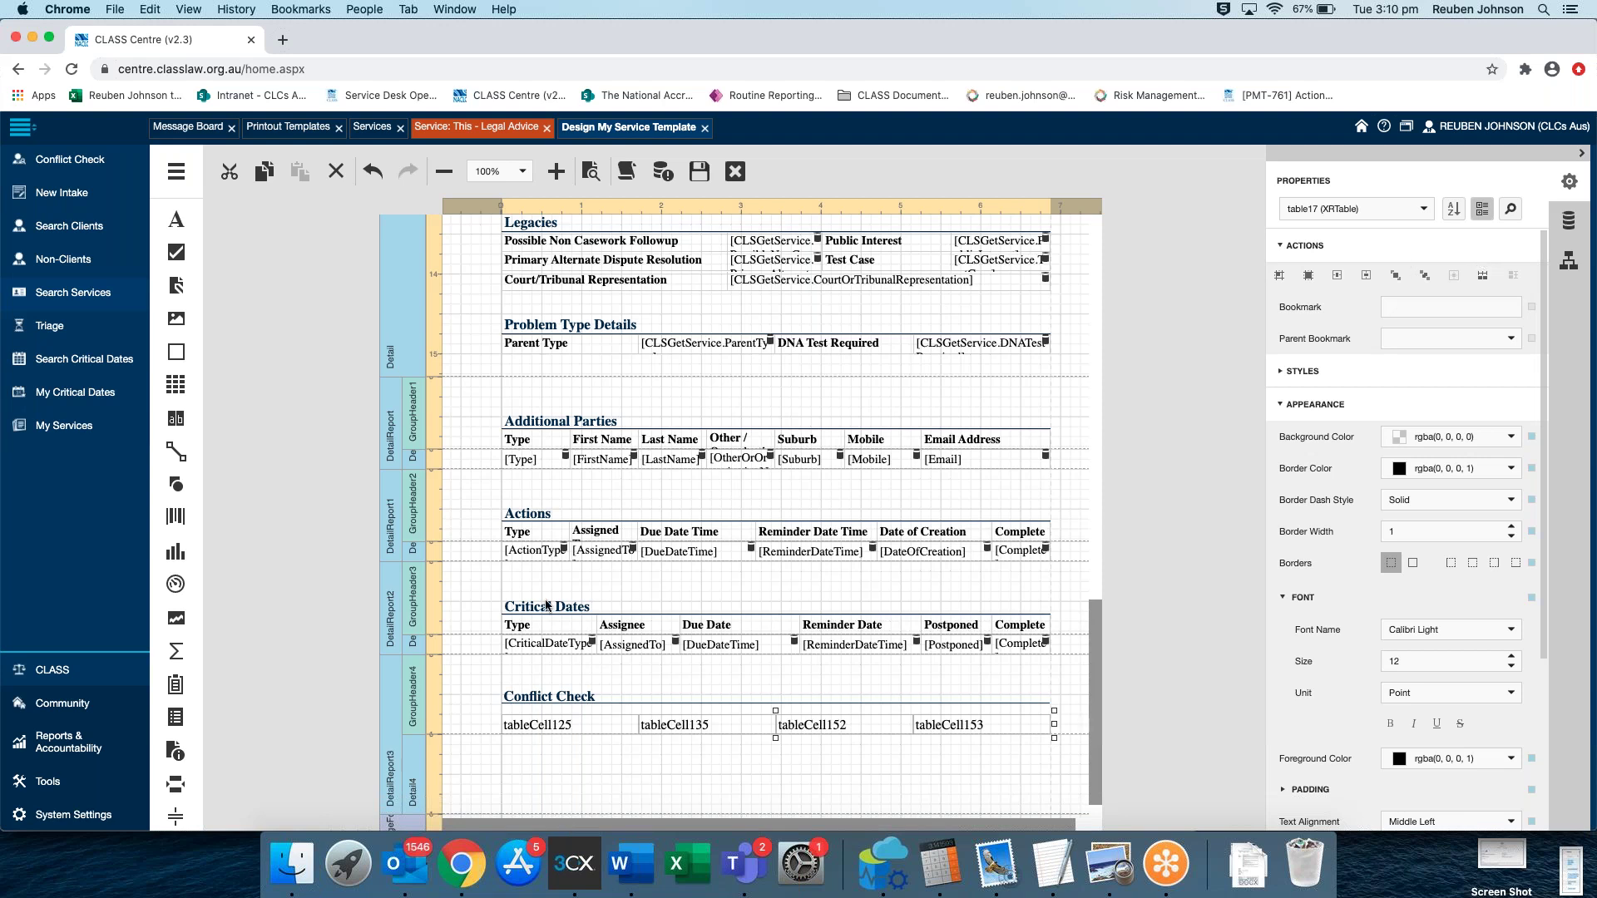
# Make the text of the whole Conflict Check table (table17) bold
pyautogui.click(535, 726)
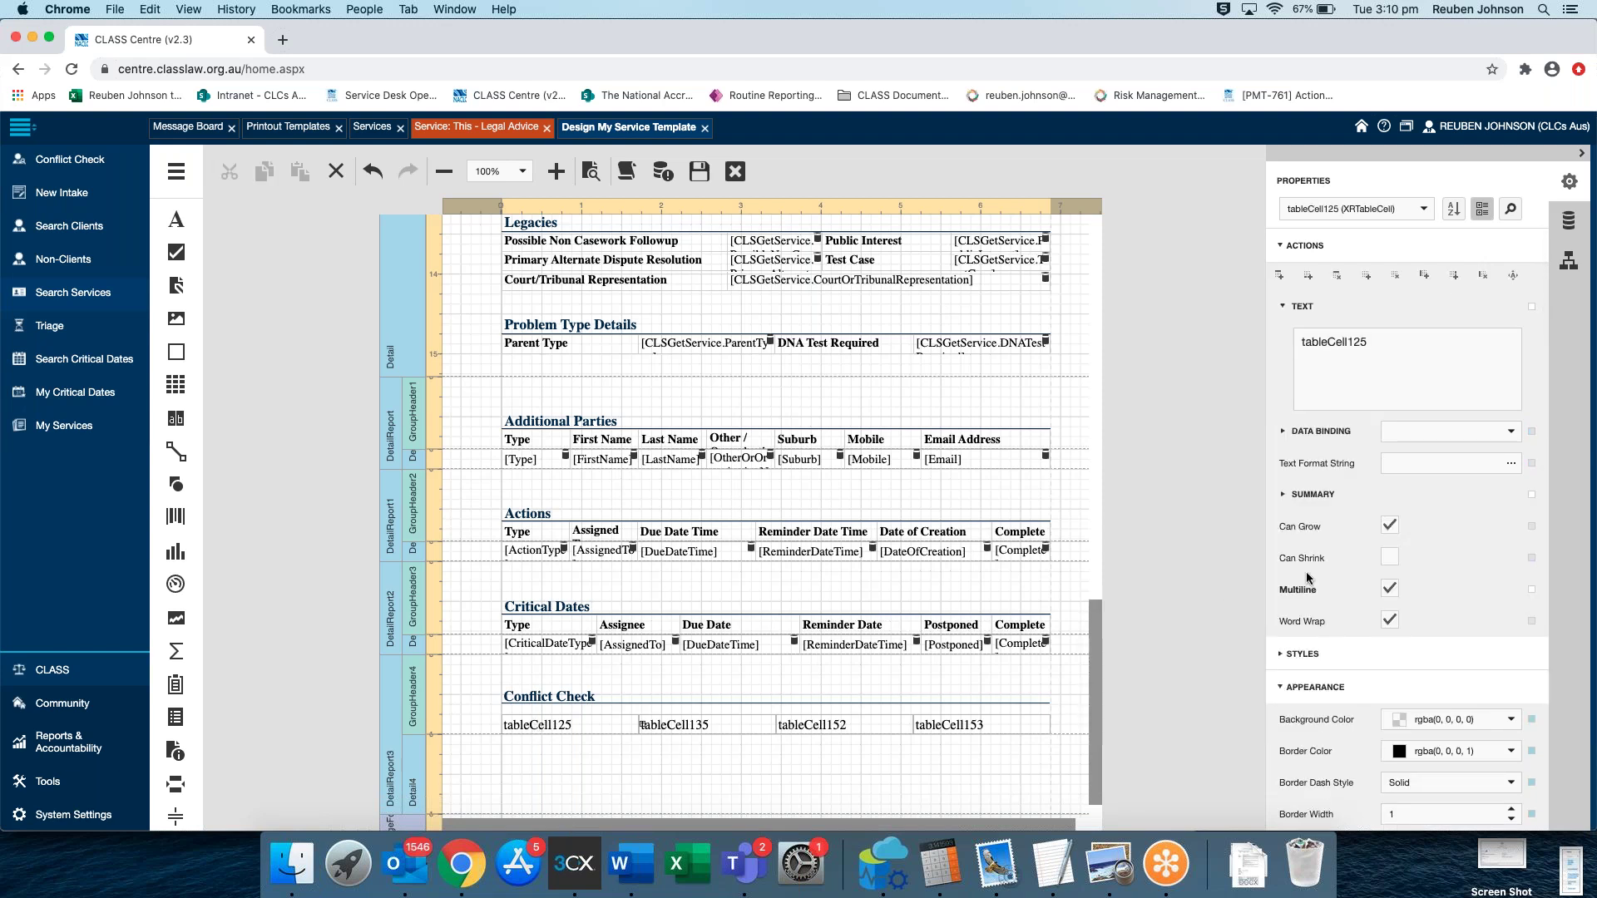
pyautogui.click(1563, 265)
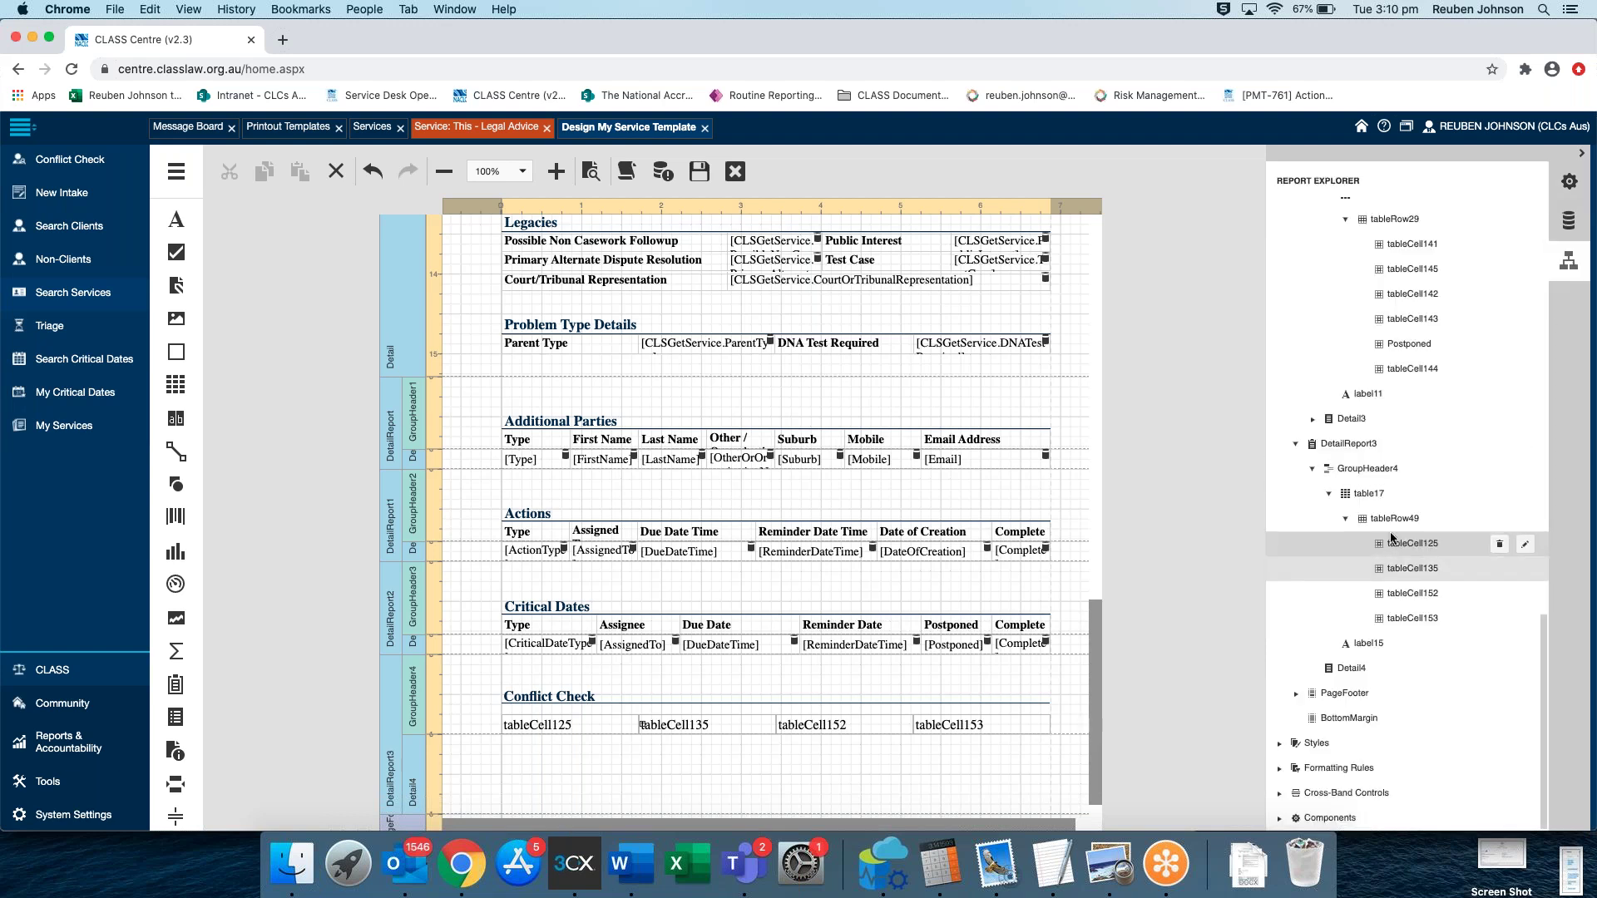
pyautogui.click(1377, 496)
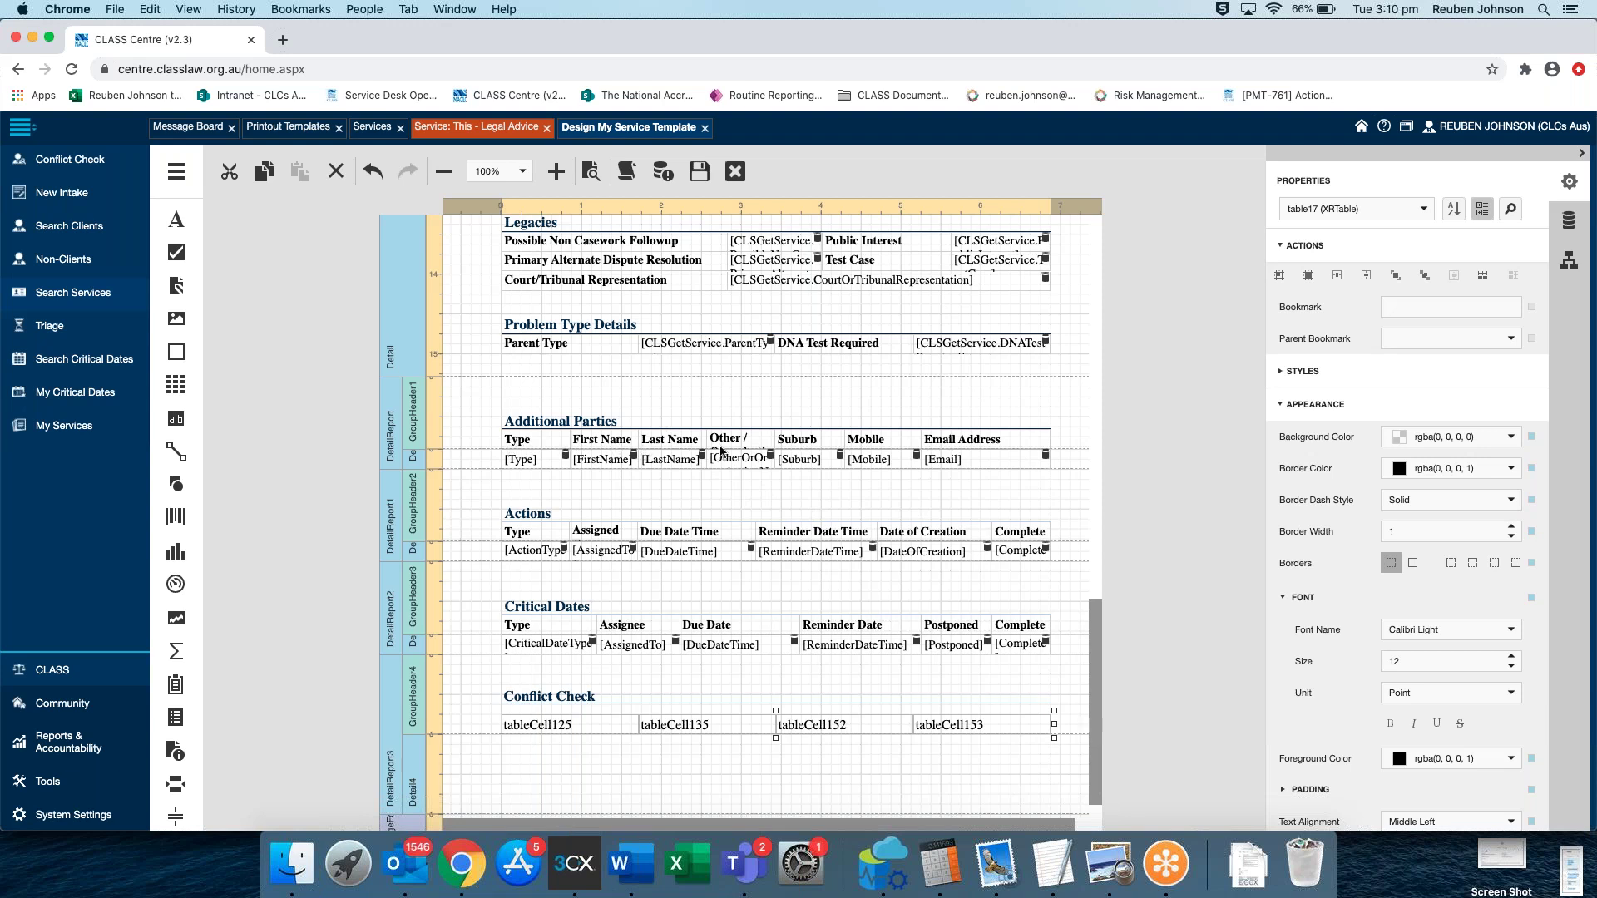
pyautogui.scroll(-3, 1407, 606)
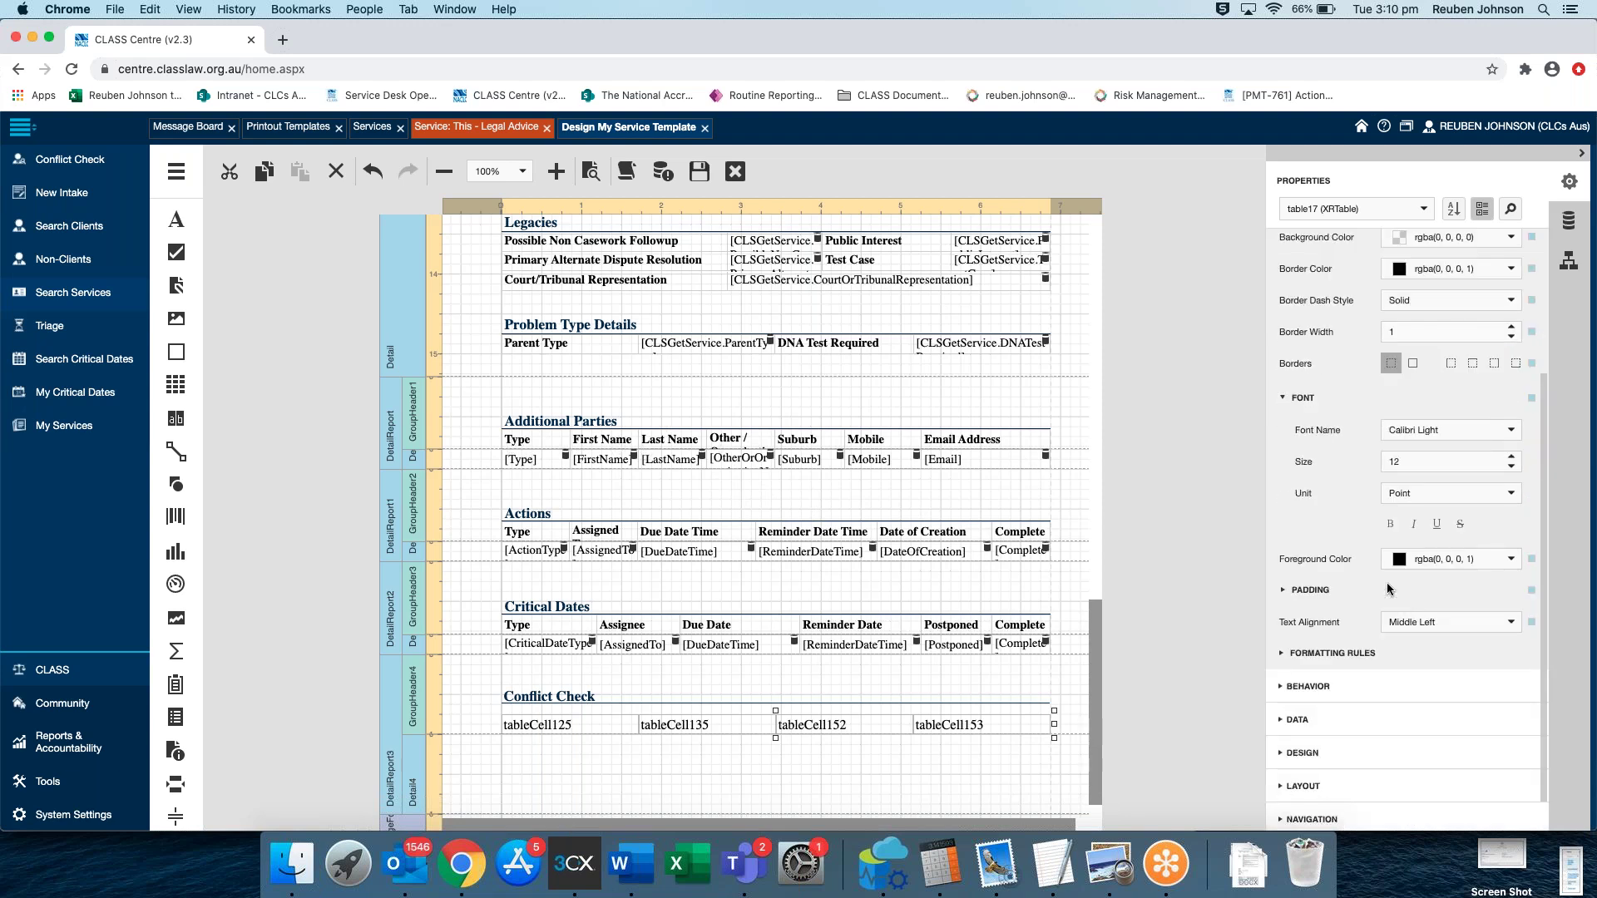
pyautogui.click(1395, 525)
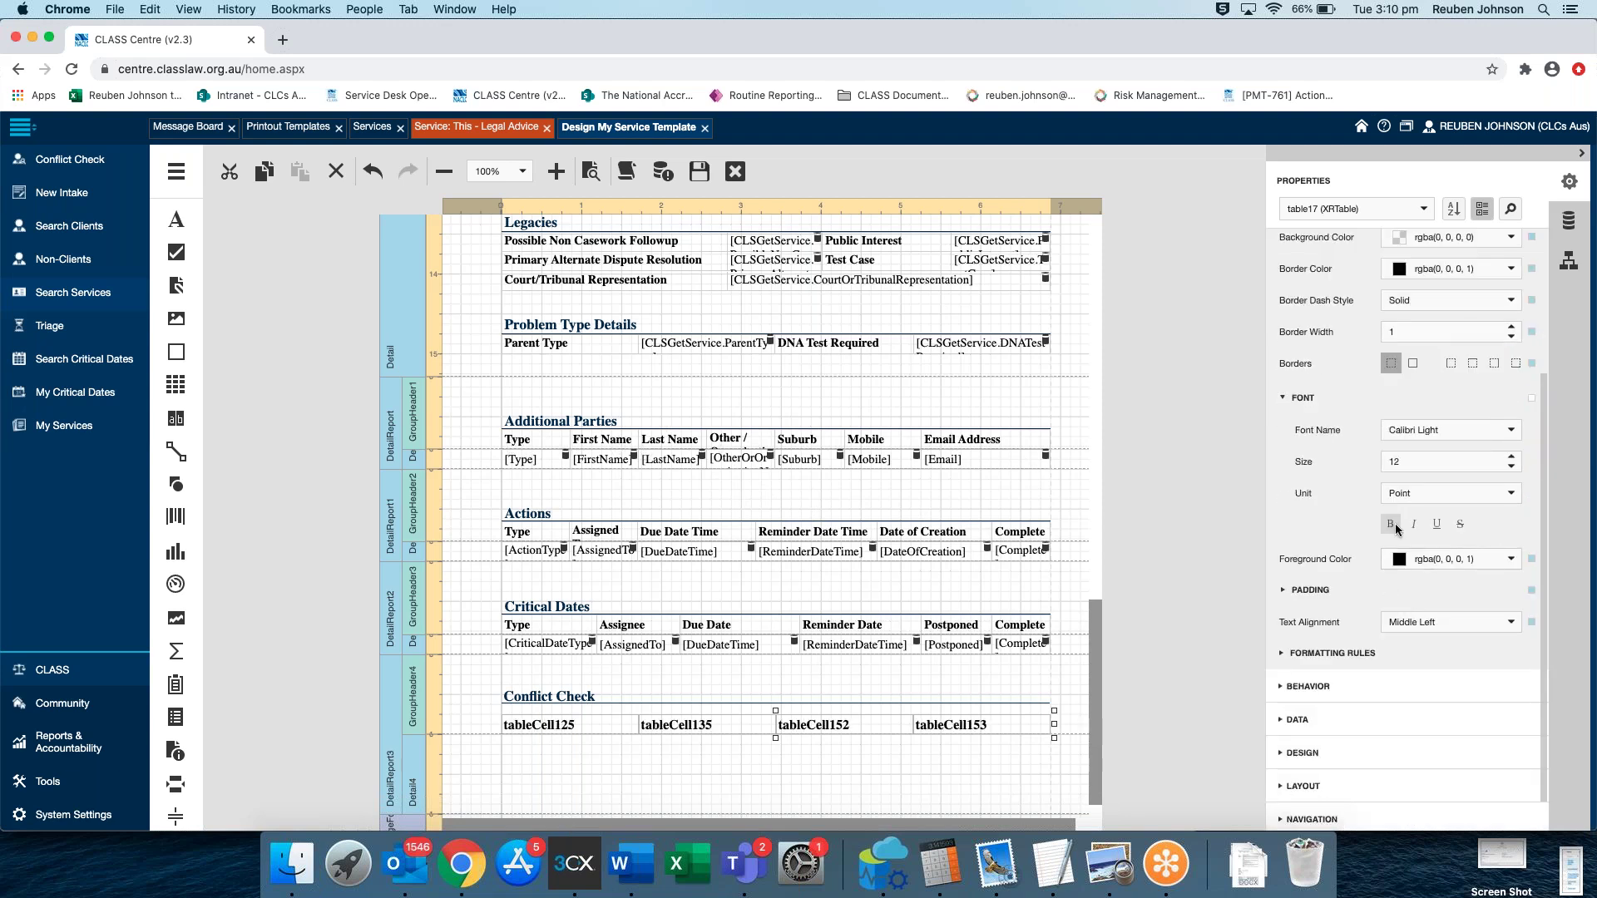
# Check the font of the Critical Dates Type header cell and set the Conflict Check table's font size to 11
pyautogui.click(529, 624)
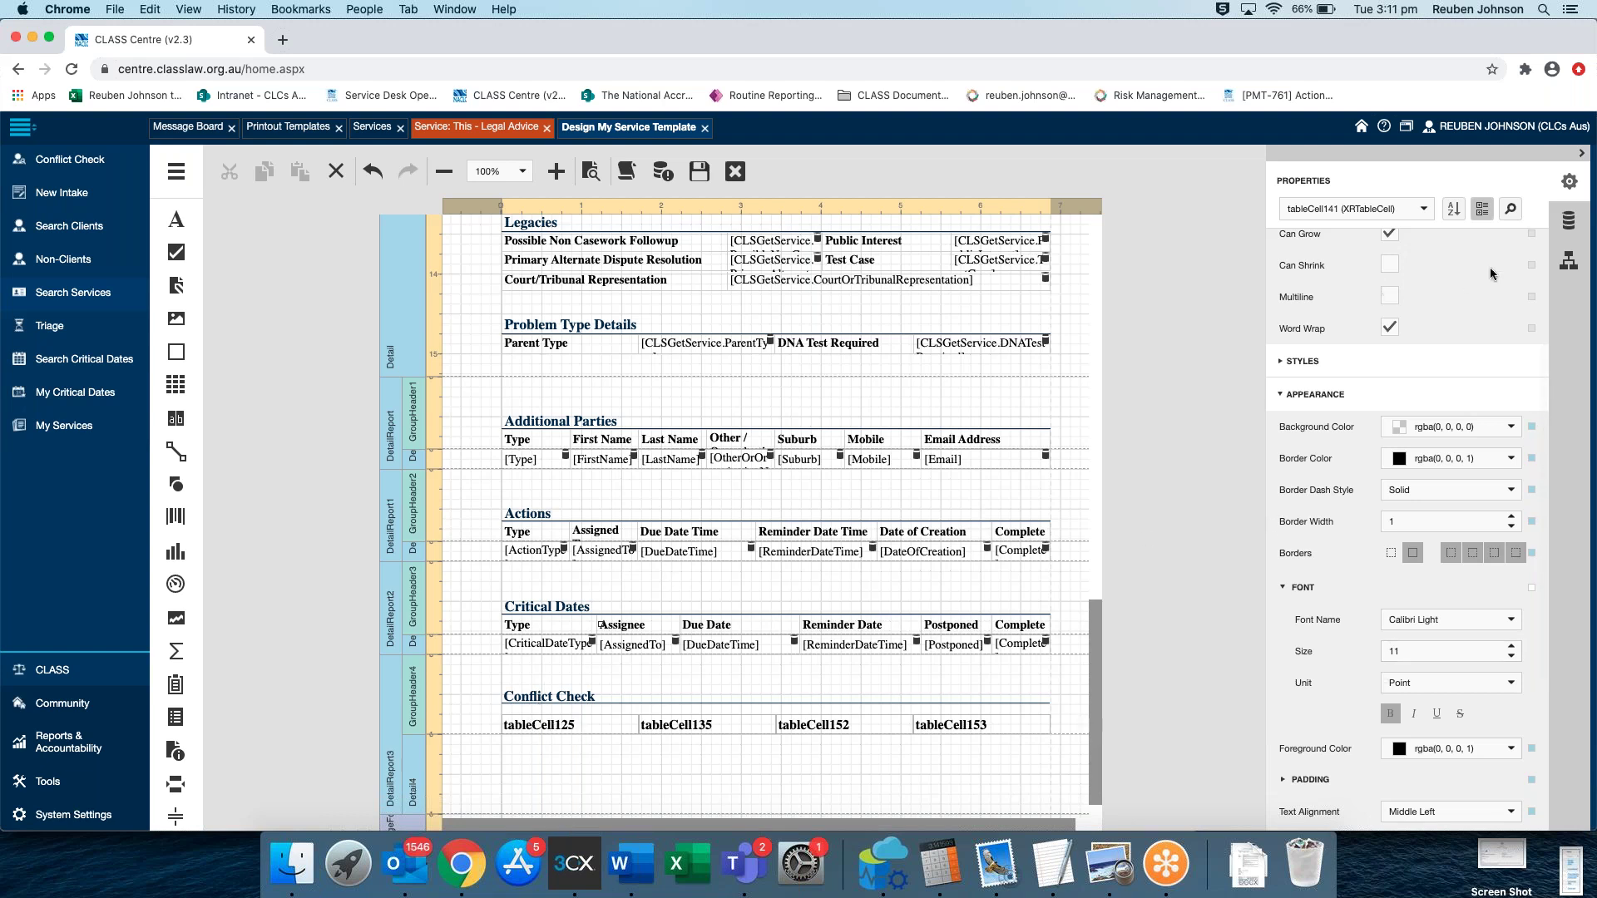
pyautogui.click(1567, 263)
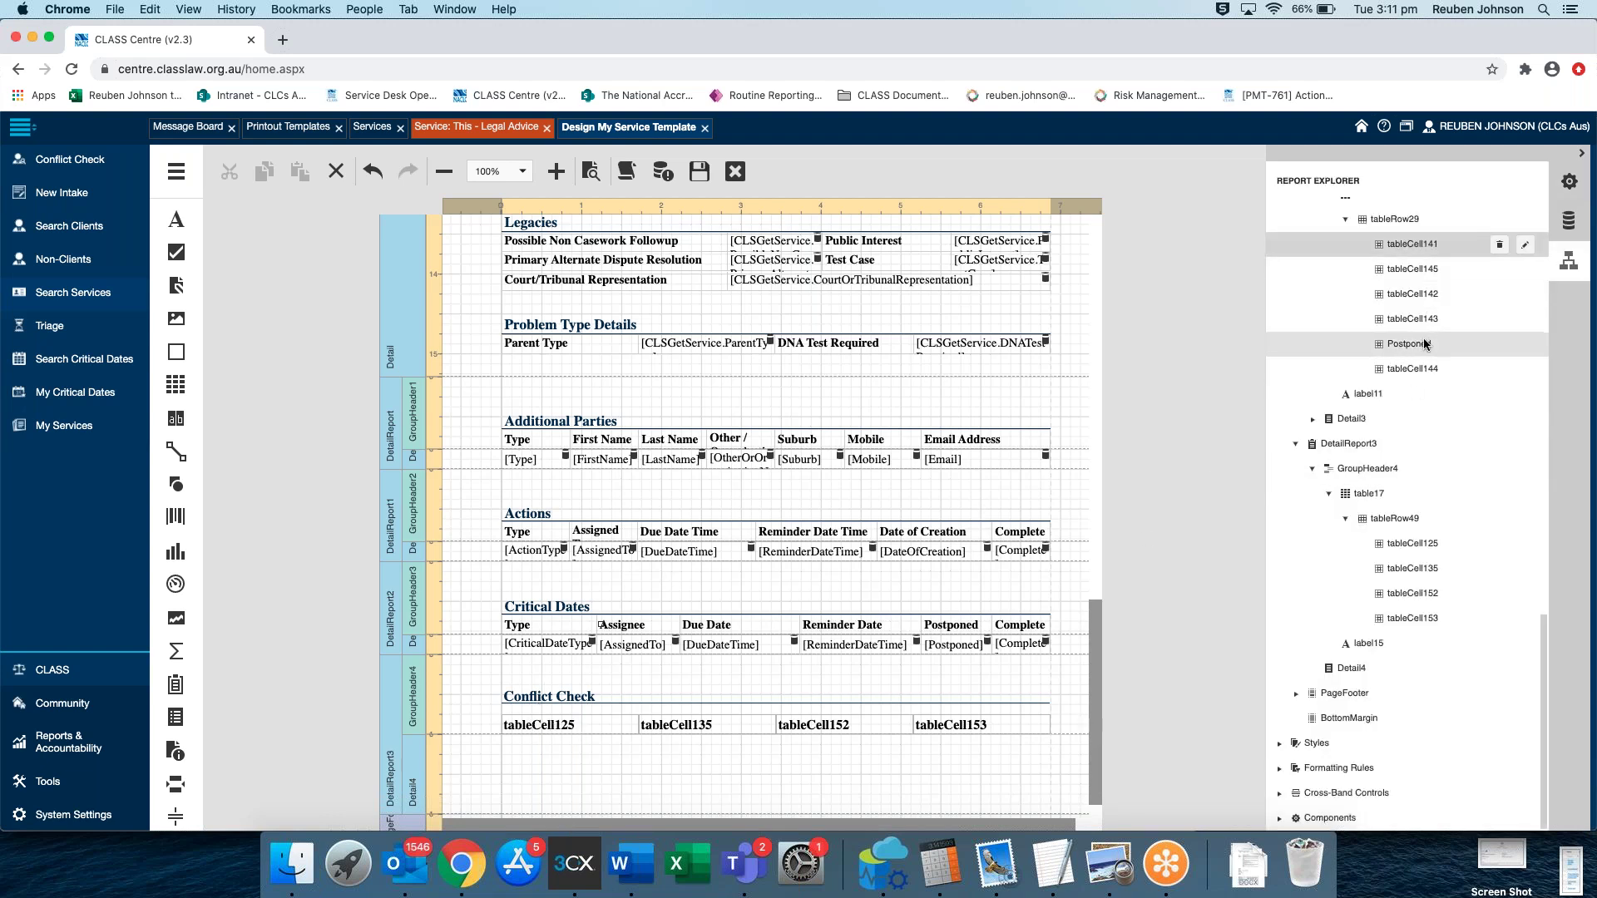
pyautogui.click(1362, 495)
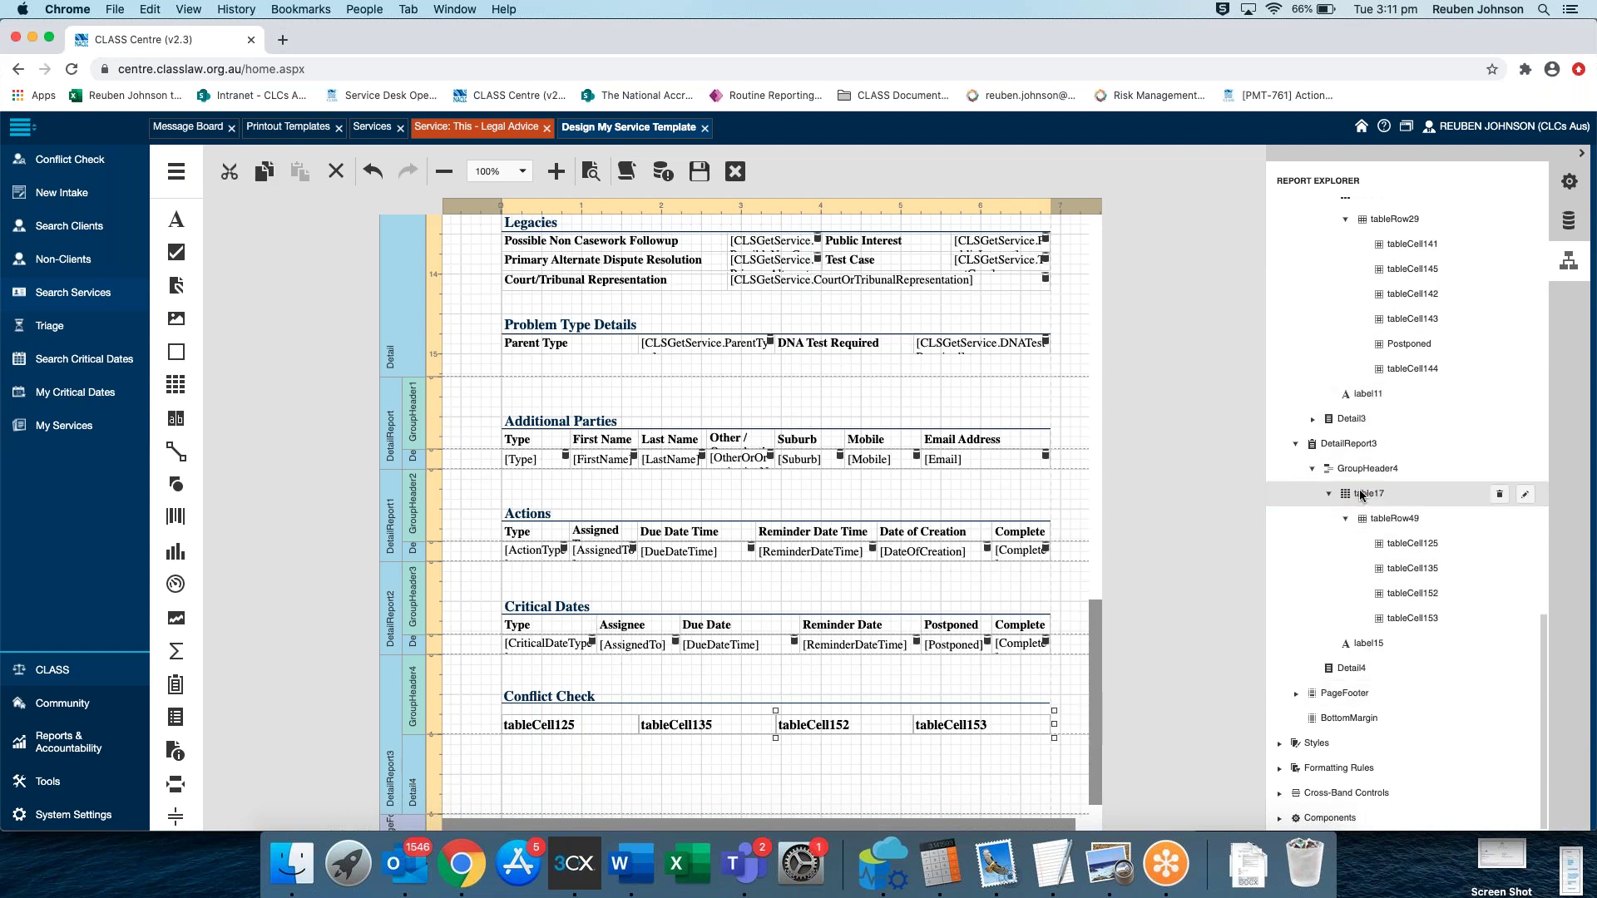
pyautogui.click(1569, 178)
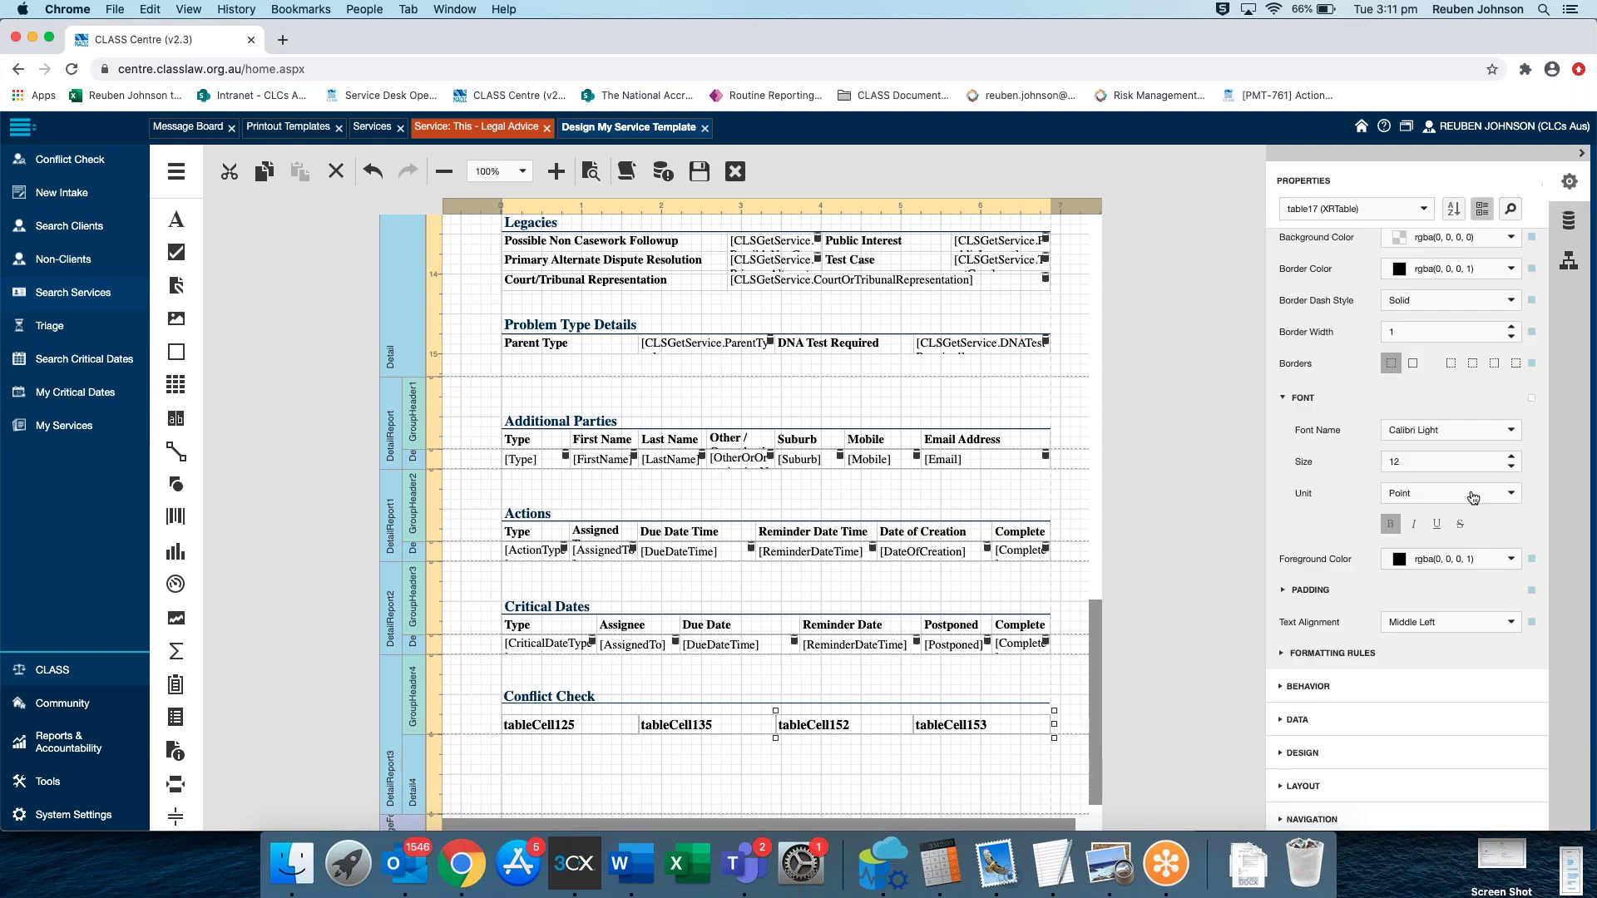
pyautogui.click(1511, 462)
pyautogui.click(1511, 469)
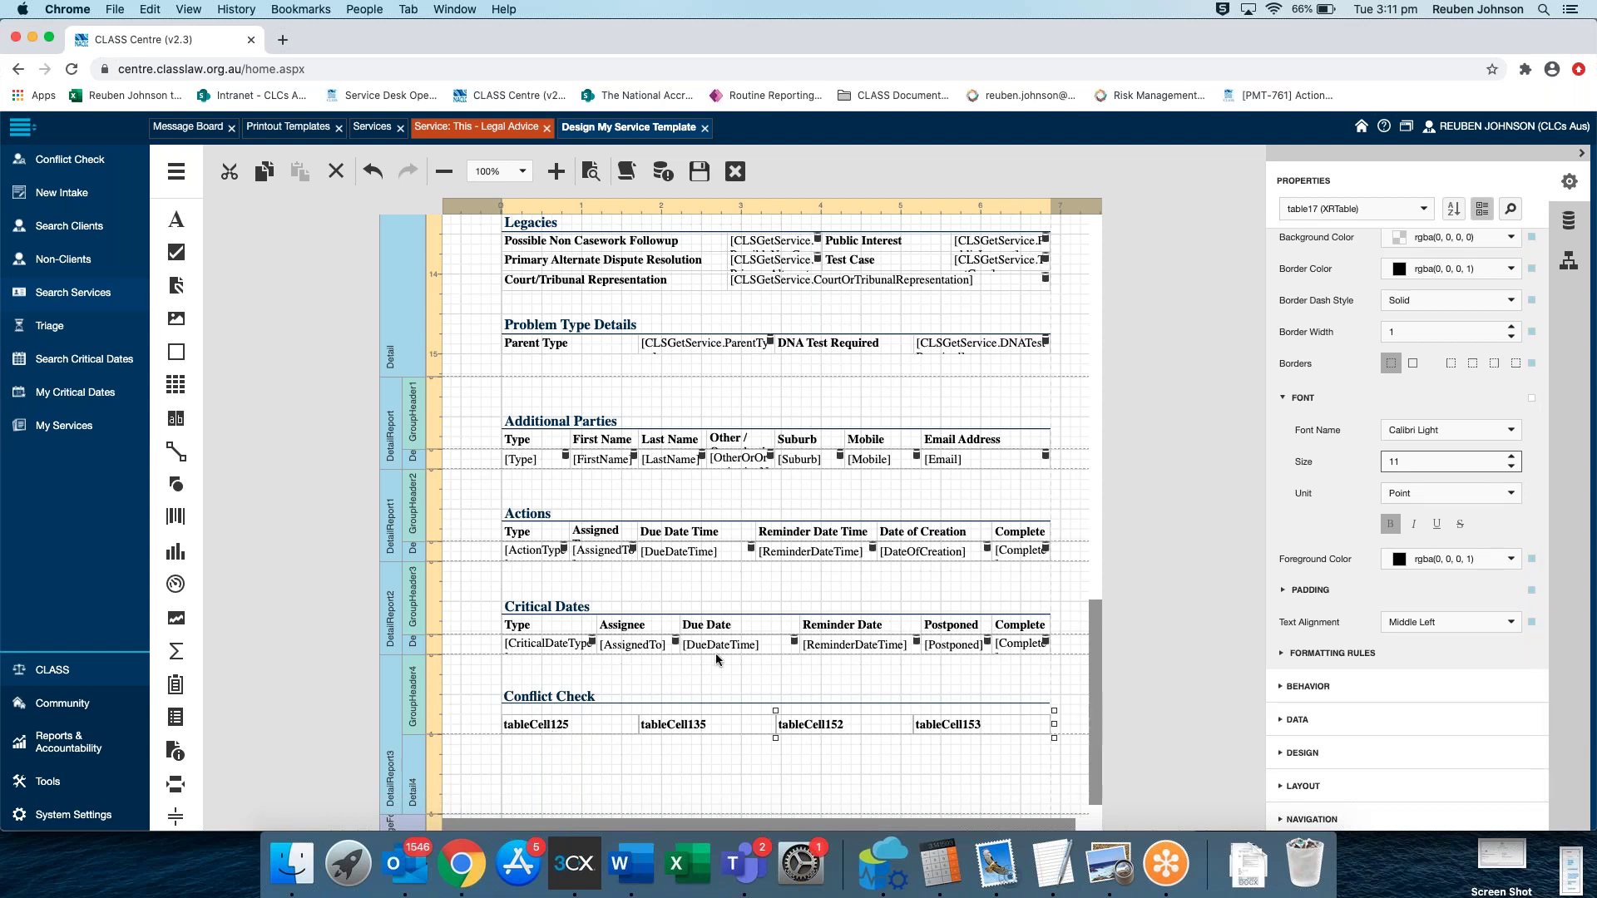
# Consult the CLSGetServiceConflict fields and label the first two Conflict Check table cells "Created By" and "Created On"
pyautogui.click(1569, 260)
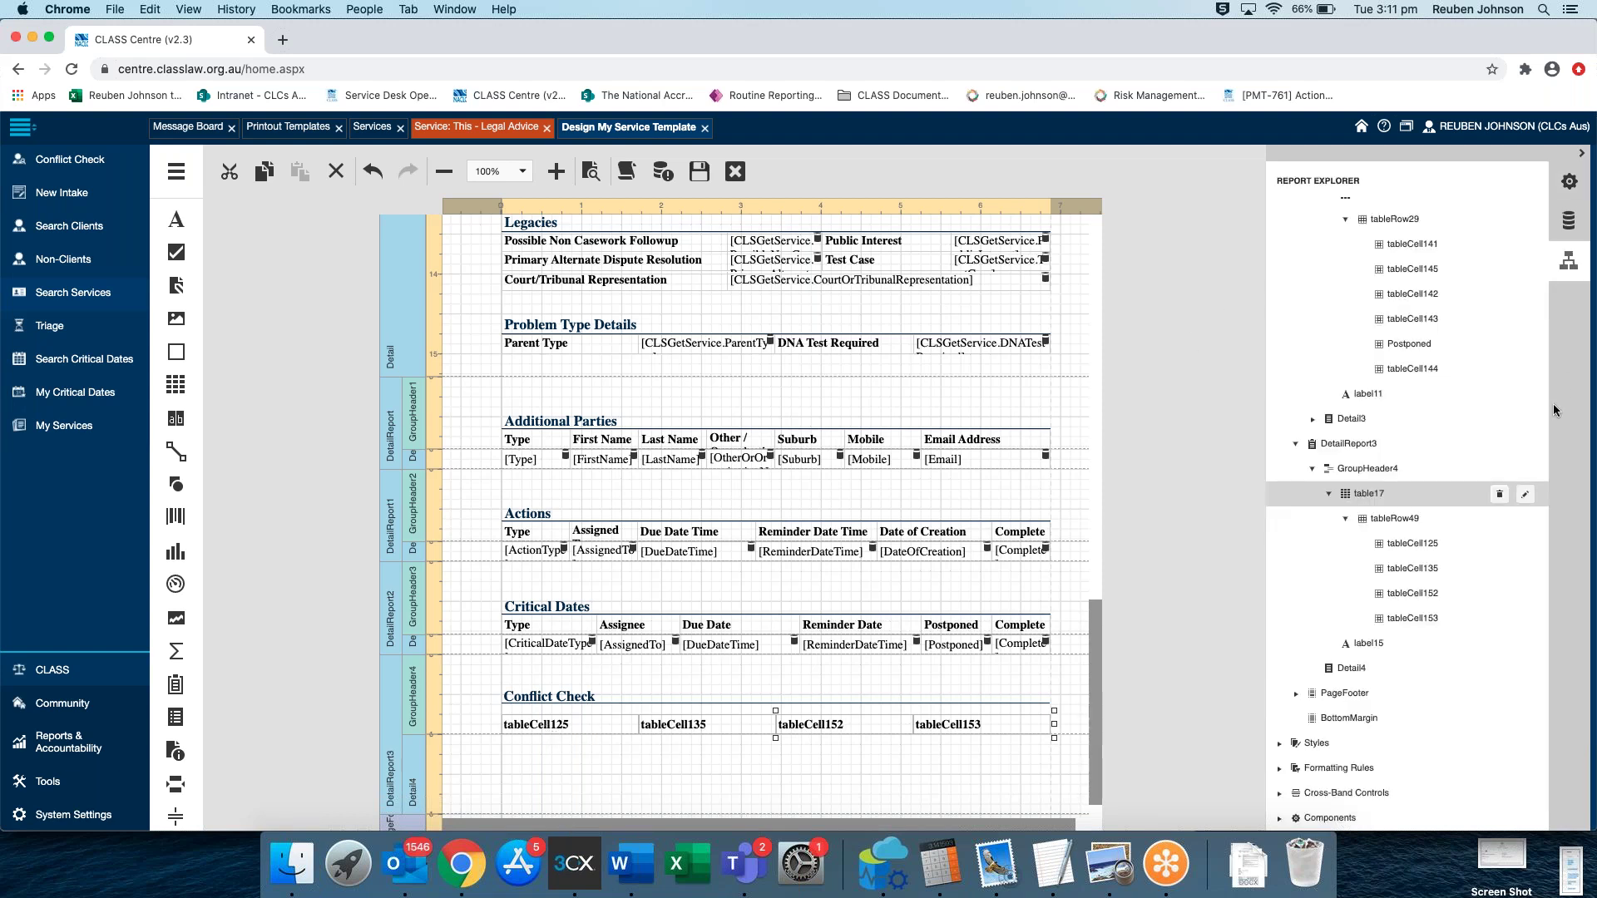
pyautogui.click(1560, 221)
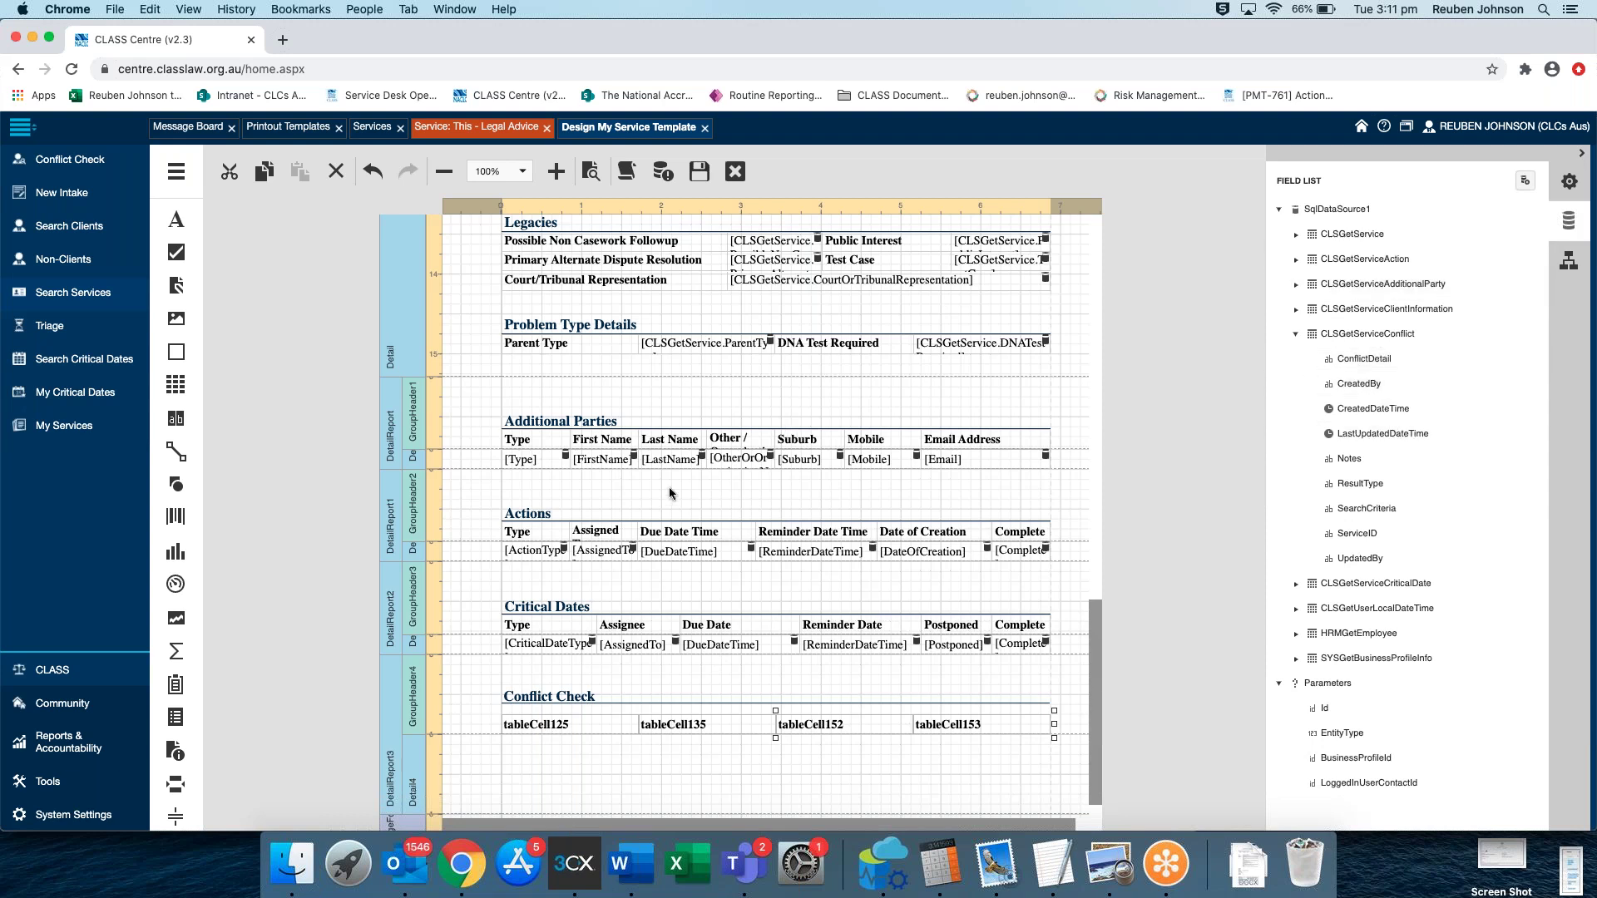
pyautogui.click(536, 726)
pyautogui.doubleClick(536, 725)
pyautogui.write('Created By')
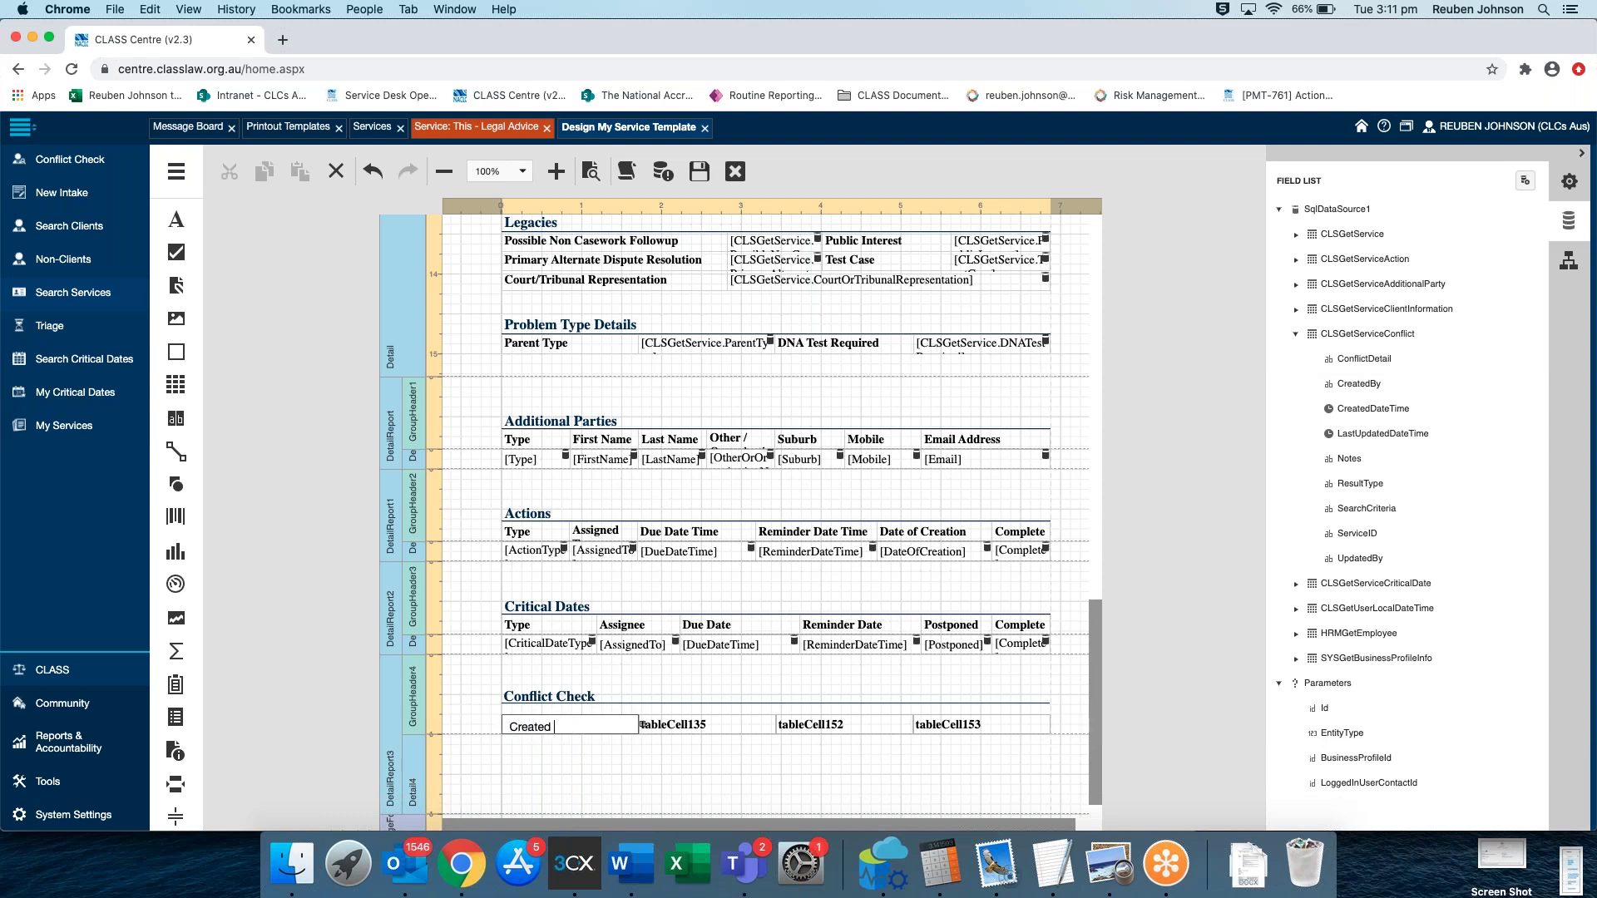
pyautogui.click(697, 727)
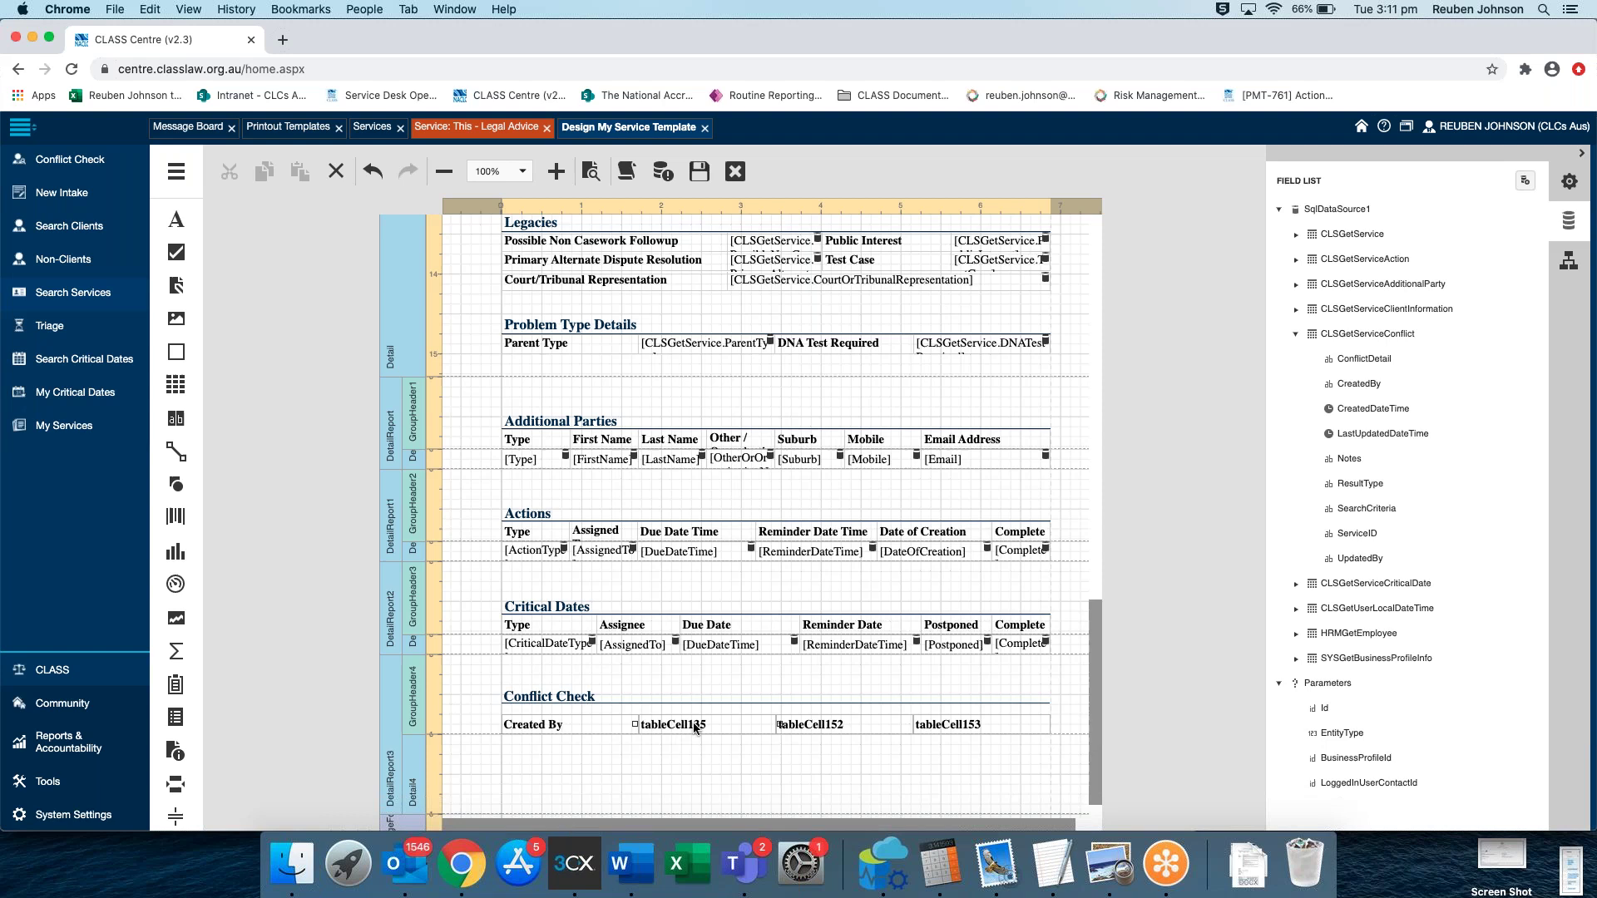
pyautogui.doubleClick(705, 724)
pyautogui.write('Created On')
pyautogui.click(916, 724)
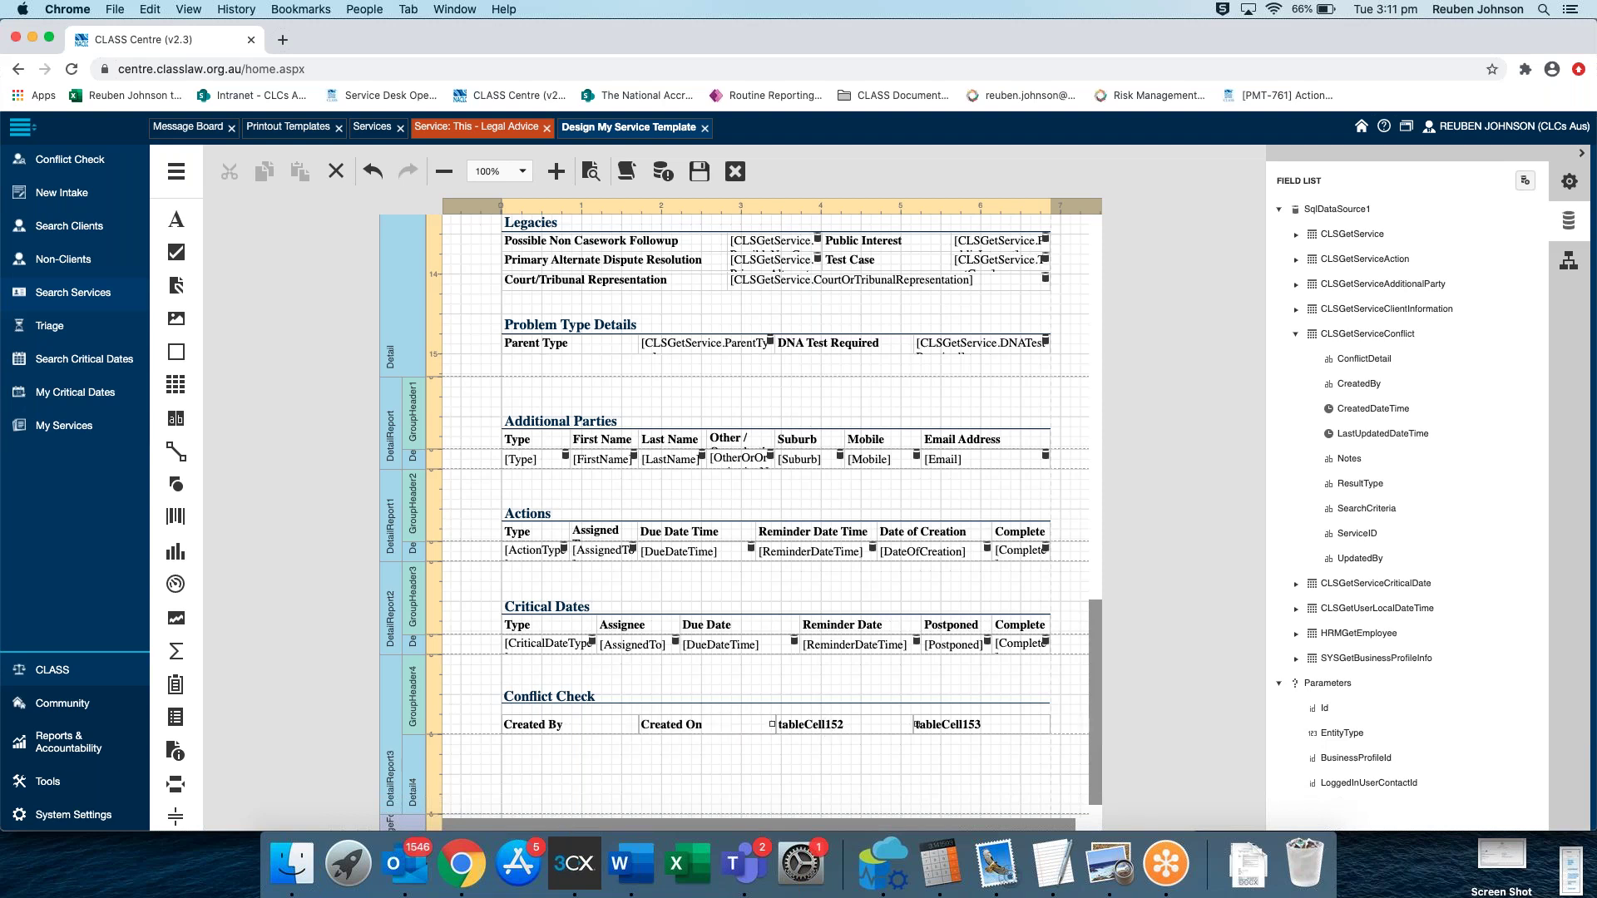
# Label the third and fourth Conflict Check table cells "Search Criteria" and "Result Type"
pyautogui.doubleClick(829, 726)
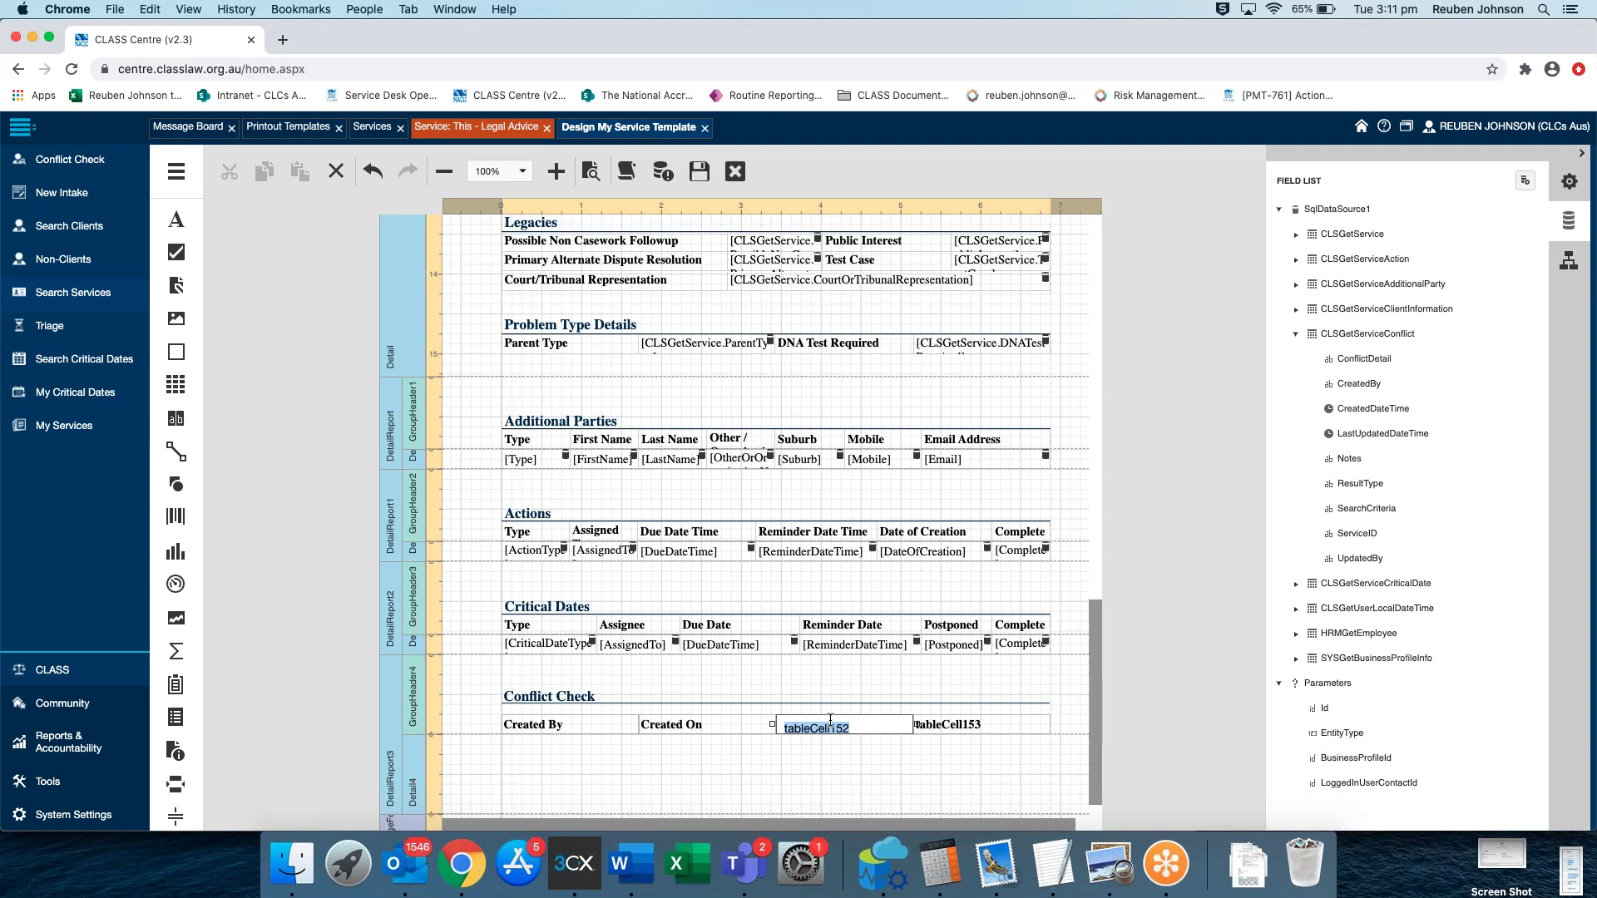
pyautogui.write('Search Criteria')
pyautogui.click(945, 723)
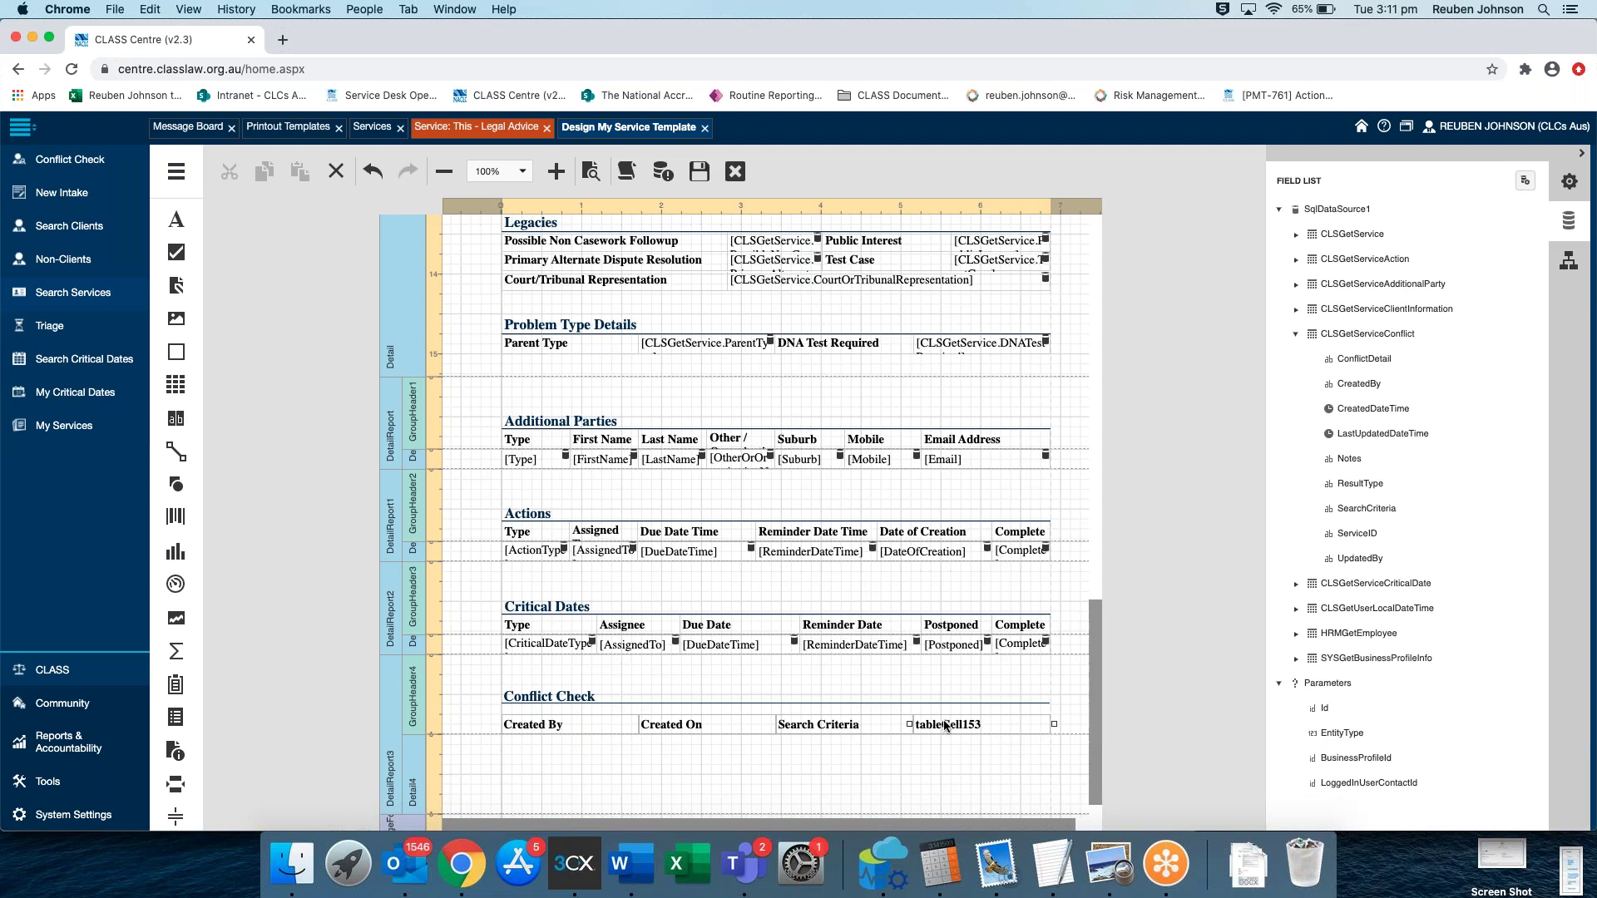
pyautogui.doubleClick(954, 726)
pyautogui.write('Result Type')
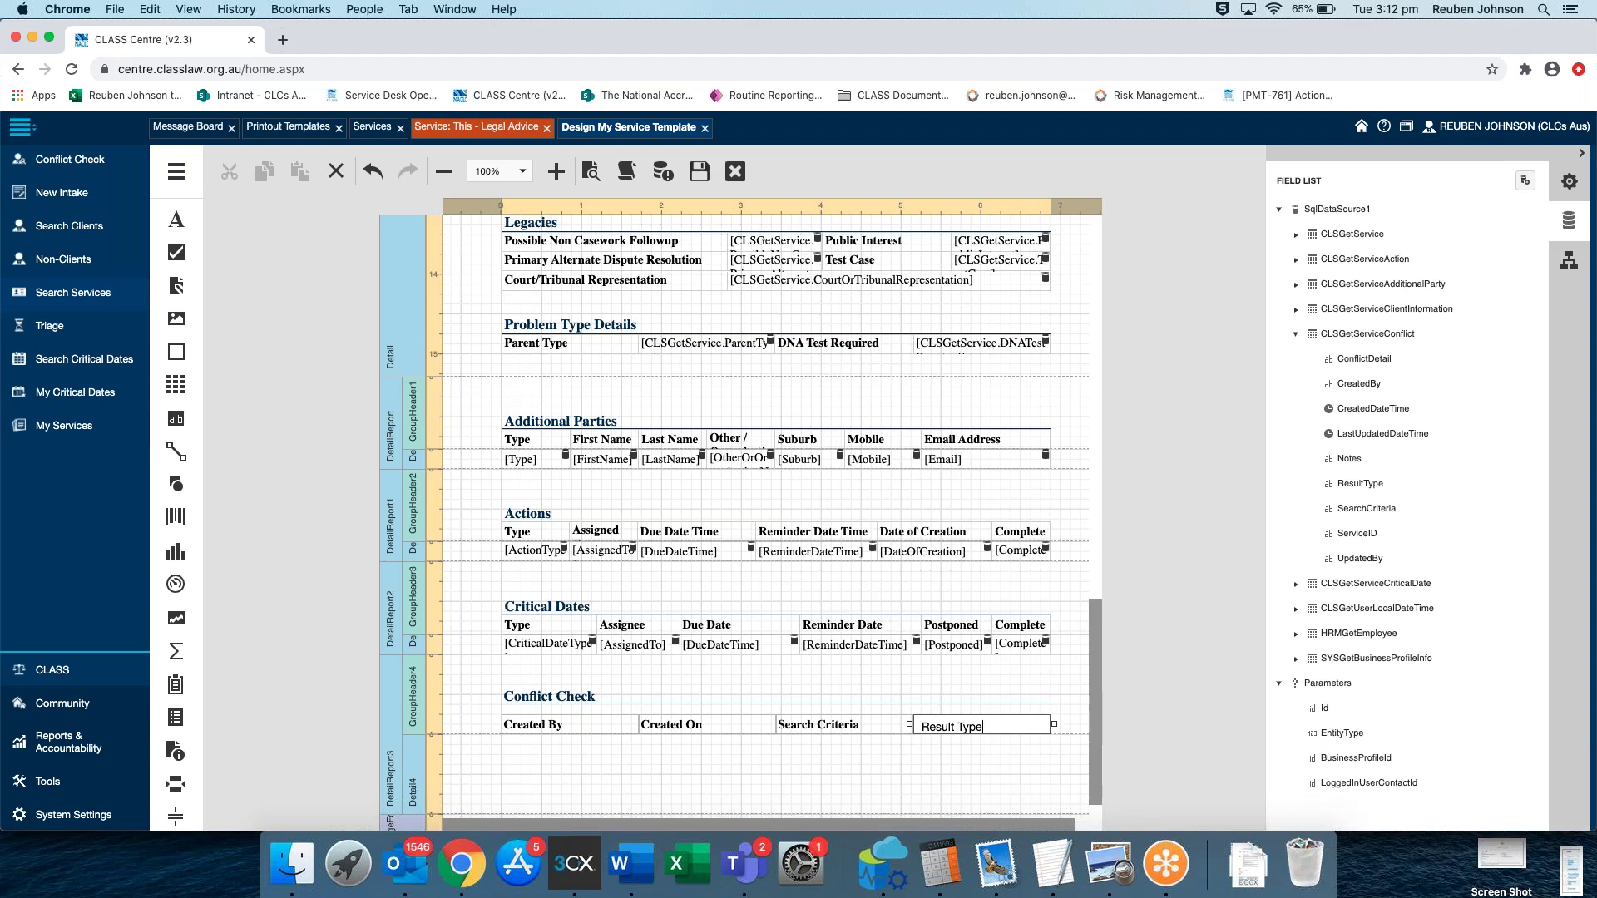
pyautogui.click(811, 685)
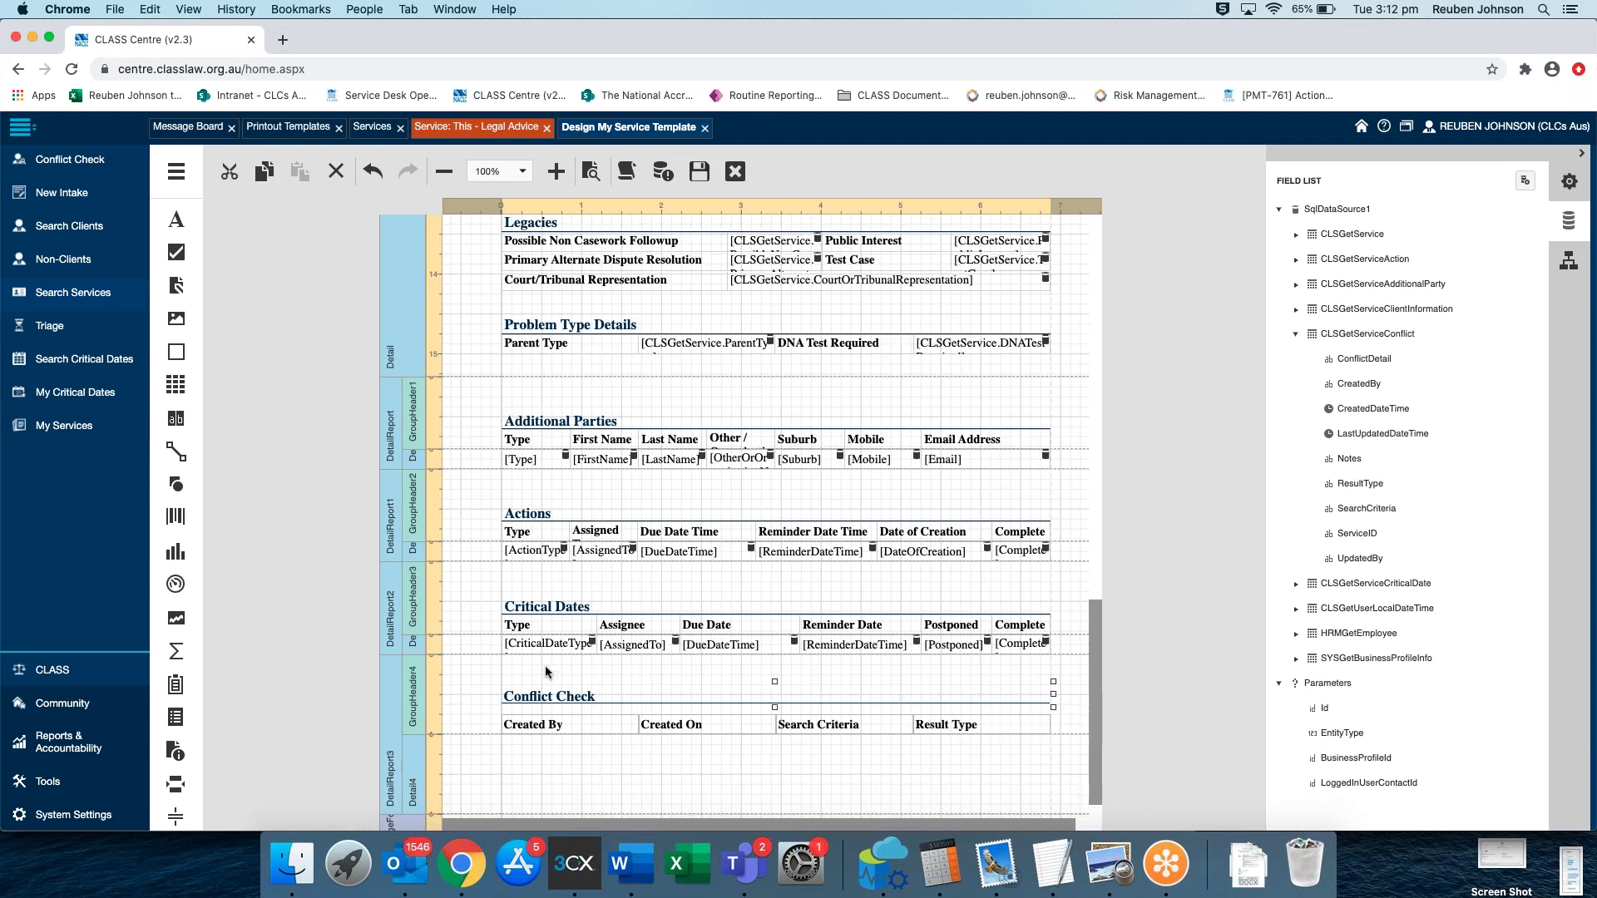
# Nudge the Conflict Check table (table17) up until it sits directly beneath the heading's underline, and fine-tune its height
pyautogui.click(511, 713)
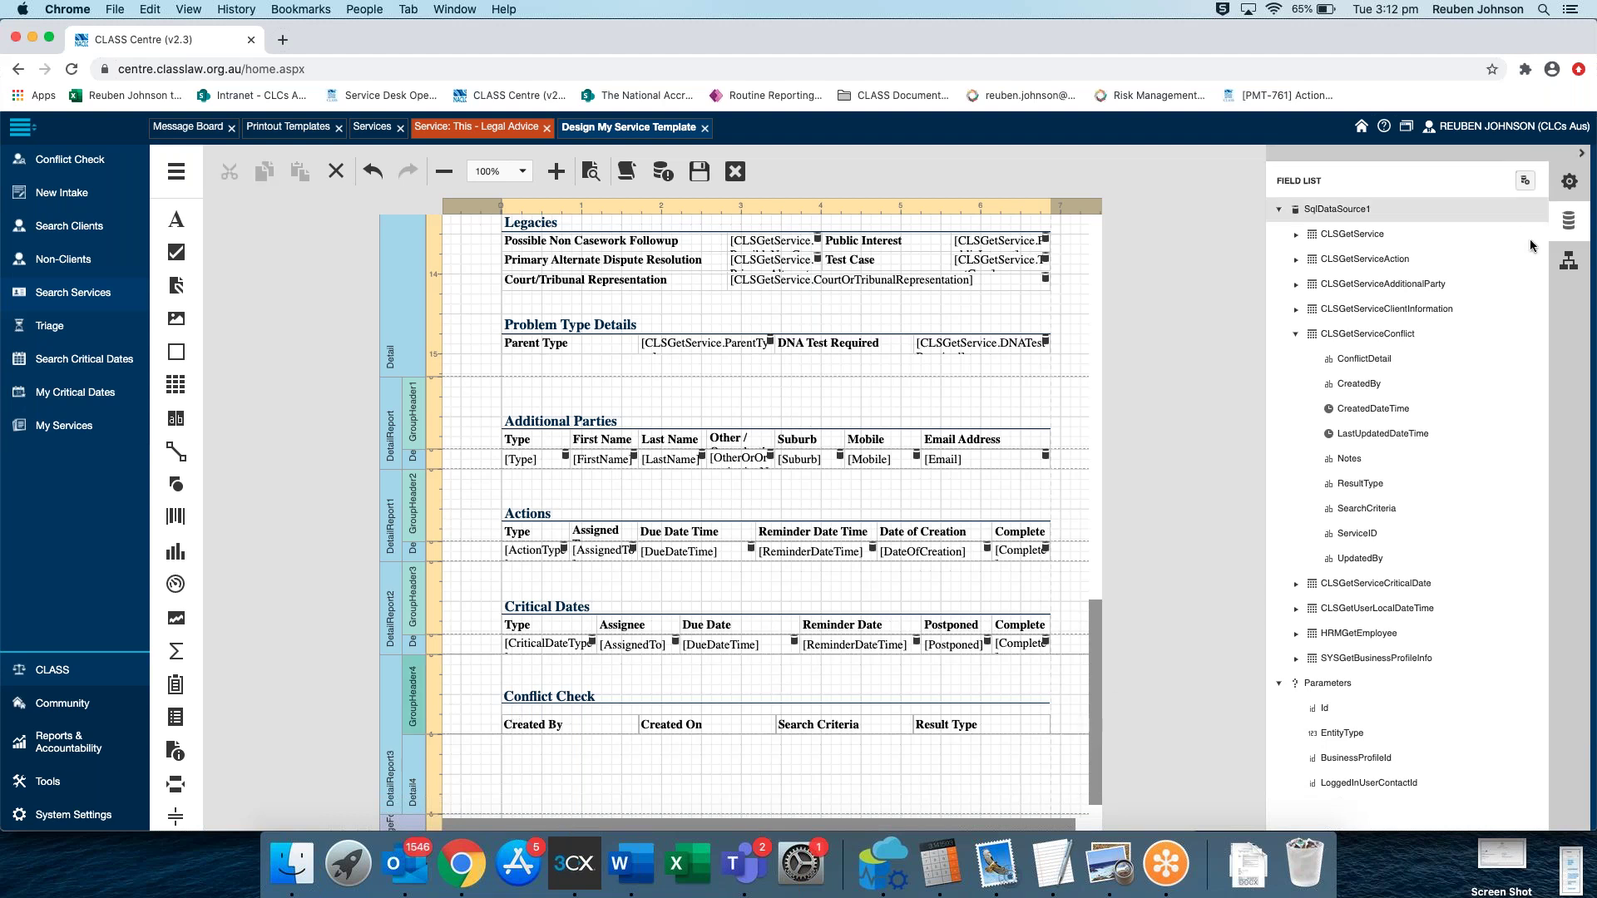
pyautogui.click(1569, 260)
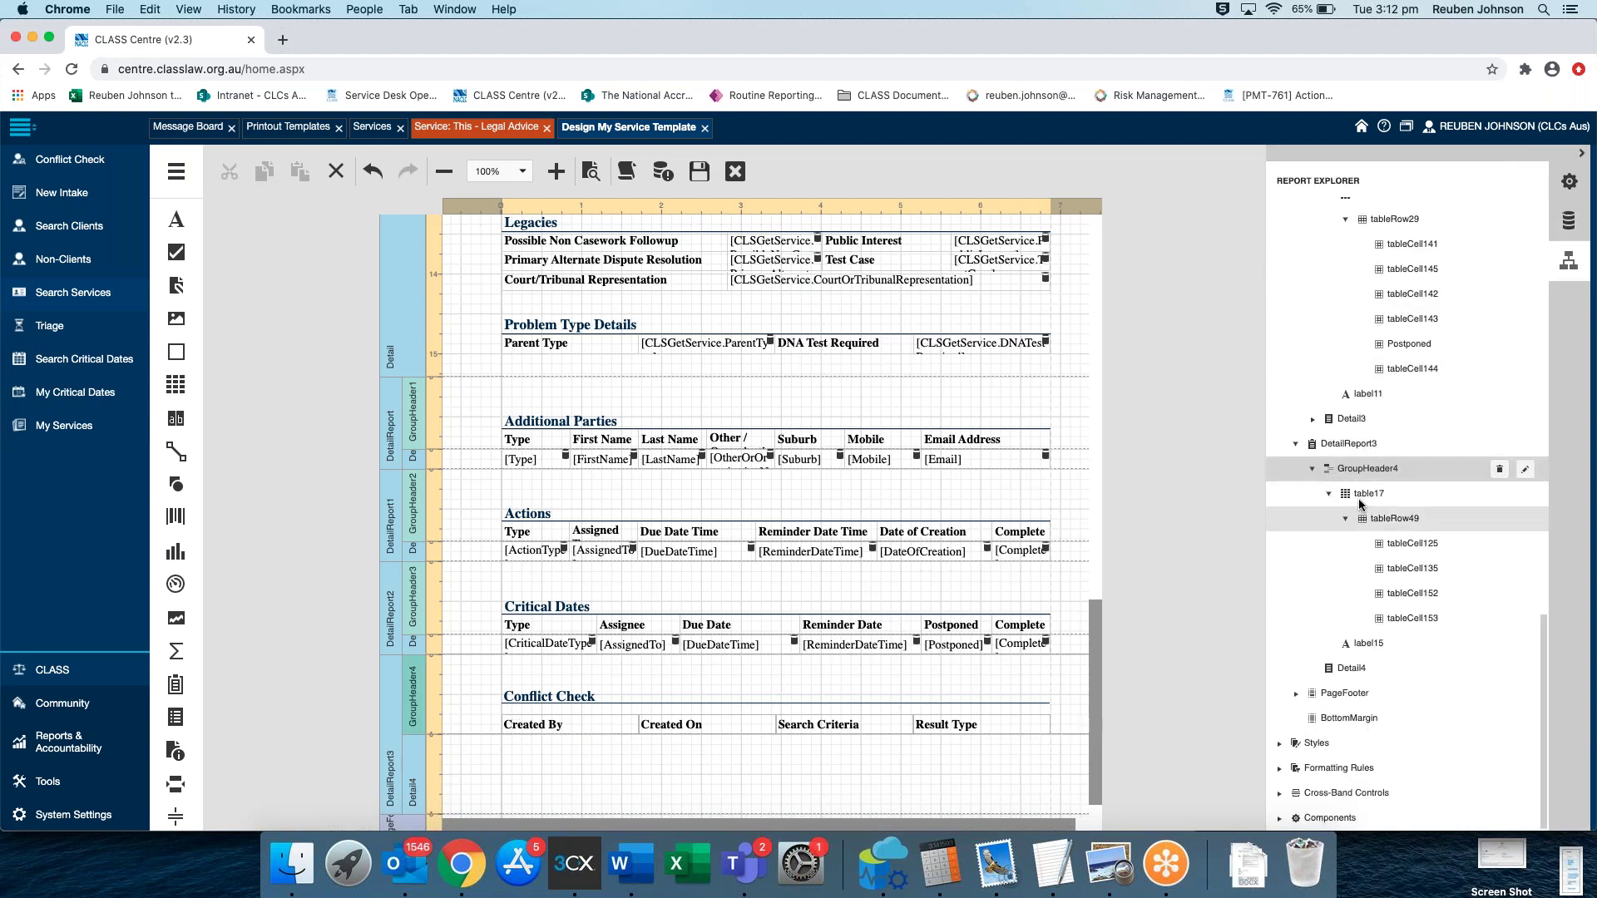
pyautogui.click(1364, 494)
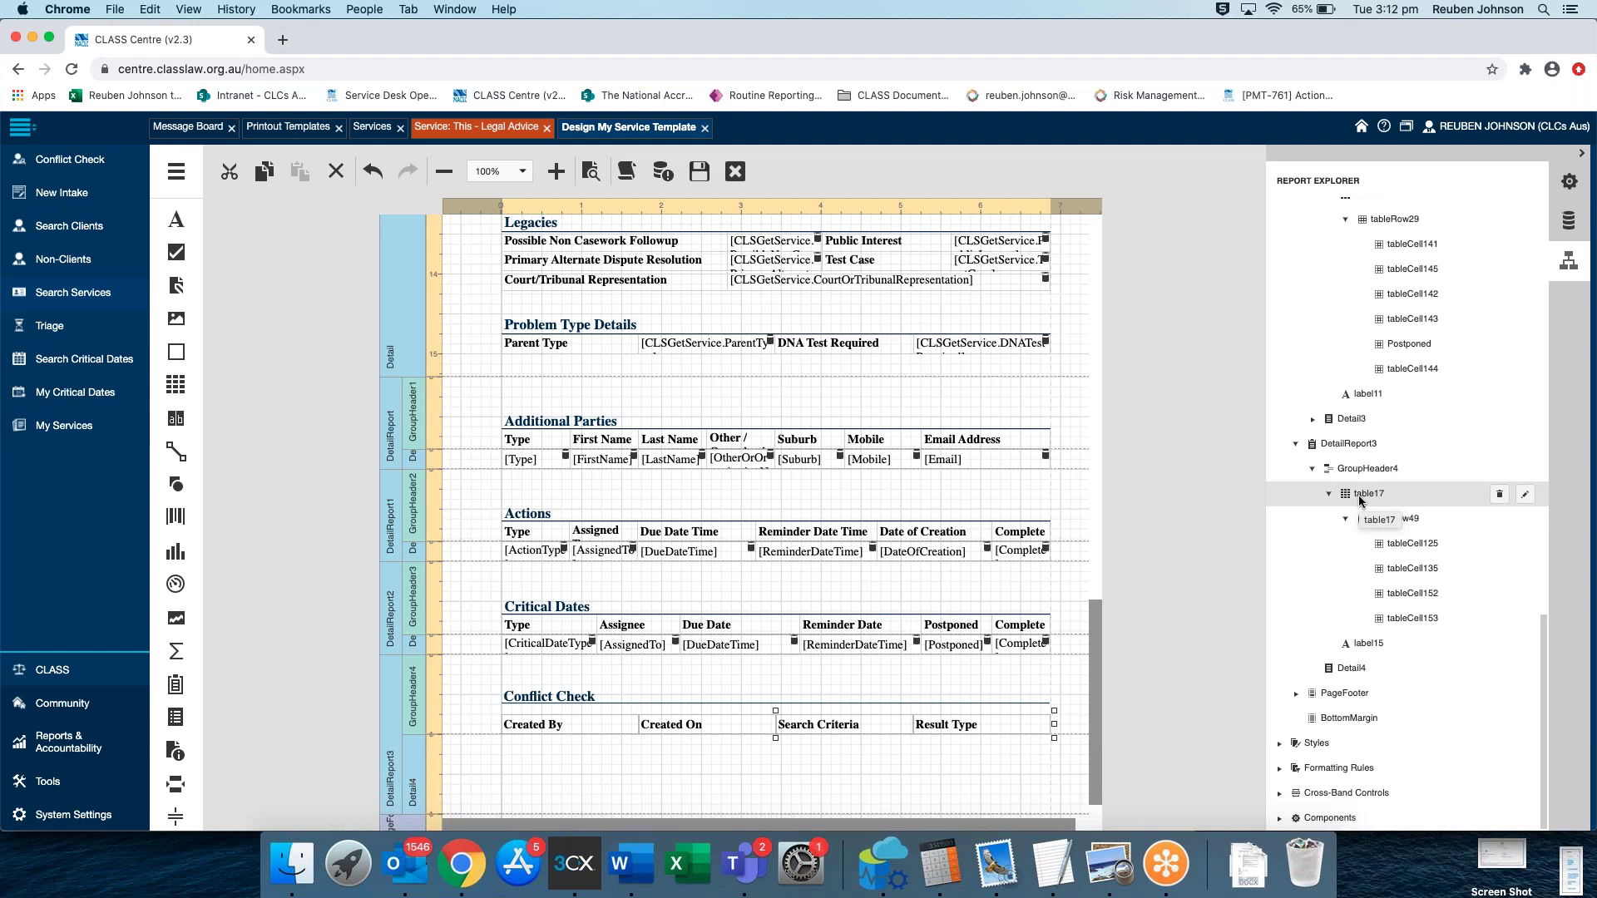
pyautogui.press('Up')
pyautogui.press('Up')
pyautogui.press('Up')
pyautogui.press('Up')
pyautogui.press('Up')
pyautogui.press('Up')
pyautogui.press('Up')
pyautogui.press('Up')
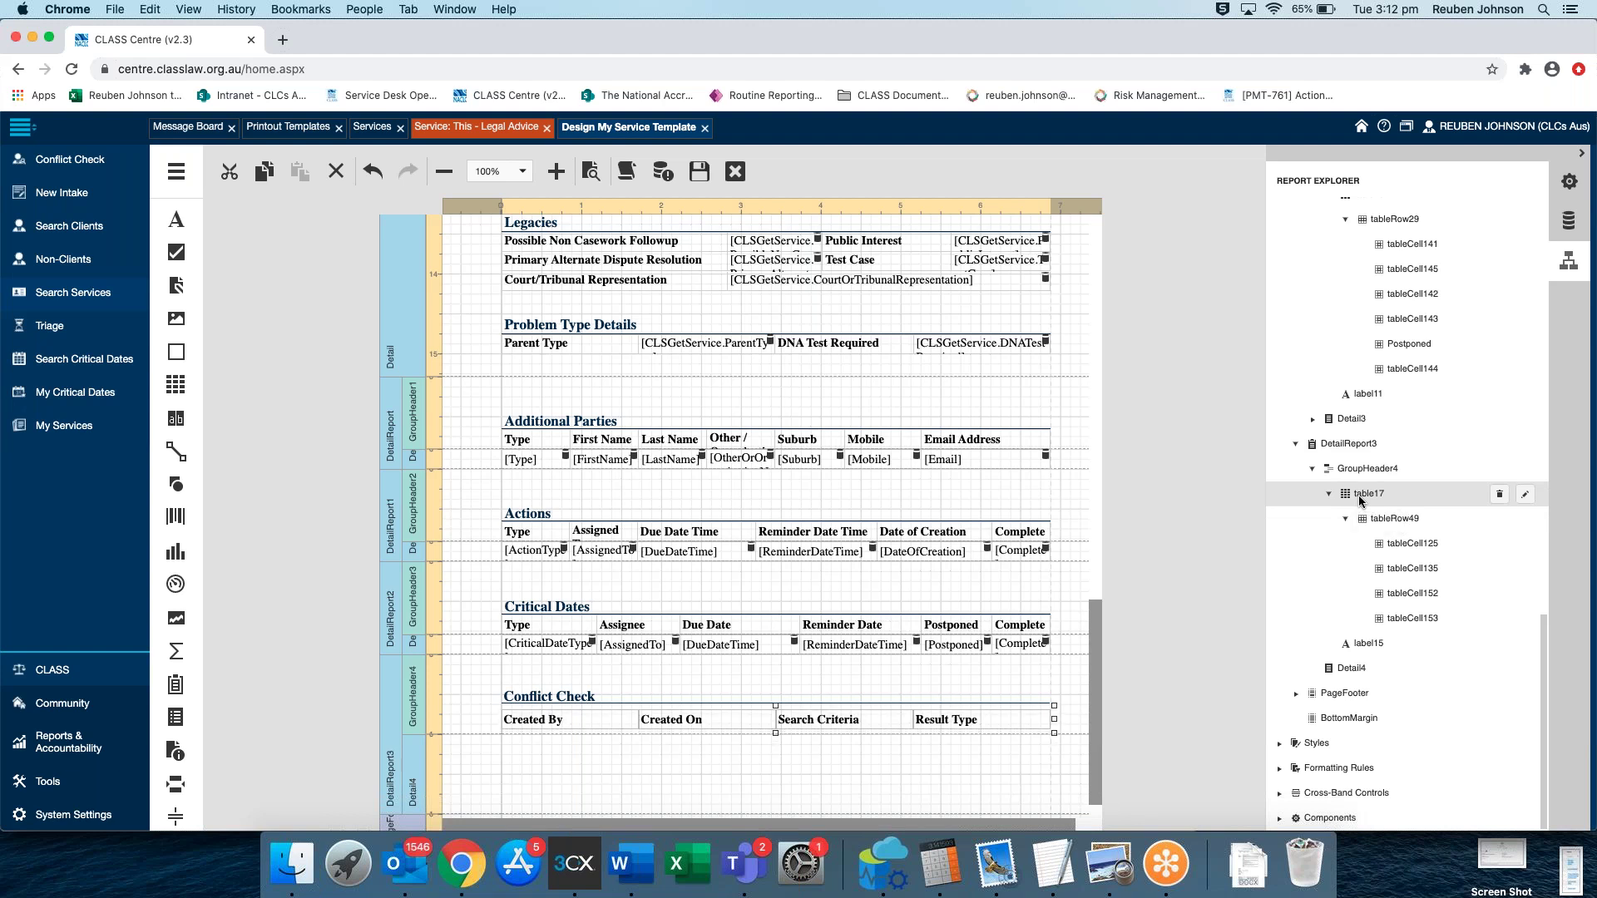
pyautogui.press('Up')
pyautogui.press('Up')
pyautogui.press('Up')
pyautogui.press('Up')
pyautogui.press('Up')
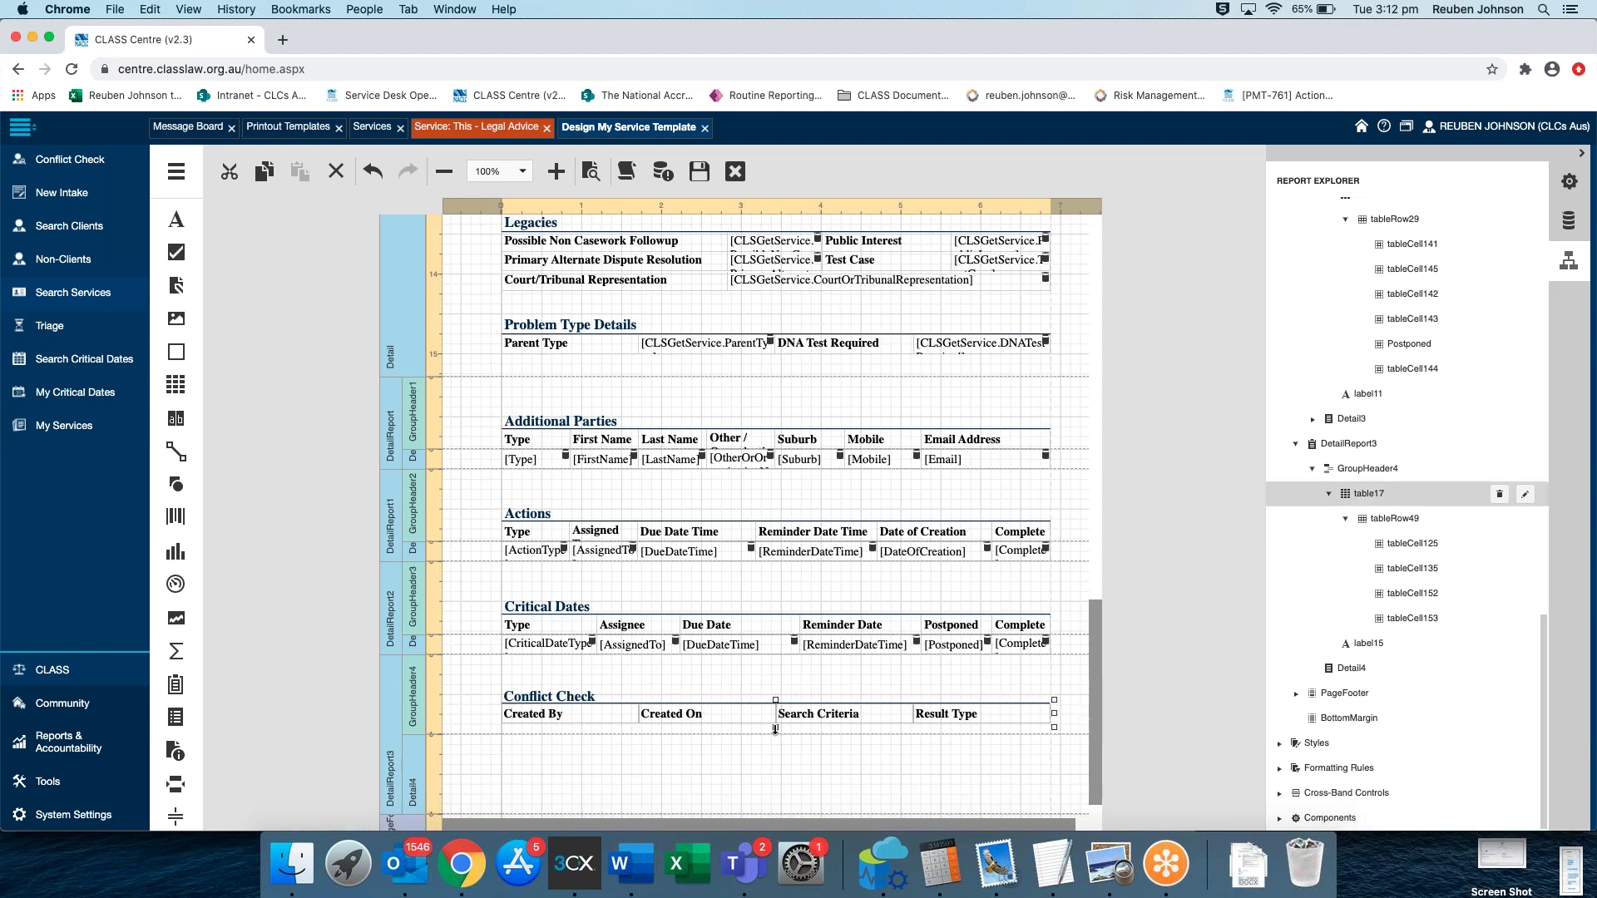
pyautogui.moveTo(776, 727); pyautogui.dragTo(775, 731)
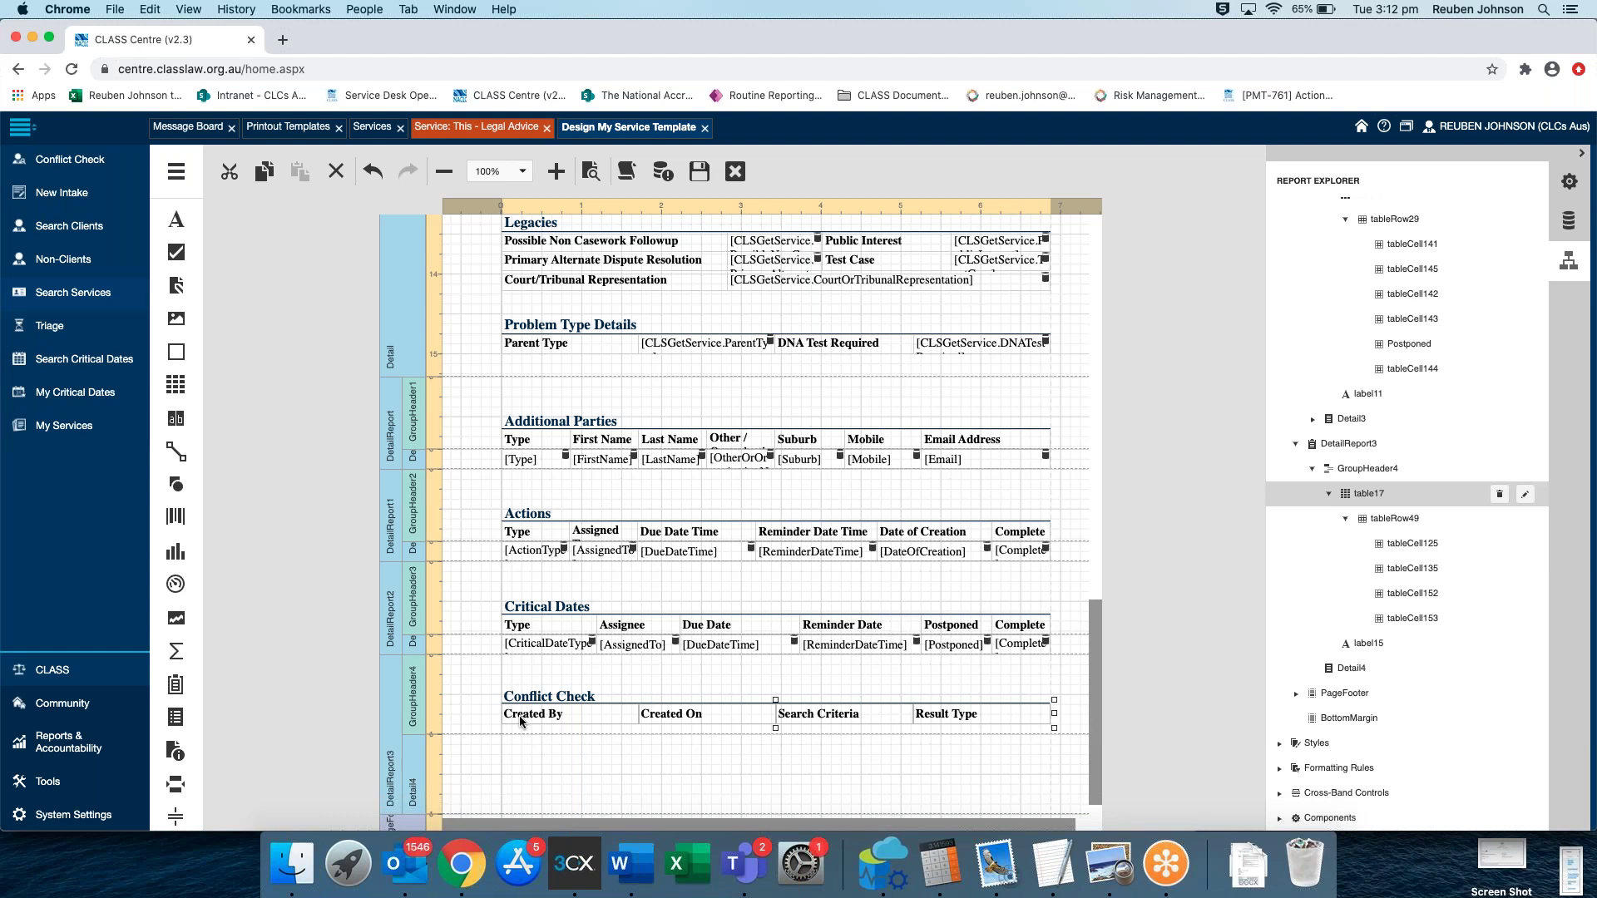
# Examine the border and font properties of the Critical Dates field table (table14) in Detail3
pyautogui.click(539, 651)
pyautogui.click(1404, 468)
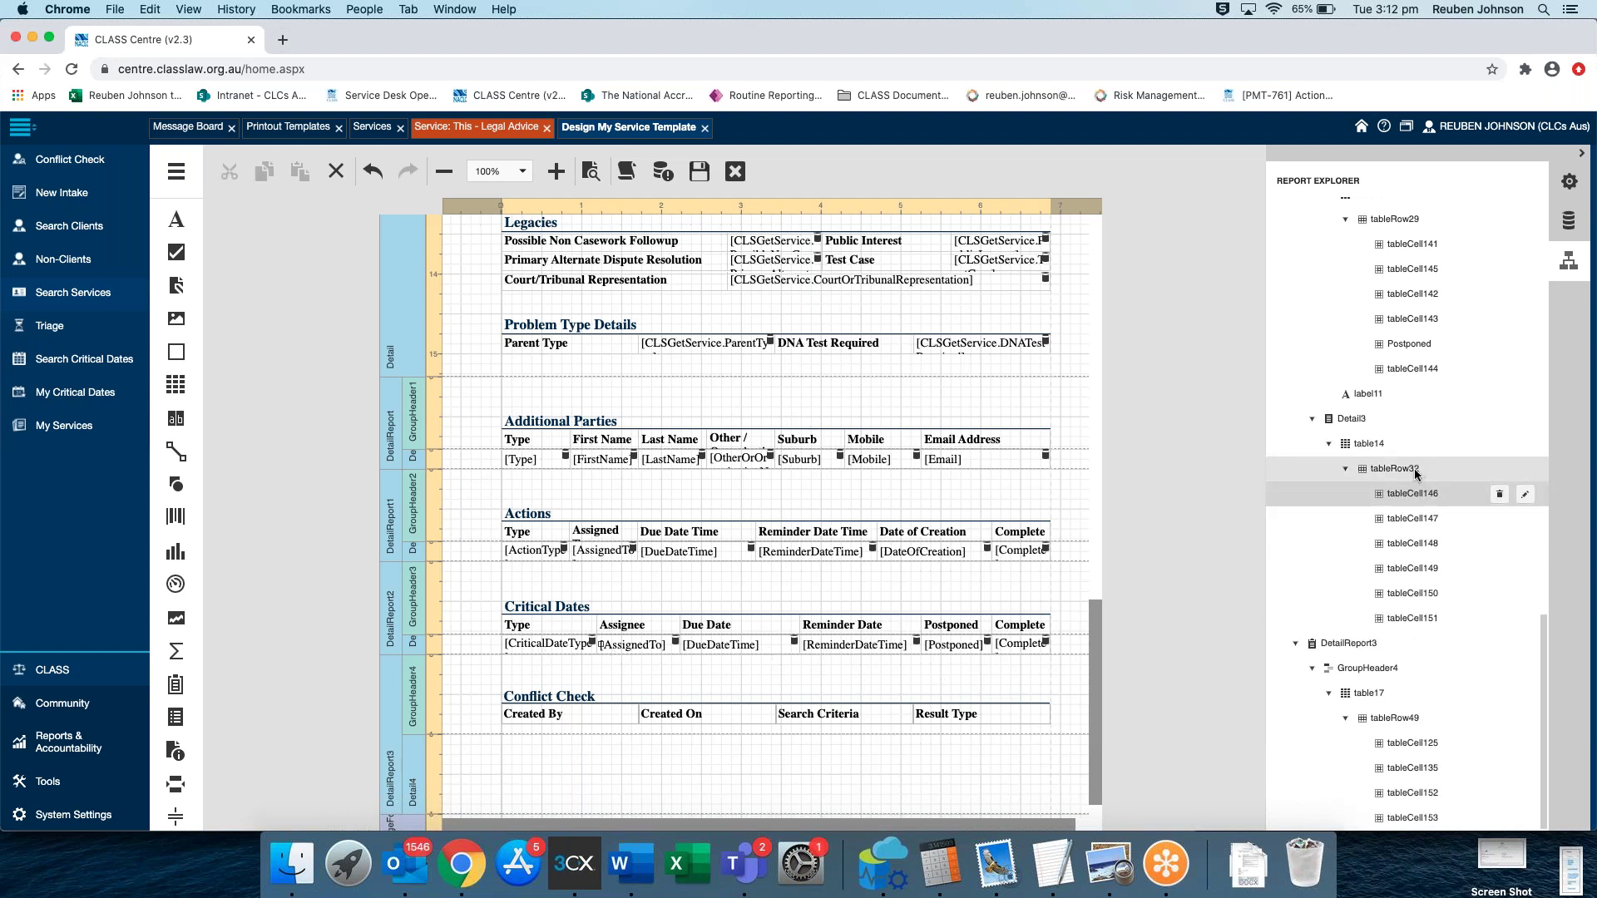
pyautogui.click(1380, 445)
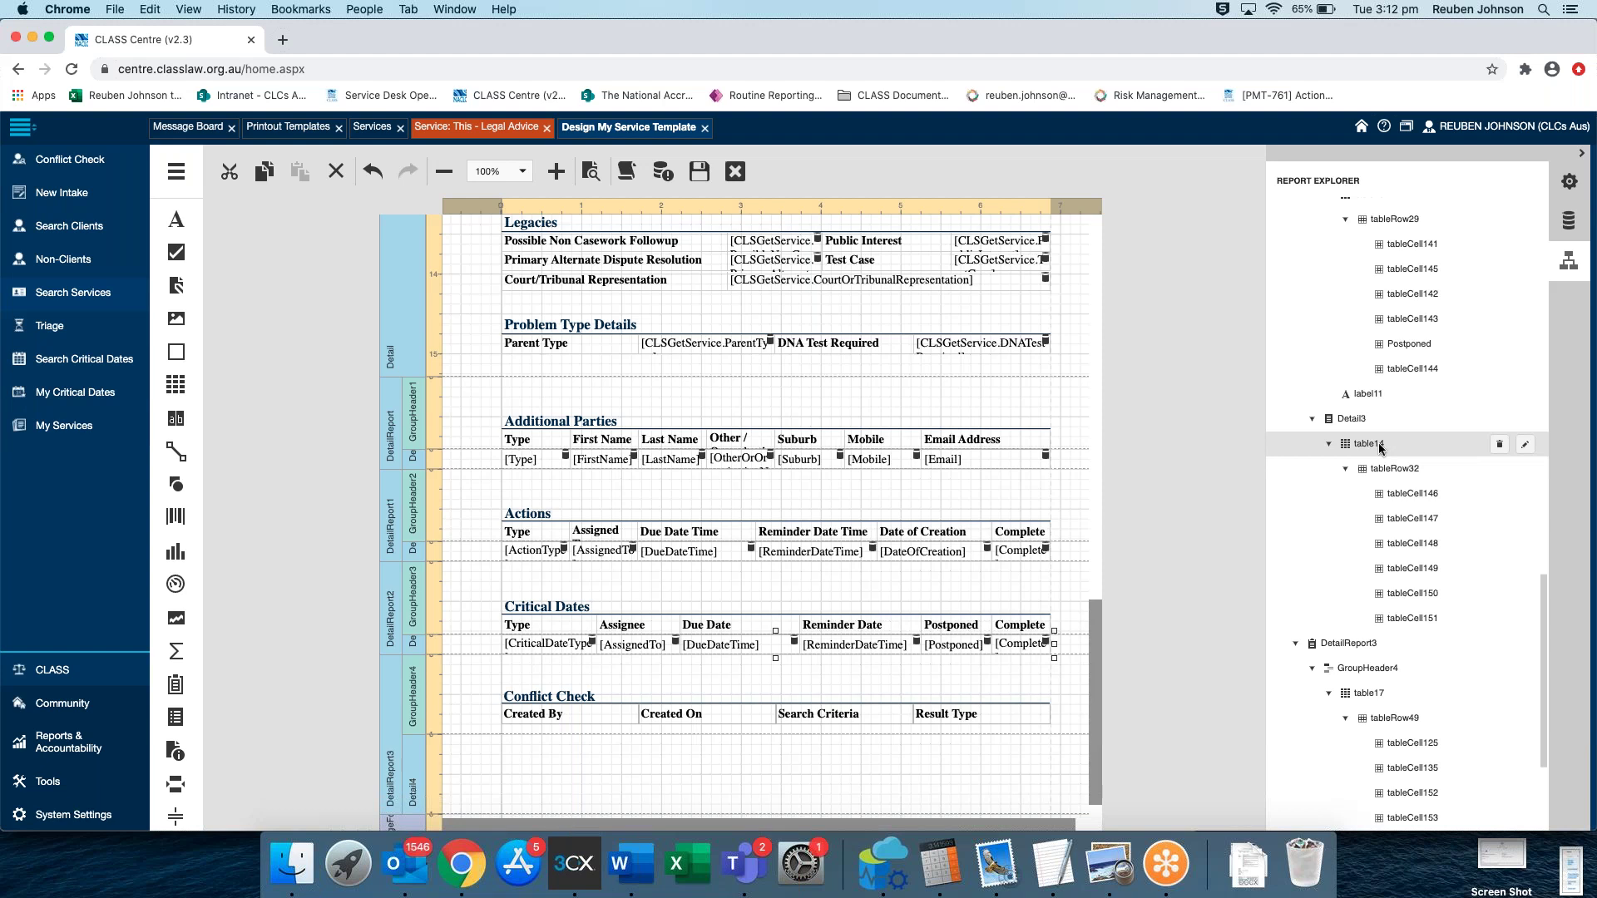
pyautogui.click(1524, 444)
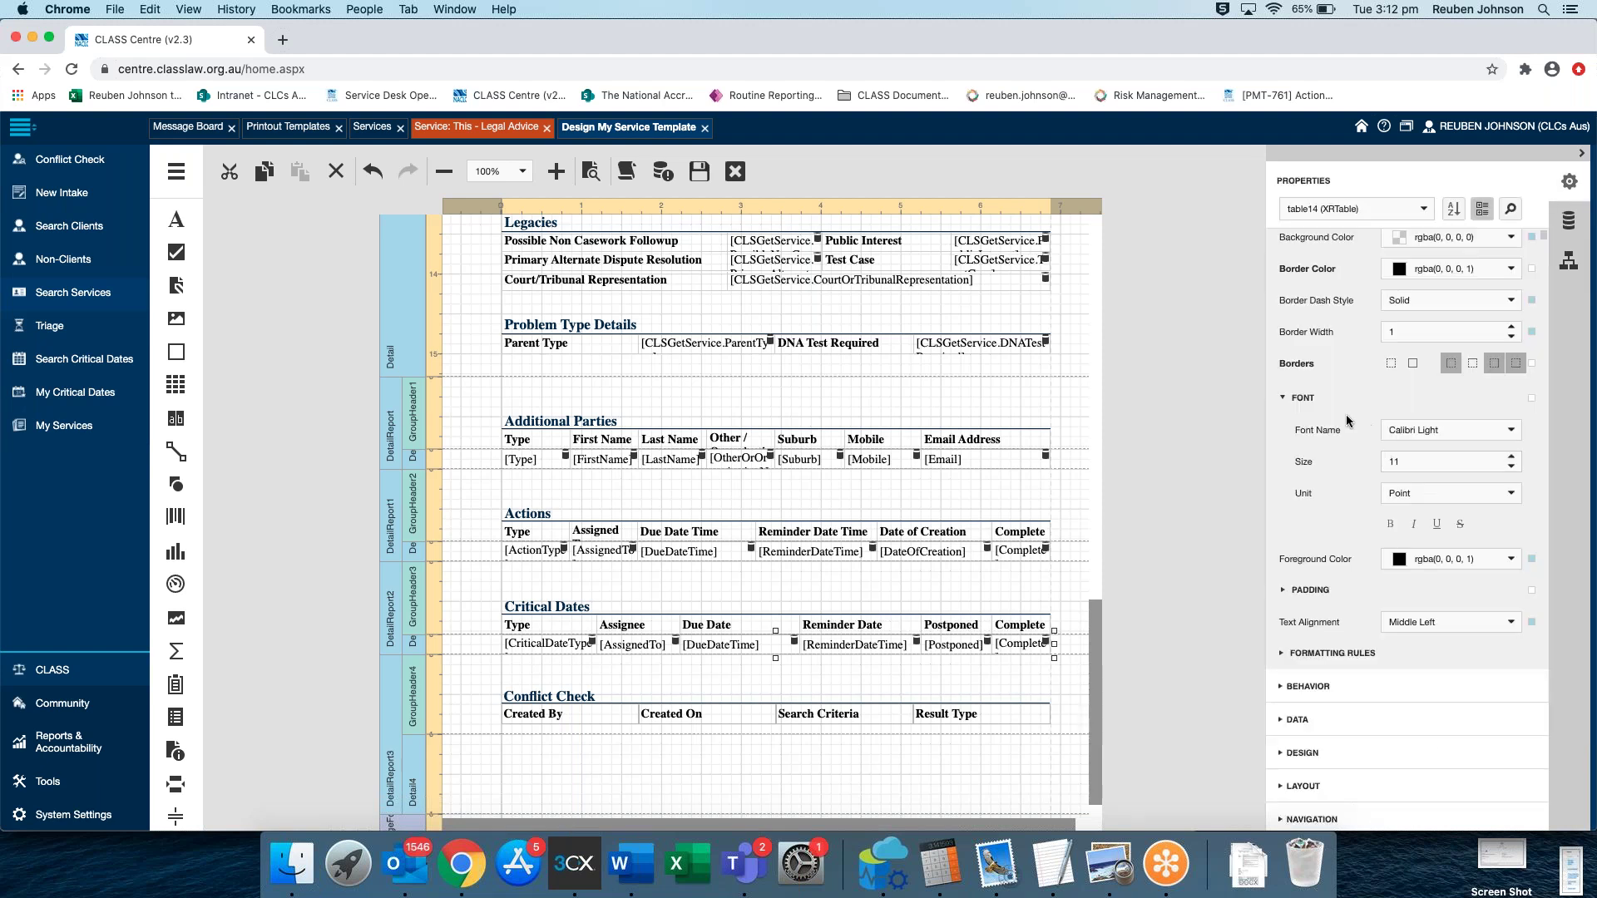
# Compare the layout size and font properties of table14, the Critical Dates "Type" header cell and the Conflict Check "Created By" cell
pyautogui.scroll(-1, 1342, 426)
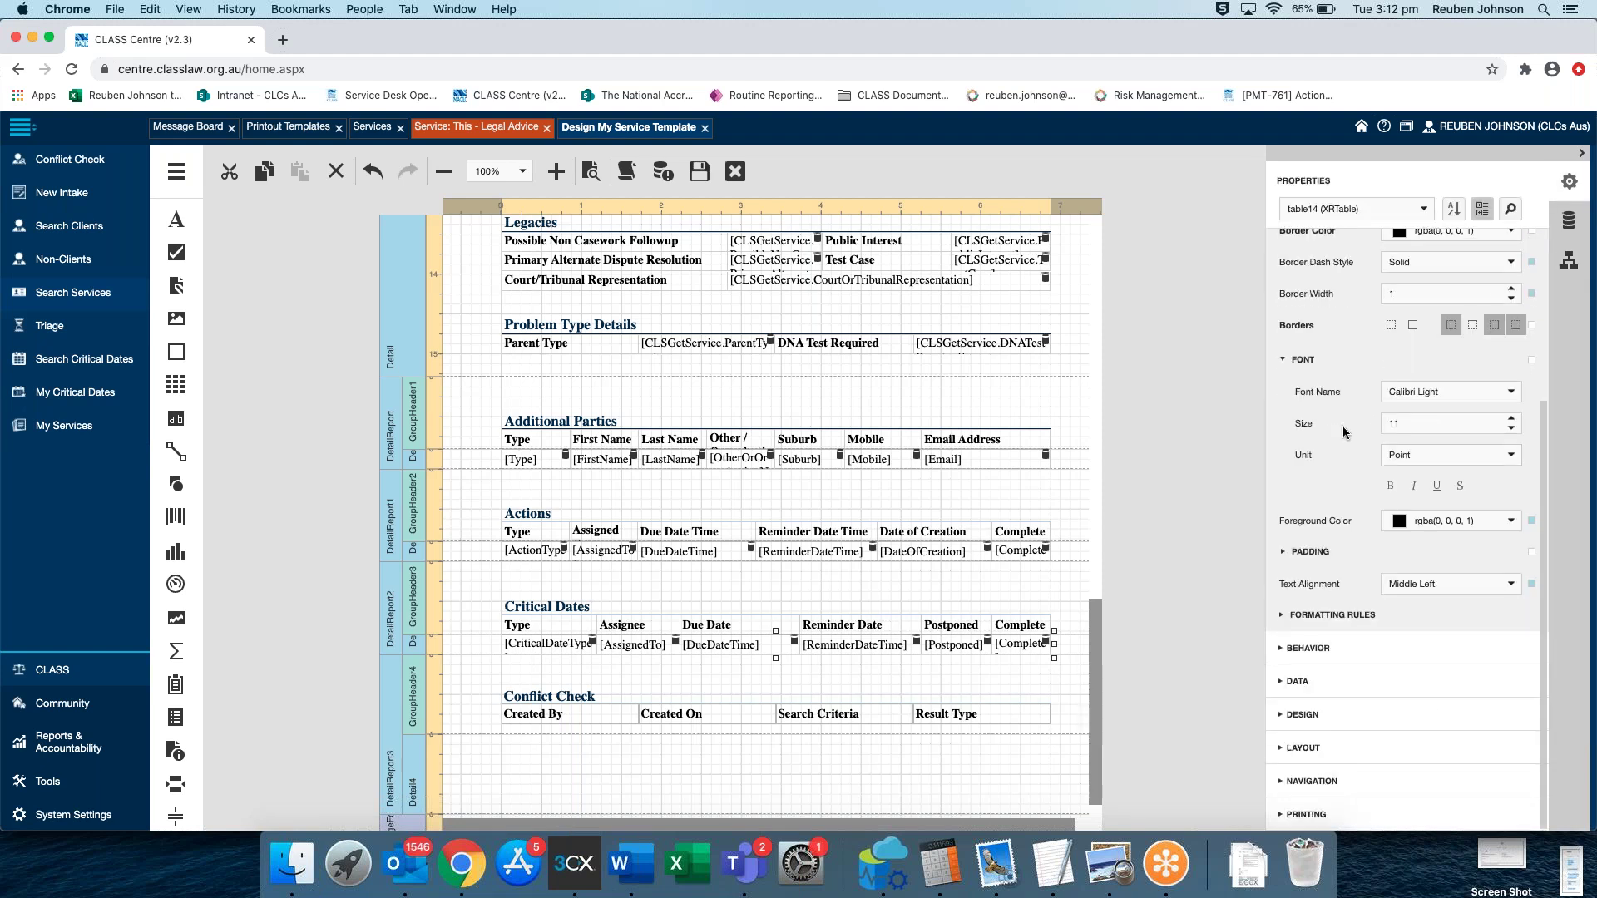
pyautogui.click(1280, 747)
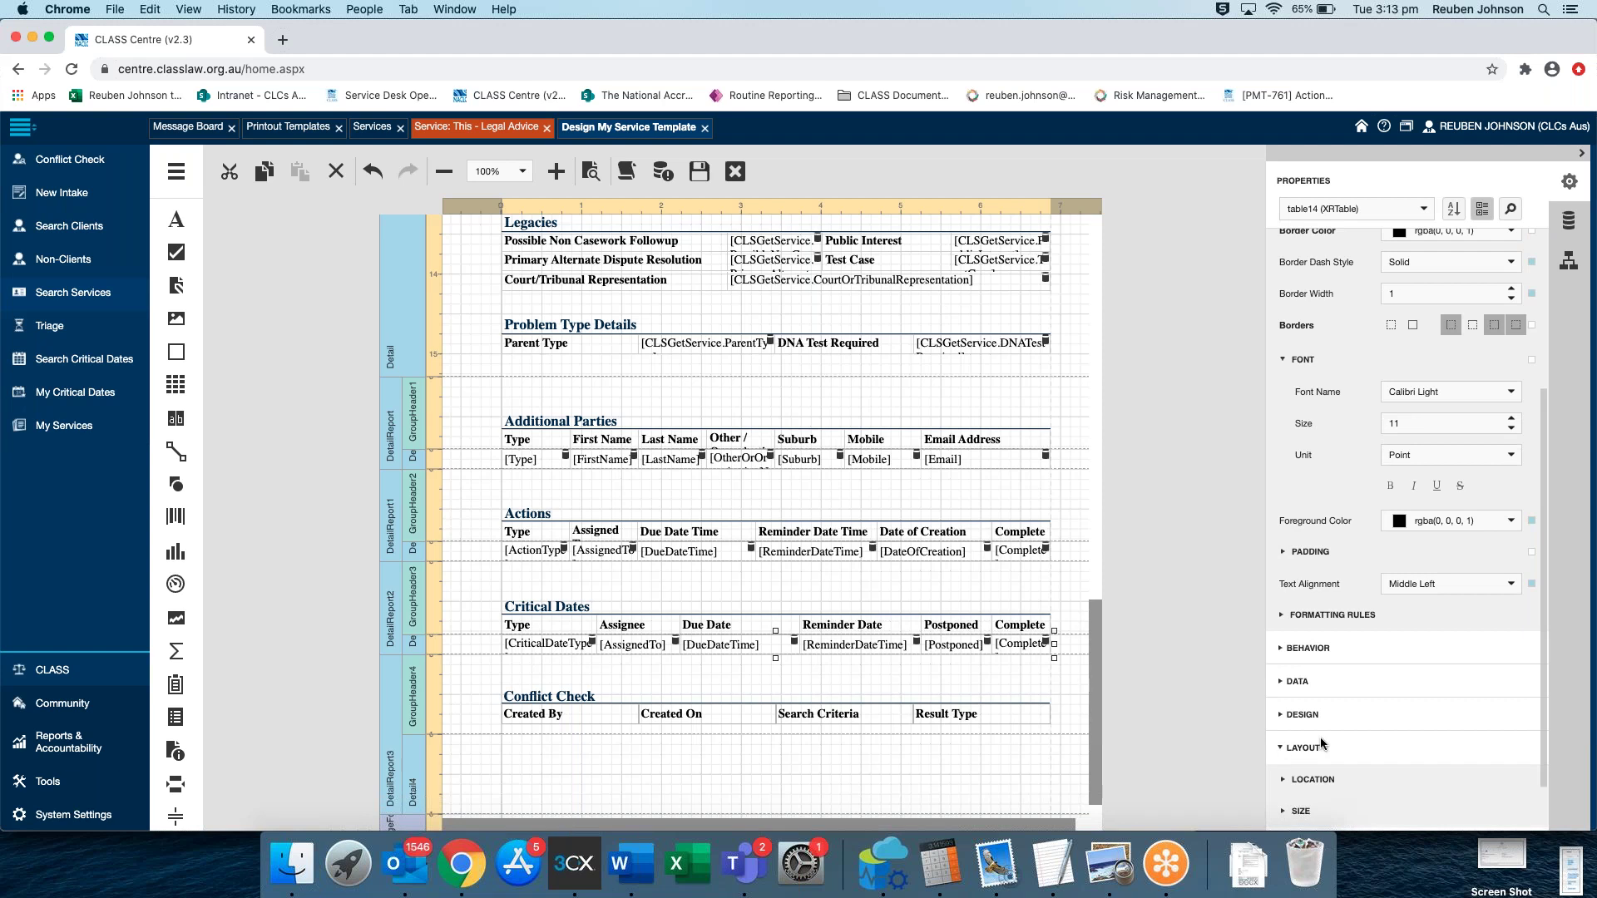
pyautogui.click(1281, 747)
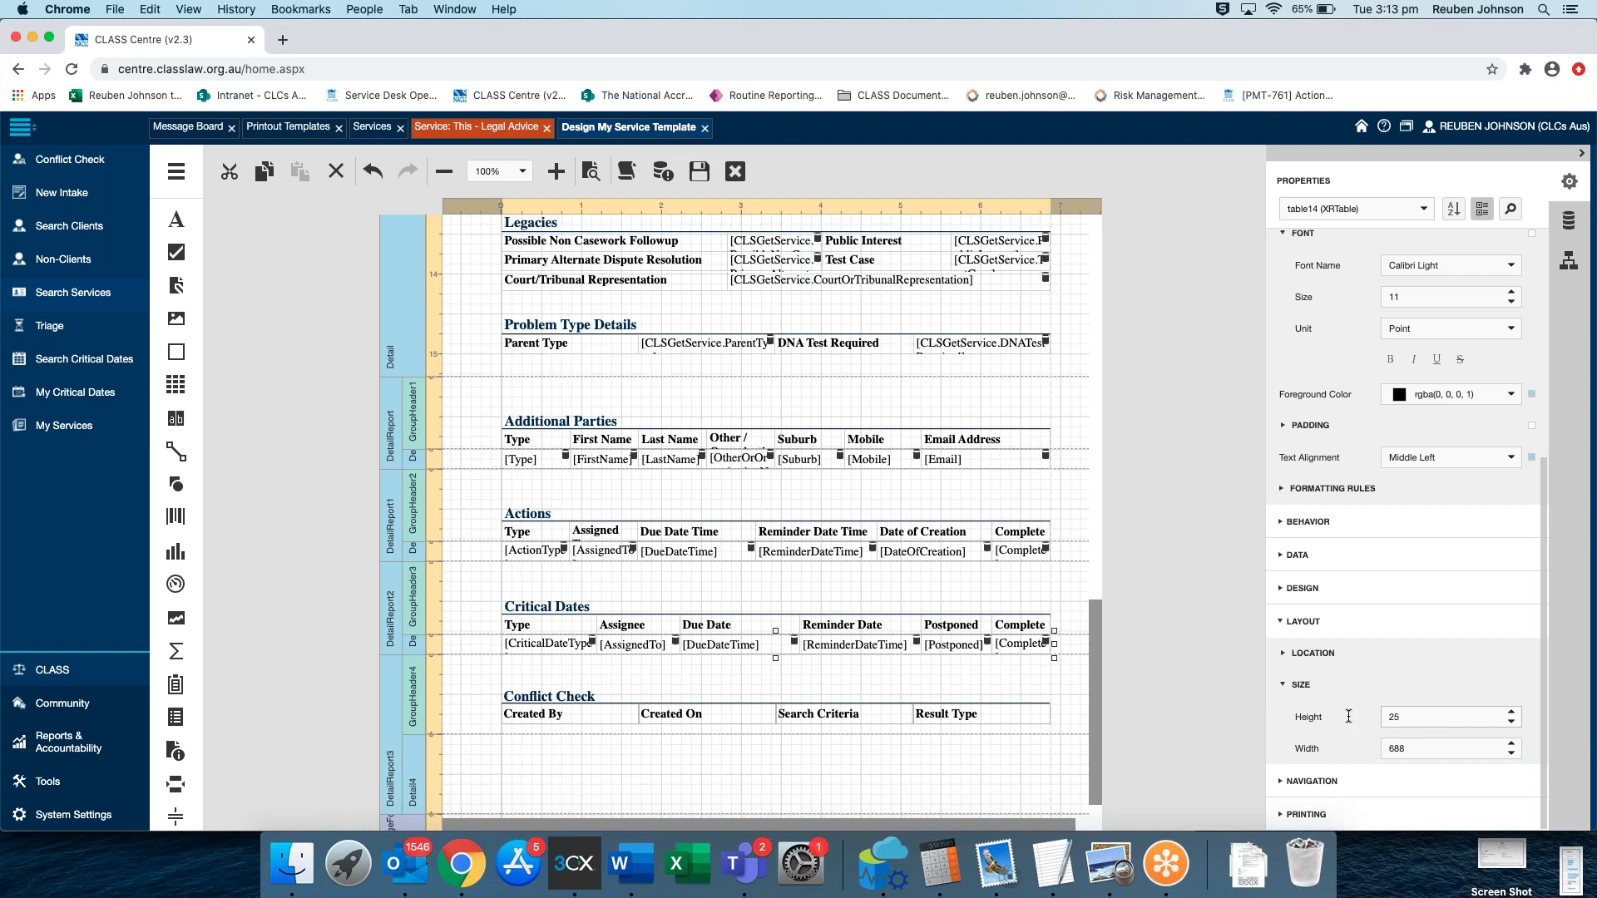
pyautogui.click(586, 712)
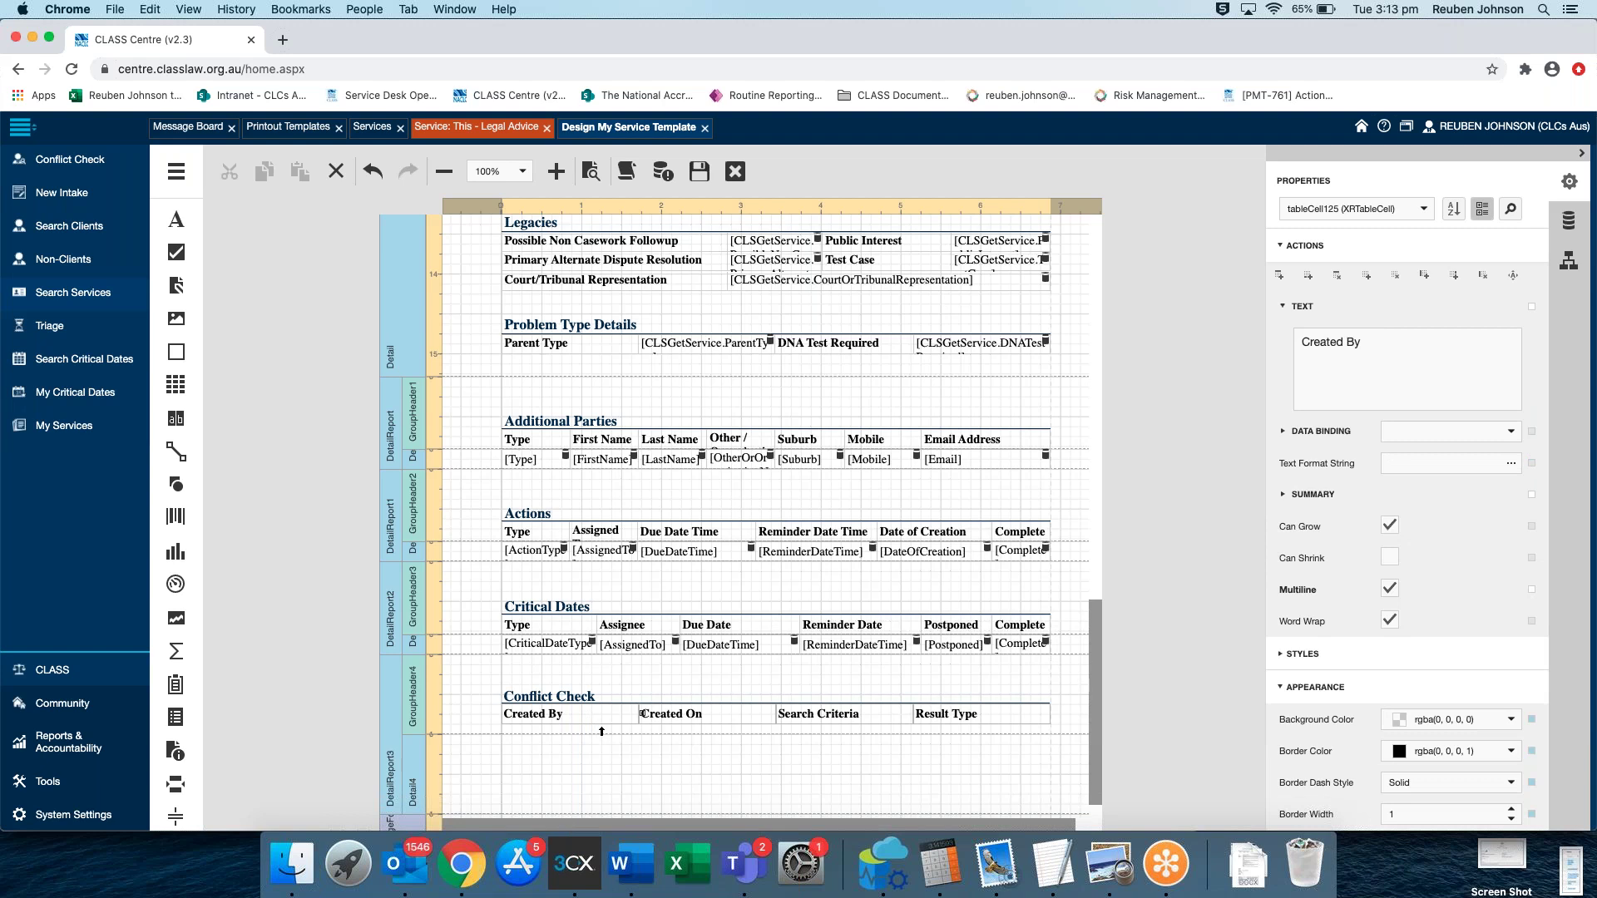
pyautogui.click(544, 622)
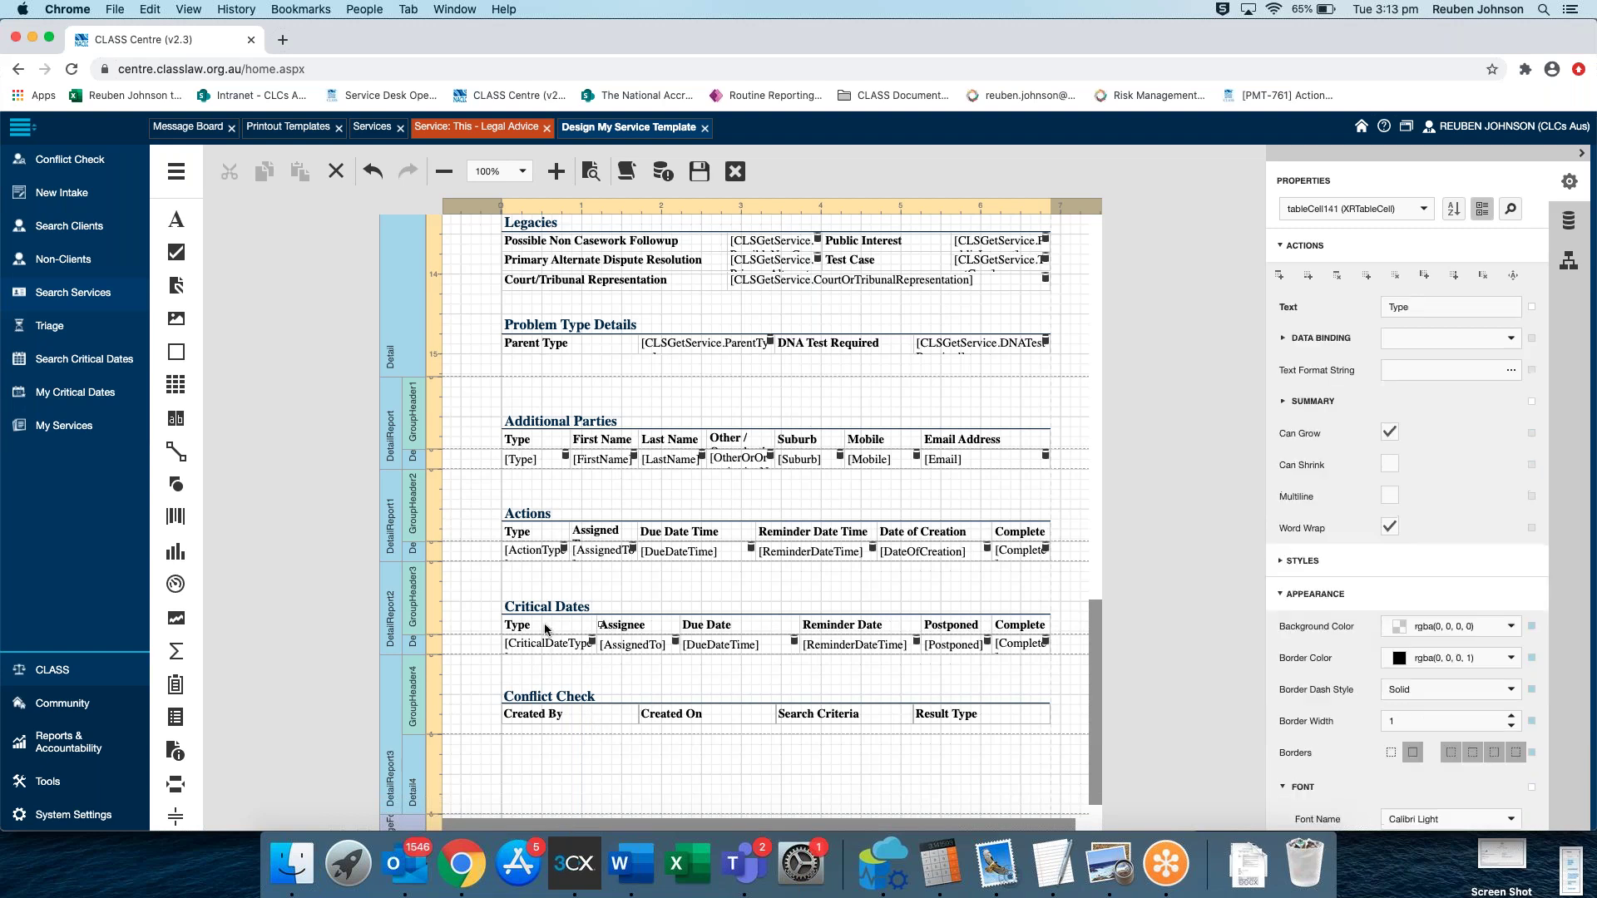
pyautogui.scroll(-2, 1381, 512)
pyautogui.scroll(-5, 1501, 527)
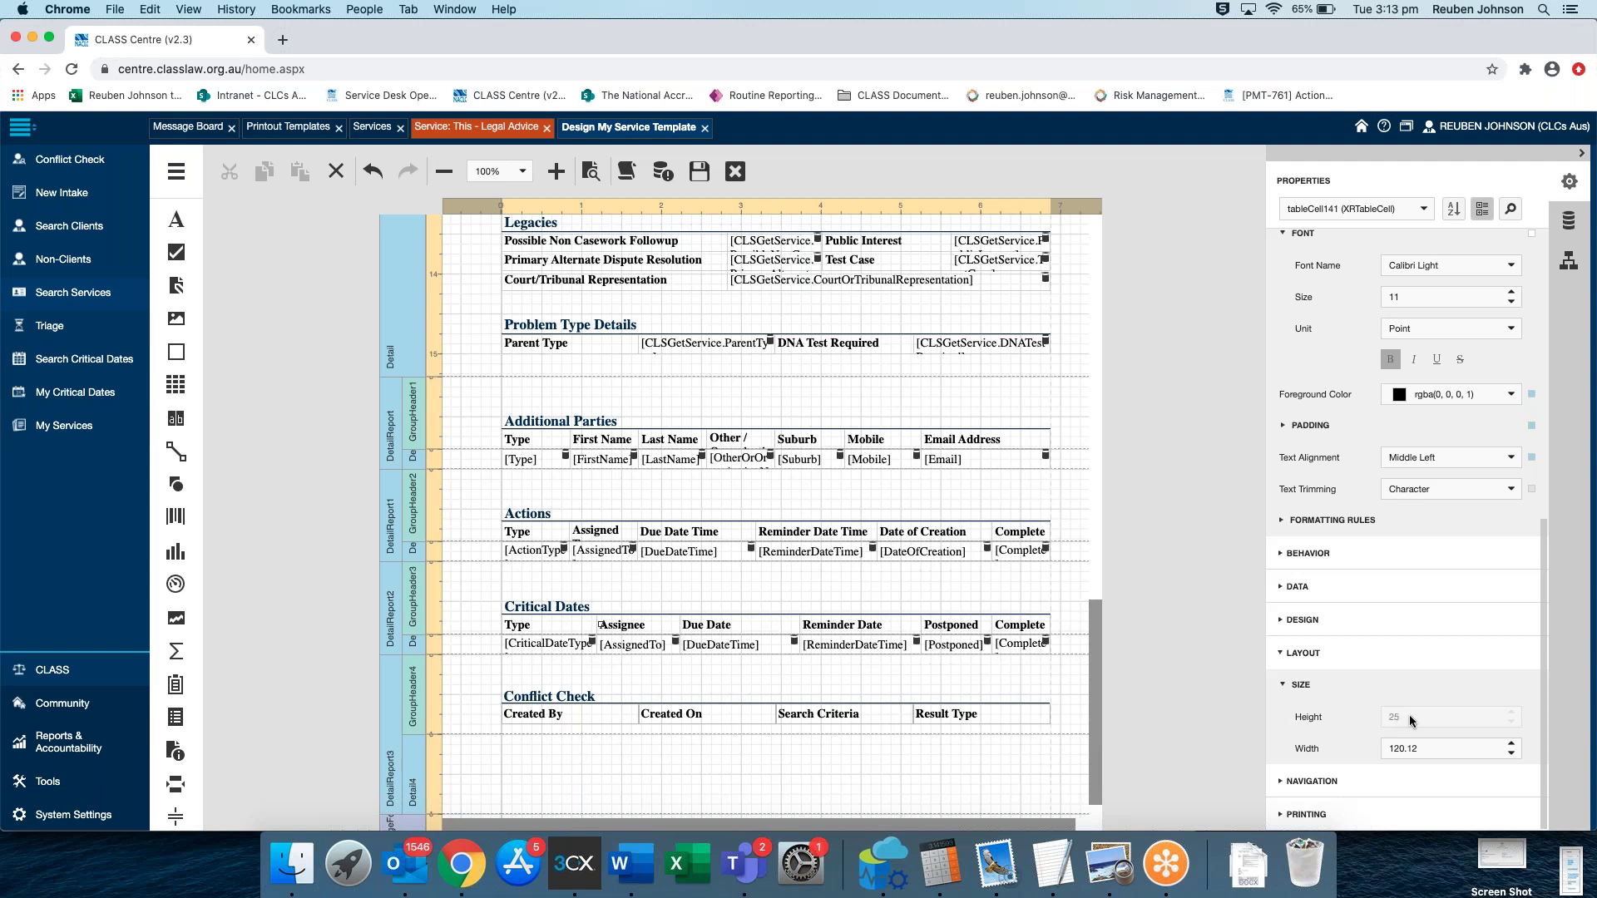
pyautogui.click(567, 712)
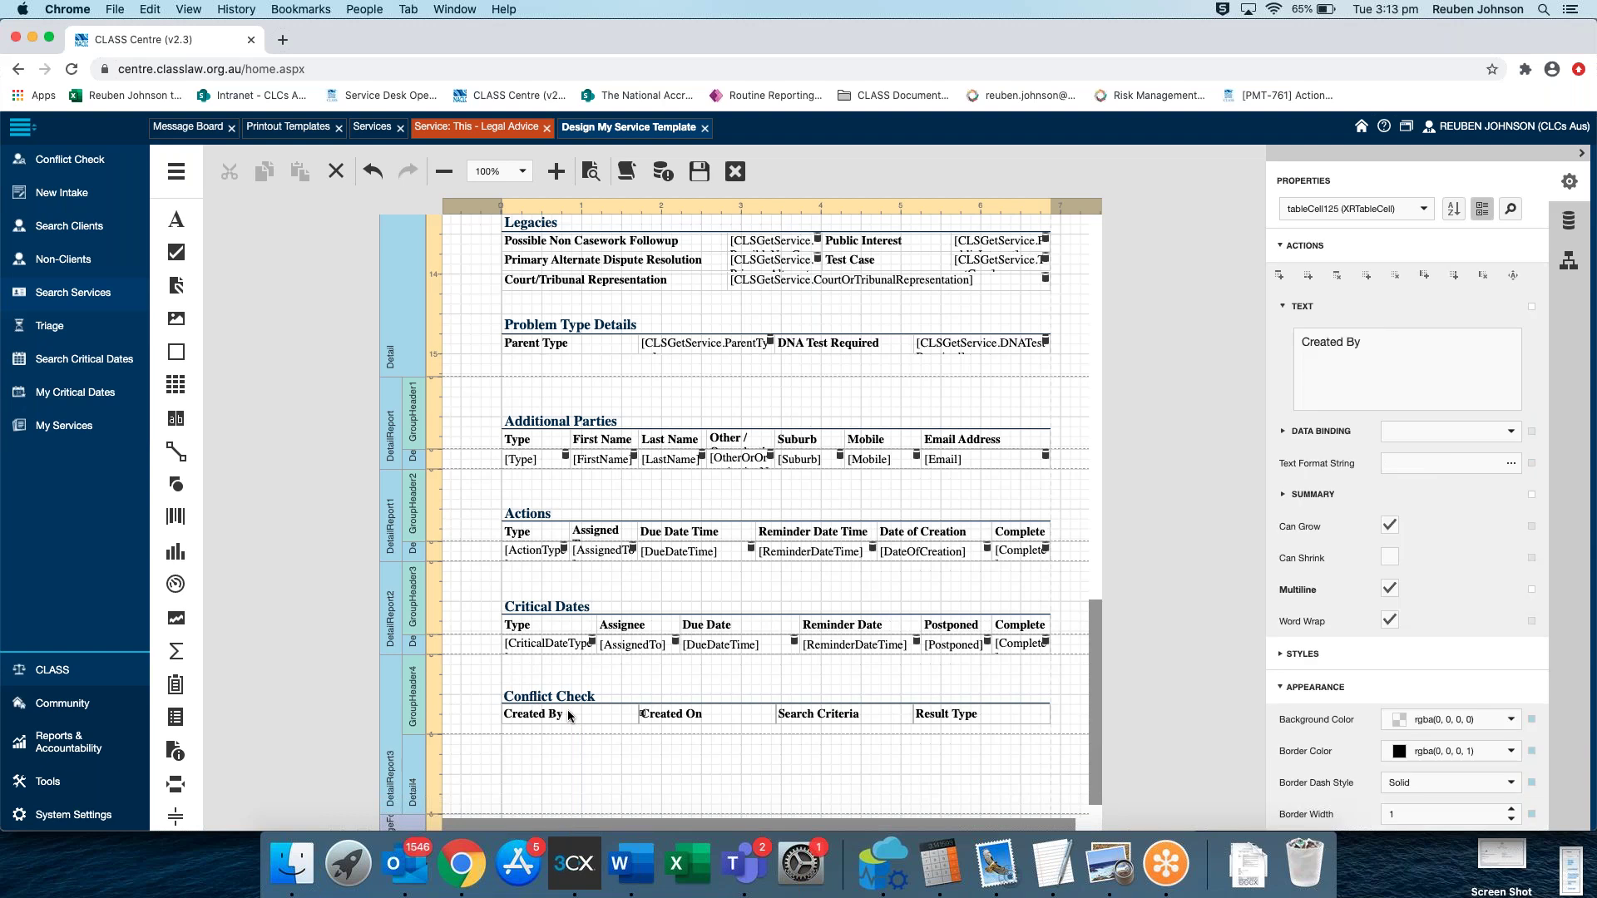
pyautogui.scroll(-10, 1447, 574)
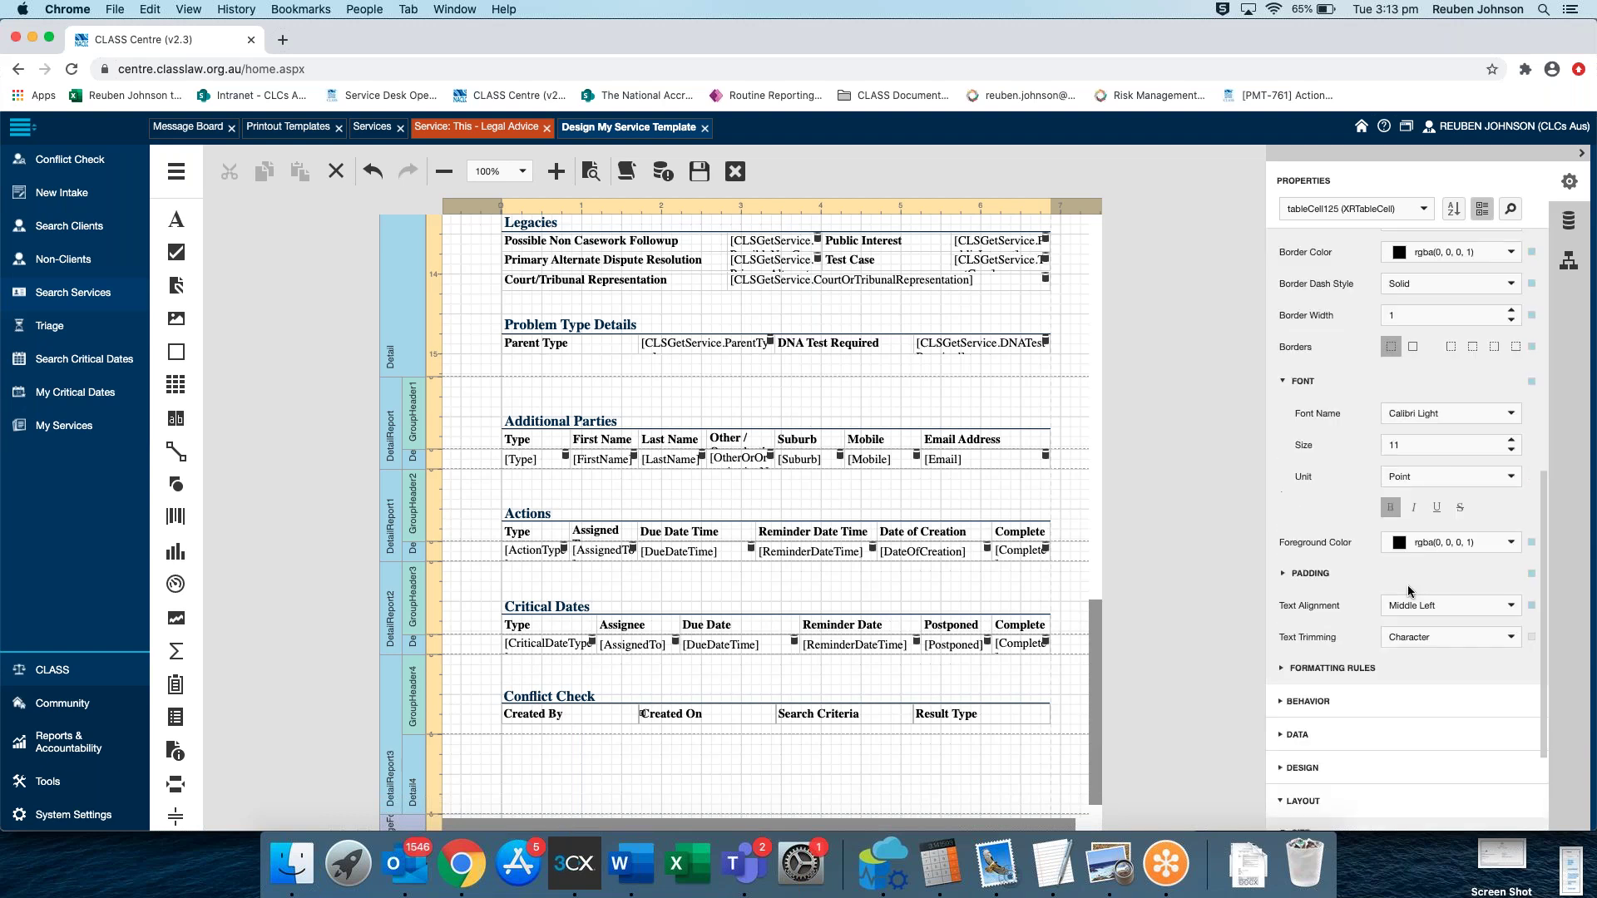
# Set the height of the Conflict Check header table (table17) to 25 and shrink the GroupHeader4 band to end just beneath it
pyautogui.click(1569, 260)
pyautogui.click(1369, 693)
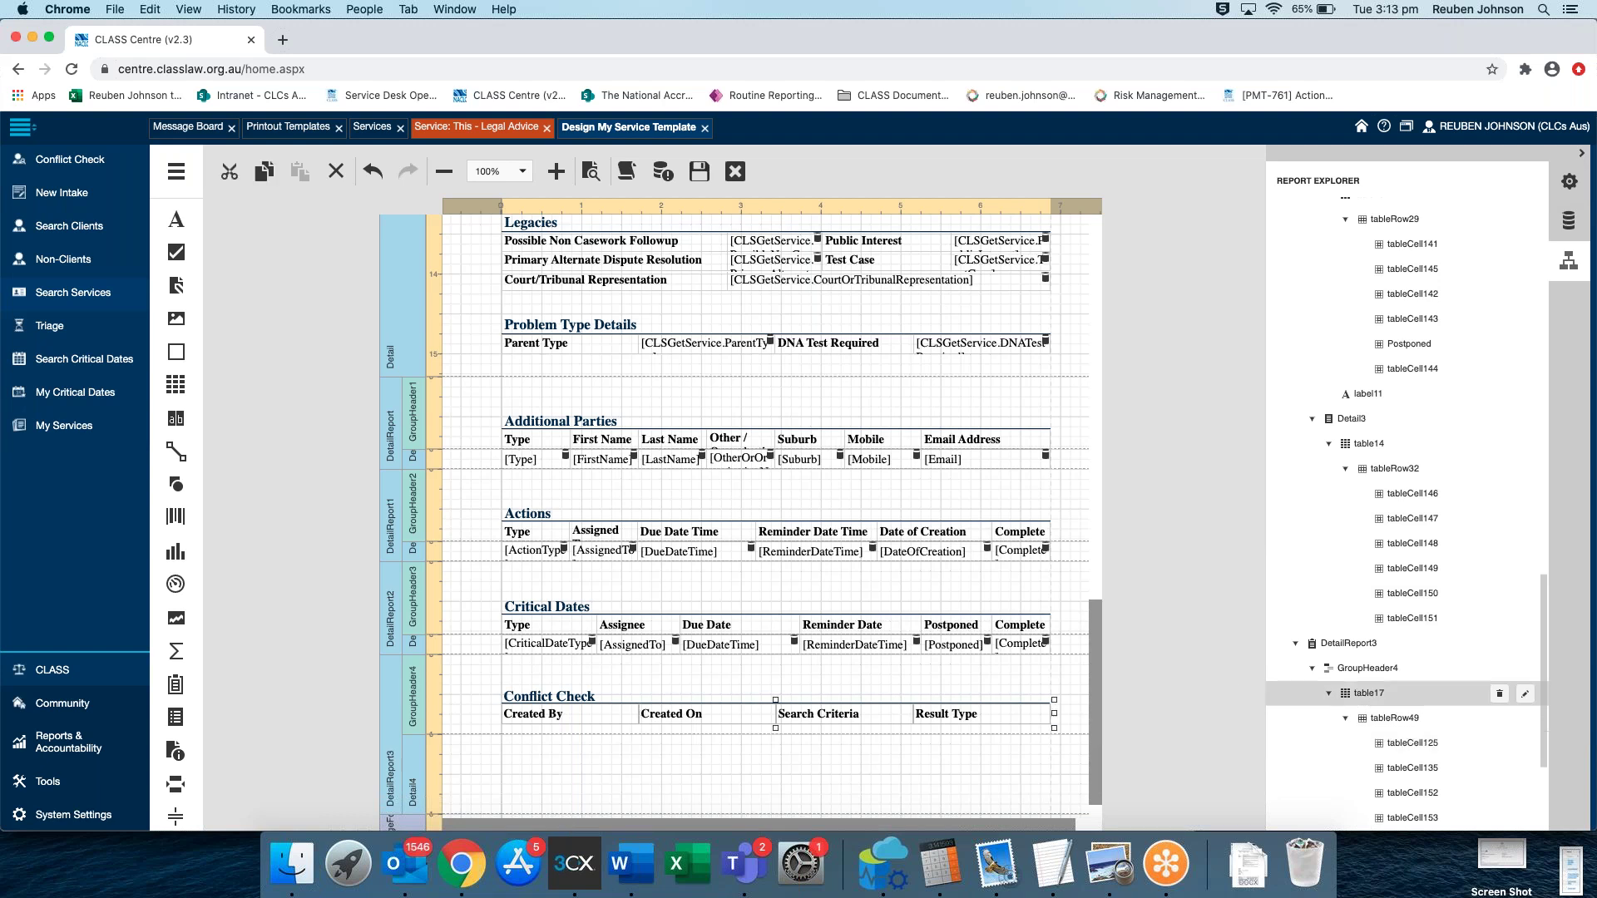
pyautogui.click(1525, 694)
pyautogui.click(1386, 712)
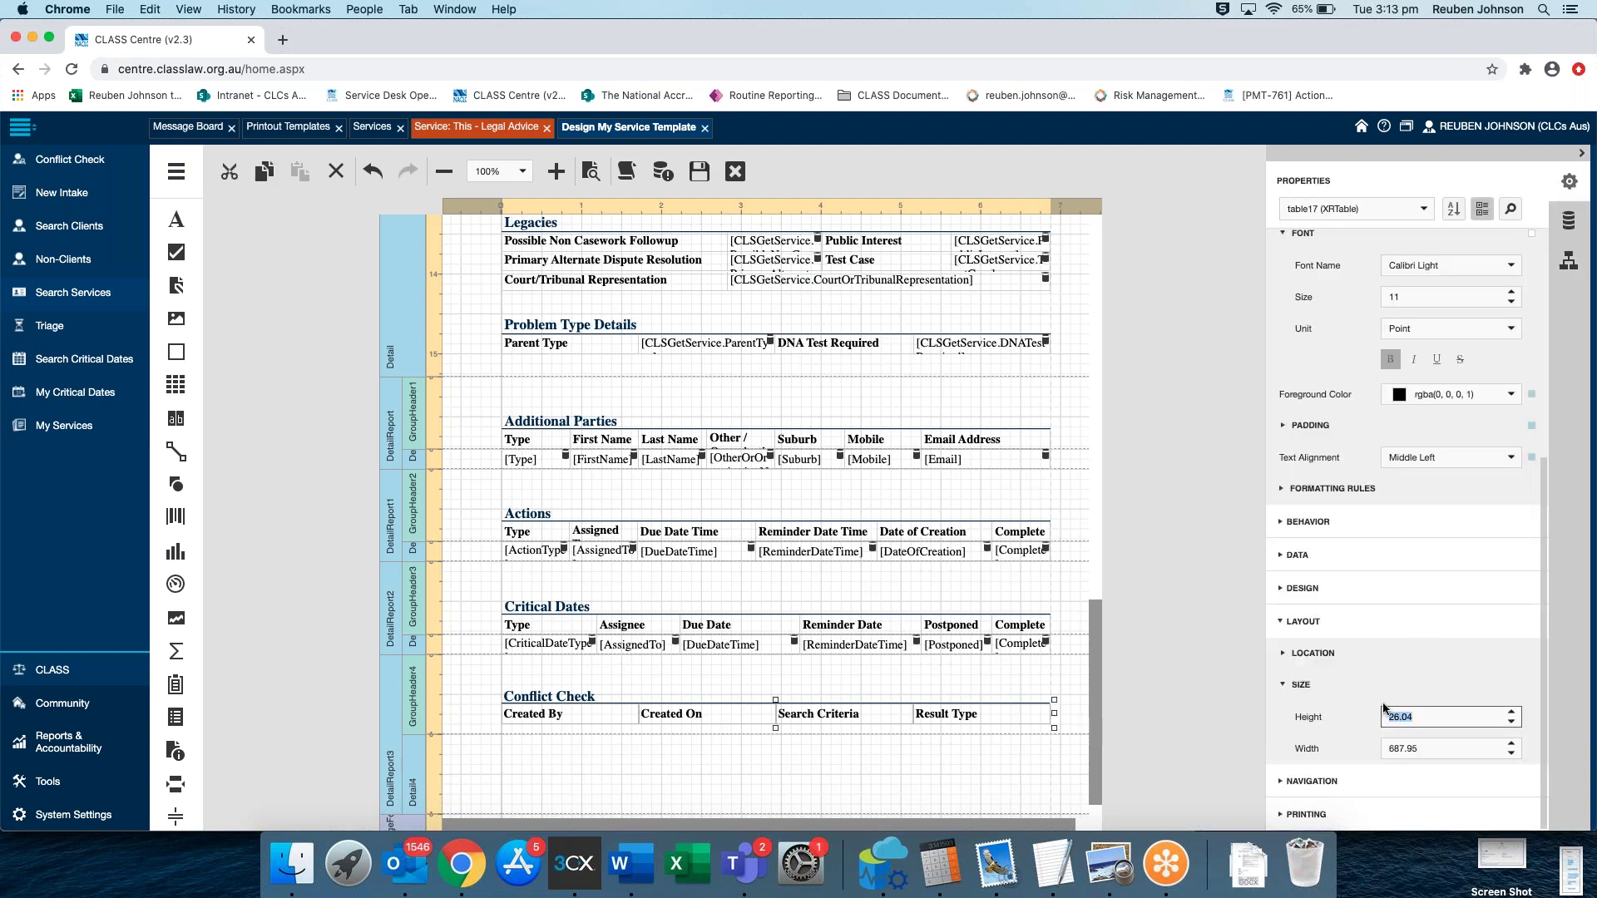
pyautogui.write('25')
pyautogui.press('Return')
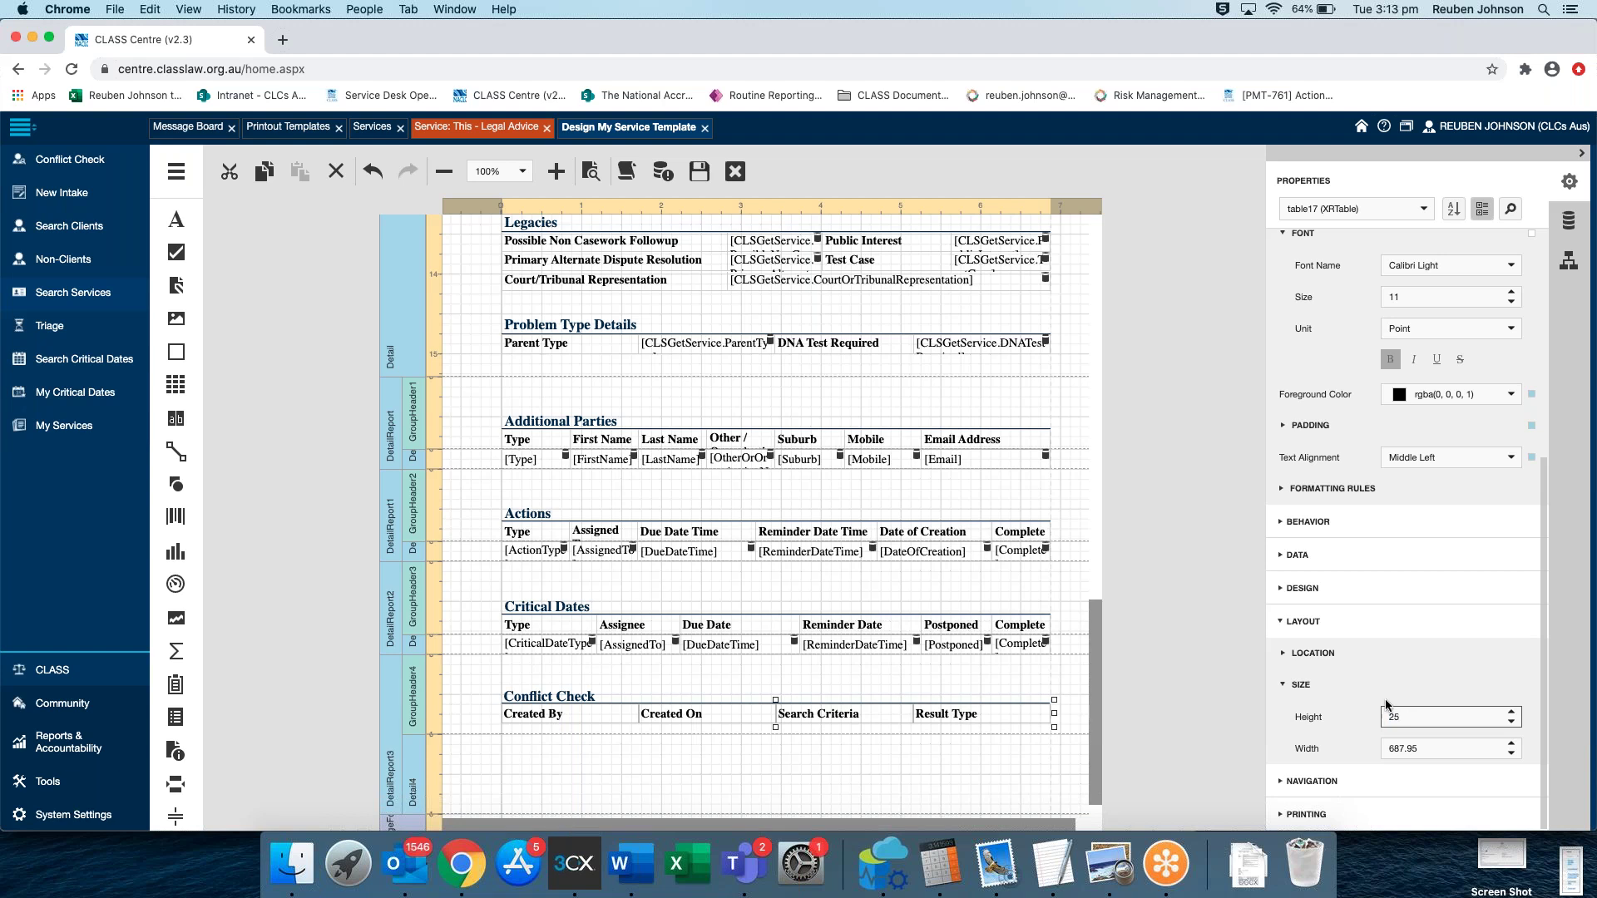
pyautogui.click(1435, 656)
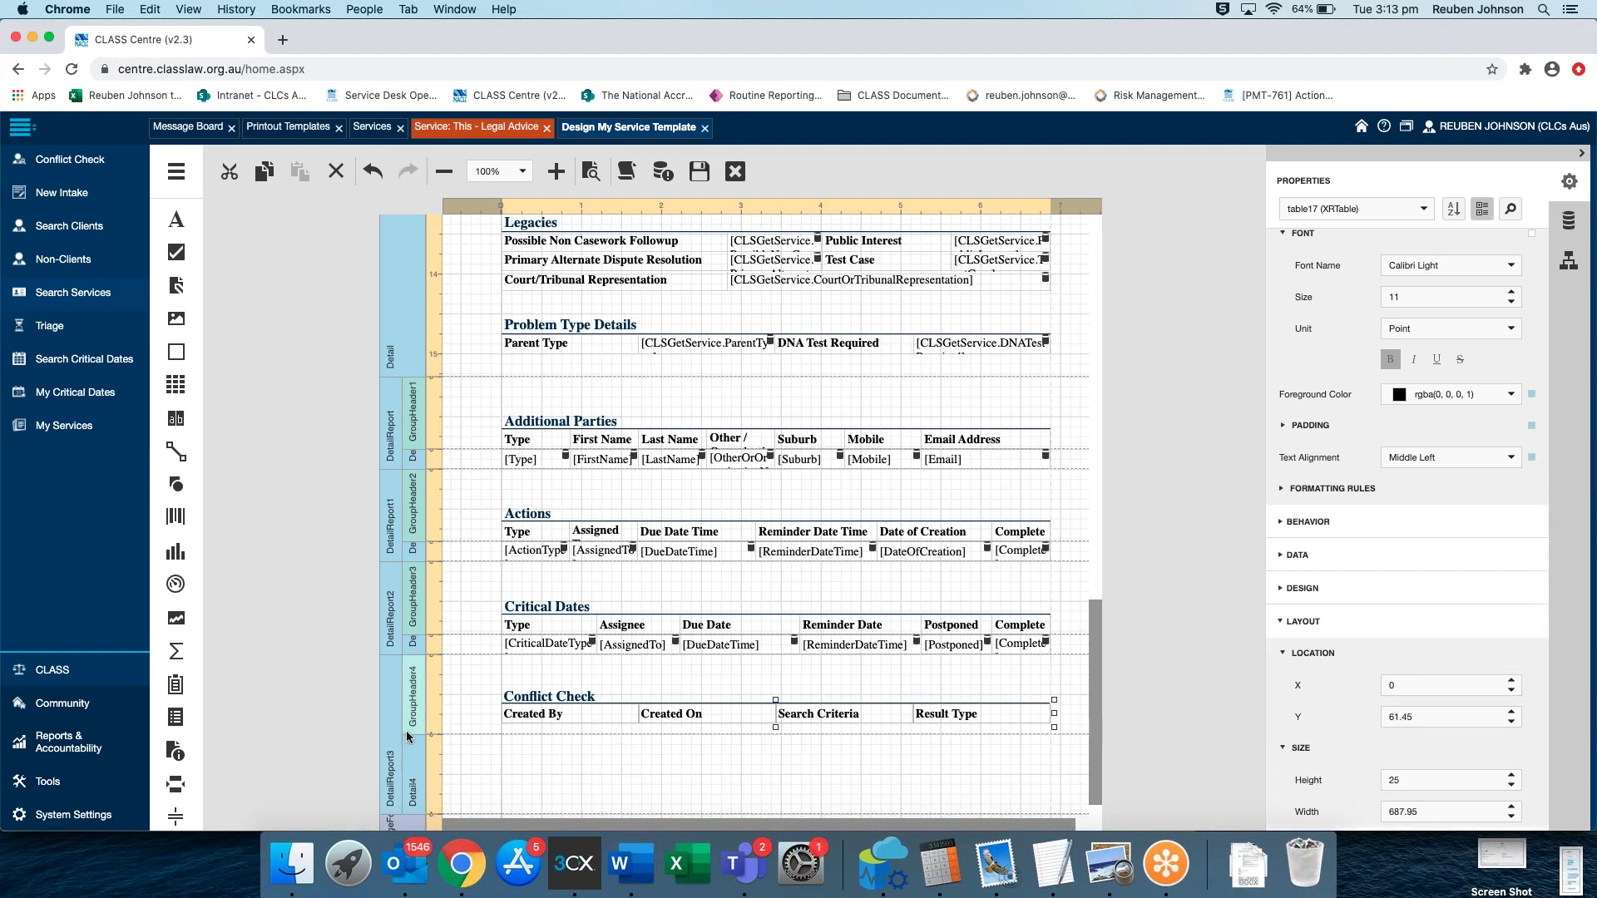
pyautogui.moveTo(409, 736); pyautogui.dragTo(411, 723)
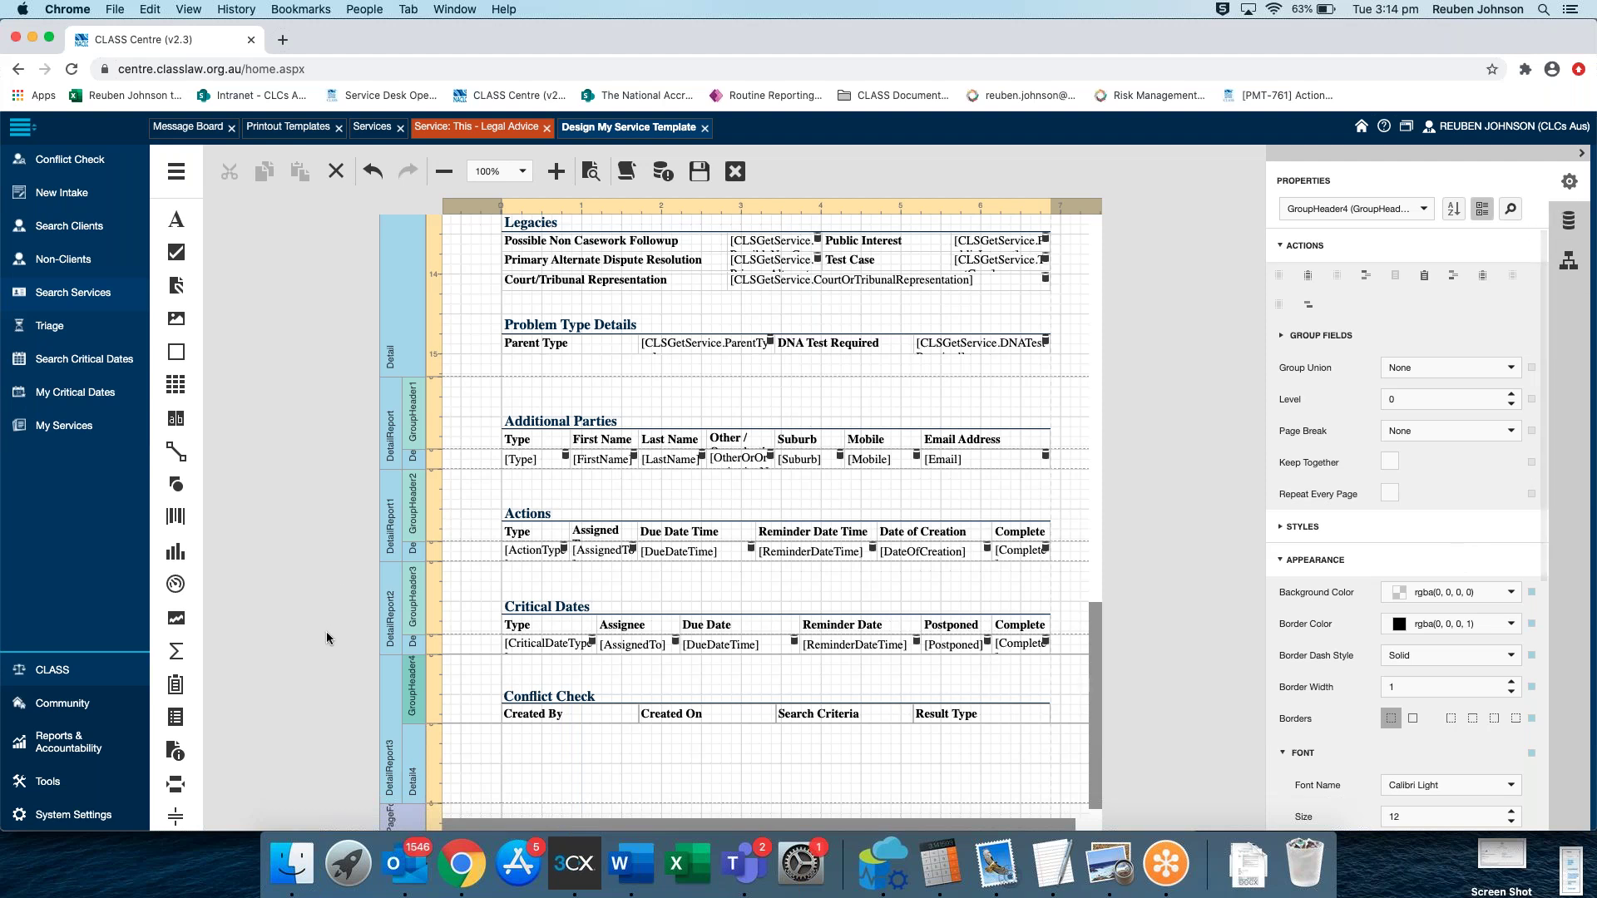
# Bind DetailReport3 to the data source SqlDataSource1 with CLSGetServiceConflict as its data member
pyautogui.click(390, 692)
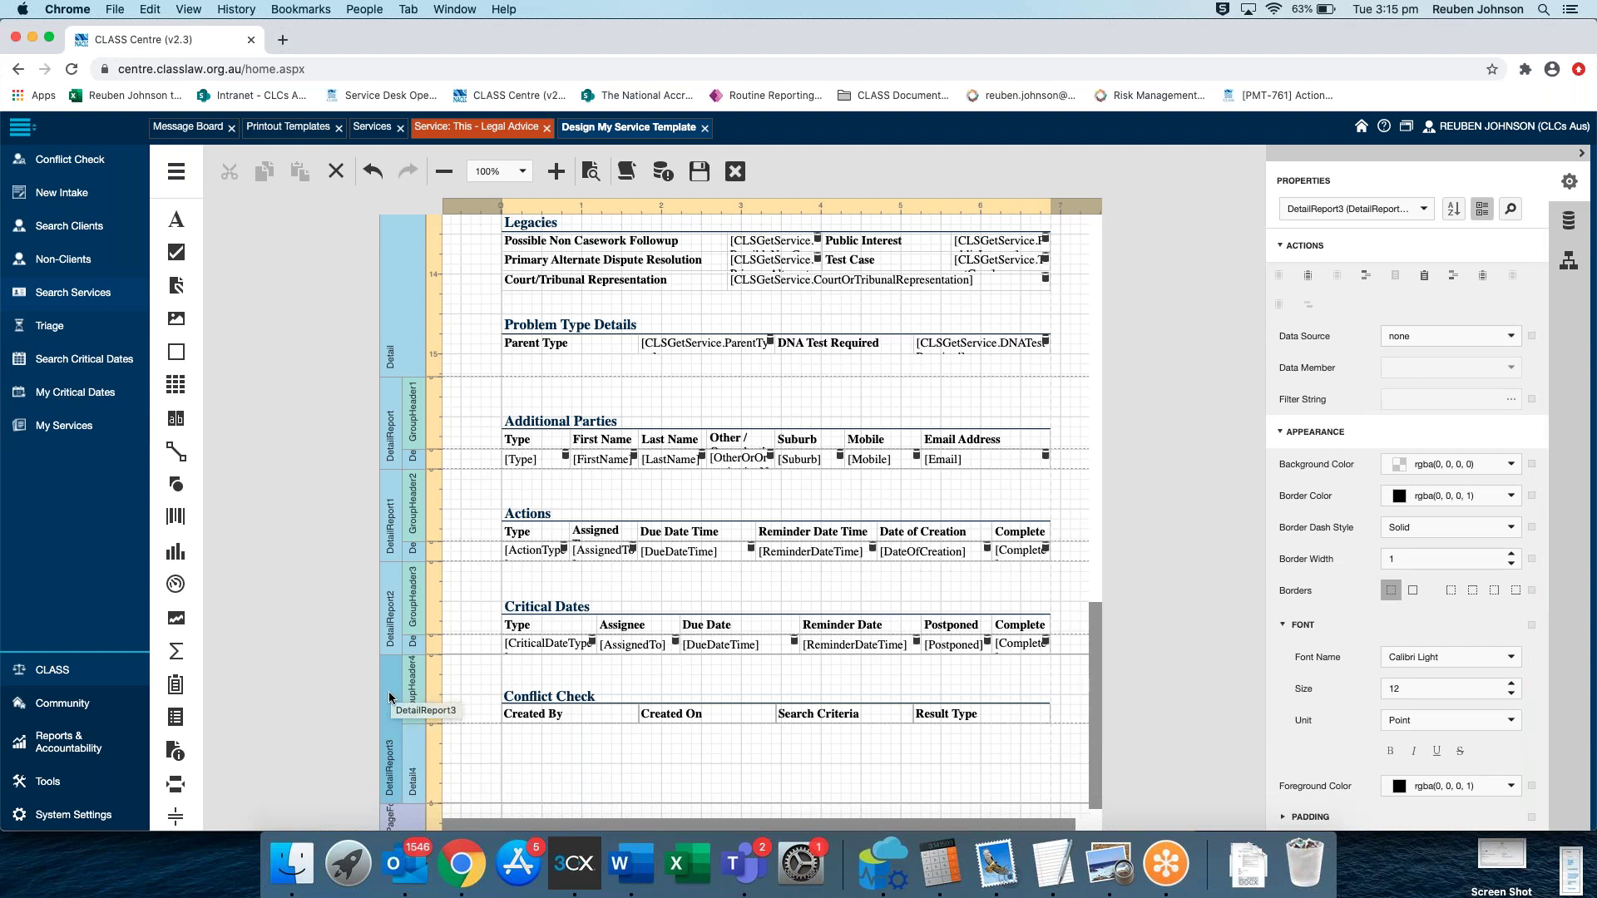
pyautogui.click(1469, 338)
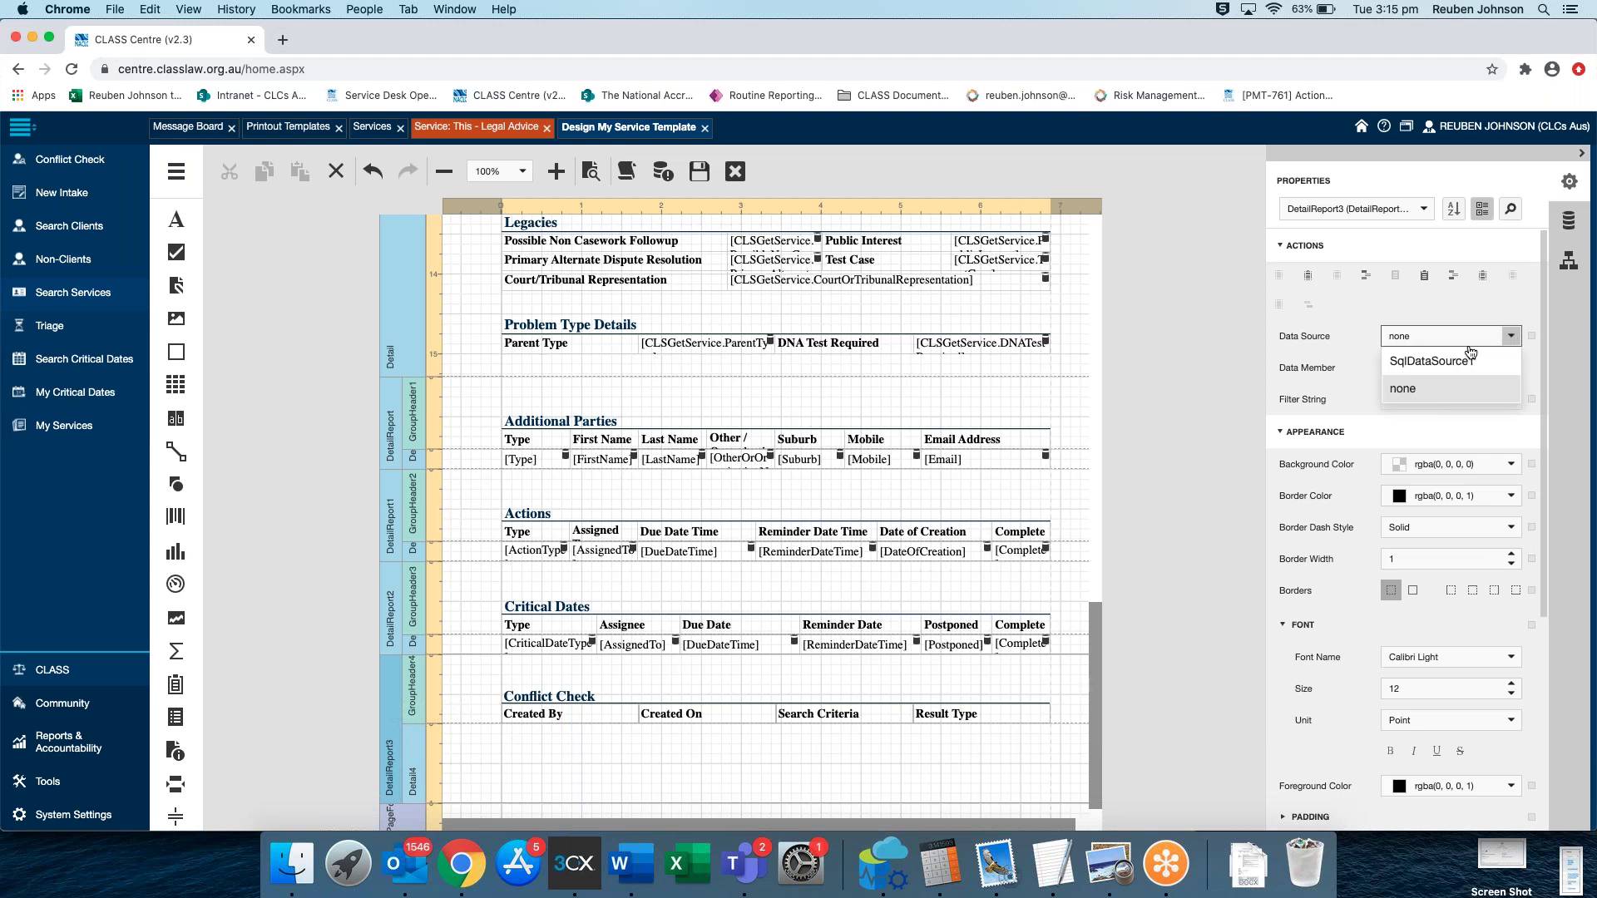
pyautogui.click(1468, 361)
pyautogui.click(1508, 371)
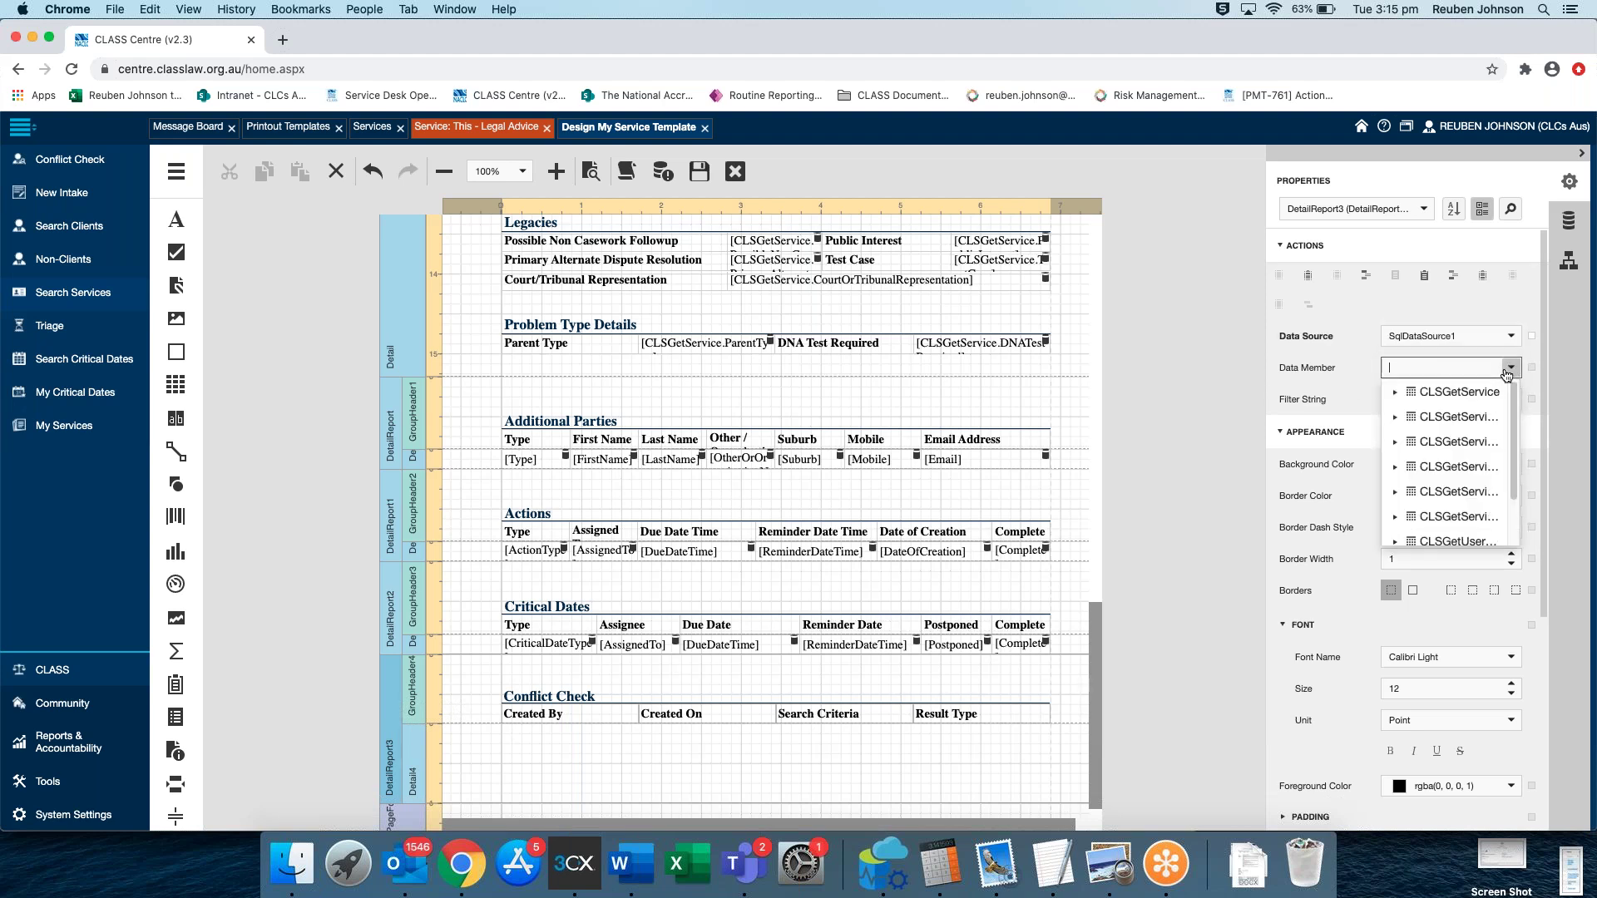
pyautogui.click(1444, 493)
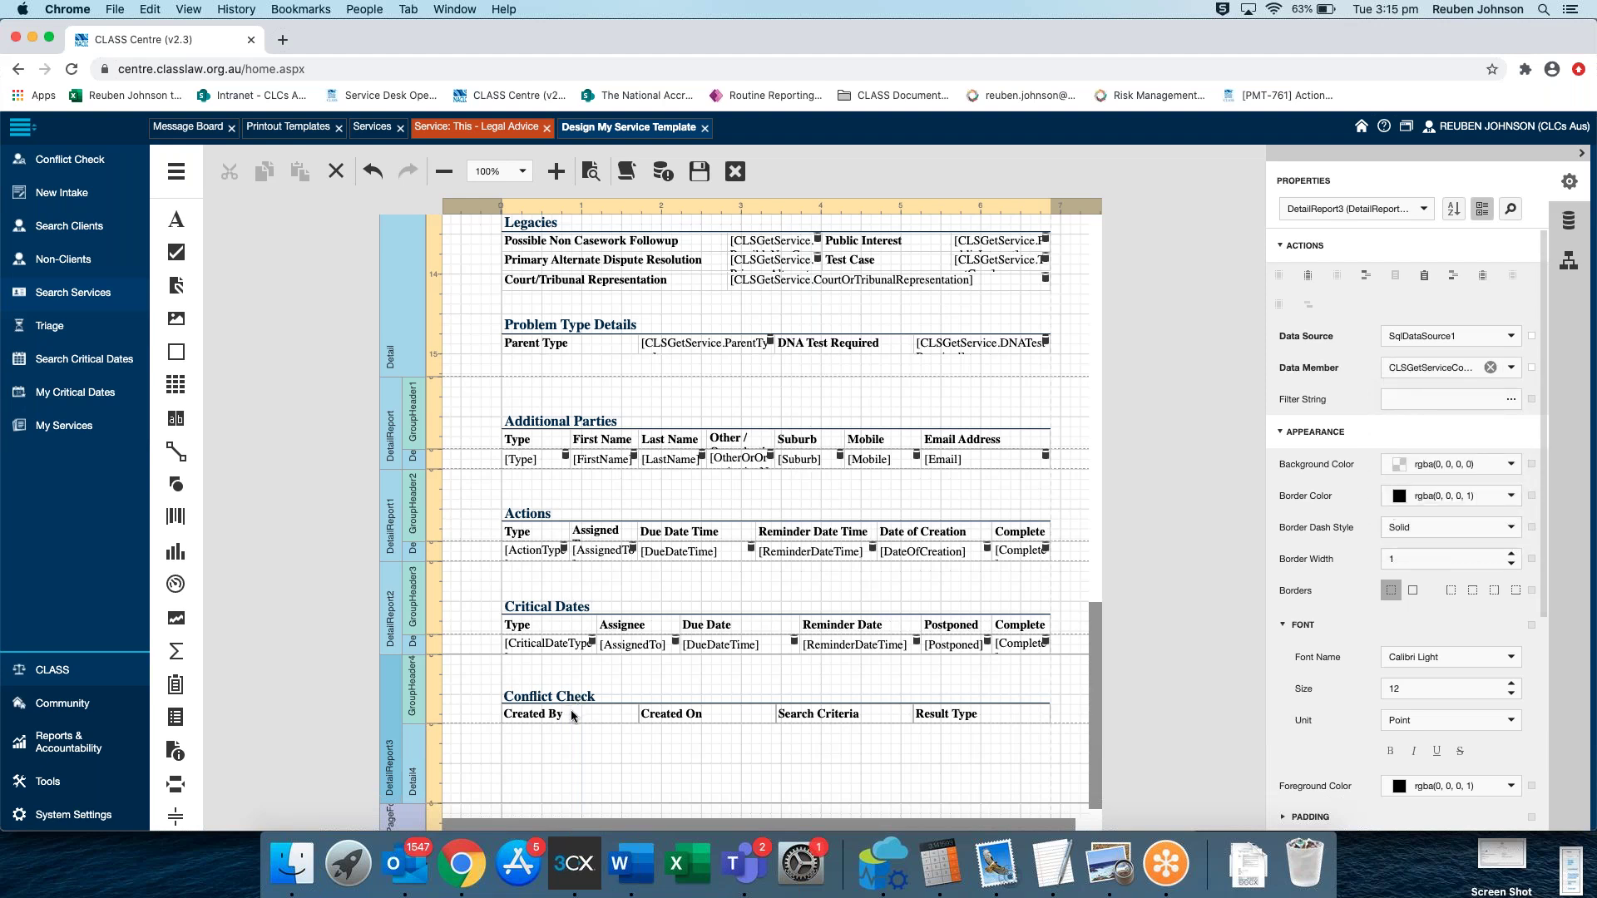
# Insert a table in Detail4 beneath the Conflict Check headers, add a fourth cell, and widen it to match the header table
pyautogui.click(555, 753)
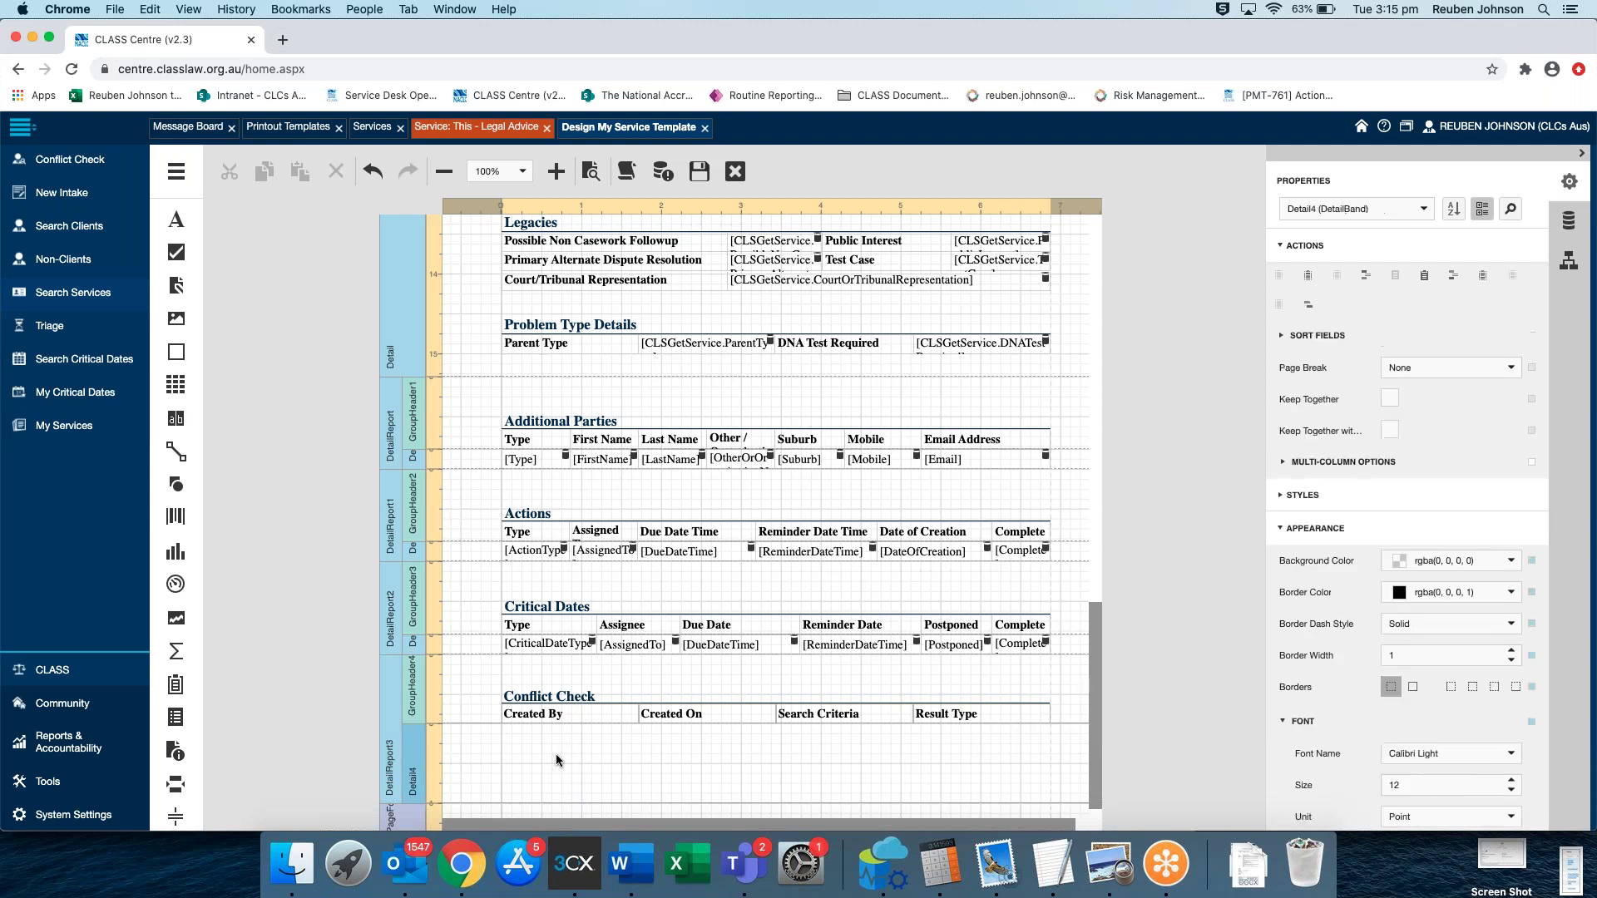
pyautogui.moveTo(177, 388); pyautogui.dragTo(503, 726)
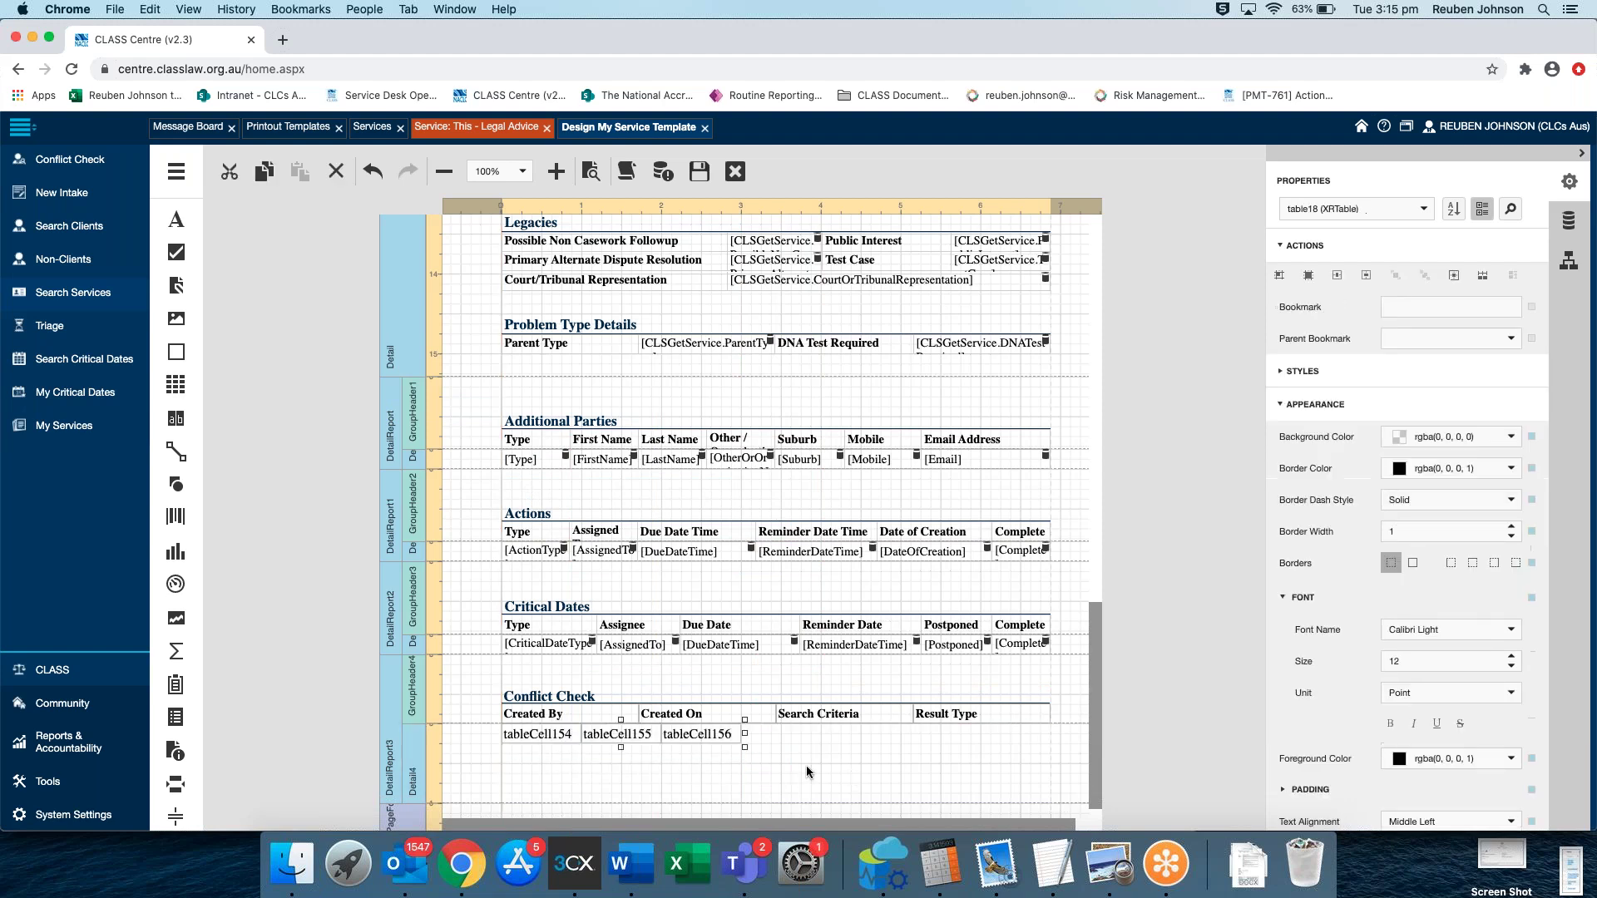
pyautogui.click(710, 737)
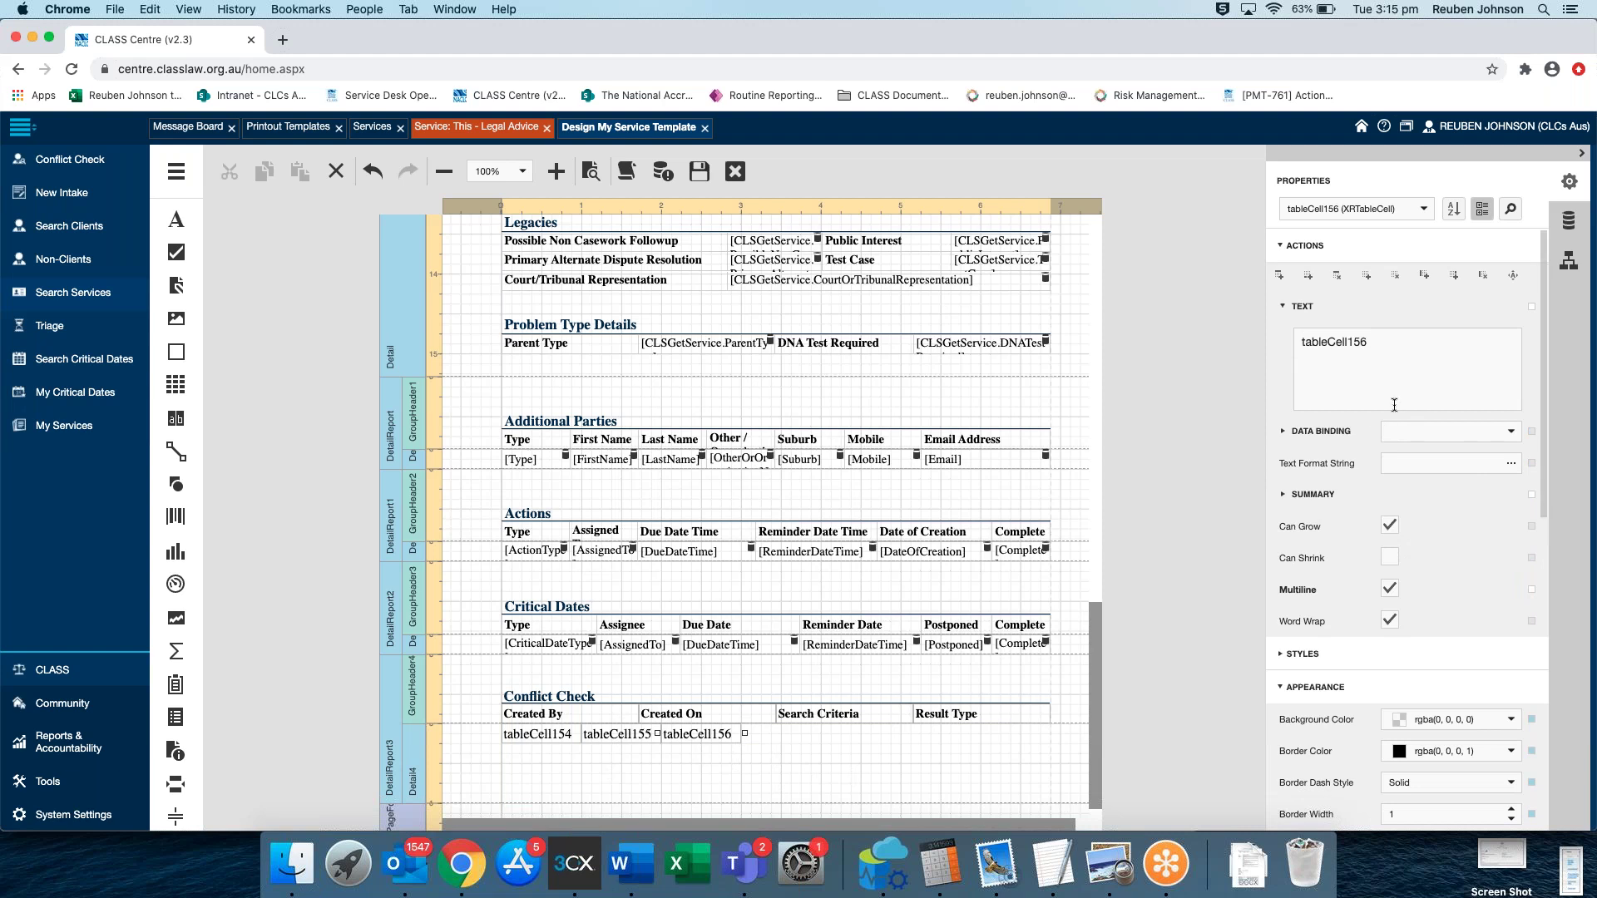
pyautogui.click(1454, 277)
pyautogui.moveTo(739, 734); pyautogui.dragTo(1053, 742)
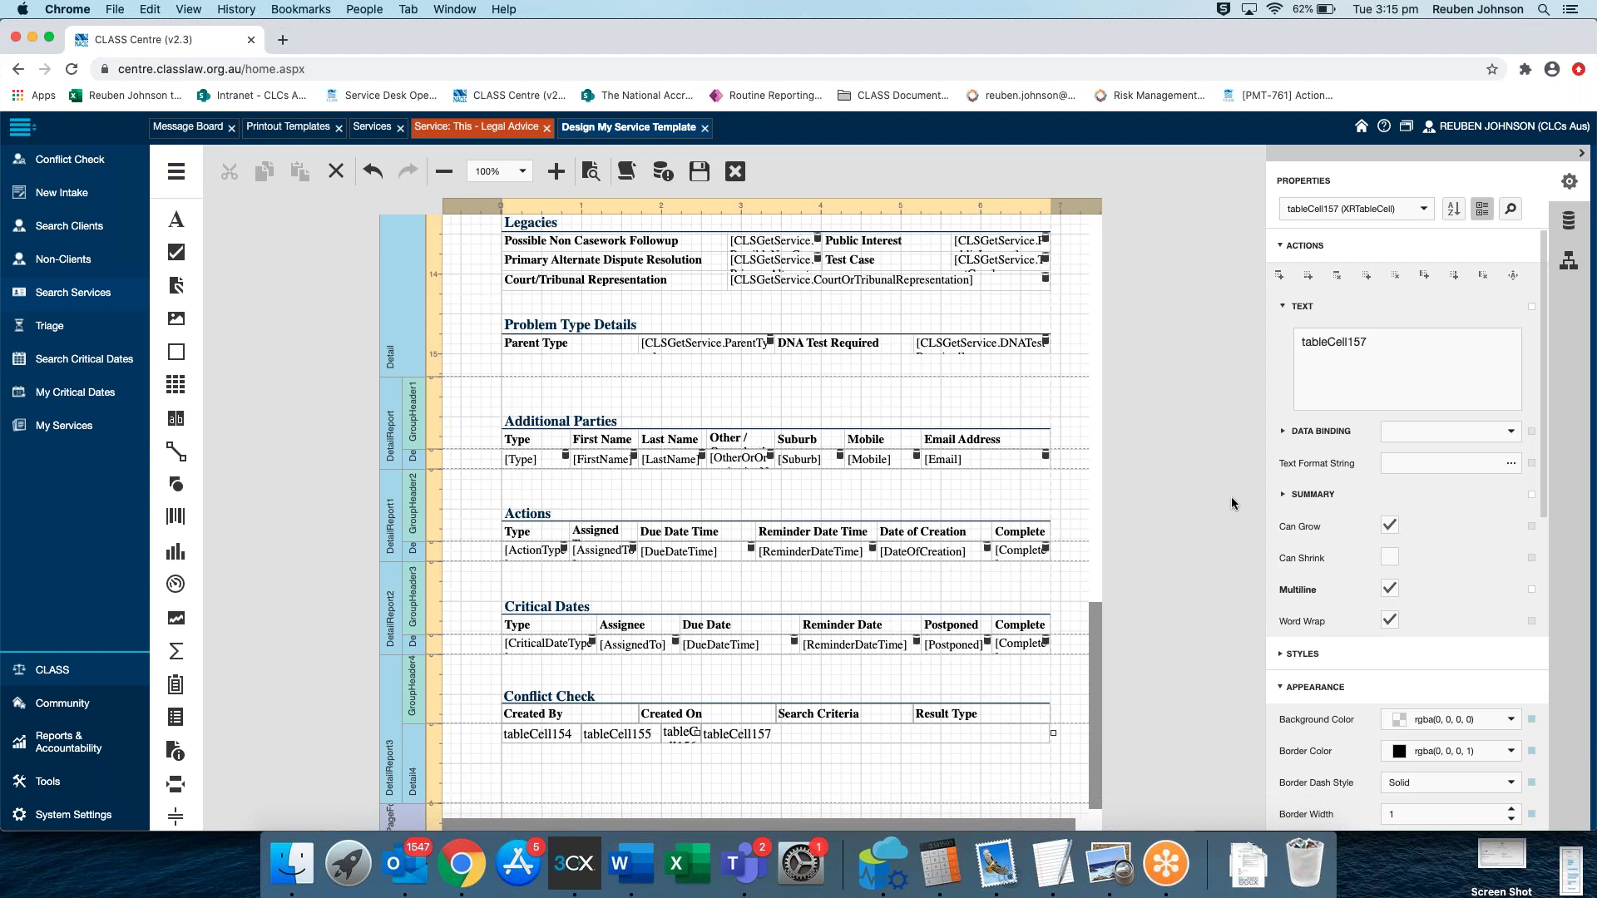
# Set the font size of the new Detail4 table (table18) to 11, matching the Critical Dates field cells
pyautogui.click(1568, 263)
pyautogui.scroll(-5, 1425, 595)
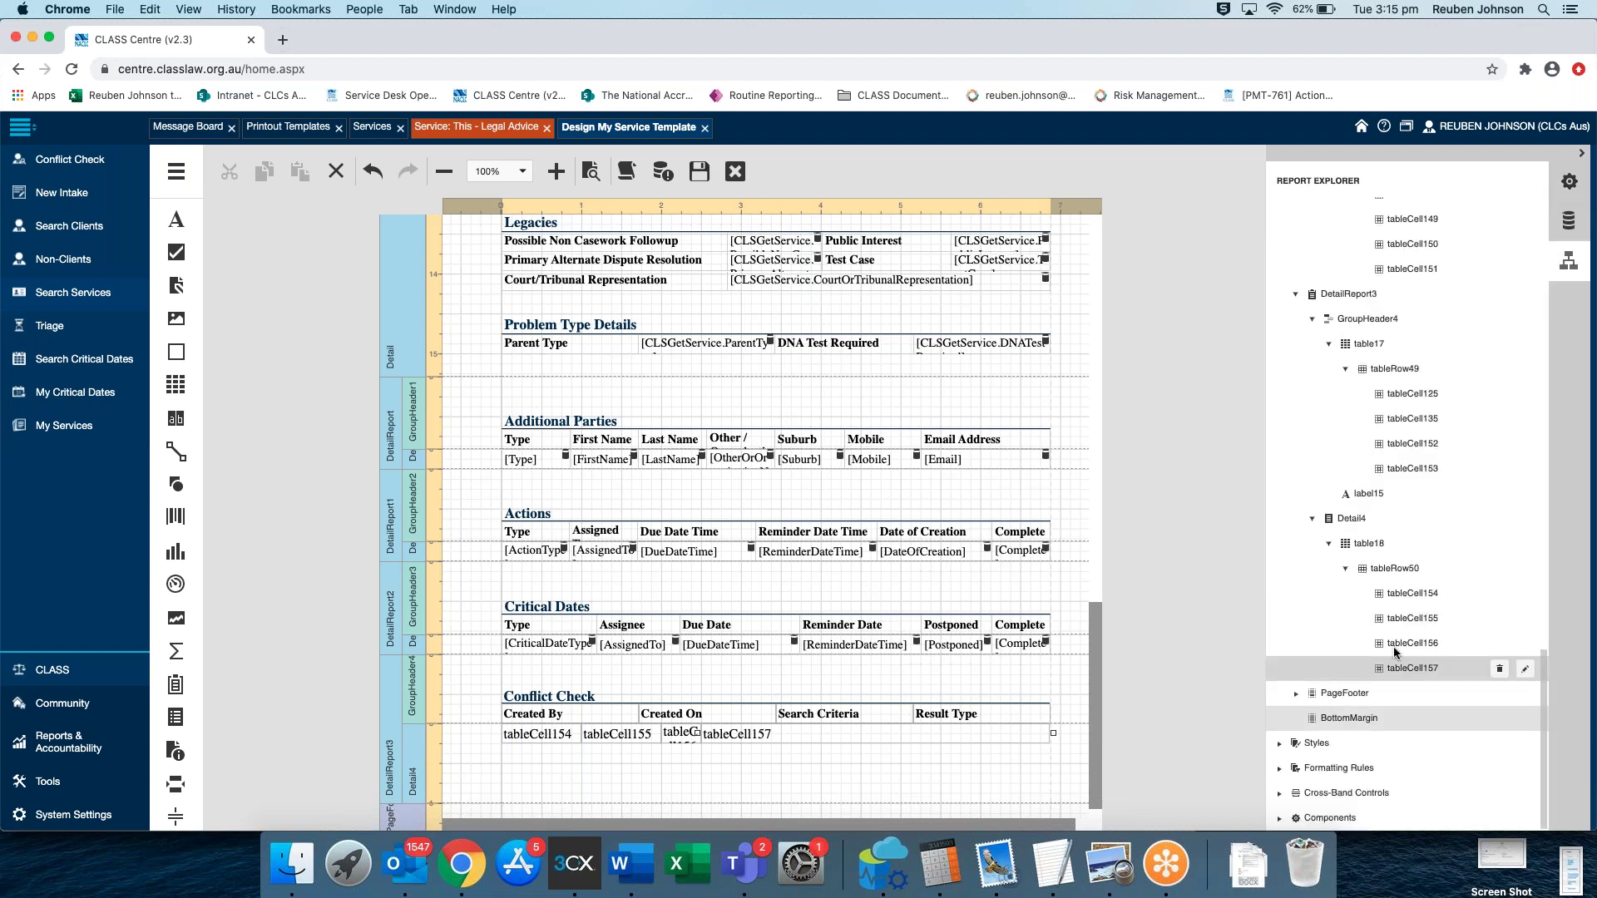
pyautogui.click(1377, 553)
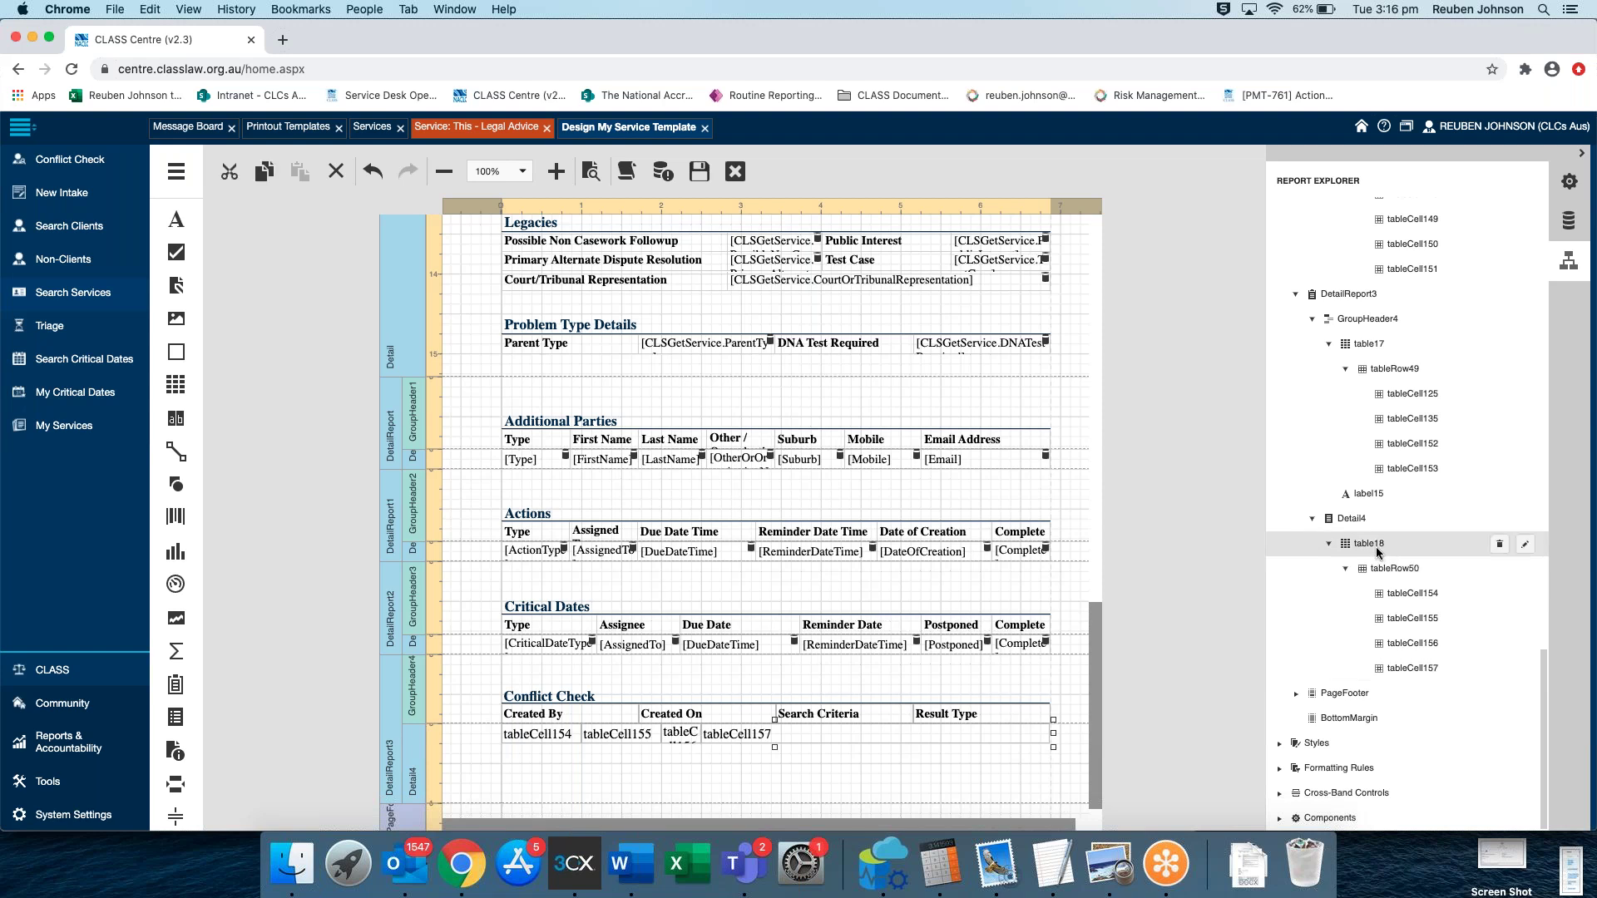
pyautogui.click(1568, 182)
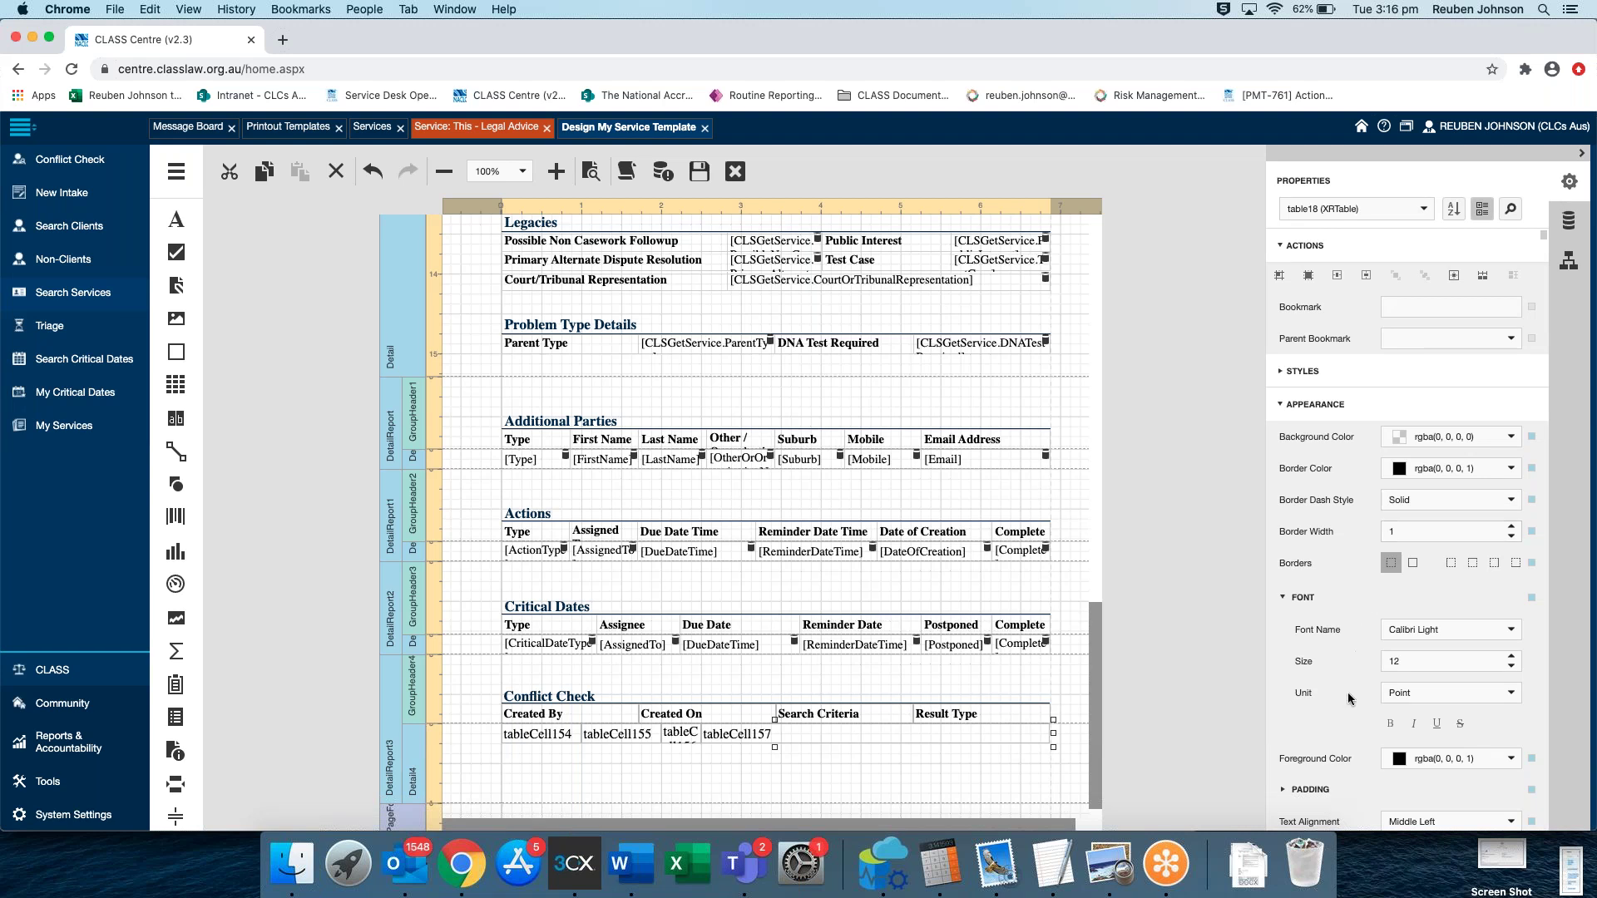
pyautogui.scroll(-5, 1368, 687)
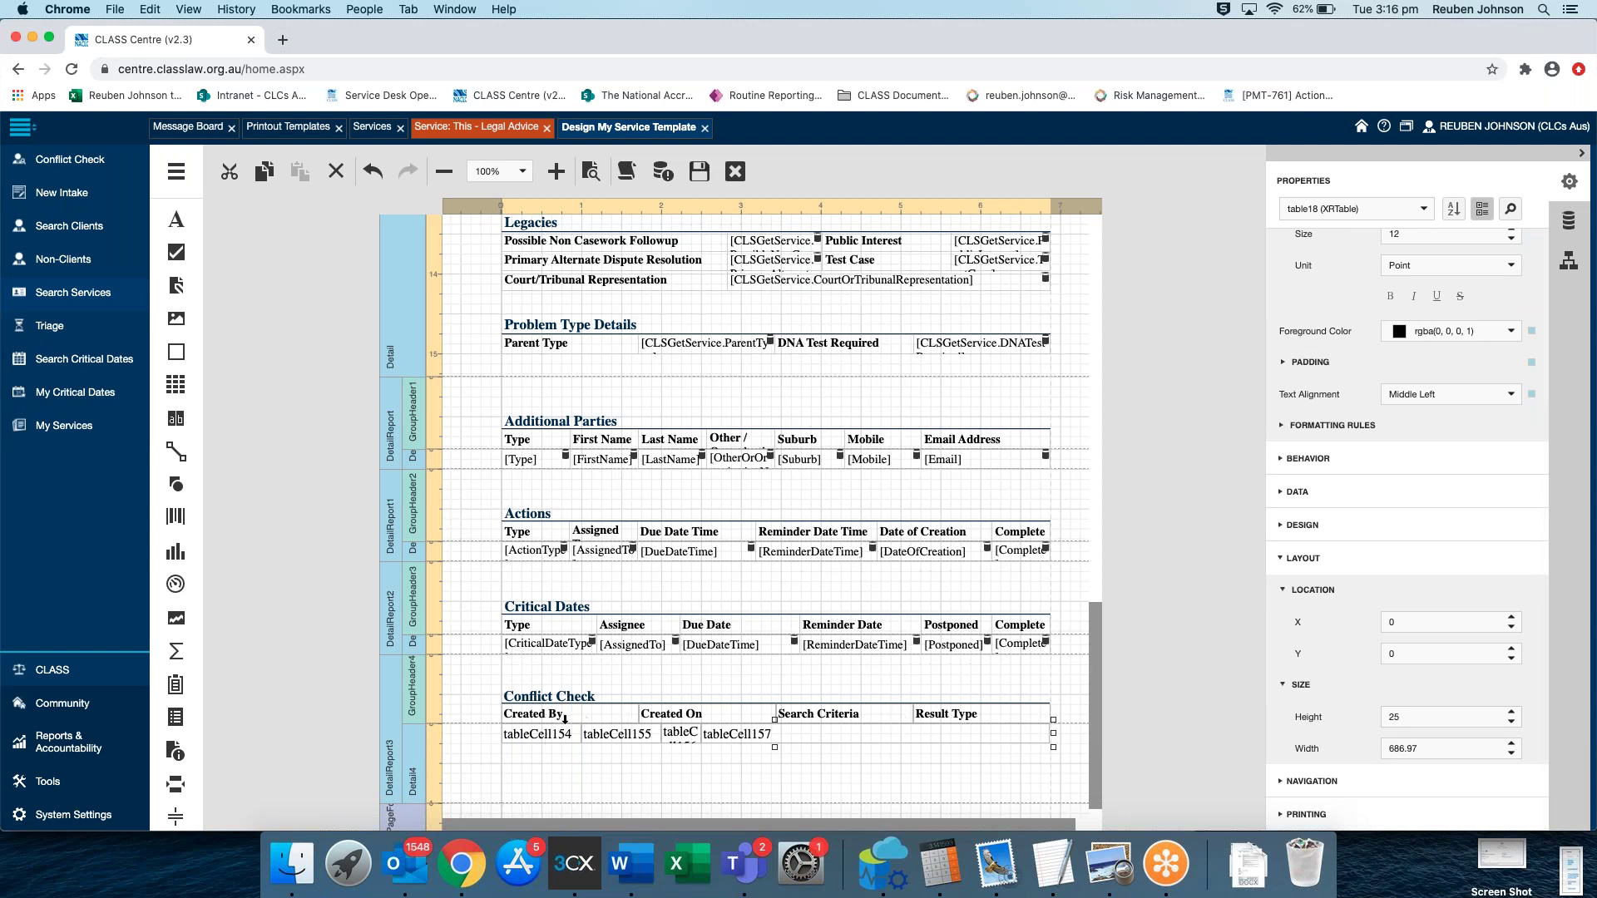
pyautogui.click(552, 646)
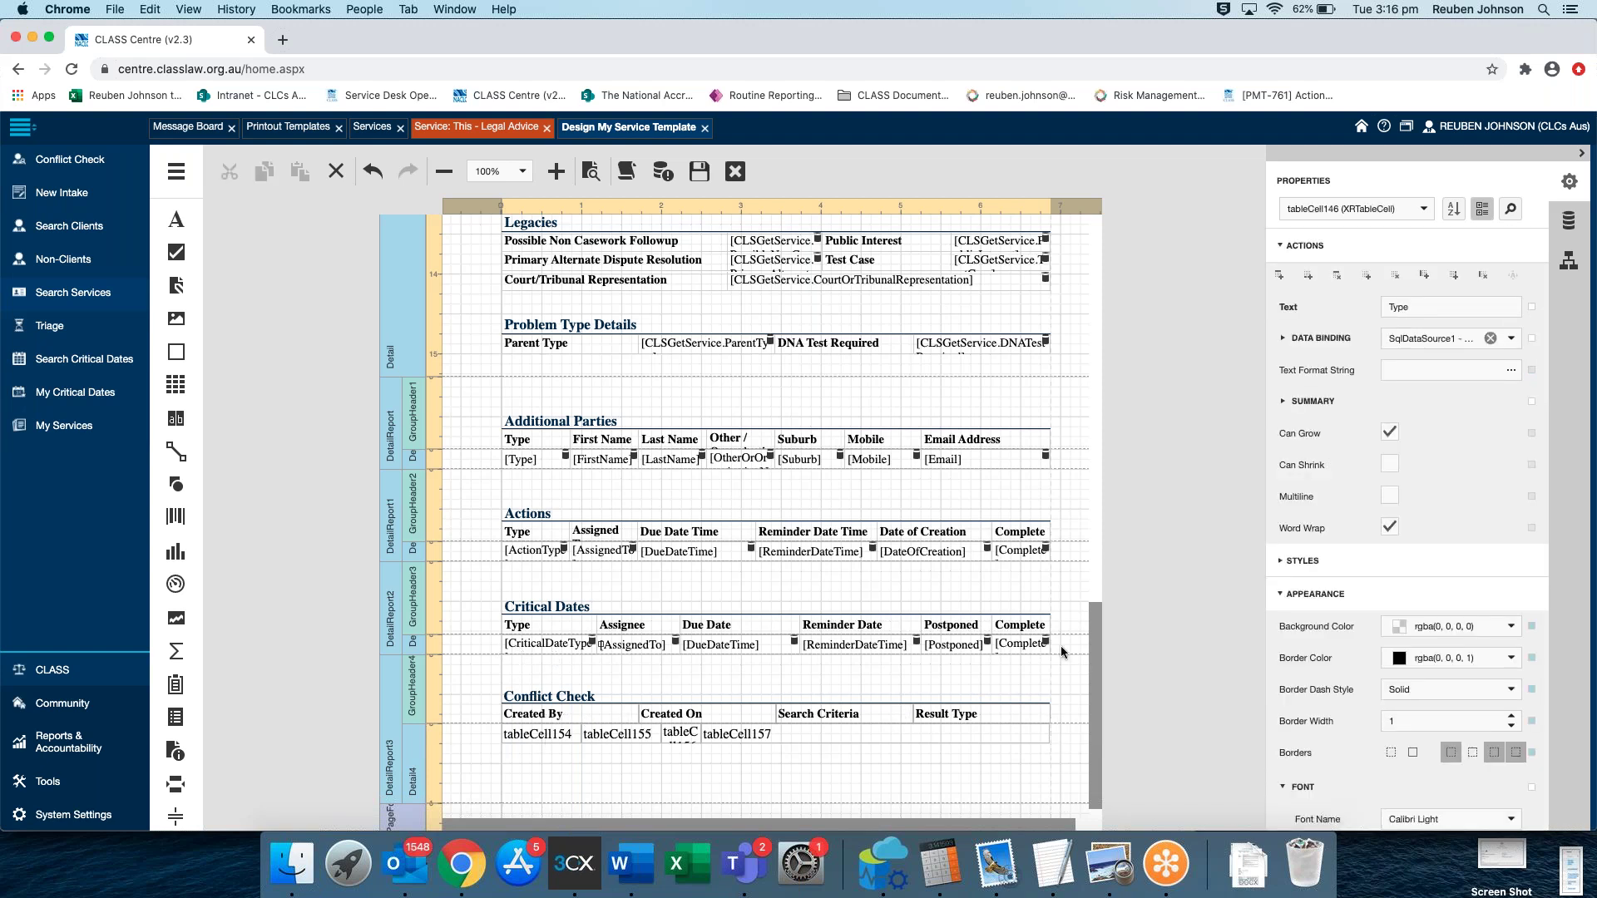
pyautogui.scroll(-4, 1473, 595)
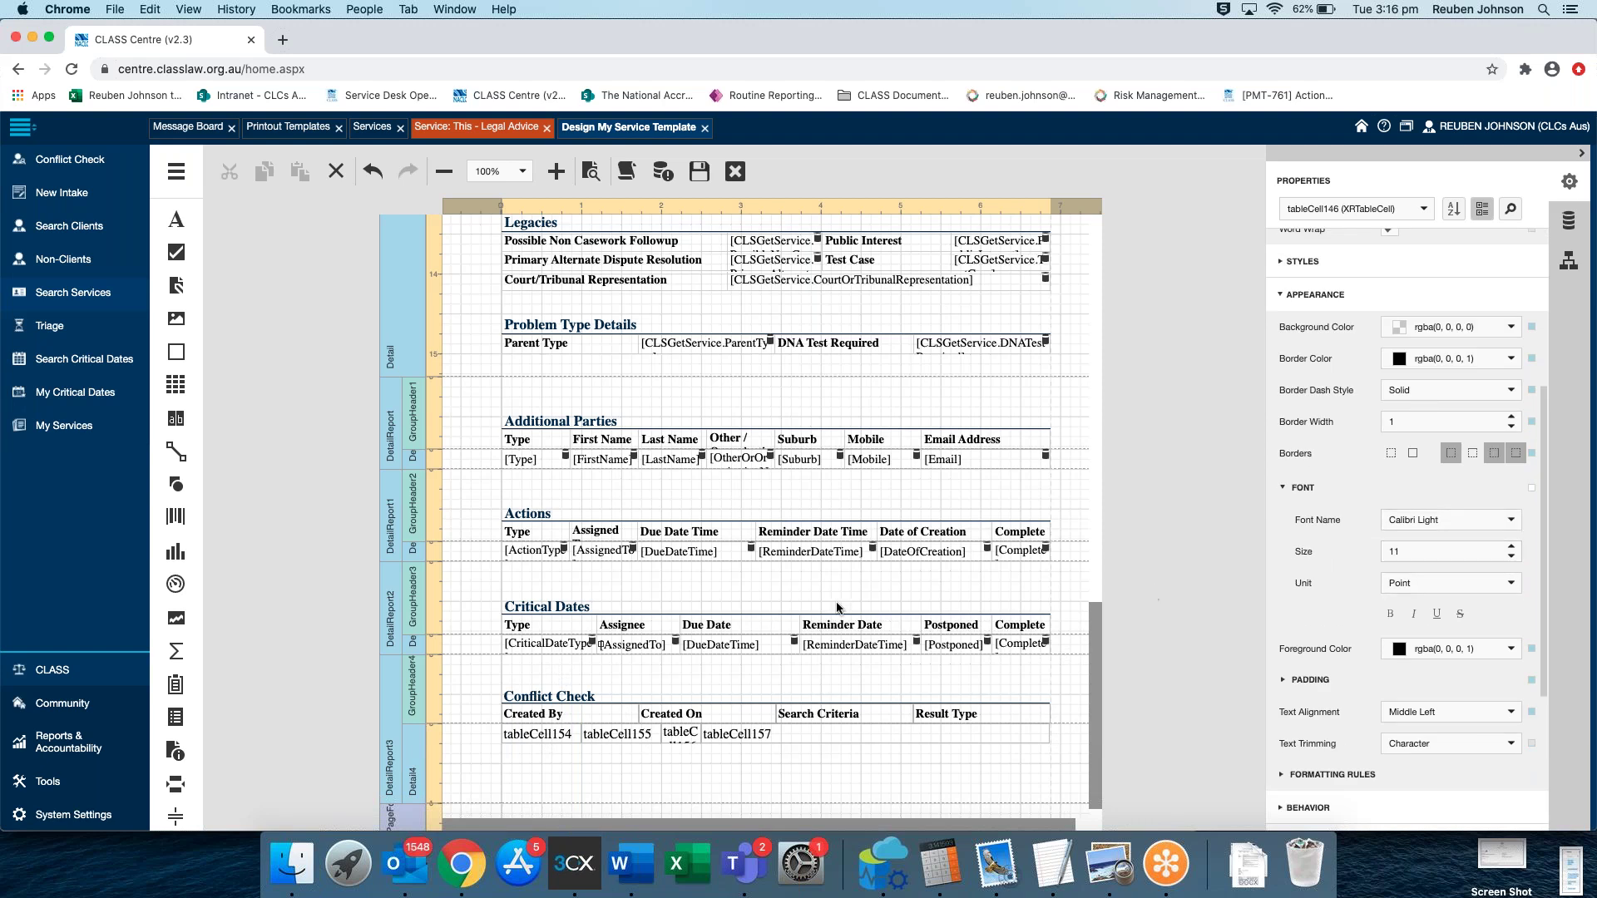
pyautogui.click(1569, 260)
pyautogui.click(1369, 543)
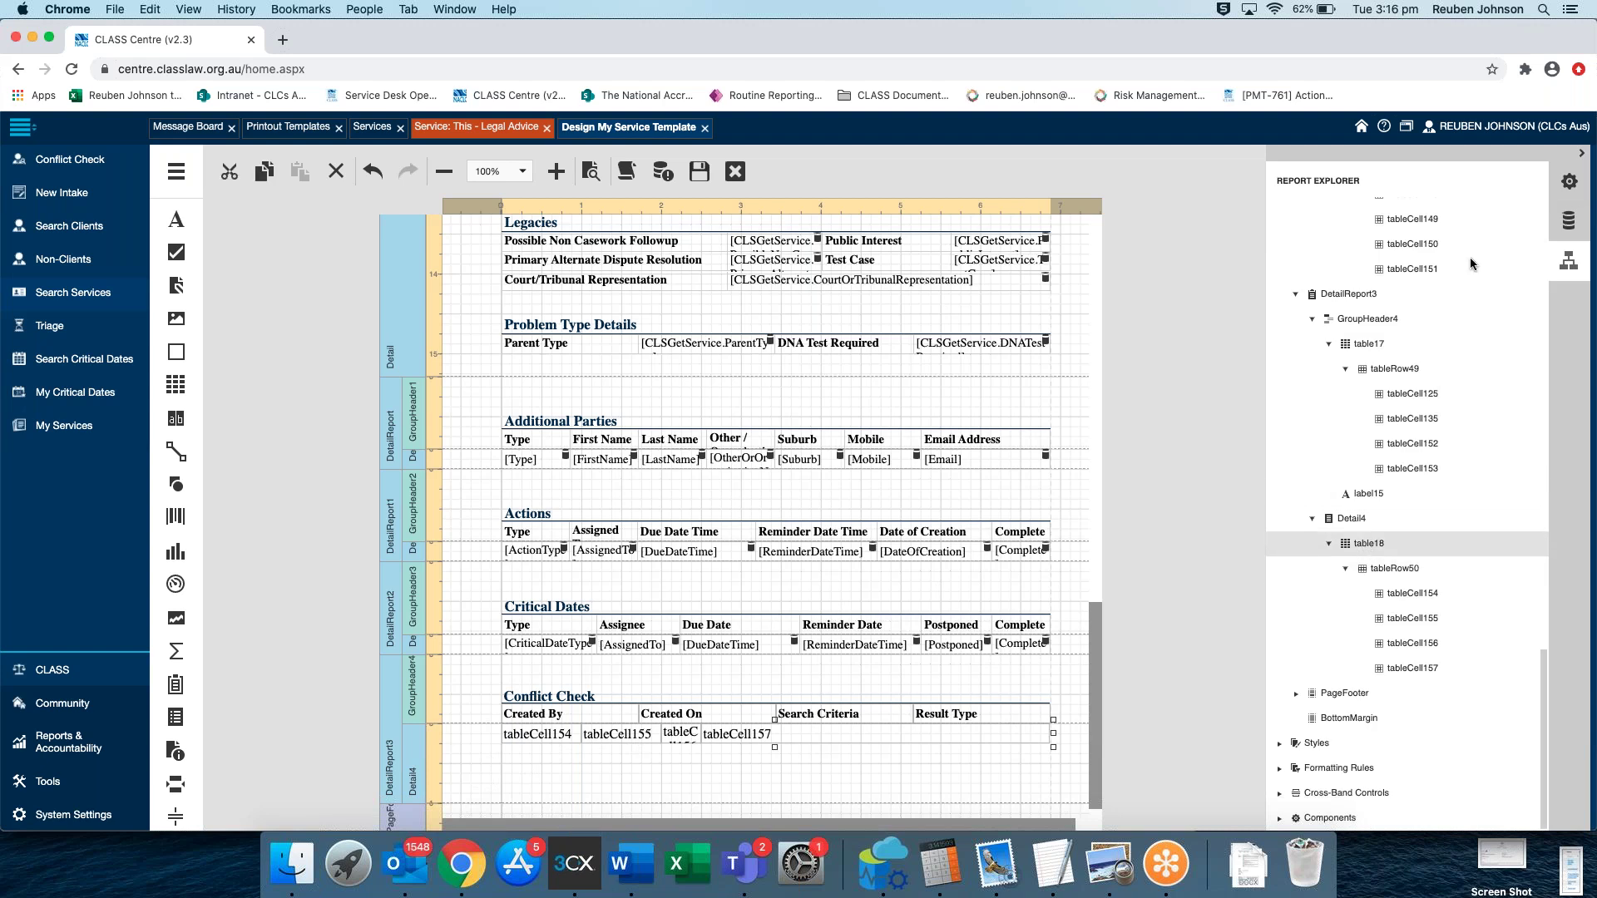
pyautogui.click(1559, 191)
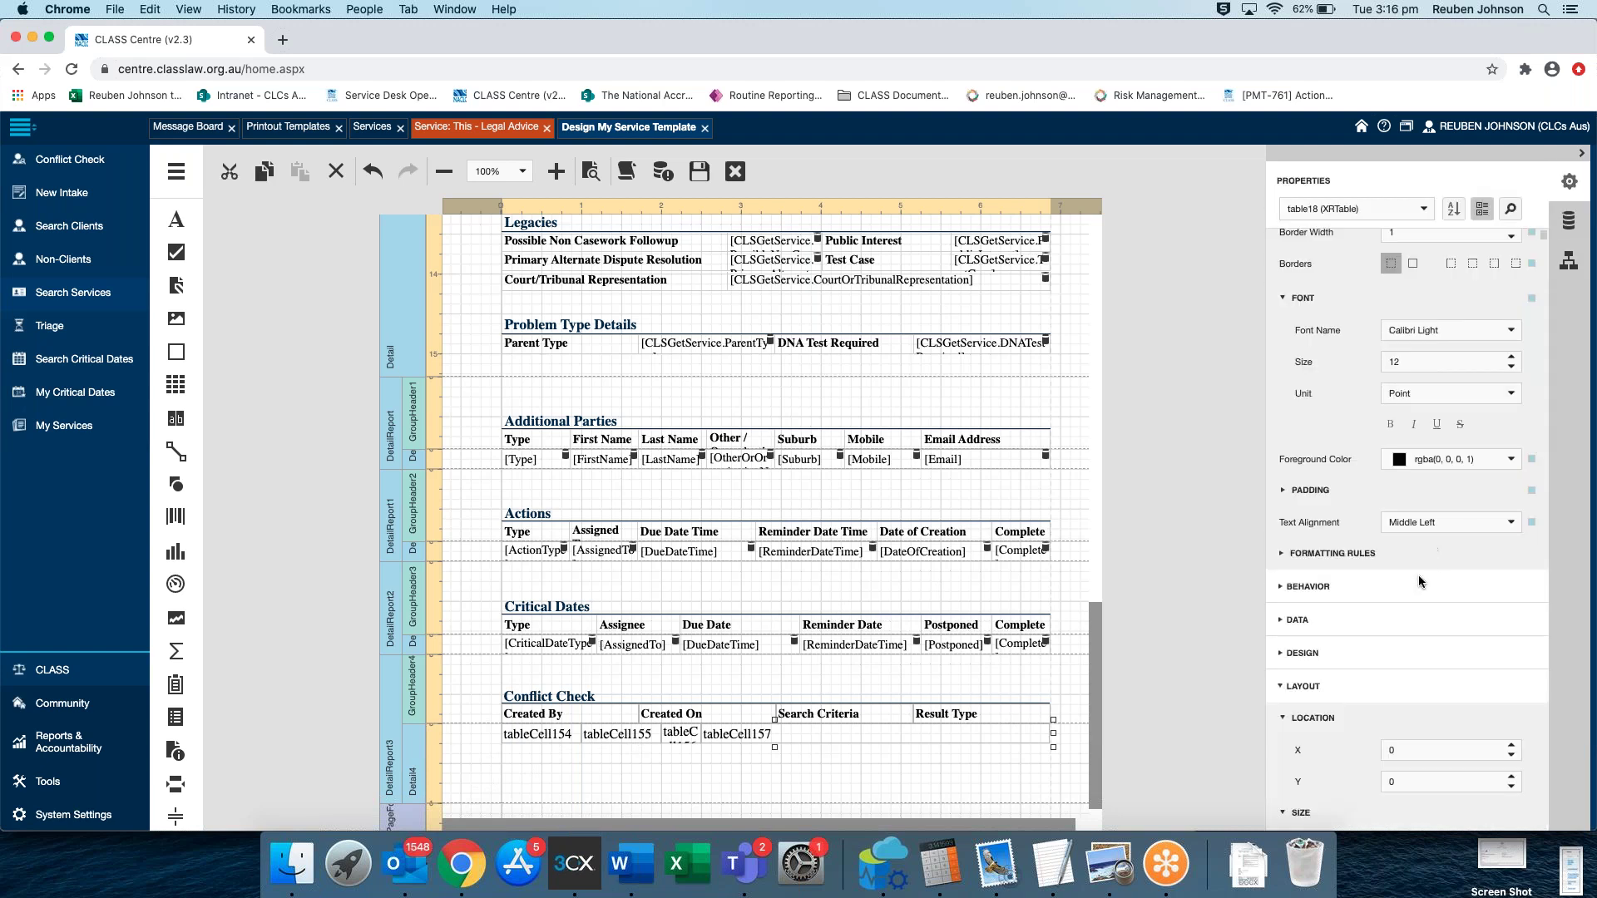
pyautogui.scroll(-2, 1422, 542)
pyautogui.click(1512, 268)
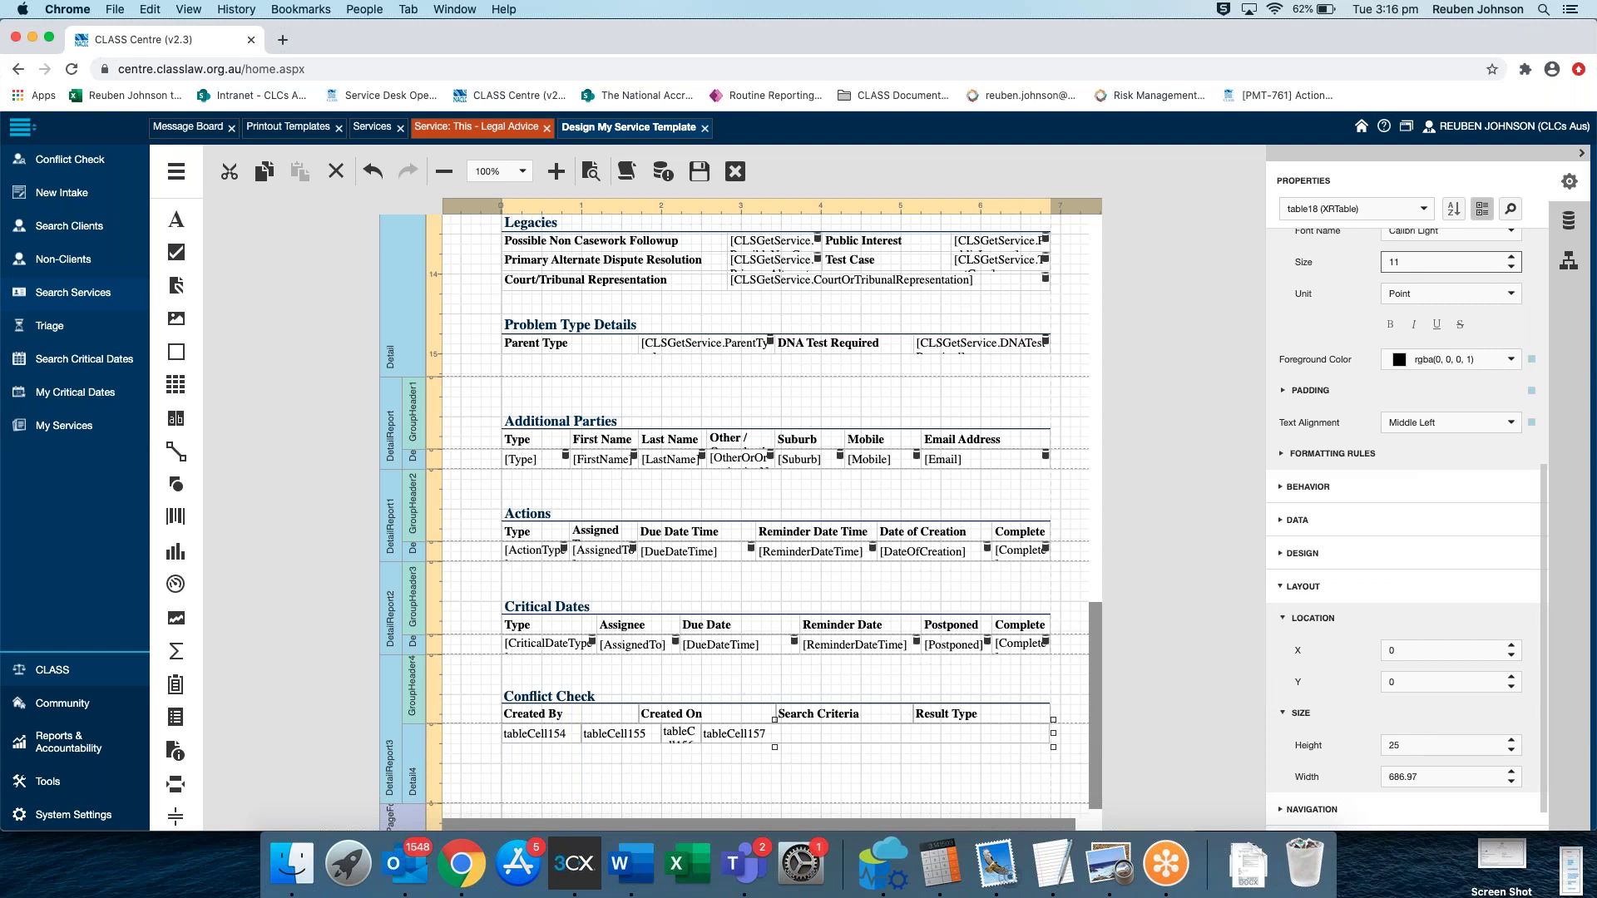
# Distribute the columns of the Detail4 table (table18) evenly to line up with the Conflict Check headers
pyautogui.click(534, 732)
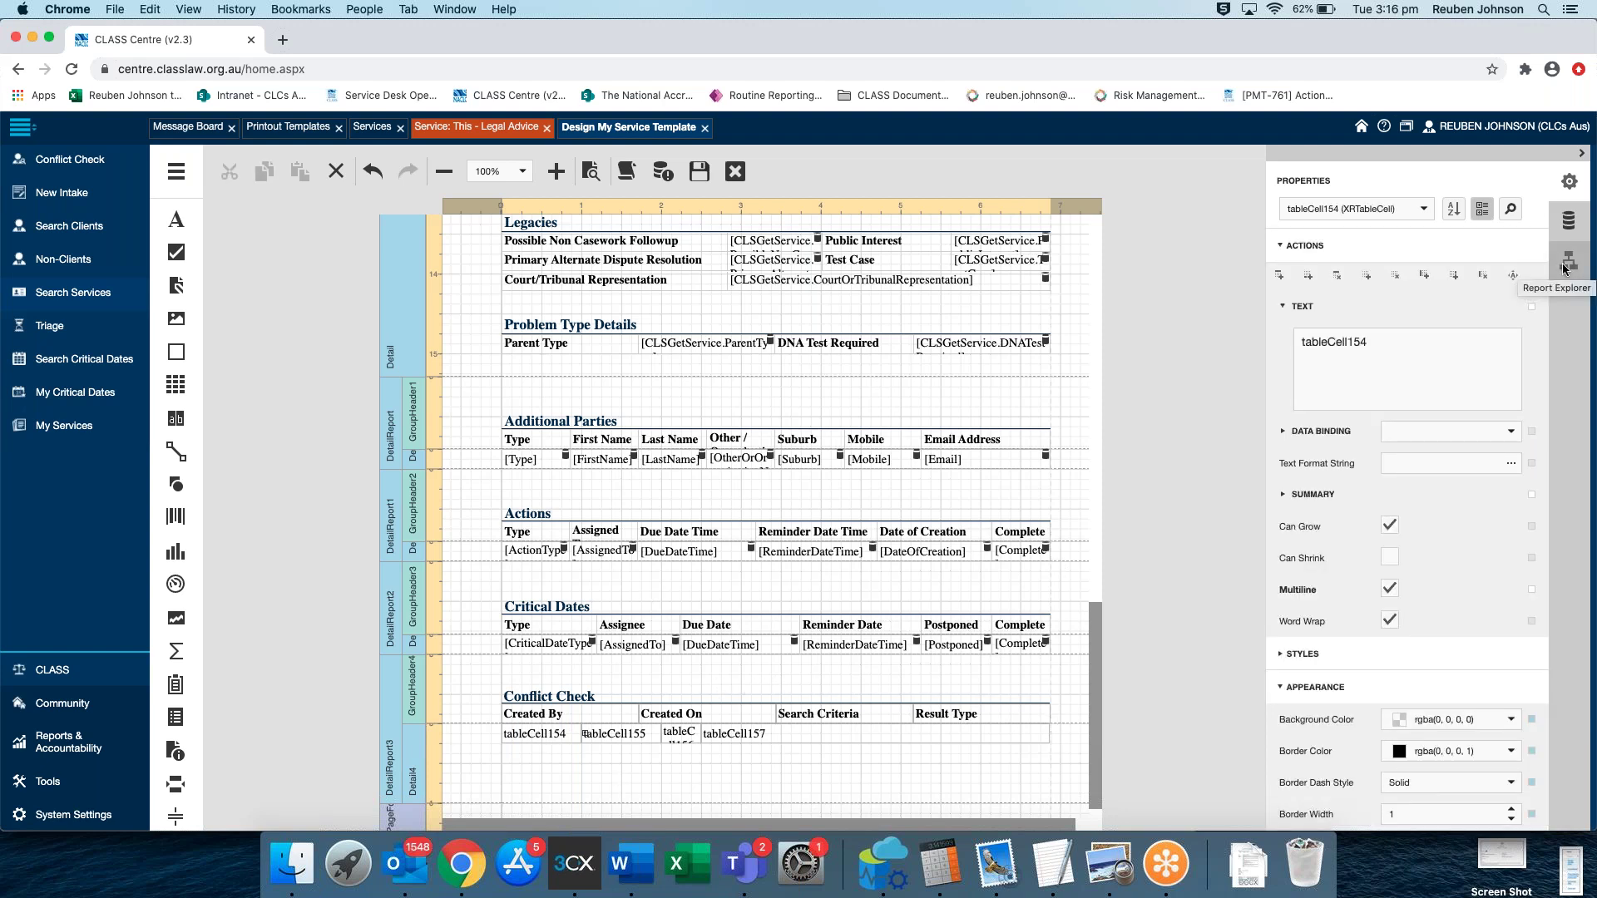
pyautogui.click(1567, 223)
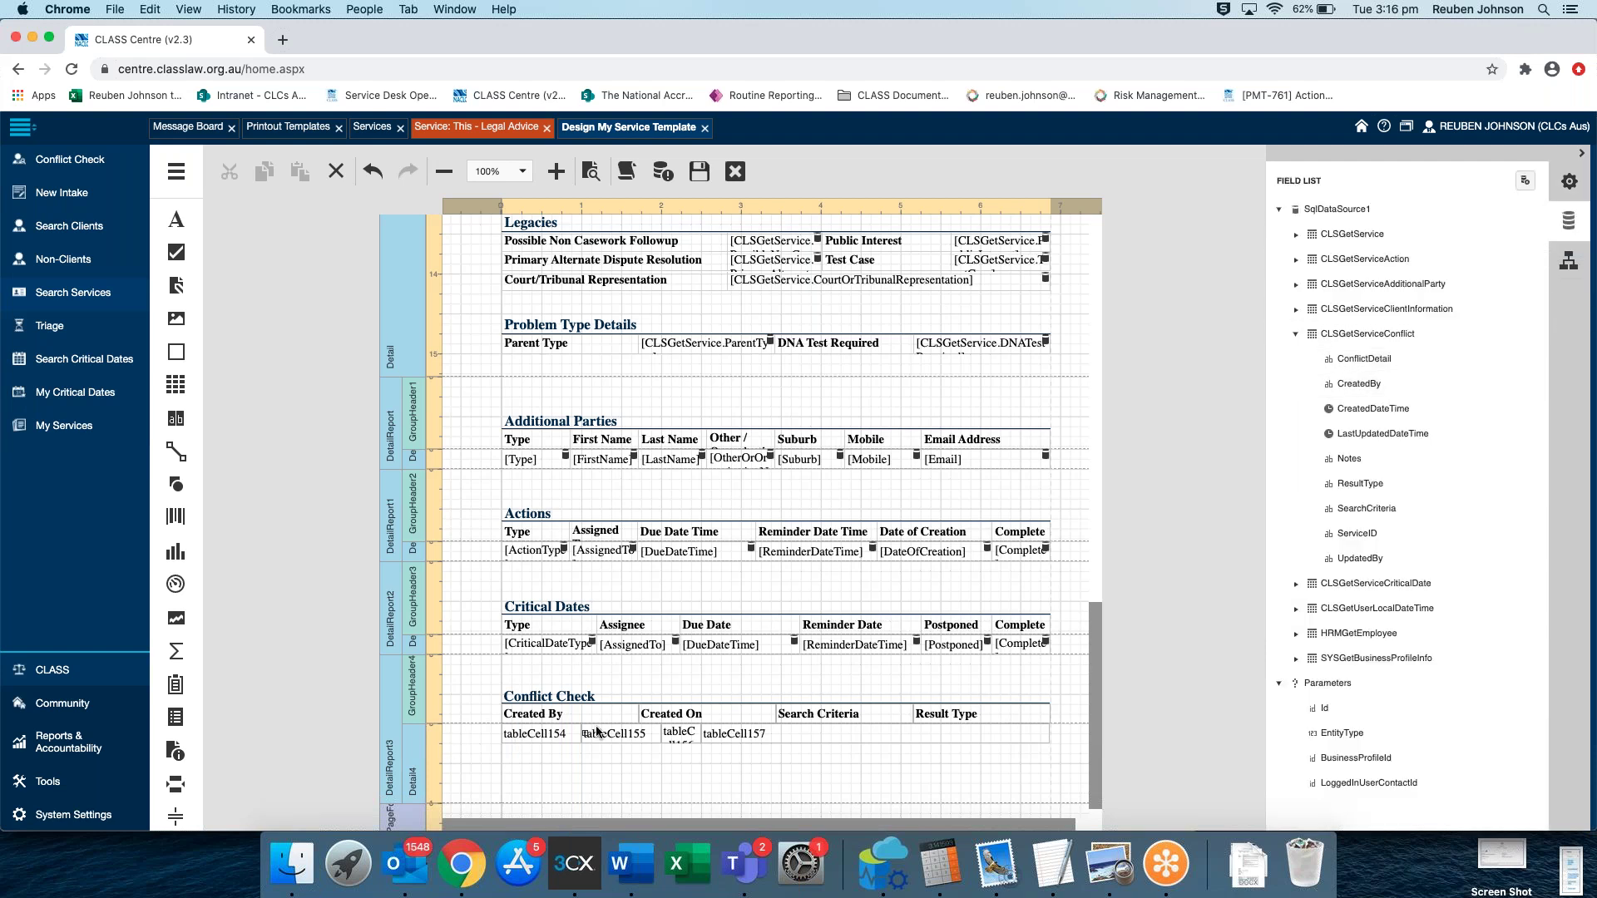
pyautogui.click(1561, 267)
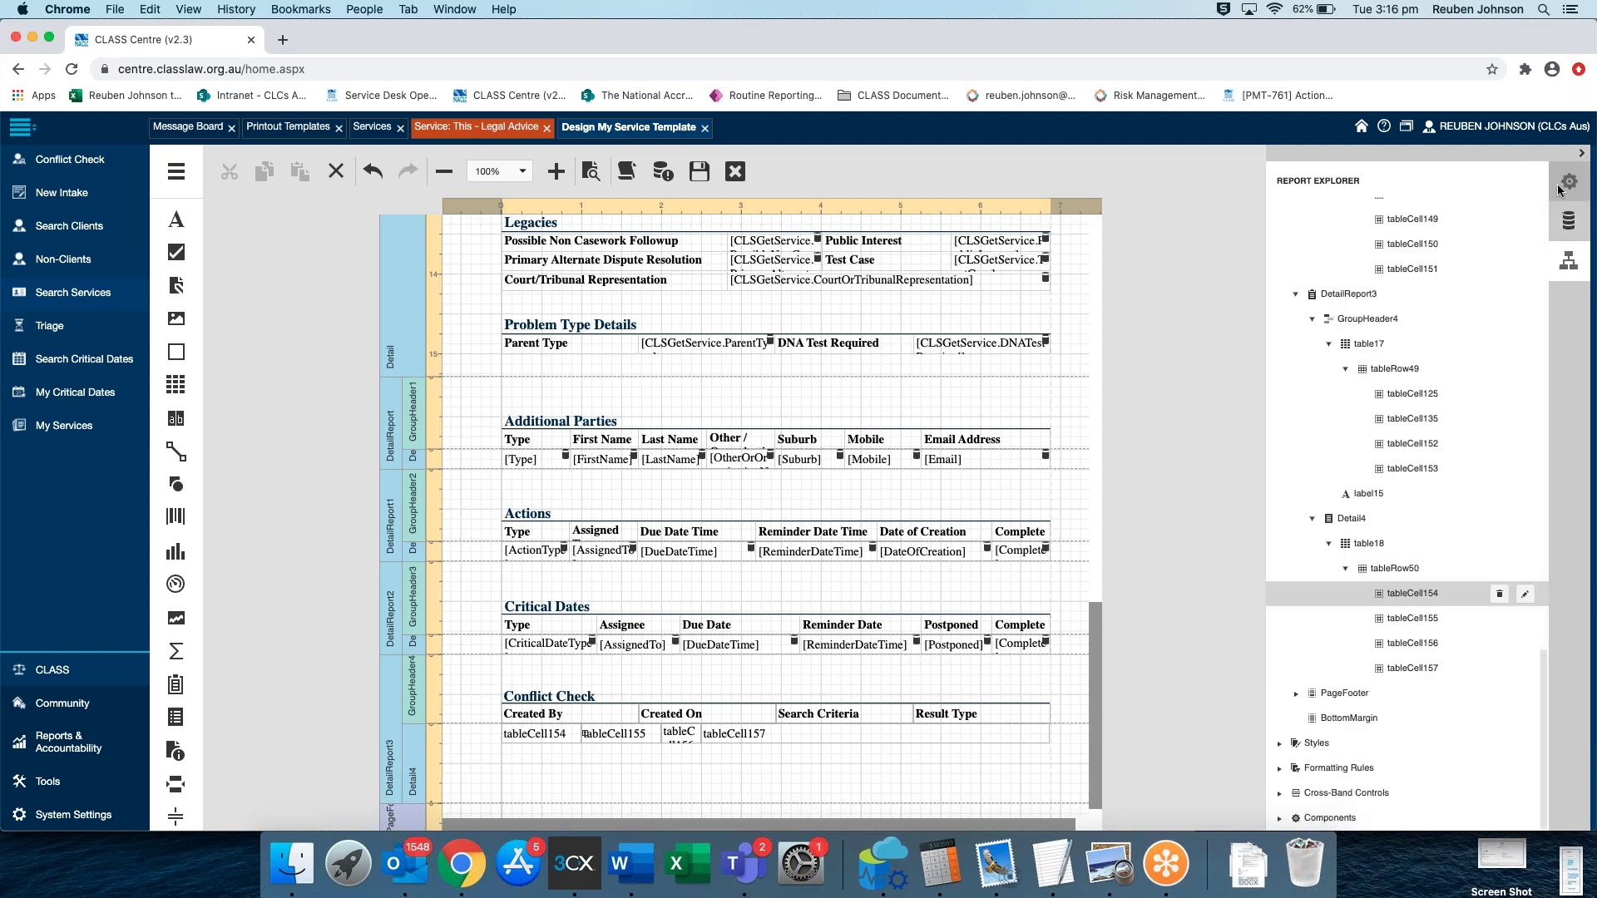
pyautogui.click(1569, 182)
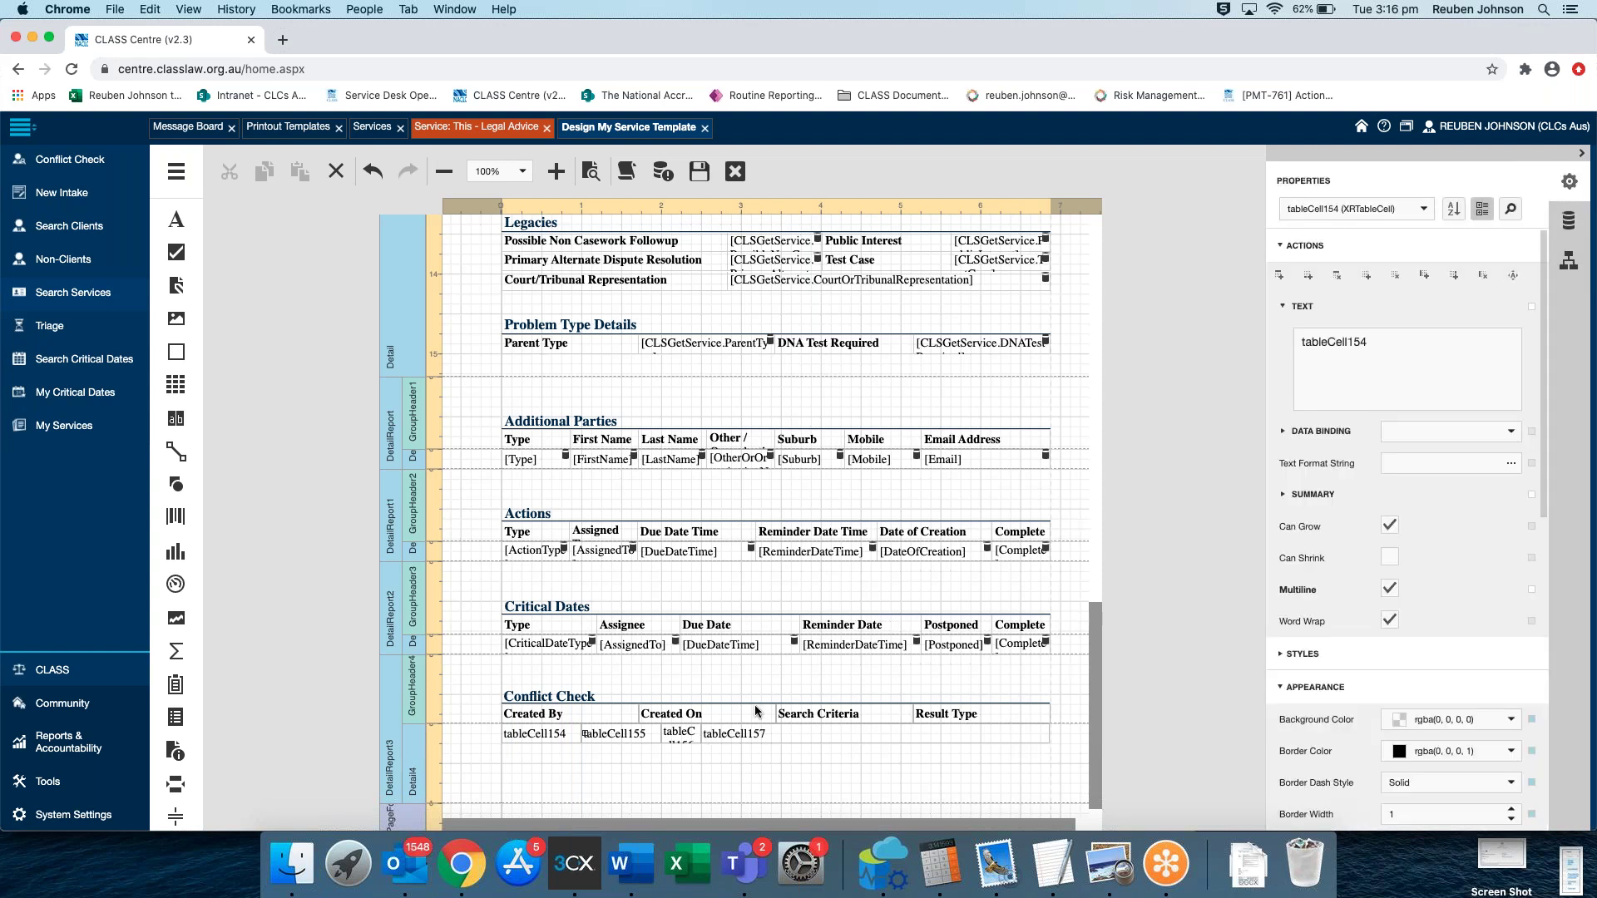
pyautogui.click(1567, 263)
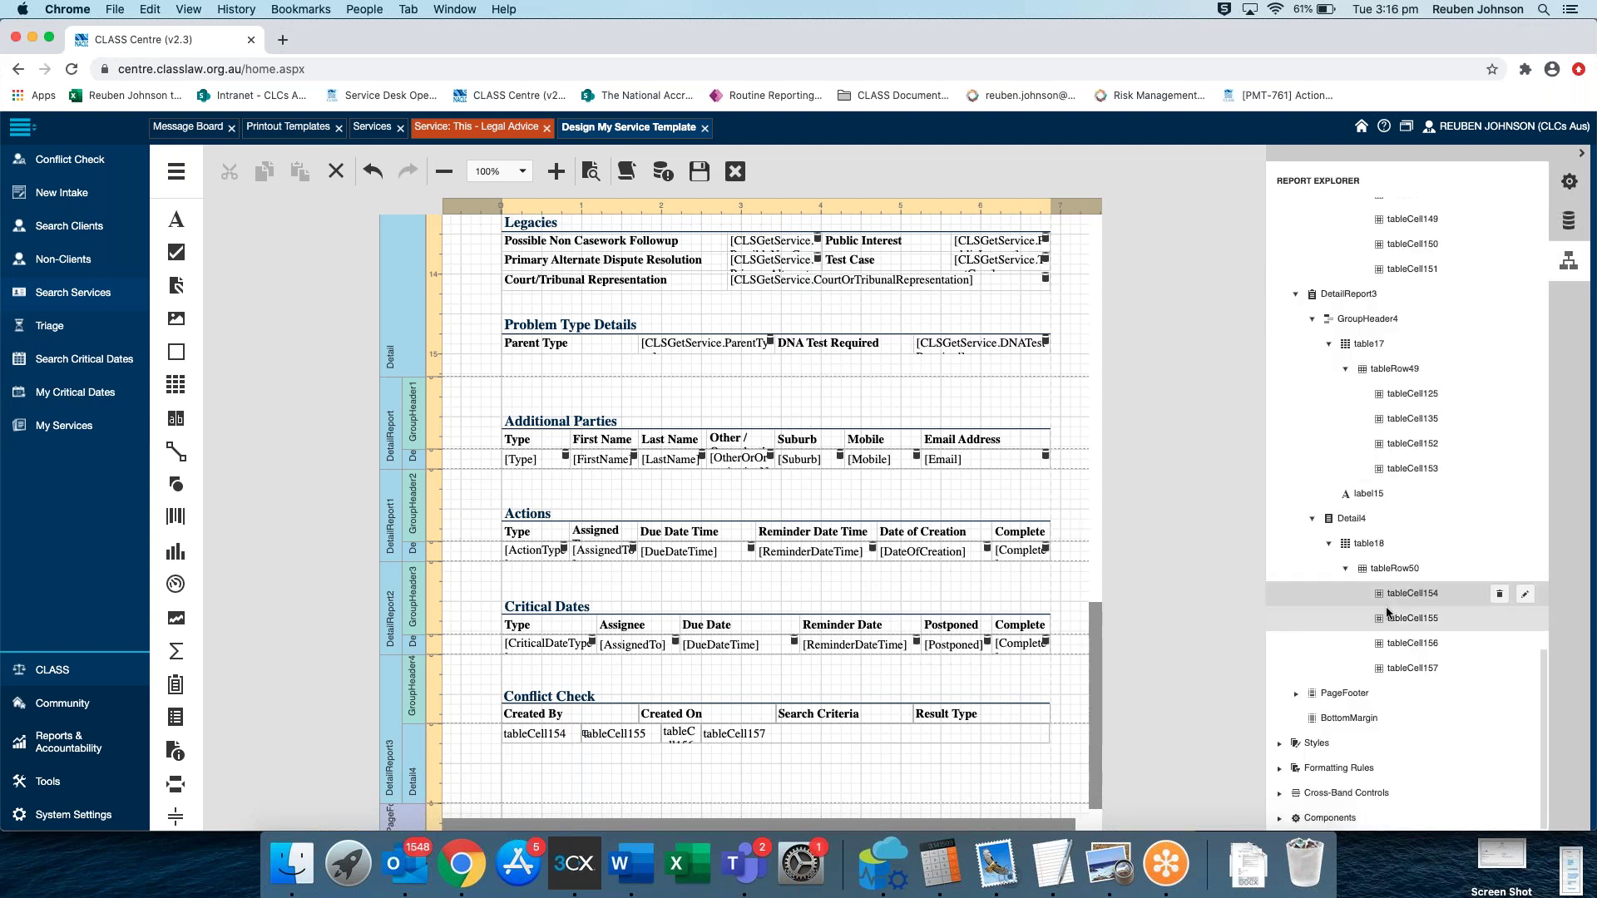
pyautogui.click(1378, 545)
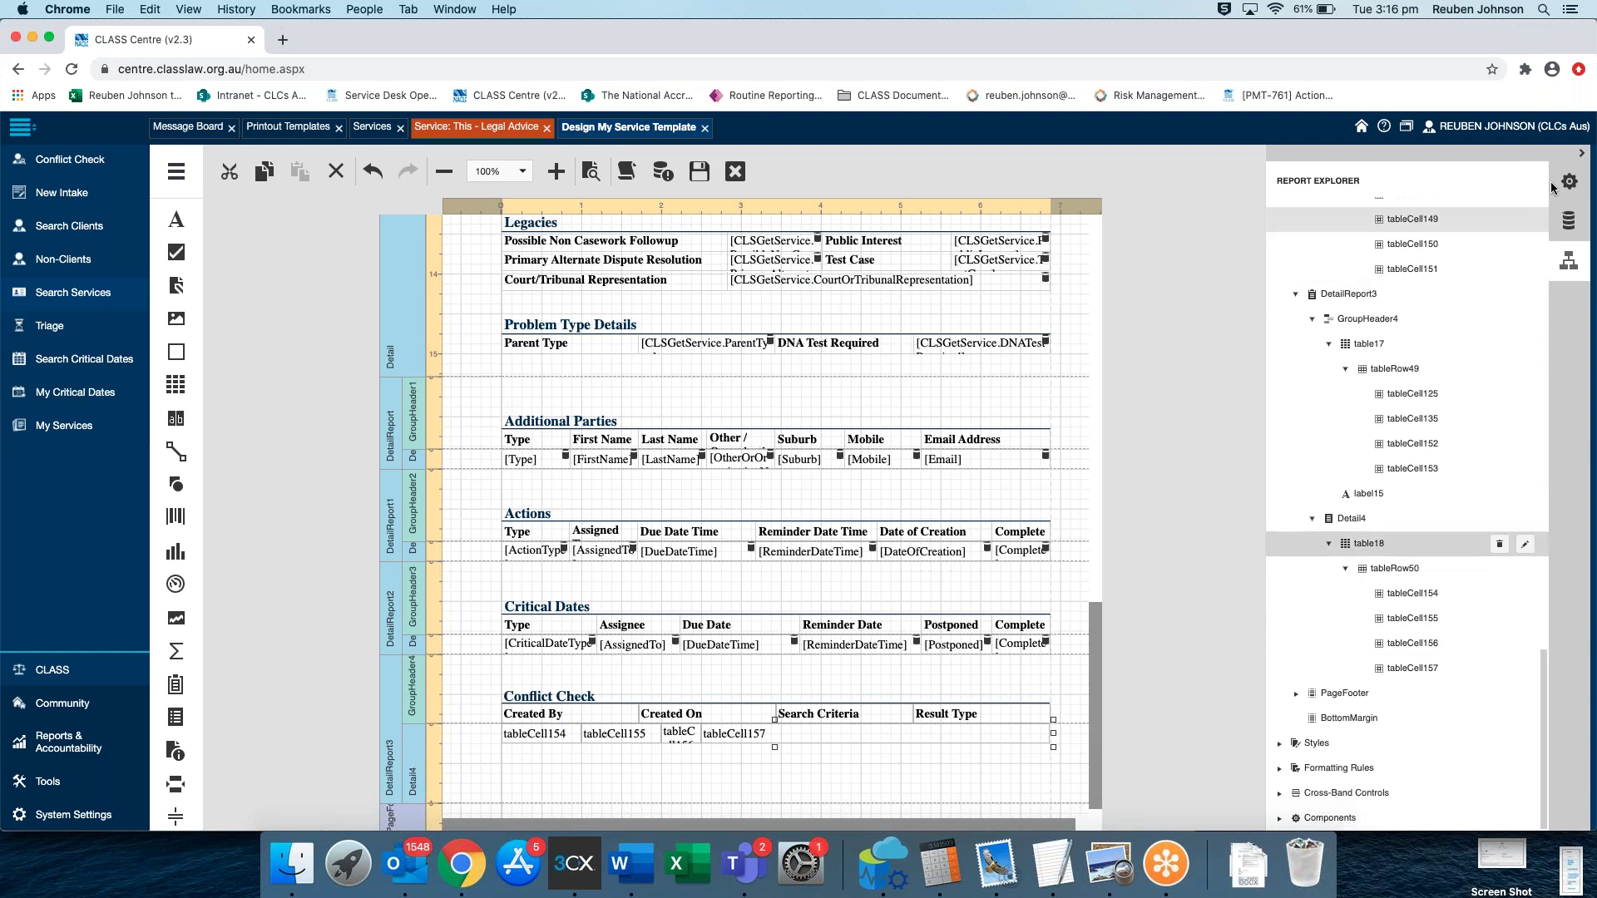
pyautogui.click(1482, 275)
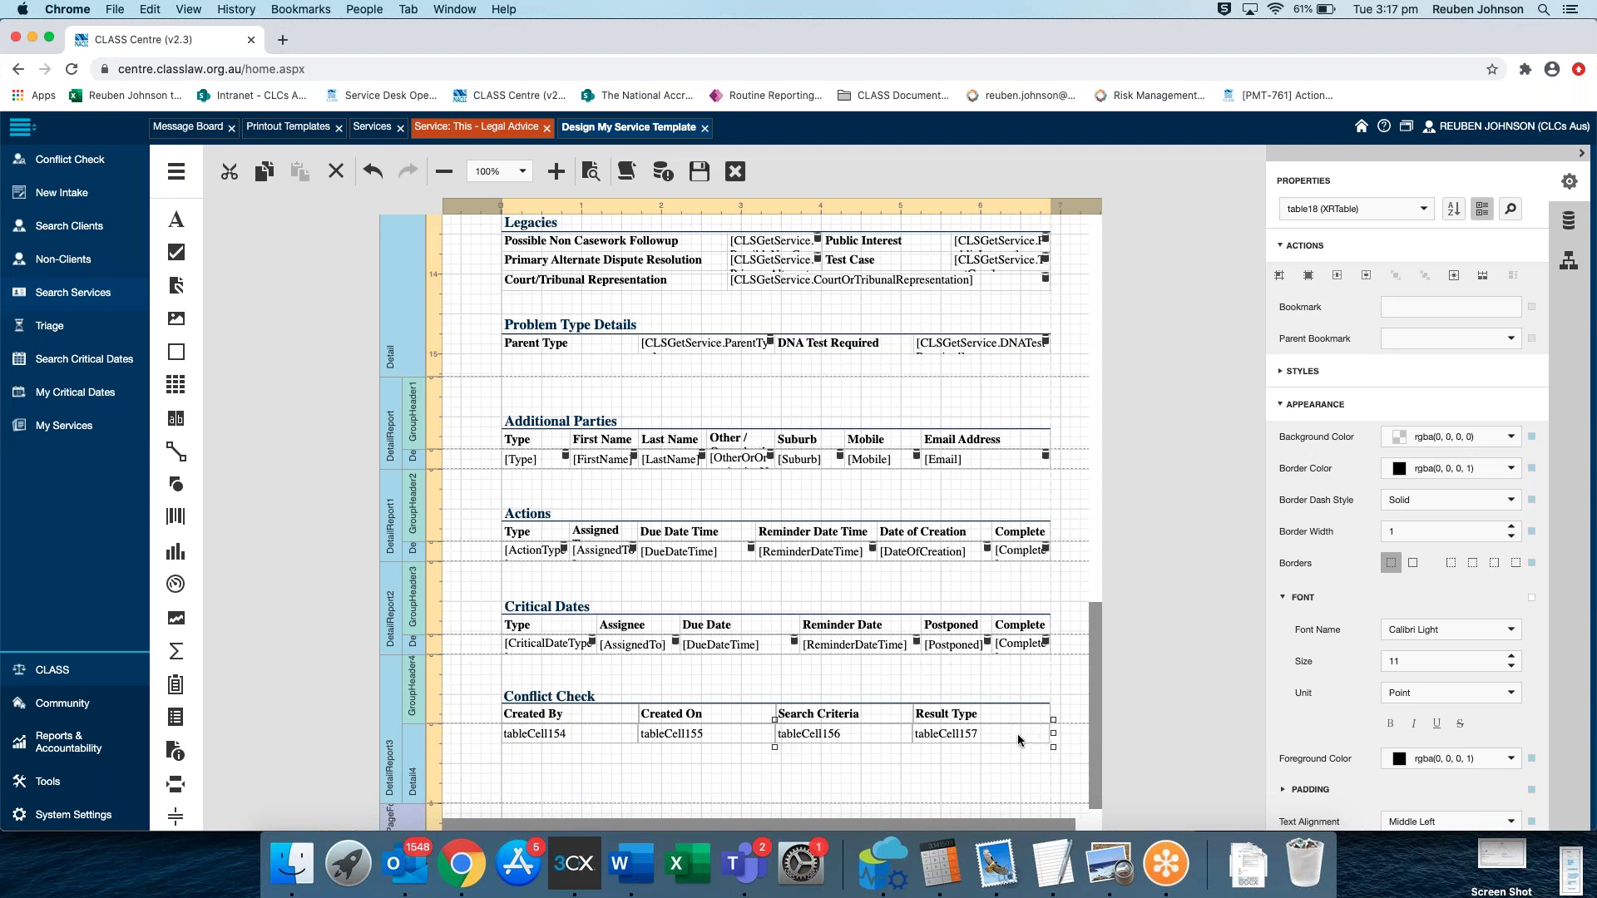
# Bind the four Detail4 cells to the CLSGetServiceConflict fields CreatedBy, CreatedDateTime, SearchCriteria and ResultType, in header order
pyautogui.click(1559, 224)
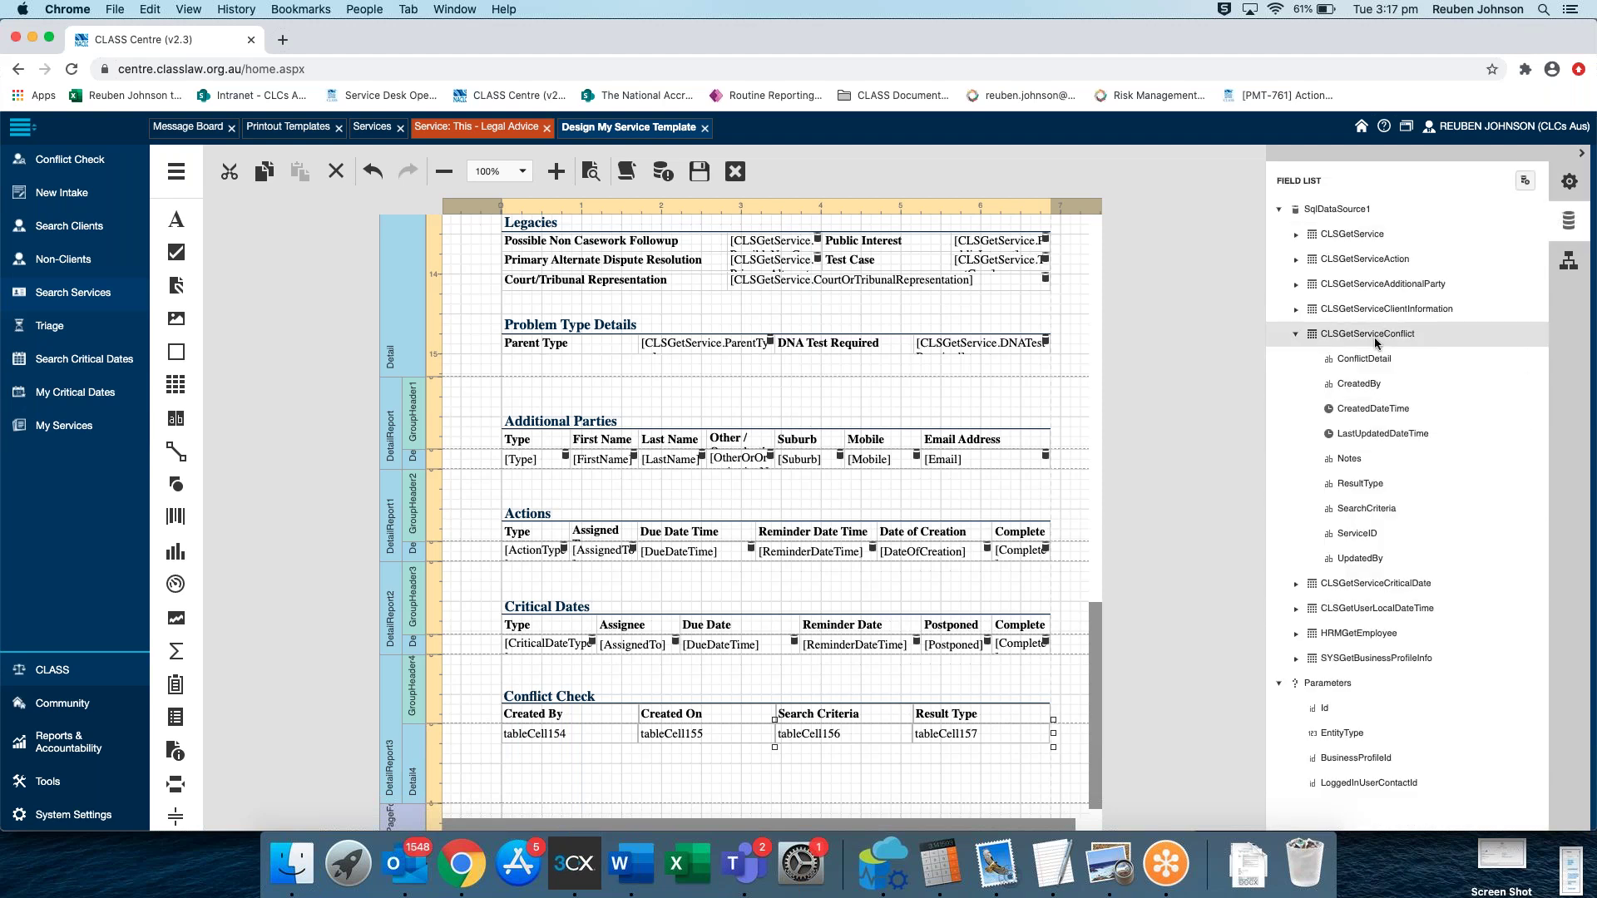
pyautogui.moveTo(1364, 387); pyautogui.dragTo(534, 740)
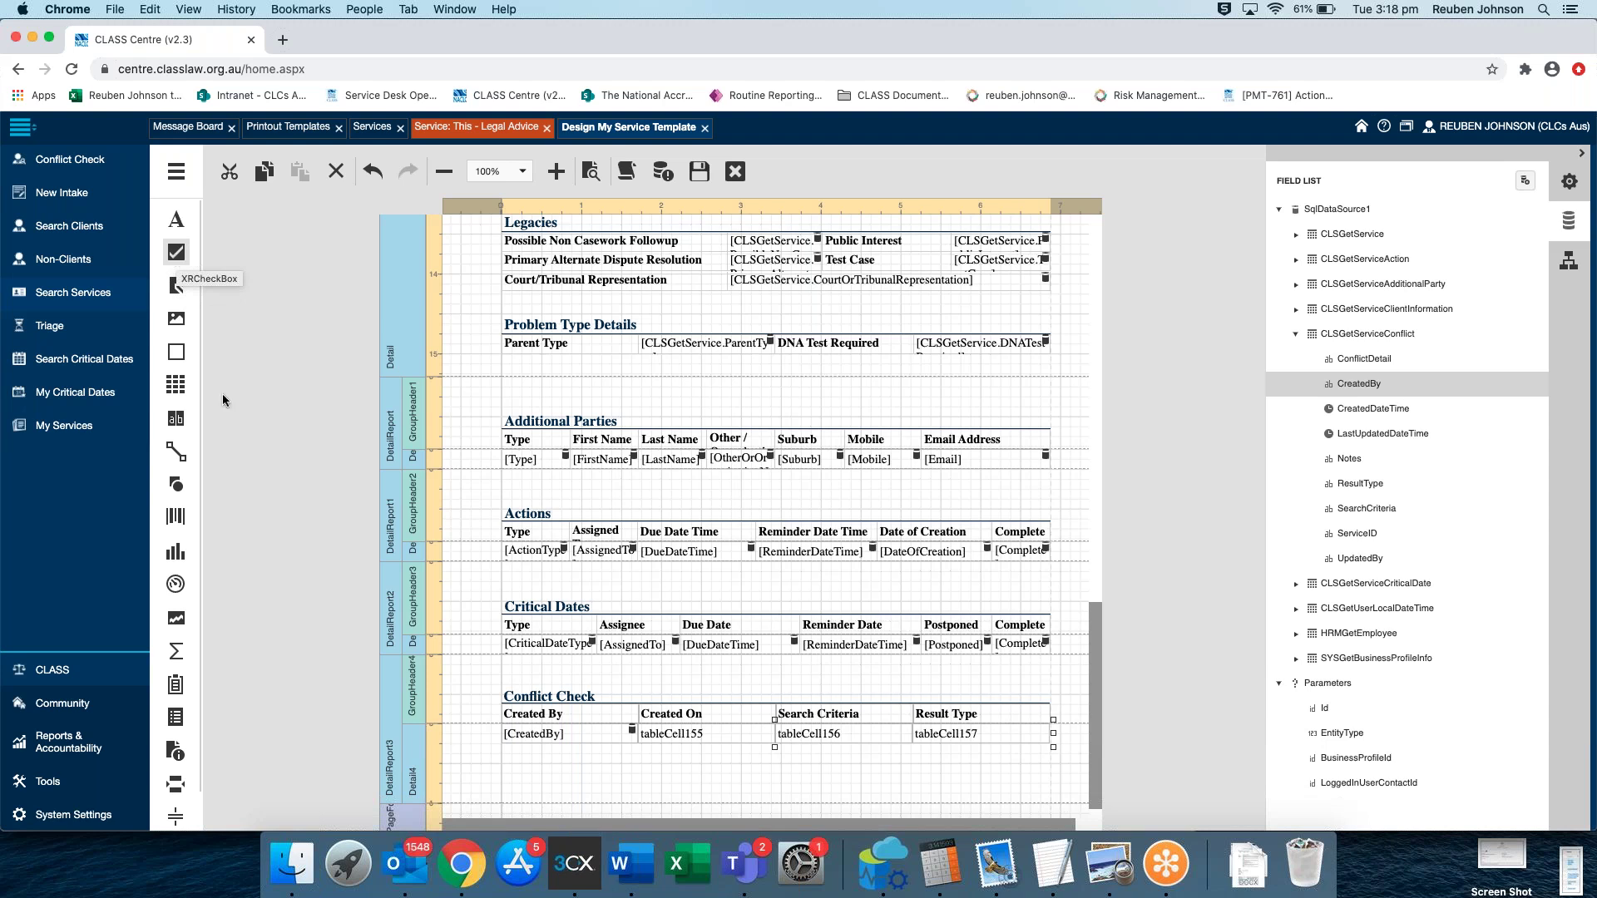
pyautogui.click(1367, 389)
pyautogui.moveTo(1371, 415); pyautogui.dragTo(676, 736)
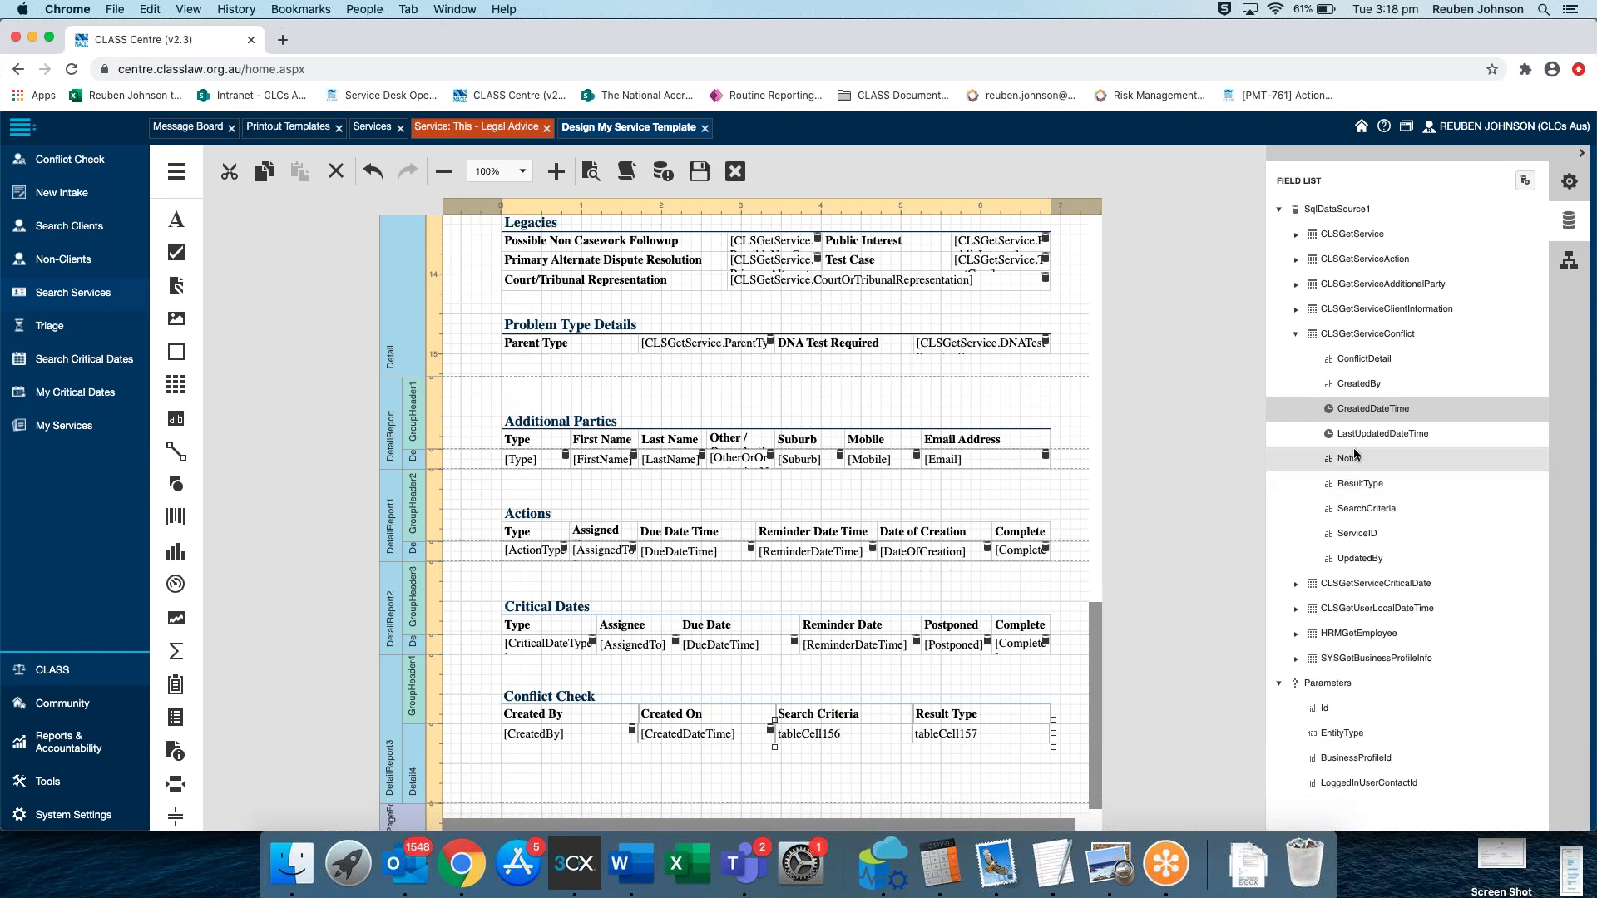
pyautogui.moveTo(1358, 522); pyautogui.dragTo(852, 745)
pyautogui.moveTo(1361, 483); pyautogui.dragTo(984, 736)
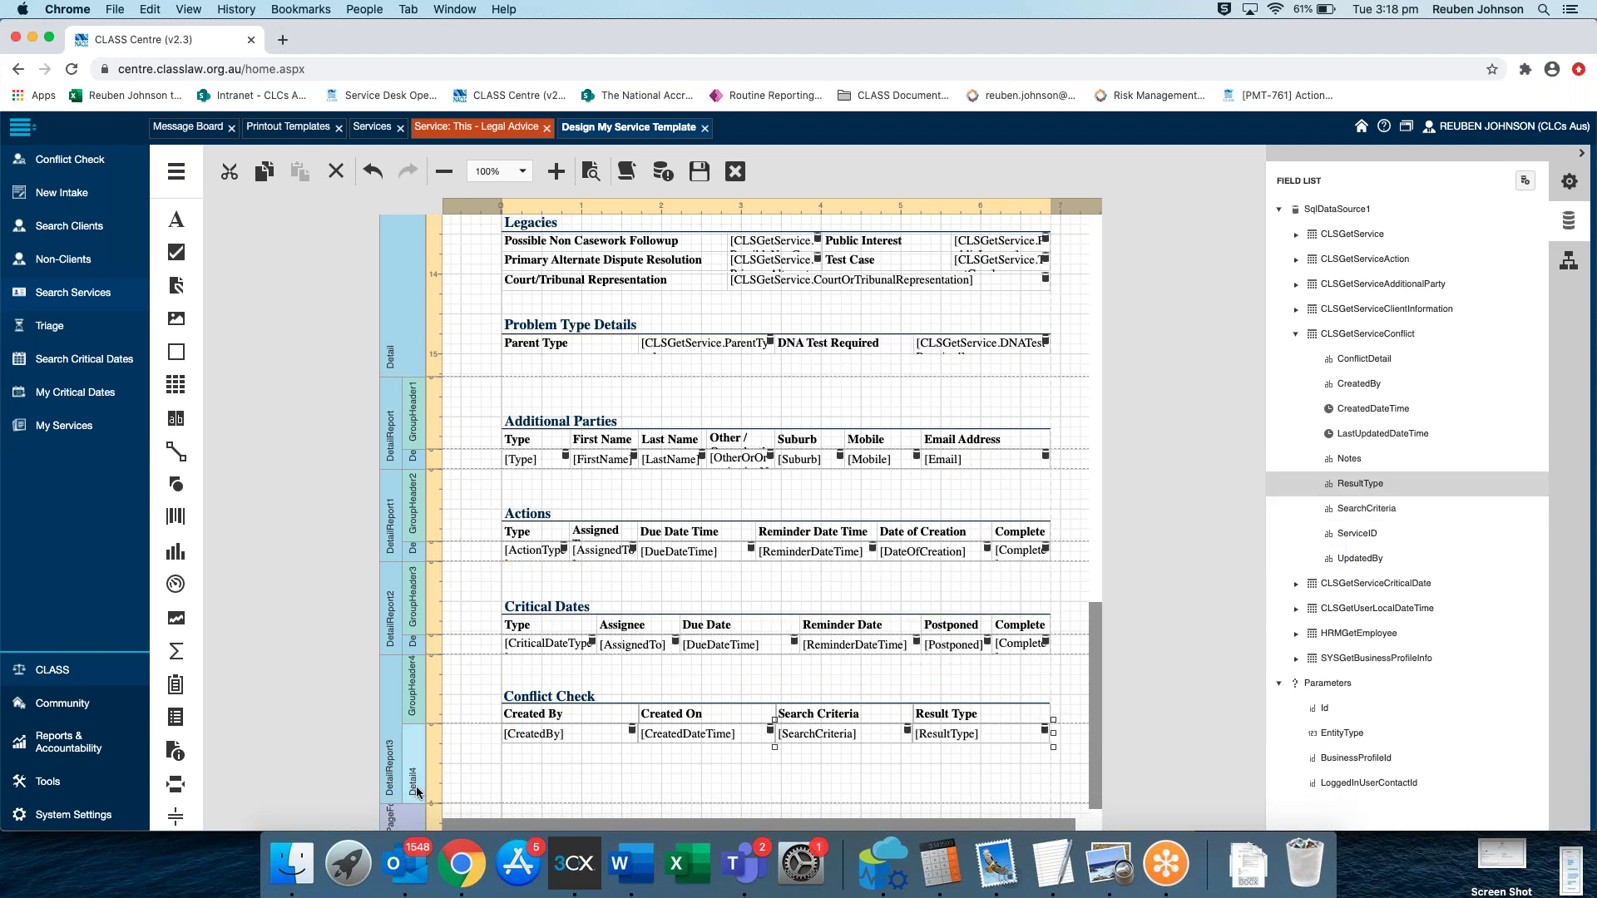
# Shrink the Detail4 band to end just beneath its table and save the template
pyautogui.moveTo(425, 773); pyautogui.dragTo(421, 745)
pyautogui.scroll(2, 420, 732)
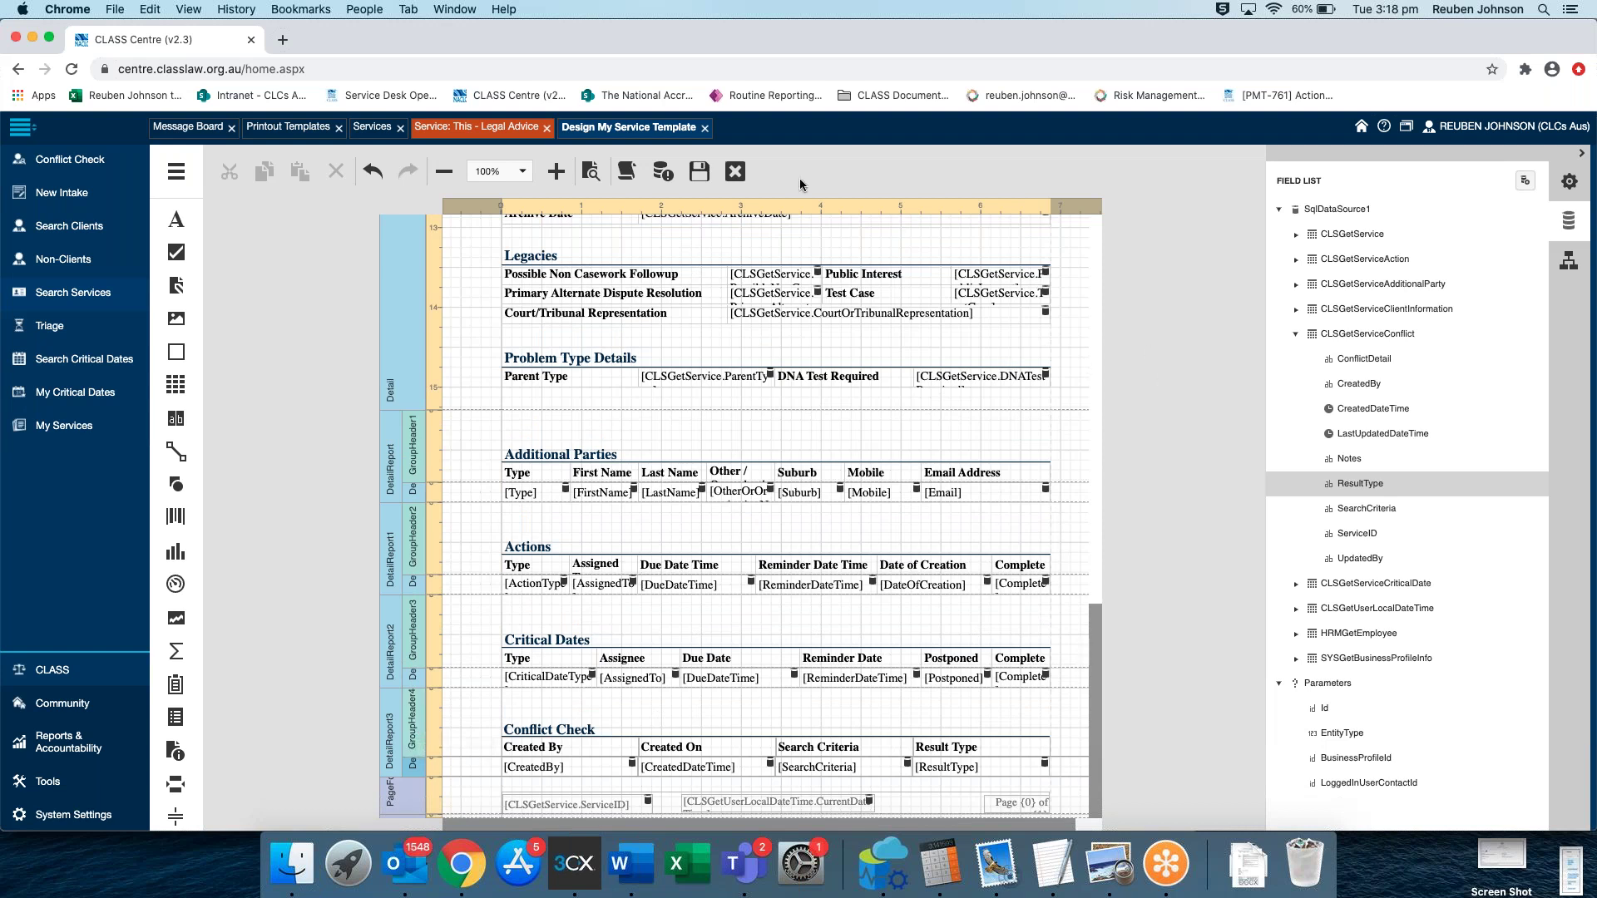
pyautogui.click(699, 172)
pyautogui.click(1020, 439)
# Switch to the open Legal Advice service record, view its conflicts list, and close it
pyautogui.click(491, 127)
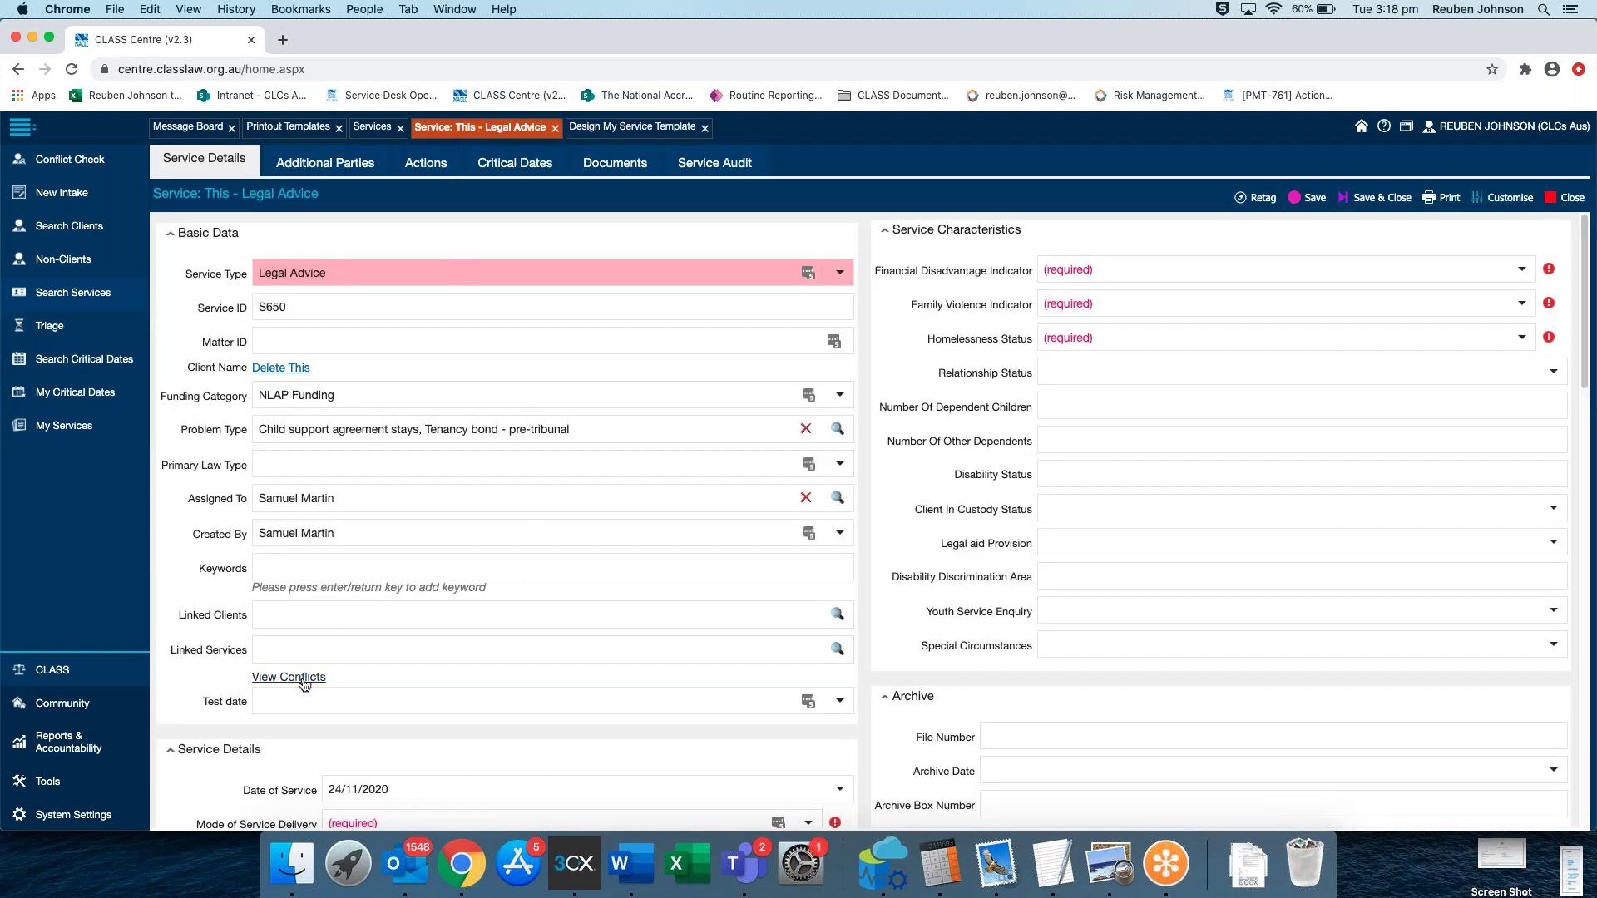
pyautogui.click(289, 677)
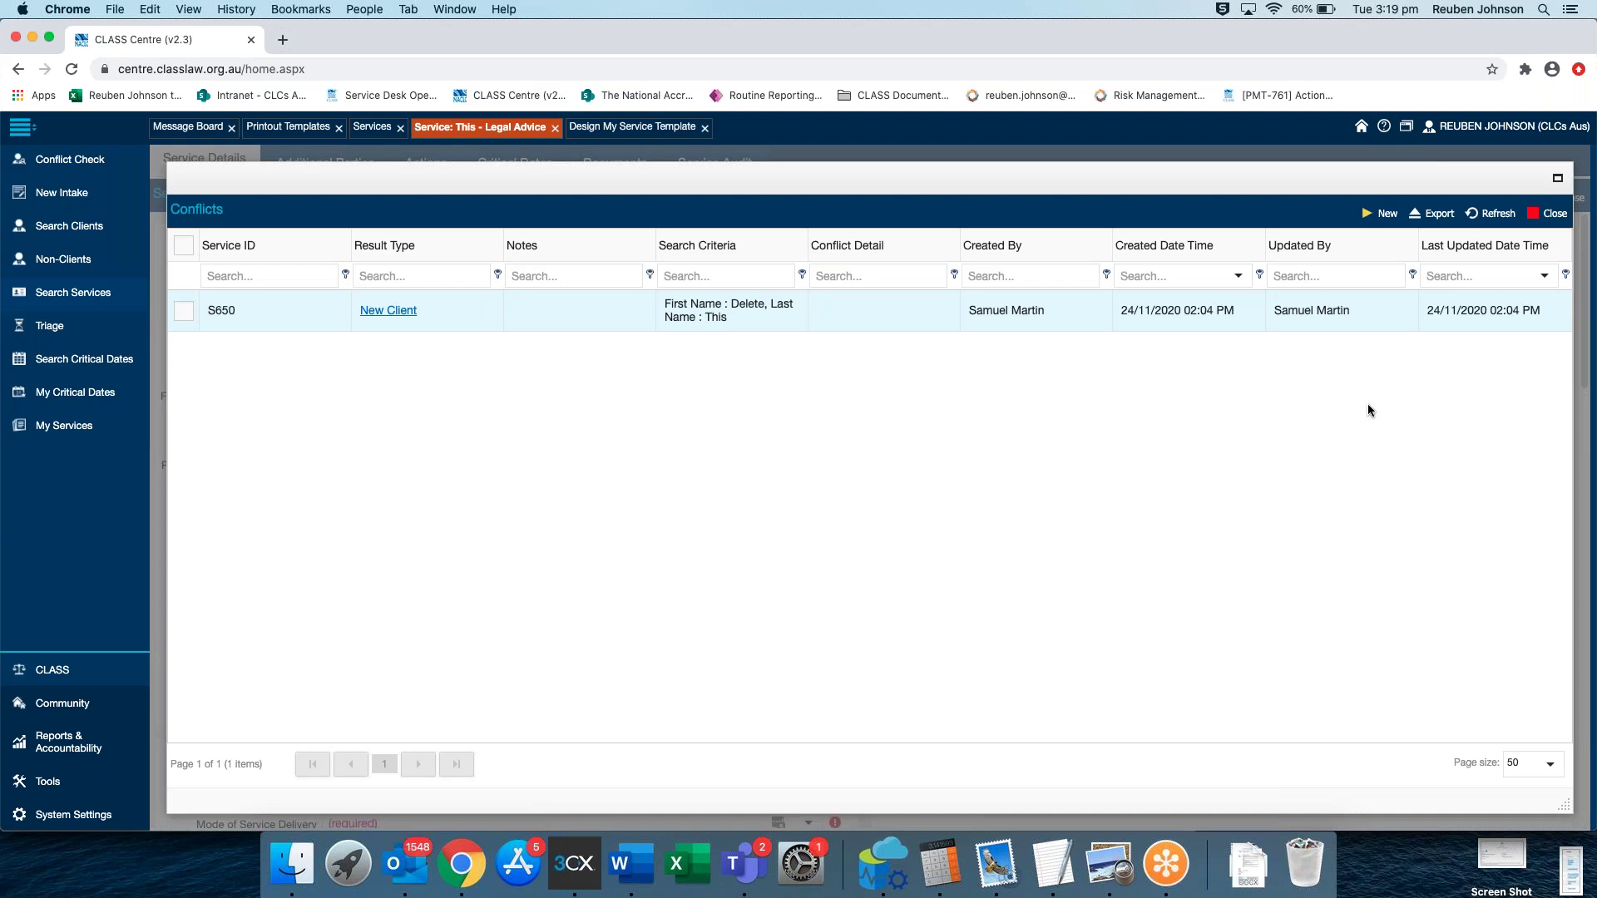
pyautogui.click(1538, 215)
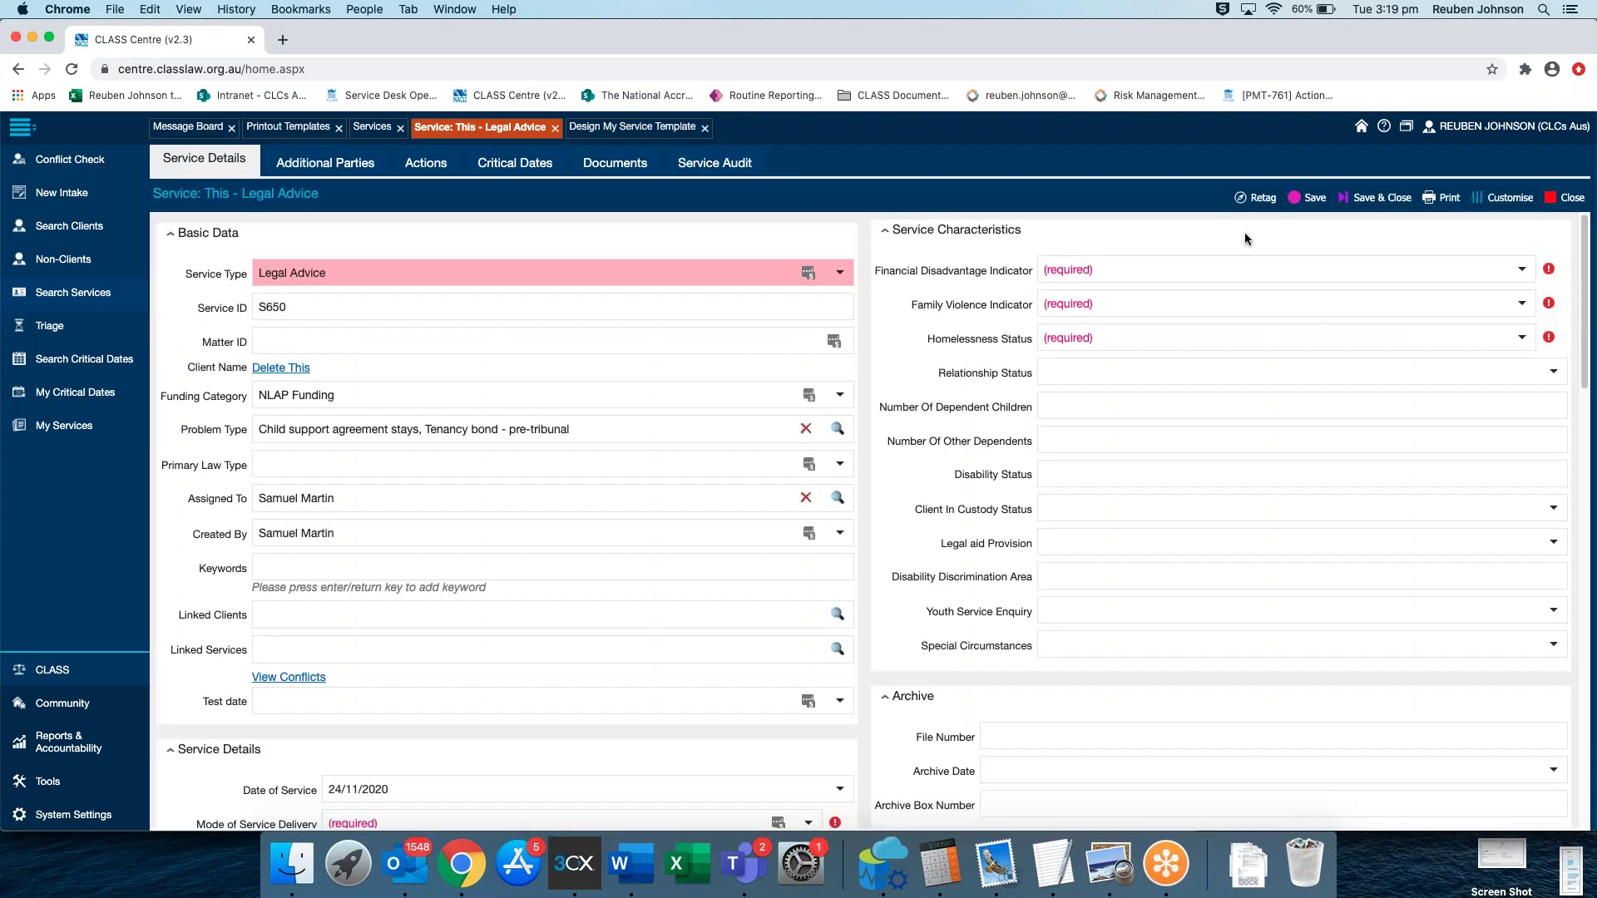
# Preview the service's printout with My Service Template and examine the Conflict Check section on page 2
pyautogui.click(1439, 198)
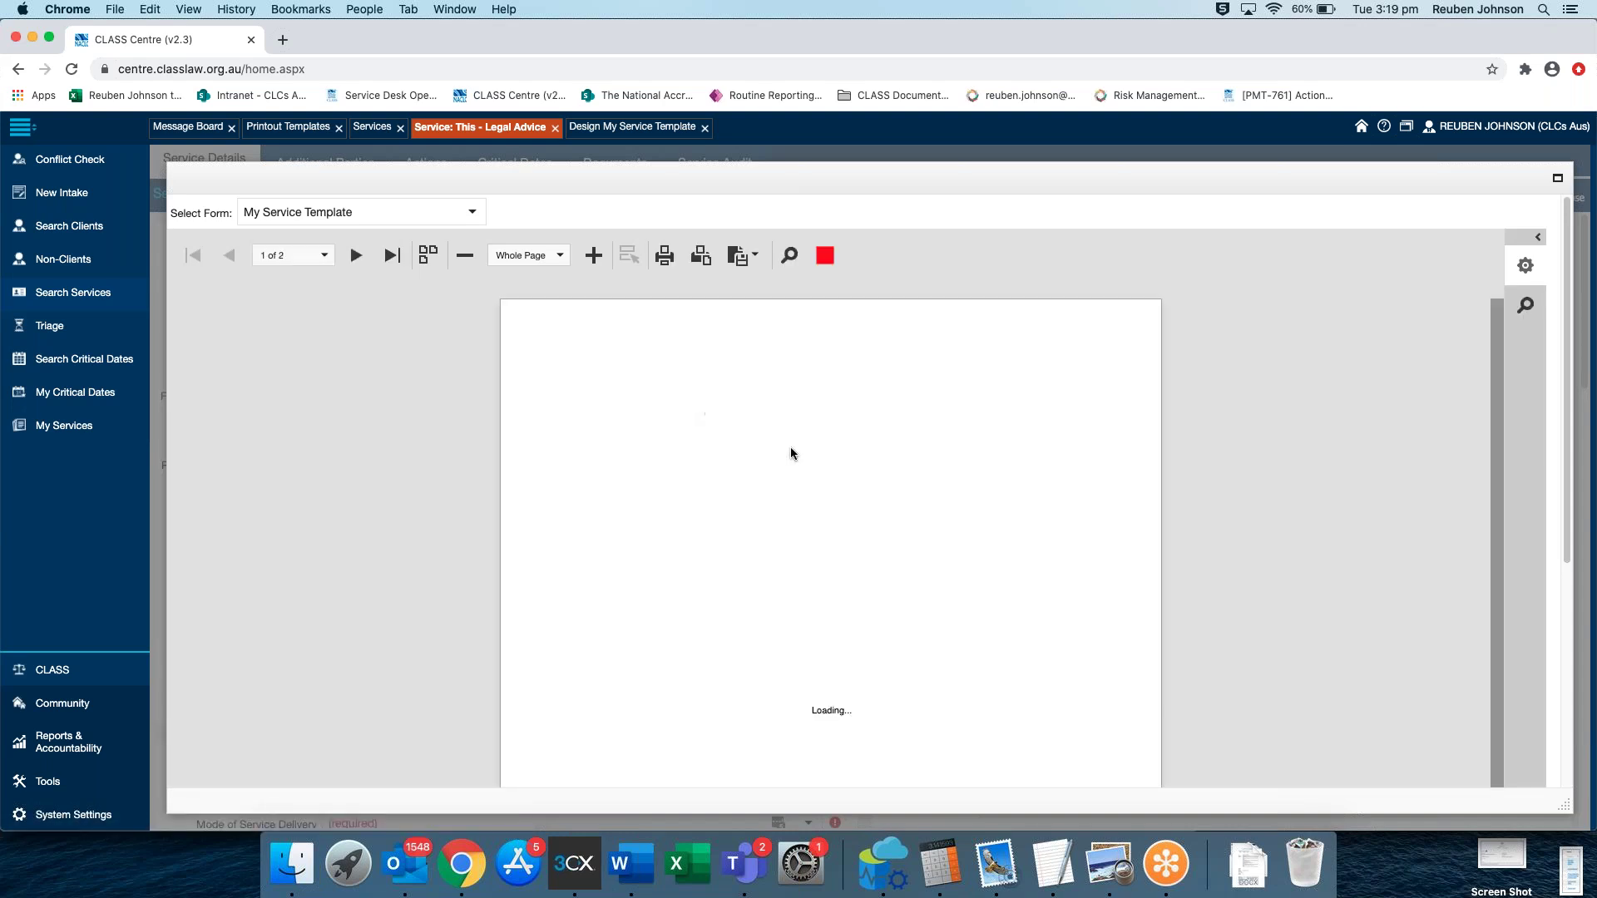
pyautogui.scroll(-5, 833, 460)
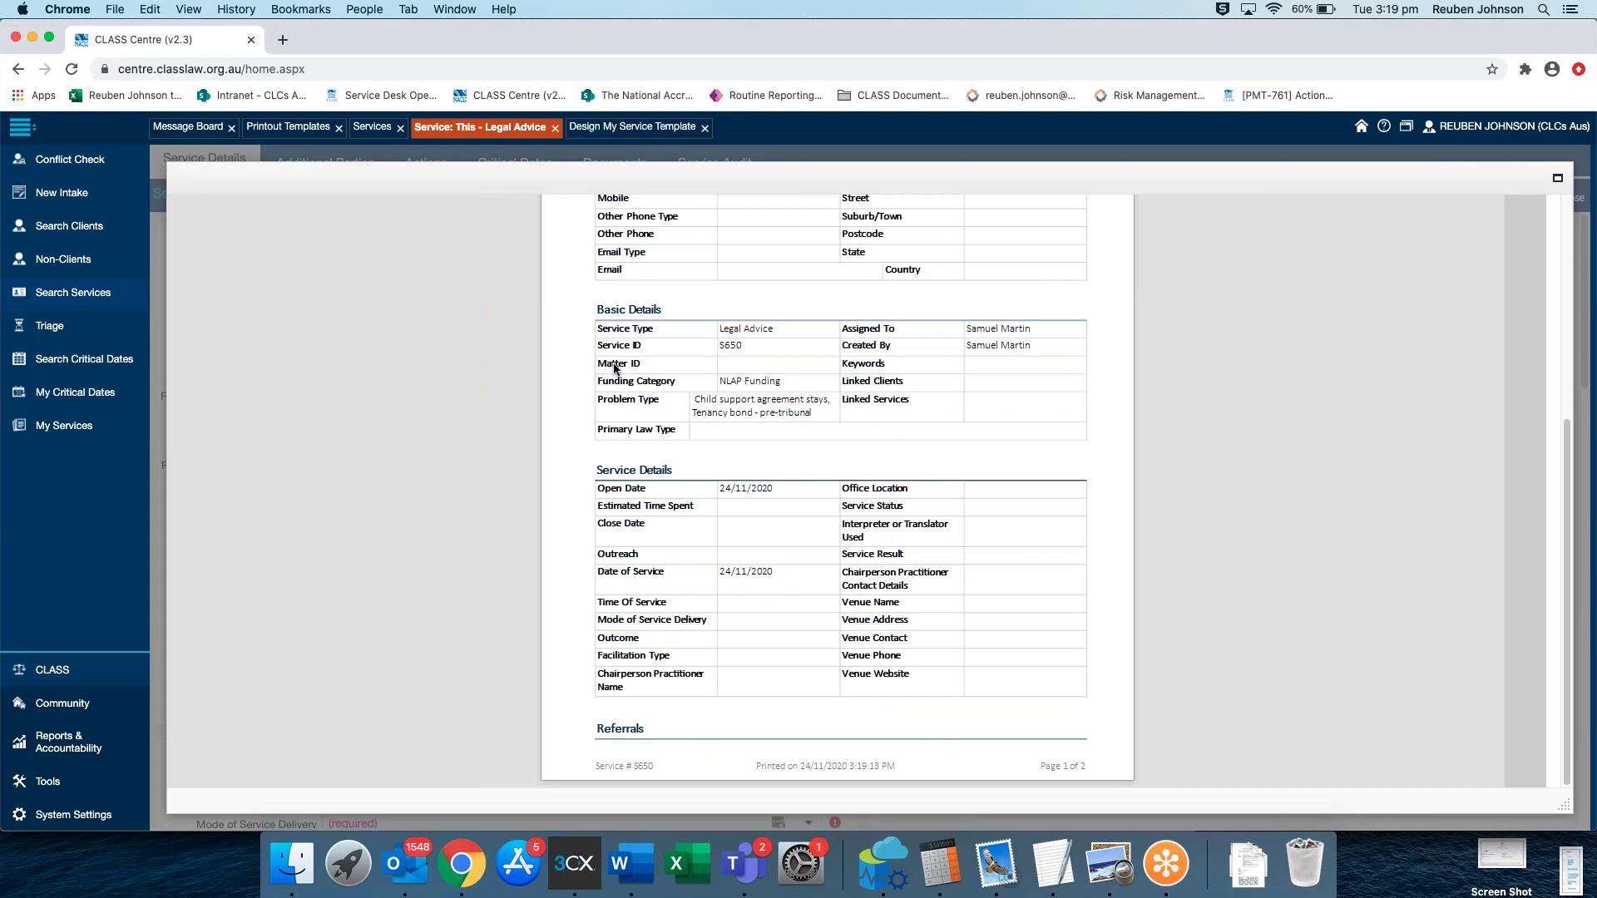
pyautogui.scroll(5, 613, 379)
pyautogui.click(356, 256)
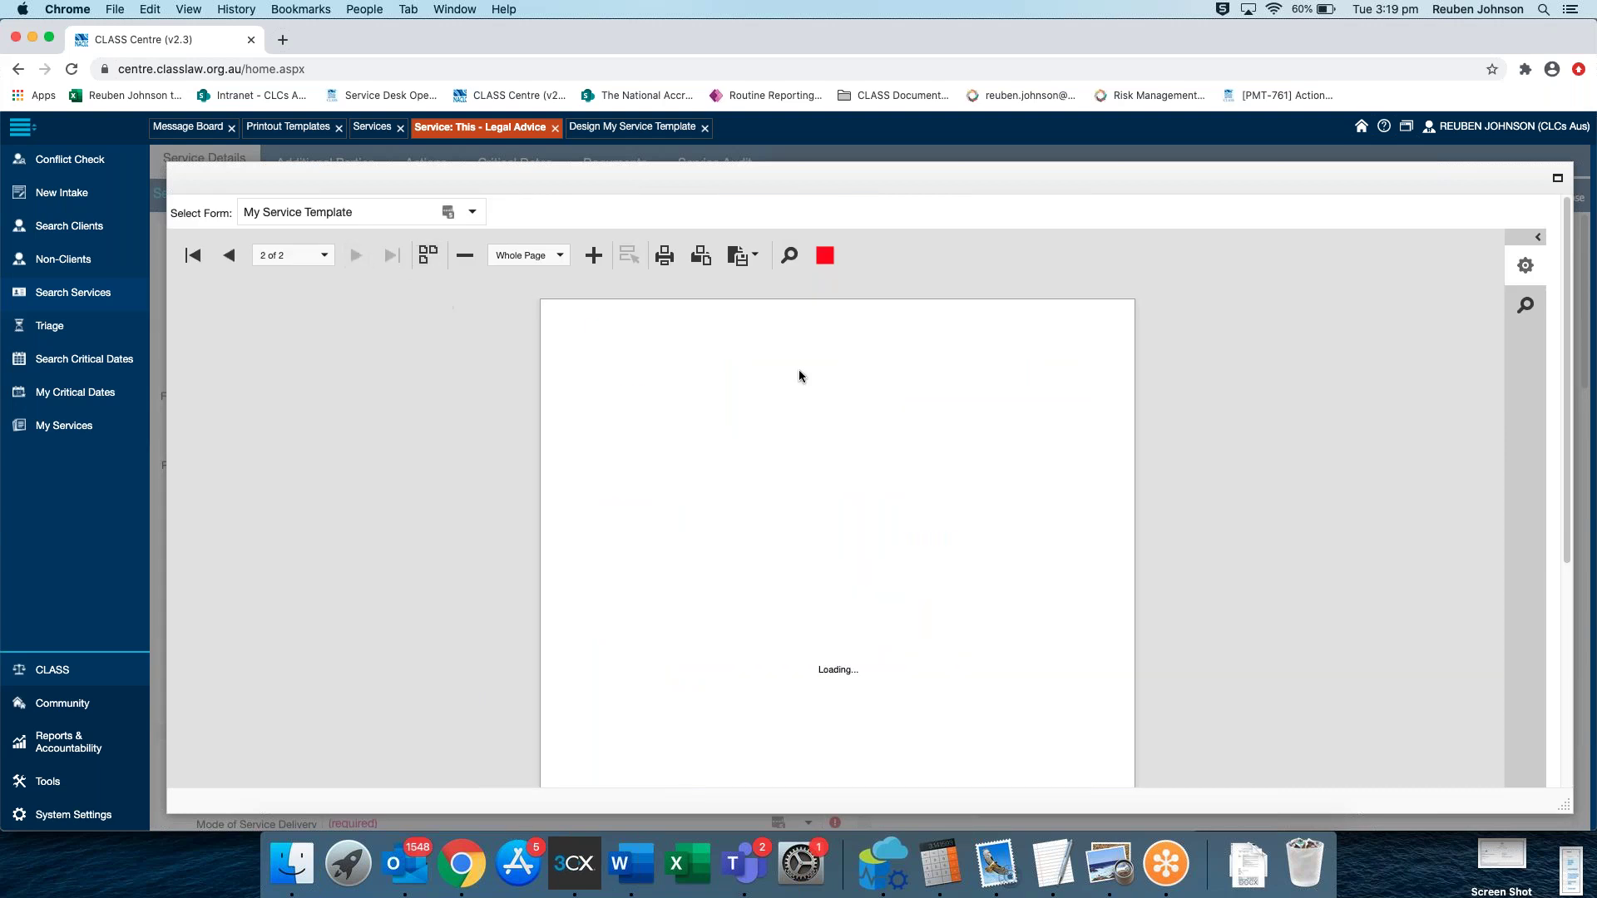
pyautogui.scroll(-5, 912, 434)
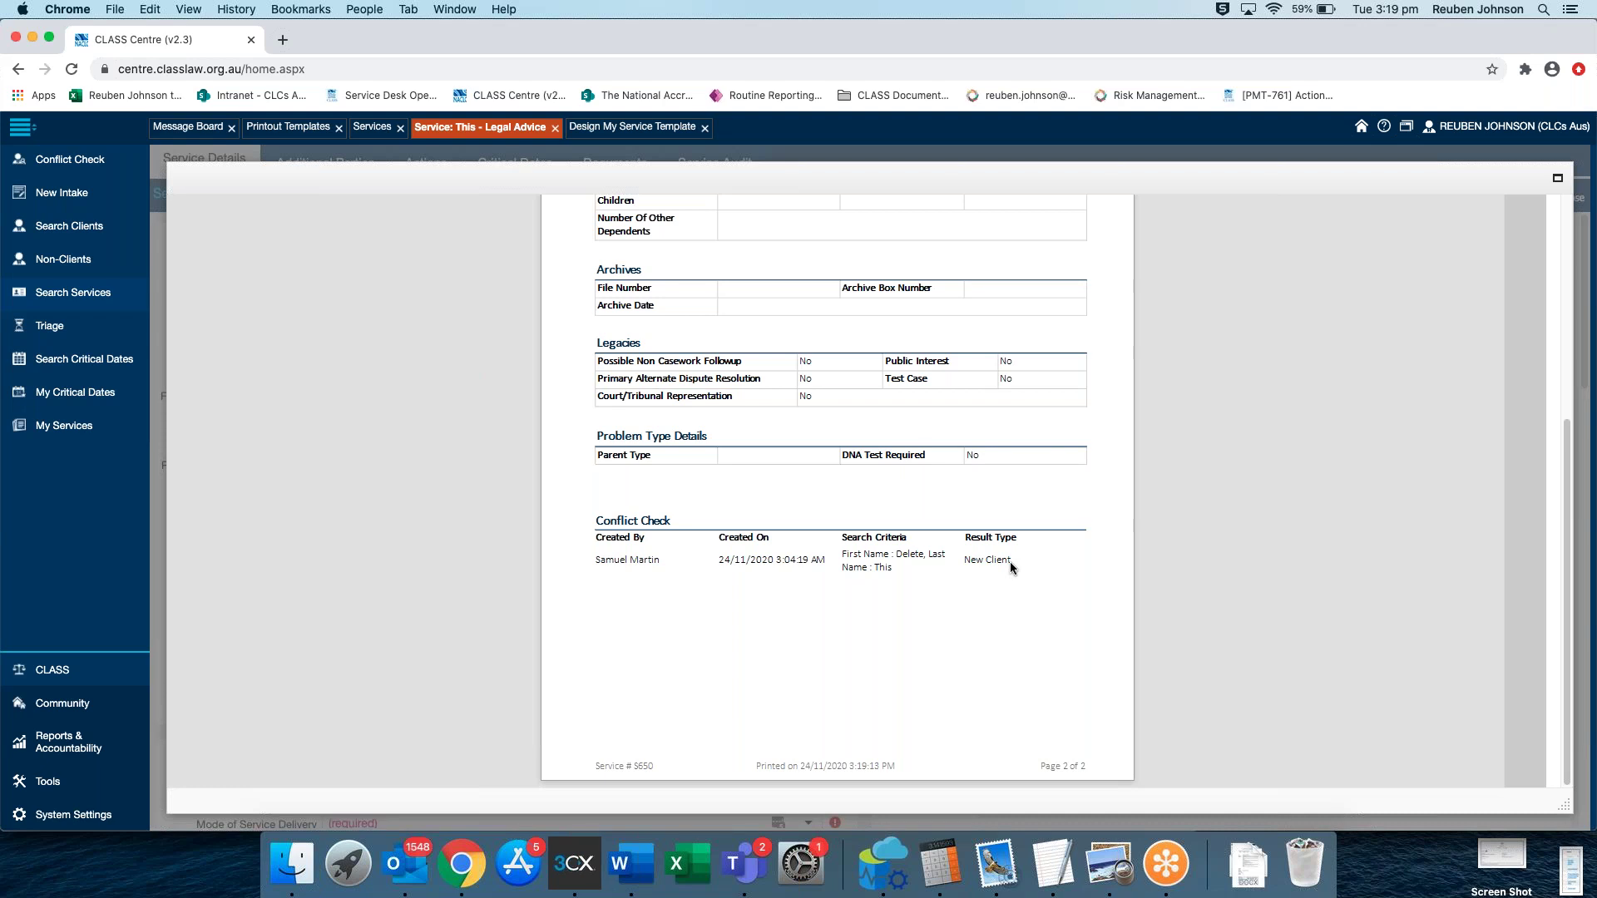
pyautogui.click(574, 863)
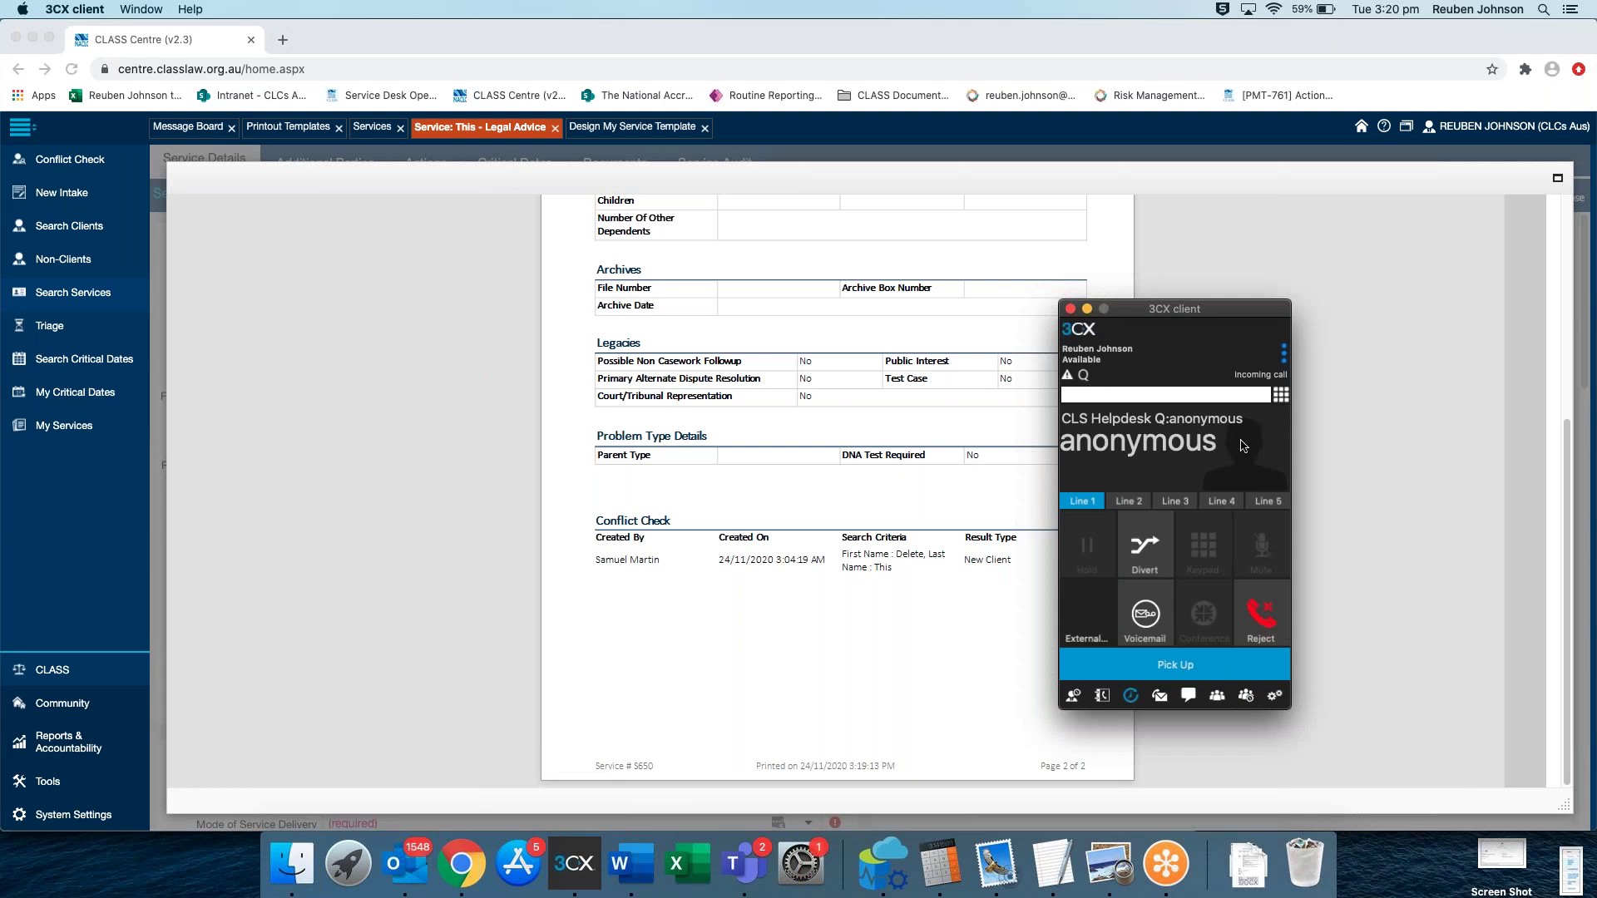
pyautogui.moveTo(1239, 313); pyautogui.dragTo(1324, 347)
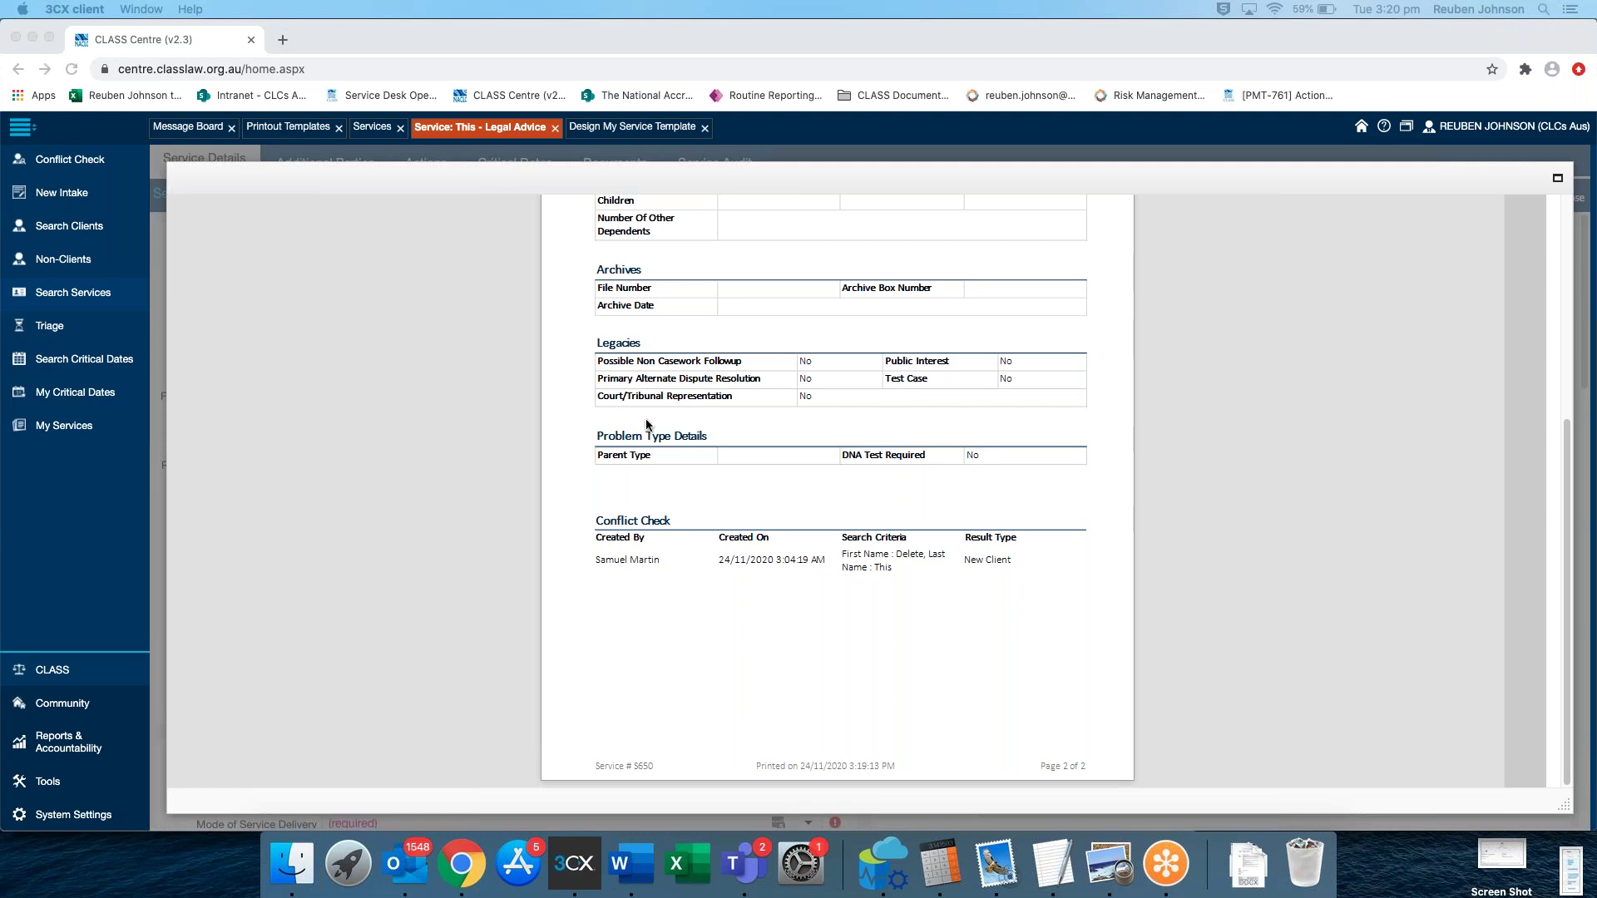
pyautogui.scroll(5, 1110, 440)
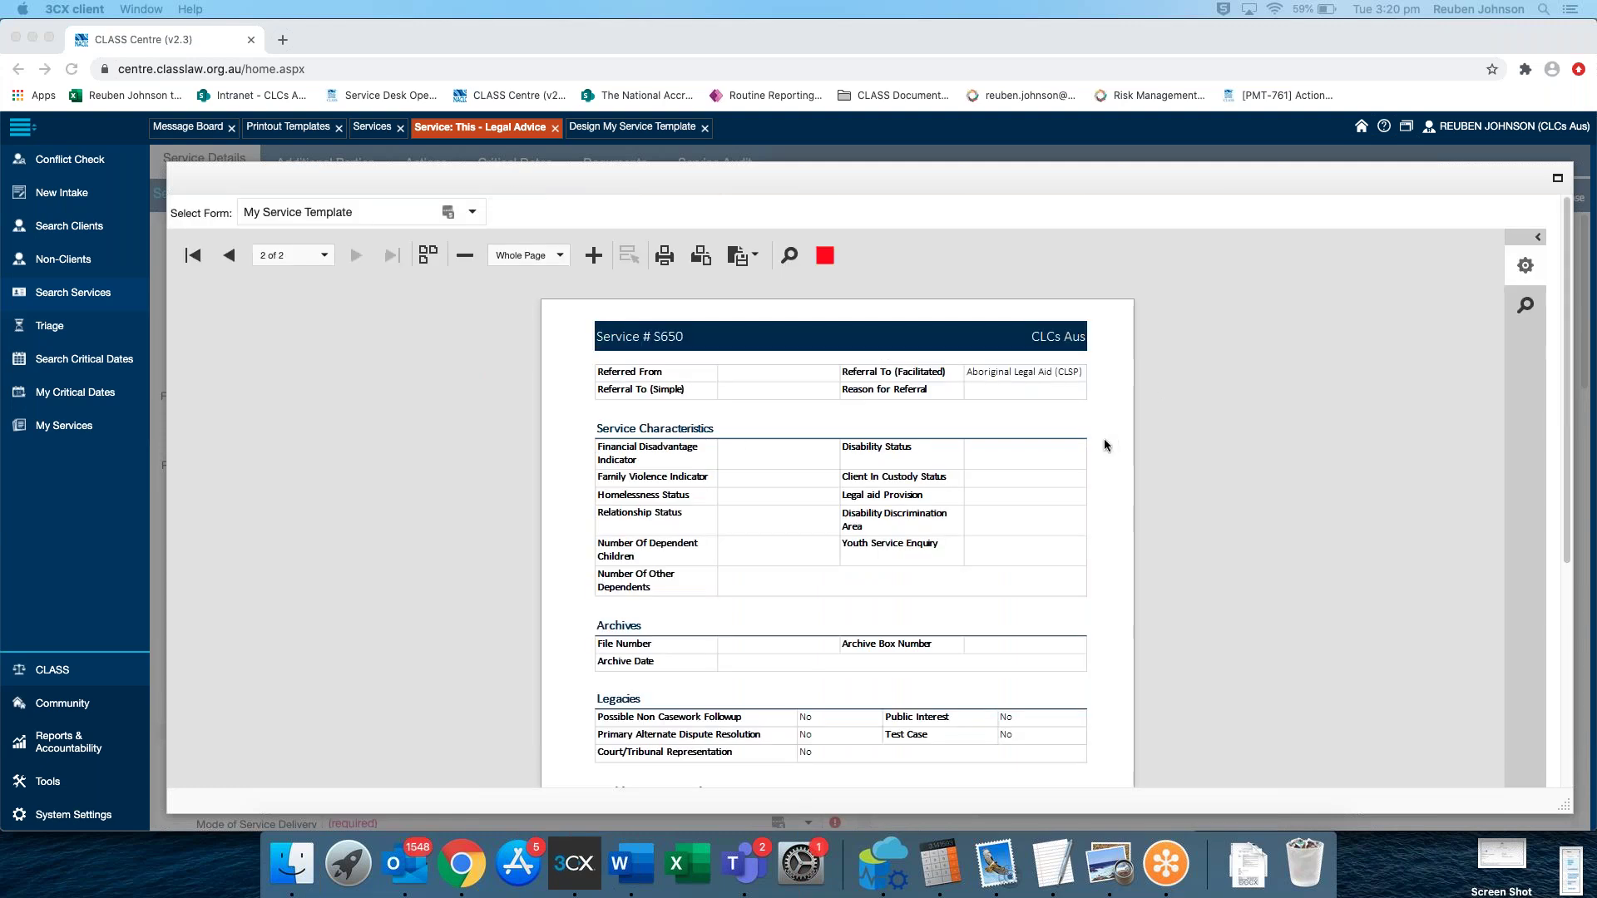
pyautogui.scroll(-4, 1104, 449)
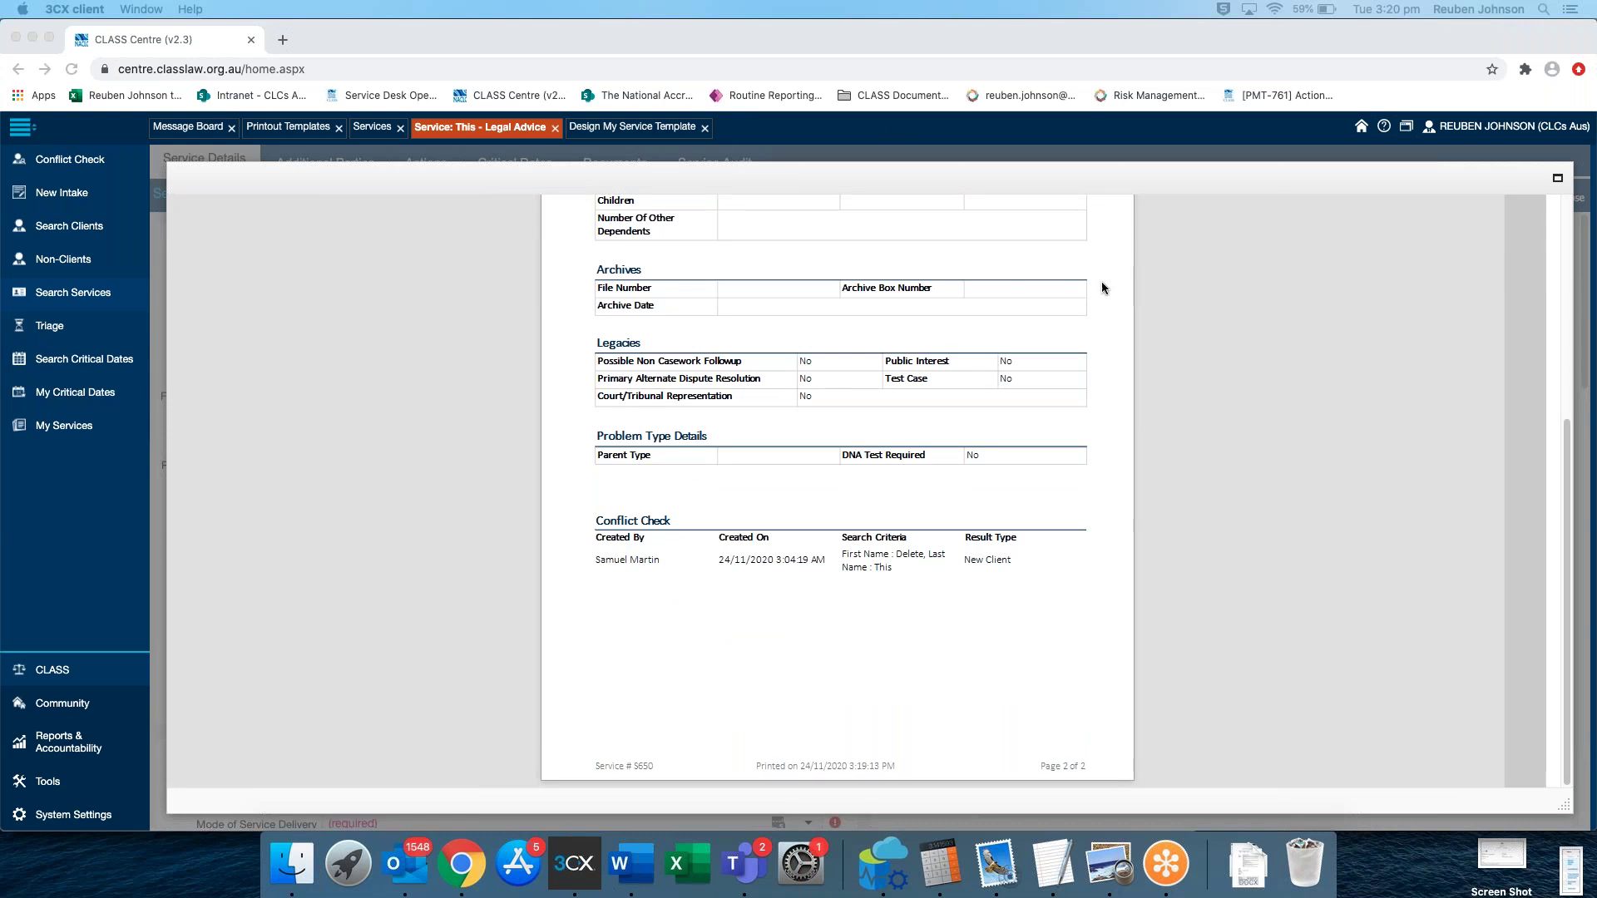
# Return to the My Service Template design and inspect the border settings of the Critical Dates header table (table13)
pyautogui.click(636, 134)
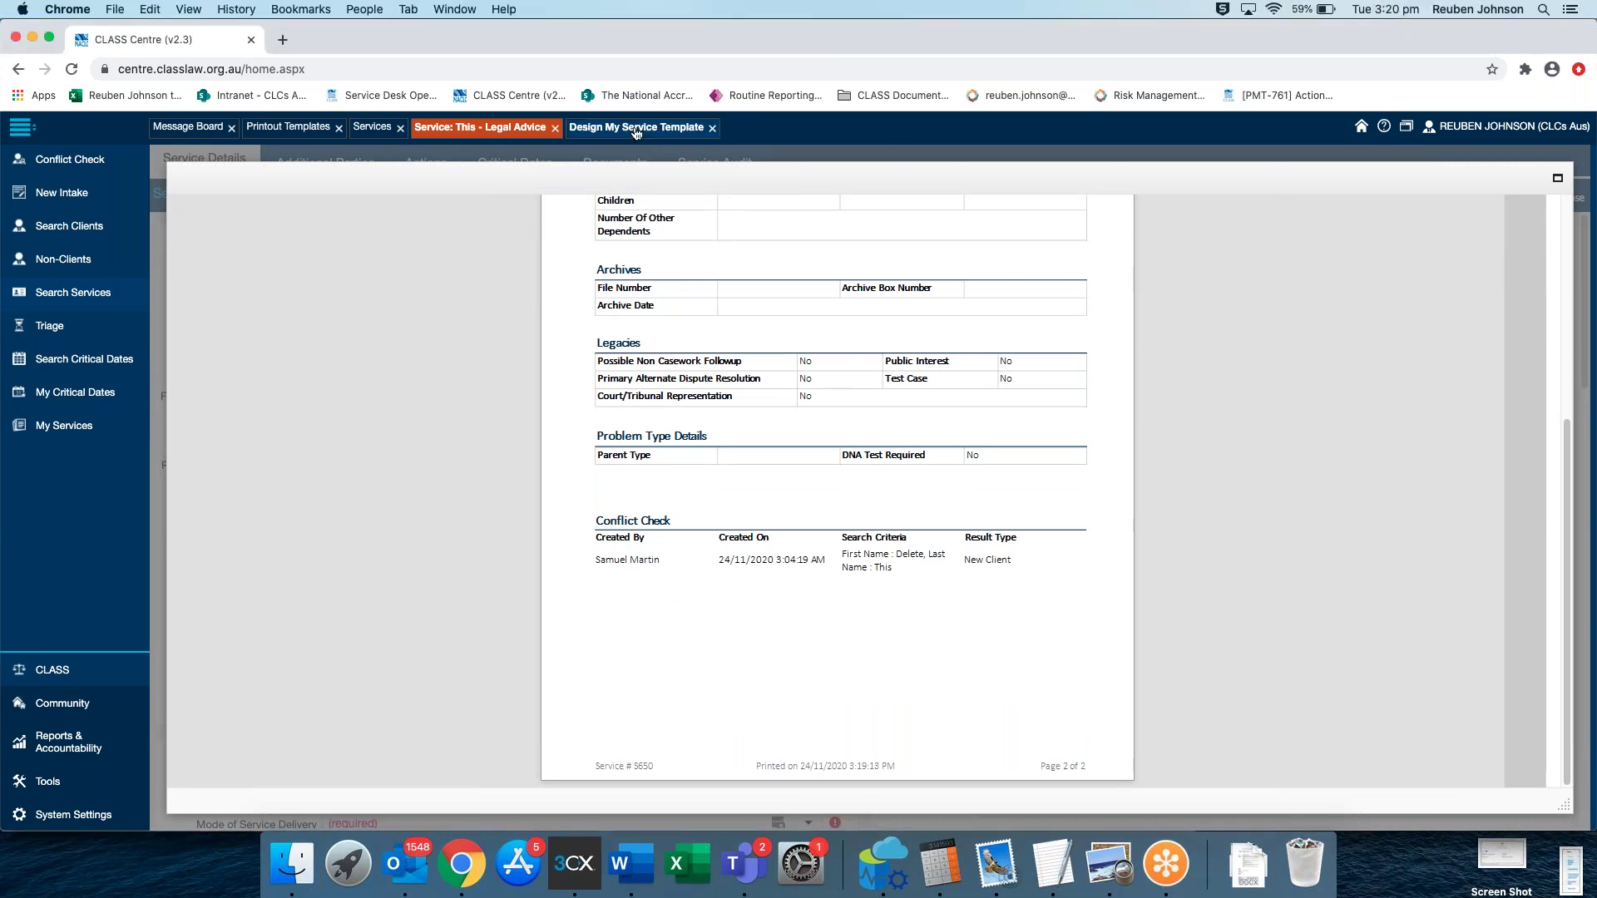
pyautogui.click(636, 133)
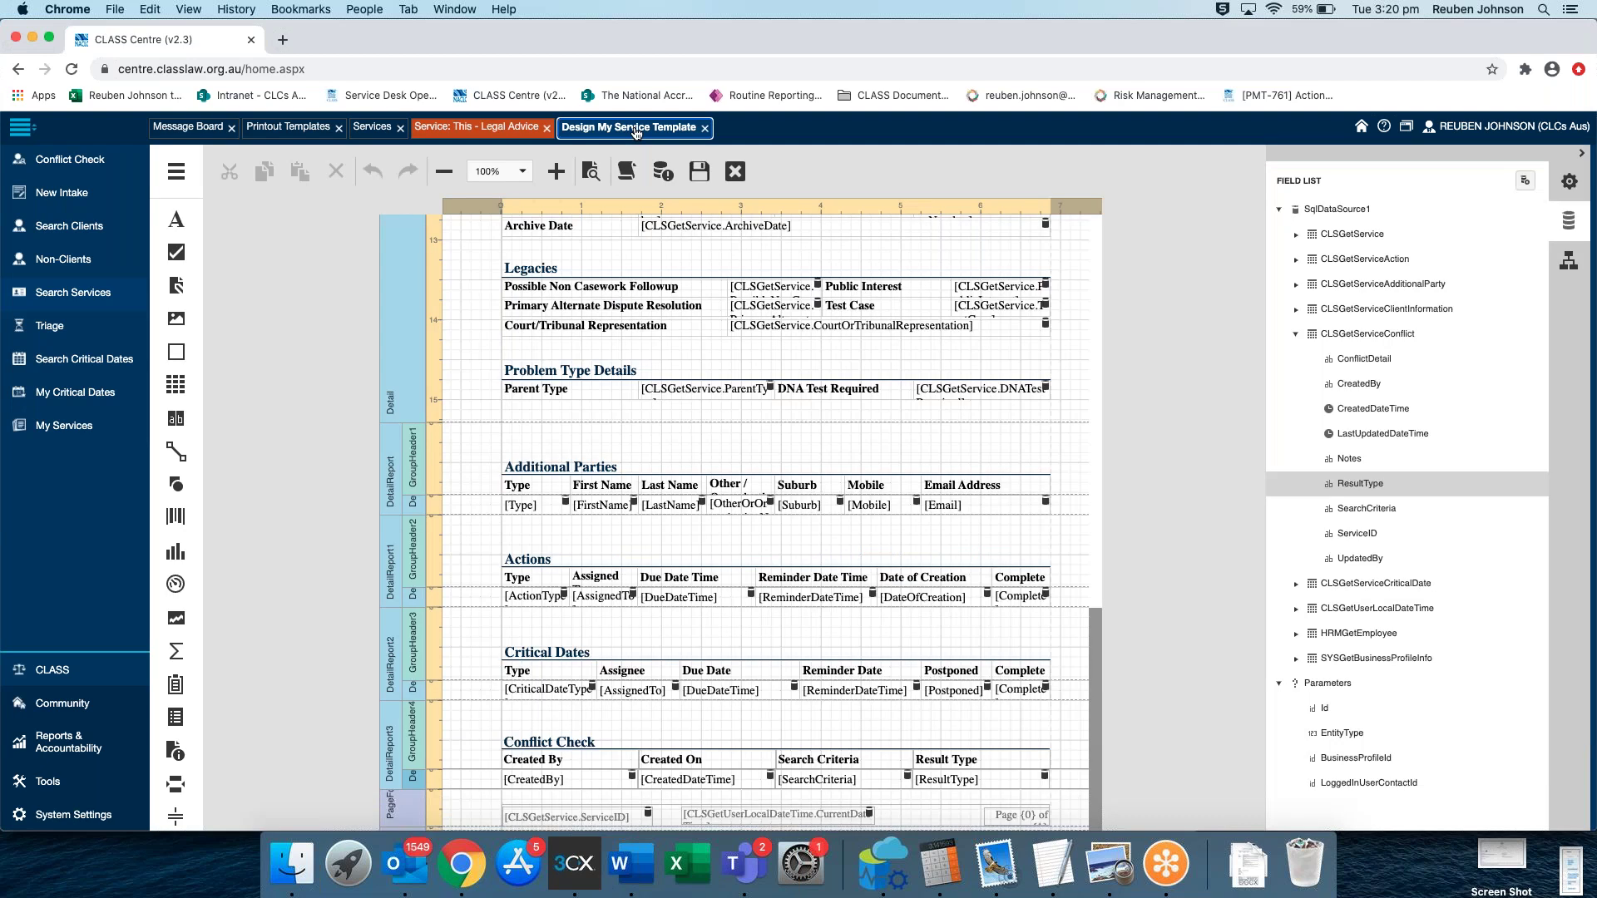
pyautogui.click(572, 676)
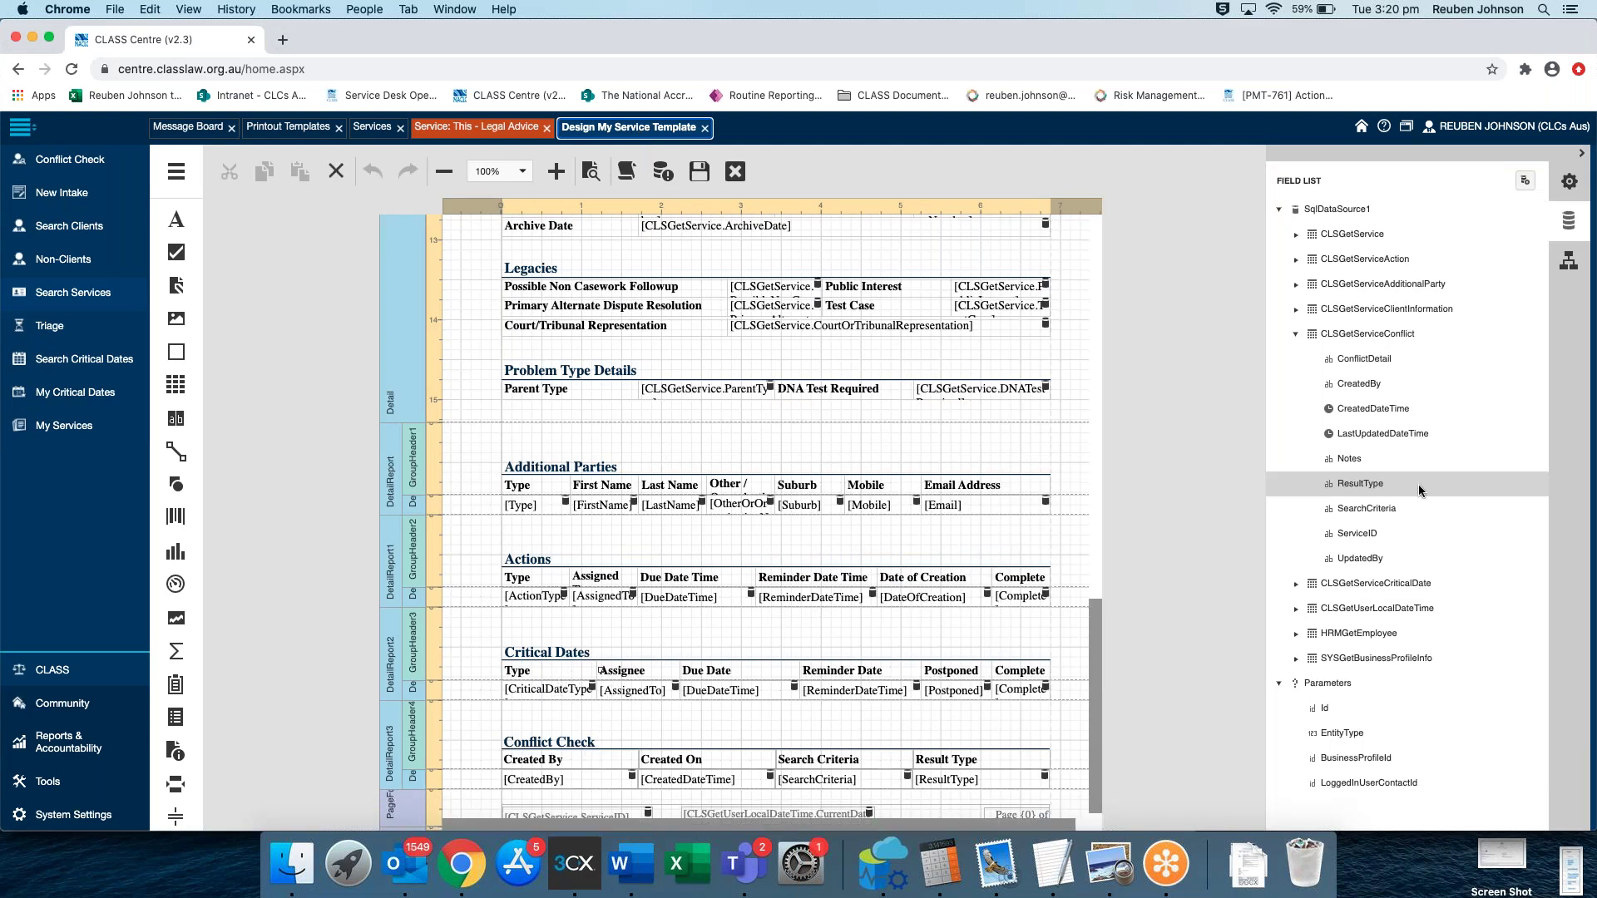
pyautogui.click(1566, 274)
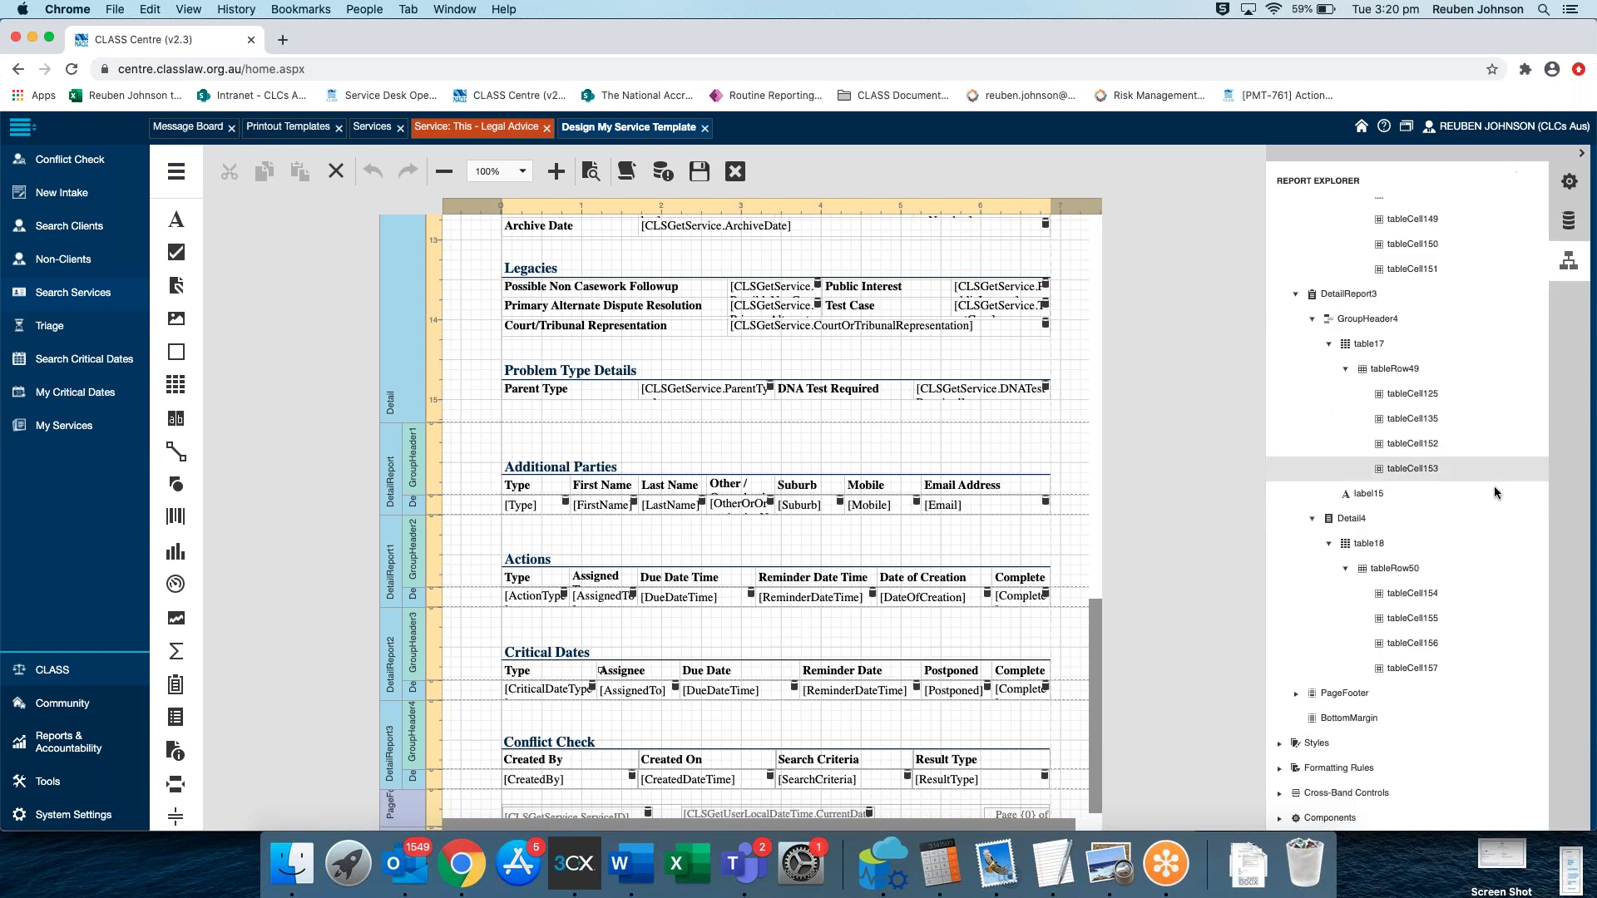
pyautogui.scroll(6, 1397, 366)
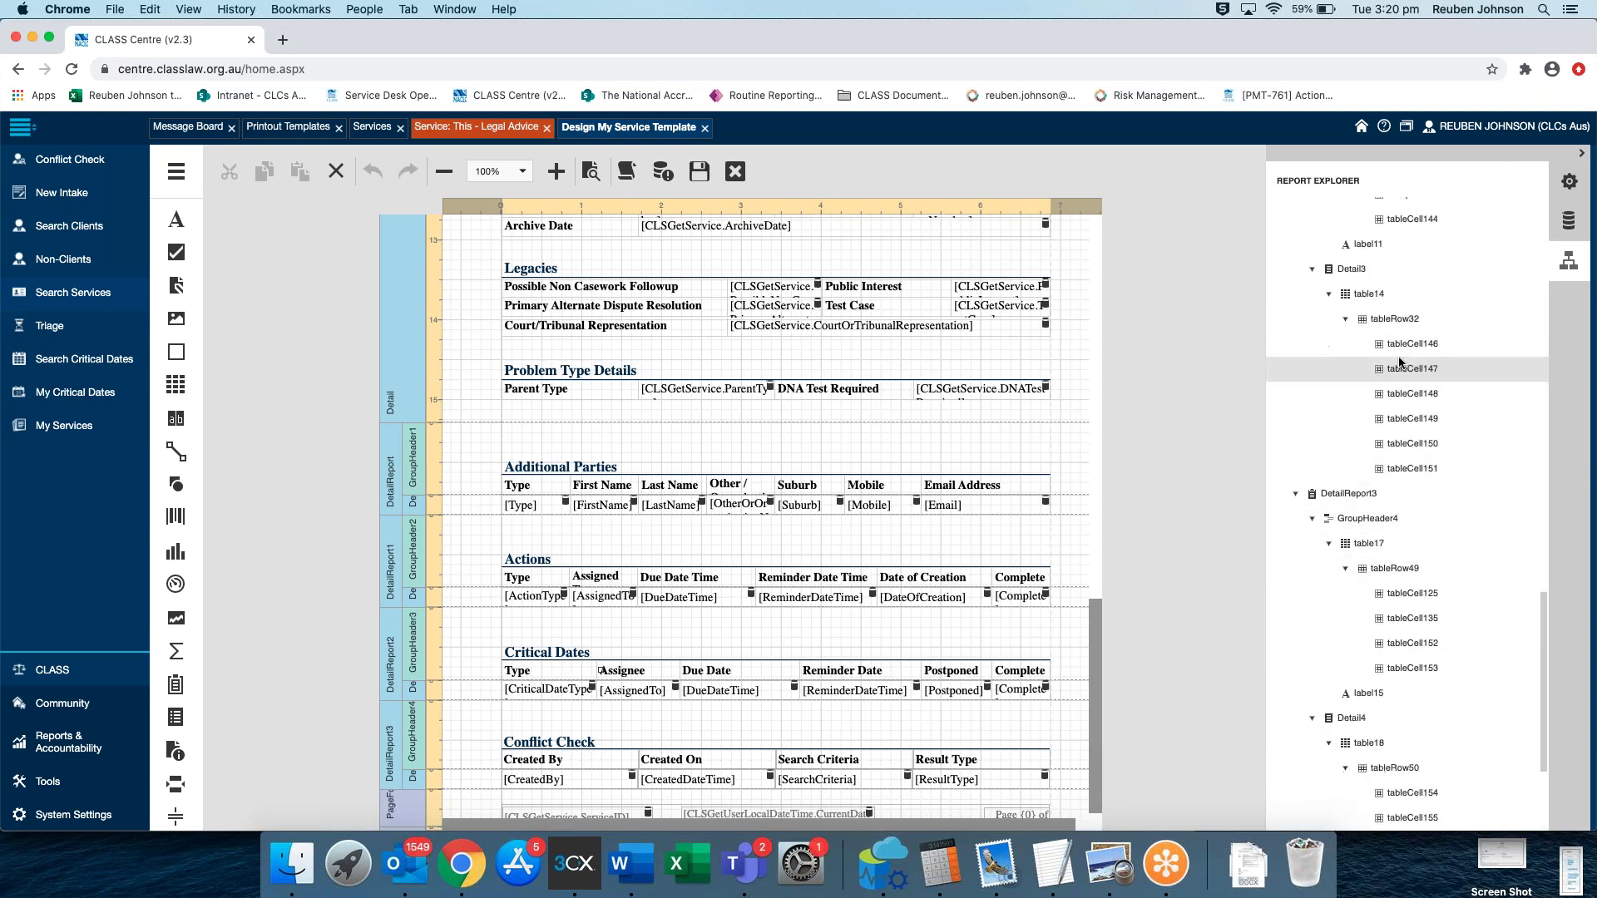
pyautogui.click(1376, 344)
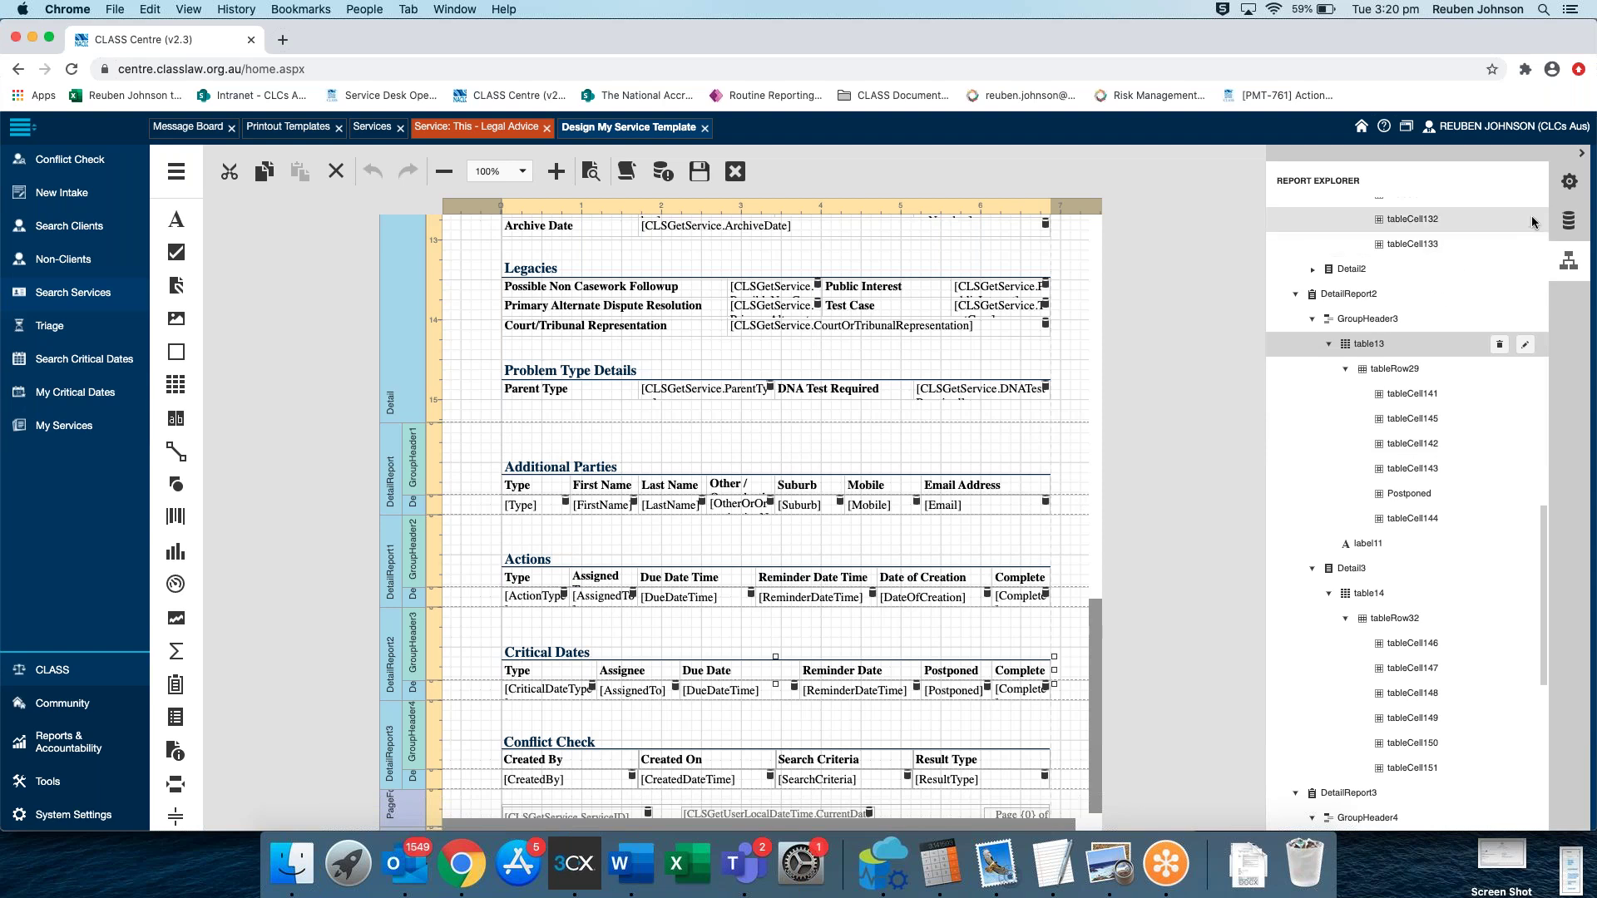
pyautogui.click(1569, 182)
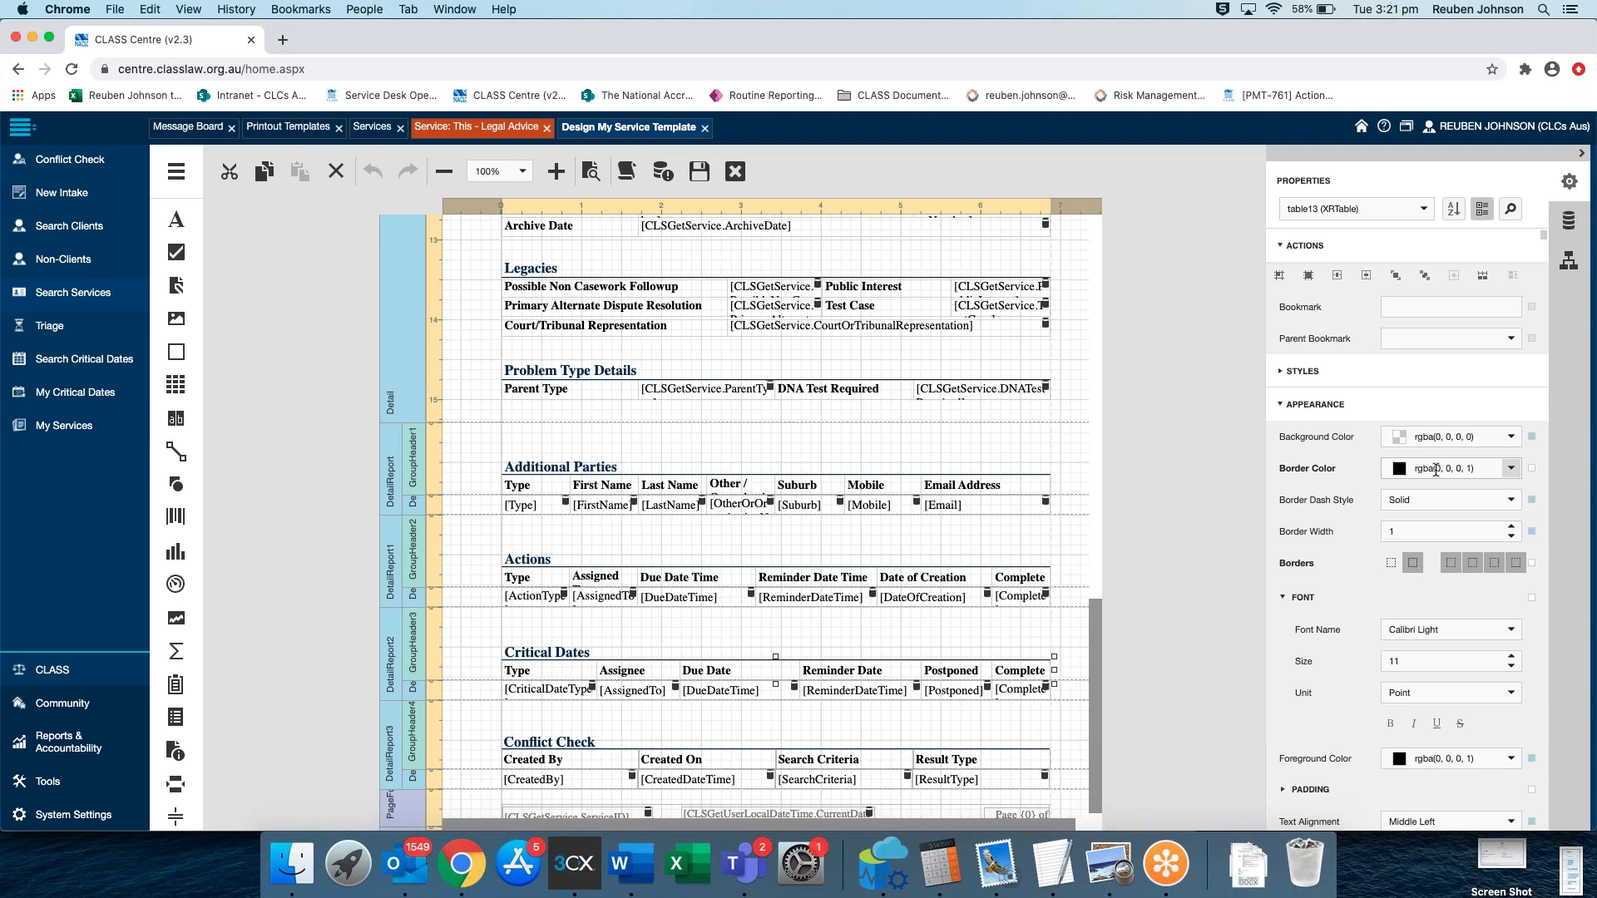
pyautogui.scroll(-1, 741, 541)
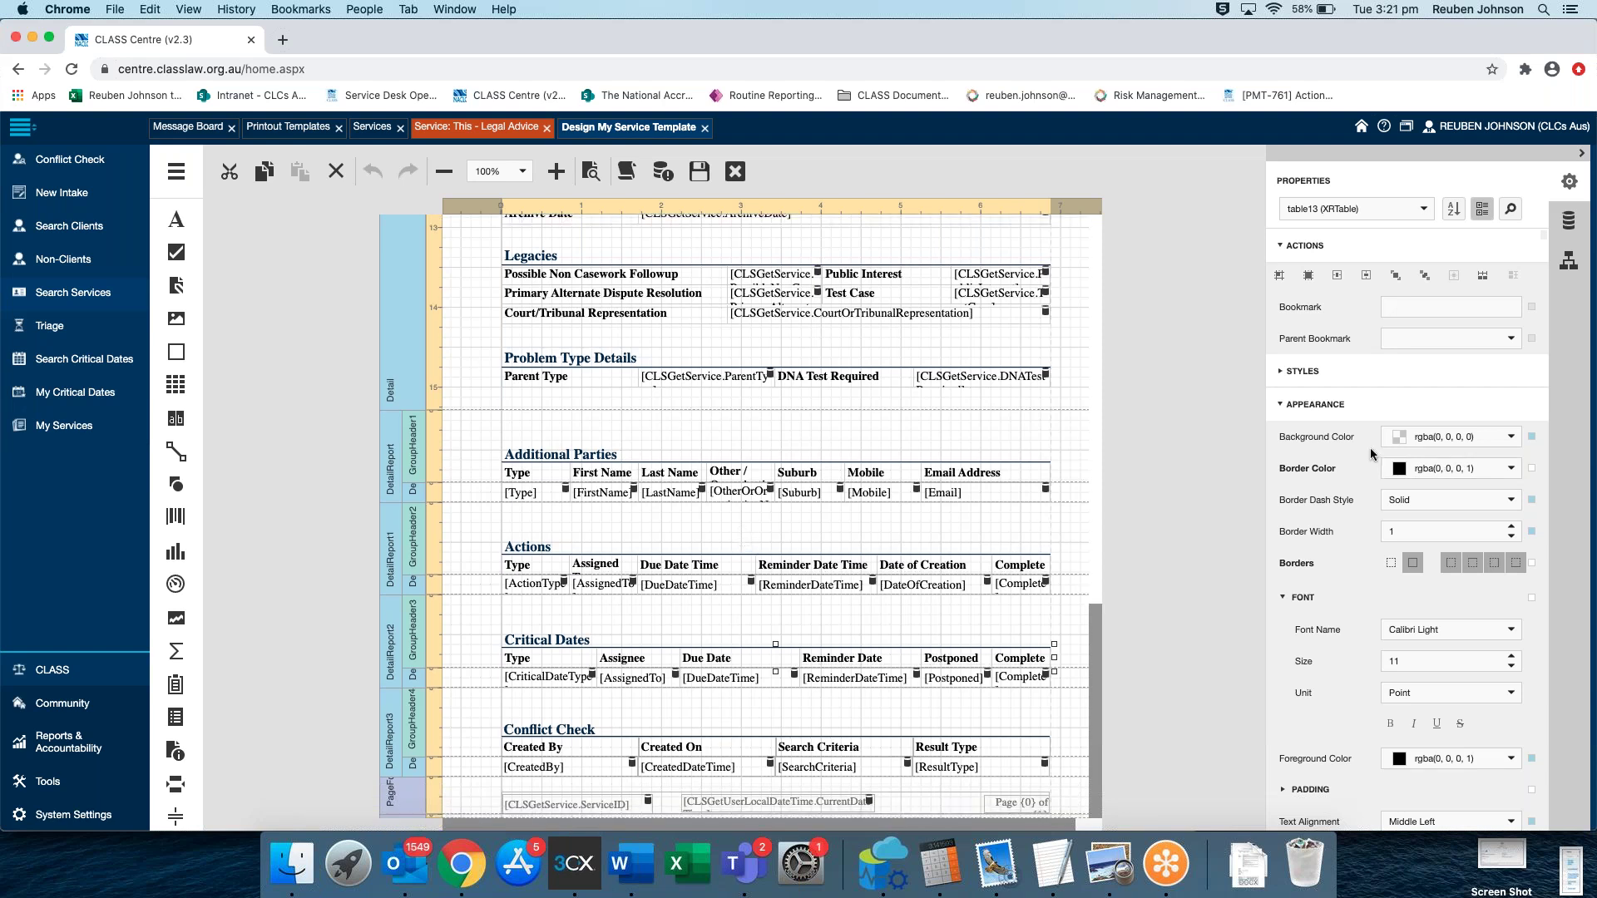
pyautogui.click(1567, 262)
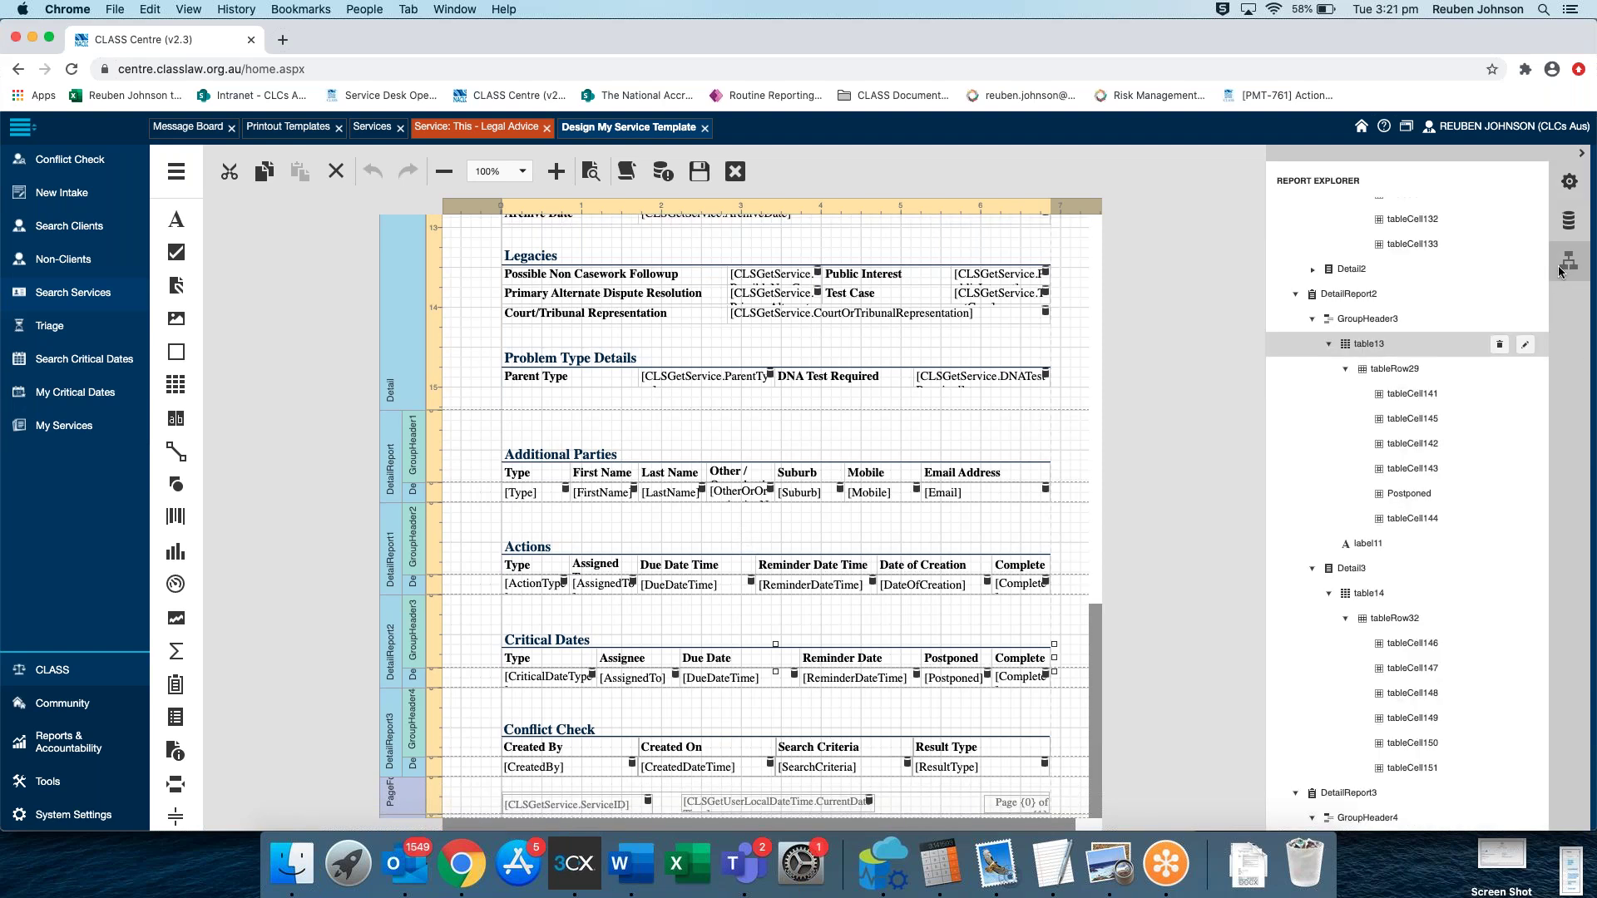
# Apply borders on all sides of the Conflict Check header table, with the border colour set to black (000000)
pyautogui.scroll(-10, 1395, 516)
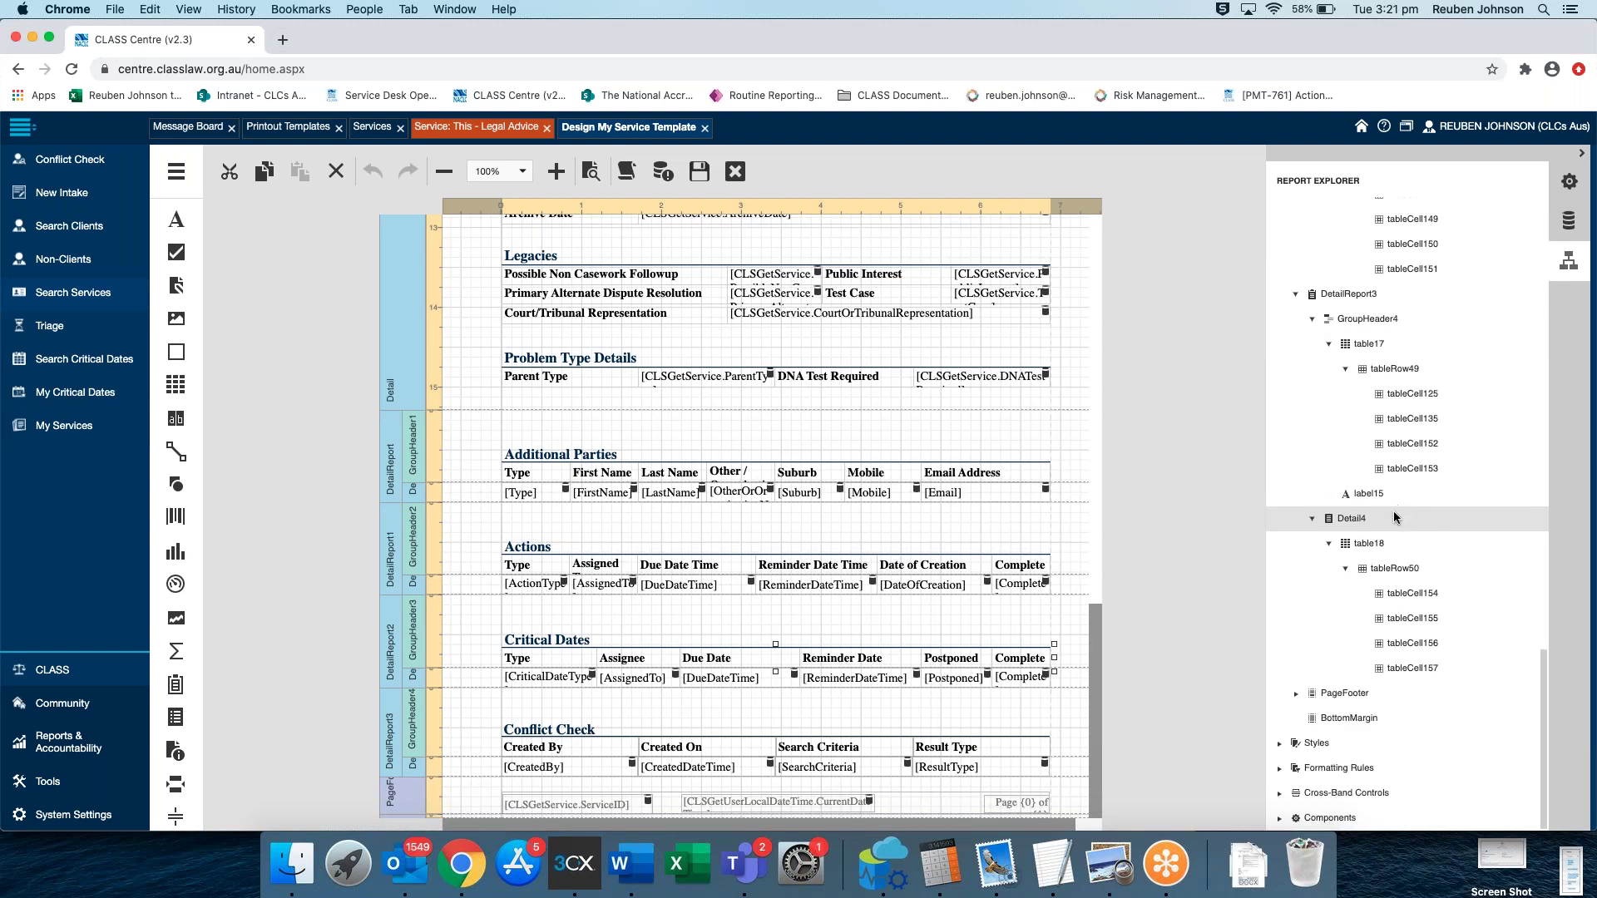
pyautogui.click(1372, 344)
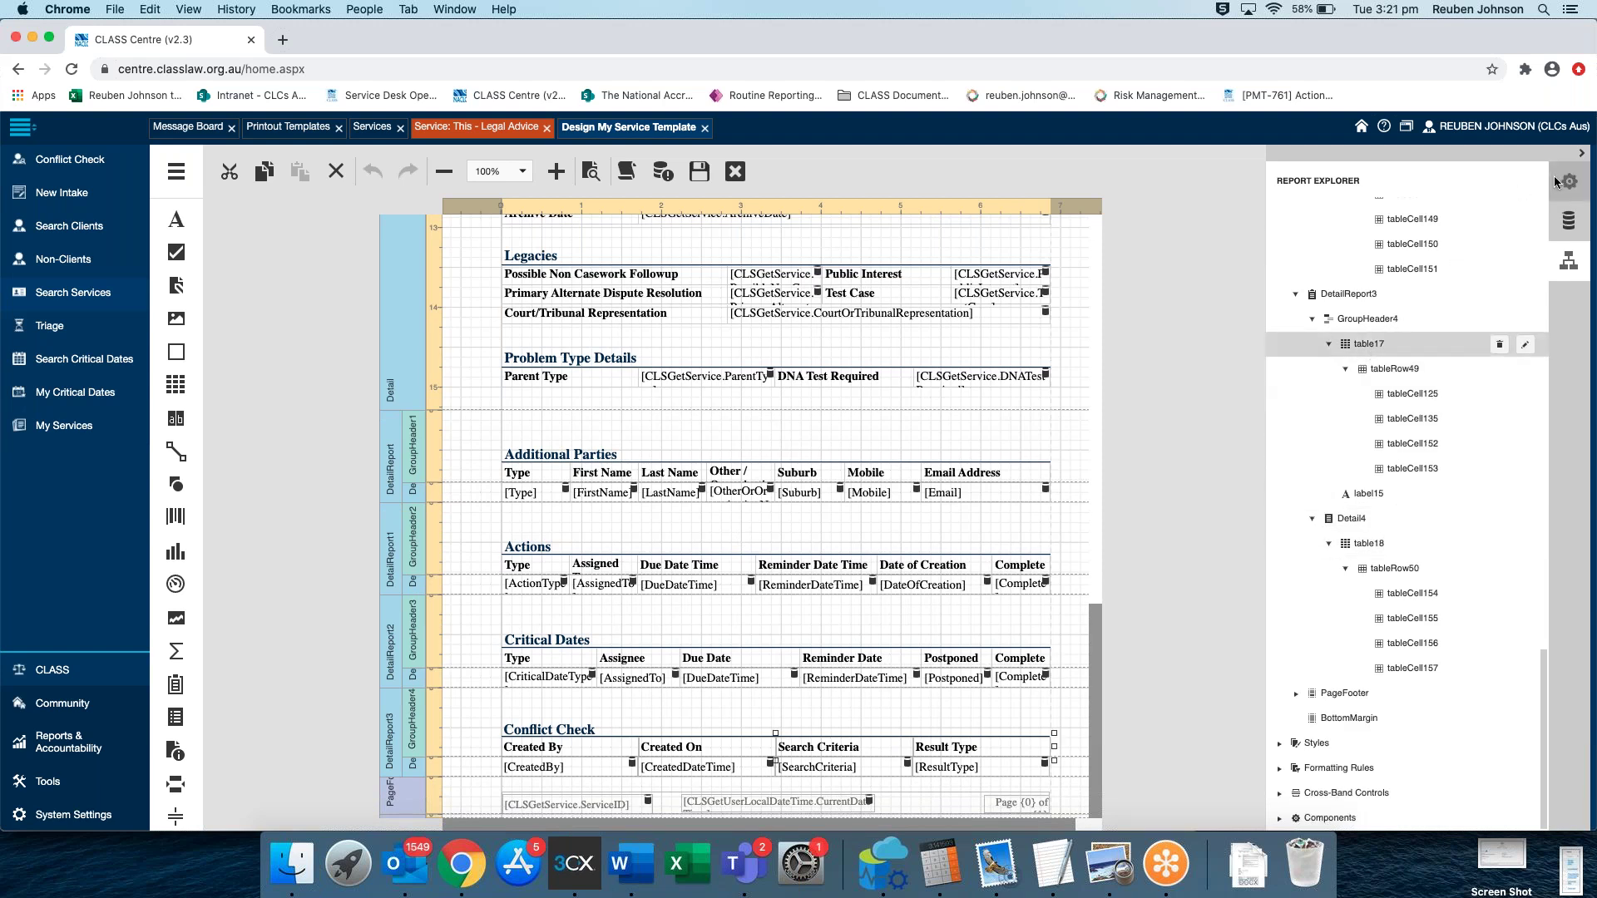
pyautogui.click(1560, 183)
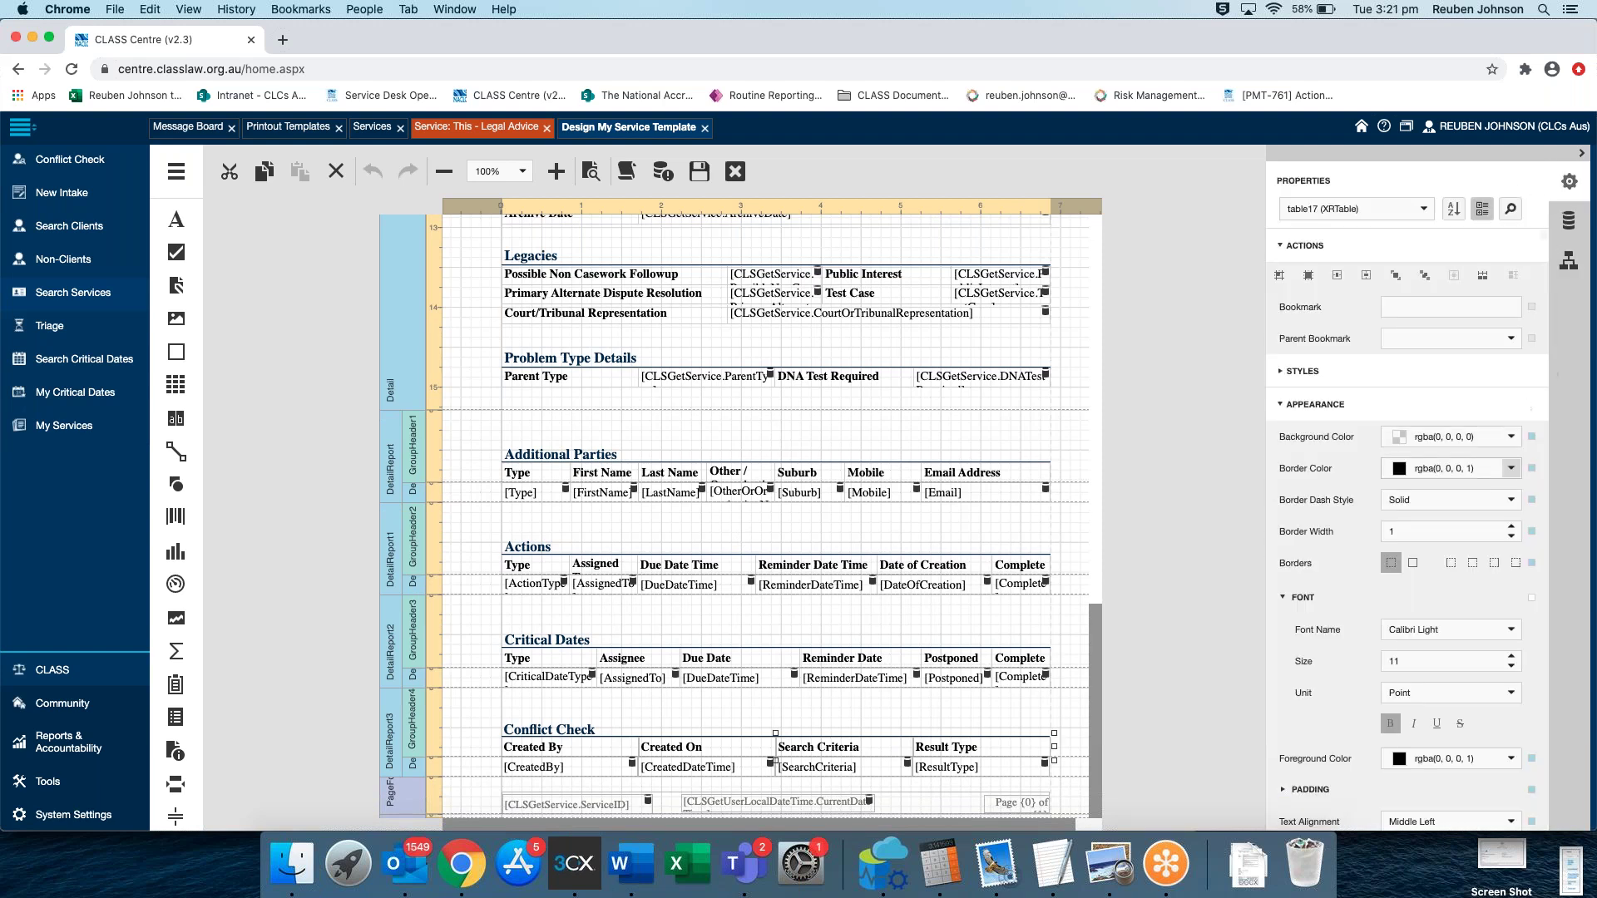
pyautogui.click(1411, 564)
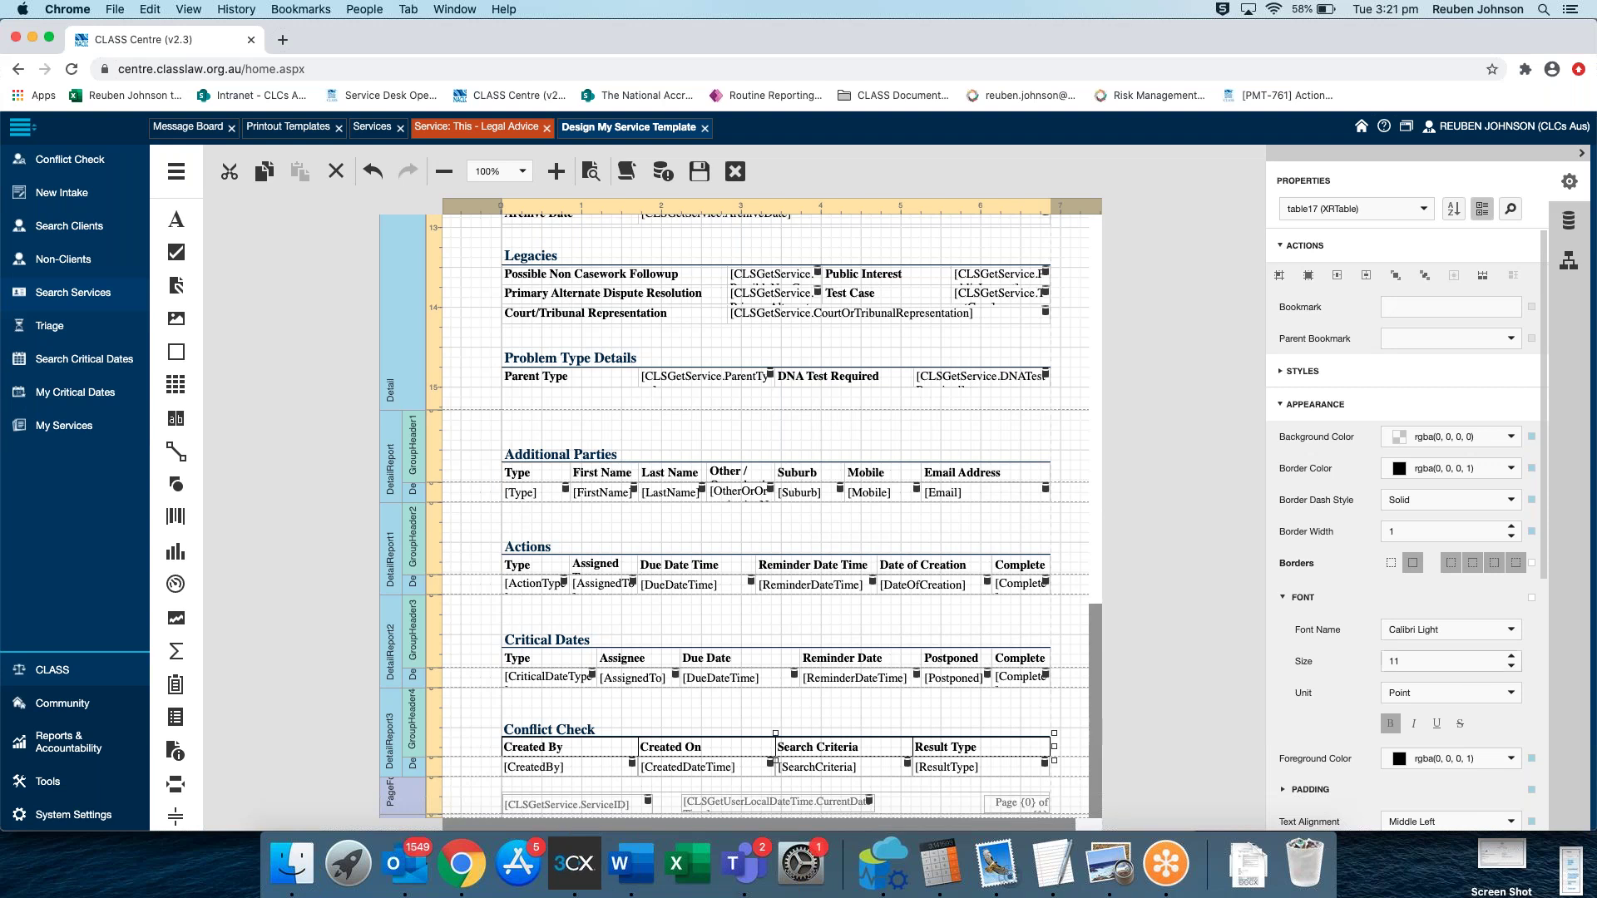
pyautogui.click(1512, 471)
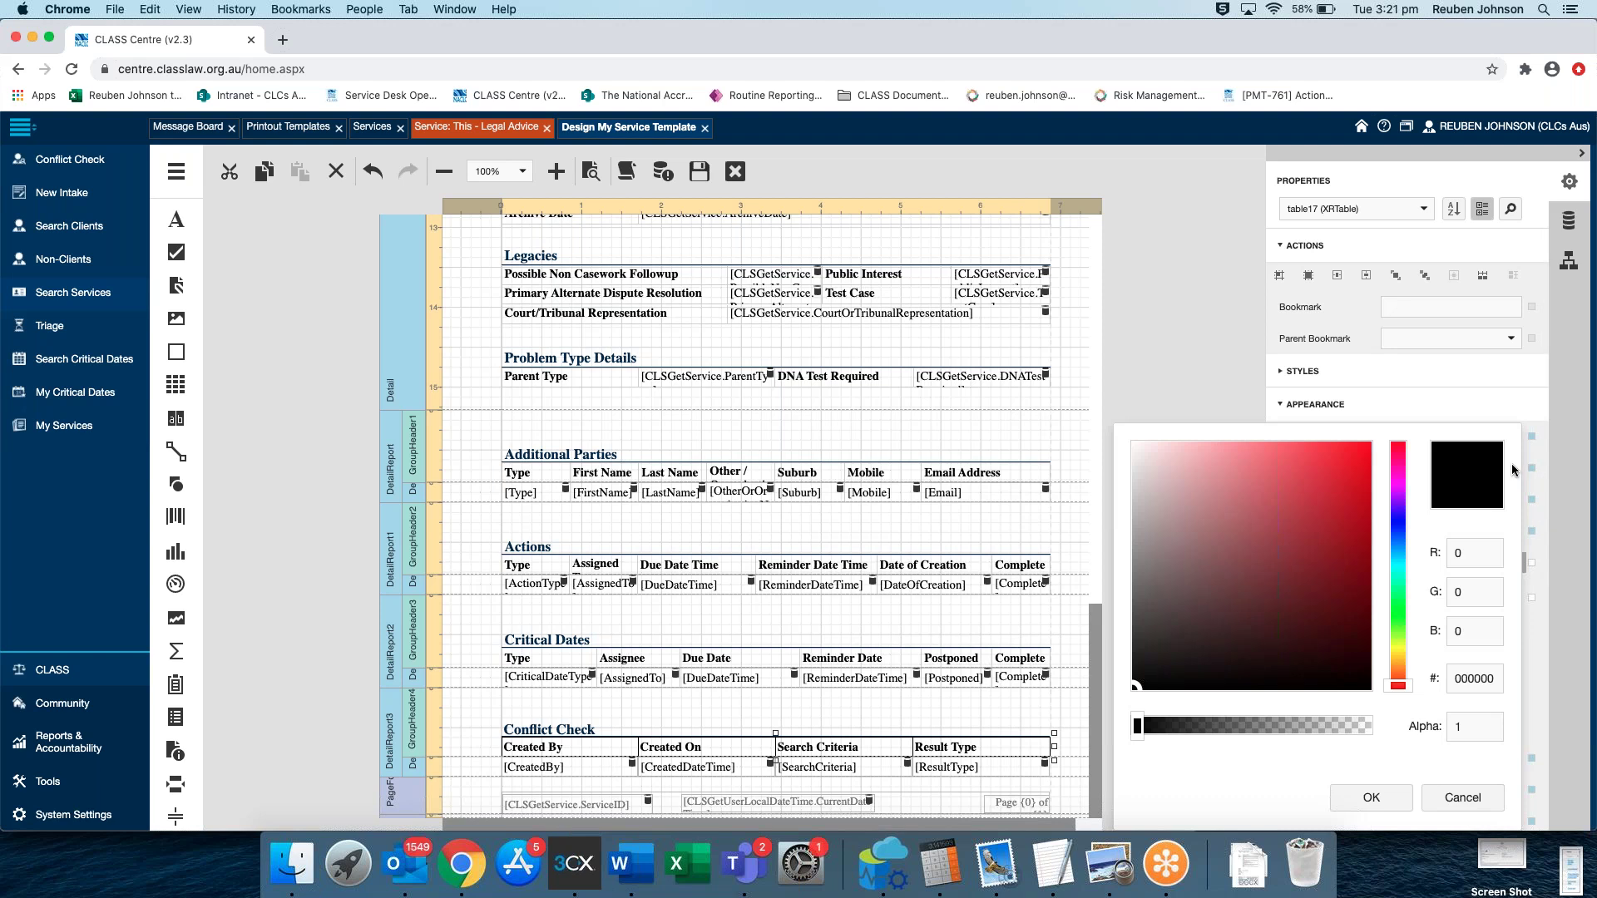
pyautogui.click(1371, 798)
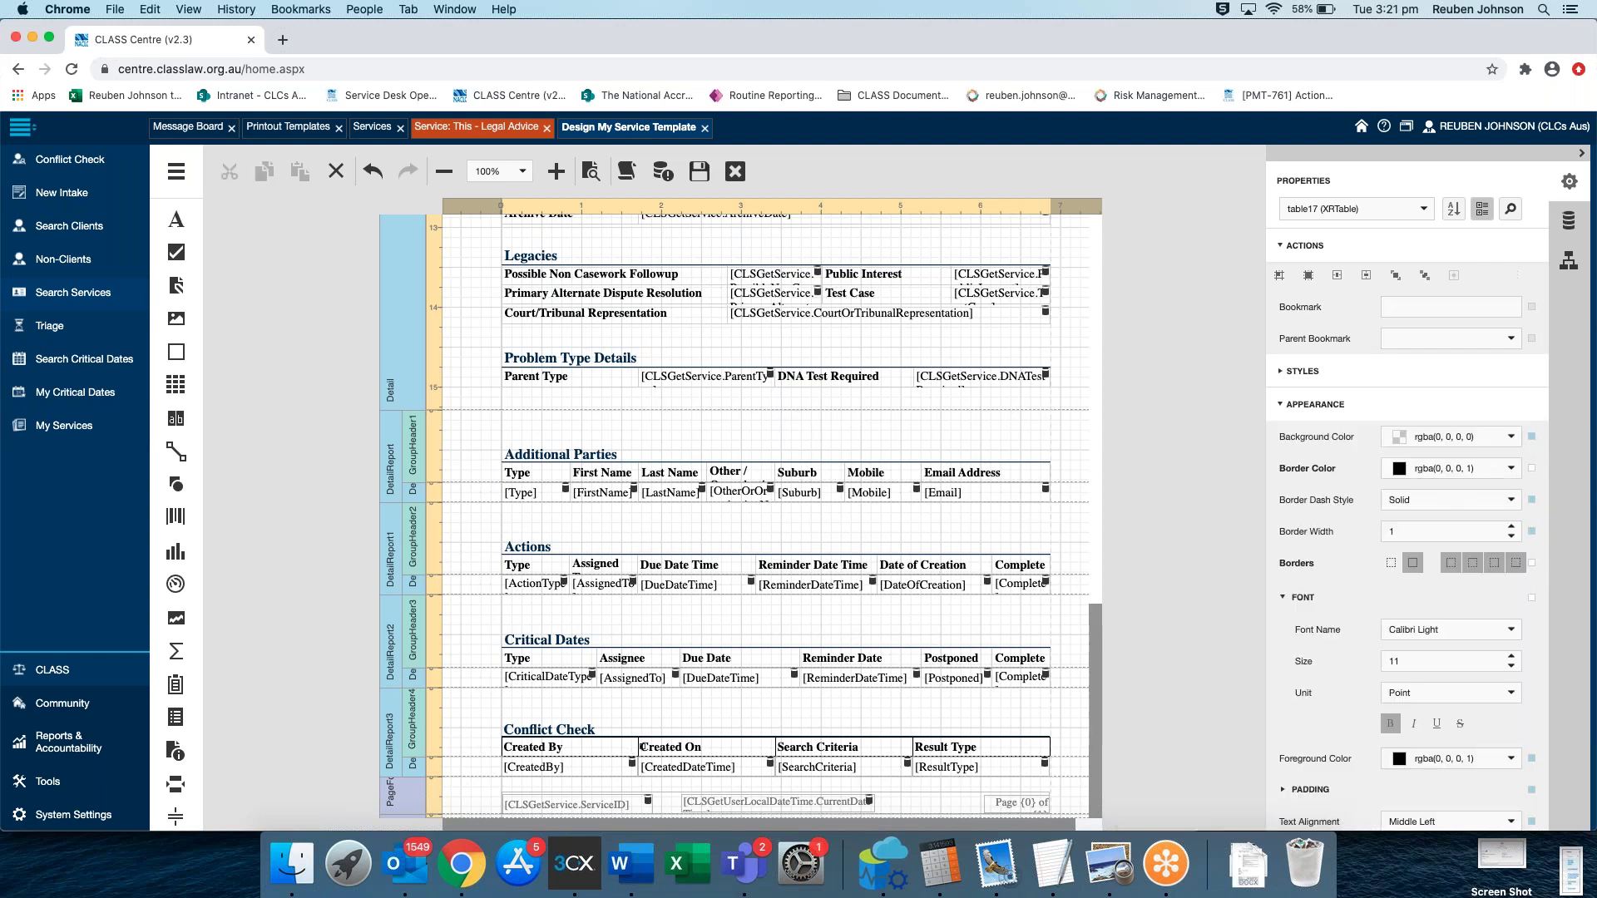
# Inspect the properties of the Created By and Due Date Time header cells and review the template's sections
pyautogui.click(637, 747)
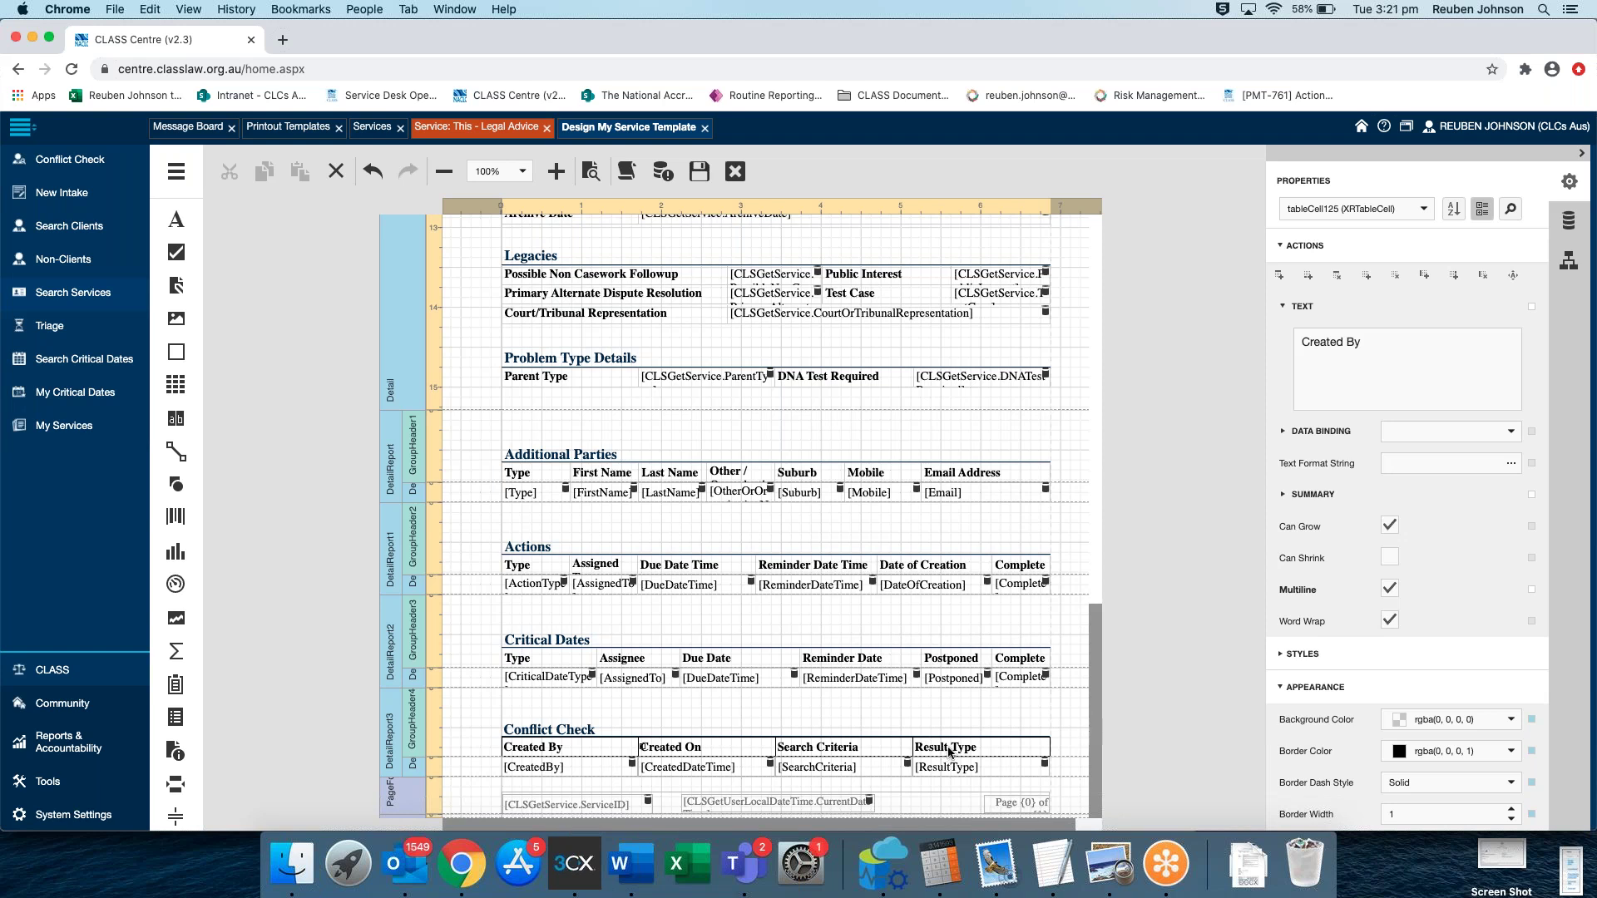
pyautogui.click(720, 571)
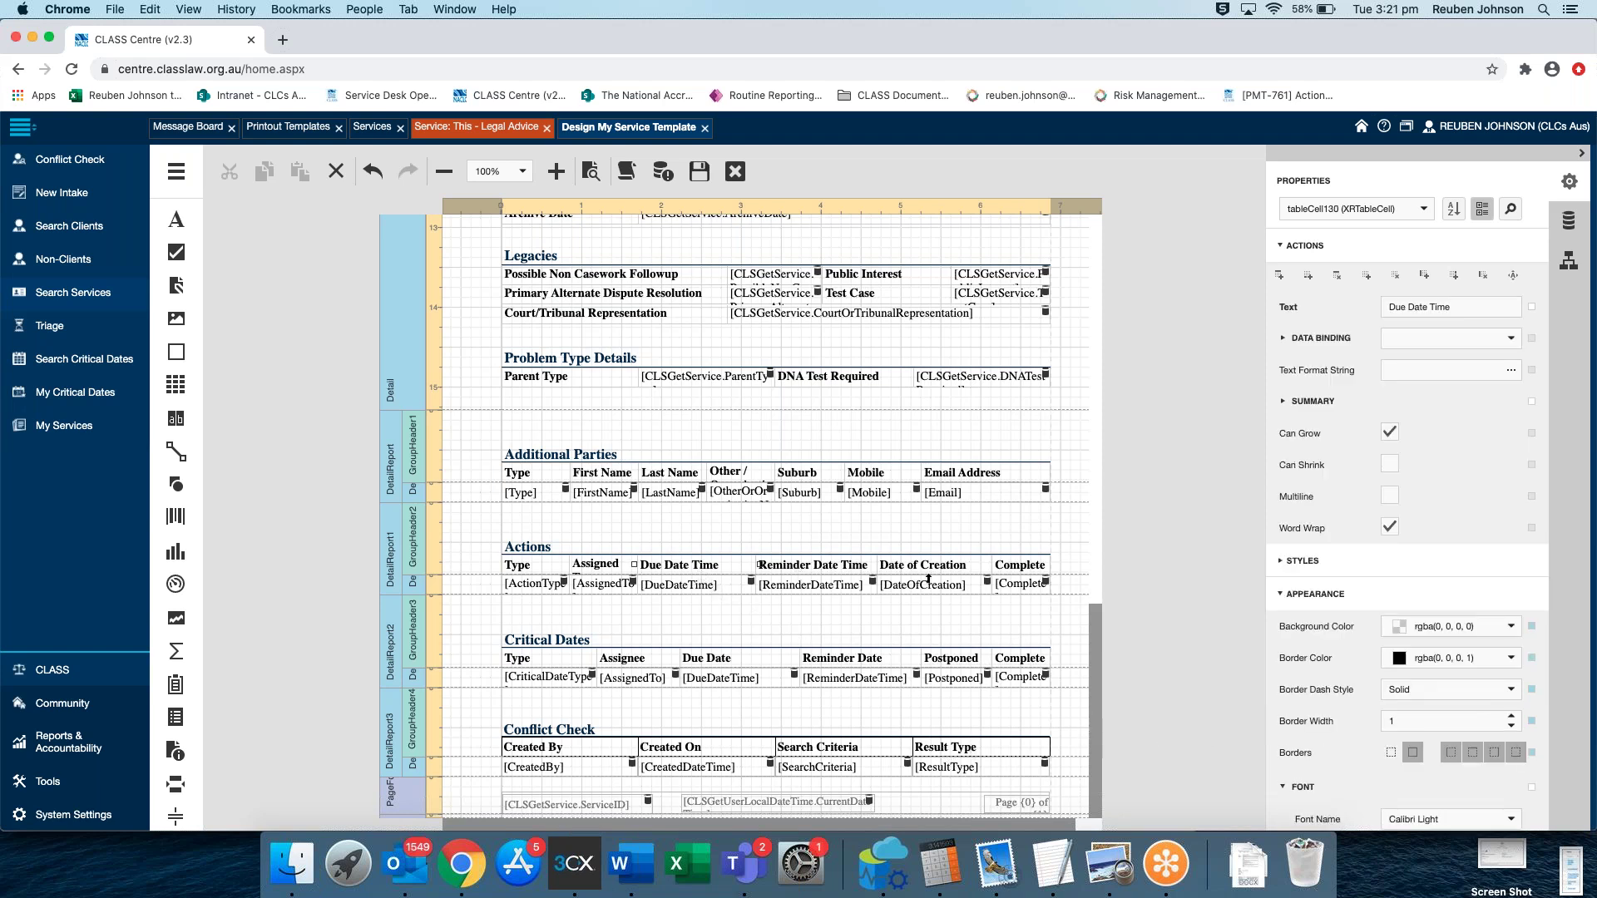
pyautogui.scroll(-5, 1441, 534)
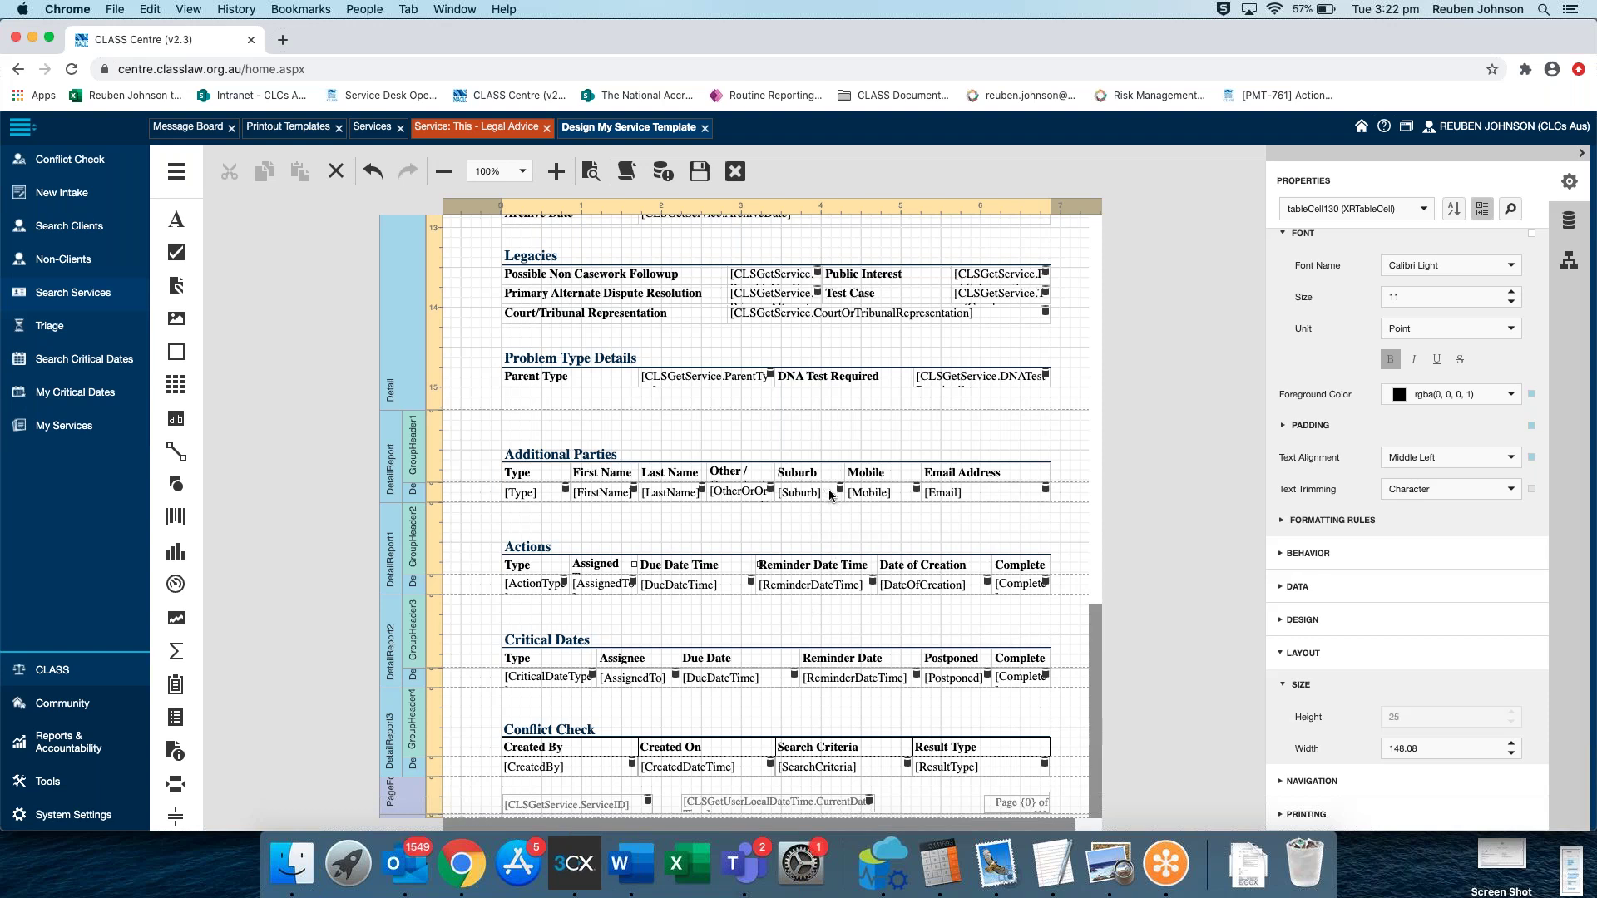
pyautogui.scroll(5, 957, 482)
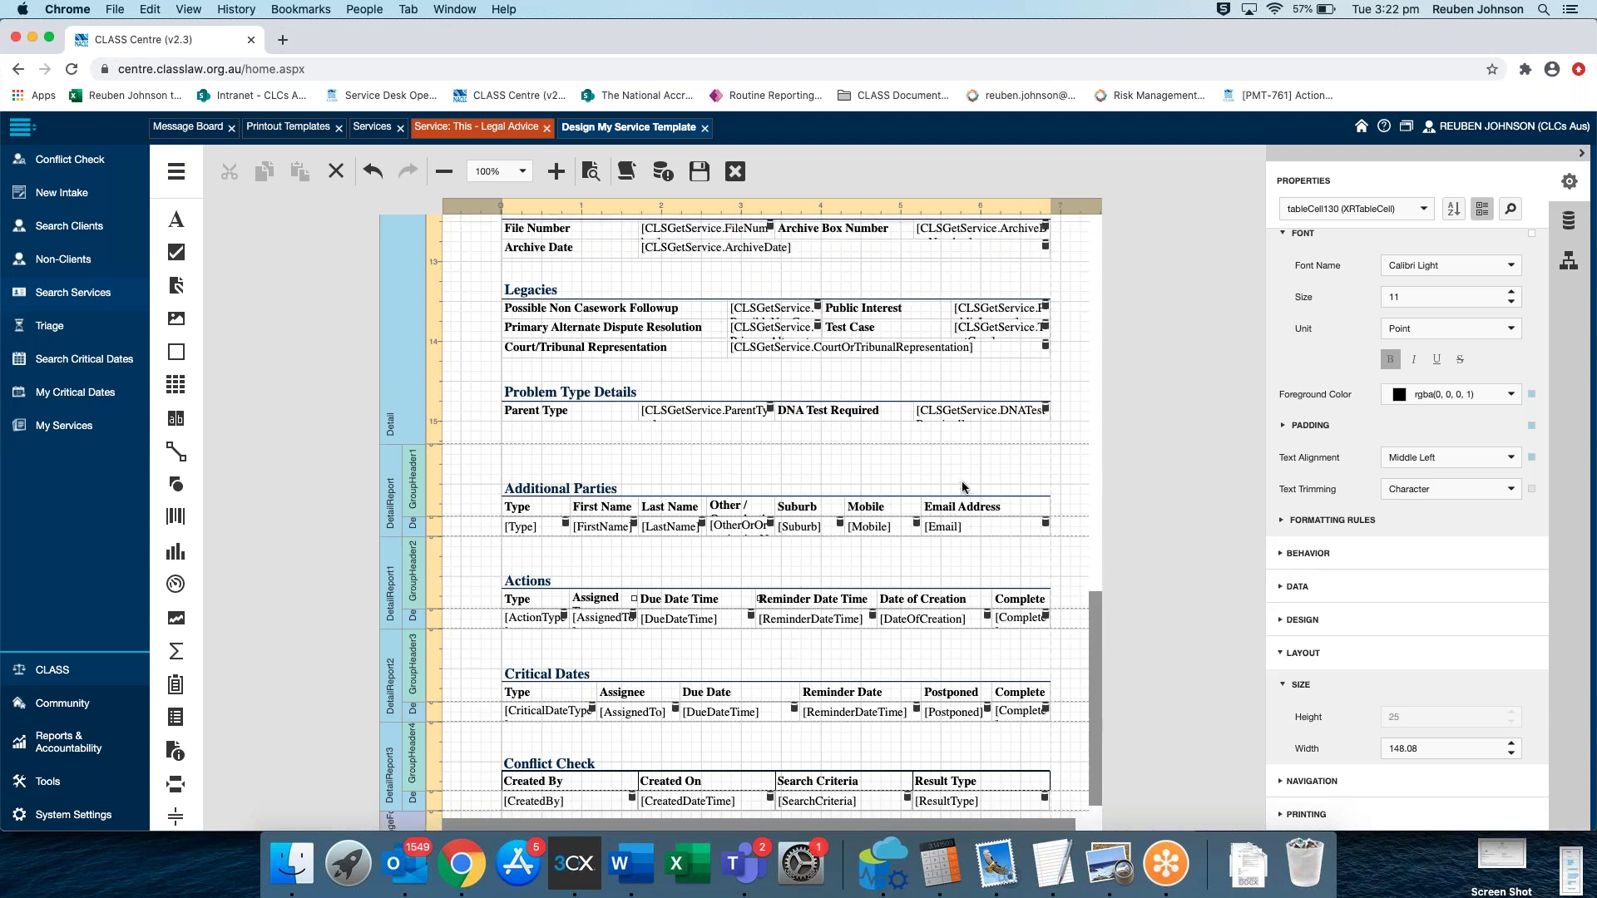
pyautogui.scroll(8, 957, 480)
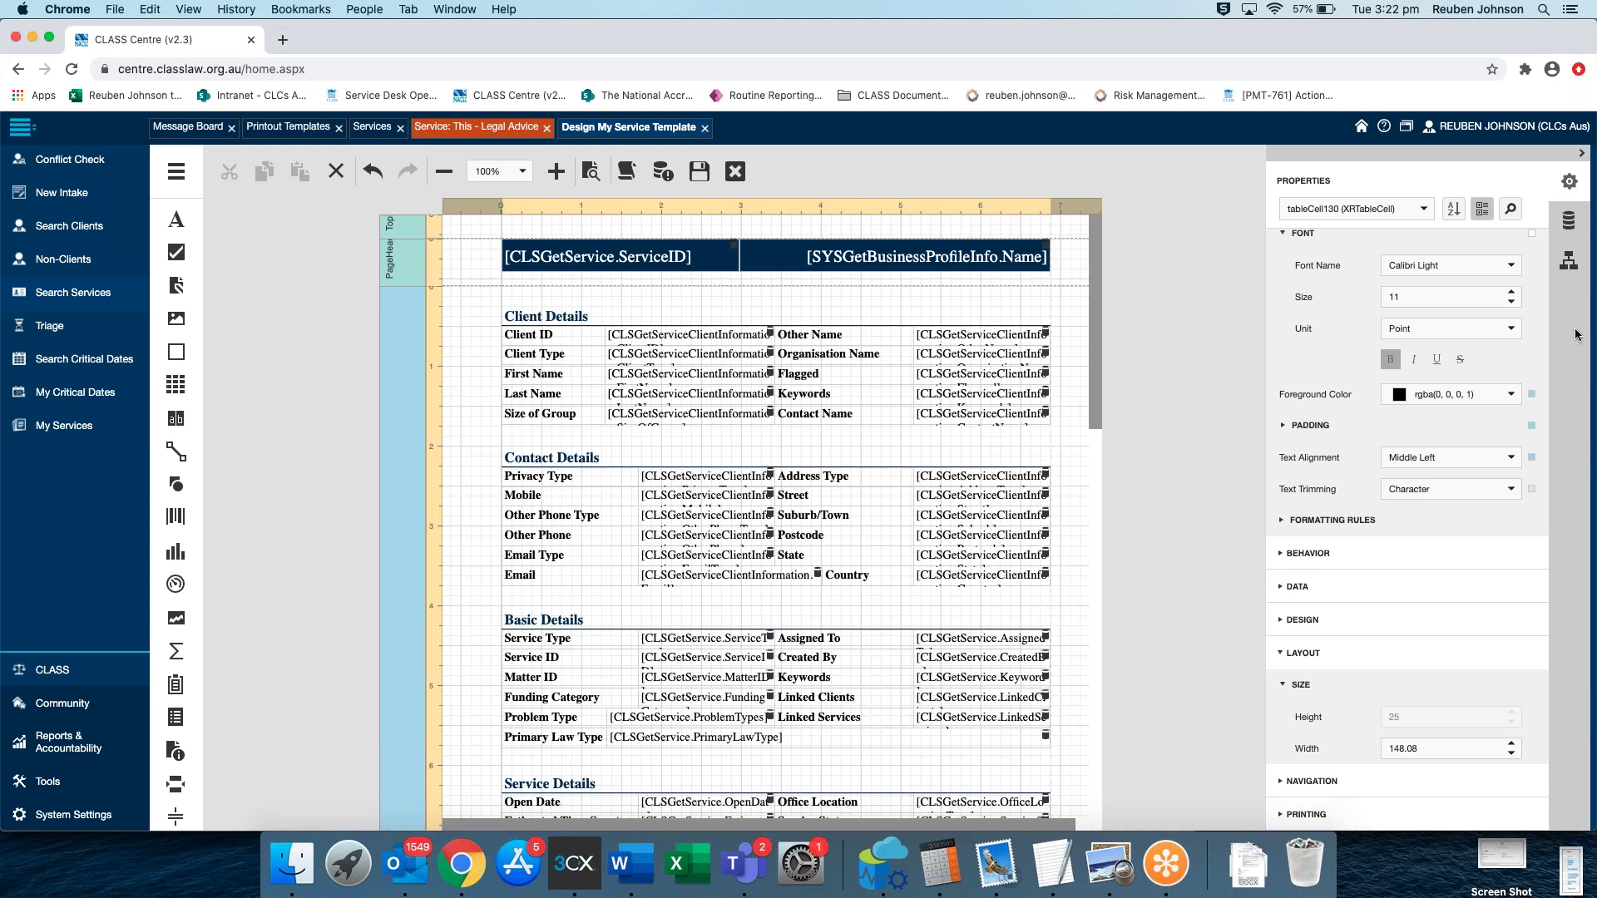
pyautogui.scroll(-1, 702, 442)
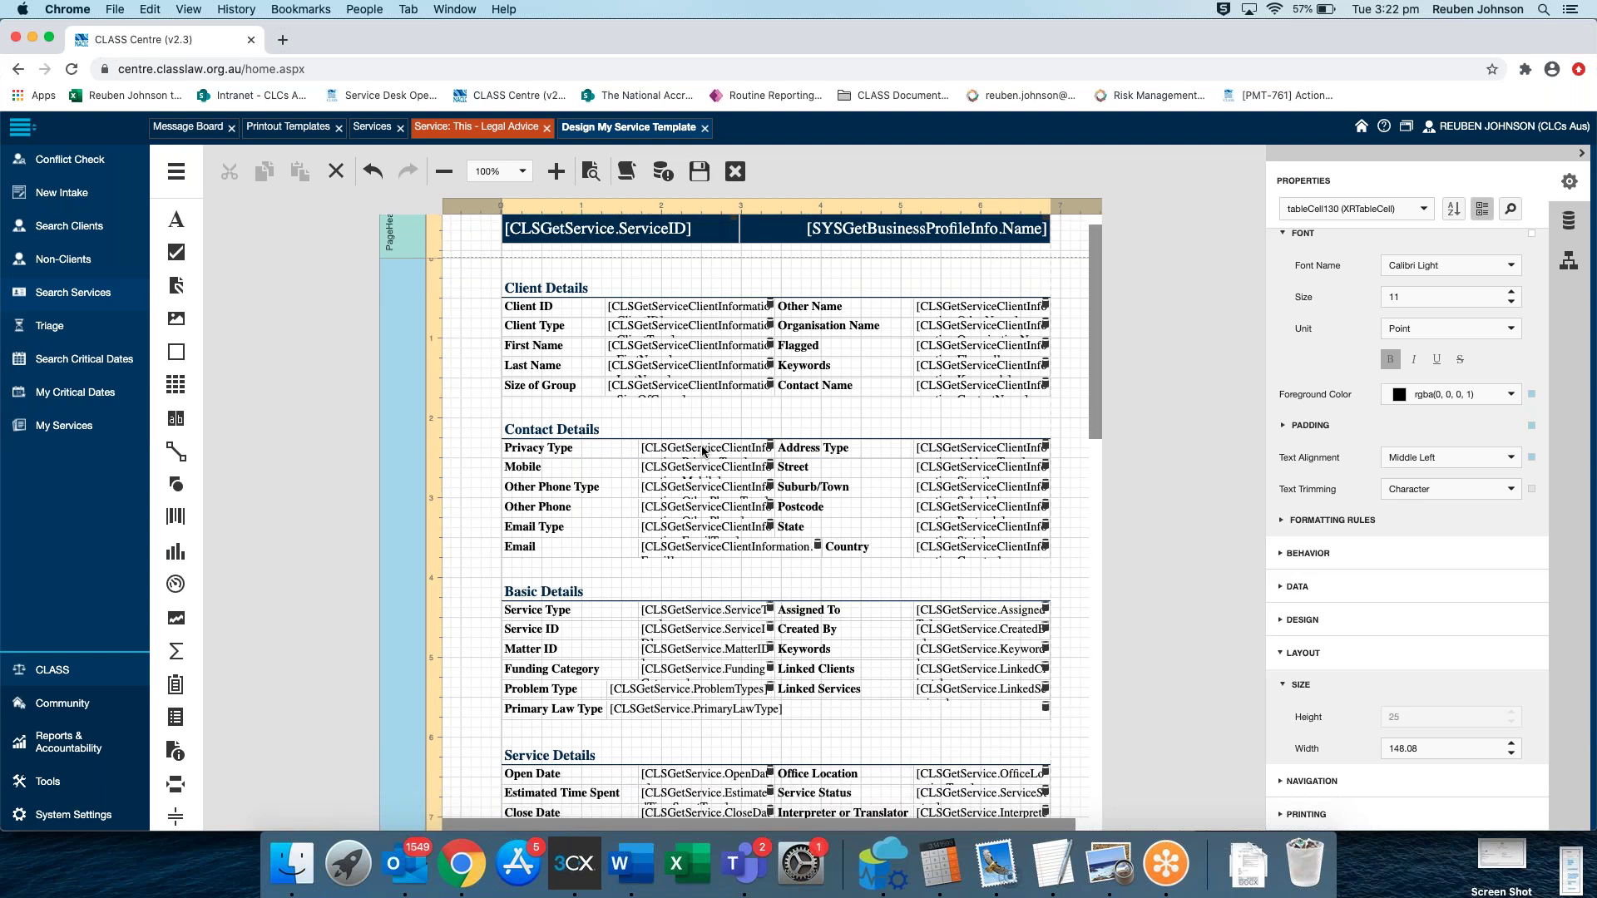
# Examine the fields available under CLSGetServiceClientInformation in the report's data source
pyautogui.click(1567, 220)
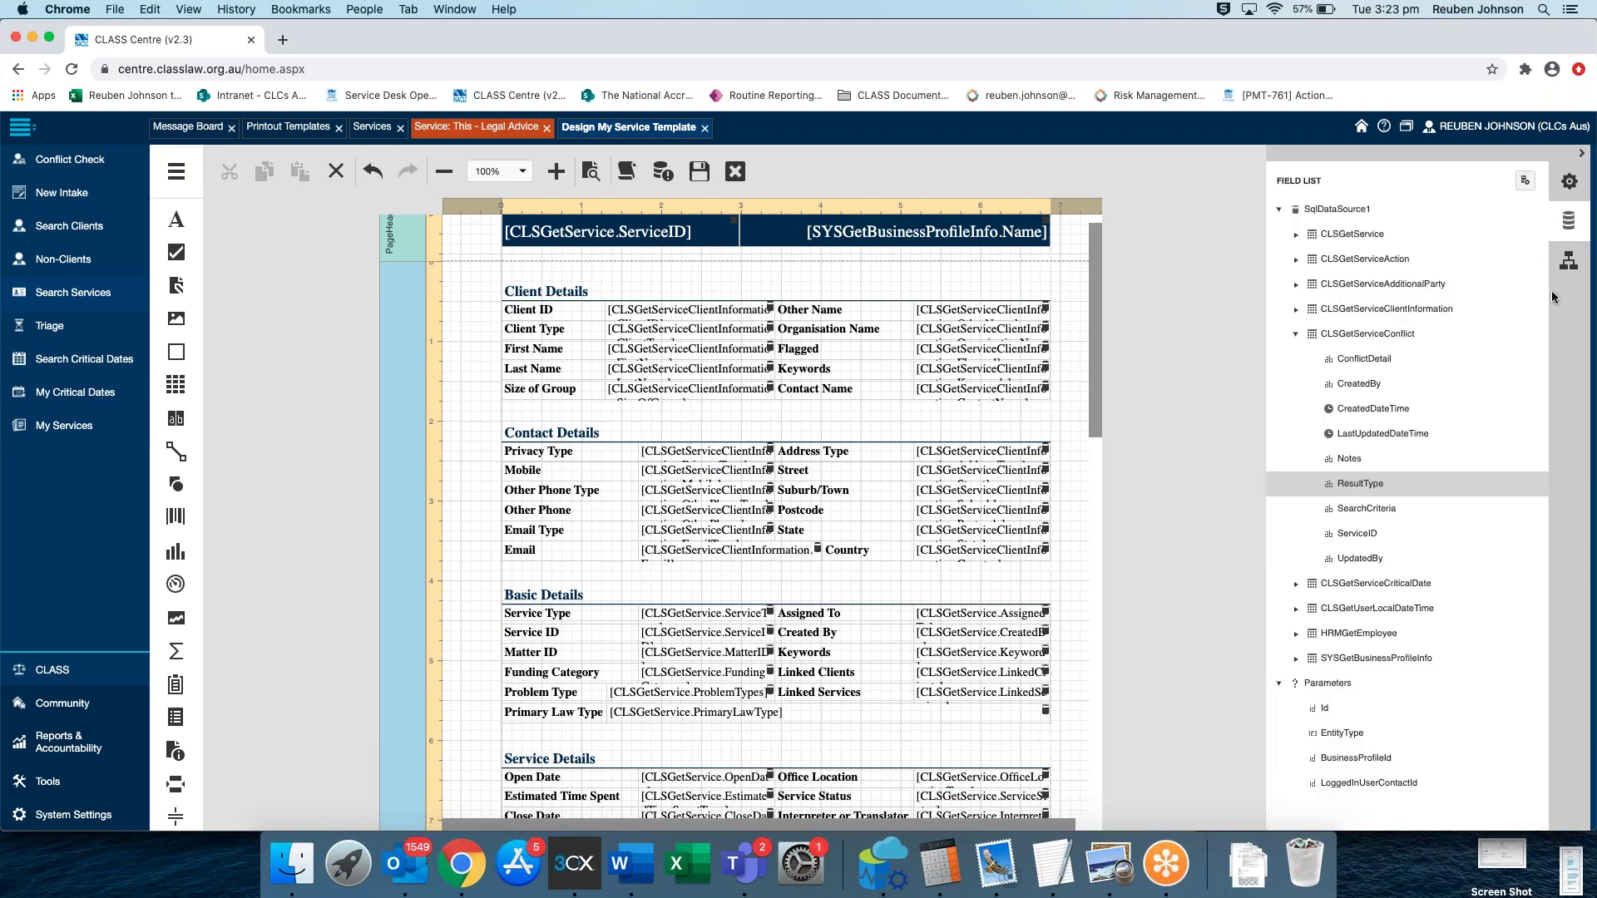
pyautogui.click(1292, 334)
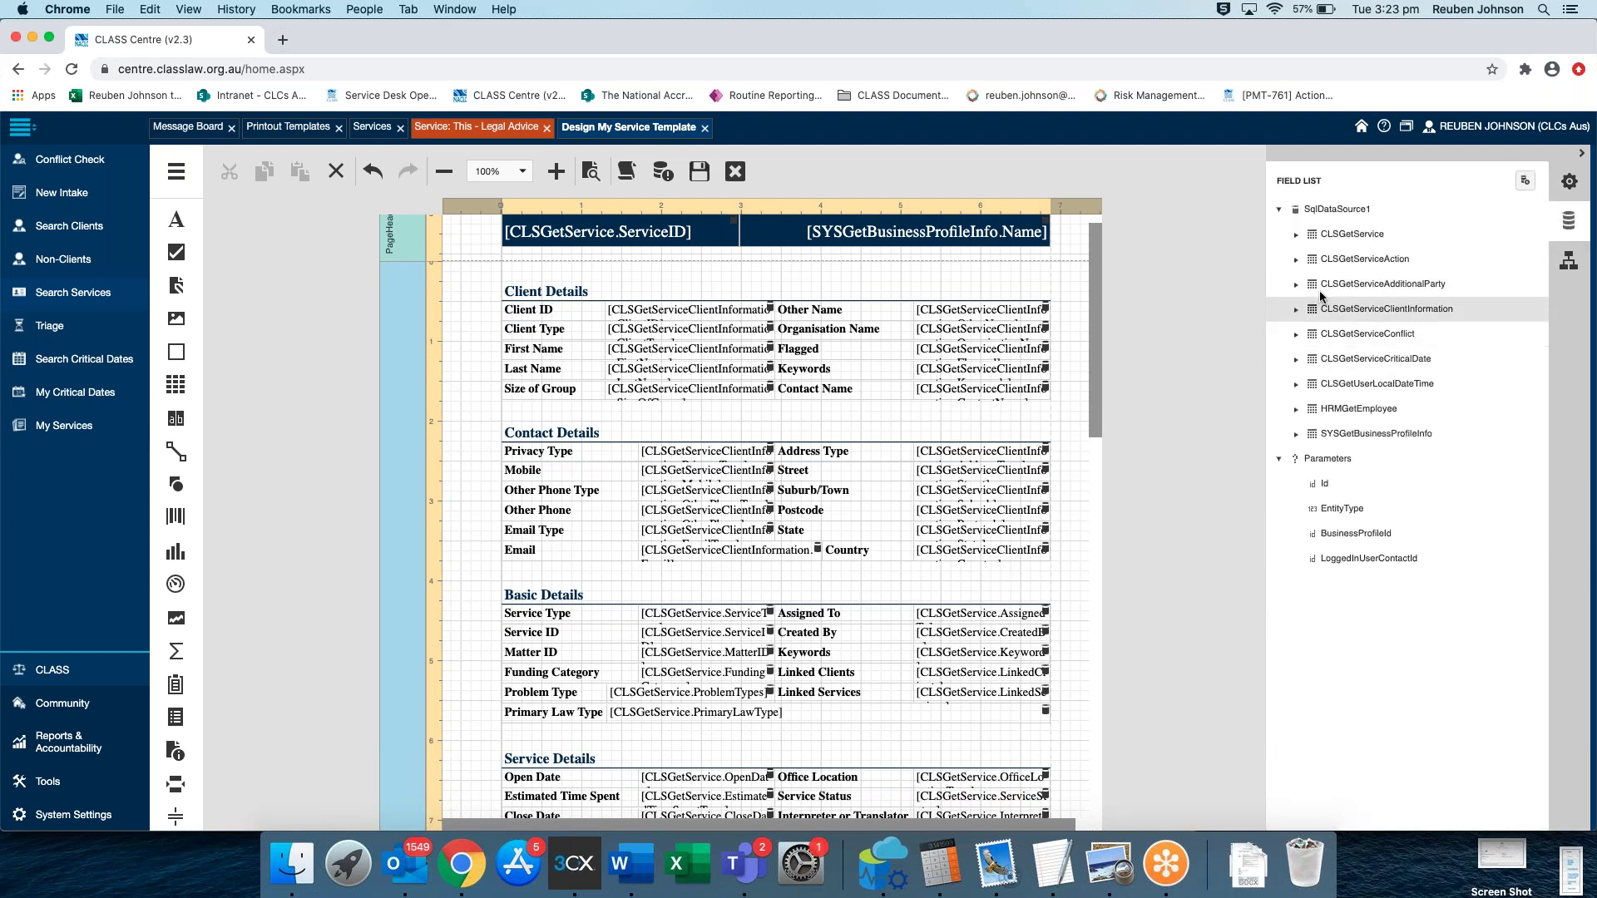
pyautogui.click(1295, 308)
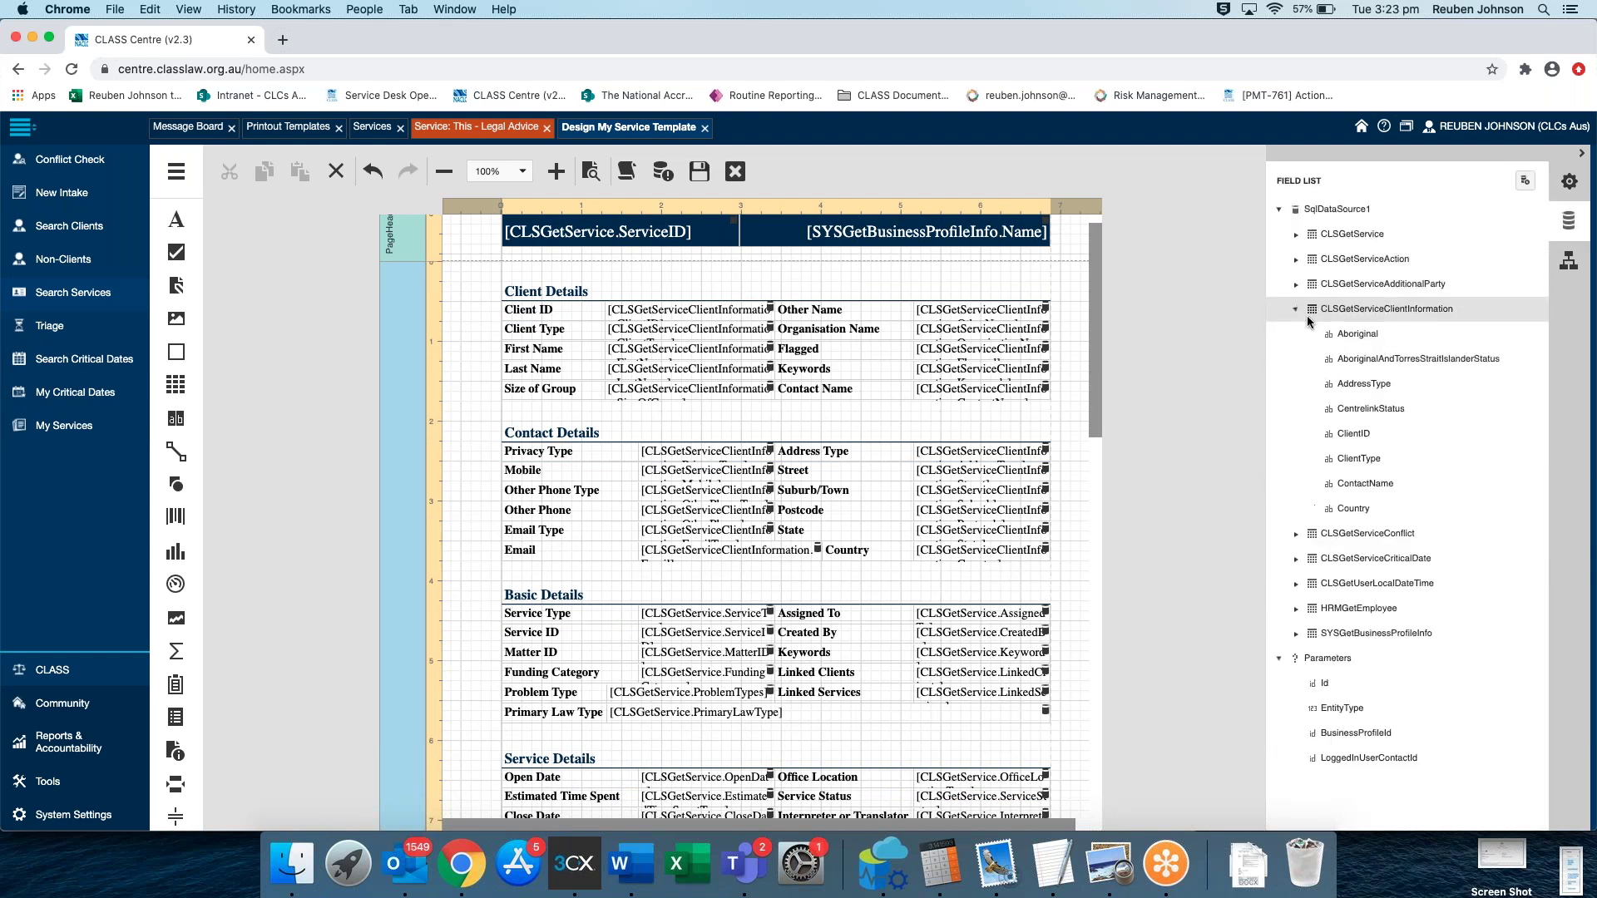
pyautogui.scroll(-2, 1404, 479)
pyautogui.scroll(-8, 1404, 483)
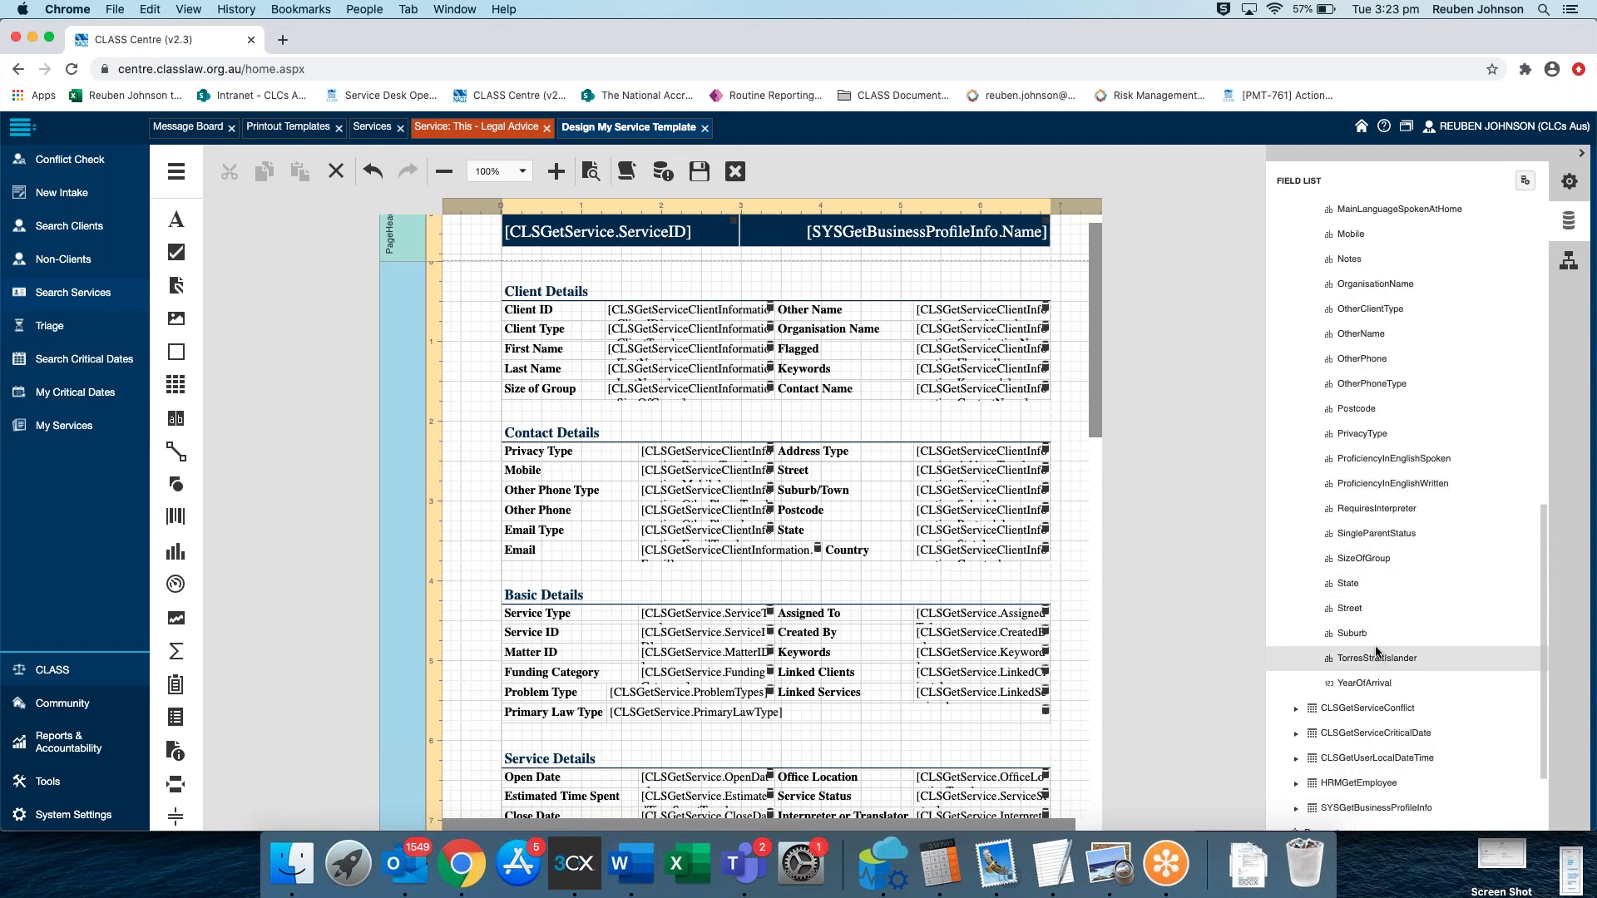
pyautogui.scroll(7, 1372, 524)
pyautogui.scroll(3, 1373, 521)
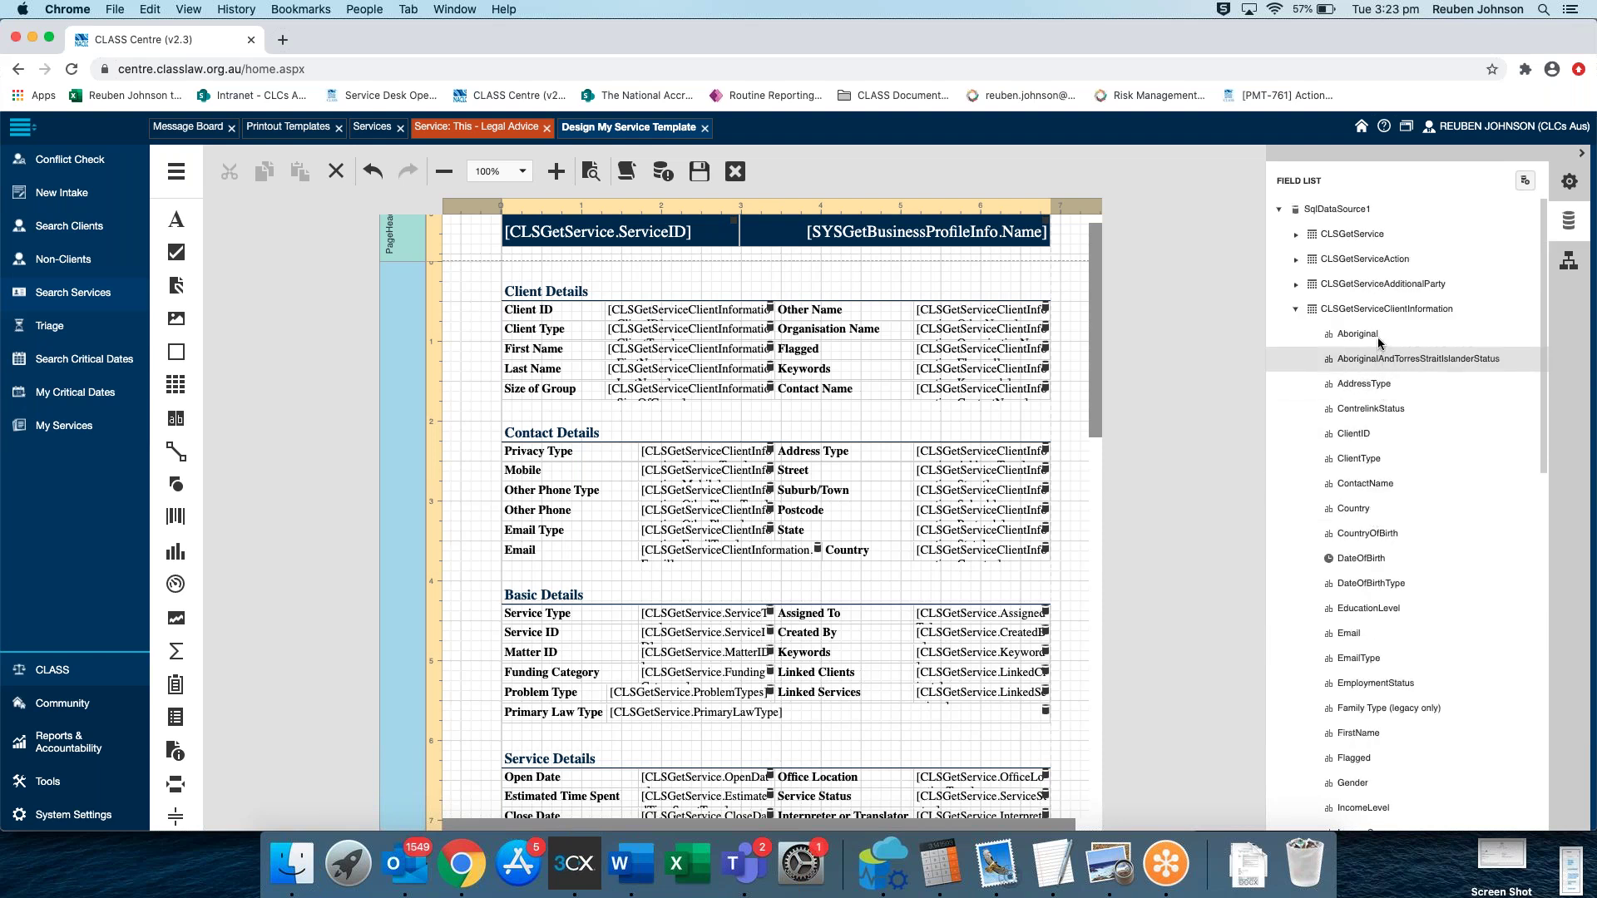
pyautogui.scroll(-12, 1392, 440)
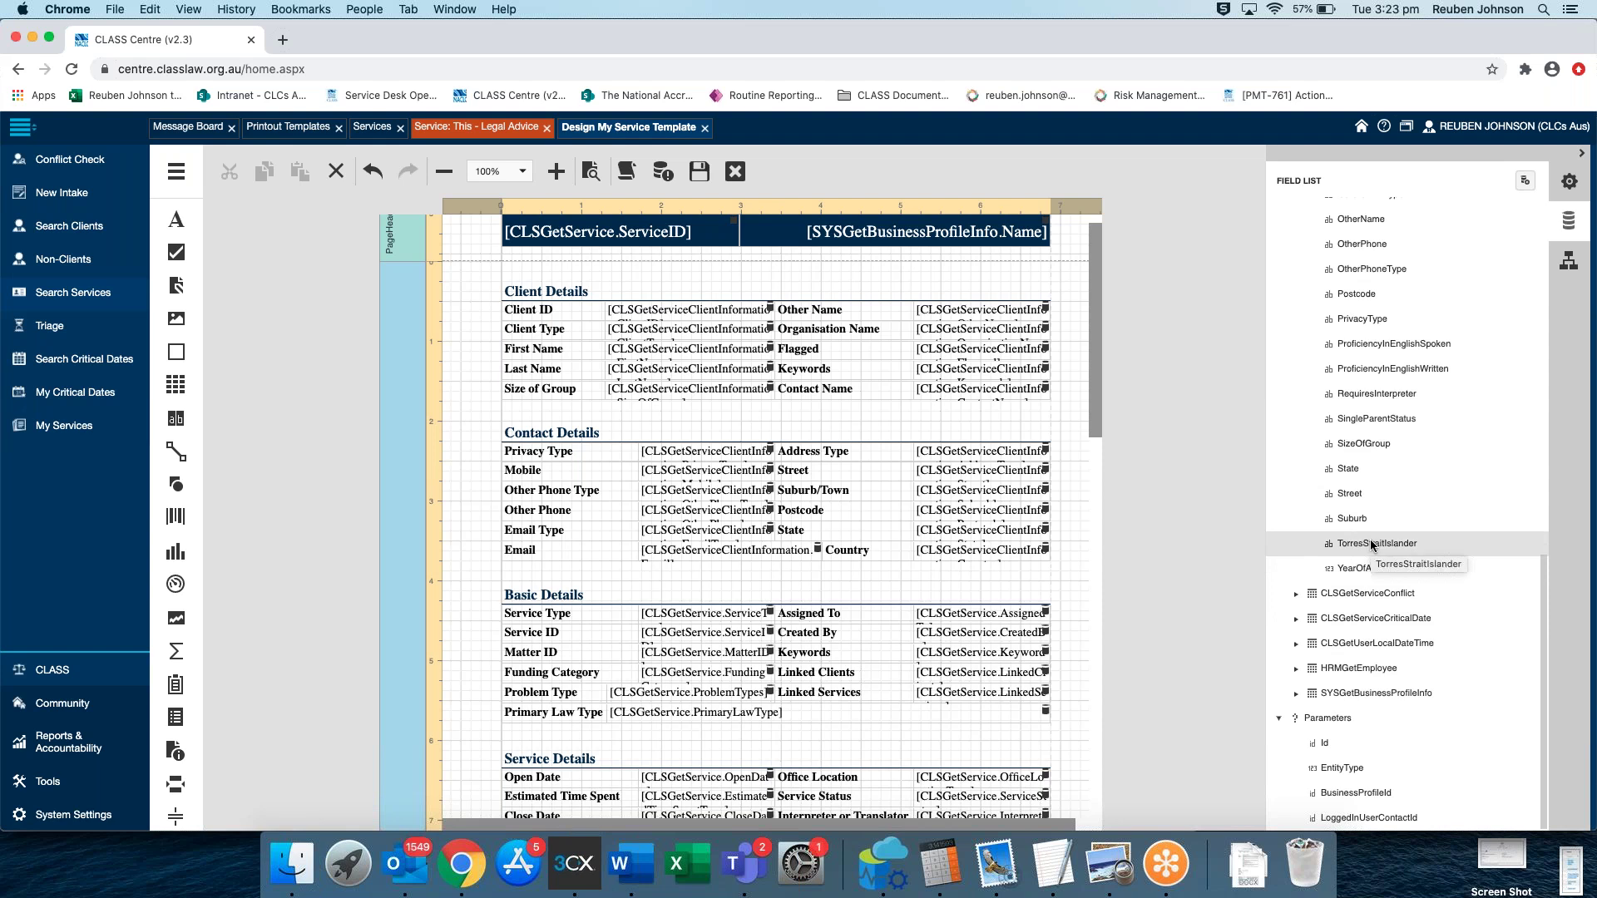
pyautogui.scroll(12, 1372, 544)
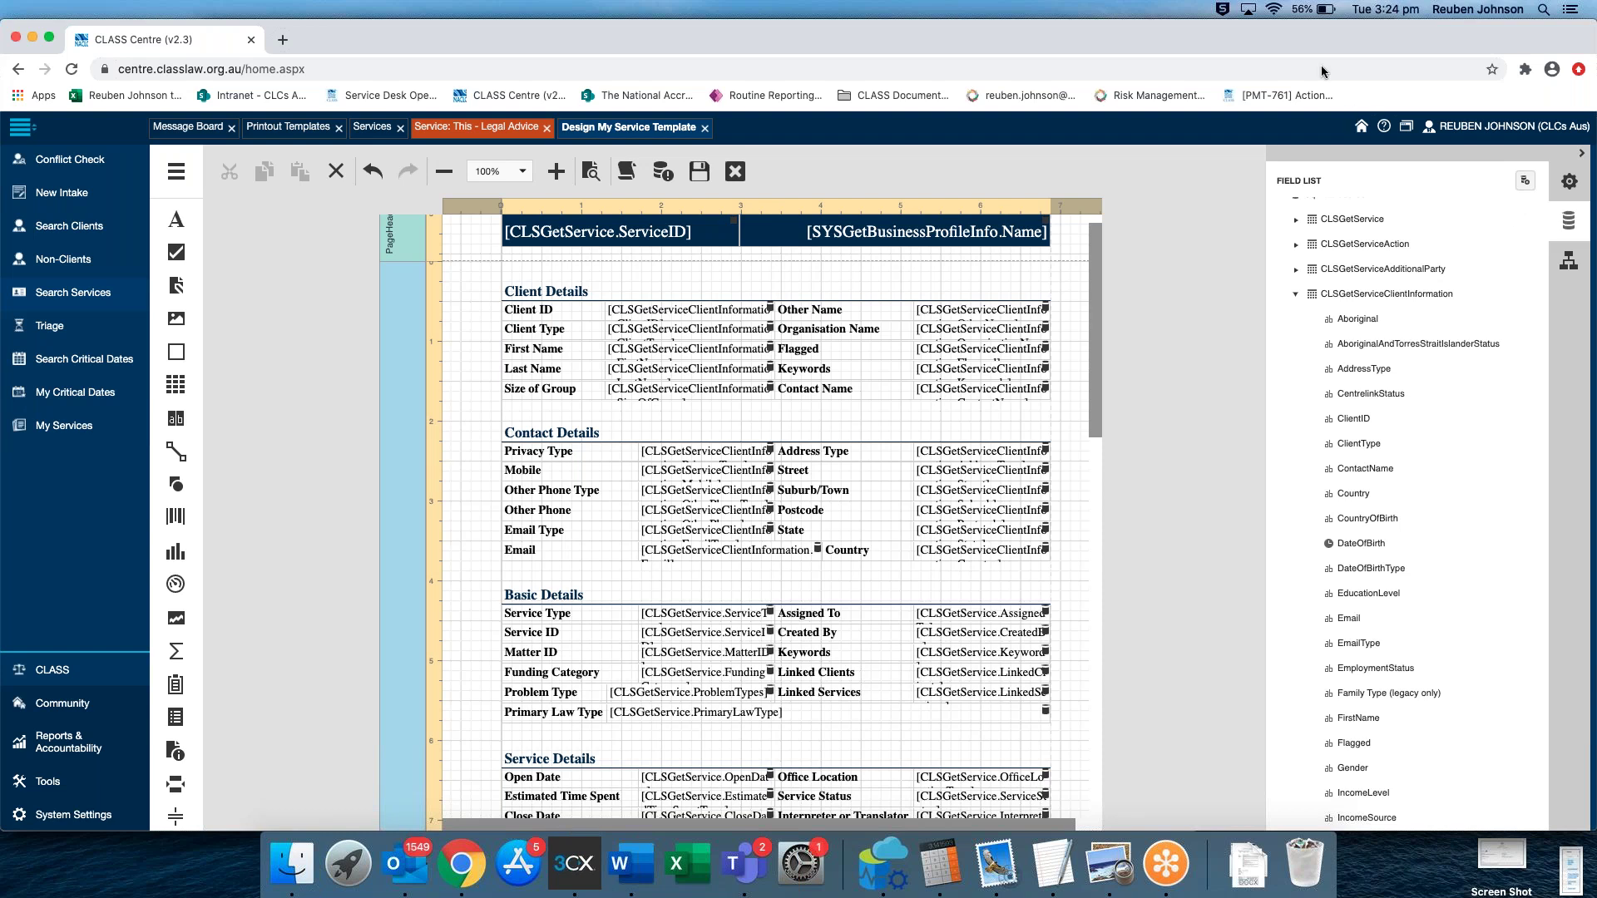
pyautogui.scroll(-5, 1439, 370)
pyautogui.scroll(5, 1442, 372)
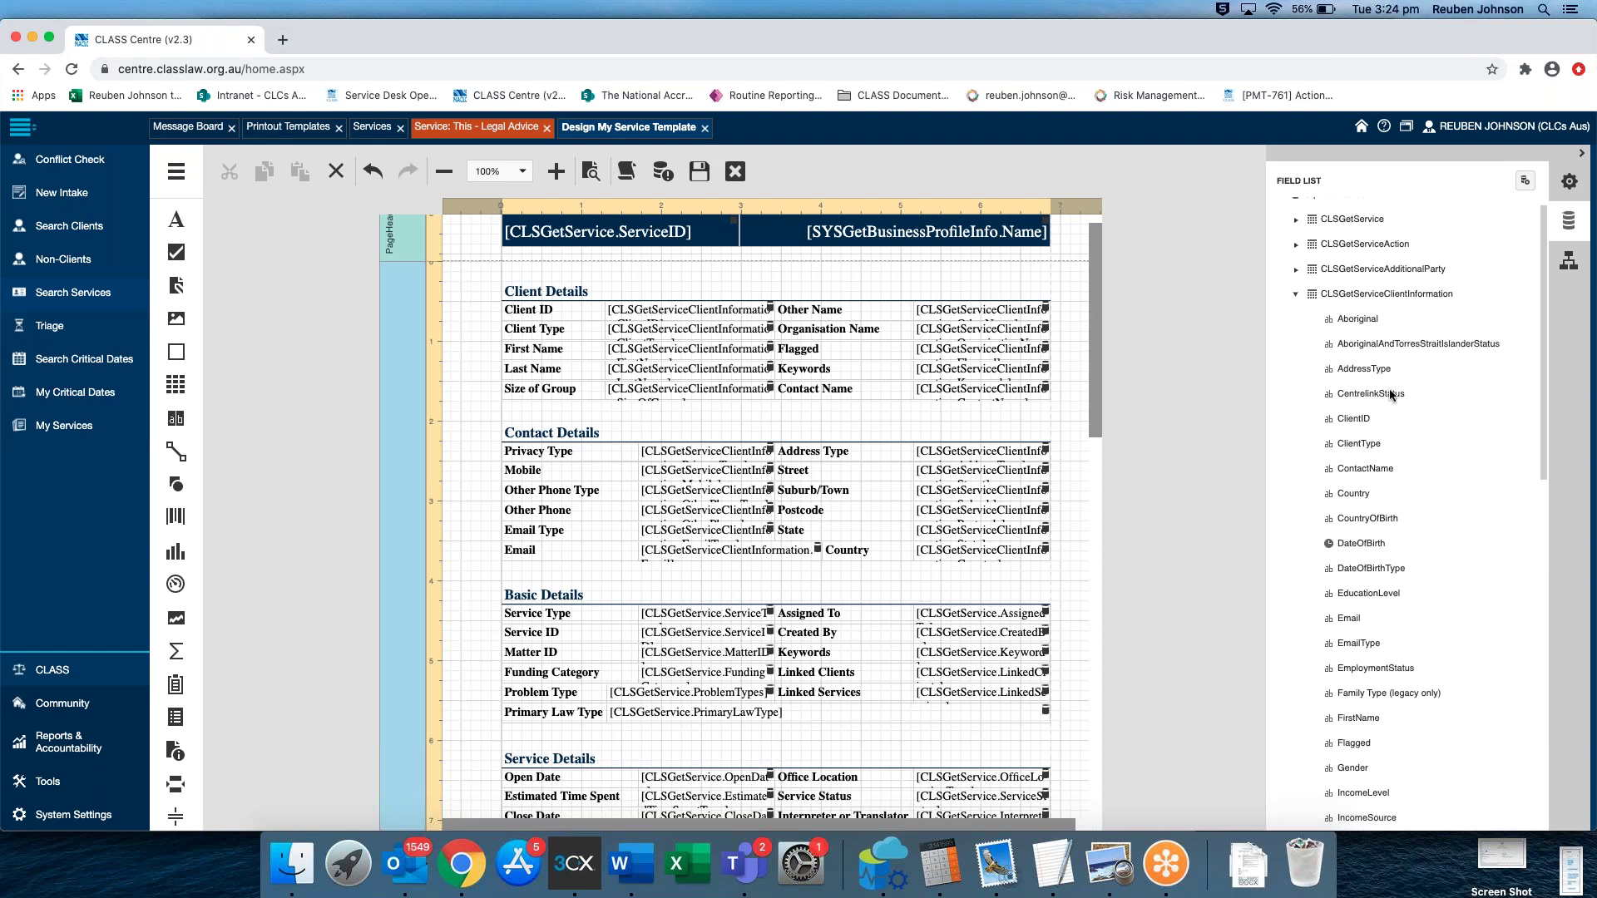
pyautogui.scroll(-5, 1384, 391)
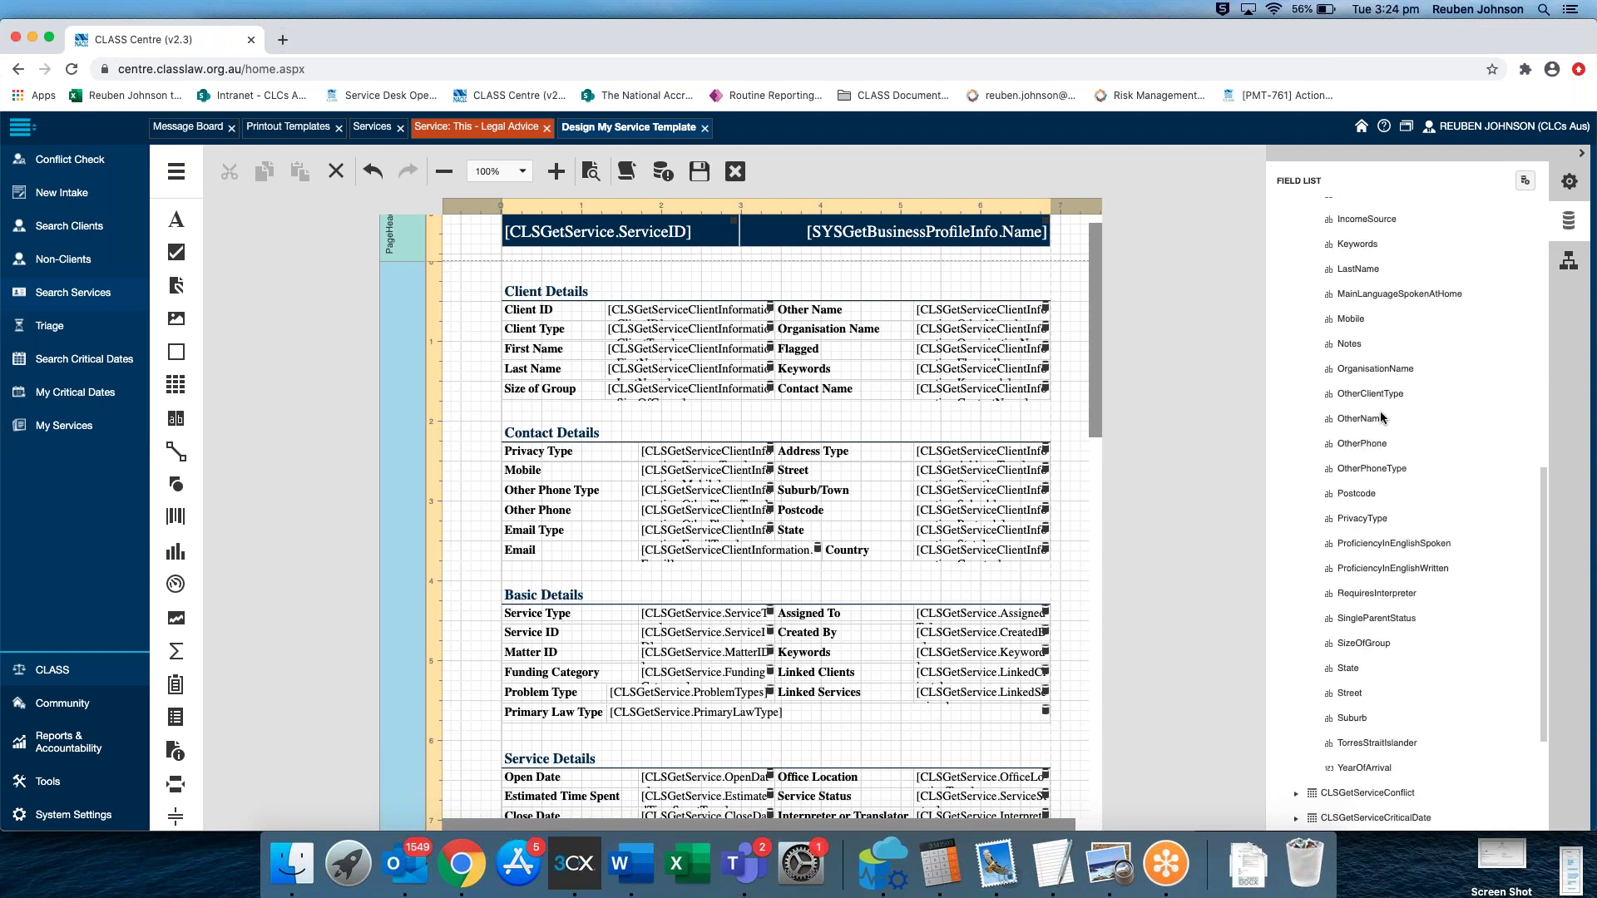
pyautogui.scroll(8, 1380, 411)
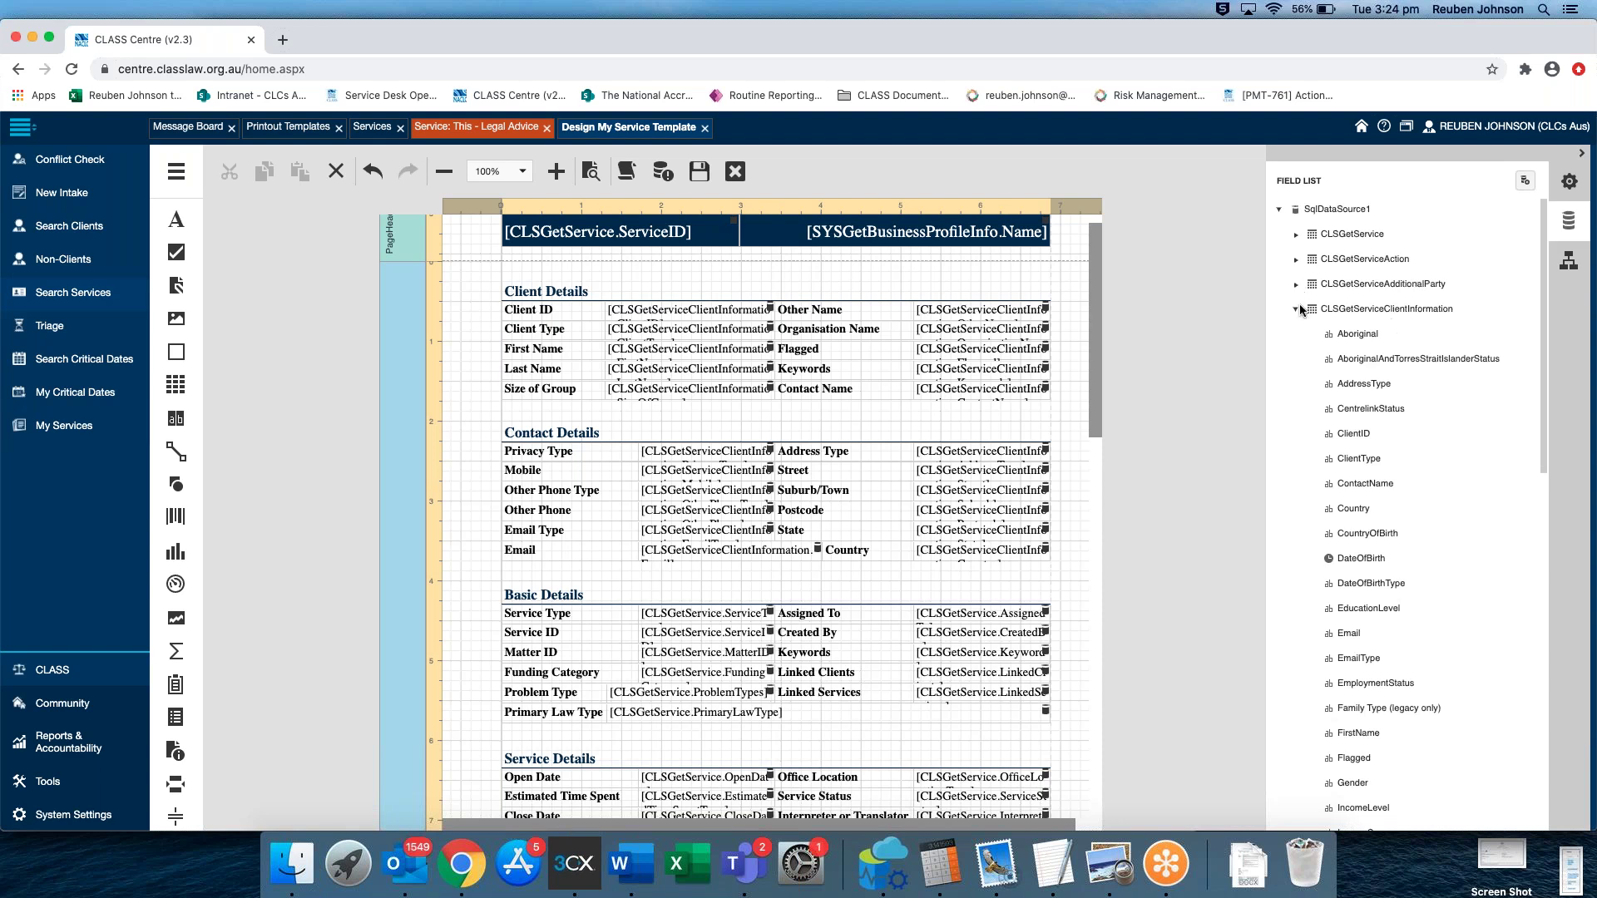
# Examine the fields under CLSGetService, including the custom fields prefixed with CF_ and the standard service fields
pyautogui.click(1296, 234)
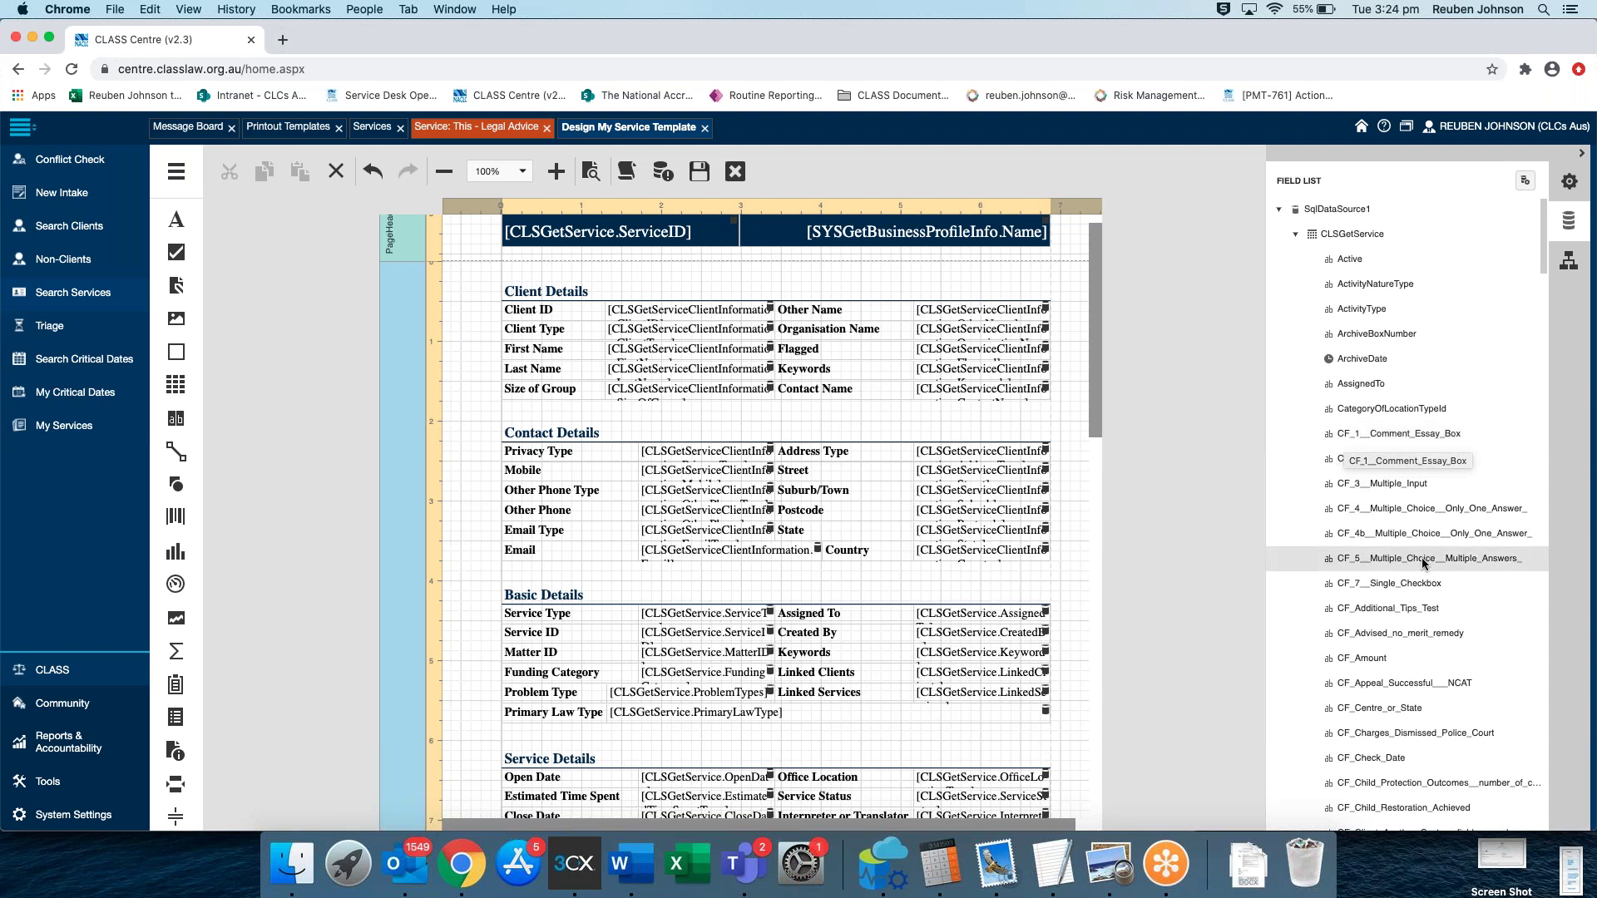
pyautogui.scroll(-5, 1418, 532)
pyautogui.scroll(1, 1421, 478)
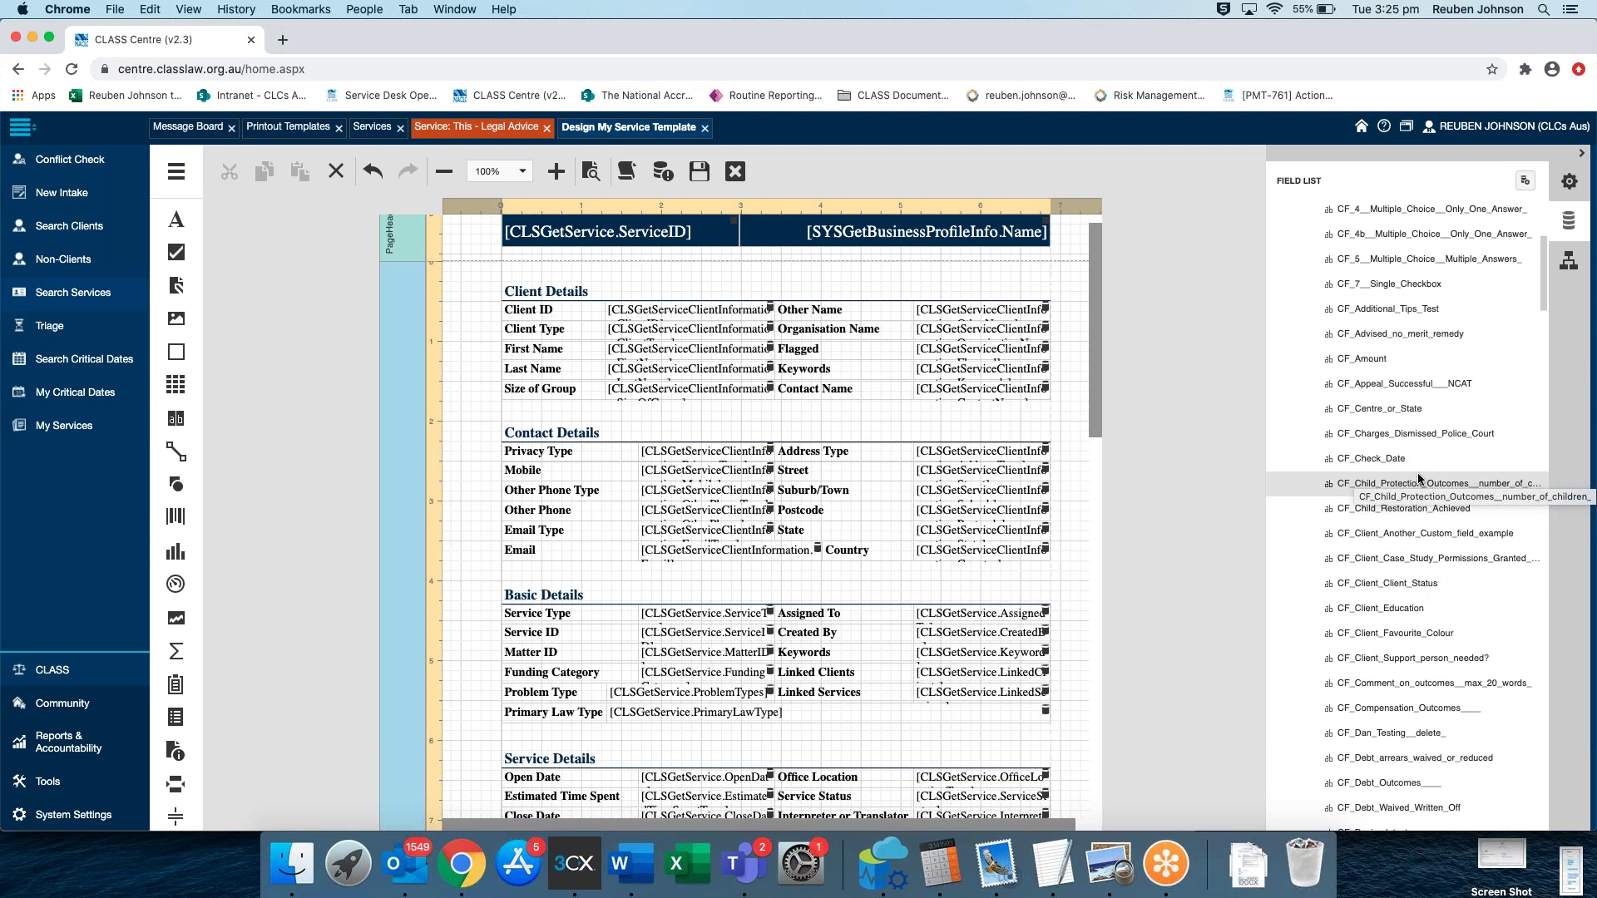
pyautogui.scroll(-3, 1414, 516)
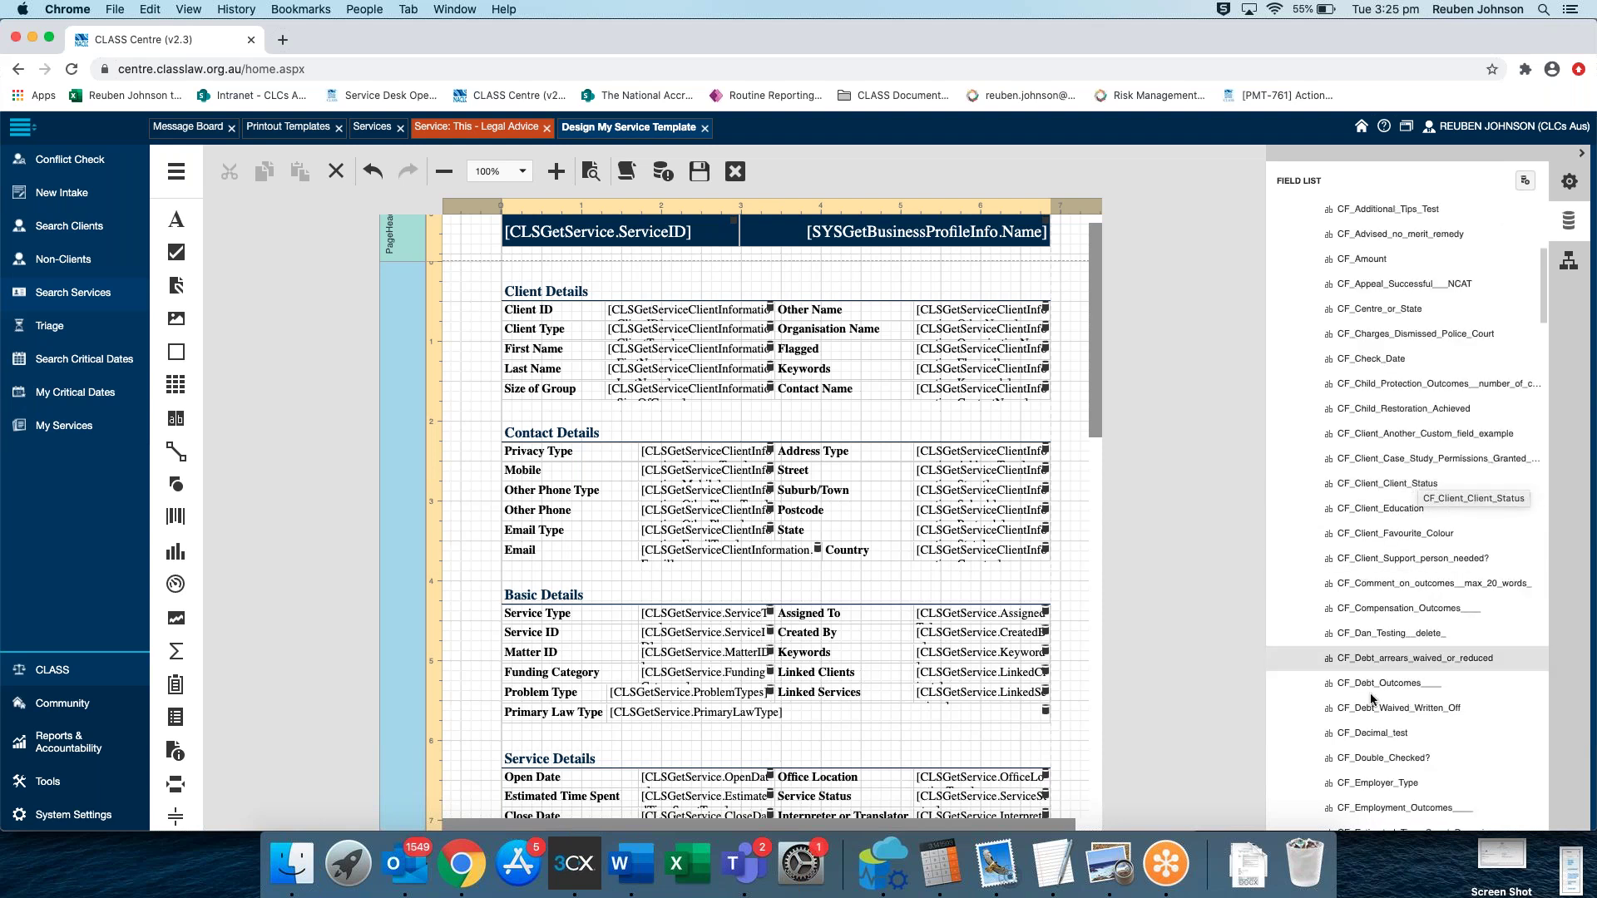
pyautogui.scroll(-9, 1401, 591)
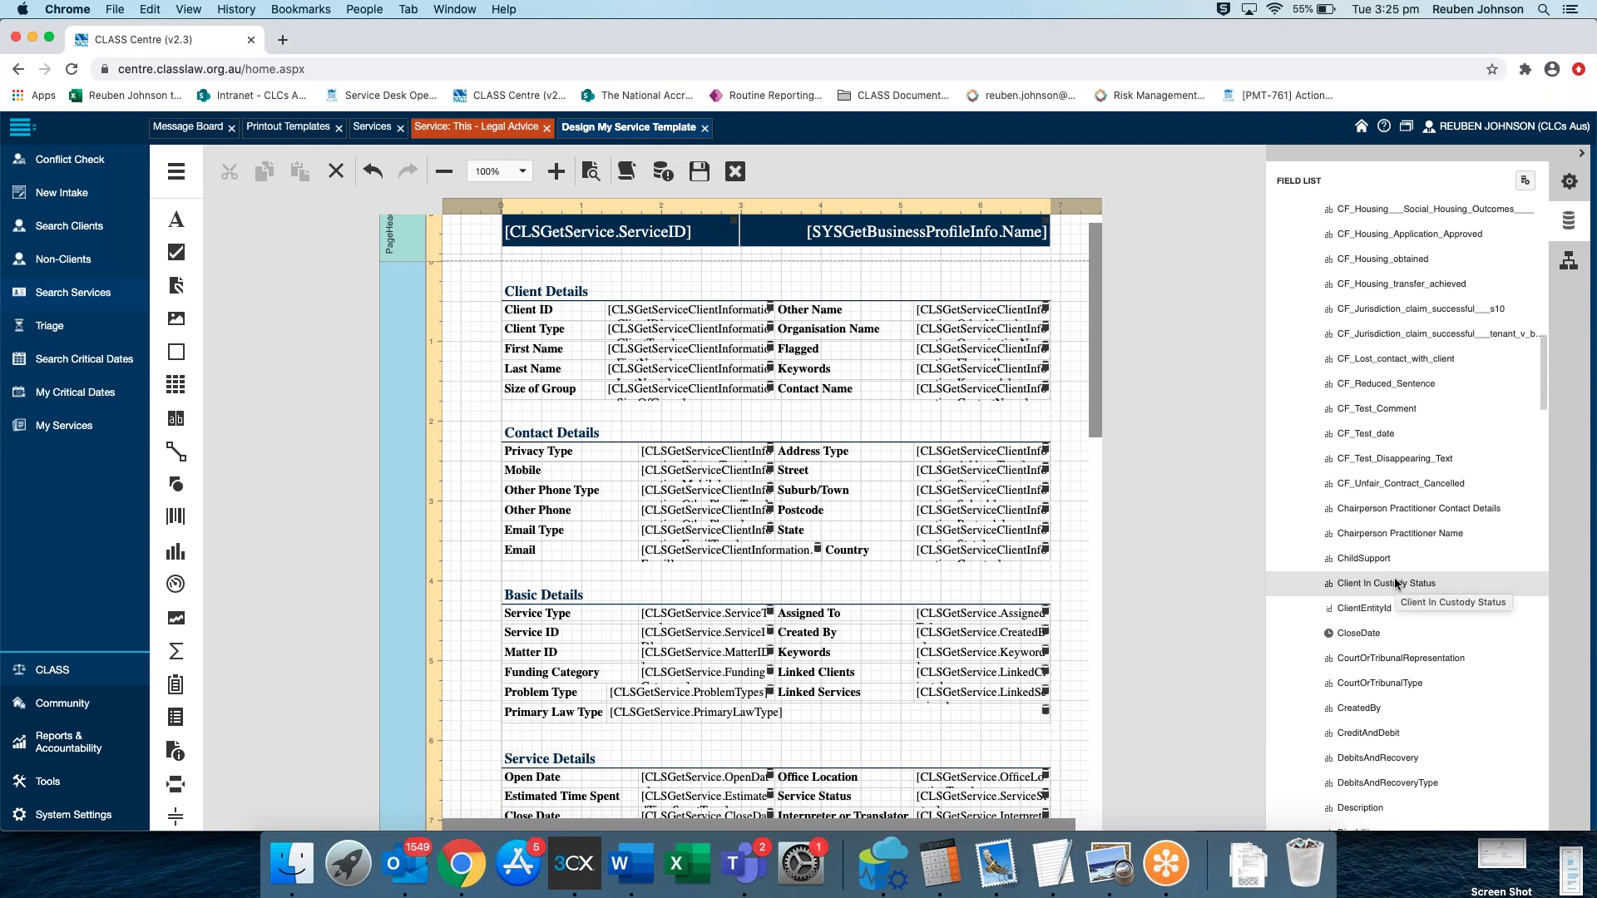
pyautogui.scroll(4, 1396, 577)
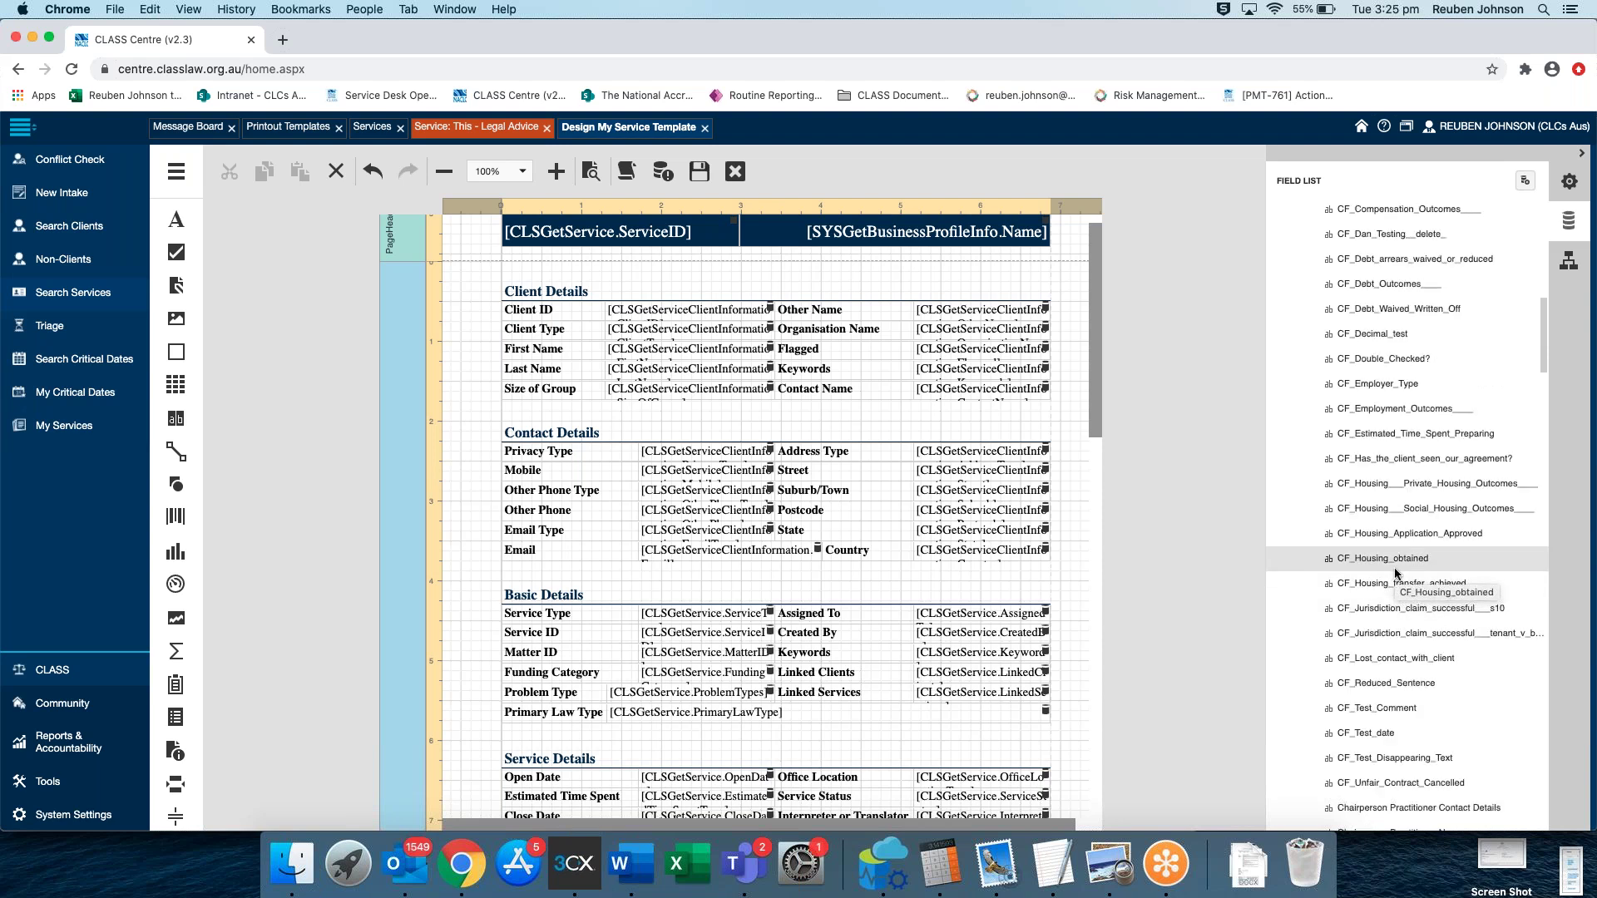
pyautogui.scroll(3, 1395, 573)
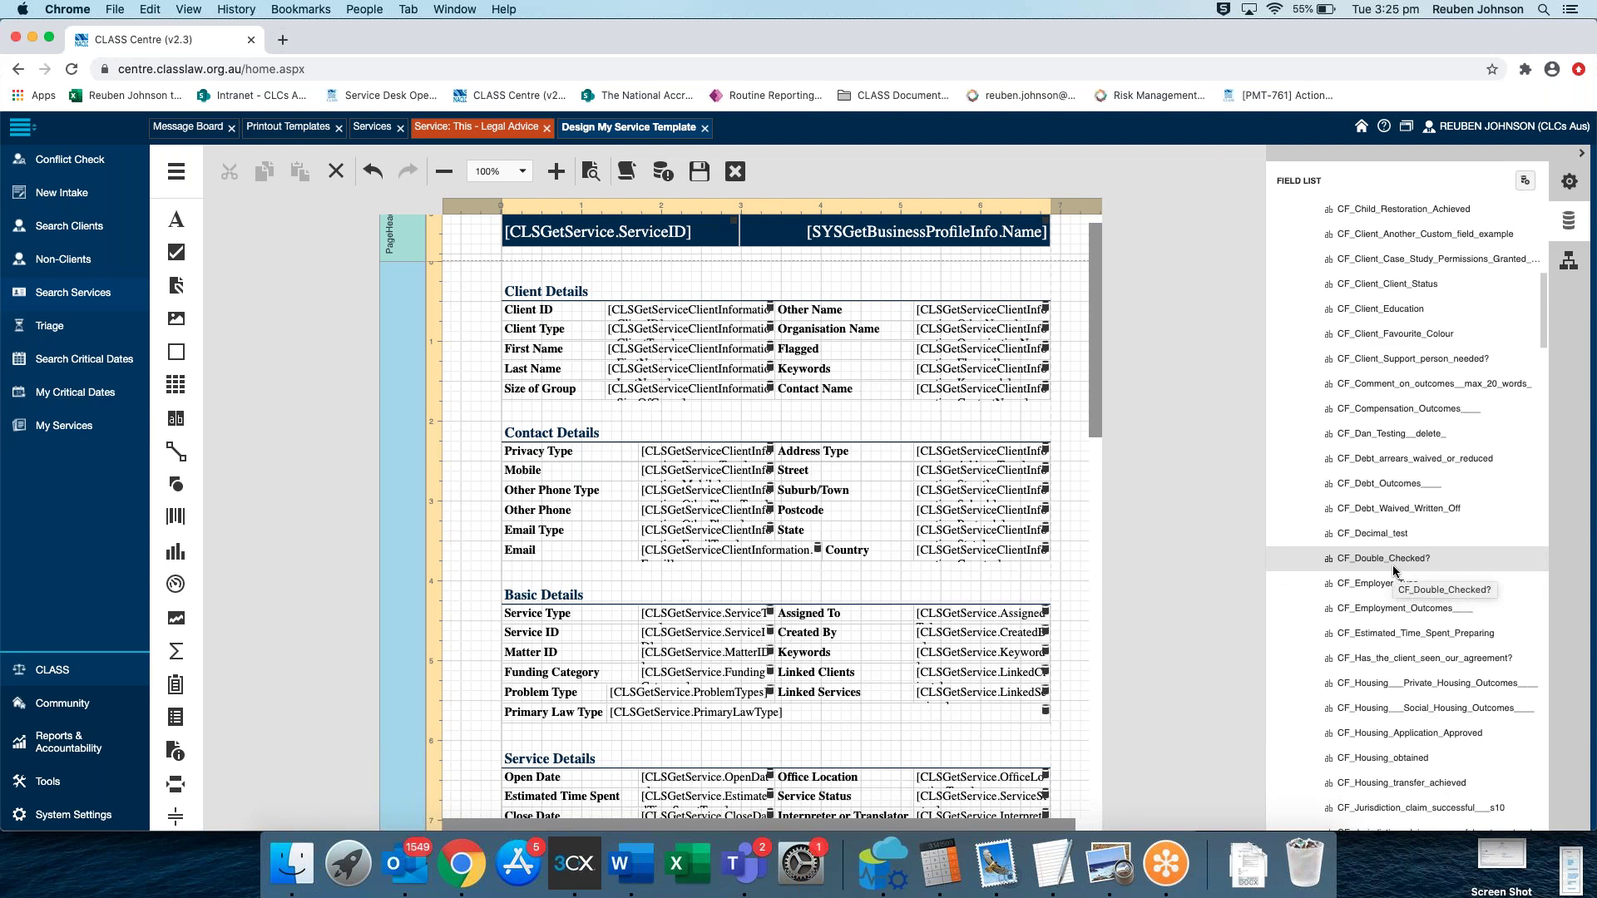
pyautogui.scroll(4, 1395, 571)
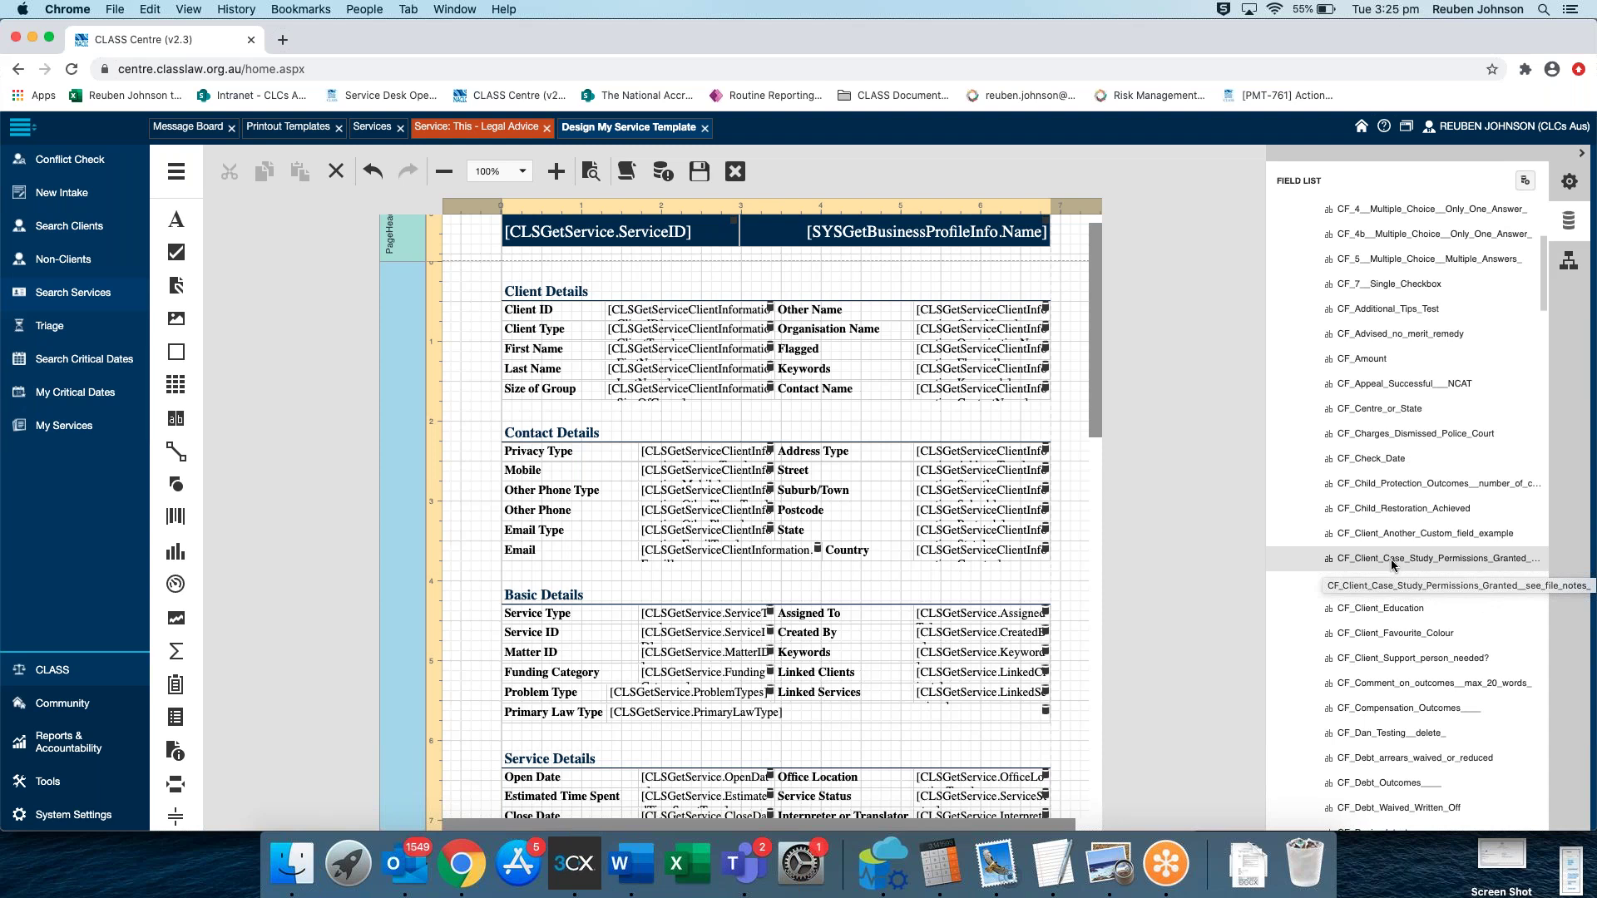
pyautogui.scroll(4, 1393, 565)
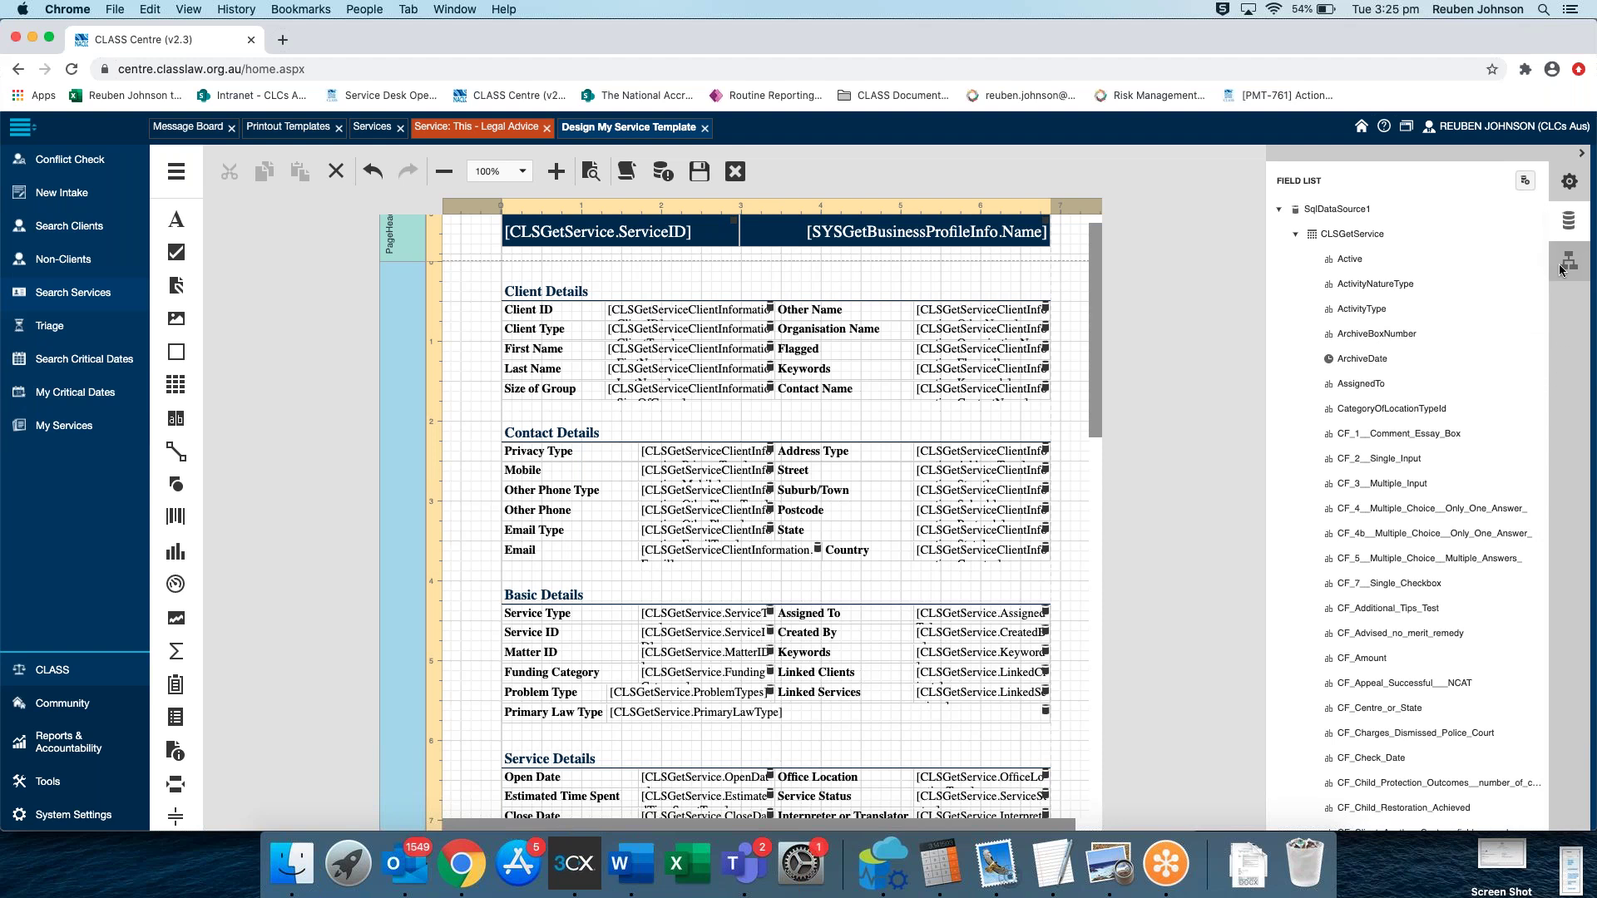
pyautogui.click(1564, 197)
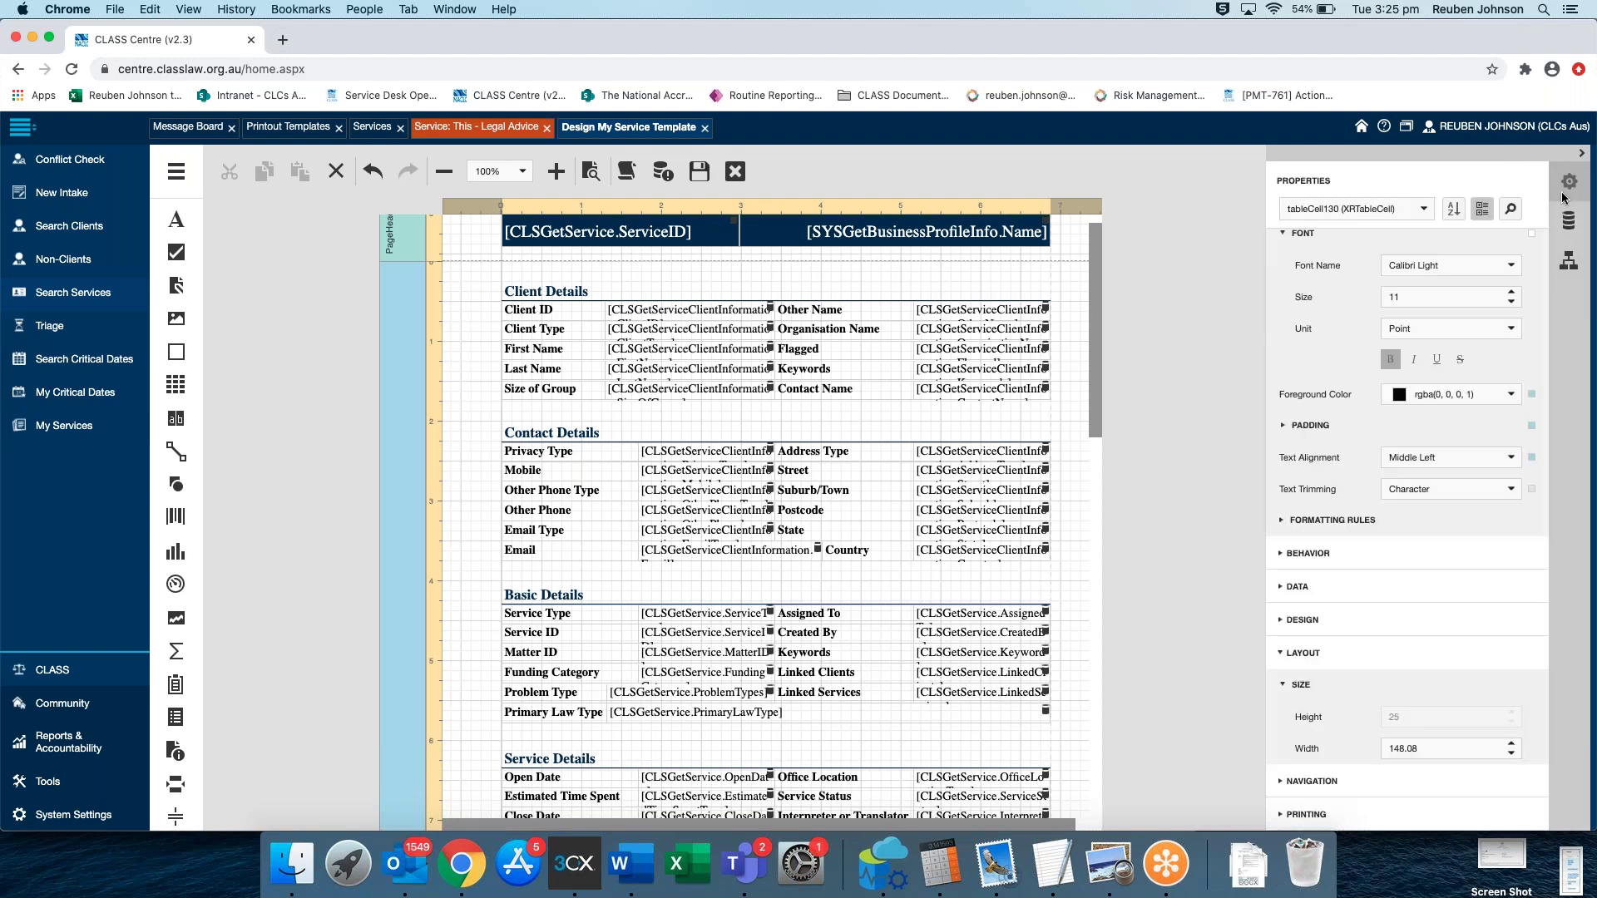
pyautogui.click(1568, 220)
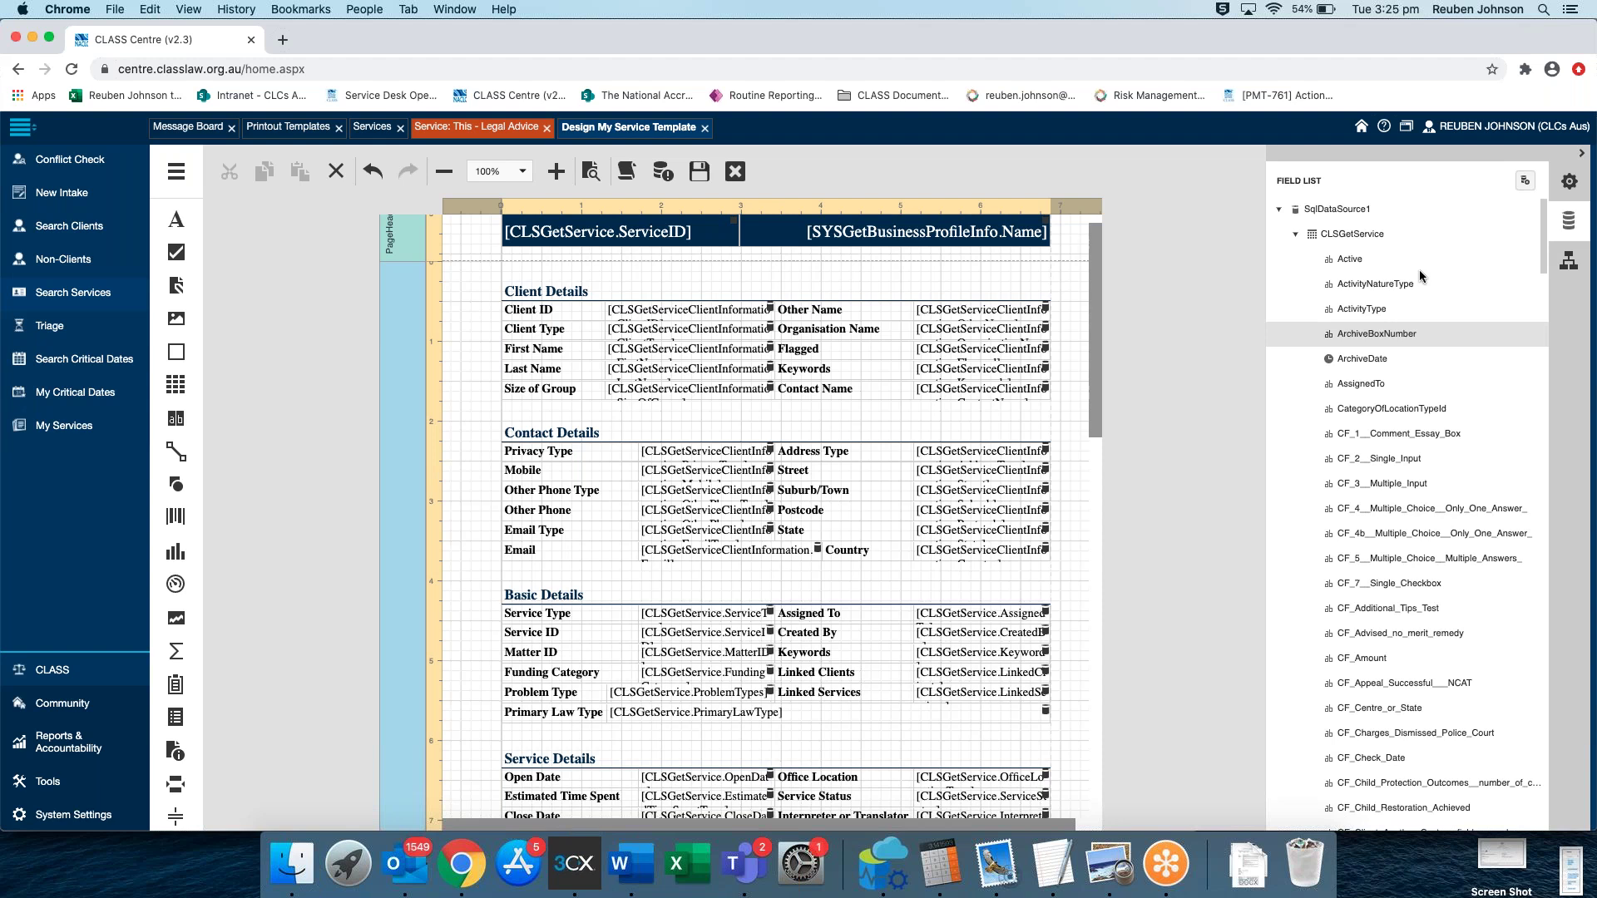
pyautogui.scroll(-15, 1499, 466)
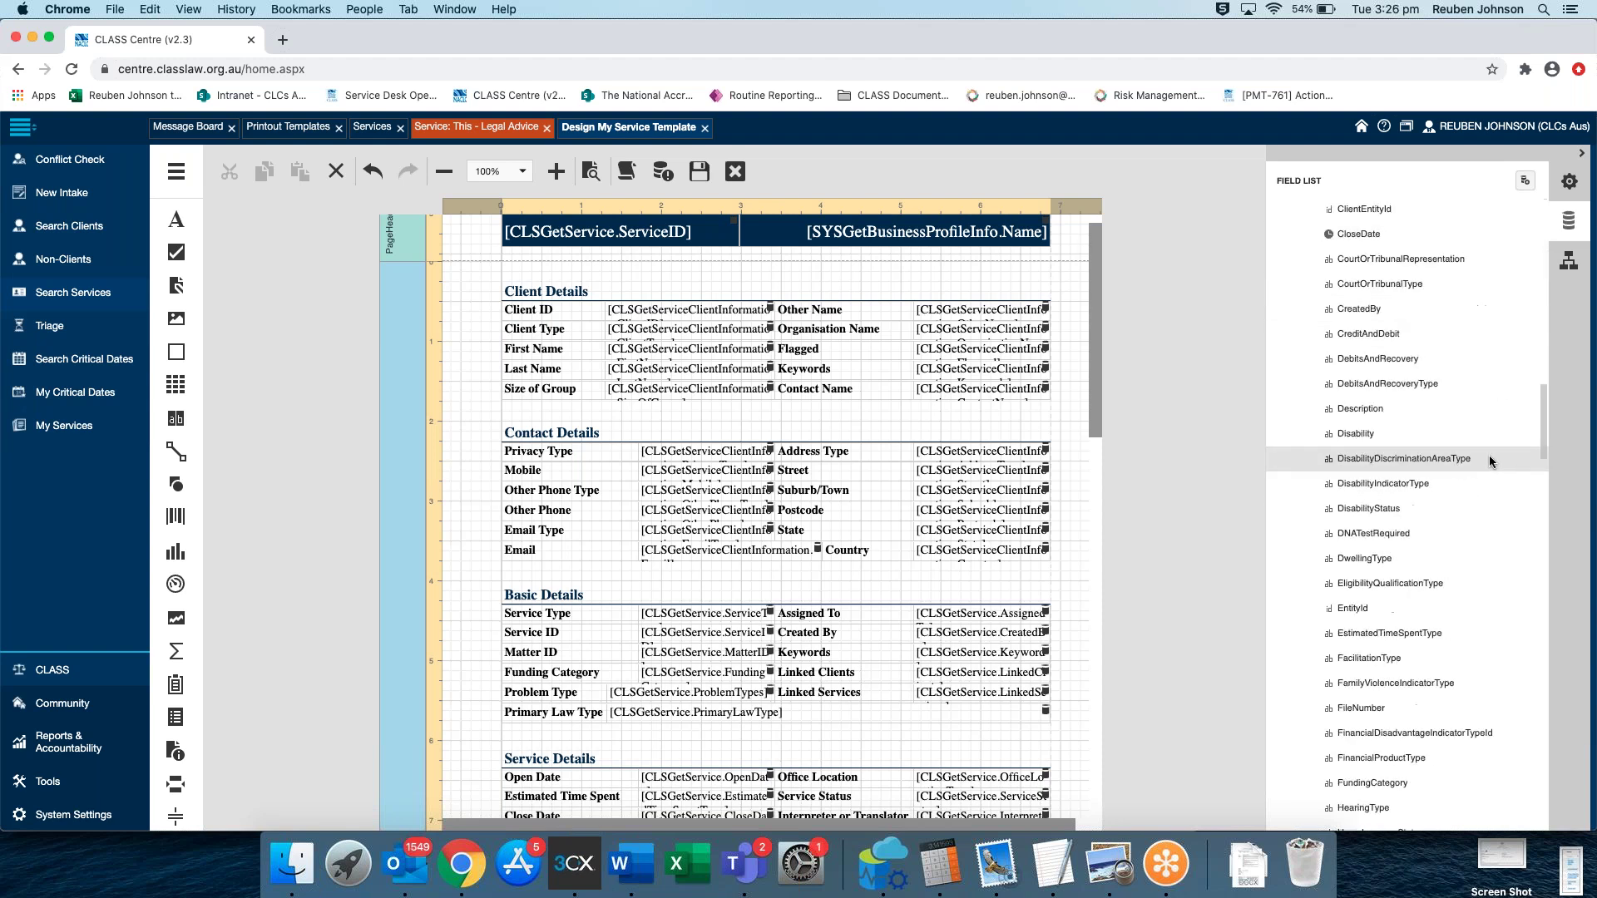
pyautogui.scroll(10, 1391, 532)
pyautogui.scroll(10, 1391, 520)
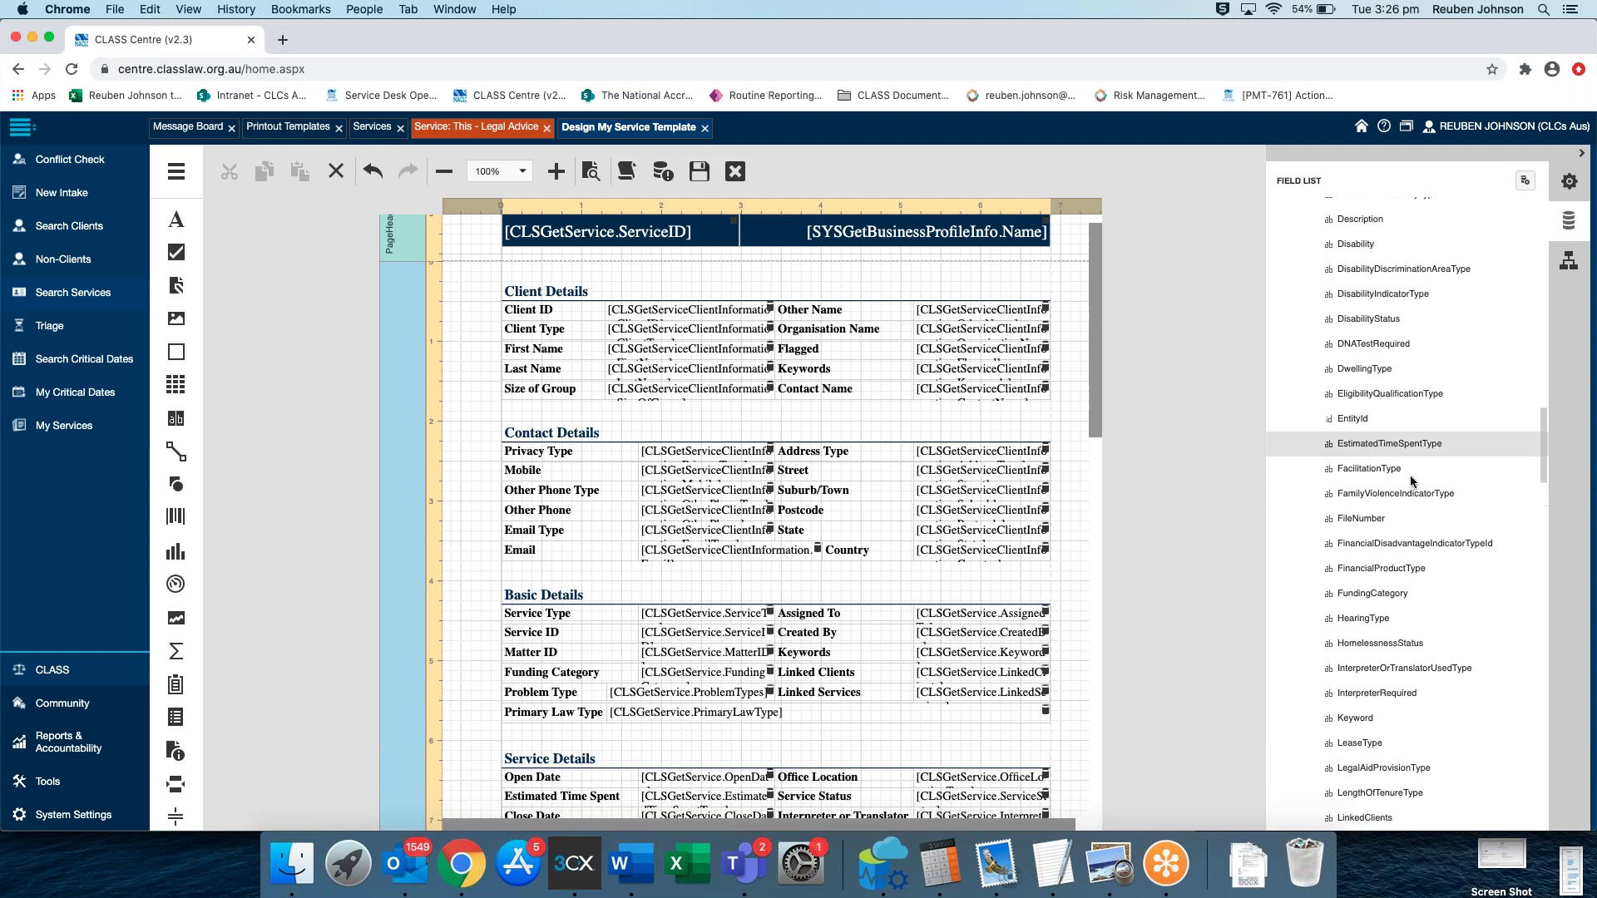
pyautogui.scroll(5, 1411, 461)
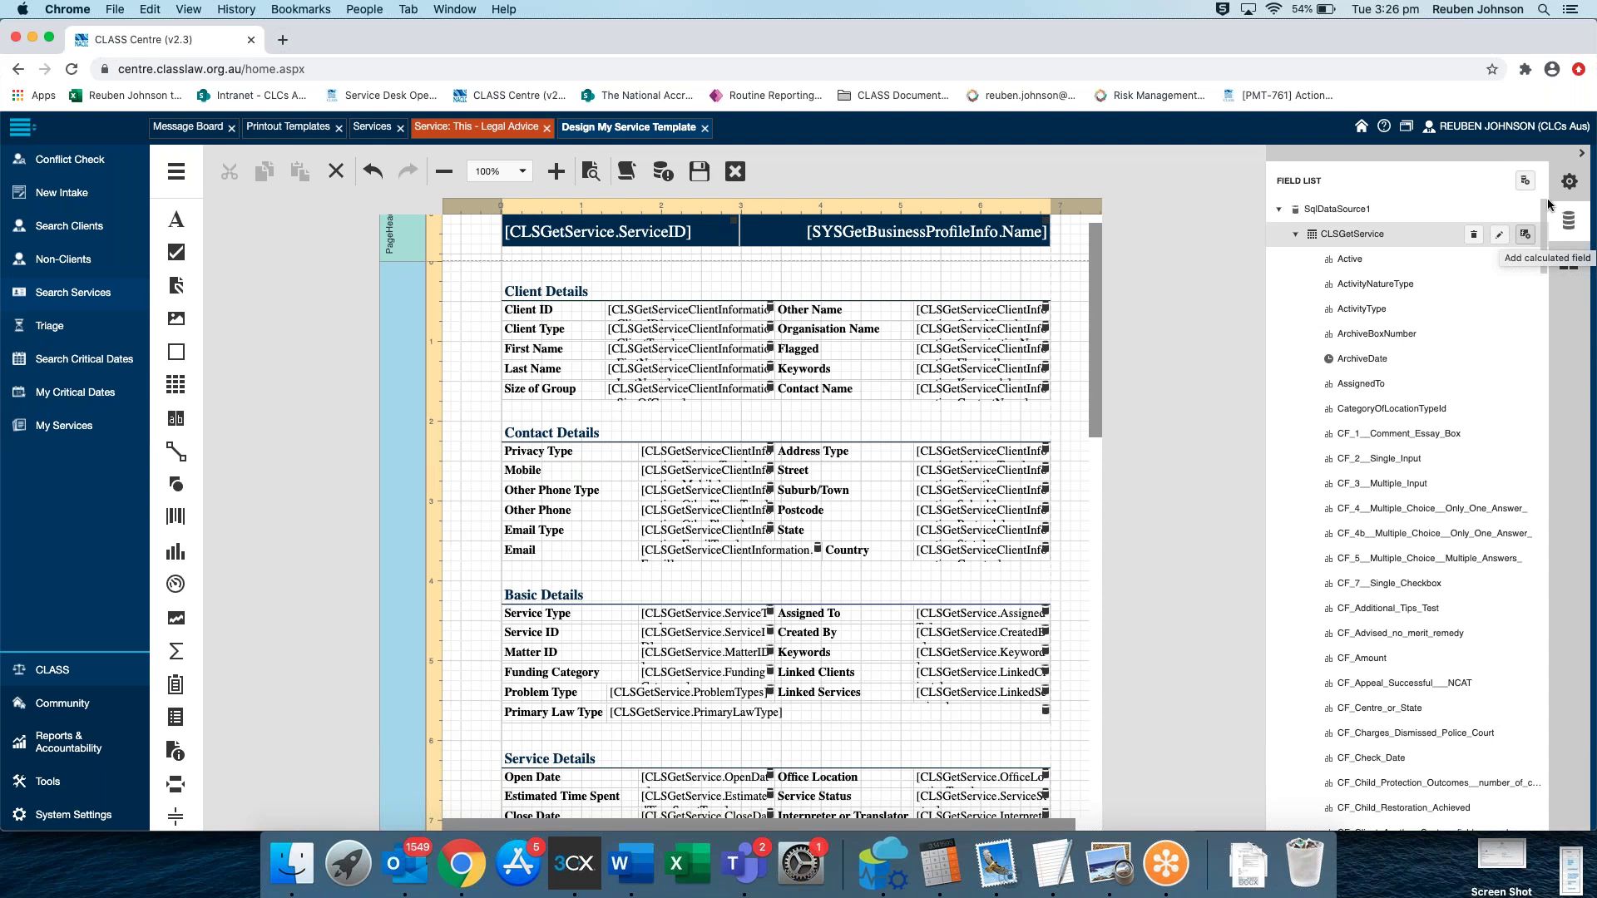
# Add a calculated field named IsAboriginal to CLSGetServiceClientInformation in the report's data source
pyautogui.click(1295, 235)
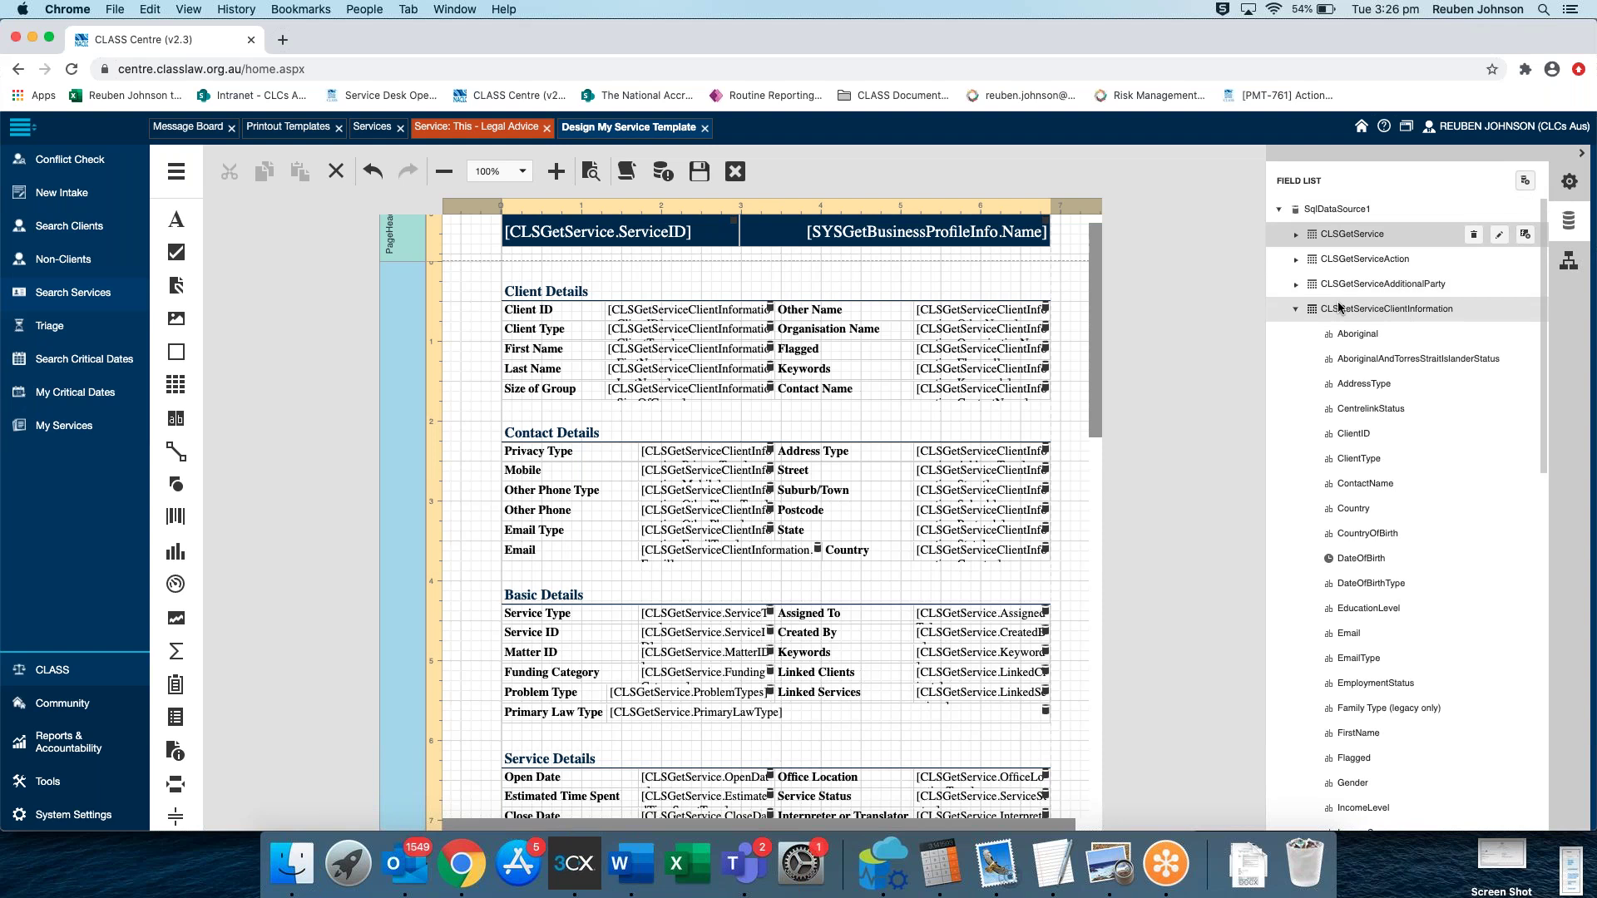
pyautogui.moveTo(1498, 319)
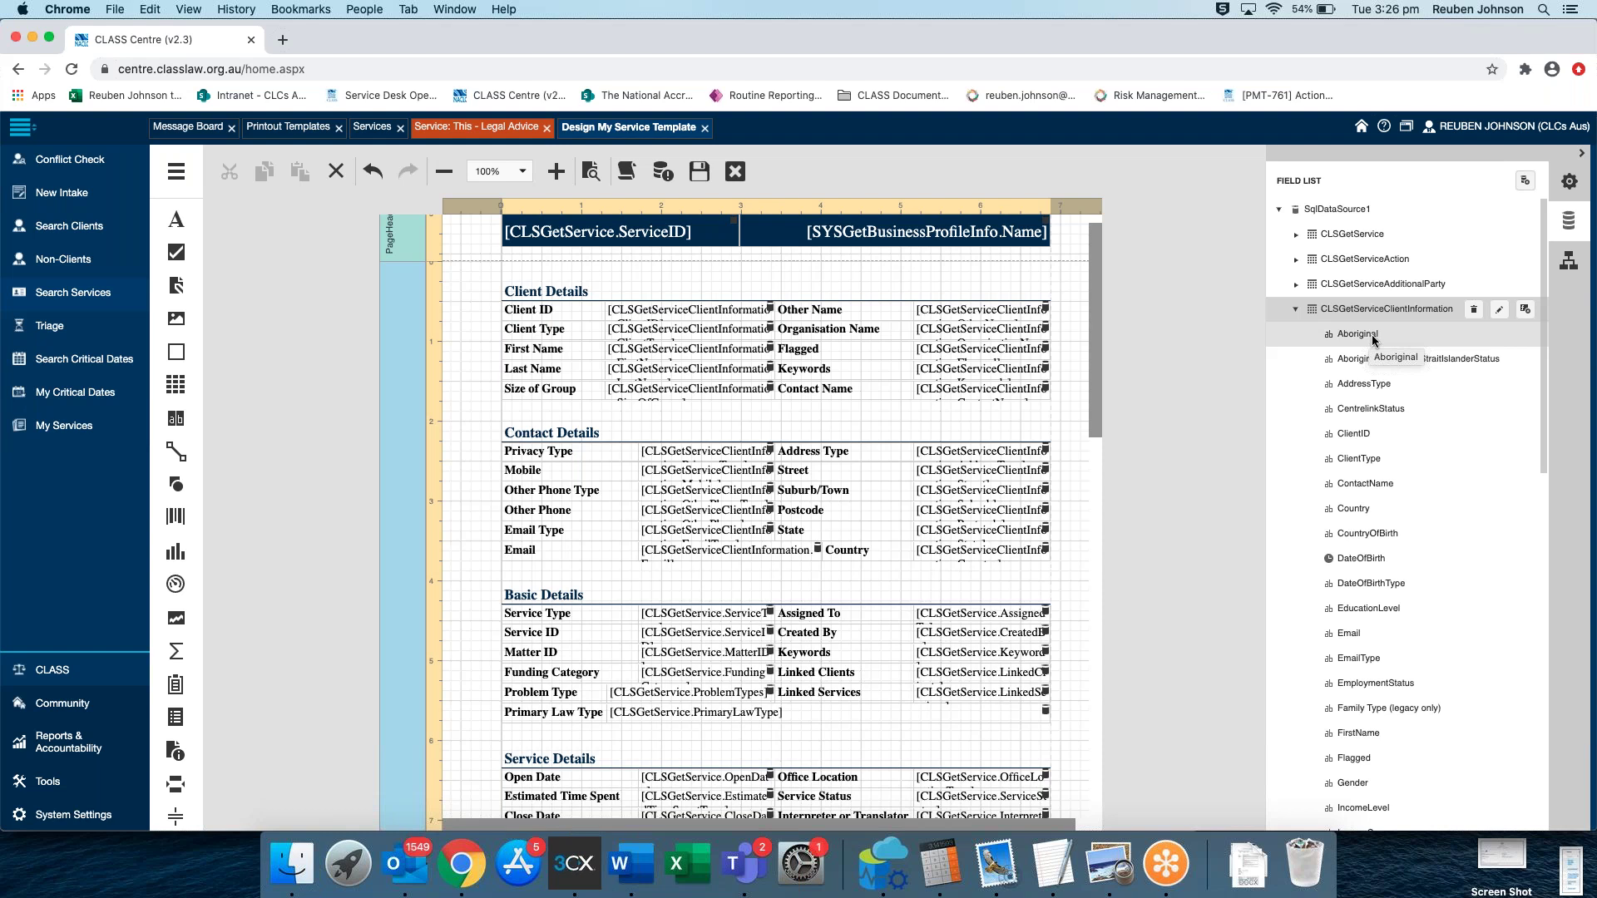
pyautogui.scroll(-10, 1484, 482)
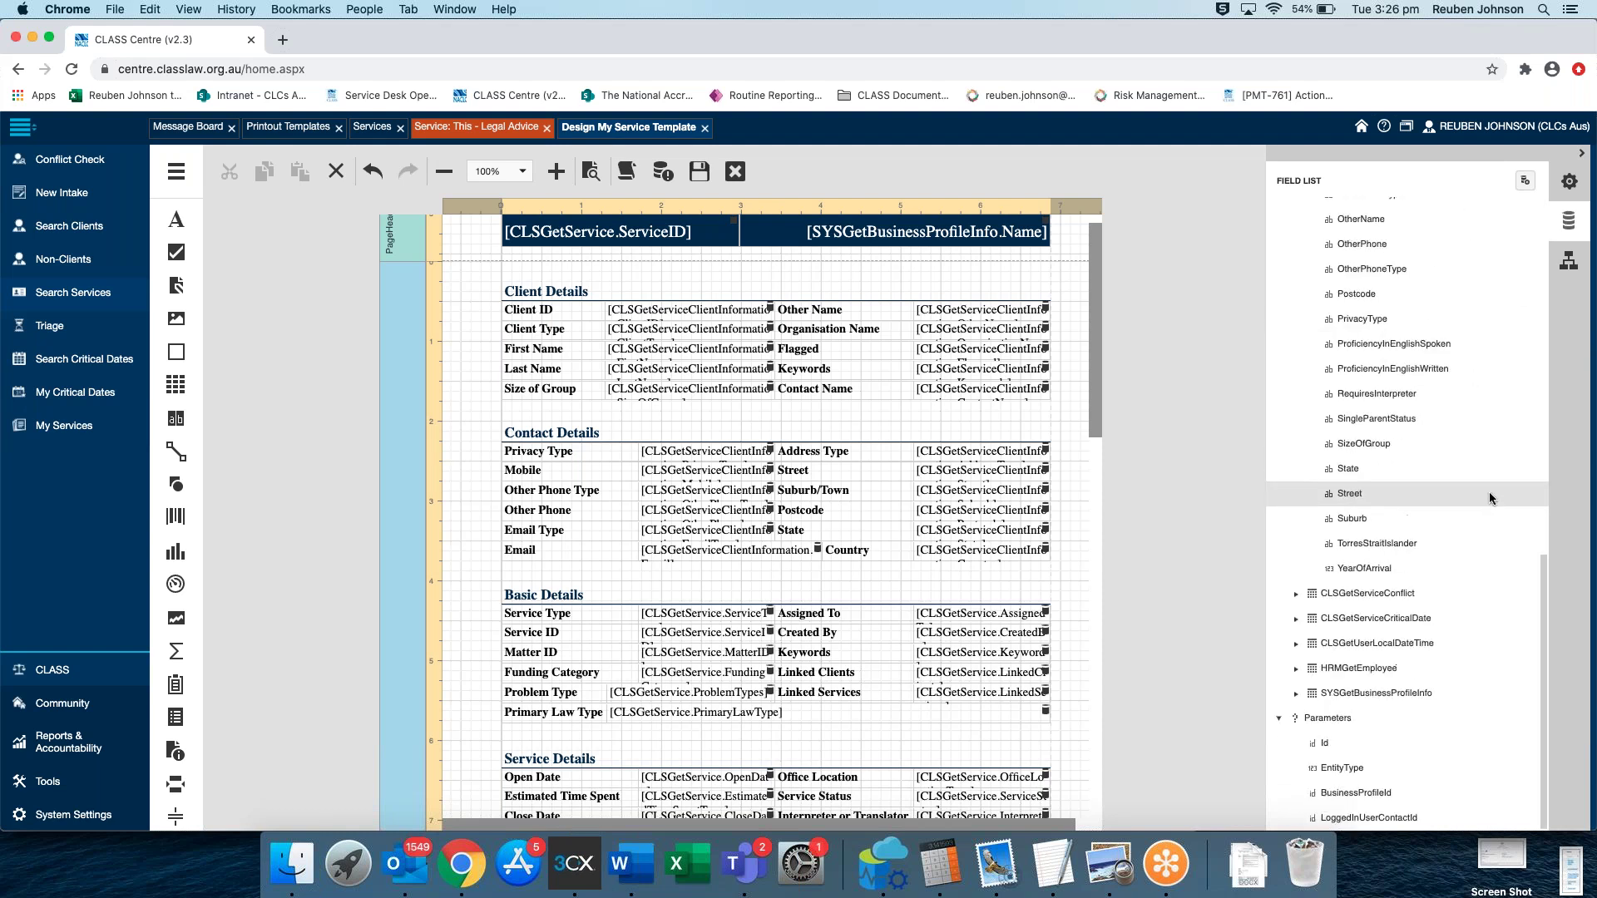
pyautogui.scroll(10, 1489, 491)
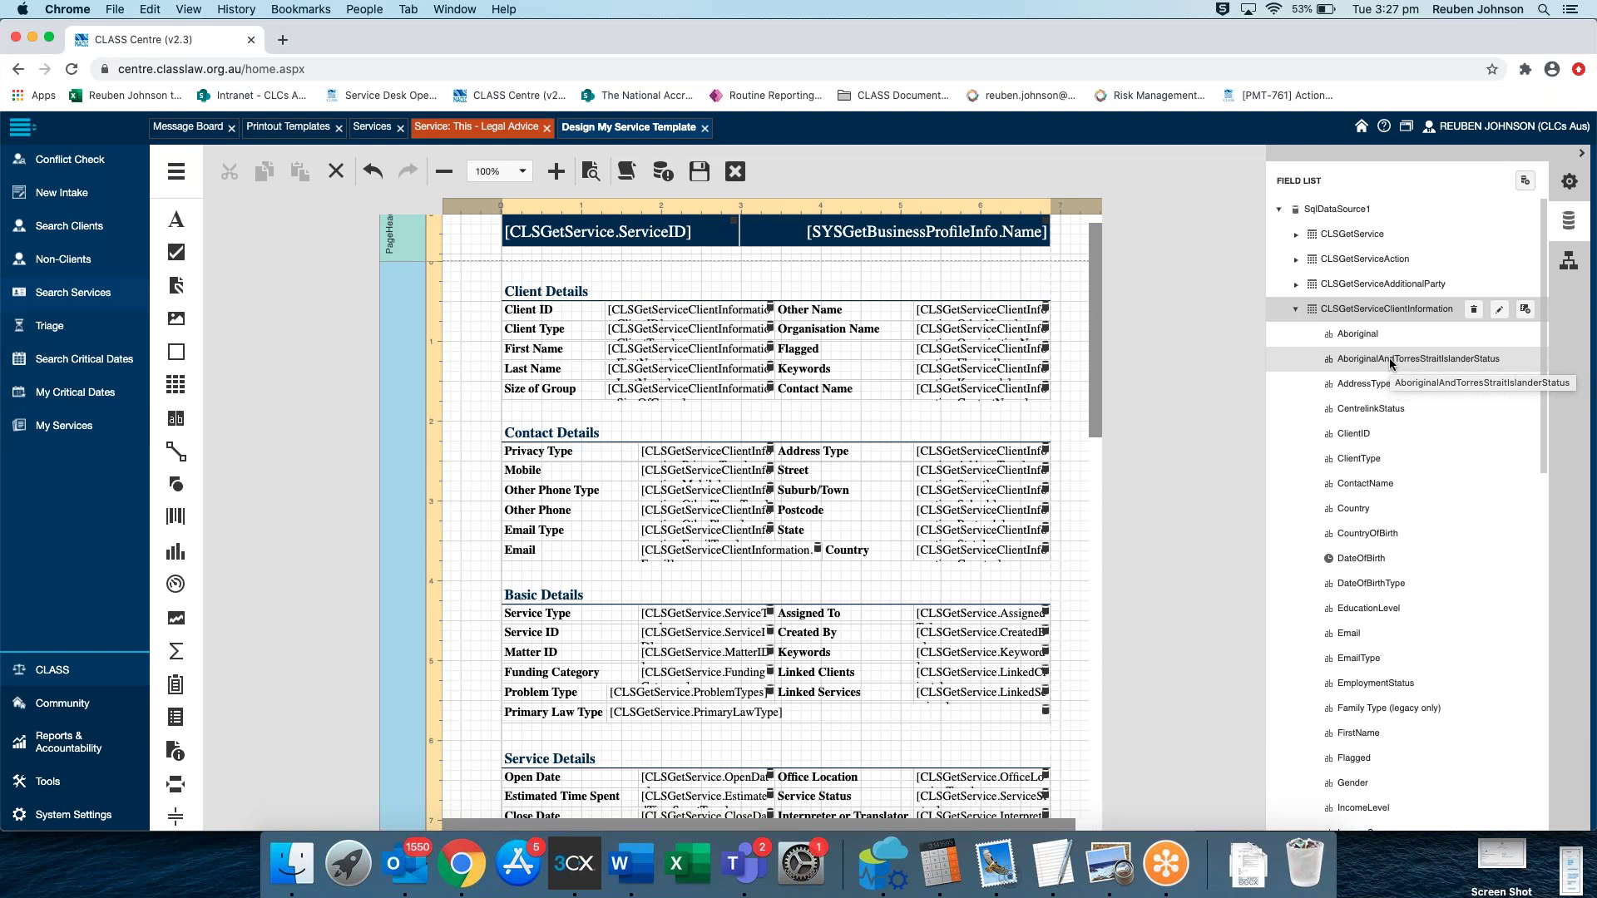
pyautogui.click(1525, 310)
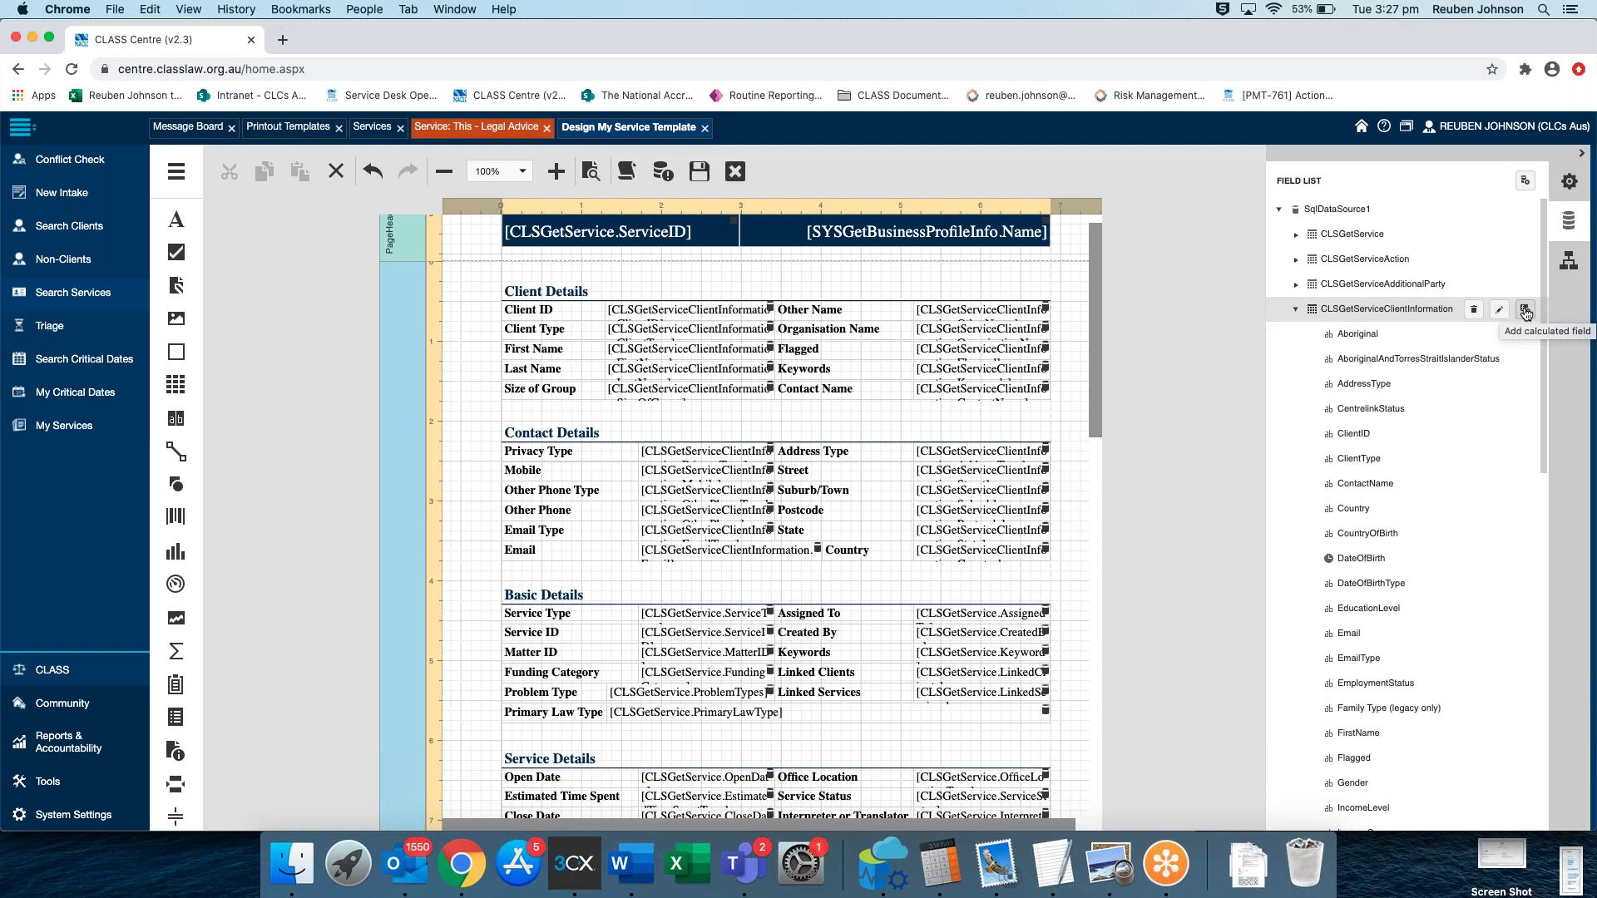
pyautogui.click(1525, 311)
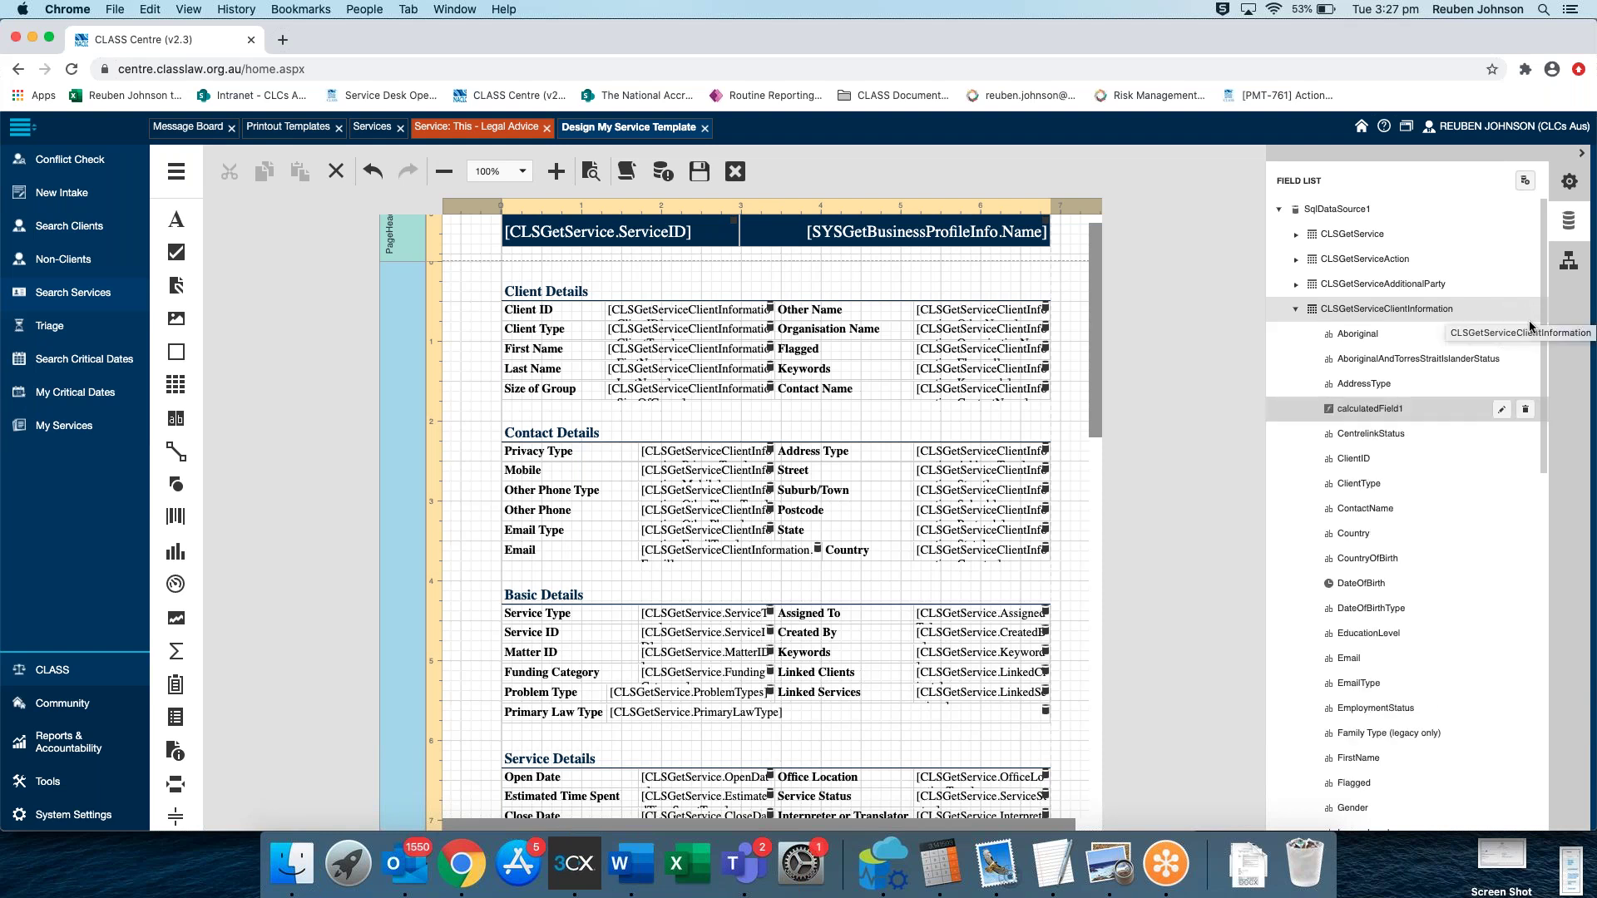
pyautogui.click(1501, 411)
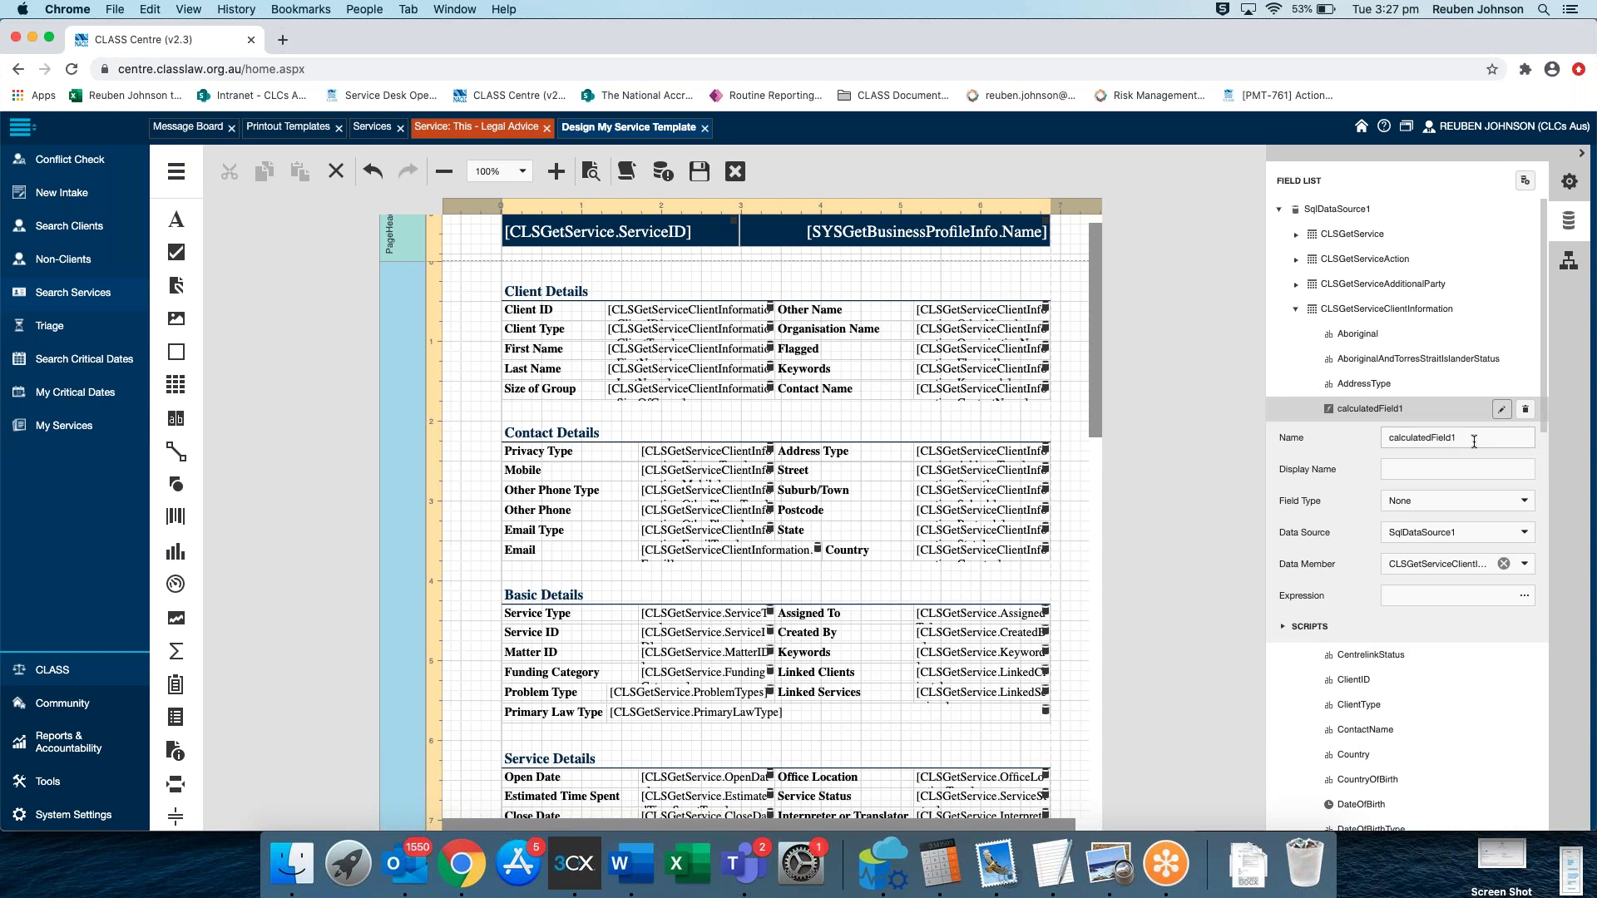
pyautogui.doubleClick(1450, 437)
pyautogui.write('Is')
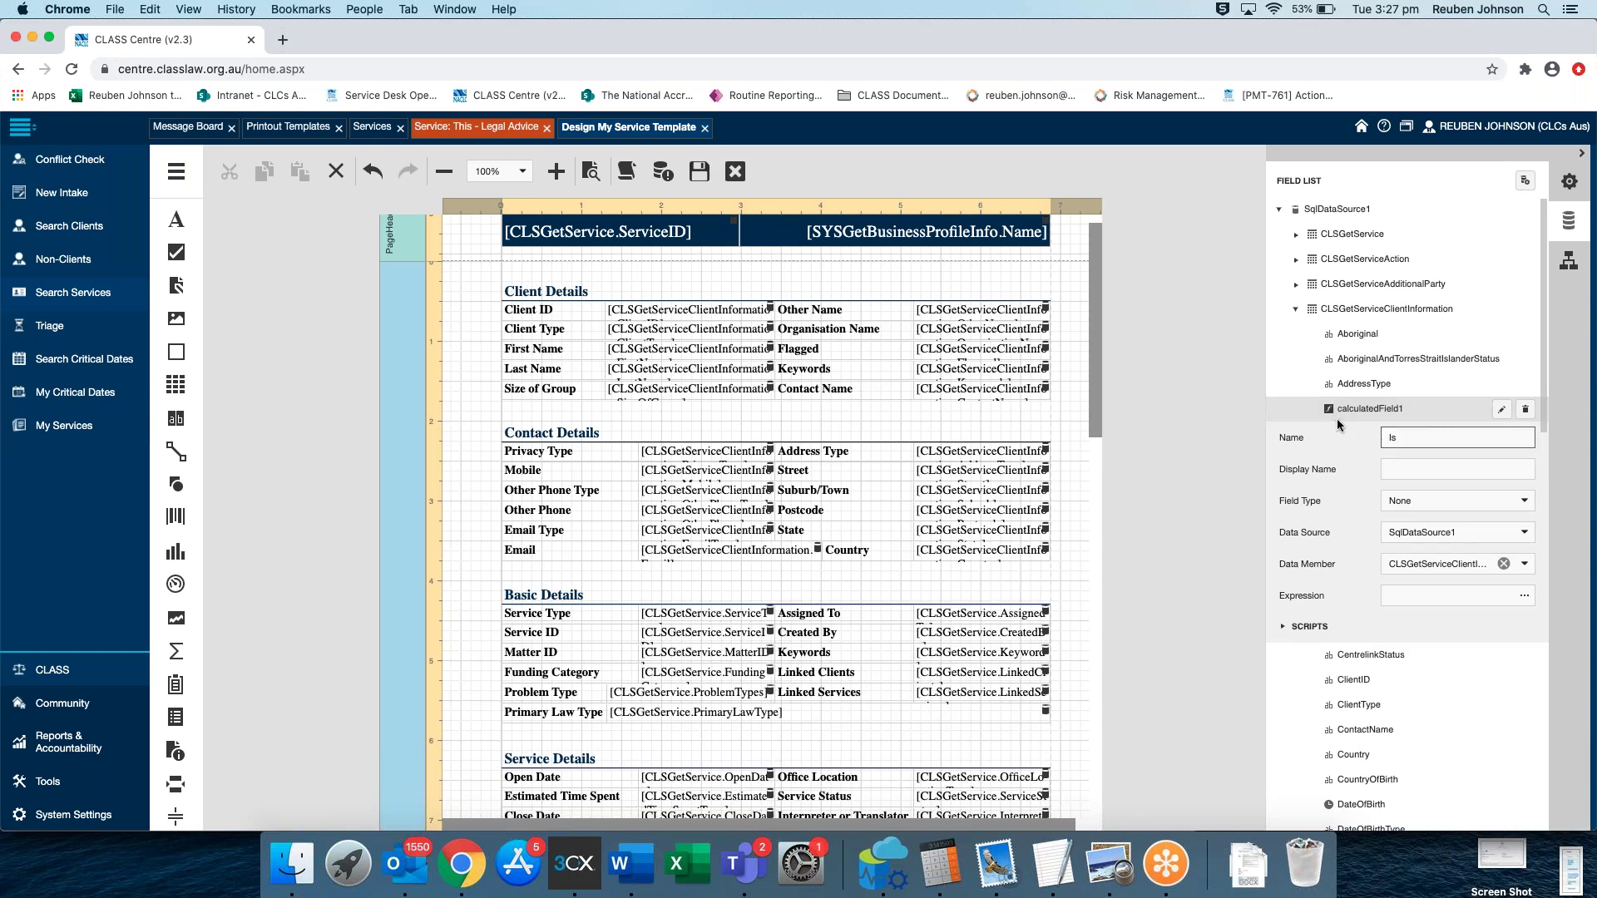
pyautogui.write(' Aboriginal')
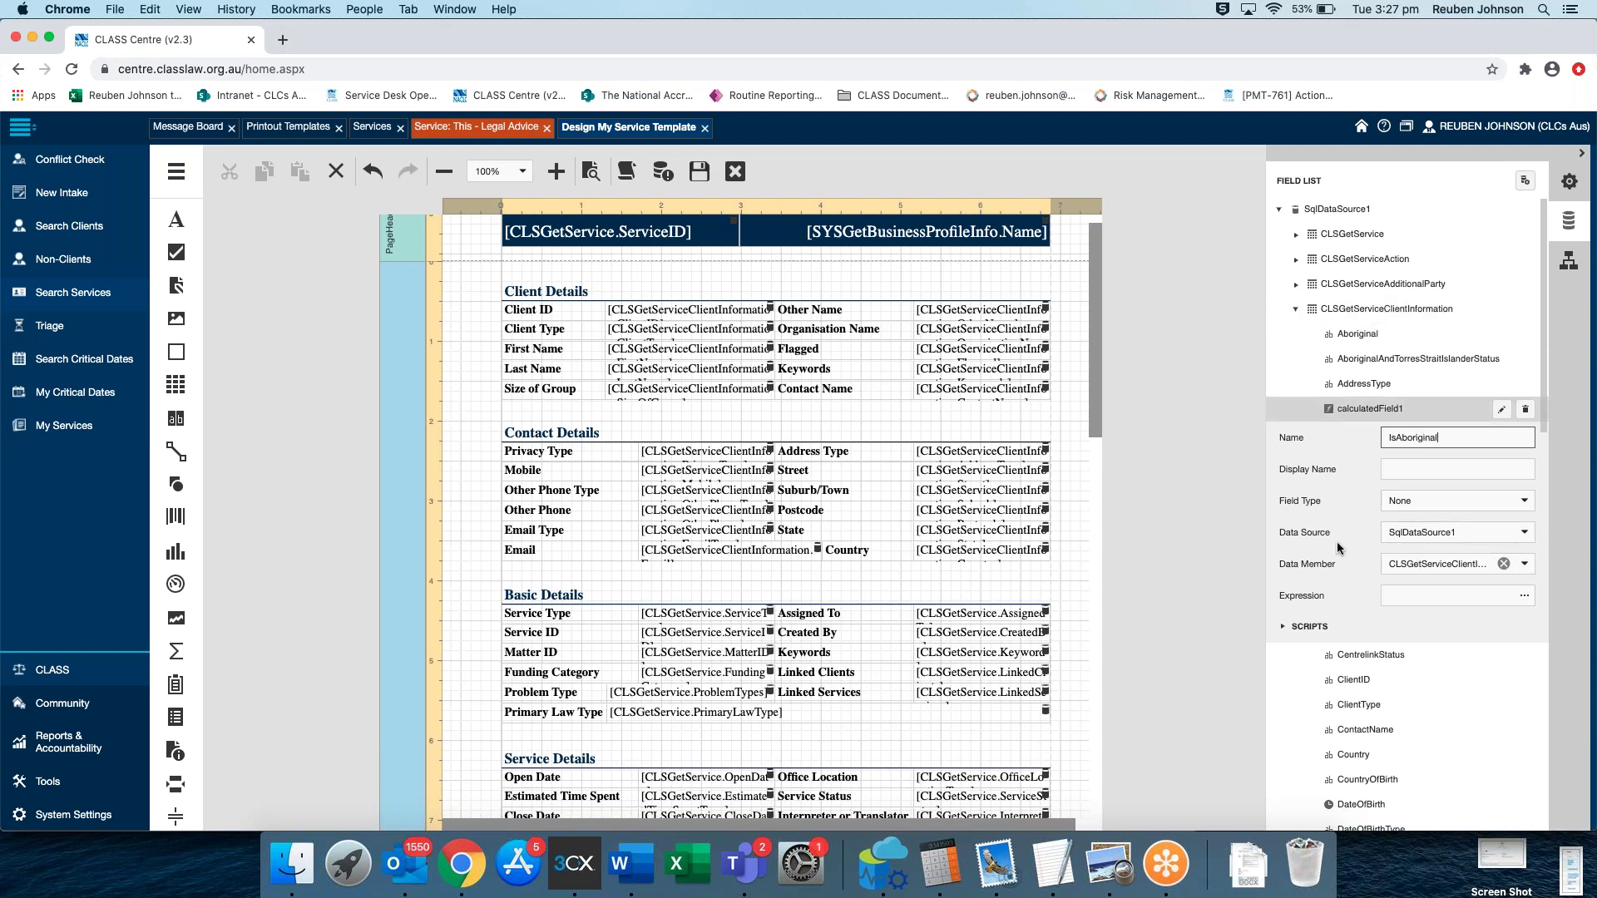
# Set the IsAboriginal field type to Boolean and open its expression for editing
pyautogui.click(1525, 507)
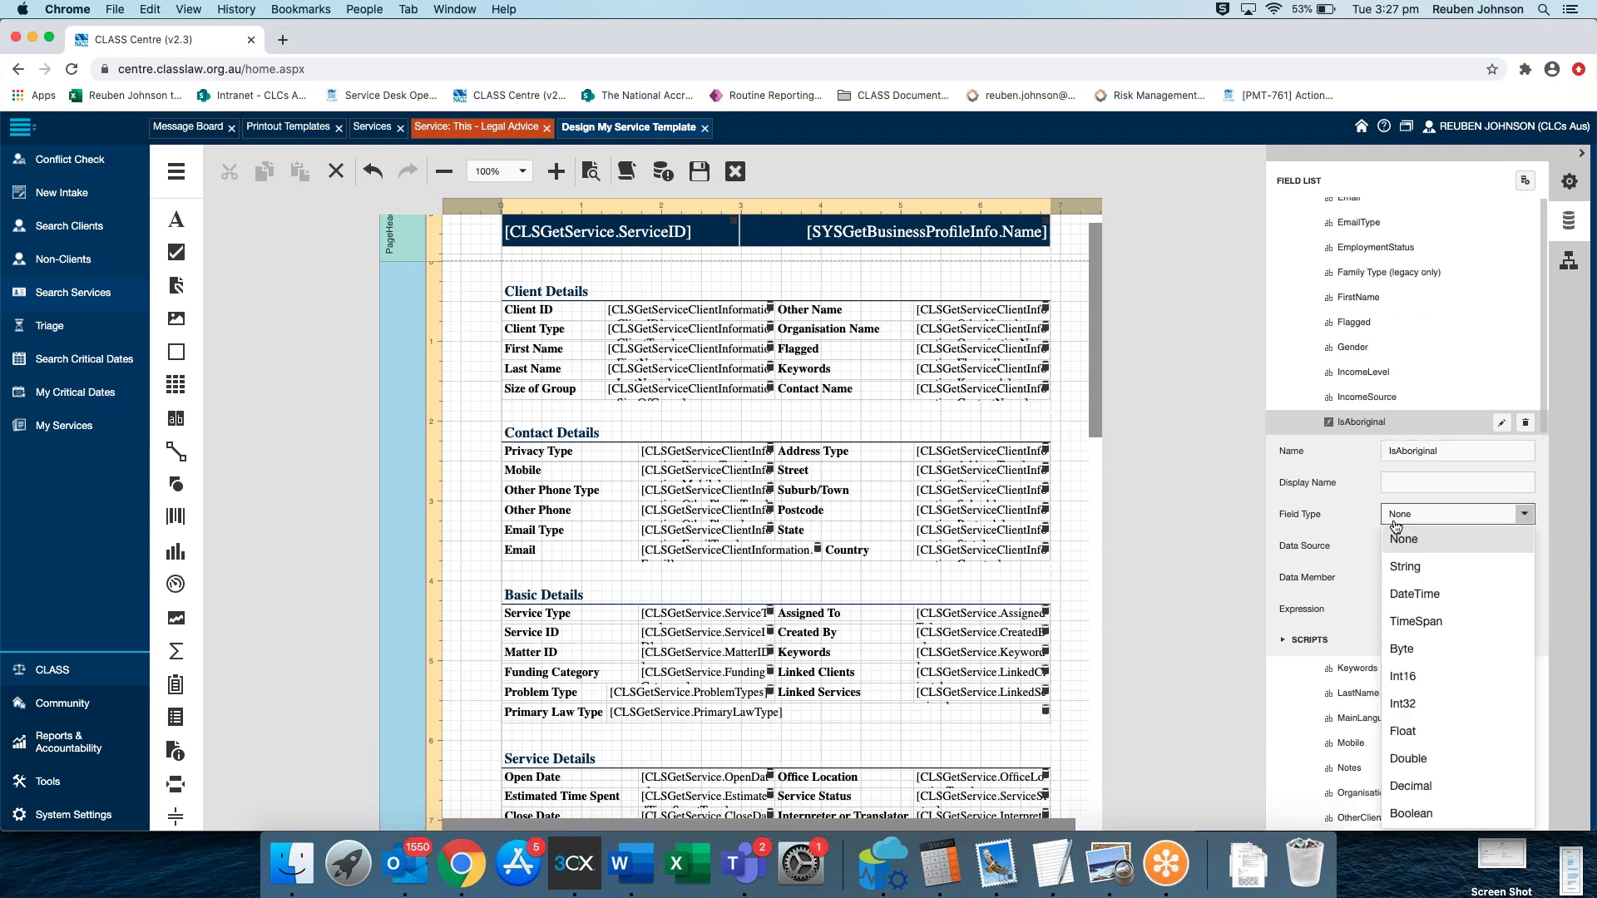
pyautogui.click(1419, 817)
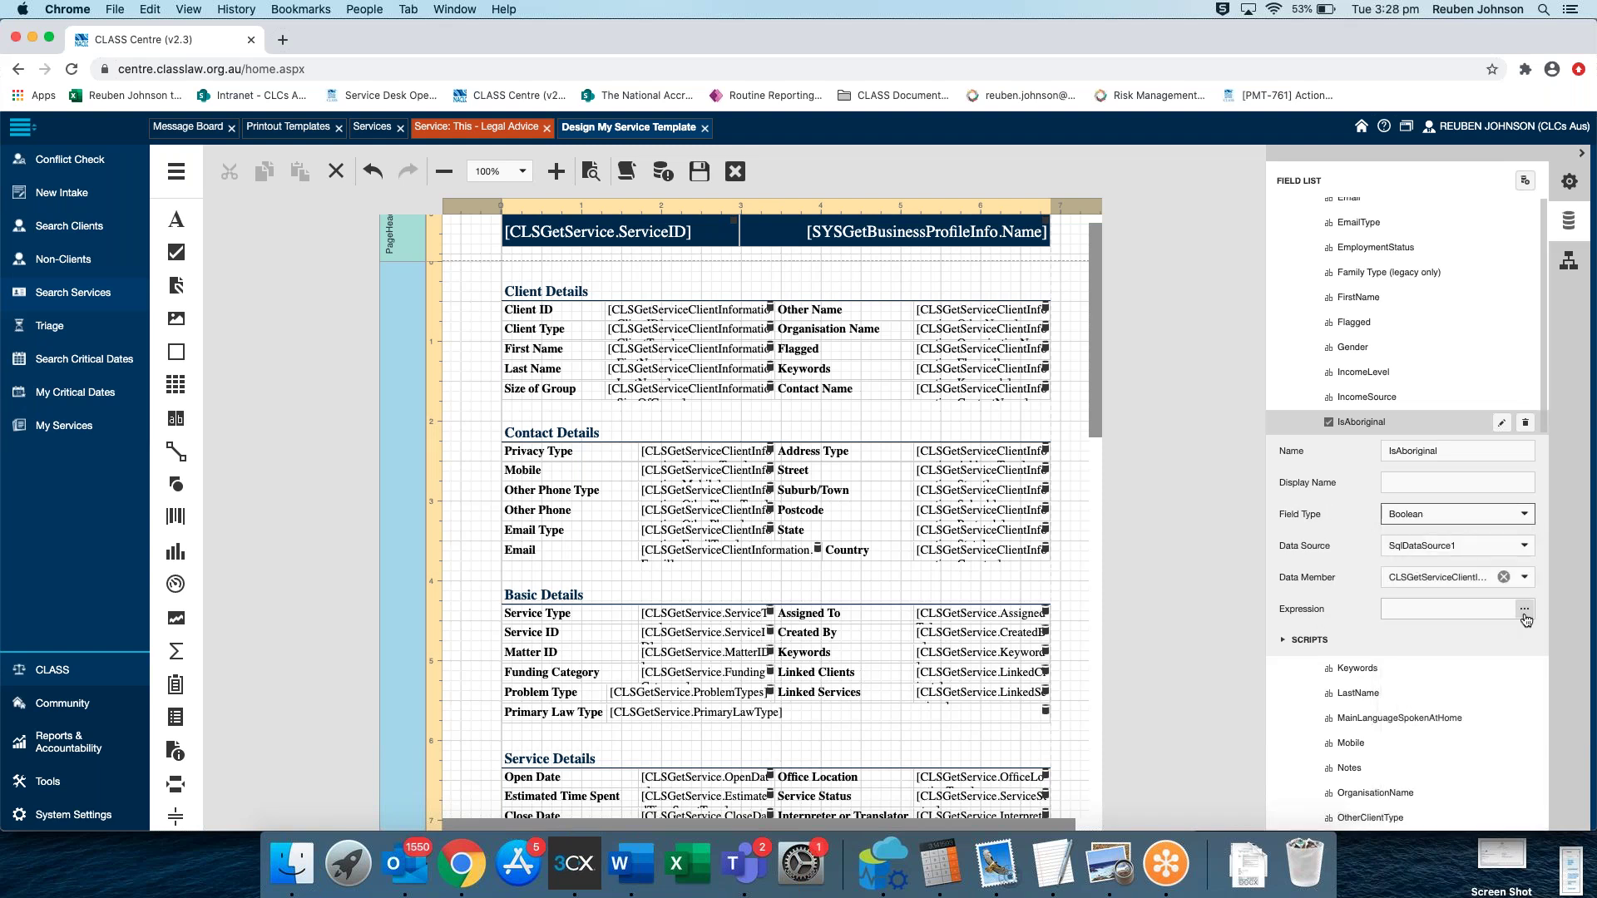
pyautogui.click(1524, 610)
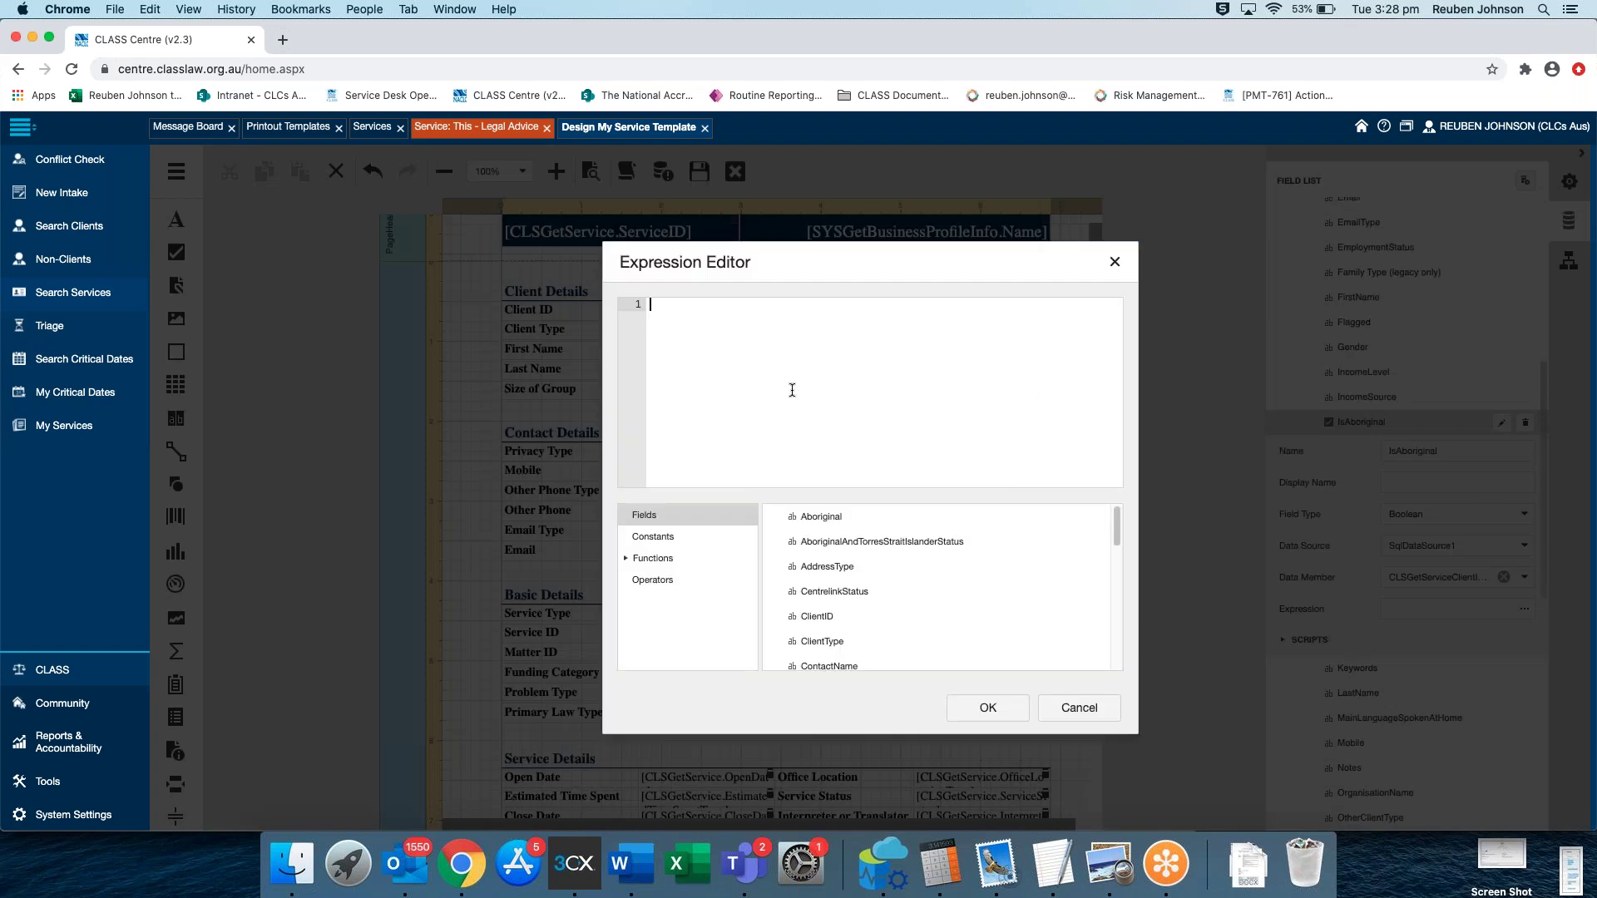
# Try an Iif expression whose condition compares AboriginalAndTorresStraitIslanderStatus with 'Yes, Aboriginal'
pyautogui.click(783, 403)
pyautogui.write('I')
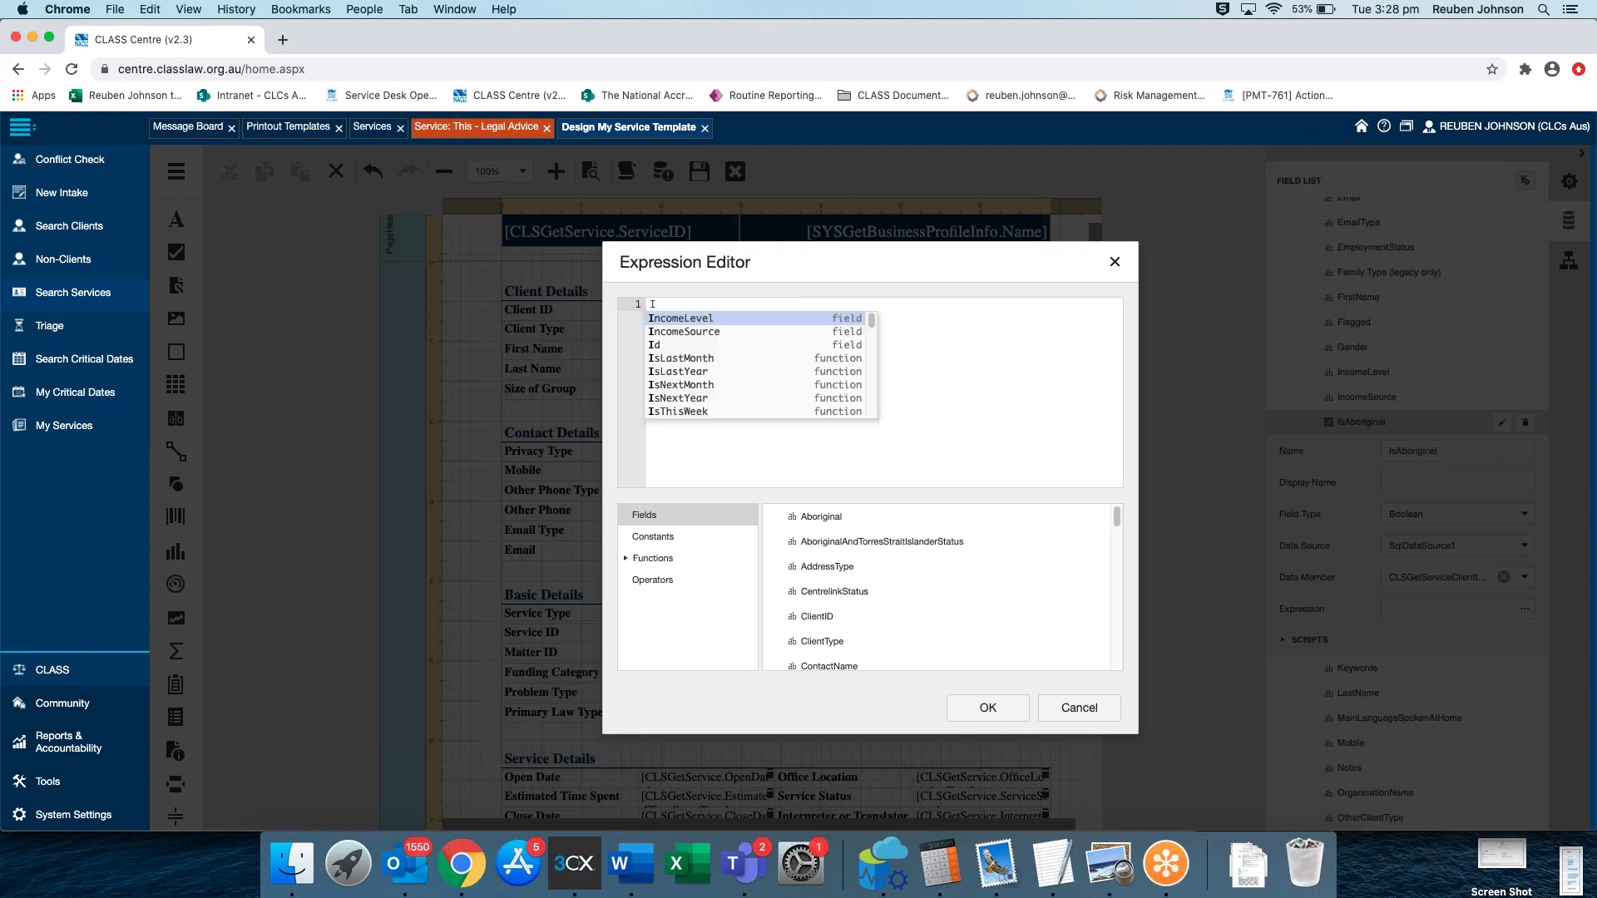
pyautogui.write('If')
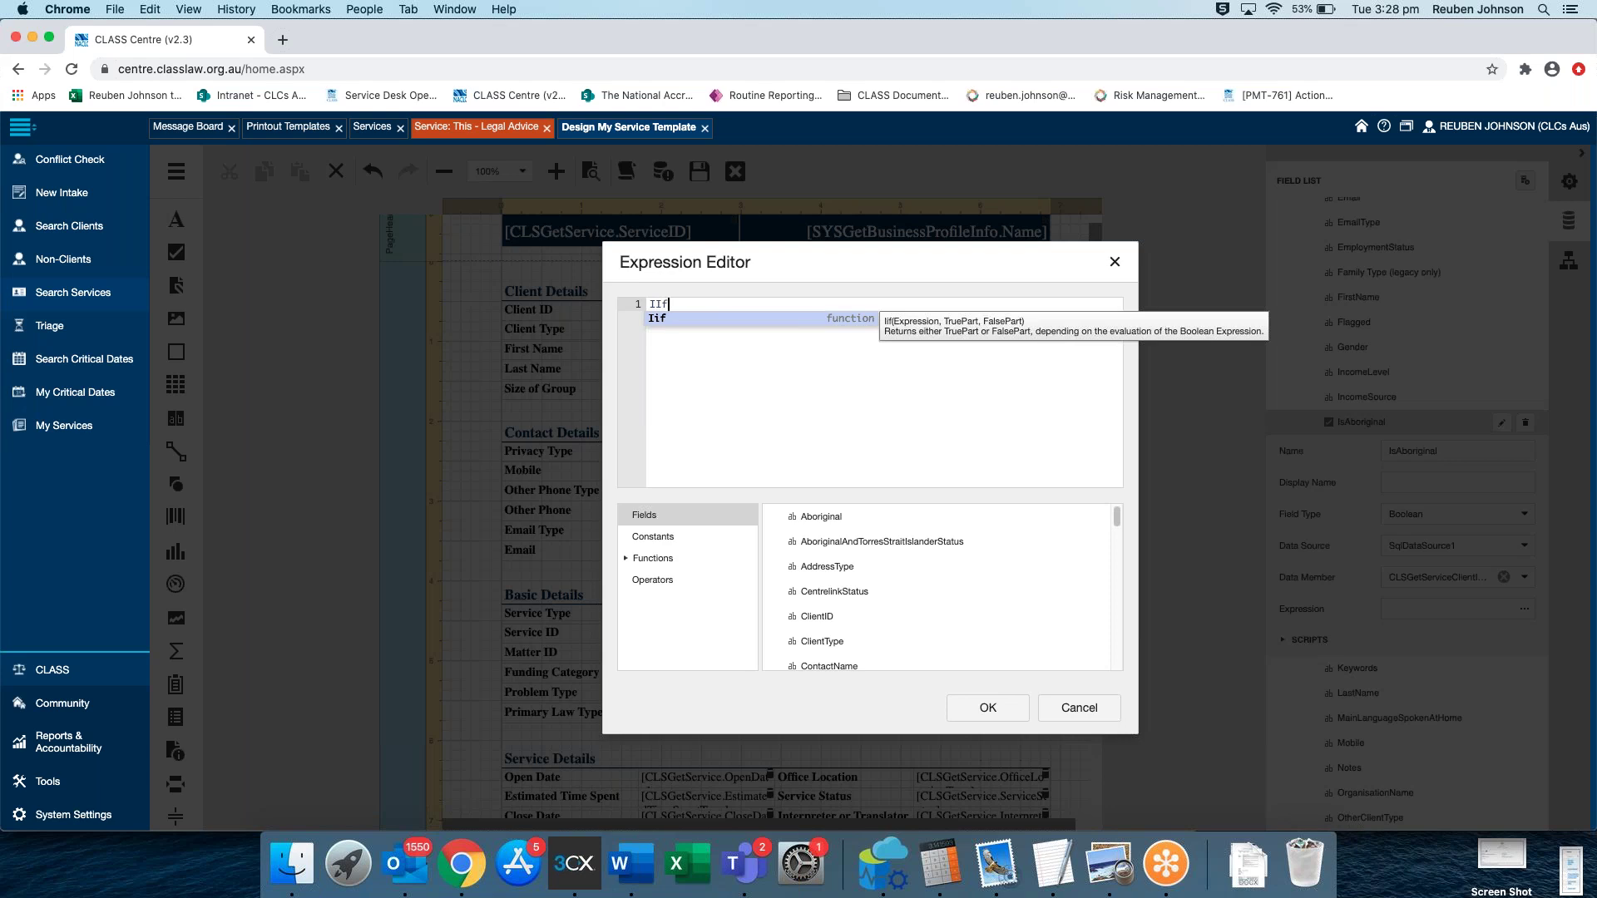
pyautogui.press('Return')
pyautogui.click(675, 304)
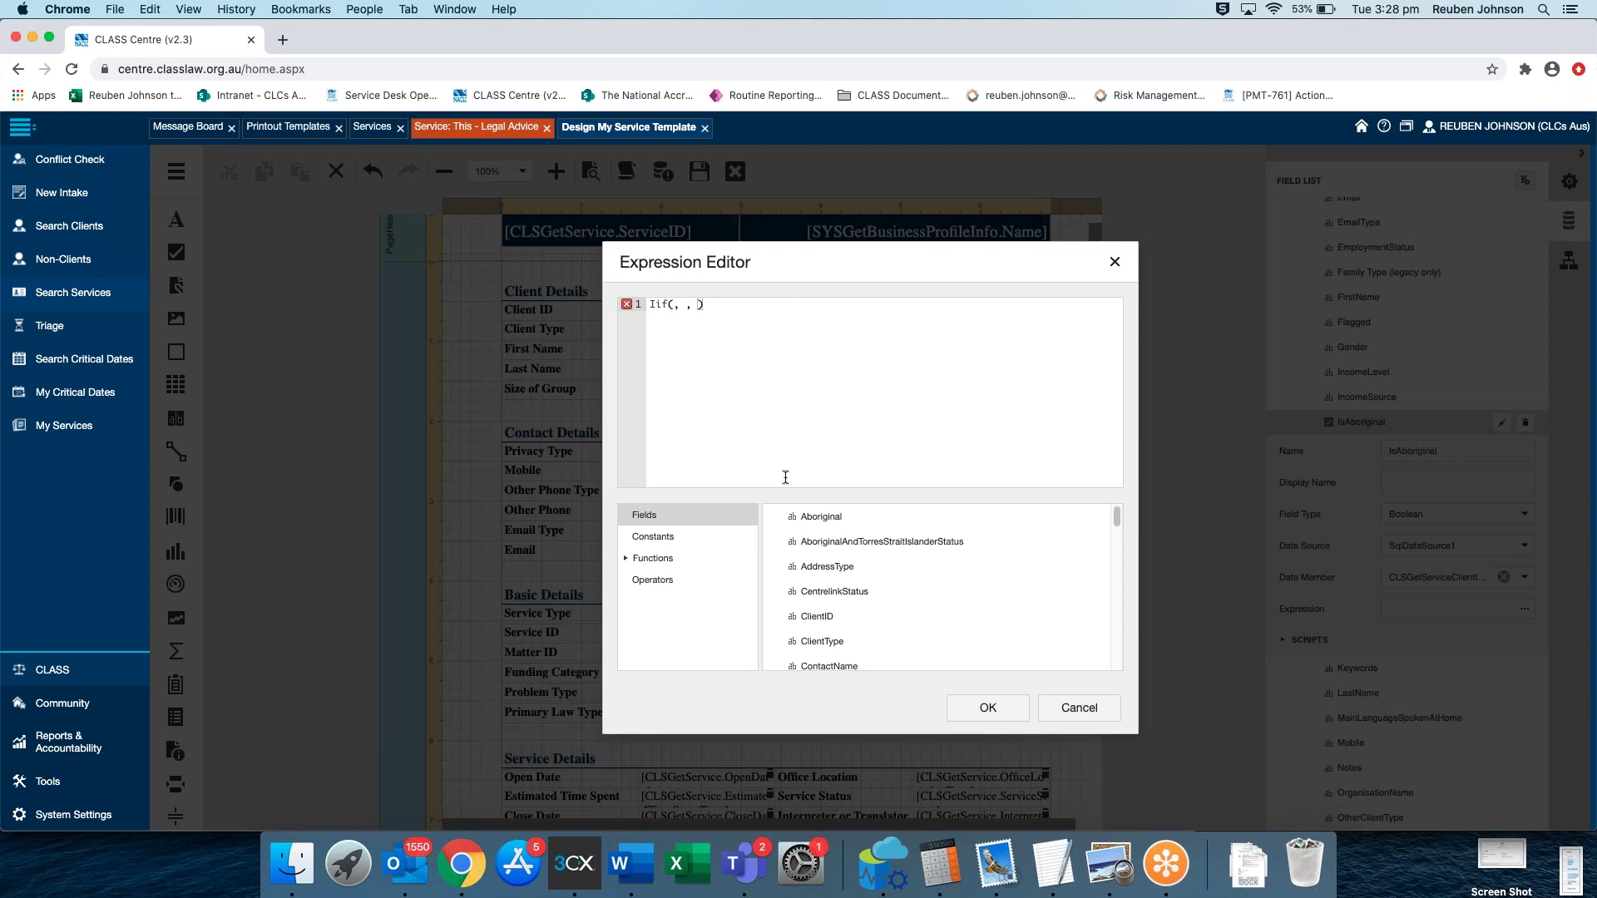
pyautogui.doubleClick(820, 543)
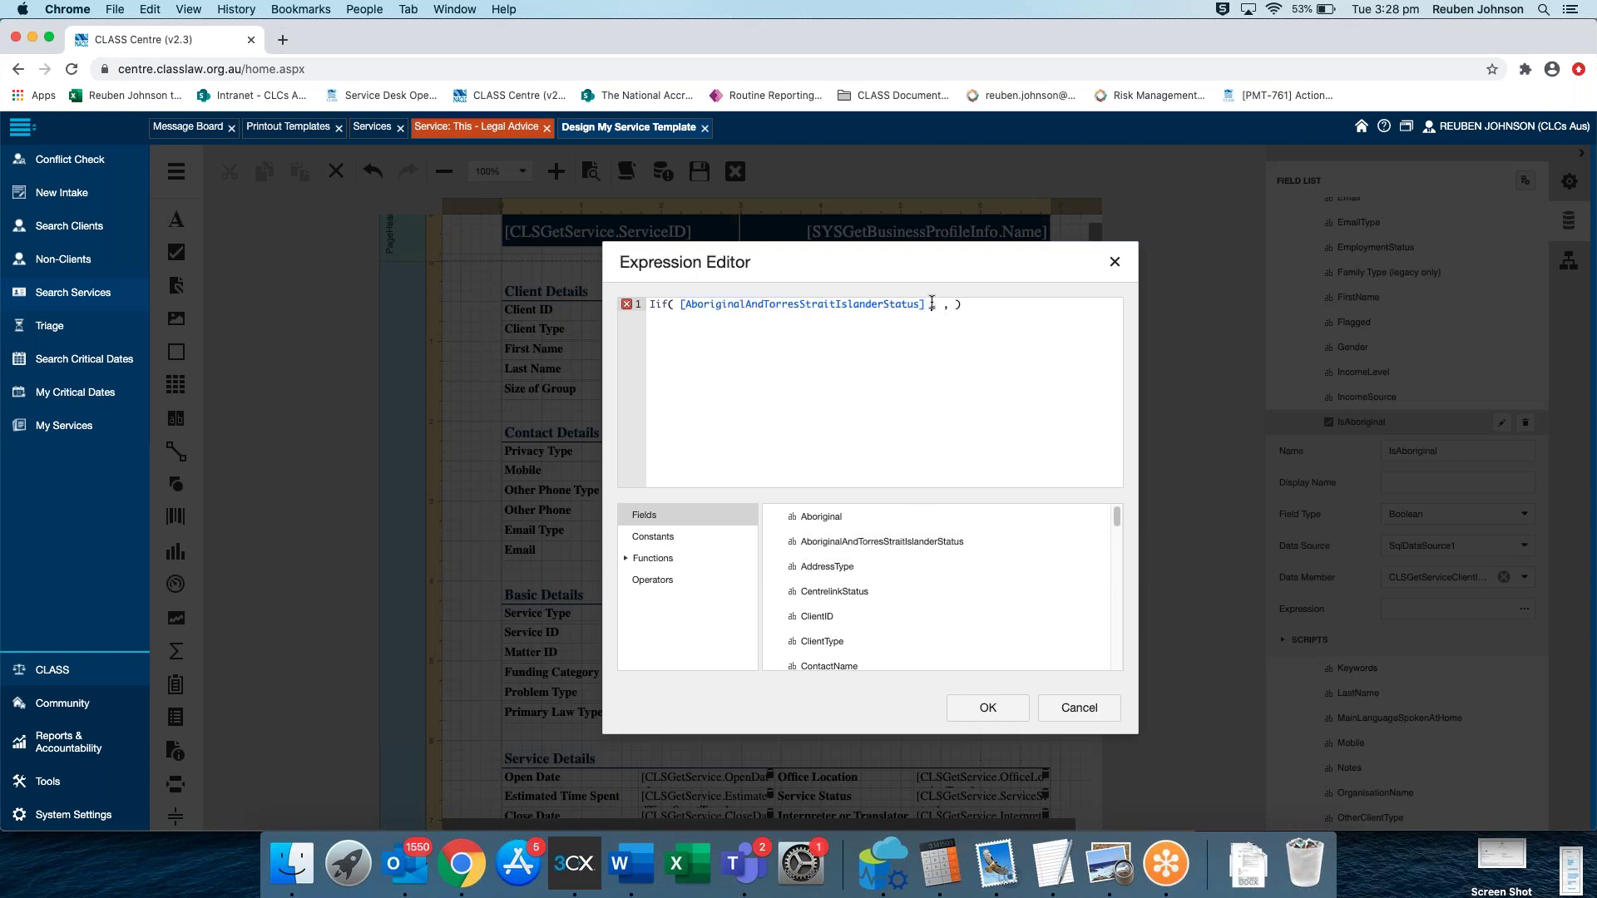
pyautogui.write('=')
pyautogui.press('BackSpace')
pyautogui.click(936, 304)
pyautogui.write("'Y")
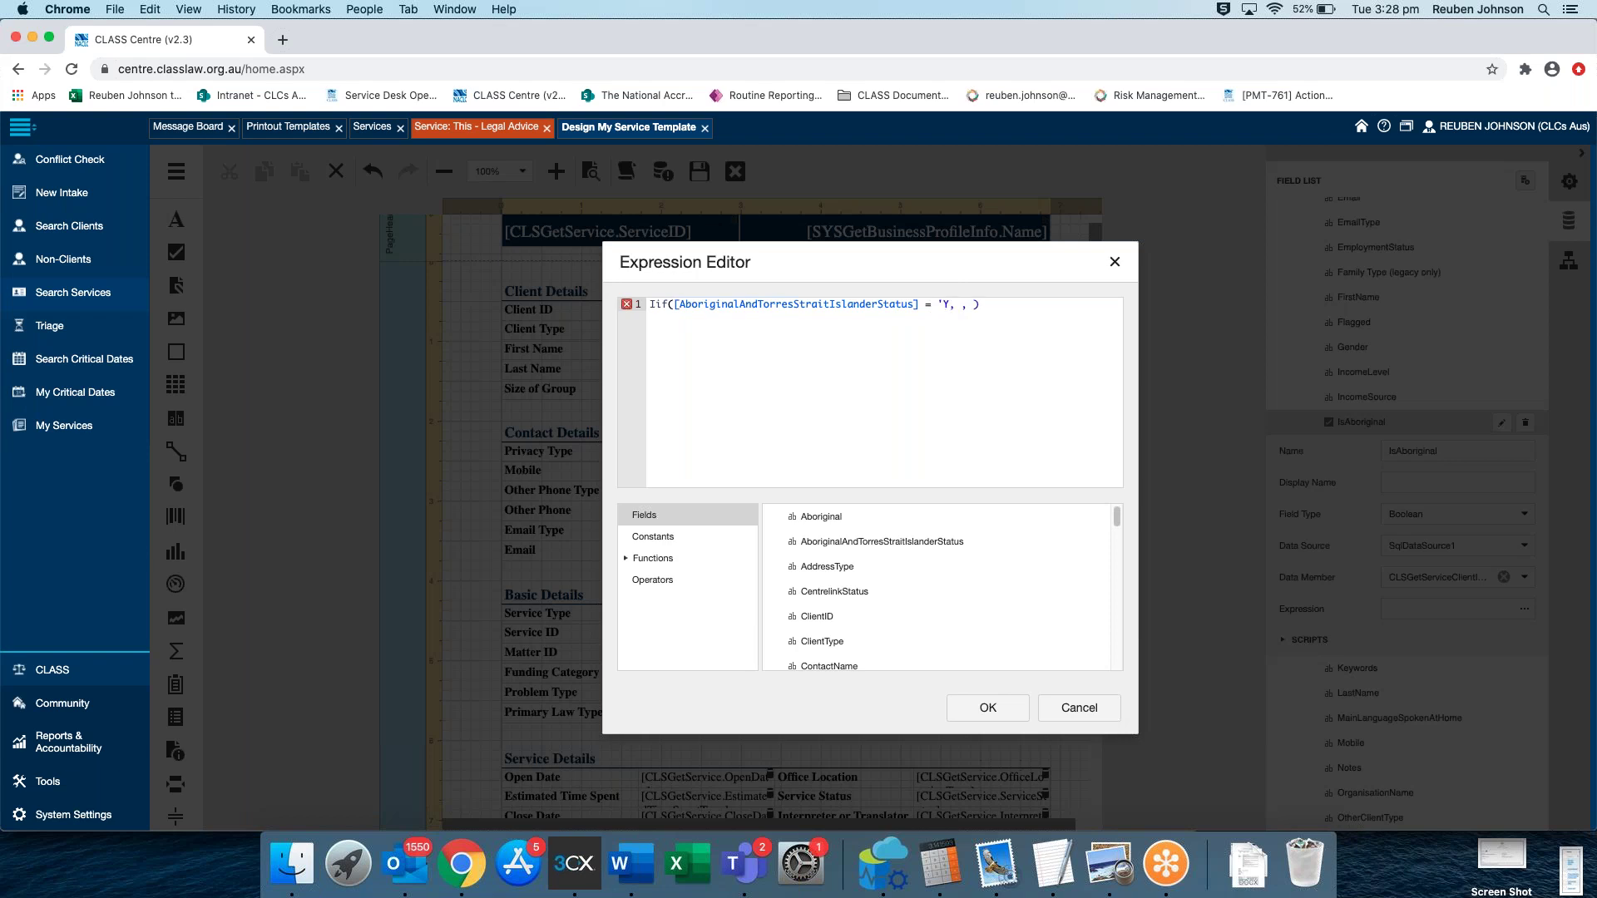
pyautogui.write("es, Aboriginal'")
# Examine the functions, operators, fields and constants available for building the IsAboriginal expression
pyautogui.click(628, 560)
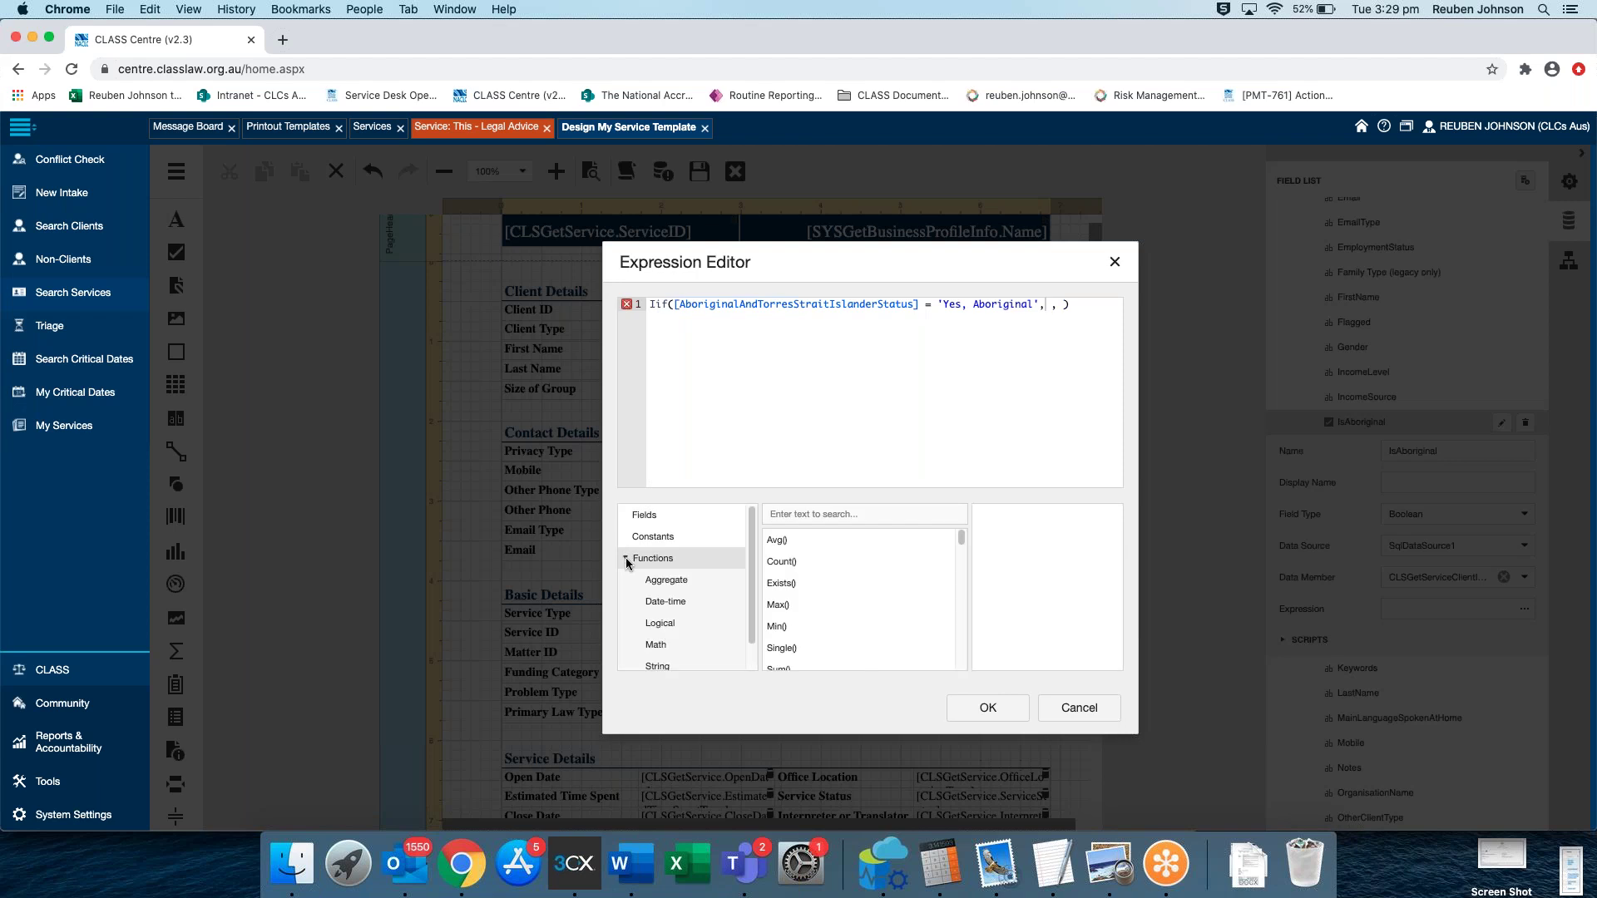
pyautogui.click(626, 560)
pyautogui.click(650, 579)
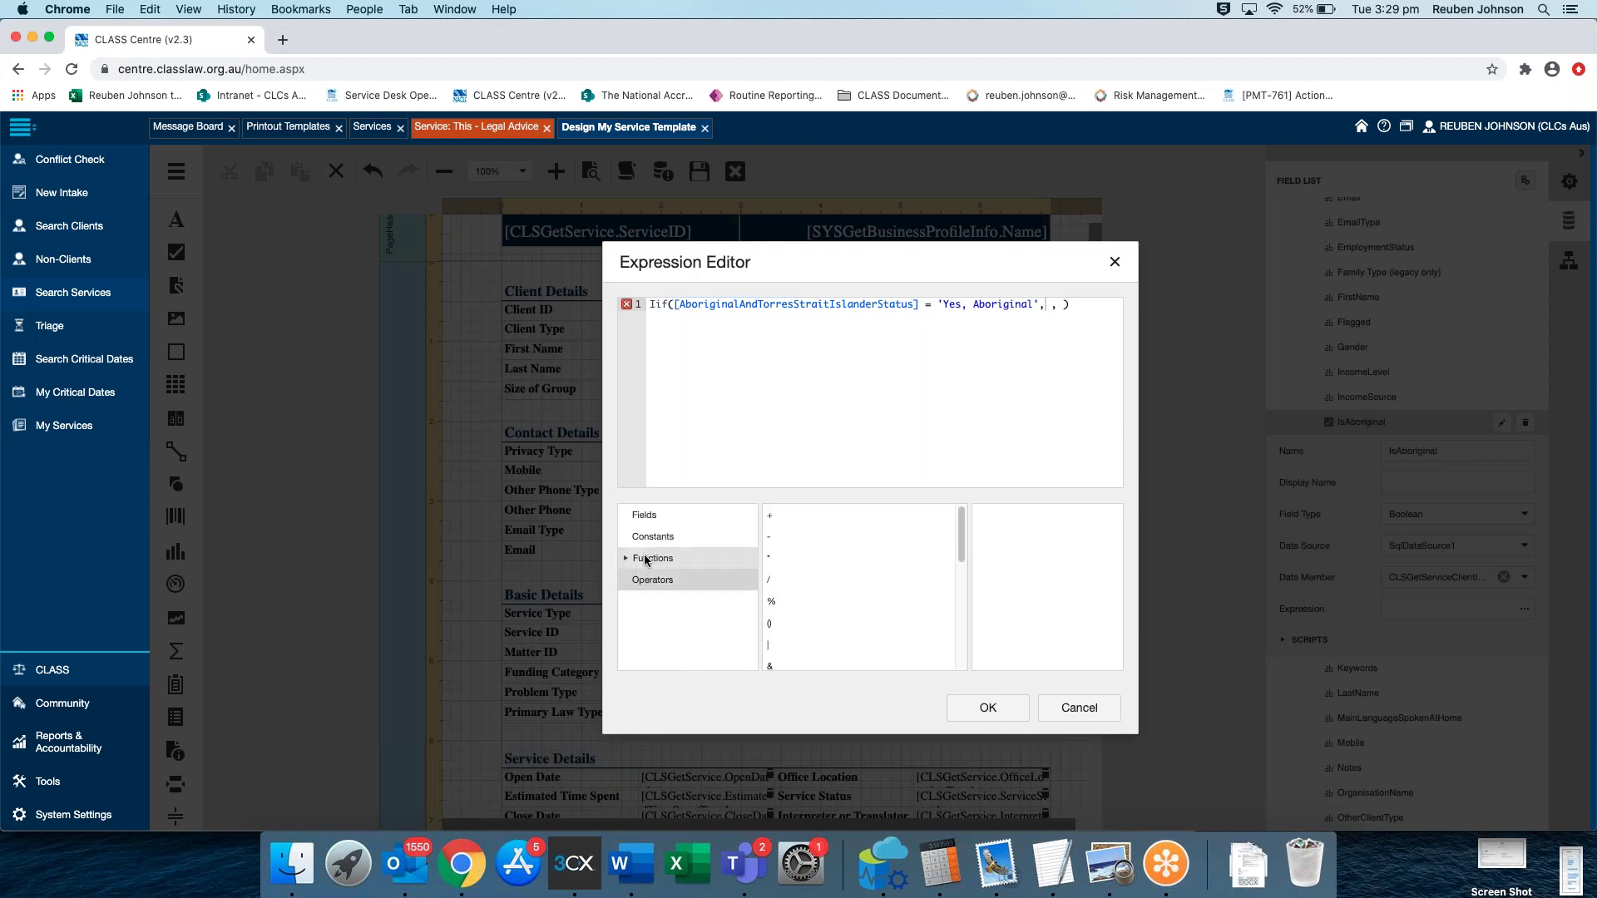
pyautogui.click(639, 559)
pyautogui.scroll(-10, 840, 569)
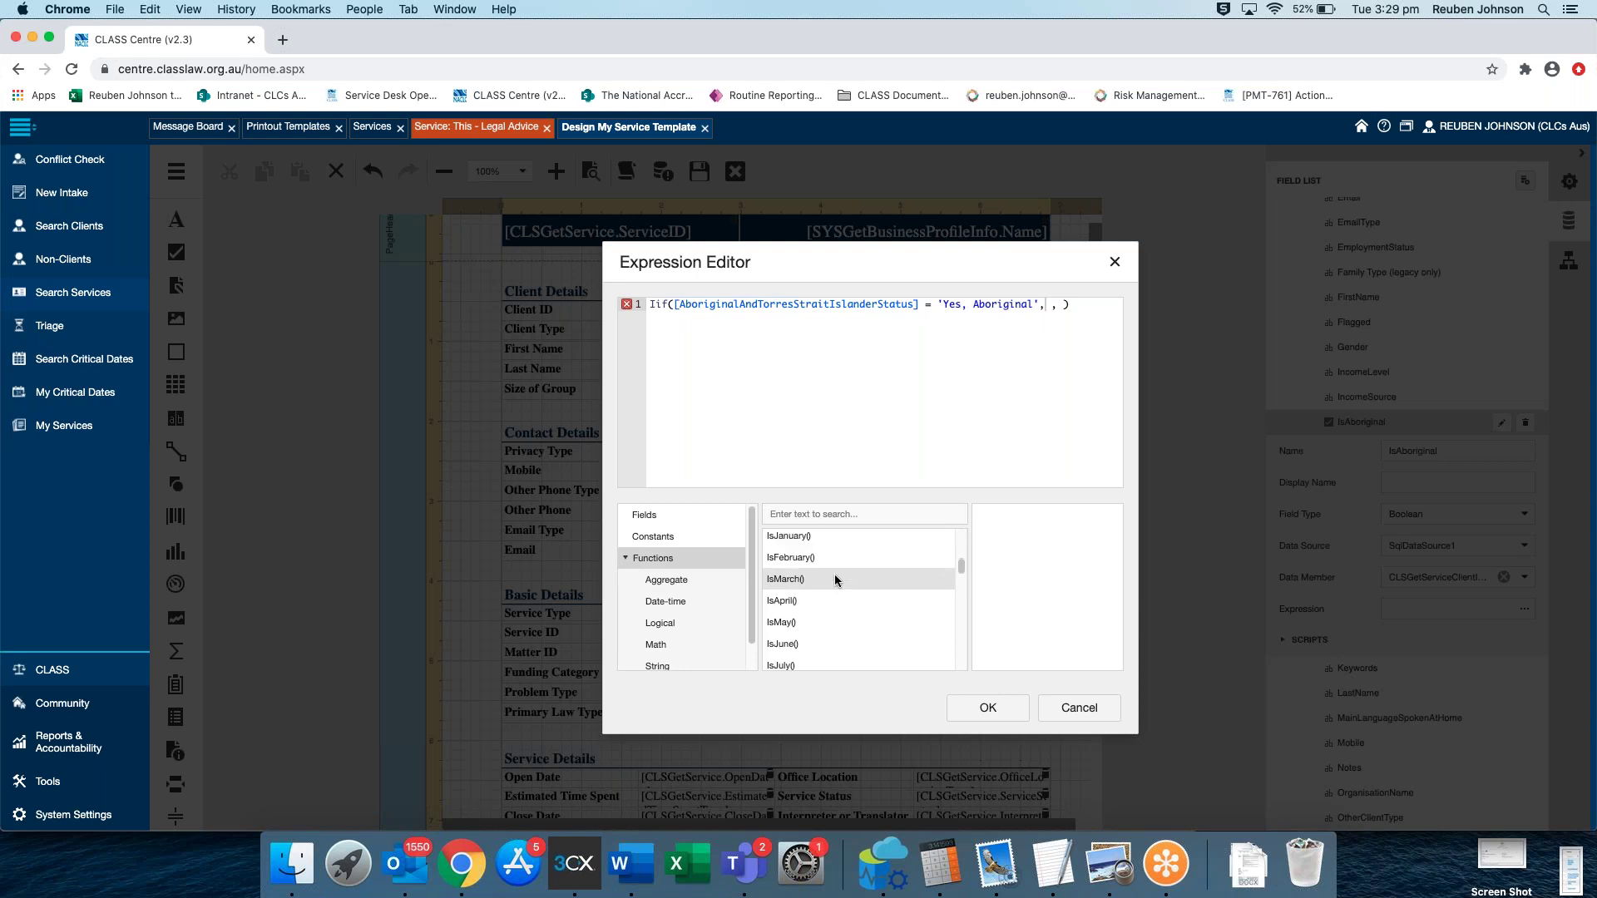
pyautogui.scroll(-10, 835, 579)
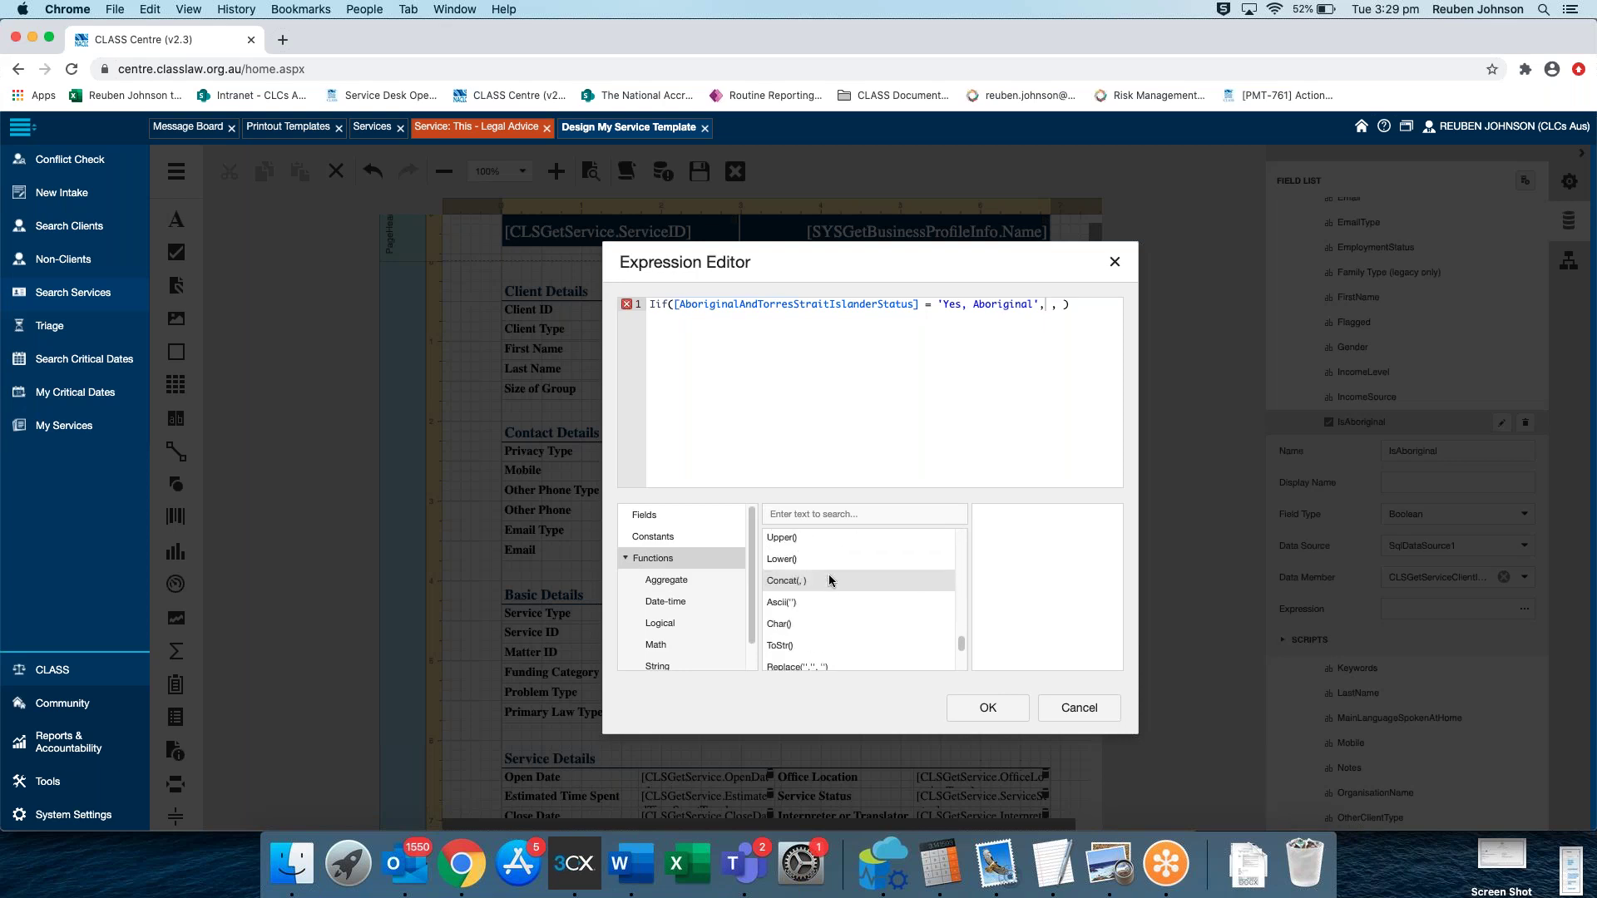
pyautogui.scroll(20, 836, 566)
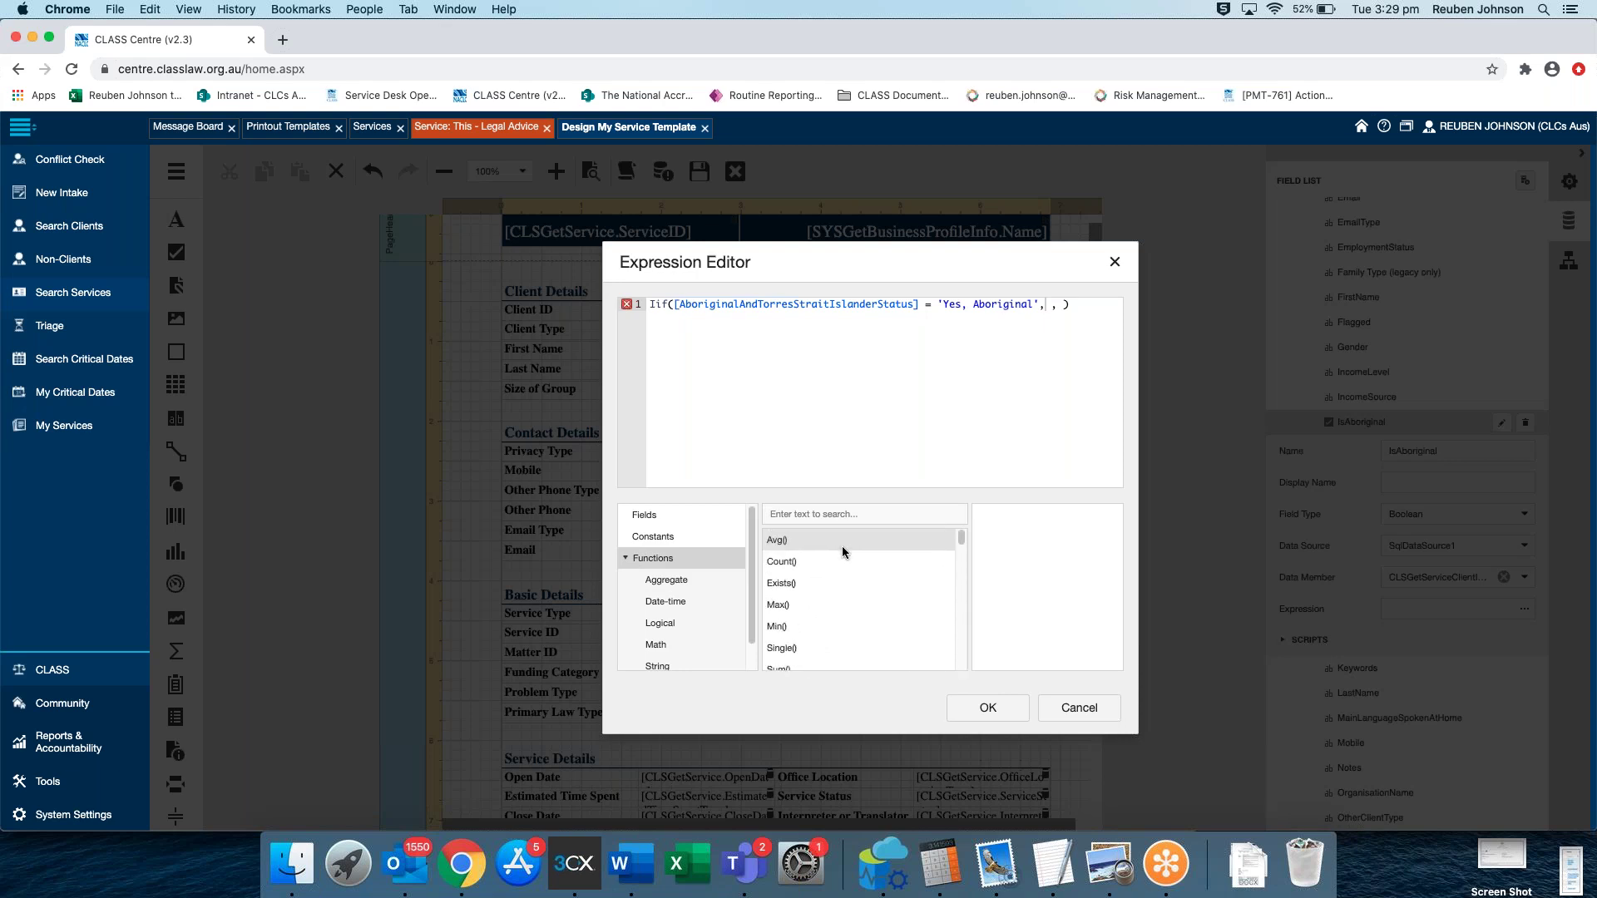
pyautogui.click(665, 537)
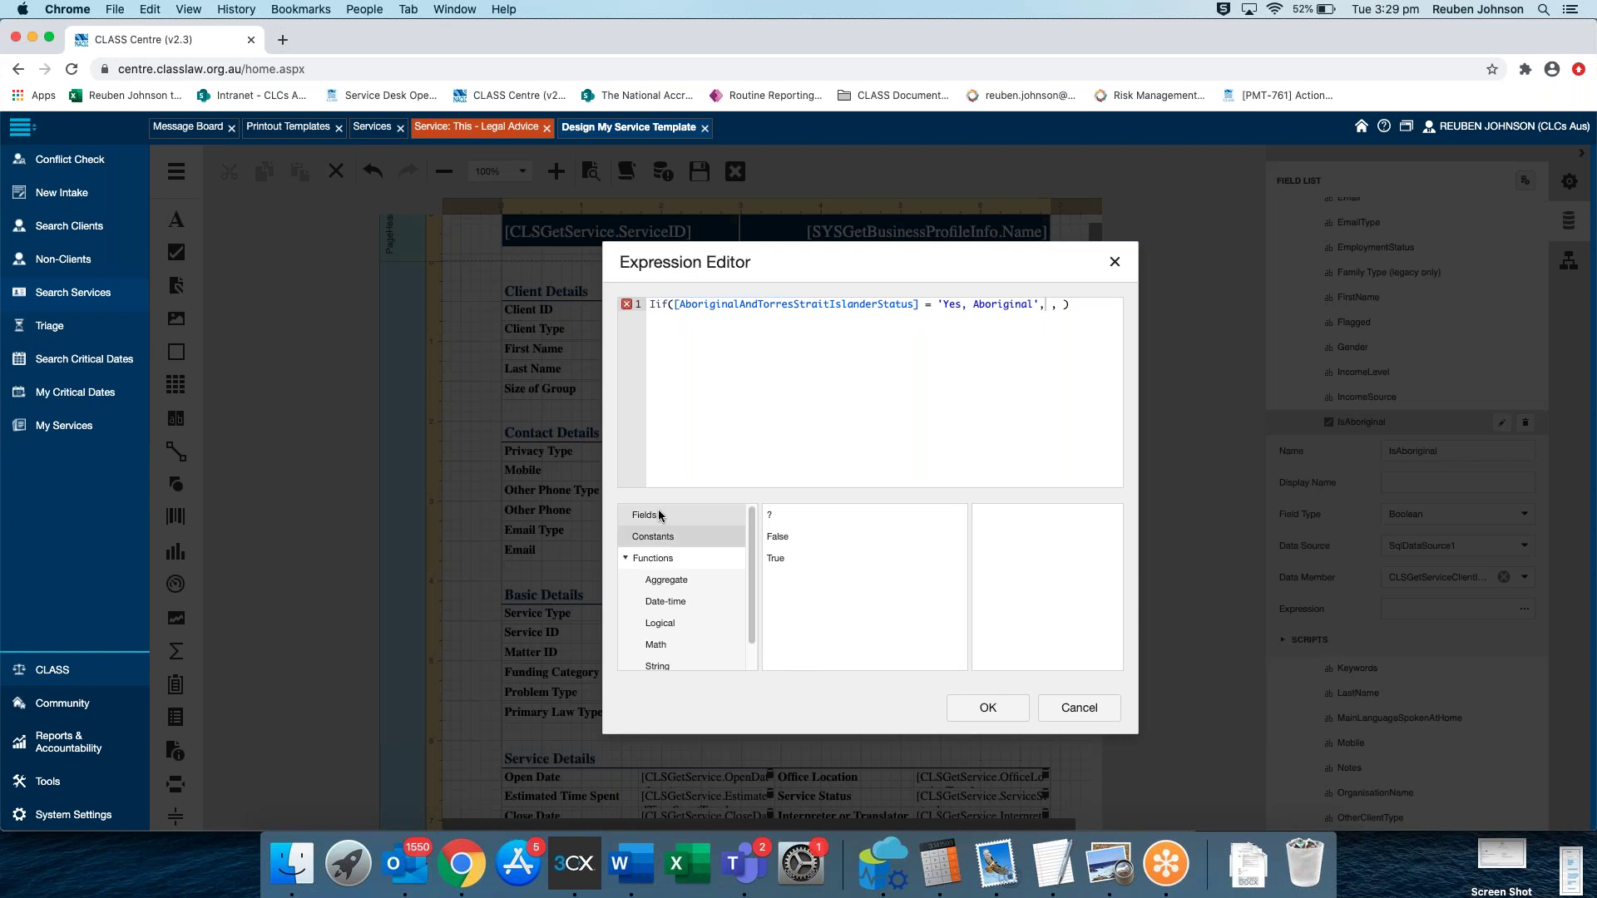
pyautogui.click(661, 519)
pyautogui.click(671, 540)
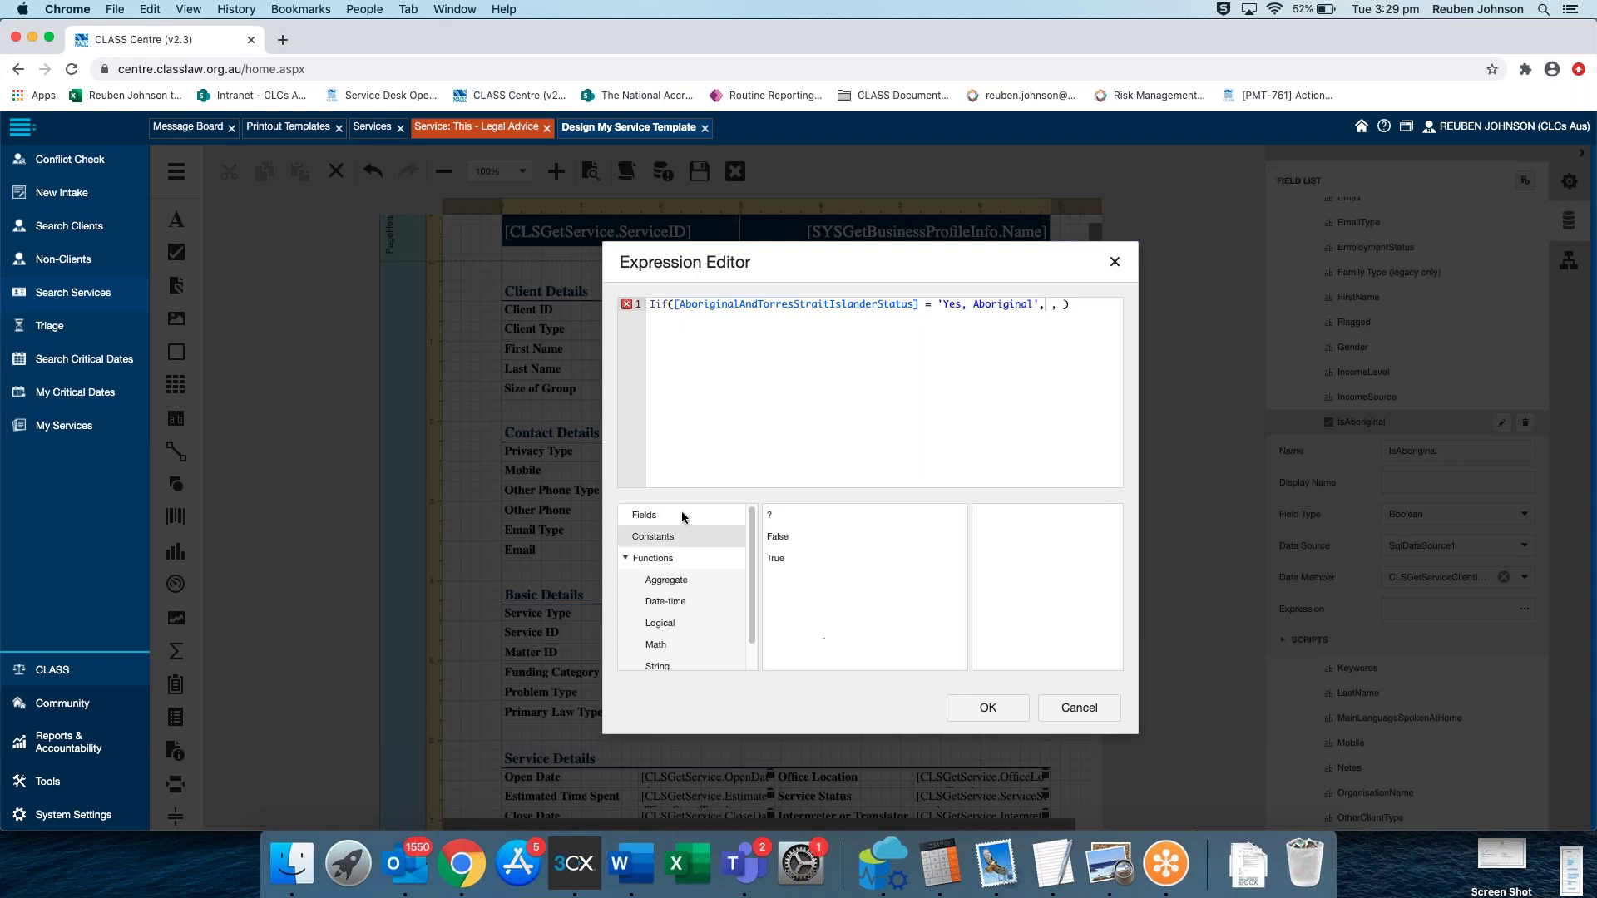
# Replace the whole expression with an Iif function using the condition [AboriginalAndTorresStraitIslanderStatus] = 'Yes, Aboriginal'
pyautogui.moveTo(1098, 315); pyautogui.dragTo(662, 284)
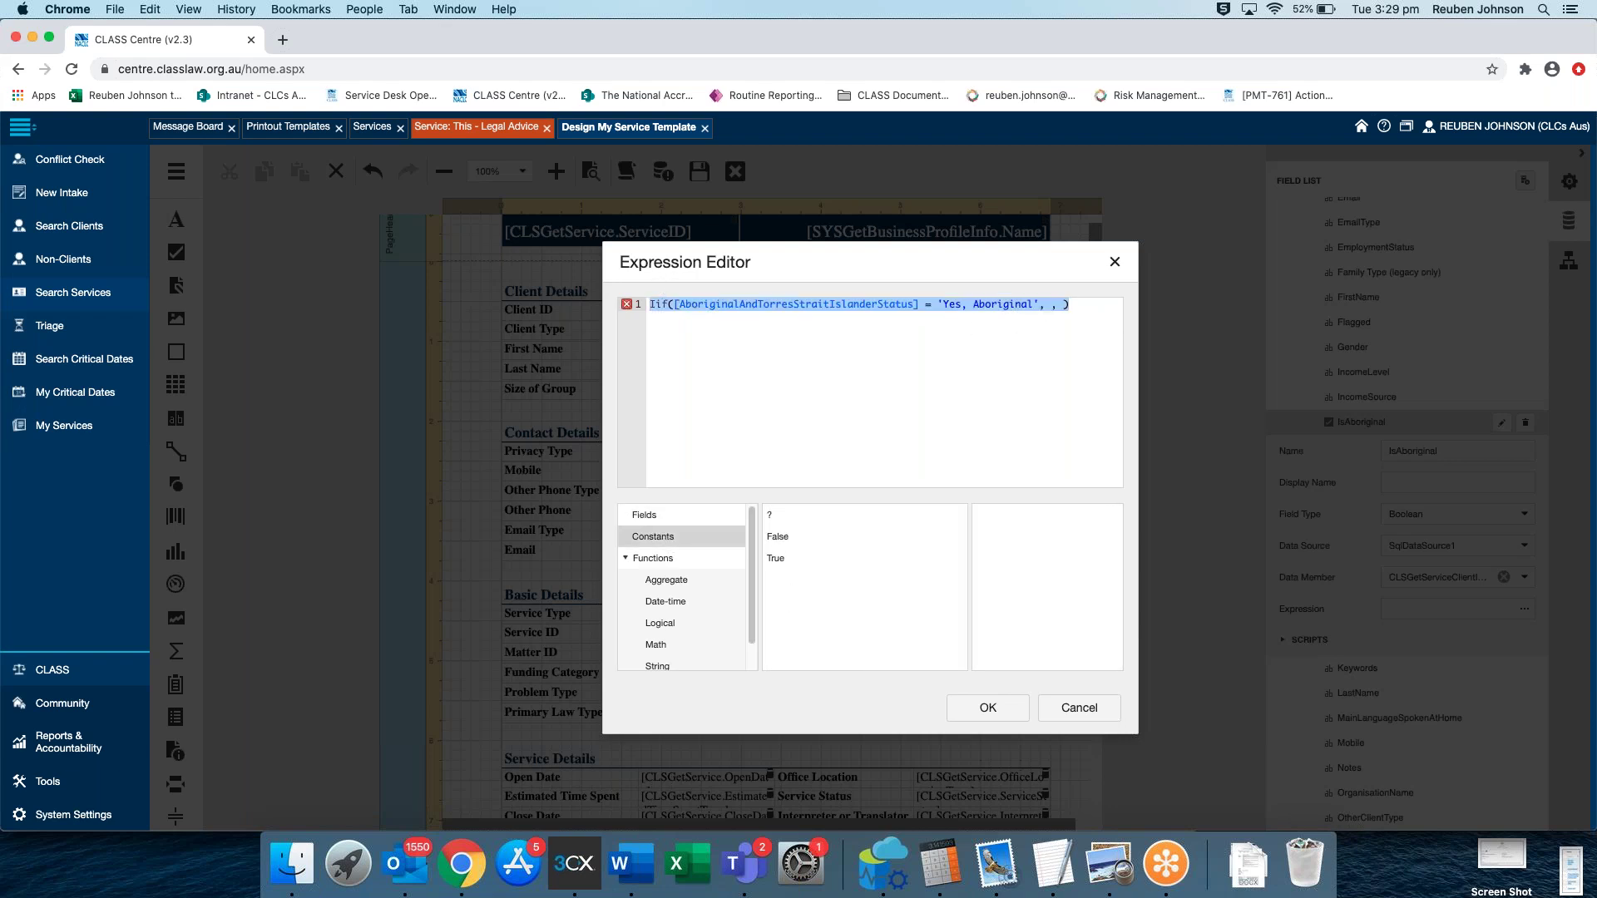
pyautogui.write('II')
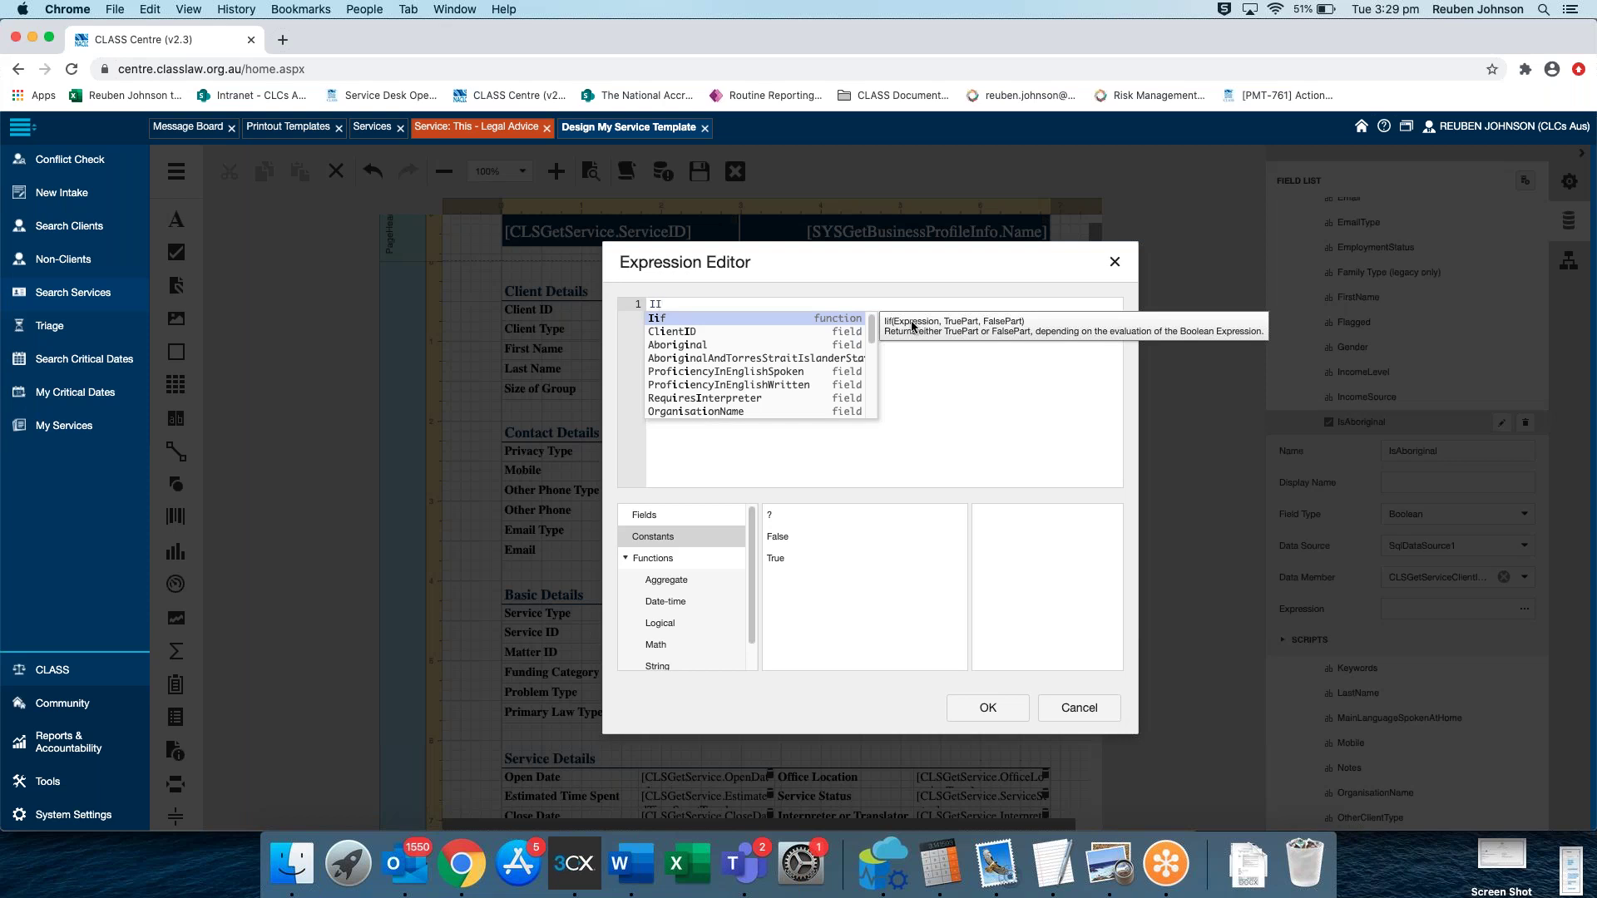
pyautogui.press('Return')
pyautogui.write('A')
pyautogui.press('Down')
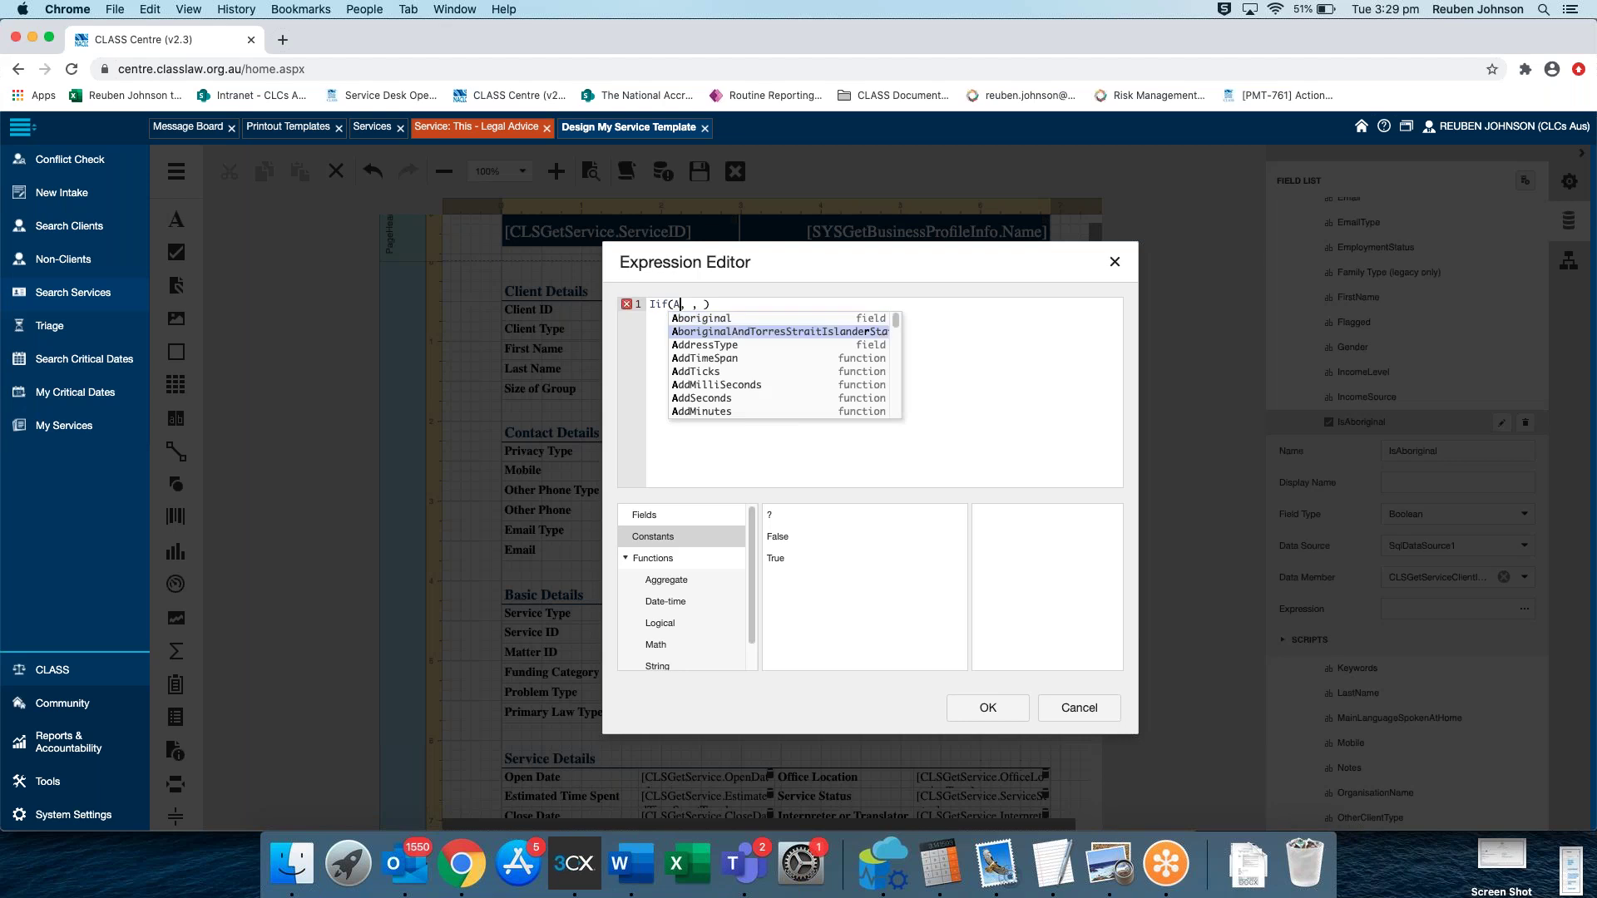
pyautogui.press('Return')
pyautogui.write('-=')
pyautogui.press('BackSpace')
pyautogui.press('BackSpace')
pyautogui.write("= 'Yes, Aboriginal',")
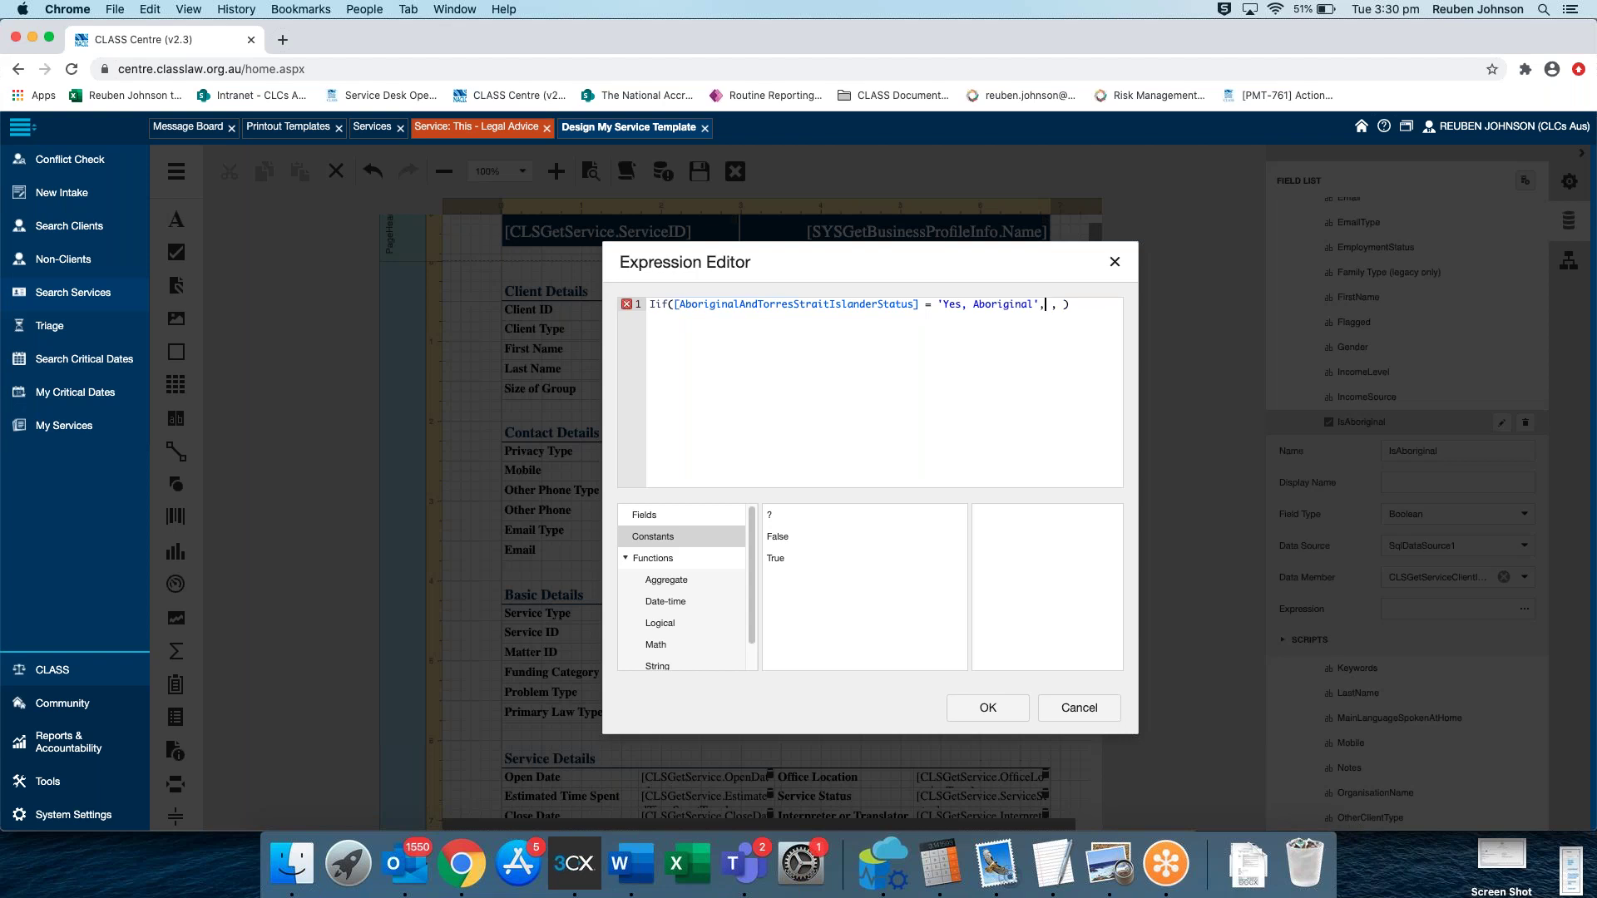
# Complete the Iif function with True as the true part and False as the false part, tidying the spacing between arguments
pyautogui.write('Tru')
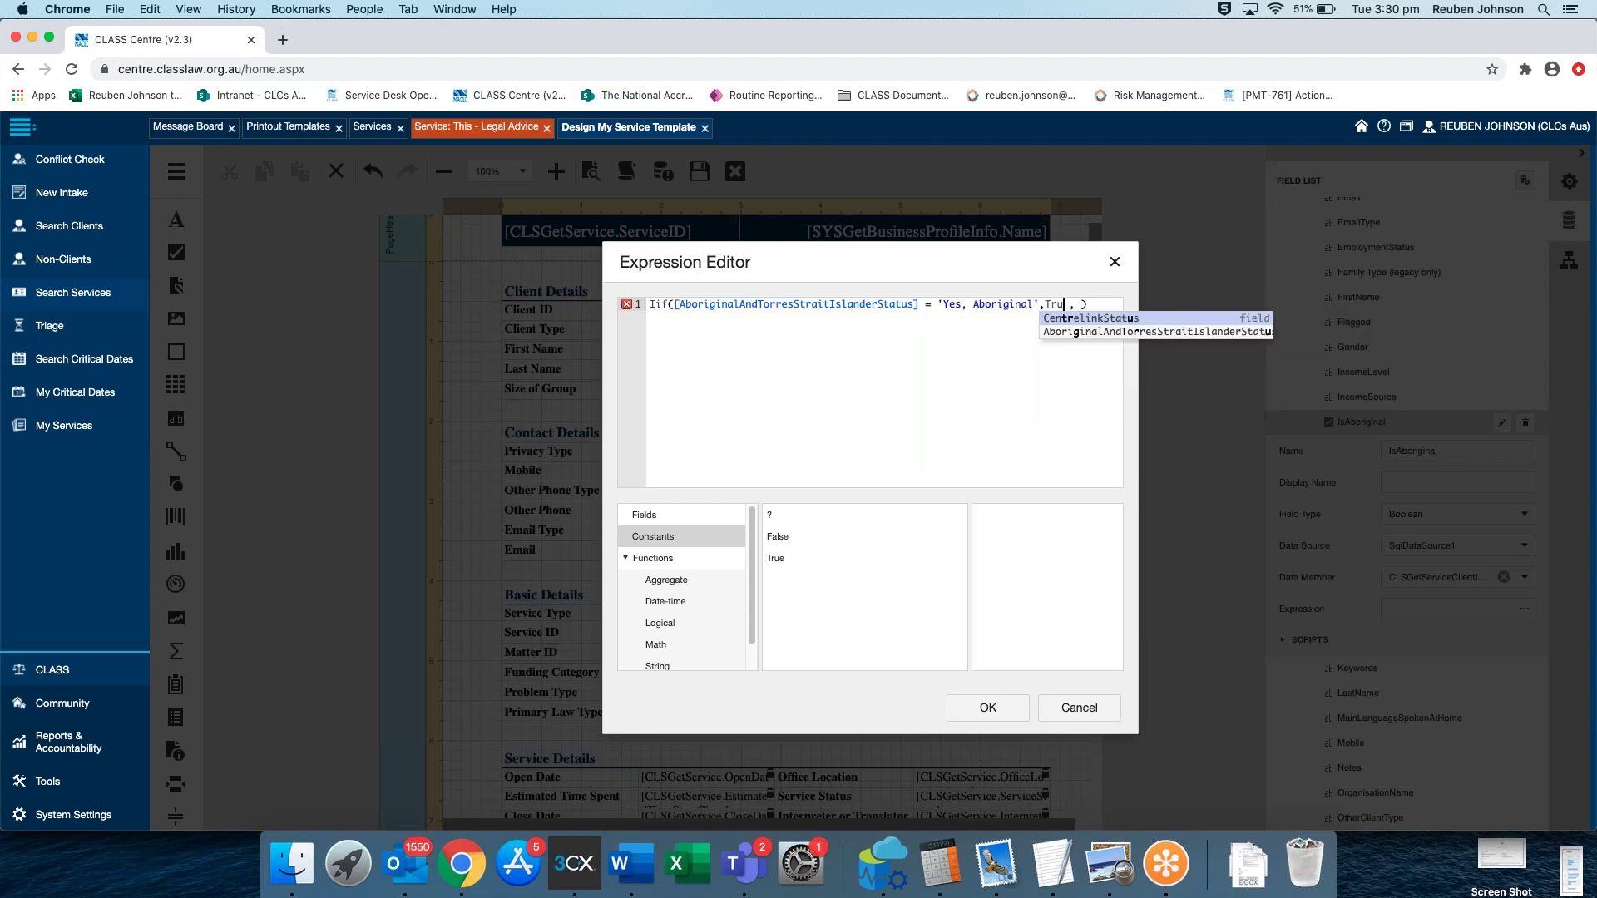
pyautogui.write('e')
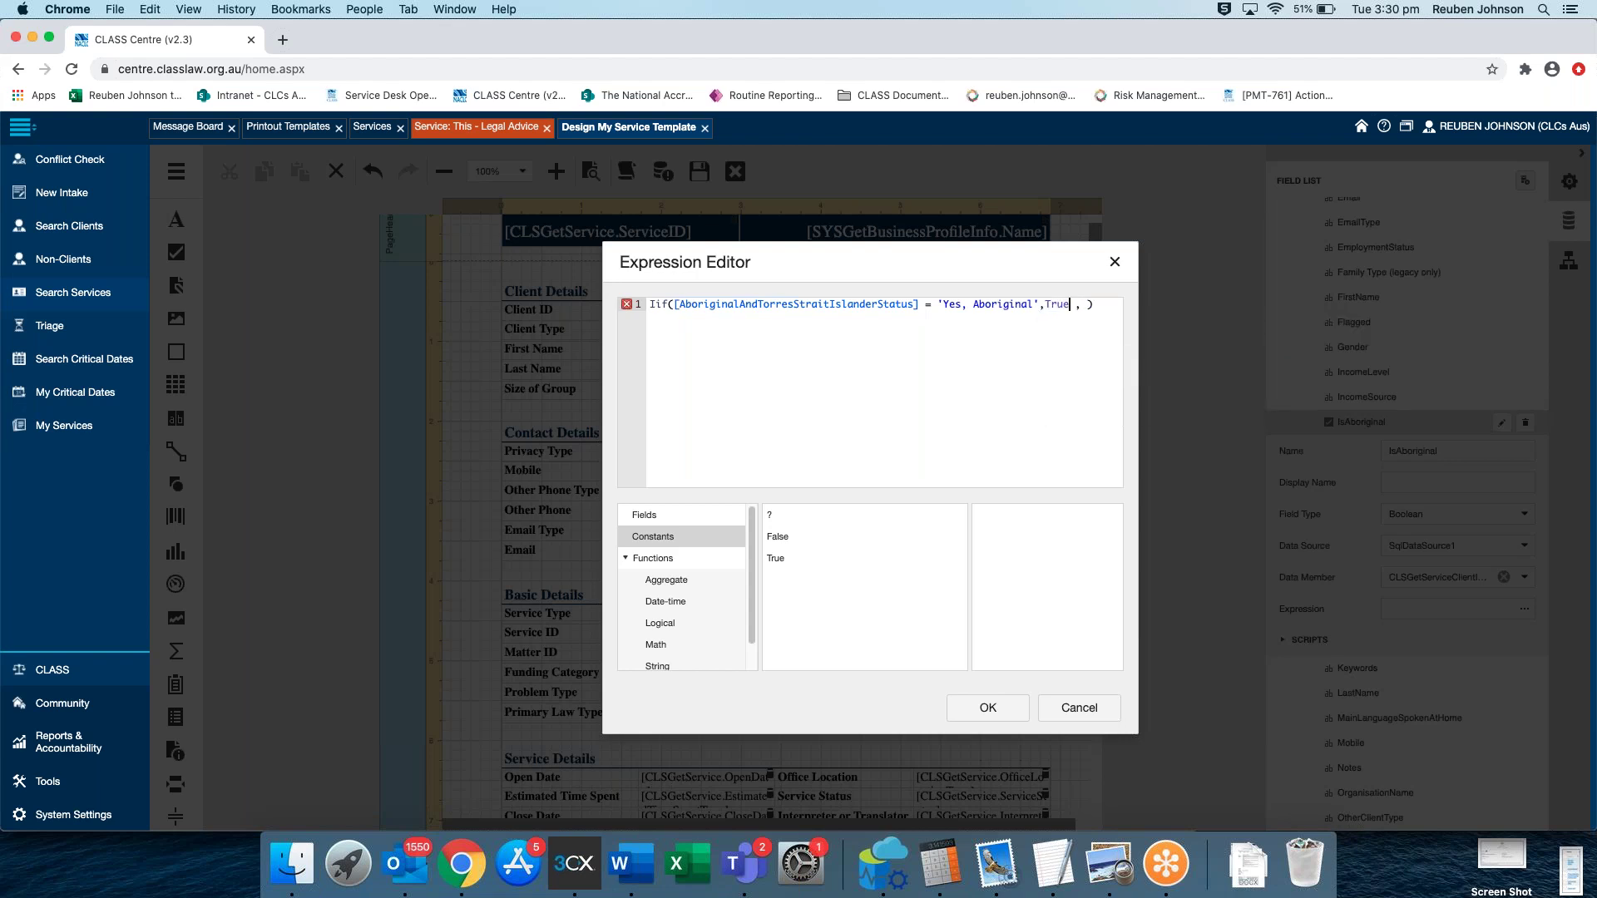
pyautogui.click(1080, 305)
pyautogui.write('False')
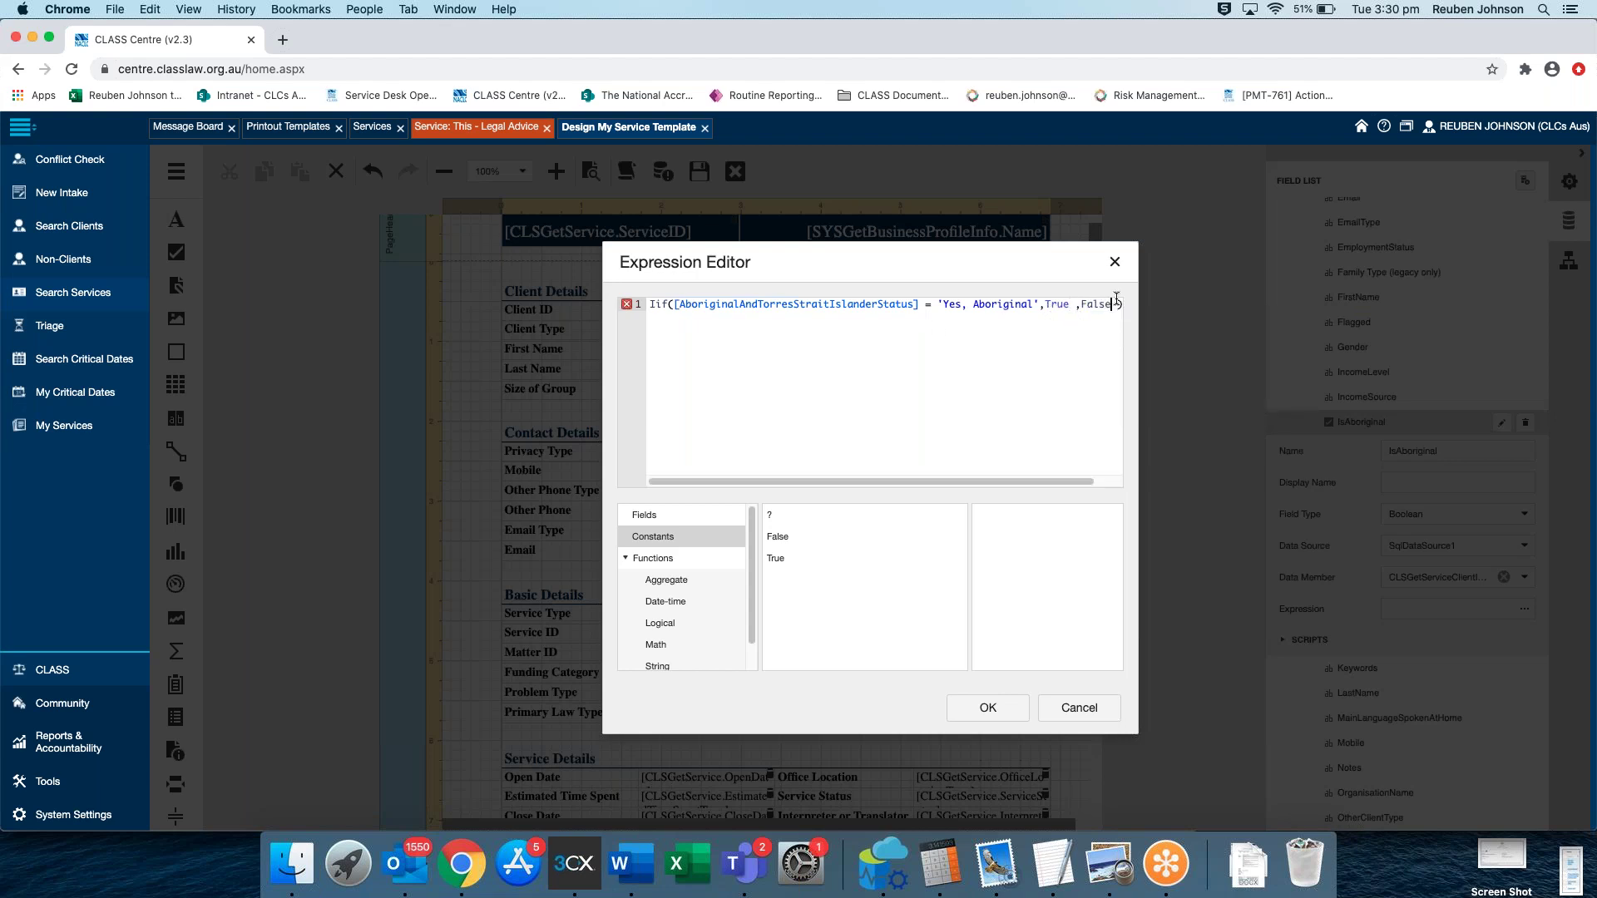
pyautogui.press('Left')
pyautogui.press('Left')
pyautogui.press('Left')
pyautogui.press('Left')
pyautogui.press('Left')
pyautogui.press('BackSpace')
pyautogui.press('Left')
pyautogui.press('Left')
pyautogui.press('Left')
pyautogui.press('Left')
pyautogui.write(')')
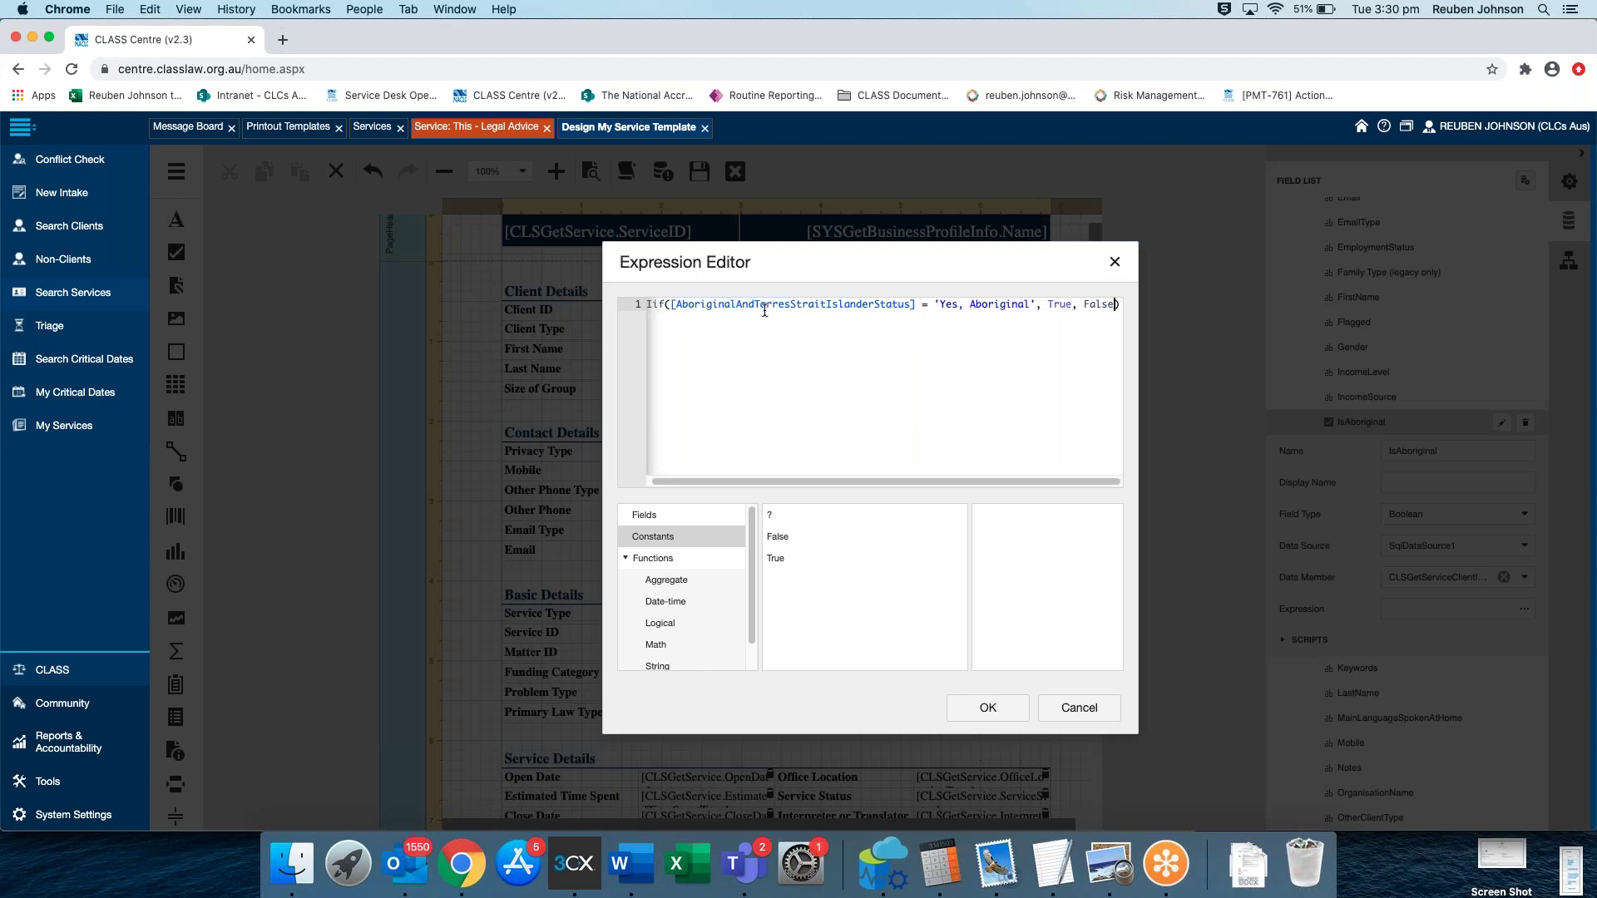
# Review the Iif function and its condition in the IsAboriginal expression
pyautogui.moveTo(650, 304); pyautogui.dragTo(671, 306)
pyautogui.click(668, 303)
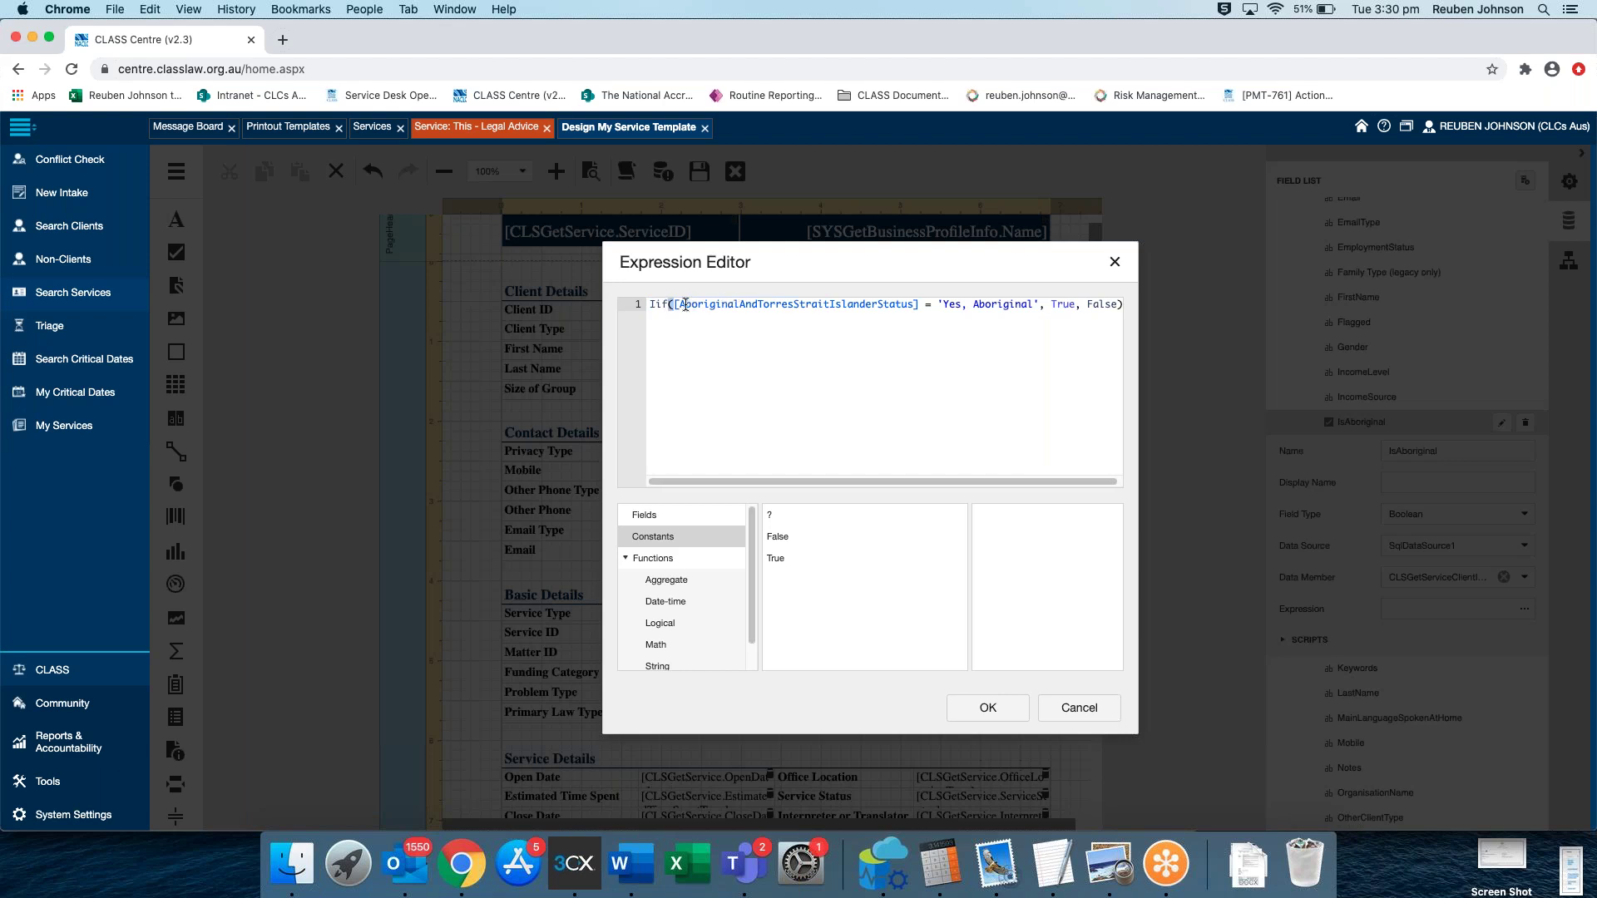
pyautogui.moveTo(674, 304); pyautogui.dragTo(1038, 300)
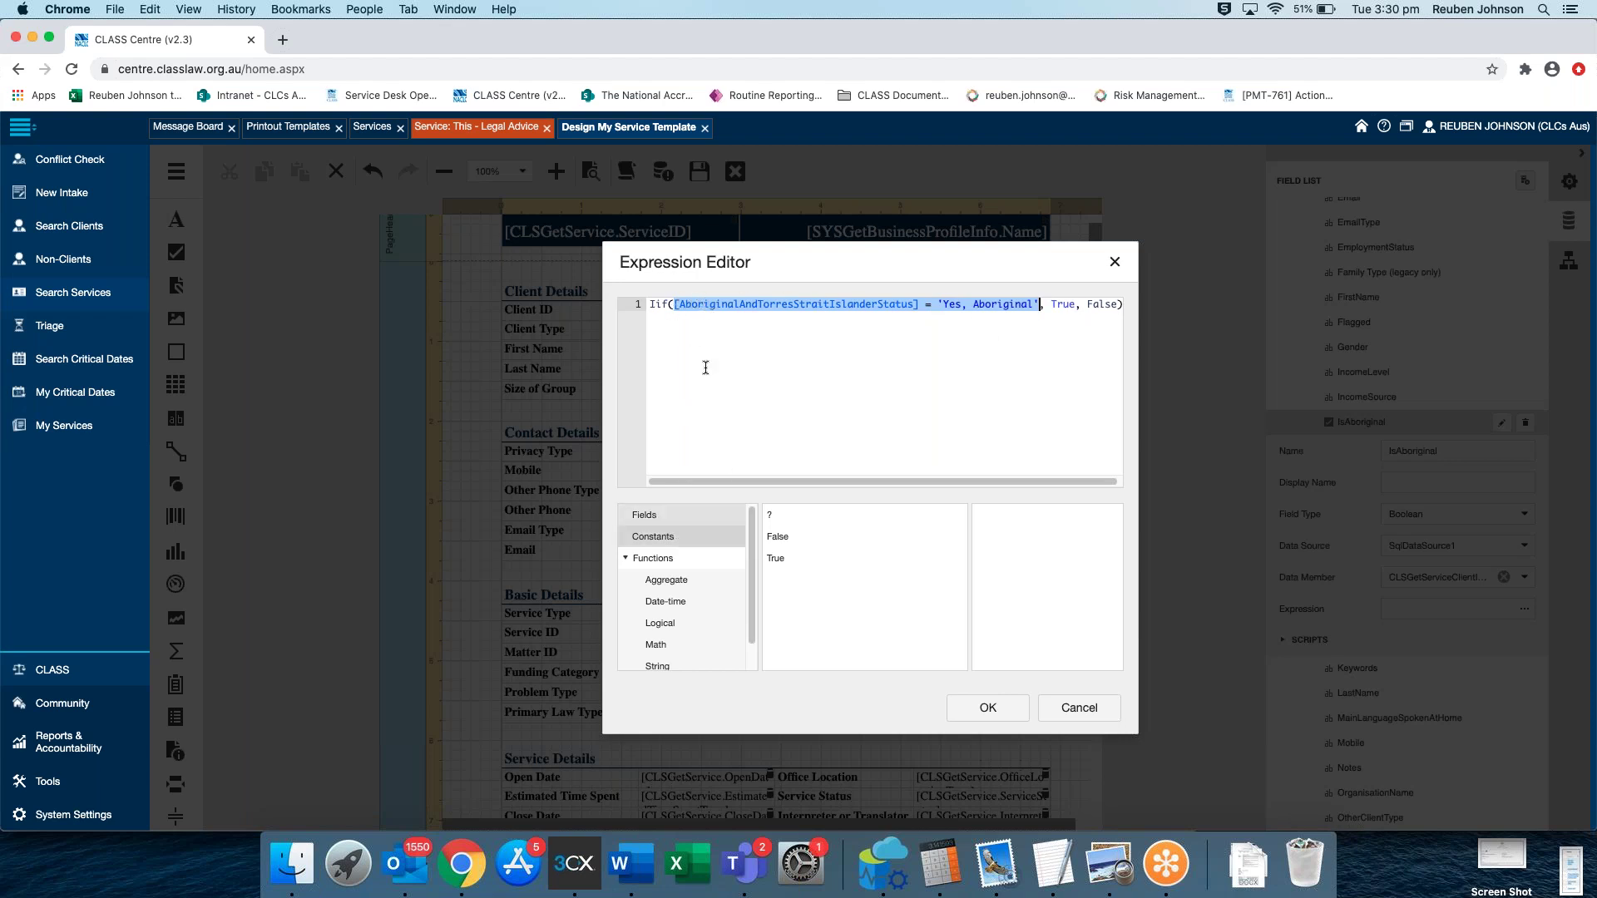
pyautogui.click(729, 304)
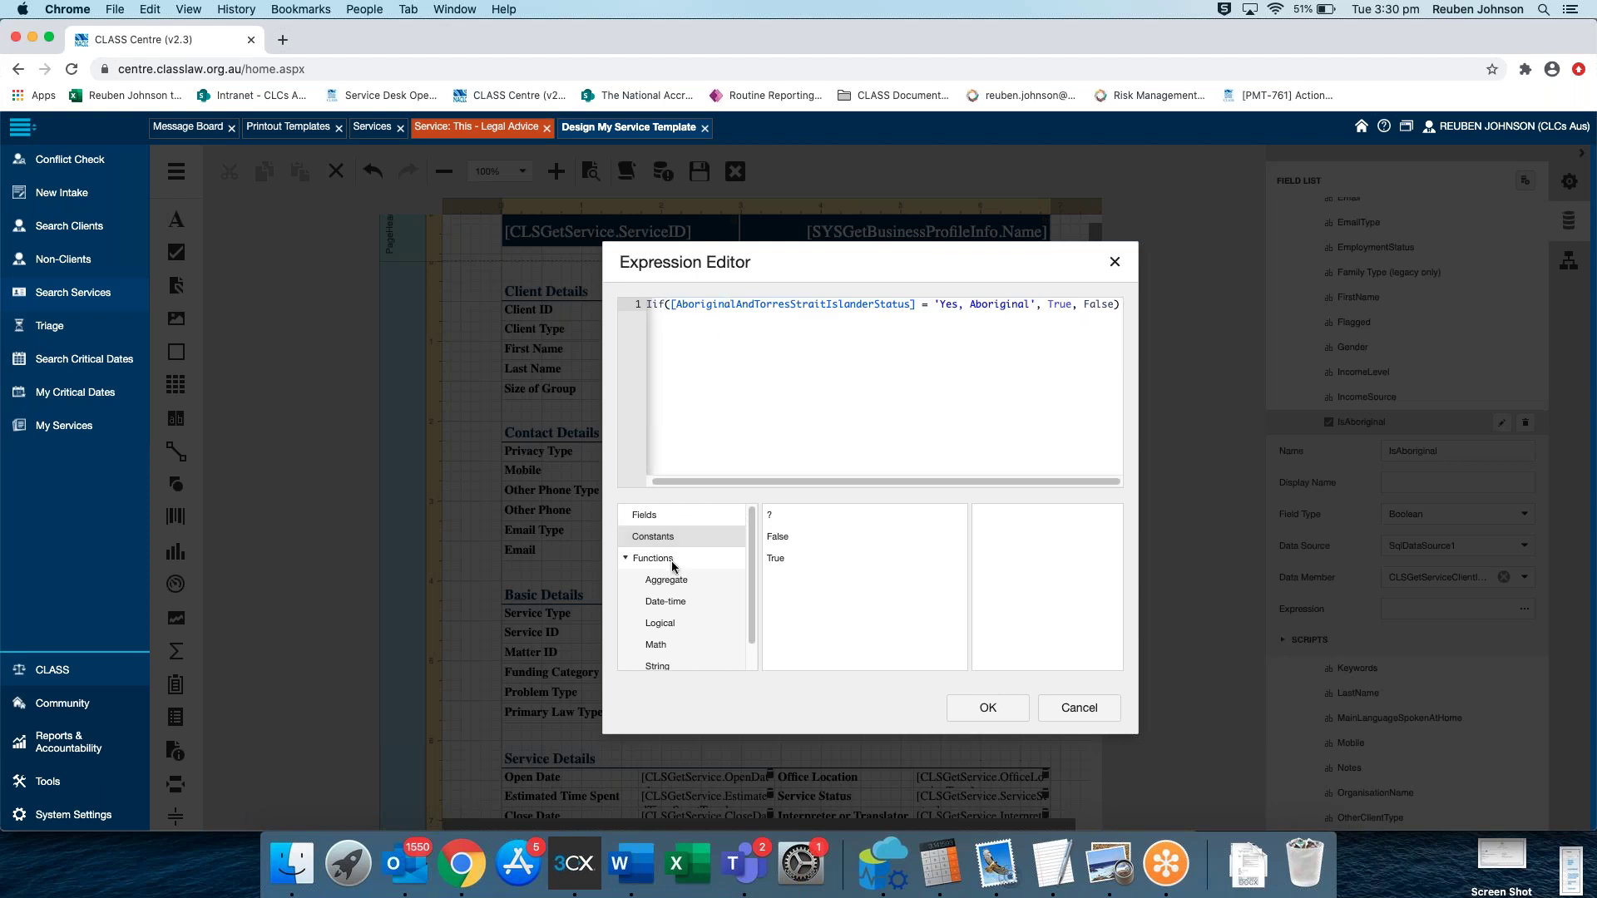
# Replace the typed field reference in the Iif condition by inserting AboriginalAndTorresStraitIslanderStatus from the available fields
pyautogui.click(669, 513)
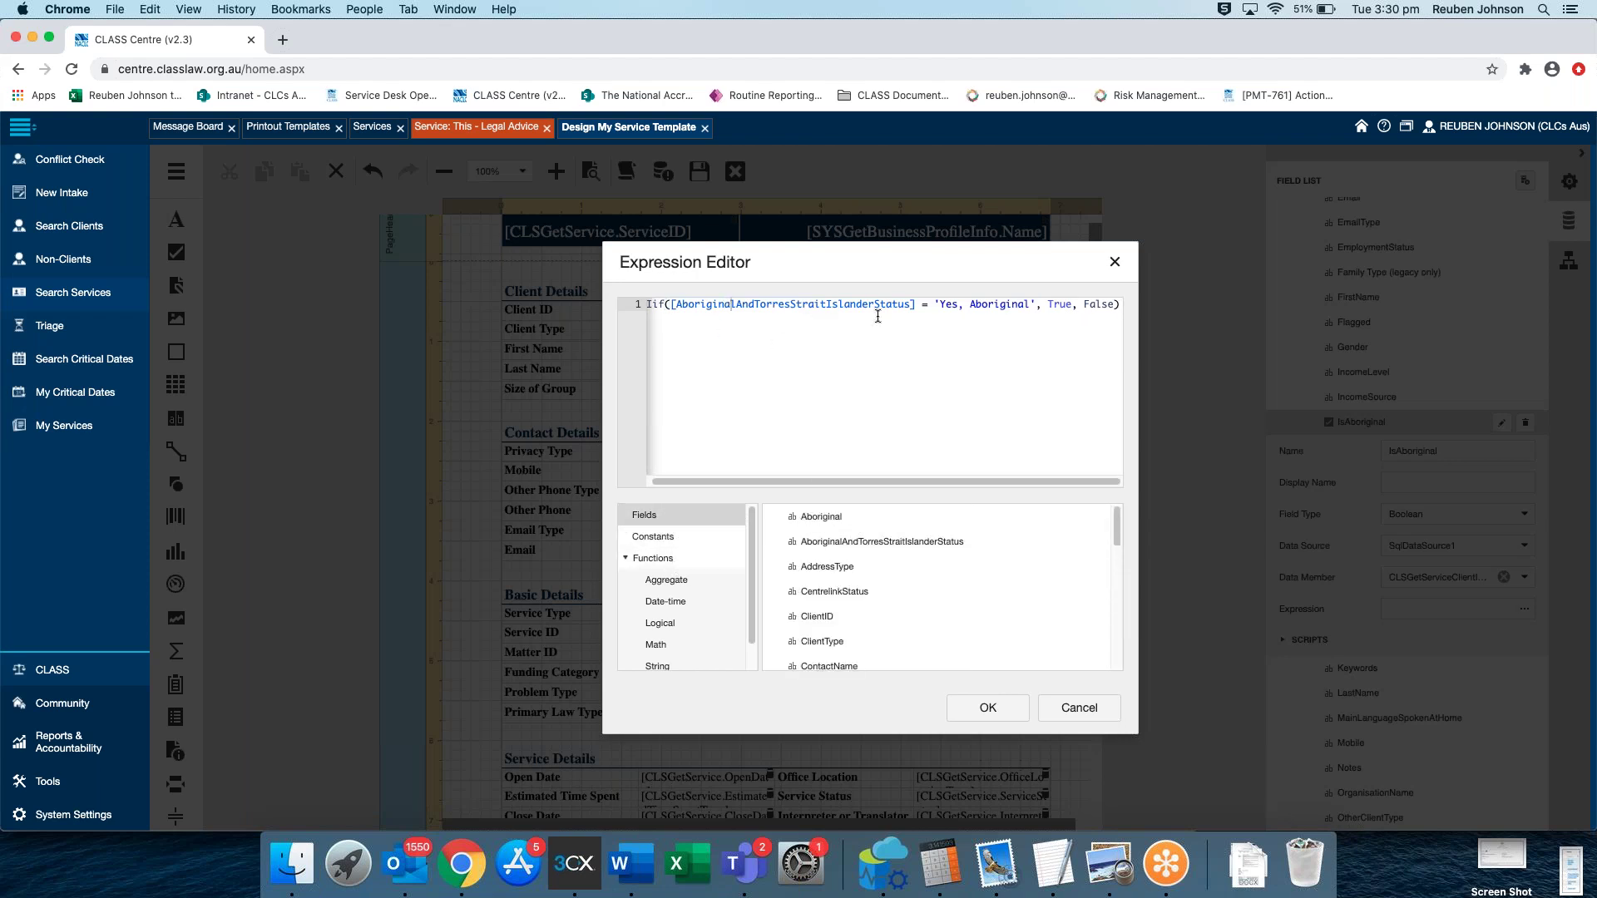
pyautogui.click(912, 305)
pyautogui.press('BackSpace')
pyautogui.press('BackSpace')
pyautogui.press('BackSpace')
pyautogui.press('BackSpace')
pyautogui.press('BackSpace')
pyautogui.press('BackSpace')
pyautogui.press('BackSpace')
pyautogui.press('BackSpace')
pyautogui.press('BackSpace')
pyautogui.press('BackSpace')
pyautogui.press('BackSpace')
pyautogui.press('BackSpace')
pyautogui.press('BackSpace')
pyautogui.press('BackSpace')
pyautogui.press('BackSpace')
pyautogui.press('BackSpace')
pyautogui.press('BackSpace')
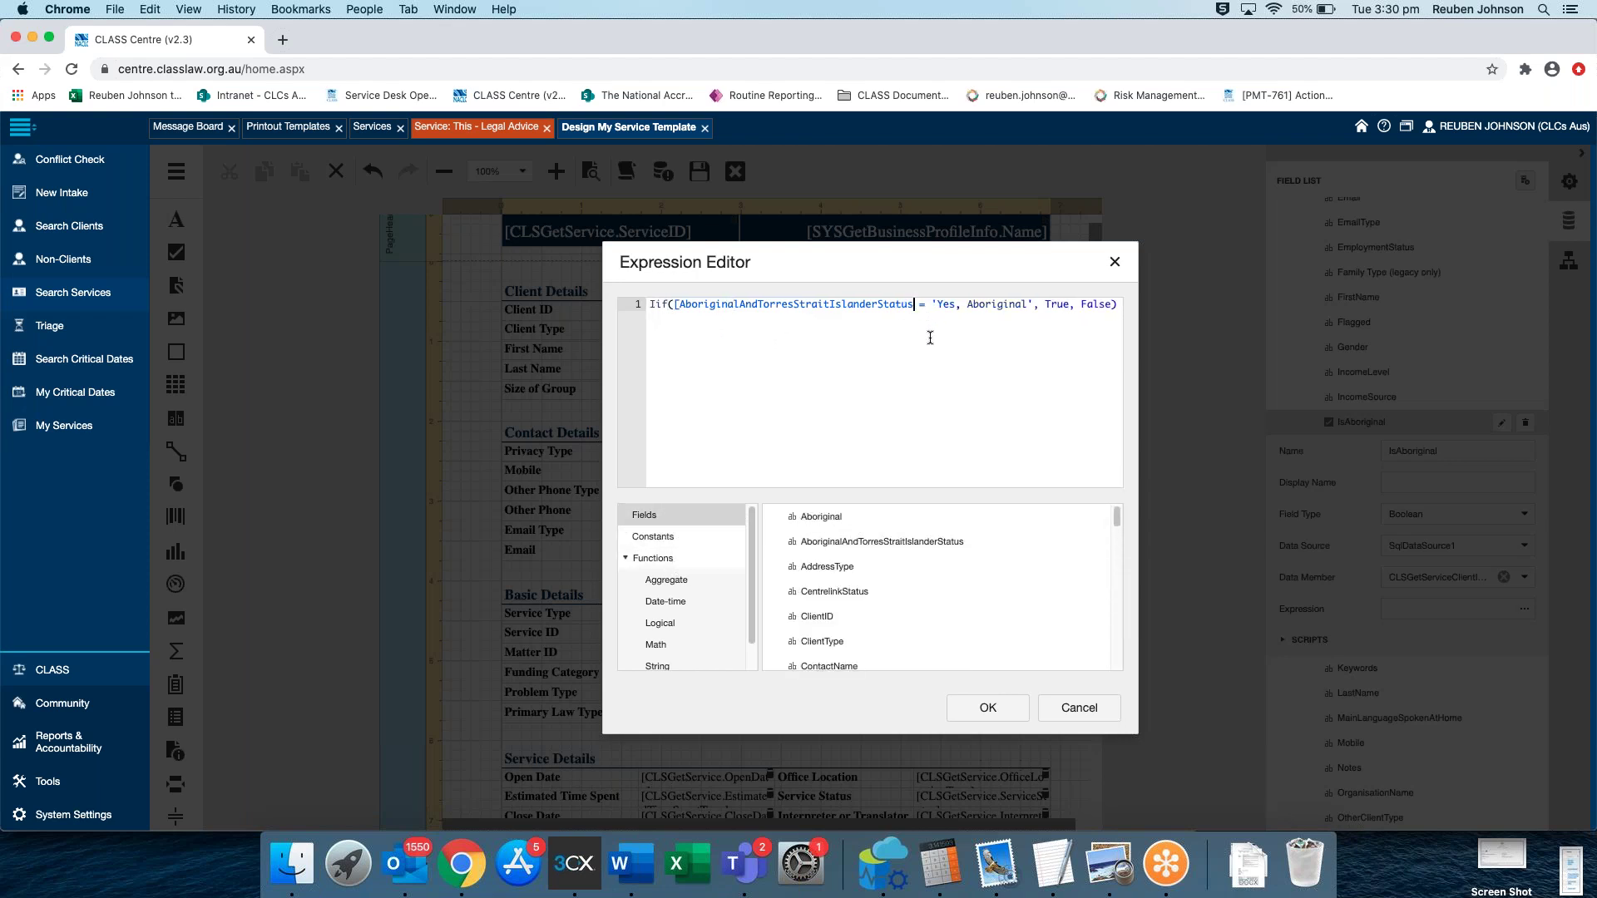
pyautogui.press('BackSpace')
pyautogui.press('BackSpace')
pyautogui.press('BackSpace')
pyautogui.press('BackSpace')
pyautogui.press('BackSpace')
pyautogui.press('BackSpace')
pyautogui.press('BackSpace')
pyautogui.press('BackSpace')
pyautogui.press('BackSpace')
pyautogui.press('BackSpace')
pyautogui.press('BackSpace')
pyautogui.press('BackSpace')
pyautogui.press('BackSpace')
pyautogui.press('BackSpace')
pyautogui.press('BackSpace')
pyautogui.press('BackSpace')
pyautogui.press('BackSpace')
pyautogui.press('BackSpace')
pyautogui.press('BackSpace')
pyautogui.press('BackSpace')
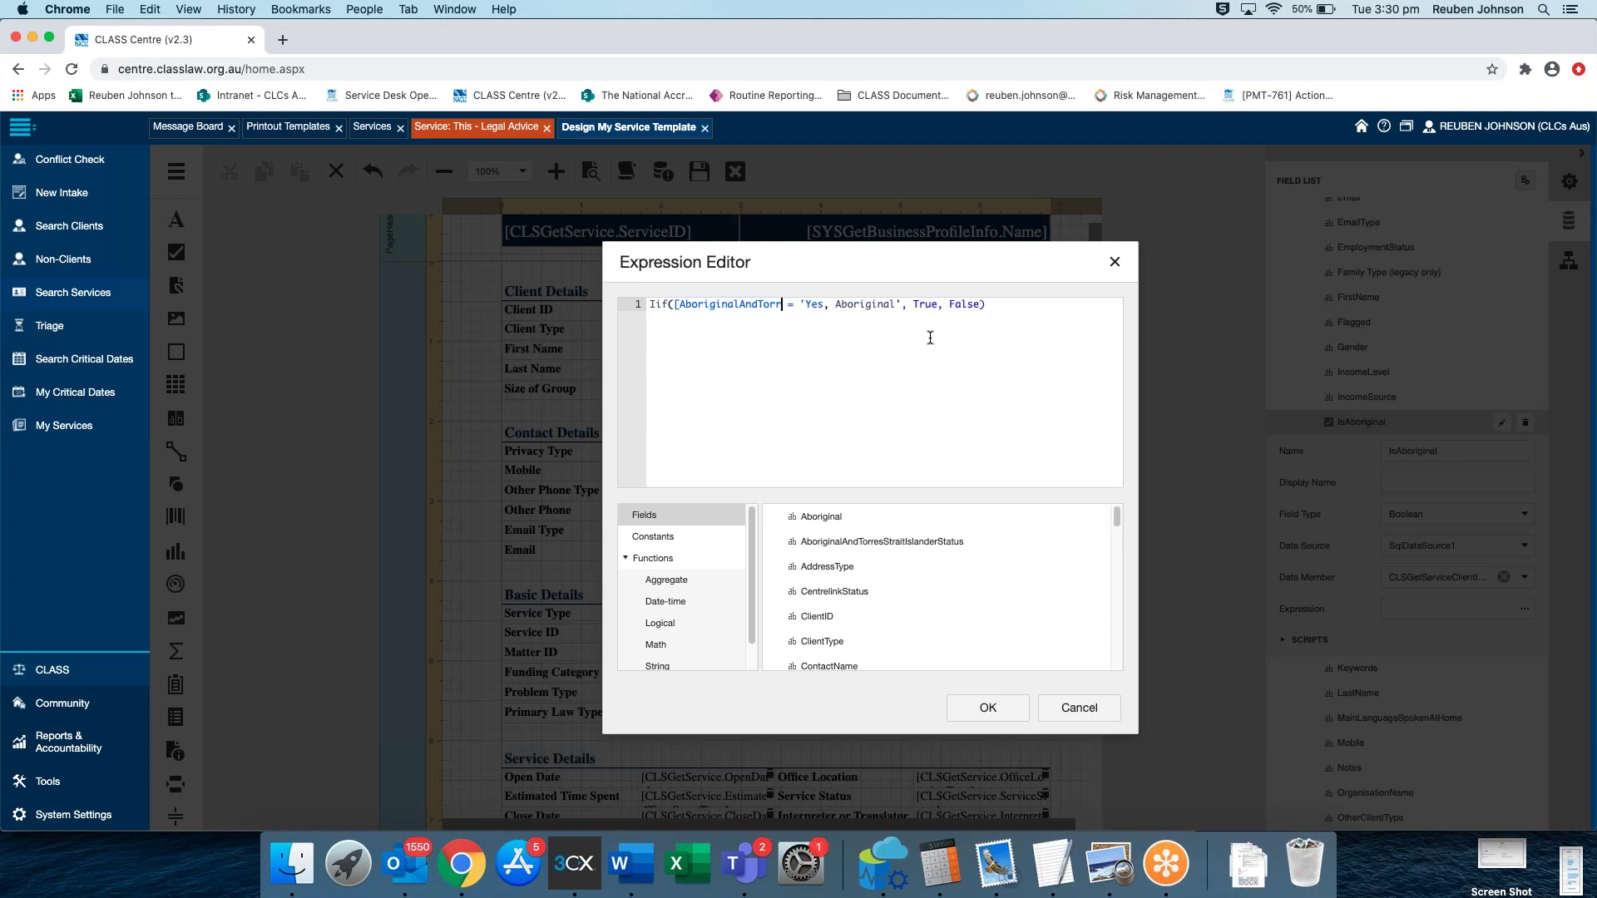
pyautogui.press('BackSpace')
pyautogui.press('BackSpace')
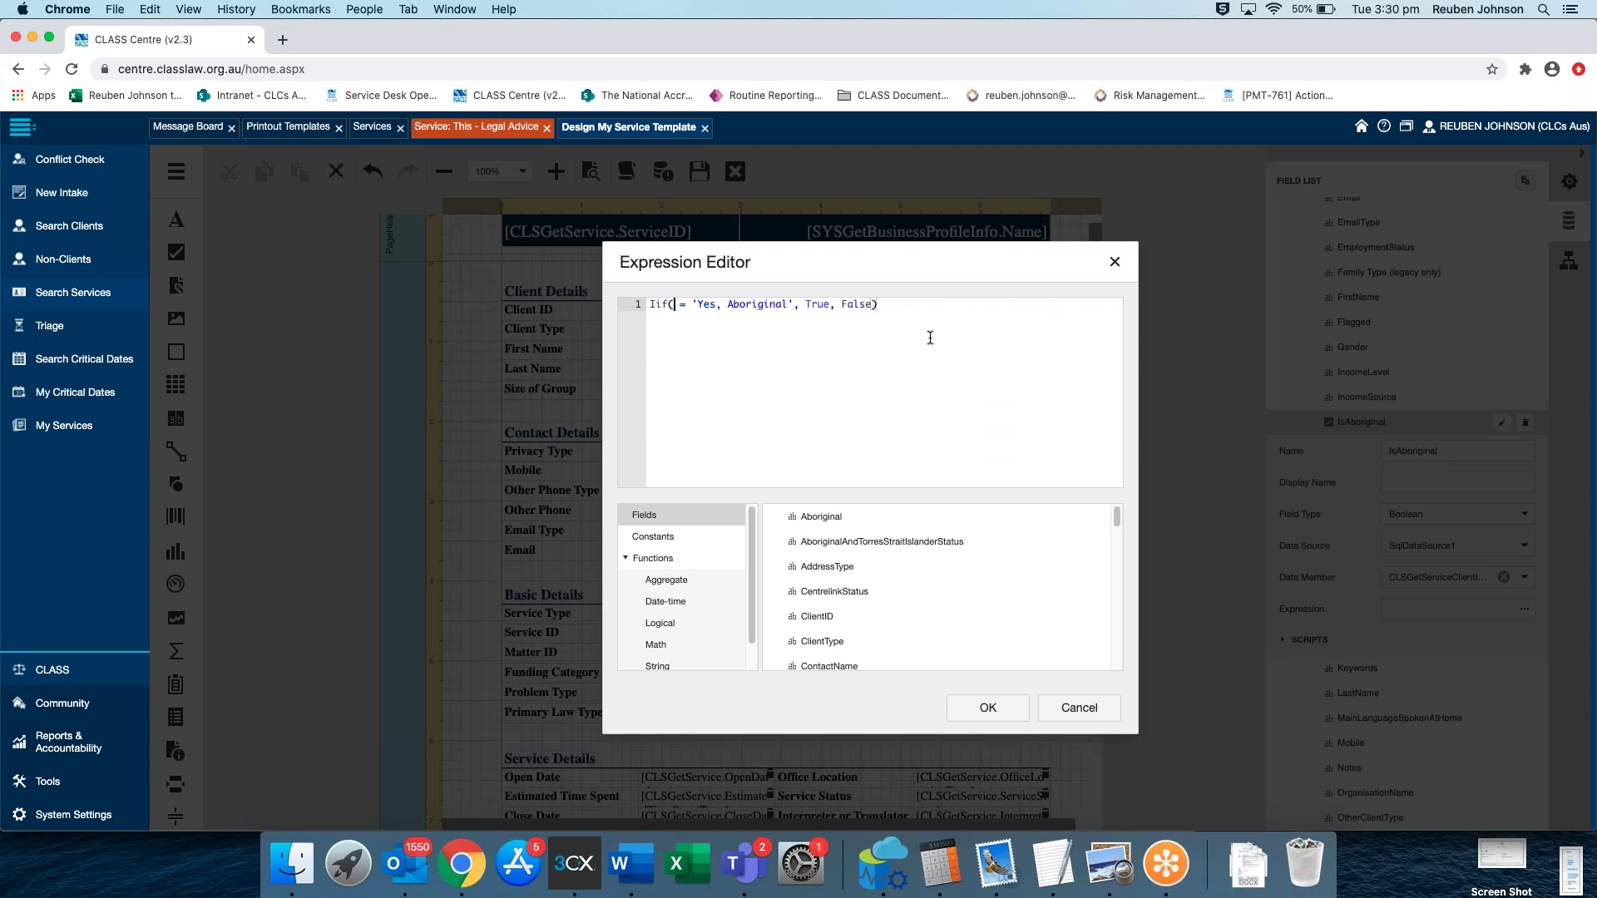
pyautogui.doubleClick(826, 539)
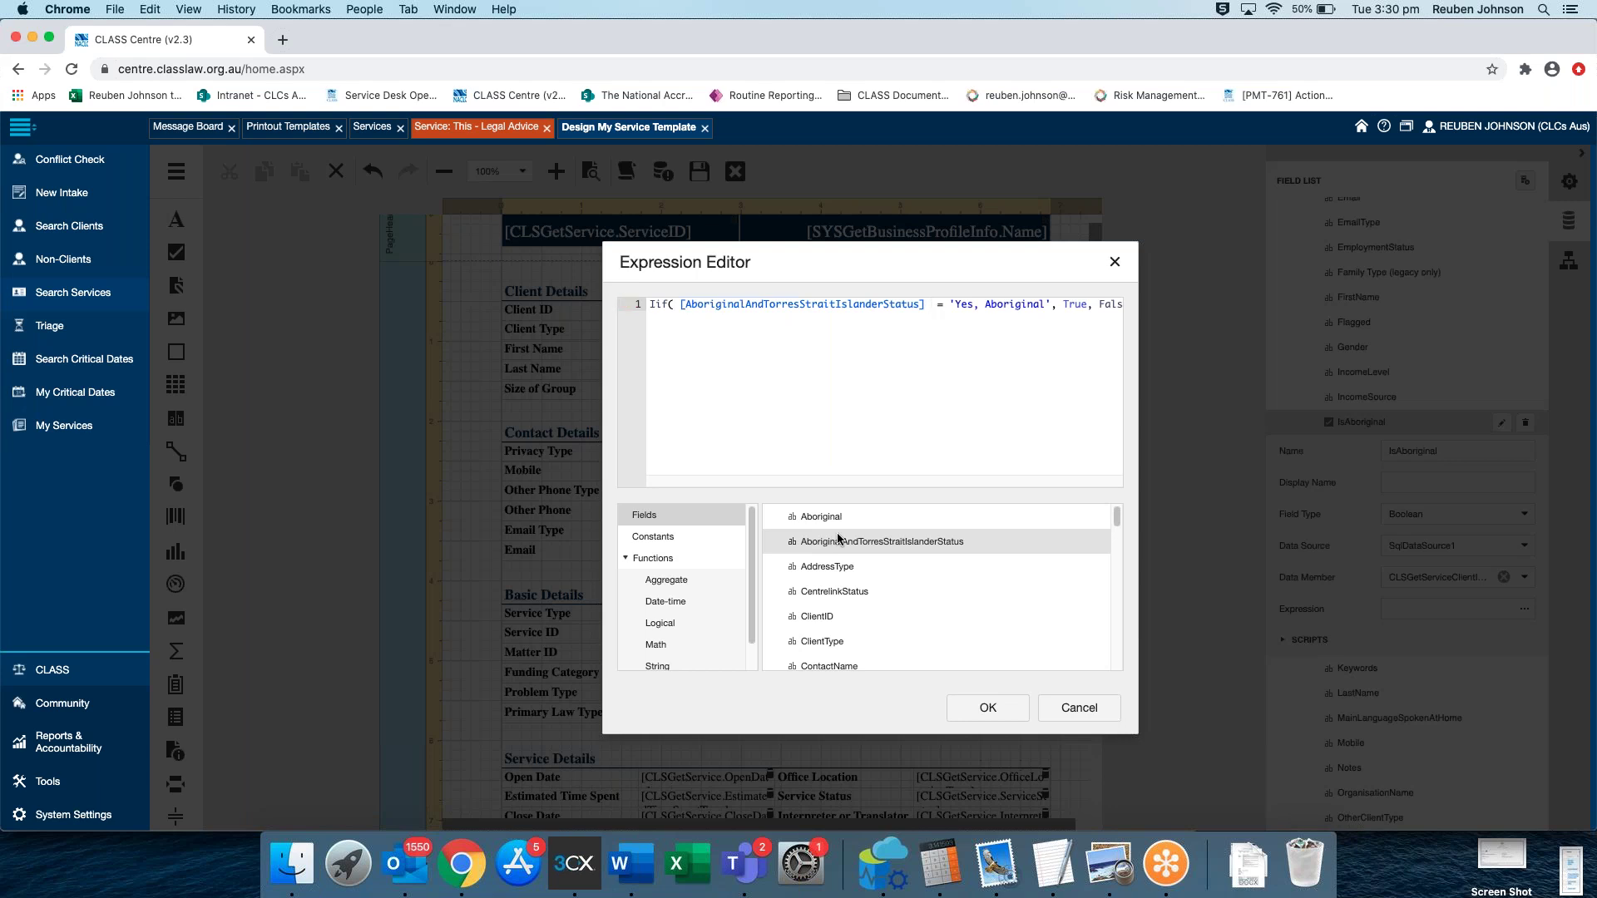
# Look through the available operators and replace the condition's single equals sign with the == operator
pyautogui.click(627, 559)
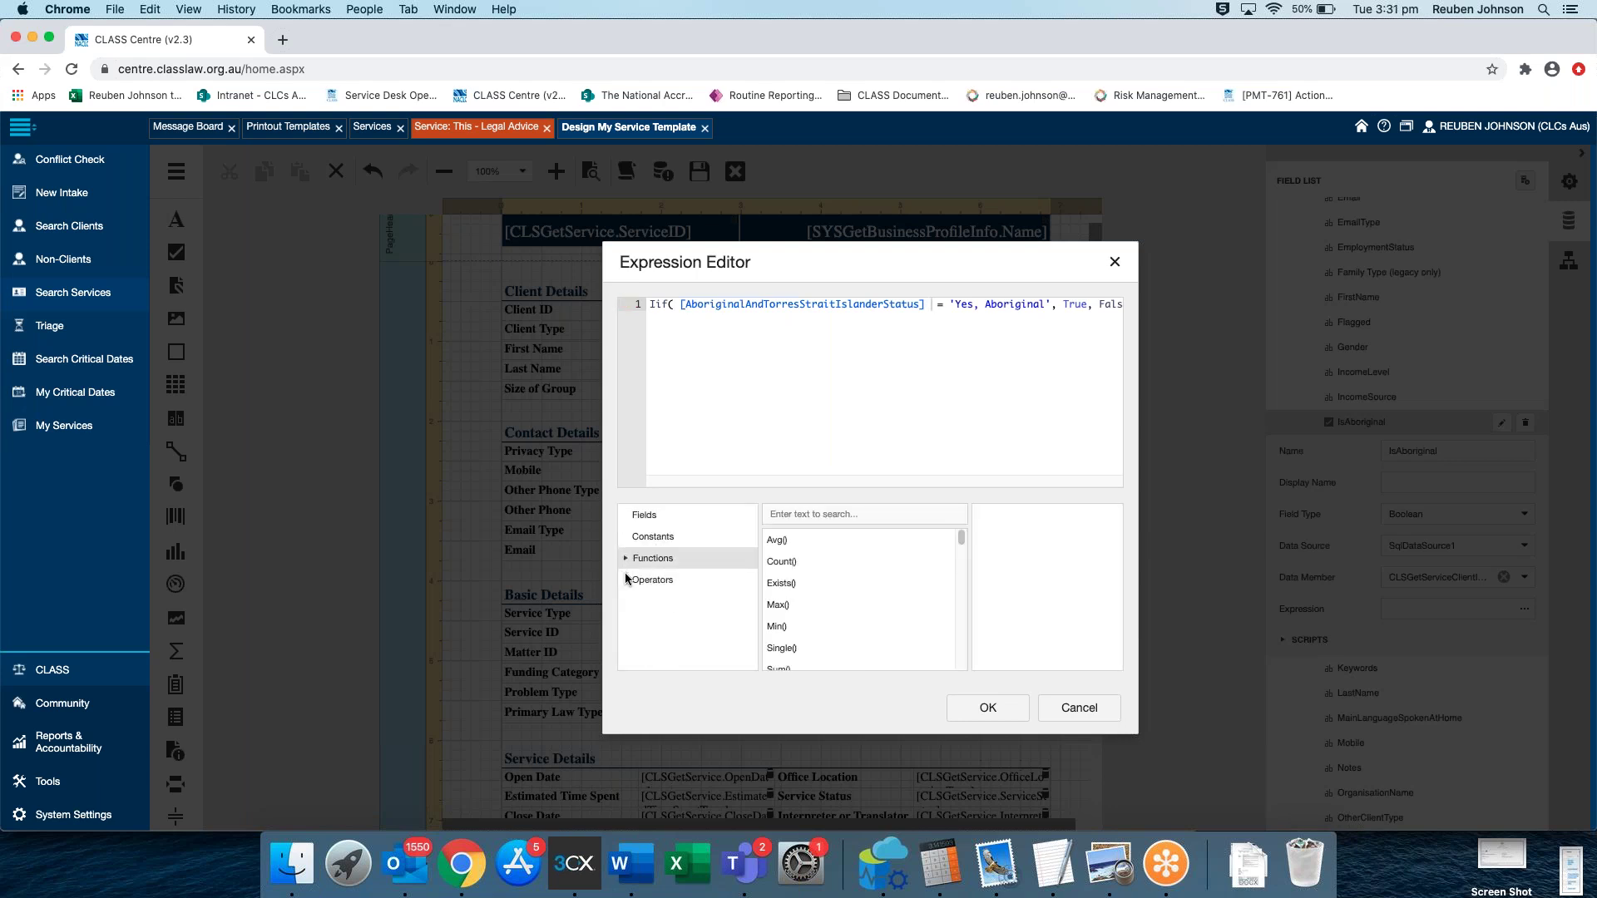
pyautogui.click(649, 577)
pyautogui.scroll(-3, 845, 553)
pyautogui.scroll(-1, 837, 556)
pyautogui.scroll(4, 836, 561)
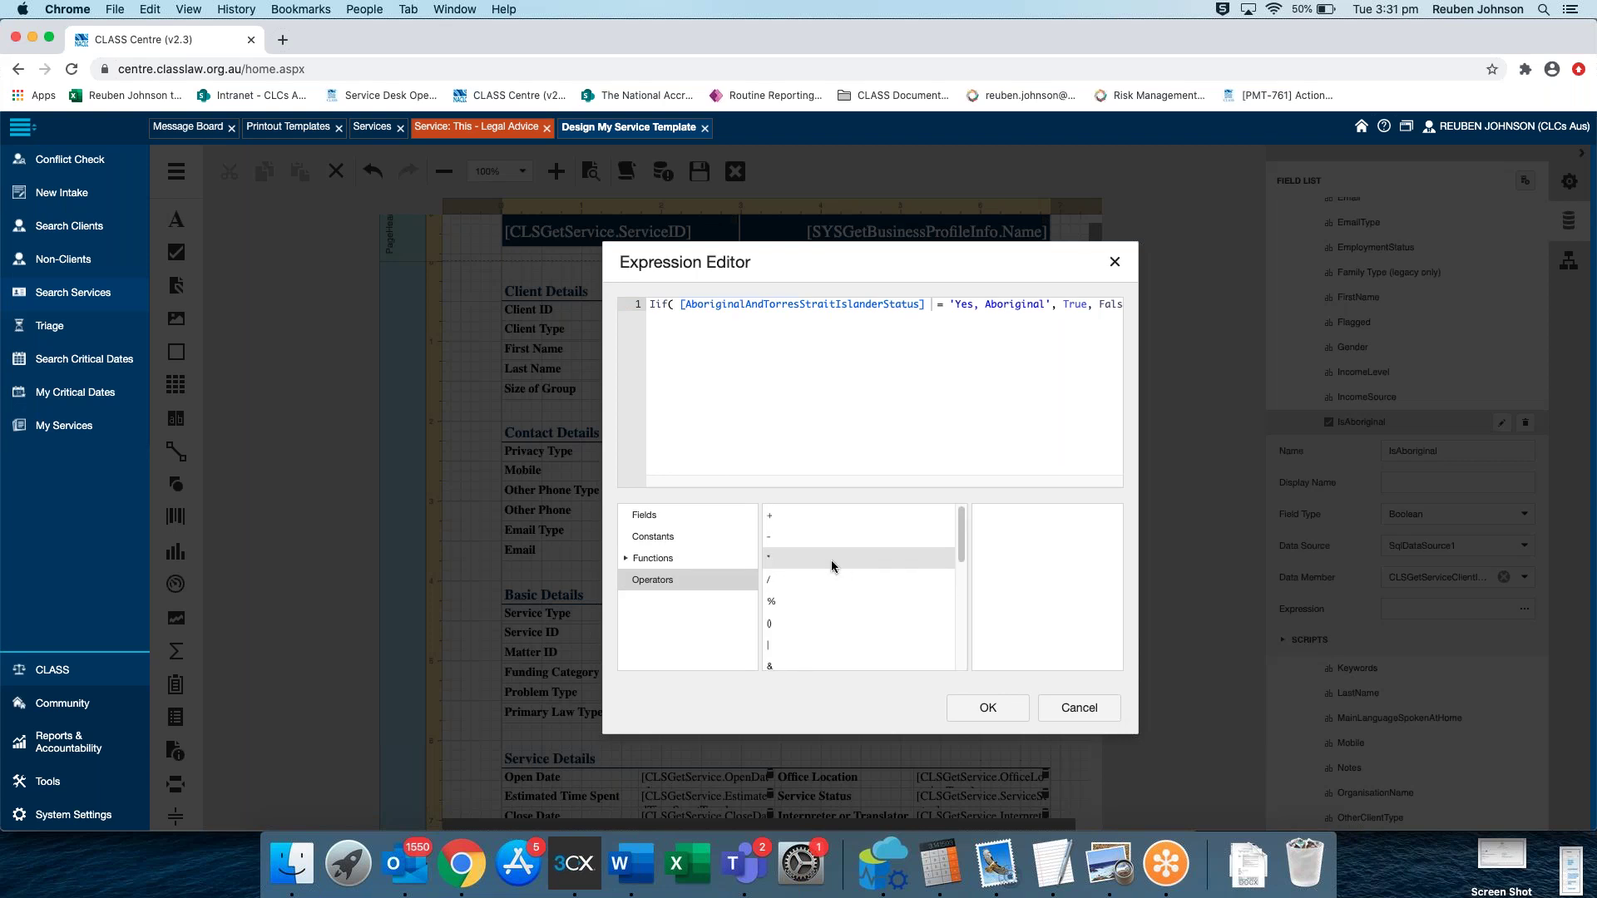
pyautogui.scroll(-1, 867, 532)
pyautogui.scroll(-3, 868, 539)
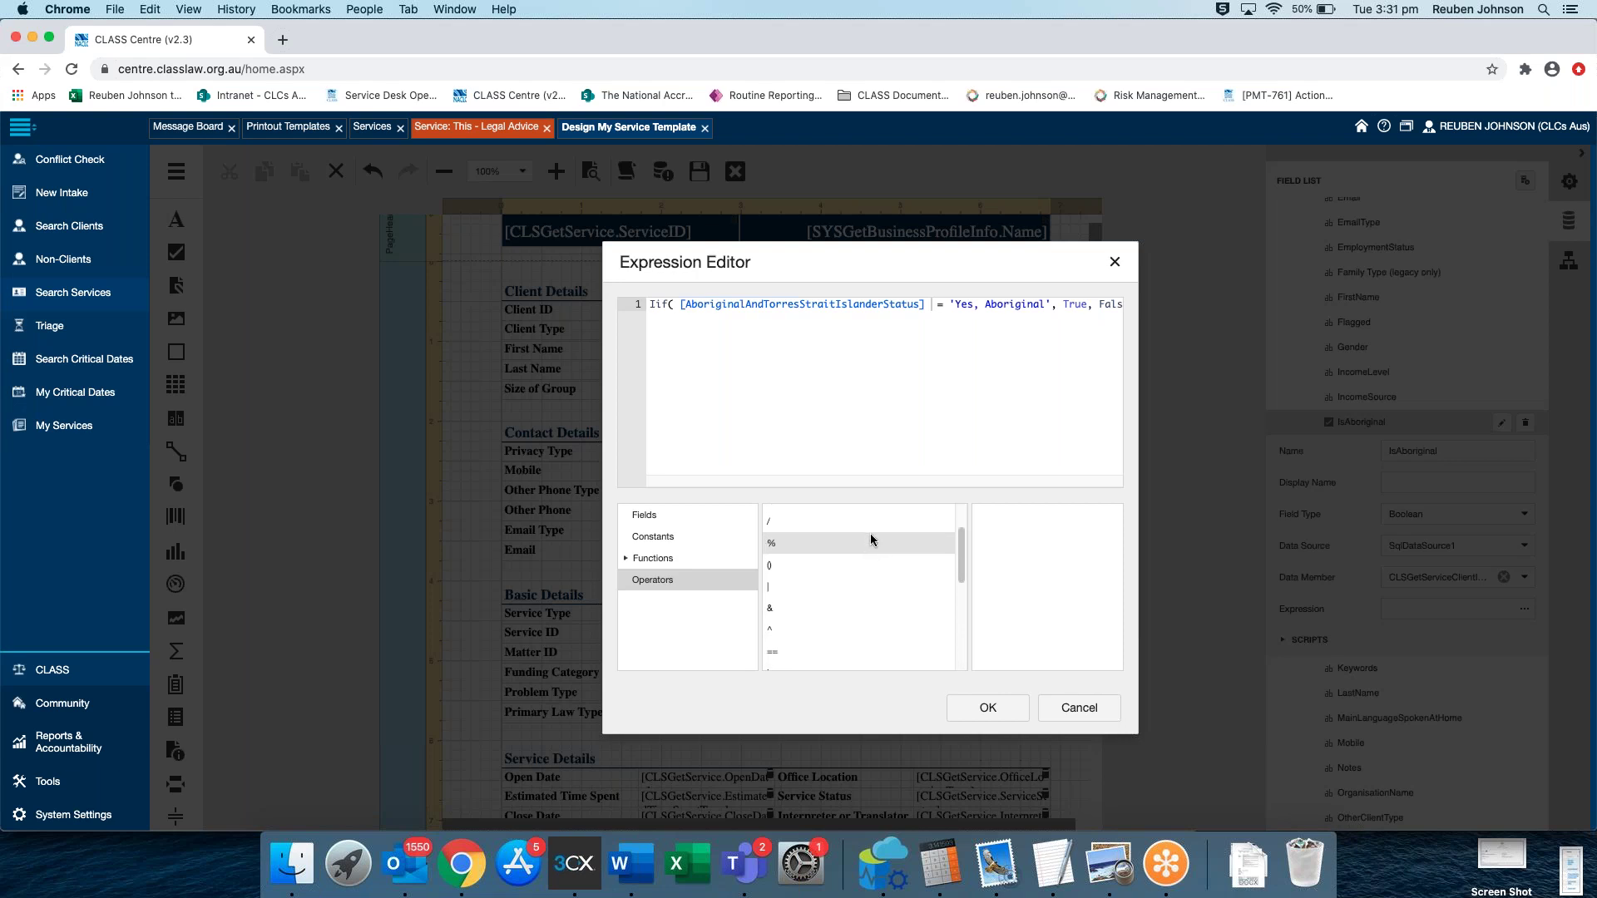
pyautogui.scroll(-2, 872, 539)
pyautogui.scroll(-1, 873, 536)
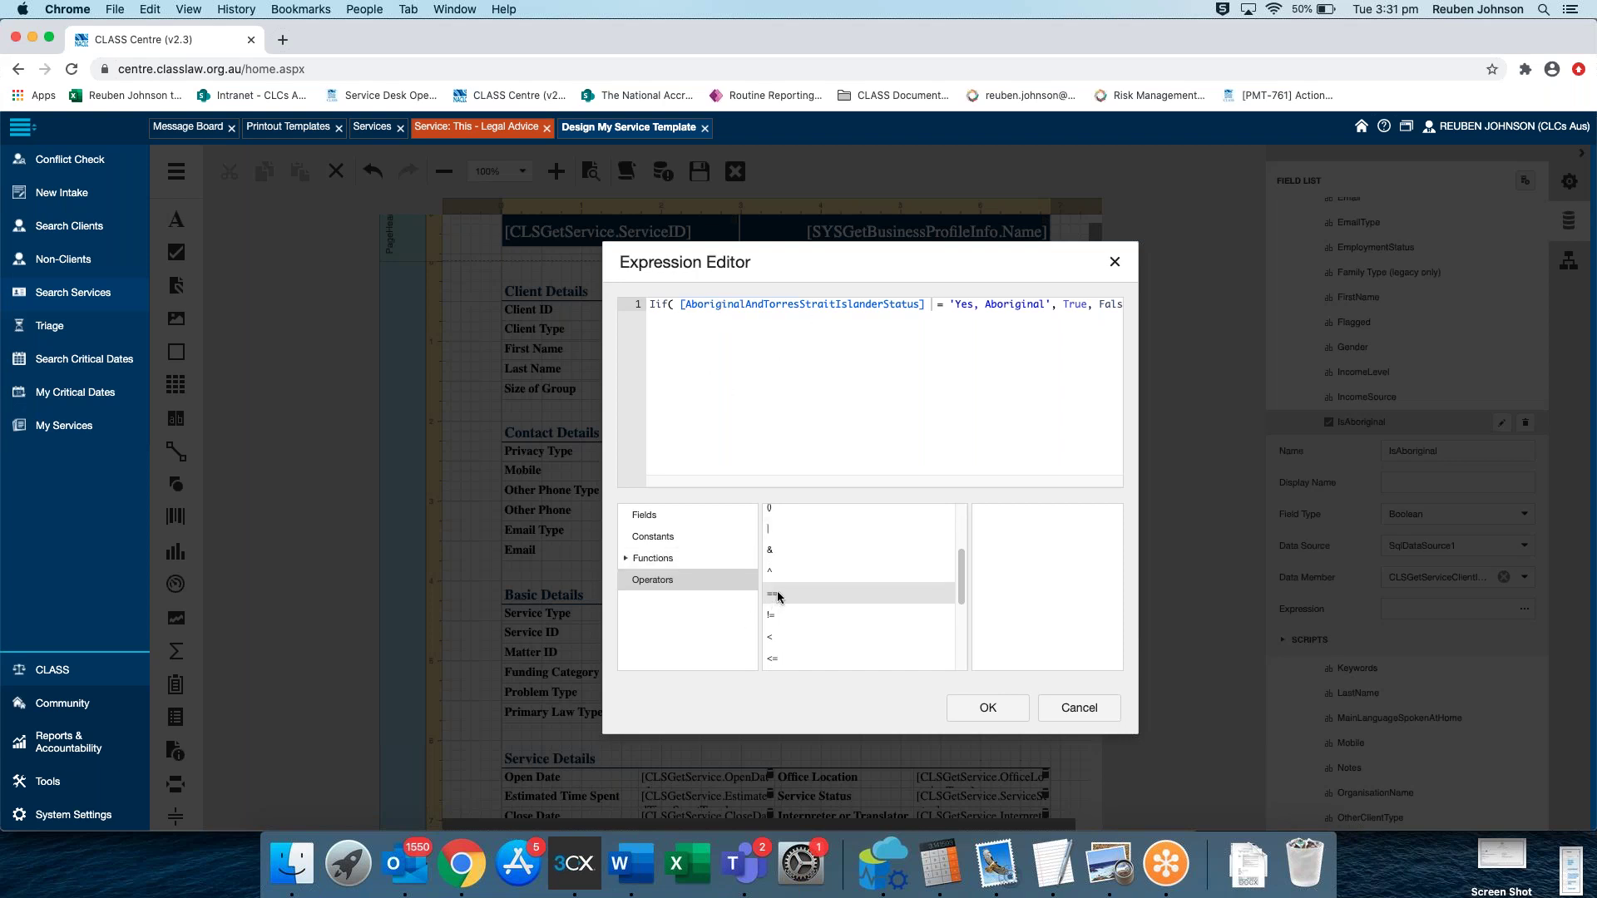
pyautogui.click(944, 305)
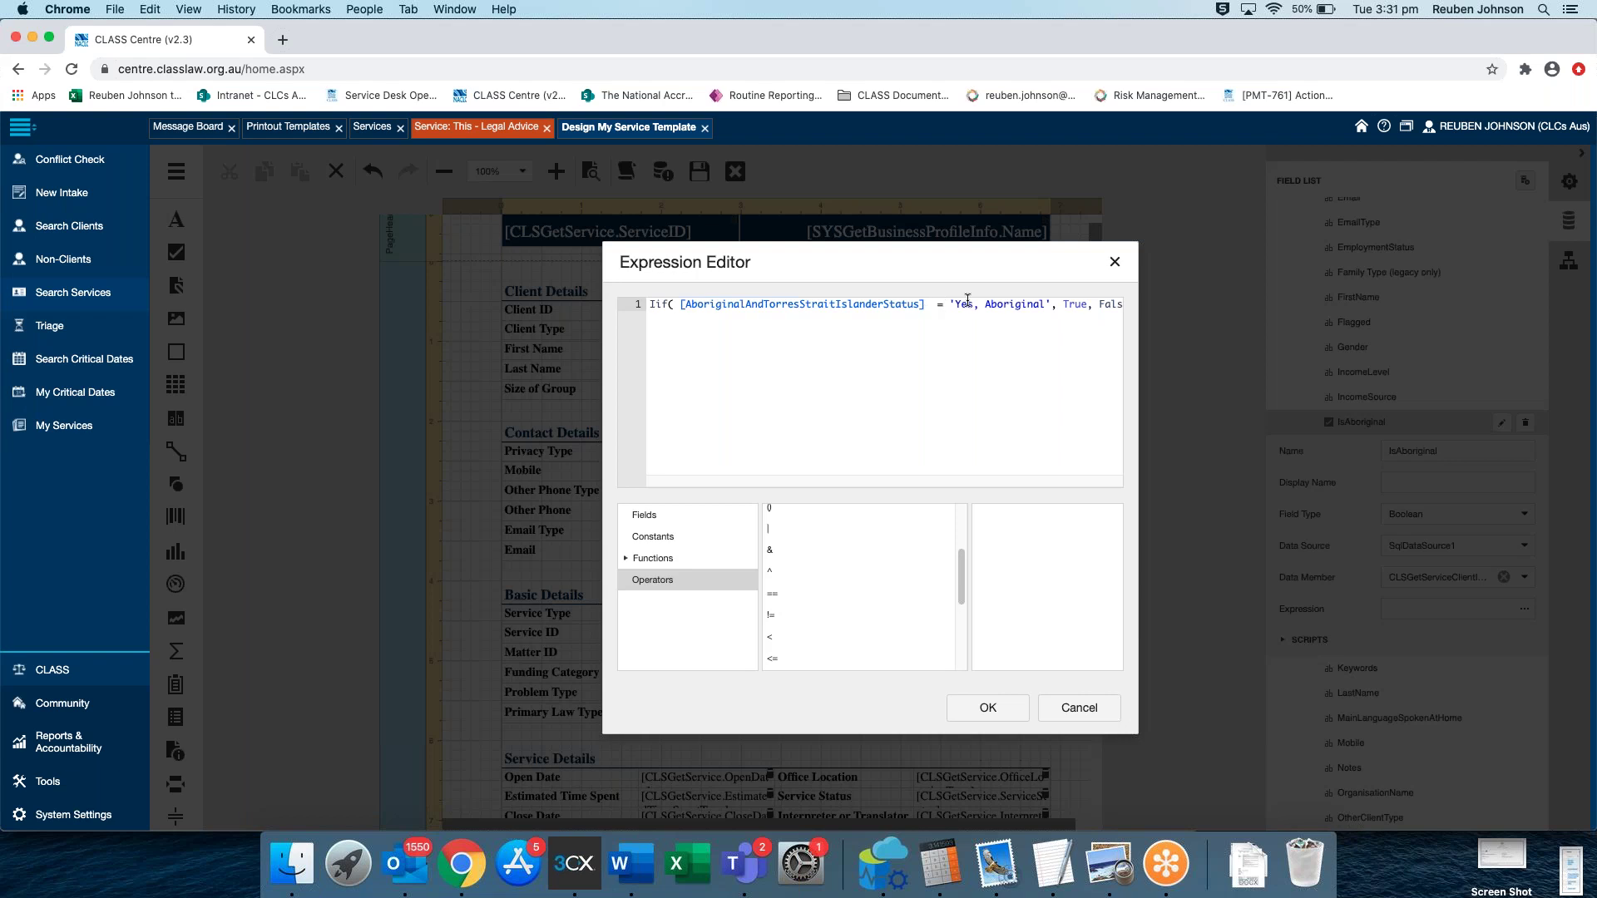
pyautogui.press('BackSpace')
pyautogui.press('BackSpace')
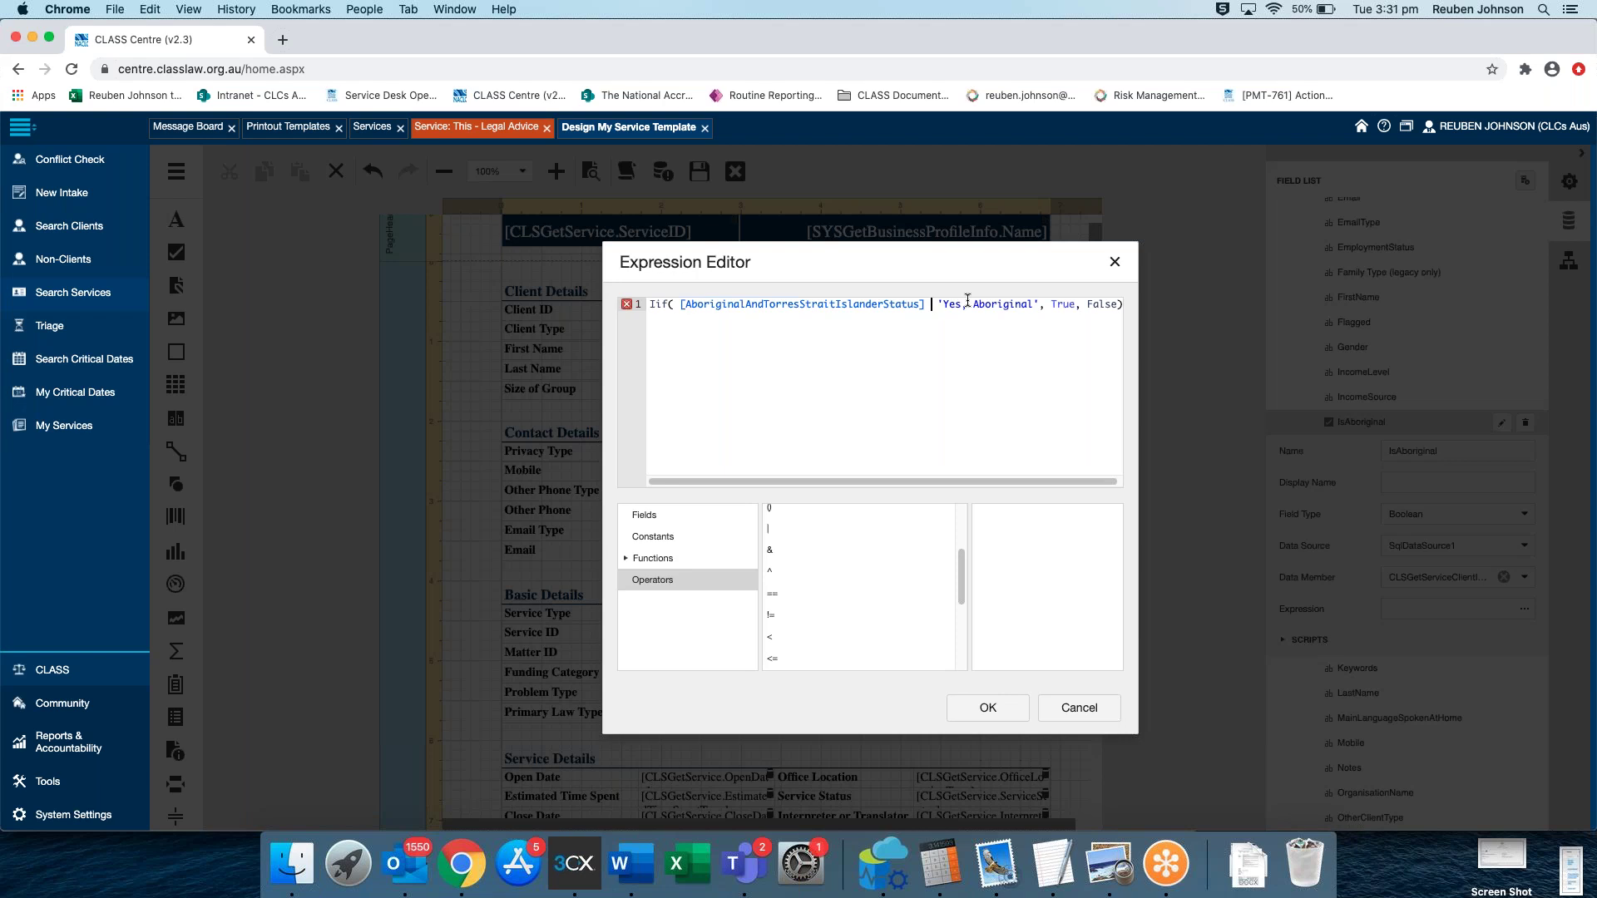
pyautogui.write('==')
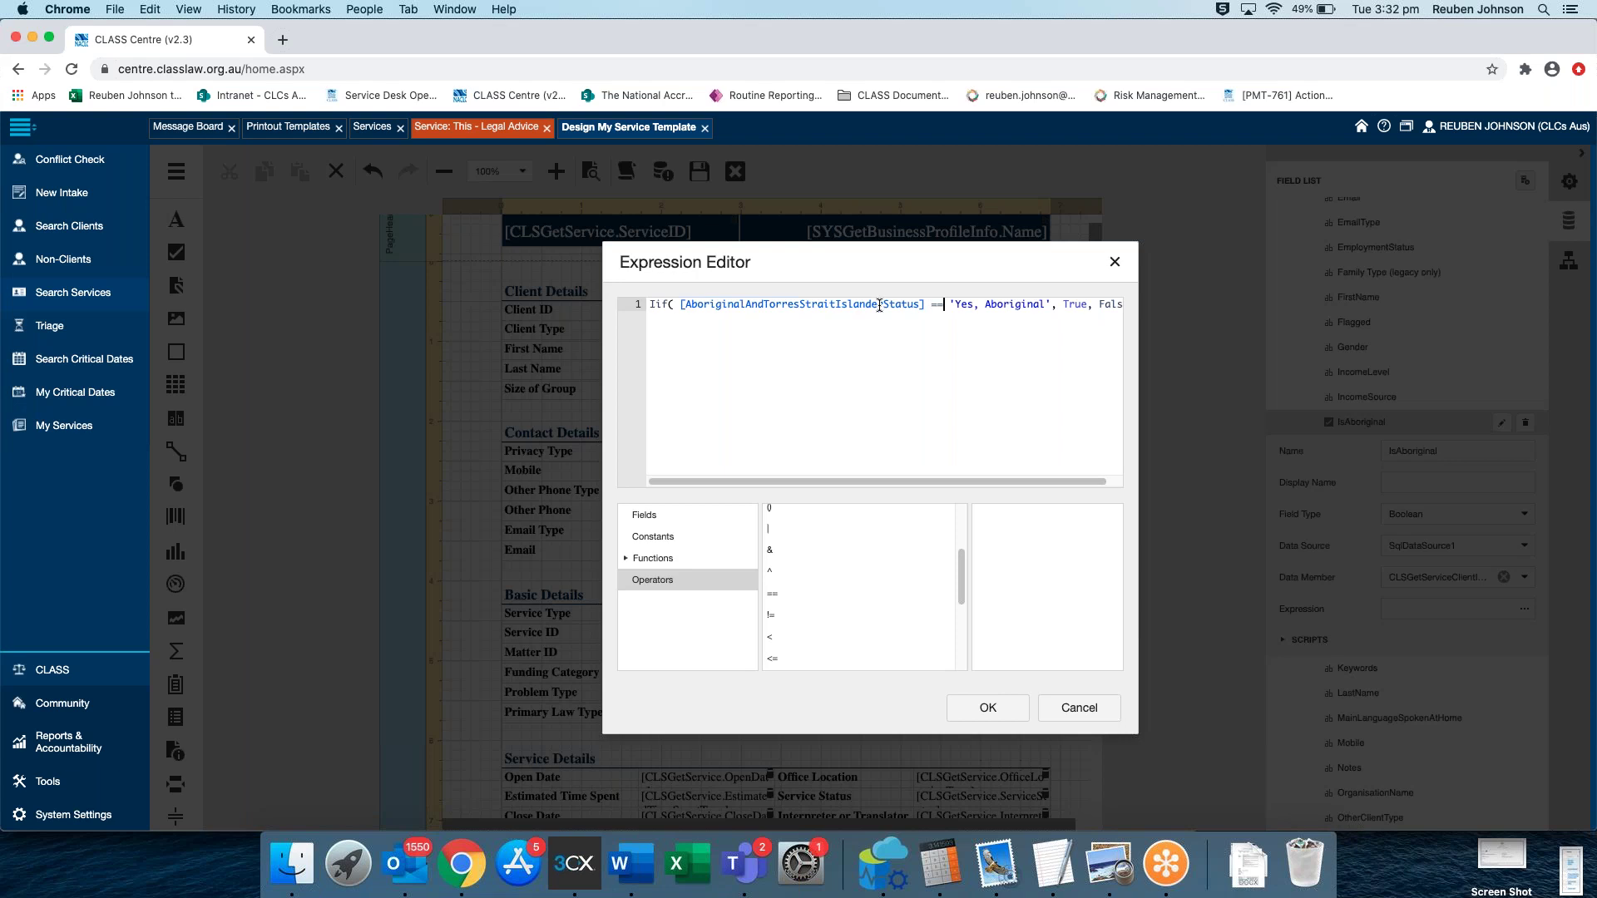
# Check the field, comparison value and True/False parts of the Iif function, and accept the IsAboriginal expression
pyautogui.click(938, 305)
pyautogui.moveTo(923, 305); pyautogui.dragTo(691, 305)
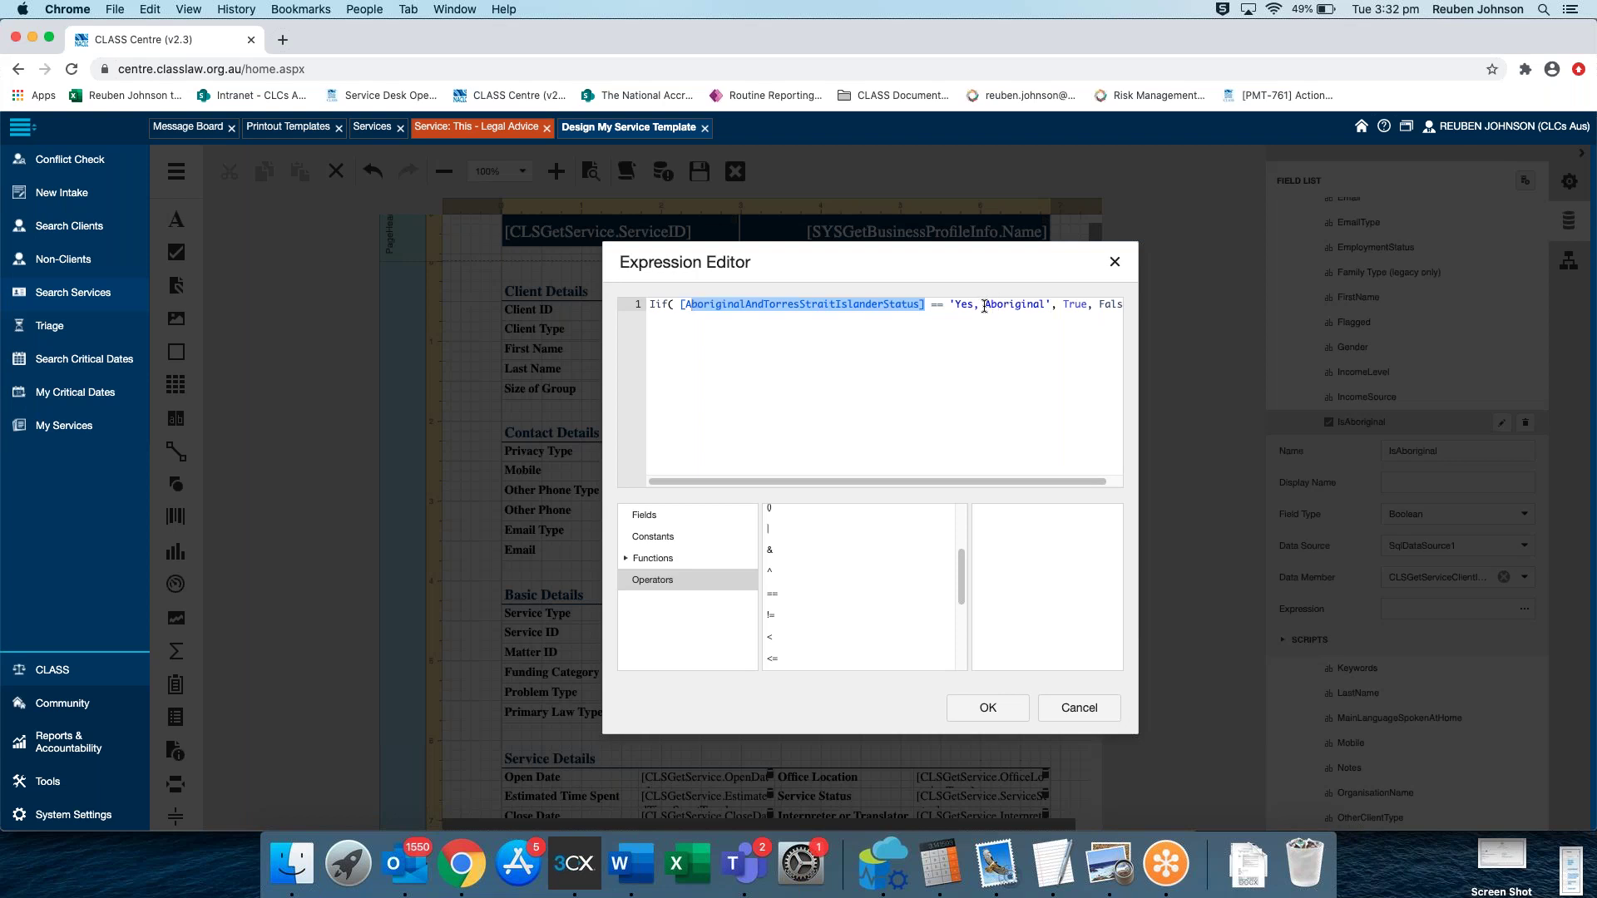
pyautogui.click(1051, 305)
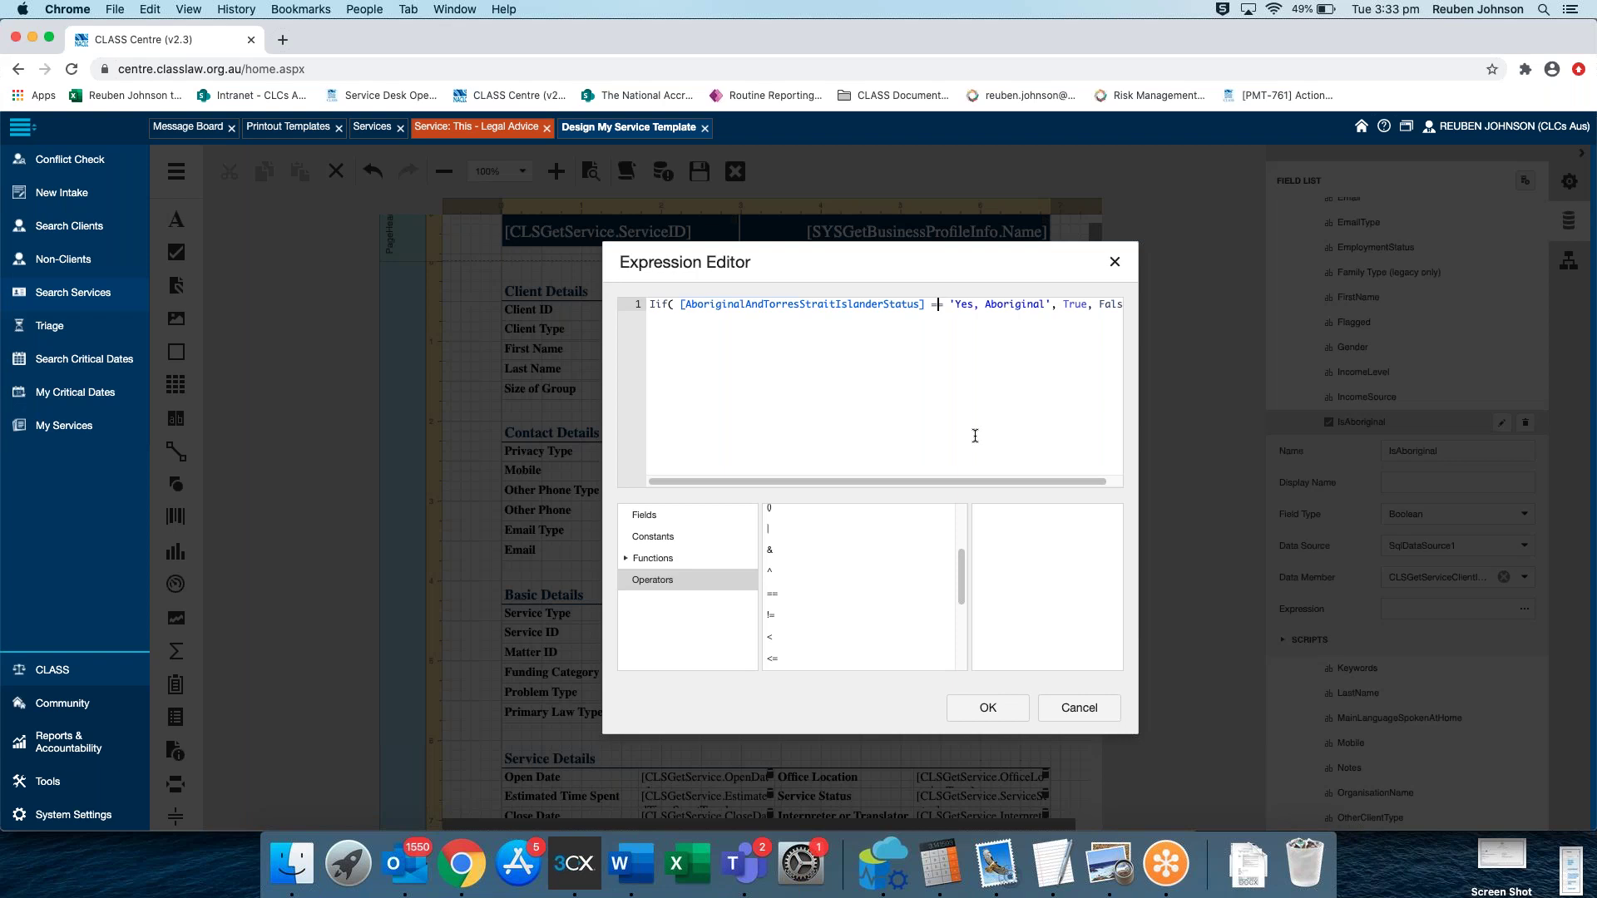
pyautogui.moveTo(941, 481); pyautogui.dragTo(965, 482)
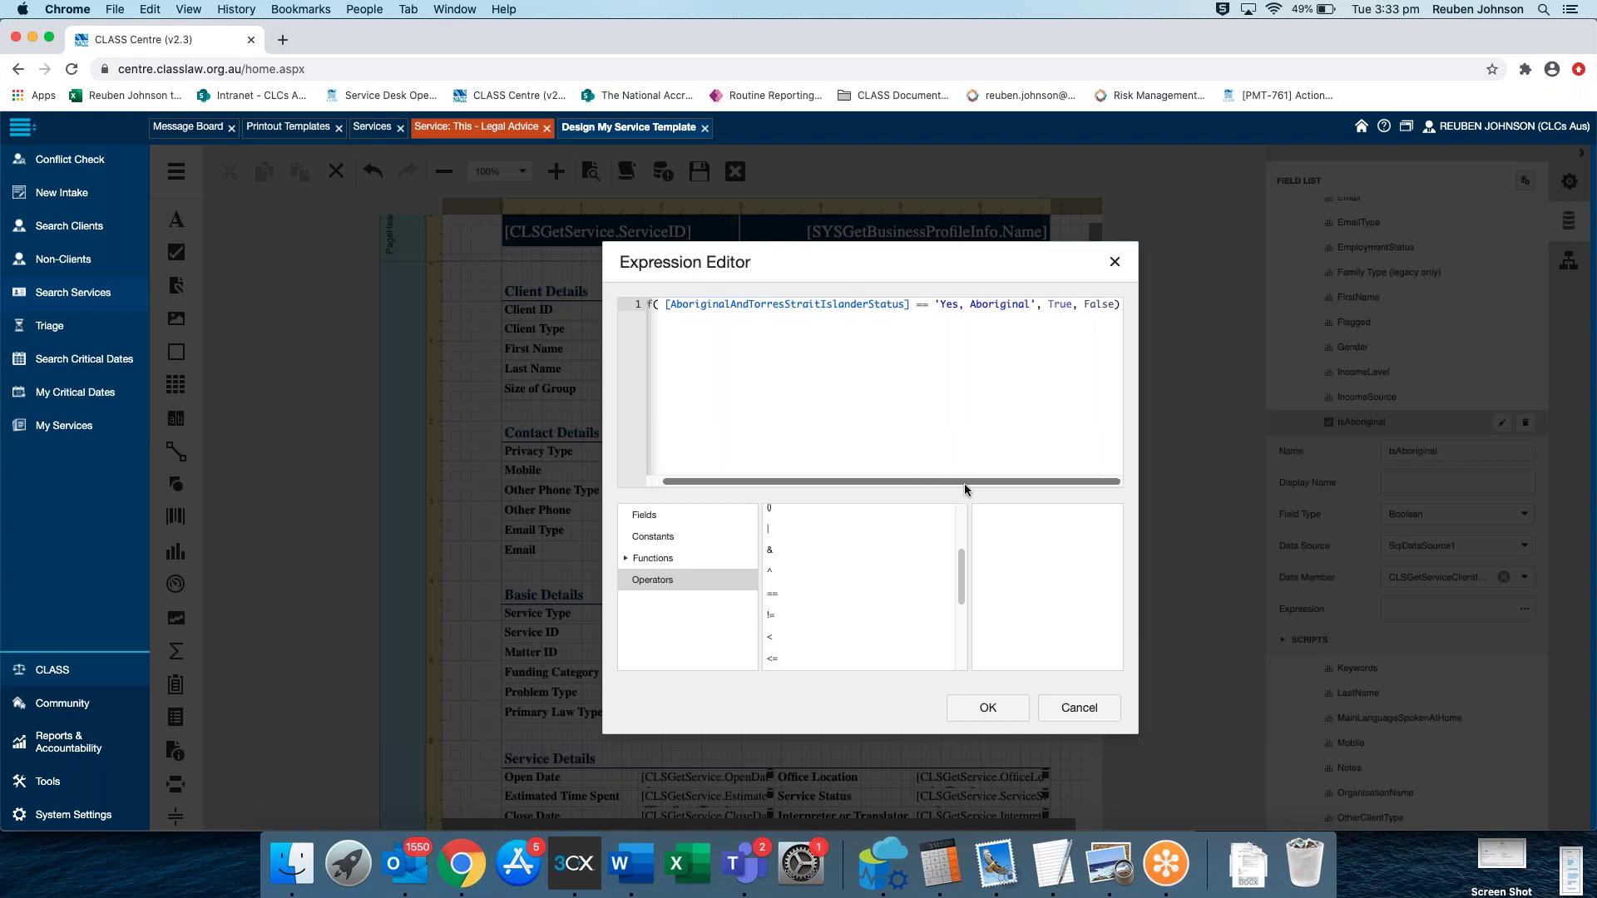
pyautogui.click(1087, 305)
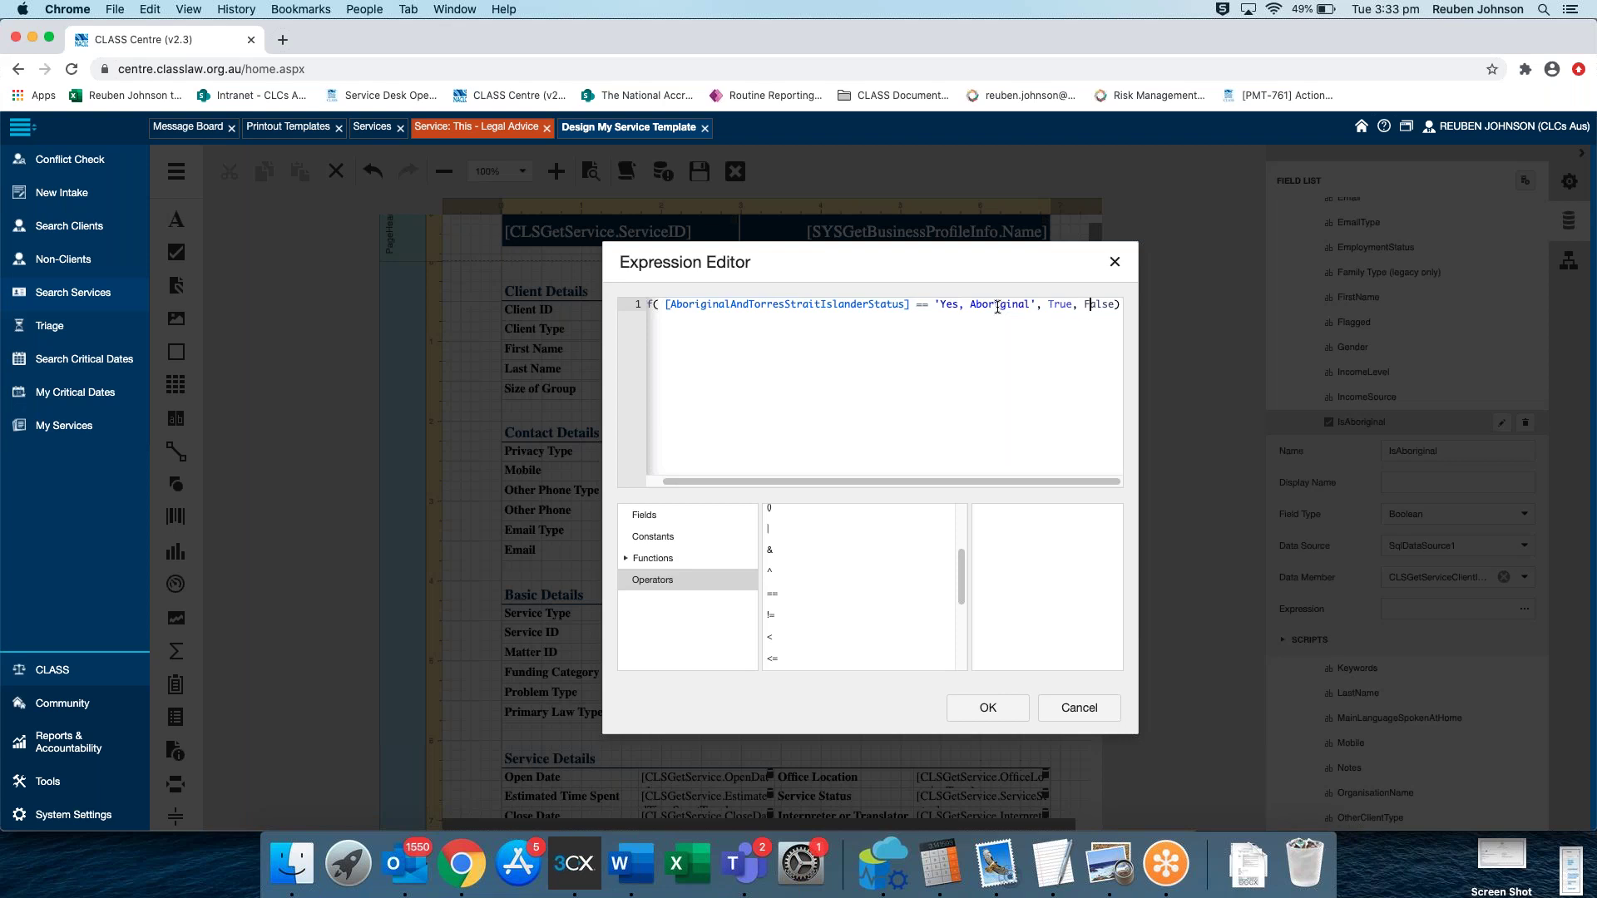
pyautogui.click(988, 714)
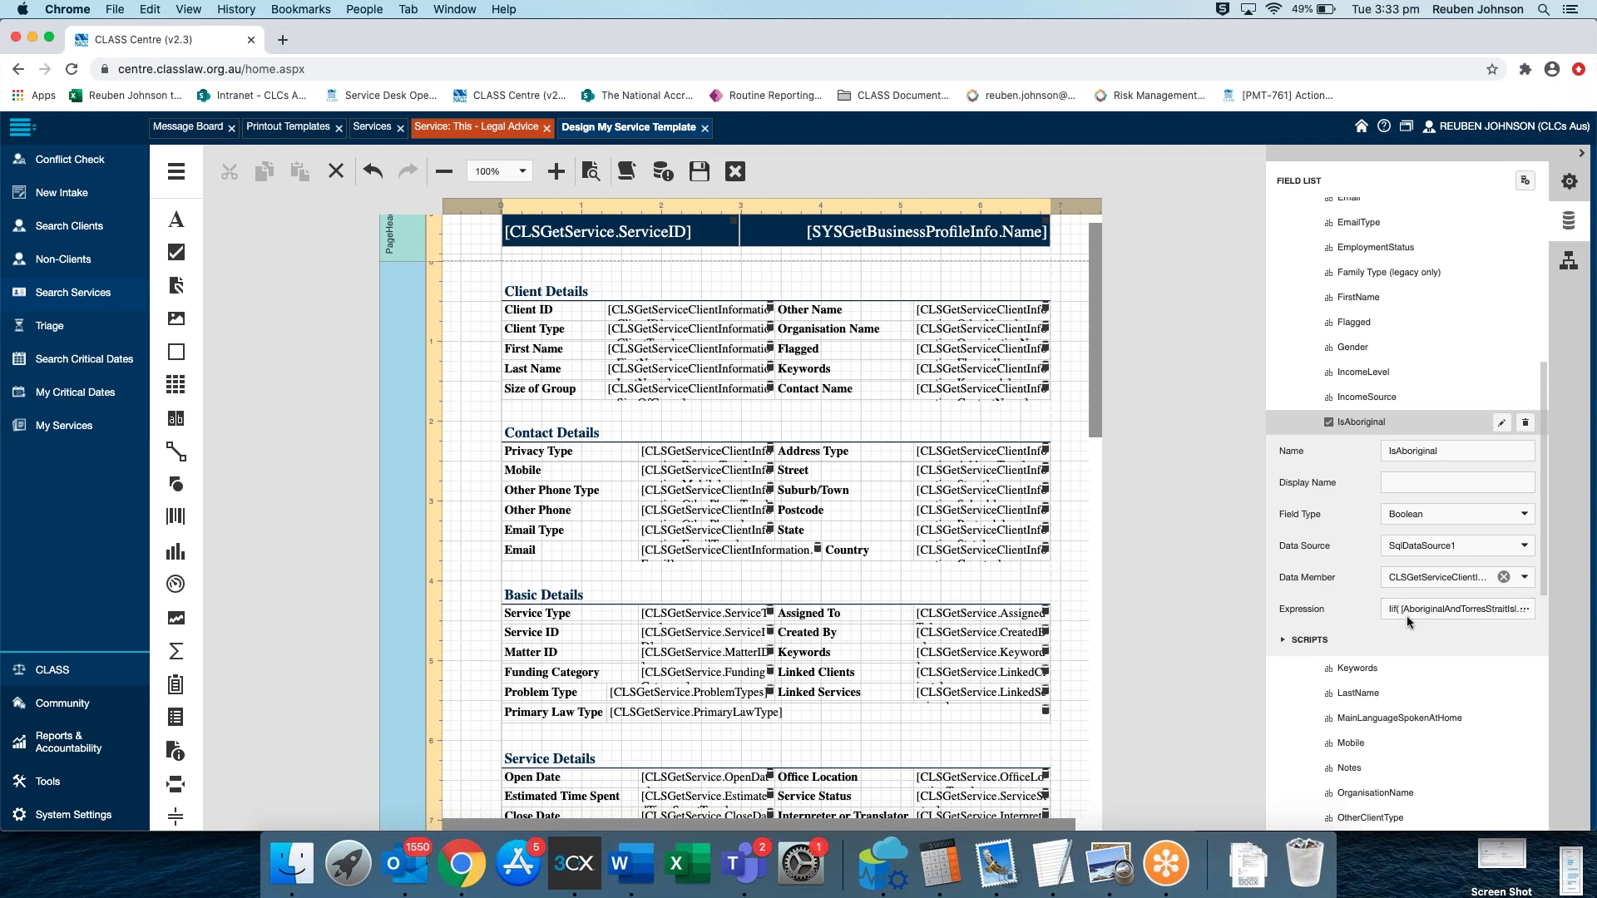
# Try to place a check box directly beneath the Size of Group row in Client Details, and undo the placement
pyautogui.scroll(-3, 1381, 565)
pyautogui.scroll(5, 1378, 542)
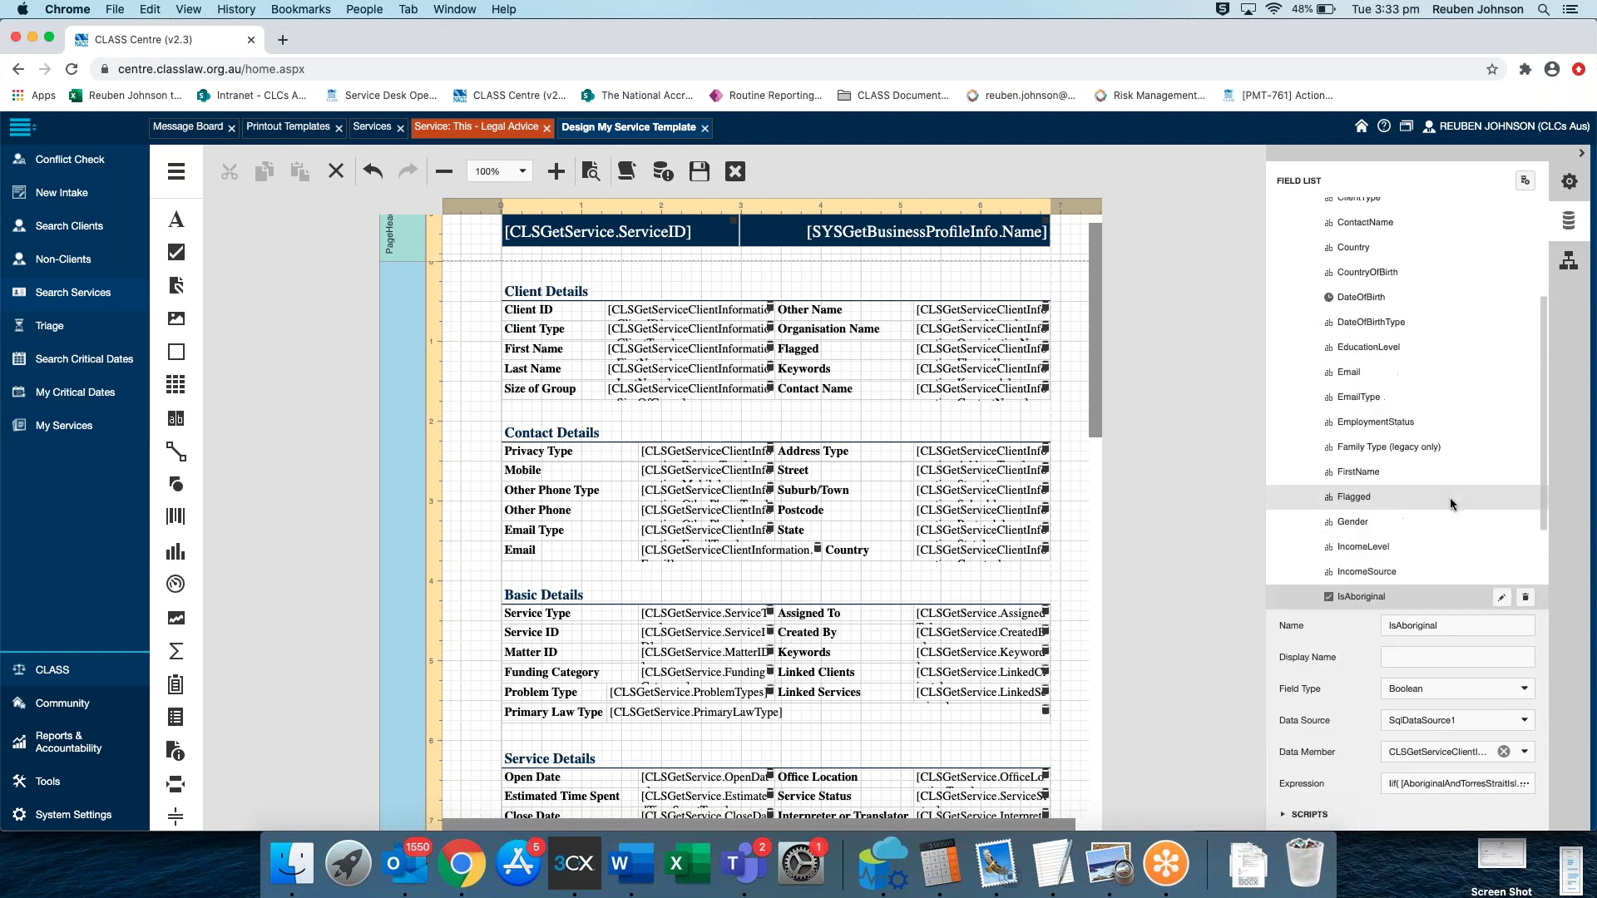
pyautogui.scroll(-5, 1449, 499)
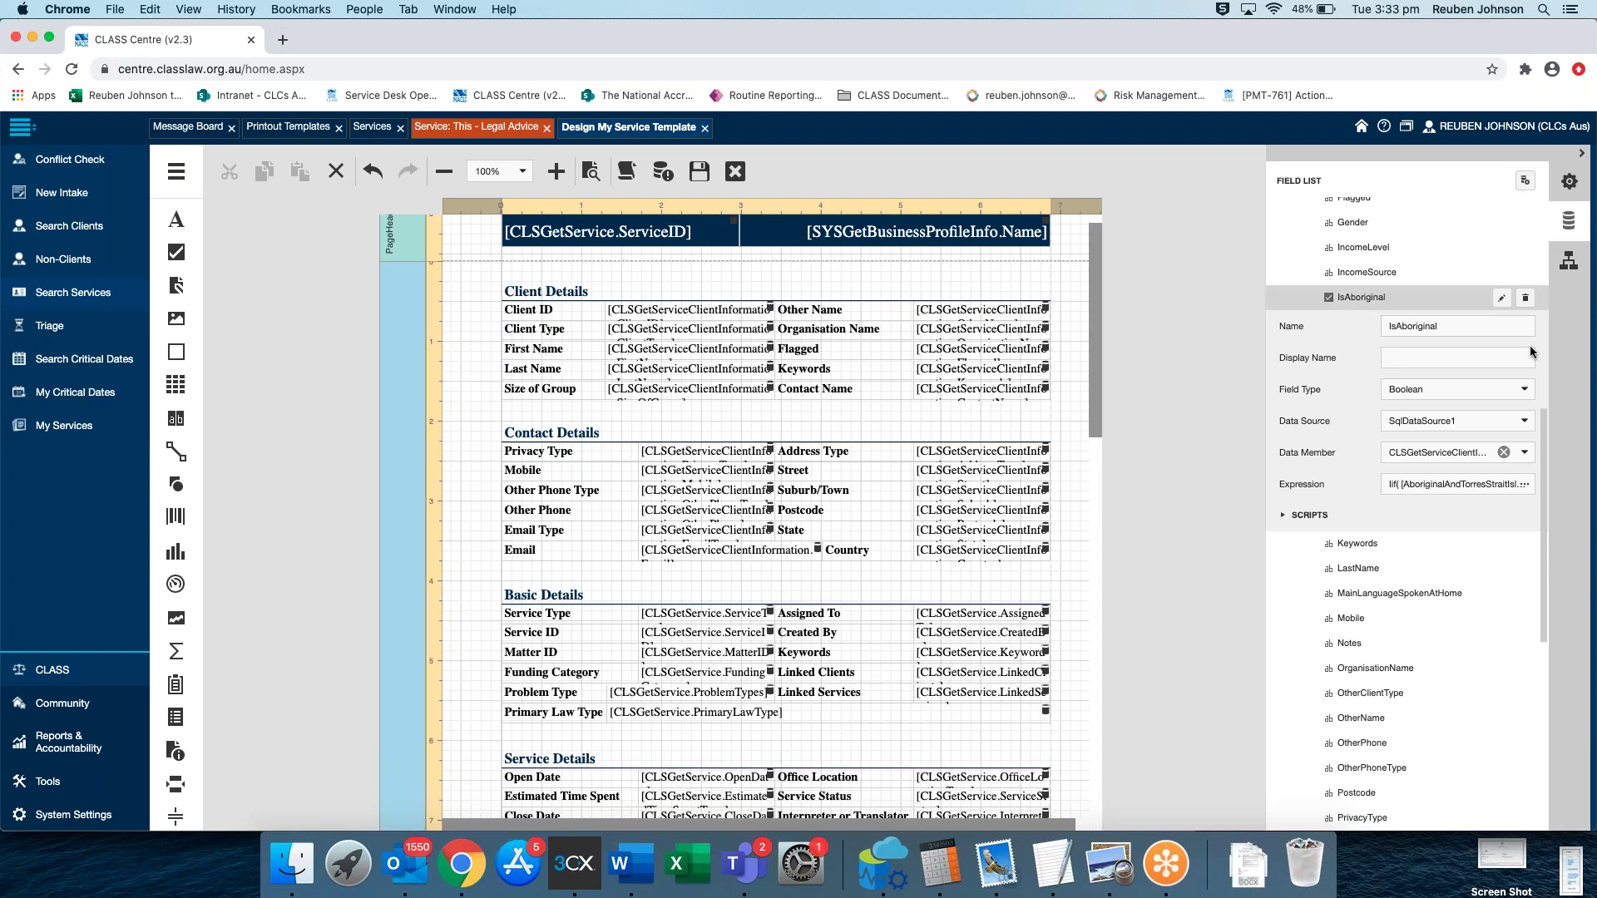
pyautogui.scroll(2, 1545, 433)
pyautogui.scroll(5, 1540, 278)
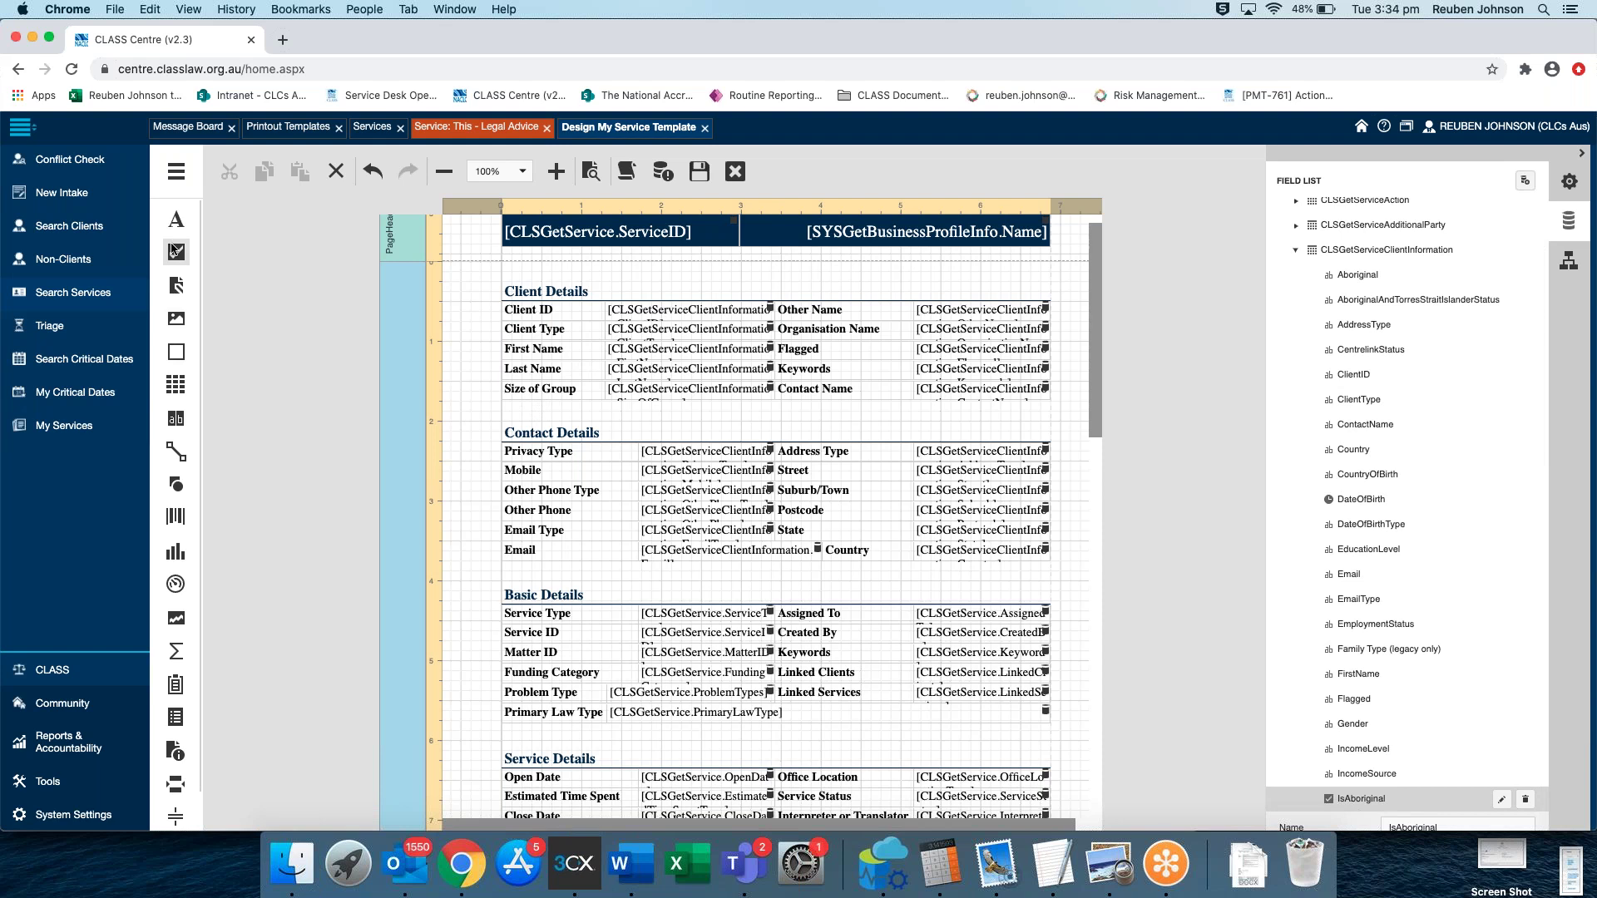
pyautogui.moveTo(434, 305); pyautogui.dragTo(507, 400)
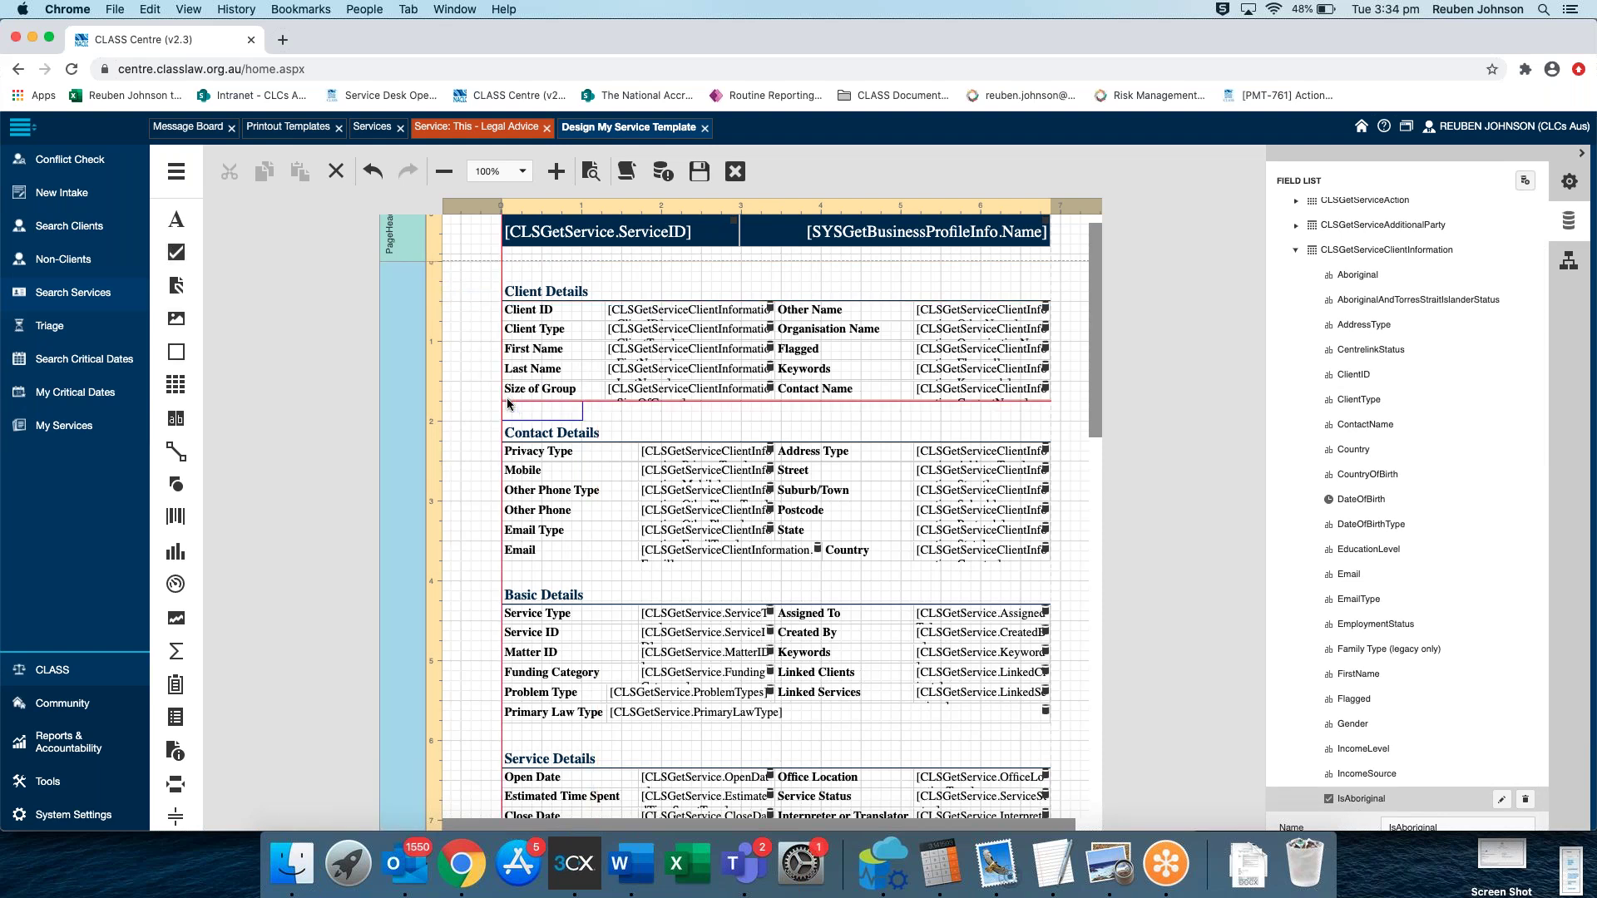
pyautogui.moveTo(572, 449); pyautogui.dragTo(572, 447)
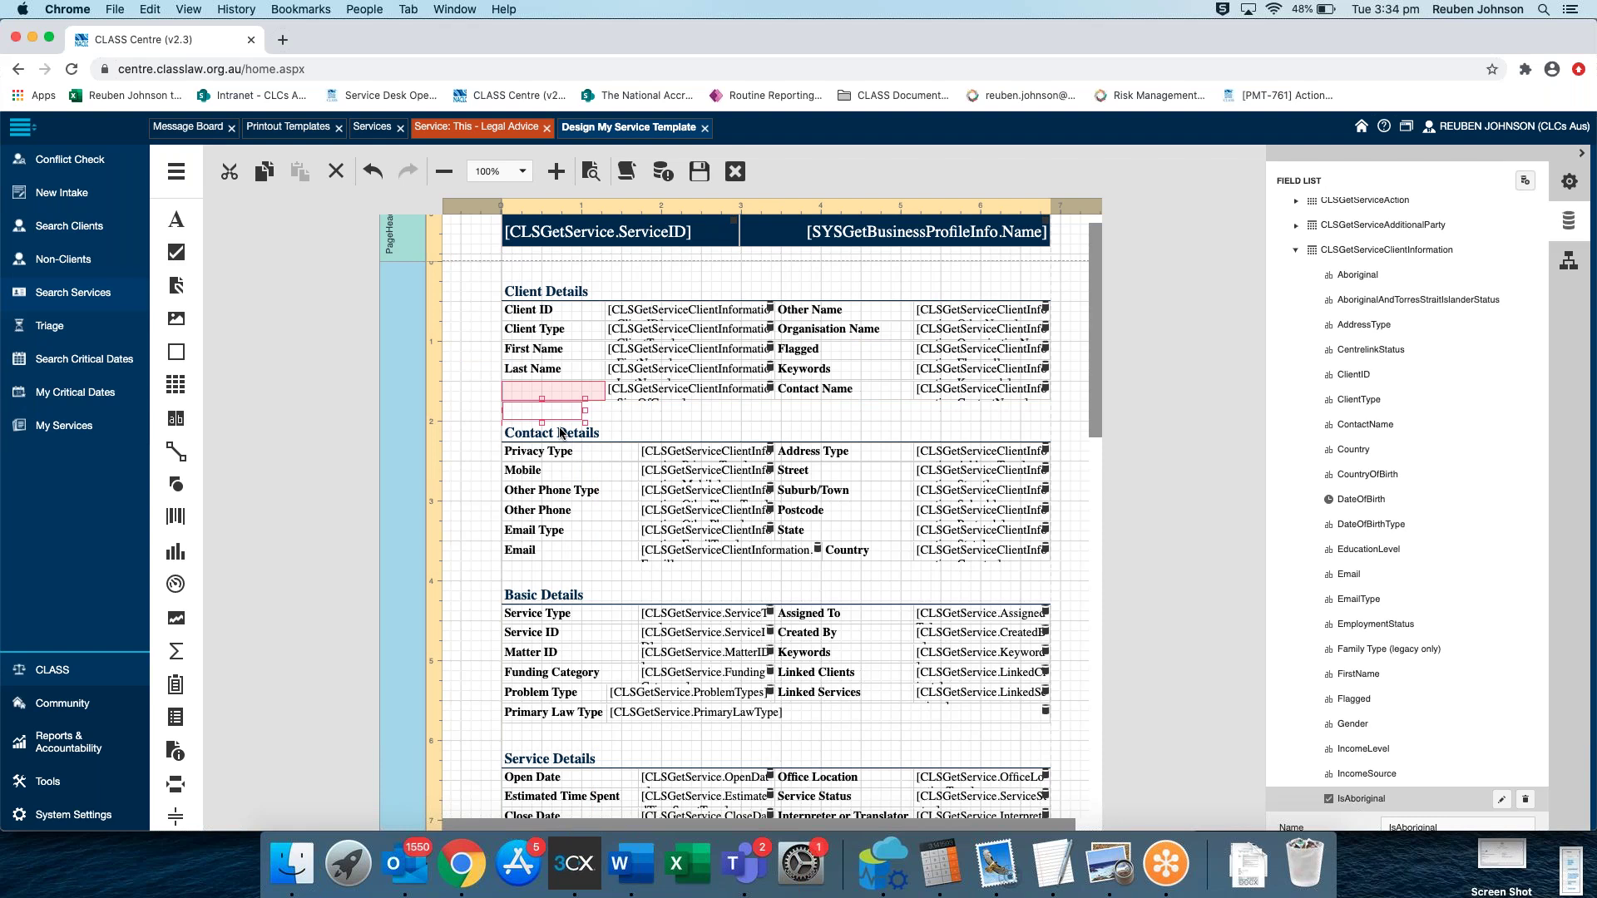
pyautogui.press('Right')
pyautogui.press('Right')
pyautogui.click(372, 172)
pyautogui.click(372, 172)
pyautogui.click(371, 170)
# Find checkBox1 inside the Size of Group cell in the report structure and delete it
pyautogui.click(1563, 265)
pyautogui.scroll(-5, 1406, 472)
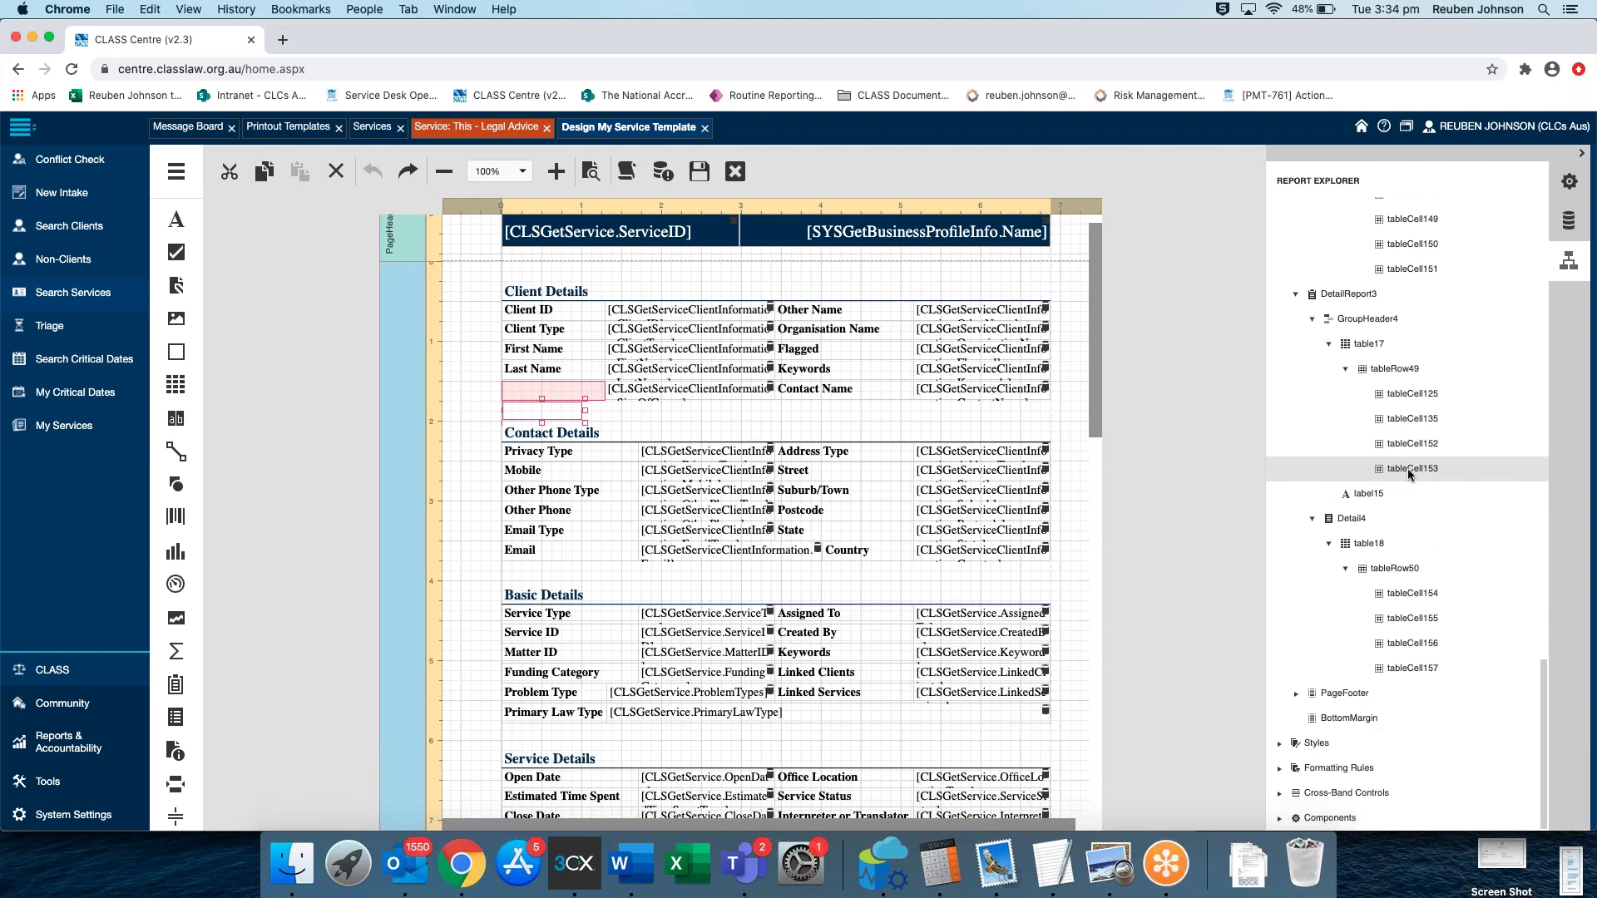
pyautogui.scroll(5, 1406, 476)
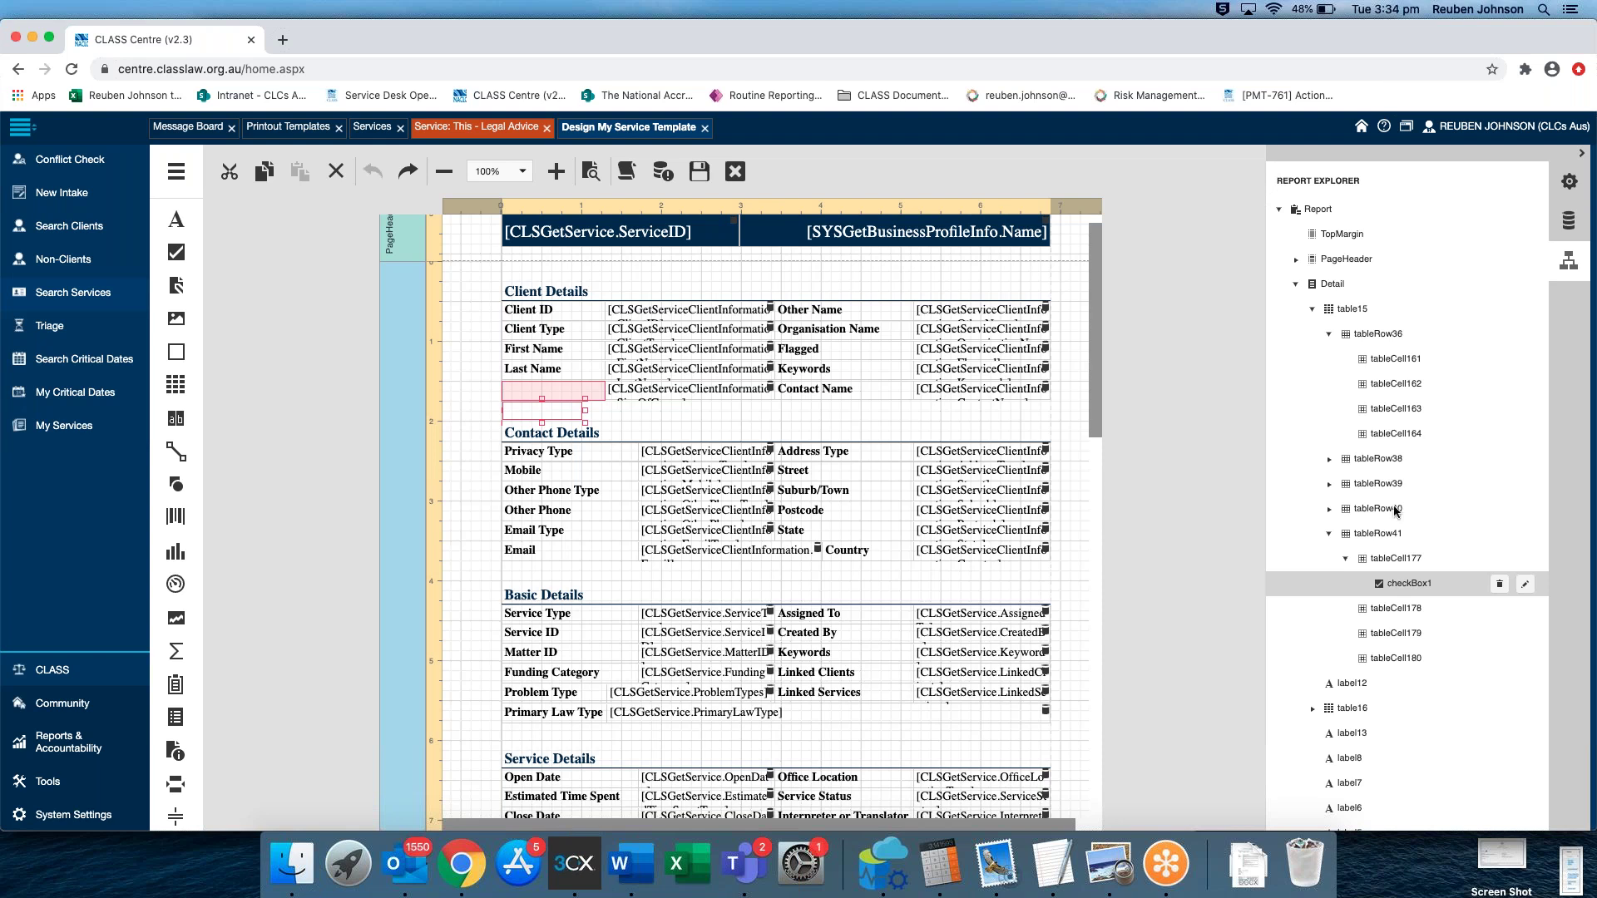
pyautogui.click(1500, 586)
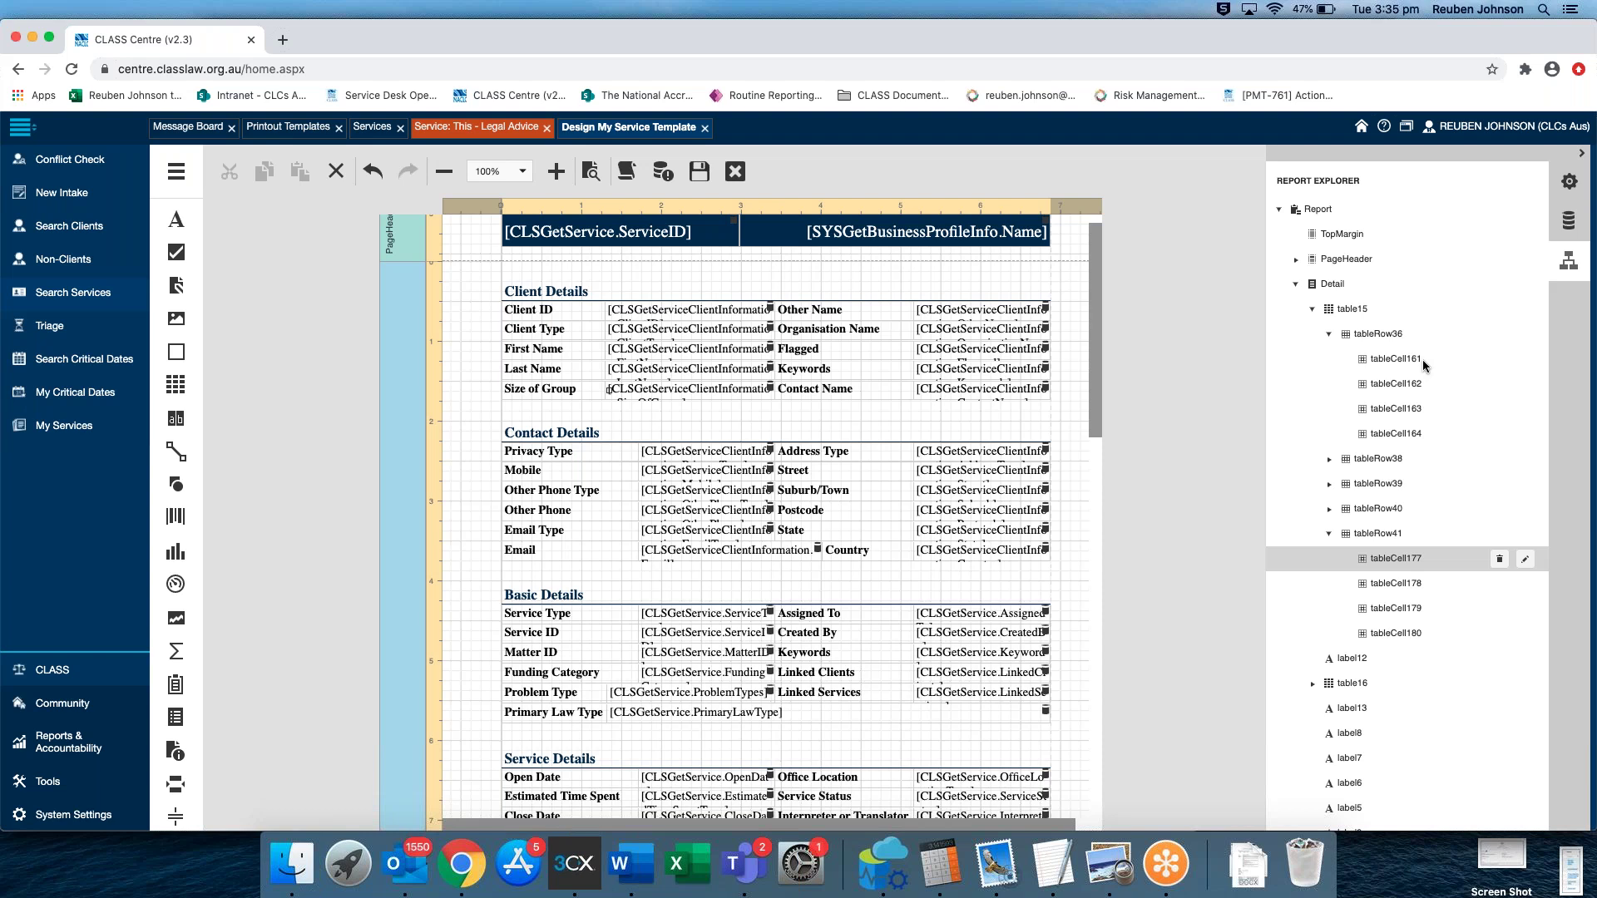
# Insert a new row below the Size of Group row in the Client Details table
pyautogui.click(52, 787)
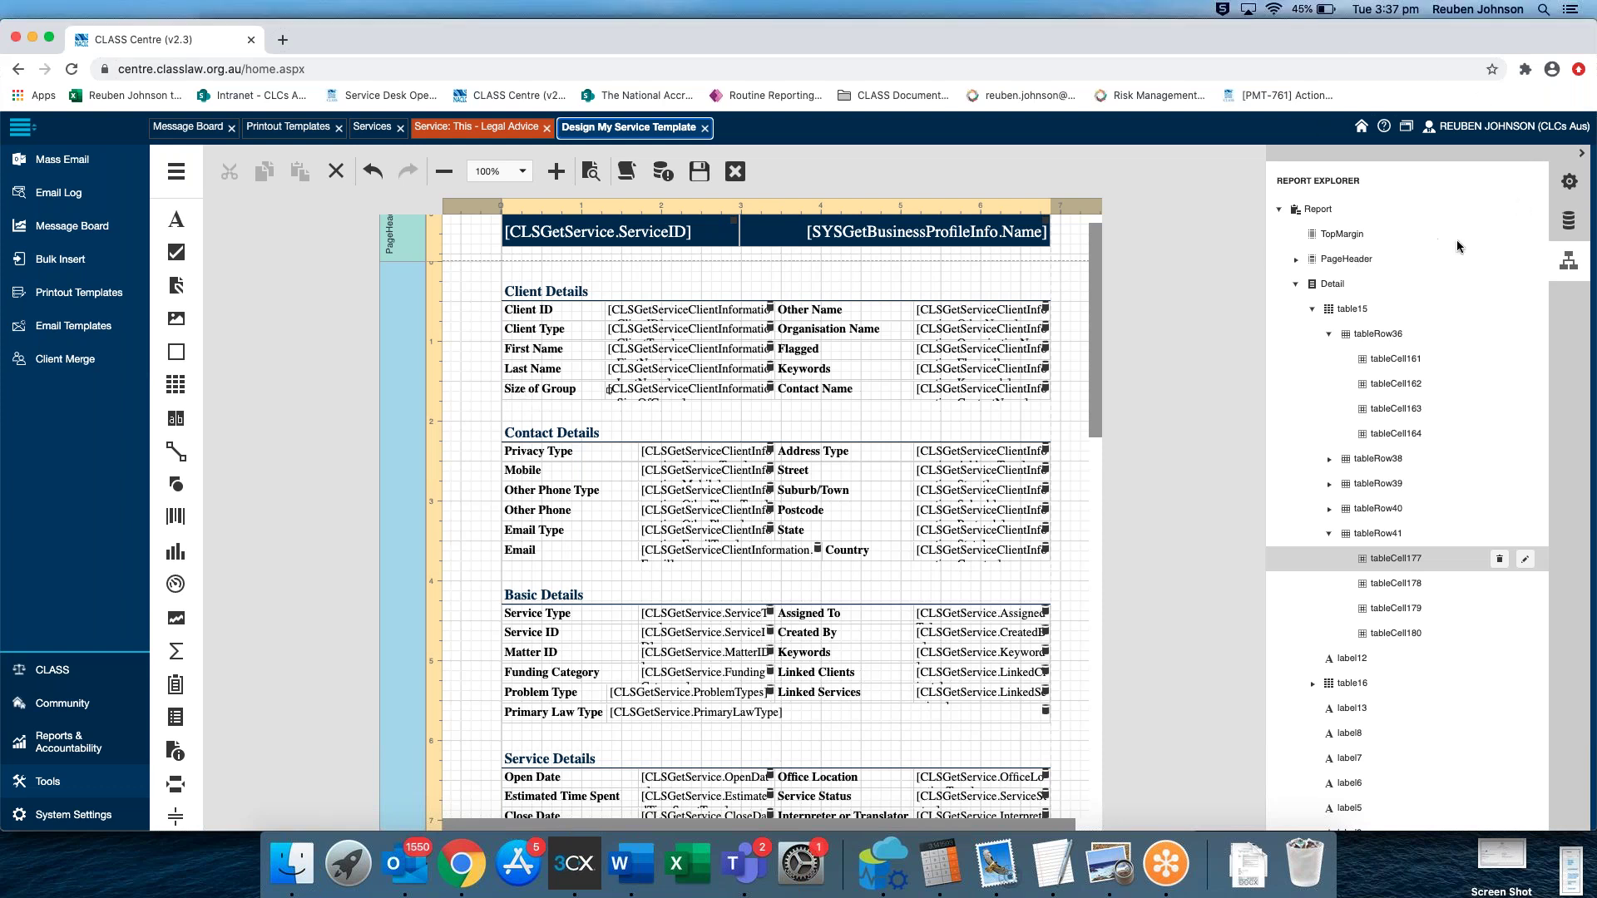
pyautogui.click(1567, 182)
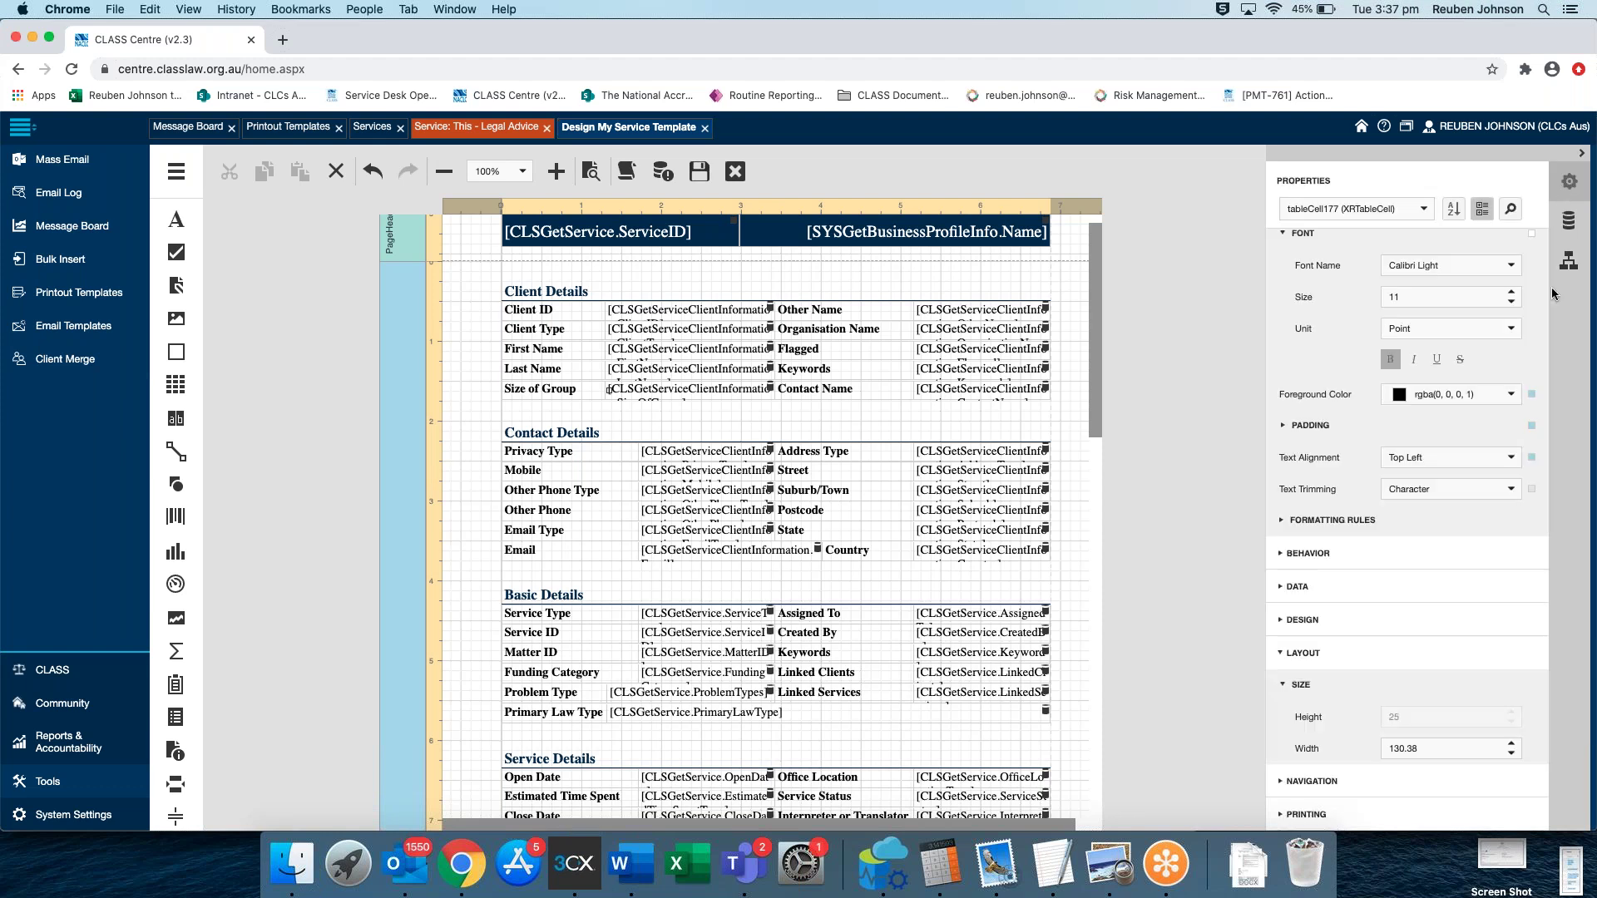
pyautogui.scroll(4, 1388, 298)
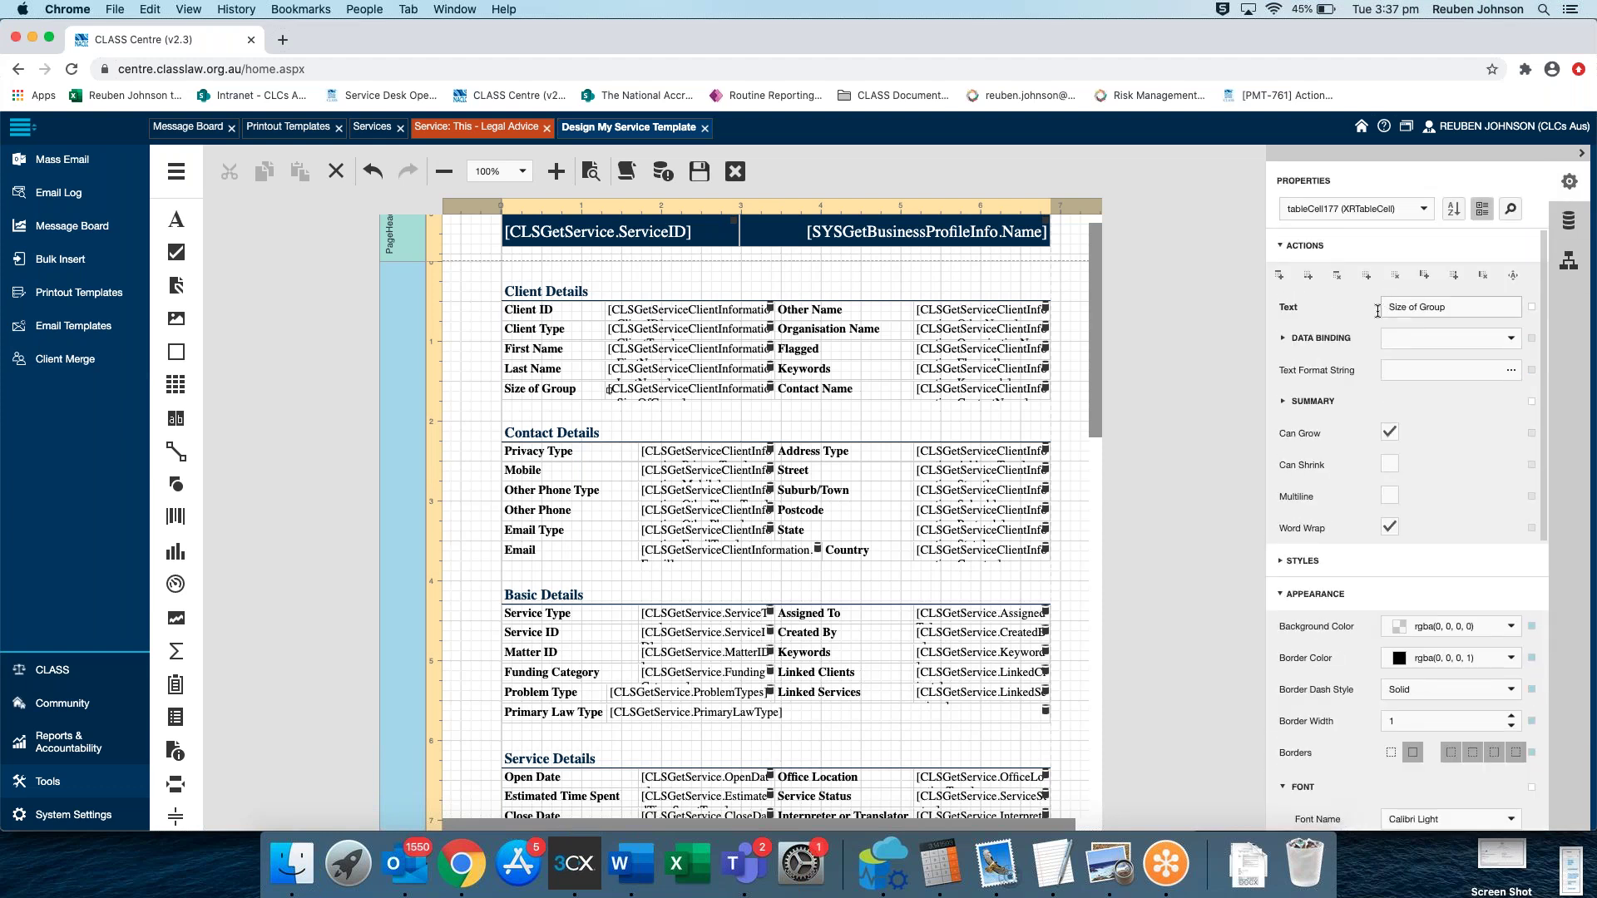
pyautogui.click(1308, 277)
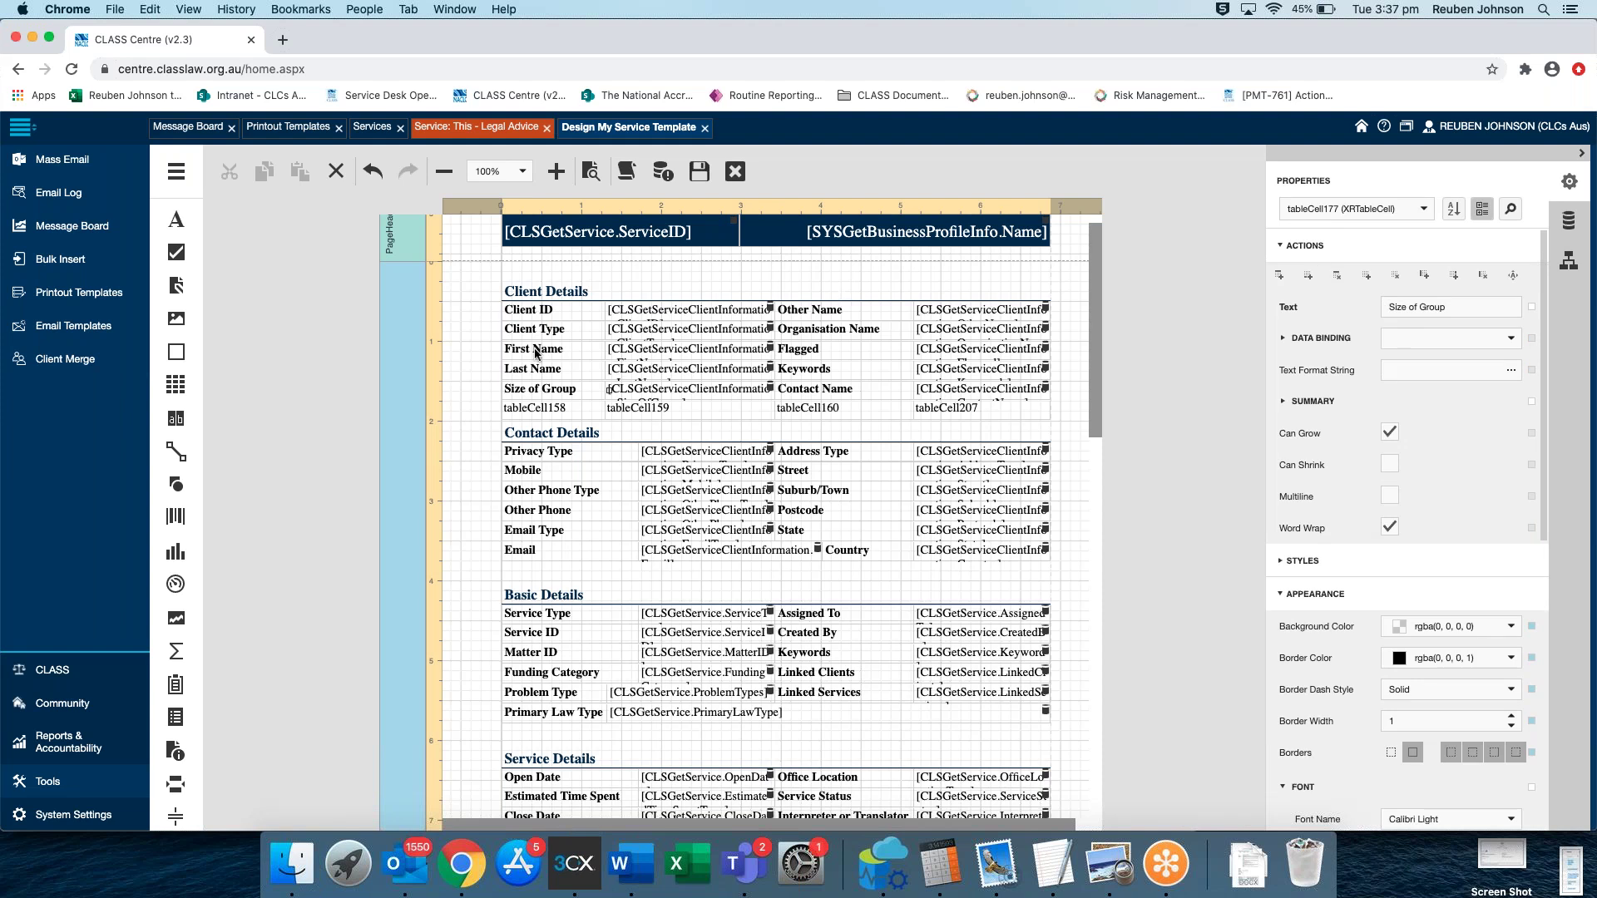
# Clear the placeholder text from the first cell of the new Client Details row
pyautogui.doubleClick(541, 411)
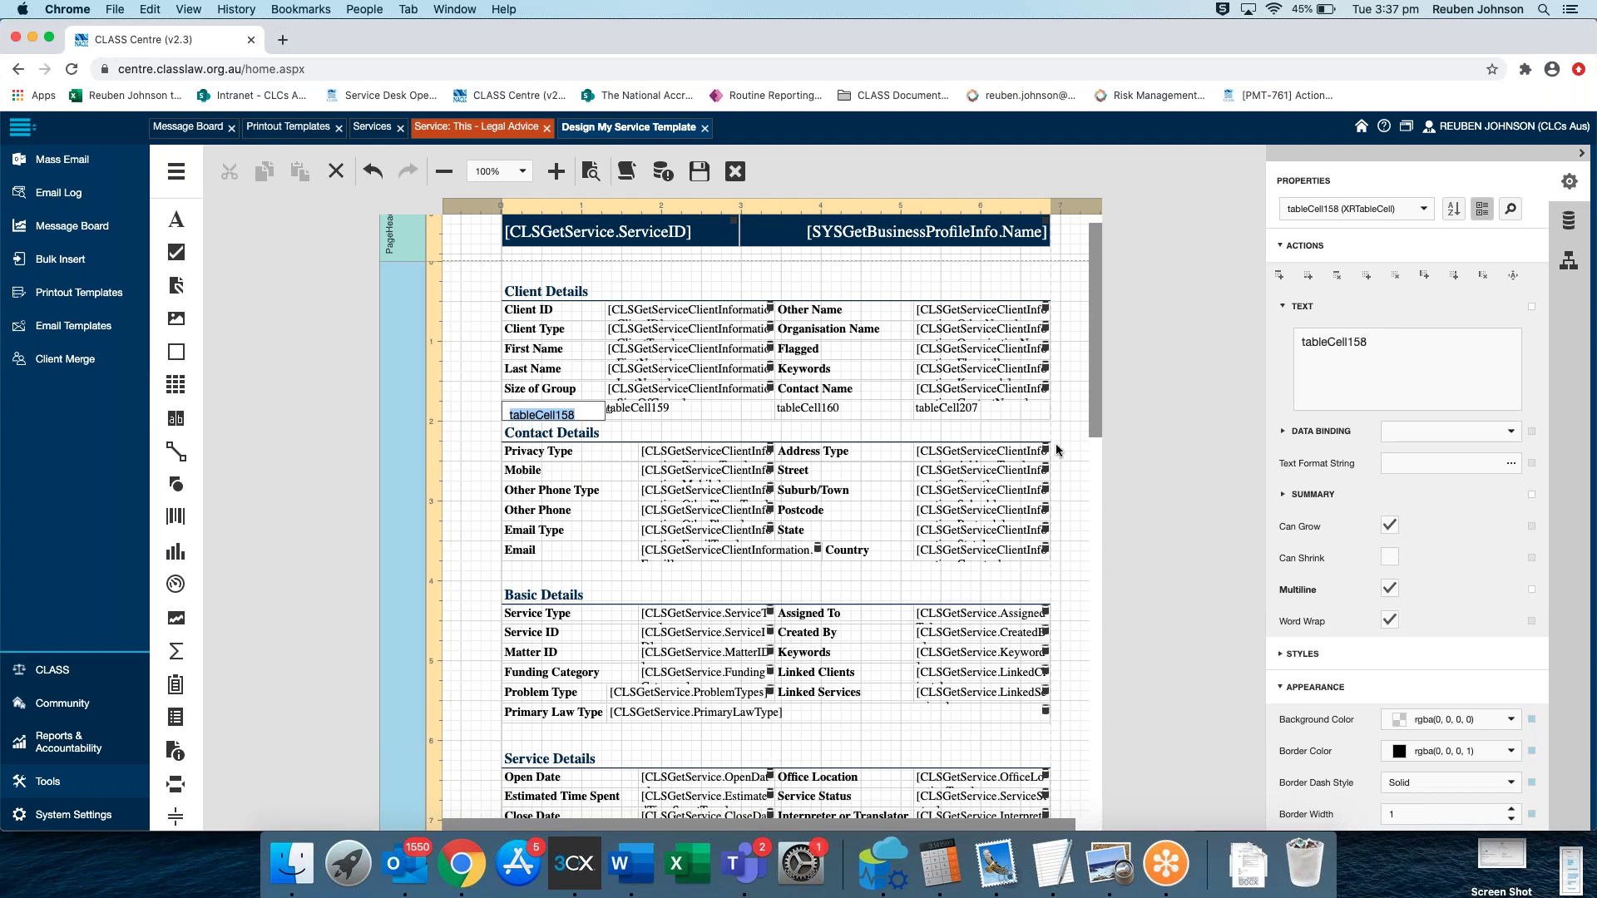
pyautogui.doubleClick(1427, 358)
pyautogui.press('BackSpace')
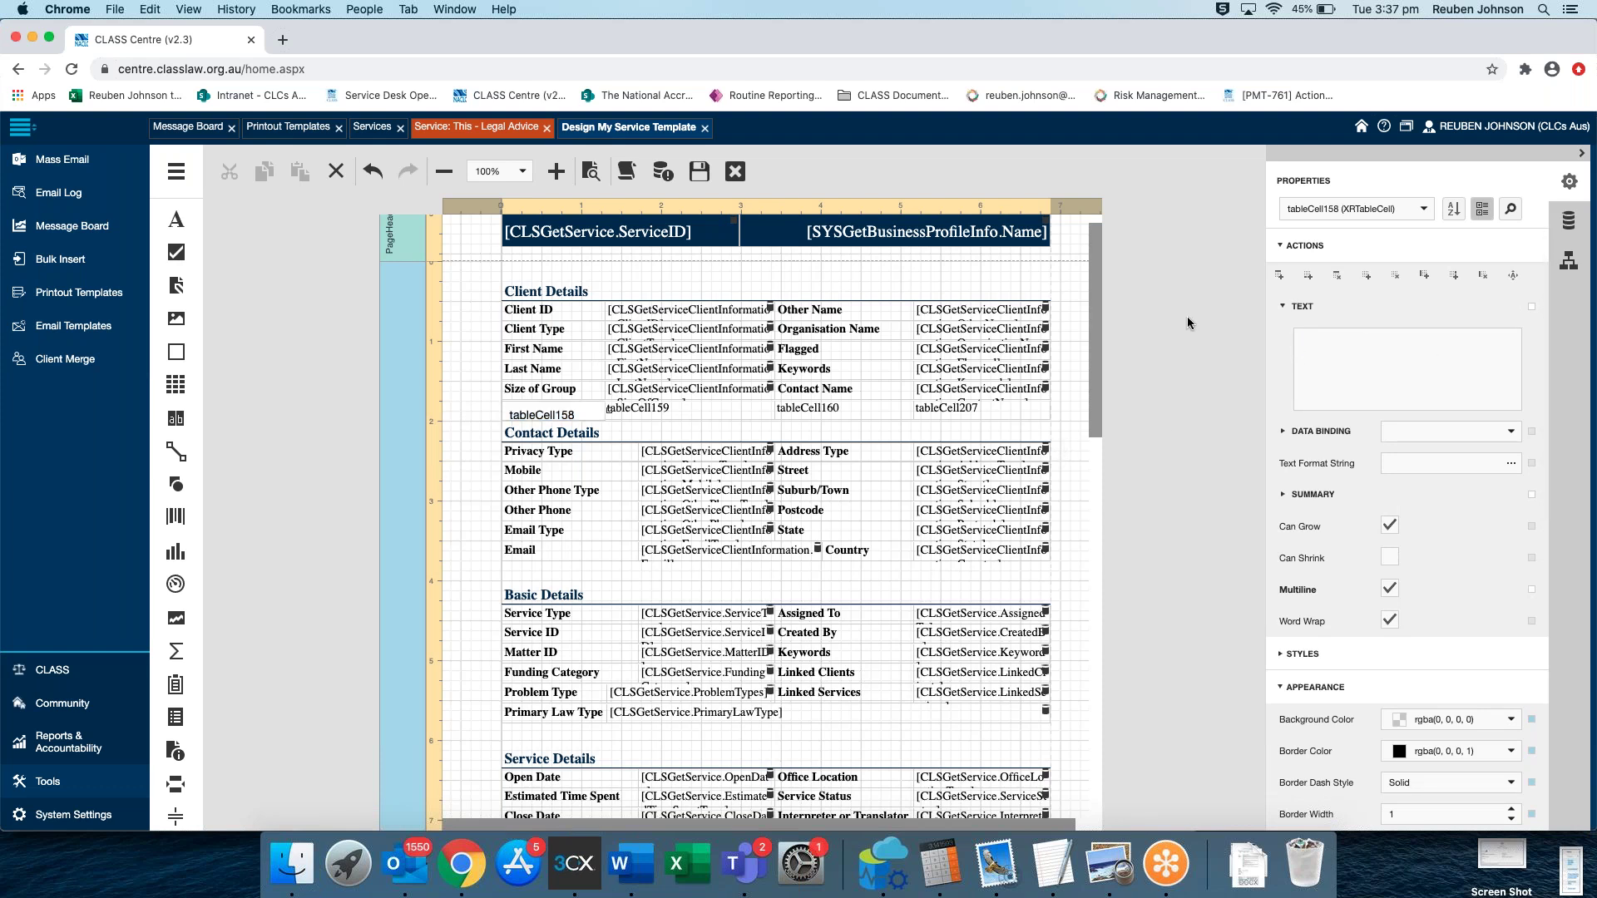
pyautogui.click(572, 411)
# Place a check box in the empty first cell of the new row and set its text to Aboriginal
pyautogui.click(504, 413)
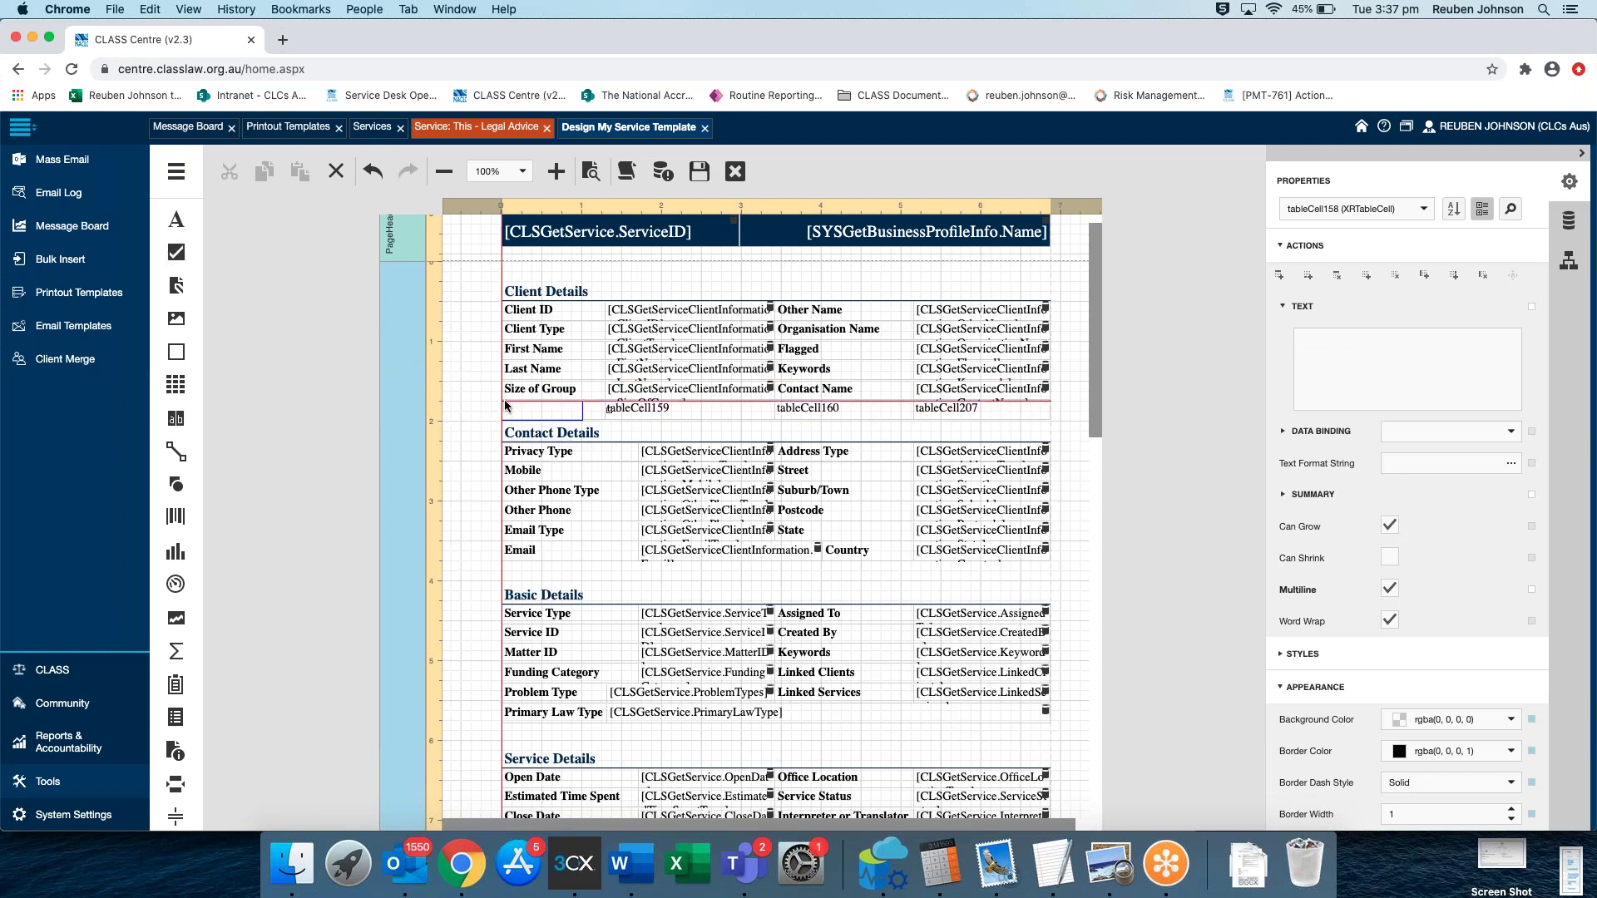
pyautogui.moveTo(505, 406); pyautogui.dragTo(610, 410)
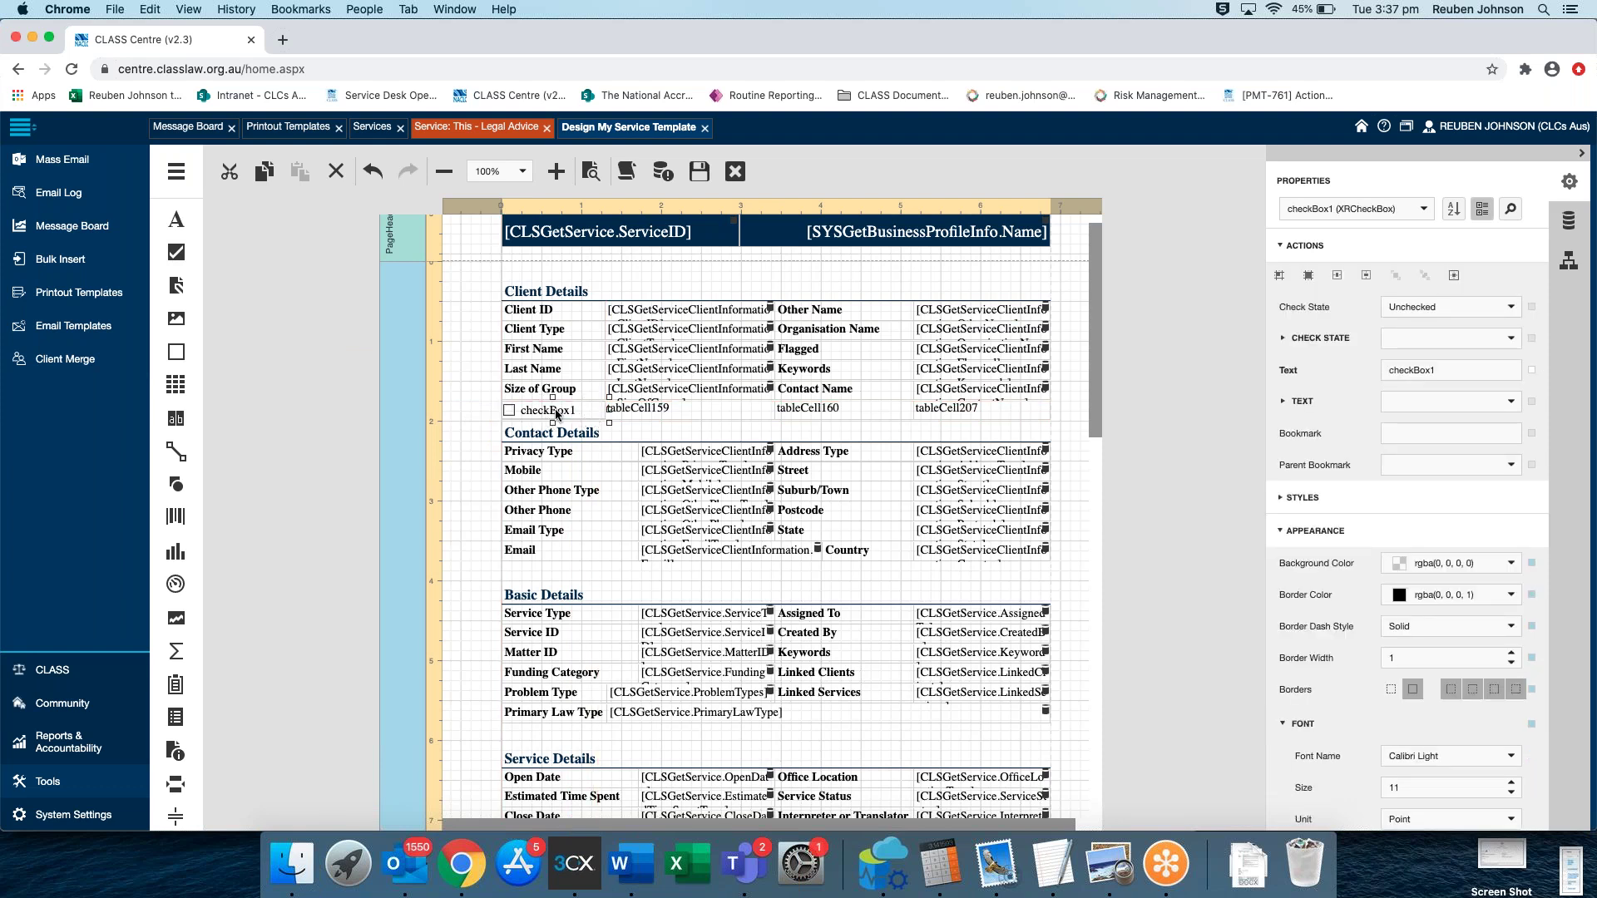
pyautogui.doubleClick(556, 415)
pyautogui.write('Aboriginal')
pyautogui.press('Return')
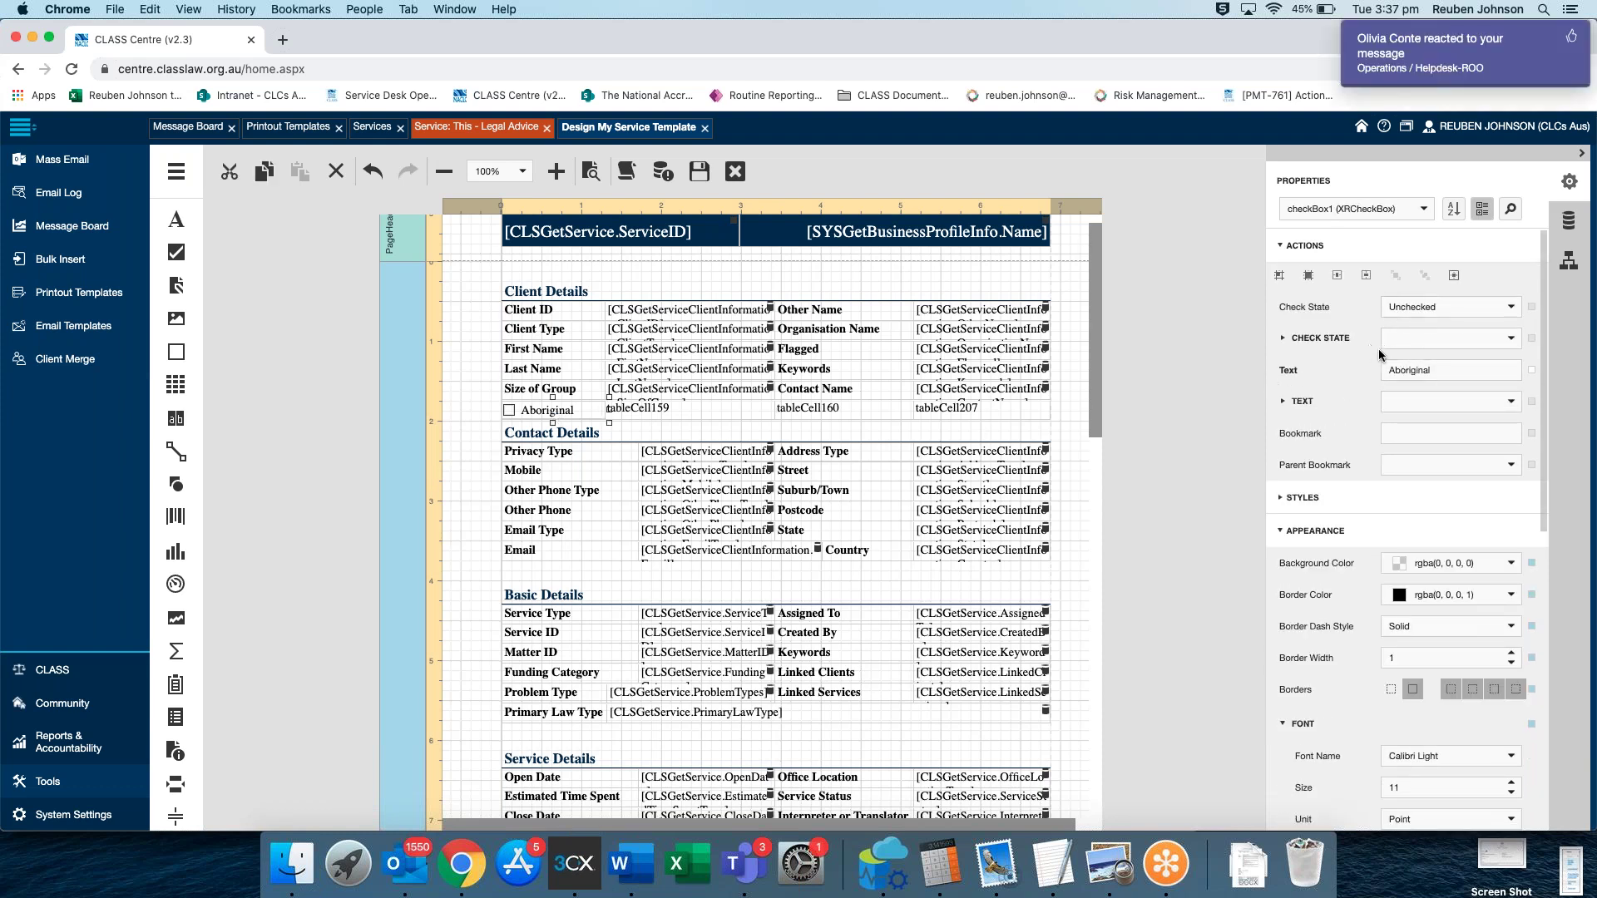
# Bind the Aboriginal check box's check state to the IsAboriginal field of CLSGetServiceClientInformation and save the template
pyautogui.click(1516, 341)
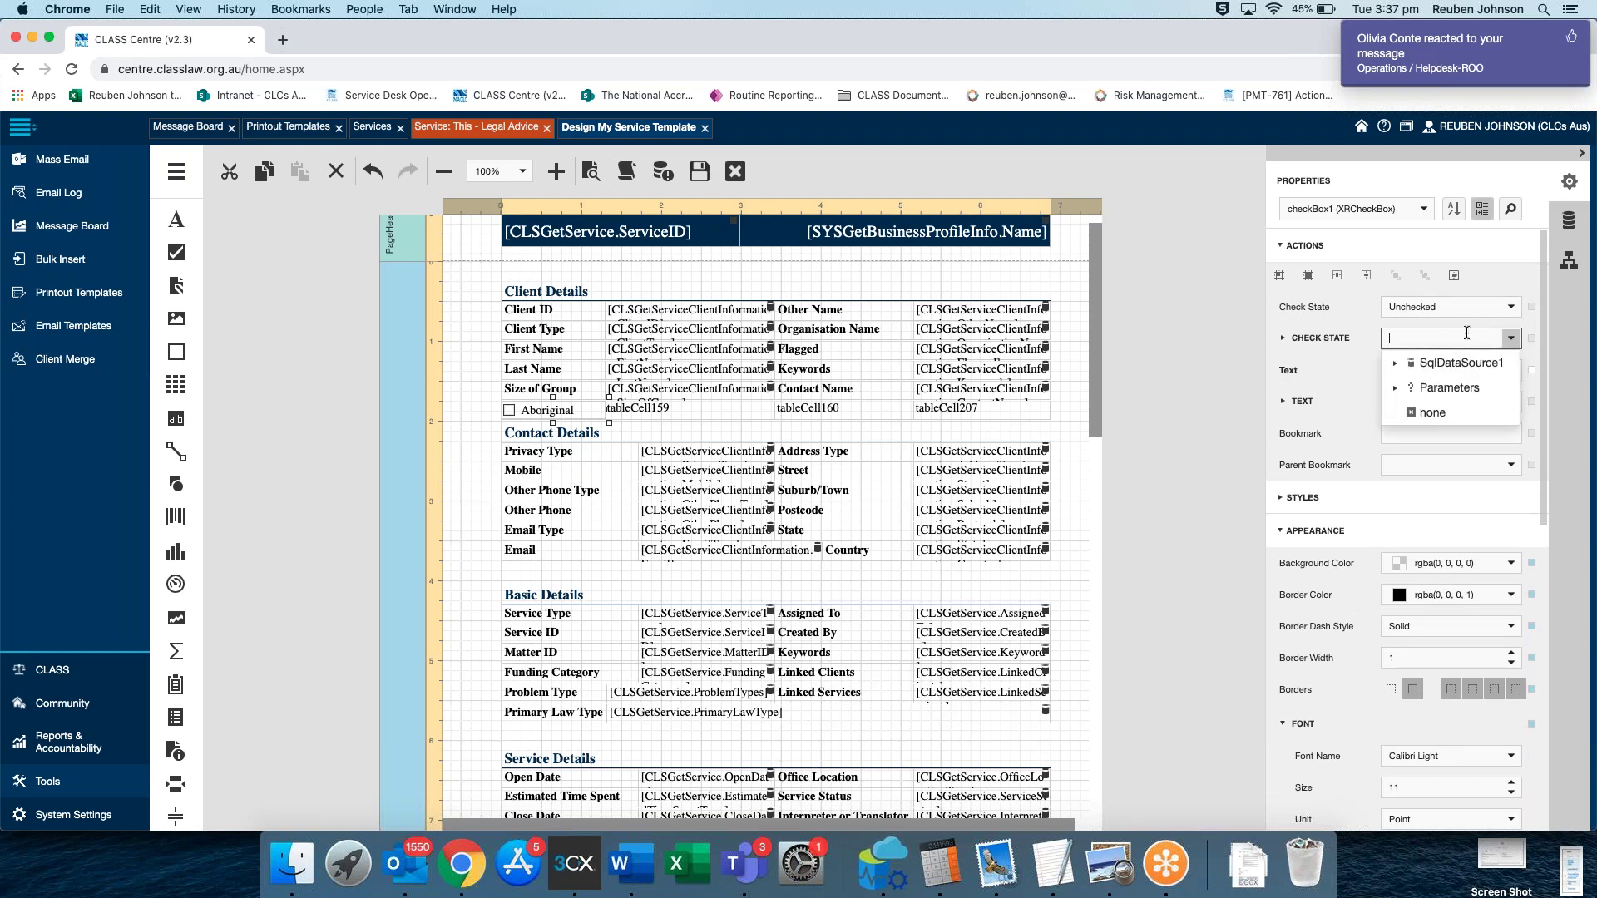
pyautogui.click(1395, 364)
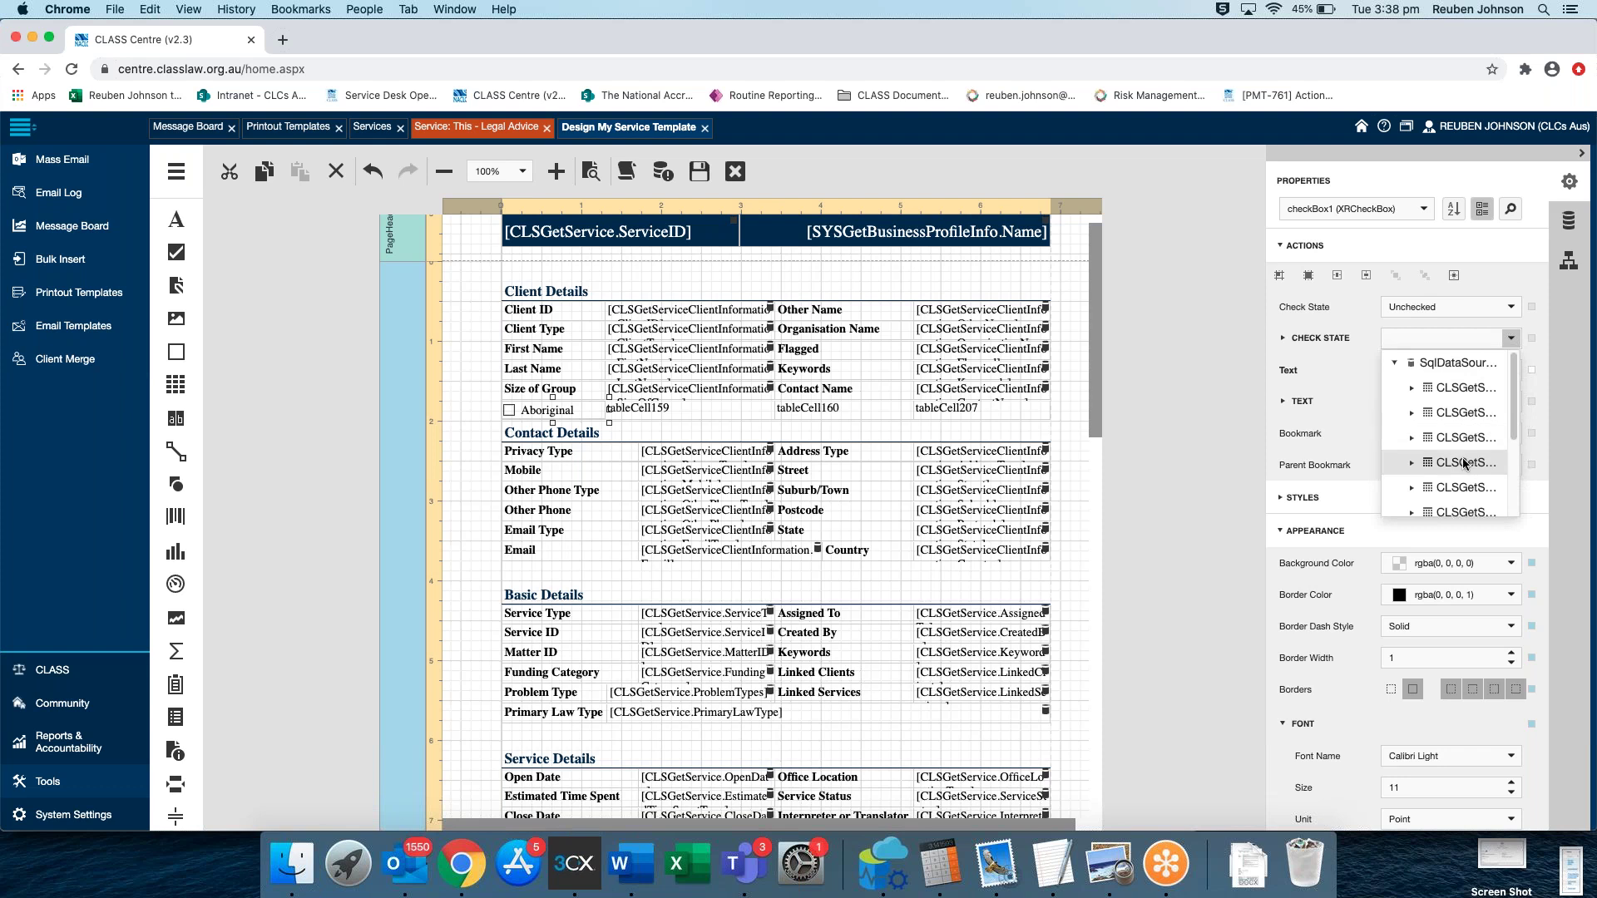
pyautogui.click(1411, 468)
pyautogui.scroll(-3, 1467, 481)
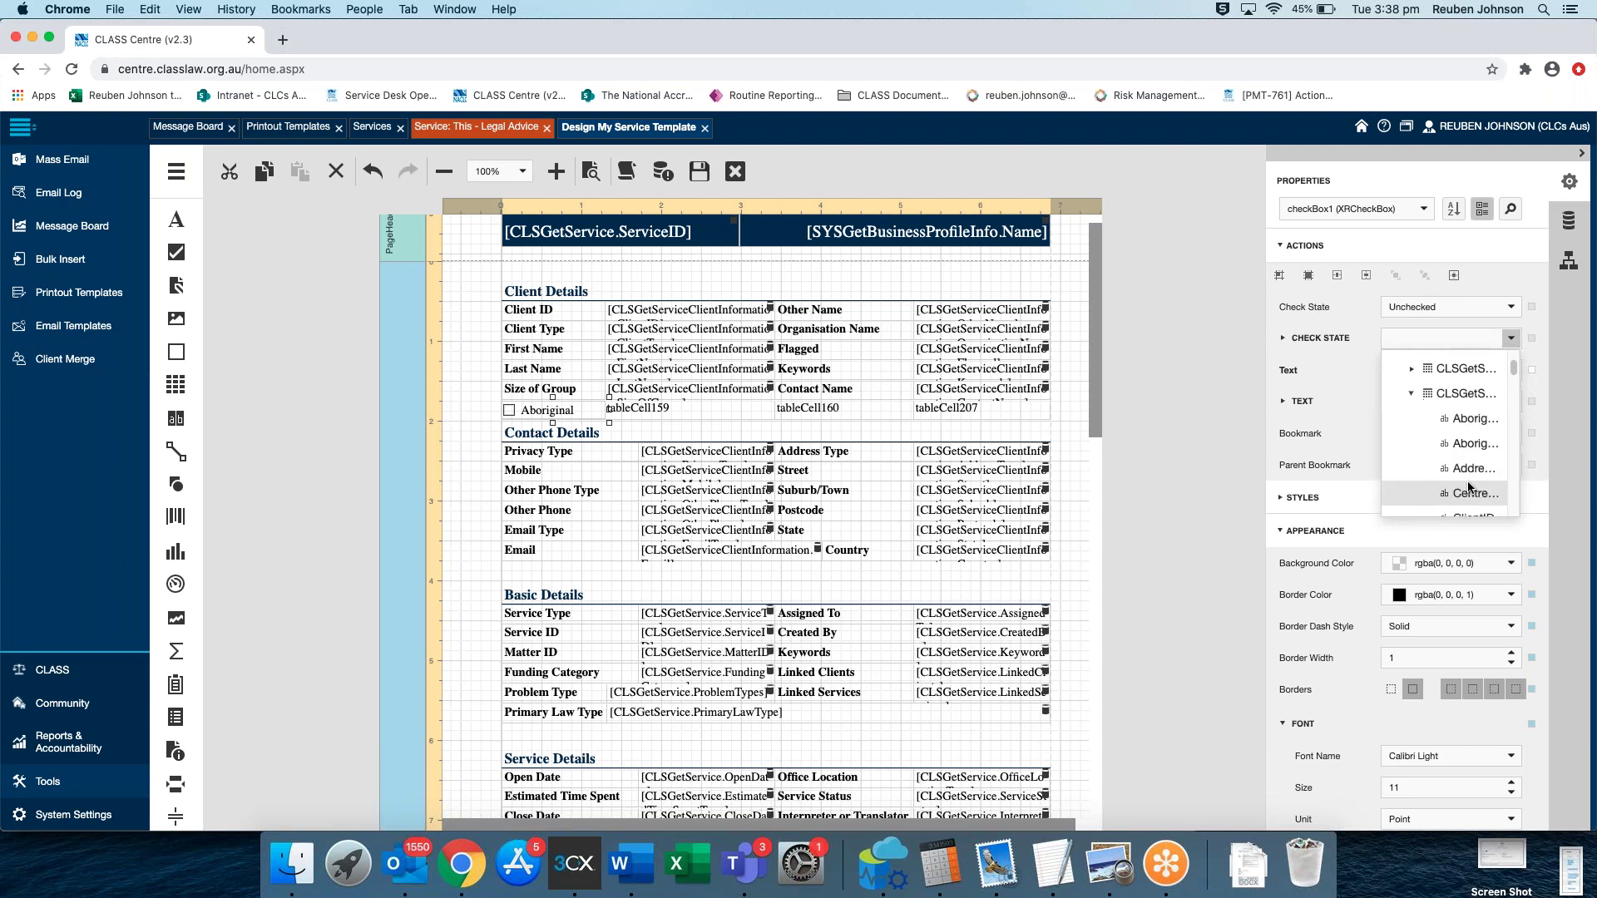
pyautogui.scroll(-5, 1467, 481)
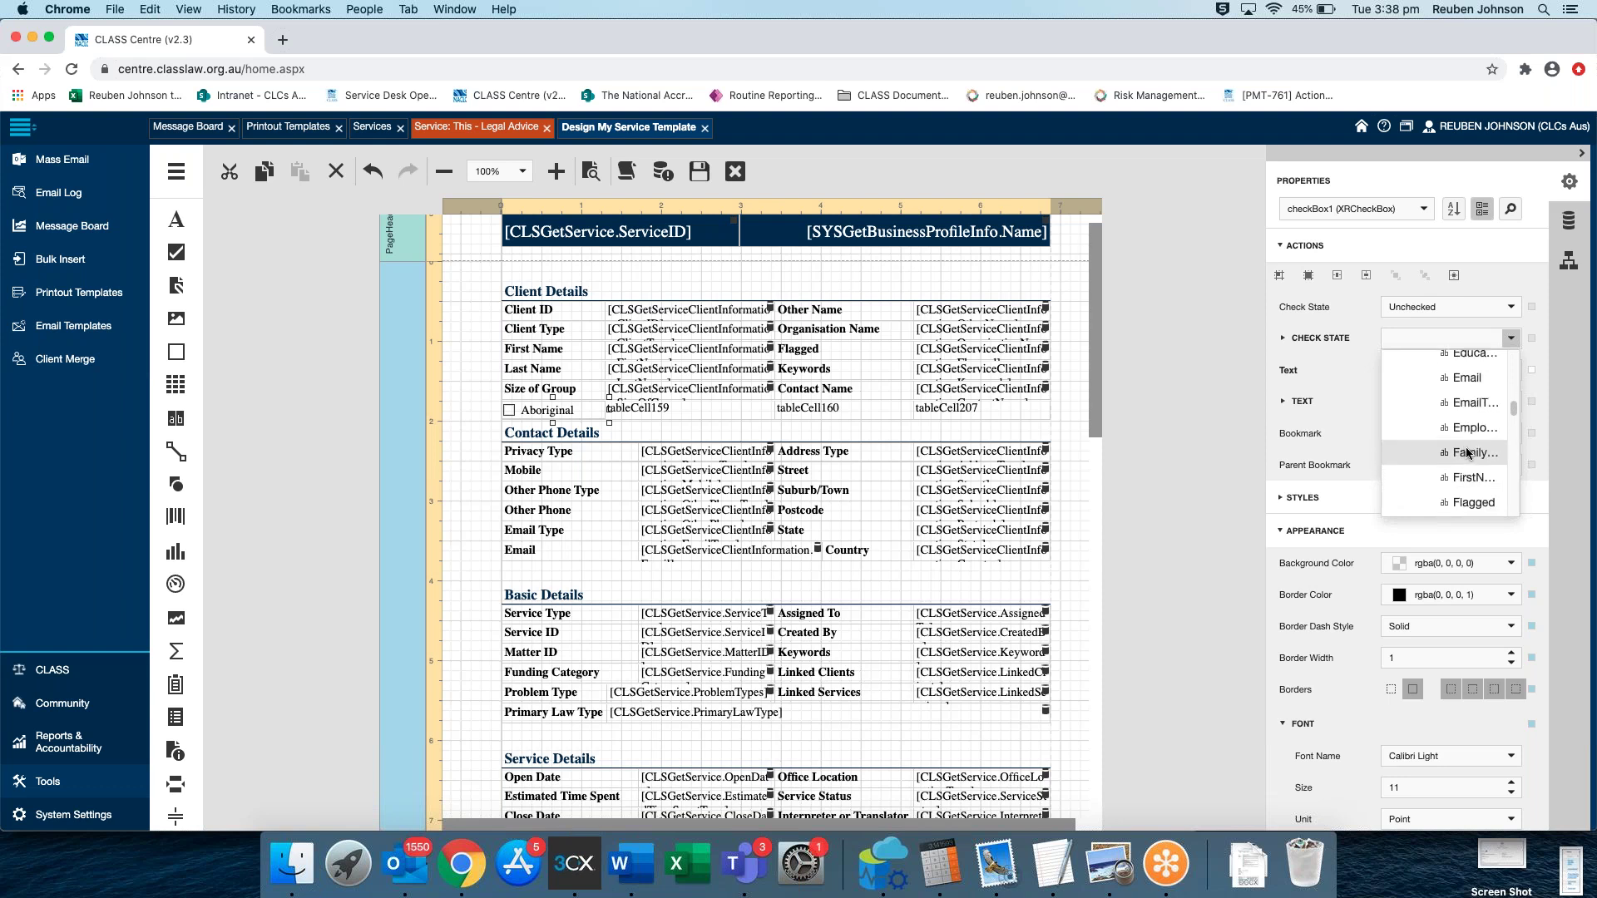
pyautogui.click(1472, 431)
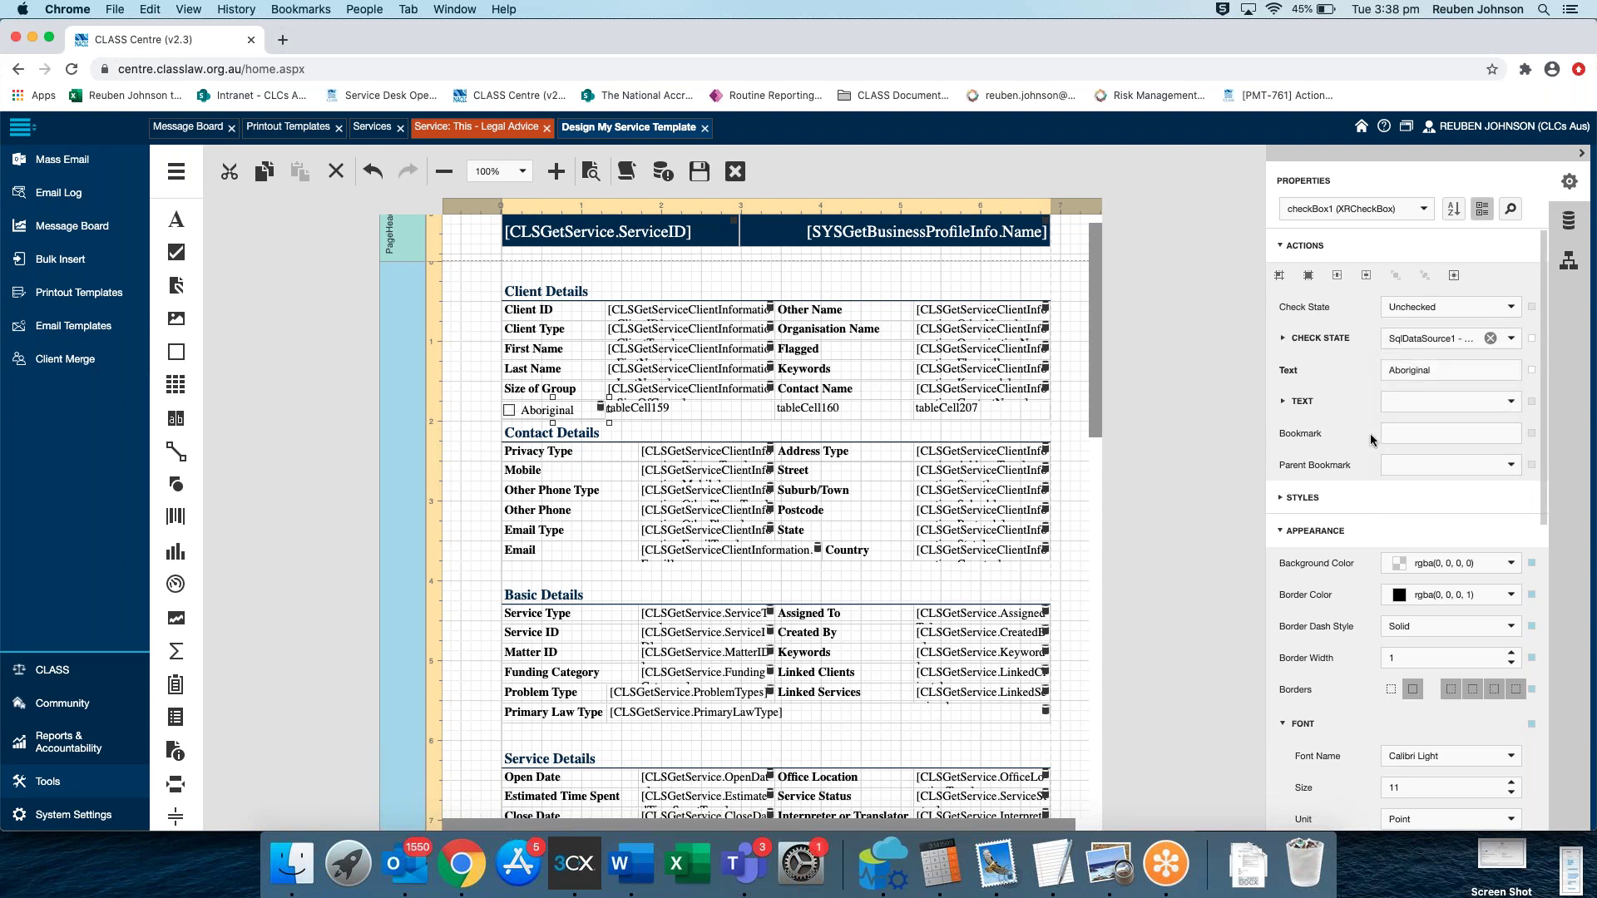
pyautogui.click(706, 175)
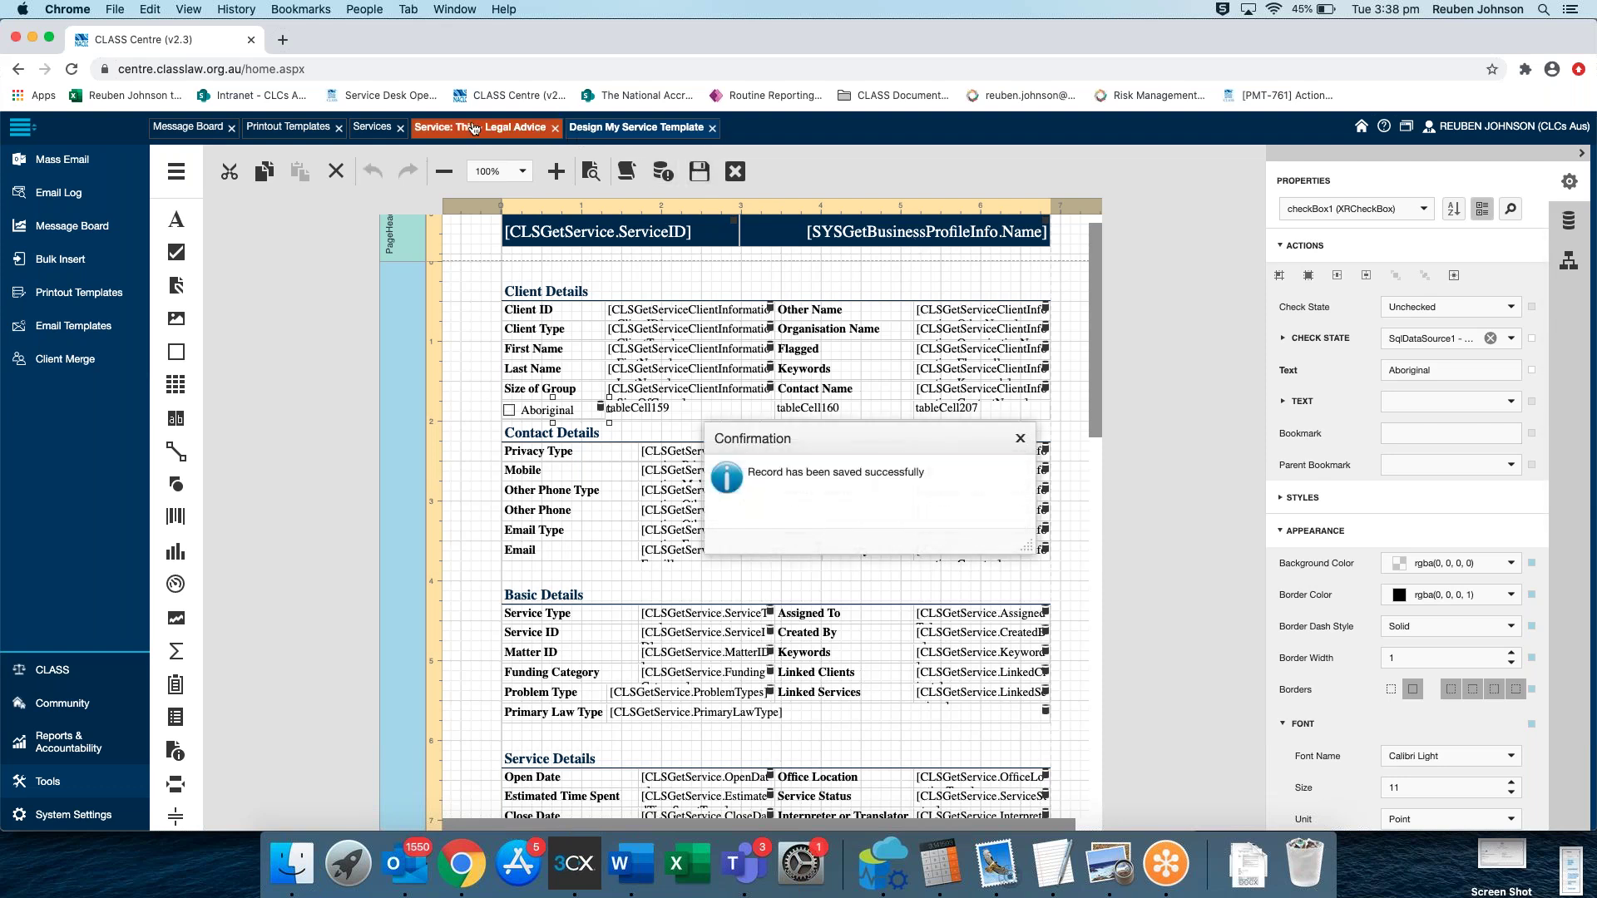
# In the Legal Advice service's linked client record, set Aboriginal & Torres Strait Islander Status to "Yes, Aboriginal" and save and close it
pyautogui.click(472, 128)
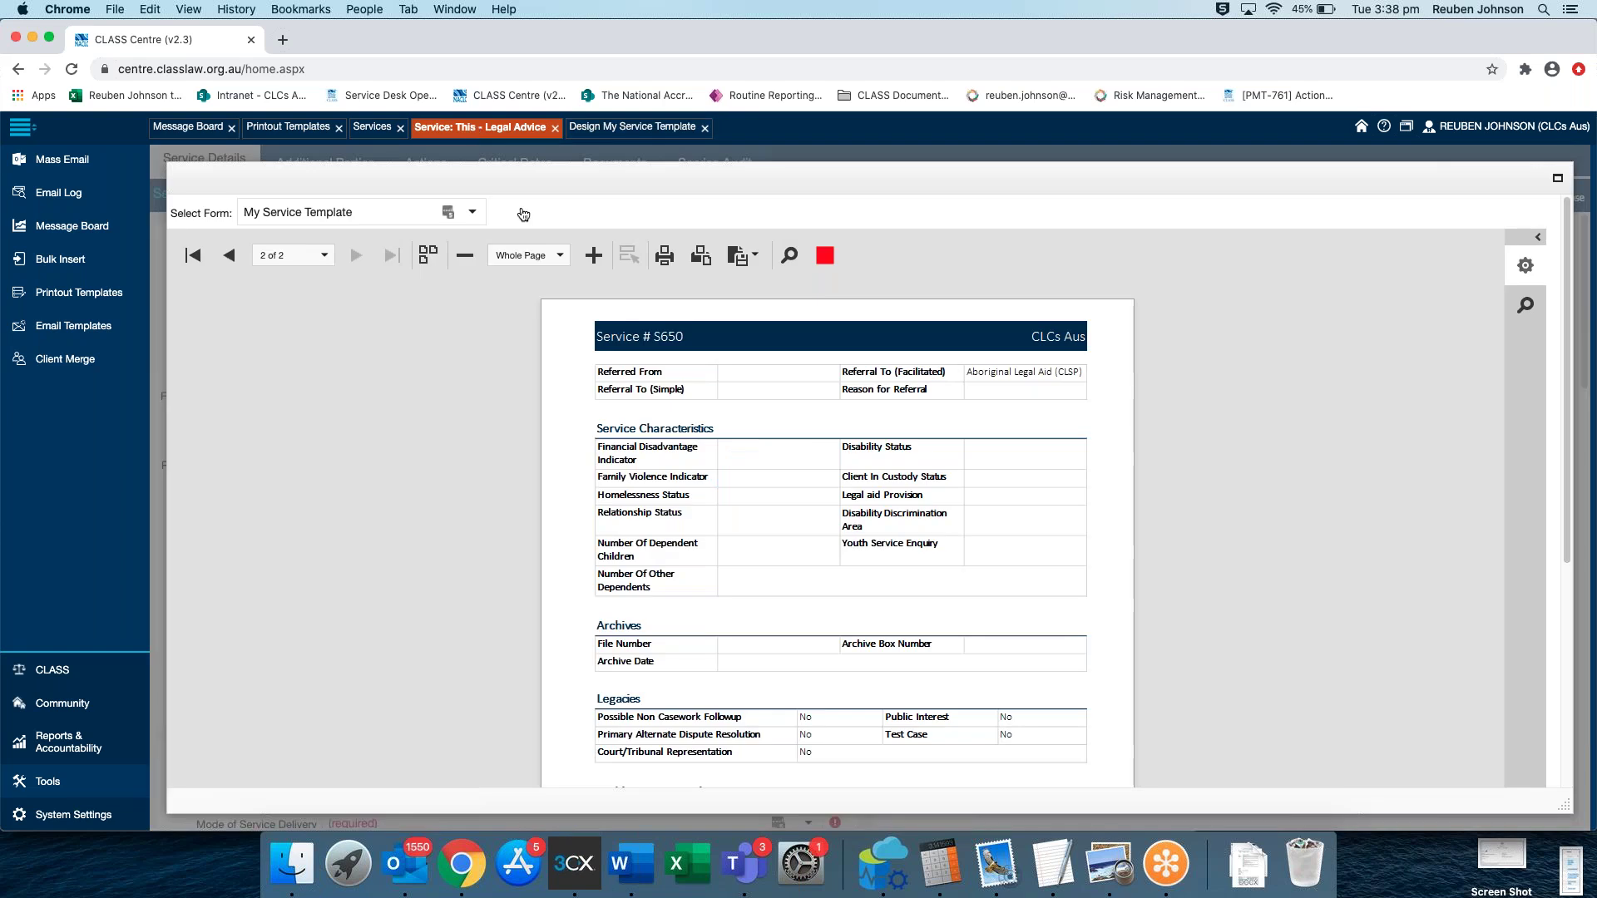
pyautogui.click(826, 257)
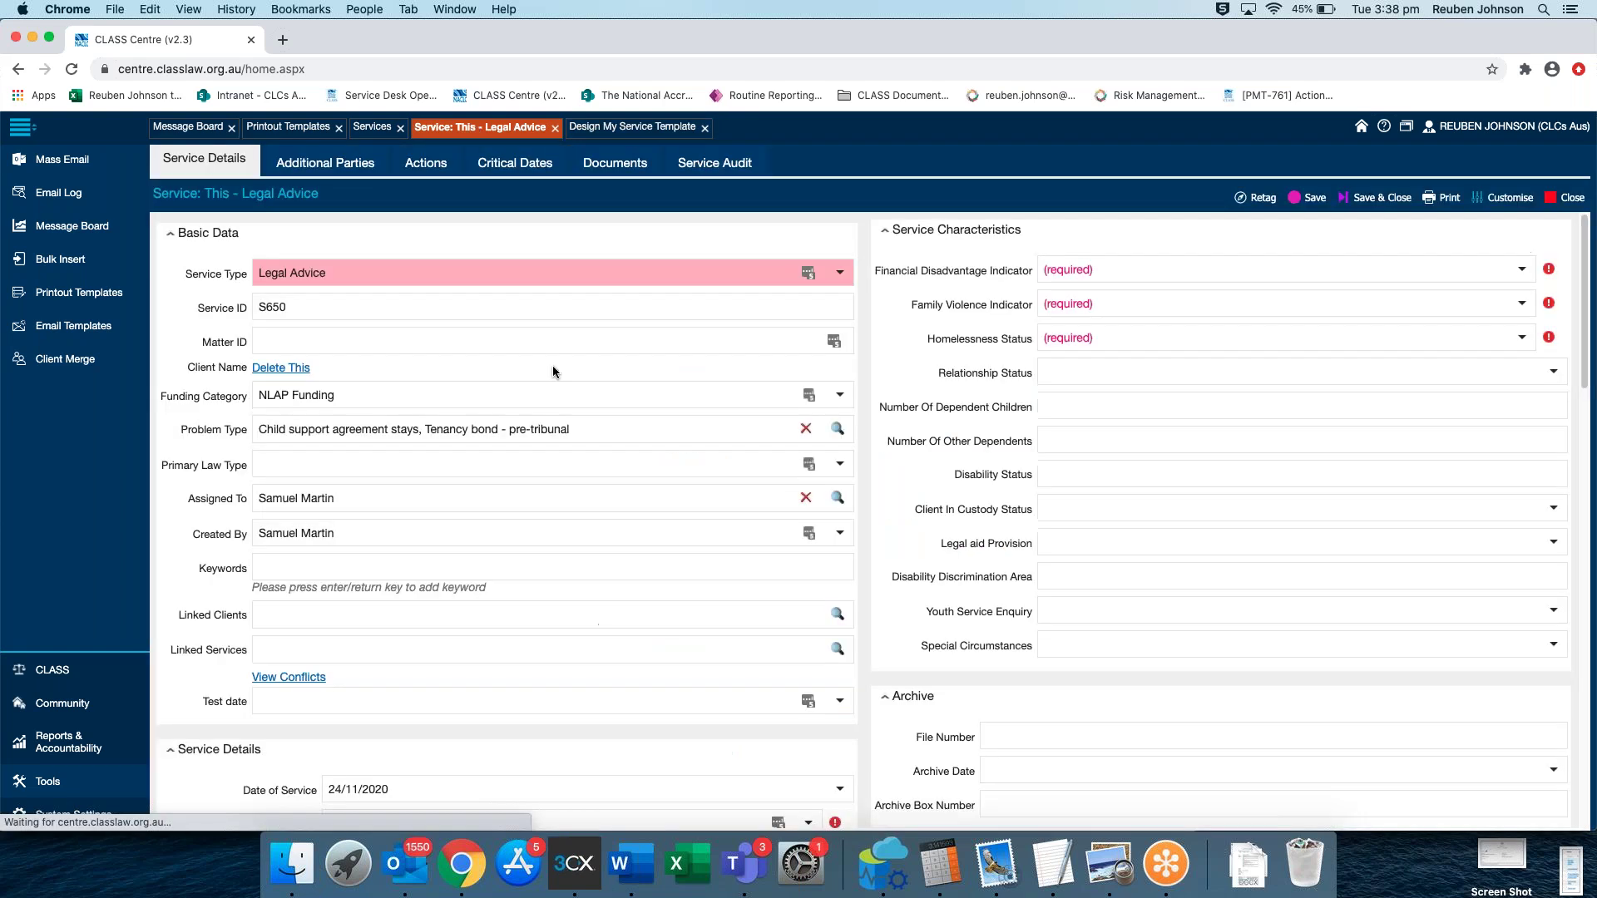
pyautogui.click(283, 367)
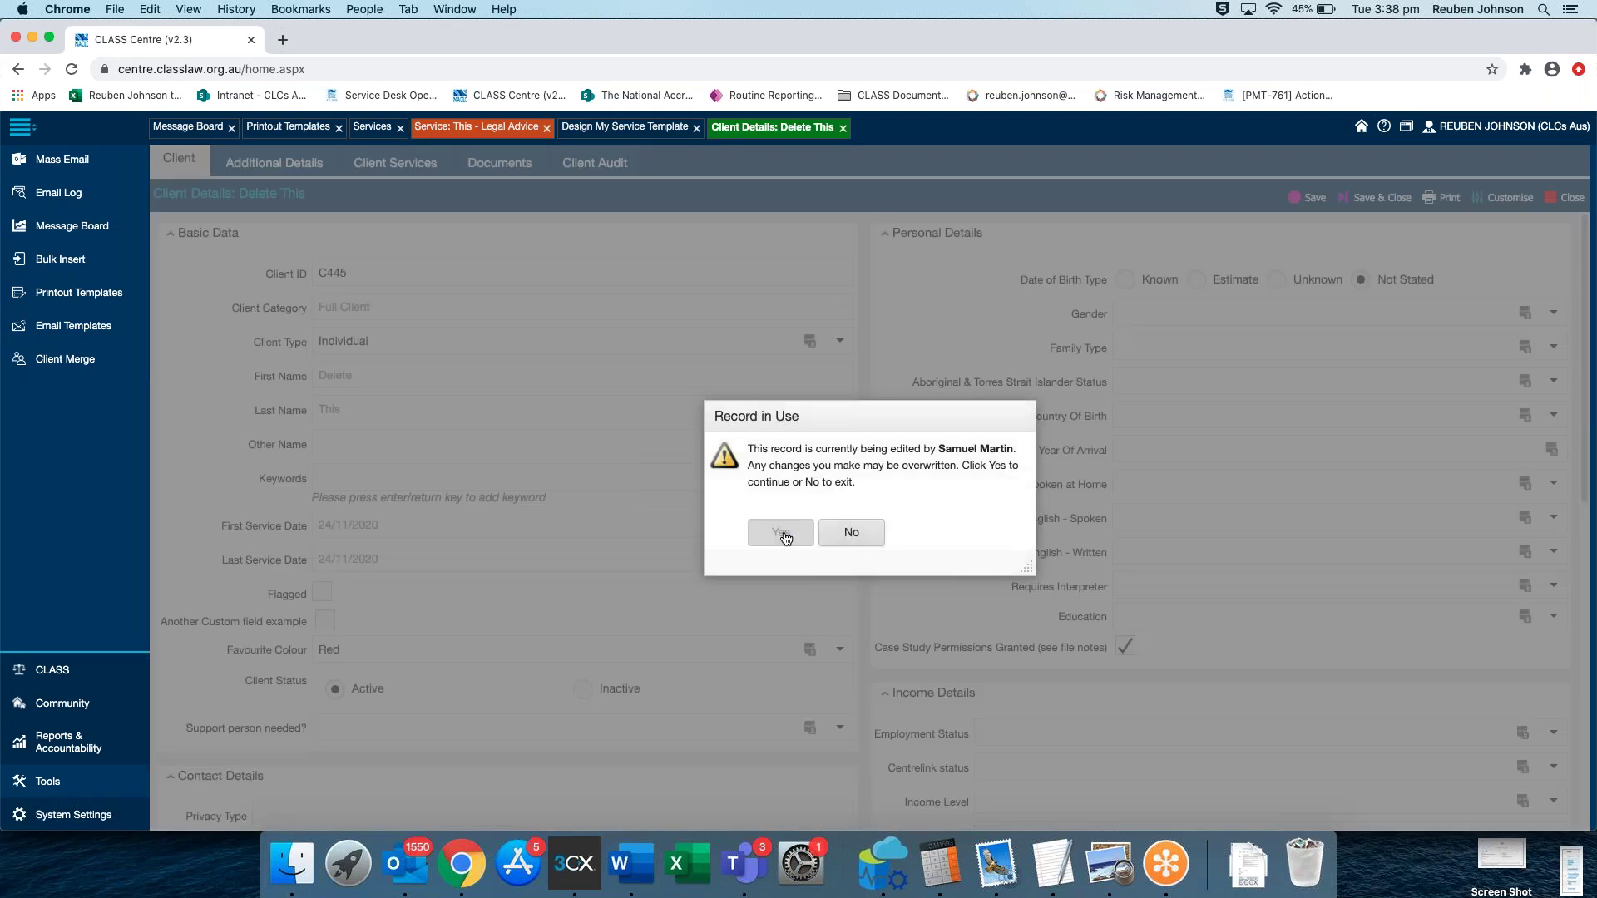
pyautogui.click(777, 532)
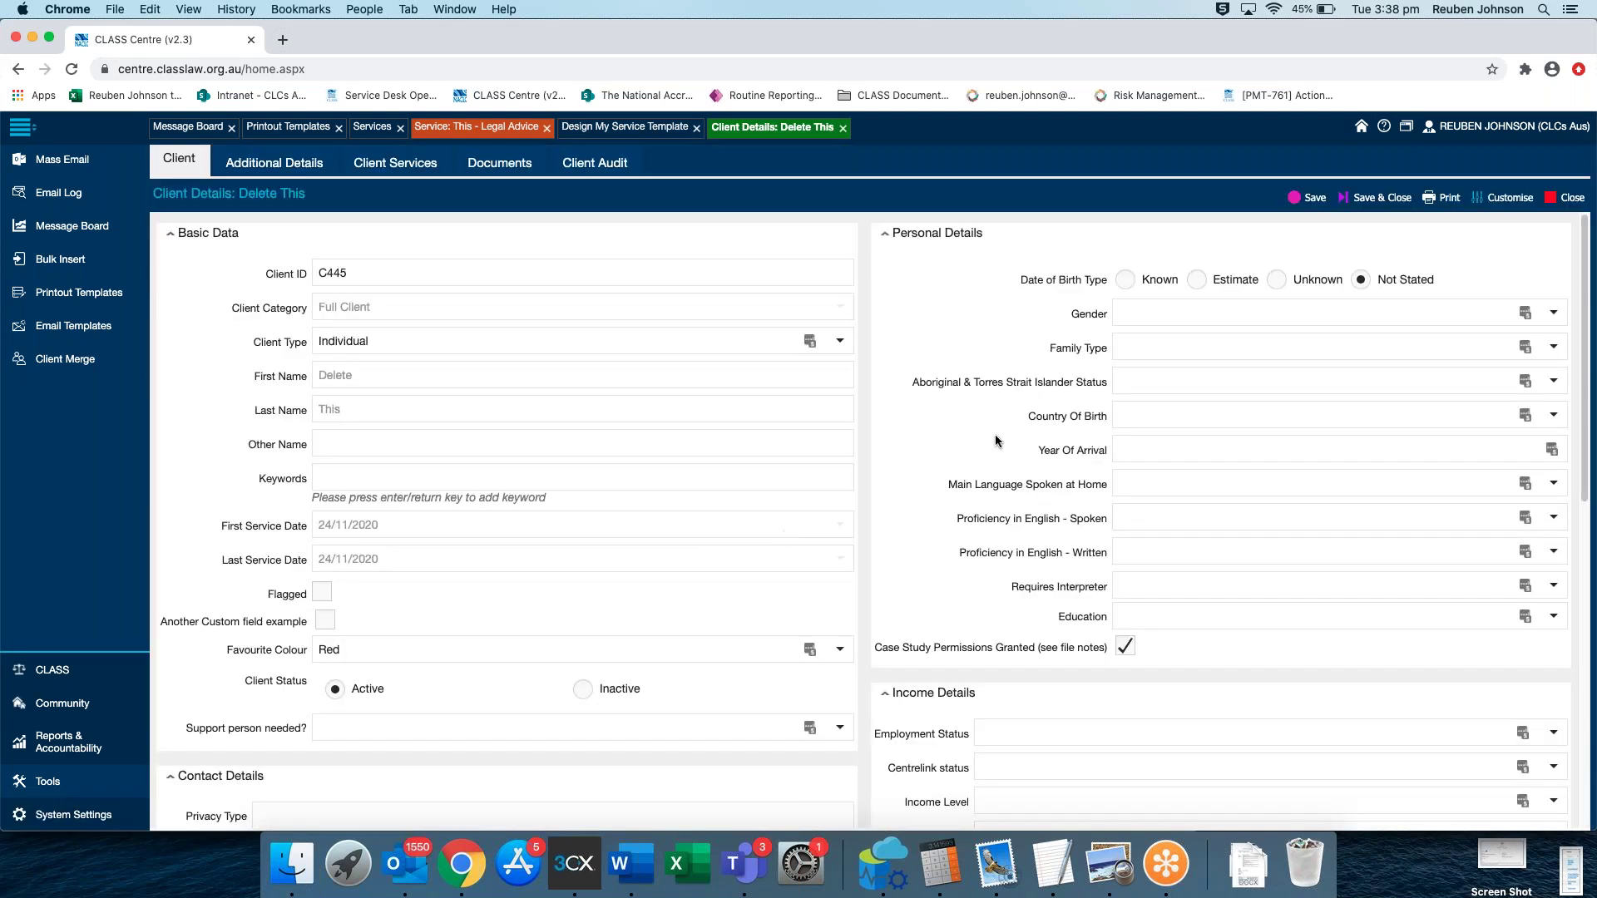
pyautogui.click(1552, 381)
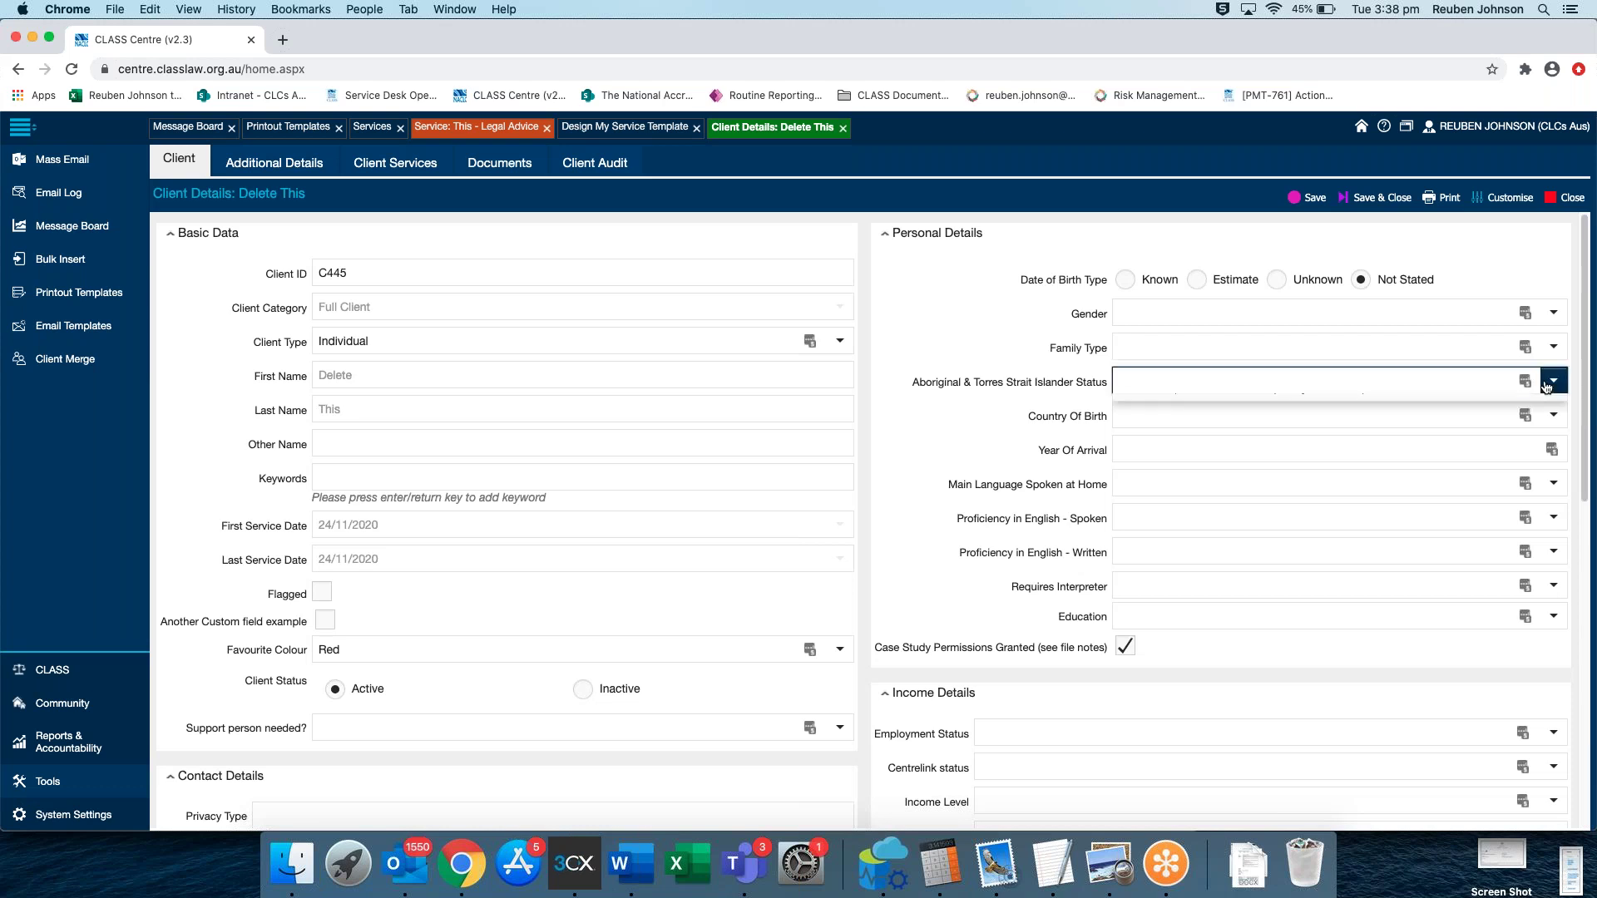
pyautogui.click(1181, 461)
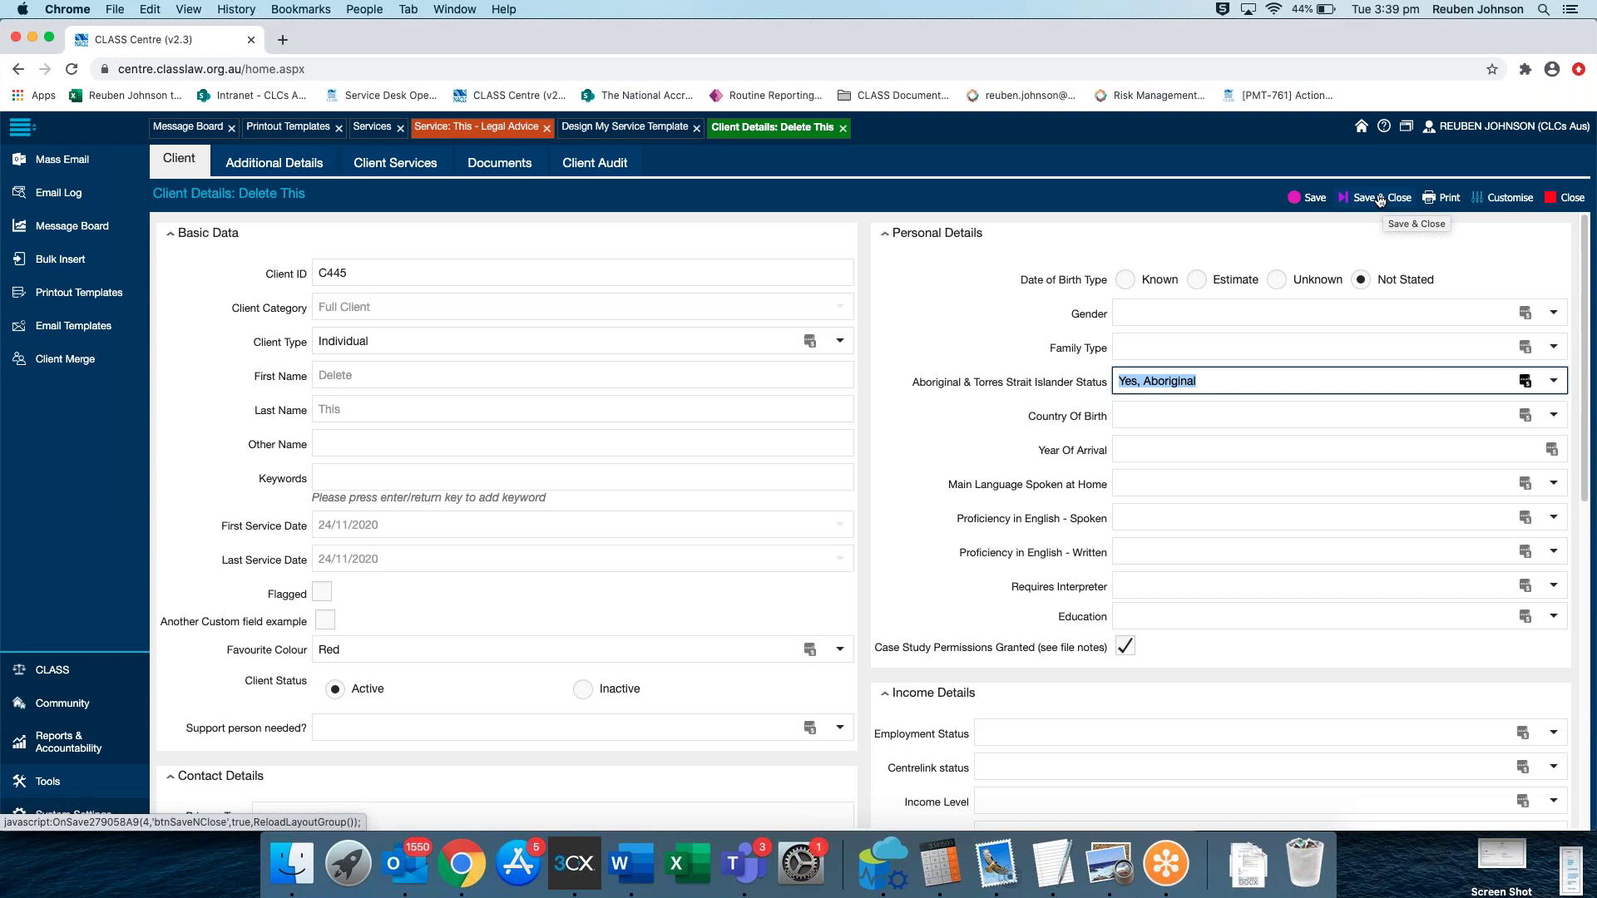
pyautogui.click(1380, 199)
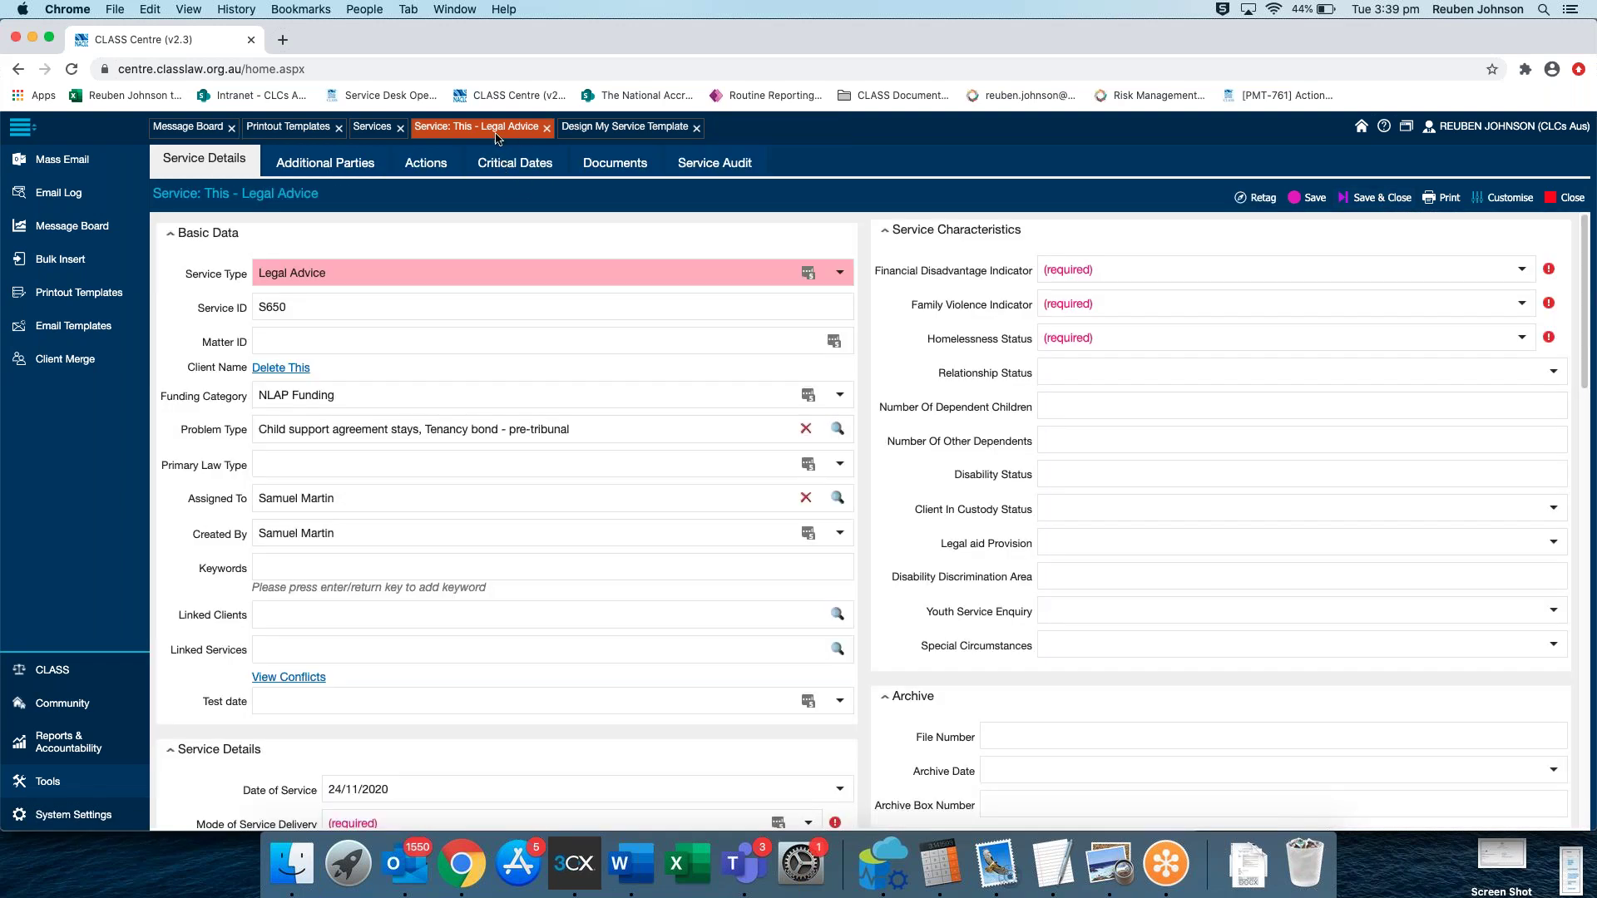
# Preview the service's printout with My Service Template to check the Aboriginal check box, and close the preview
pyautogui.click(496, 139)
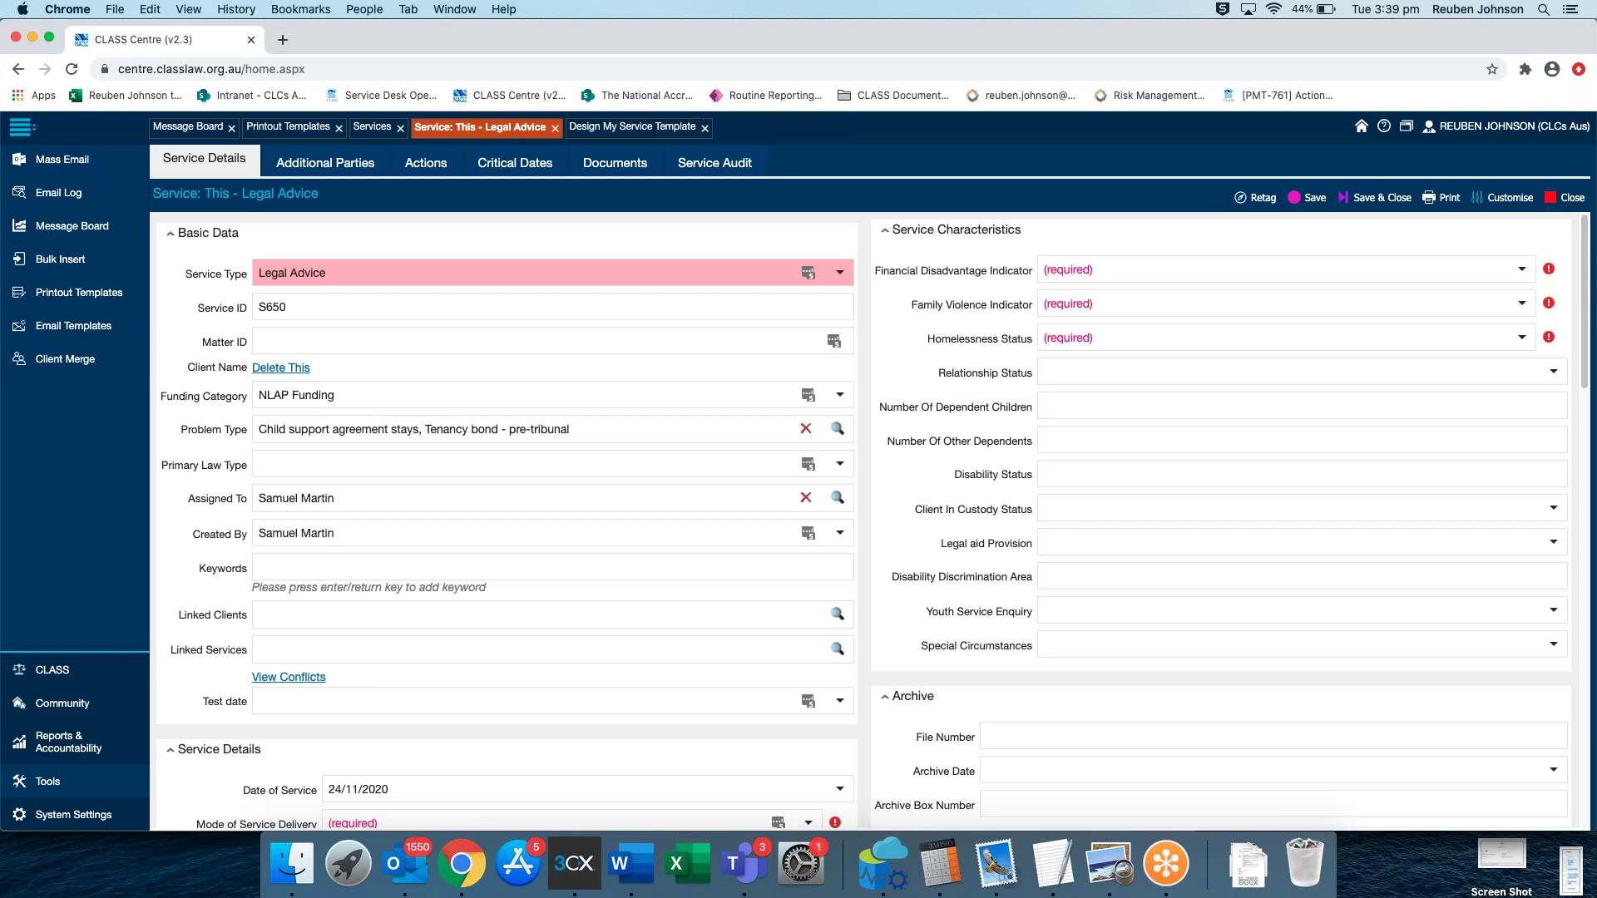
pyautogui.click(1476, 208)
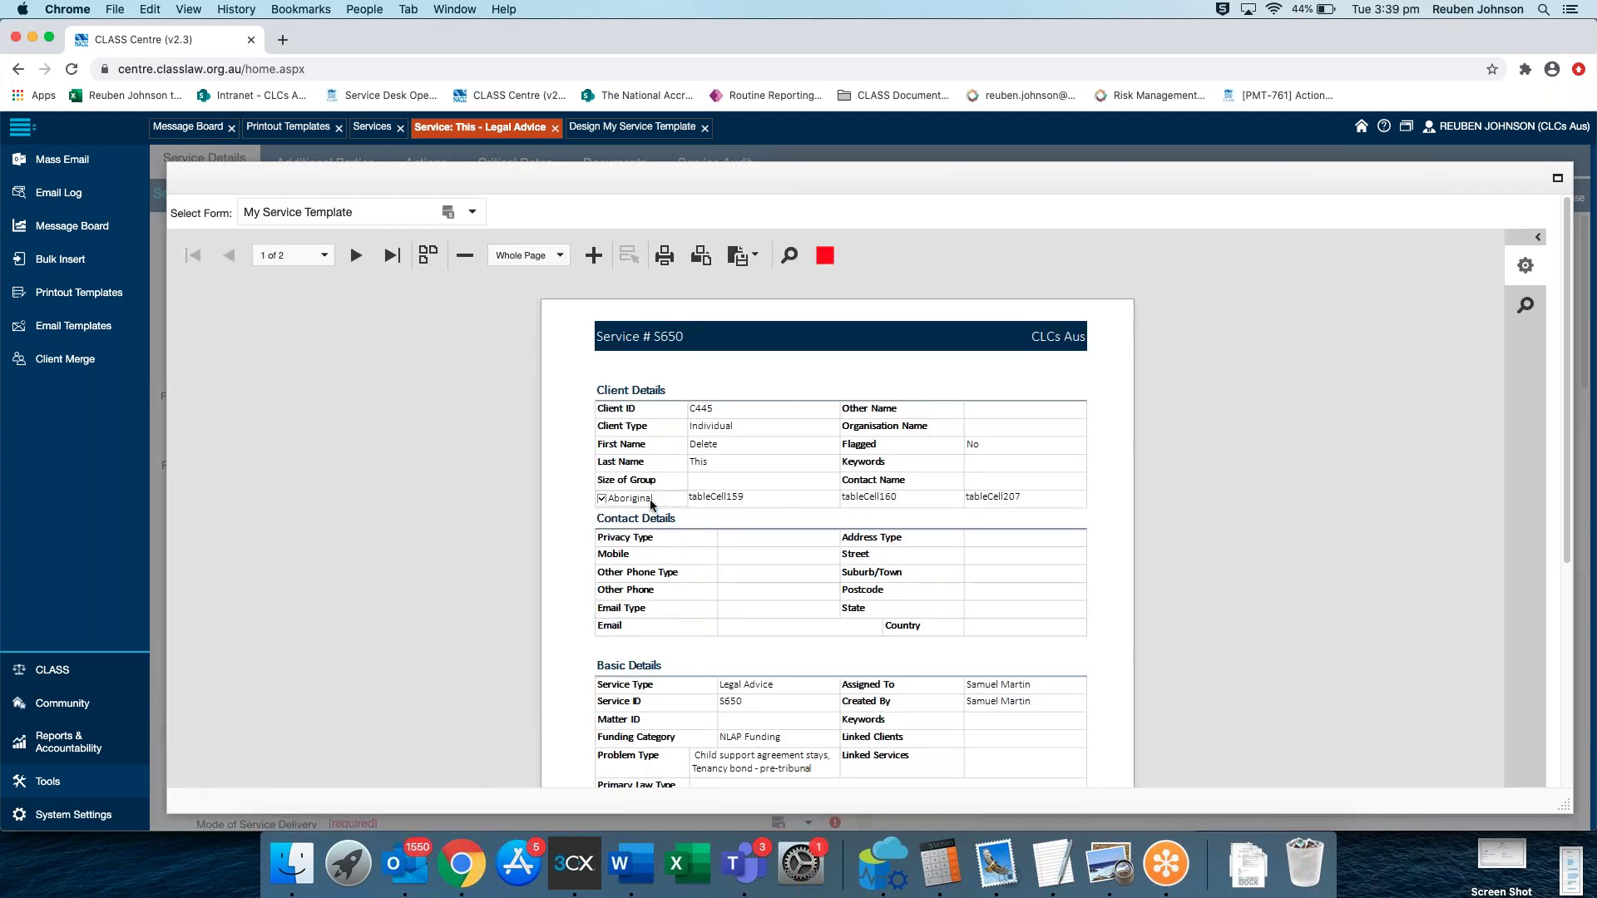
pyautogui.click(823, 258)
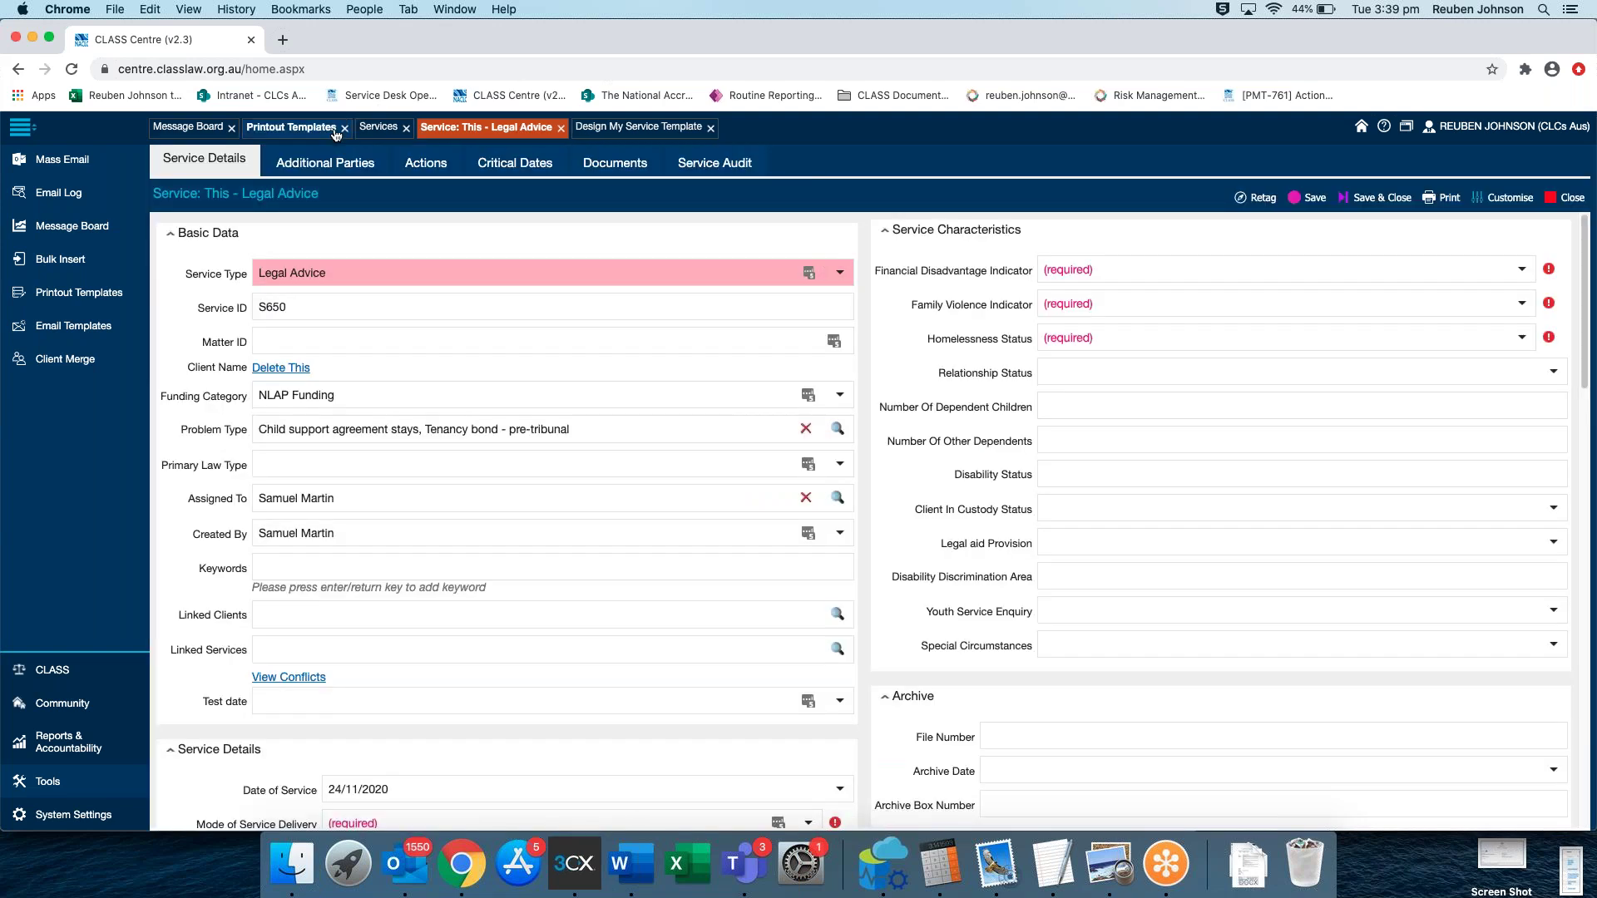
# Change the linked client's Aboriginal & Torres Strait Islander Status to "Both Aboriginal and Torres Strait Islander" and save and close the record
pyautogui.click(281, 367)
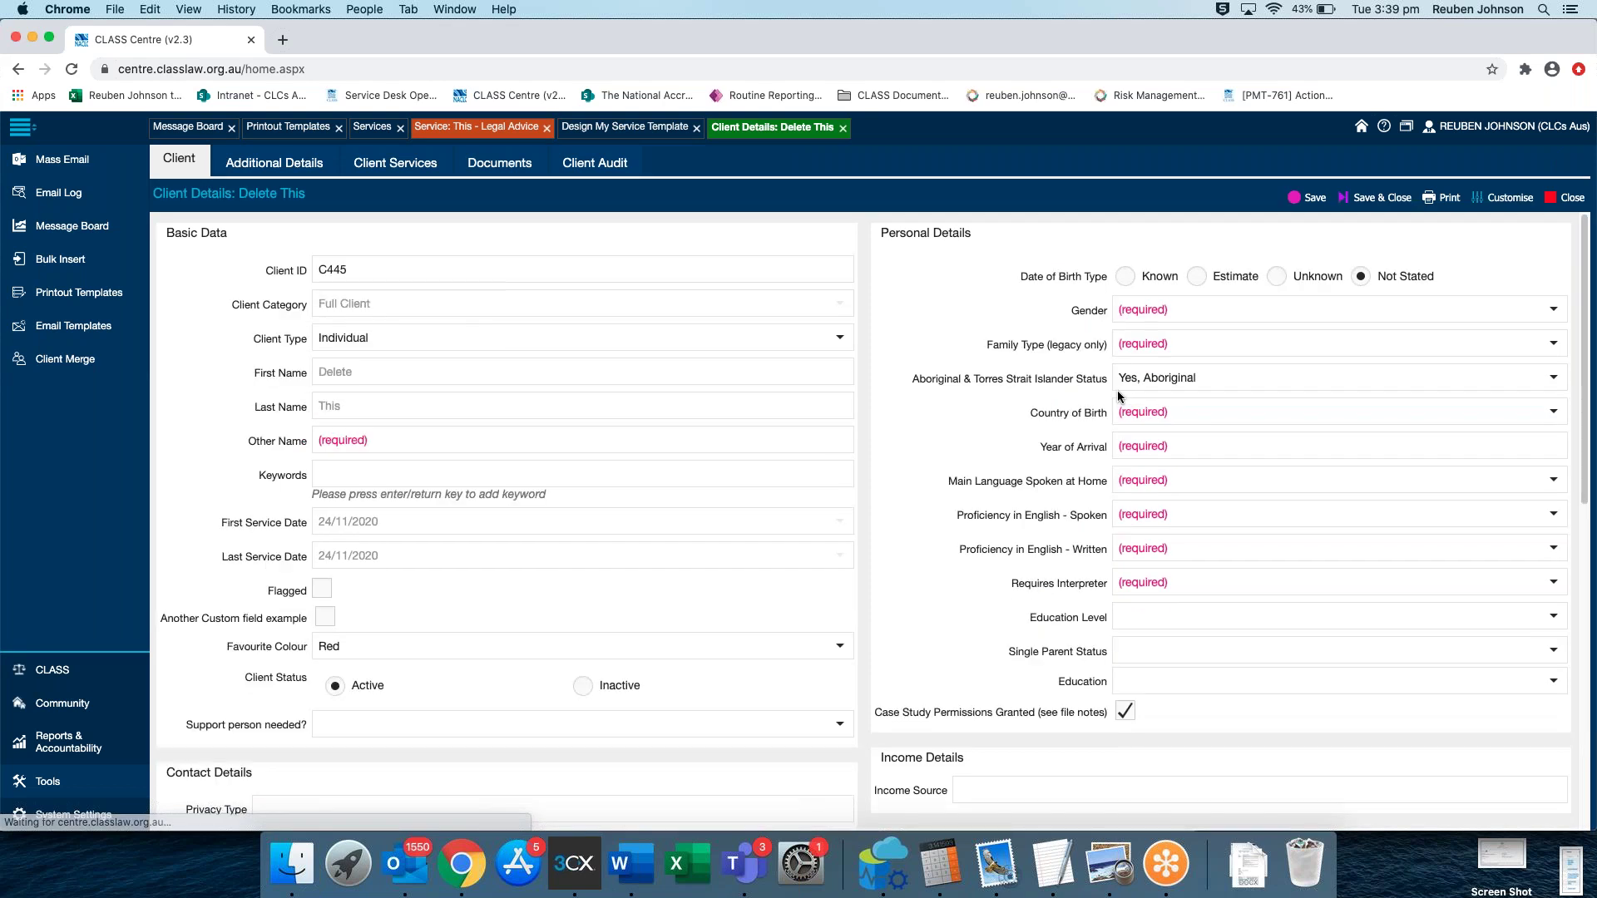
pyautogui.click(1118, 382)
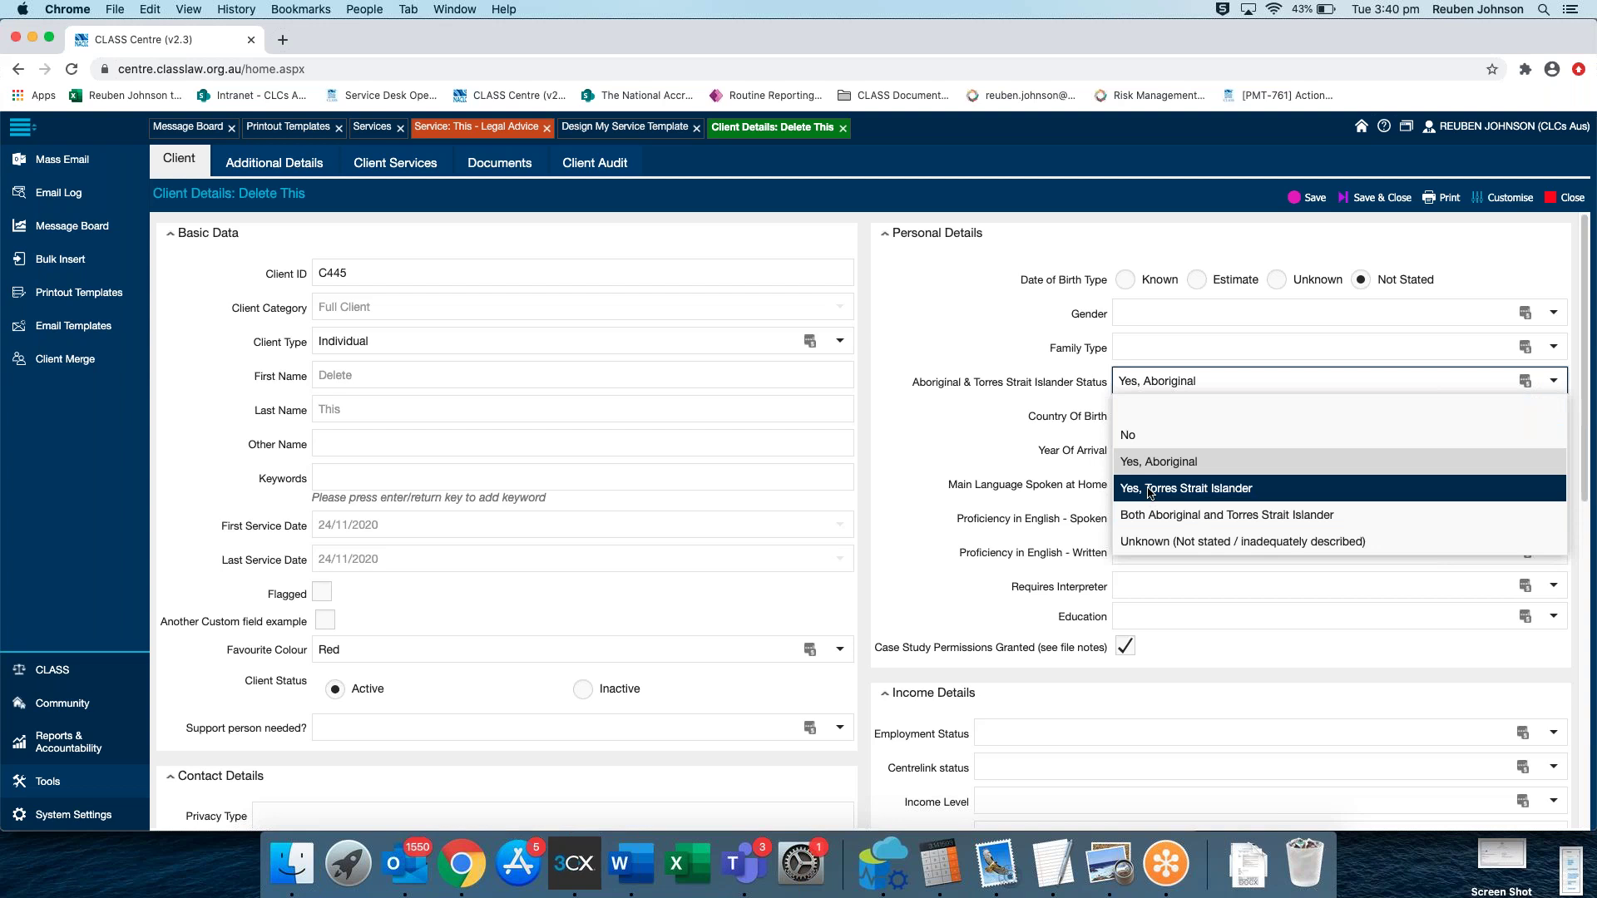
pyautogui.click(1148, 491)
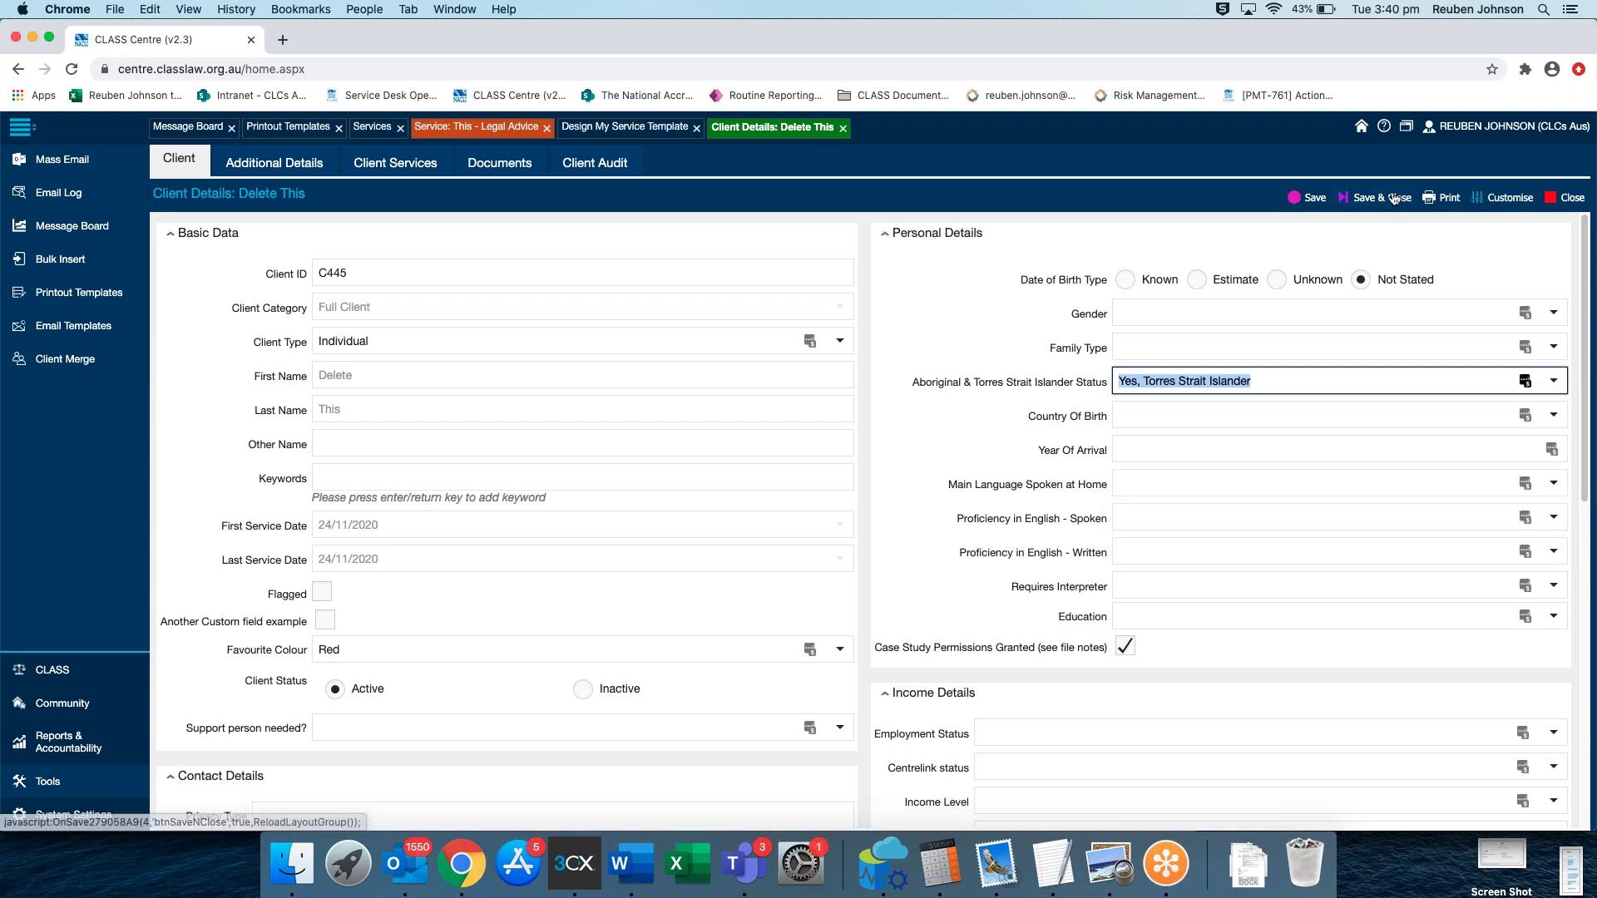
pyautogui.click(1315, 382)
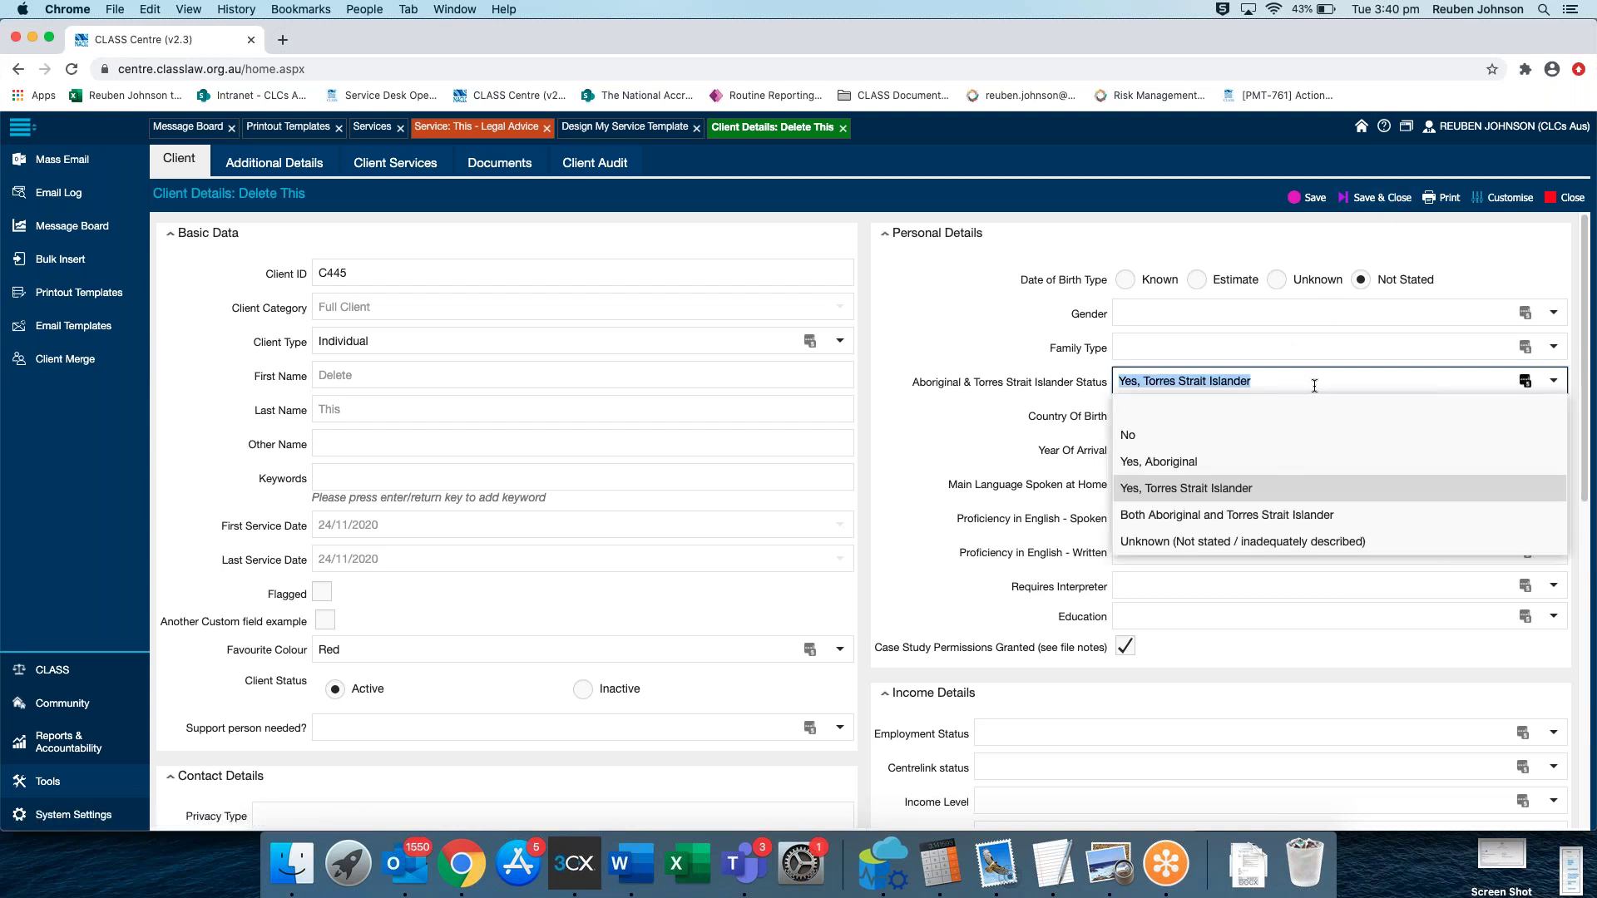
pyautogui.click(1215, 522)
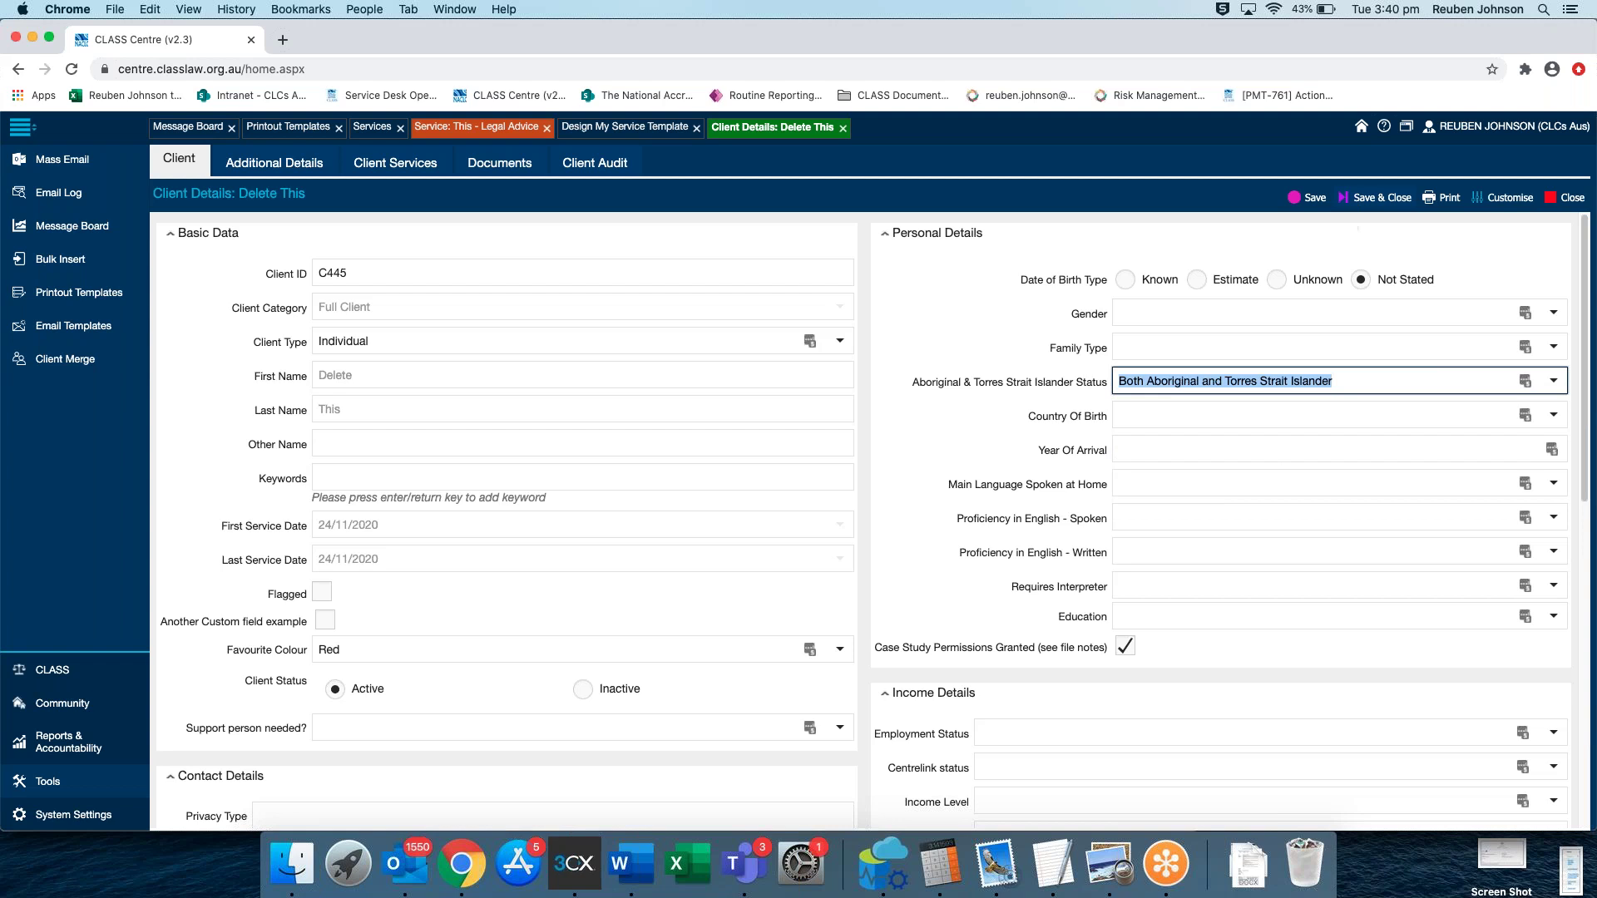
pyautogui.click(1377, 198)
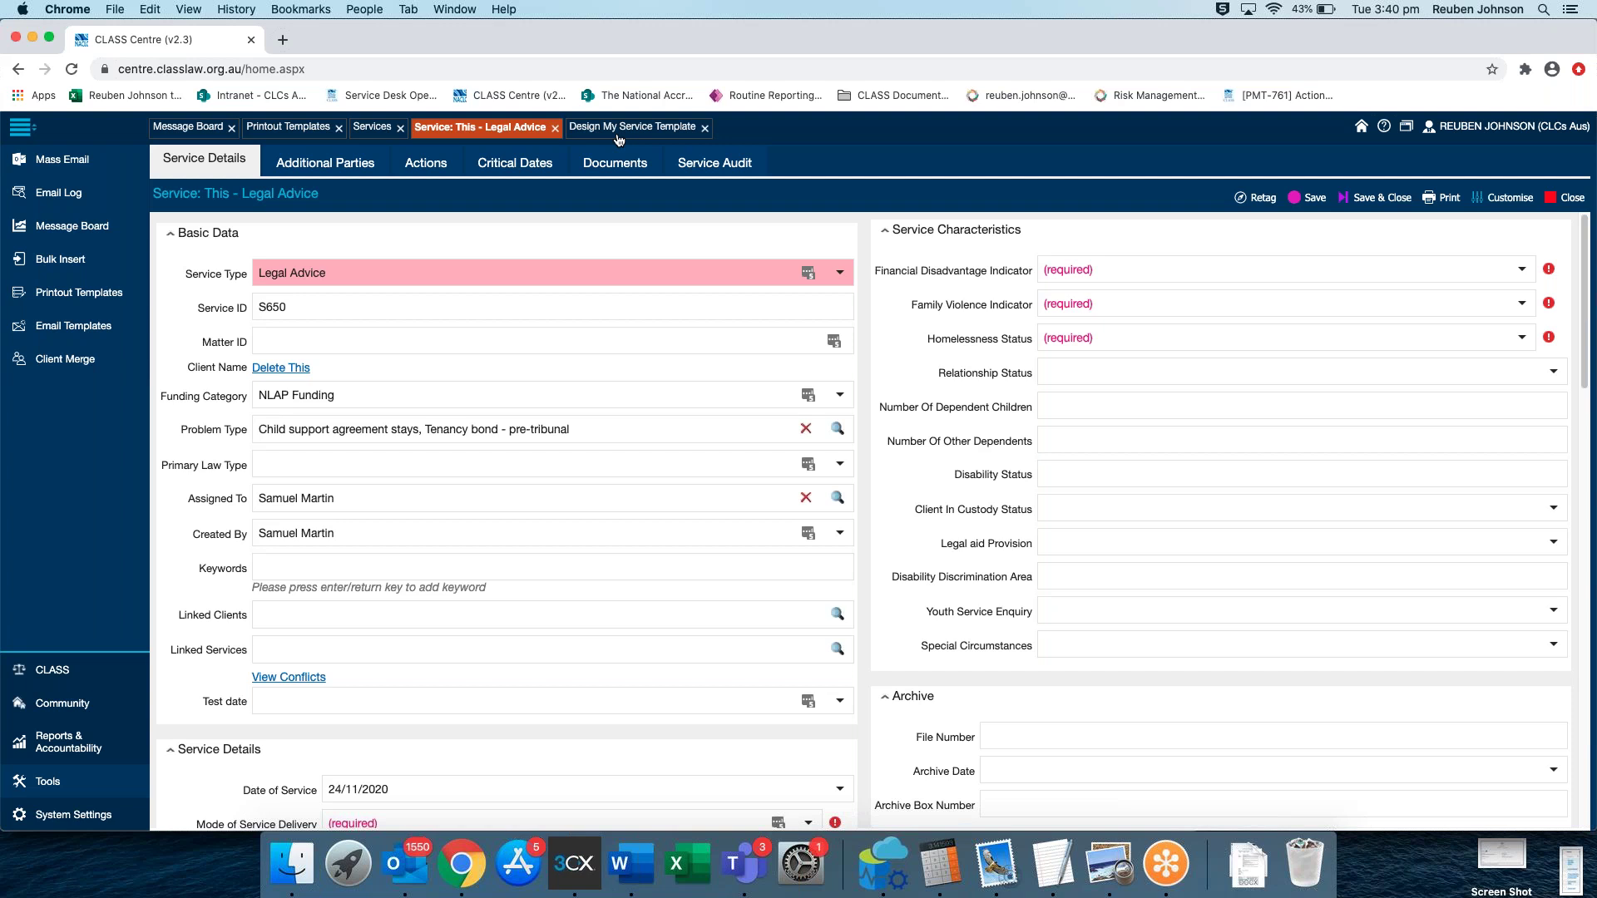
# Preview the service's printout again to check the Aboriginal check box against the changed client status, and close the preview
pyautogui.click(619, 130)
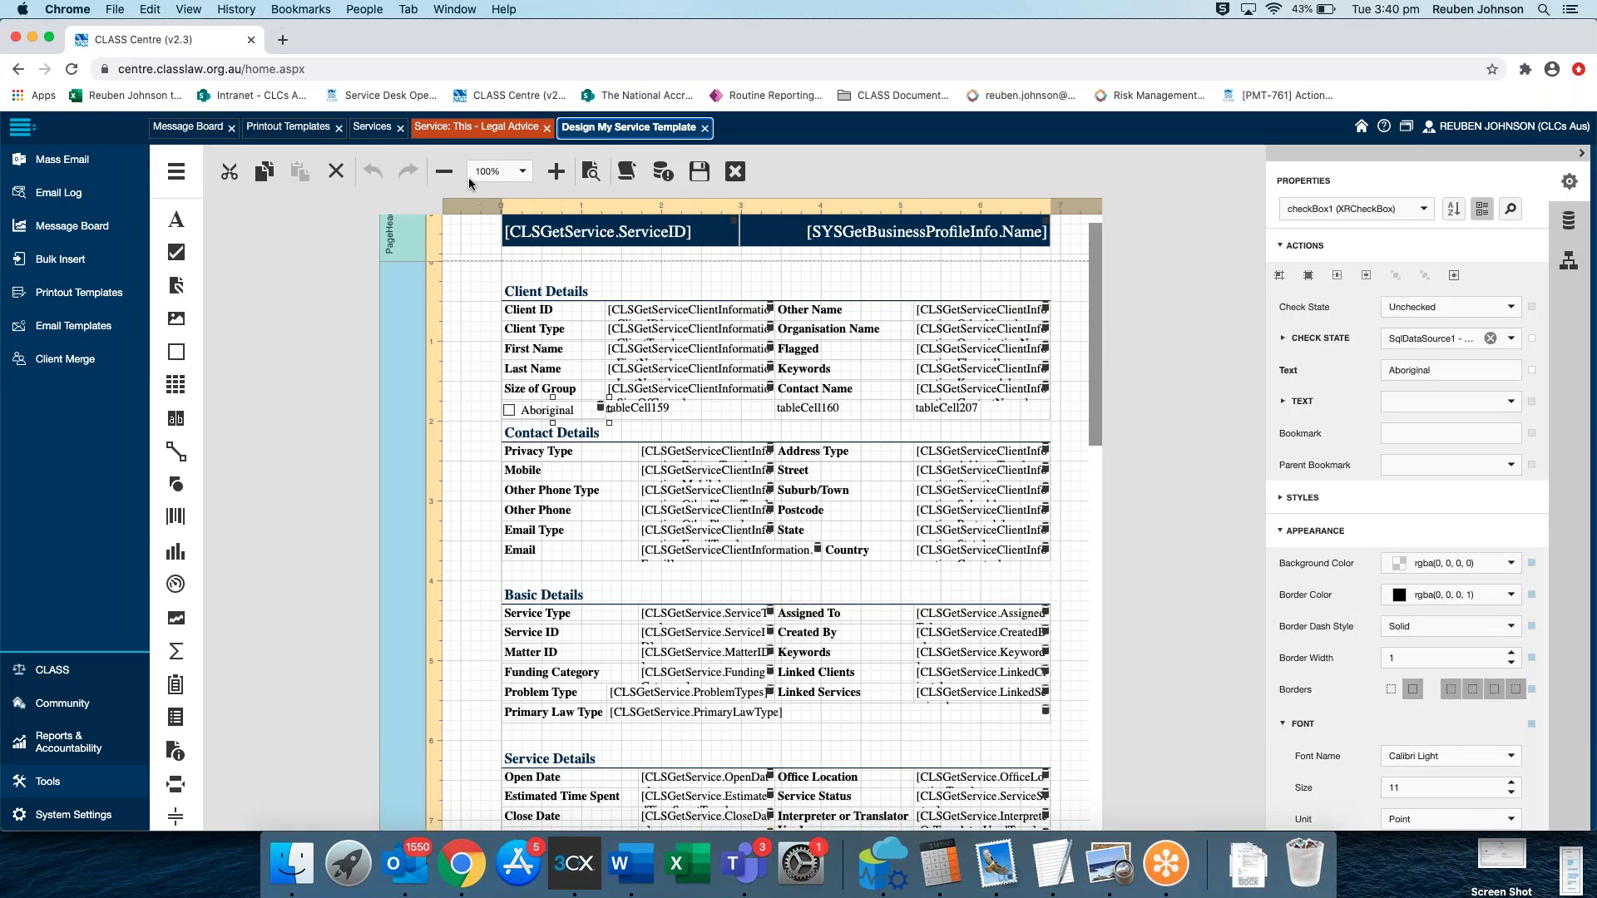
pyautogui.click(476, 128)
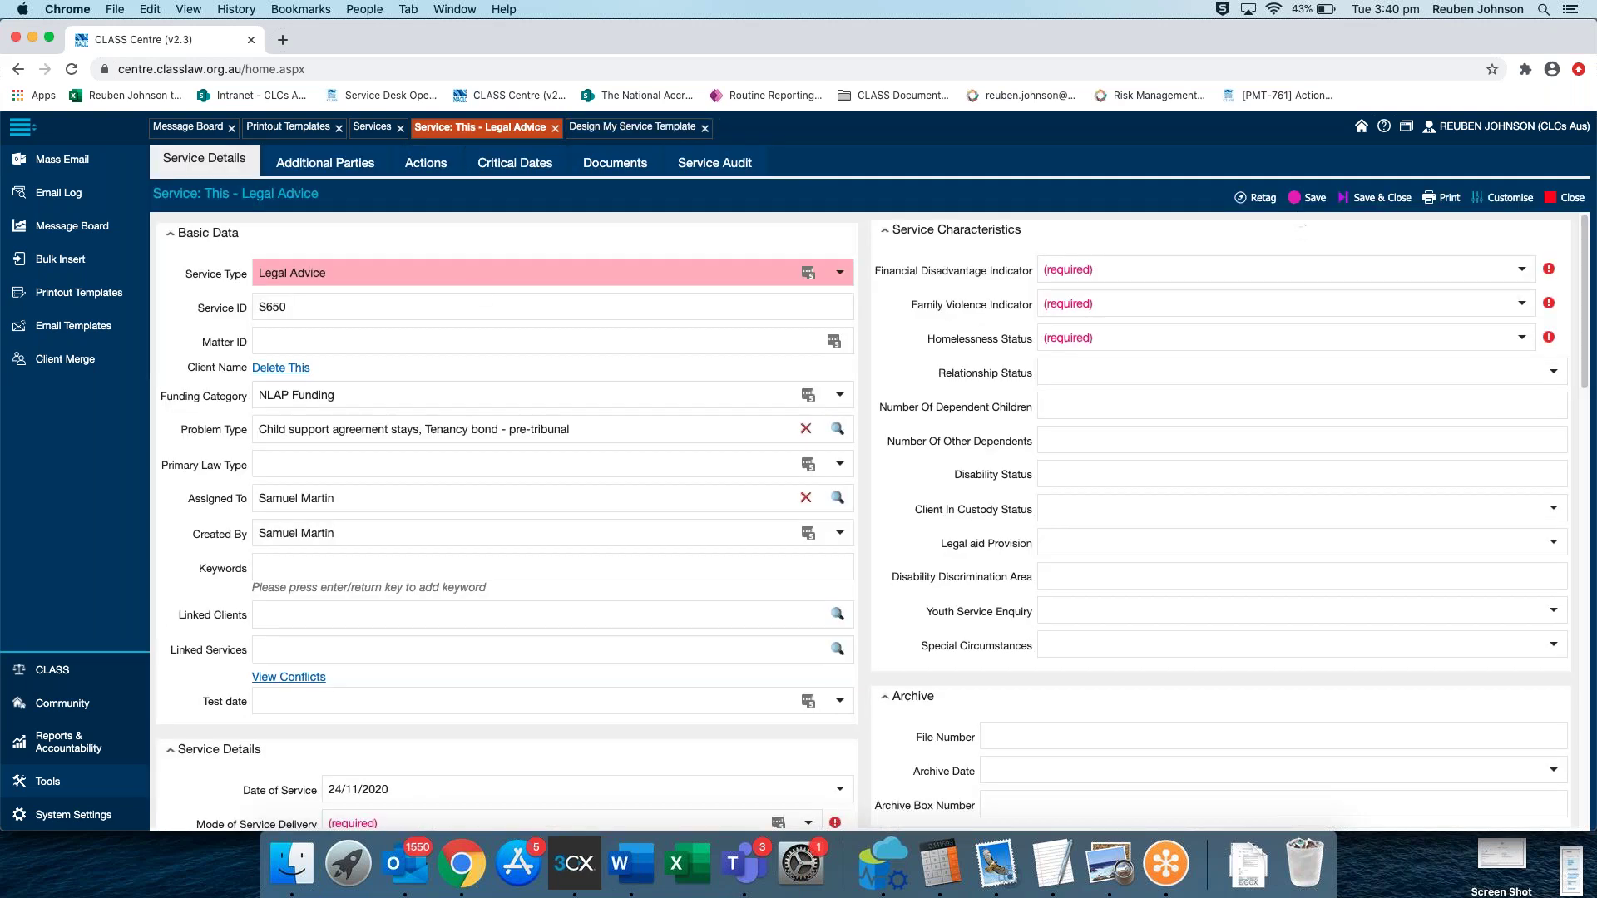
pyautogui.click(1440, 198)
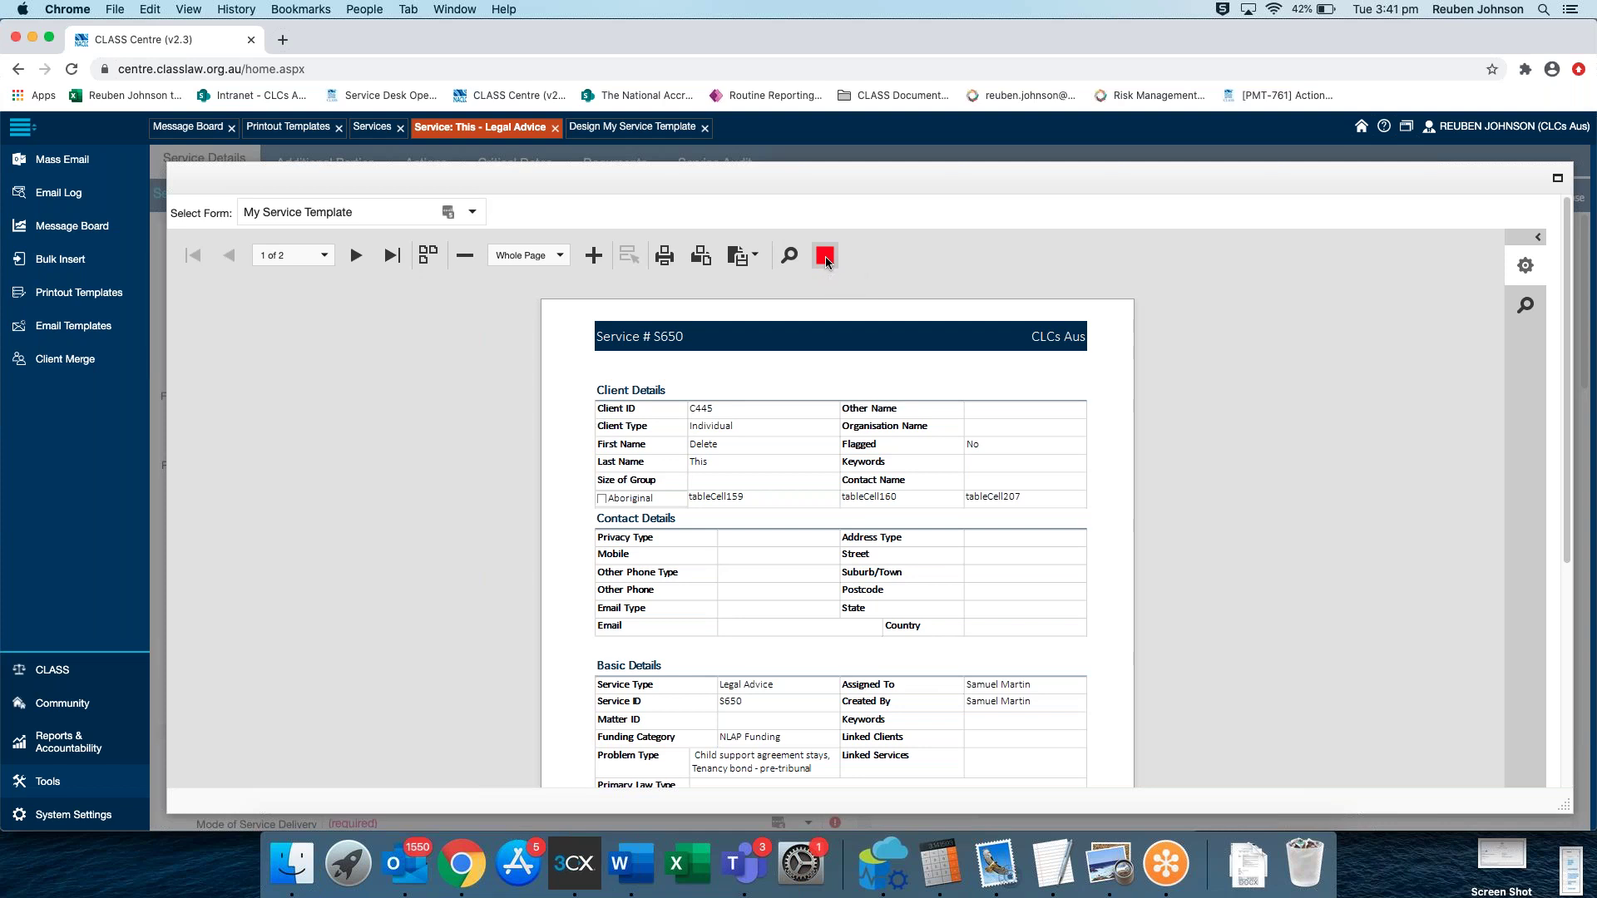
pyautogui.click(825, 256)
# Open the expression of the IsAboriginal calculated field in the Expression Editor from the My Service Template design
pyautogui.click(636, 129)
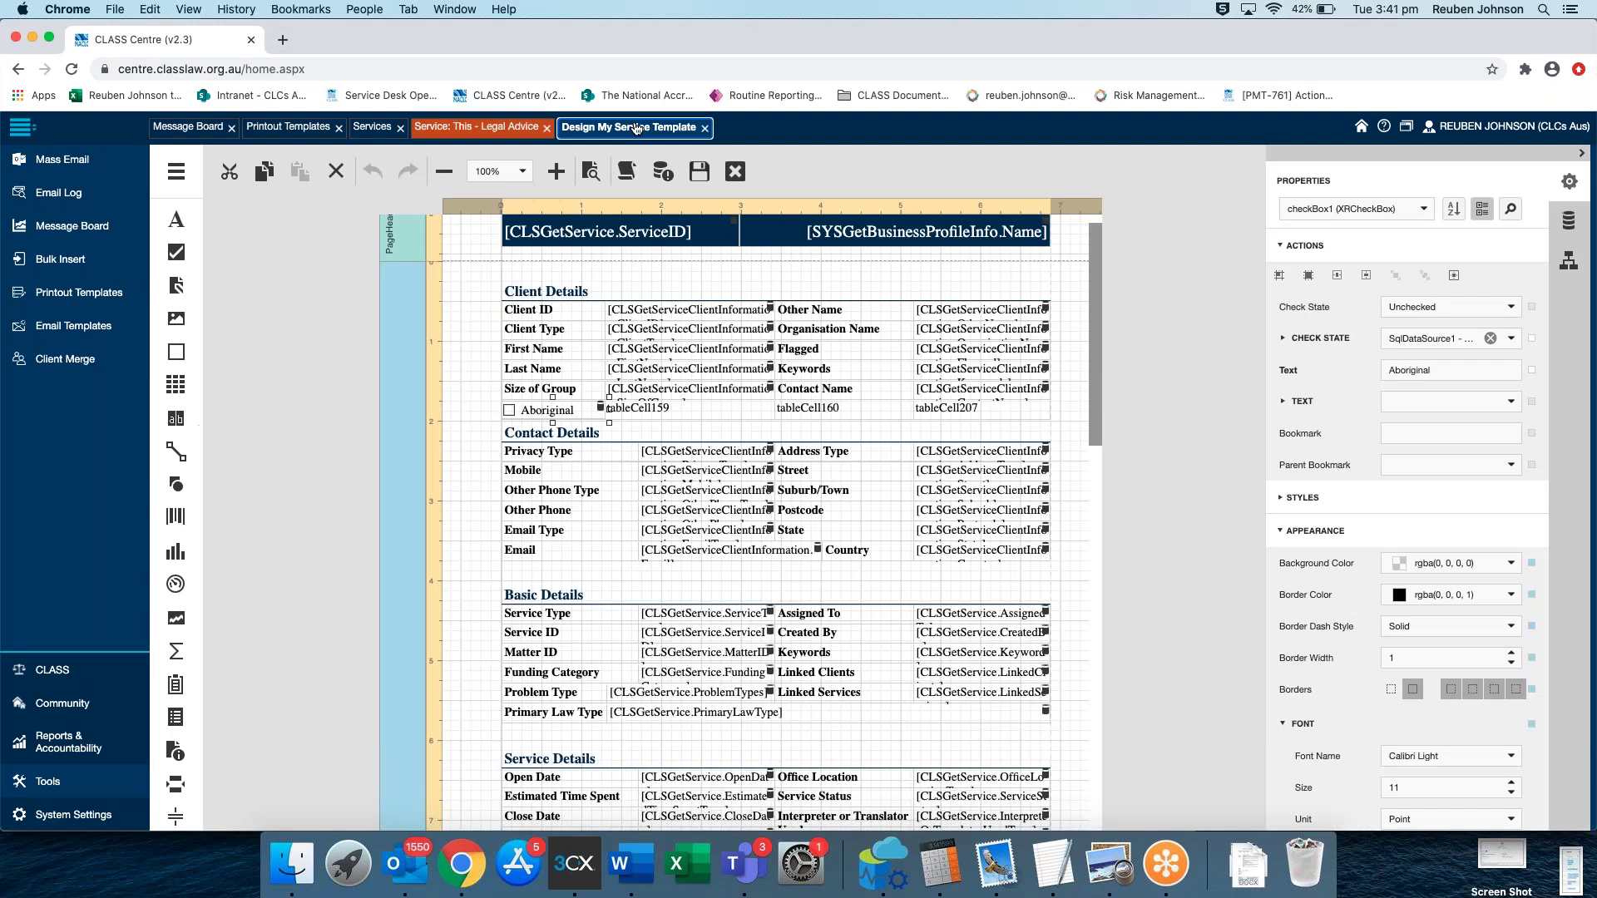
pyautogui.click(1567, 221)
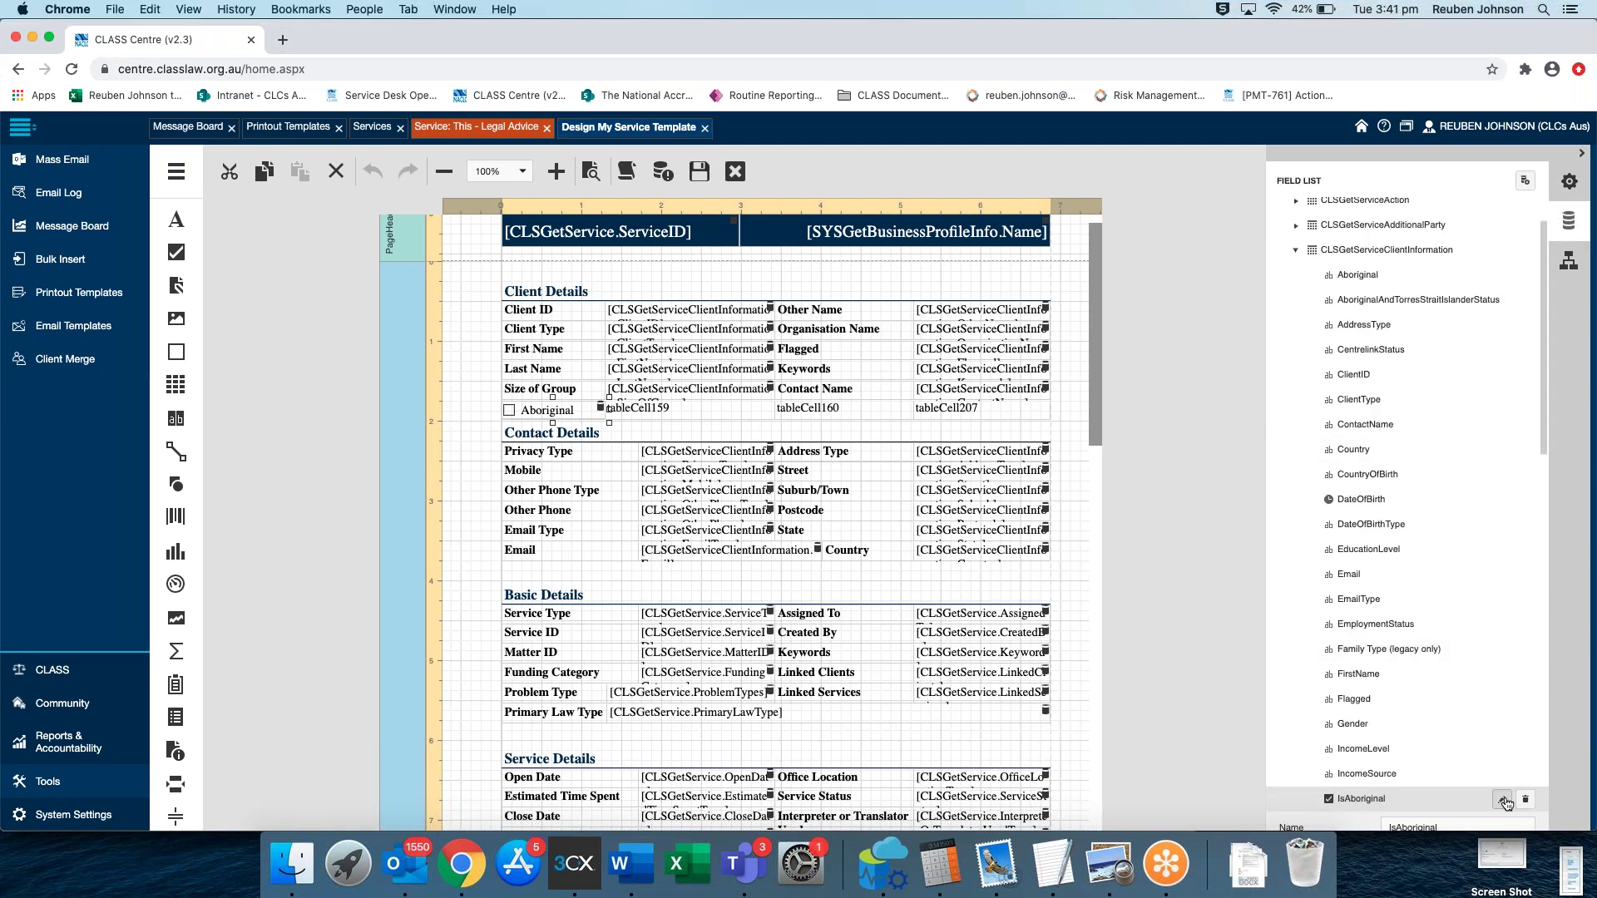
pyautogui.scroll(-4, 1412, 552)
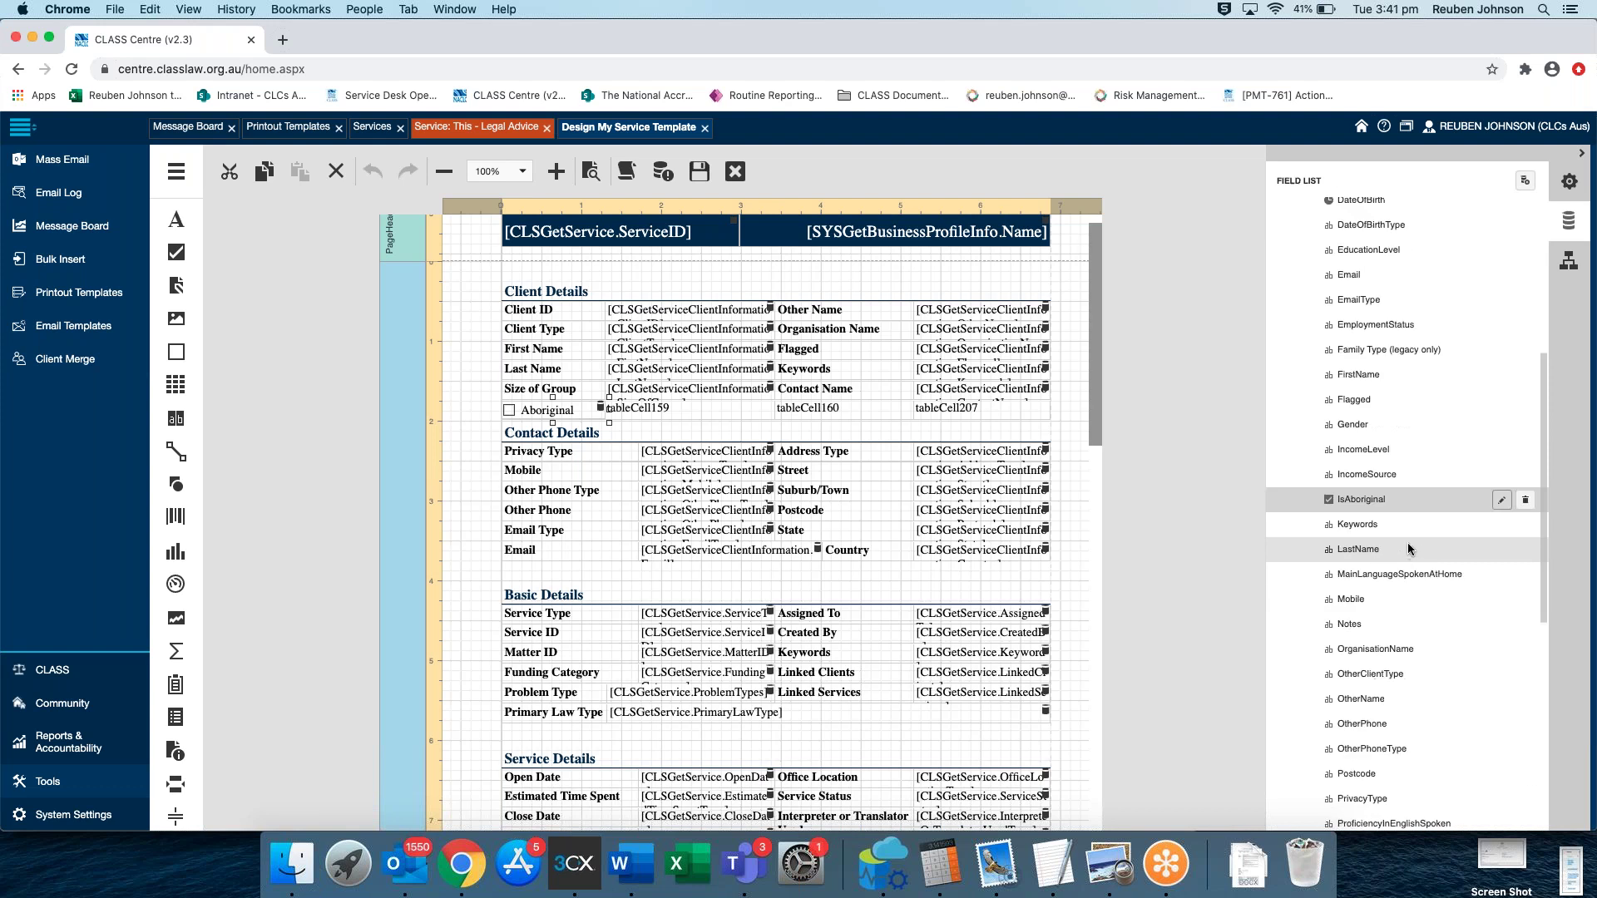
pyautogui.click(1501, 501)
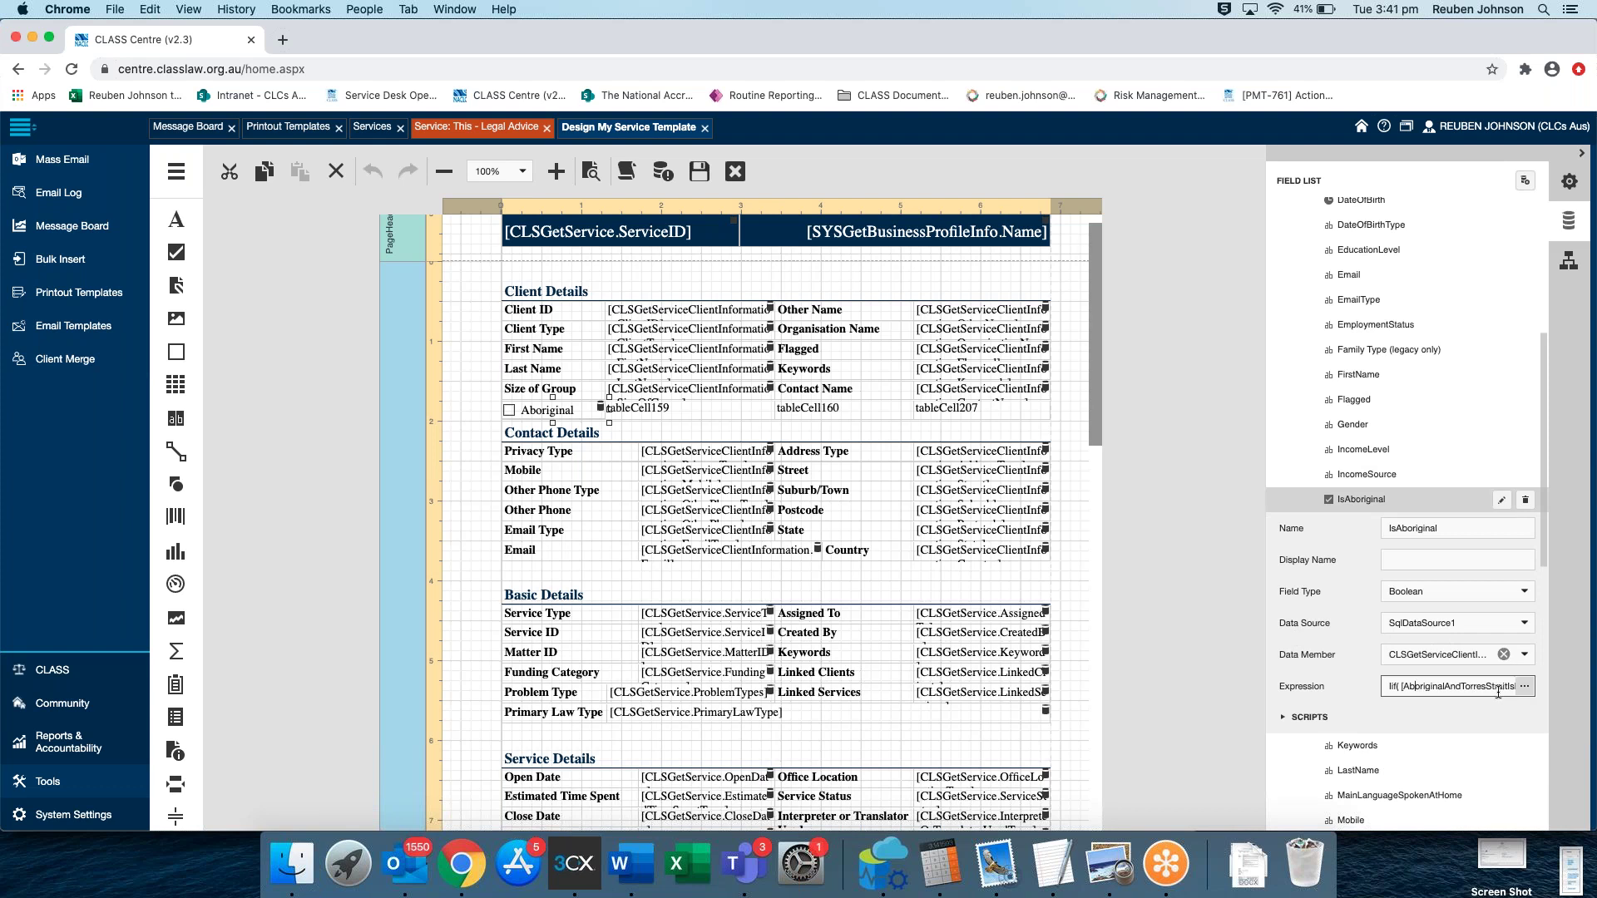
pyautogui.click(1524, 686)
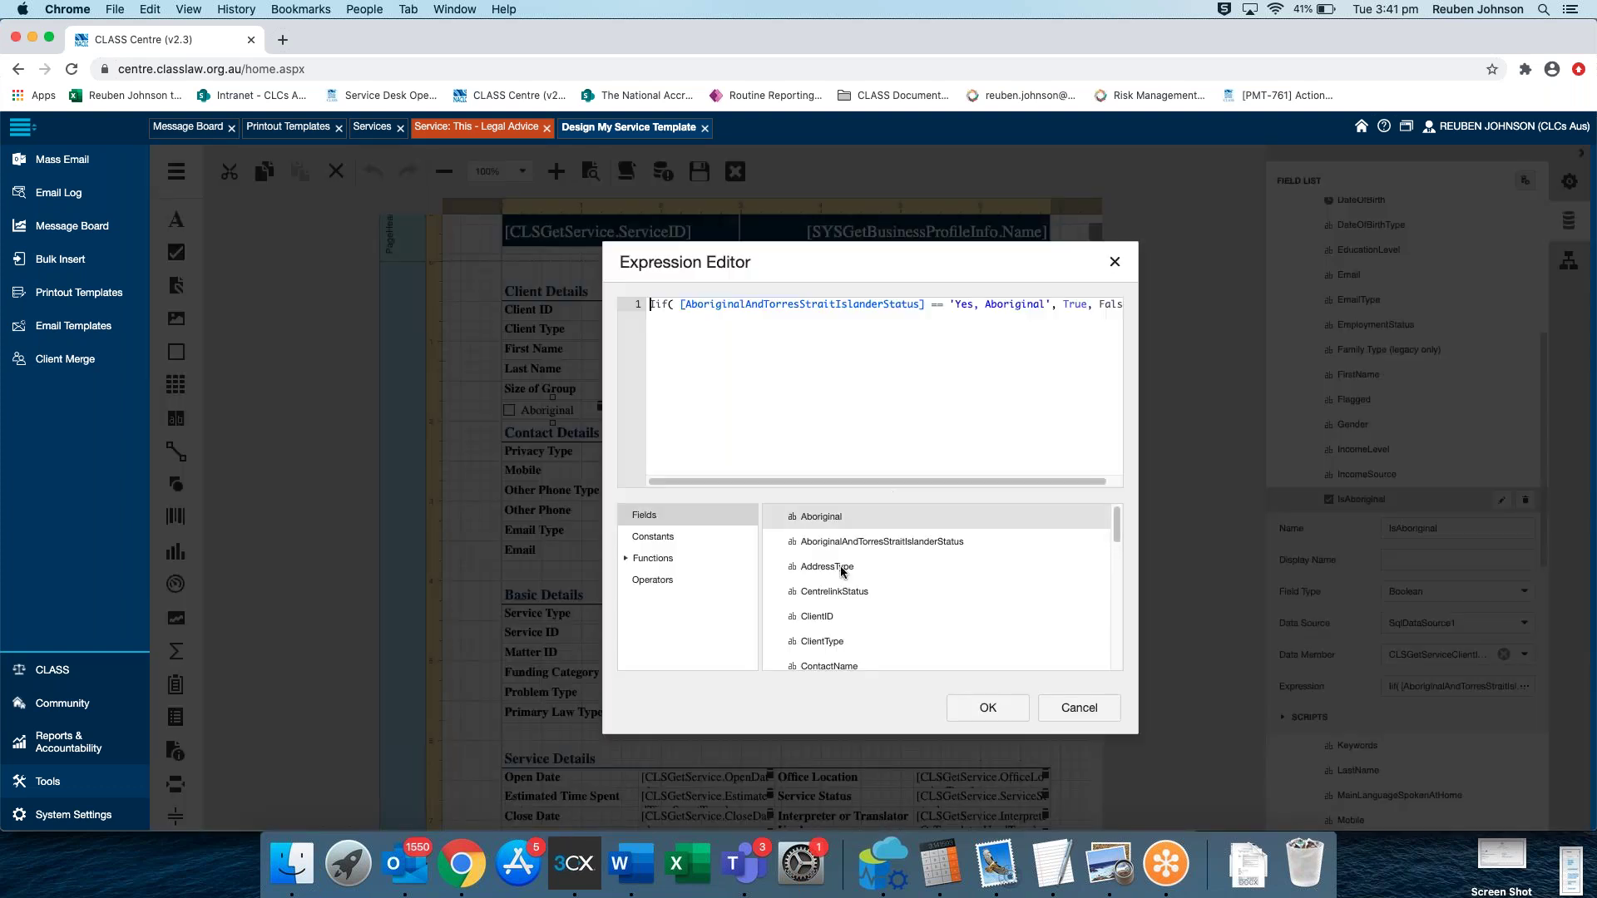
# Examine the logical functions and the operators available for the expression, including the description of the In operator
pyautogui.click(627, 562)
pyautogui.scroll(-10, 790, 569)
pyautogui.scroll(-10, 796, 569)
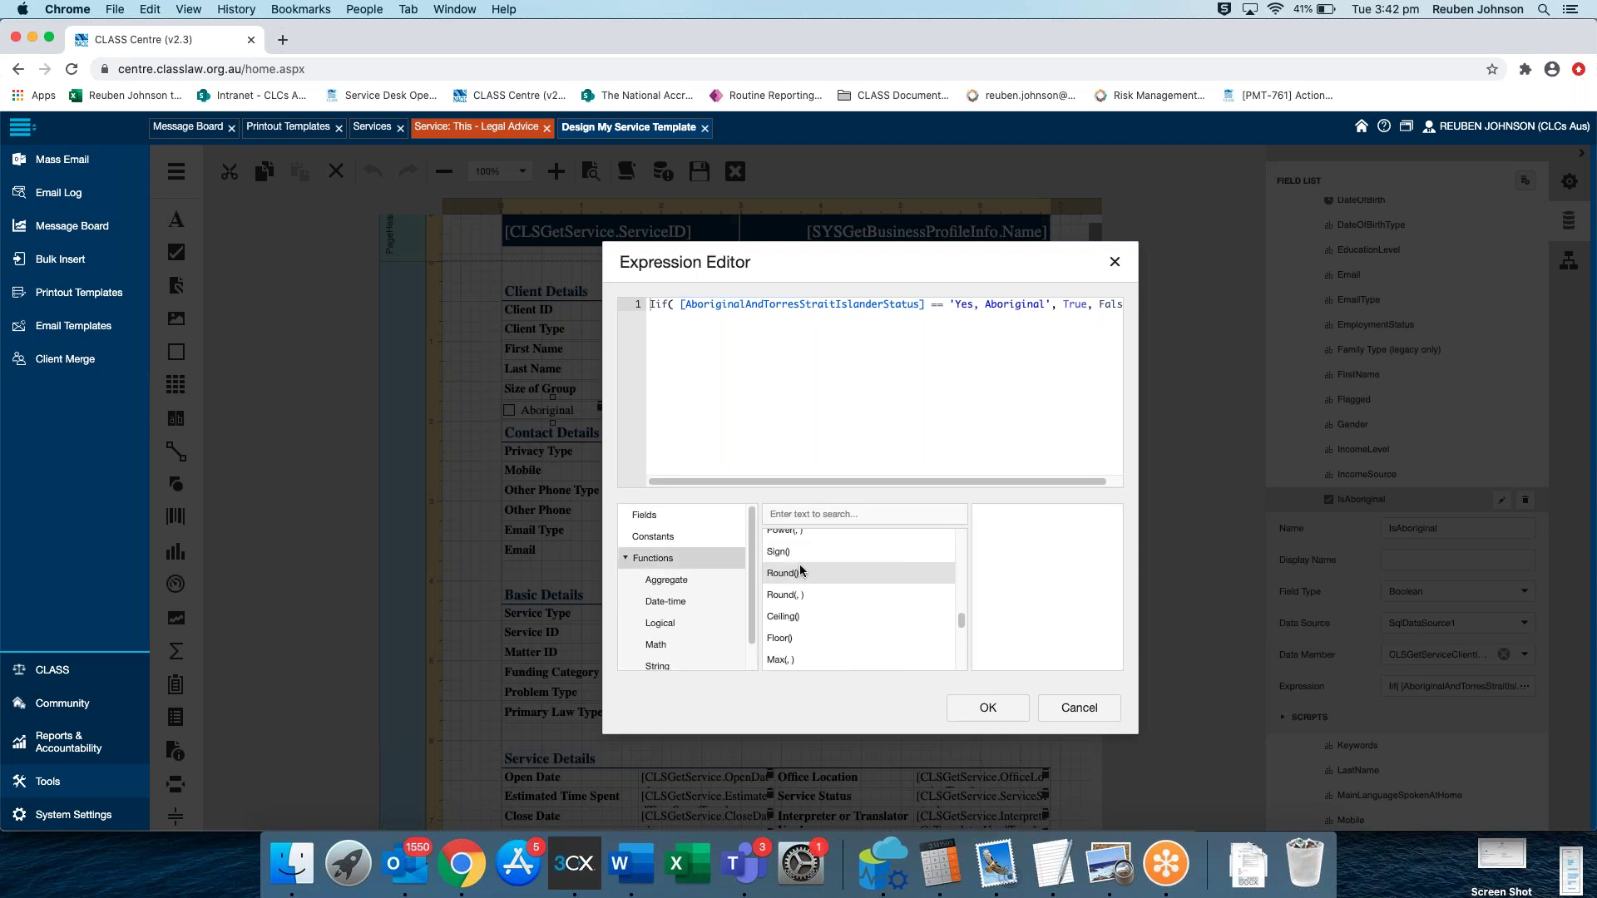
pyautogui.scroll(20, 804, 582)
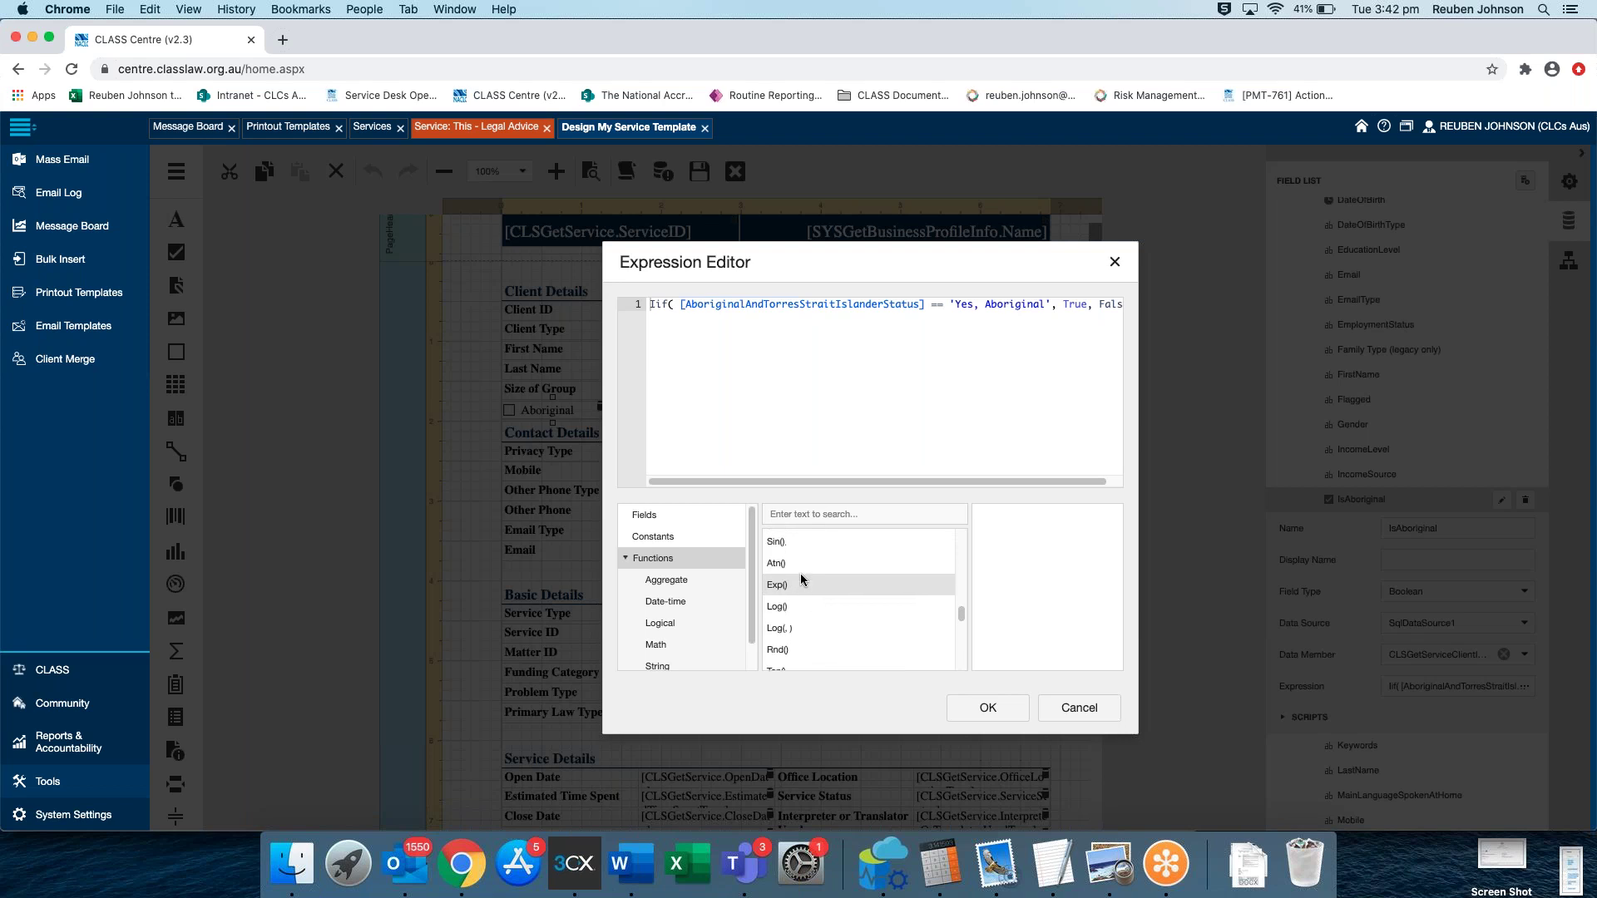
pyautogui.click(673, 623)
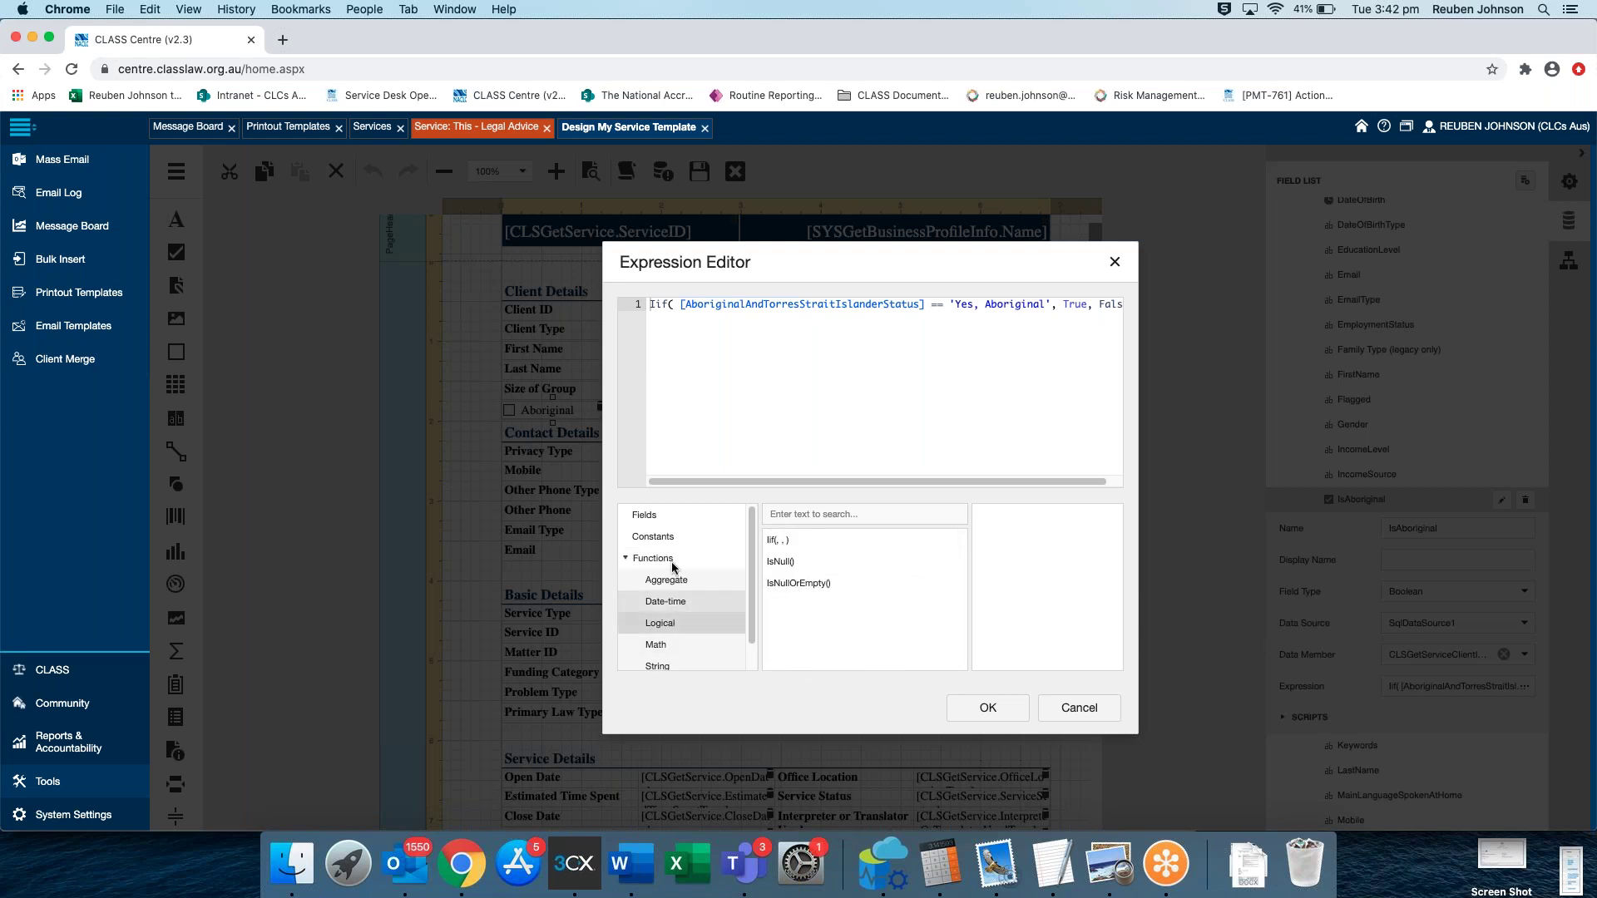
pyautogui.scroll(-1, 708, 561)
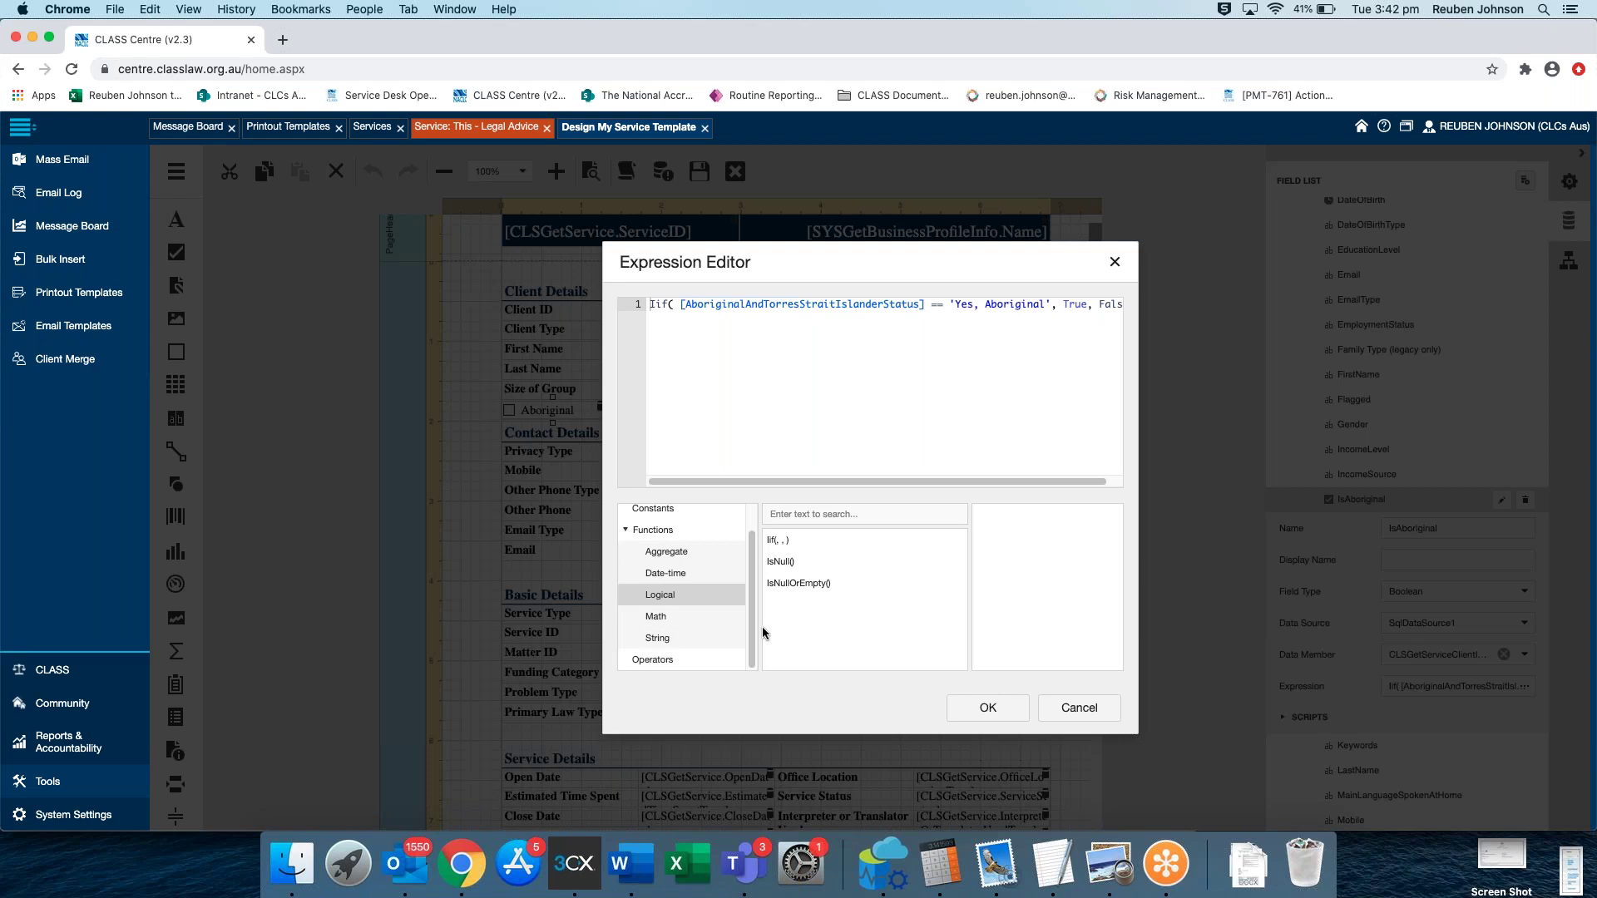
pyautogui.click(664, 659)
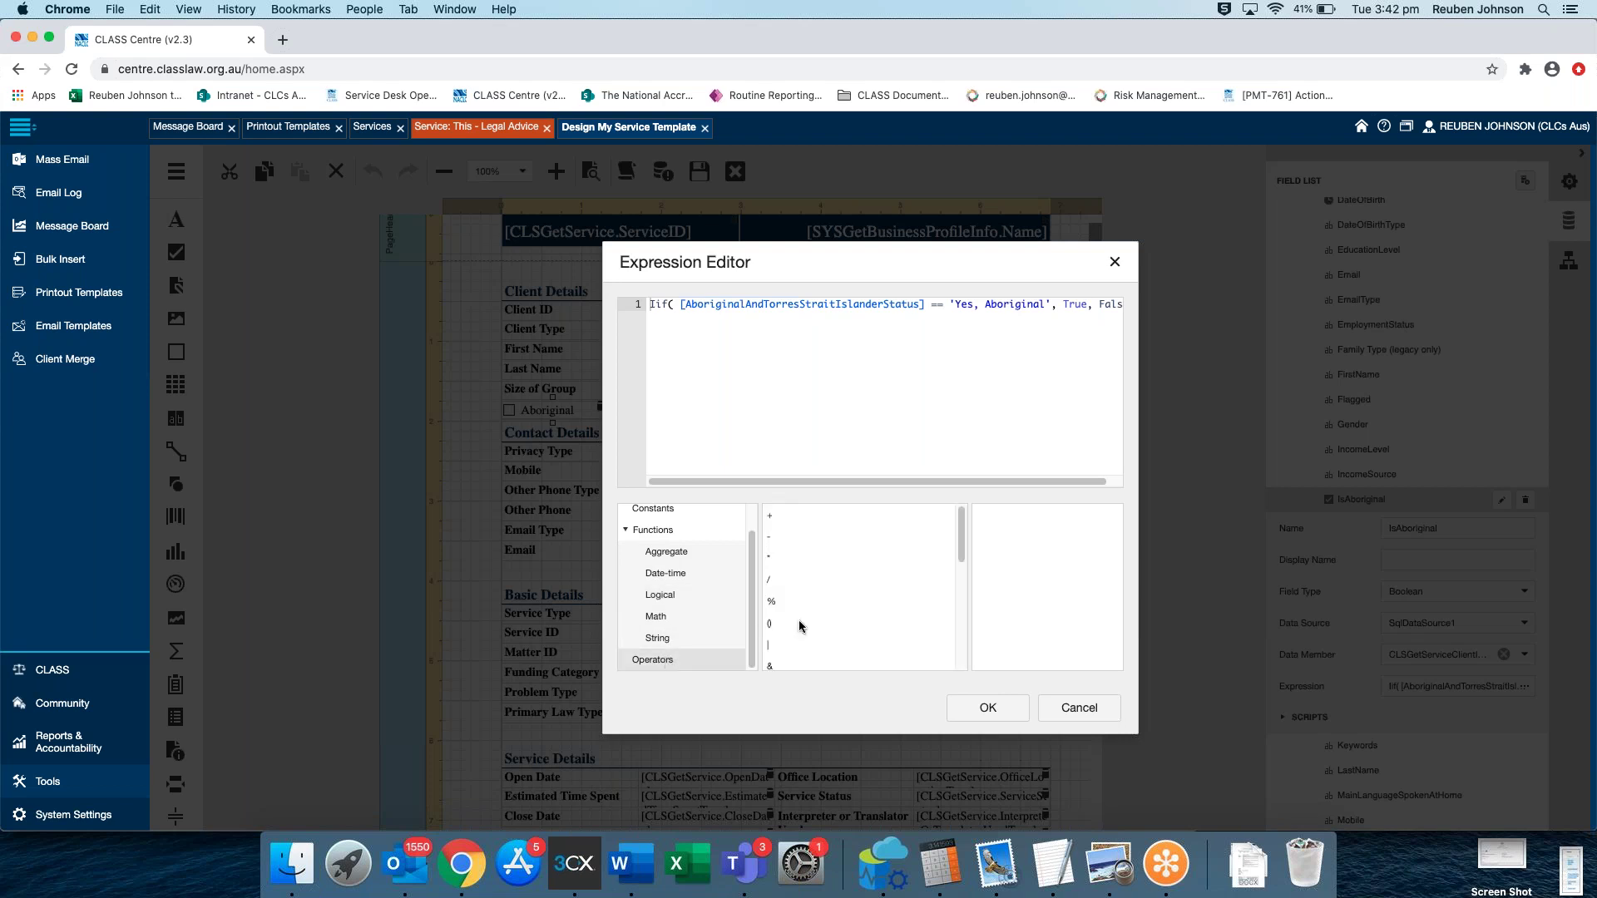
pyautogui.scroll(-5, 841, 566)
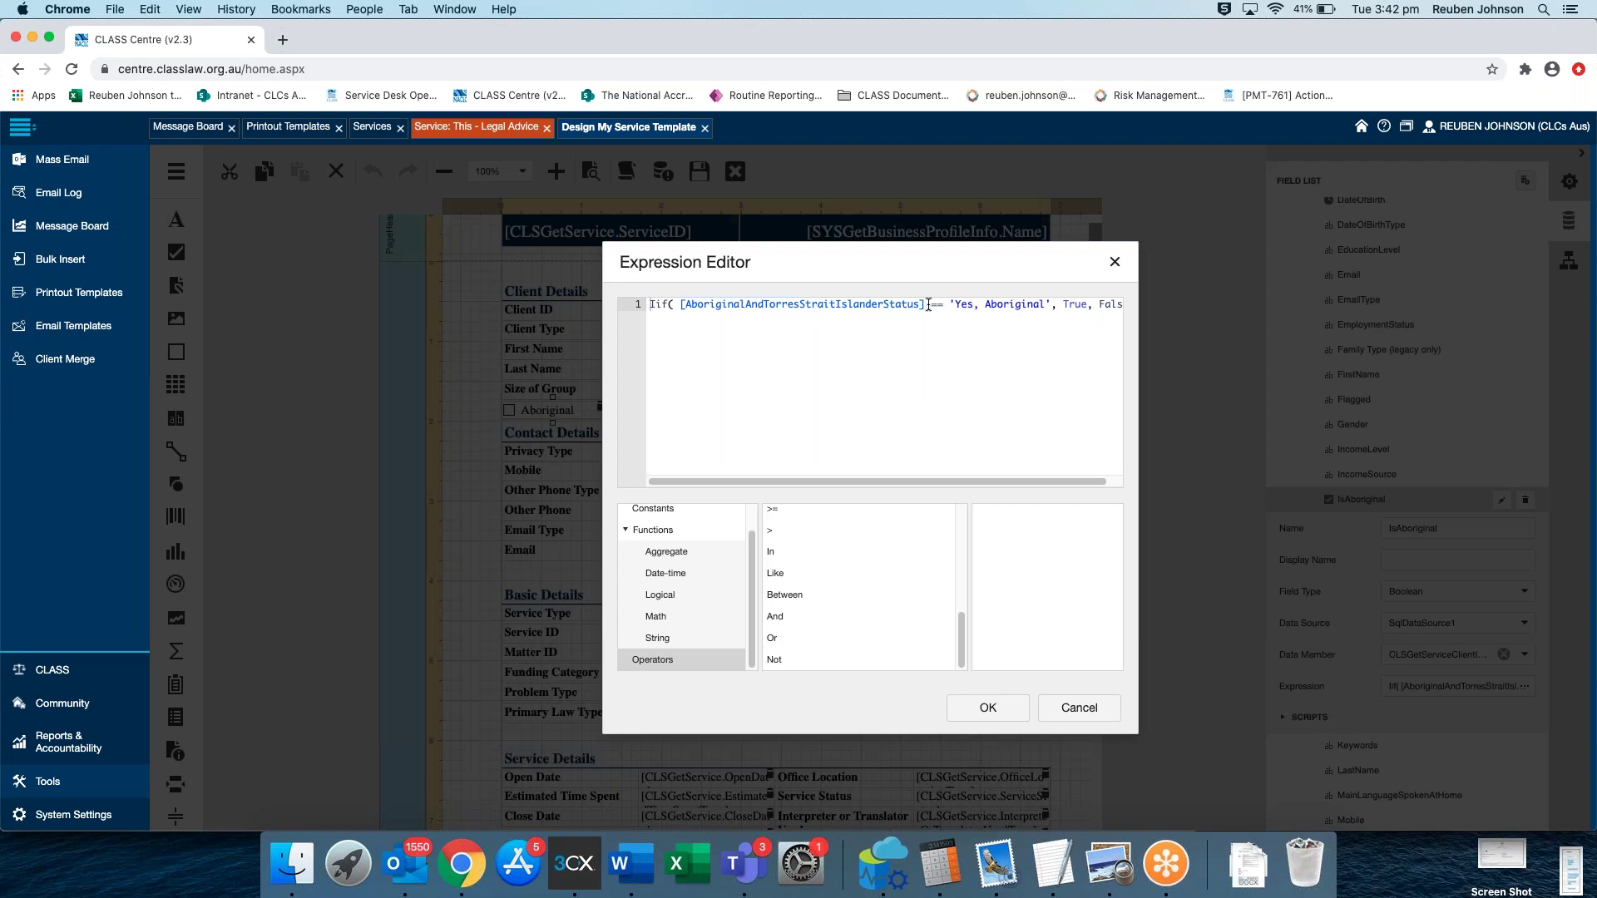
pyautogui.click(1051, 305)
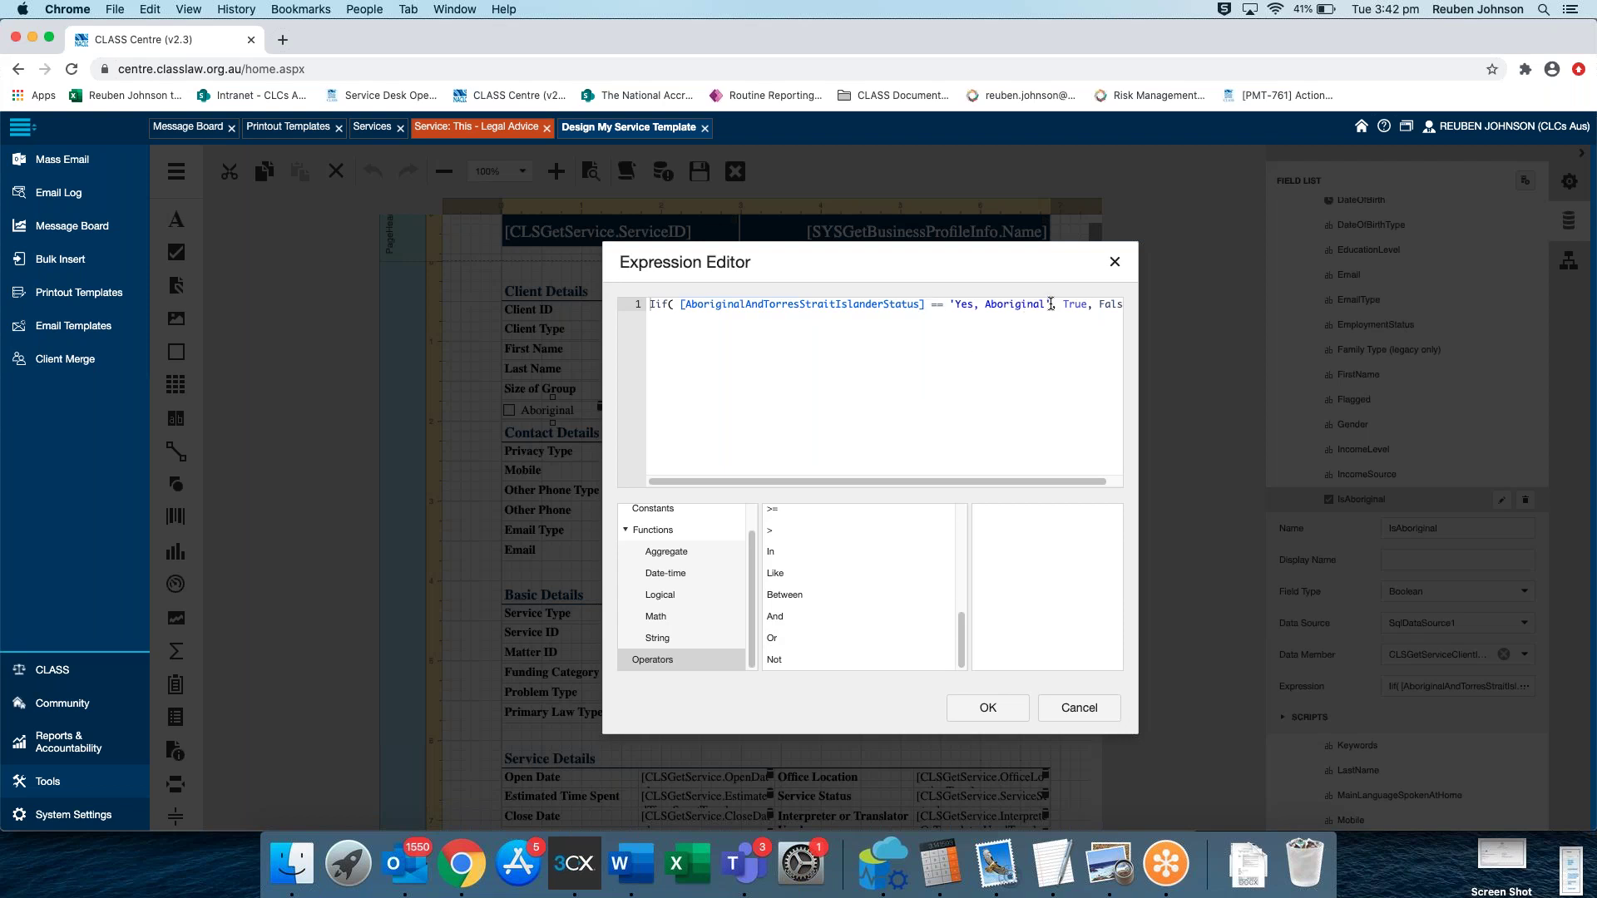
pyautogui.click(775, 552)
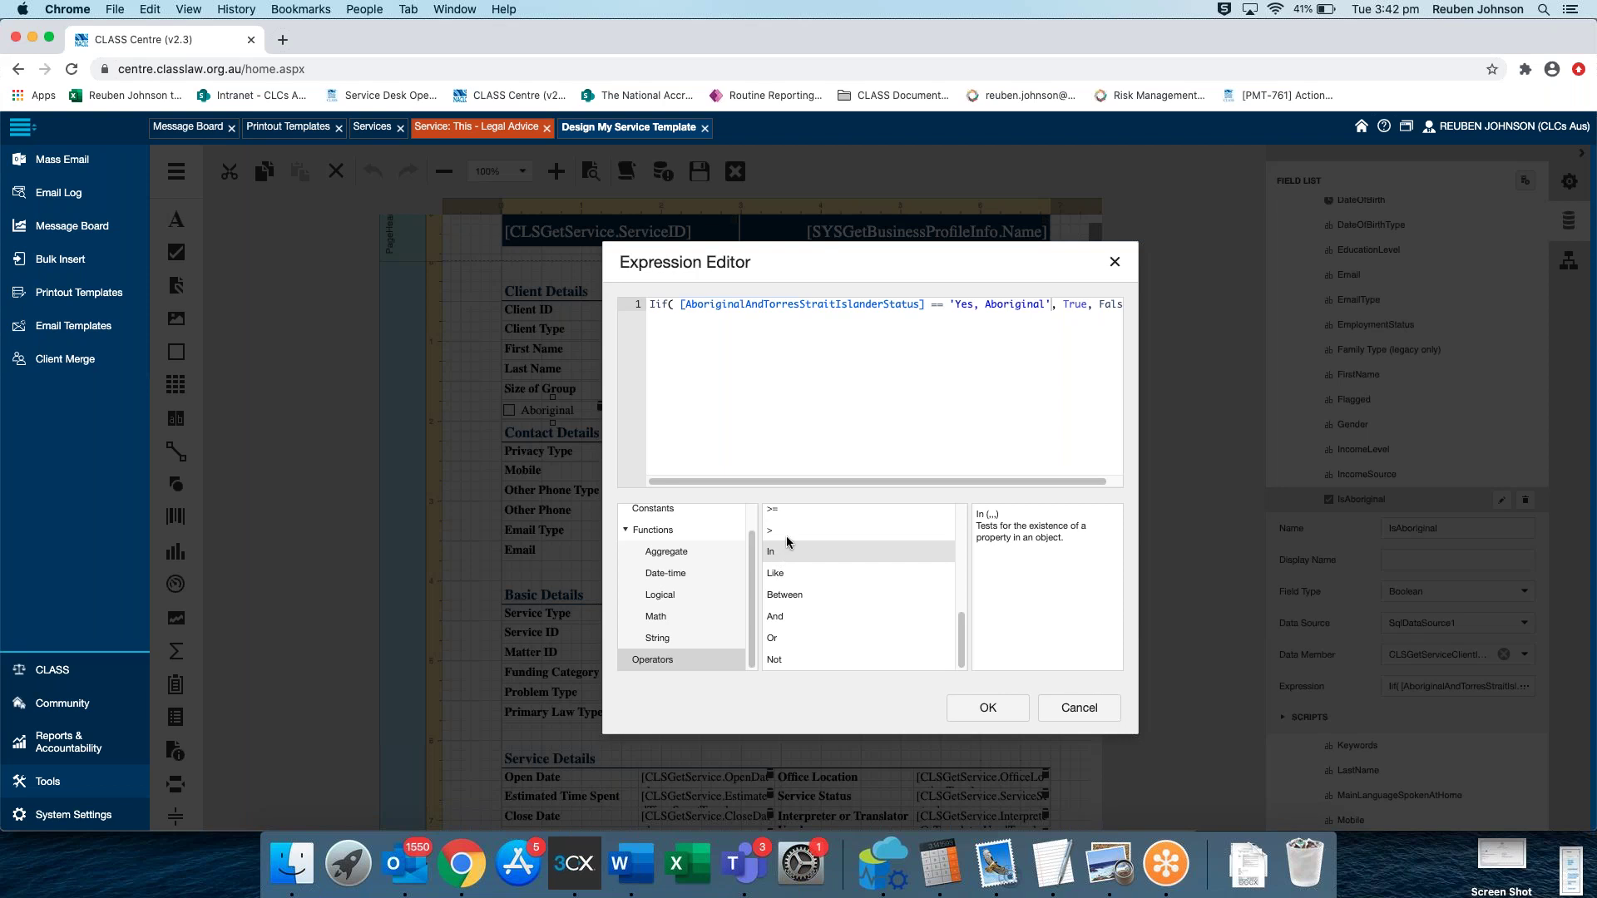
# Extend the IsAboriginal condition with Or [AboriginalAndTorresStraitIslanderStatus] == 'Both Aboriginal and Torres Strait Islander'
pyautogui.click(940, 306)
pyautogui.click(1051, 304)
pyautogui.write('Or Ab')
pyautogui.press('Return')
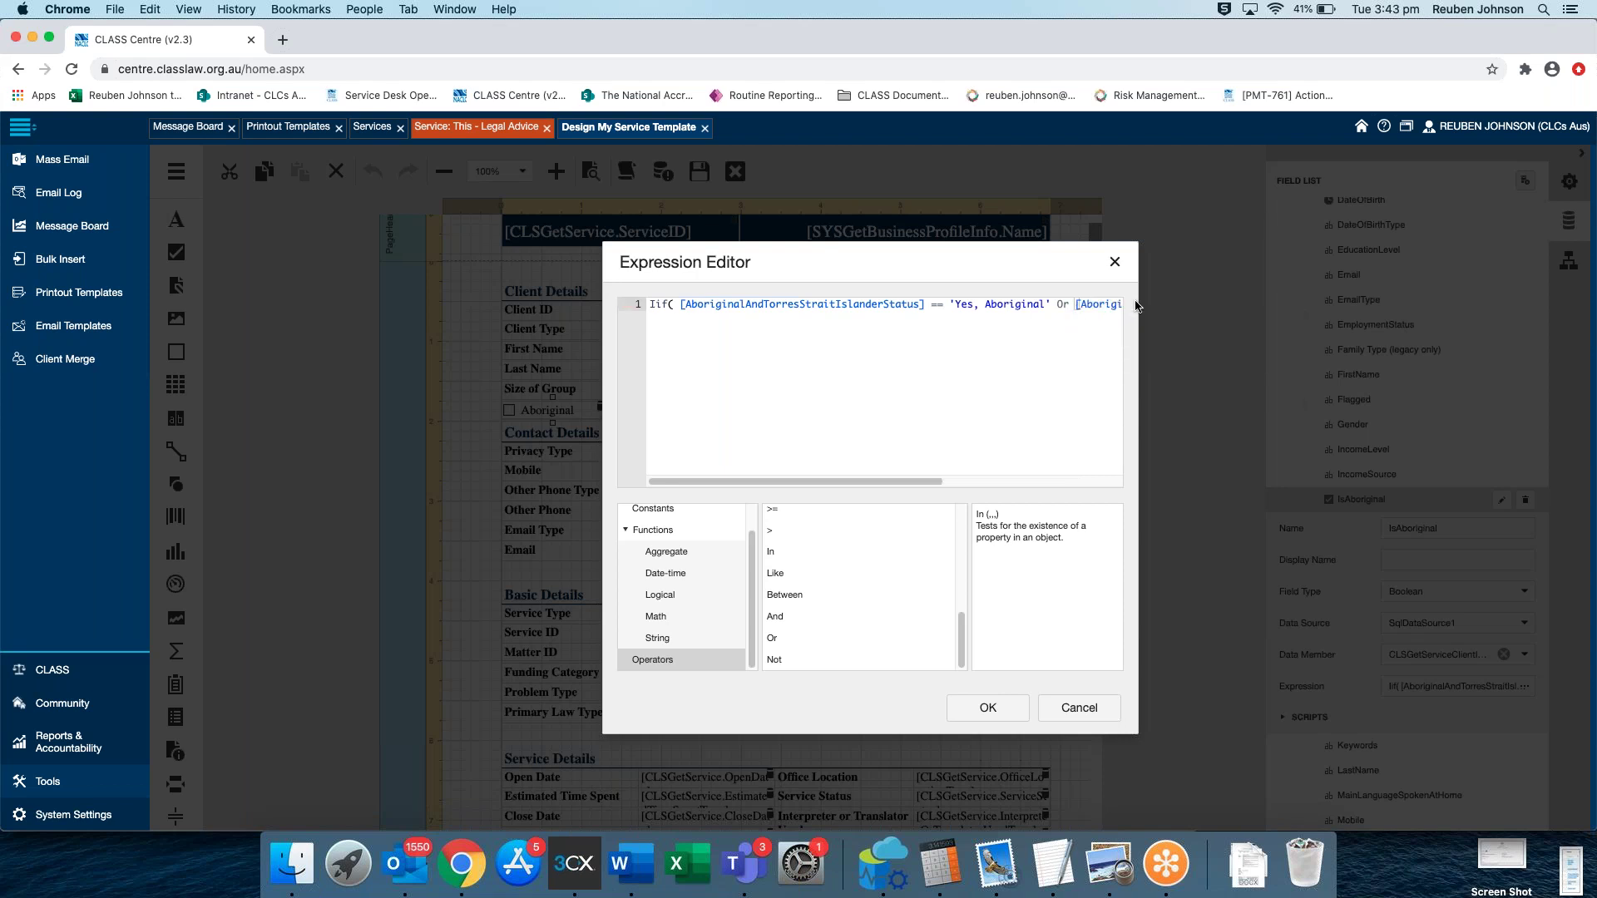
pyautogui.write("== '")
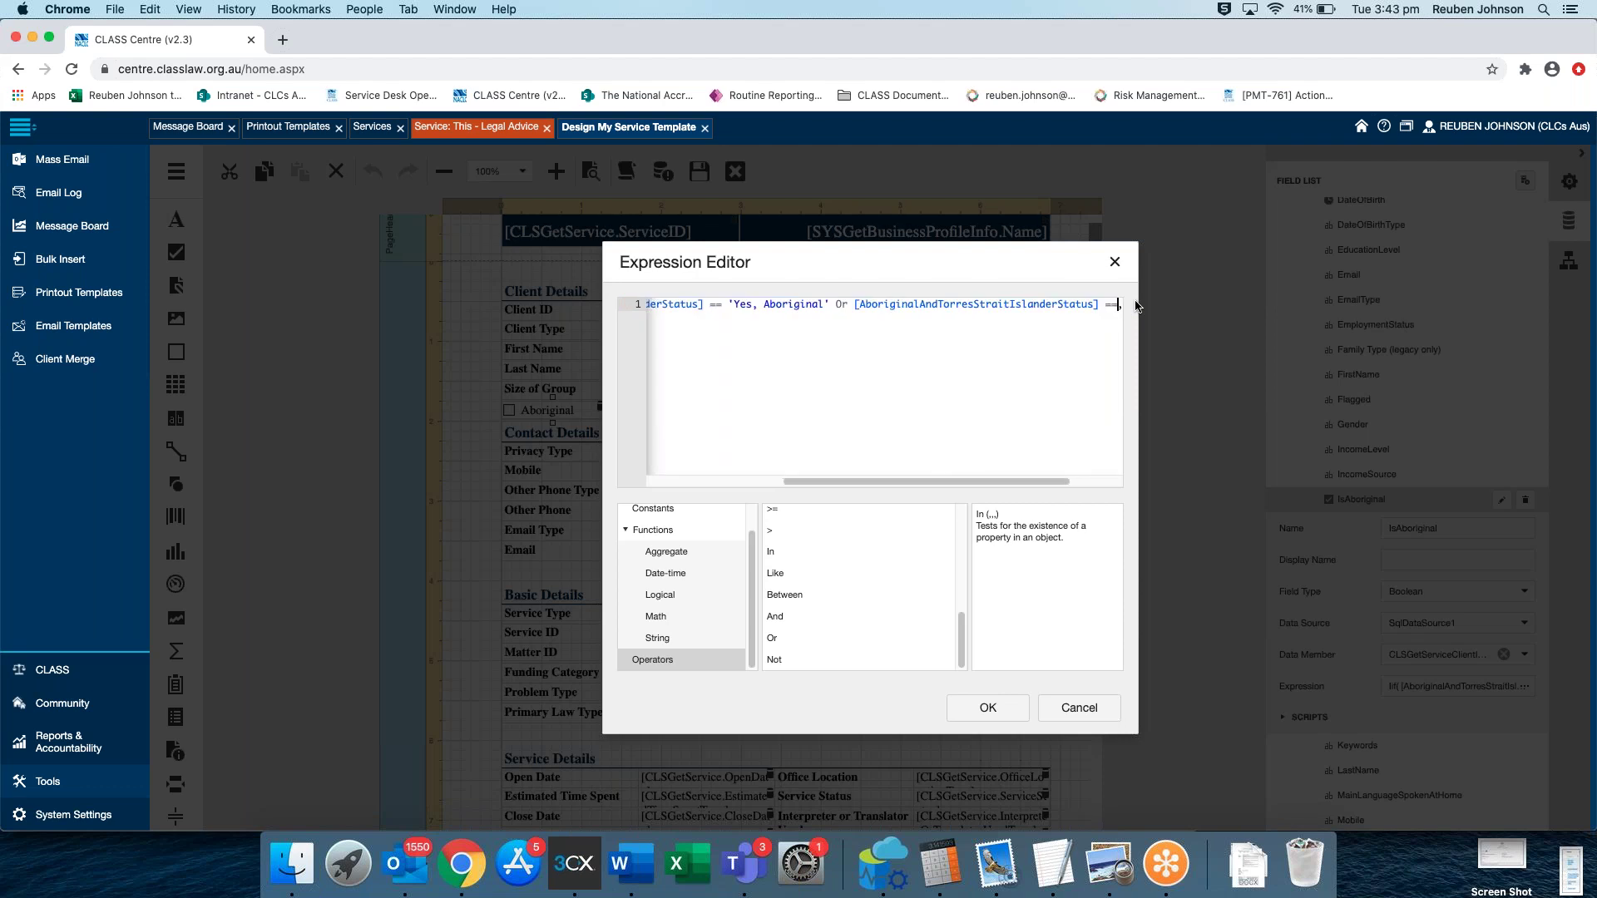
pyautogui.write('B')
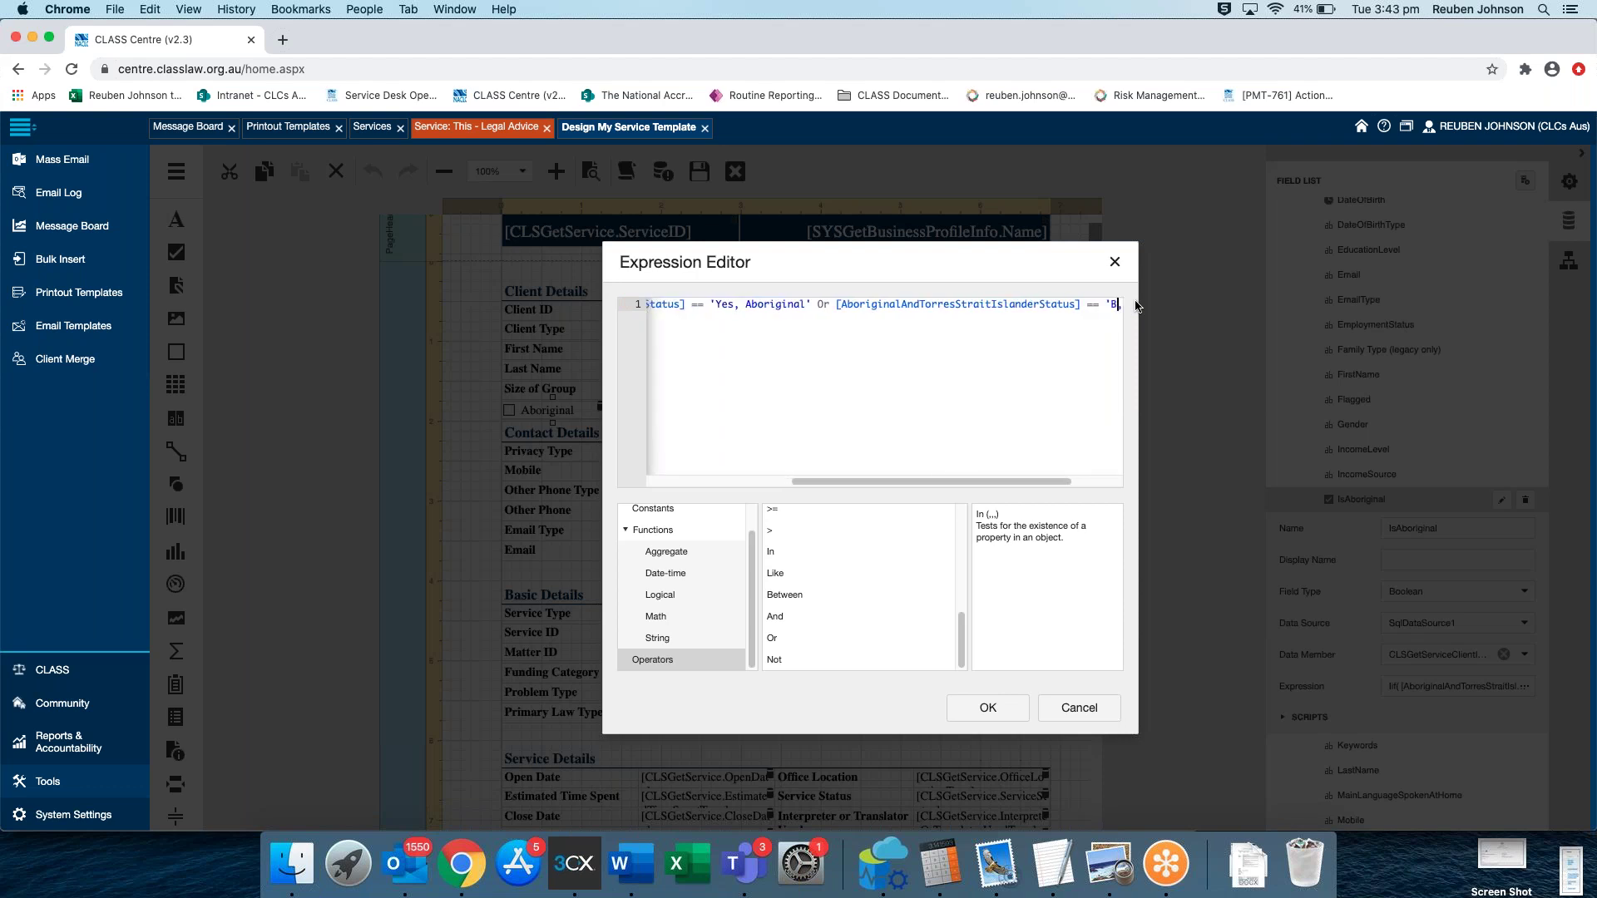
pyautogui.write('oth Aboriginal ')
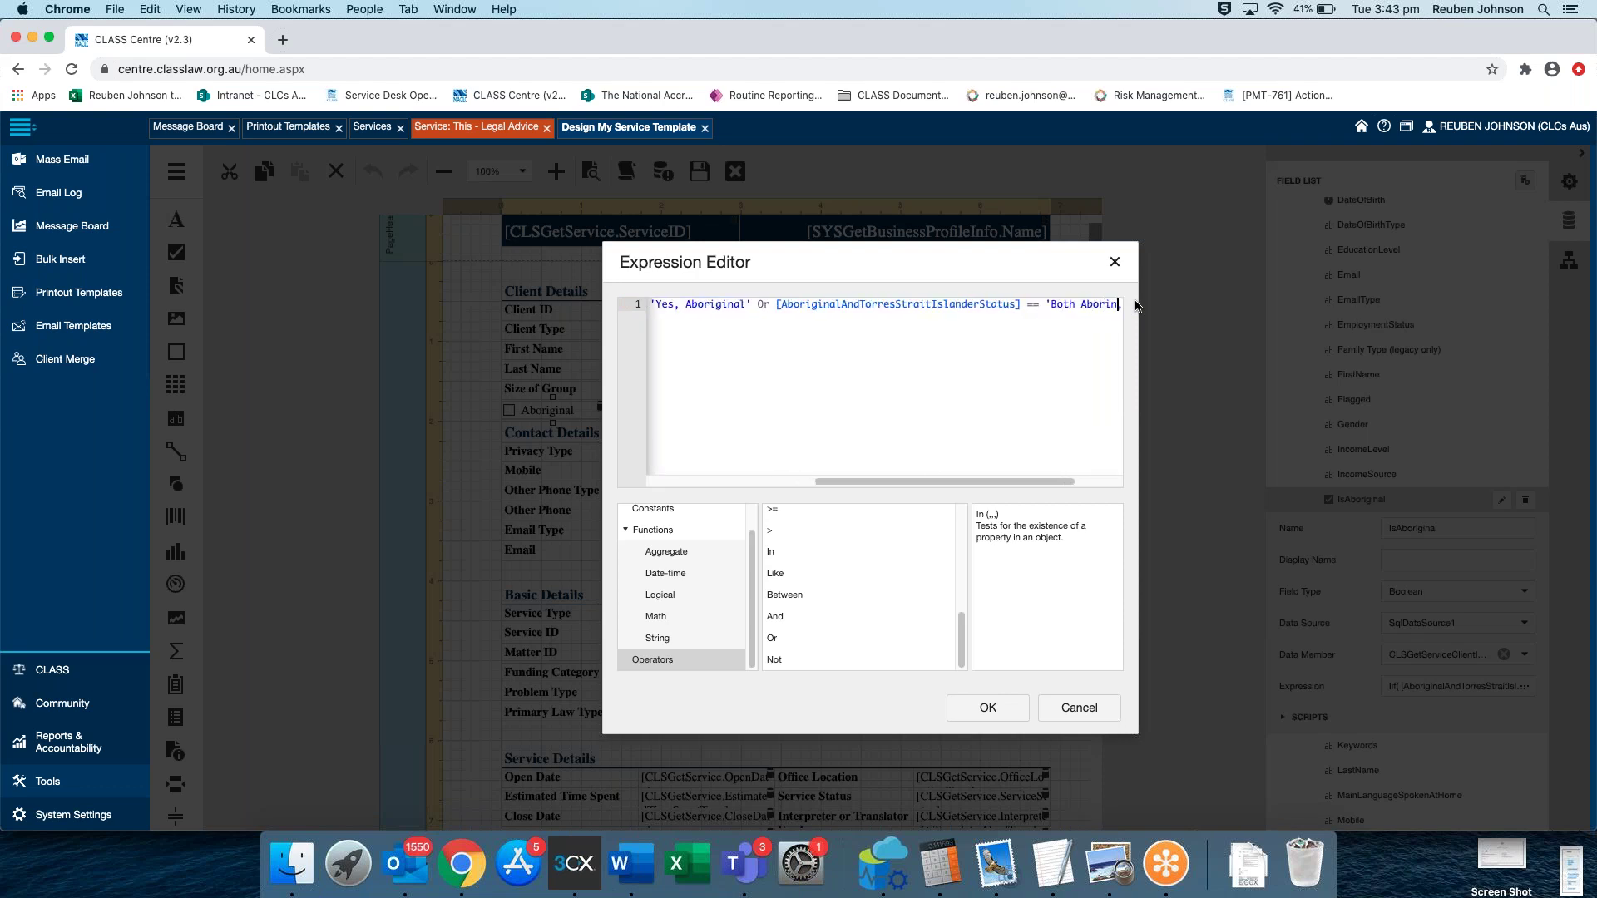
pyautogui.write('and ')
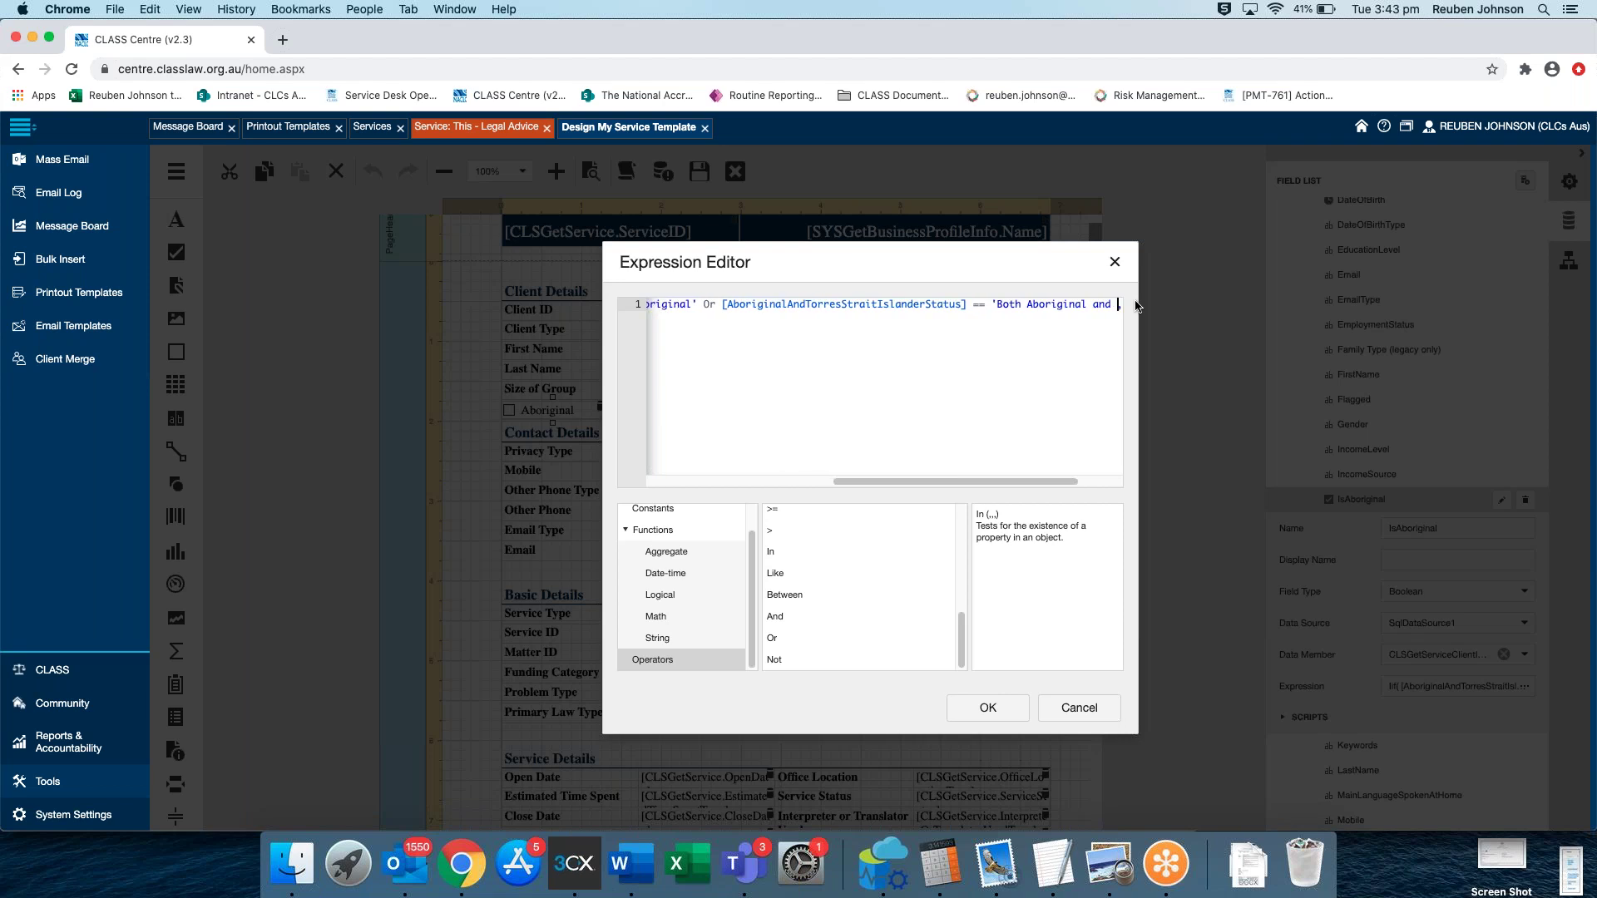
pyautogui.write('Torres T')
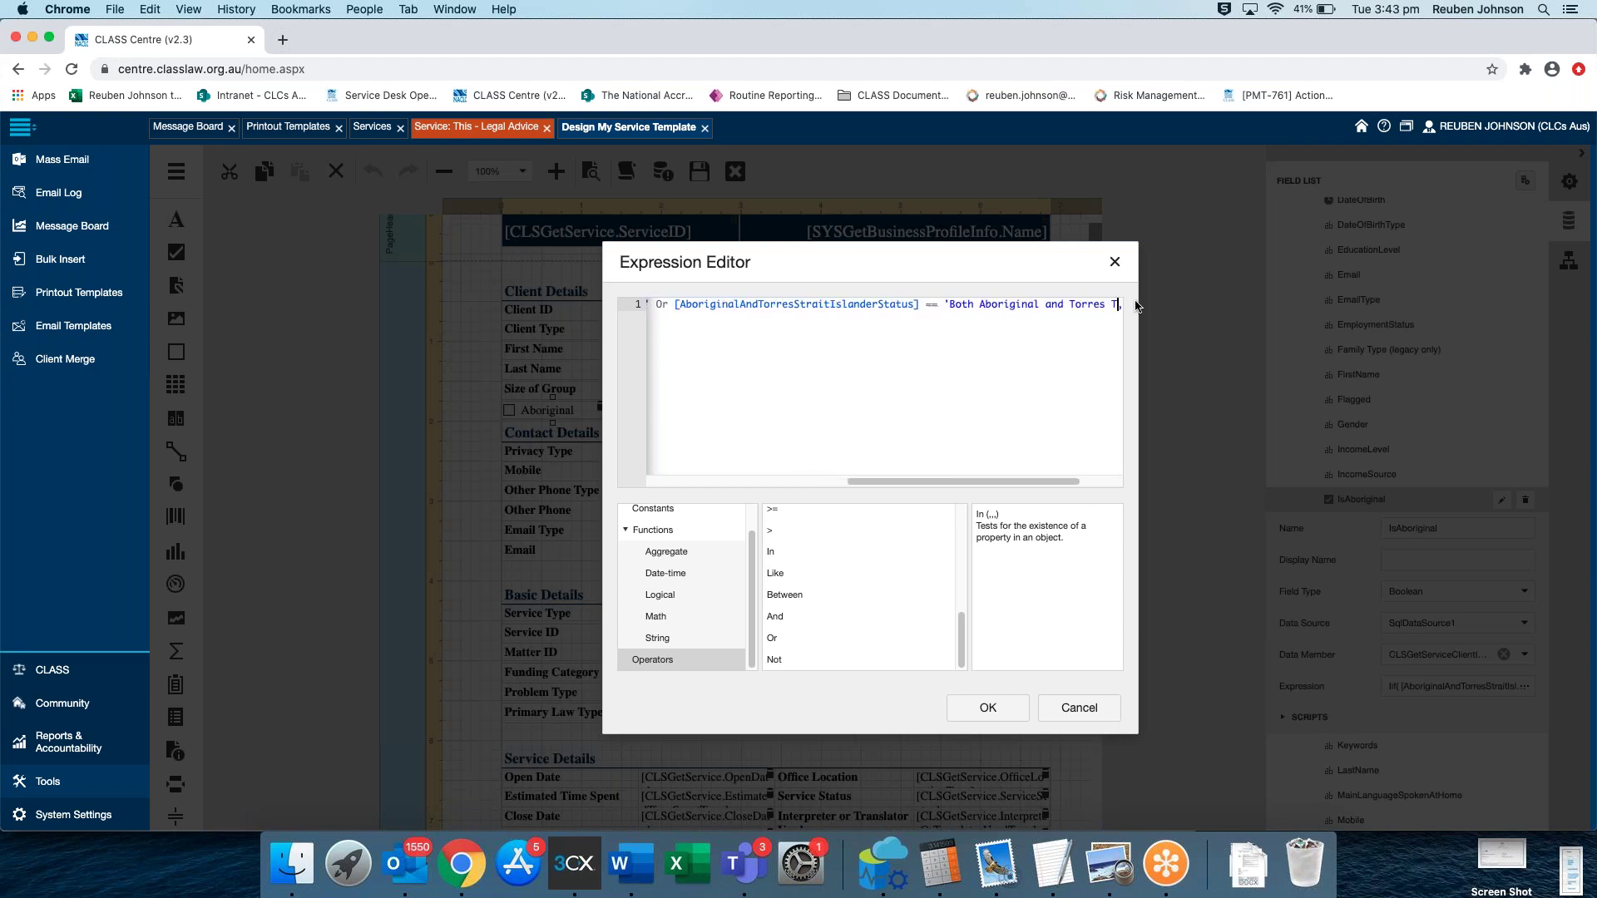
pyautogui.write('trao')
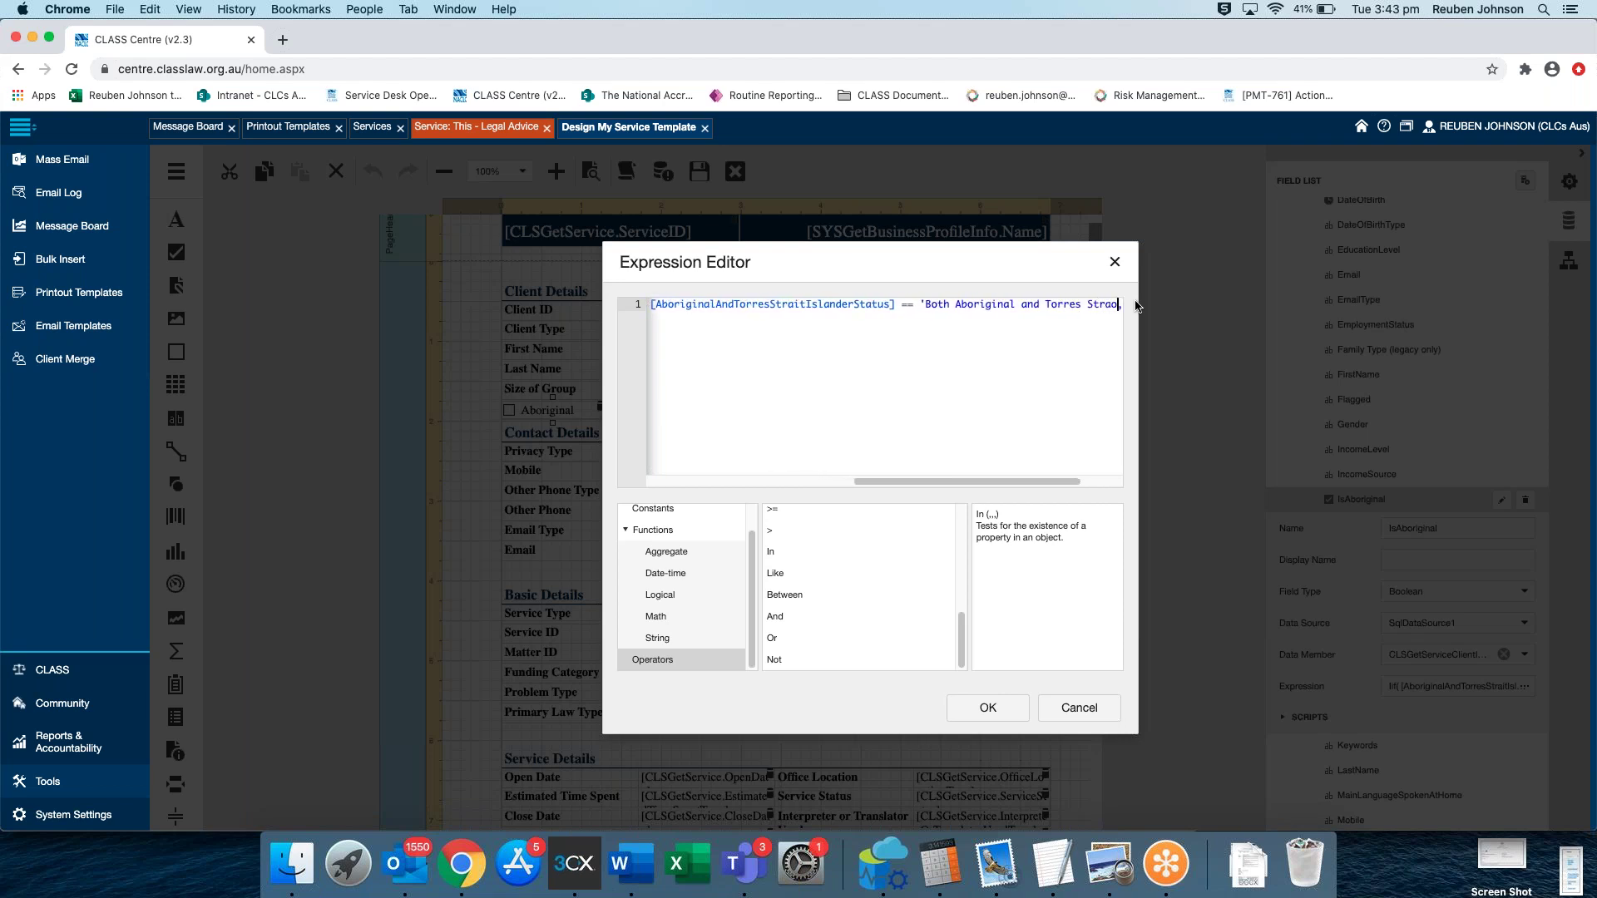
pyautogui.write('it Islander')
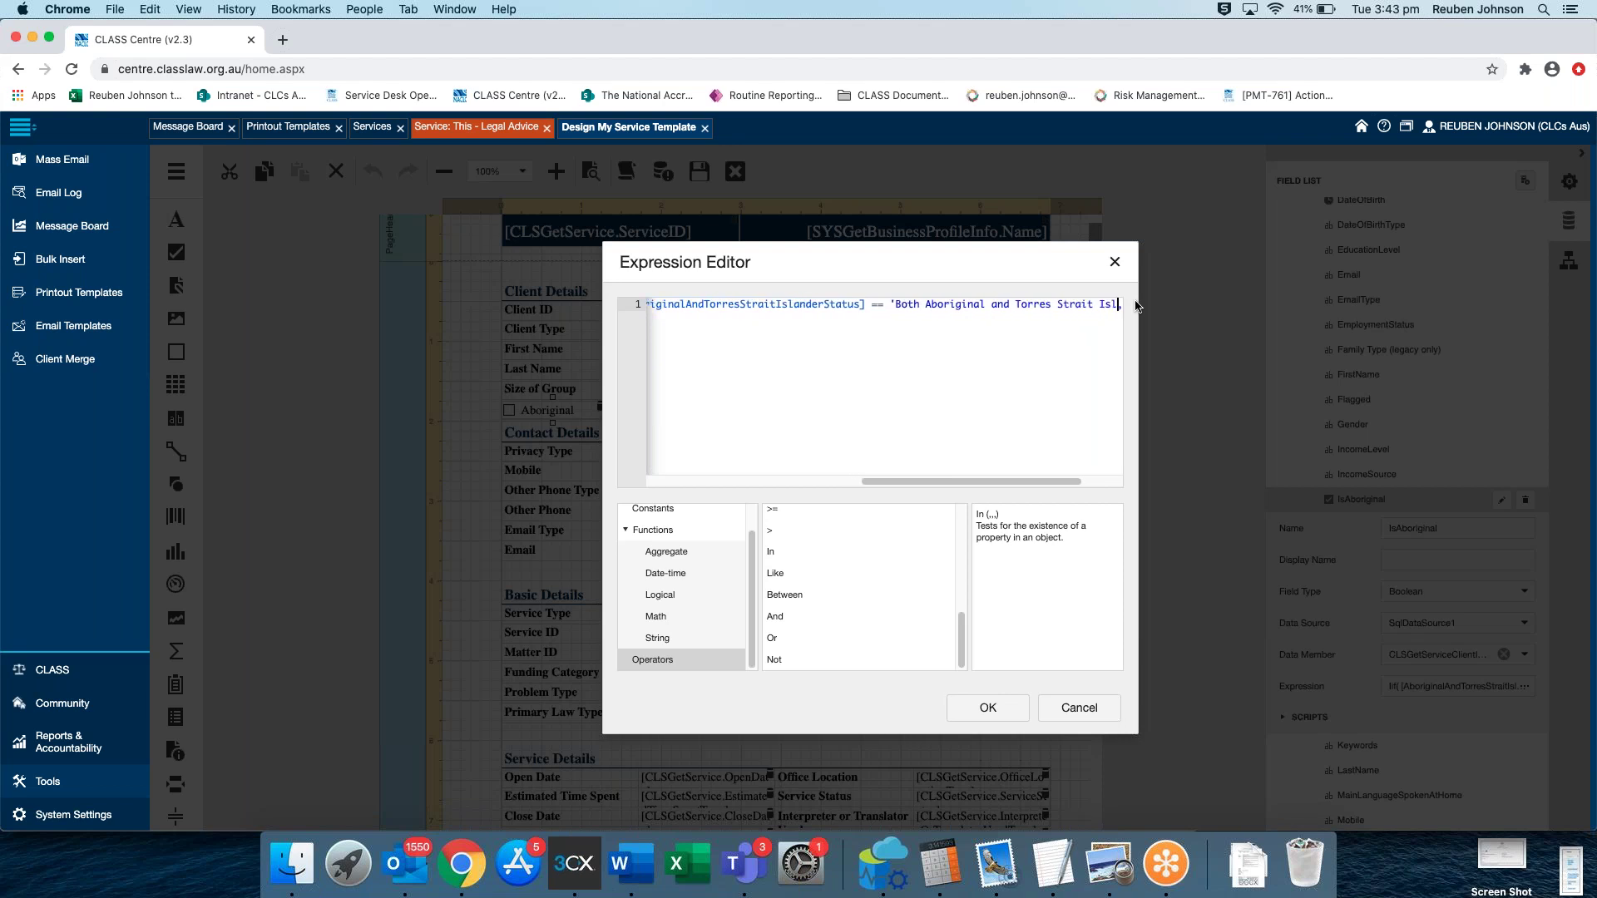
pyautogui.write("'")
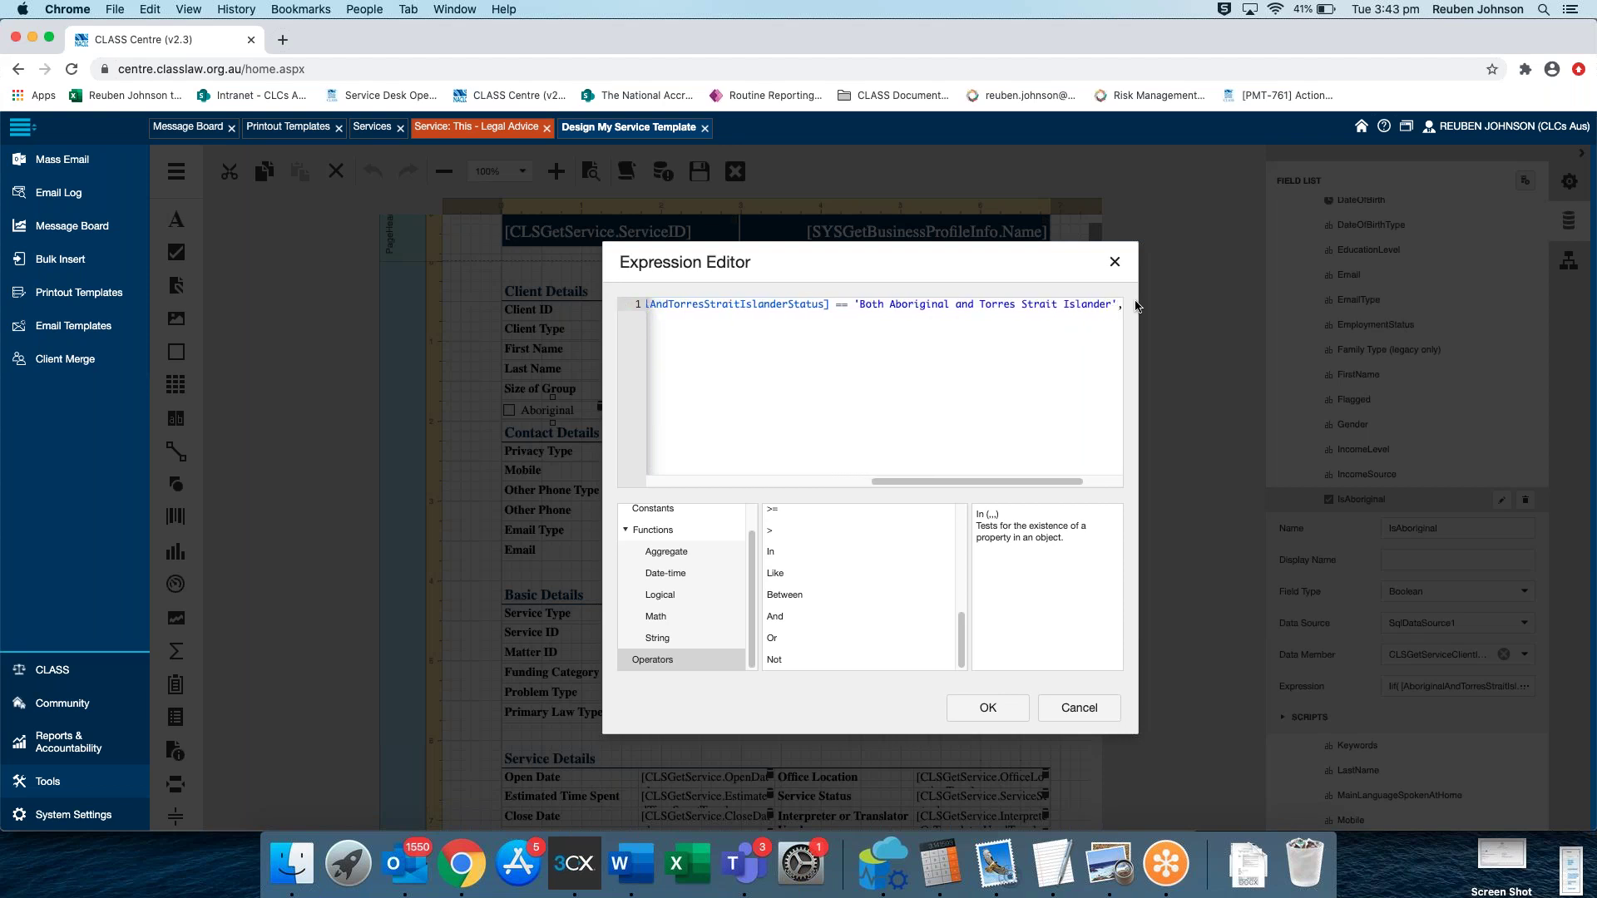
# Review the whole expression and replace the == before 'Yes, Aboriginal' with In( directly against the value
pyautogui.moveTo(1041, 483); pyautogui.dragTo(753, 479)
pyautogui.hscroll(5, 823, 469)
pyautogui.hscroll(3, 879, 471)
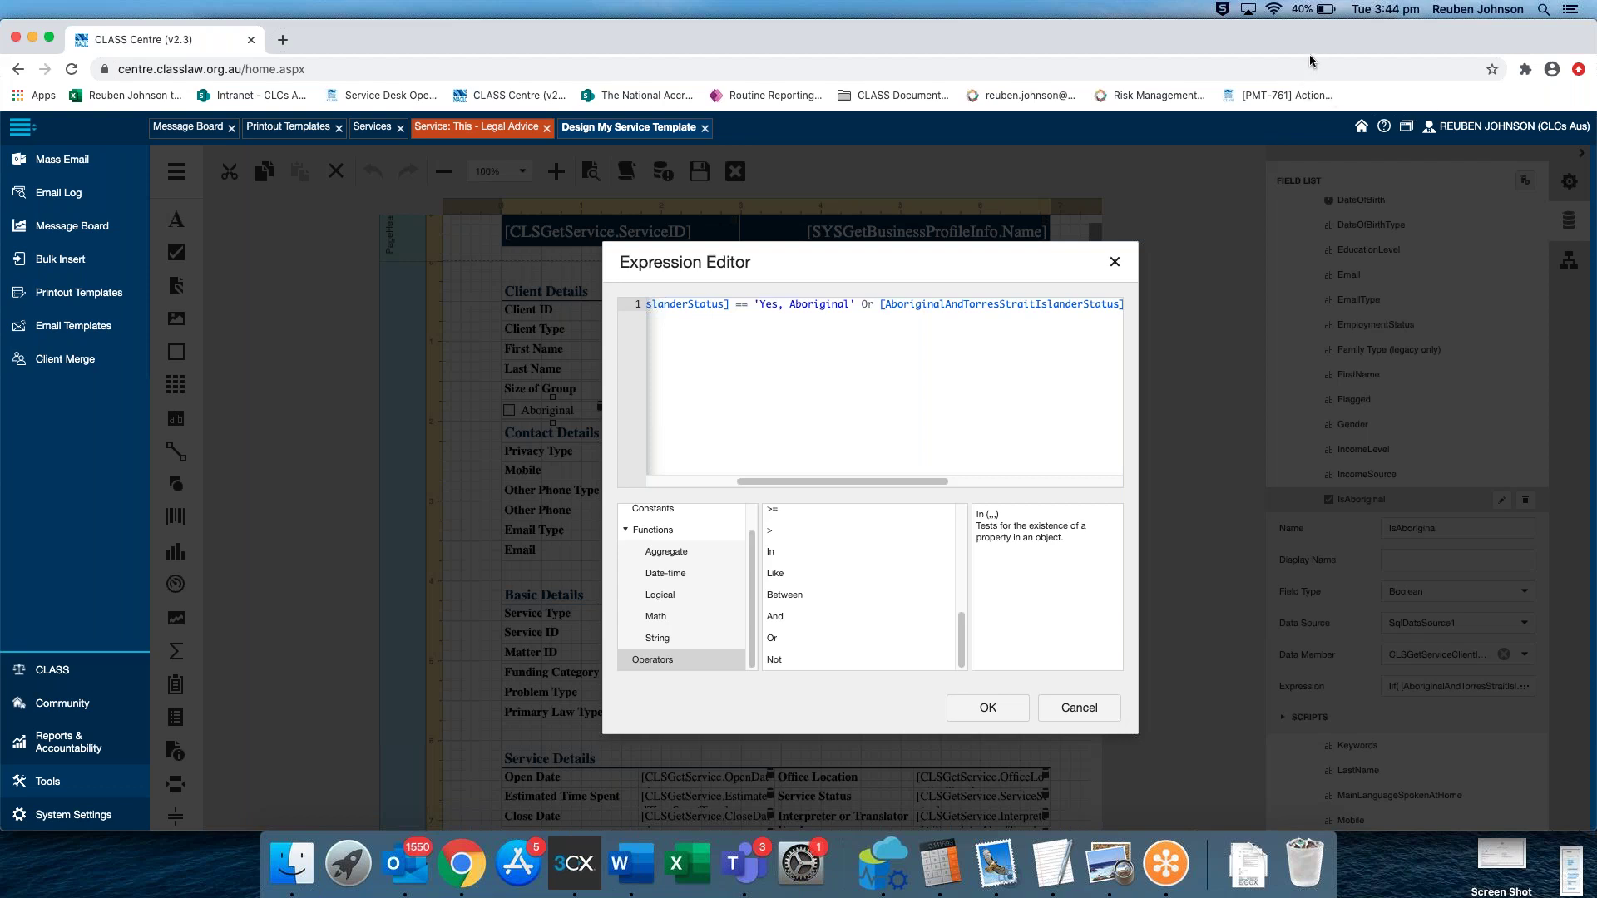
pyautogui.click(855, 480)
pyautogui.moveTo(920, 482); pyautogui.dragTo(1095, 482)
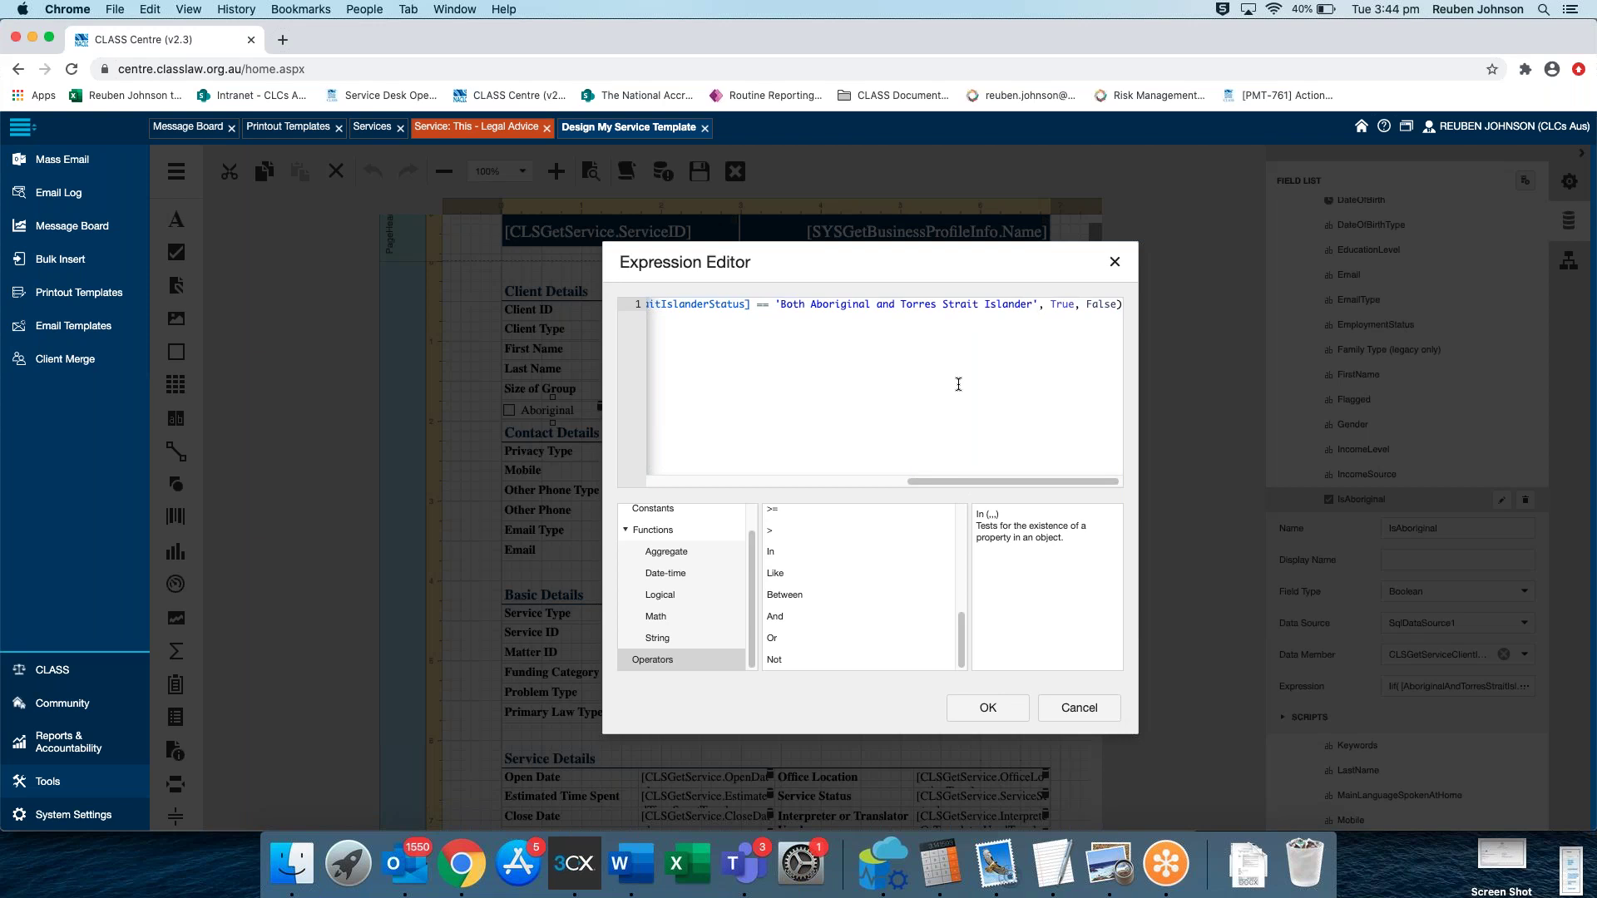
pyautogui.moveTo(955, 480); pyautogui.dragTo(760, 451)
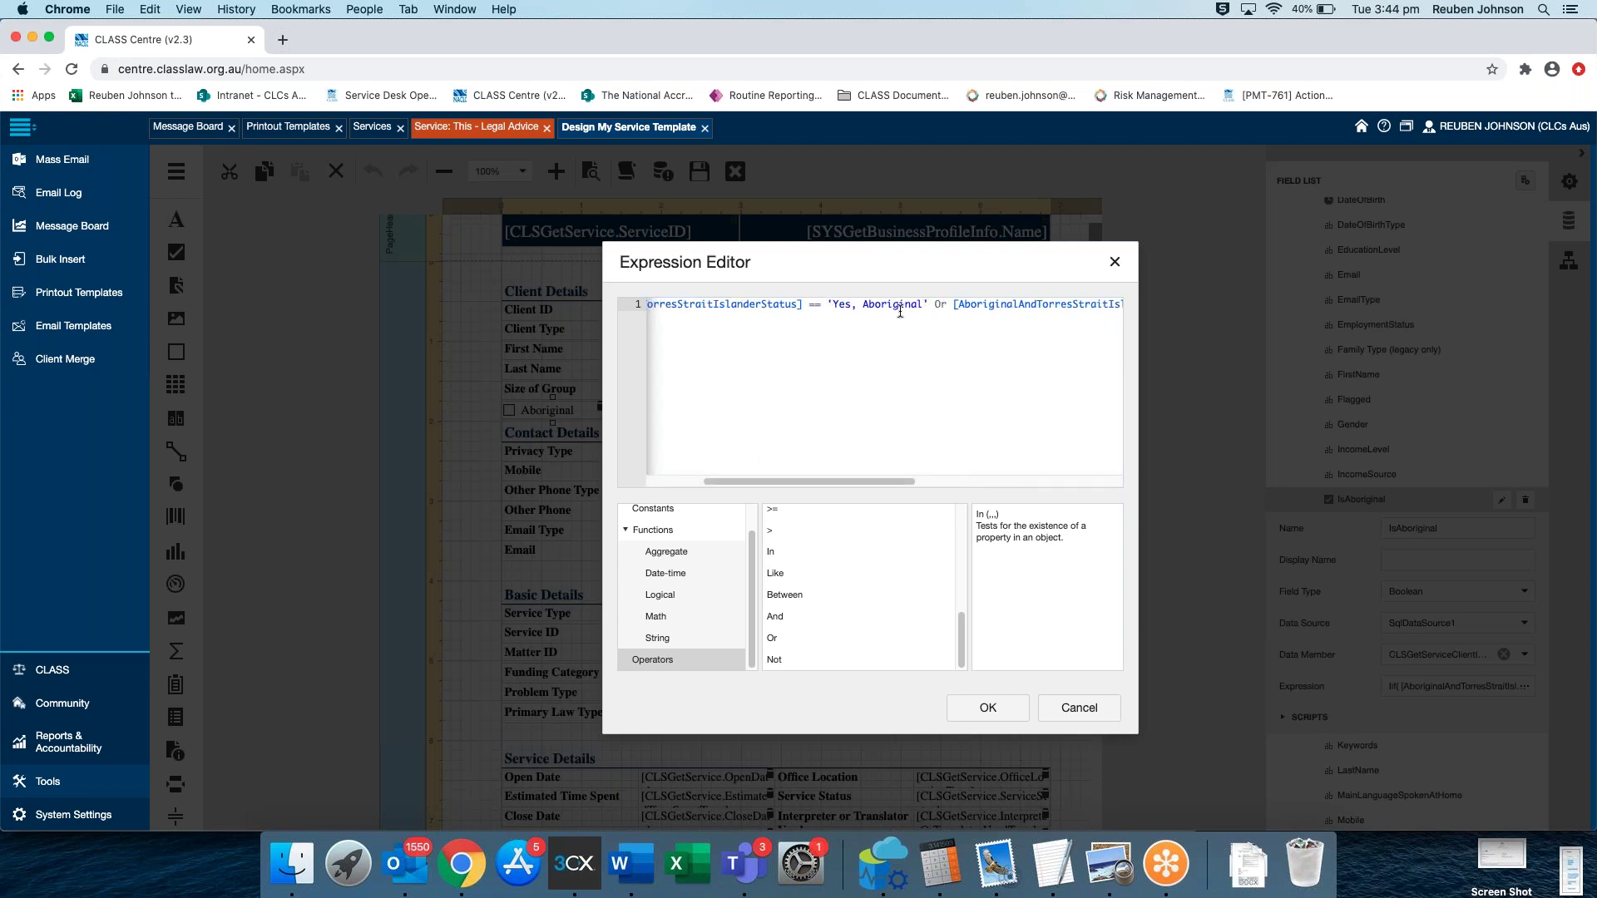
pyautogui.press('BackSpace')
pyautogui.press('BackSpace')
pyautogui.write('IN')
pyautogui.press('BackSpace')
pyautogui.write('n(')
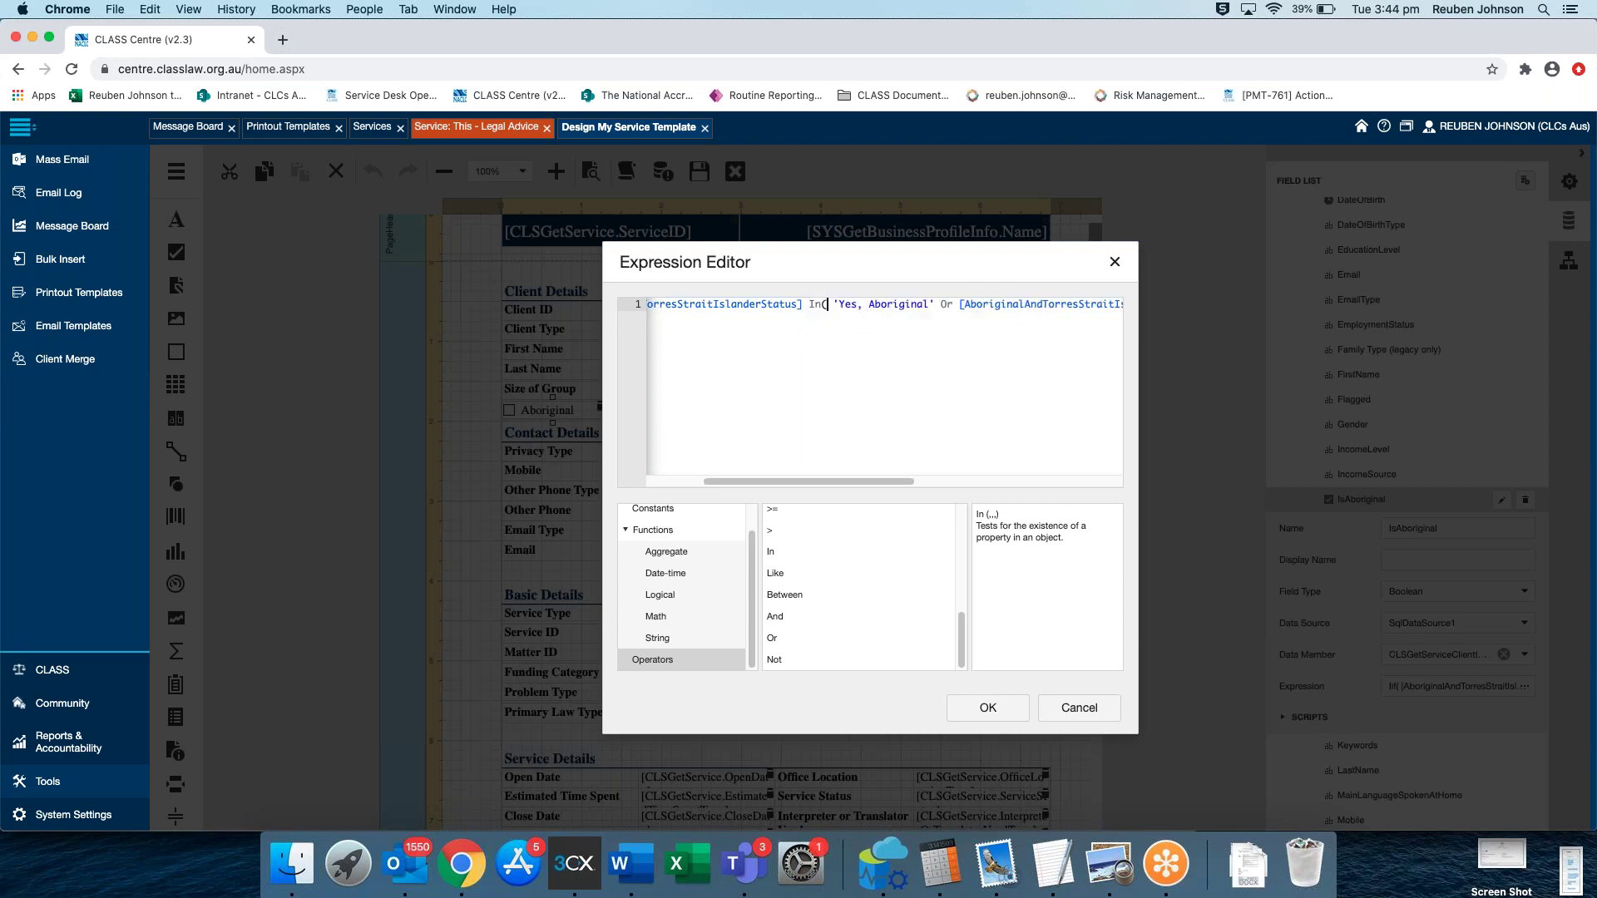
pyautogui.press('Delete')
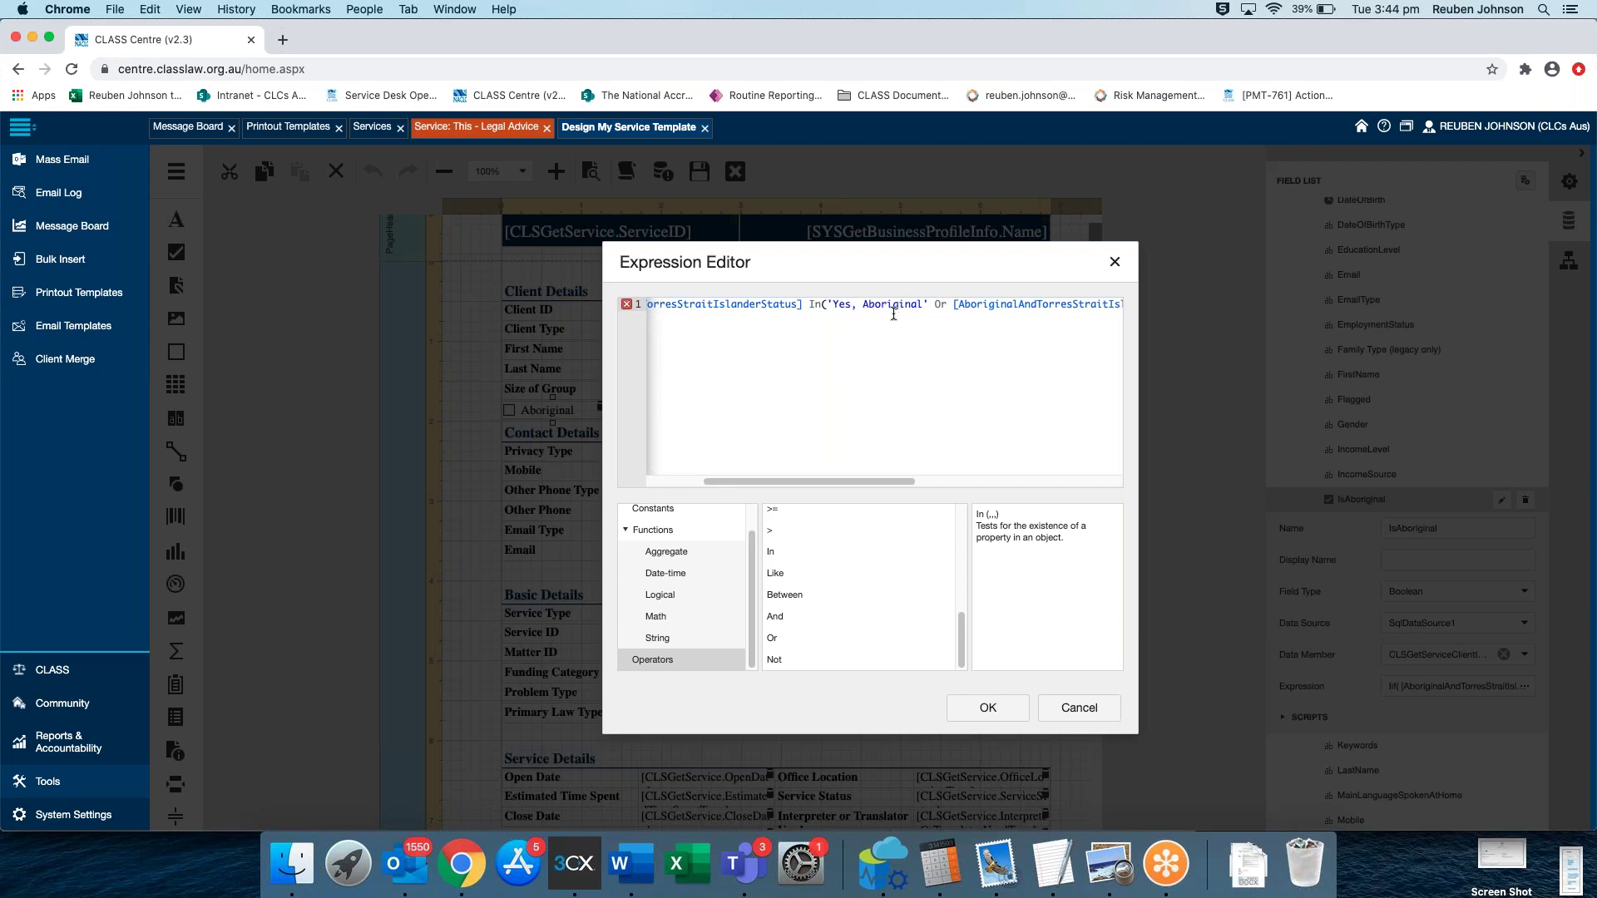
# Replace the Or comparison with a comma so In lists 'Yes, Aboriginal','Both Aboriginal and Torres Strait Islander', close its bracket, and apply the expression
pyautogui.moveTo(929, 305); pyautogui.dragTo(1000, 305)
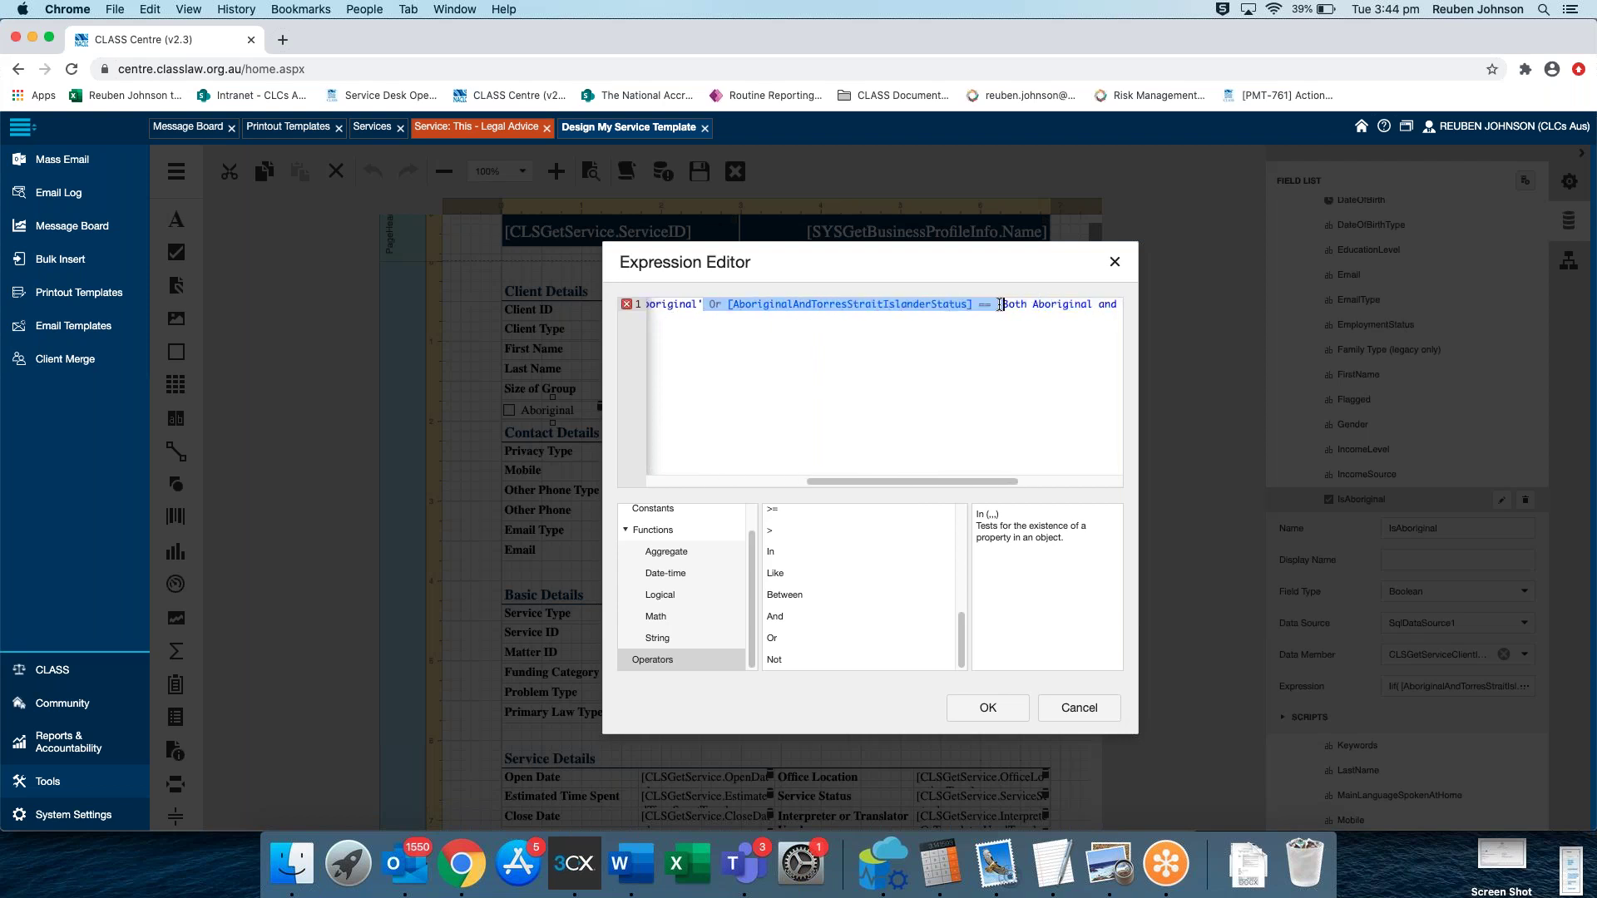
pyautogui.write(',')
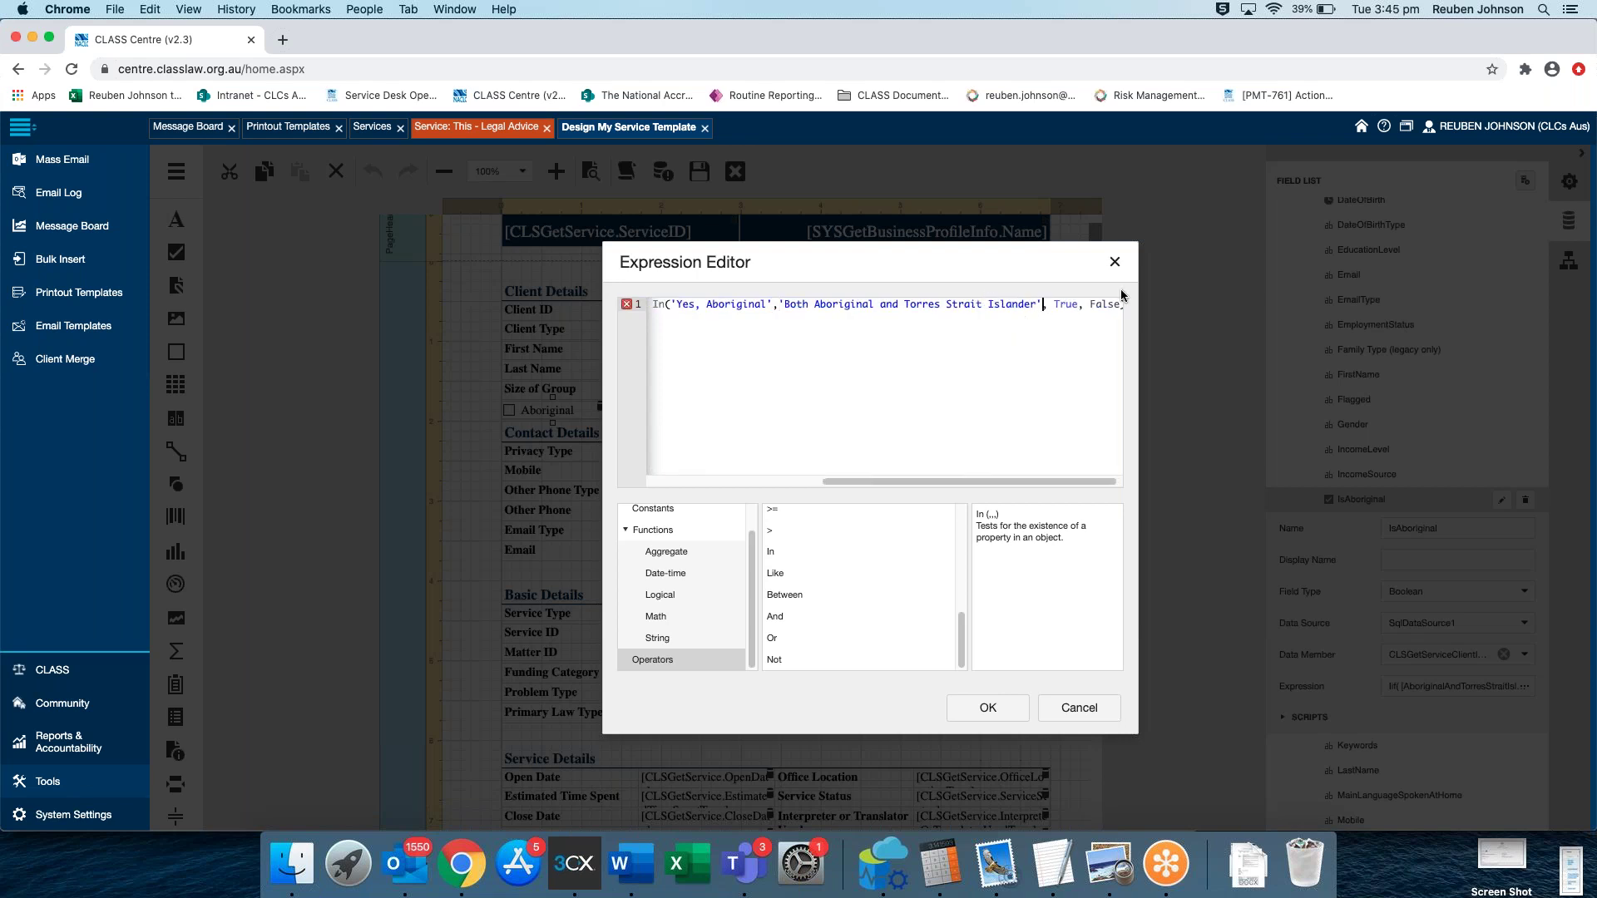
pyautogui.write(')')
pyautogui.moveTo(978, 478); pyautogui.dragTo(945, 481)
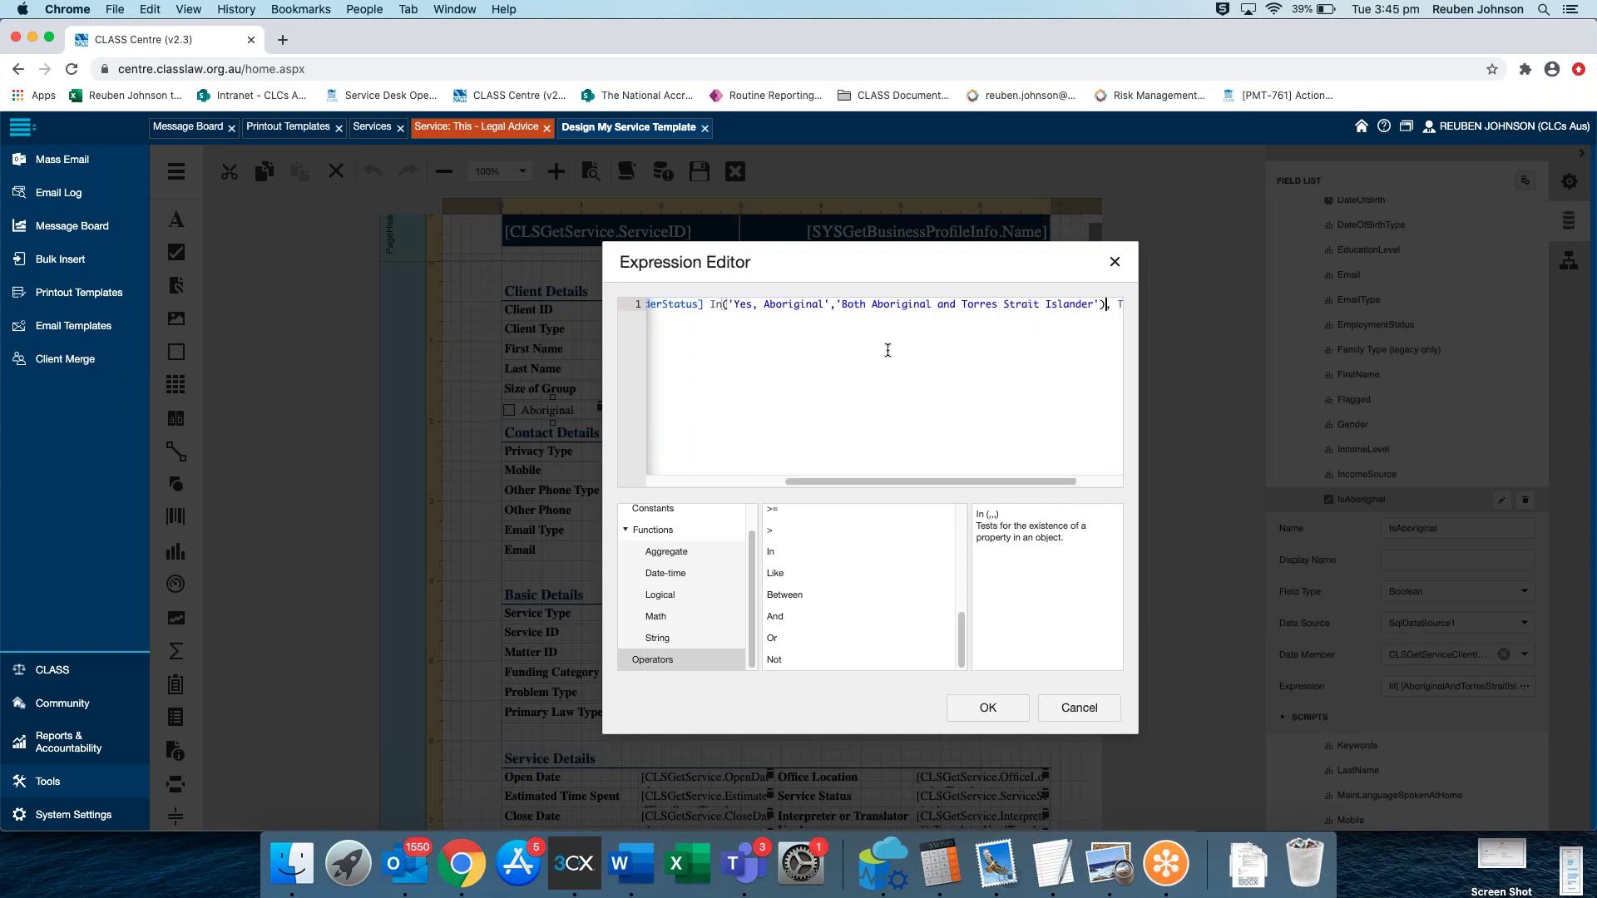
pyautogui.moveTo(782, 305); pyautogui.dragTo(963, 306)
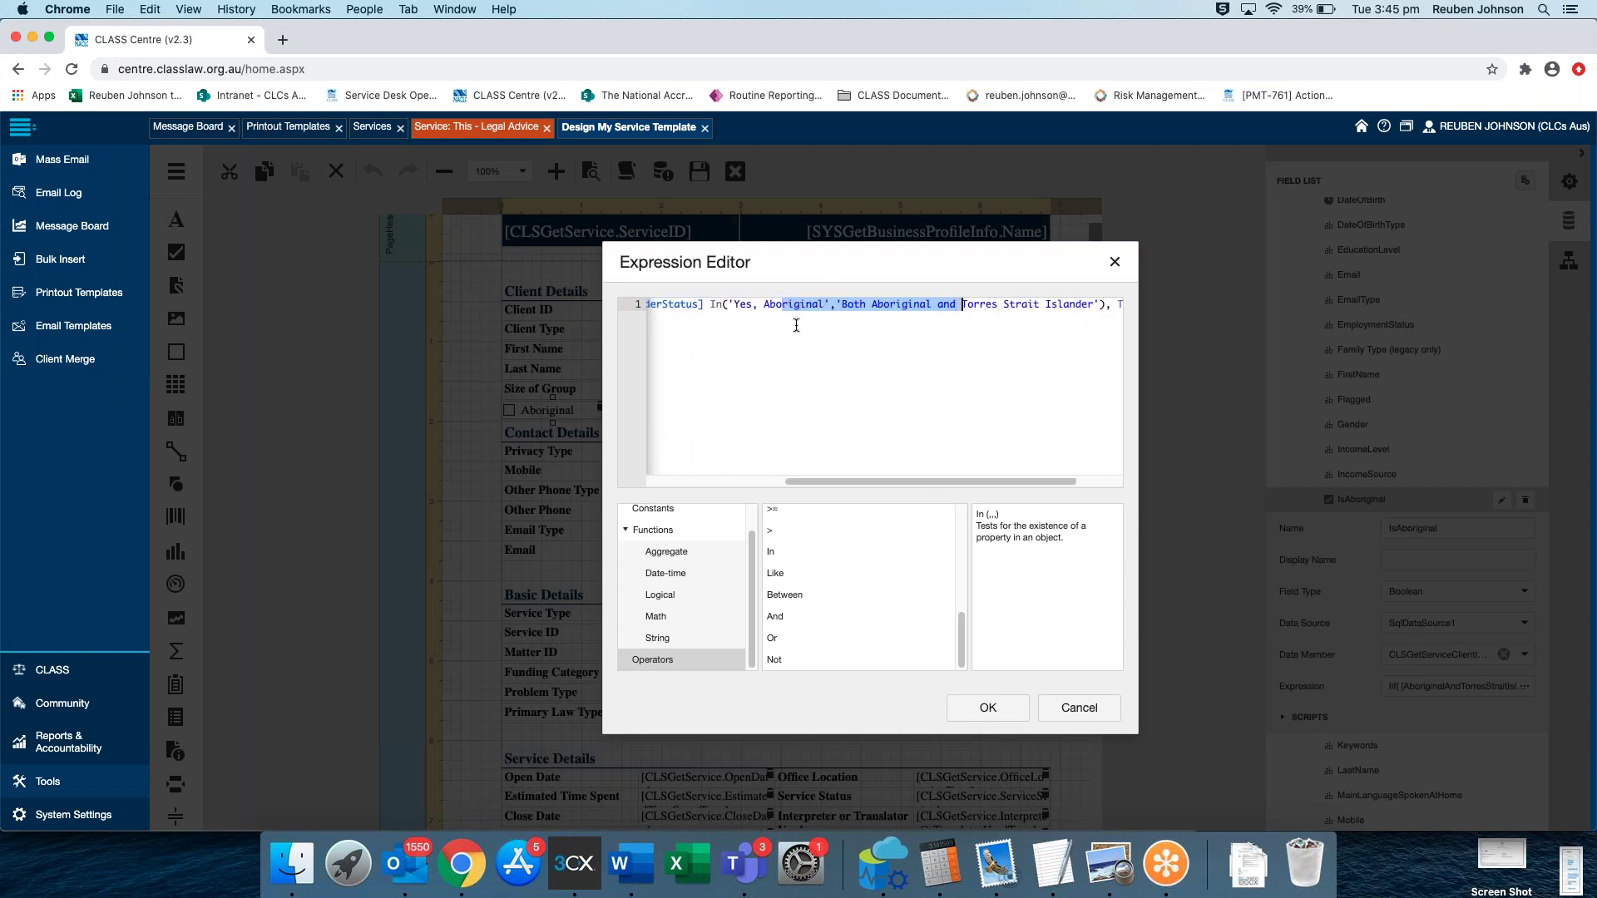
pyautogui.click(778, 481)
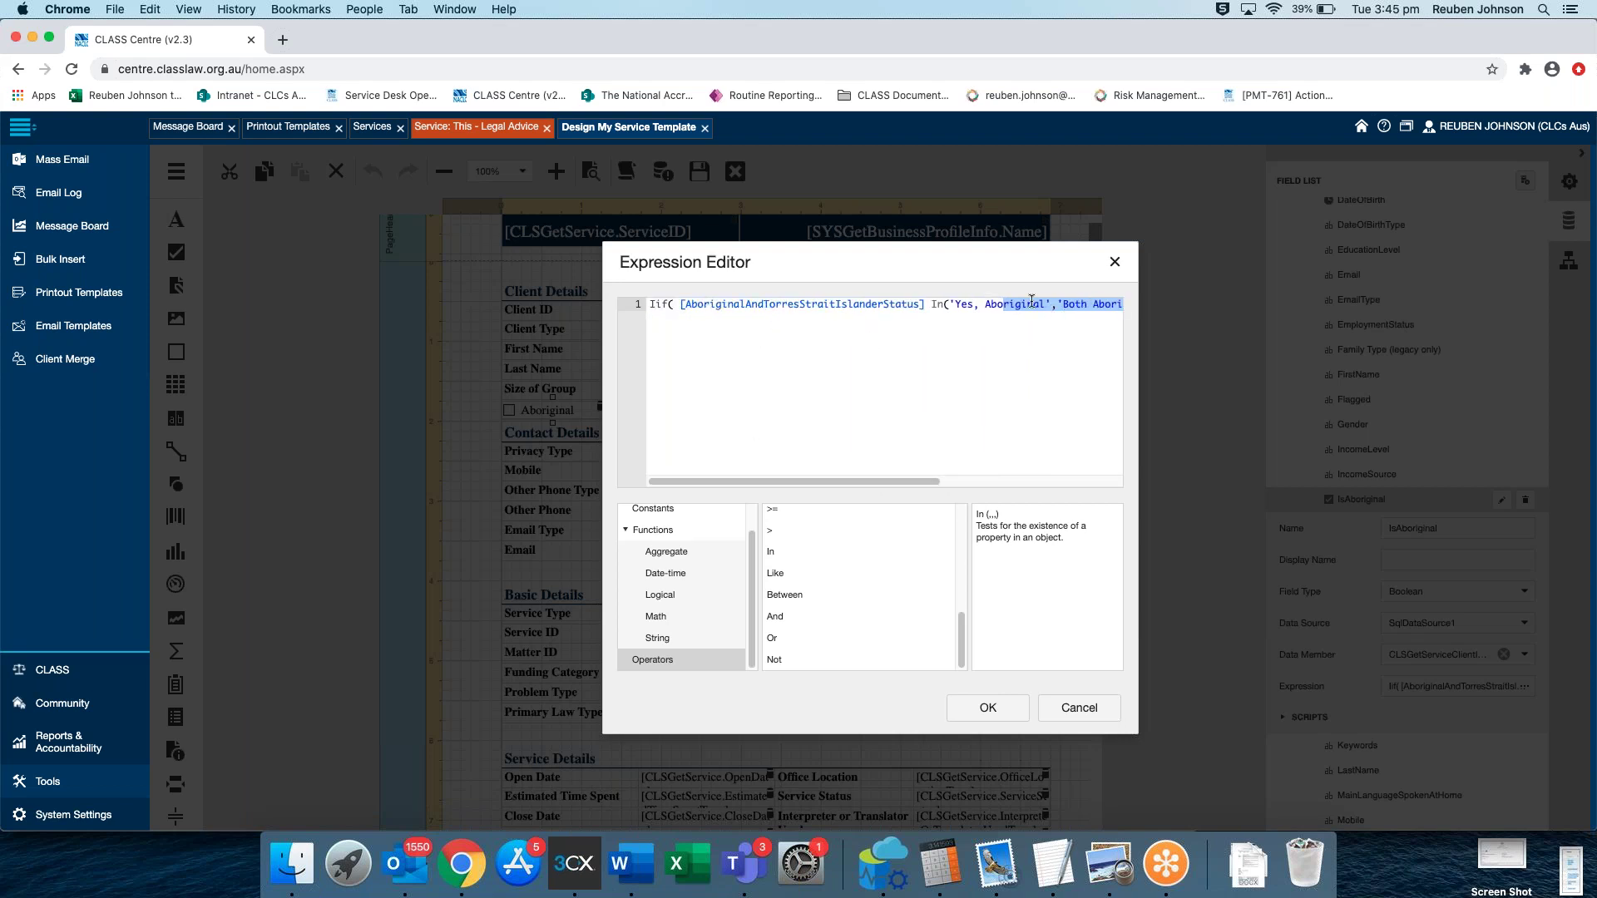
pyautogui.moveTo(842, 484)
pyautogui.mouseDown()
pyautogui.moveTo(1020, 491)
pyautogui.moveTo(841, 488)
pyautogui.mouseUp()
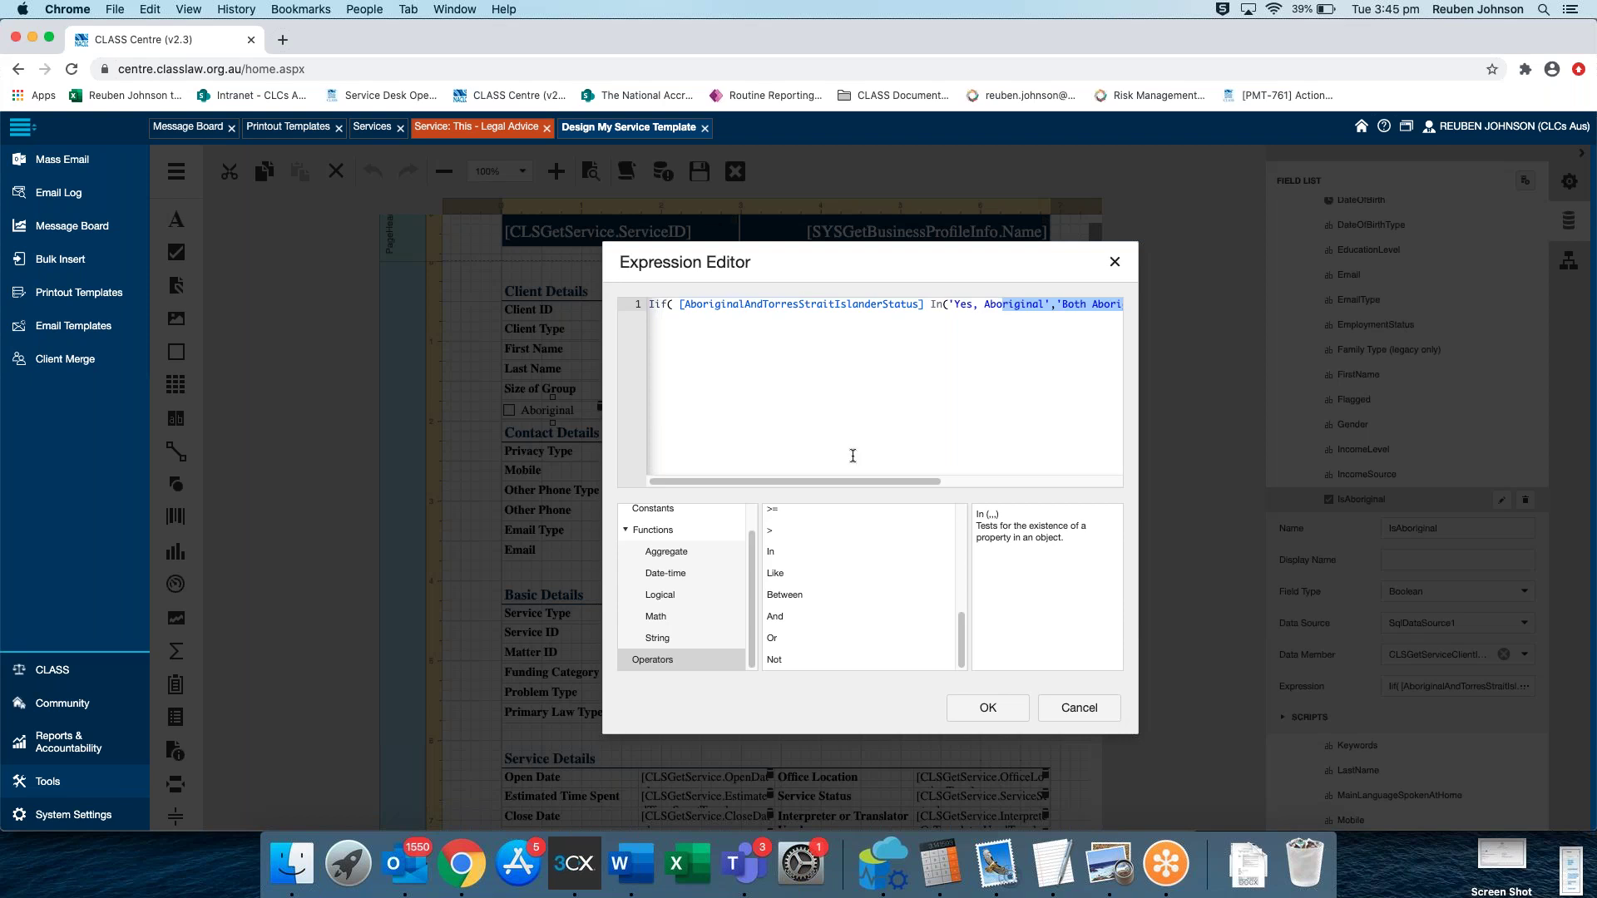
pyautogui.click(881, 404)
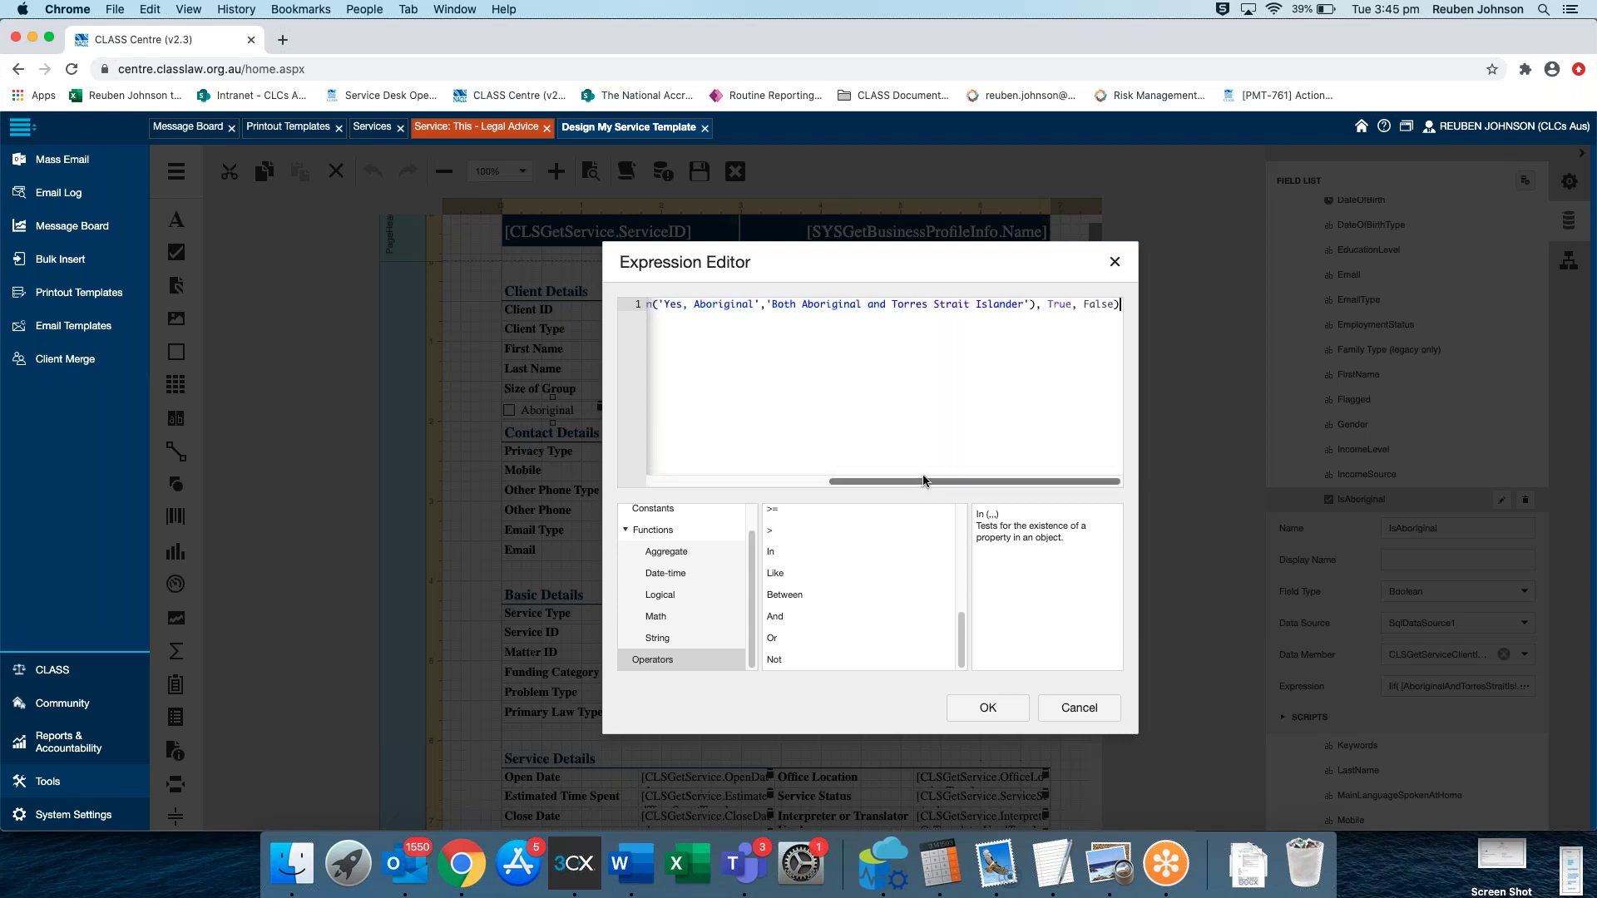
pyautogui.click(982, 714)
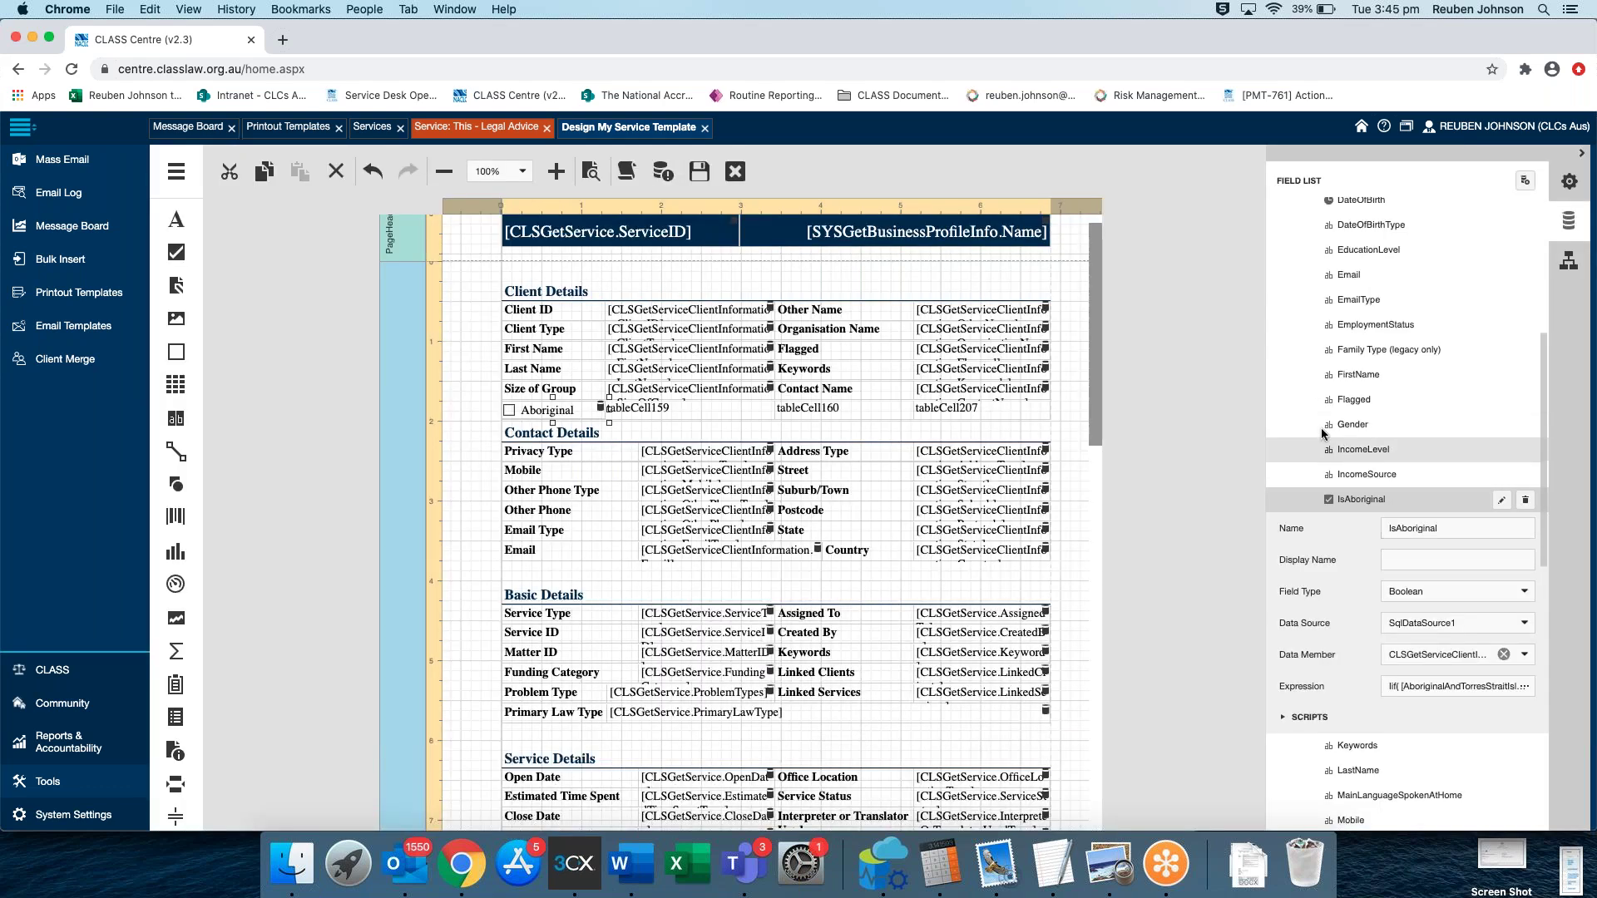
# Preview the service's printout with My Service Template to check the Aboriginal check box against the In expression, and close the preview
pyautogui.click(480, 130)
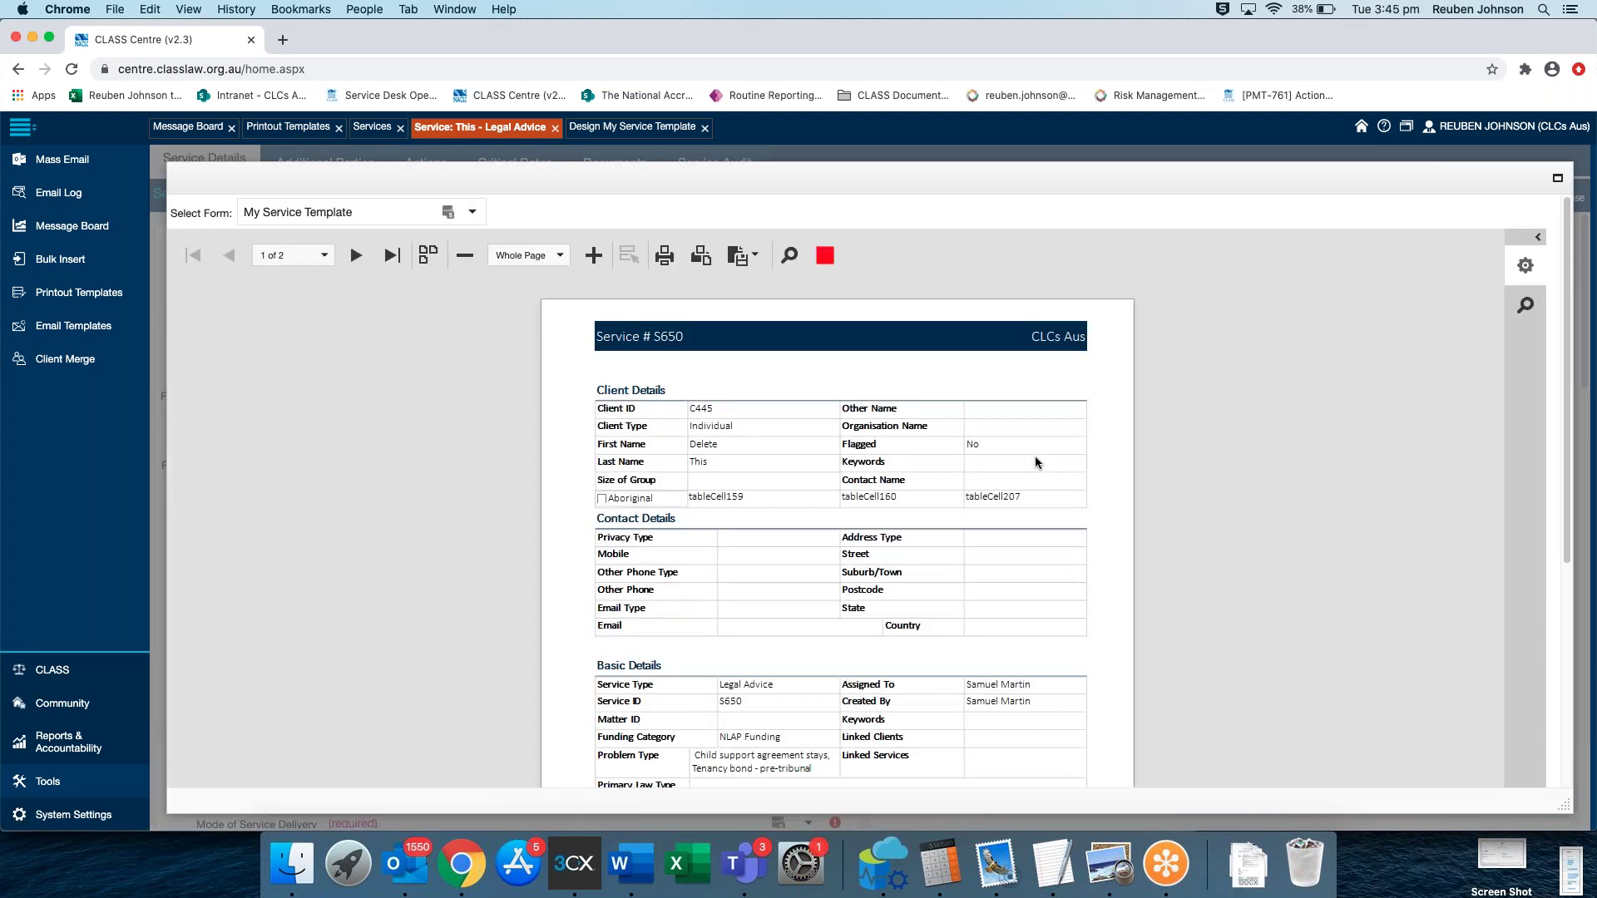
pyautogui.click(824, 255)
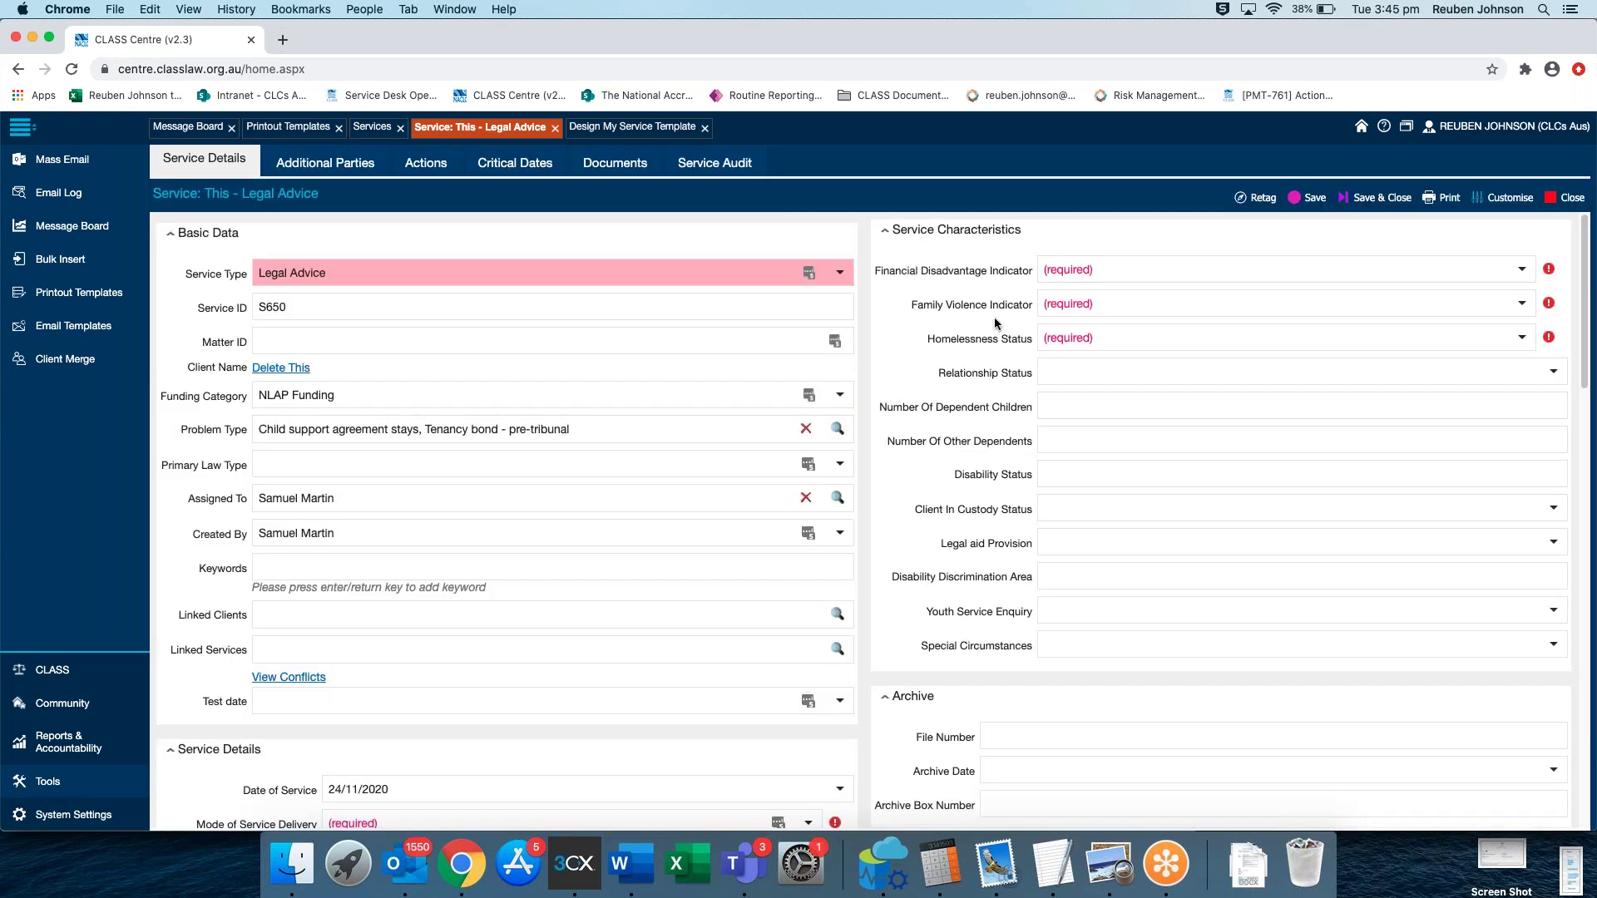
# Reopen the IsAboriginal expression in the template design to recheck it, and return to the Legal Advice service record
pyautogui.click(646, 129)
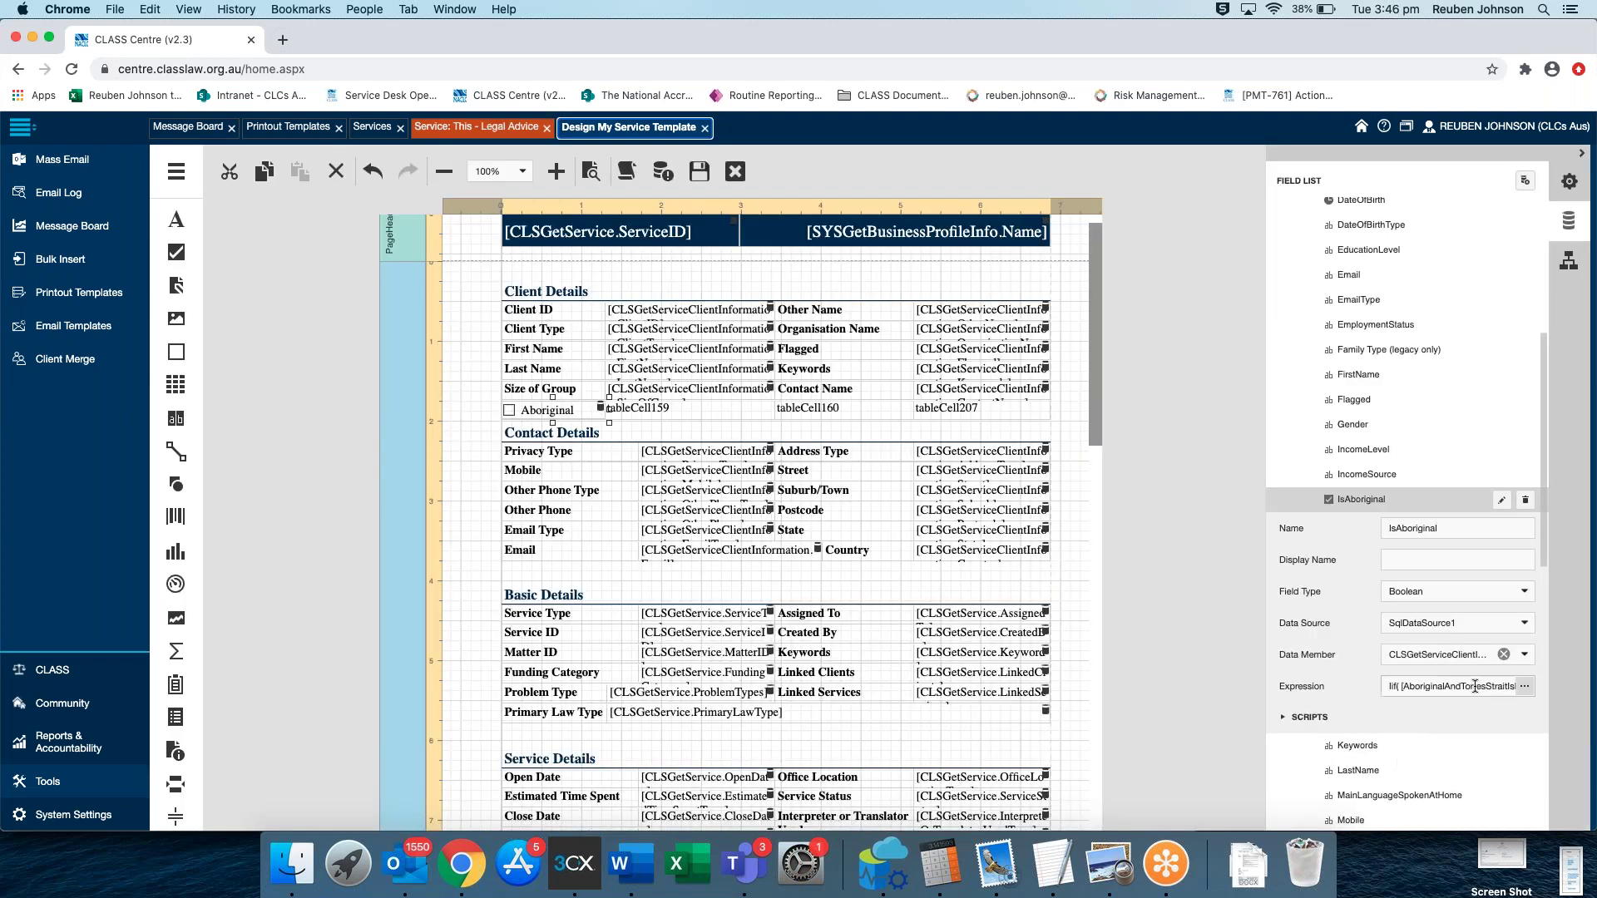
pyautogui.click(1523, 689)
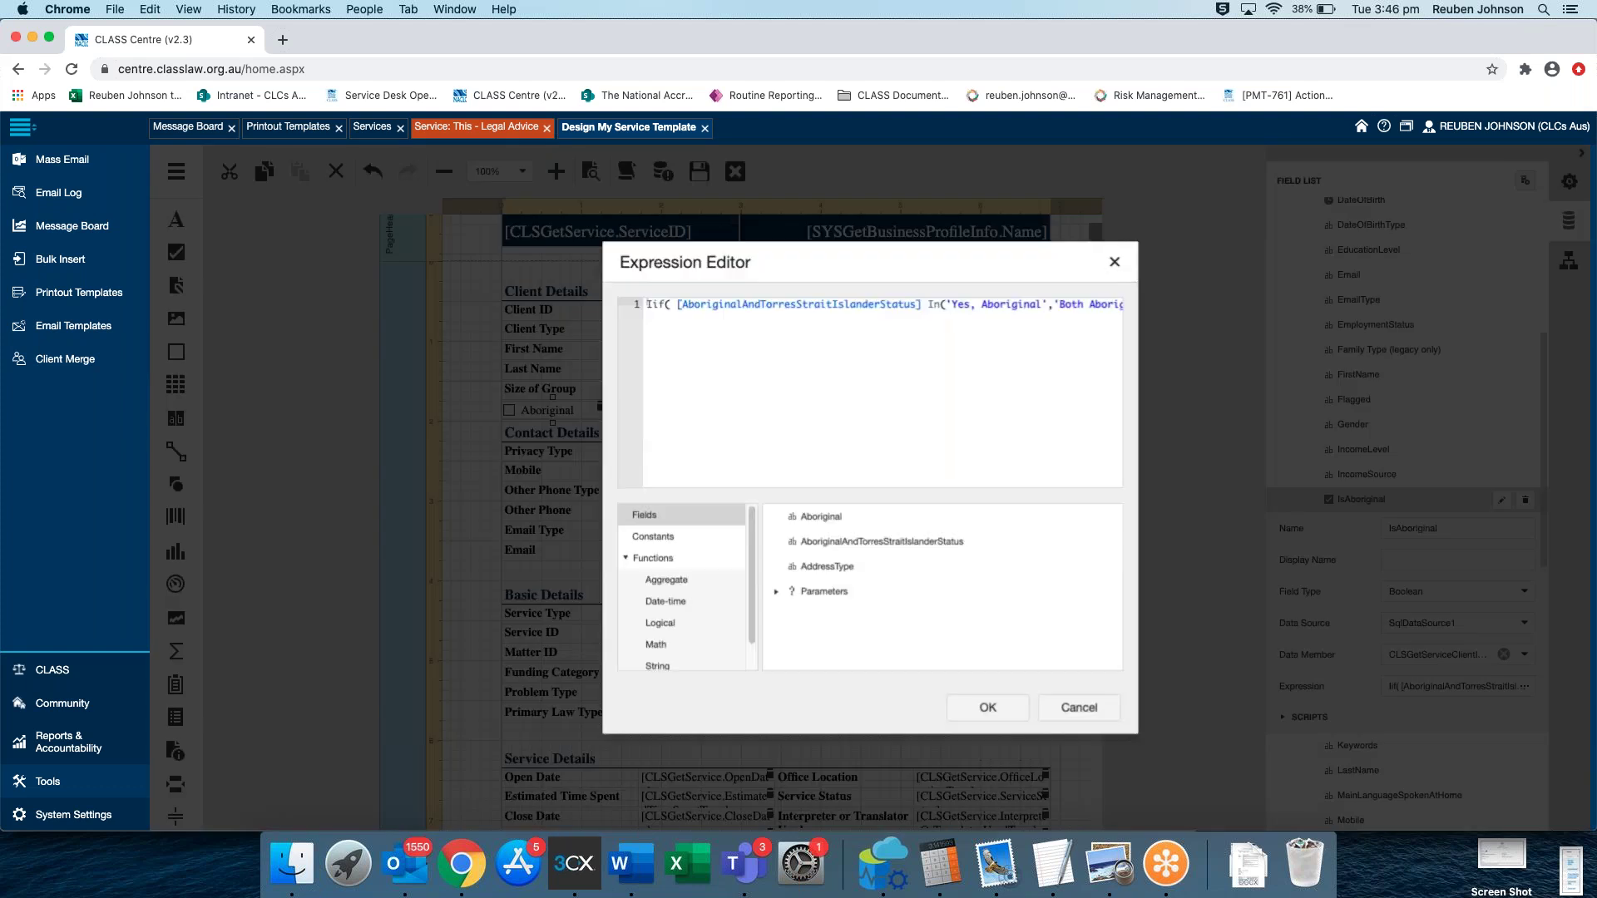
pyautogui.click(453, 127)
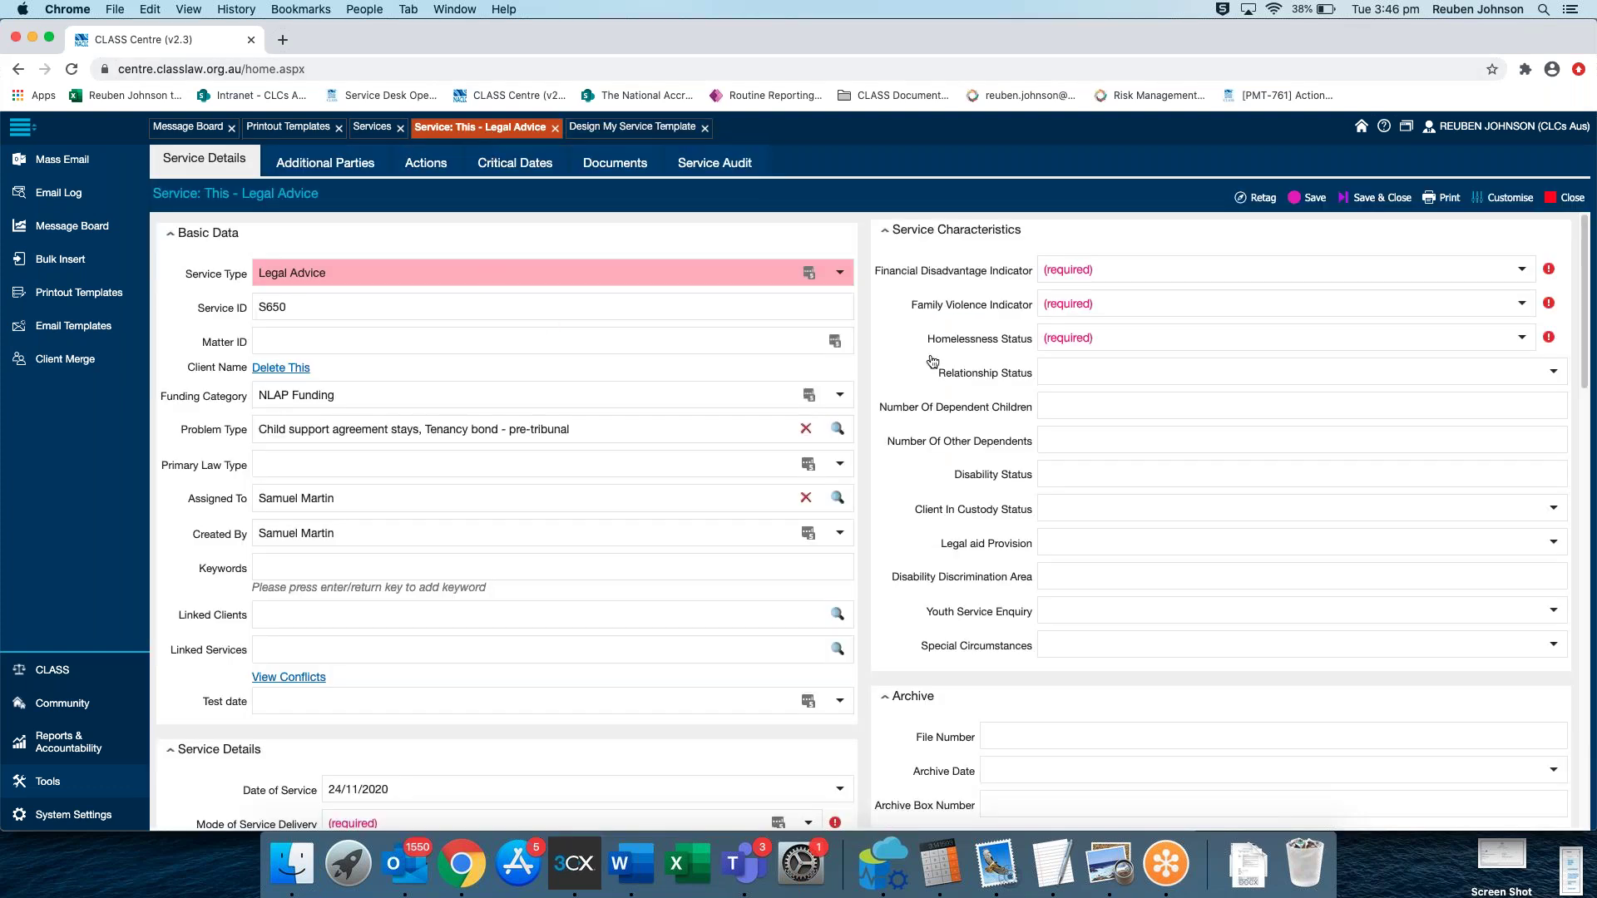
# Open the service's client record, view the Aboriginal & Torres Strait Islander Status options, and return to the My Service Template design
pyautogui.click(277, 367)
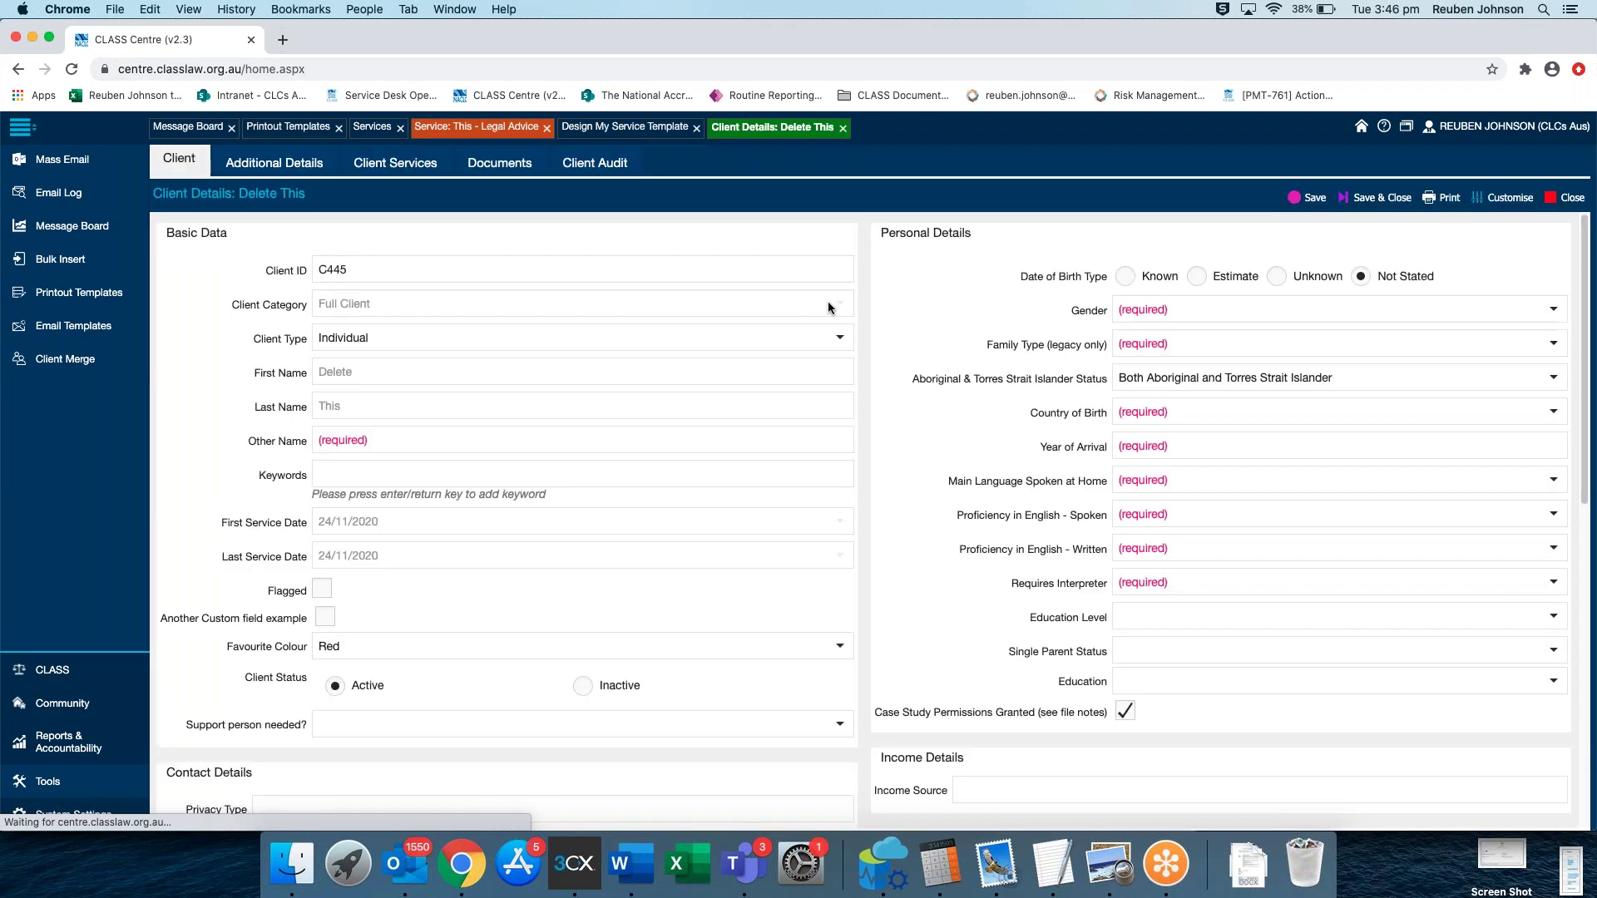
pyautogui.click(1360, 382)
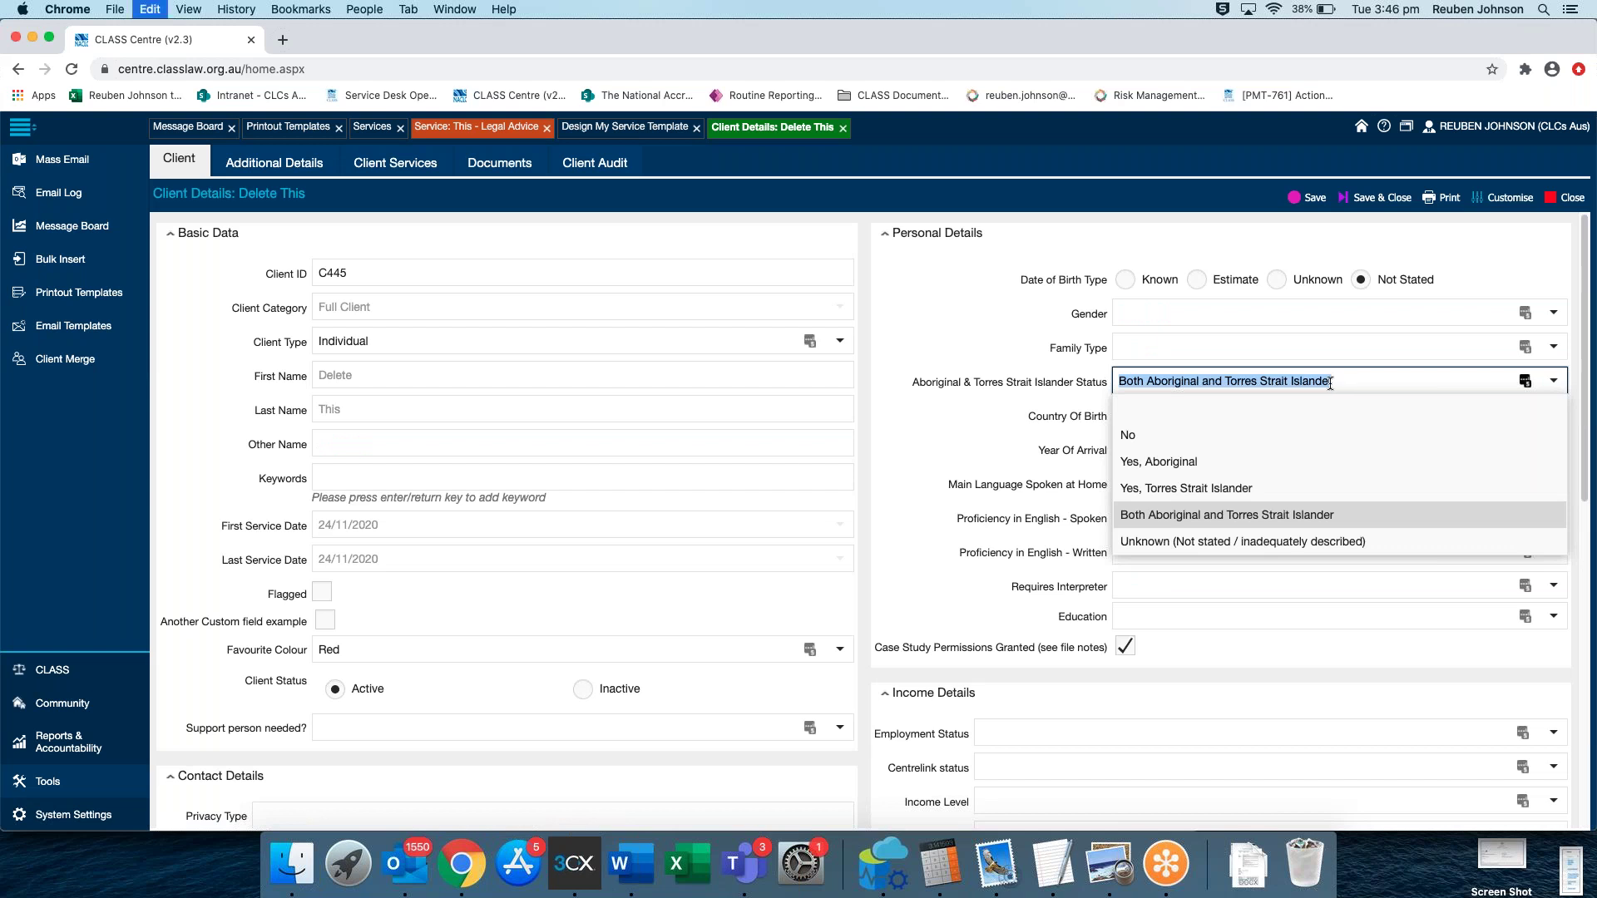
pyautogui.click(629, 133)
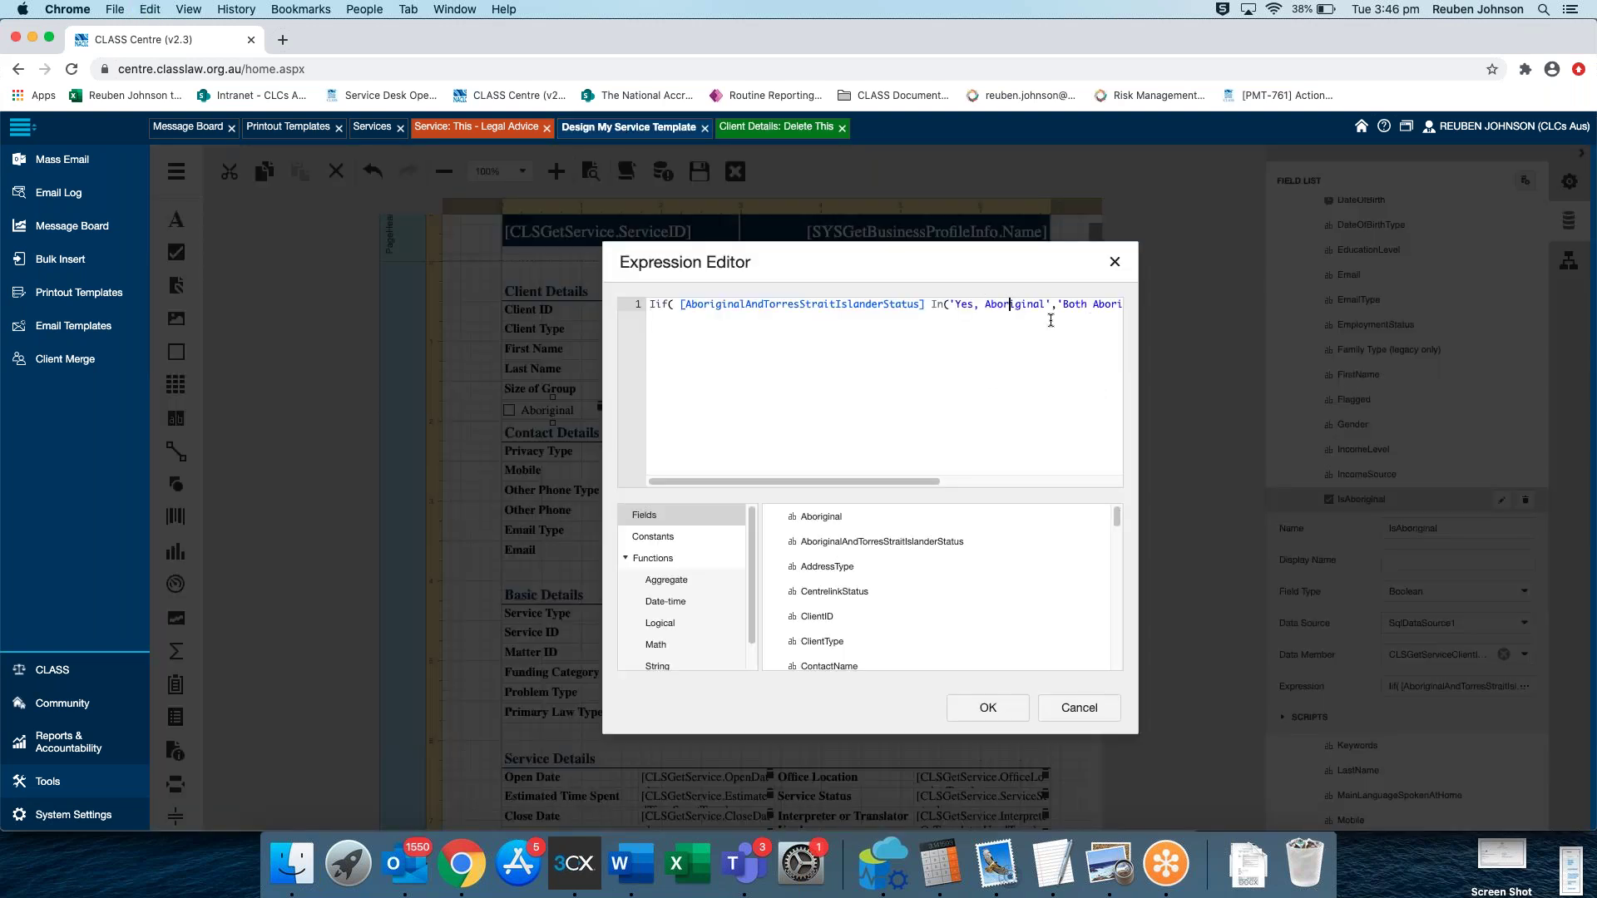
# Check the wording of the 'Both Aboriginal and Torres Strait Islander' value in the IsAboriginal expression
pyautogui.press('Right')
pyautogui.press('Right')
pyautogui.press('Right')
pyautogui.hotkey('shift', 'Right')
pyautogui.hotkey('shift', 'Right')
pyautogui.hotkey('shift', 'Right')
pyautogui.hotkey('shift', 'Right')
pyautogui.hotkey('shift', 'Right')
pyautogui.hotkey('shift', 'Right')
pyautogui.hotkey('shift', 'Right')
pyautogui.hotkey('shift', 'Right')
pyautogui.hotkey('shift', 'Right')
pyautogui.hotkey('shift', 'Right')
pyautogui.hotkey('shift', 'Right')
pyautogui.hotkey('shift', 'Right')
pyautogui.hotkey('shift', 'Right')
pyautogui.hotkey('shift', 'Right')
pyautogui.hotkey('shift', 'Right')
pyautogui.hotkey('shift', 'Right')
pyautogui.hotkey('shift', 'Right')
pyautogui.hotkey('shift', 'Right')
pyautogui.hotkey('shift', 'Right')
pyautogui.hotkey('shift', 'Right')
pyautogui.hotkey('shift', 'Right')
pyautogui.hotkey('shift', 'Right')
pyautogui.hotkey('shift', 'Right')
pyautogui.hotkey('shift', 'Right')
pyautogui.hotkey('shift', 'Right')
pyautogui.hotkey('shift', 'Right')
pyautogui.hotkey('shift', 'Right')
pyautogui.hotkey('shift', 'Right')
pyautogui.hotkey('shift', 'Right')
pyautogui.hotkey('shift', 'Right')
pyautogui.hotkey('shift', 'Right')
pyautogui.hotkey('shift', 'Right')
pyautogui.hotkey('shift', 'Right')
pyautogui.hotkey('shift', 'Right')
pyautogui.hotkey('shift', 'Right')
pyautogui.hotkey('shift', 'Right')
pyautogui.hotkey('shift', 'Right')
pyautogui.hotkey('shift', 'Right')
pyautogui.hotkey('shift', 'Right')
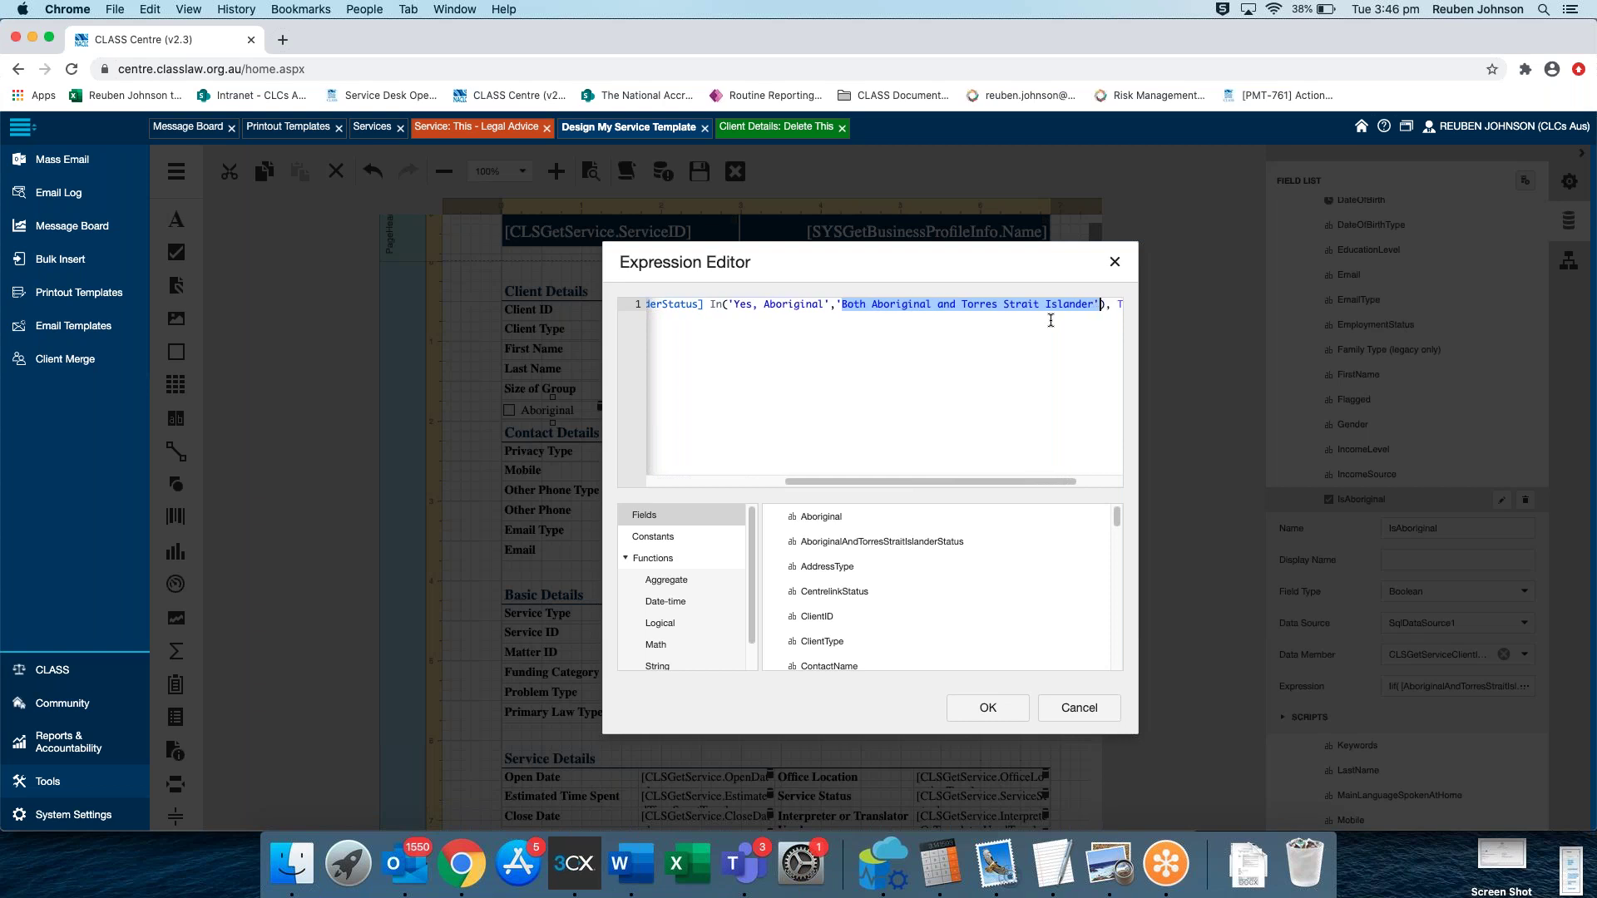
pyautogui.hotkey('shift', 'Left')
pyautogui.press('Right')
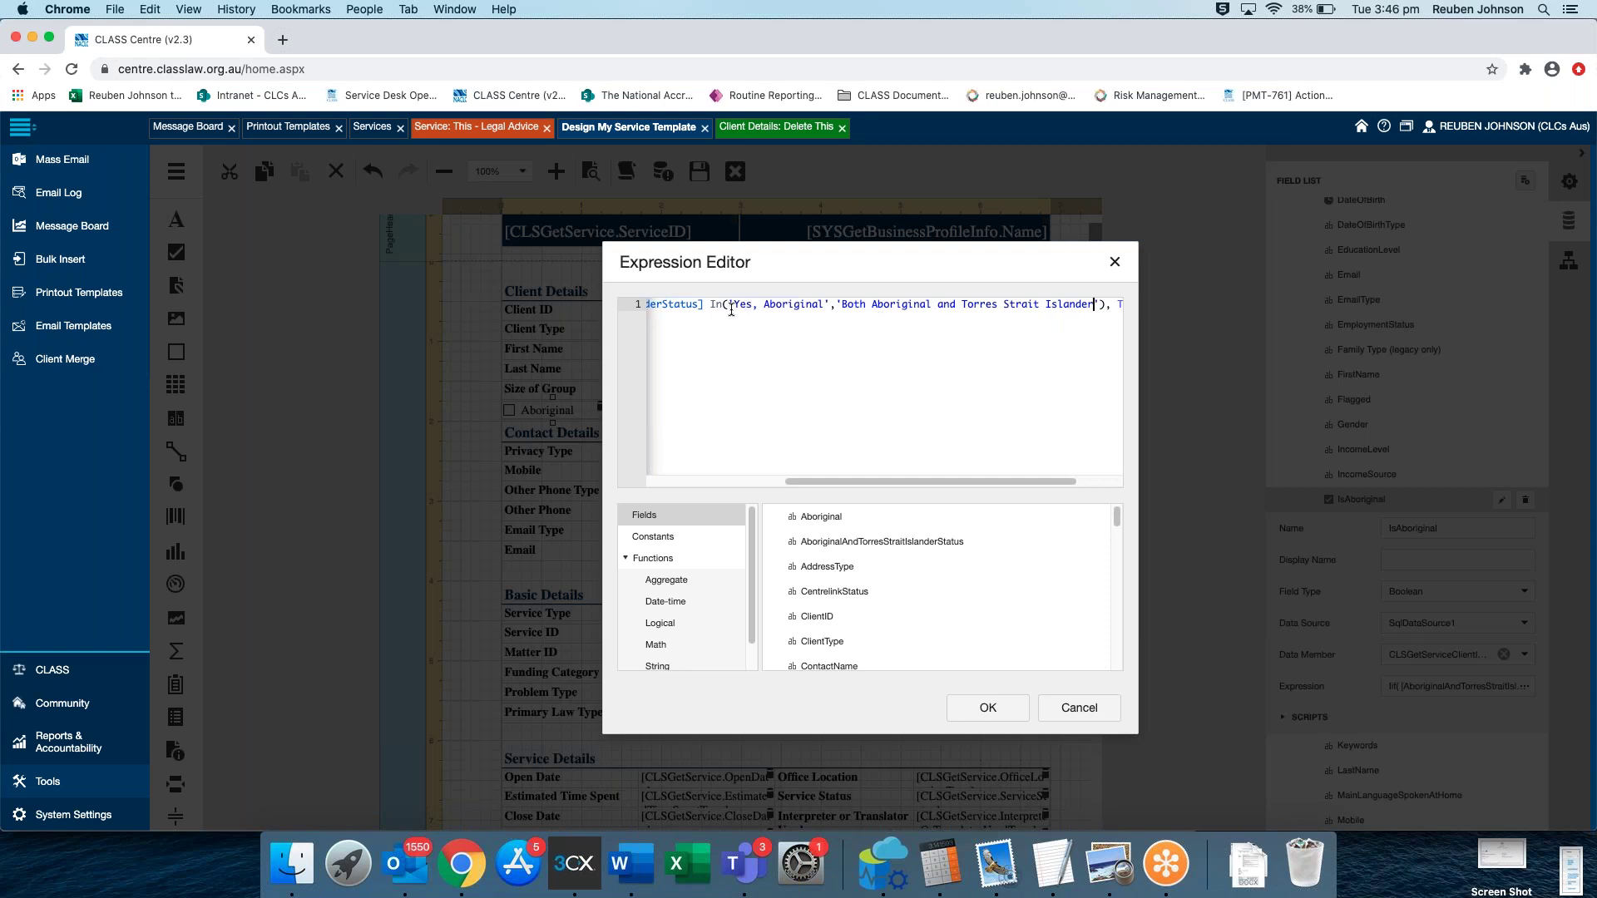
# Cut In('Yes, Aboriginal','Both Aboriginal and Torres Strait Islander') from the expression and paste it over the text of the open TextEdit note
pyautogui.moveTo(711, 304); pyautogui.dragTo(1094, 301)
pyautogui.press('super+x')
pyautogui.click(1053, 863)
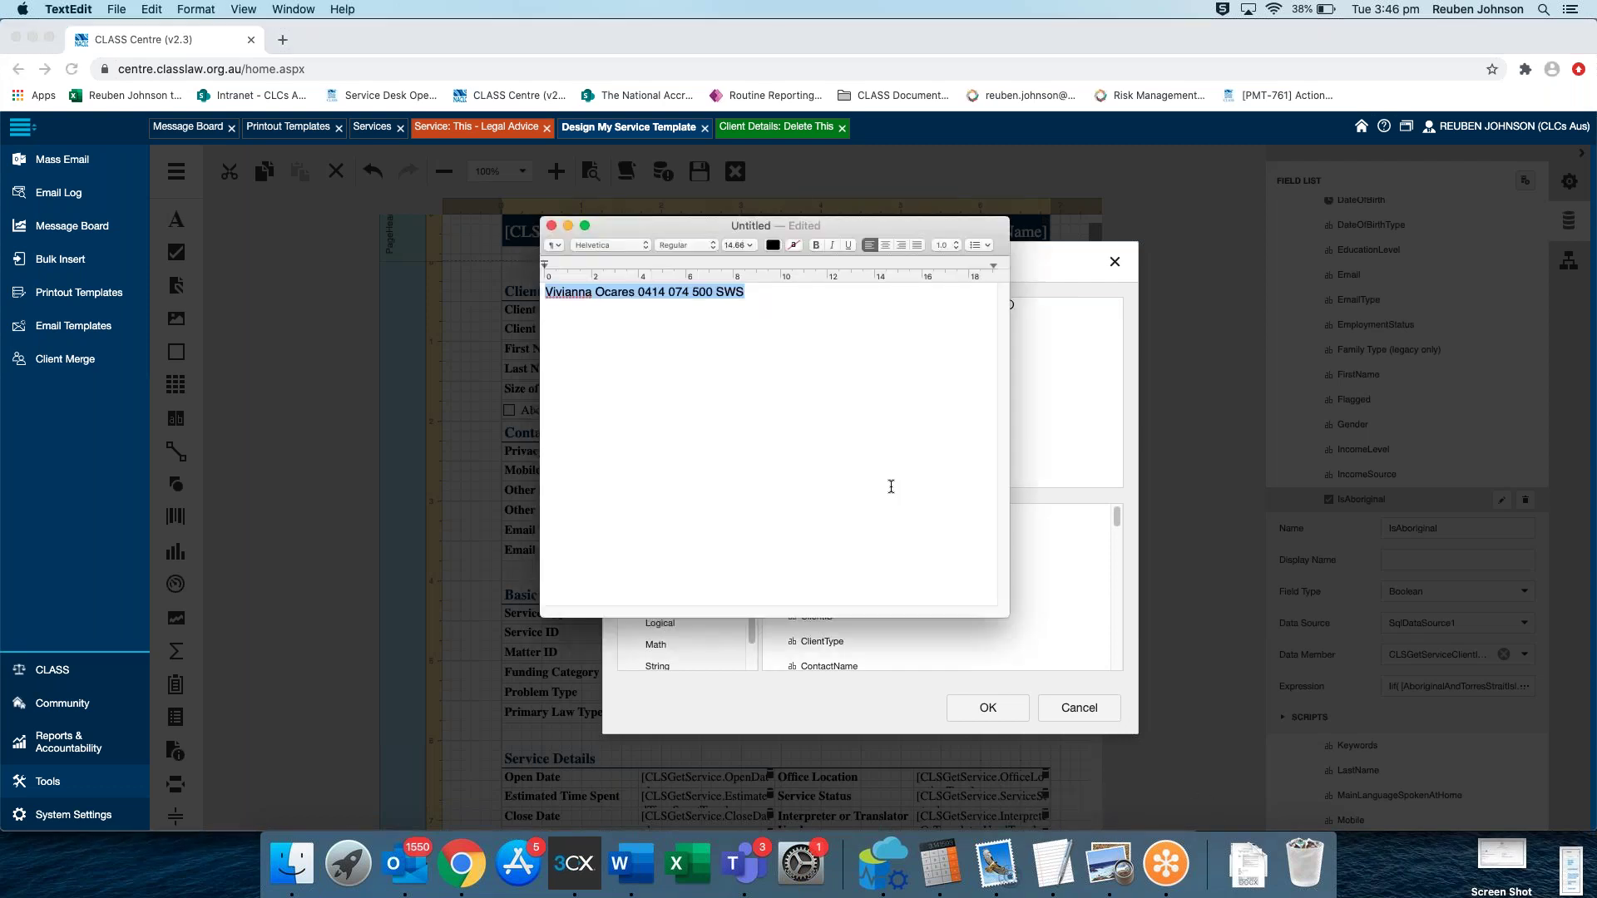
pyautogui.press('BackSpace')
pyautogui.press('super+v')
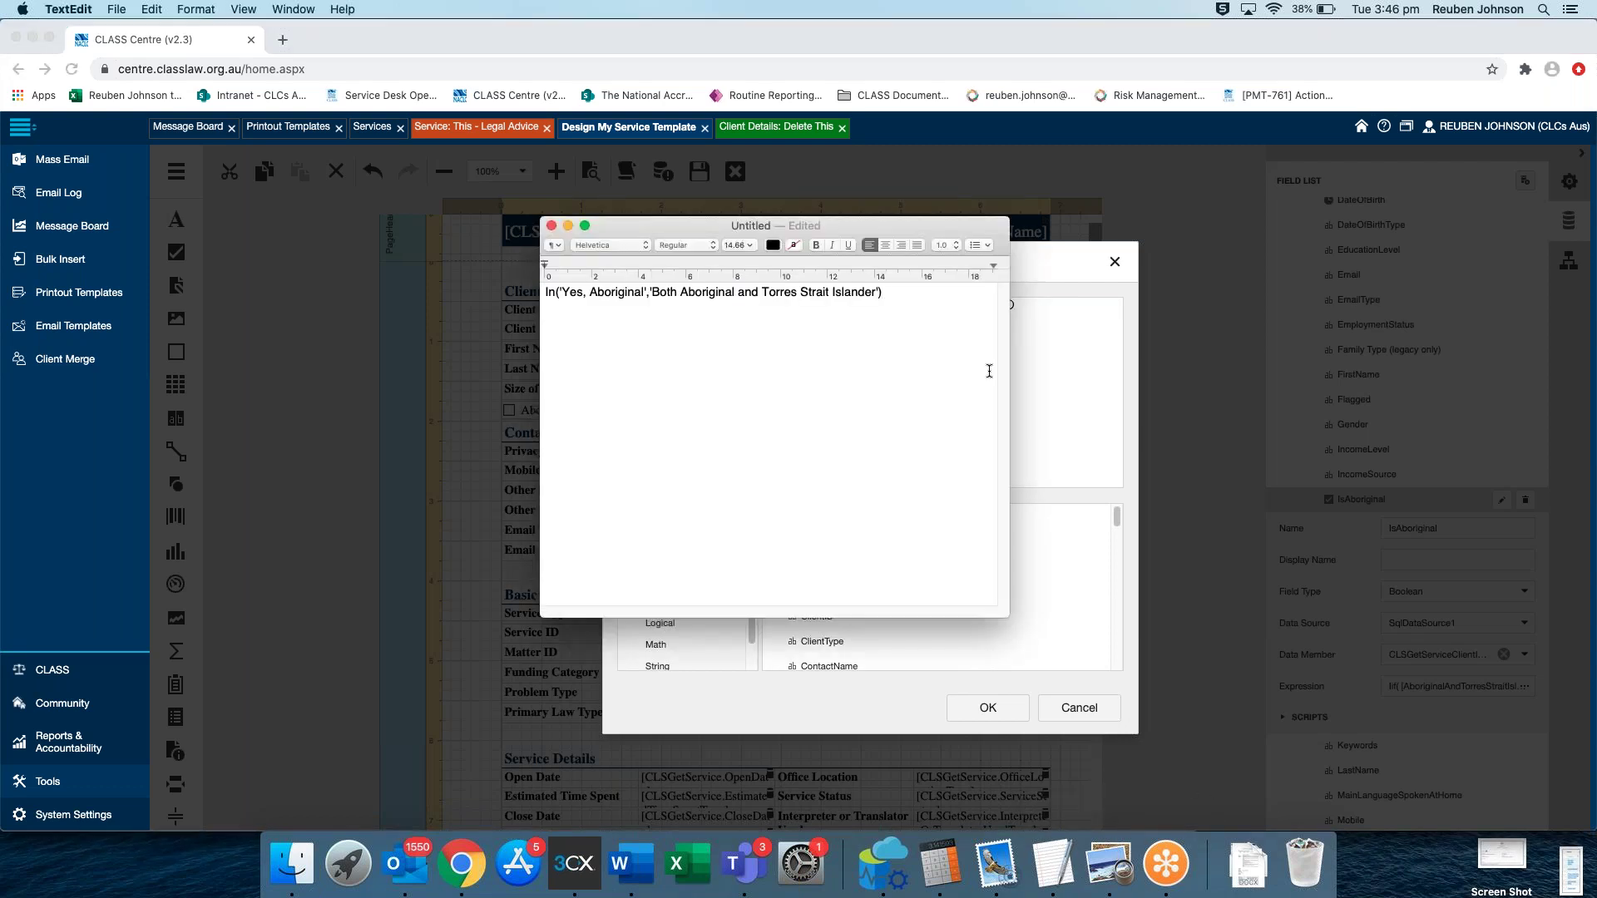
# Switch back to Chrome, enter In after the status field in the expression, and look up the In operator's description
pyautogui.click(1030, 268)
pyautogui.write('In, True, False)')
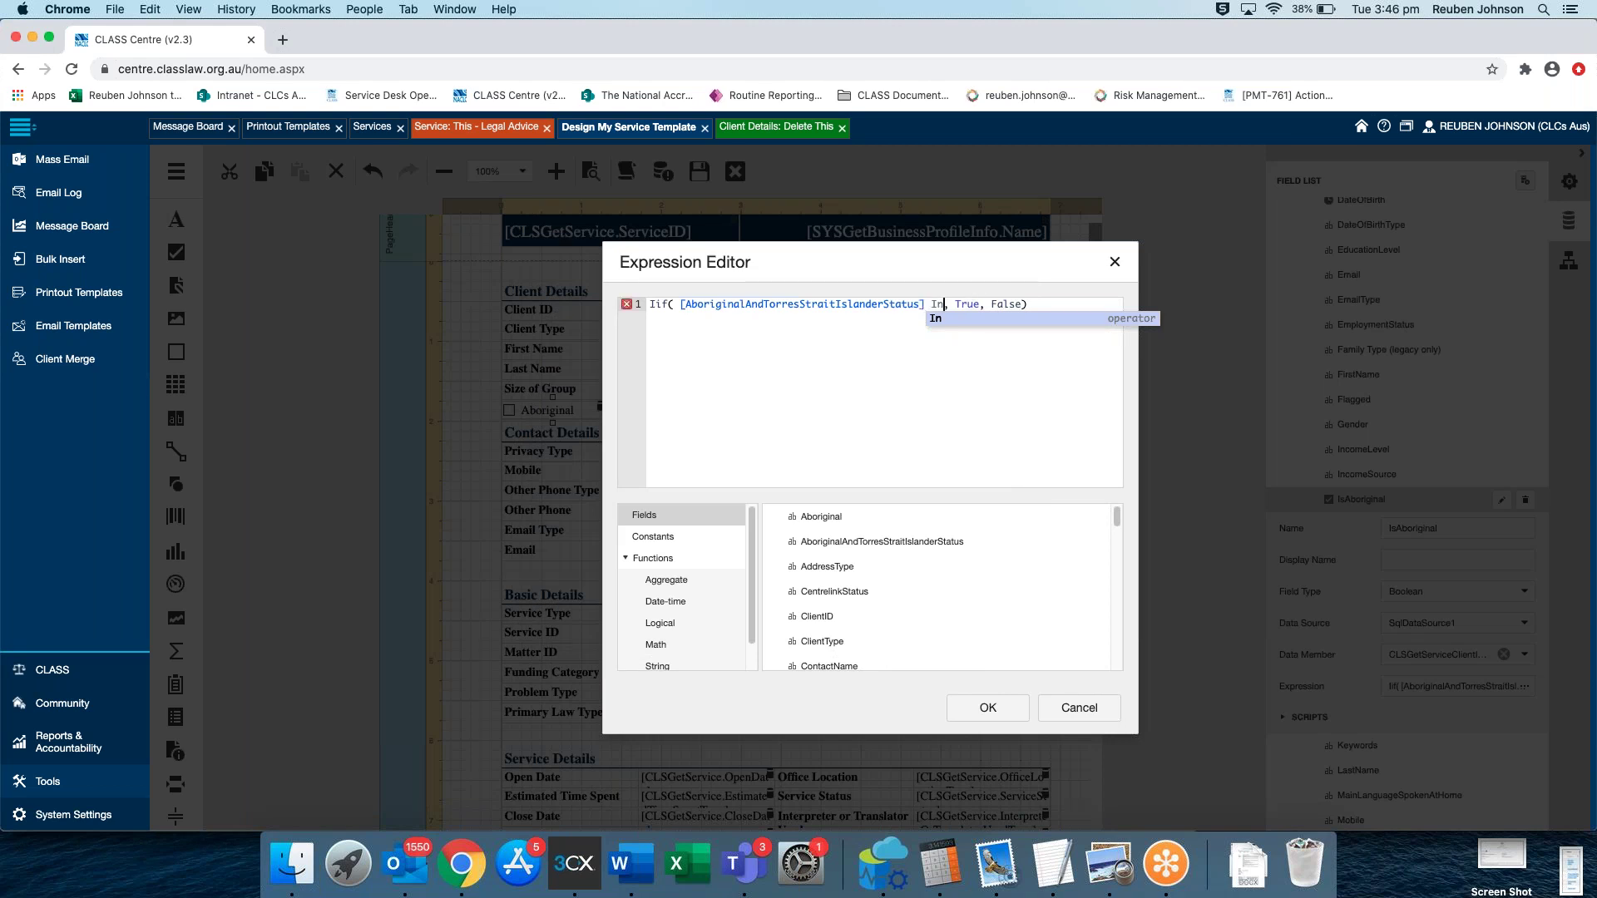
pyautogui.scroll(-1, 689, 576)
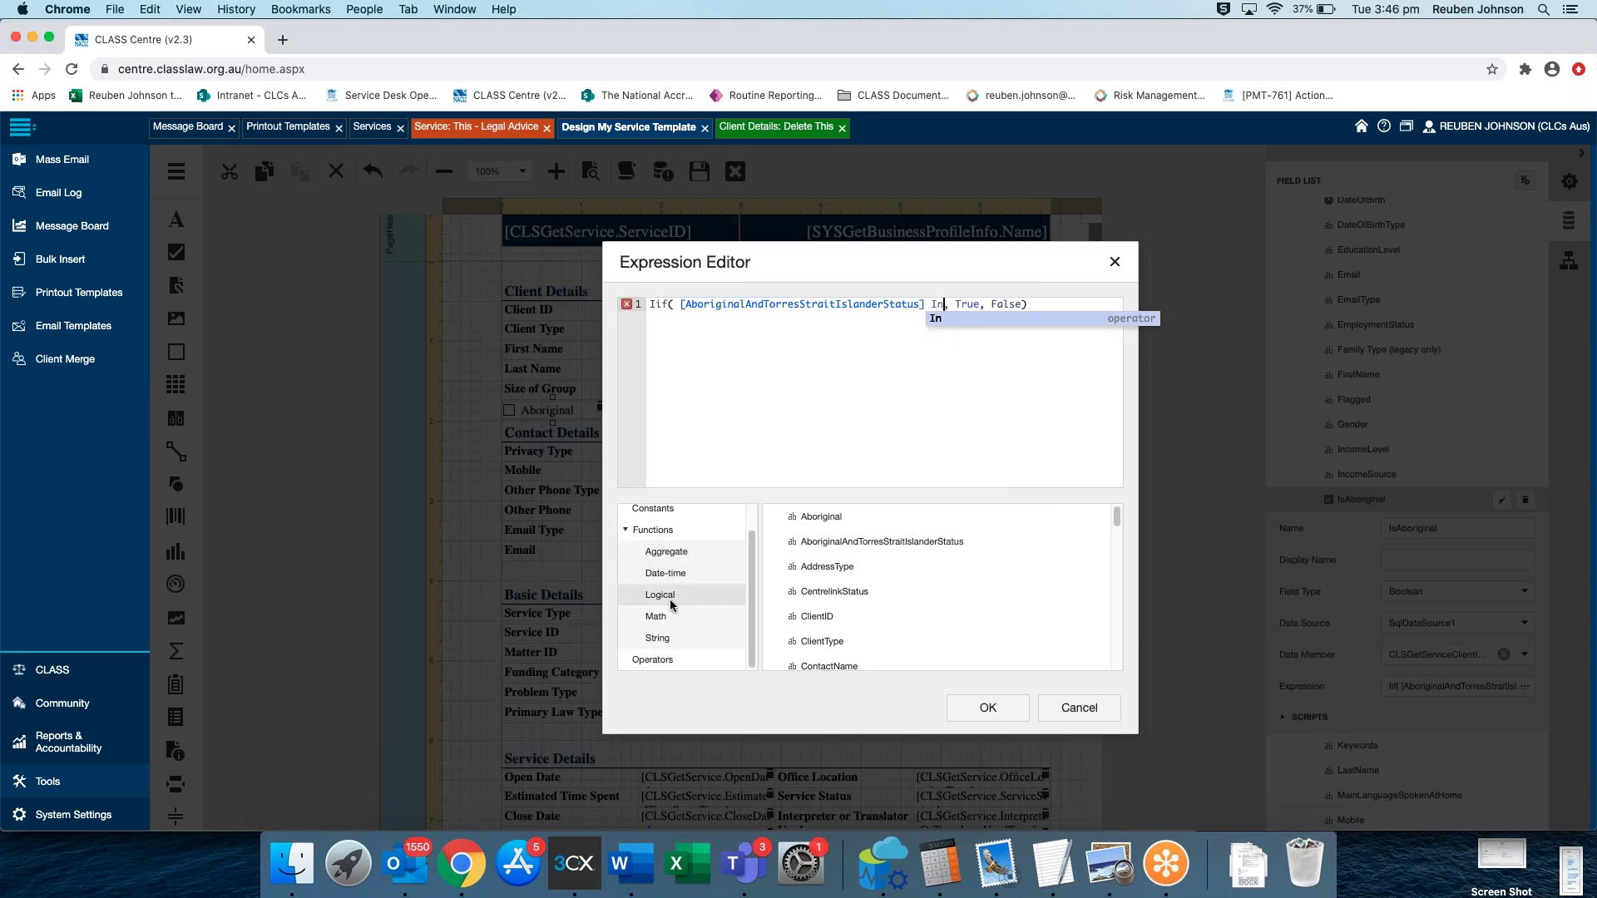
pyautogui.click(669, 597)
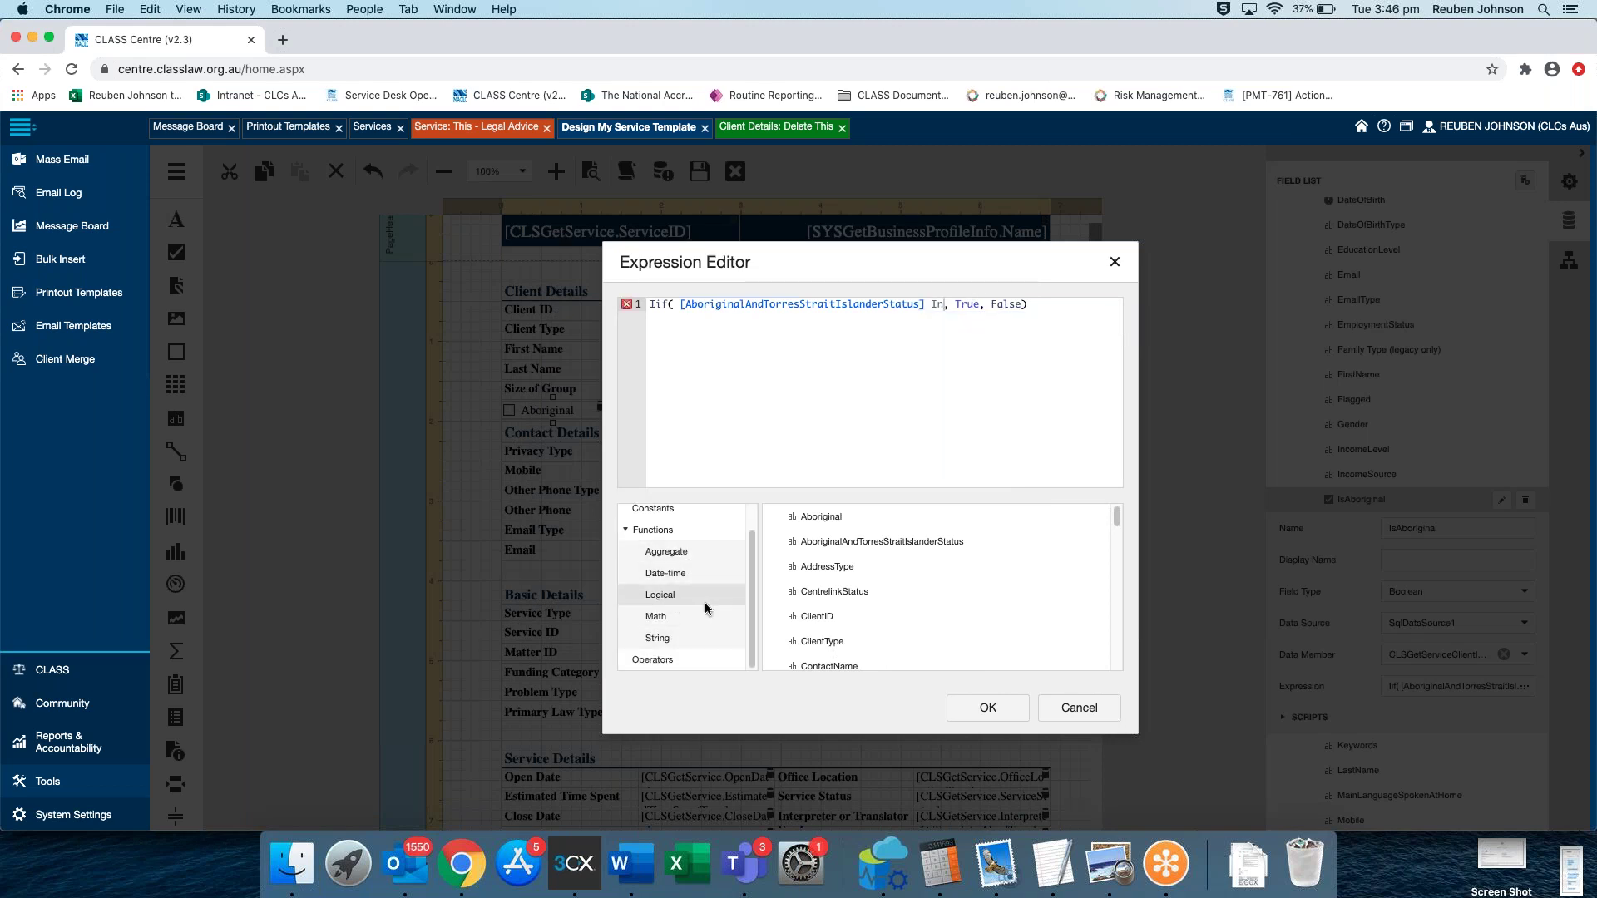
pyautogui.click(677, 657)
pyautogui.scroll(-5, 830, 594)
pyautogui.click(774, 552)
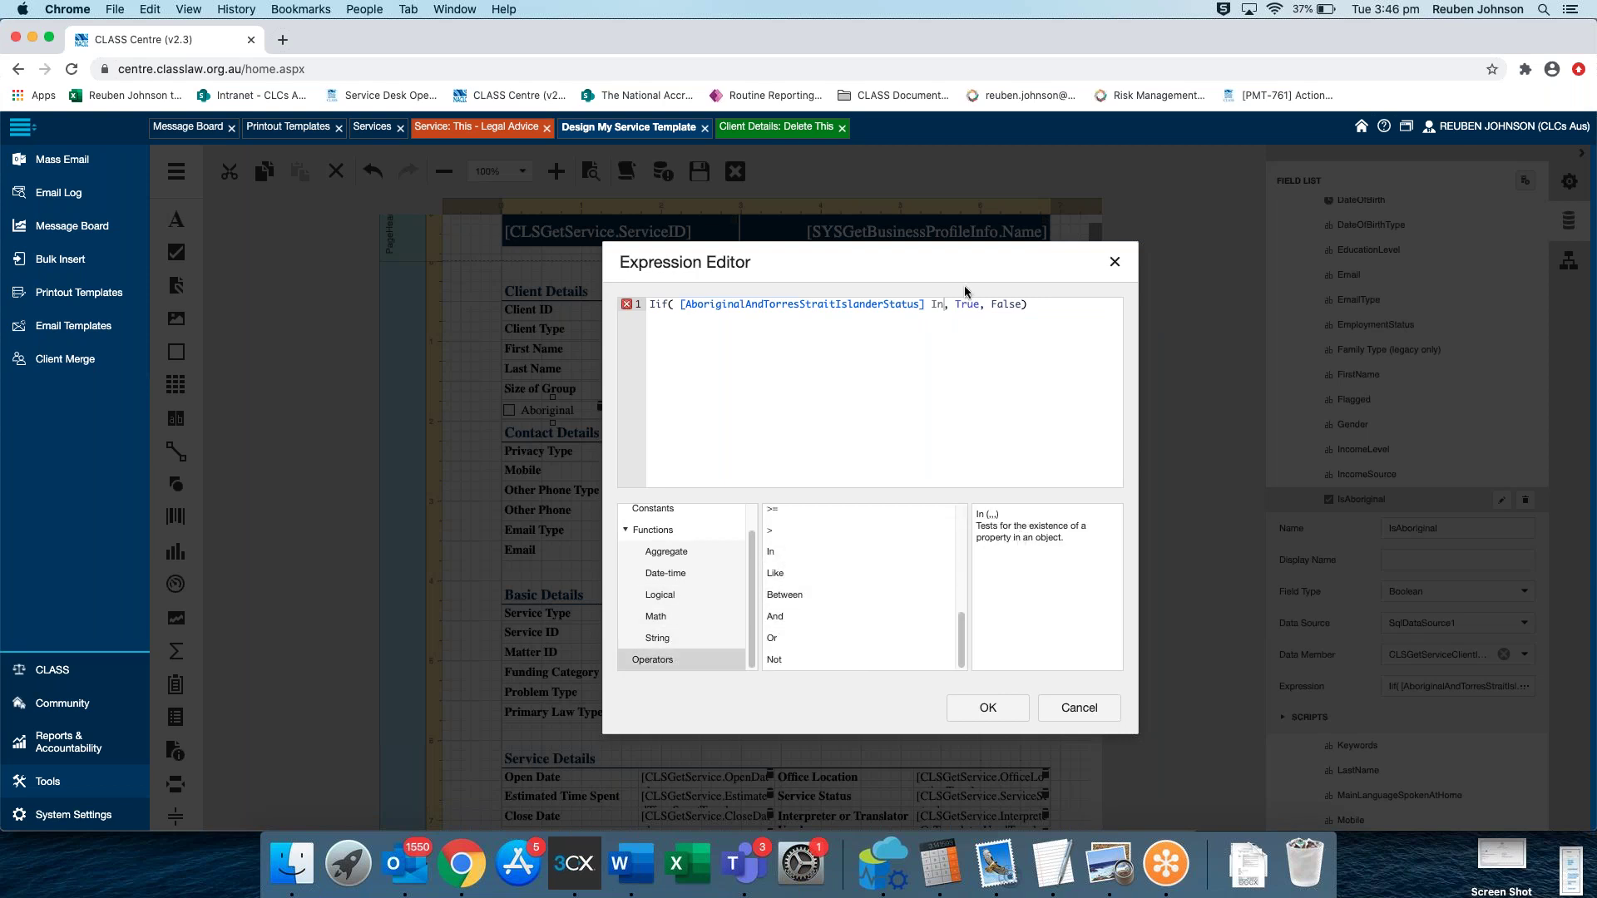
# Replace the typed In with In('Yes, Aboriginal','Both Aboriginal and Torres Strait Islander') and review the whole expression
pyautogui.press('BackSpace')
pyautogui.press('BackSpace')
pyautogui.press('super+v')
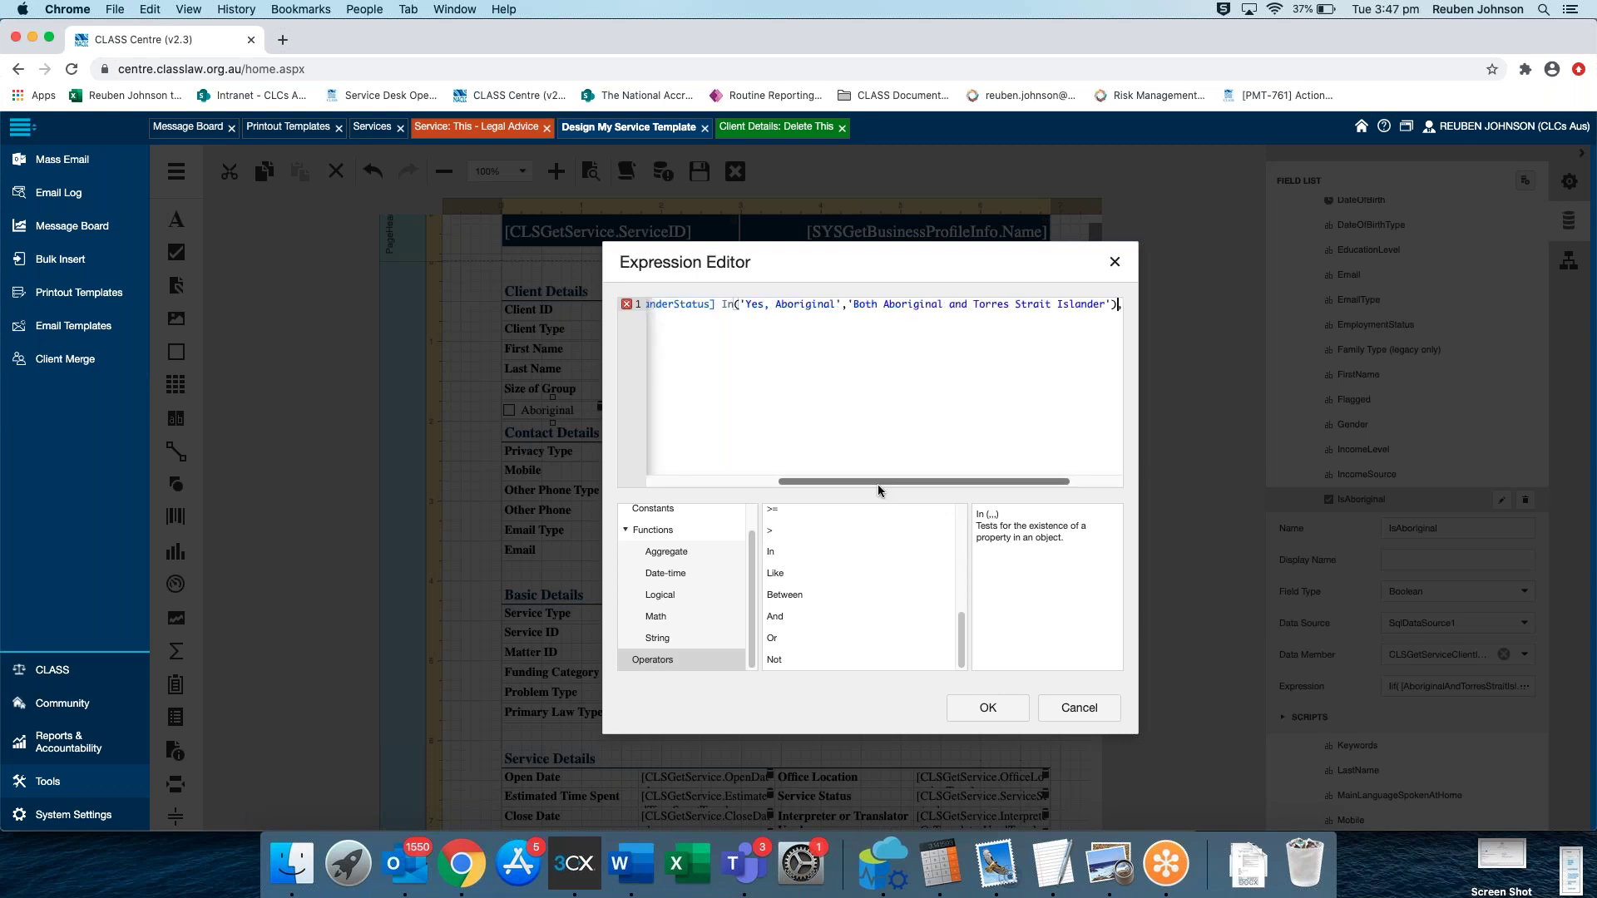
pyautogui.moveTo(881, 477); pyautogui.dragTo(699, 479)
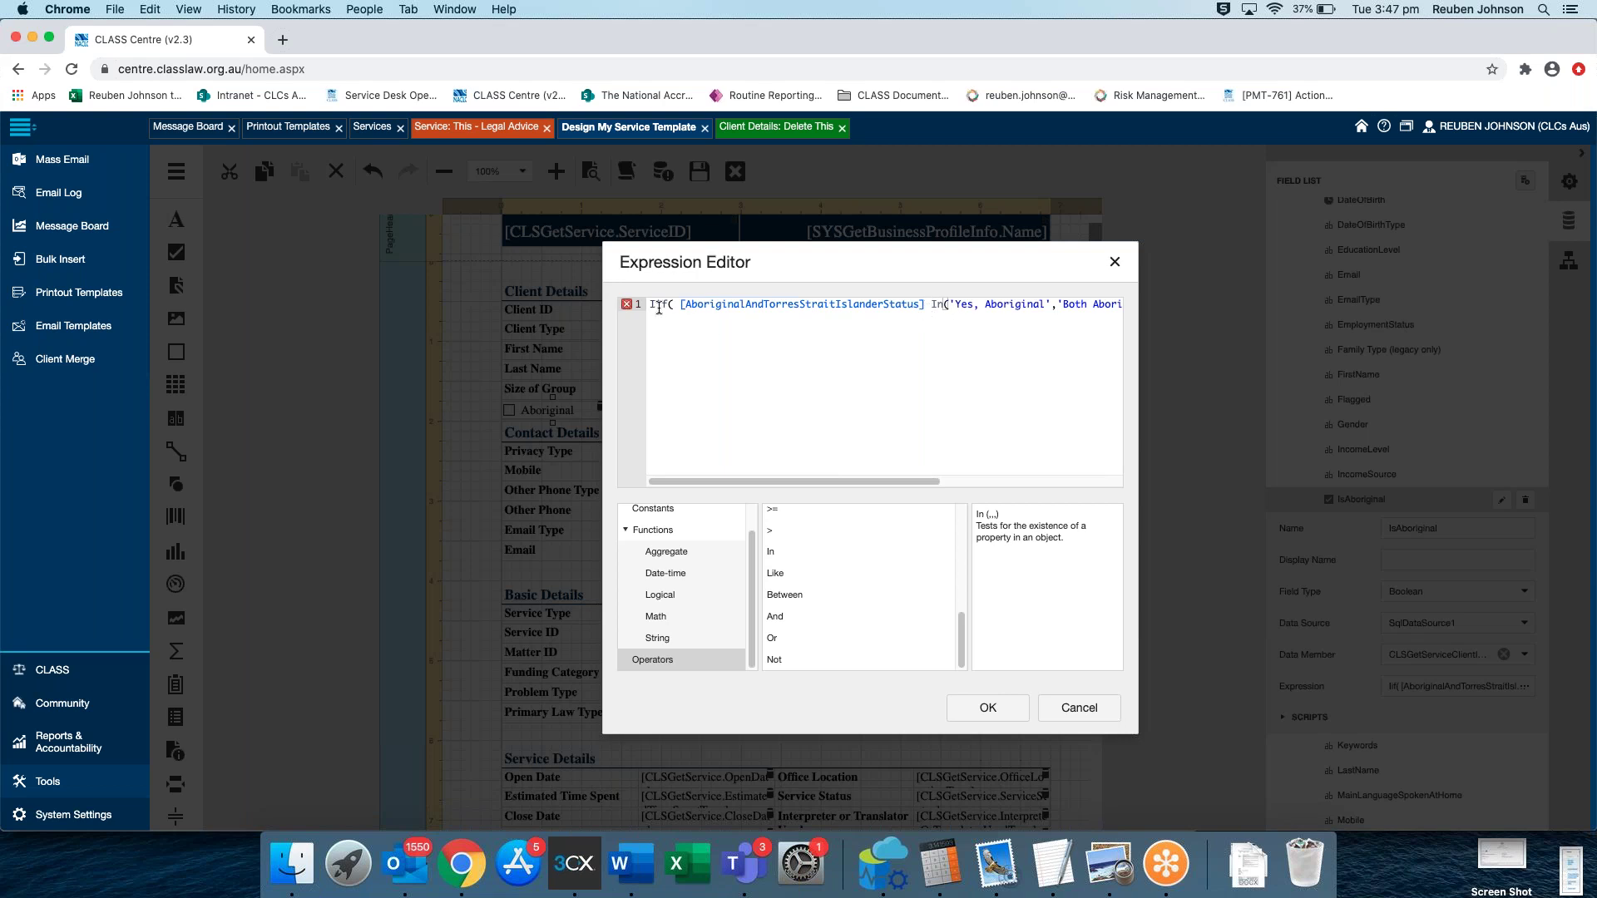
pyautogui.click(949, 305)
pyautogui.moveTo(884, 481); pyautogui.dragTo(963, 482)
pyautogui.moveTo(980, 494); pyautogui.dragTo(1075, 502)
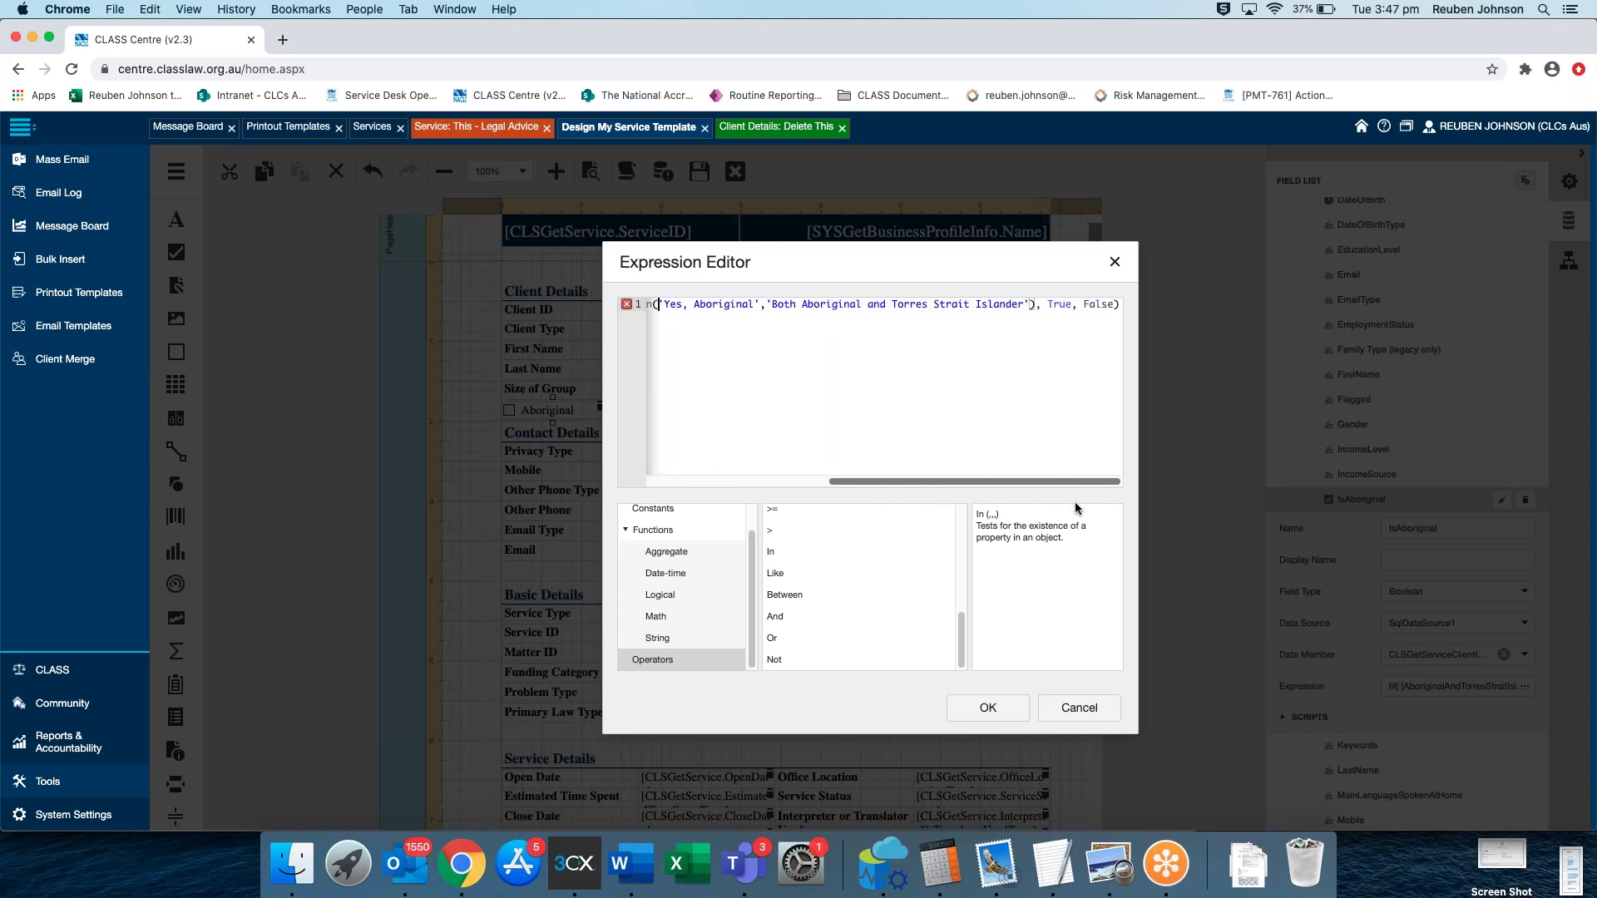
# Apply the IsAboriginal expression, save the template design, and dismiss the confirmation
pyautogui.click(990, 706)
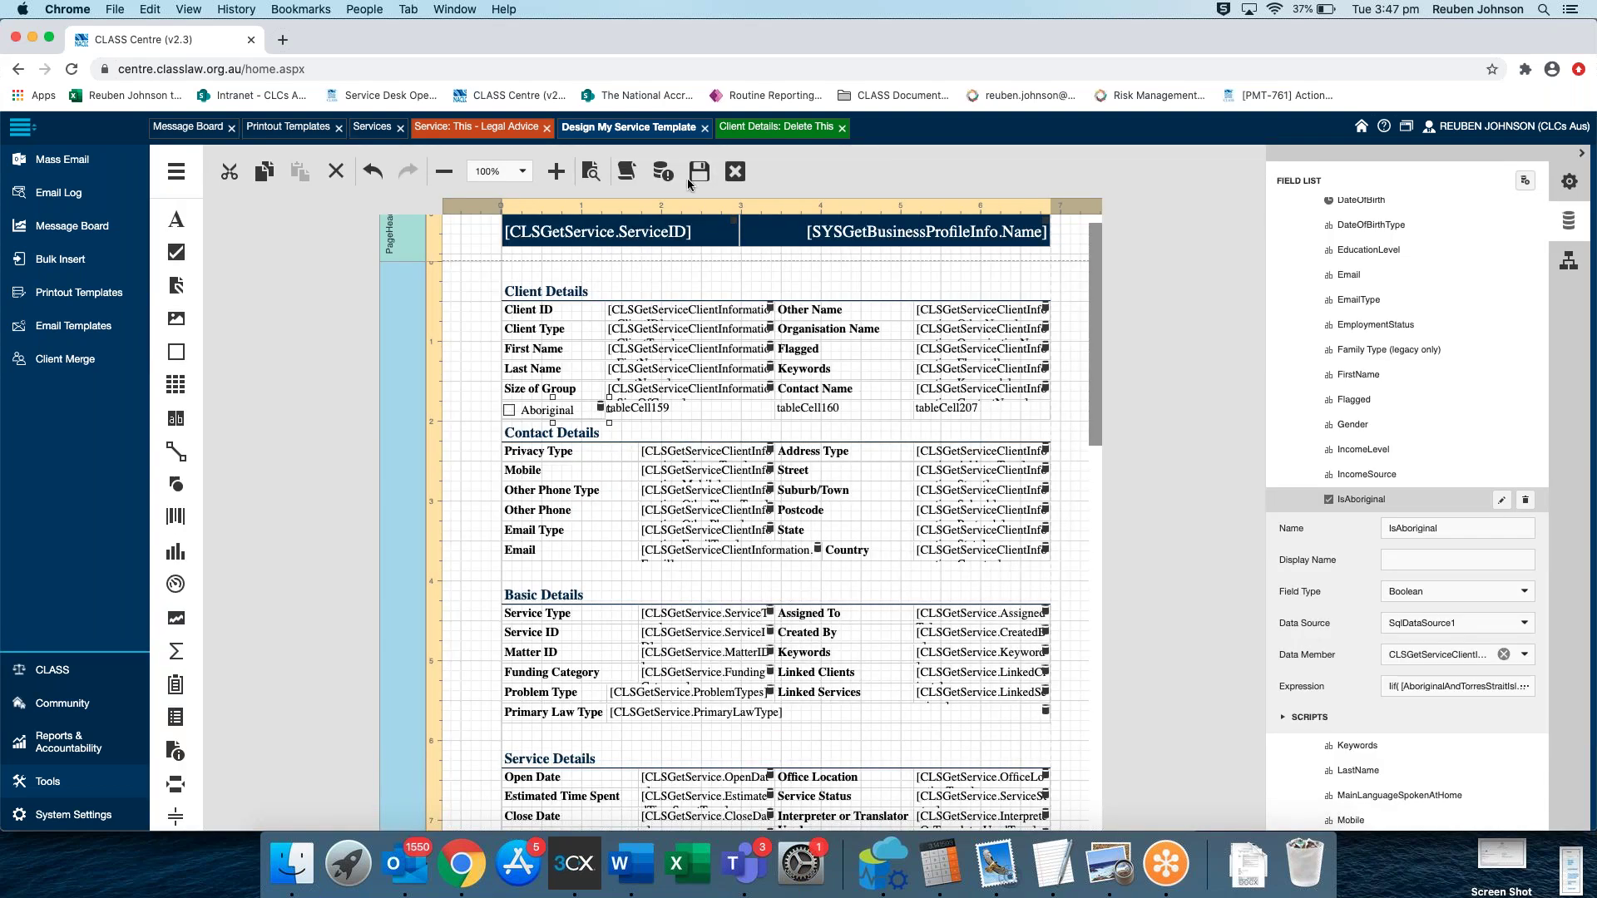
pyautogui.click(690, 173)
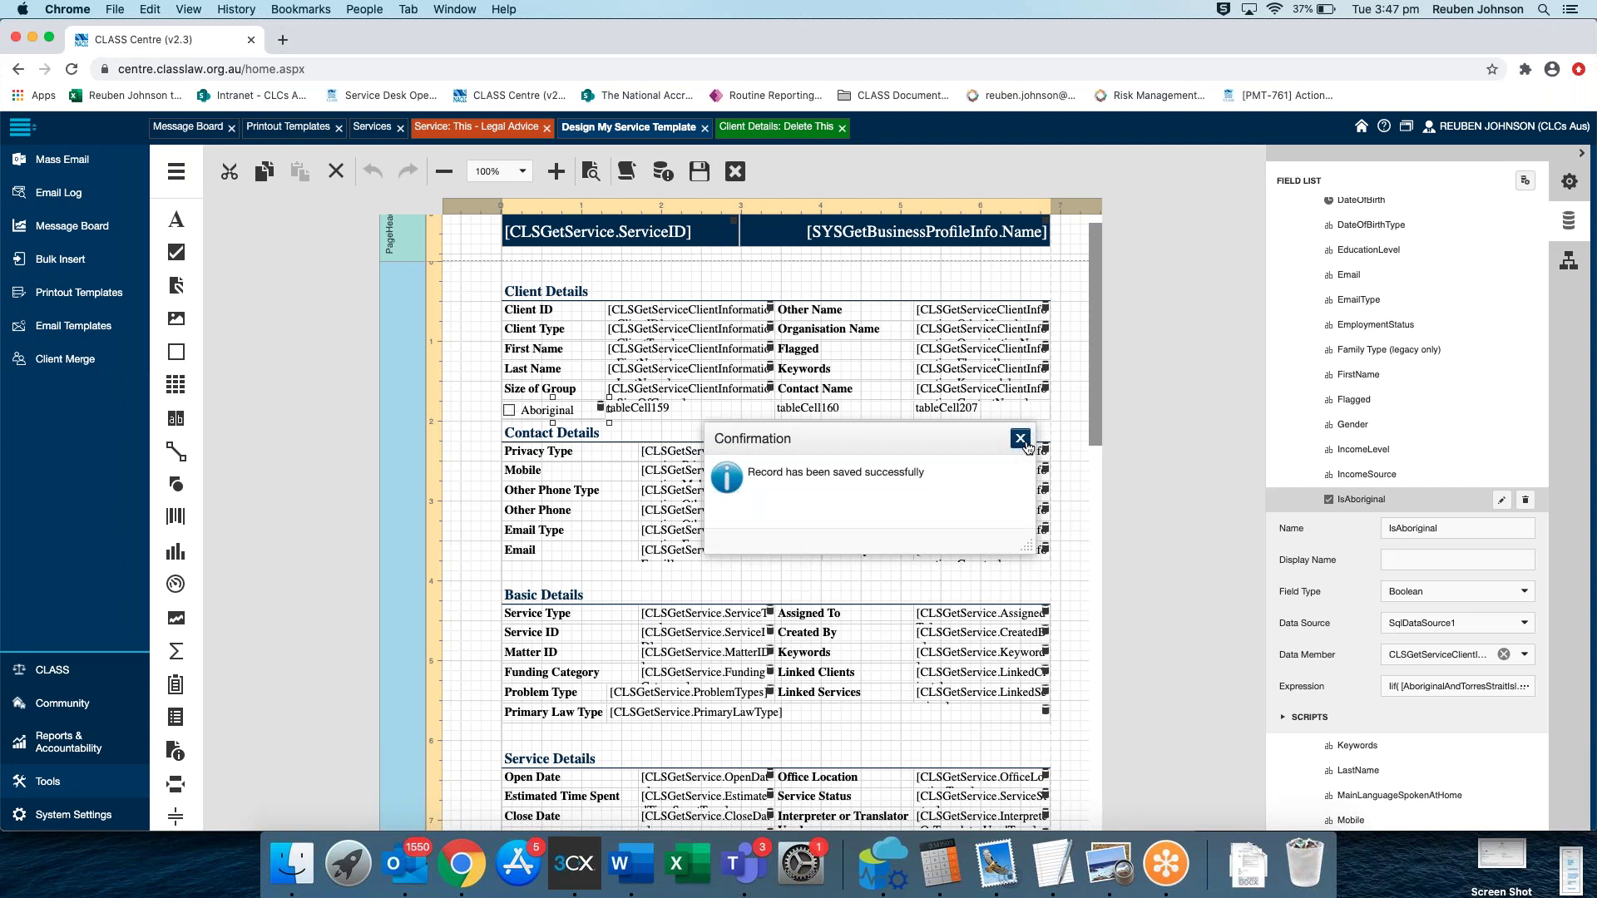
pyautogui.click(1020, 438)
# Preview the Legal Advice service's printout with My Service Template to check the Aboriginal check box, and close the preview
pyautogui.click(479, 127)
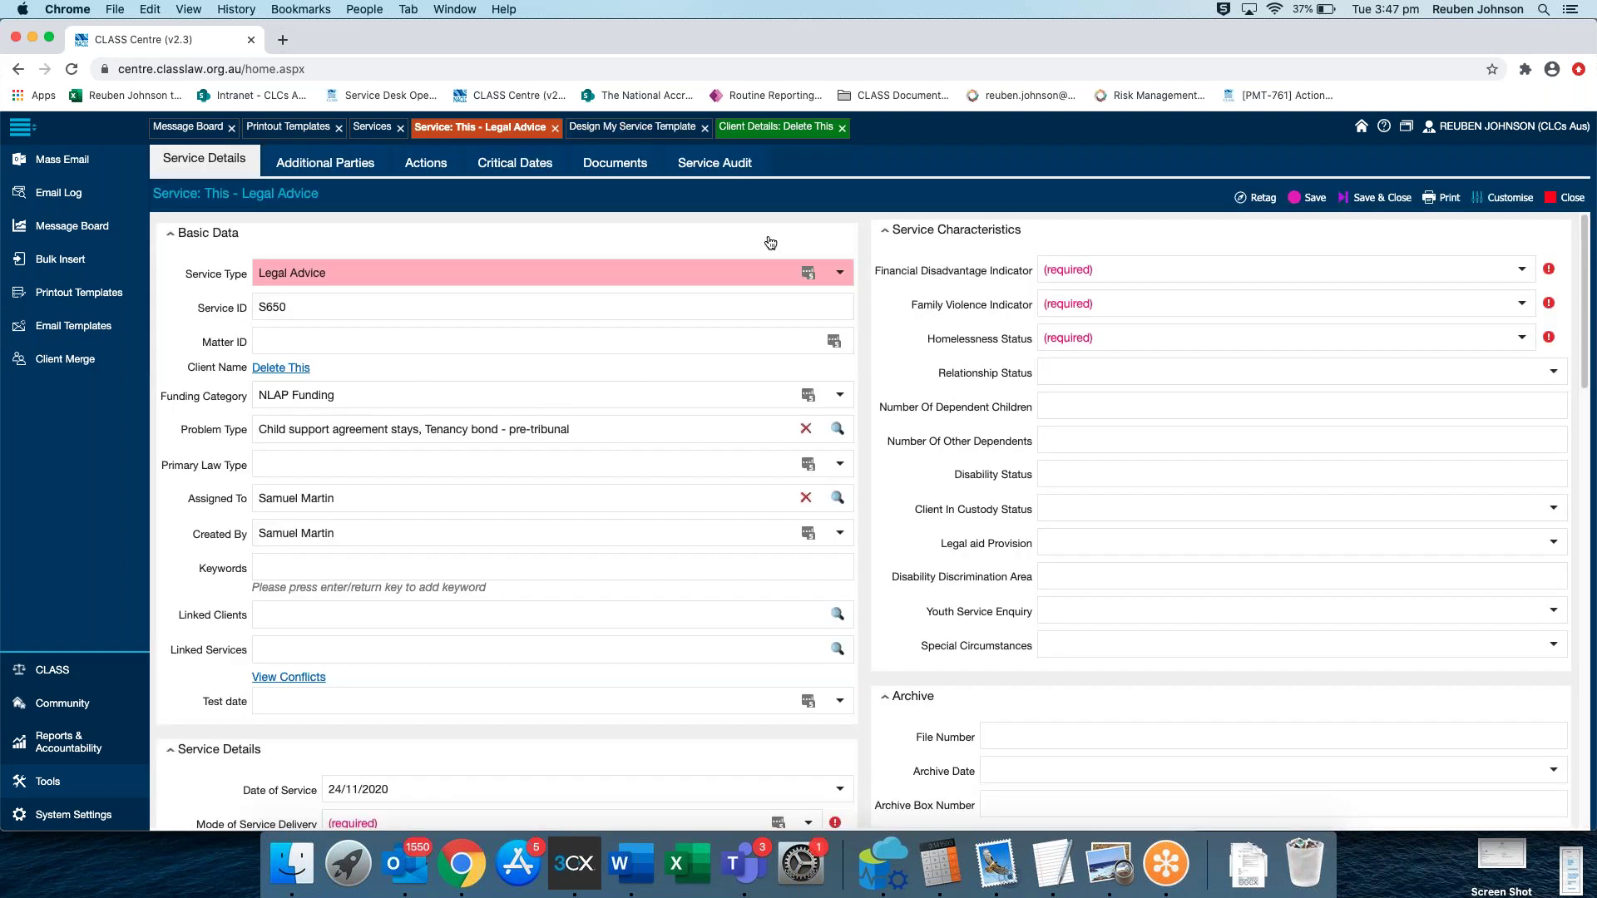
pyautogui.click(1444, 198)
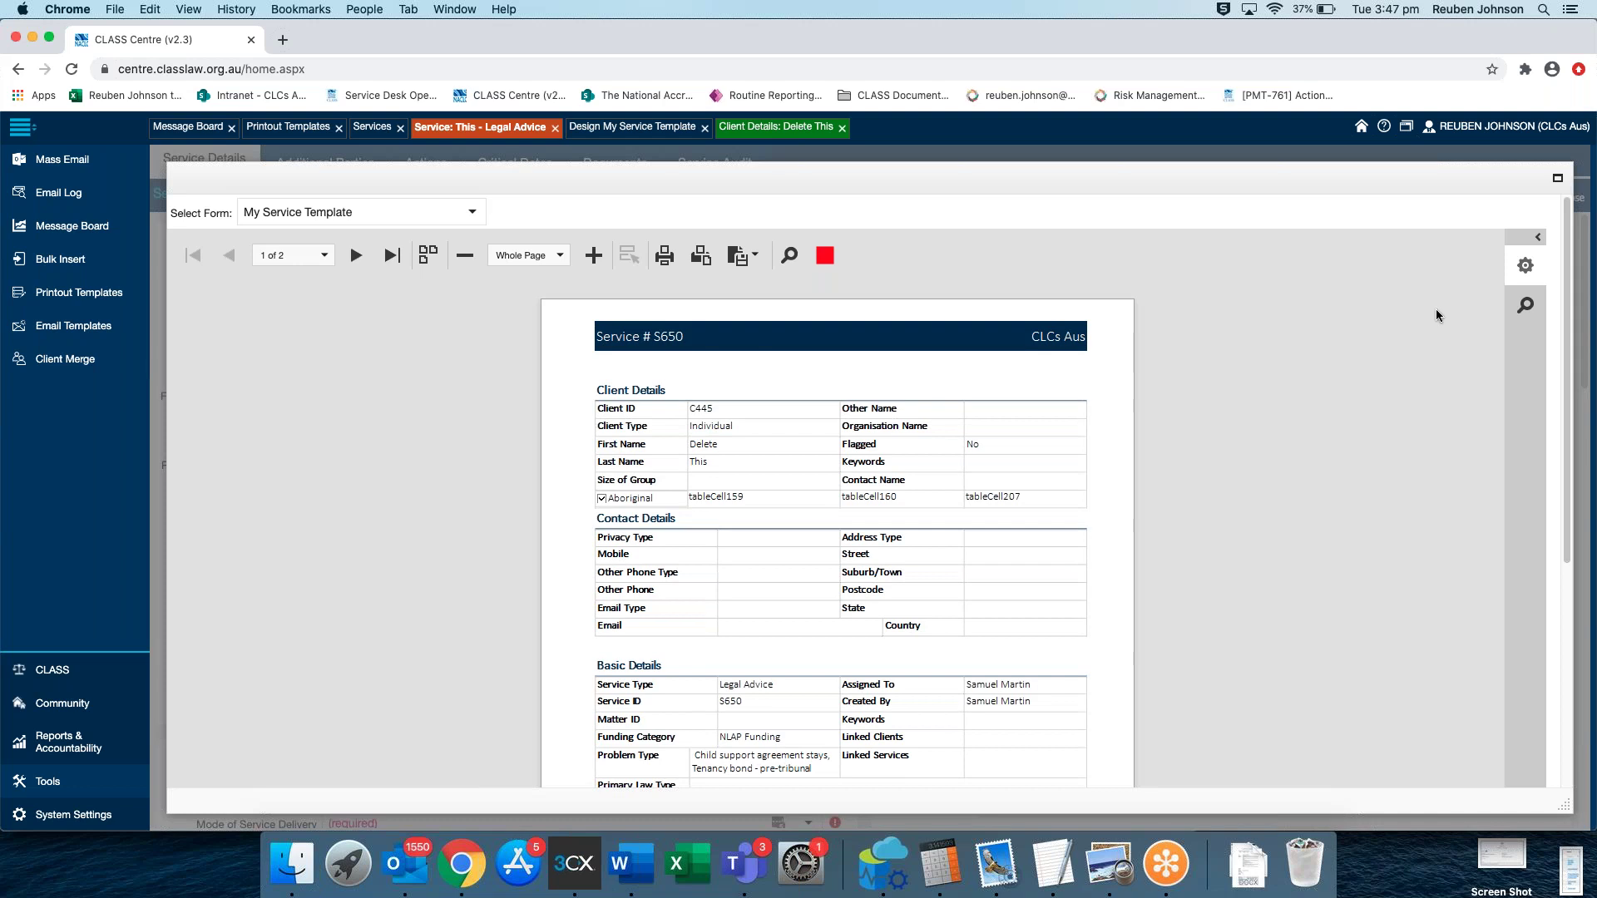
pyautogui.click(826, 257)
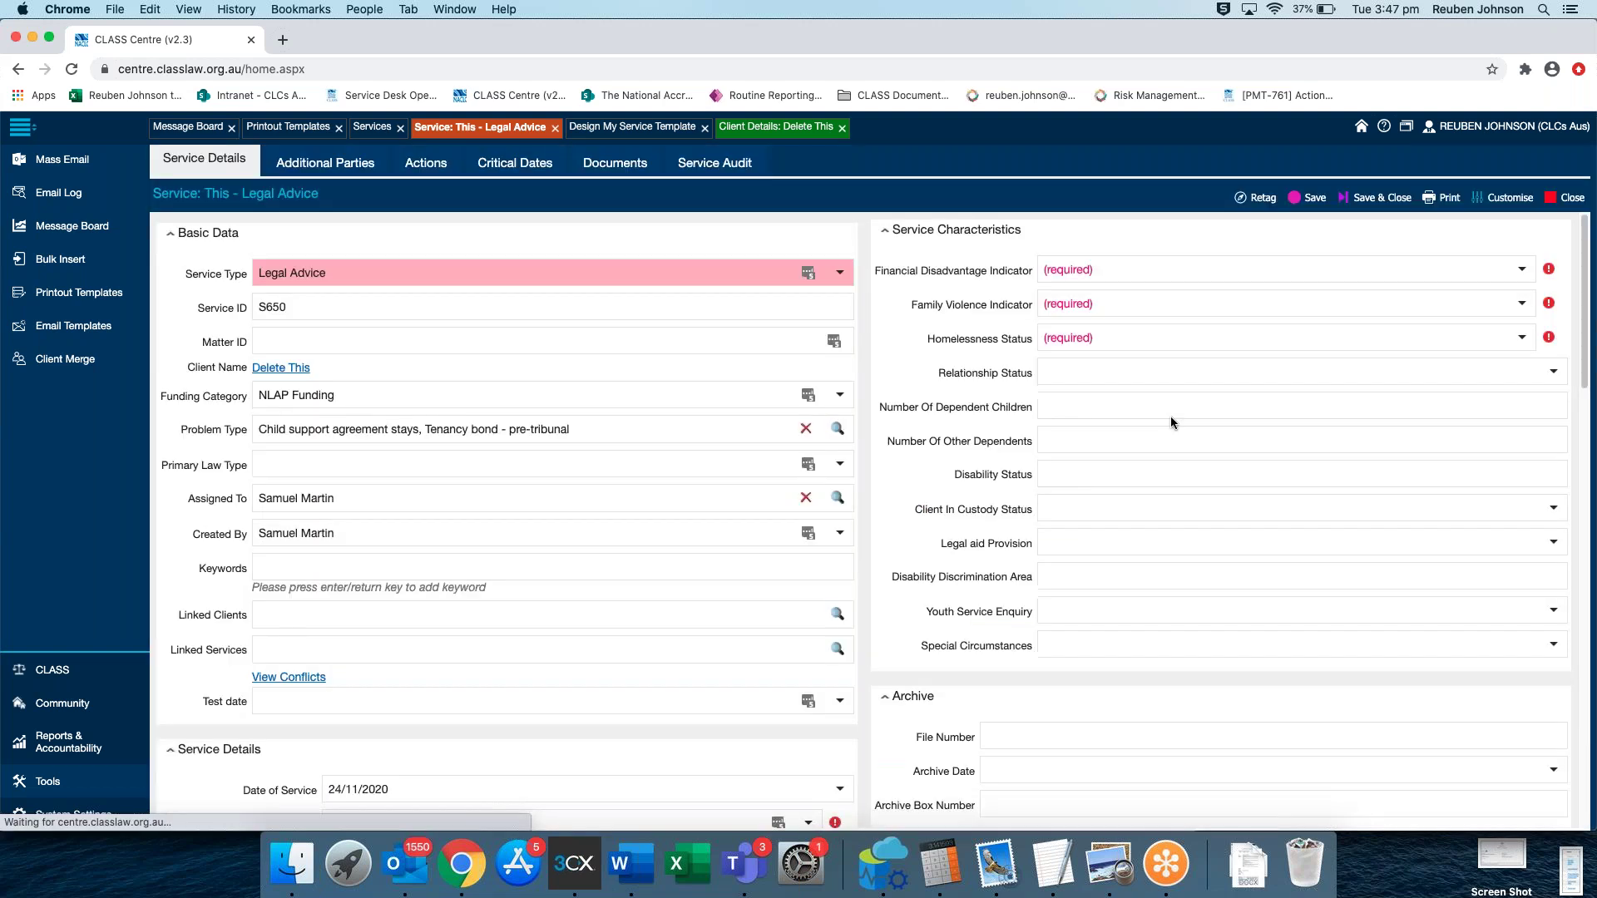
# Reopen the IsAboriginal expression in the template design, inspect its 'Yes, Aboriginal' value, and close the editor without changes
pyautogui.click(615, 126)
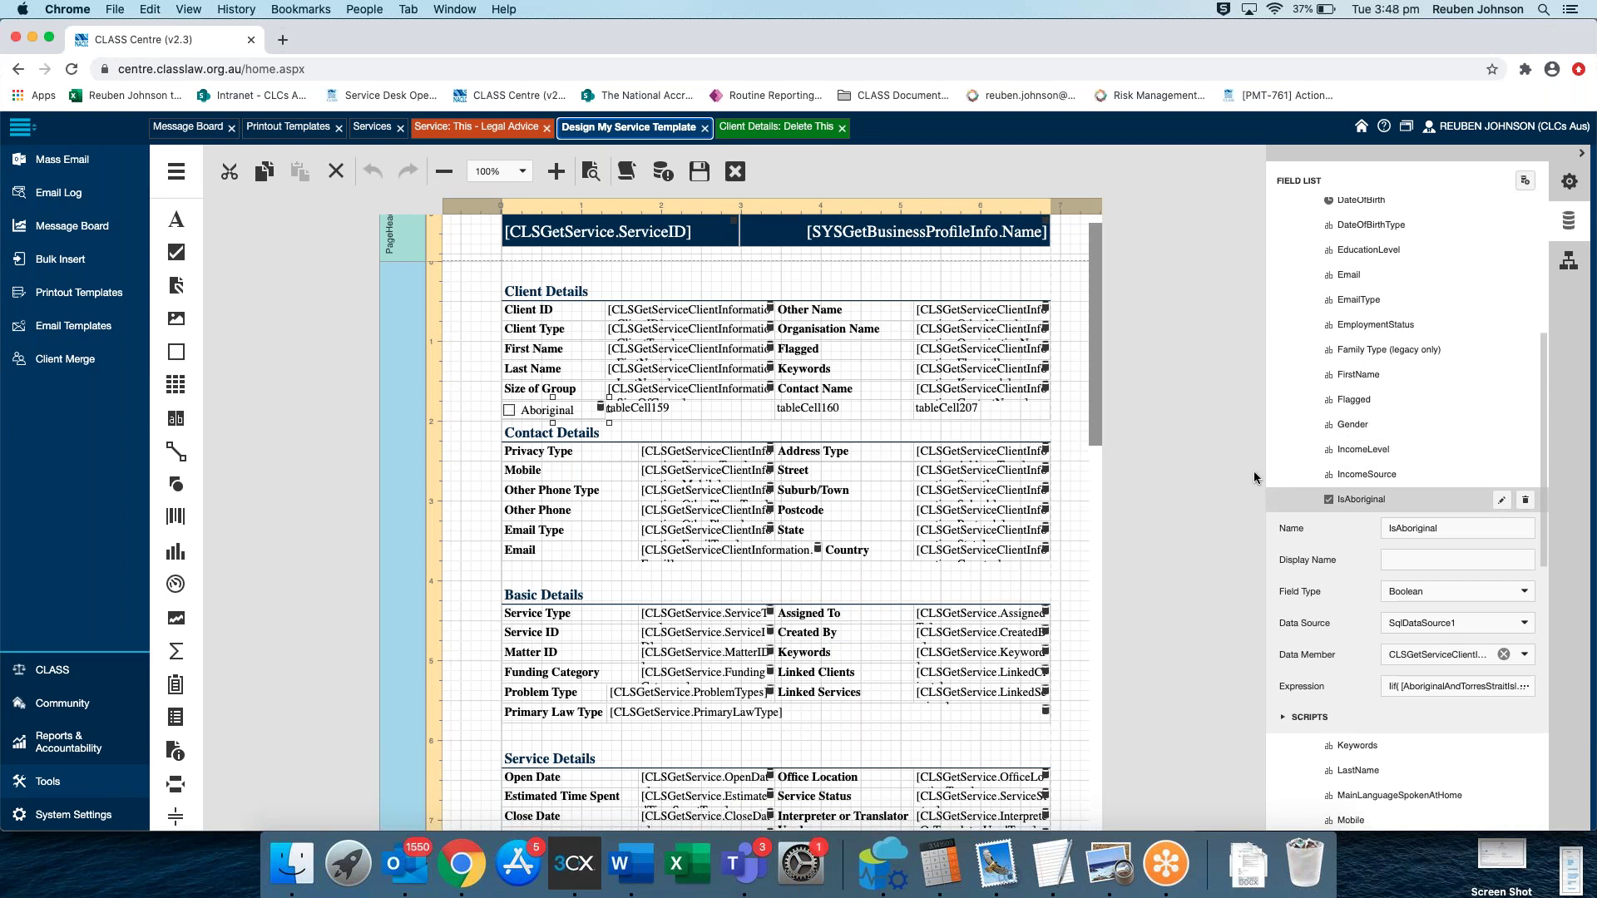
pyautogui.click(1416, 690)
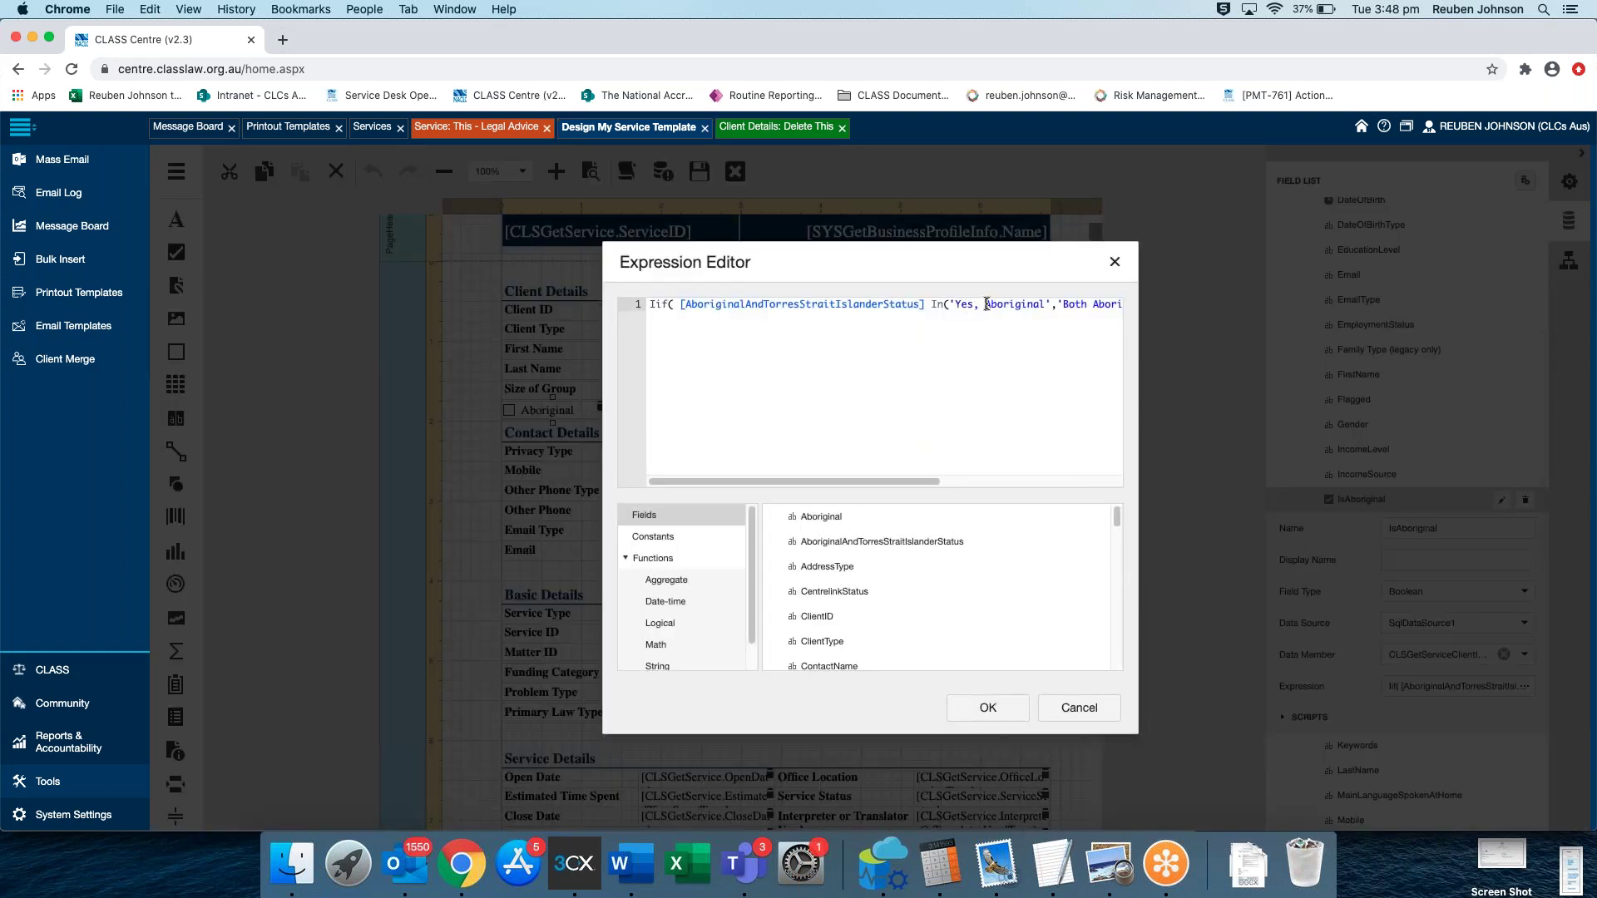
pyautogui.moveTo(987, 304); pyautogui.dragTo(1045, 305)
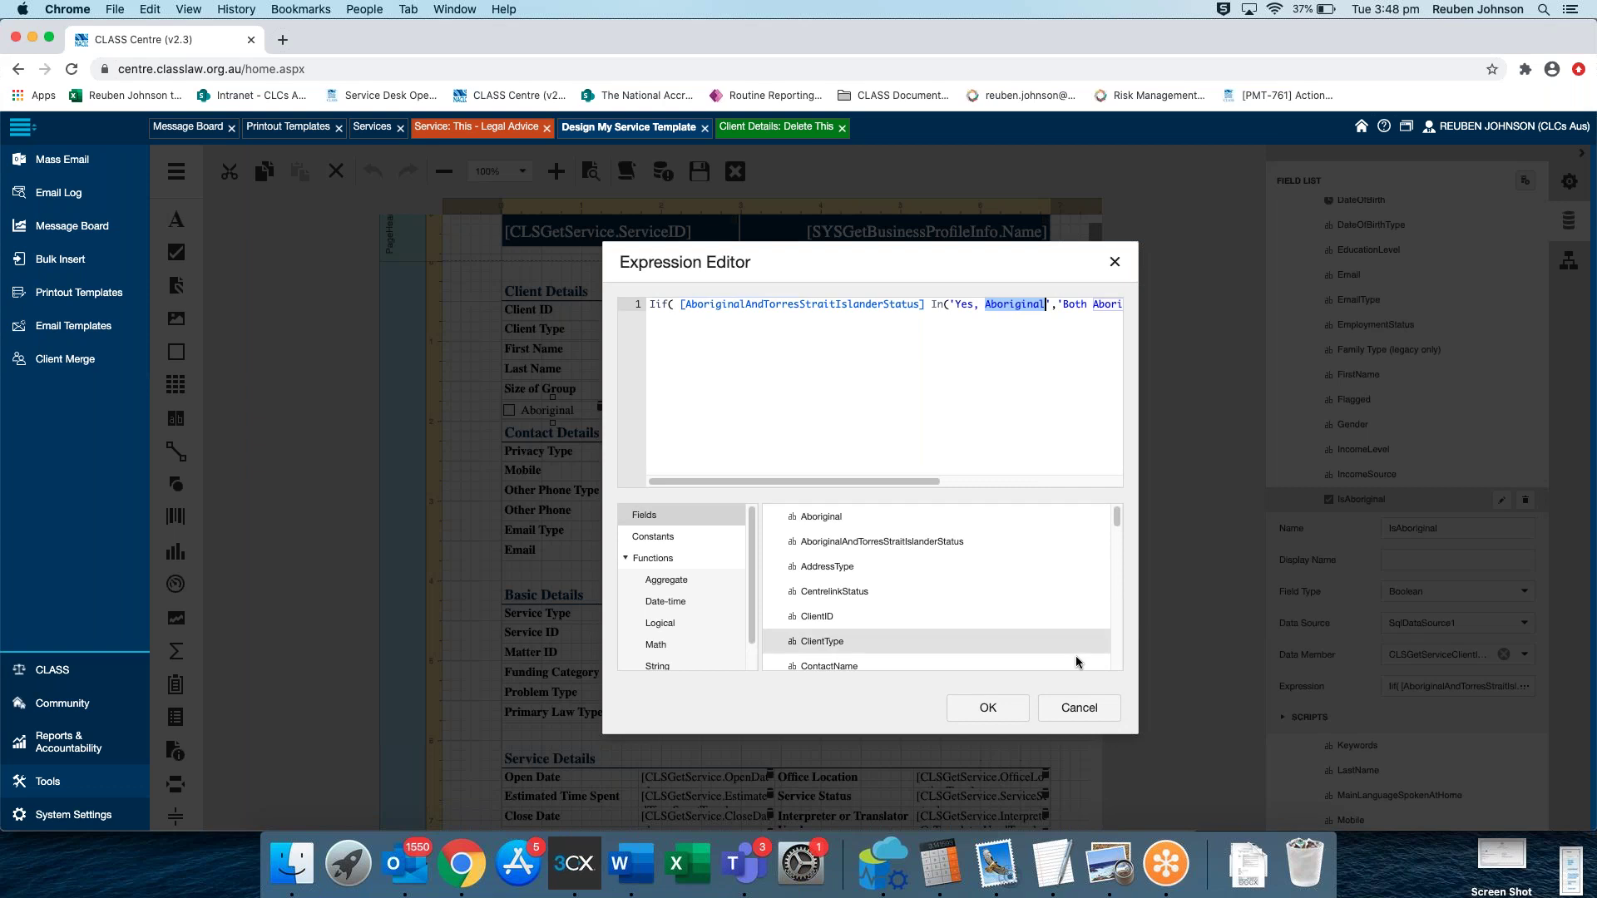
pyautogui.click(1079, 708)
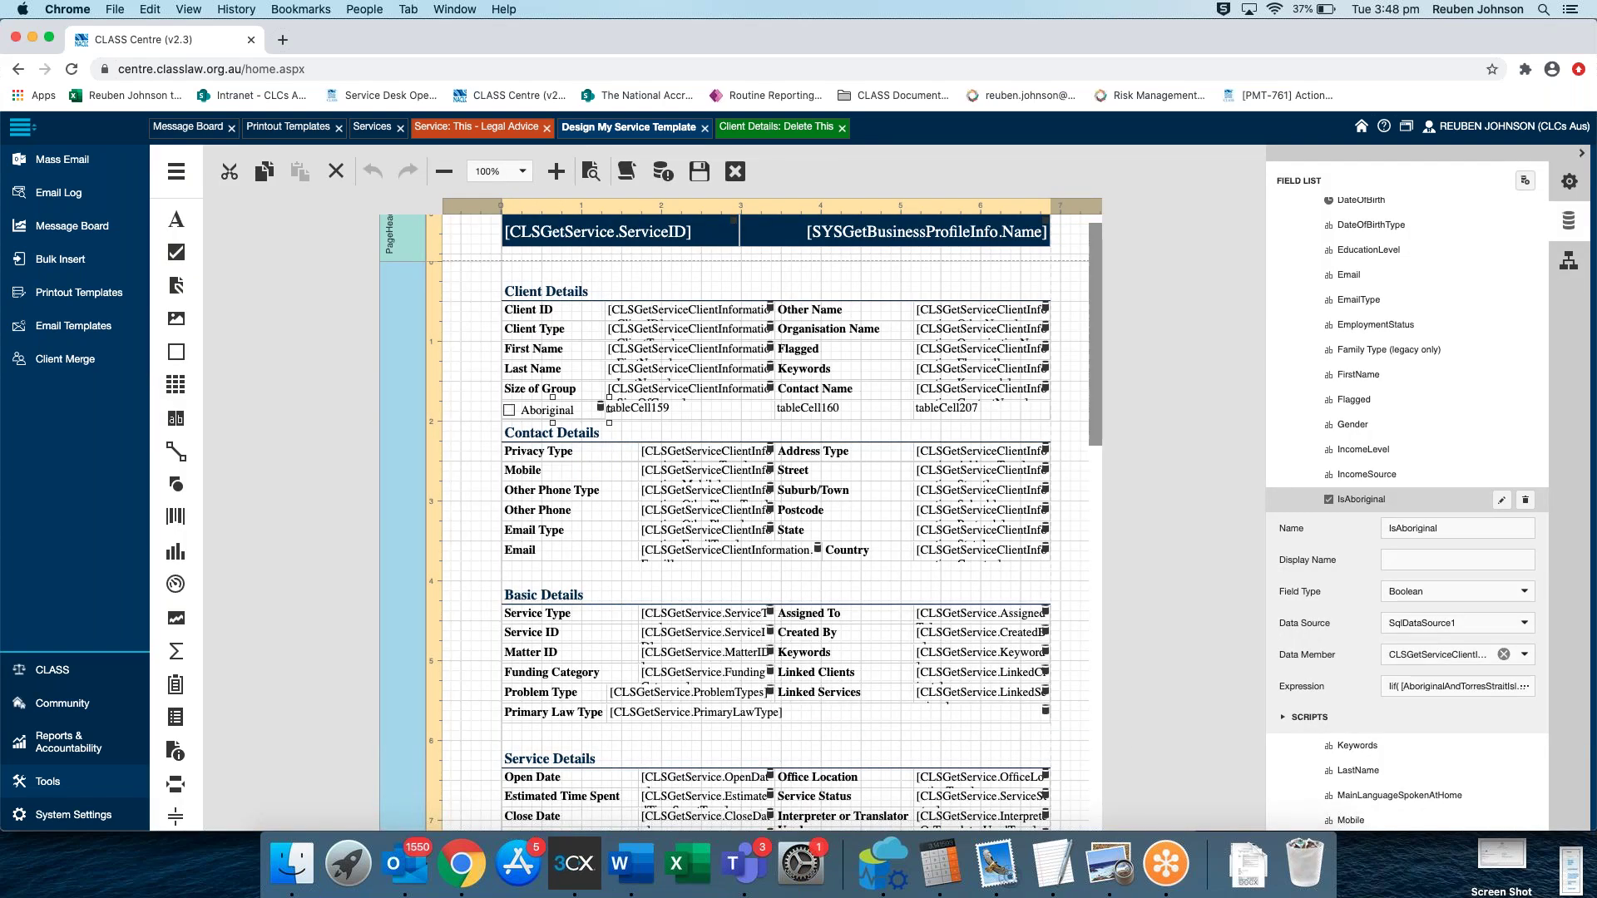
pyautogui.scroll(4, 1432, 308)
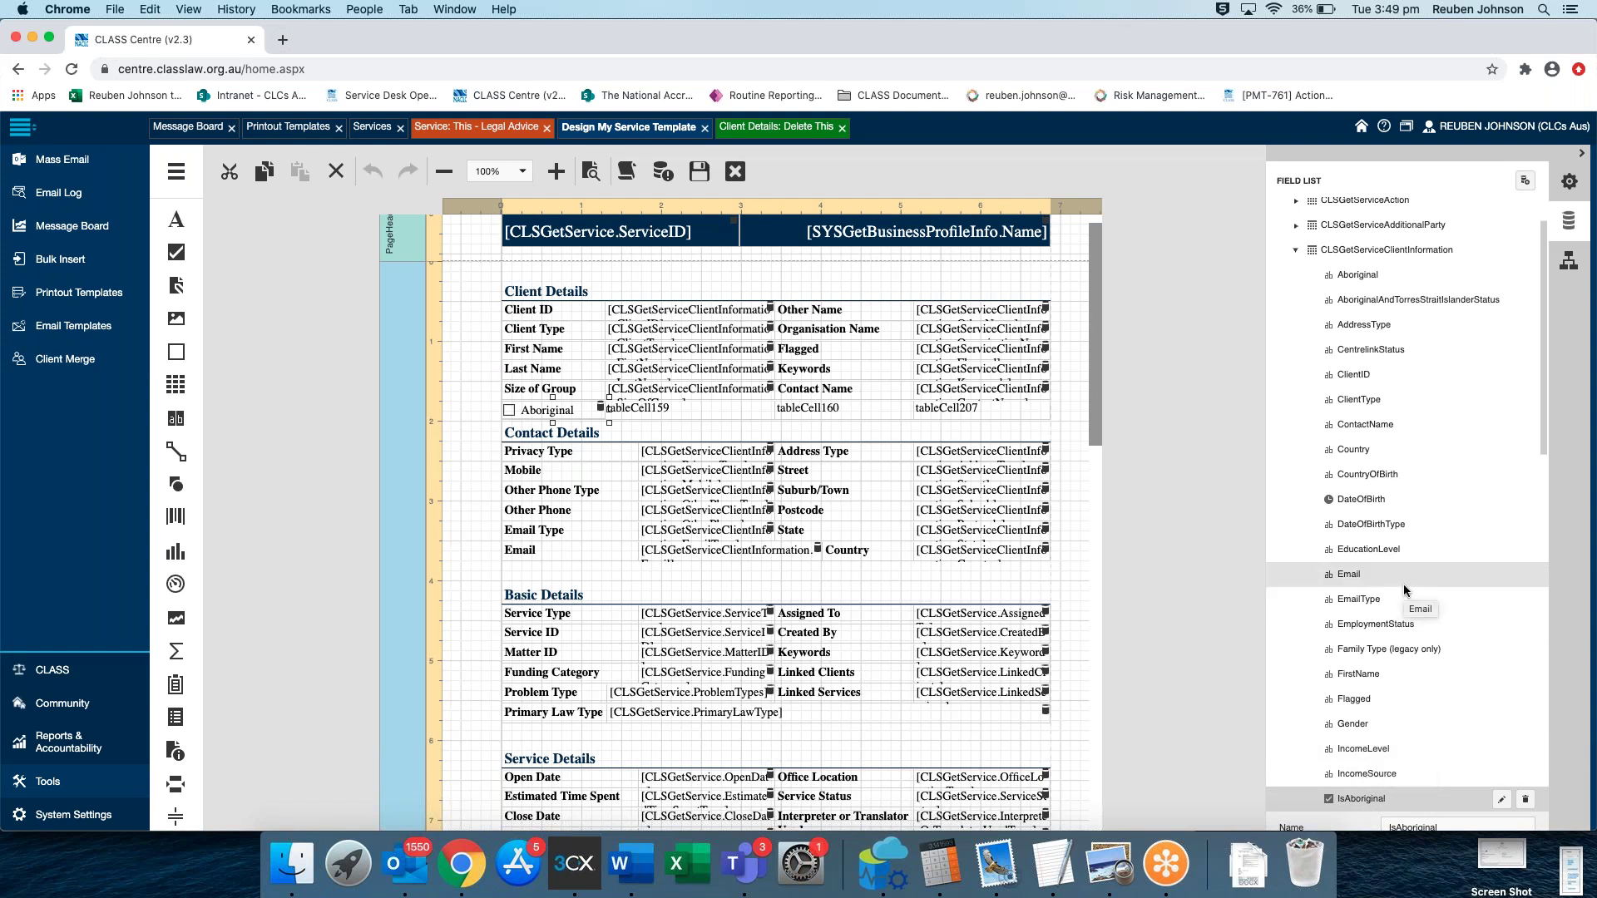
pyautogui.scroll(-10, 1435, 406)
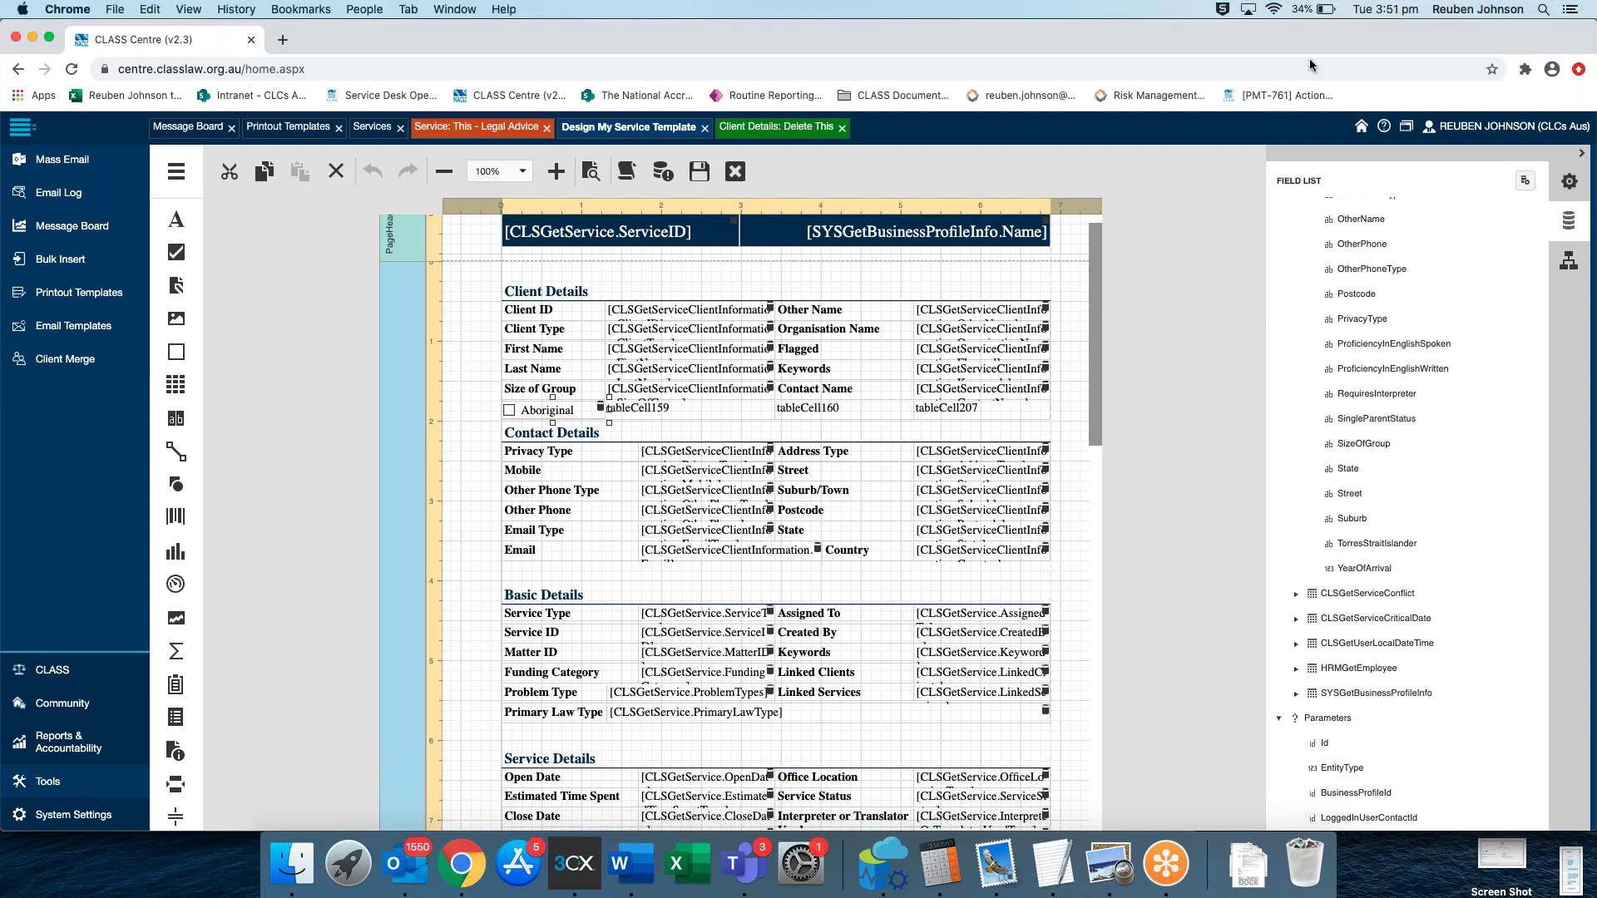
# In the IsAboriginal expression, replace In( with ==, remove the 'Both Aboriginal and Torres Strait Islander' value, and delete the space after Iif(
pyautogui.scroll(5, 1422, 350)
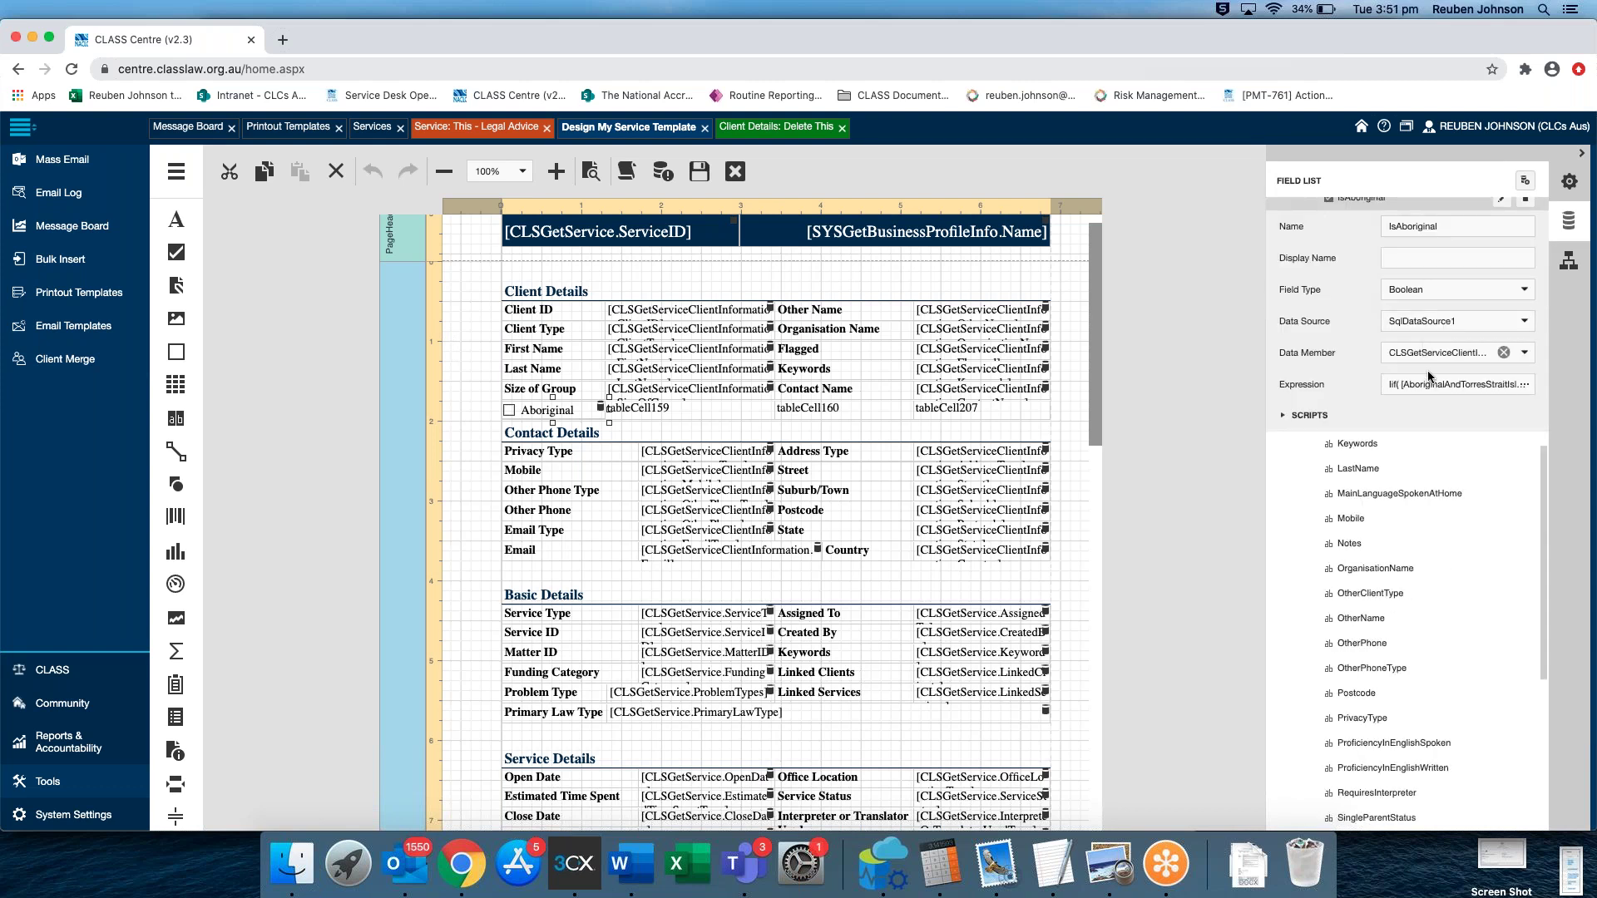
pyautogui.click(1524, 386)
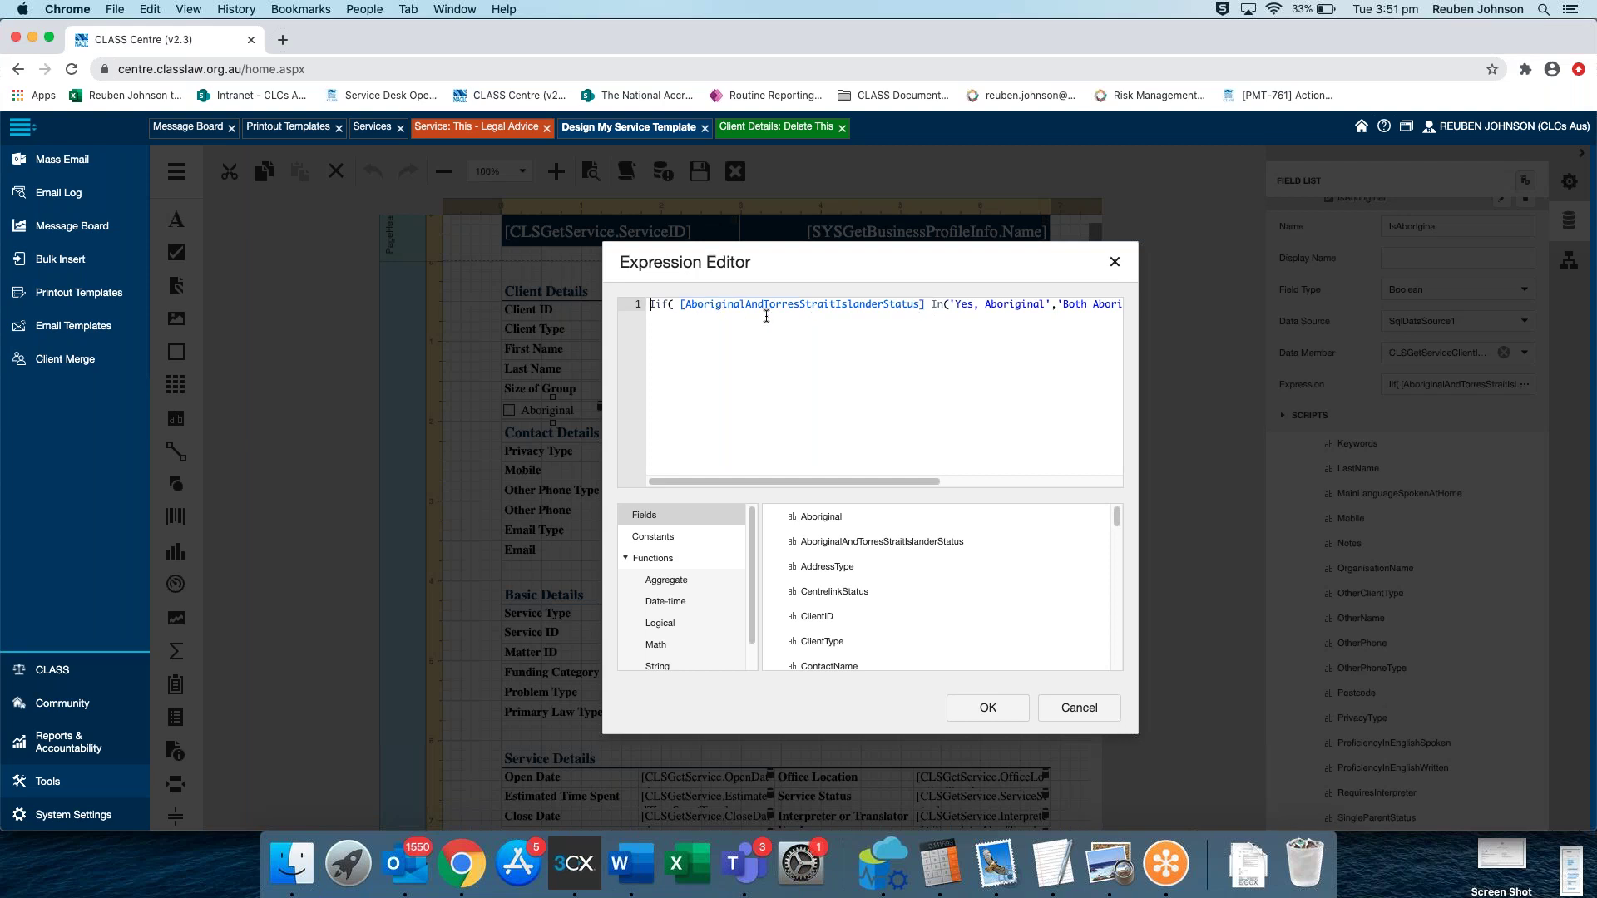
pyautogui.doubleClick(937, 305)
pyautogui.write('==')
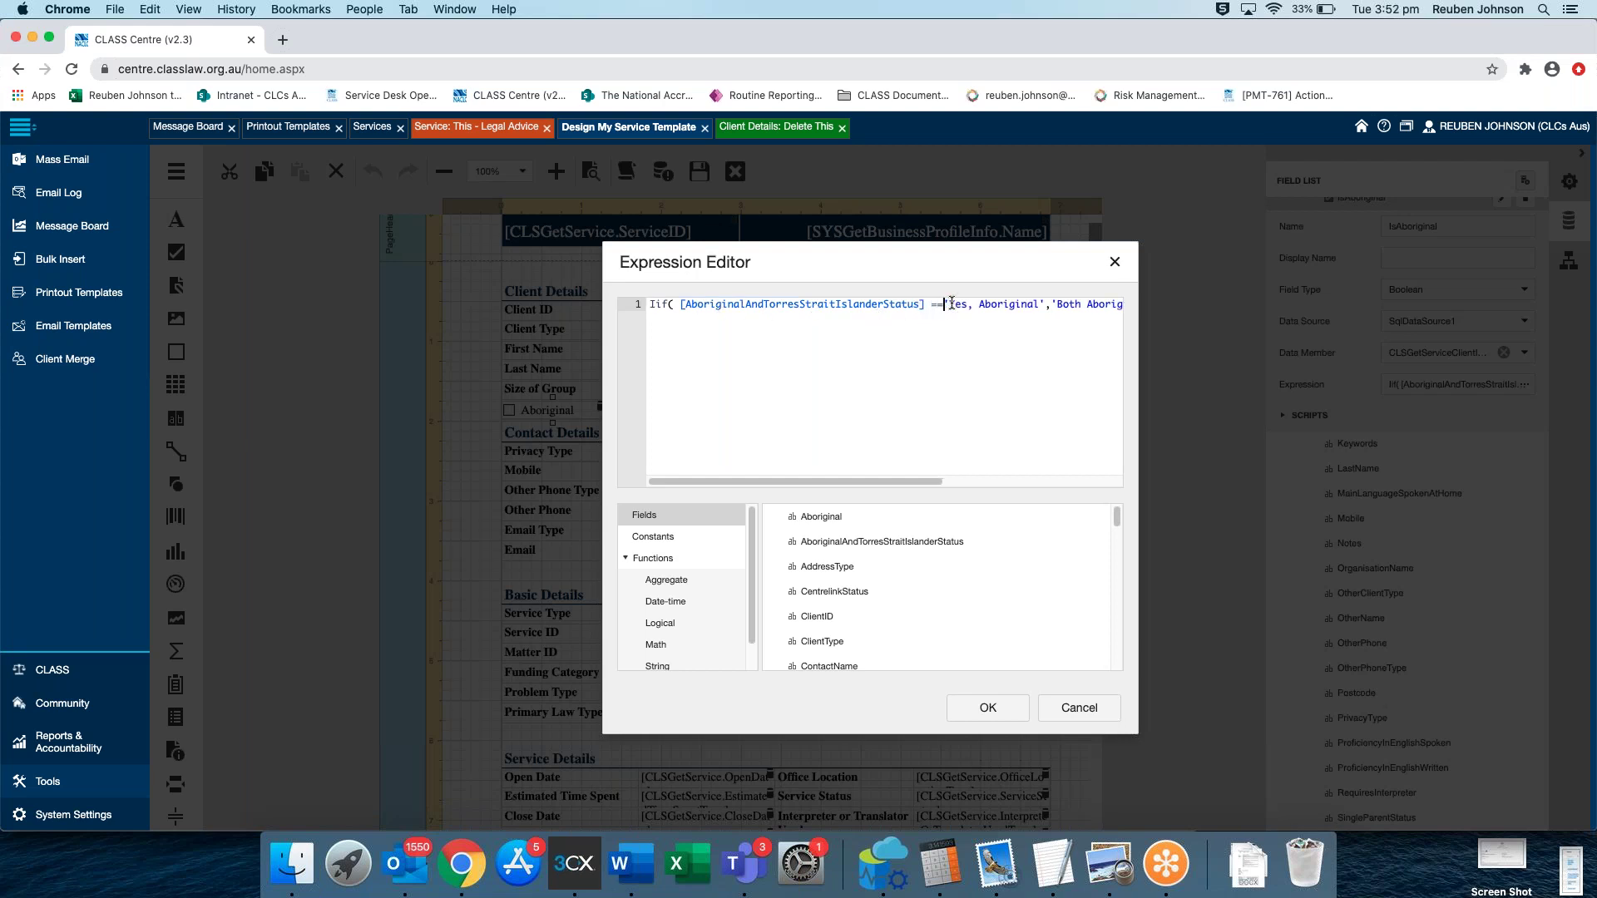
pyautogui.moveTo(1051, 304)
pyautogui.mouseDown()
pyautogui.moveTo(1119, 305)
pyautogui.moveTo(1034, 303)
pyautogui.mouseUp()
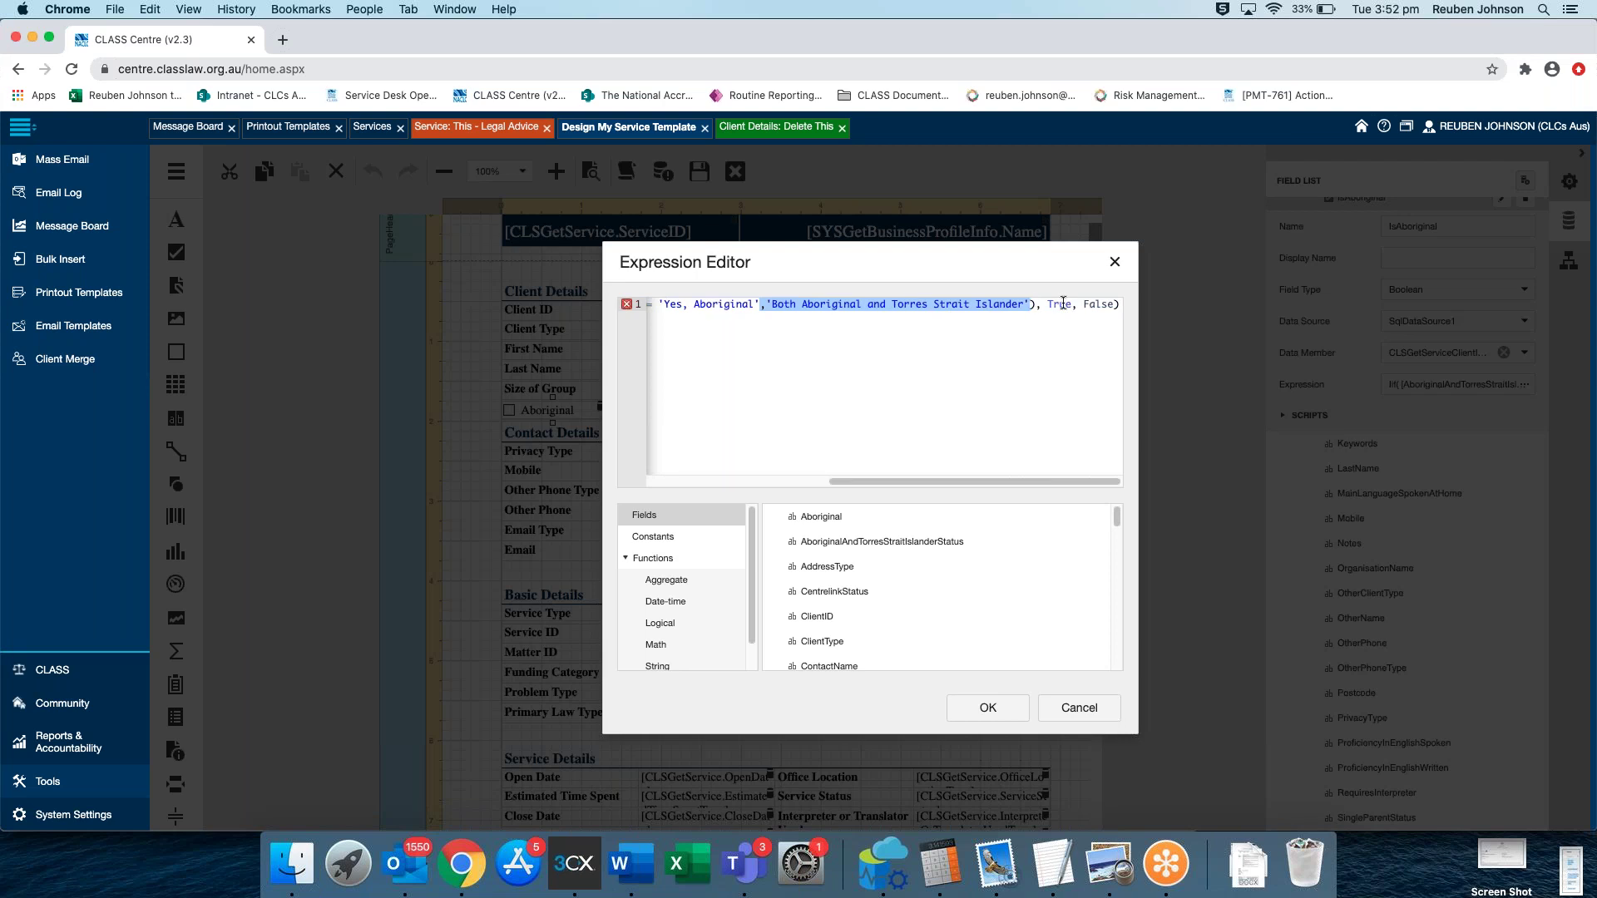
pyautogui.press('BackSpace')
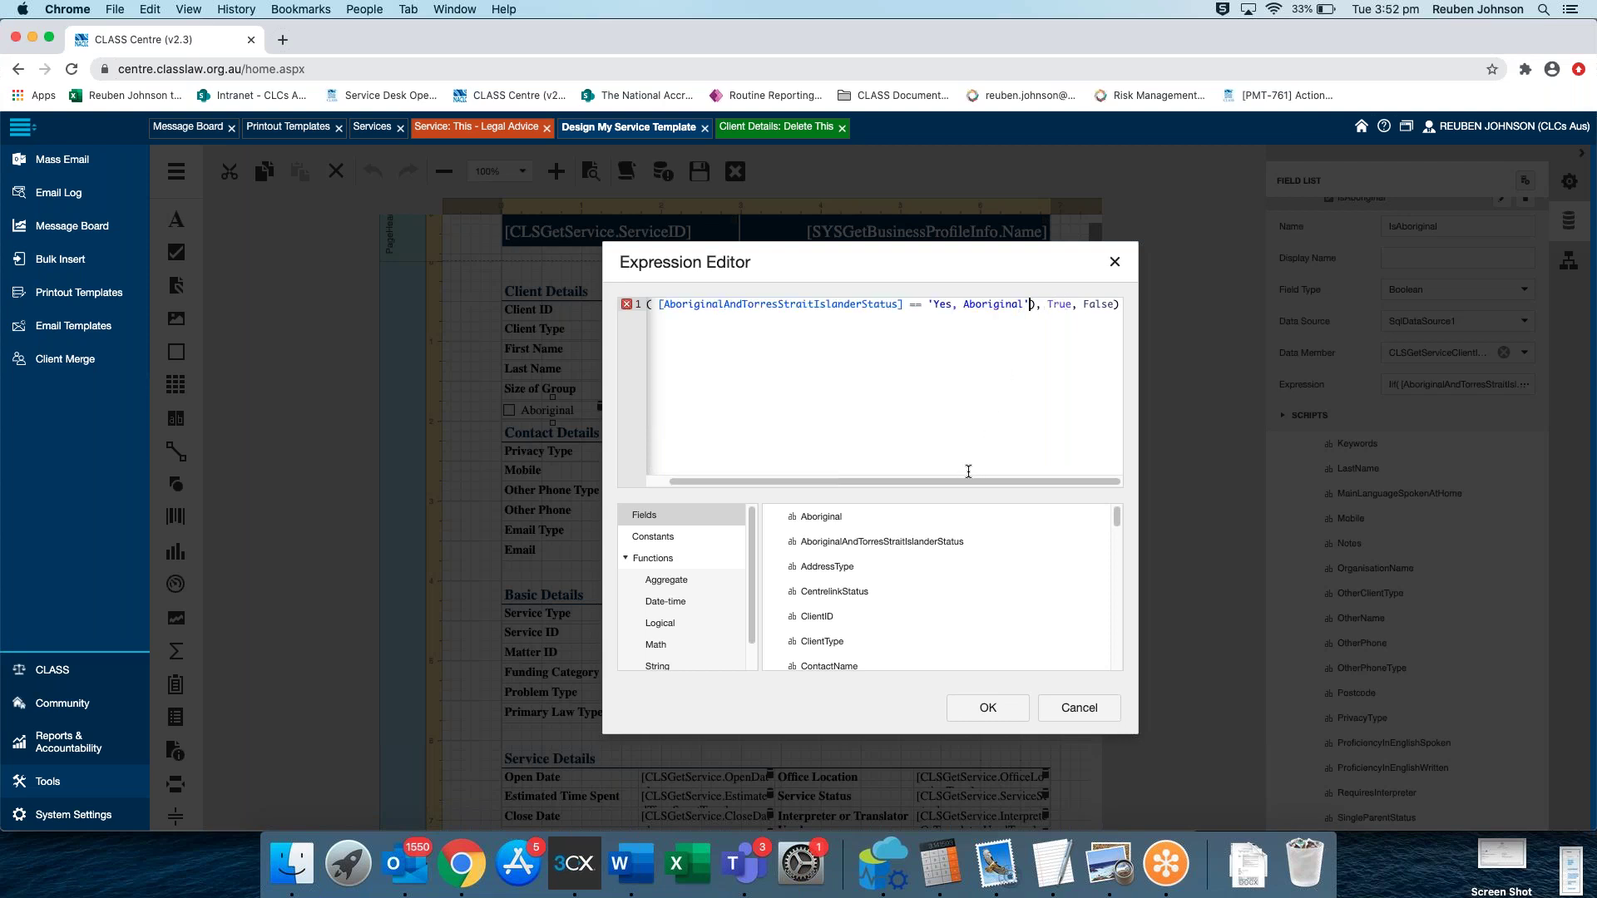
pyautogui.moveTo(953, 477); pyautogui.dragTo(834, 477)
pyautogui.click(680, 307)
pyautogui.press('BackSpace')
# In the IsAboriginal expression, add an Or operator on a new line below the first Iif condition
pyautogui.click(1046, 304)
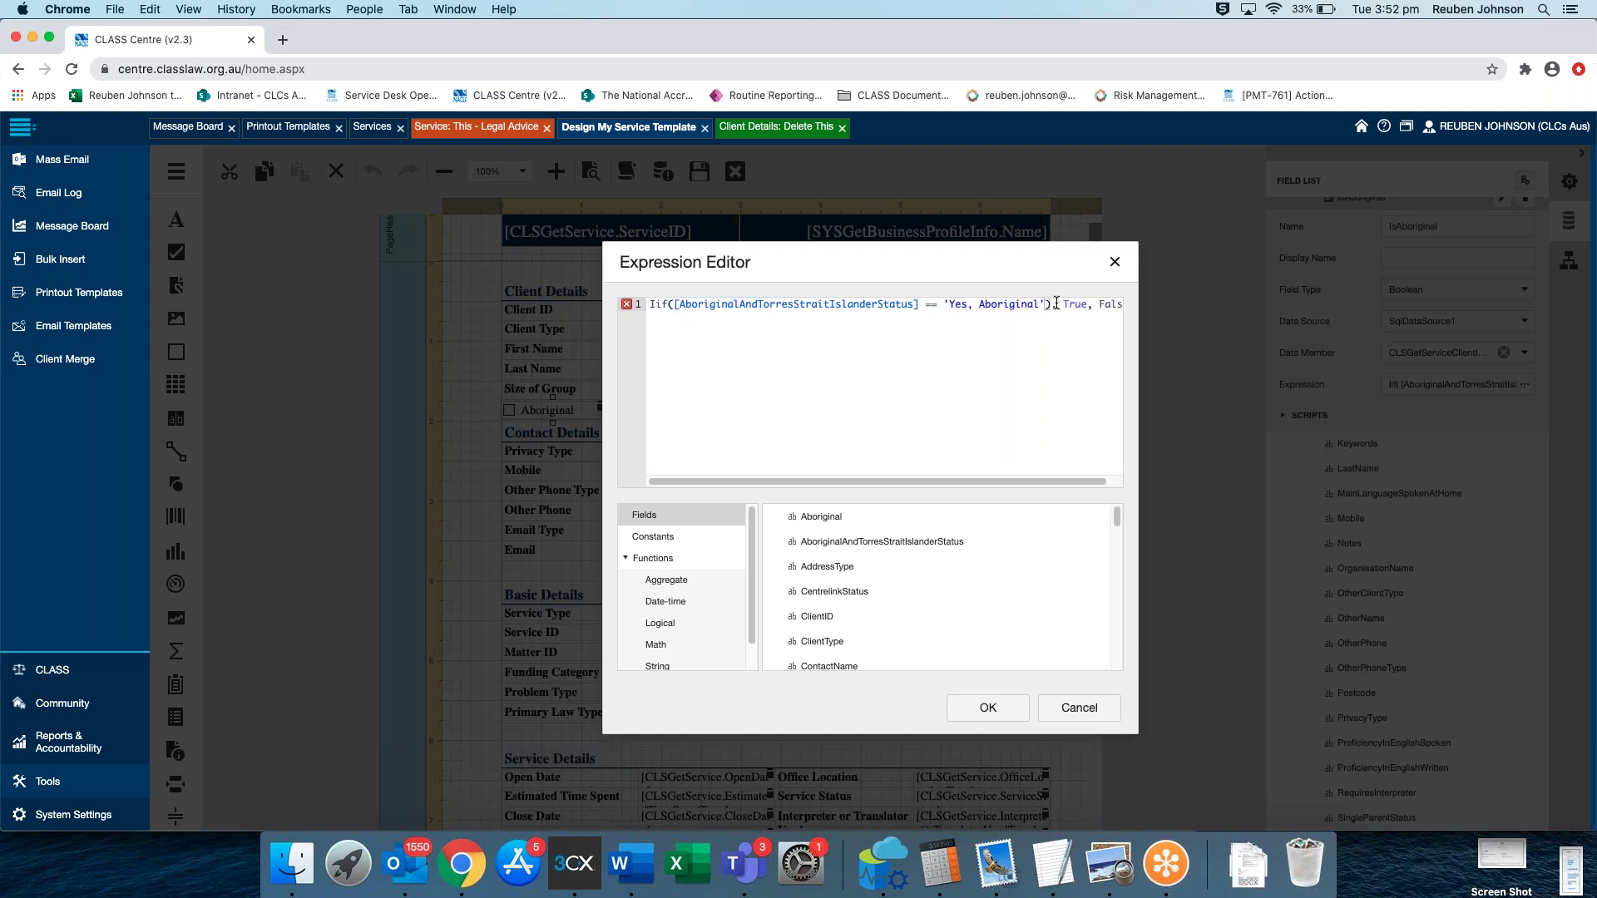
pyautogui.click(1048, 322)
pyautogui.press('Return')
pyautogui.write('Or')
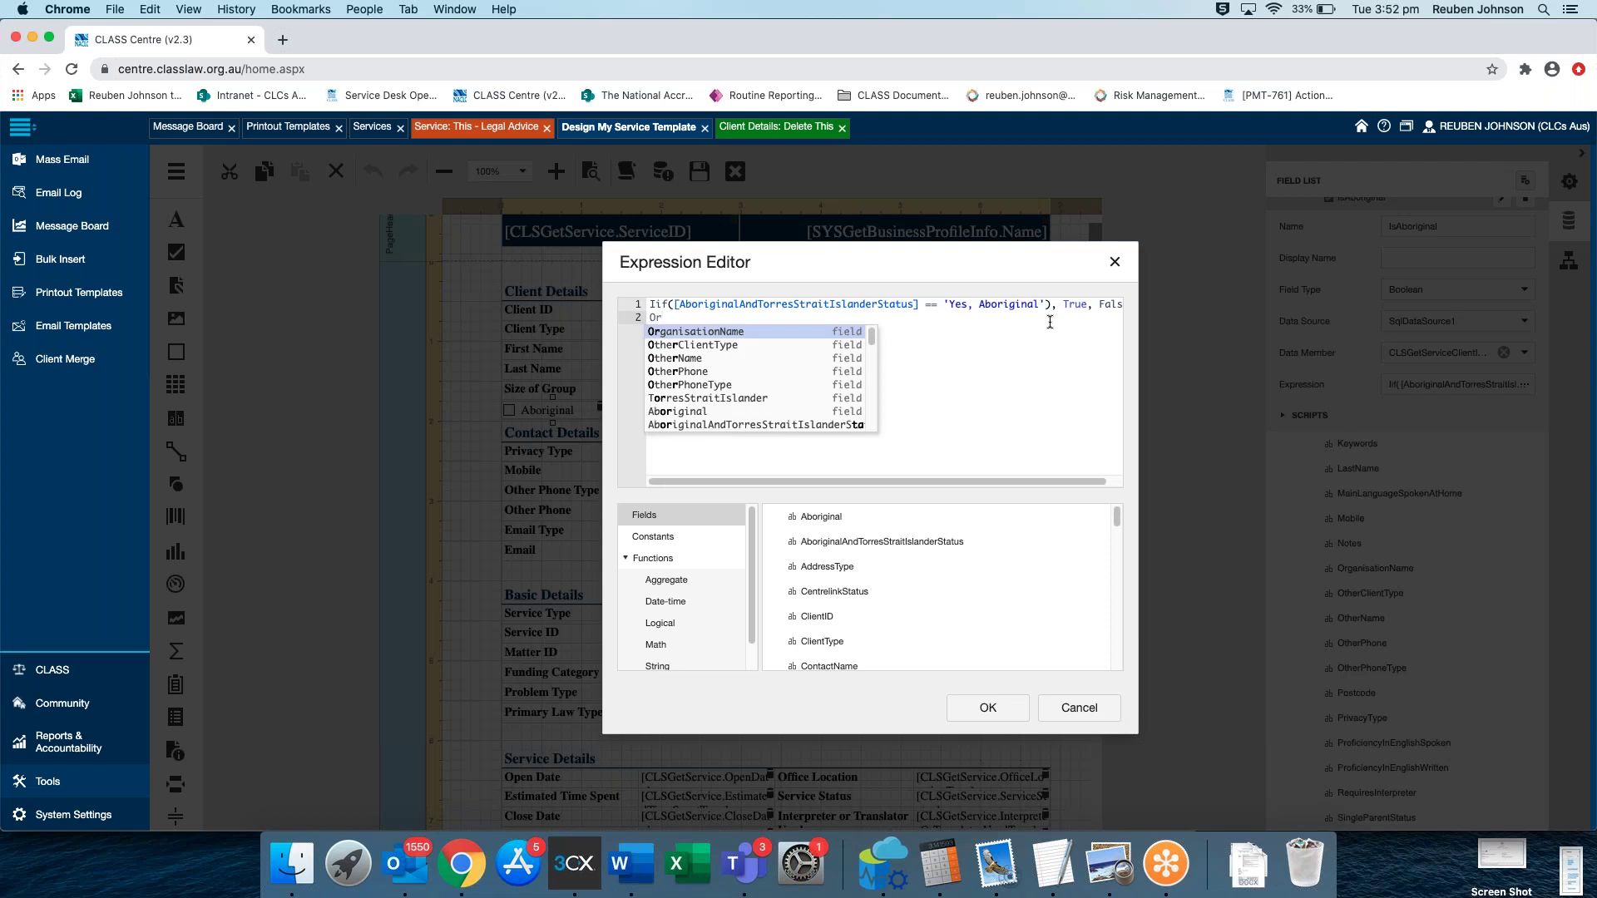
pyautogui.press('Escape')
pyautogui.press('Return')
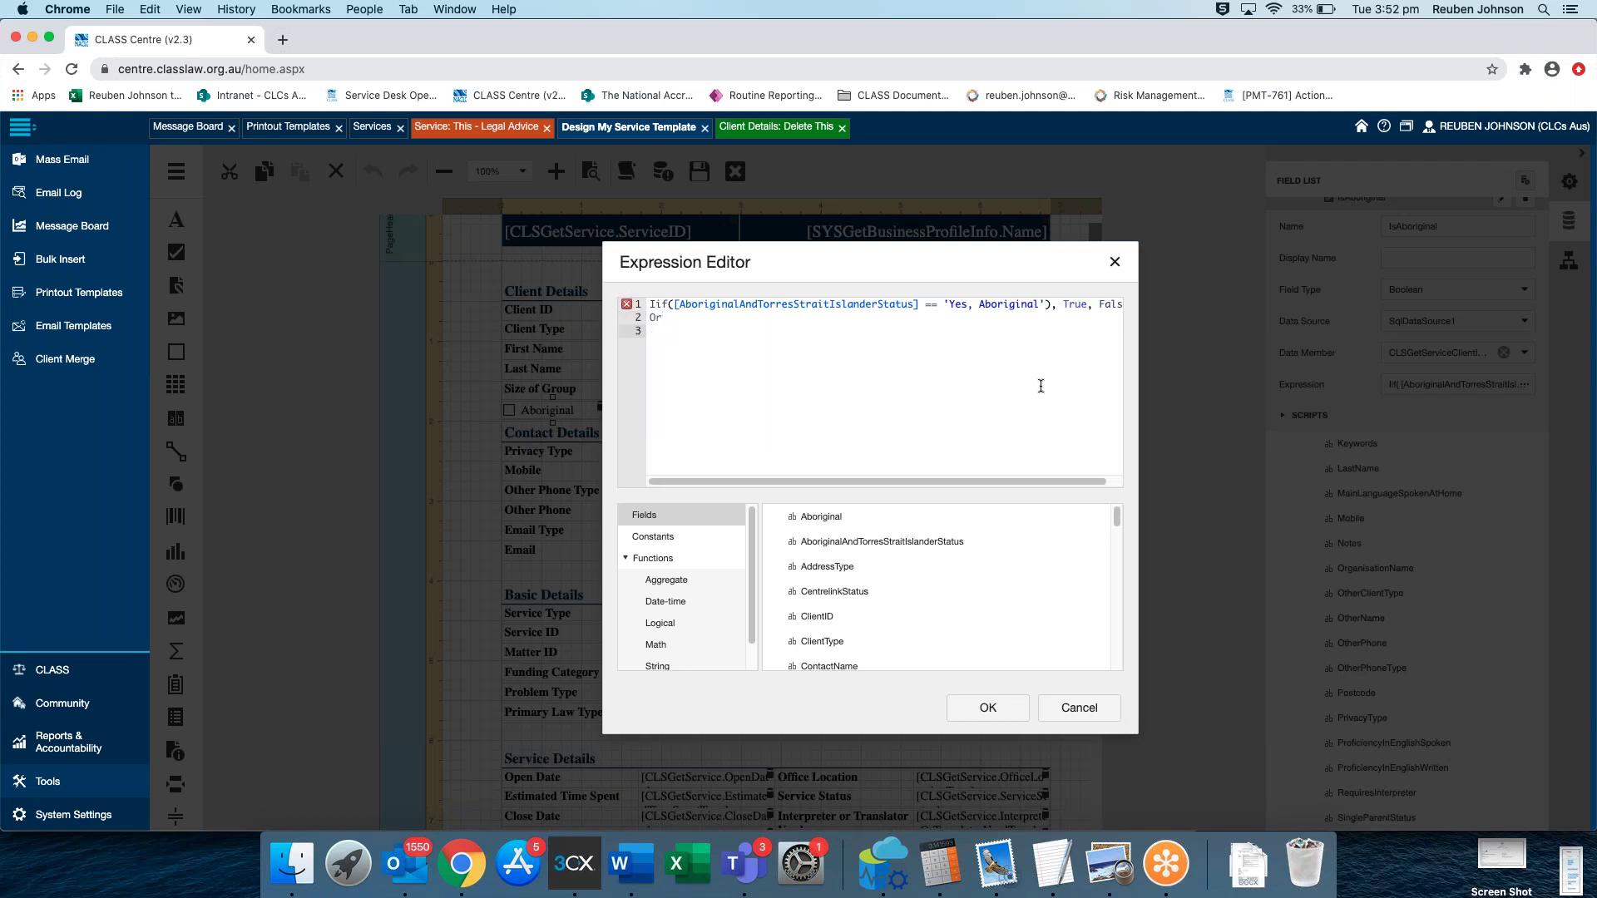
# Write a second condition, Iif([AboriginalAndTorresStraitIslanderStatus] == 'Both Aboriginal and Torres Strait Islander', True, False), on the line below Or
pyautogui.write('Iif')
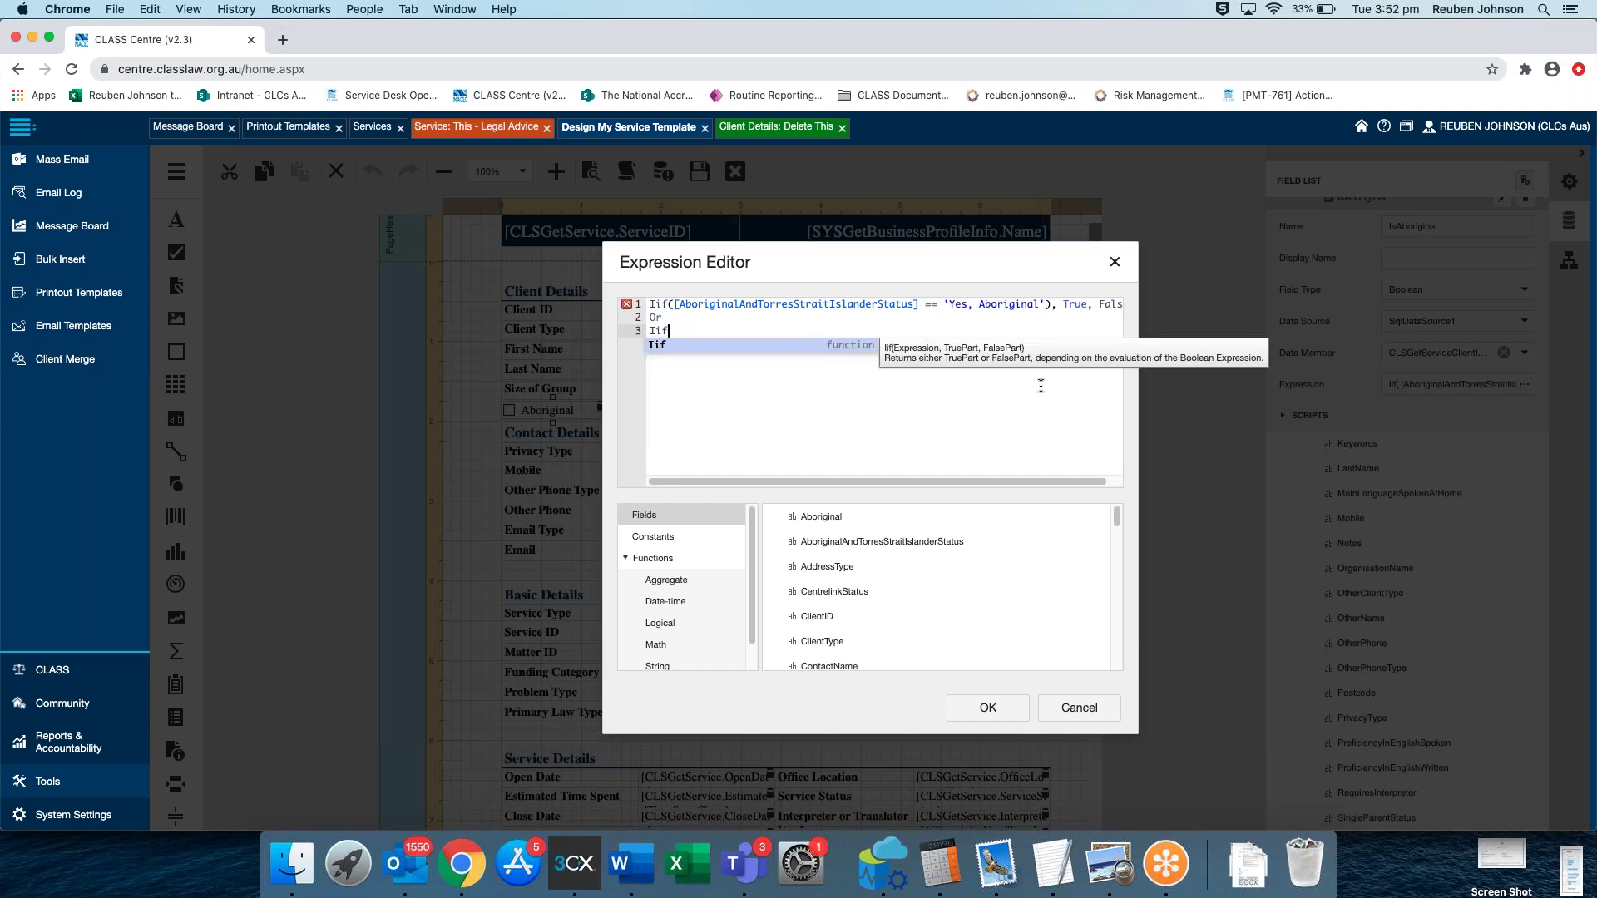
pyautogui.write('(A')
pyautogui.press('Down')
pyautogui.press('Return')
pyautogui.write('== ')
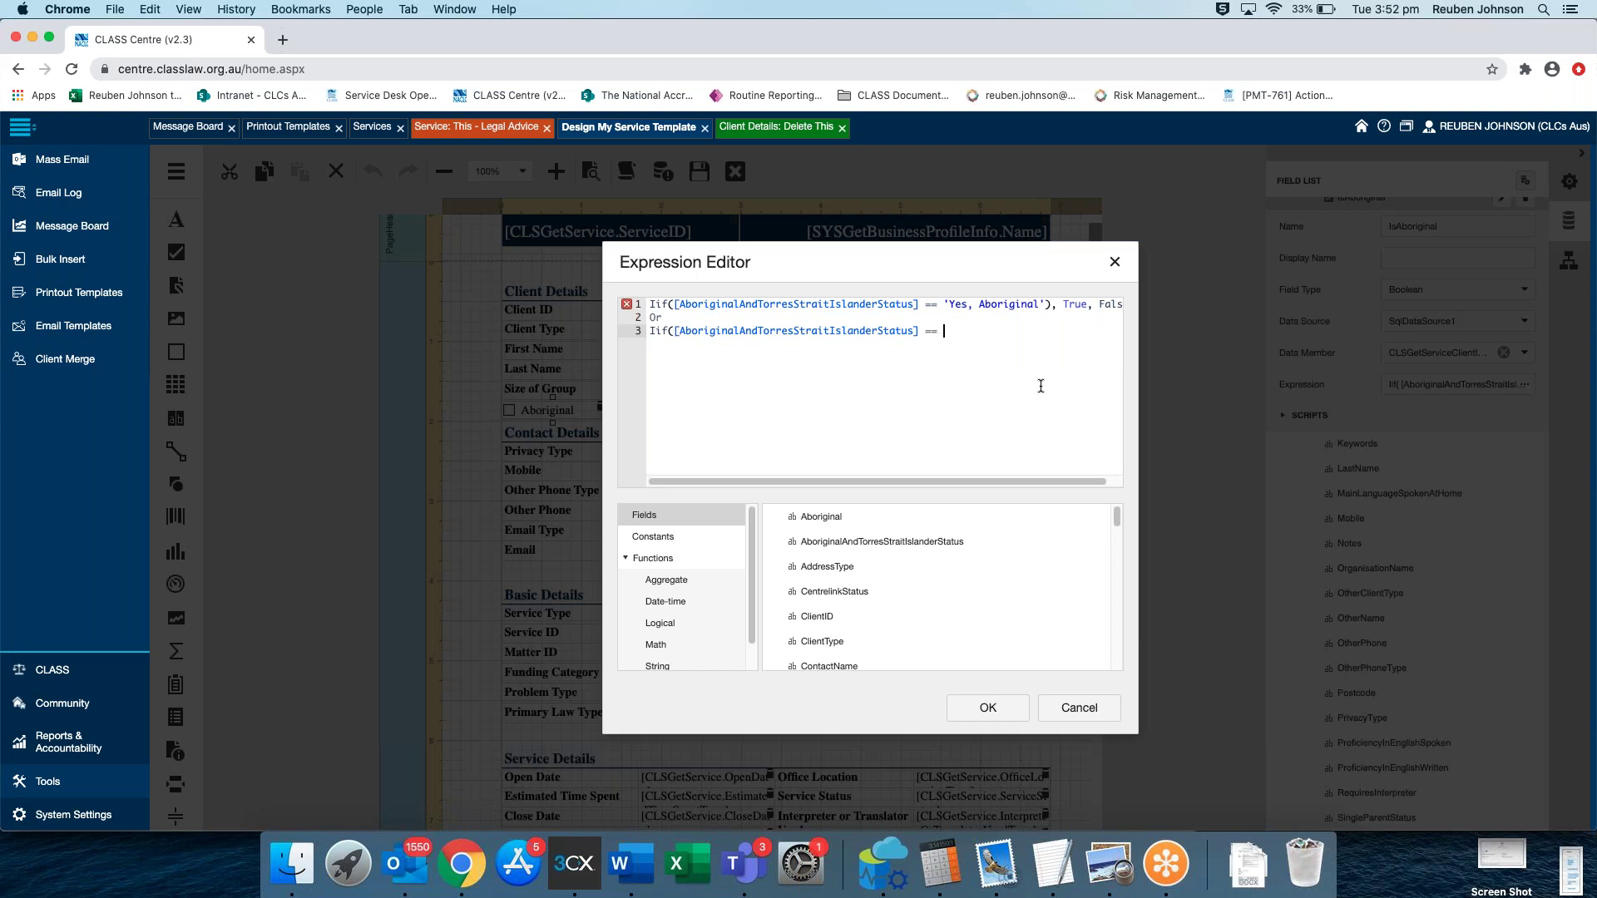
pyautogui.write("'Both Ab")
pyautogui.write('original')
pyautogui.write(' and Torres S')
pyautogui.write('trait Isl')
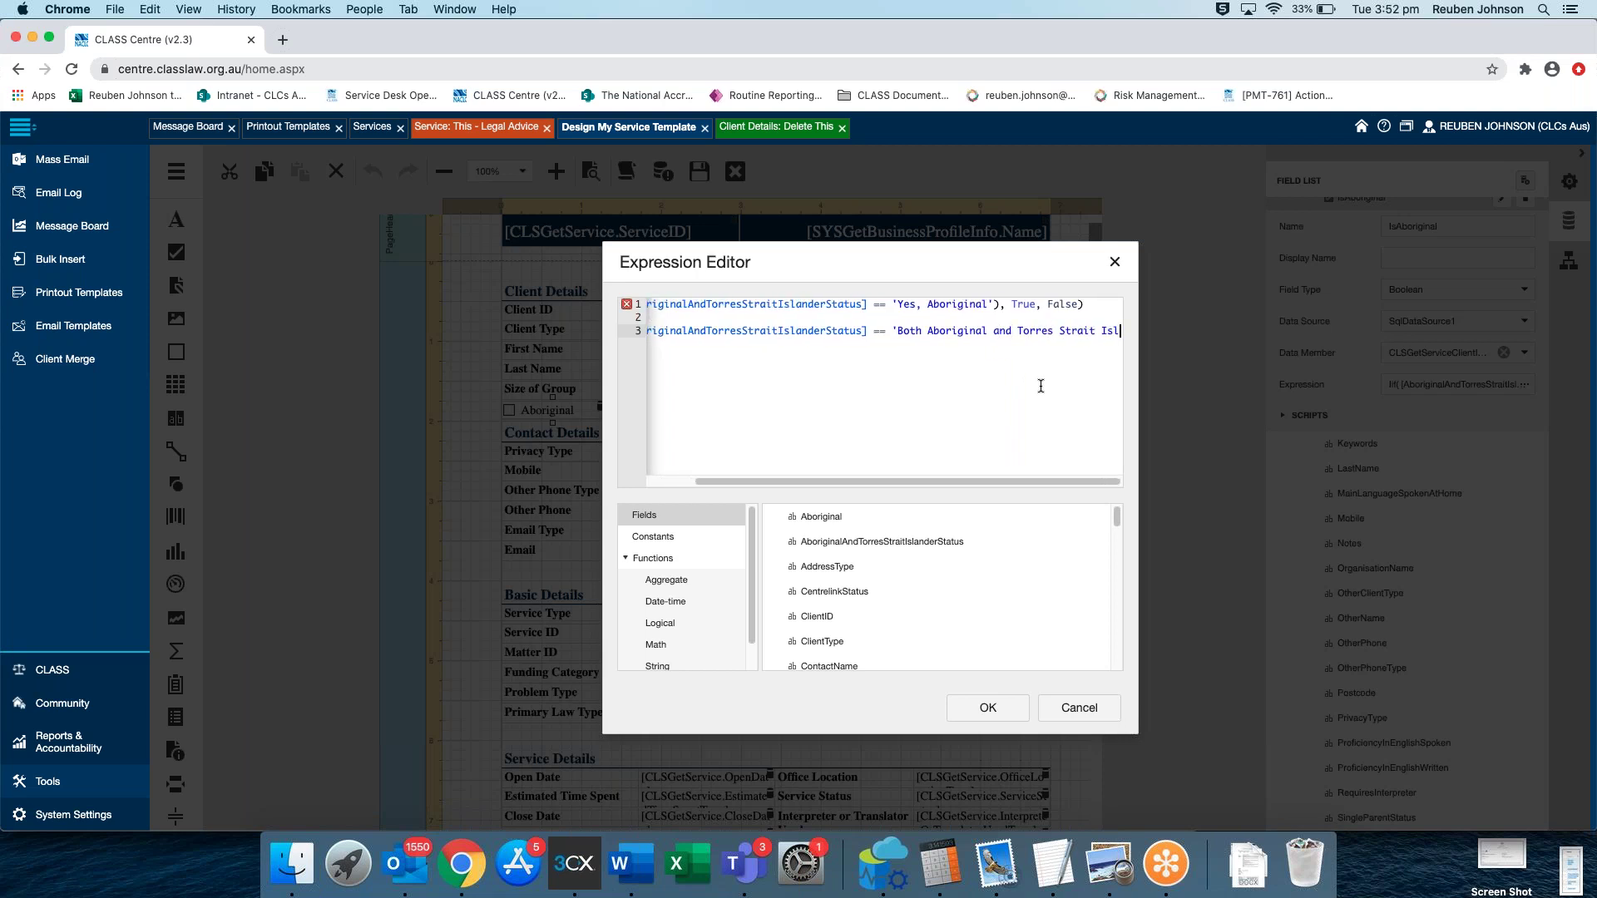
pyautogui.write("ander'")
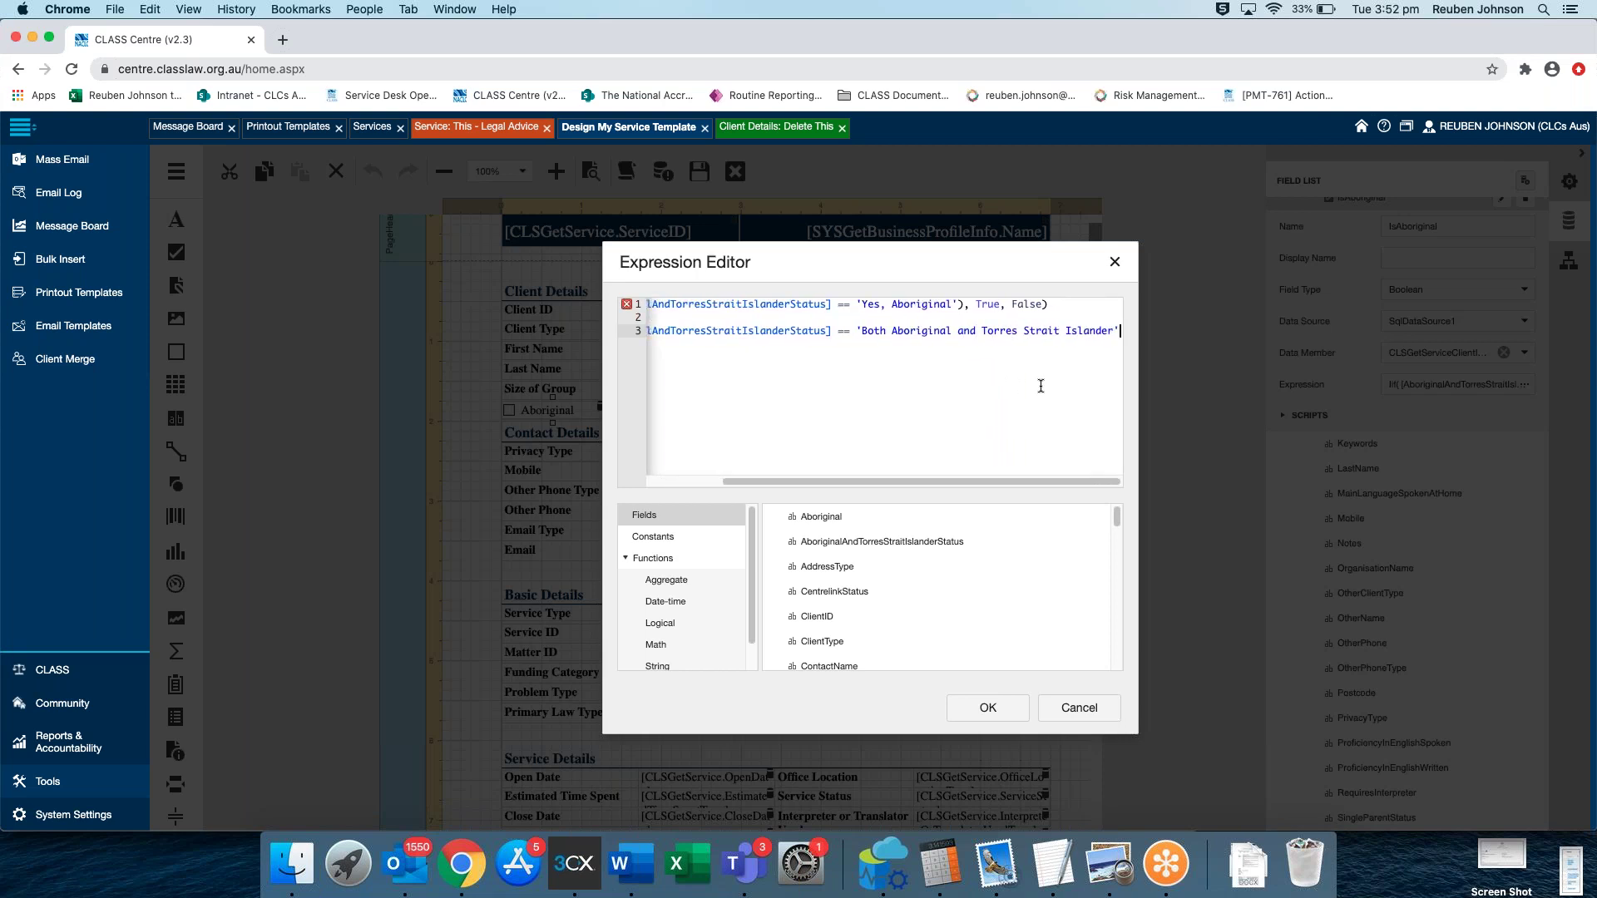
pyautogui.write(', Tr')
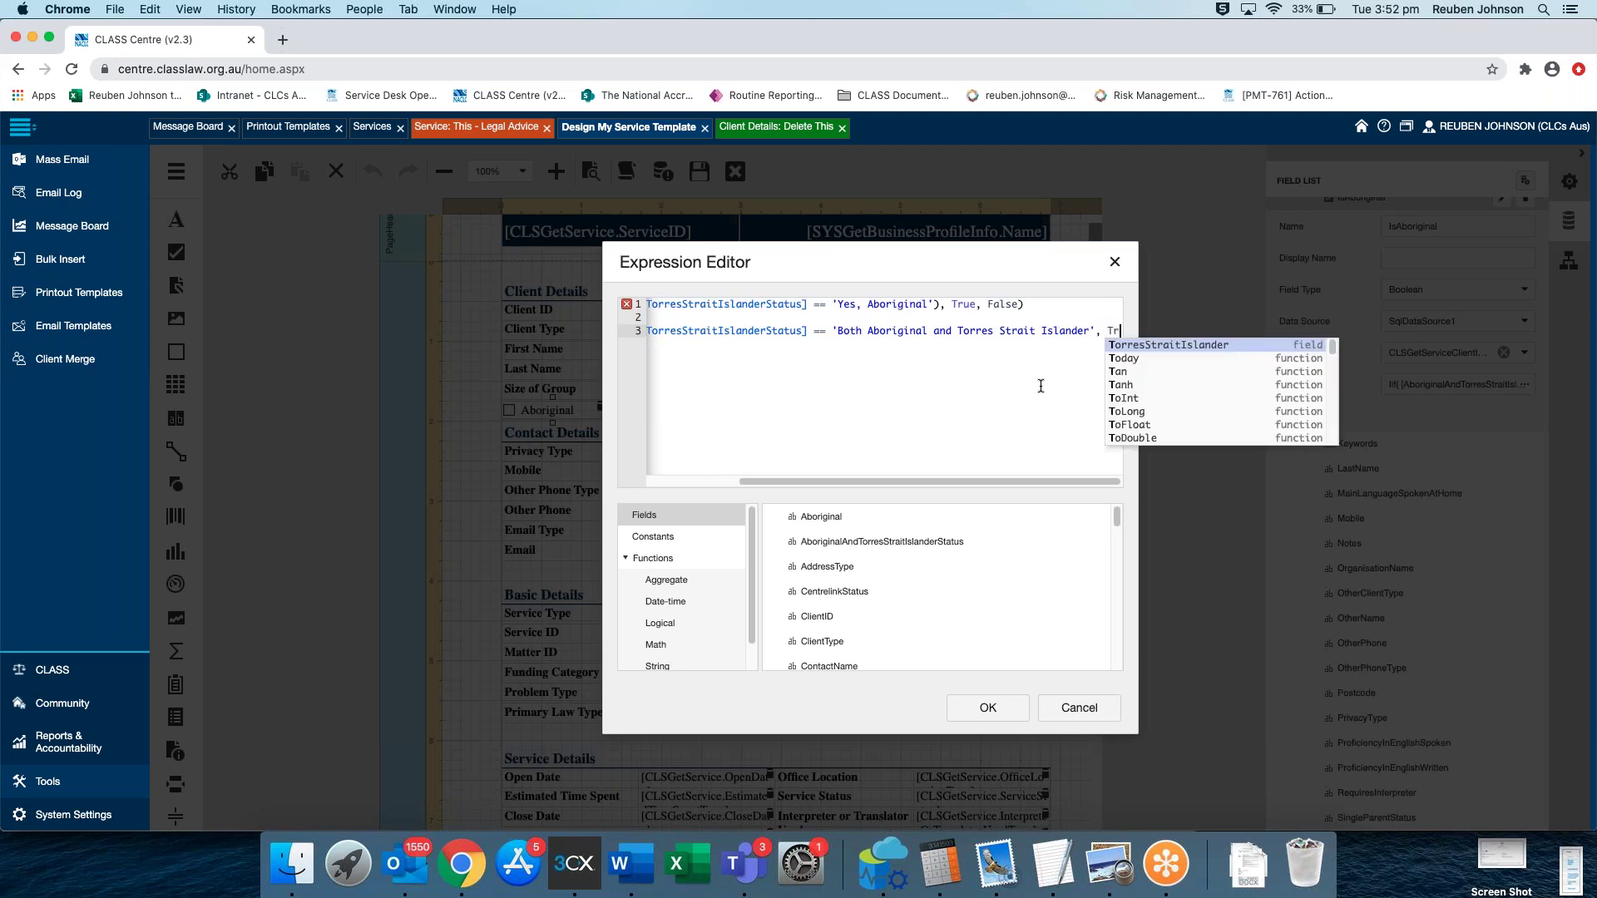
pyautogui.write('ue, False')
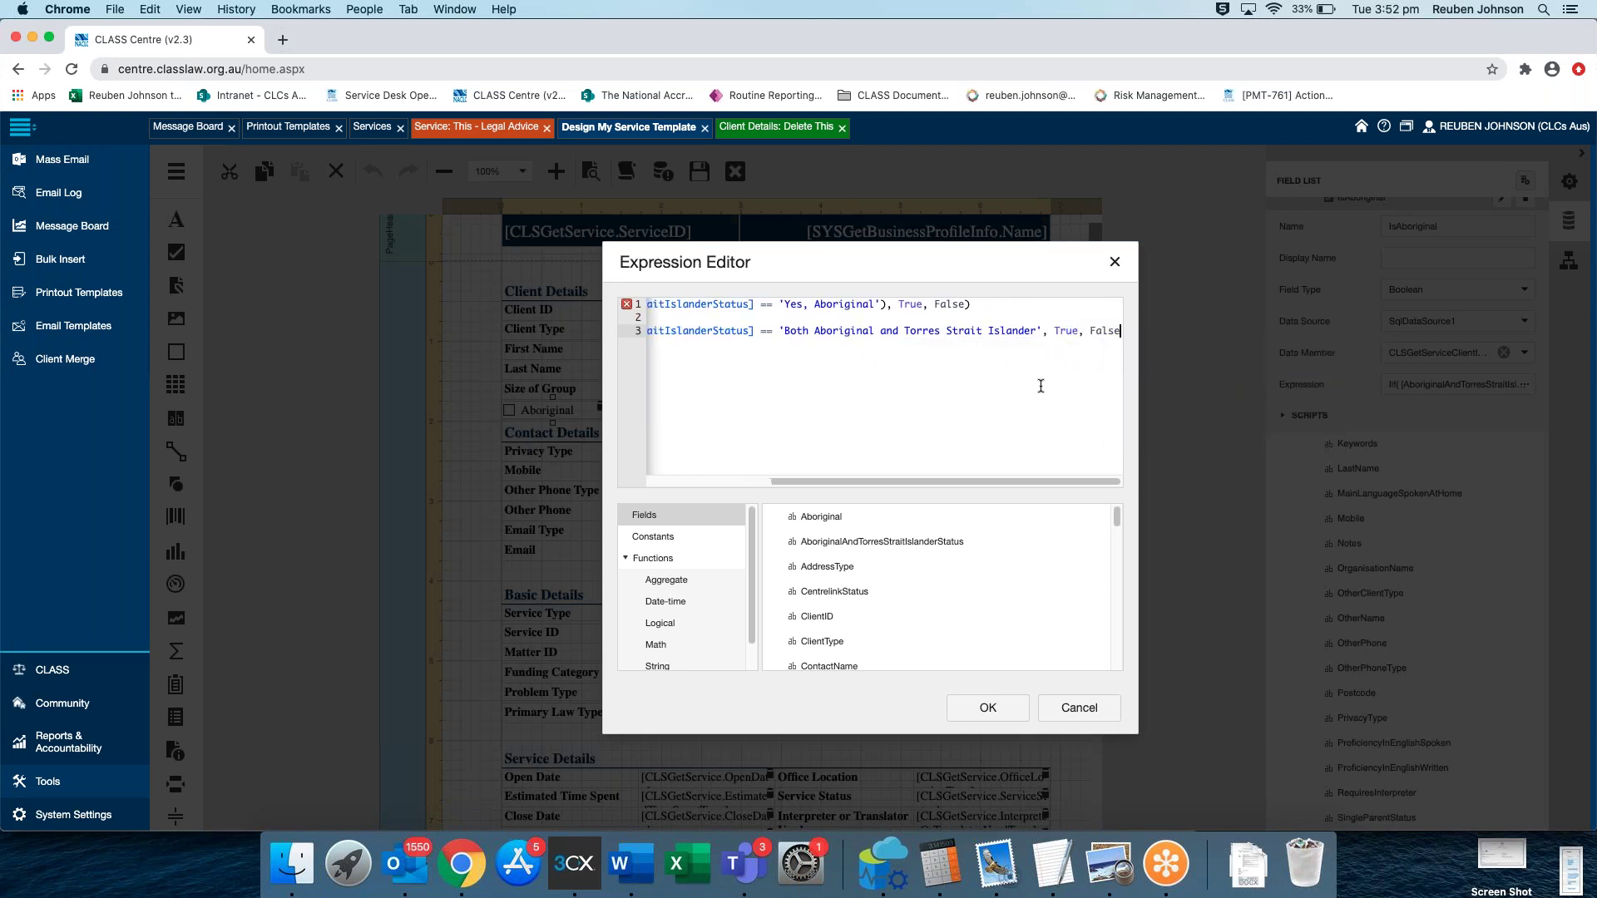
pyautogui.write(')')
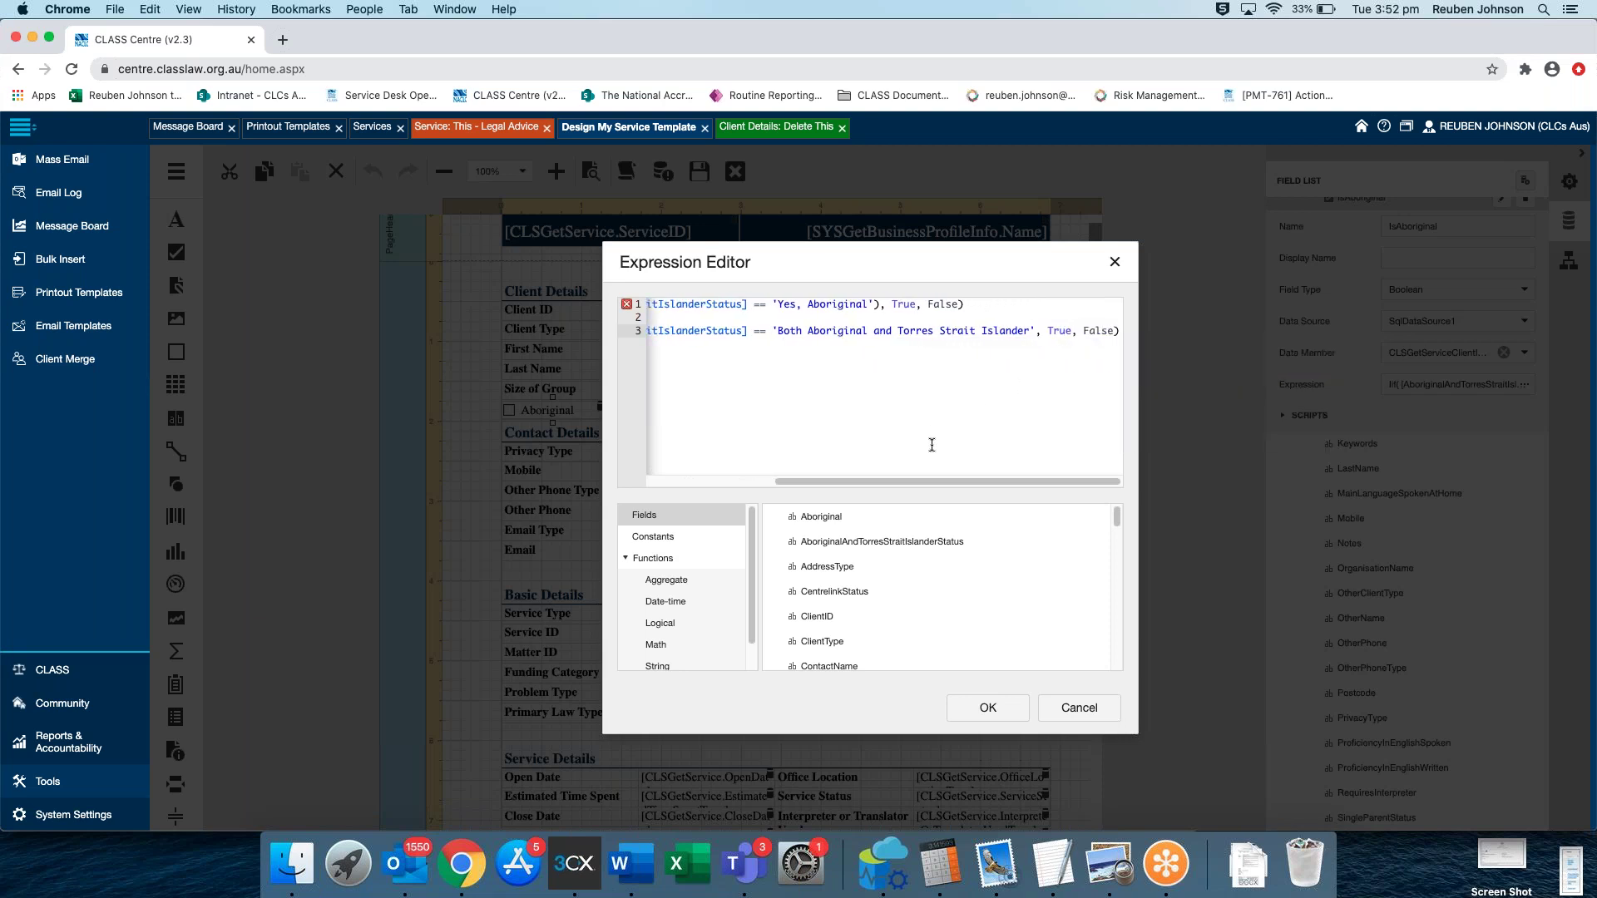
# Delete the extra closing bracket after 'Yes, Aboriginal' in the first Iif condition
pyautogui.moveTo(843, 477); pyautogui.dragTo(719, 476)
pyautogui.moveTo(628, 308)
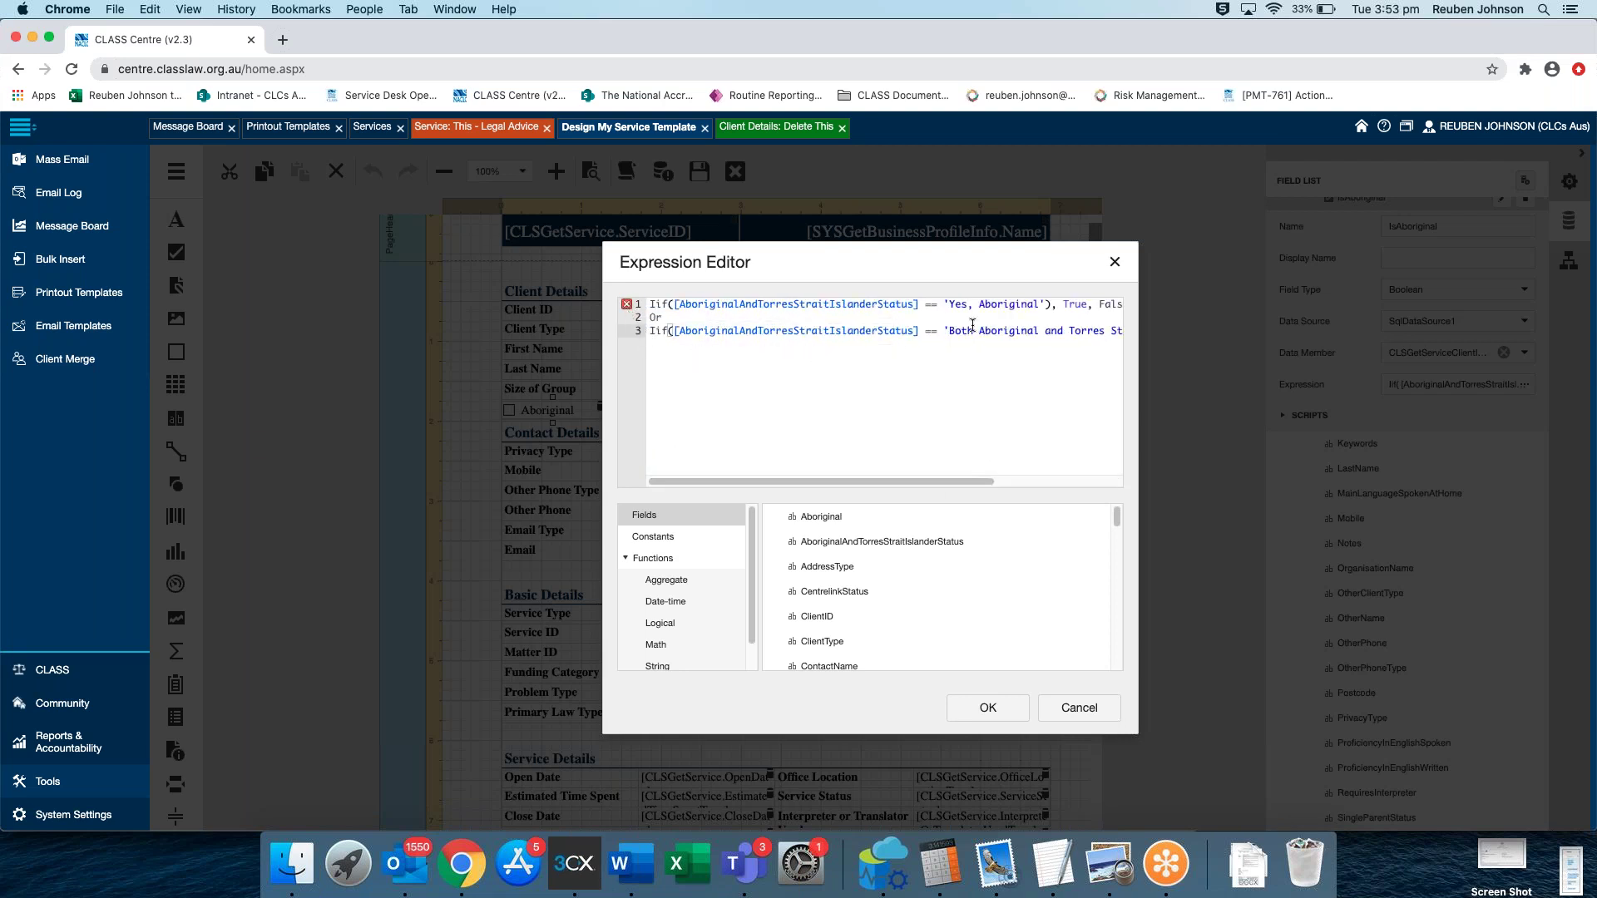
pyautogui.click(1047, 305)
pyautogui.press('BackSpace')
pyautogui.press('Down')
pyautogui.press('Down')
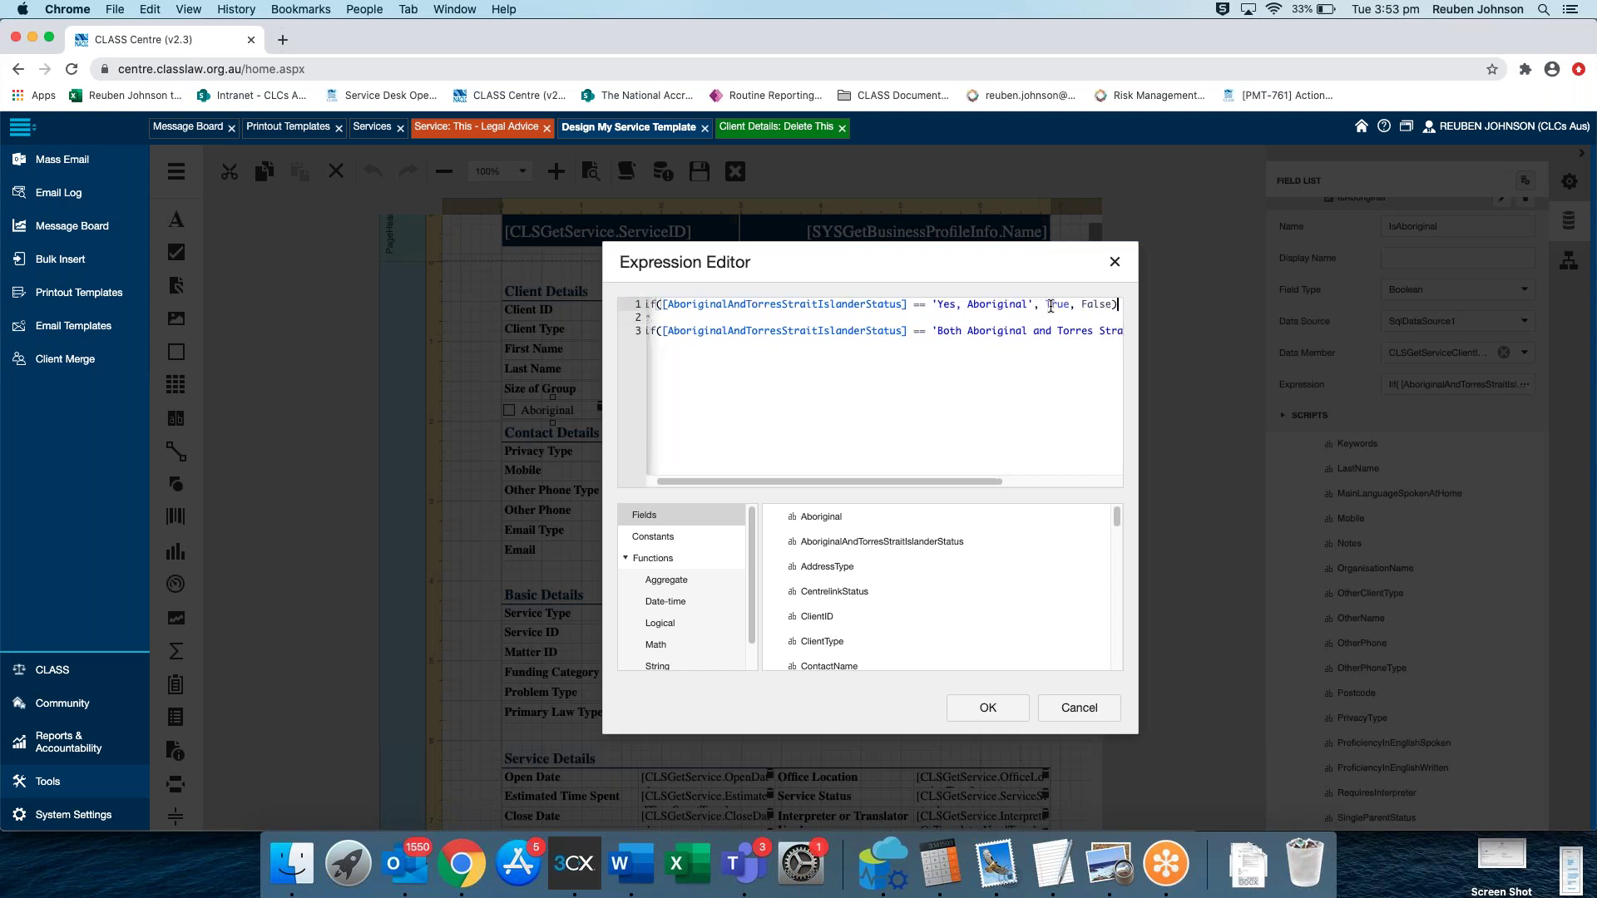
pyautogui.press('Up')
pyautogui.press('Up')
pyautogui.press('End')
pyautogui.write(')')
pyautogui.hscroll(-1, 782, 483)
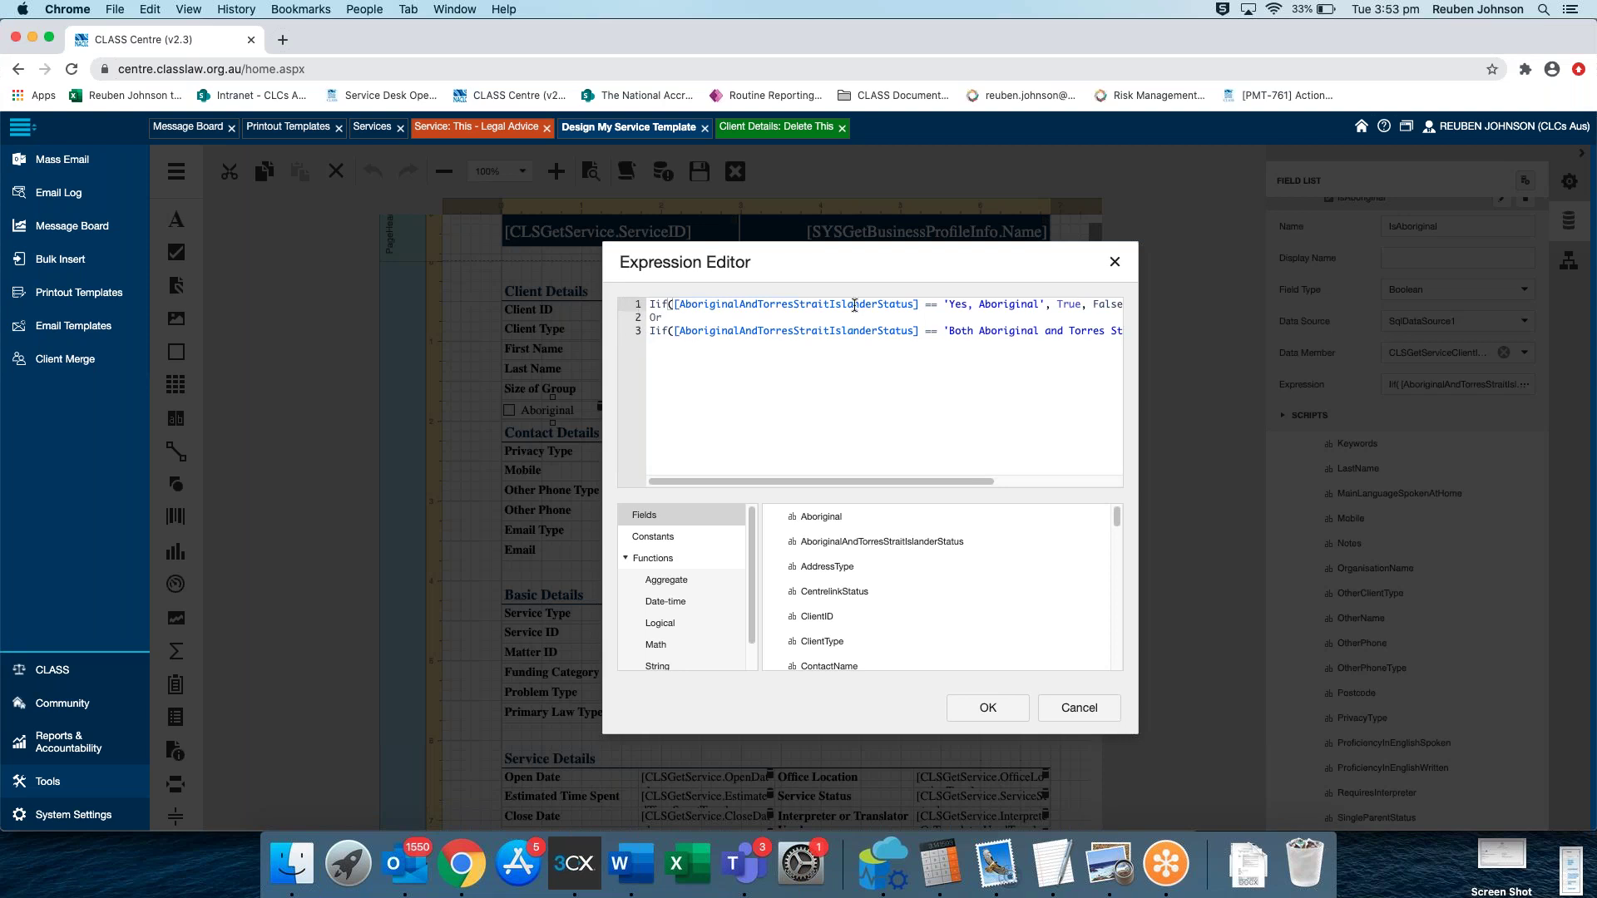
# Temporarily reinsert the extra closing bracket after 'Yes, Aboriginal' to check the syntax error marker, and delete it again
pyautogui.click(1045, 305)
pyautogui.write(')')
pyautogui.moveTo(628, 307)
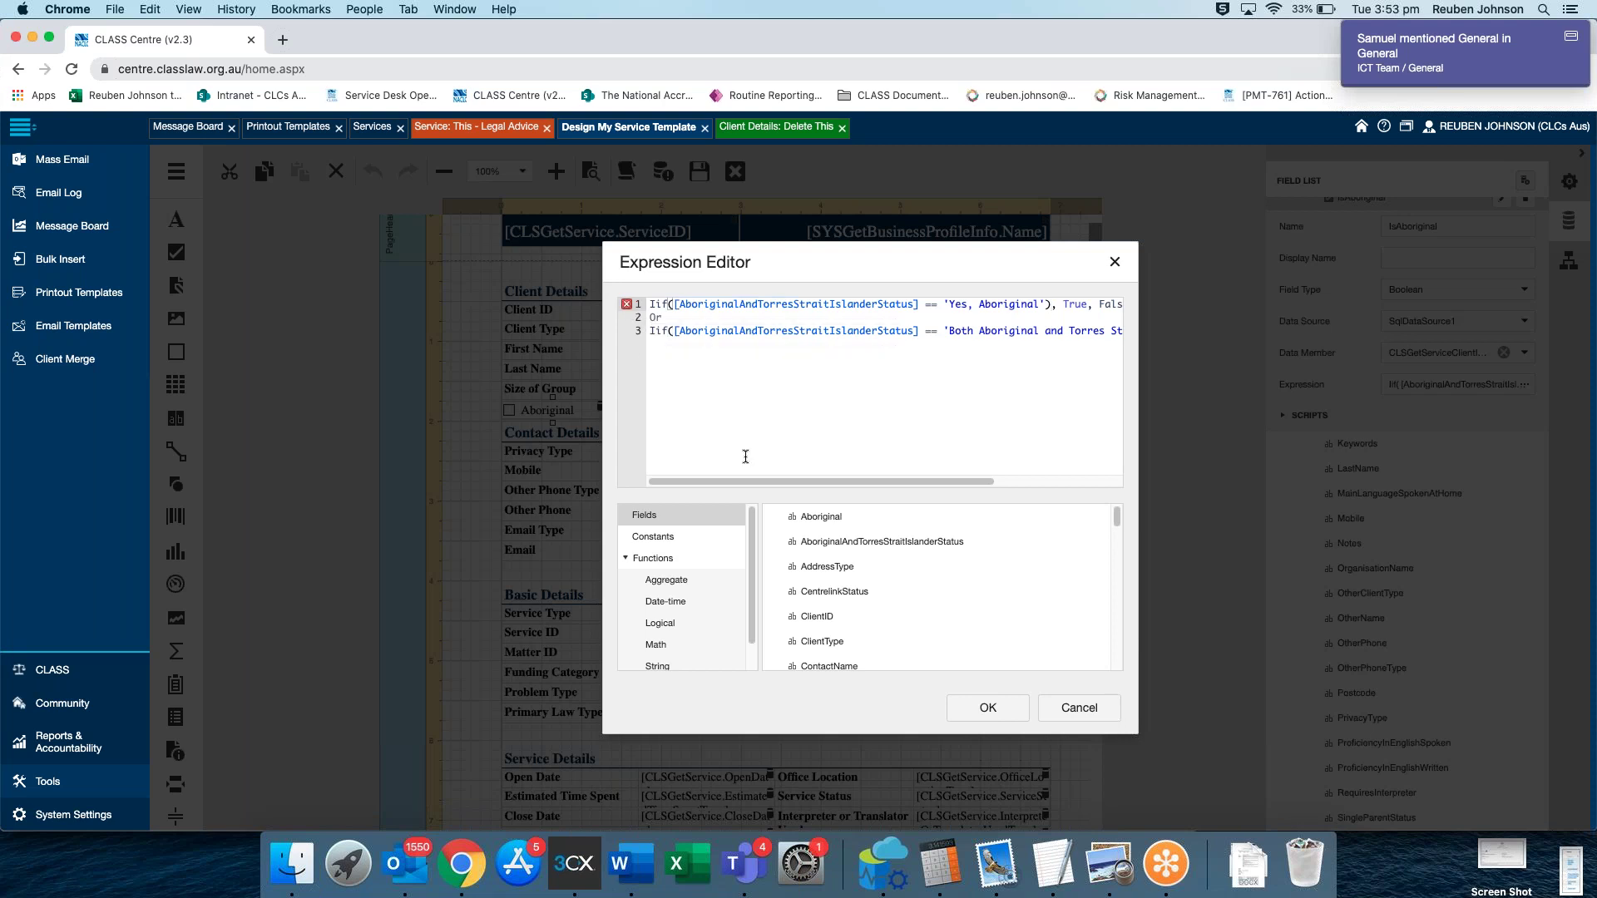
pyautogui.click(1050, 304)
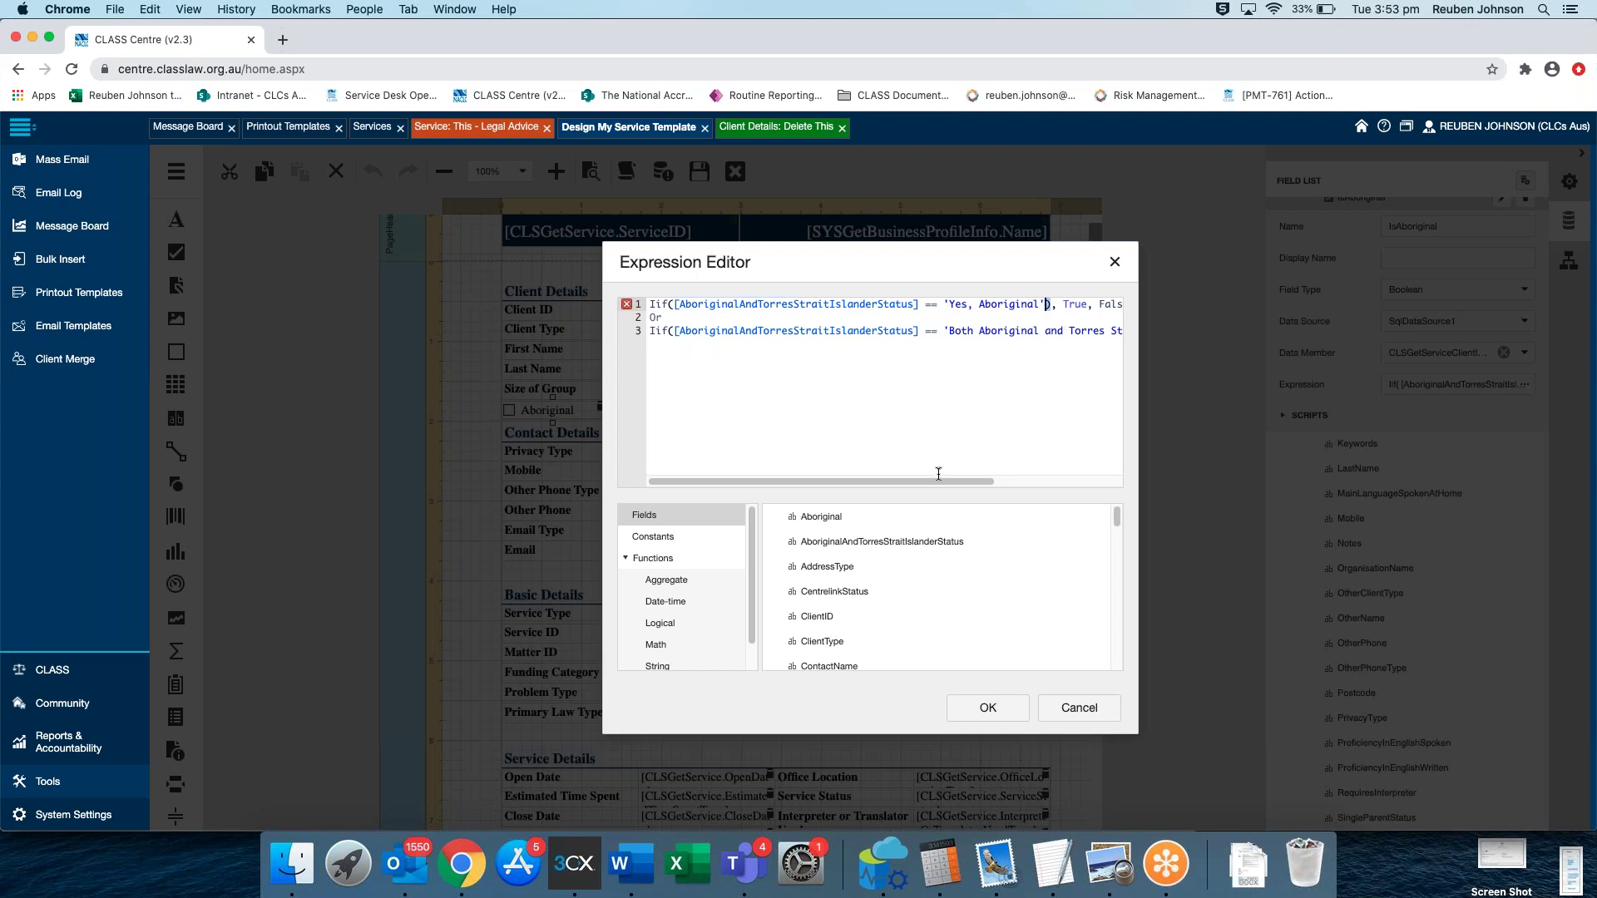
pyautogui.moveTo(937, 481); pyautogui.dragTo(1038, 480)
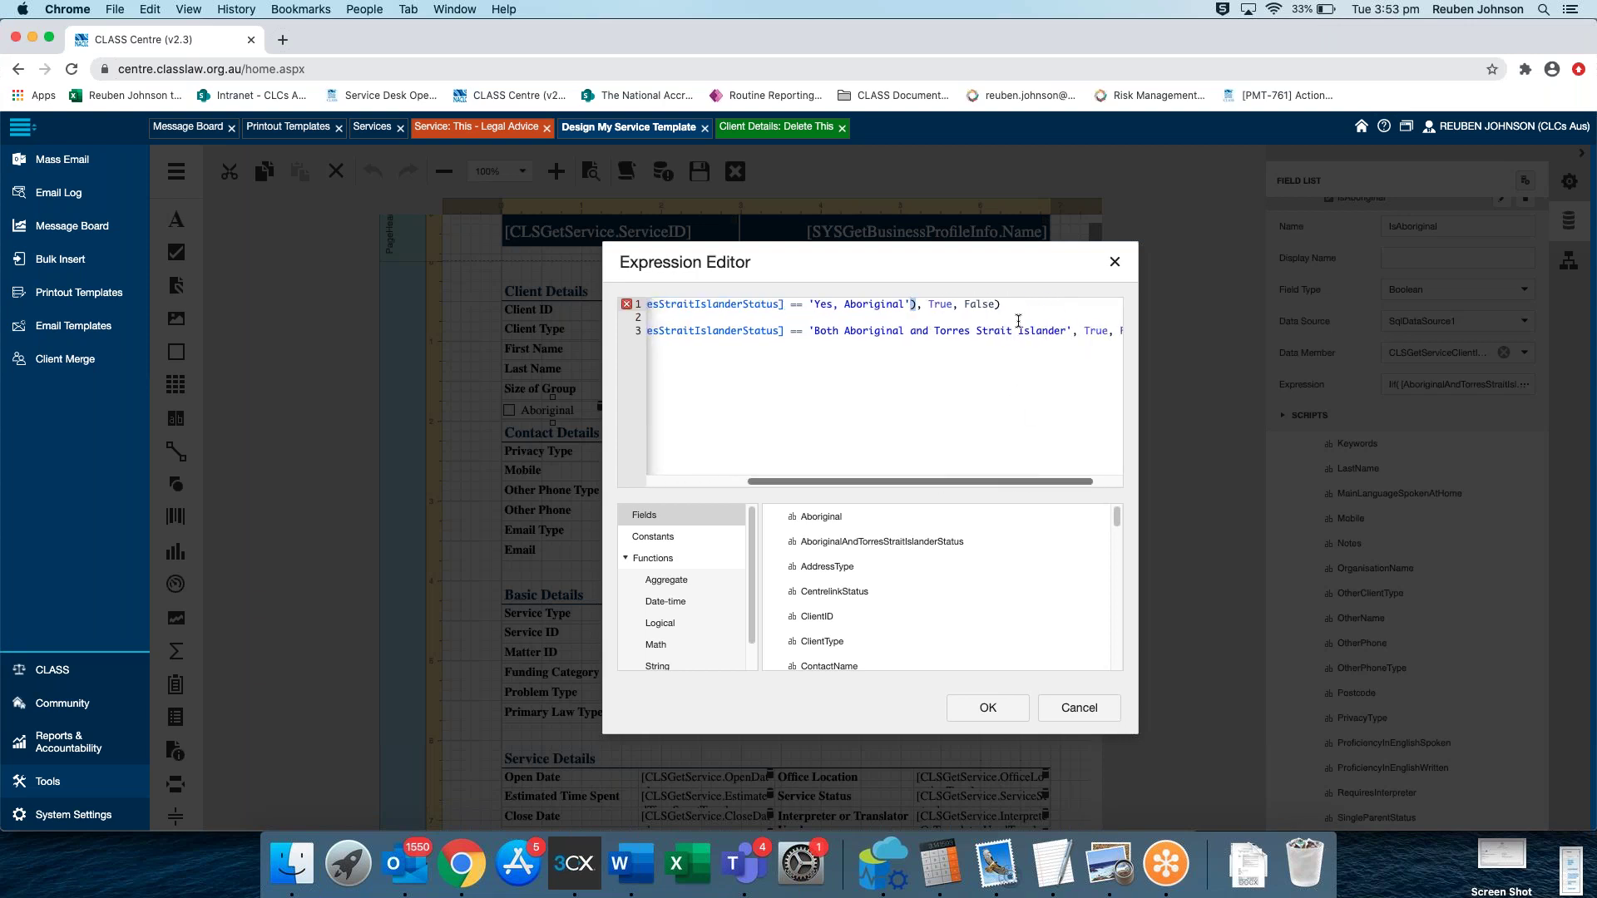
pyautogui.press('Right')
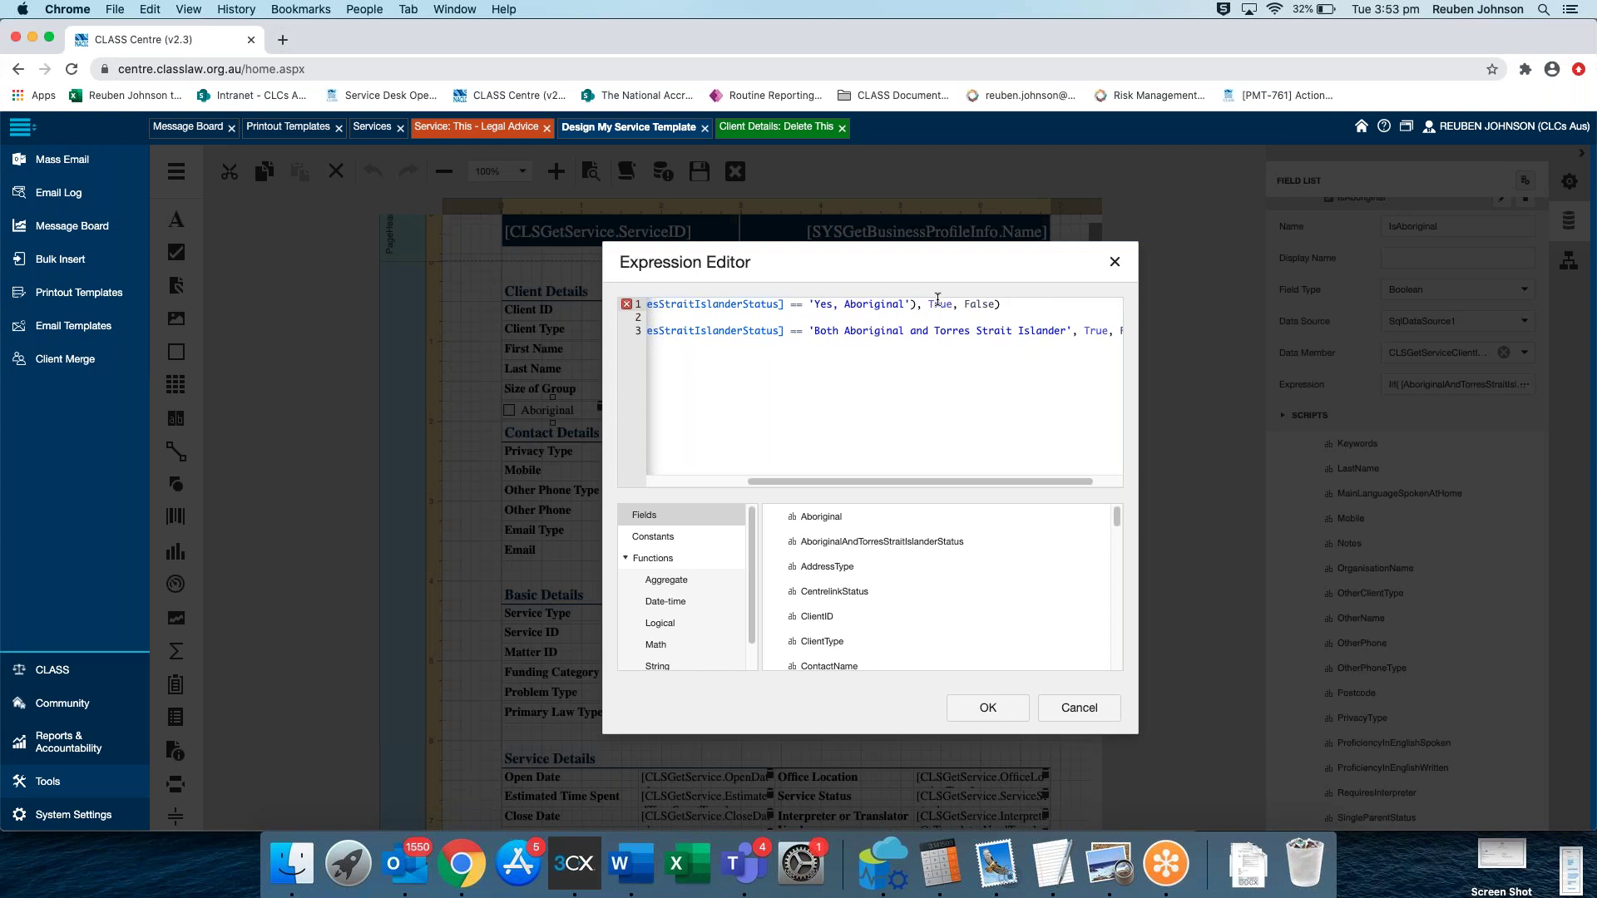
pyautogui.press('BackSpace')
pyautogui.moveTo(847, 481); pyautogui.dragTo(748, 479)
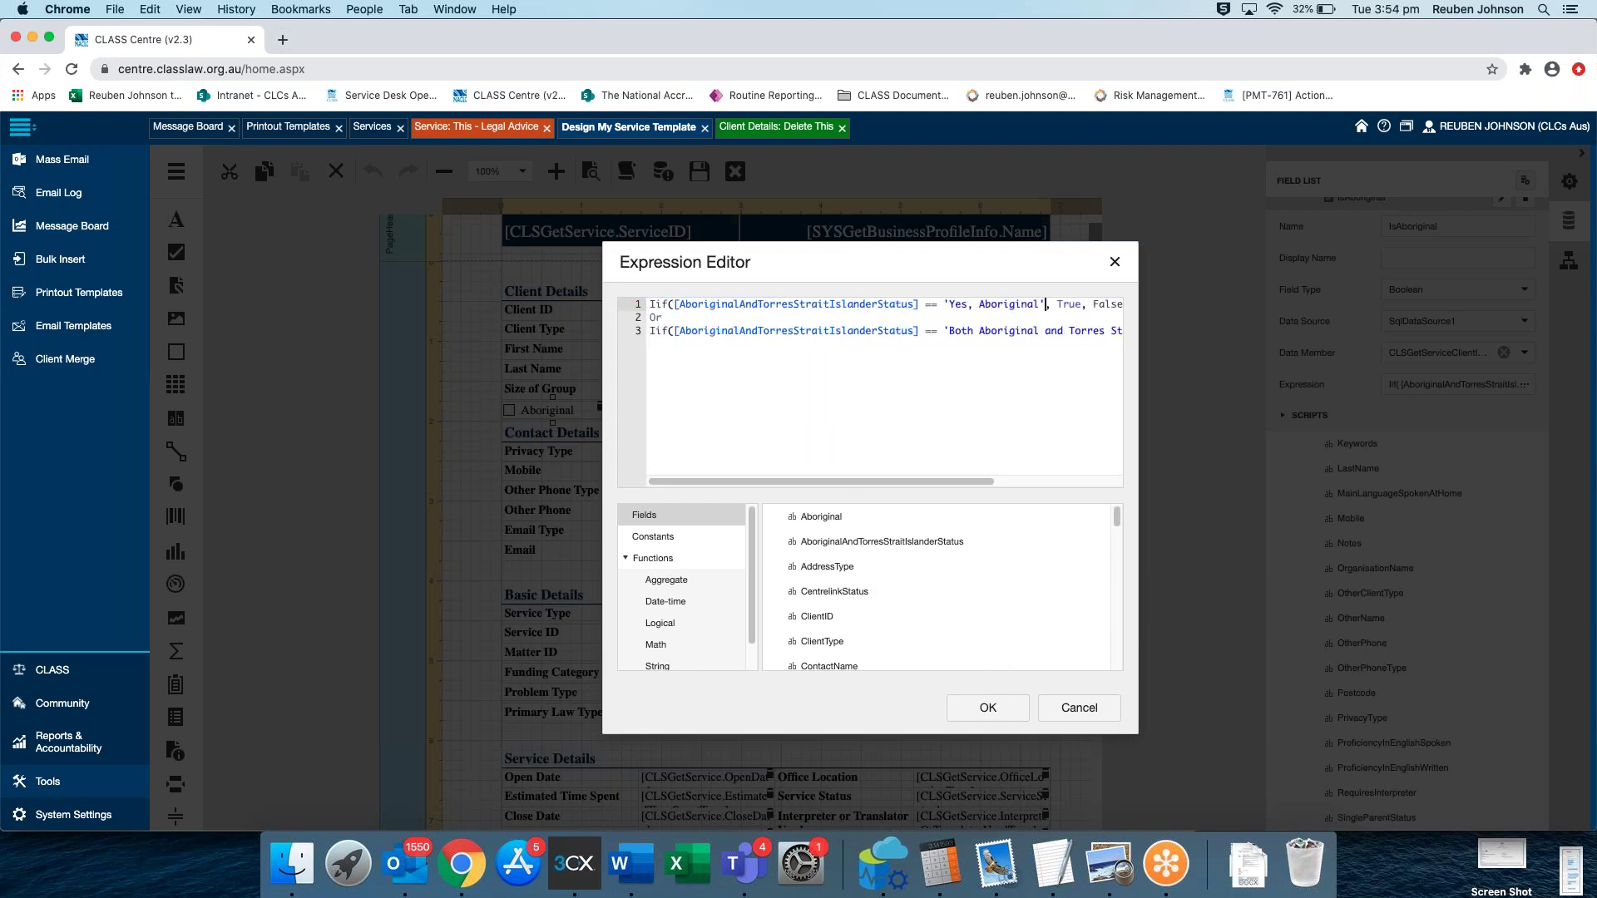
# Apply the Or-based IsAboriginal expression, save the template design, and dismiss the confirmation
pyautogui.click(972, 714)
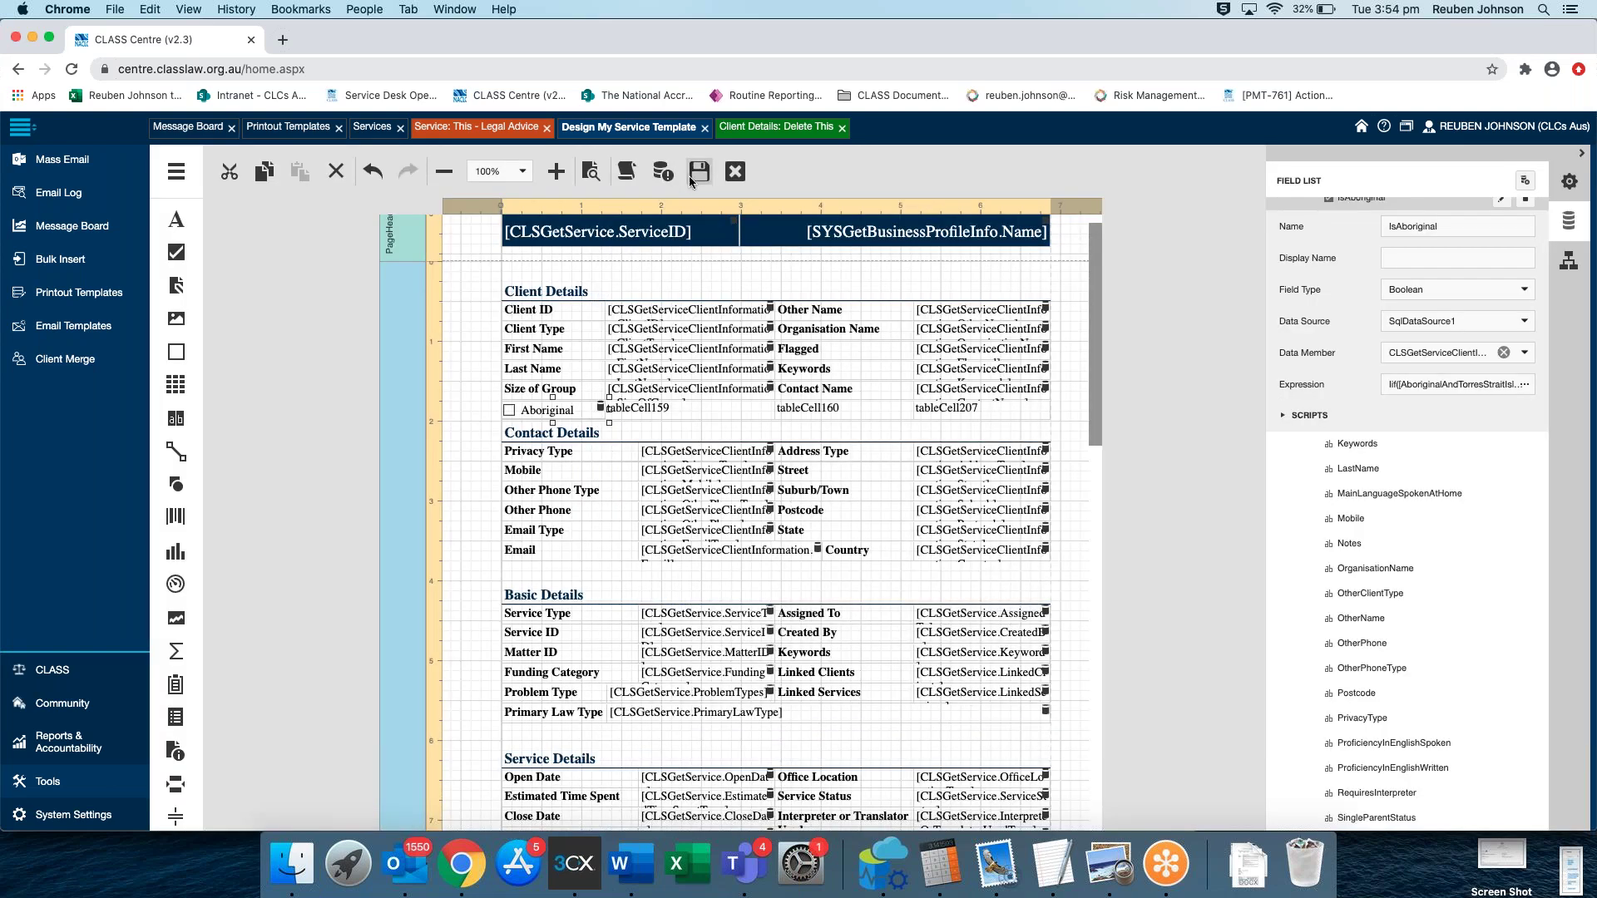
pyautogui.click(701, 179)
pyautogui.click(492, 133)
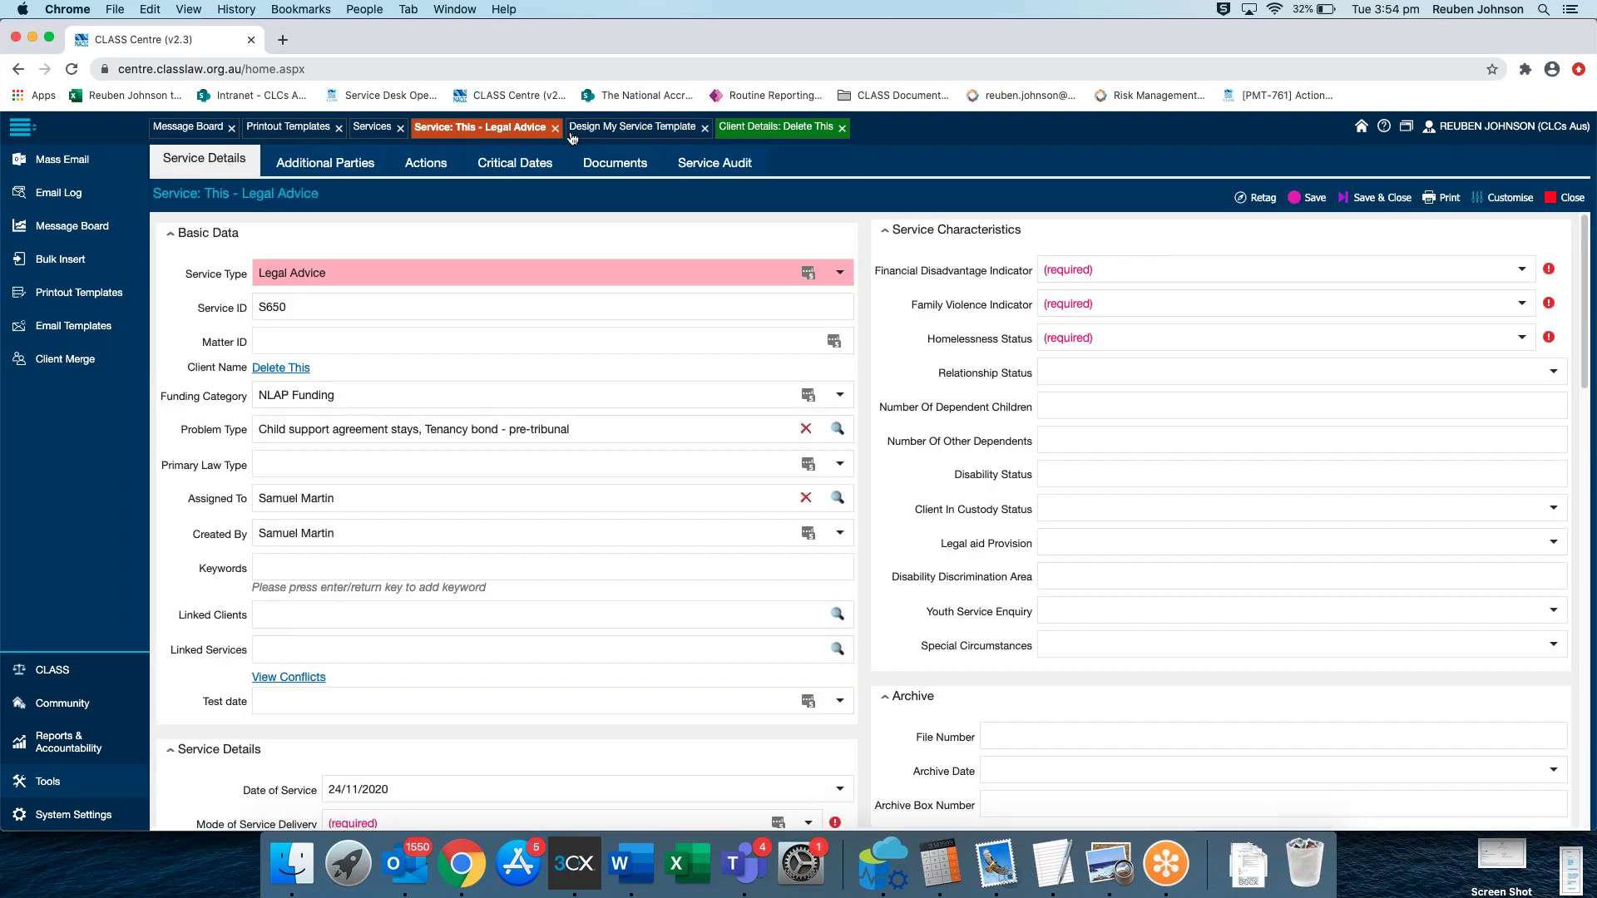
pyautogui.click(574, 133)
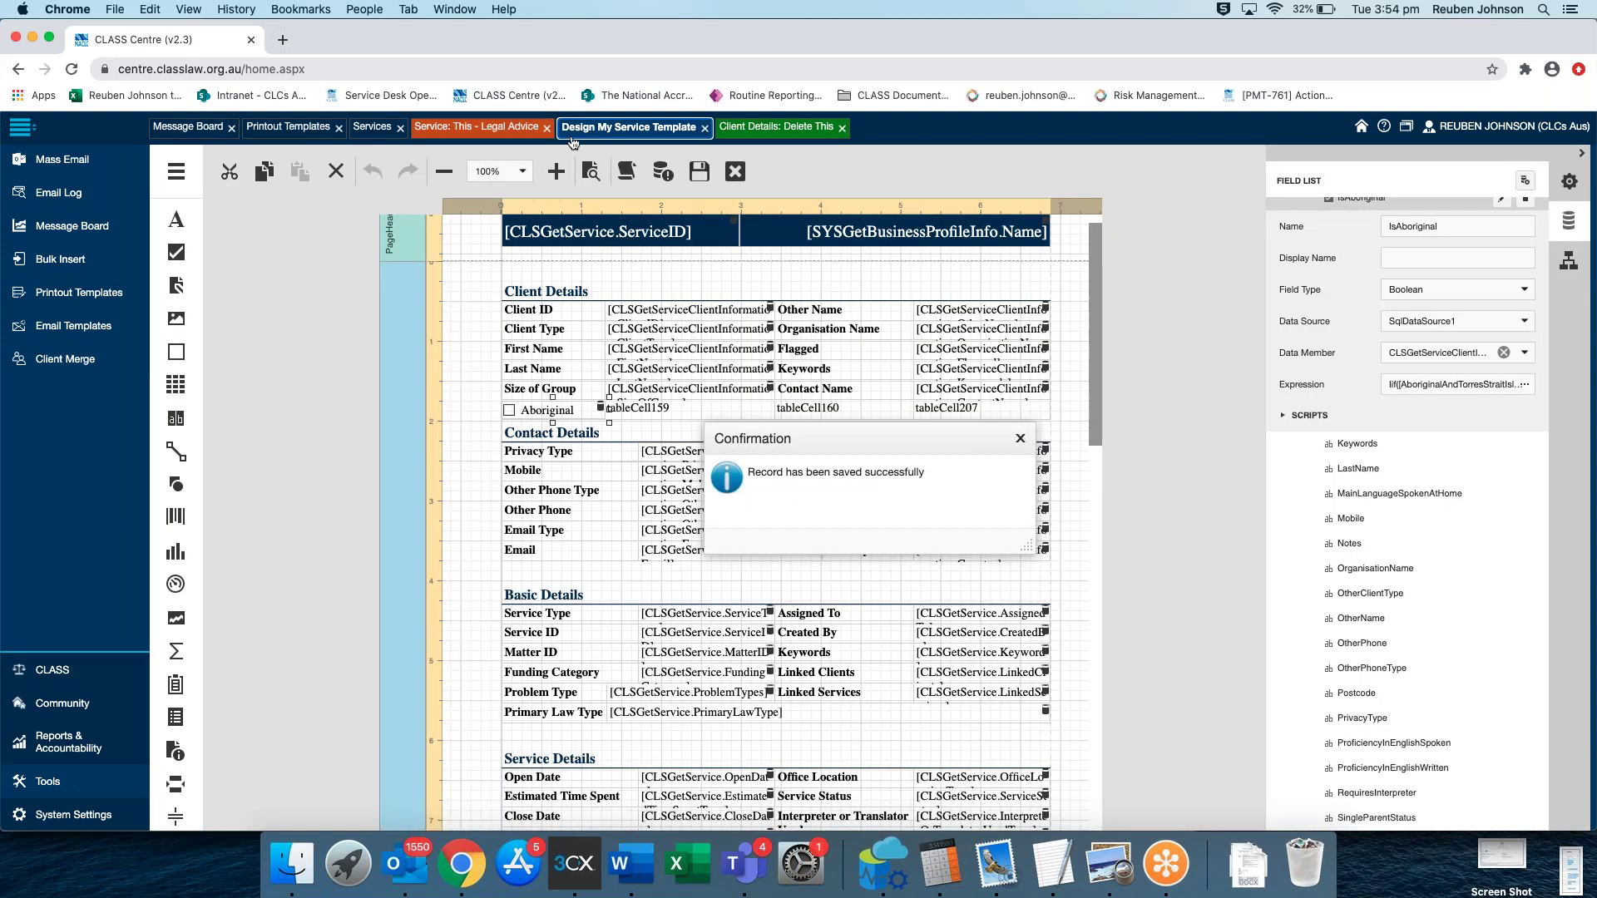
pyautogui.click(1020, 438)
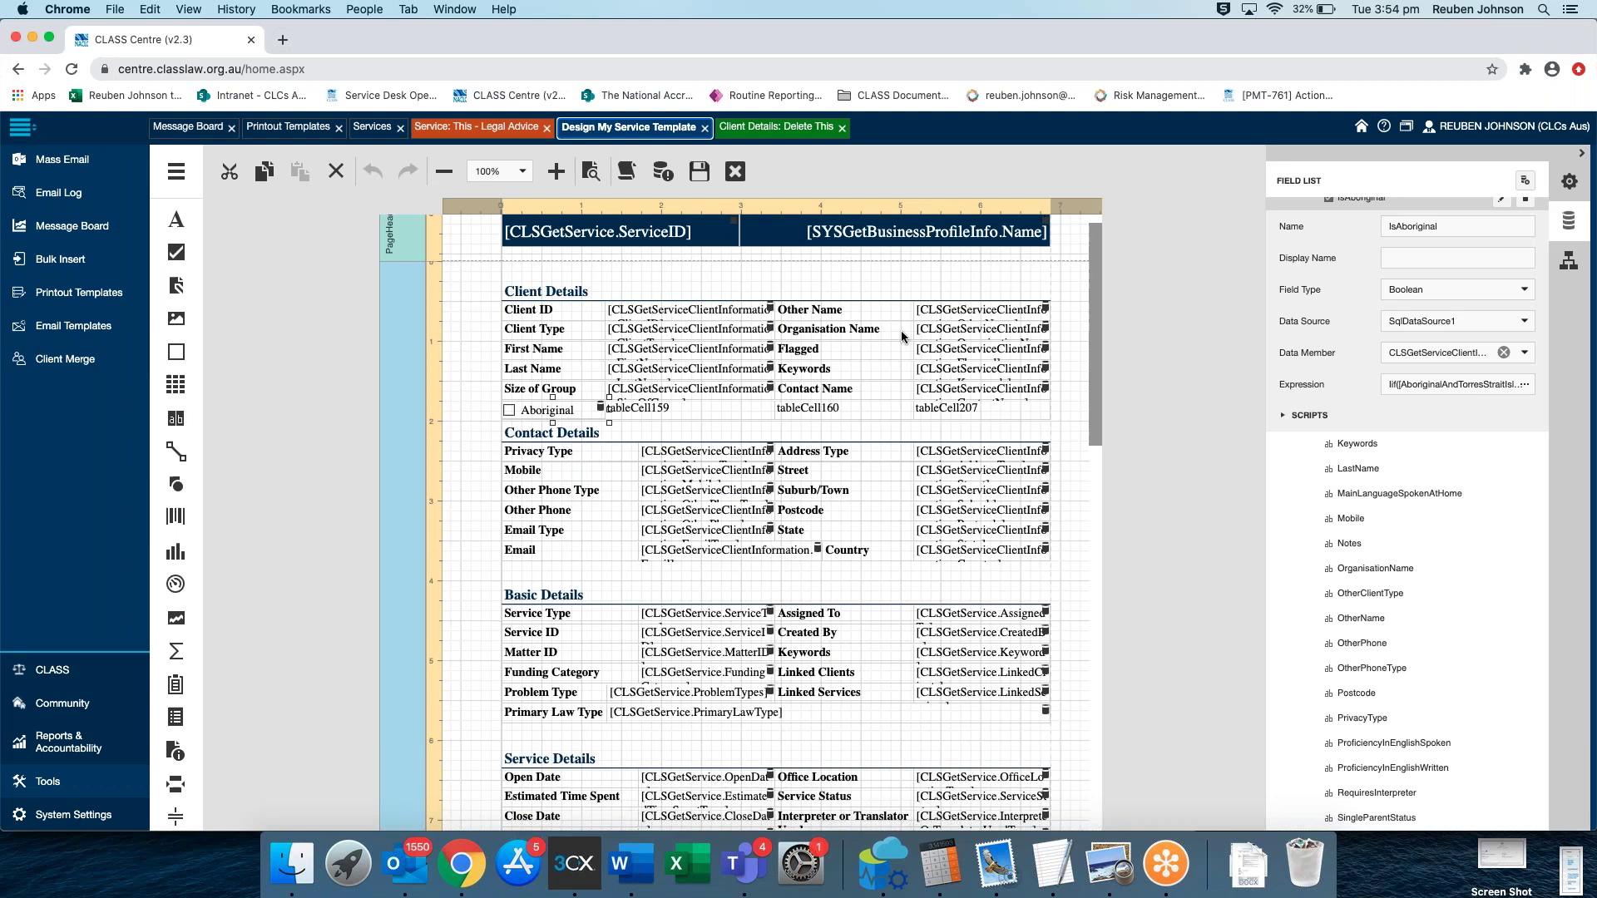
# Preview the Legal Advice service's printout with My Service Template, check the Aboriginal check box, and close the preview
pyautogui.click(472, 127)
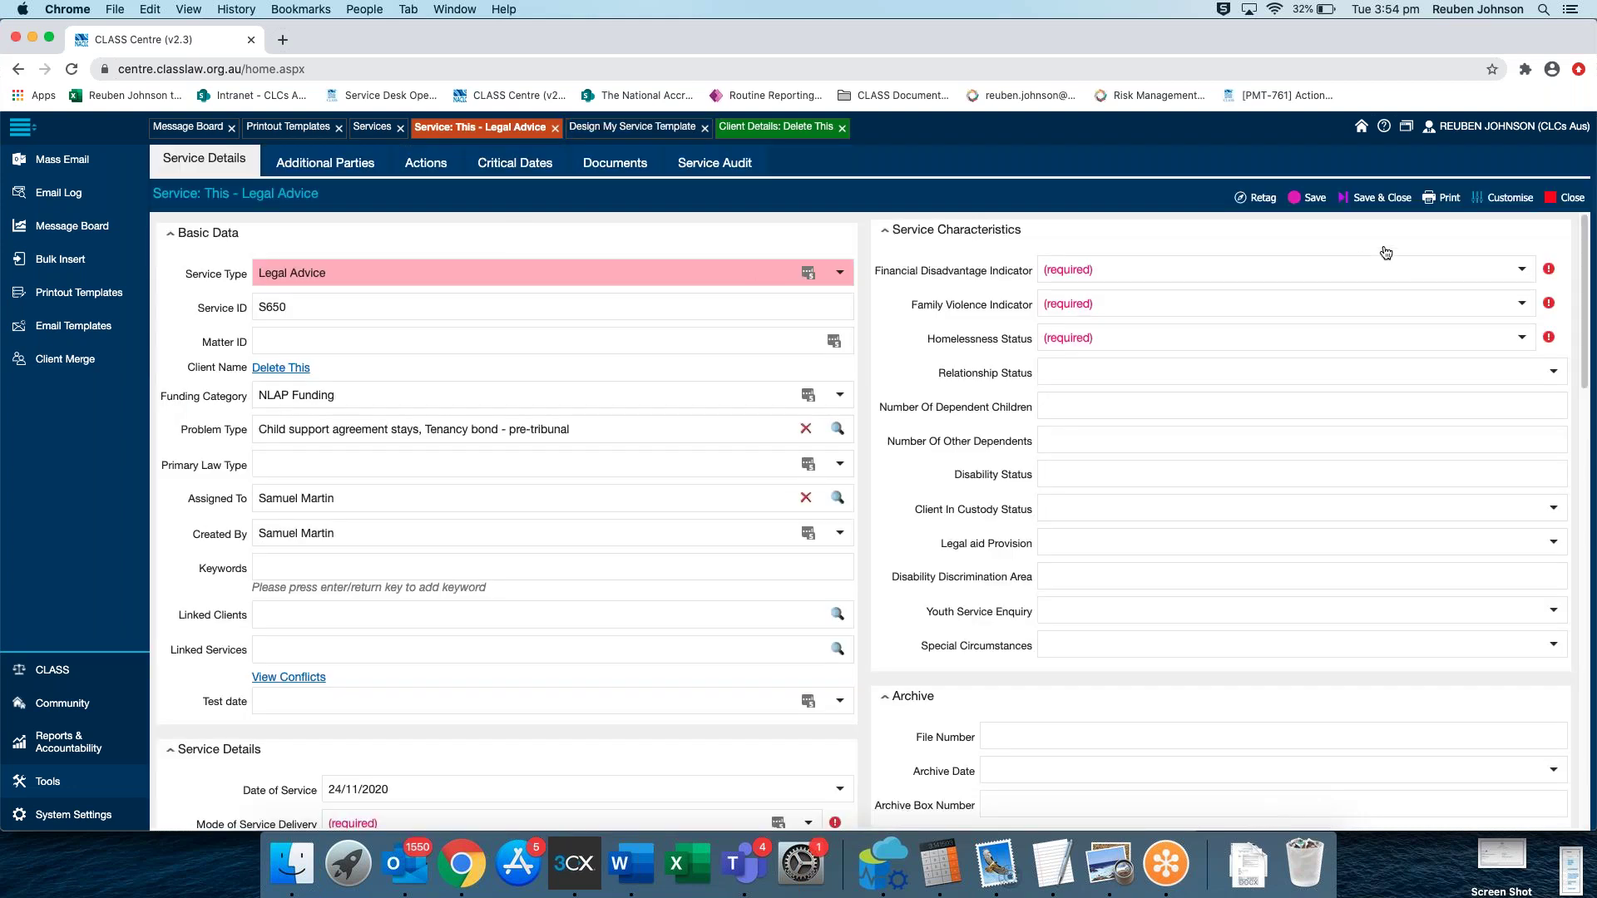
pyautogui.click(1443, 199)
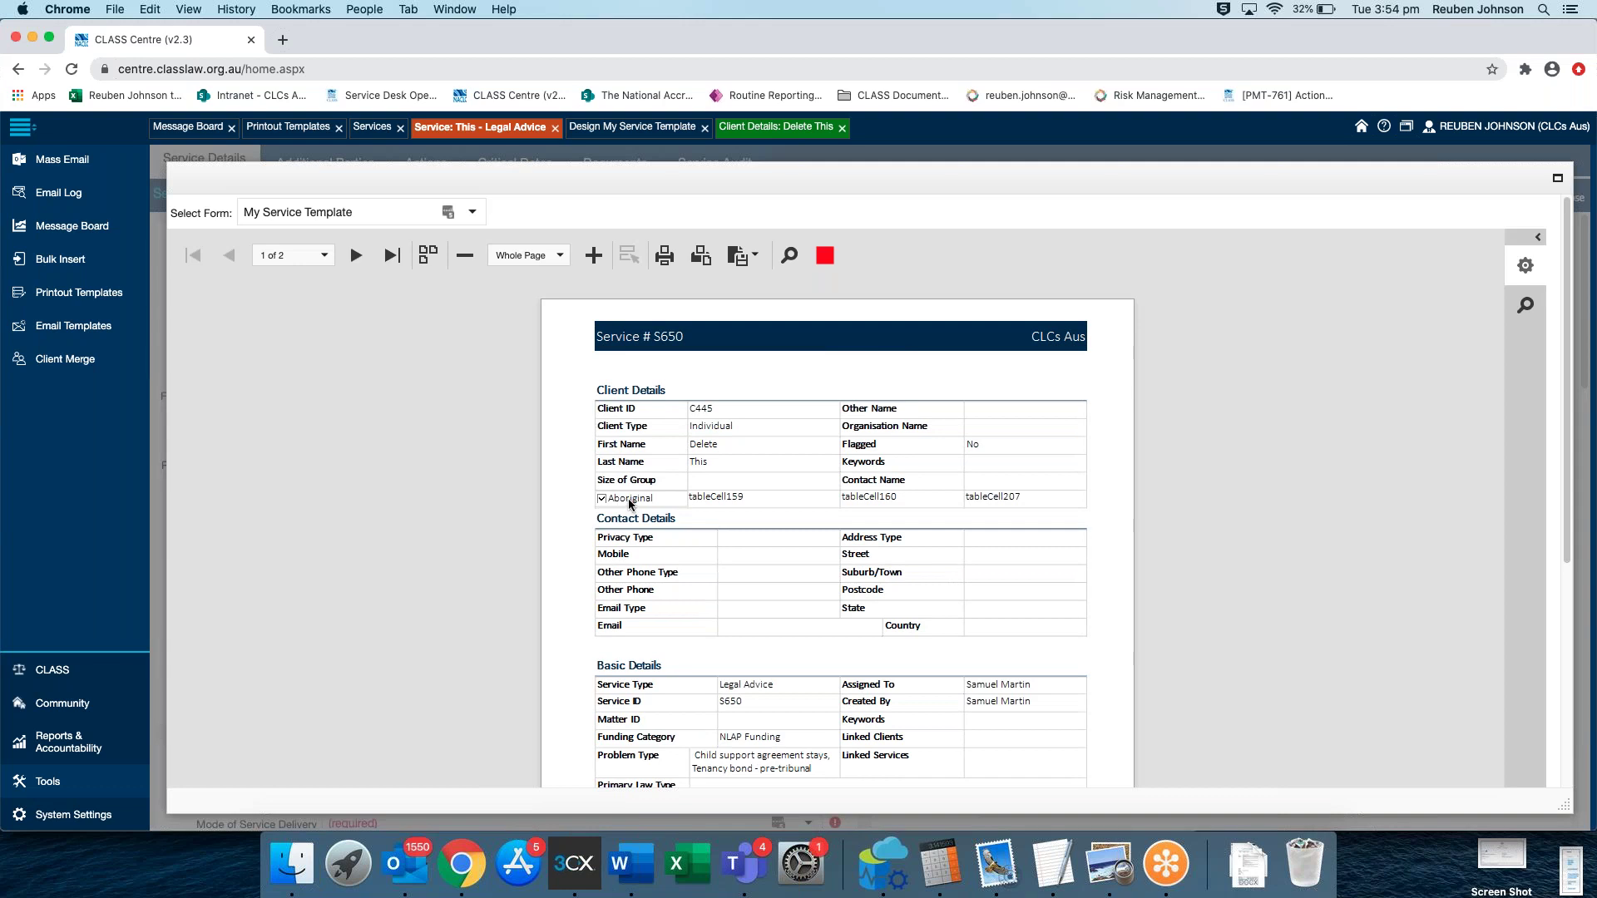
pyautogui.click(828, 255)
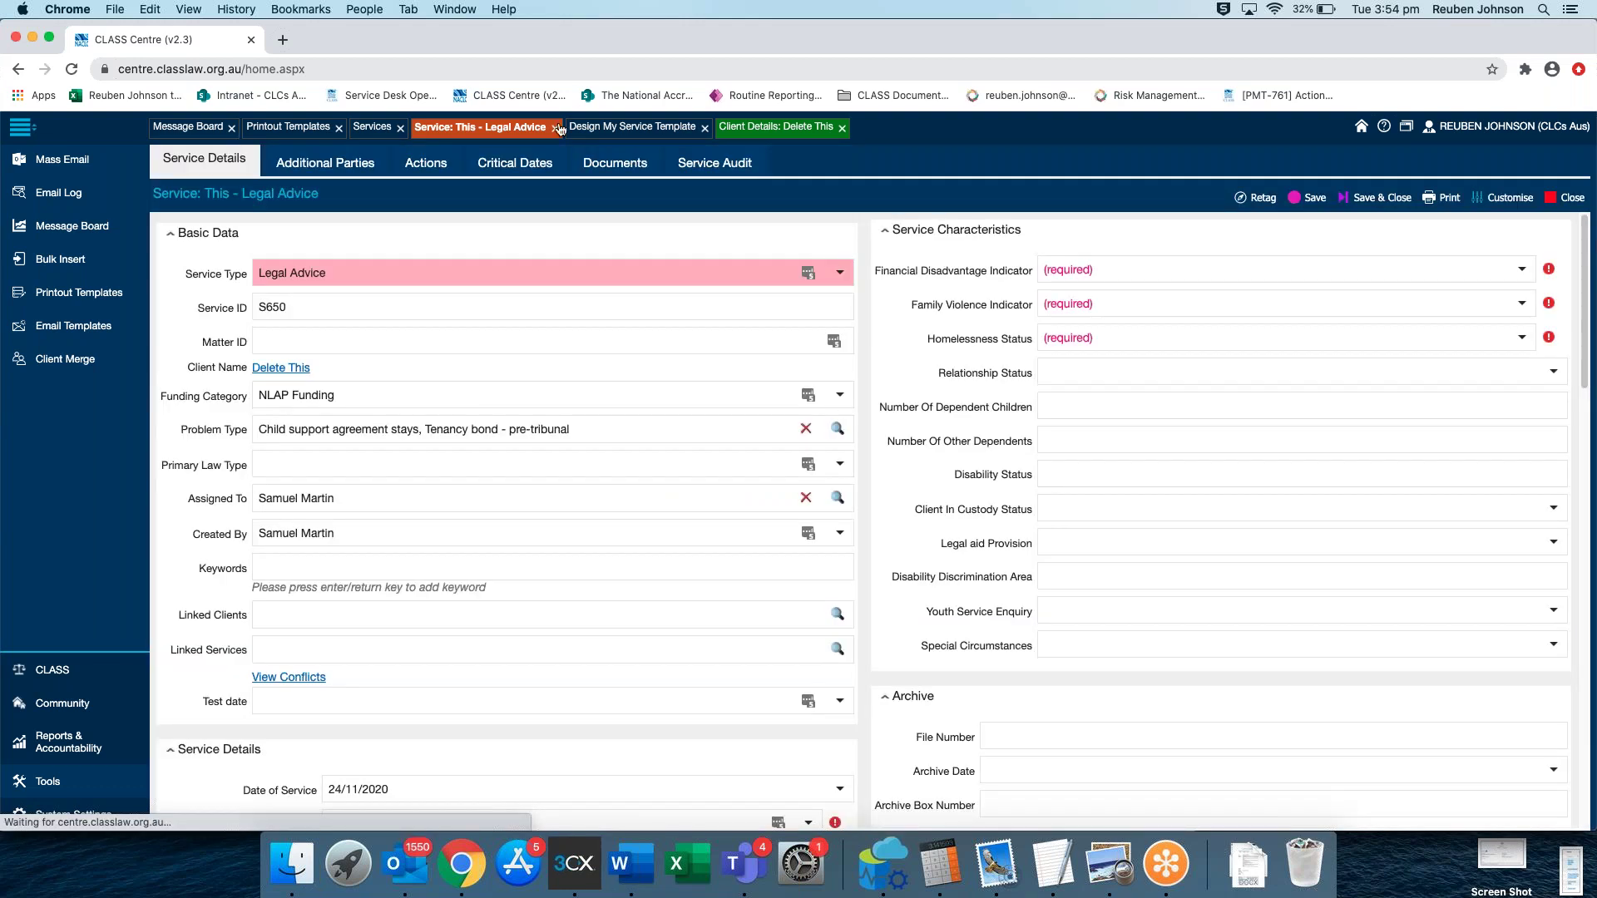
# Save the client's Aboriginal & Torres Strait Islander Status as 'Yes, Aboriginal' and check the Aboriginal check box in the service's printout preview
pyautogui.click(757, 127)
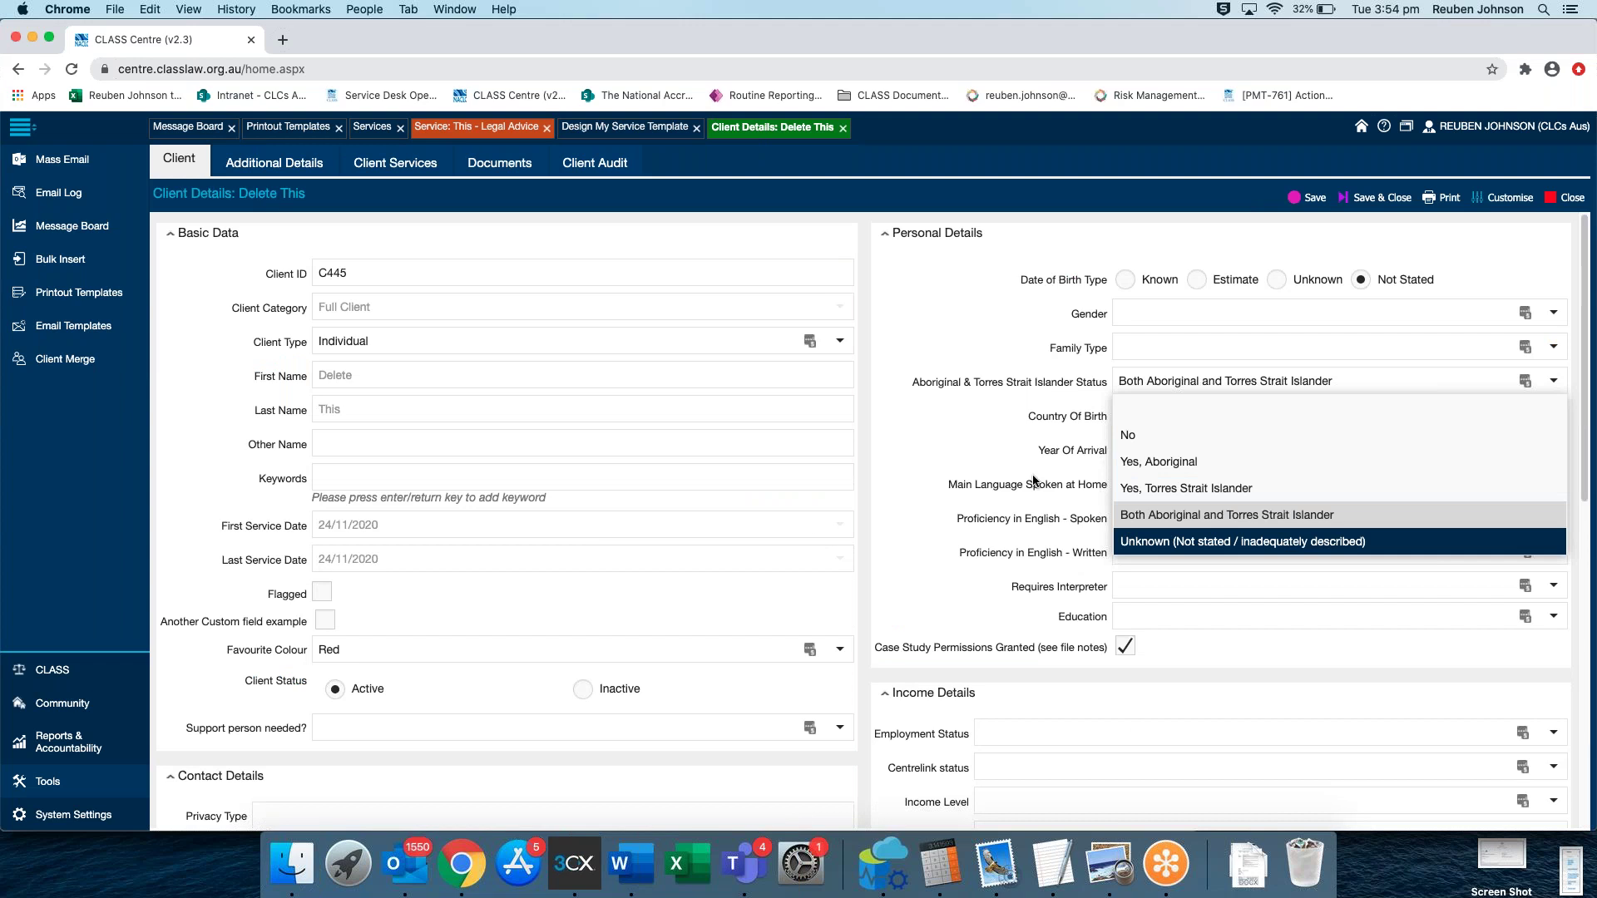
pyautogui.click(1132, 466)
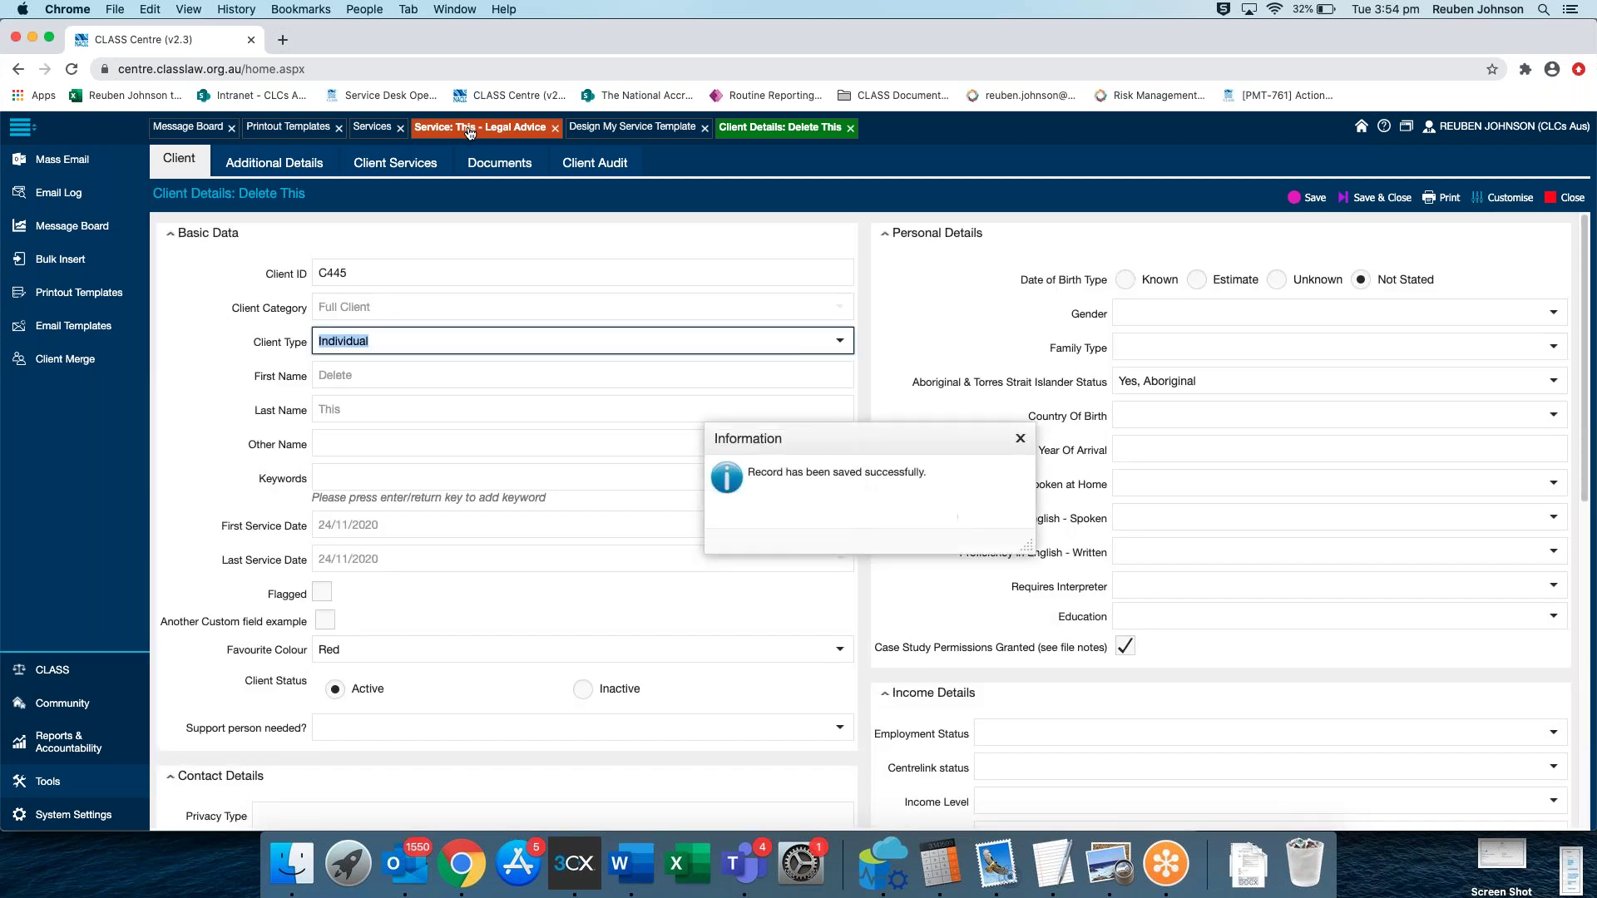
pyautogui.click(470, 129)
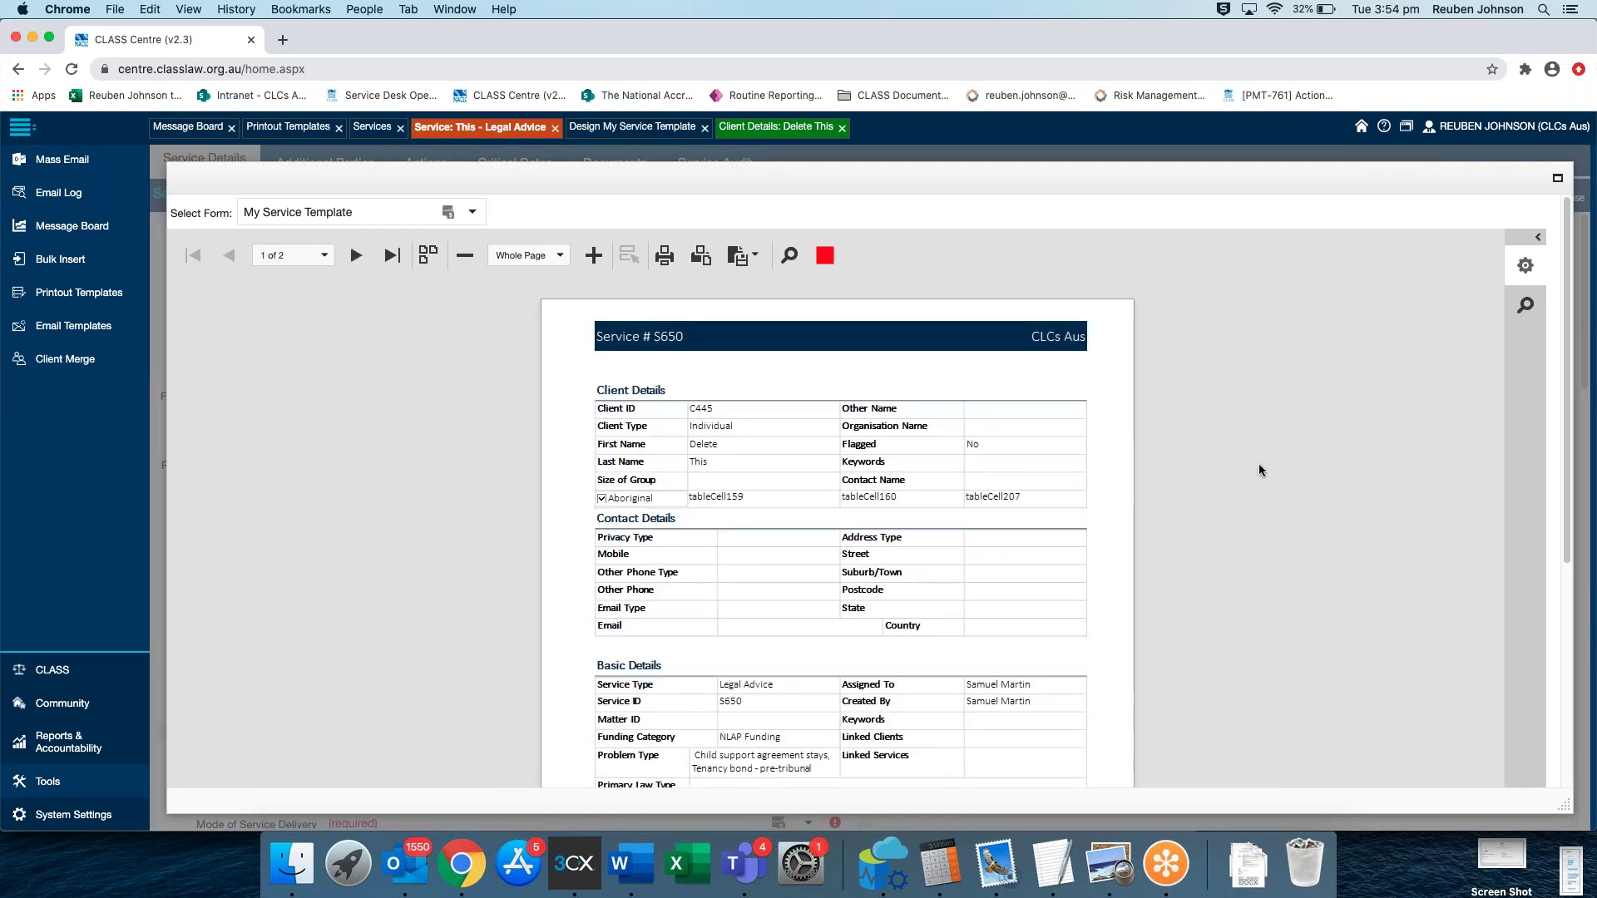
pyautogui.click(825, 255)
# Set the client's Aboriginal & Torres Strait Islander Status to 'Yes, Torres Strait Islander' and save the client record
pyautogui.click(773, 128)
pyautogui.click(1227, 384)
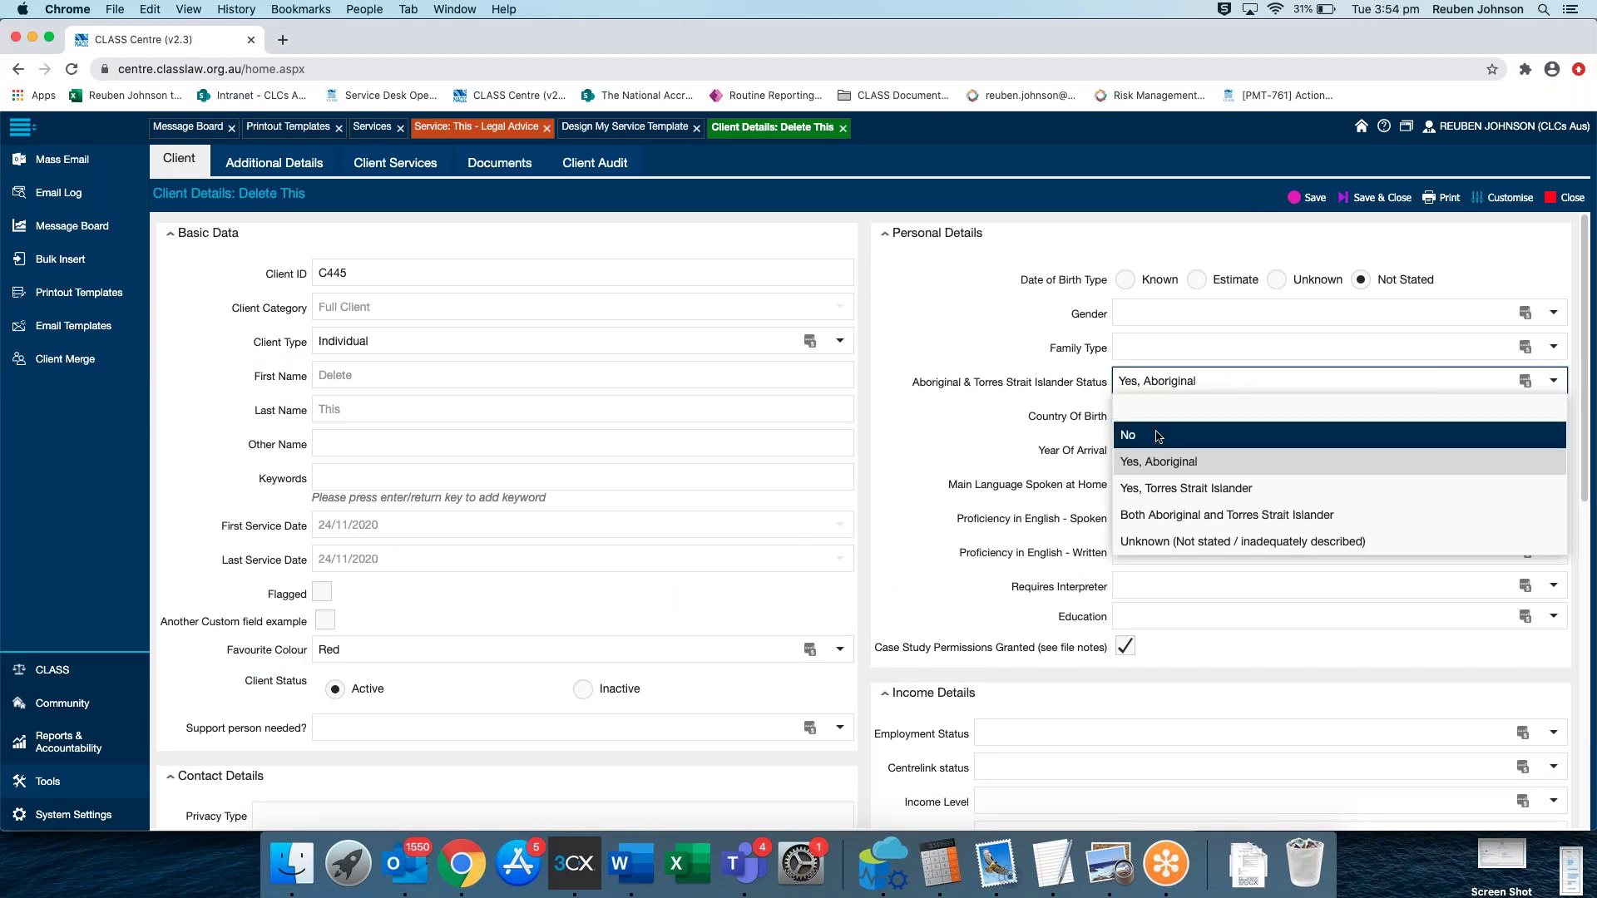
pyautogui.click(1154, 500)
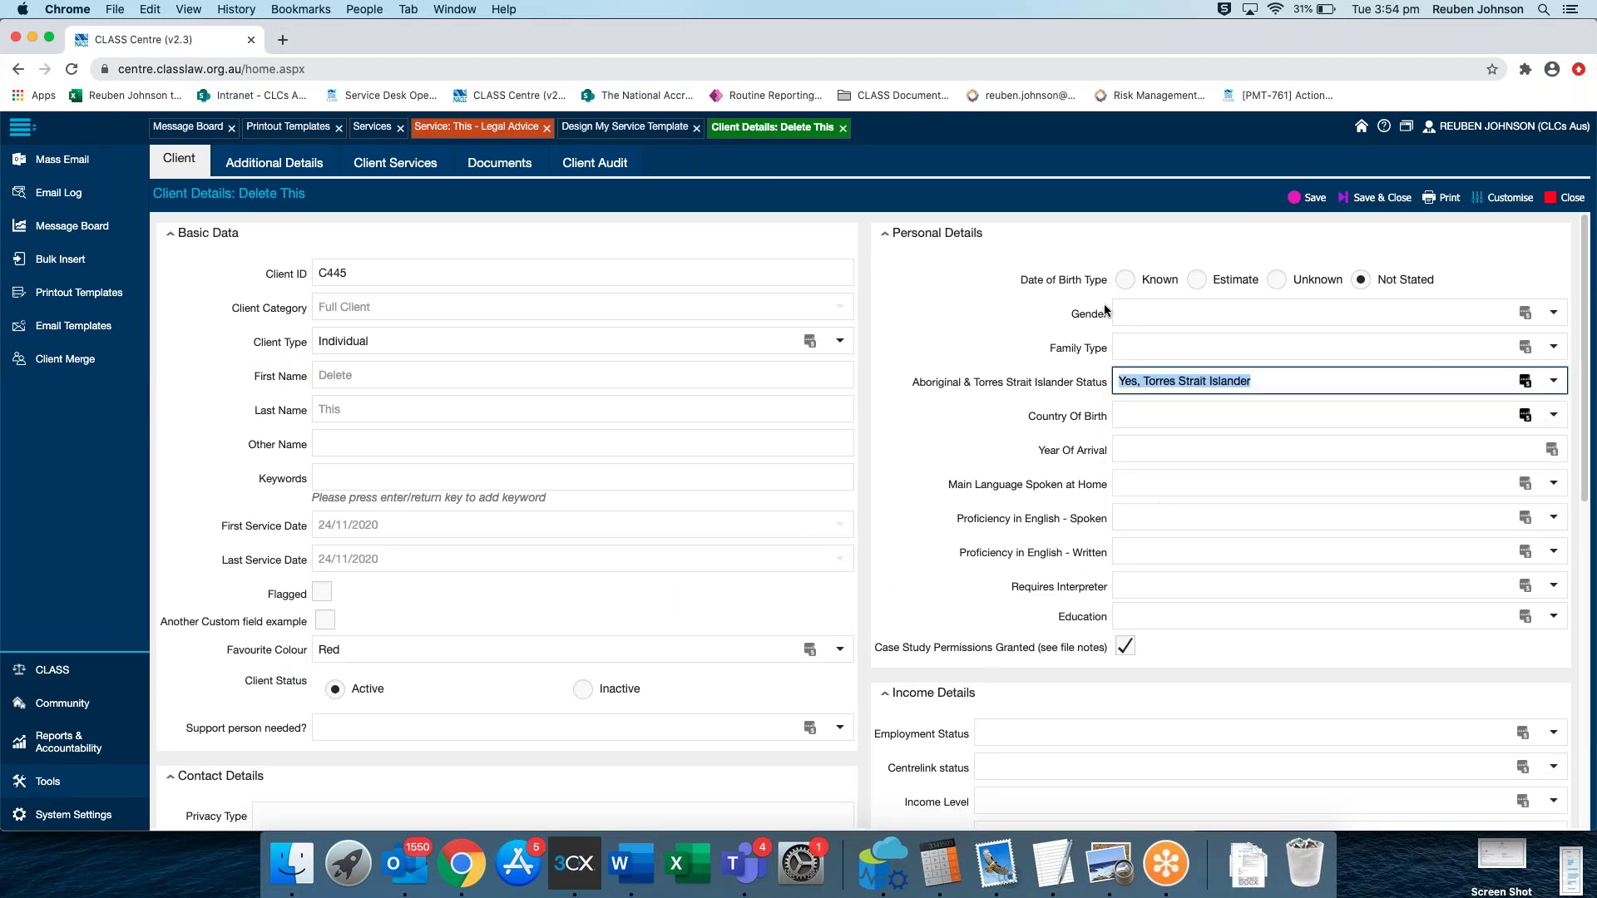
pyautogui.click(1307, 200)
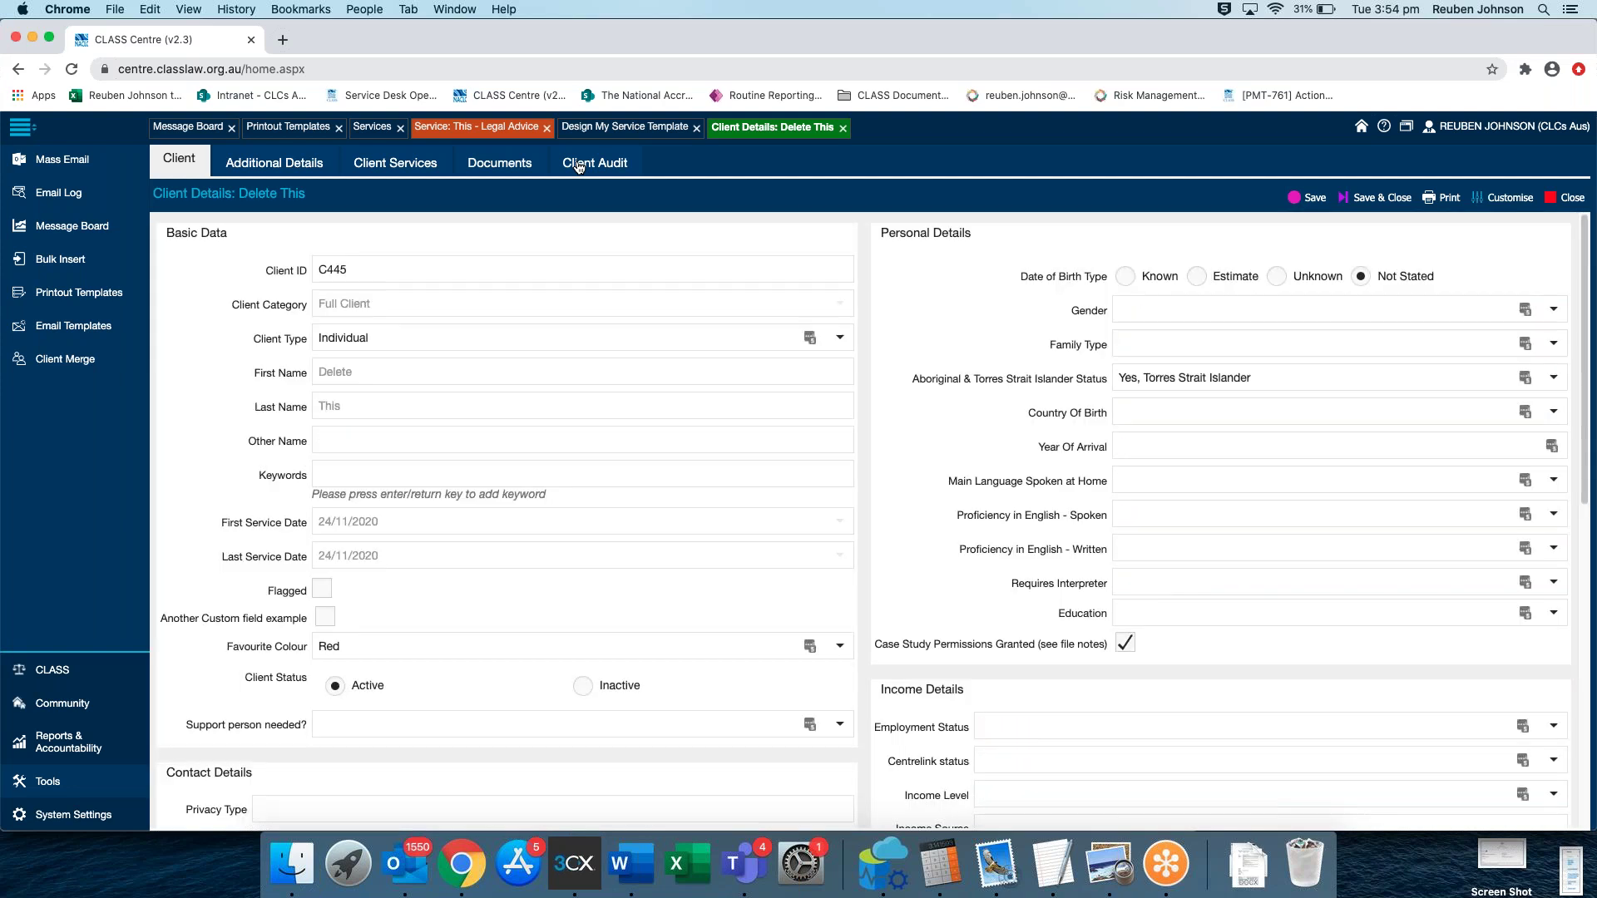
# Check the Aboriginal check box in the Legal Advice service's printout preview, close it, and return to the My Service Template design
pyautogui.click(466, 129)
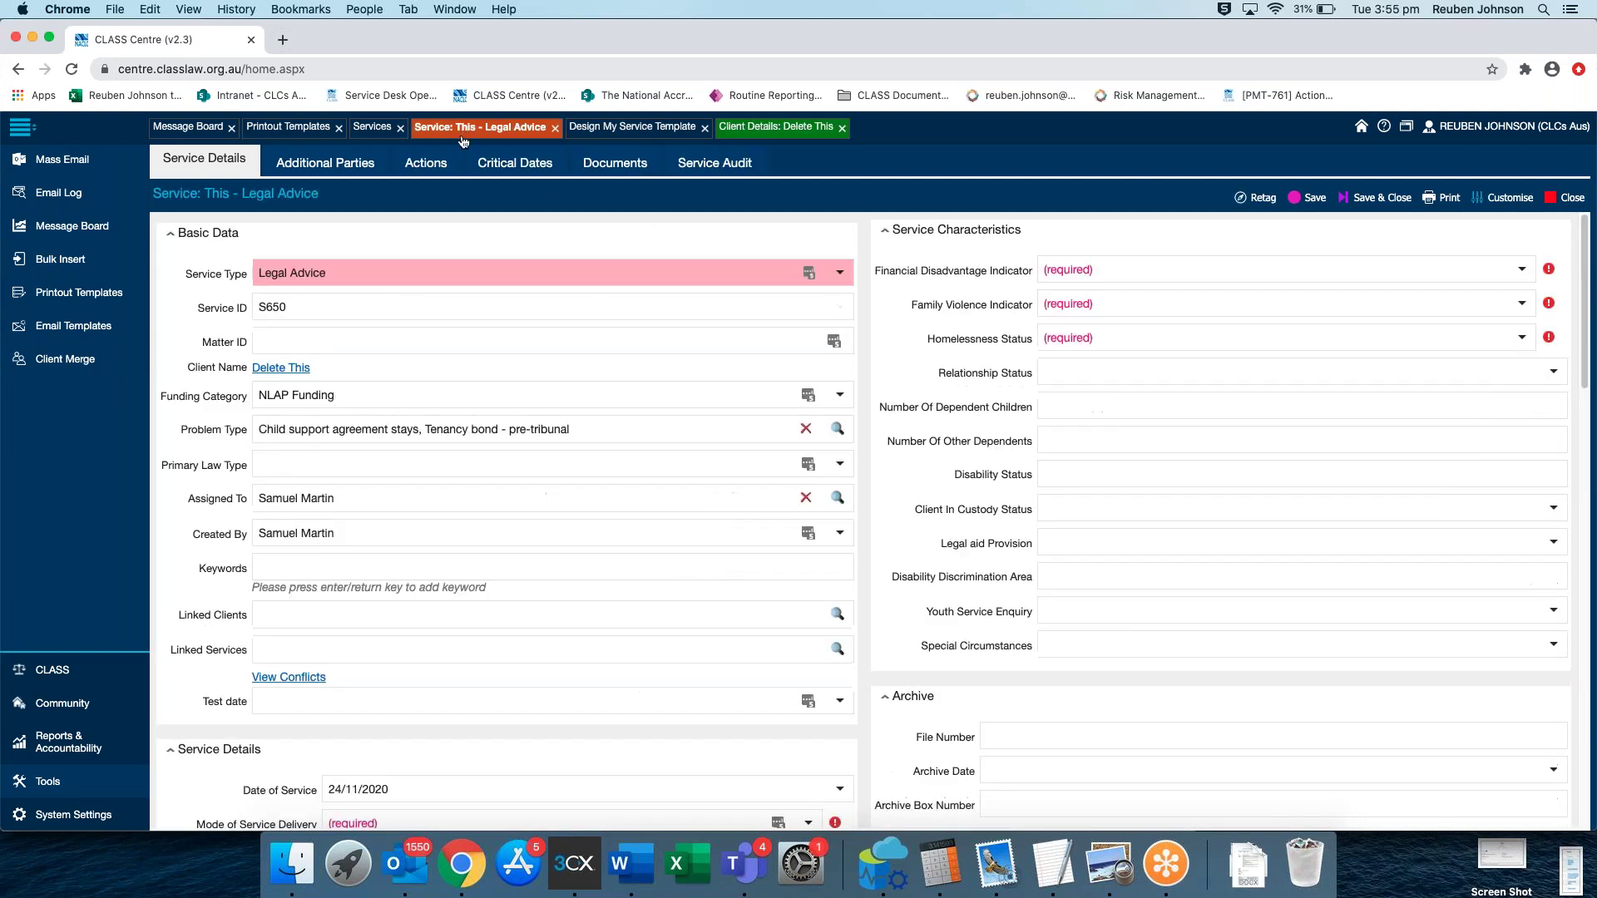
pyautogui.click(1434, 199)
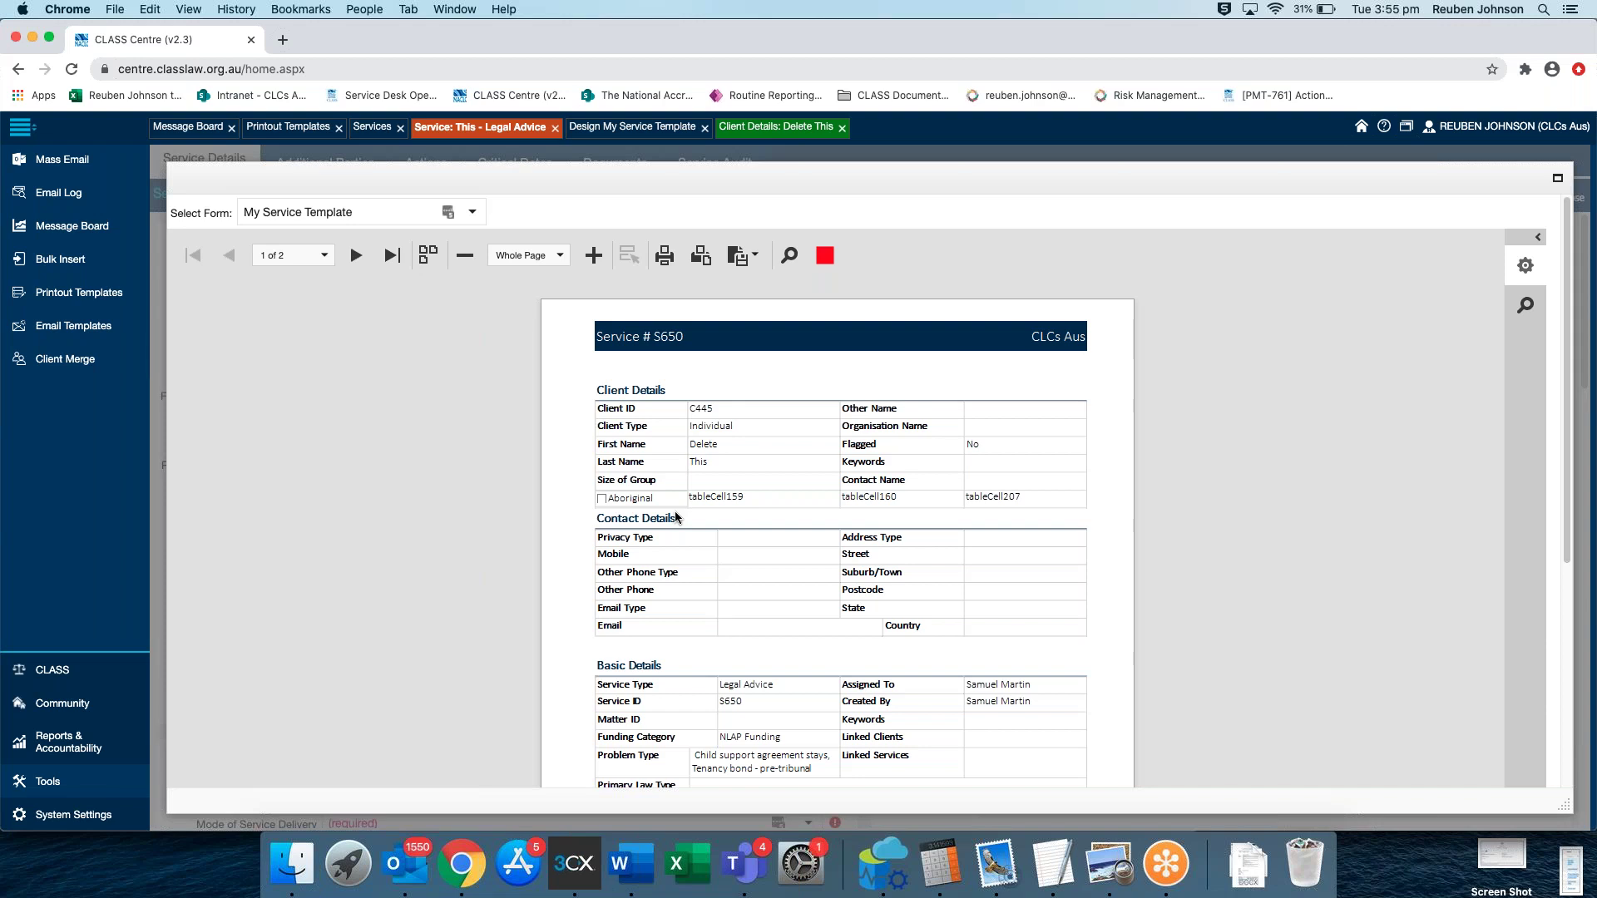
pyautogui.click(824, 256)
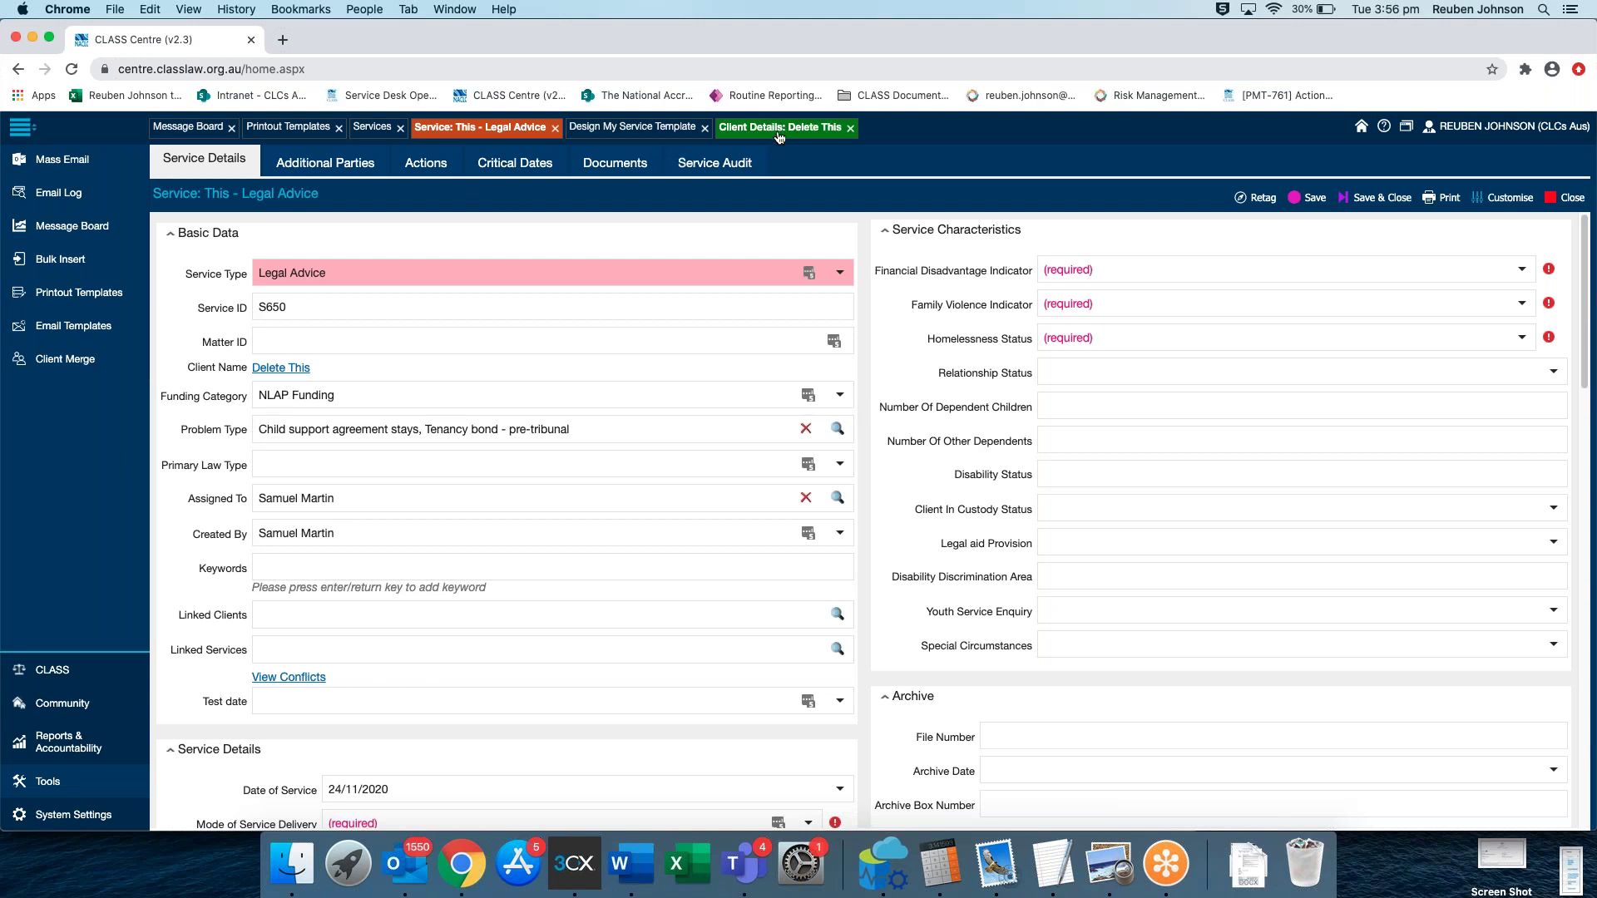
pyautogui.click(649, 131)
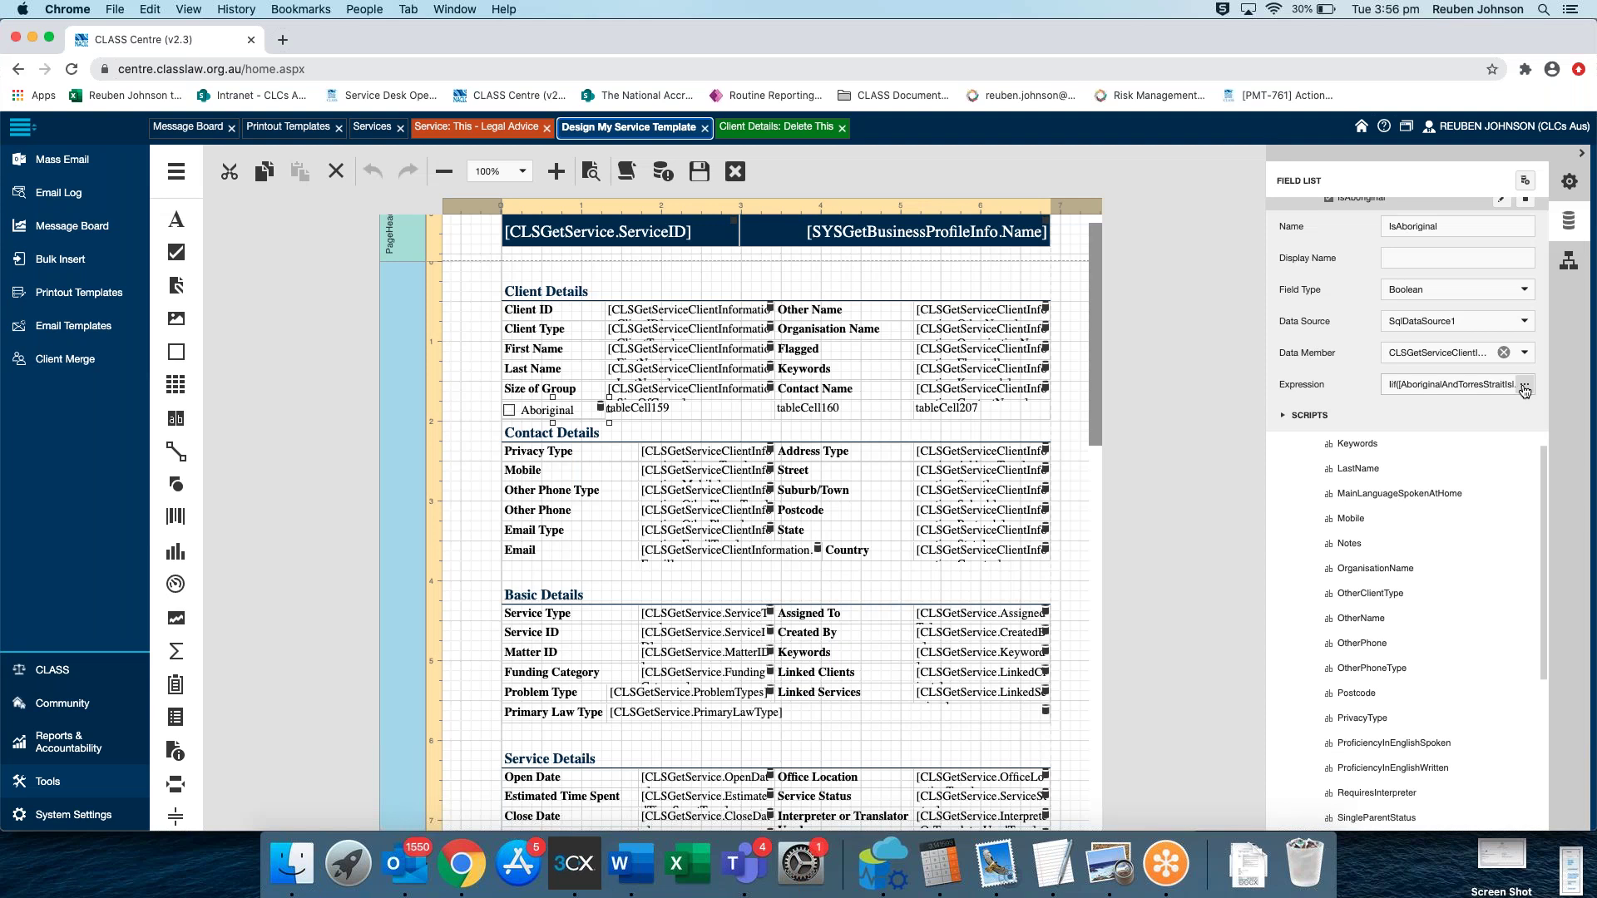
# Open the IsAboriginal field's expression for editing and read the description of the Like operator
pyautogui.click(1525, 387)
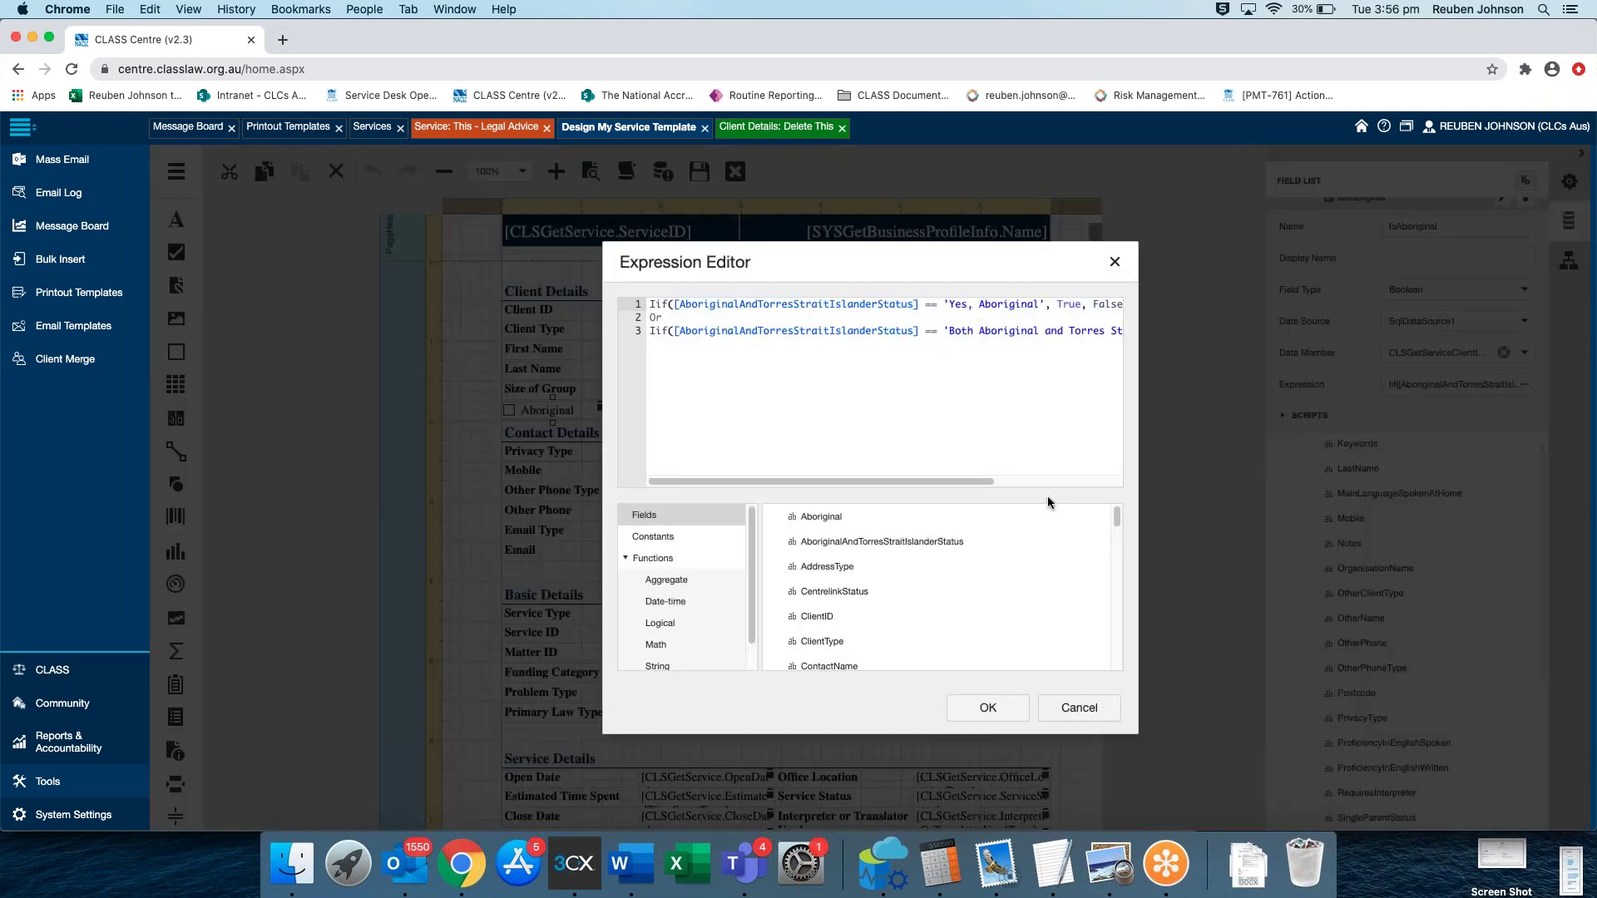
pyautogui.scroll(-1, 687, 587)
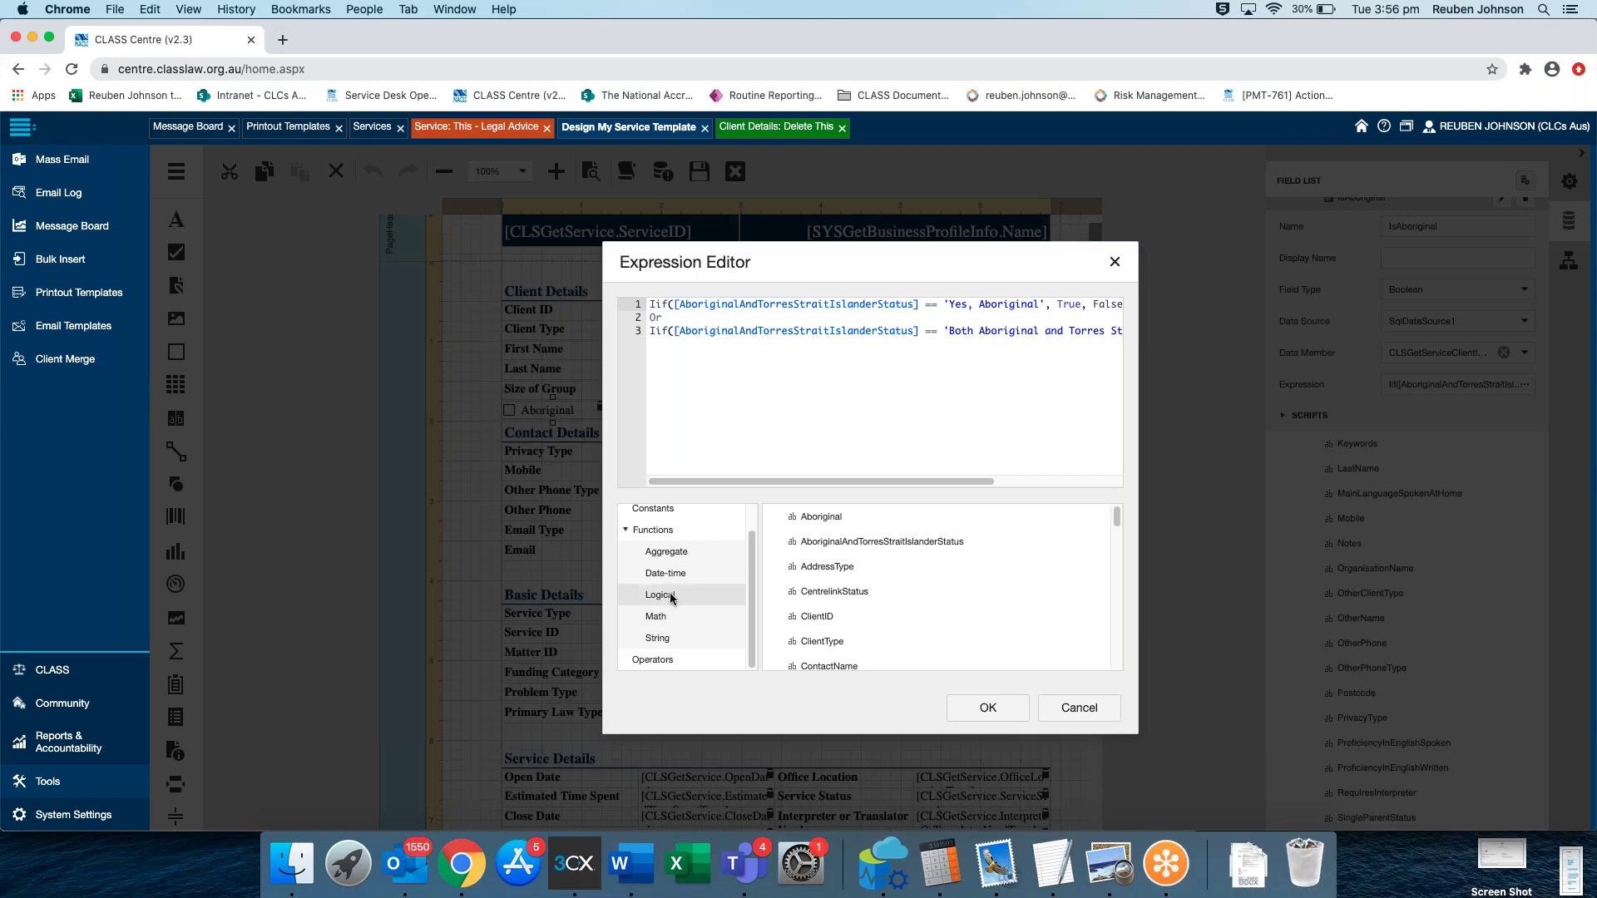
pyautogui.click(670, 595)
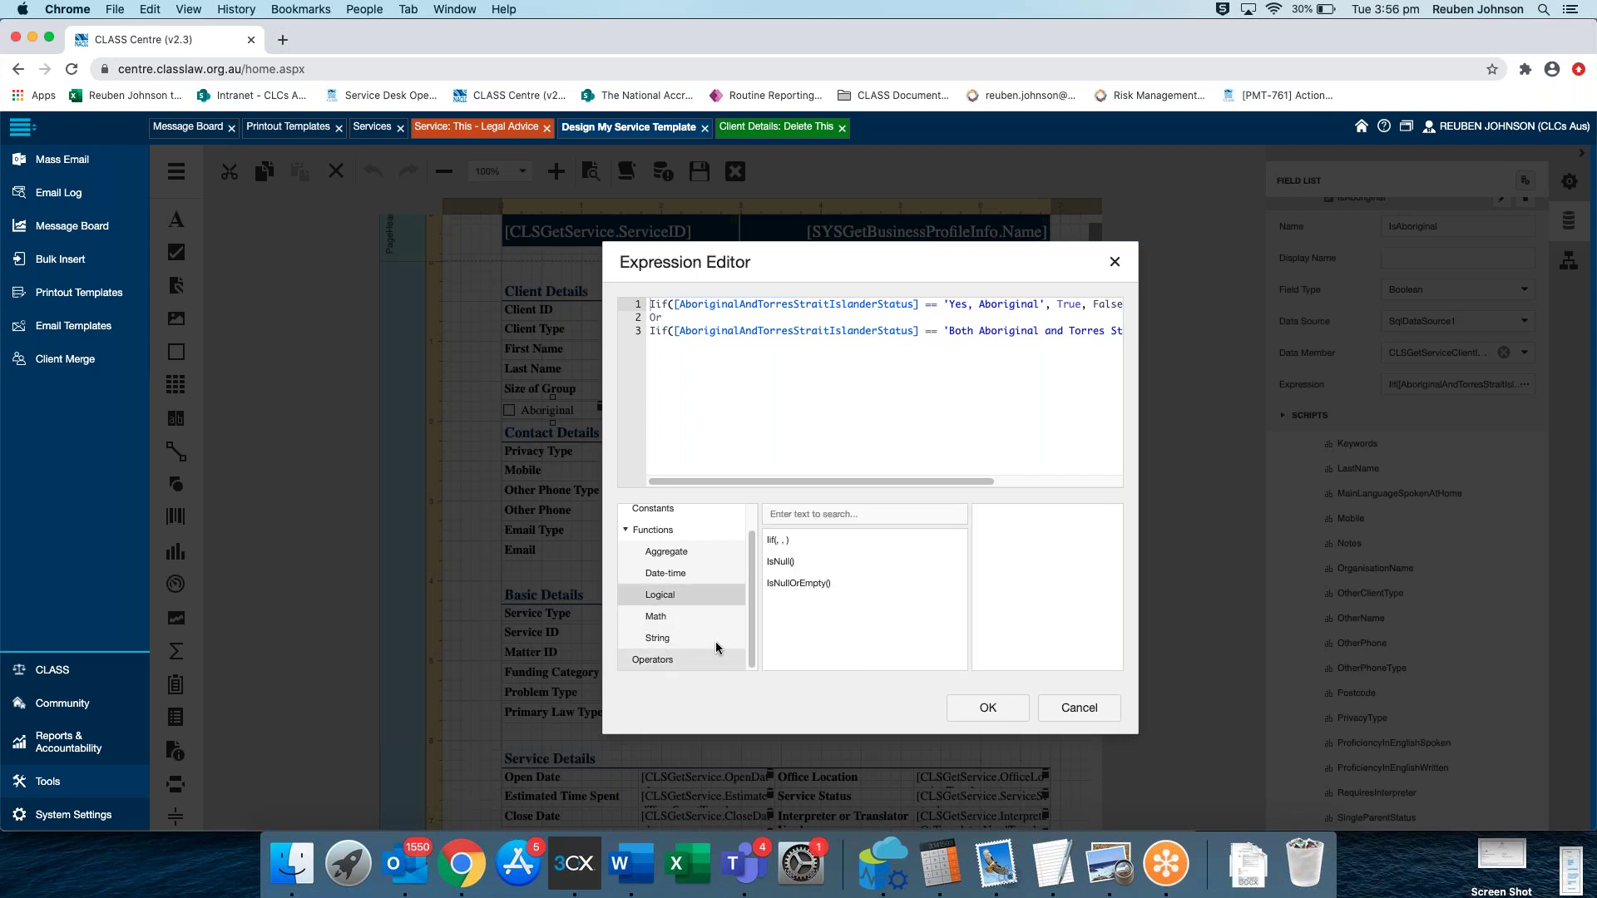
pyautogui.click(703, 659)
pyautogui.scroll(-5, 860, 574)
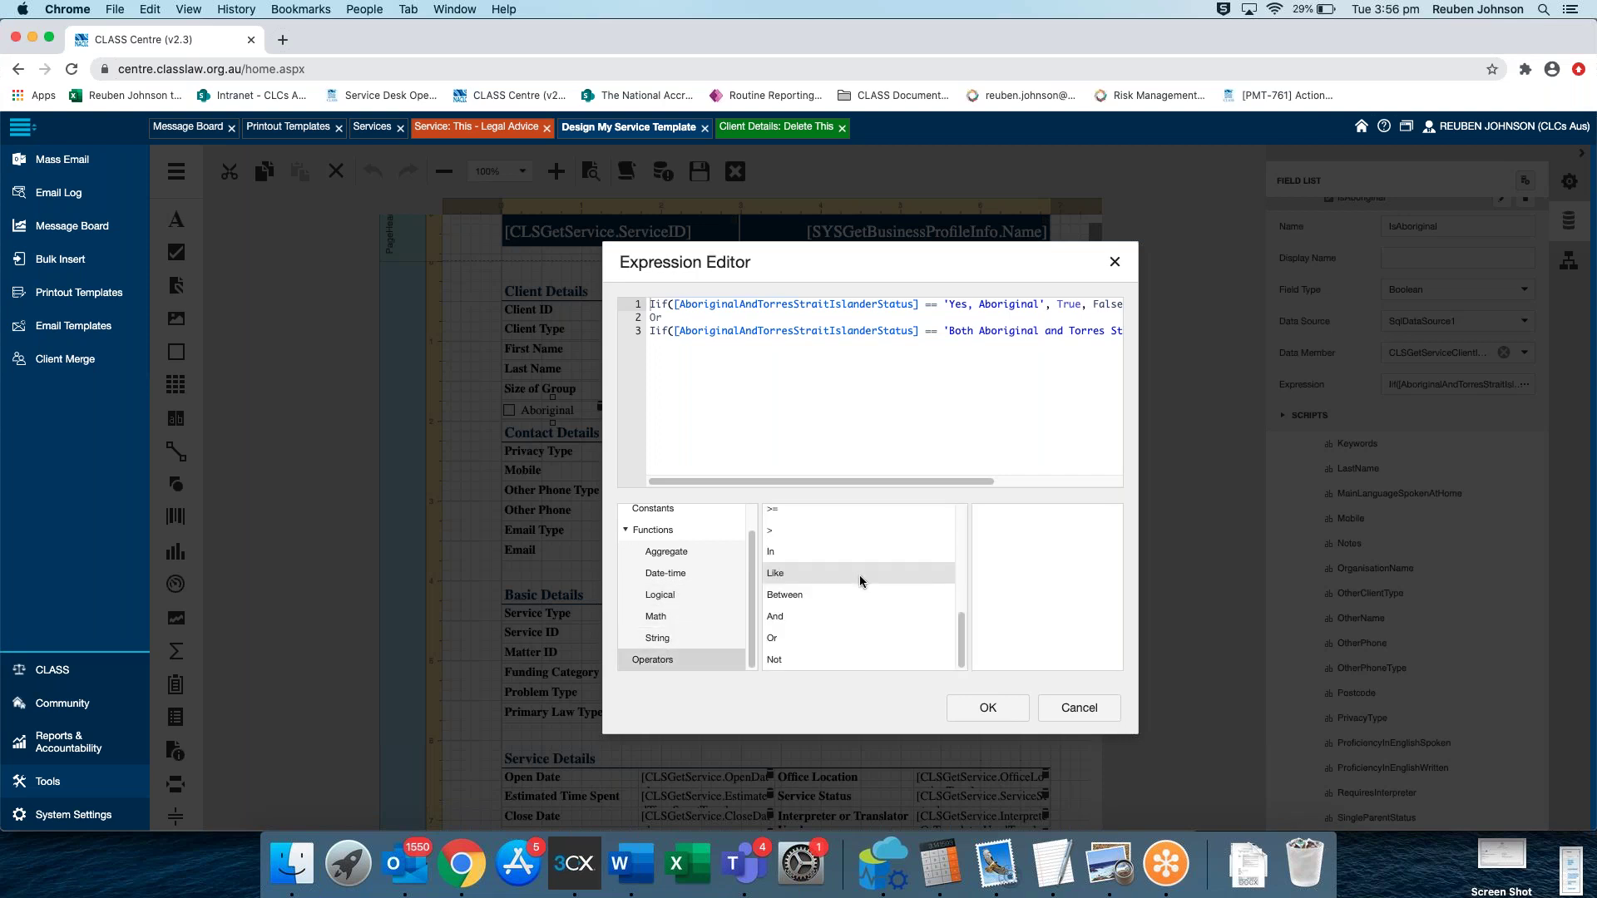
pyautogui.click(781, 572)
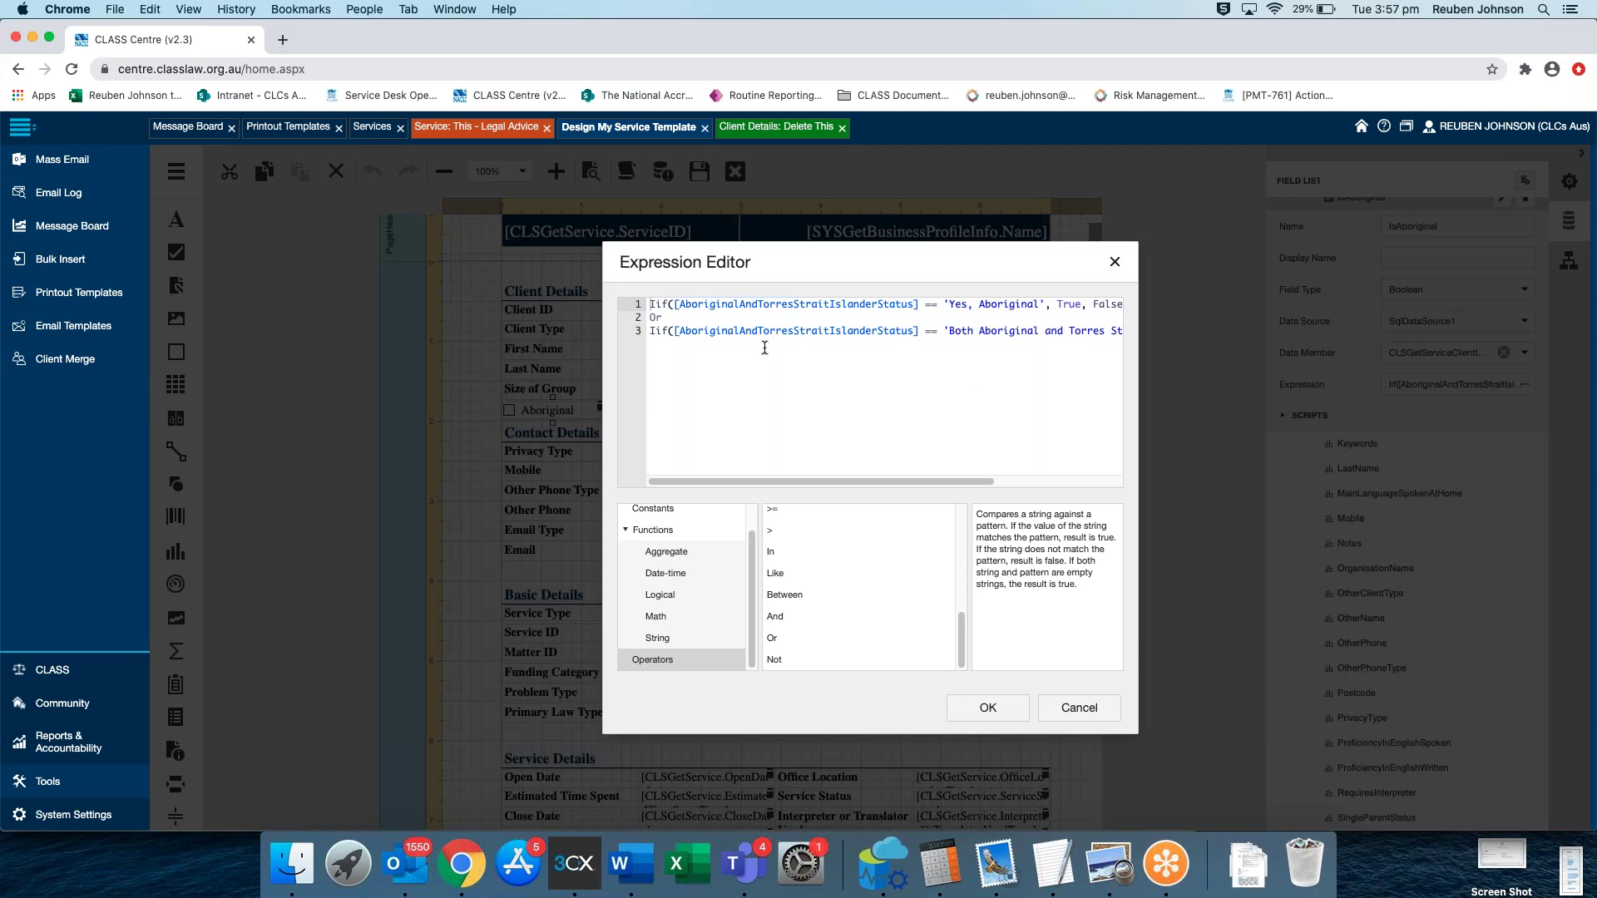
# Remove the Or clause from the IsAboriginal expression, change the remaining condition to Like '%Aboriginal%', and apply it
pyautogui.moveTo(649, 317); pyautogui.dragTo(669, 318)
pyautogui.moveTo(949, 332); pyautogui.dragTo(1179, 364)
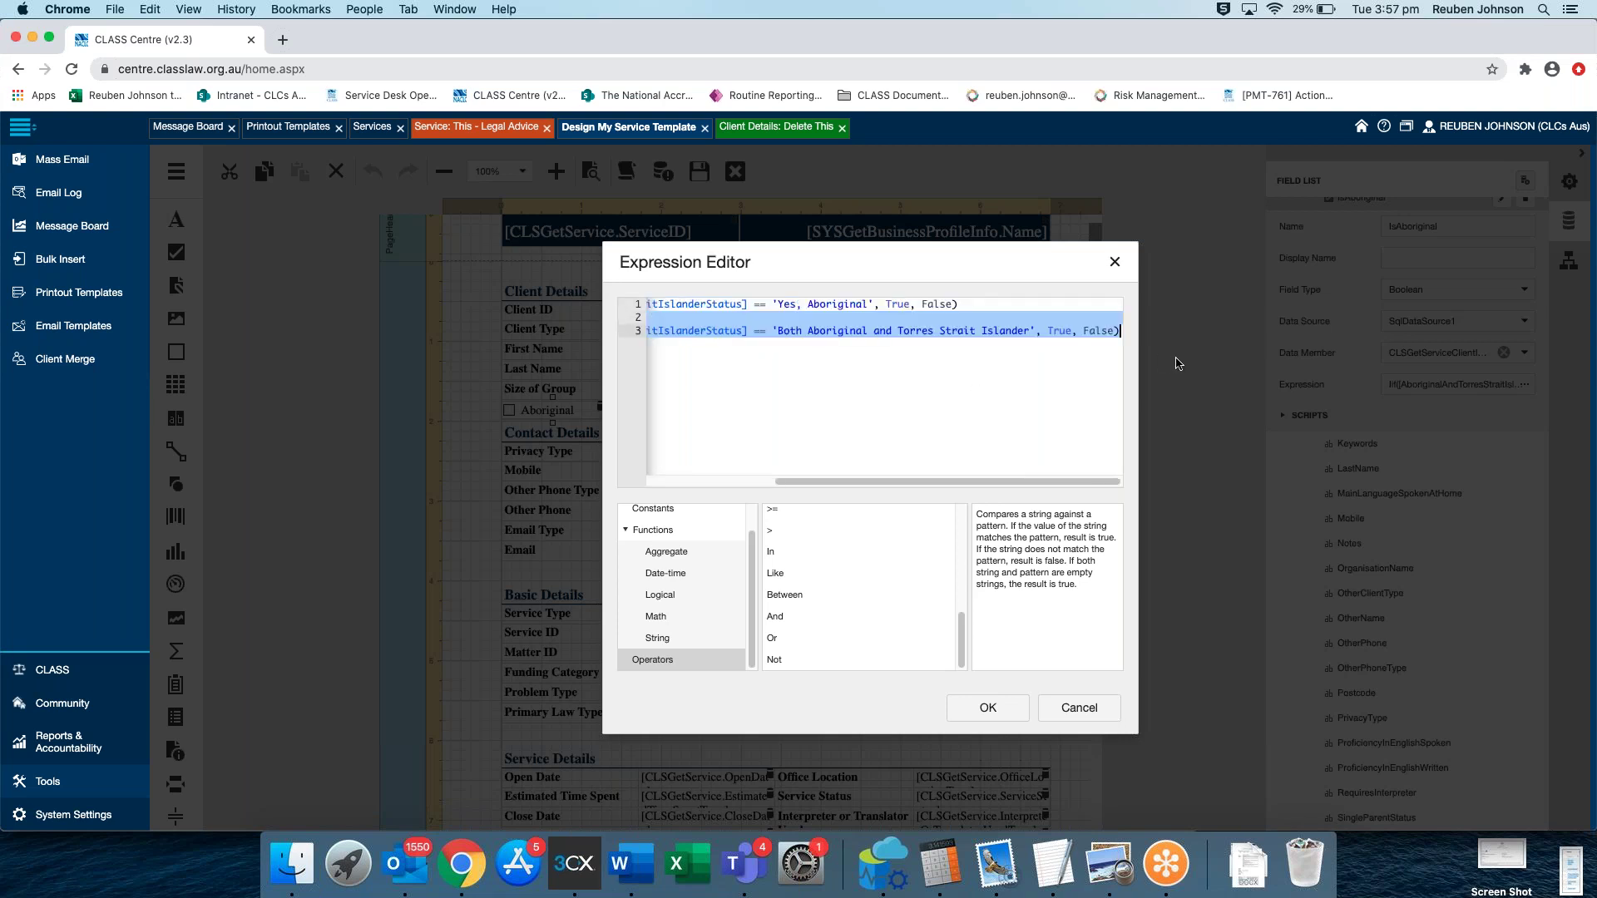
pyautogui.press('BackSpace')
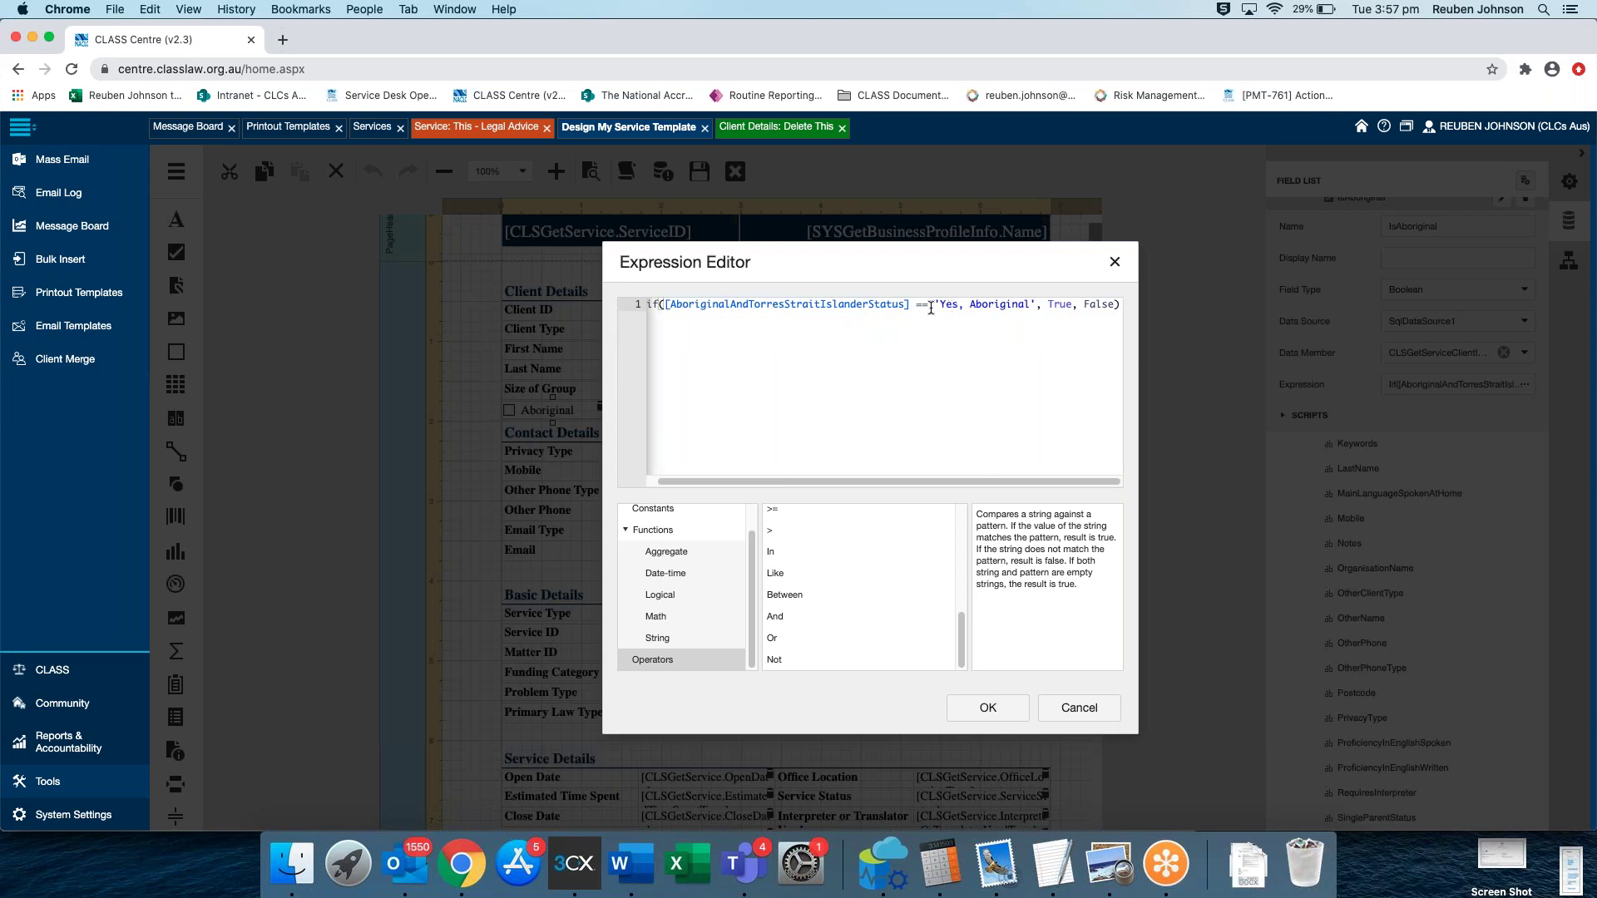
pyautogui.moveTo(1036, 304); pyautogui.dragTo(918, 306)
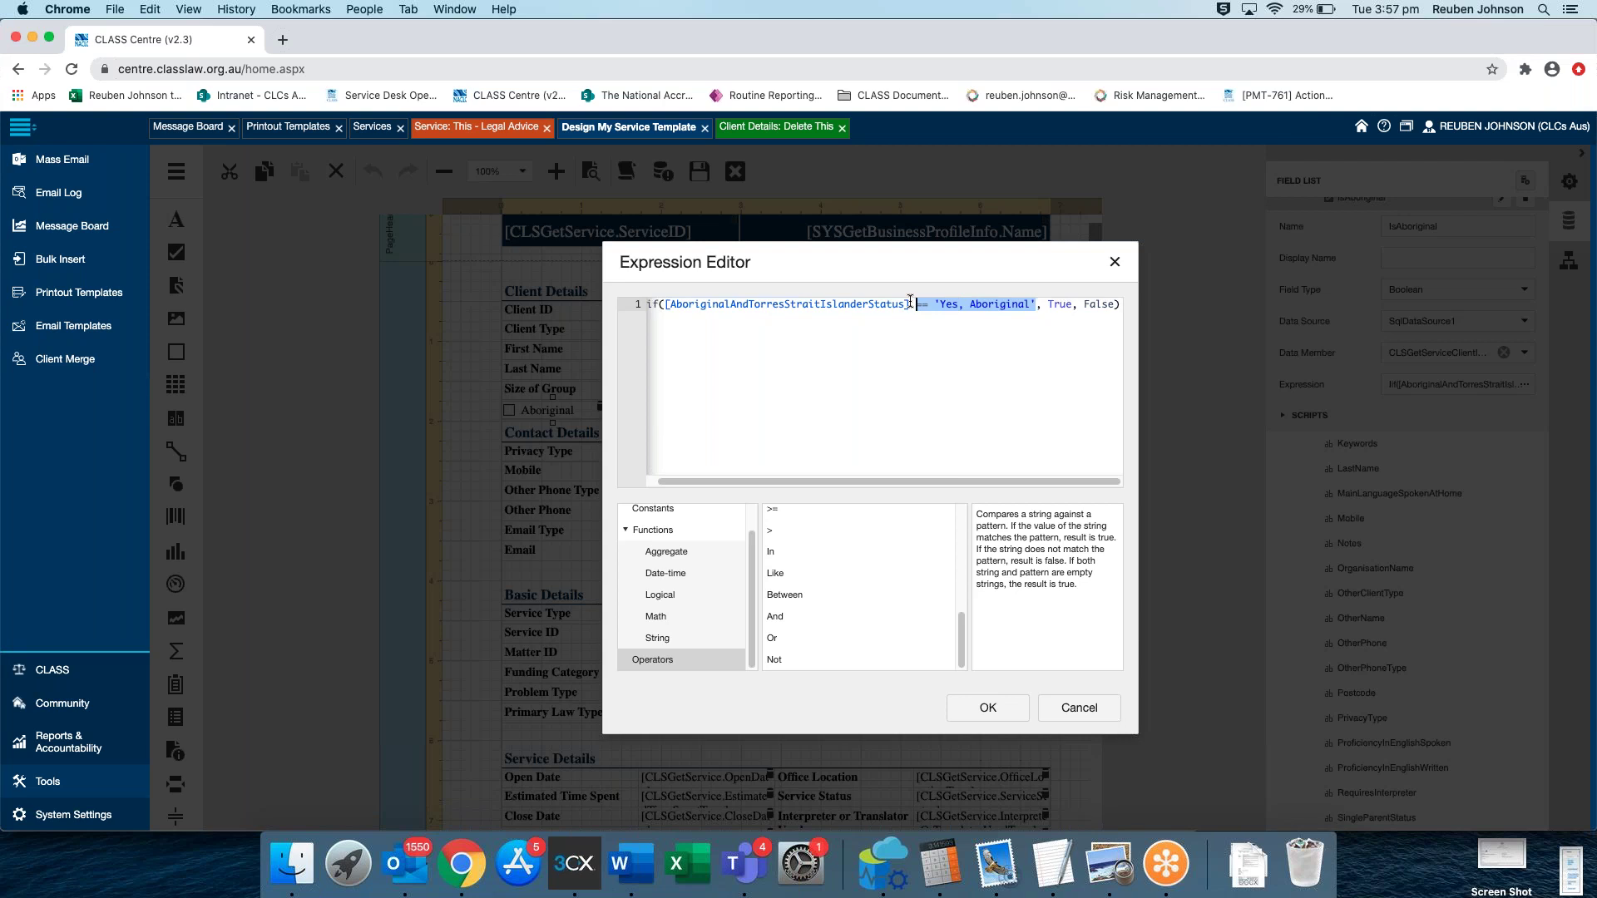
pyautogui.write('Like')
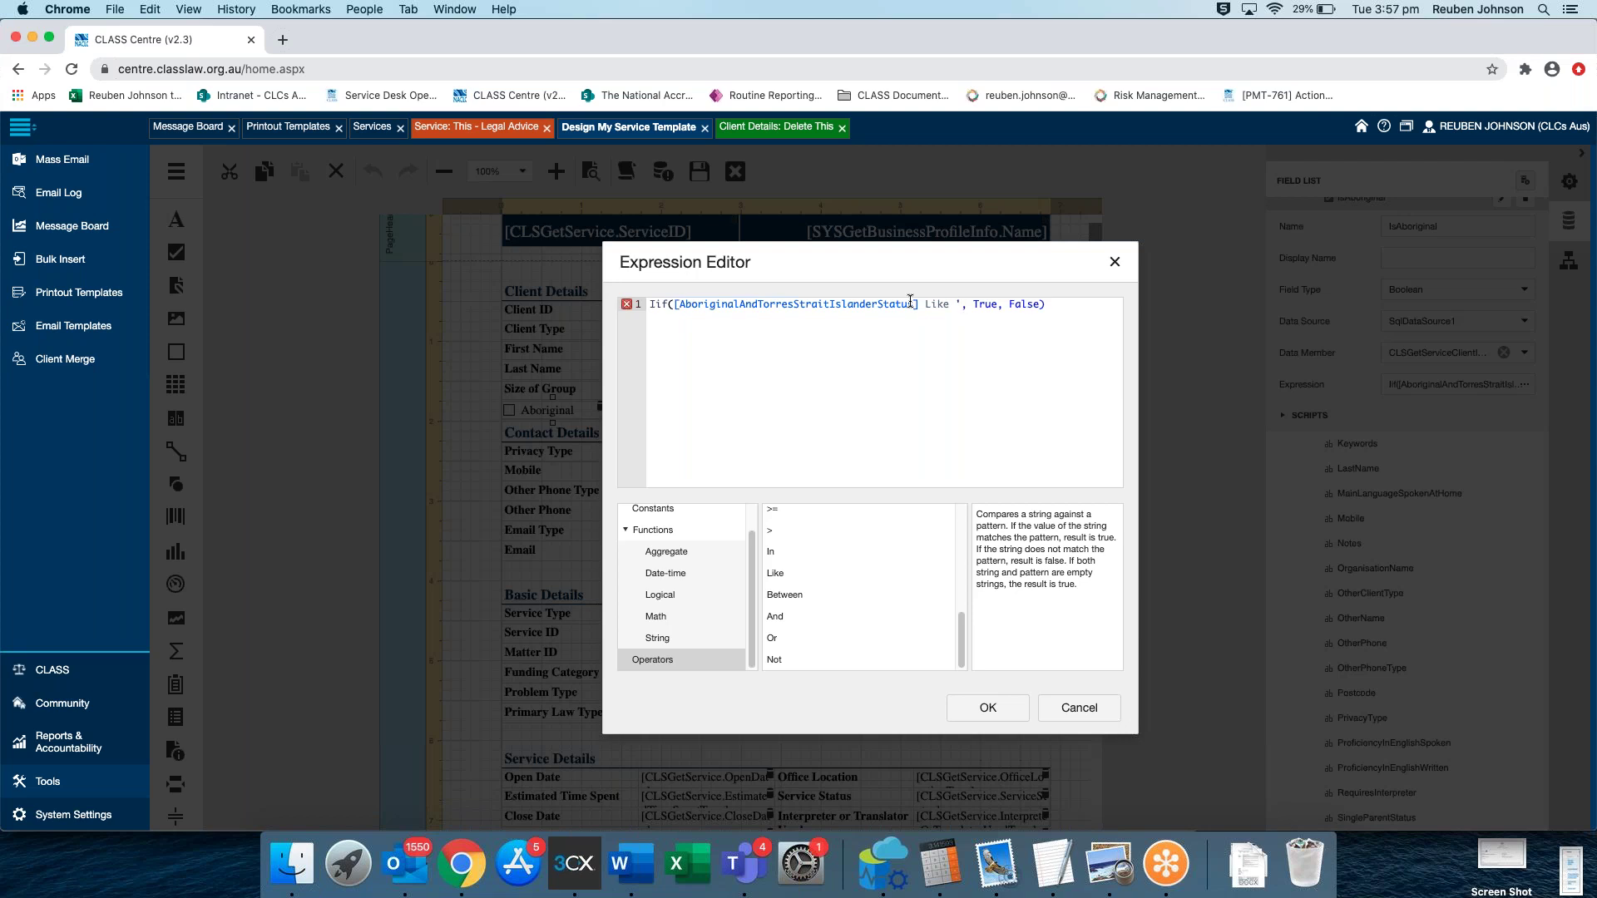
pyautogui.write("%Aboriginal%'")
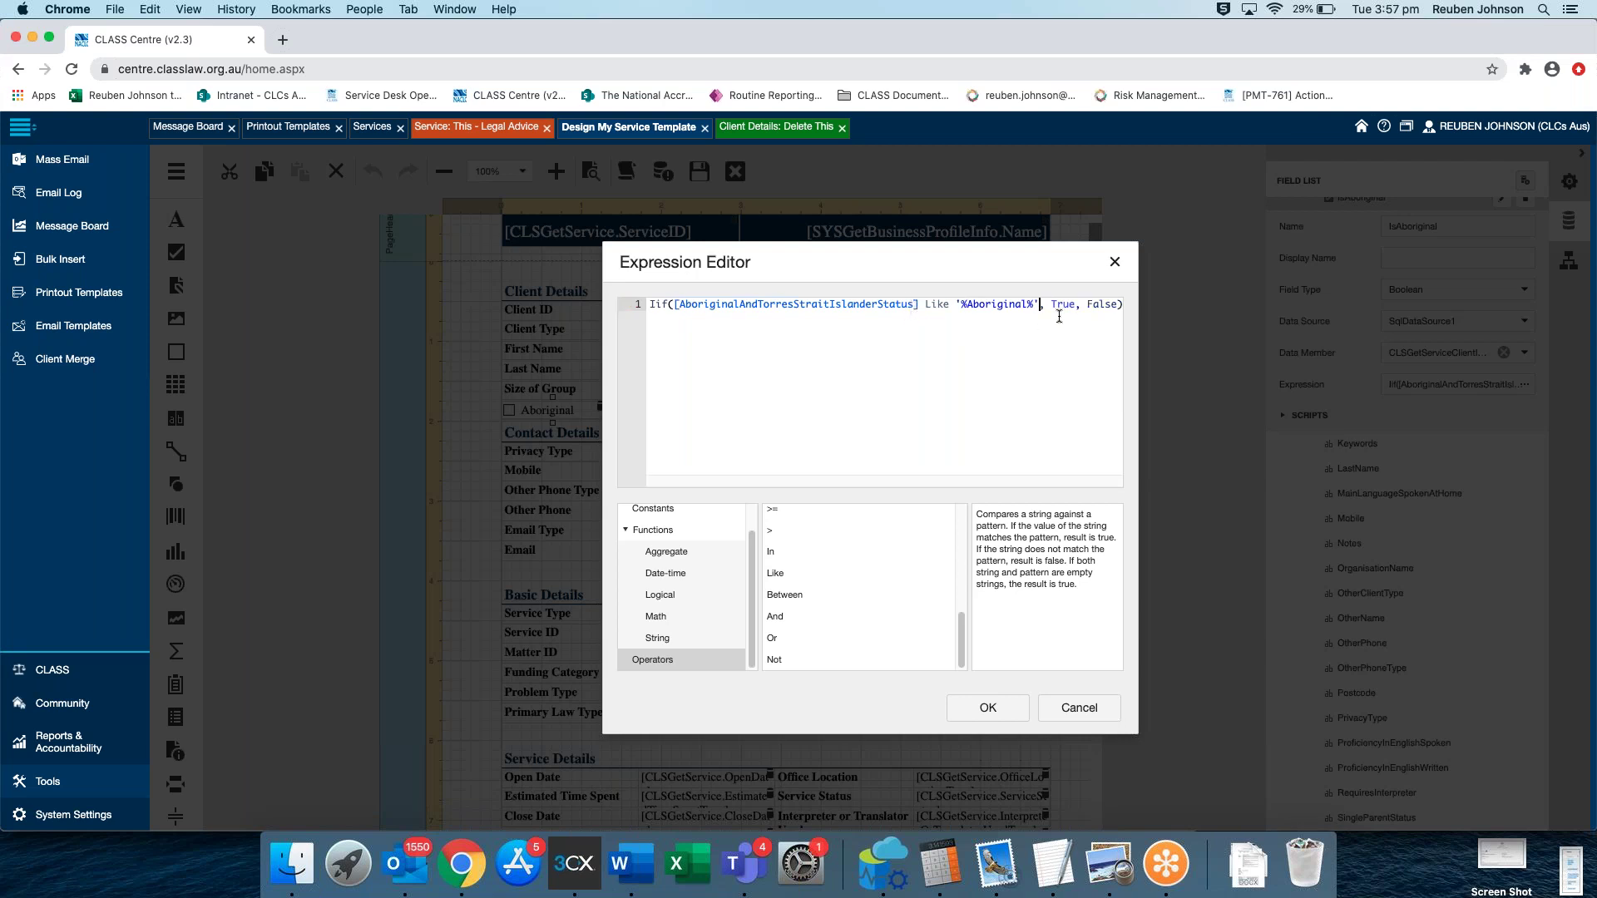
pyautogui.click(969, 308)
pyautogui.click(989, 708)
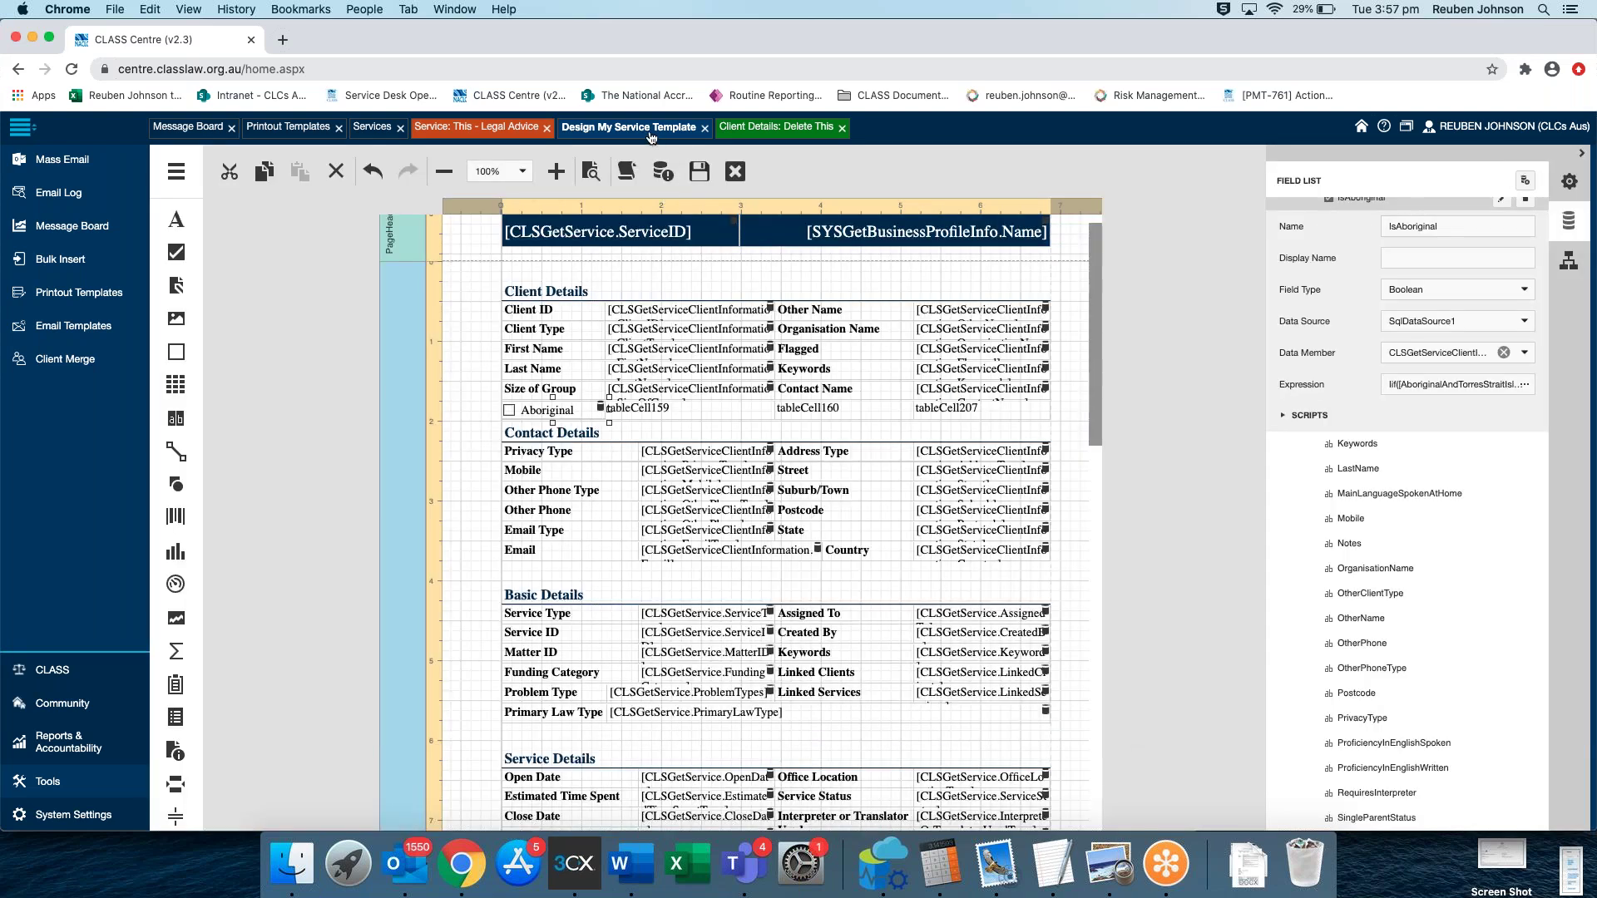
# Set the client's Aboriginal & Torres Strait Islander Status to 'Yes, Aboriginal' and save the client record
pyautogui.click(514, 128)
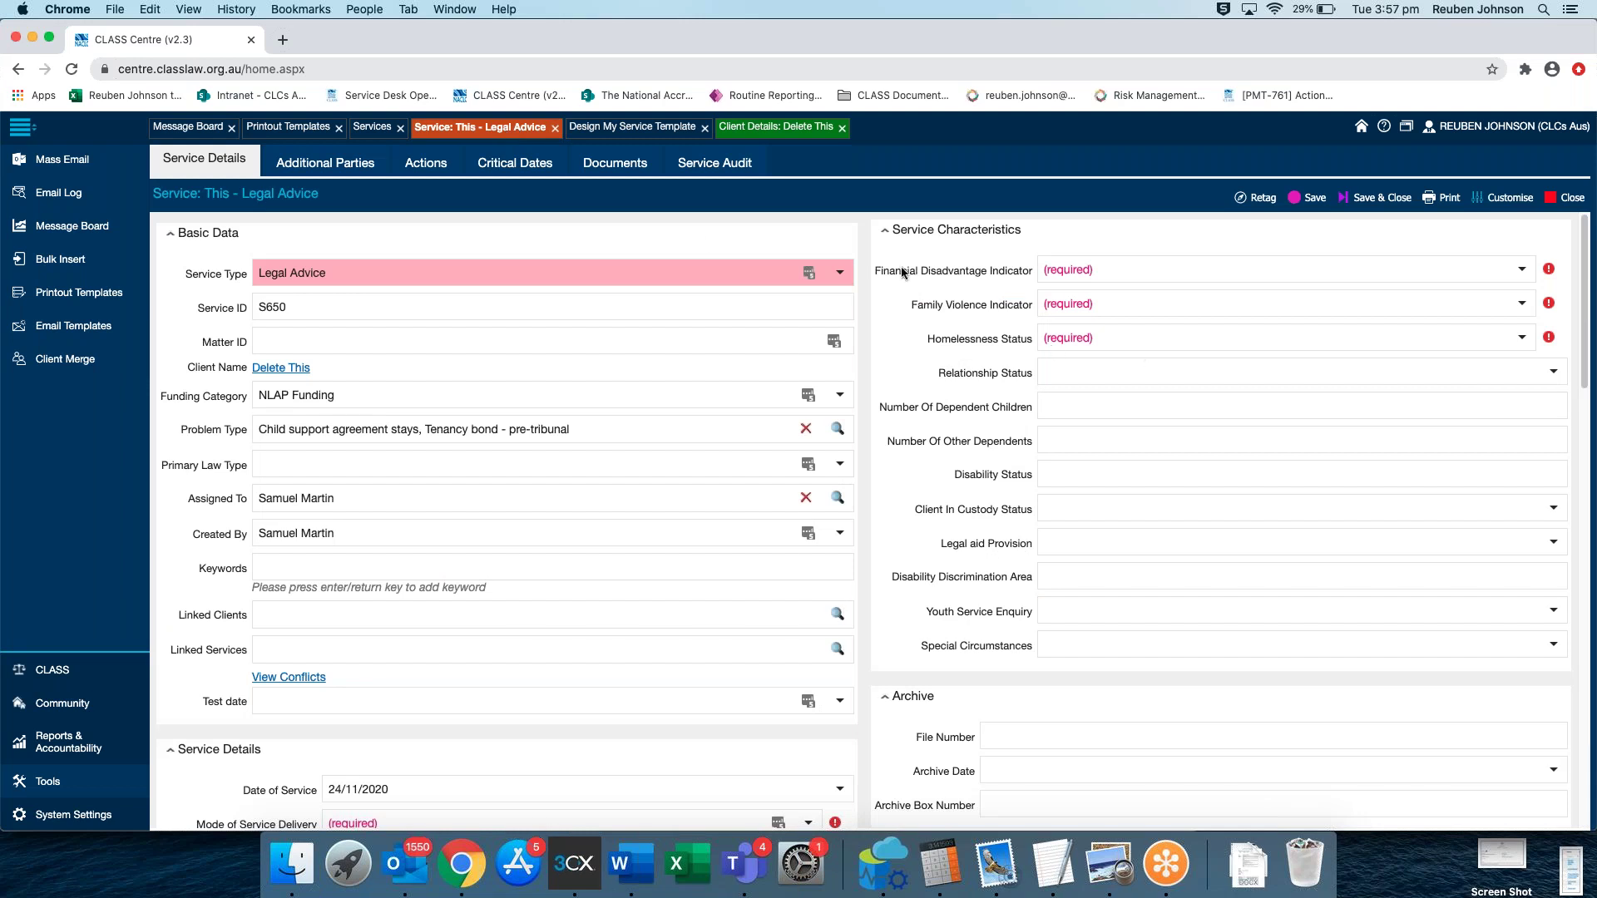
pyautogui.click(669, 129)
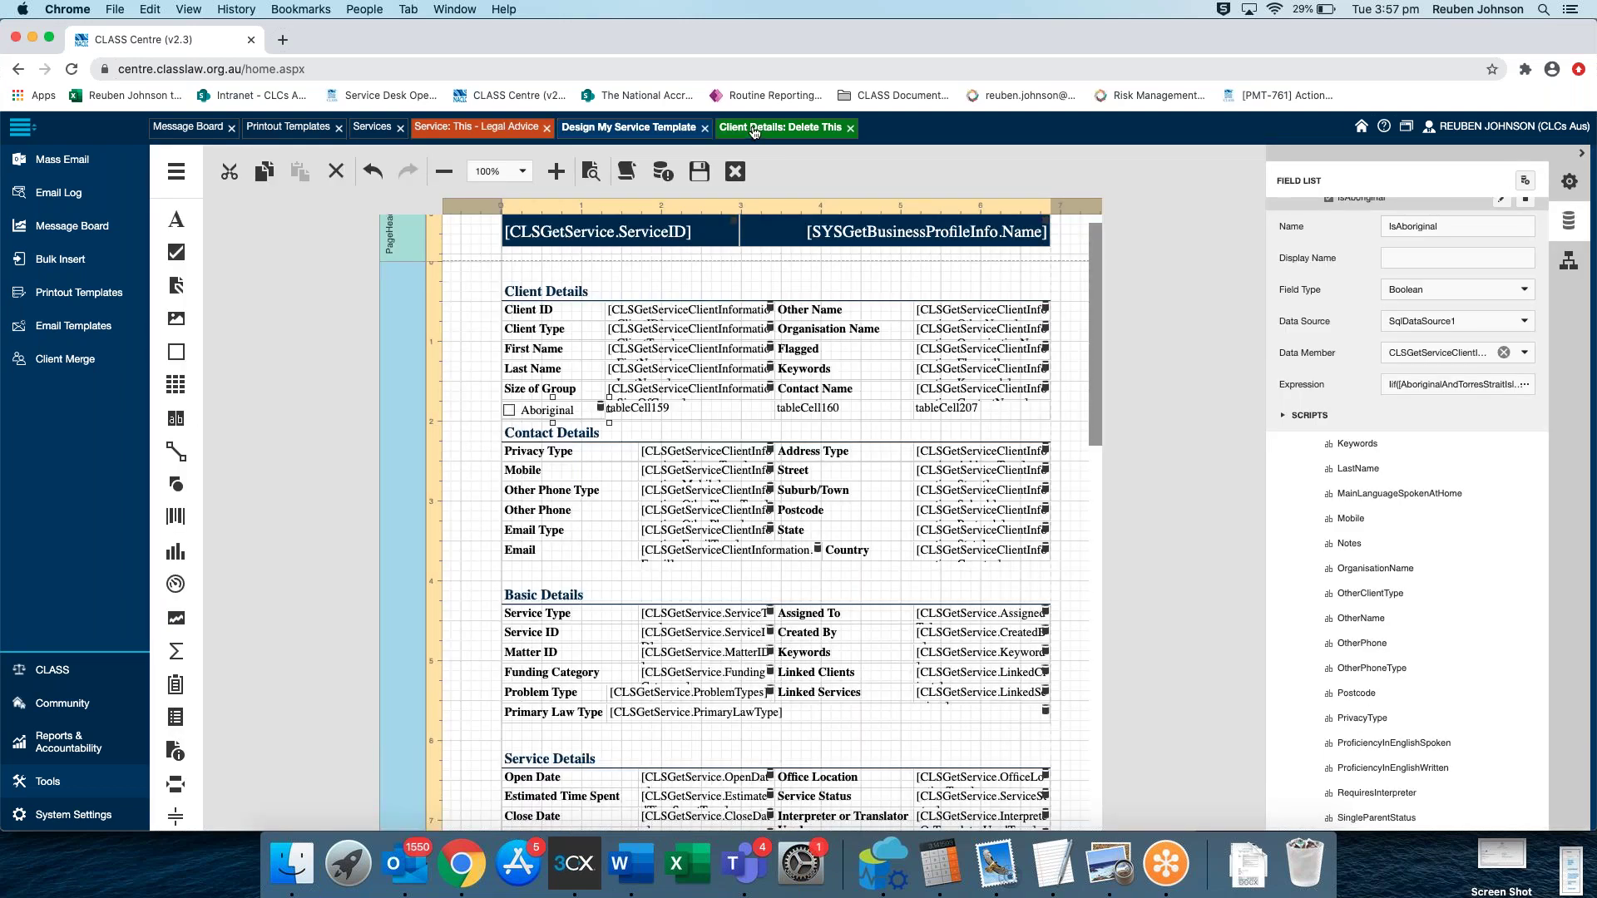
pyautogui.click(752, 130)
pyautogui.click(1525, 381)
pyautogui.click(1347, 460)
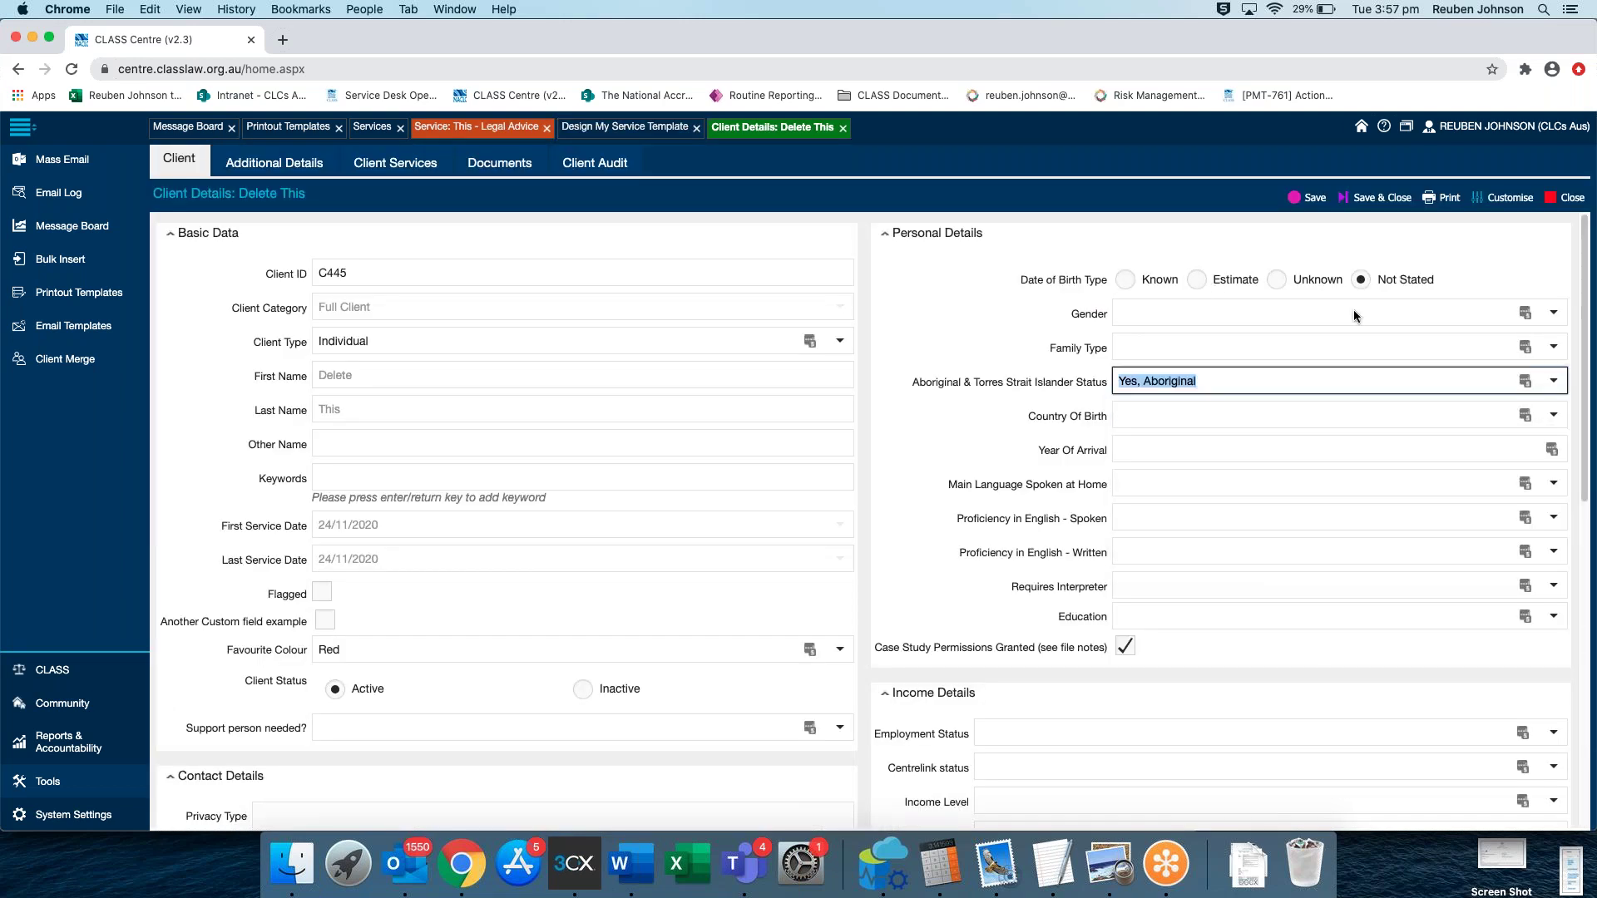
pyautogui.click(1310, 200)
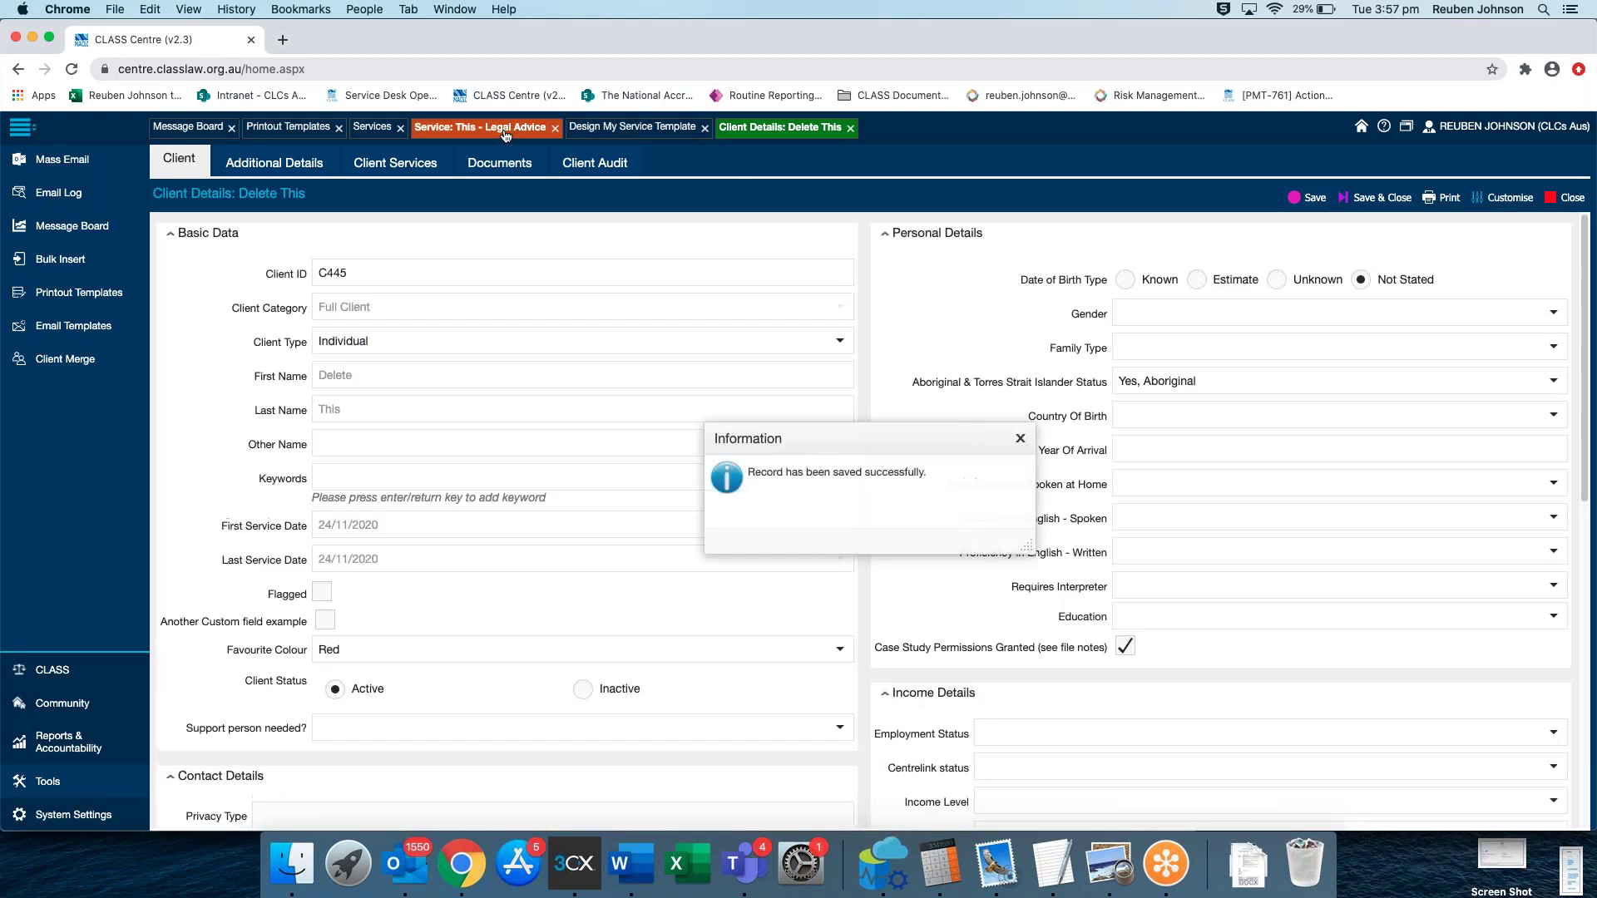
# Check the Aboriginal check box in the Legal Advice service's printout preview, close it, and return to the template design
pyautogui.click(505, 134)
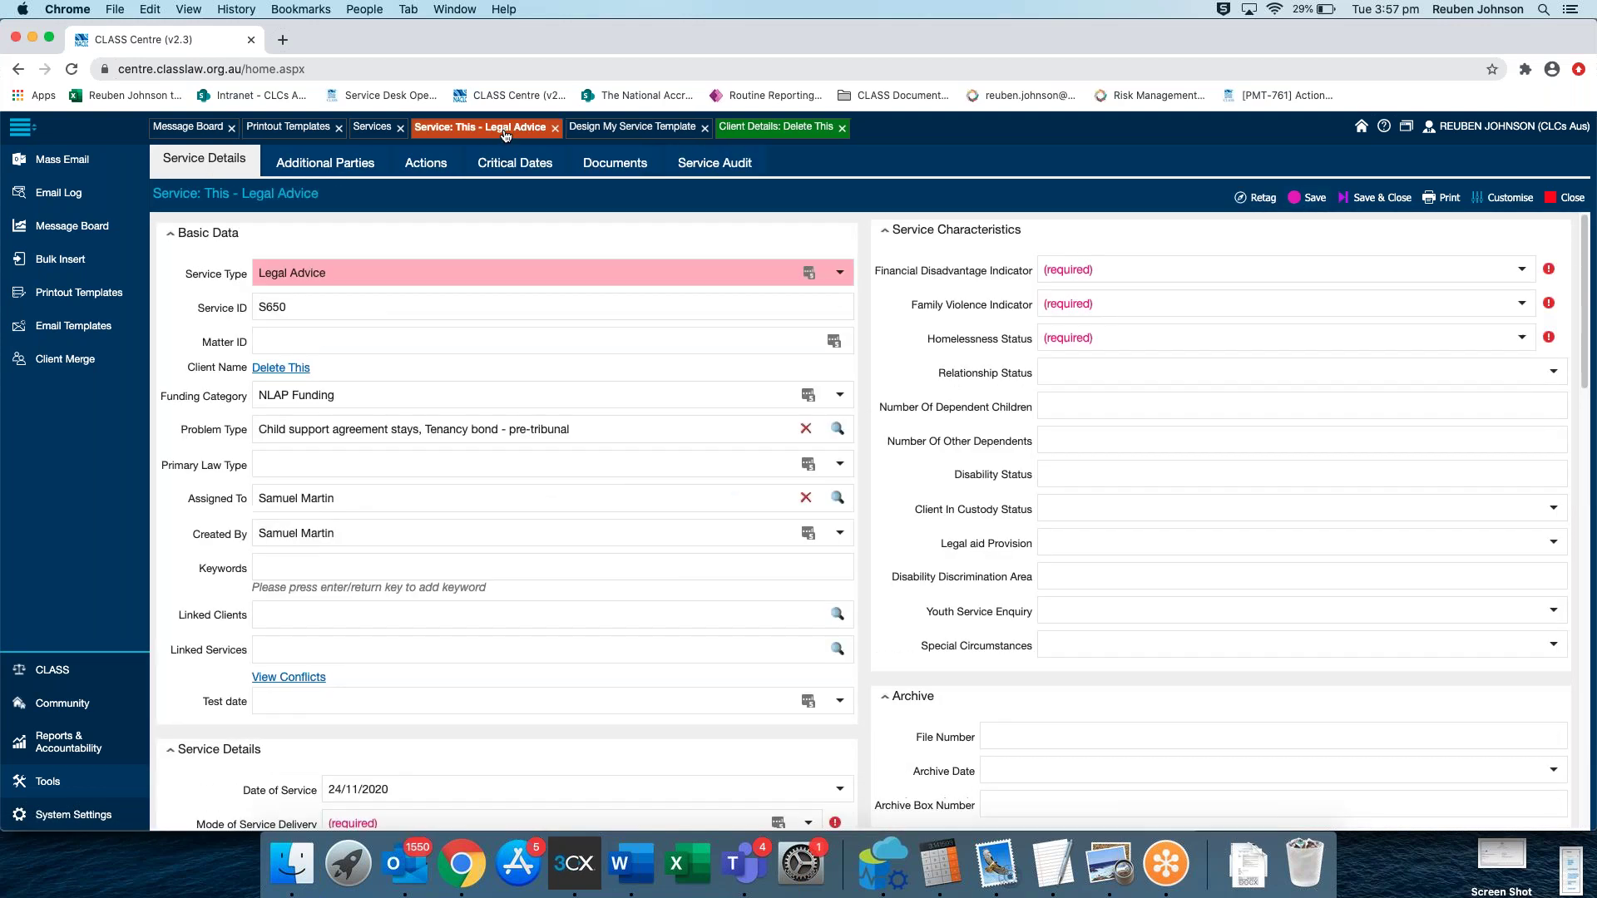
pyautogui.click(1445, 199)
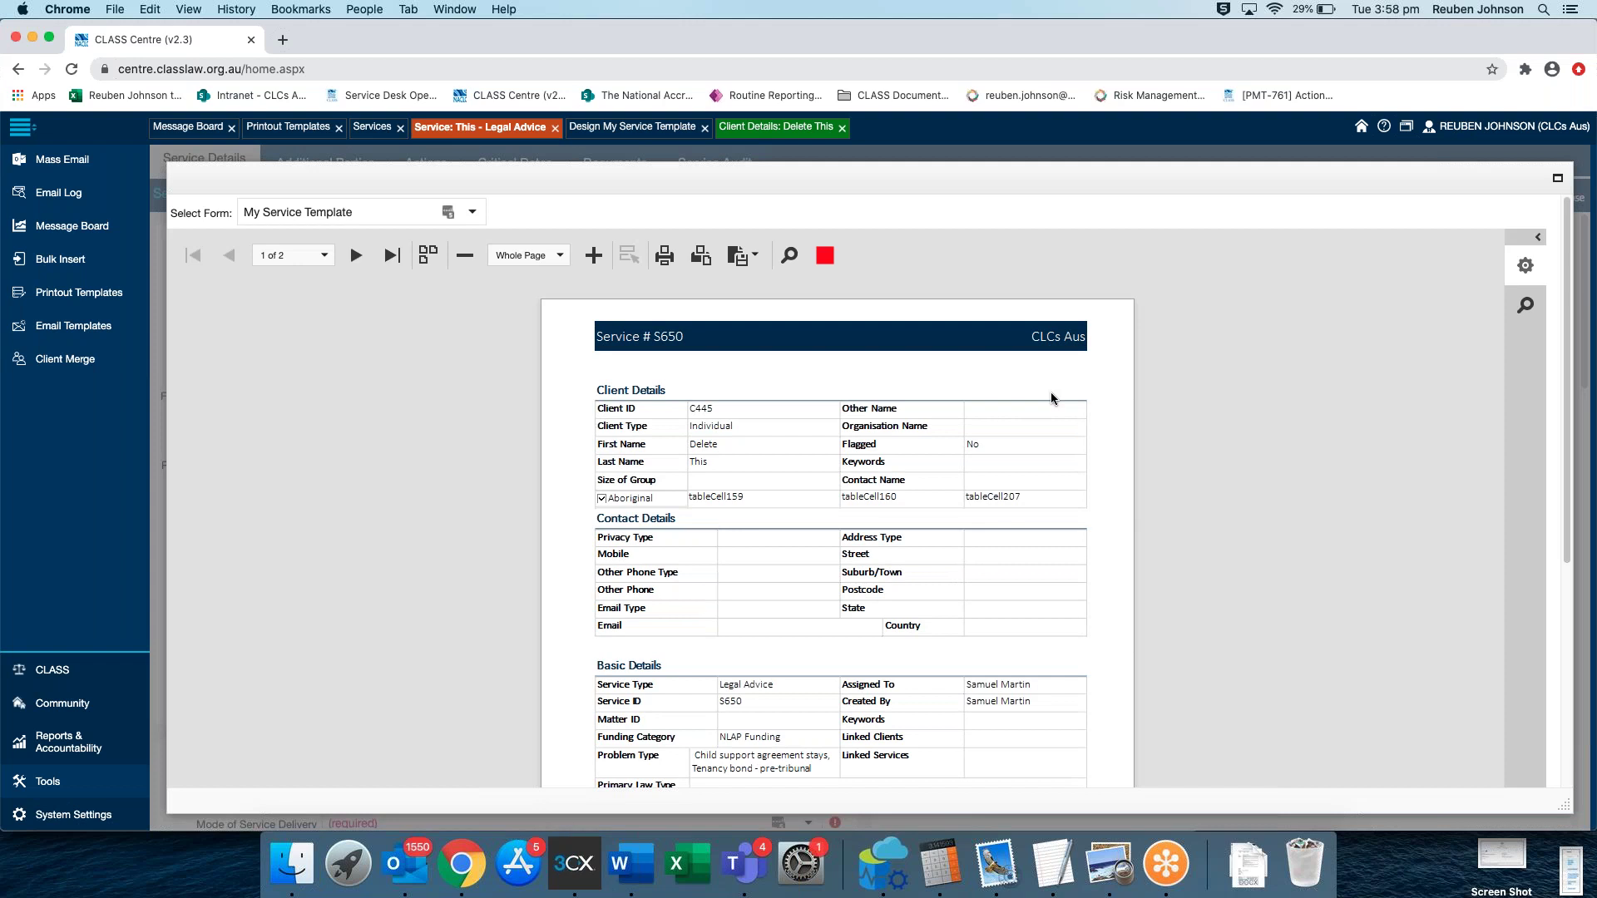
pyautogui.click(825, 257)
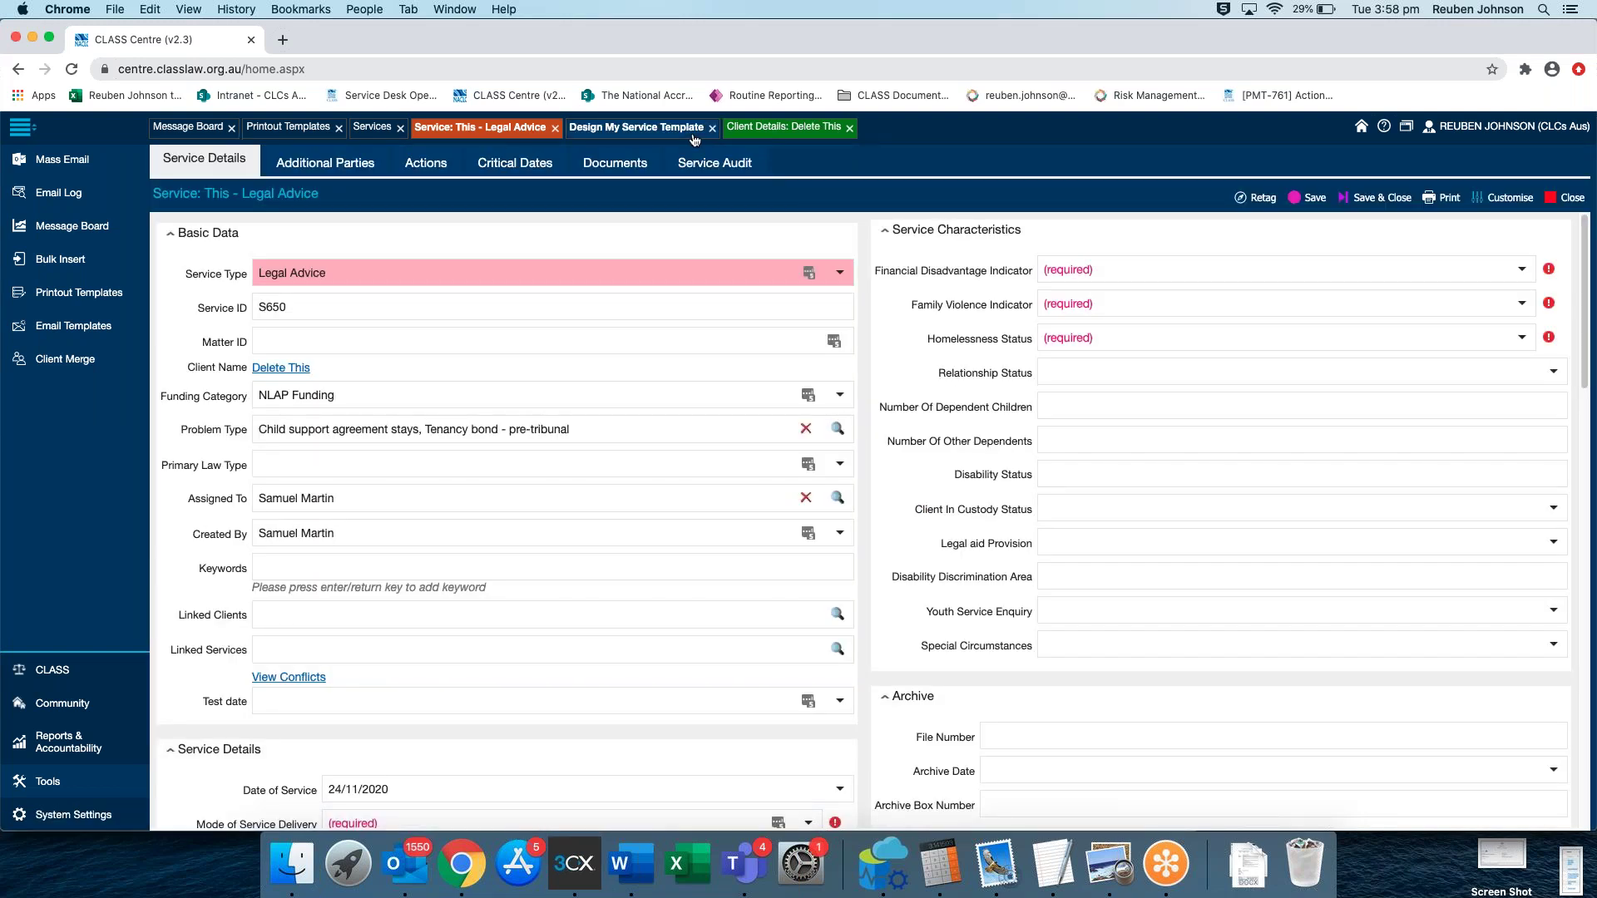
pyautogui.click(623, 132)
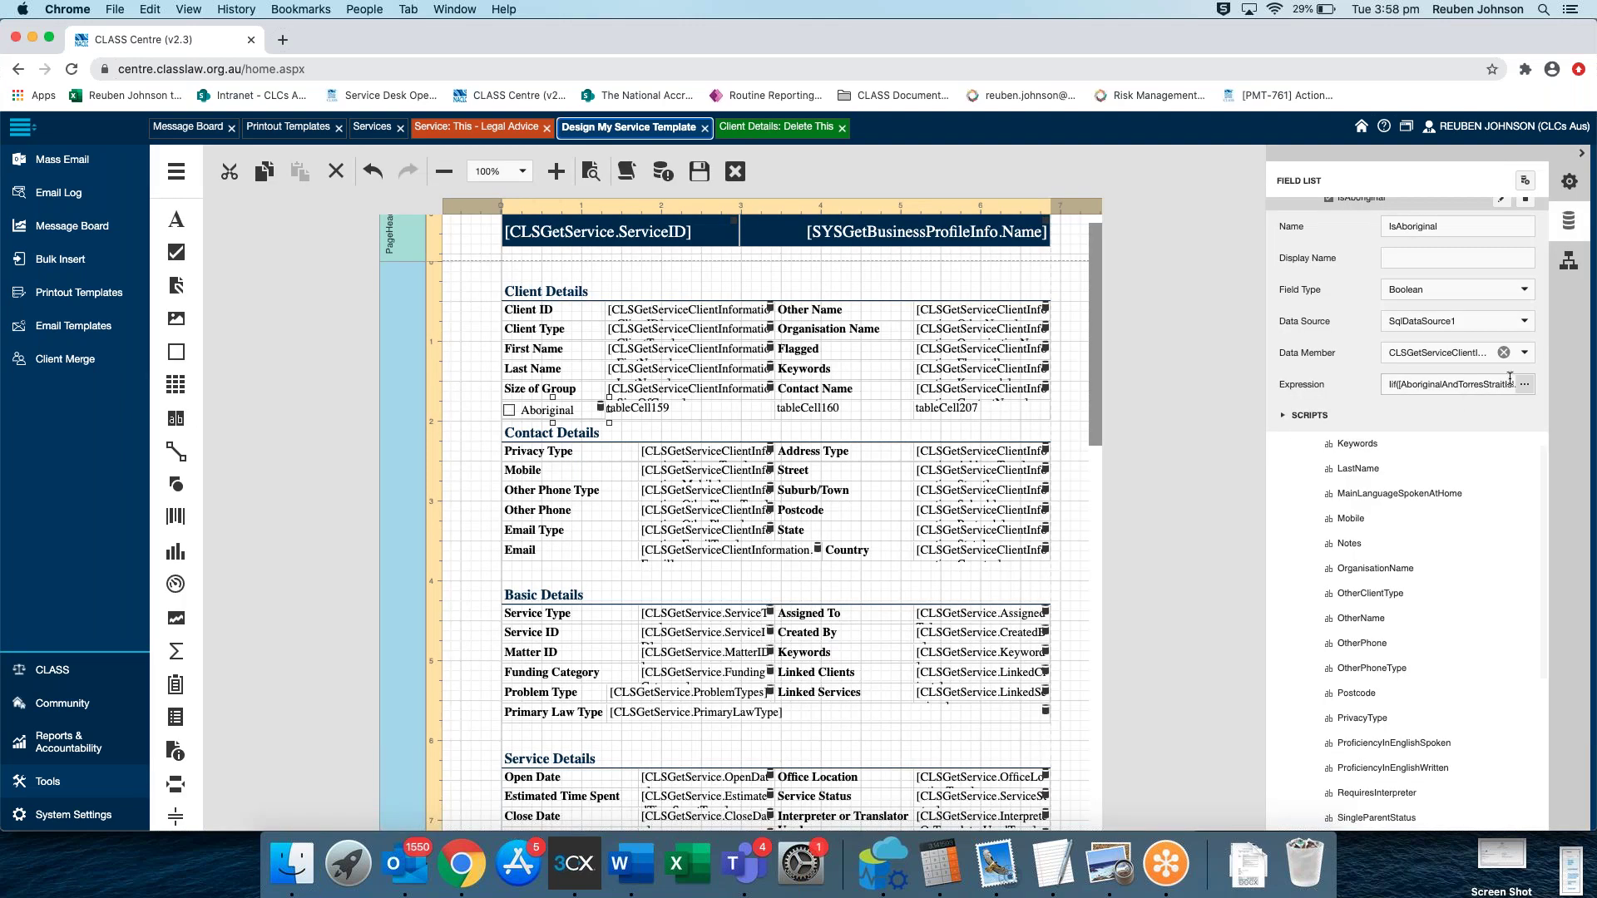
# Remove the leading wildcard from the IsAboriginal expression so the Like pattern reads 'Aboriginal%', and apply it
pyautogui.click(1523, 386)
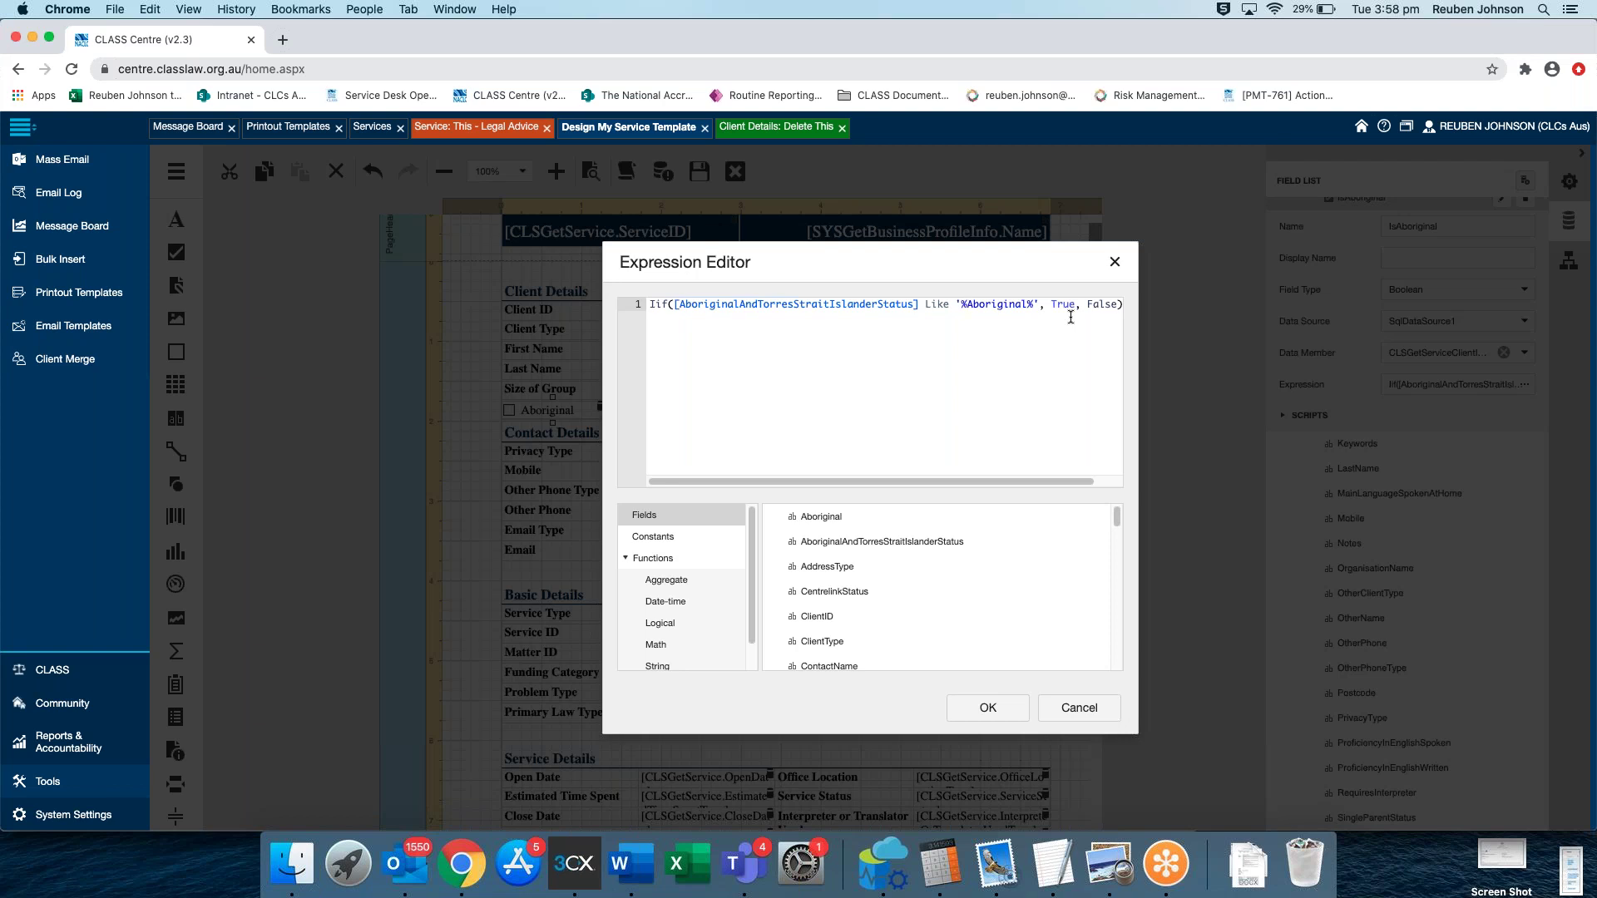
pyautogui.click(968, 304)
pyautogui.press('BackSpace')
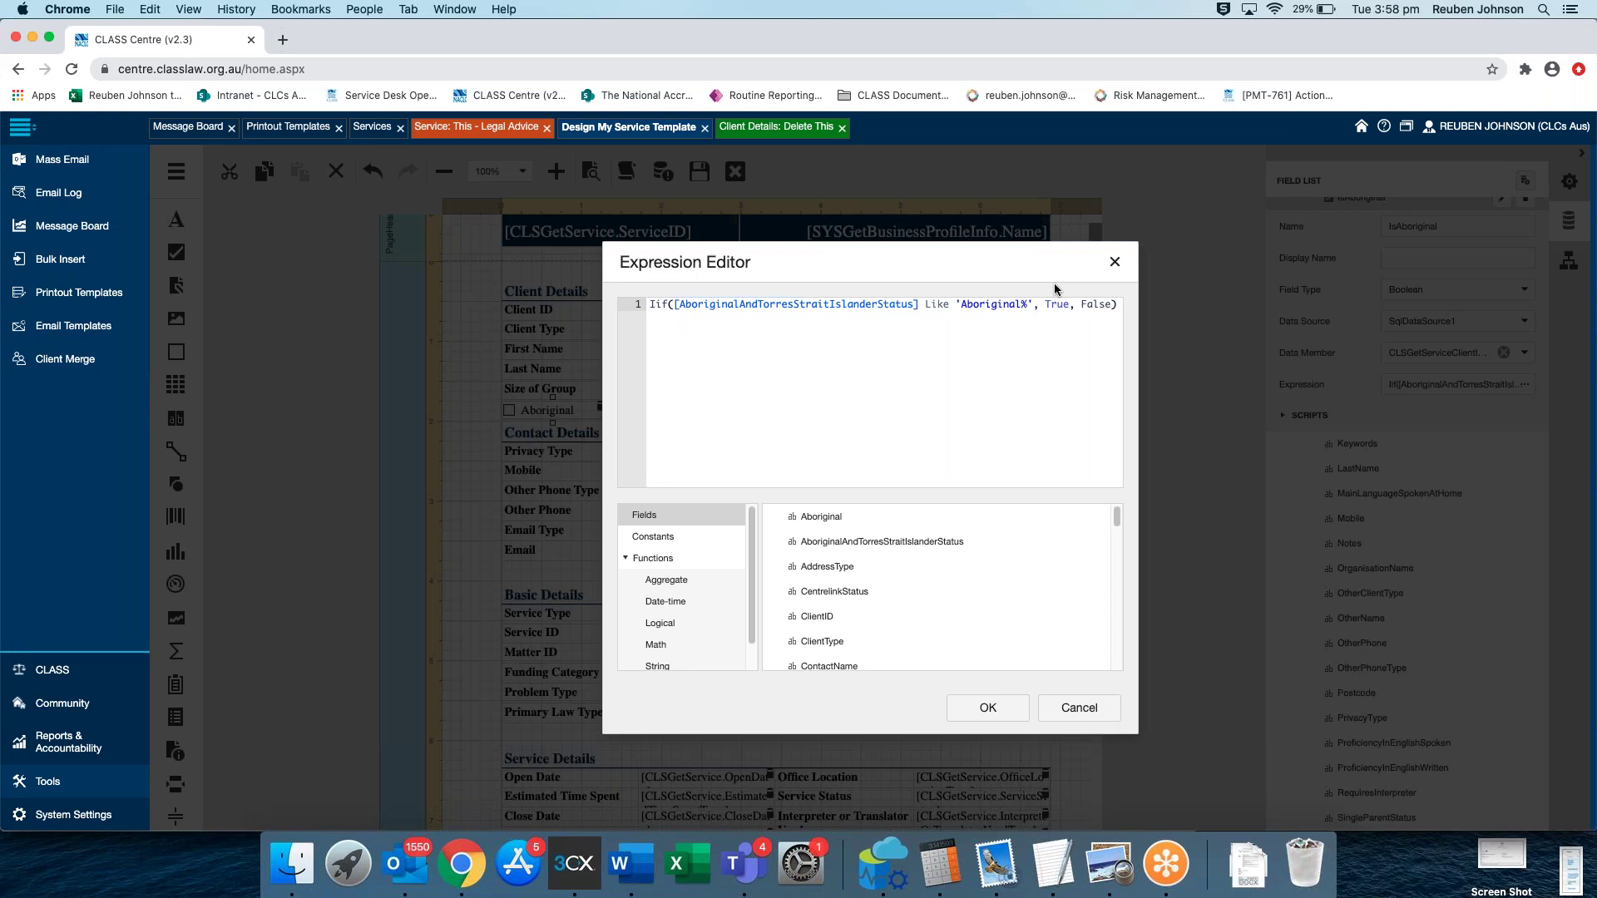
pyautogui.click(988, 708)
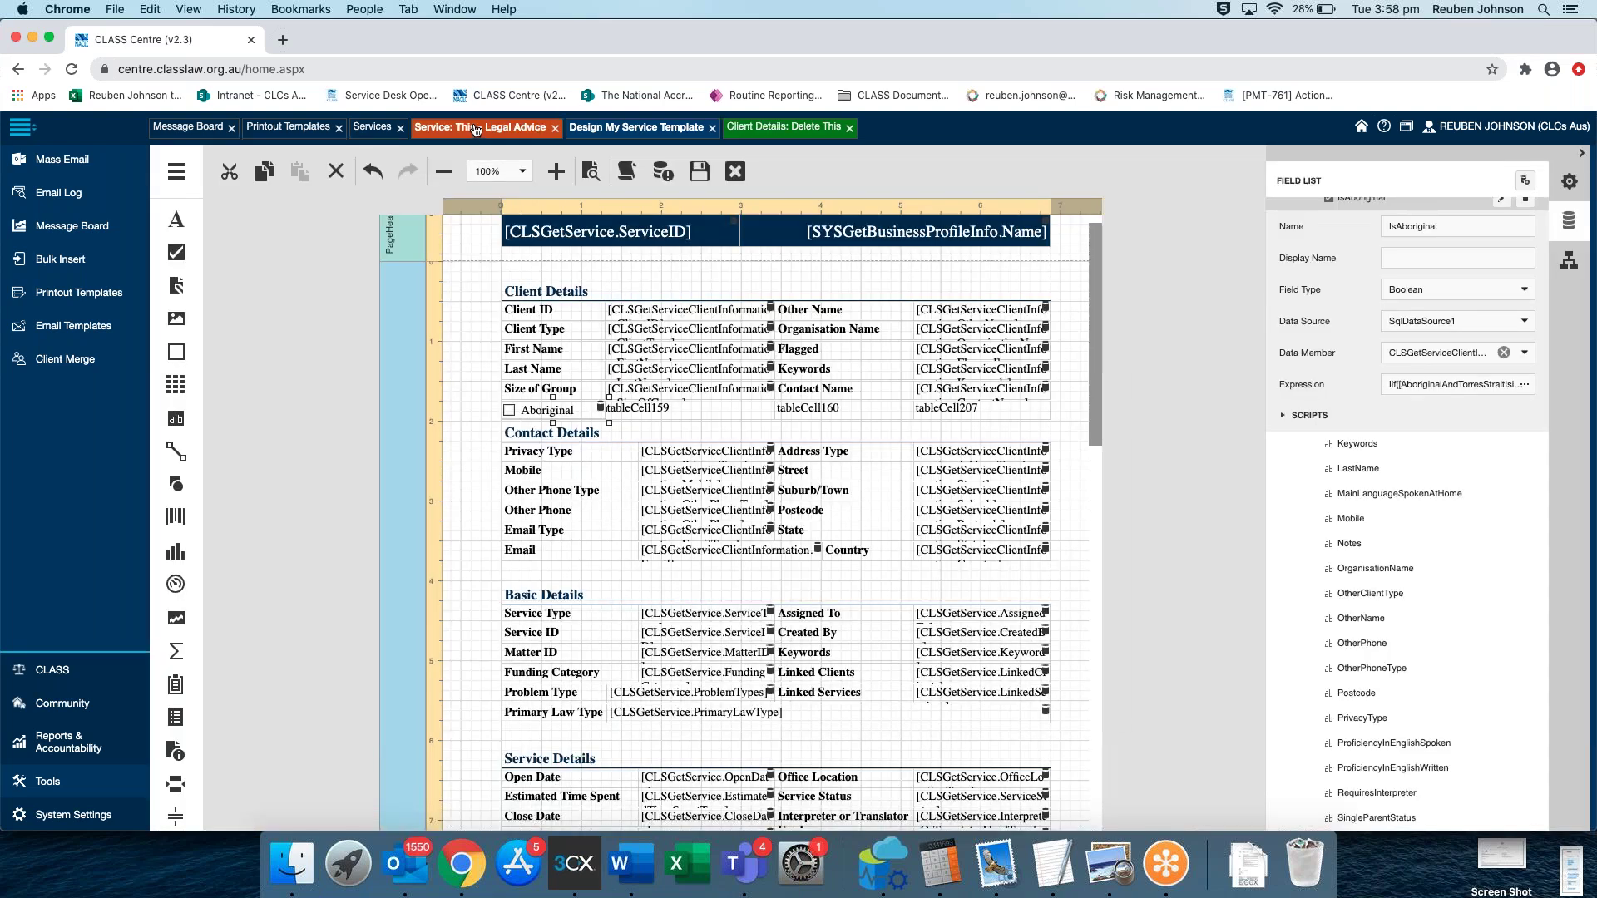
# Preview the Legal Advice service's printout to check the Aboriginal check box against the 'Aboriginal%' pattern, and return to the template design
pyautogui.click(475, 129)
pyautogui.click(1450, 201)
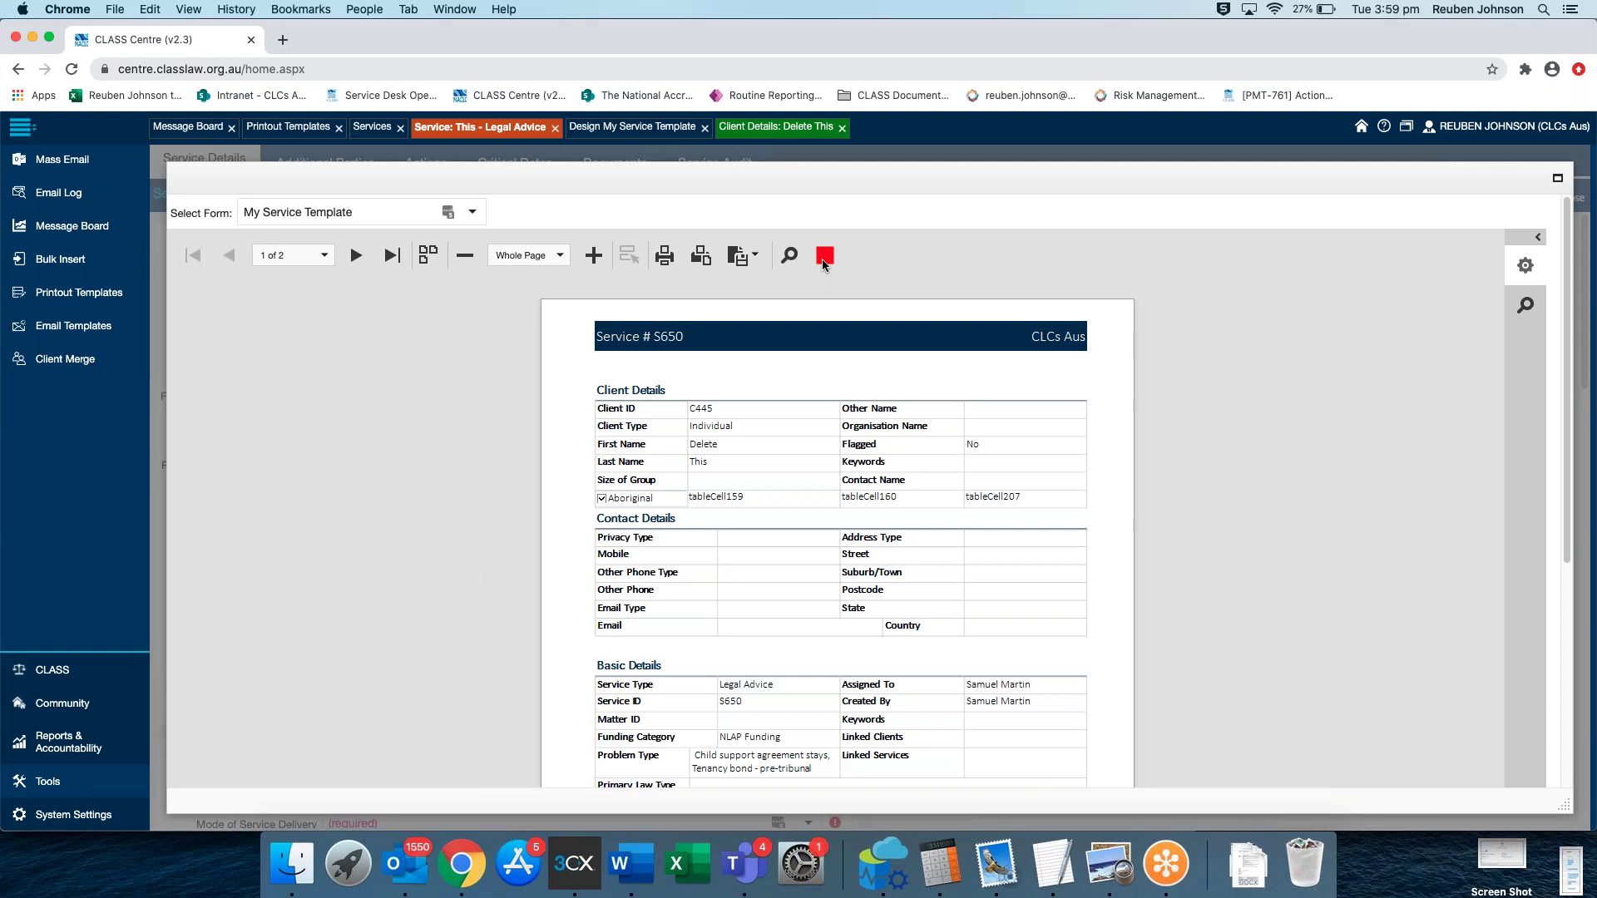
pyautogui.click(823, 256)
pyautogui.click(628, 129)
pyautogui.click(516, 129)
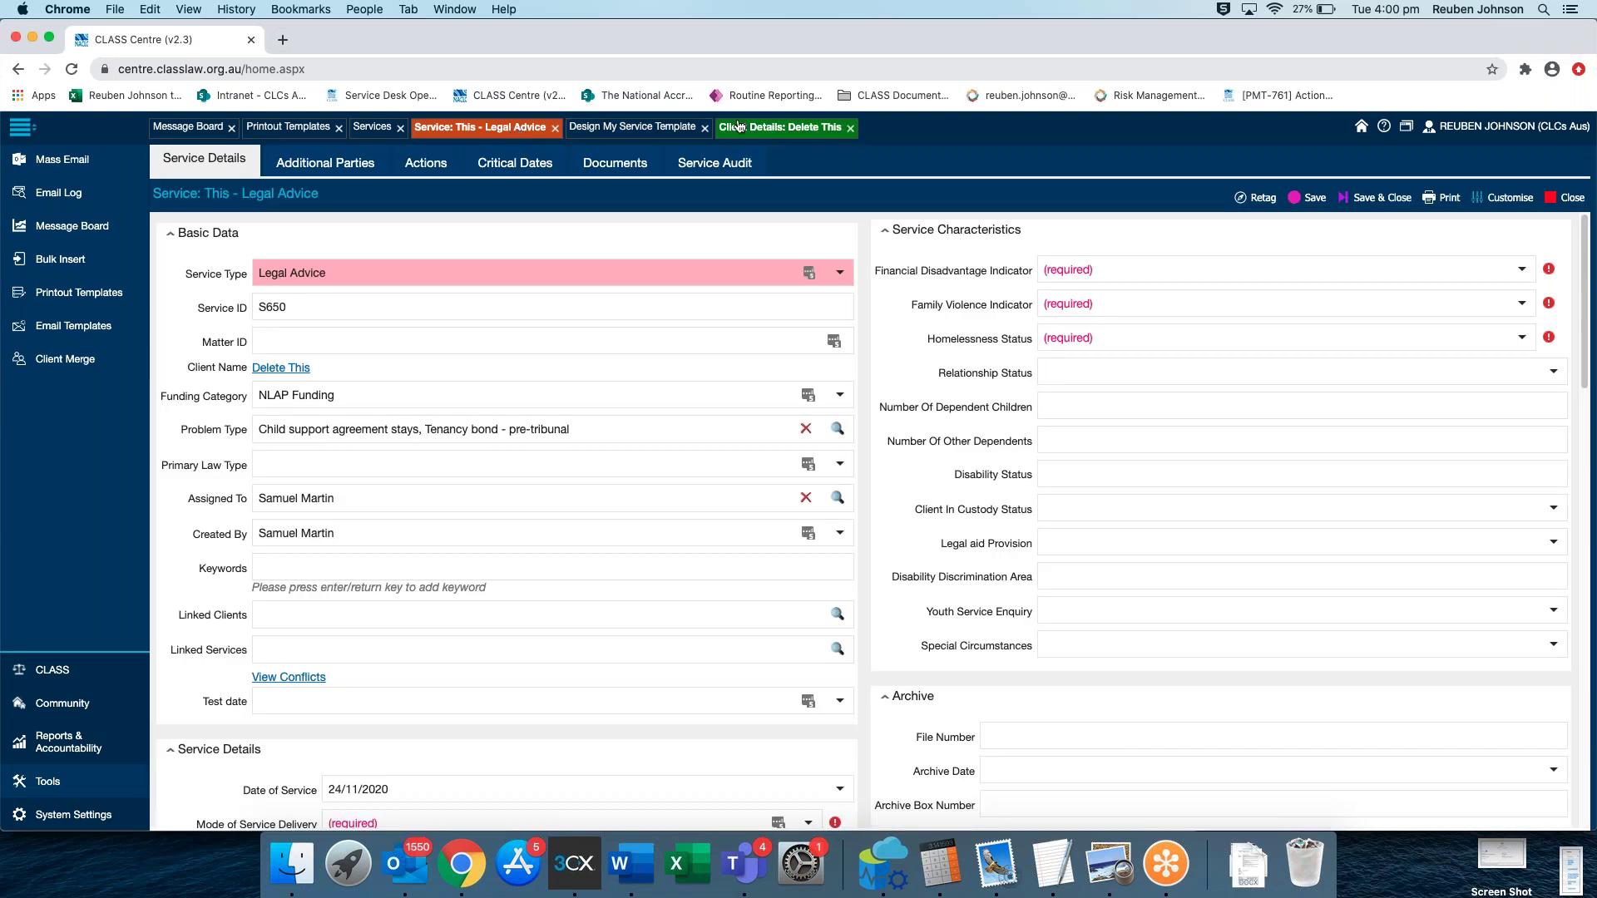
pyautogui.click(633, 128)
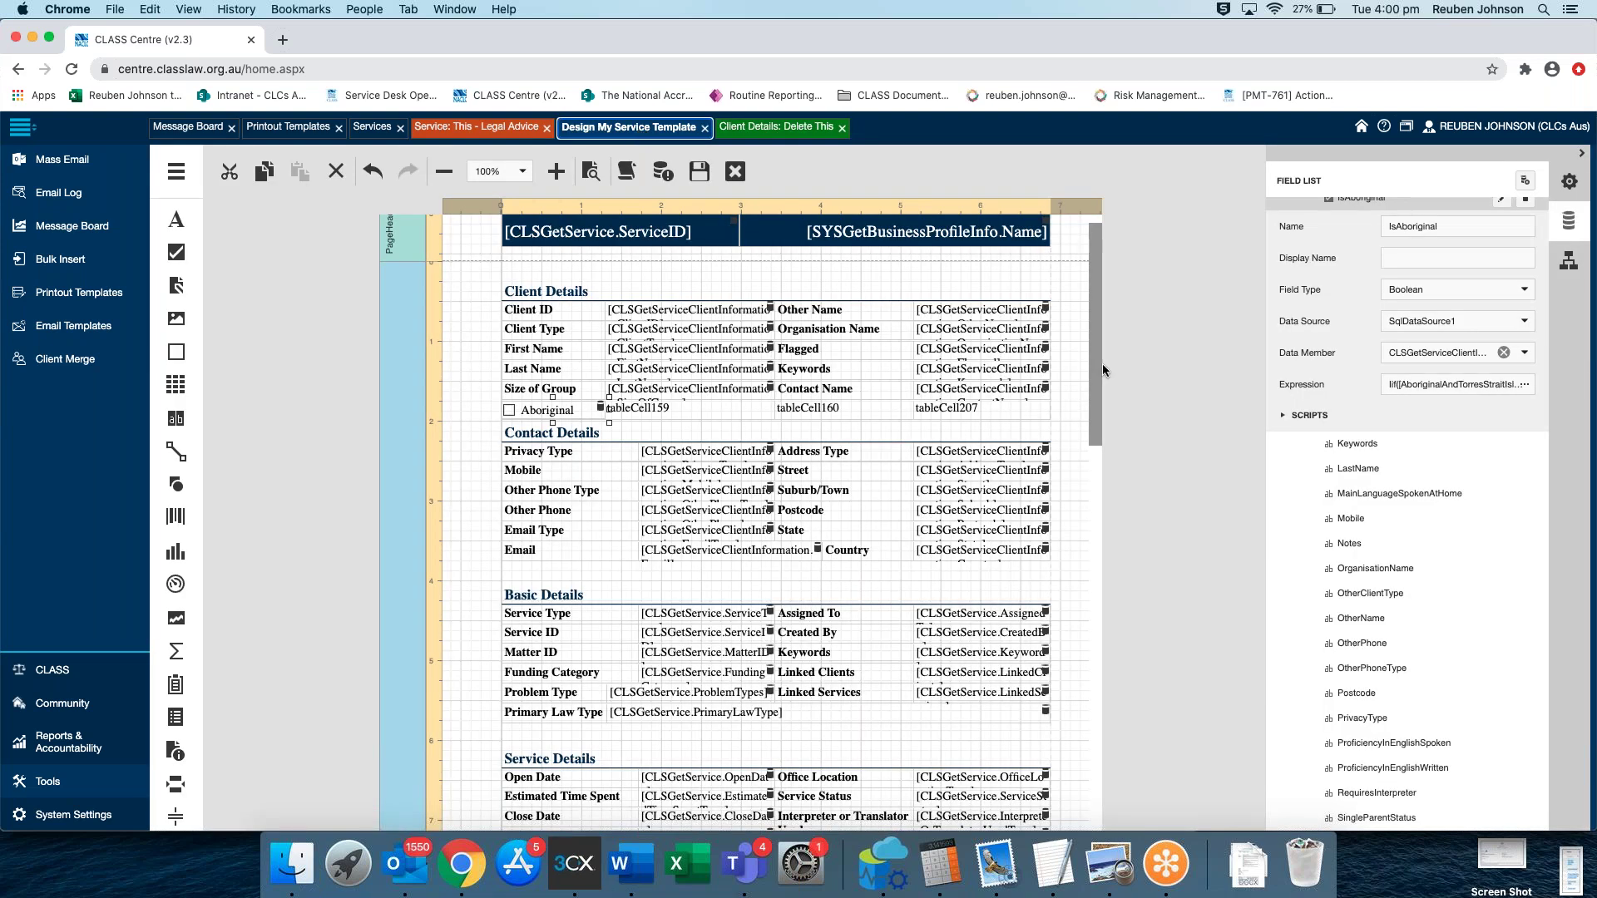
# Reopen the IsAboriginal expression, reread the Like operator's description, and shorten the pattern to 'Aboriginal' without wildcards
pyautogui.click(1525, 385)
pyautogui.scroll(-1, 690, 591)
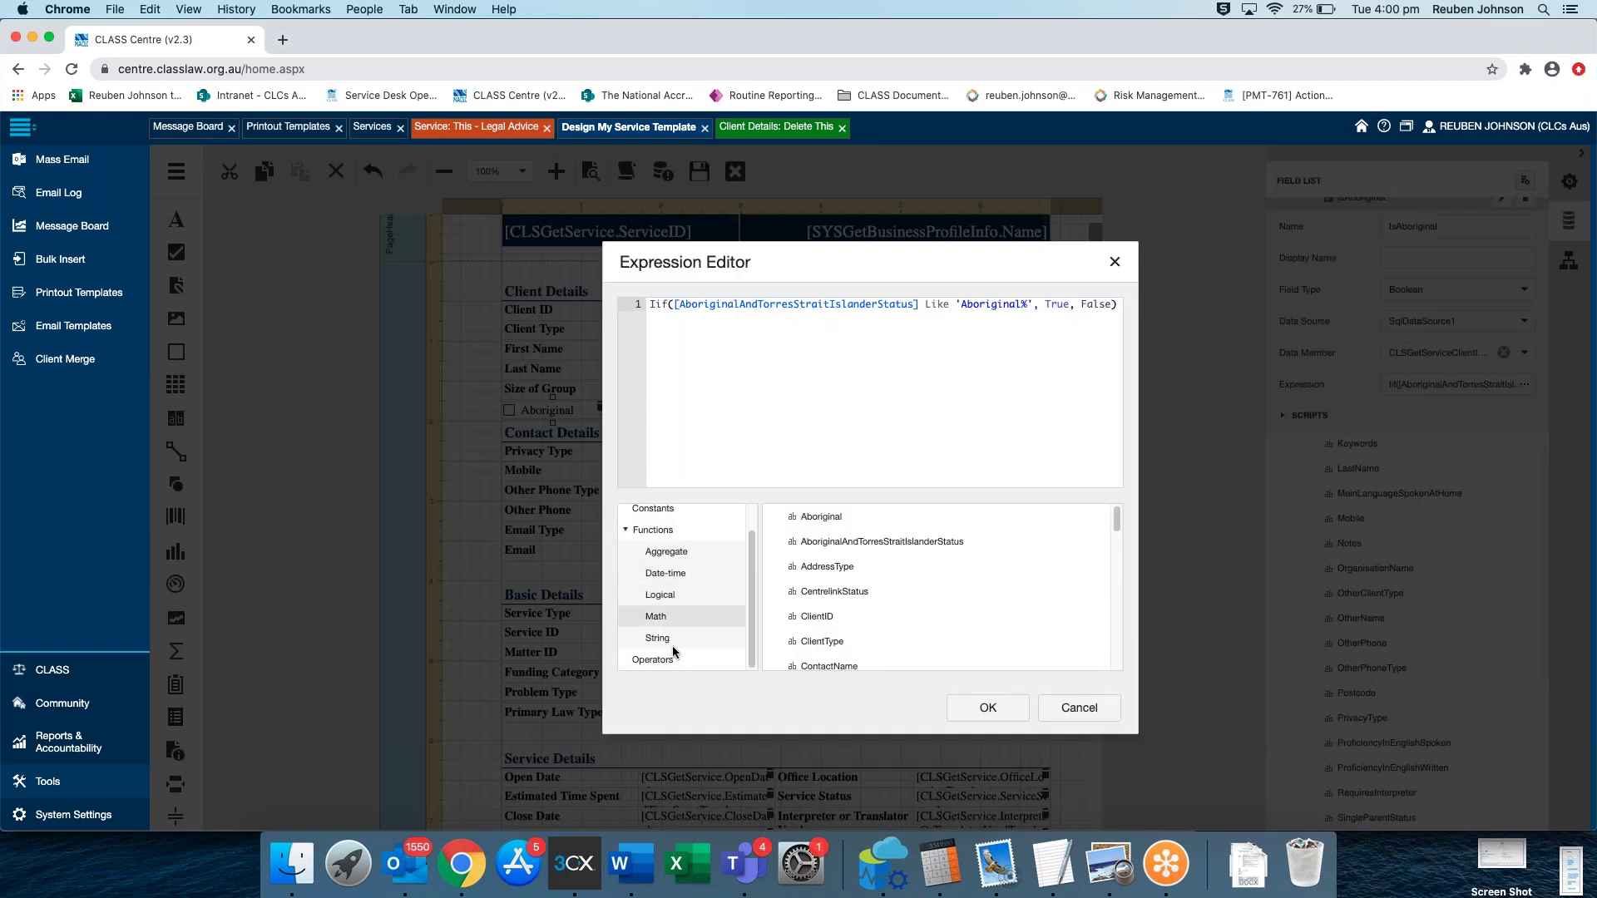
pyautogui.click(671, 654)
pyautogui.scroll(-5, 799, 583)
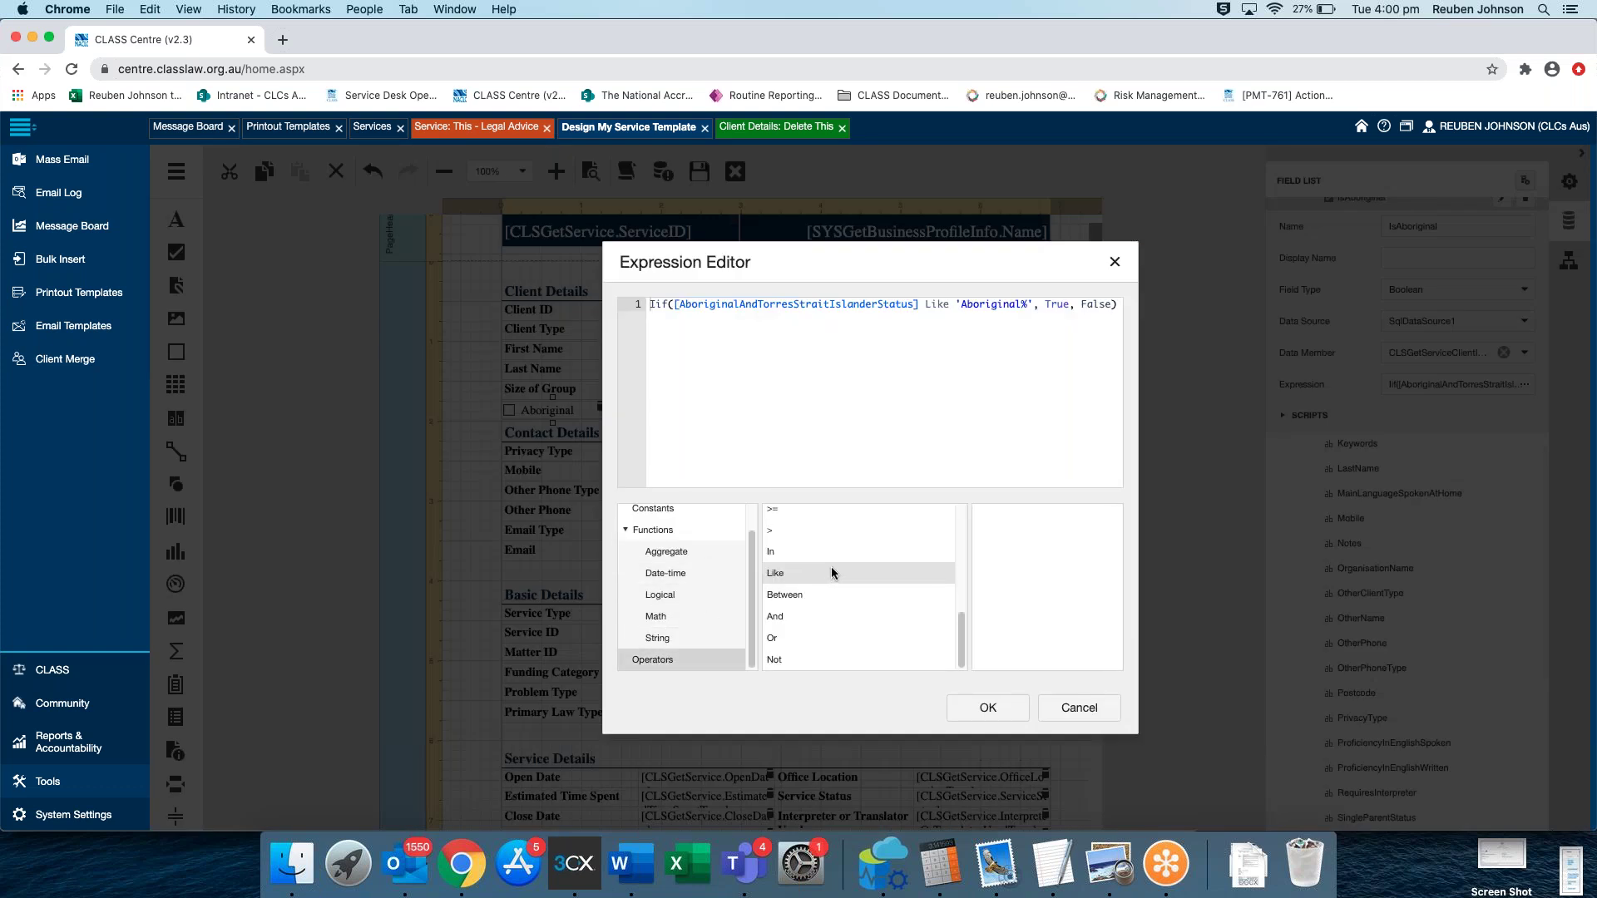
pyautogui.click(792, 575)
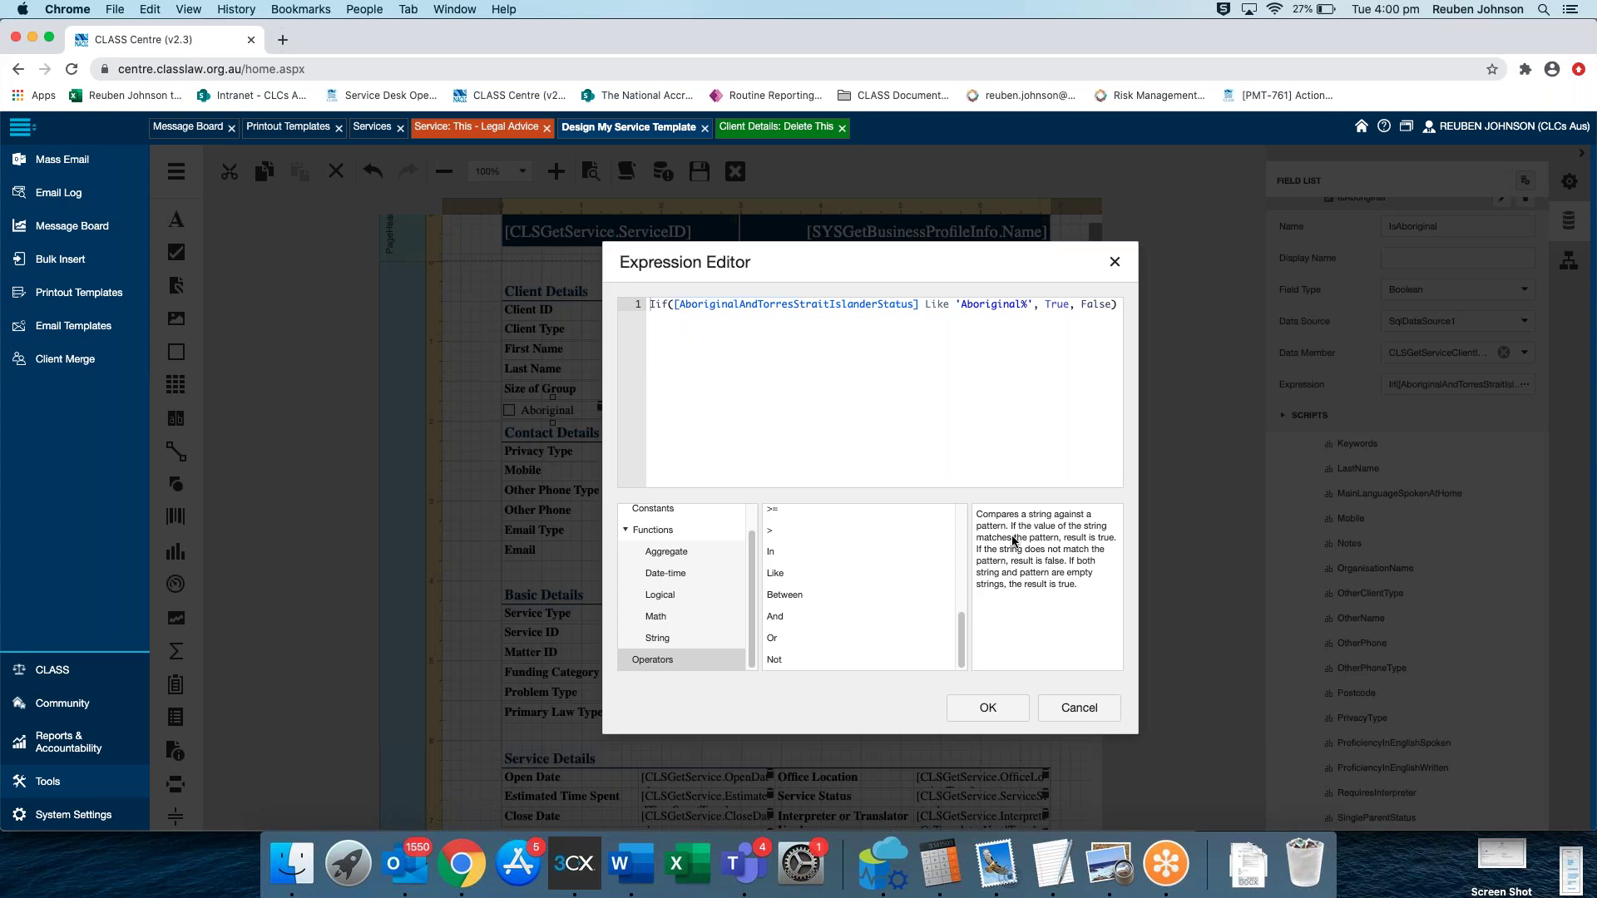
pyautogui.click(1029, 304)
pyautogui.press('BackSpace')
# Read the Between operator's description and try replacing the Like condition in the expression with Between 1 and 10
pyautogui.click(805, 595)
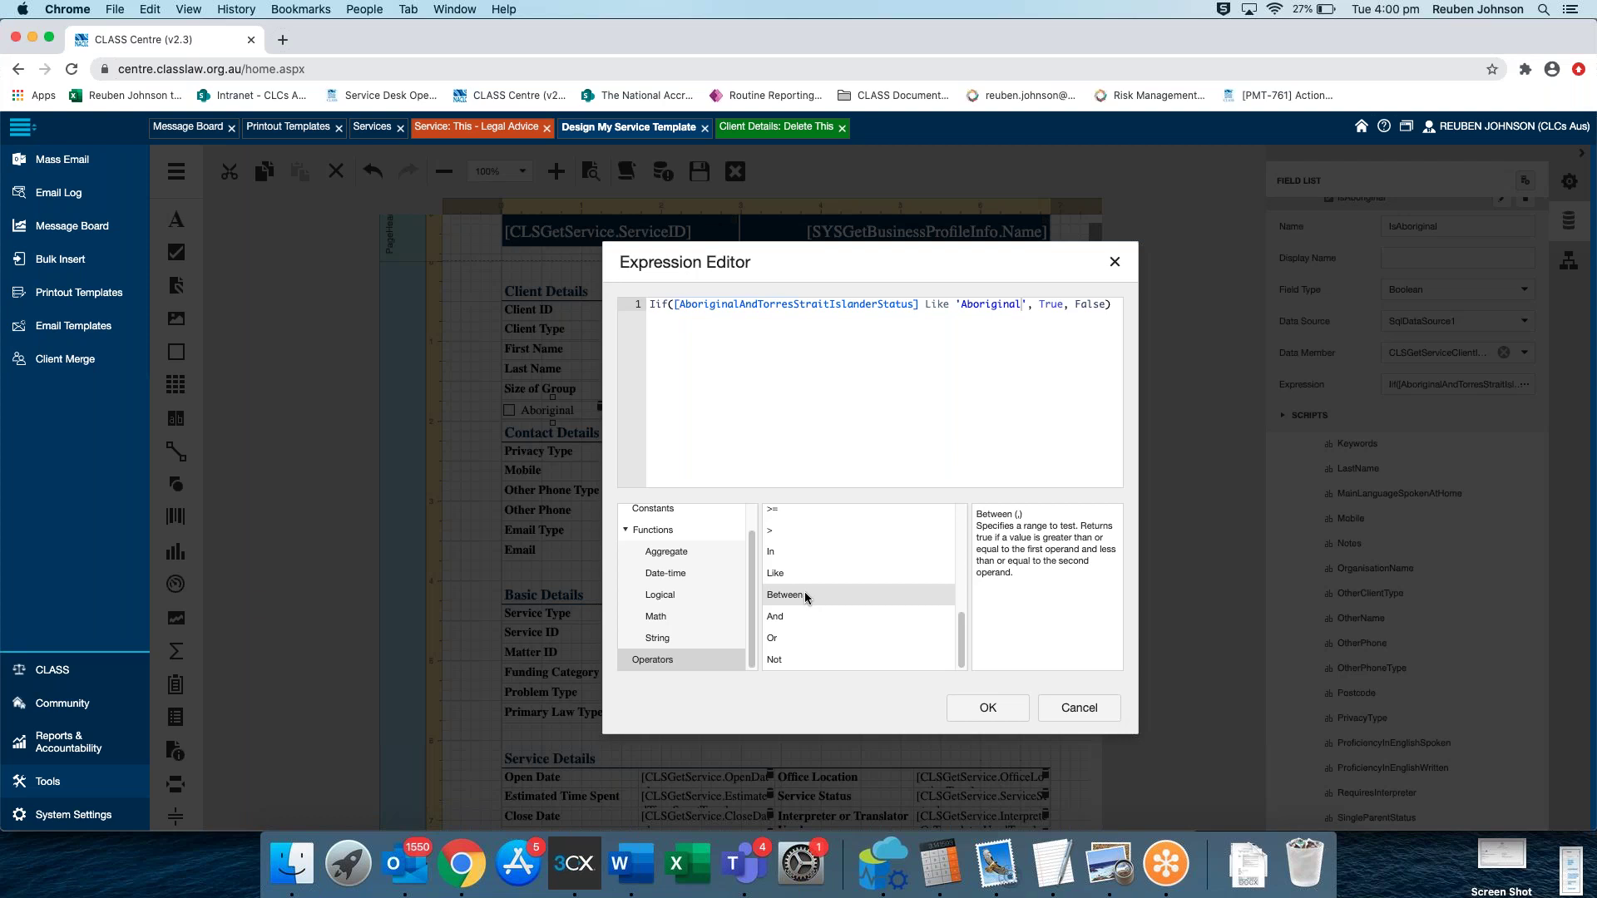
pyautogui.moveTo(1029, 304); pyautogui.dragTo(925, 290)
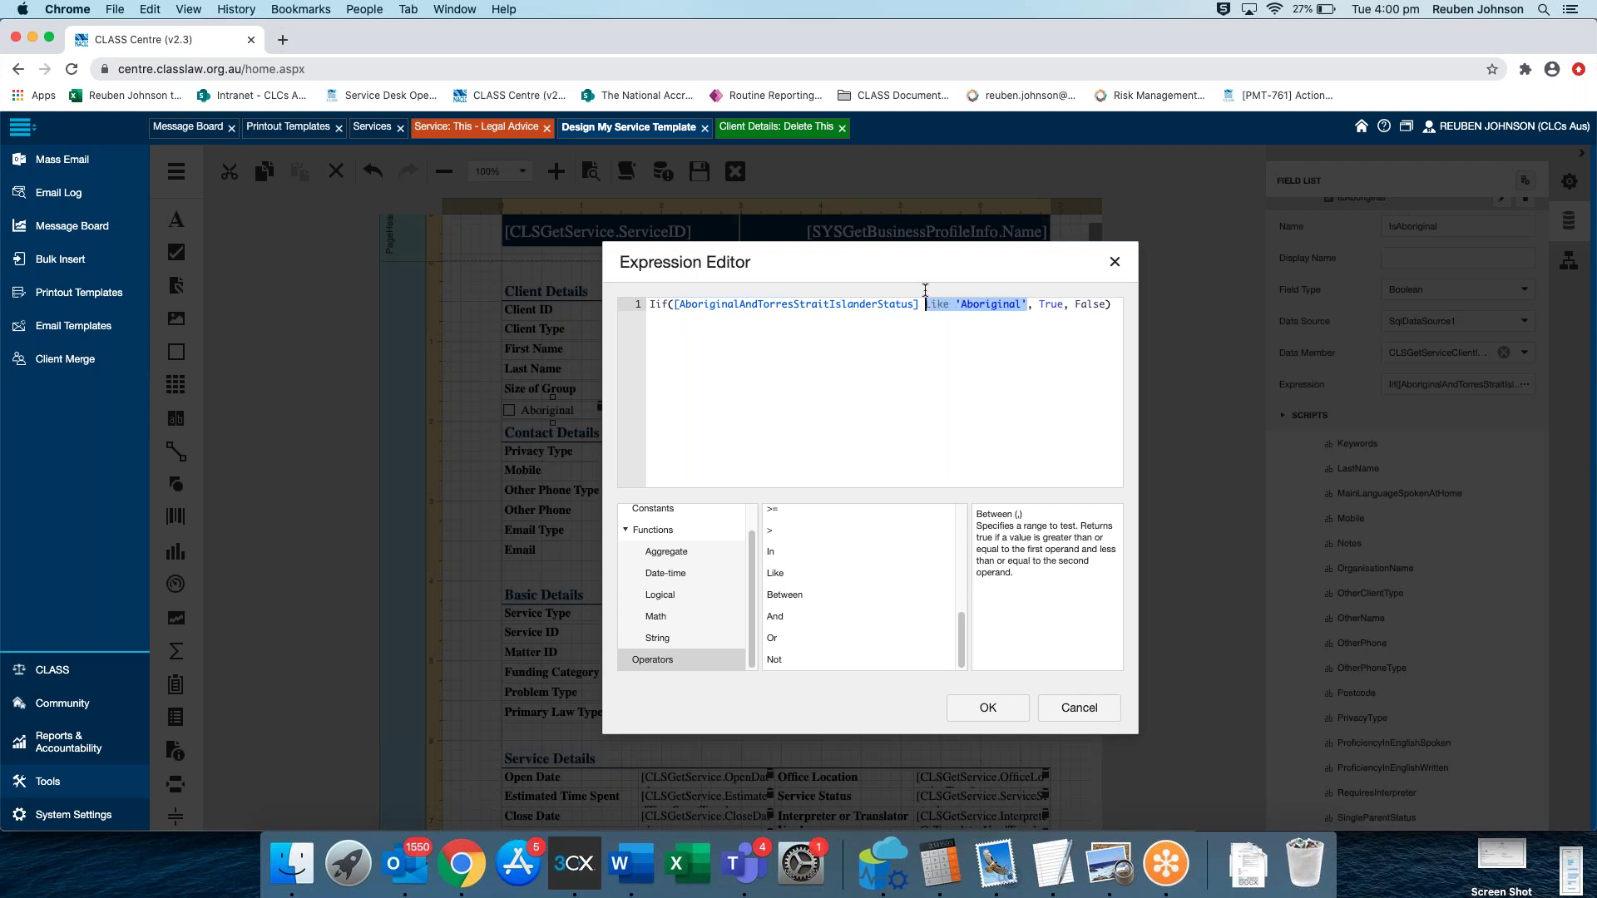
pyautogui.write('B')
pyautogui.press('Return')
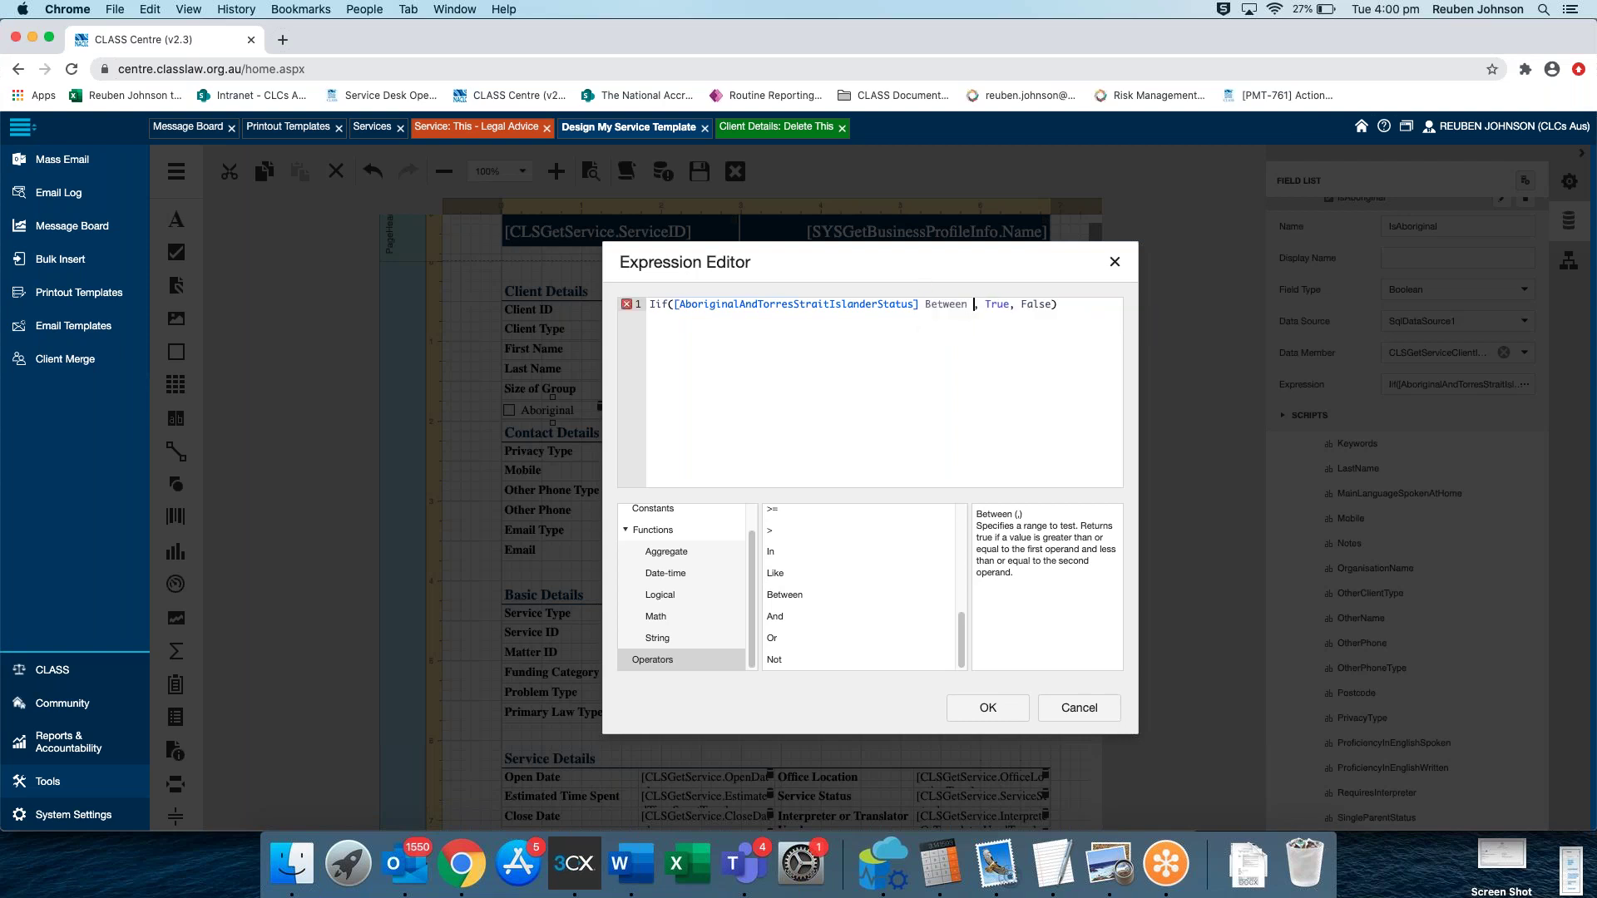
pyautogui.write('1 and 10')
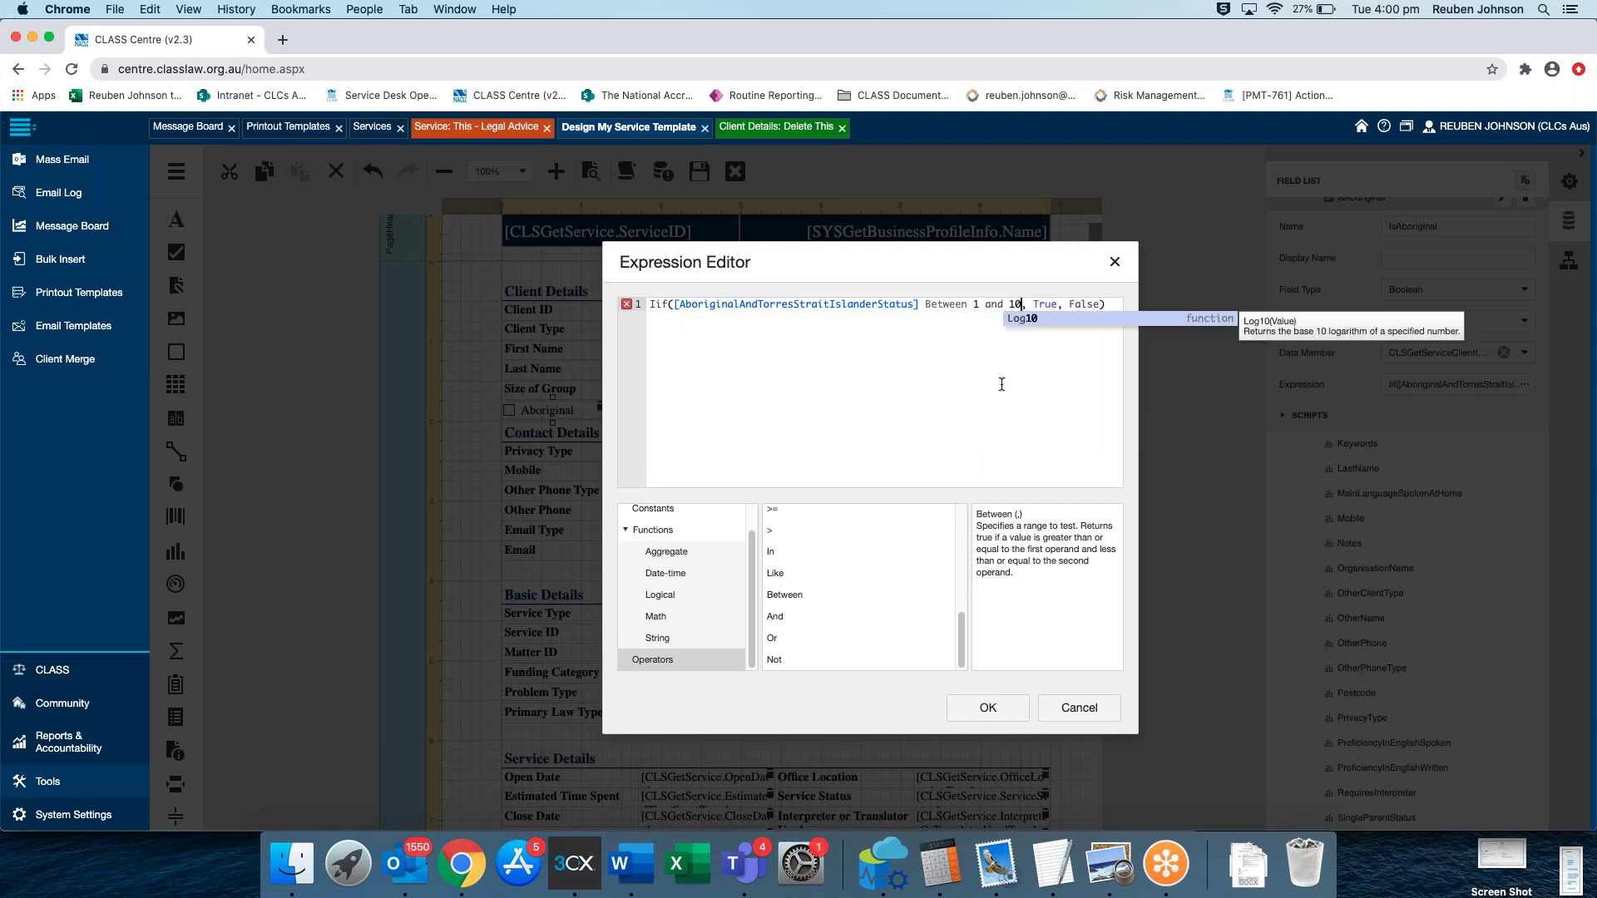
pyautogui.click(1001, 381)
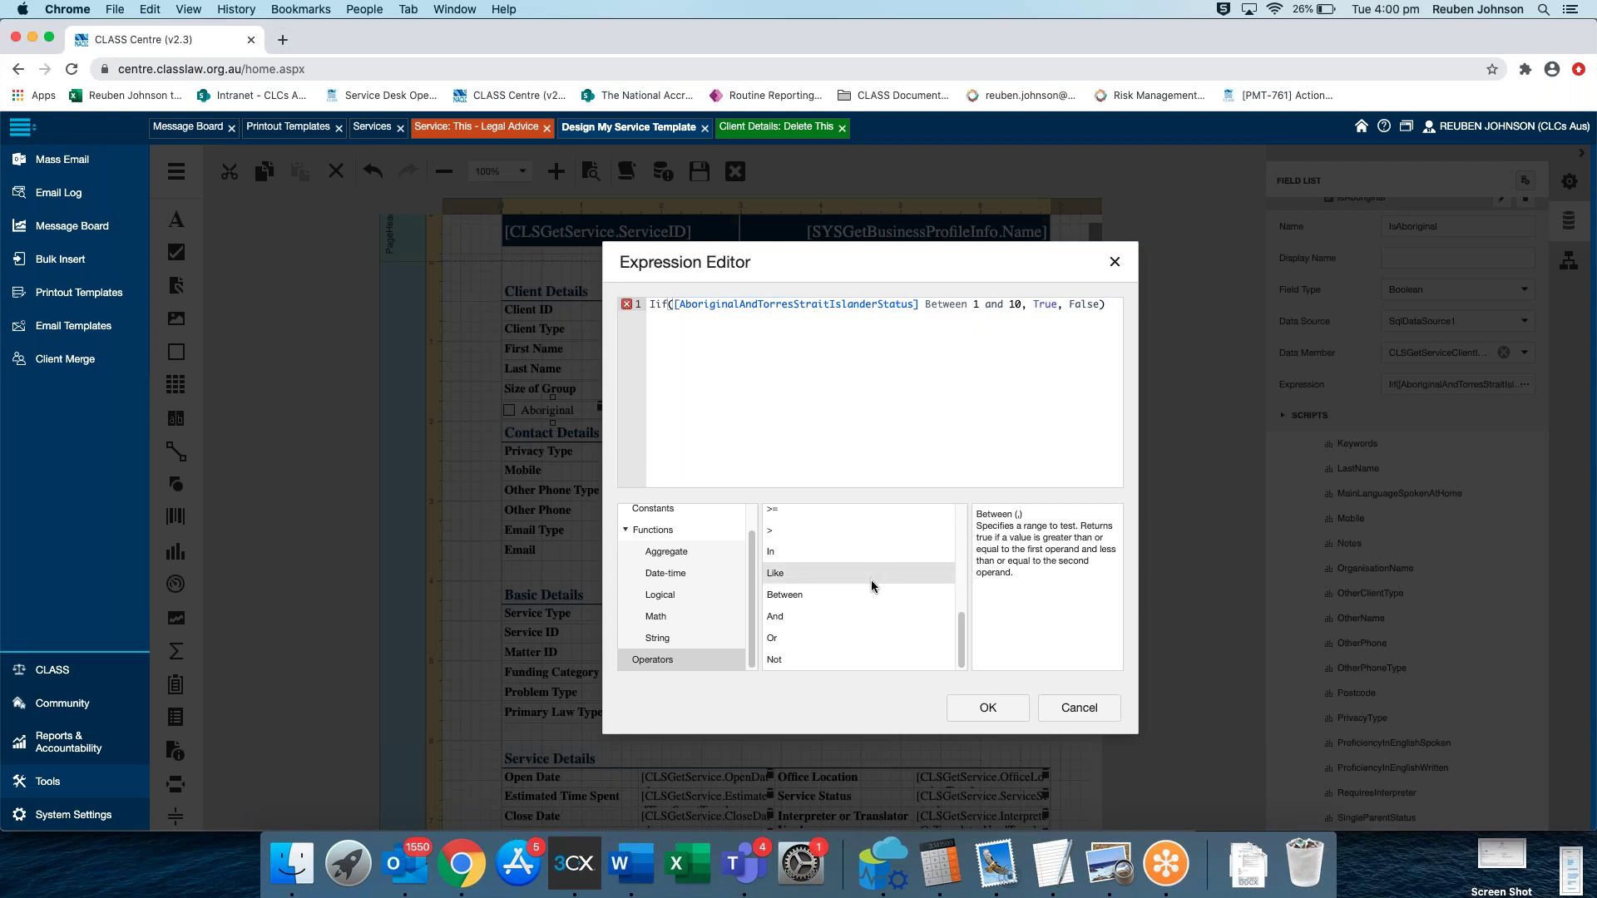
# Look through the comparison operators and discard the pending changes to the IsAboriginal expression
pyautogui.scroll(1, 882, 566)
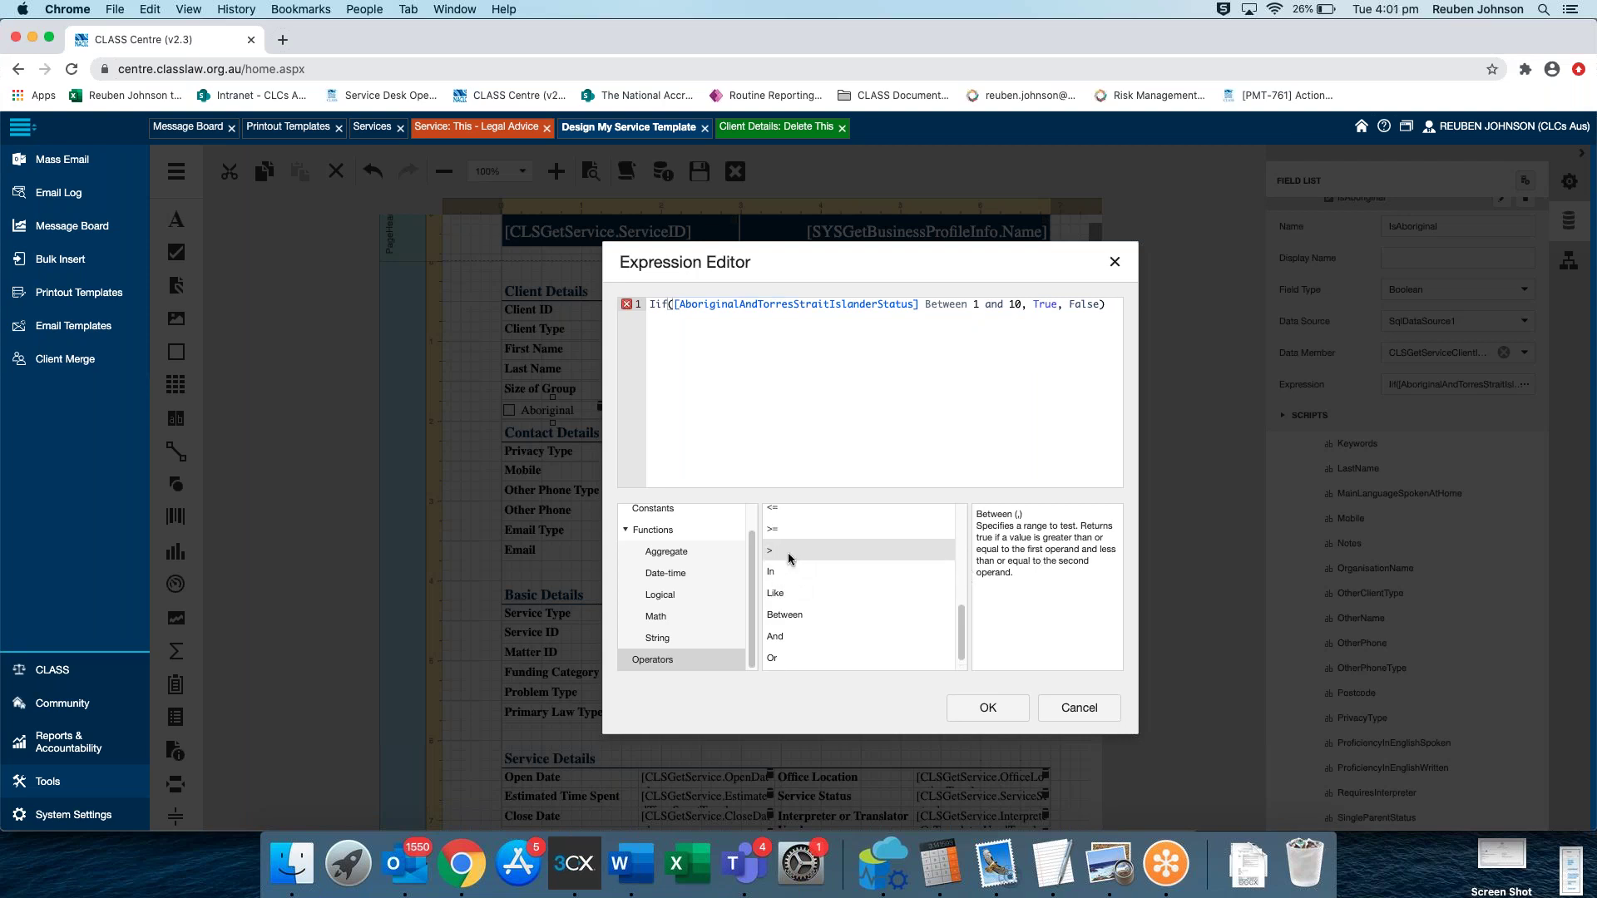
pyautogui.scroll(1, 791, 537)
pyautogui.scroll(1, 789, 542)
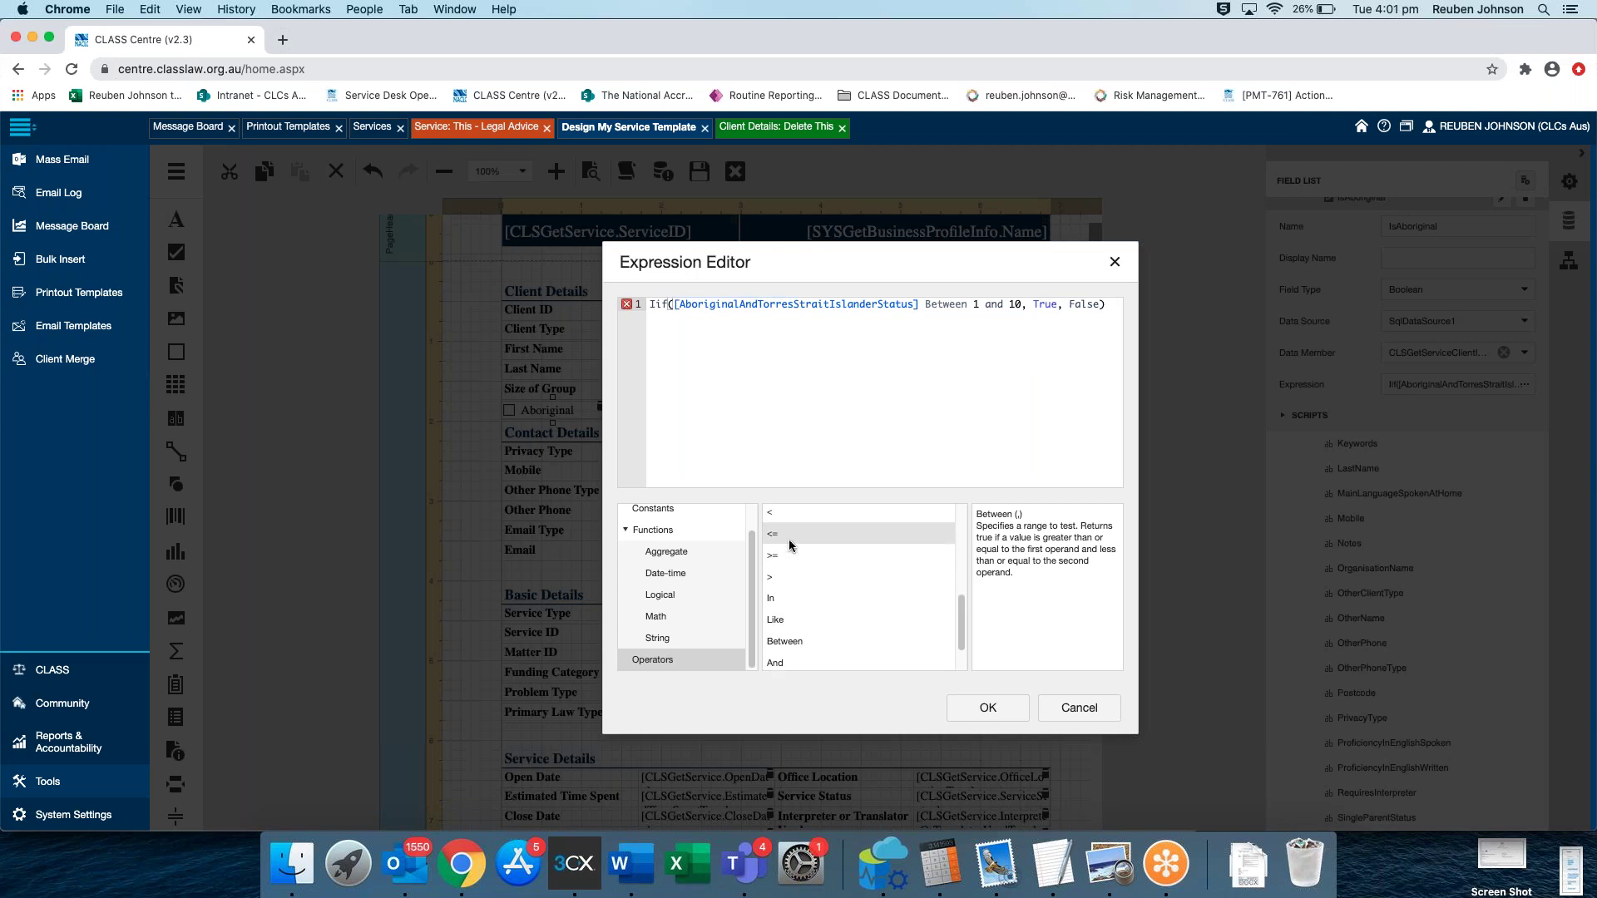
pyautogui.scroll(2, 789, 537)
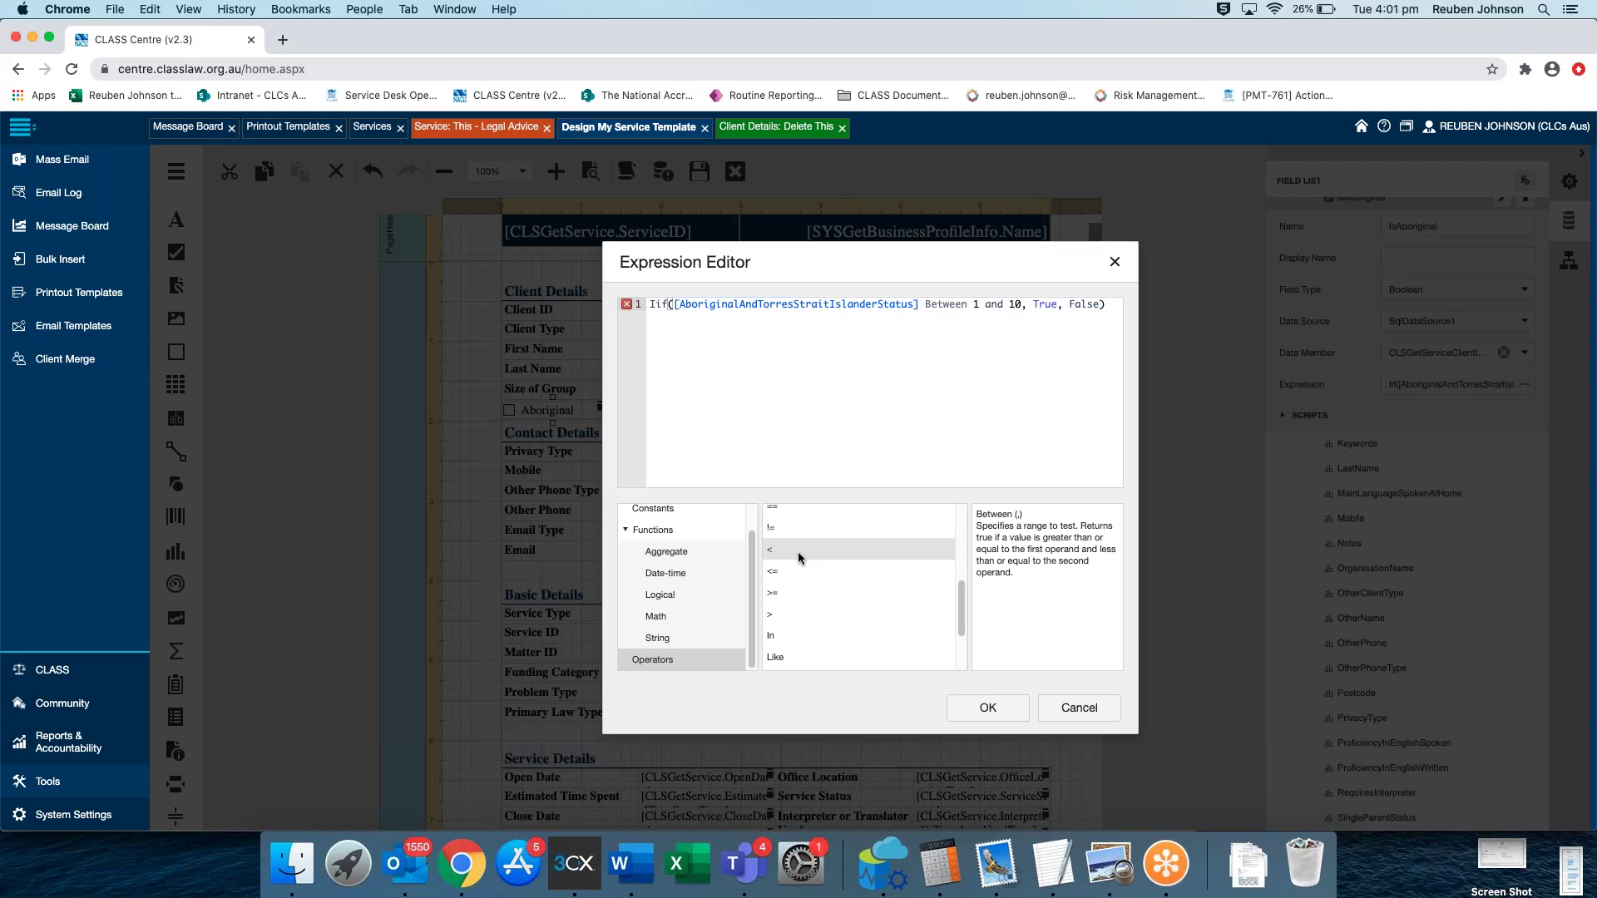
pyautogui.click(1061, 705)
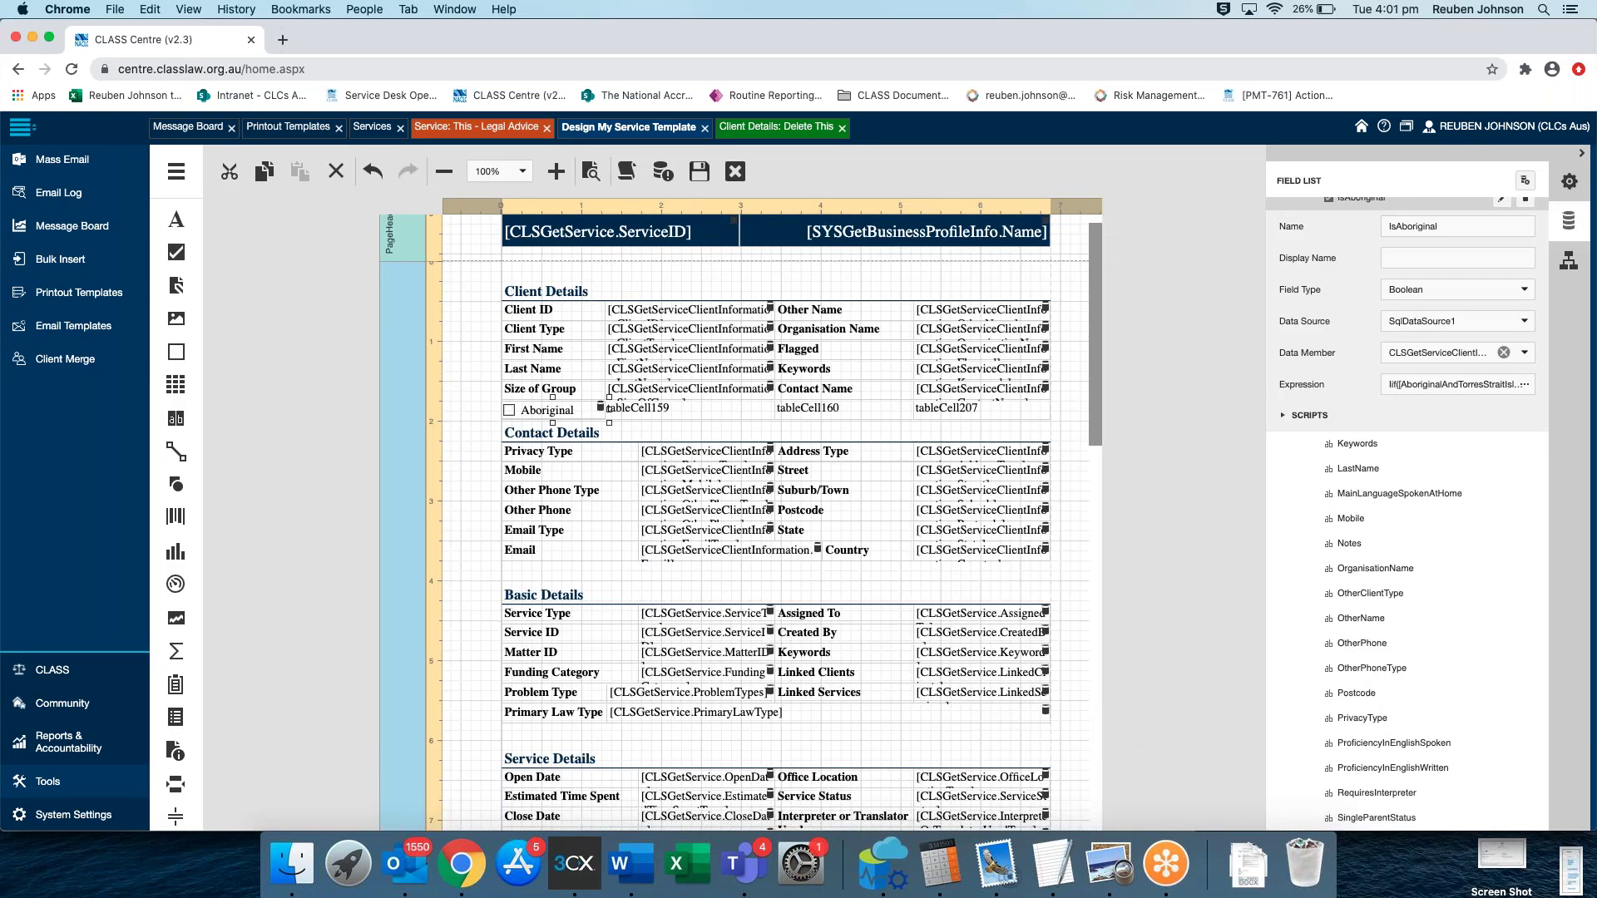